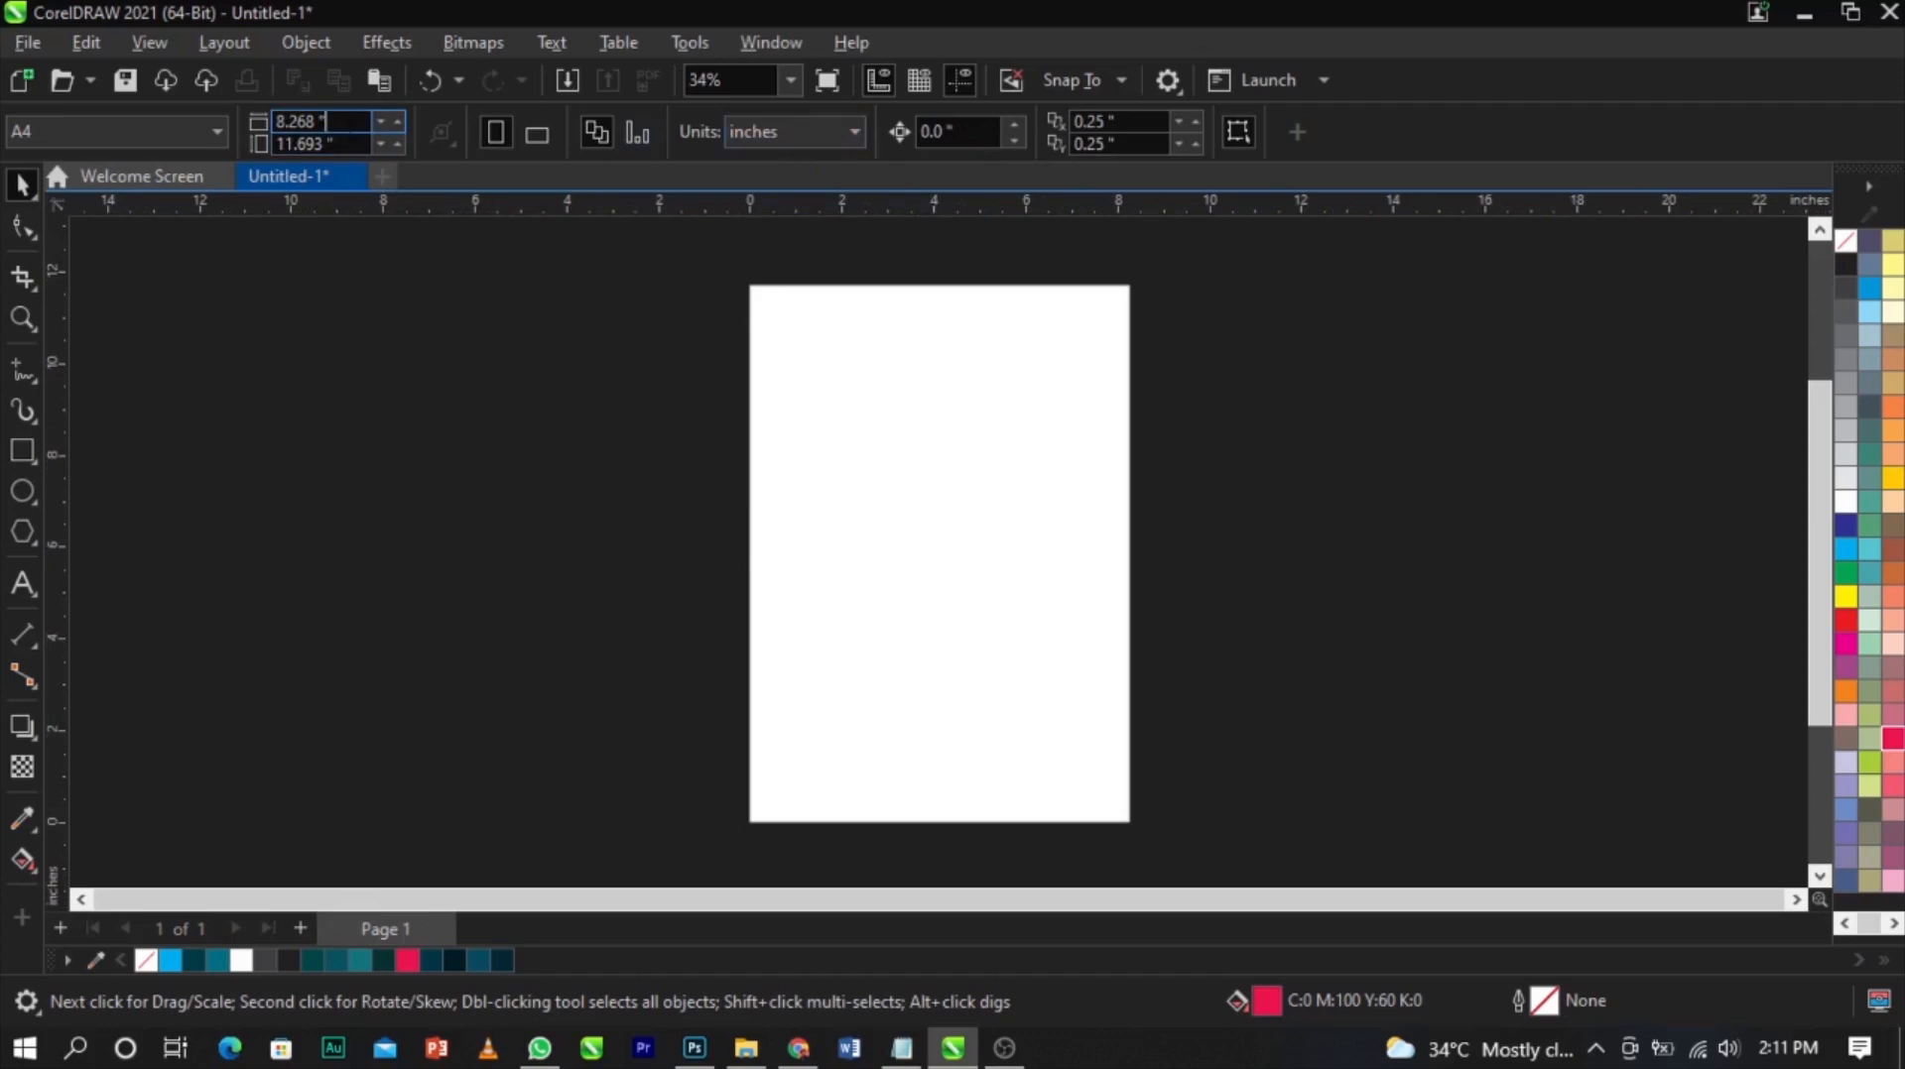
Set the page size to 7 by 7 inches and zoom to fit the page
{"action": "type", "text": "7"}
{"action": "key", "text": "Tab"}
{"action": "type", "text": "7"}
{"action": "key", "text": "Return"}
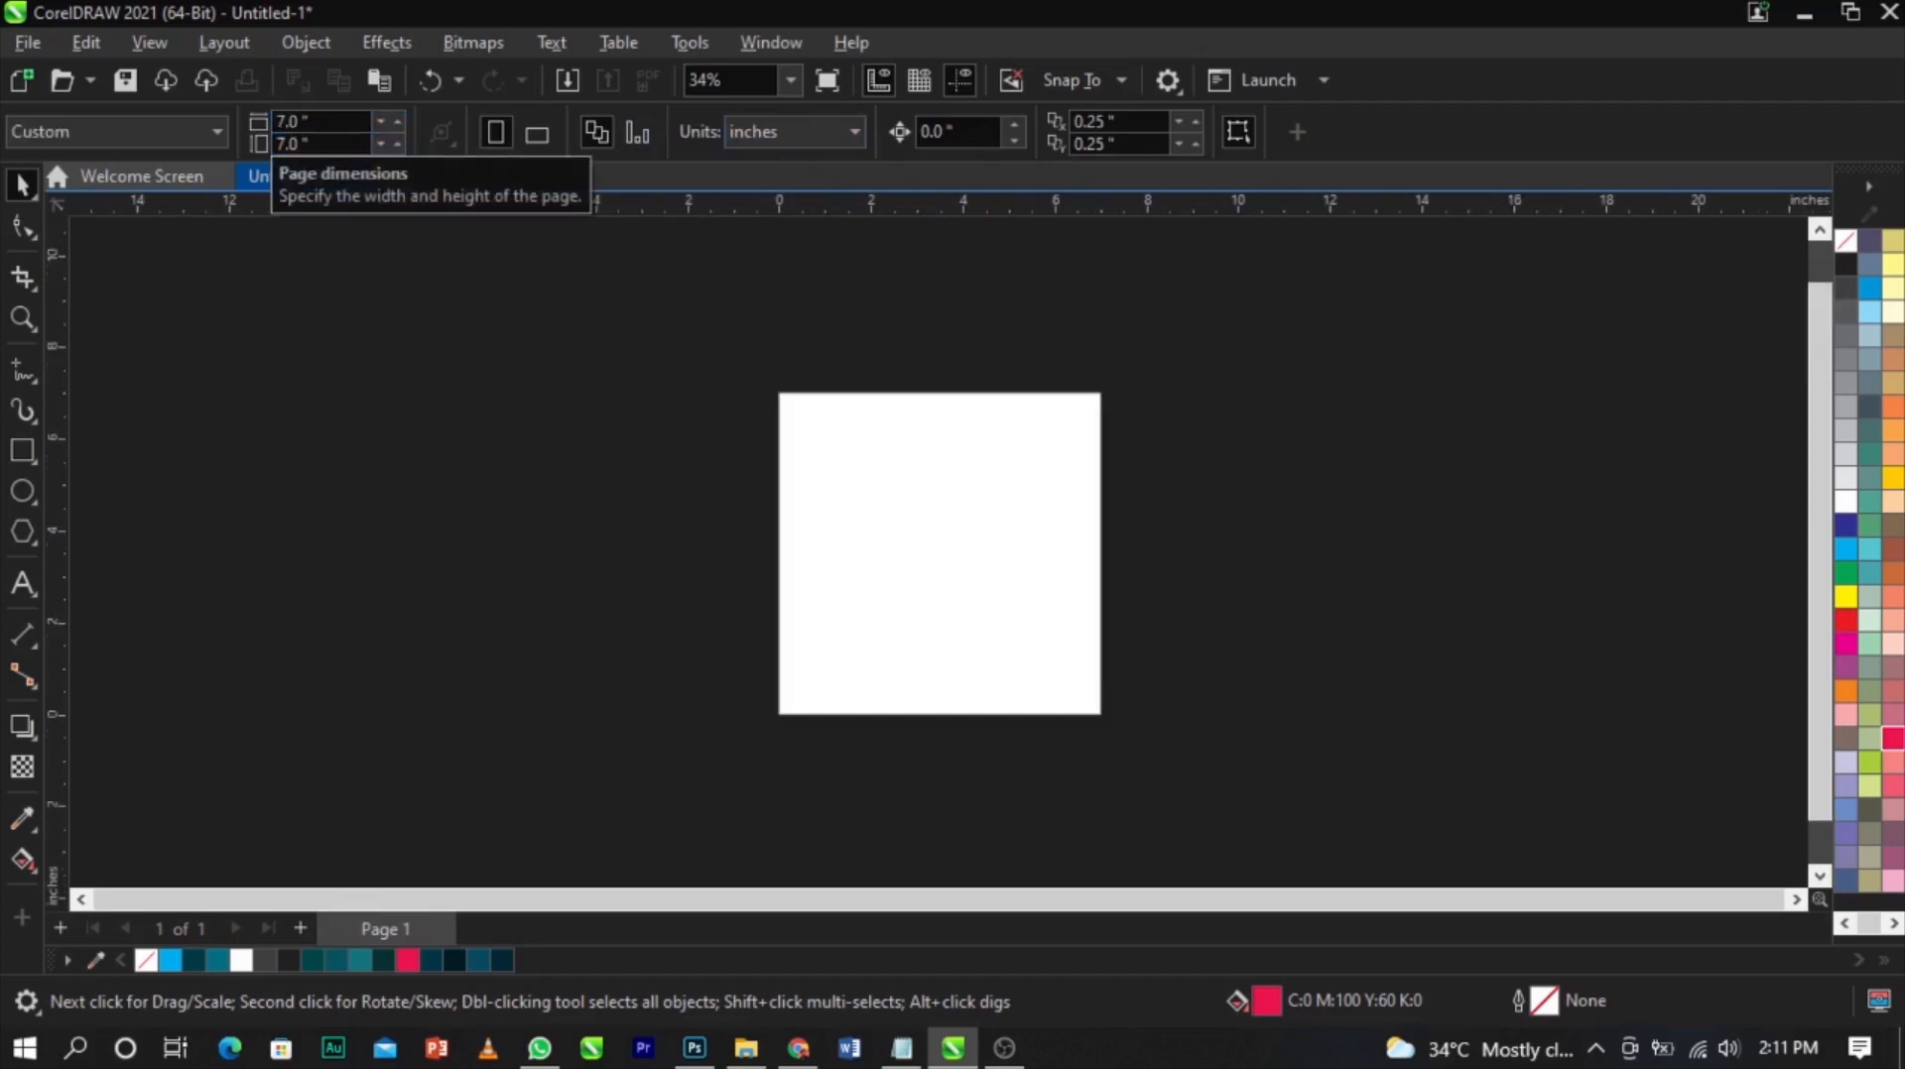
{"action": "key", "text": "shift+F4"}
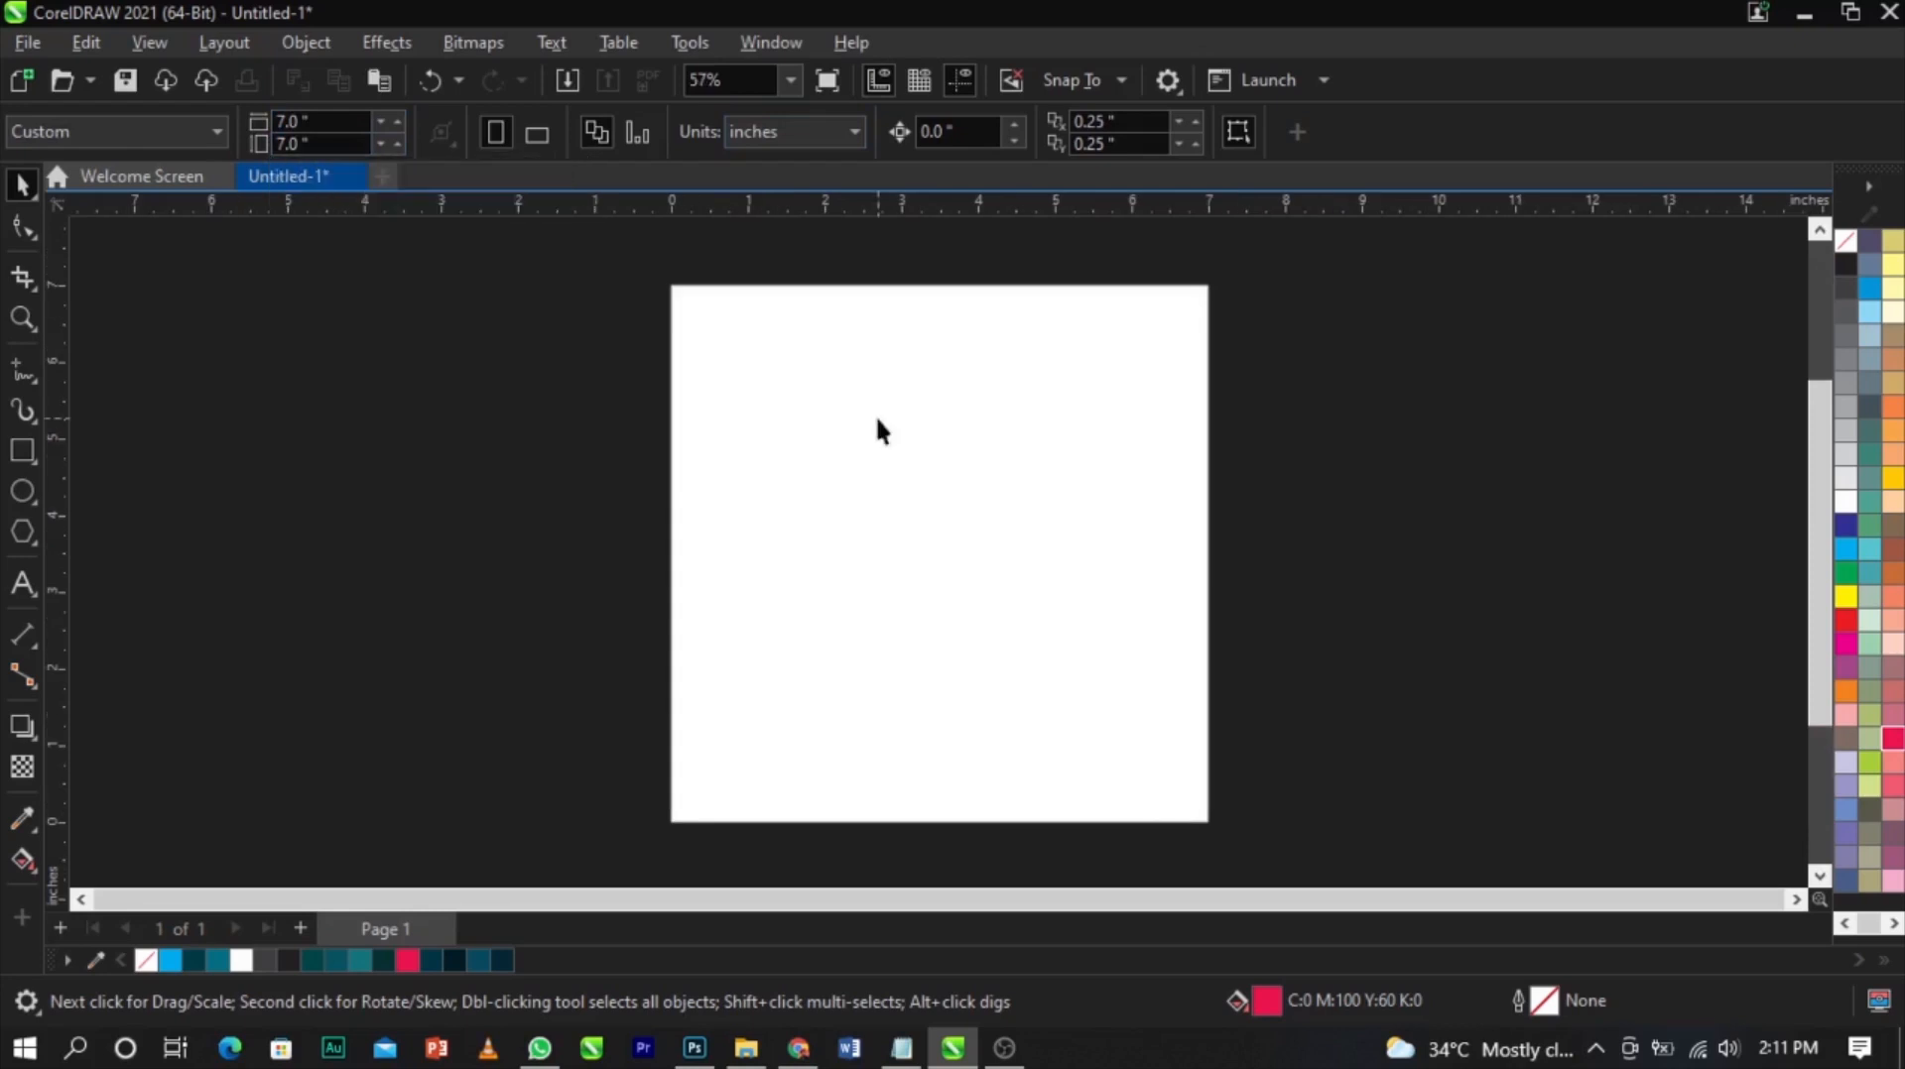
Draw a rectangle about 6.5 by 6.7 inches over the page, remove its fill and give it a black outline
{"action": "left_click", "coordinate": [22, 451]}
{"action": "left_click_drag", "start_coordinate": [676, 283], "coordinate": [1195, 817]}
{"action": "key", "text": "space"}
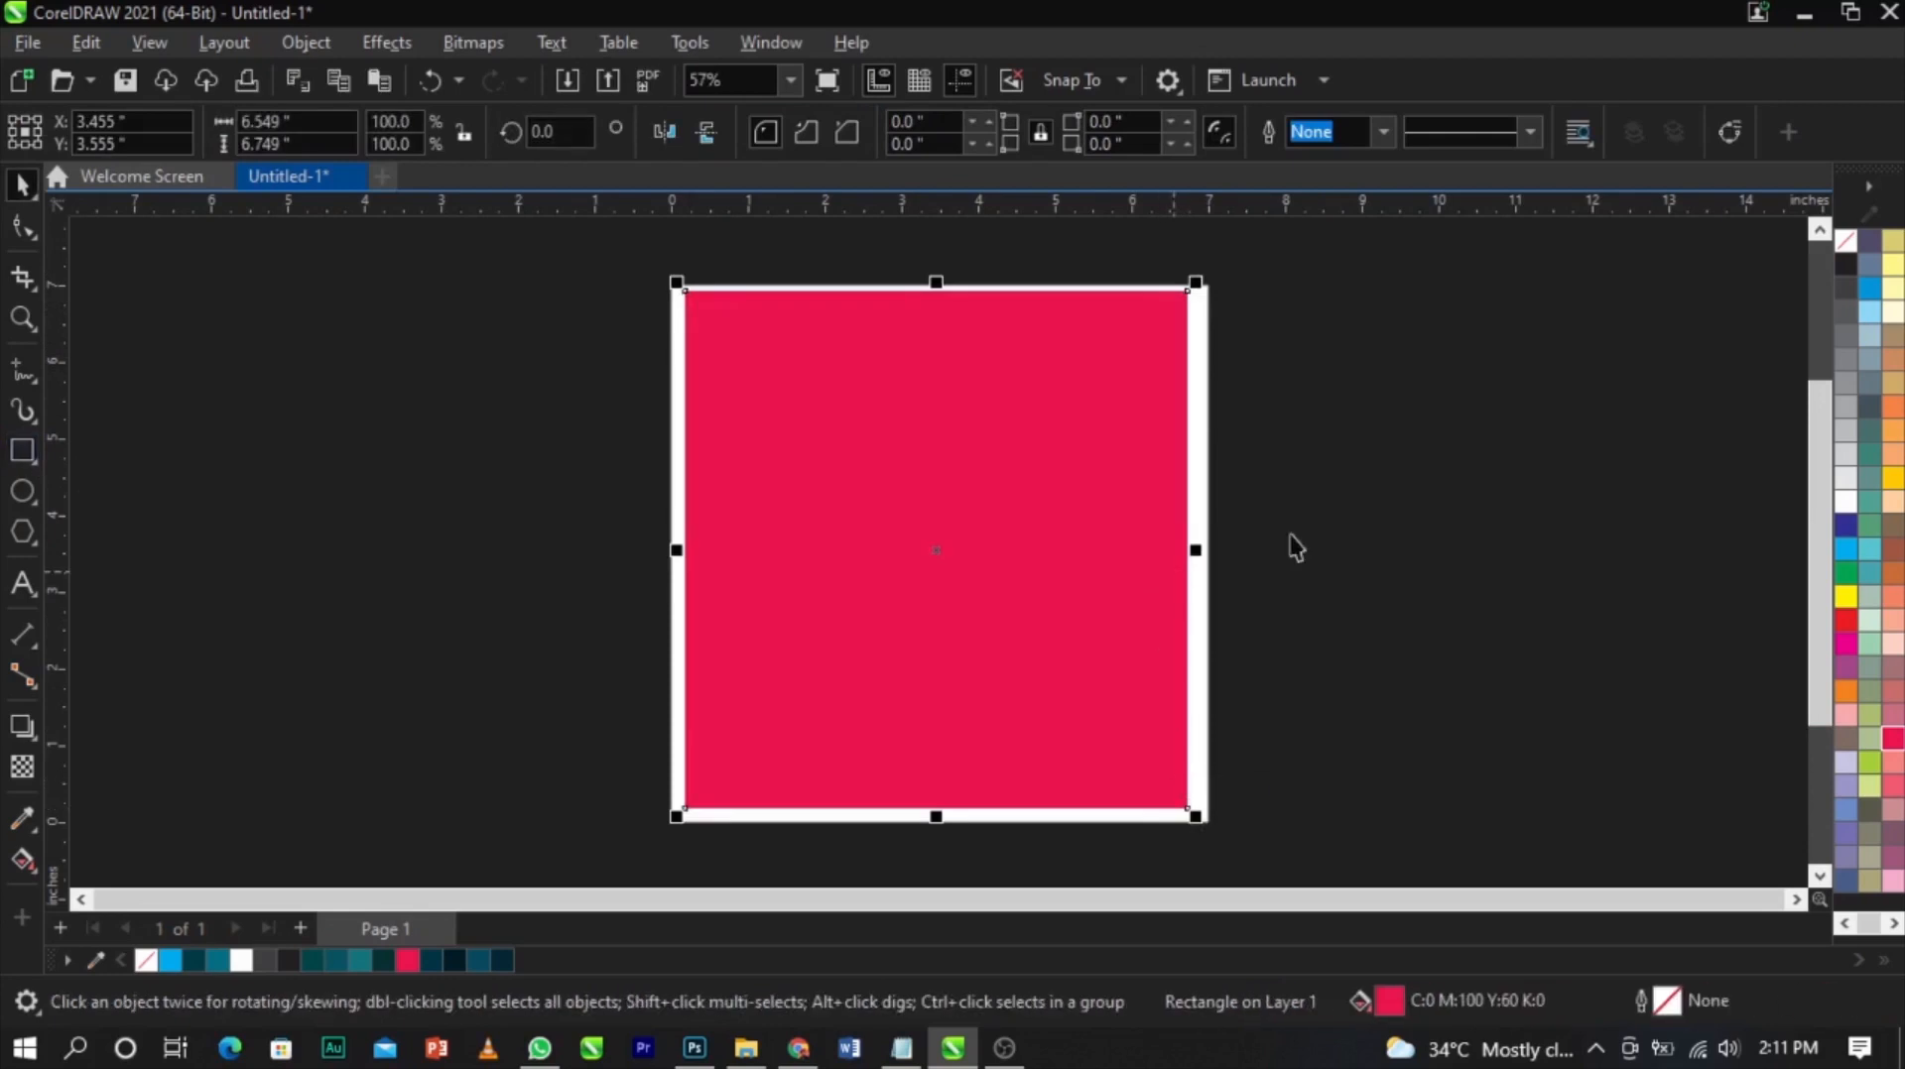
{"action": "left_click", "coordinate": [1845, 241]}
{"action": "right_click", "coordinate": [1847, 272]}
{"action": "left_click", "coordinate": [1791, 291]}
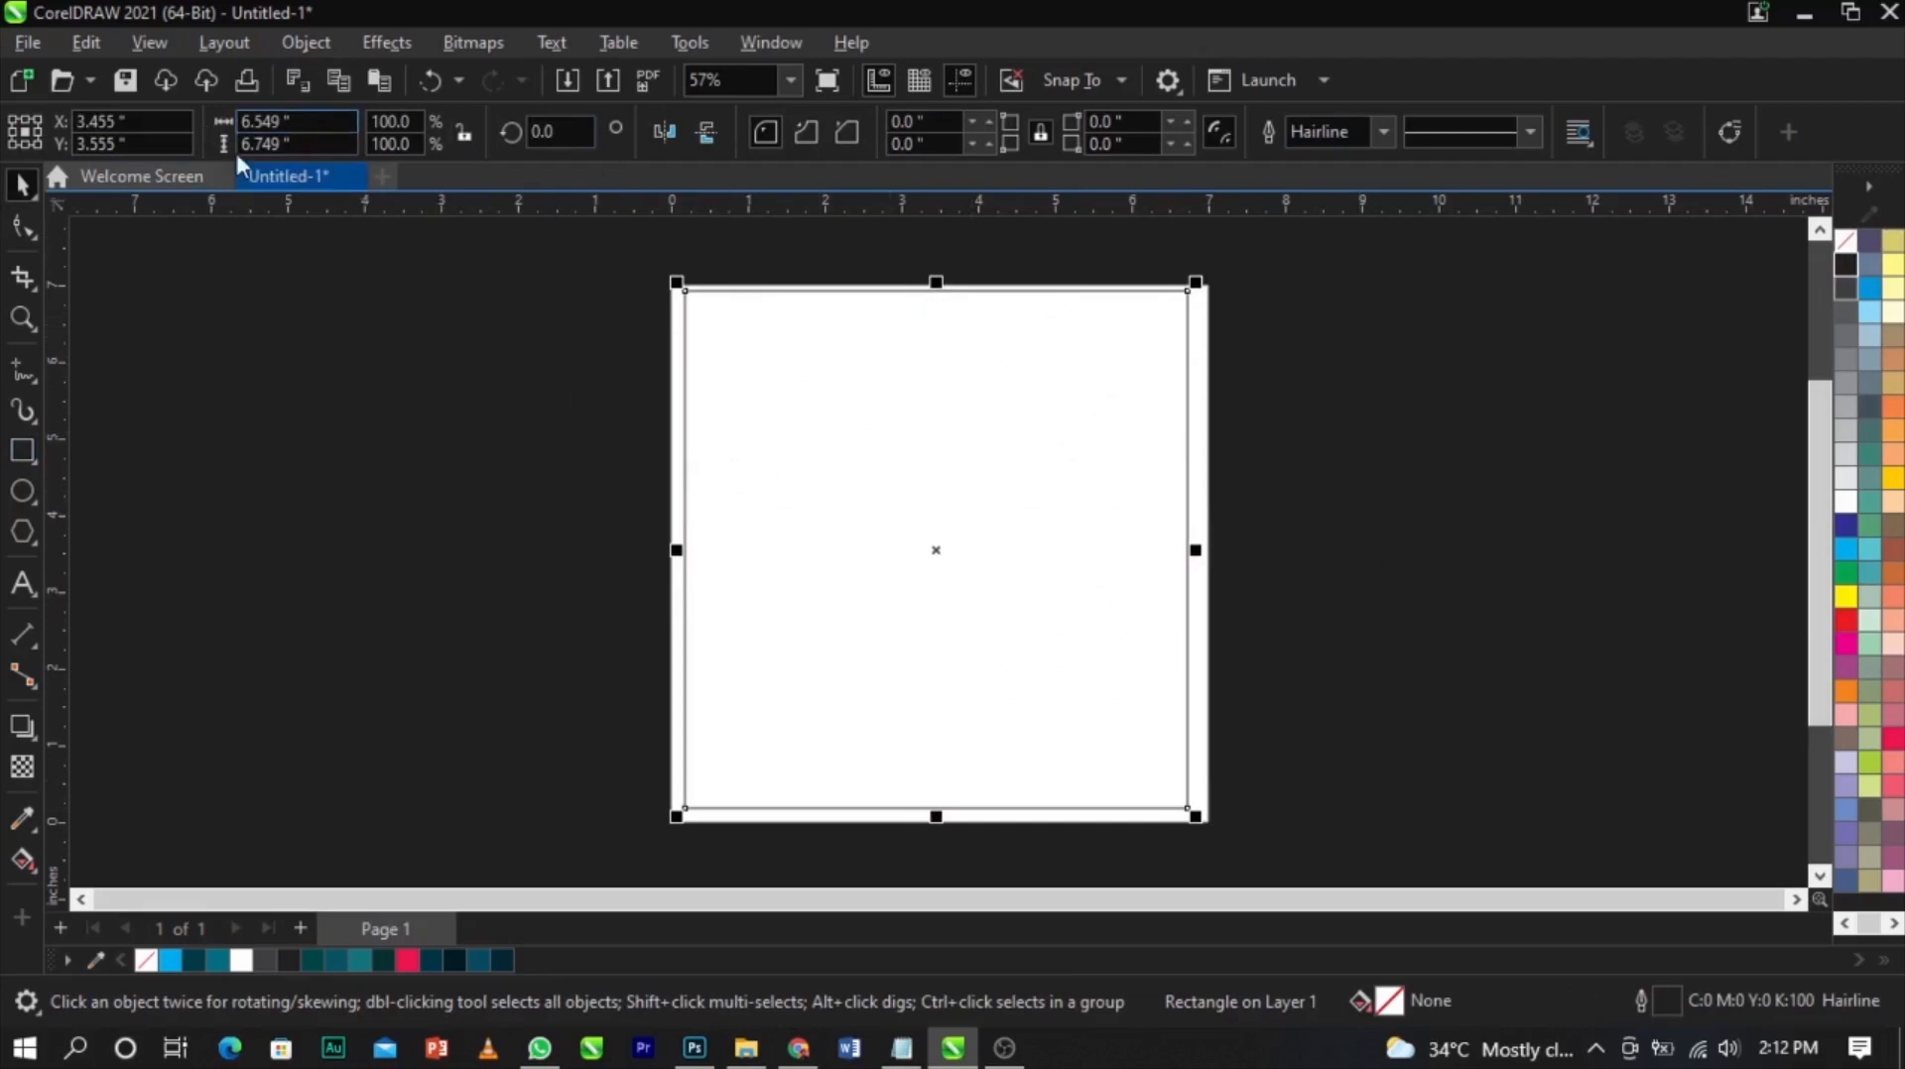
Resize the rectangle to 7 by 7 inches and center it on the page
{"action": "left_click_drag", "start_coordinate": [293, 121], "coordinate": [201, 123]}
{"action": "type", "text": "7"}
{"action": "key", "text": "Tab"}
{"action": "type", "text": "7"}
{"action": "key", "text": "Return"}
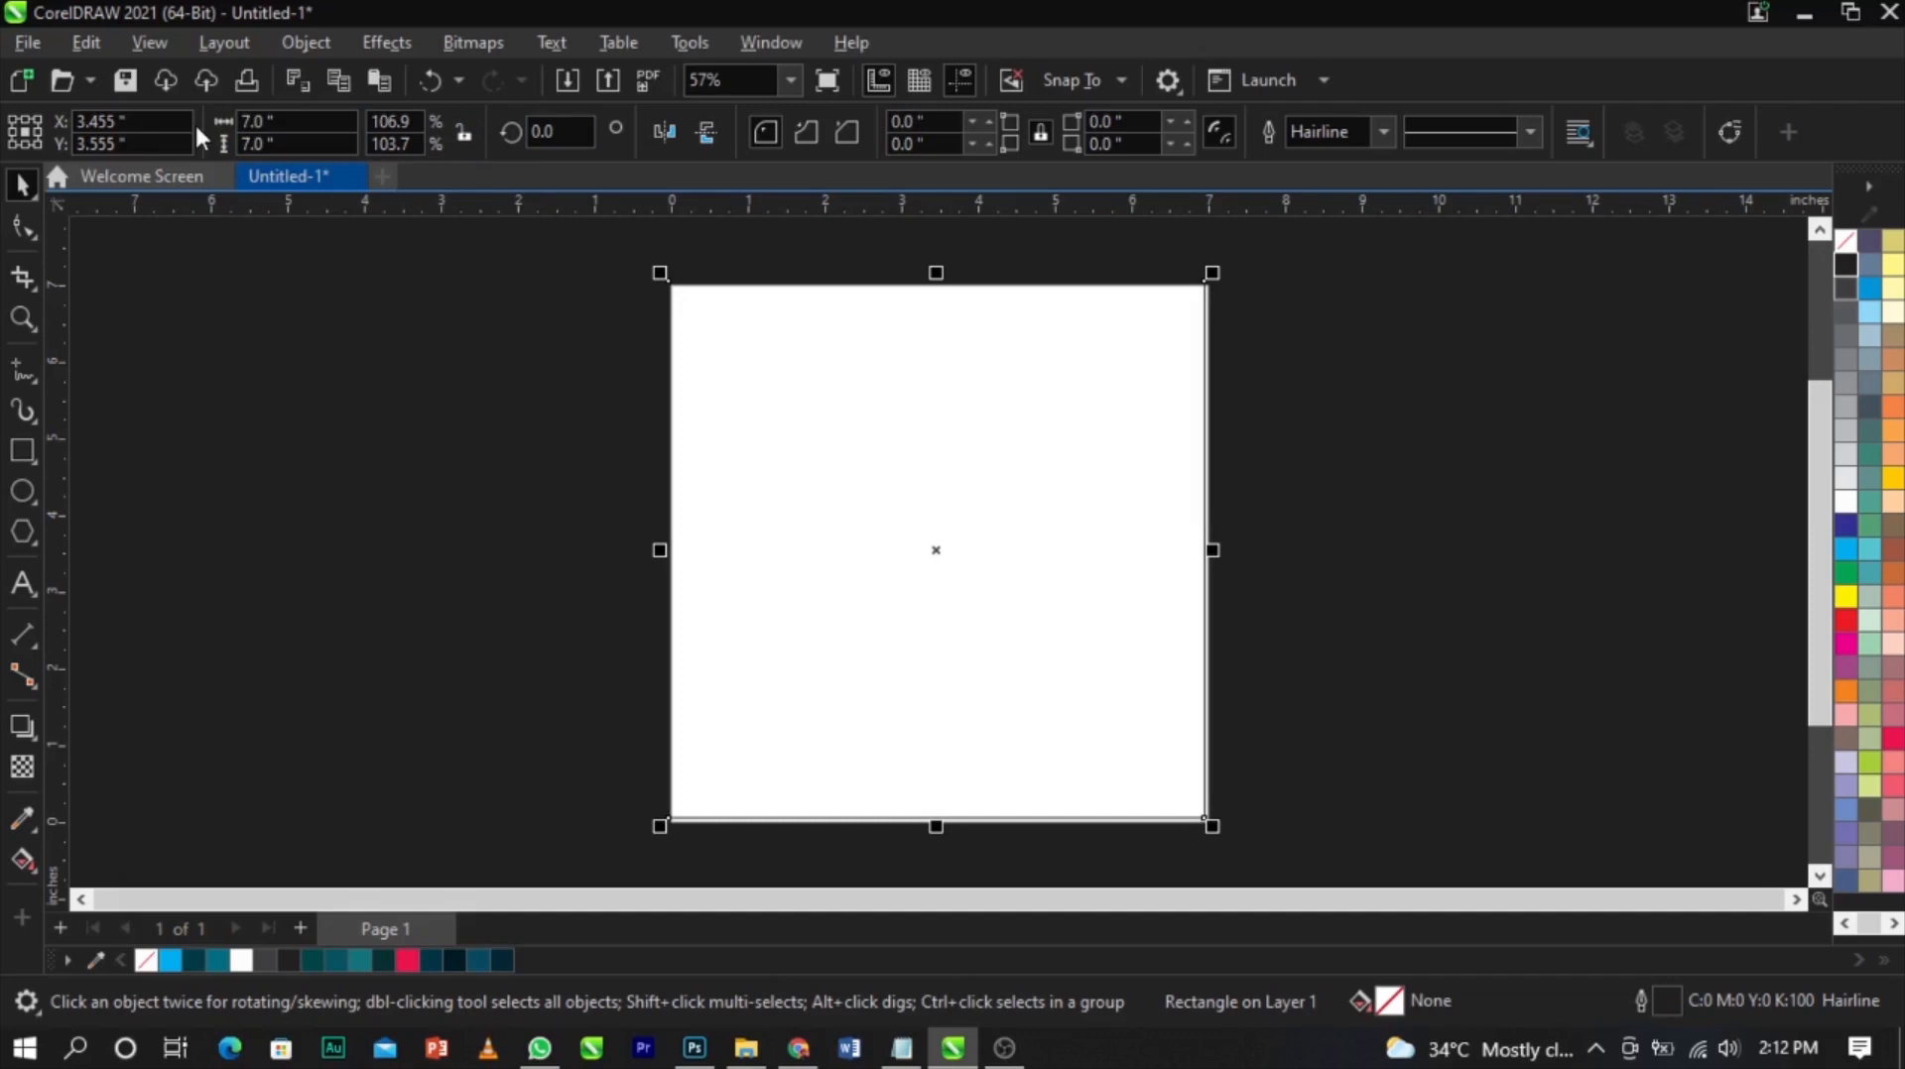
{"action": "key", "text": "p"}
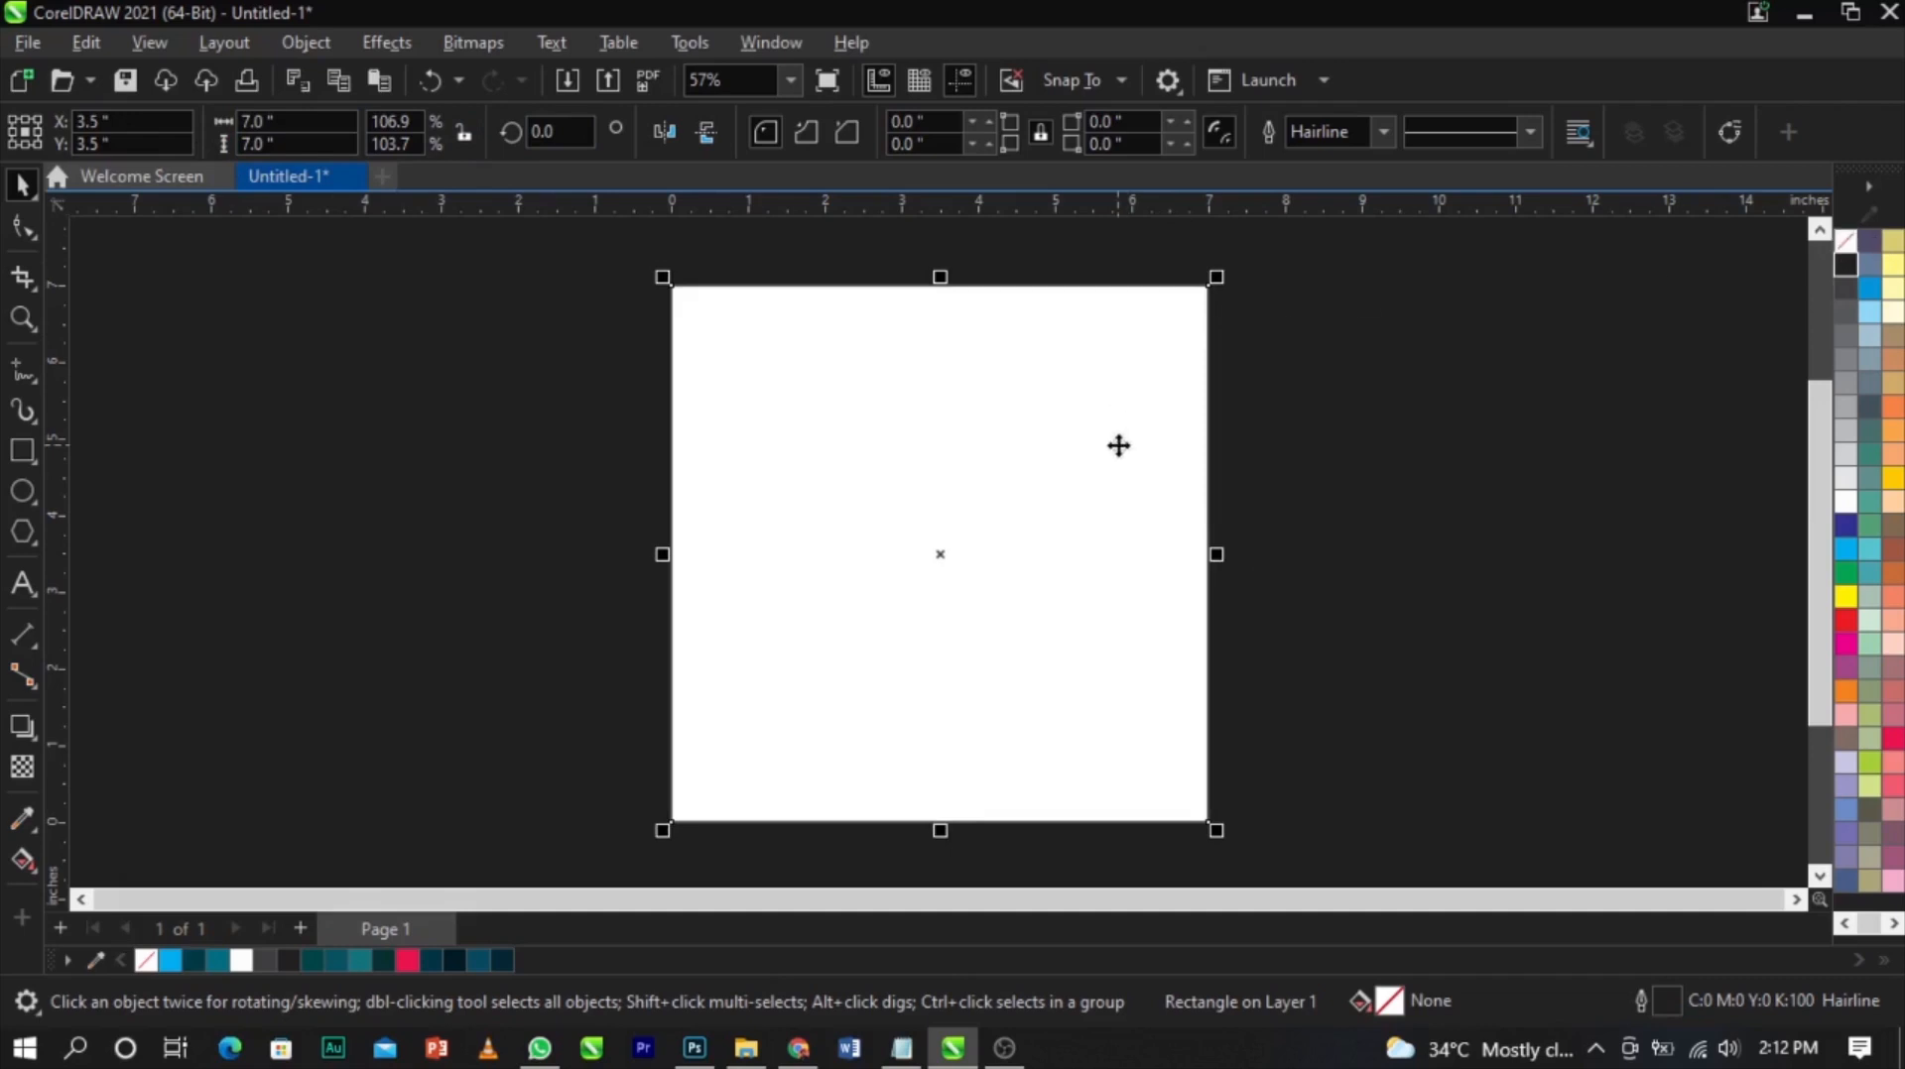
Remove the rectangle's outline and deselect it
{"action": "right_click", "coordinate": [1844, 256]}
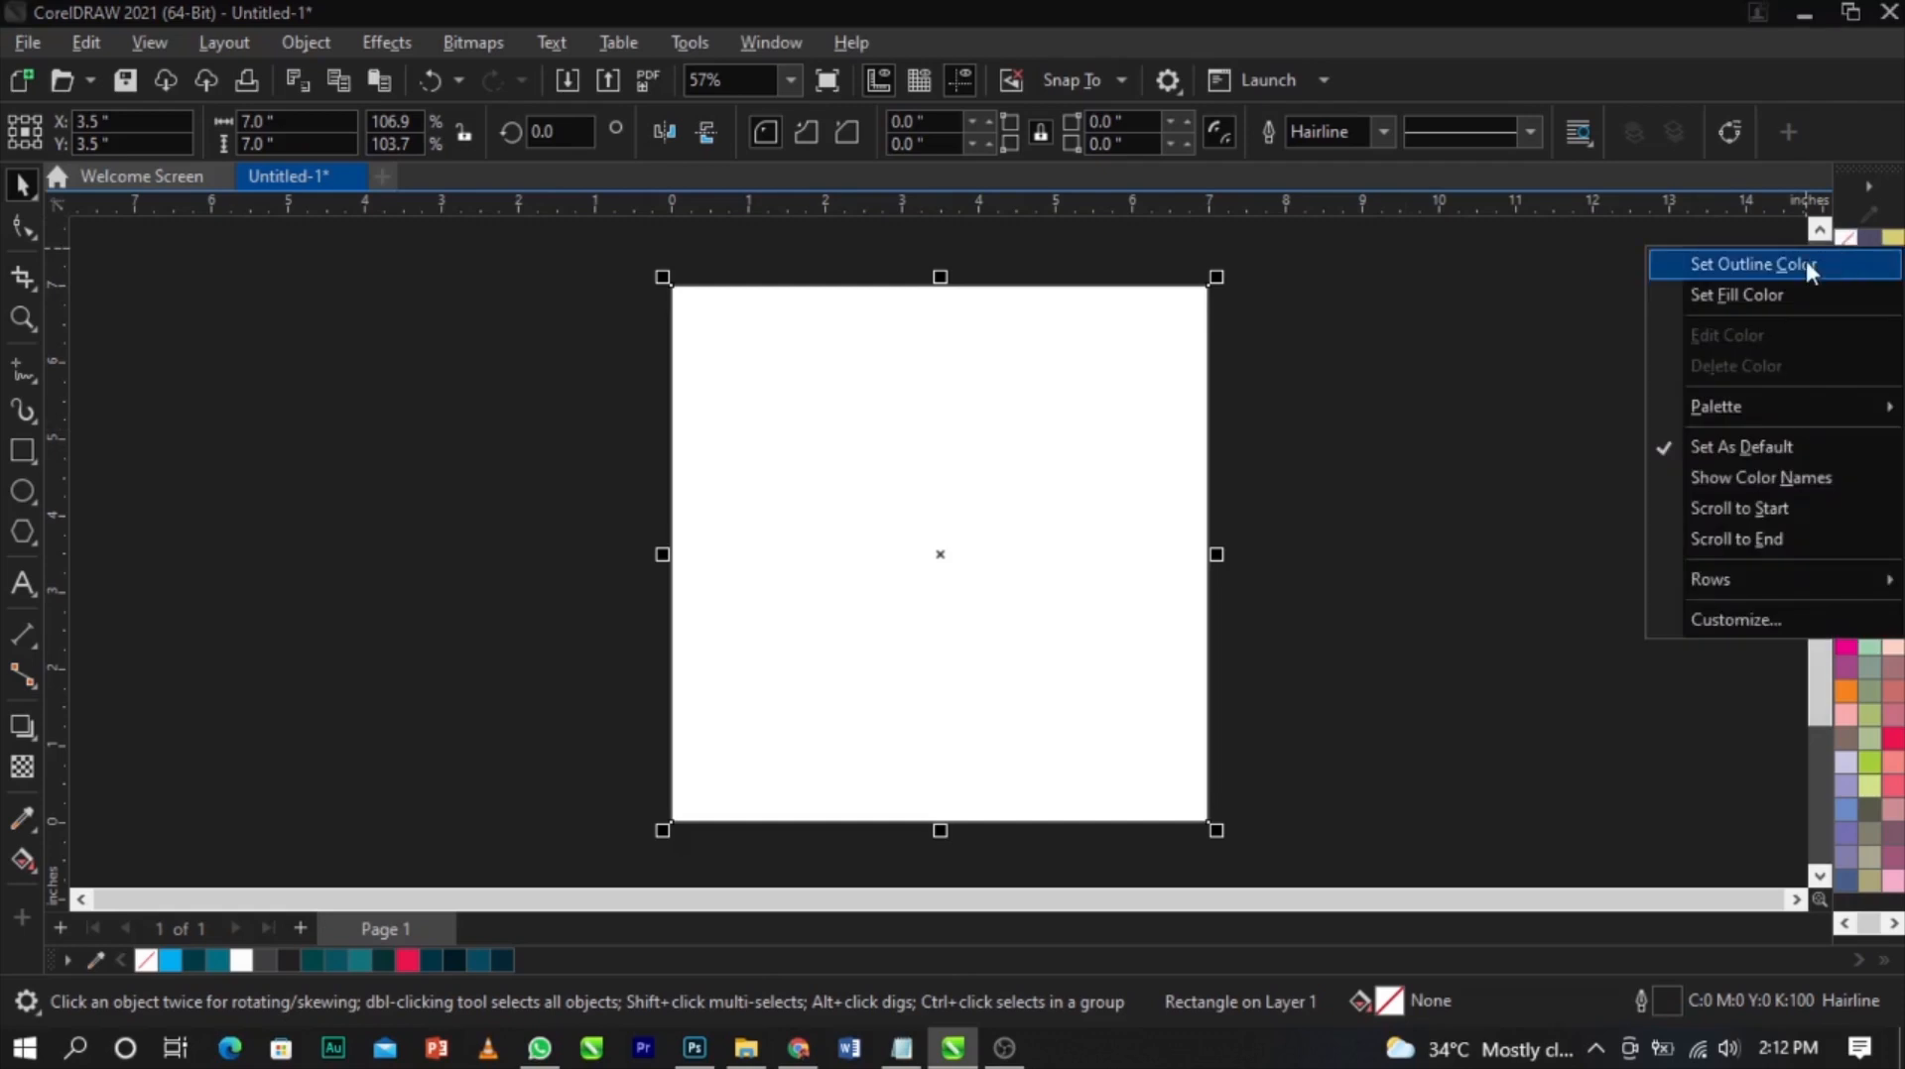
{"action": "left_click", "coordinate": [1806, 260]}
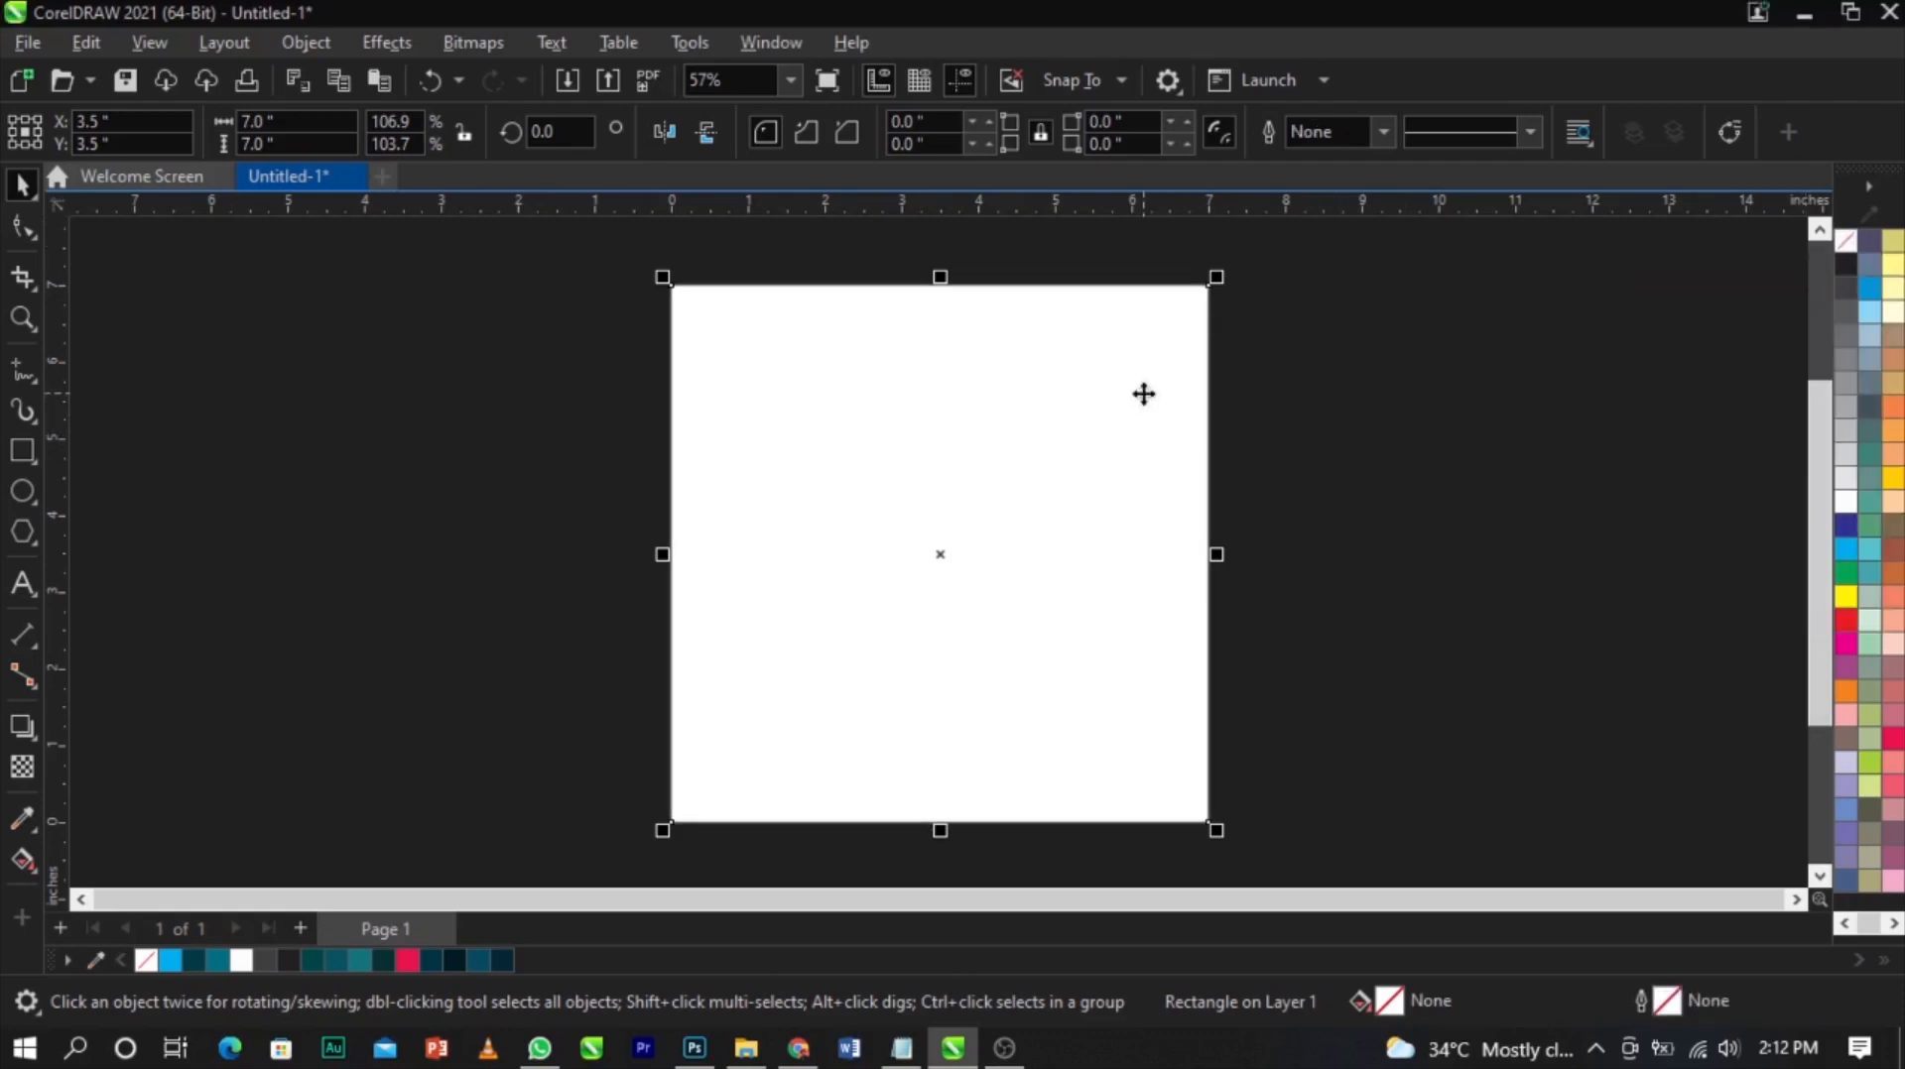
{"action": "left_click", "coordinate": [1420, 427]}
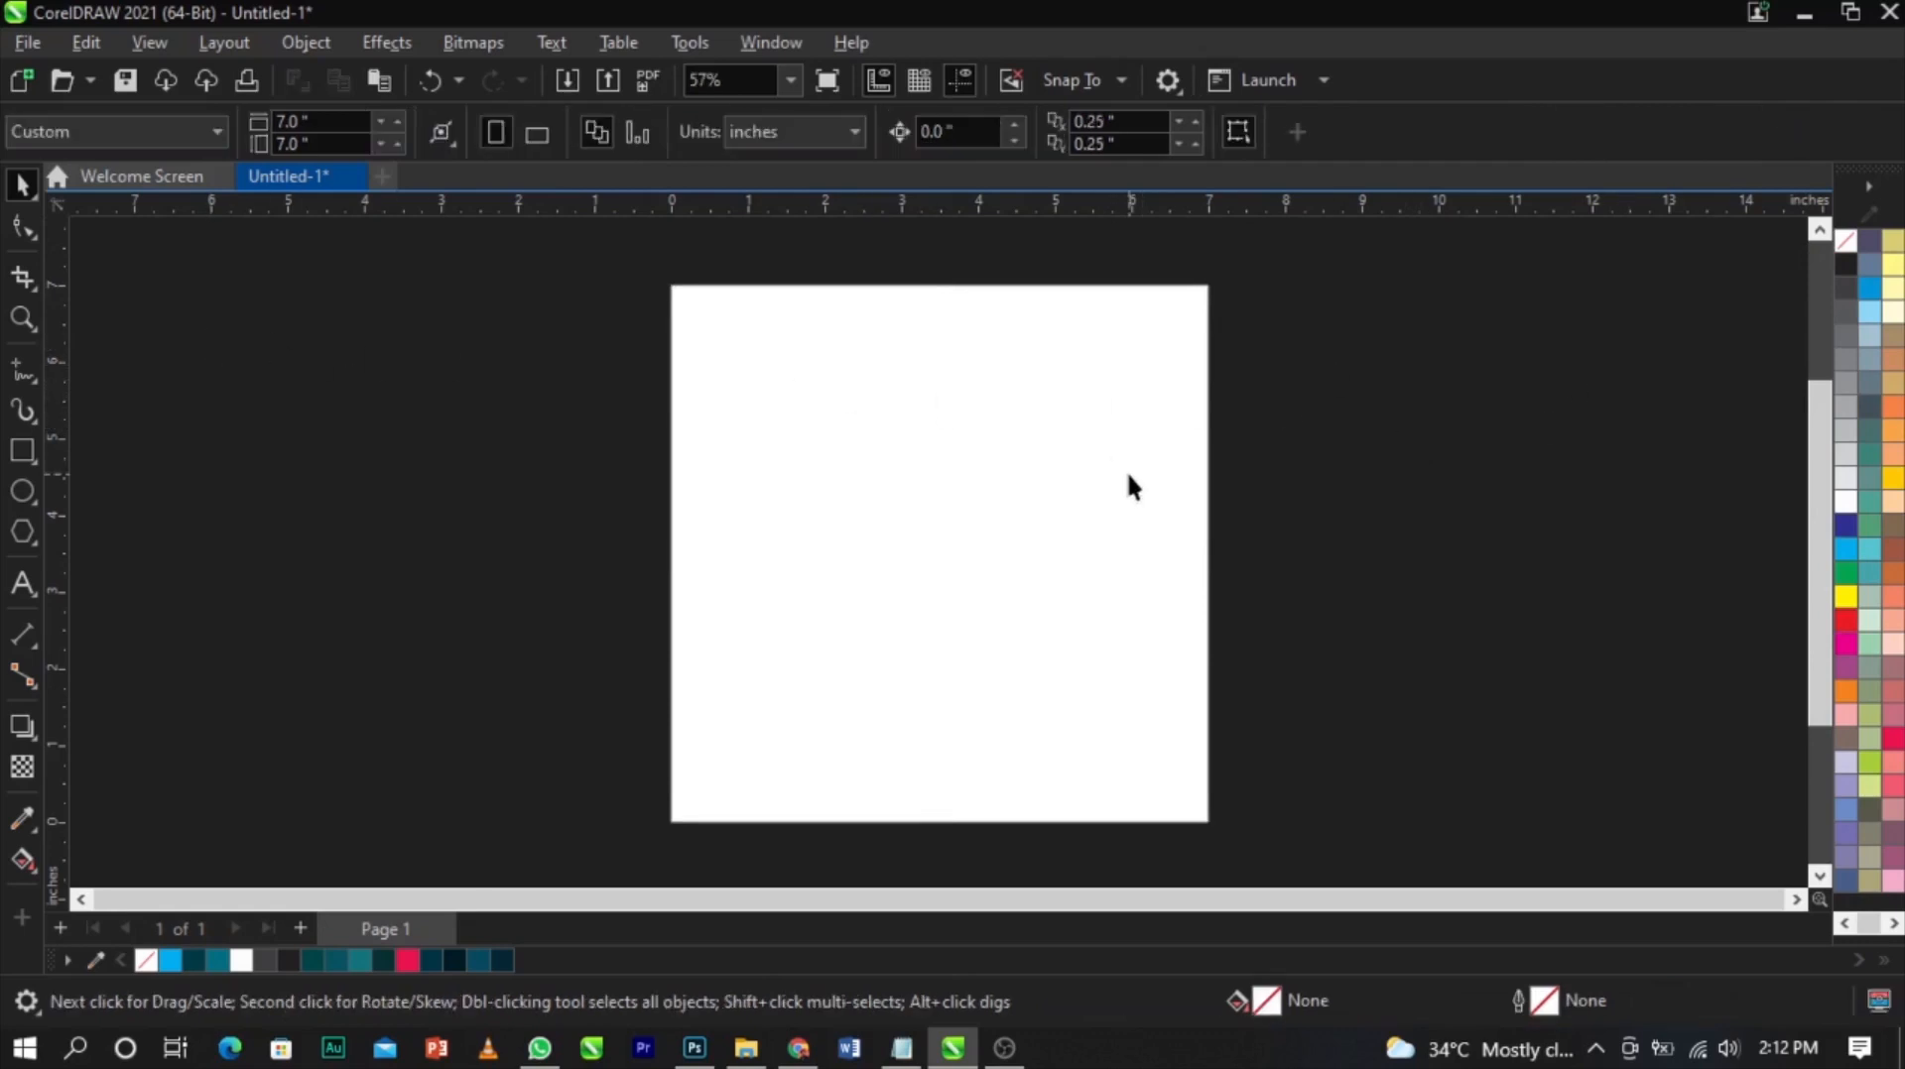
{"action": "right_click", "coordinate": [1296, 420]}
{"action": "left_click", "coordinate": [1337, 357]}
{"action": "right_click", "coordinate": [1351, 427]}
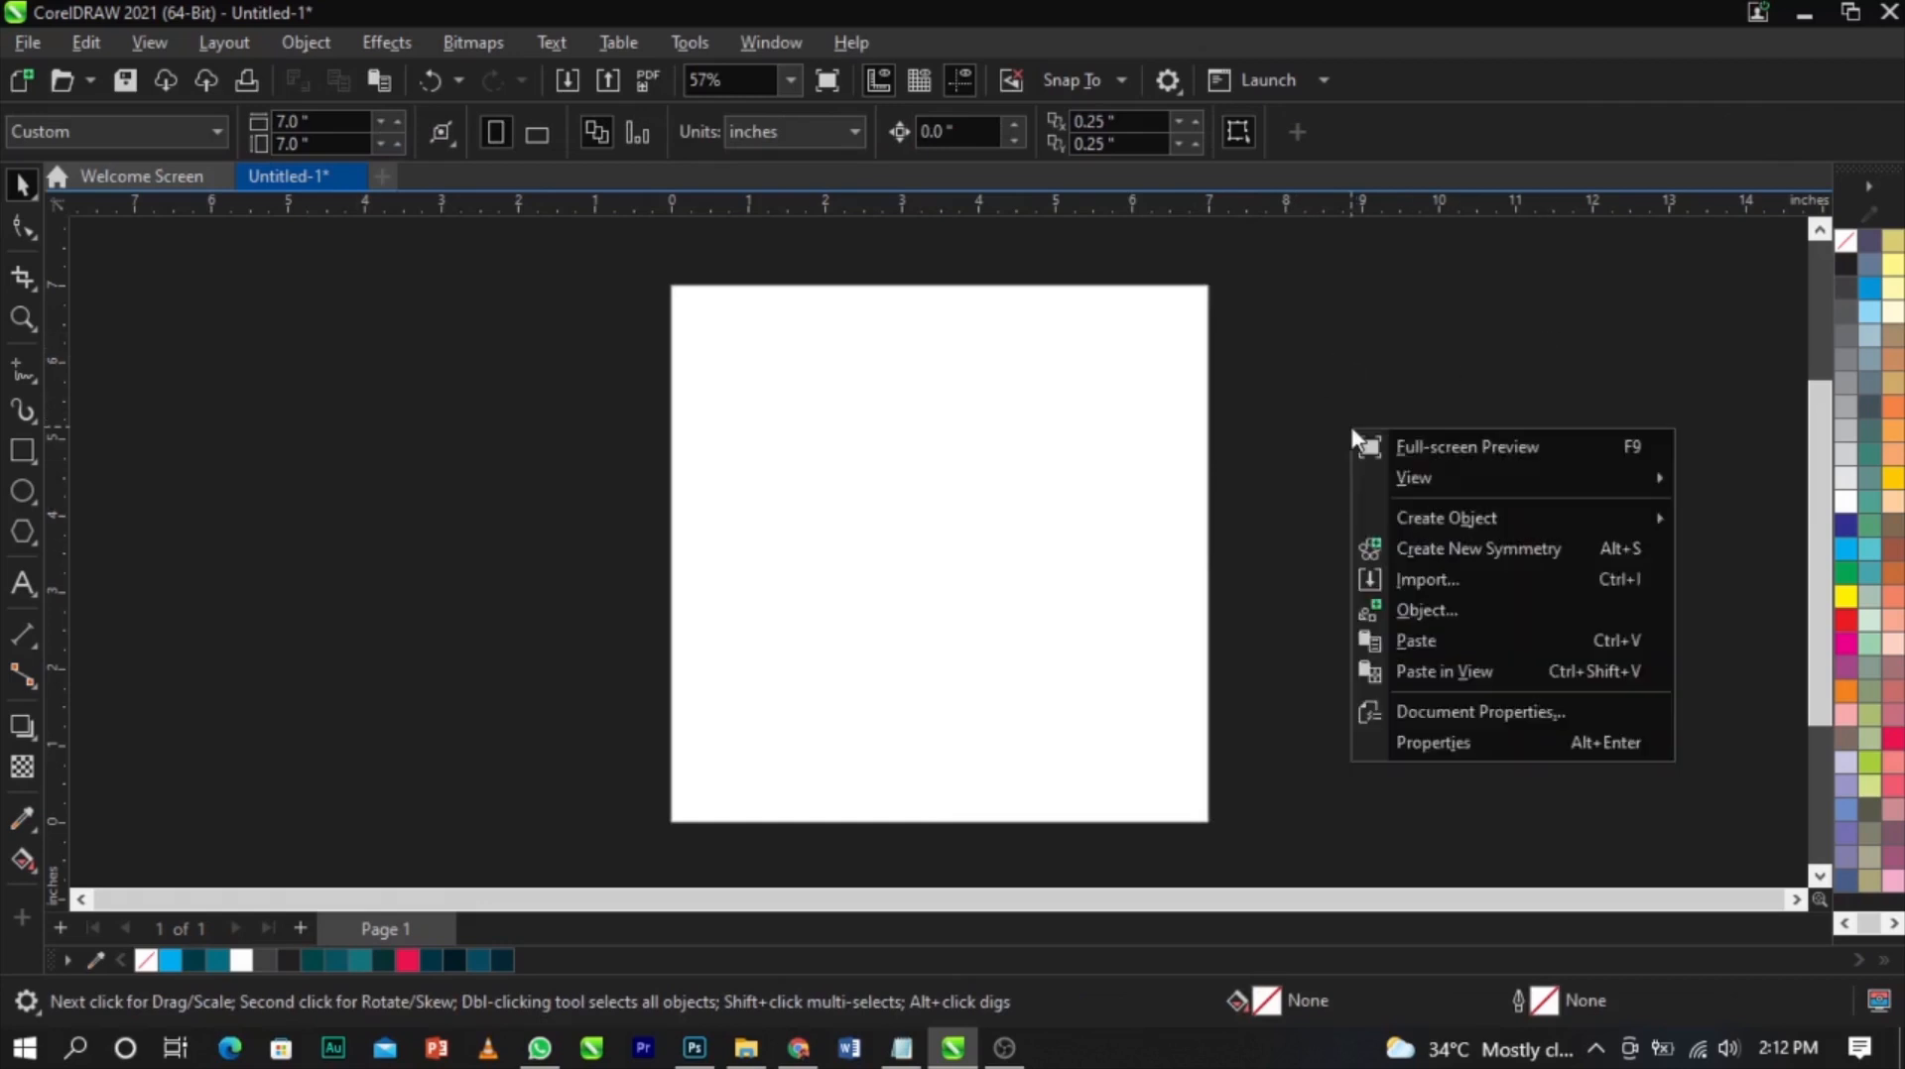
{"action": "left_click", "coordinate": [1417, 586]}
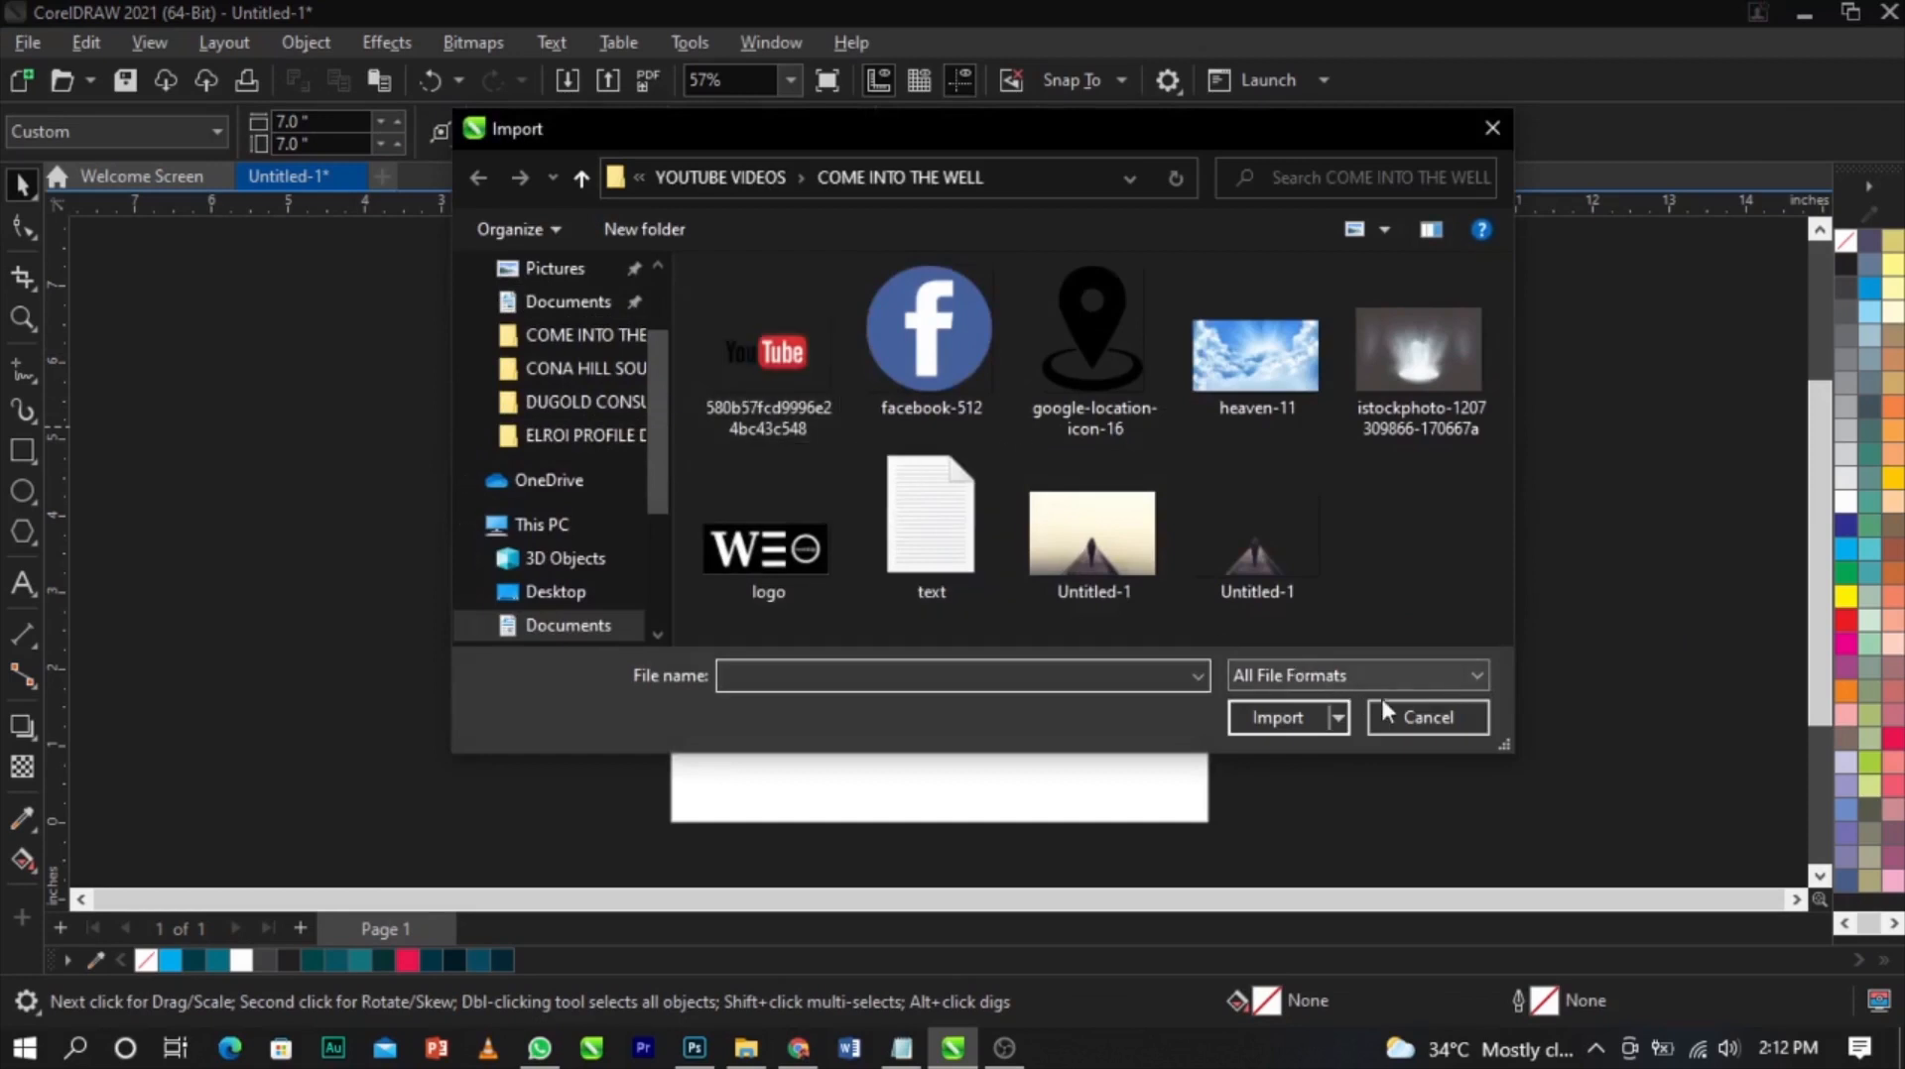
{"action": "left_click", "coordinate": [1427, 718]}
Import the YouTube, Facebook, location icon, heaven, istockphoto, logo and Untitled-1 images together
{"action": "left_click", "coordinate": [27, 42]}
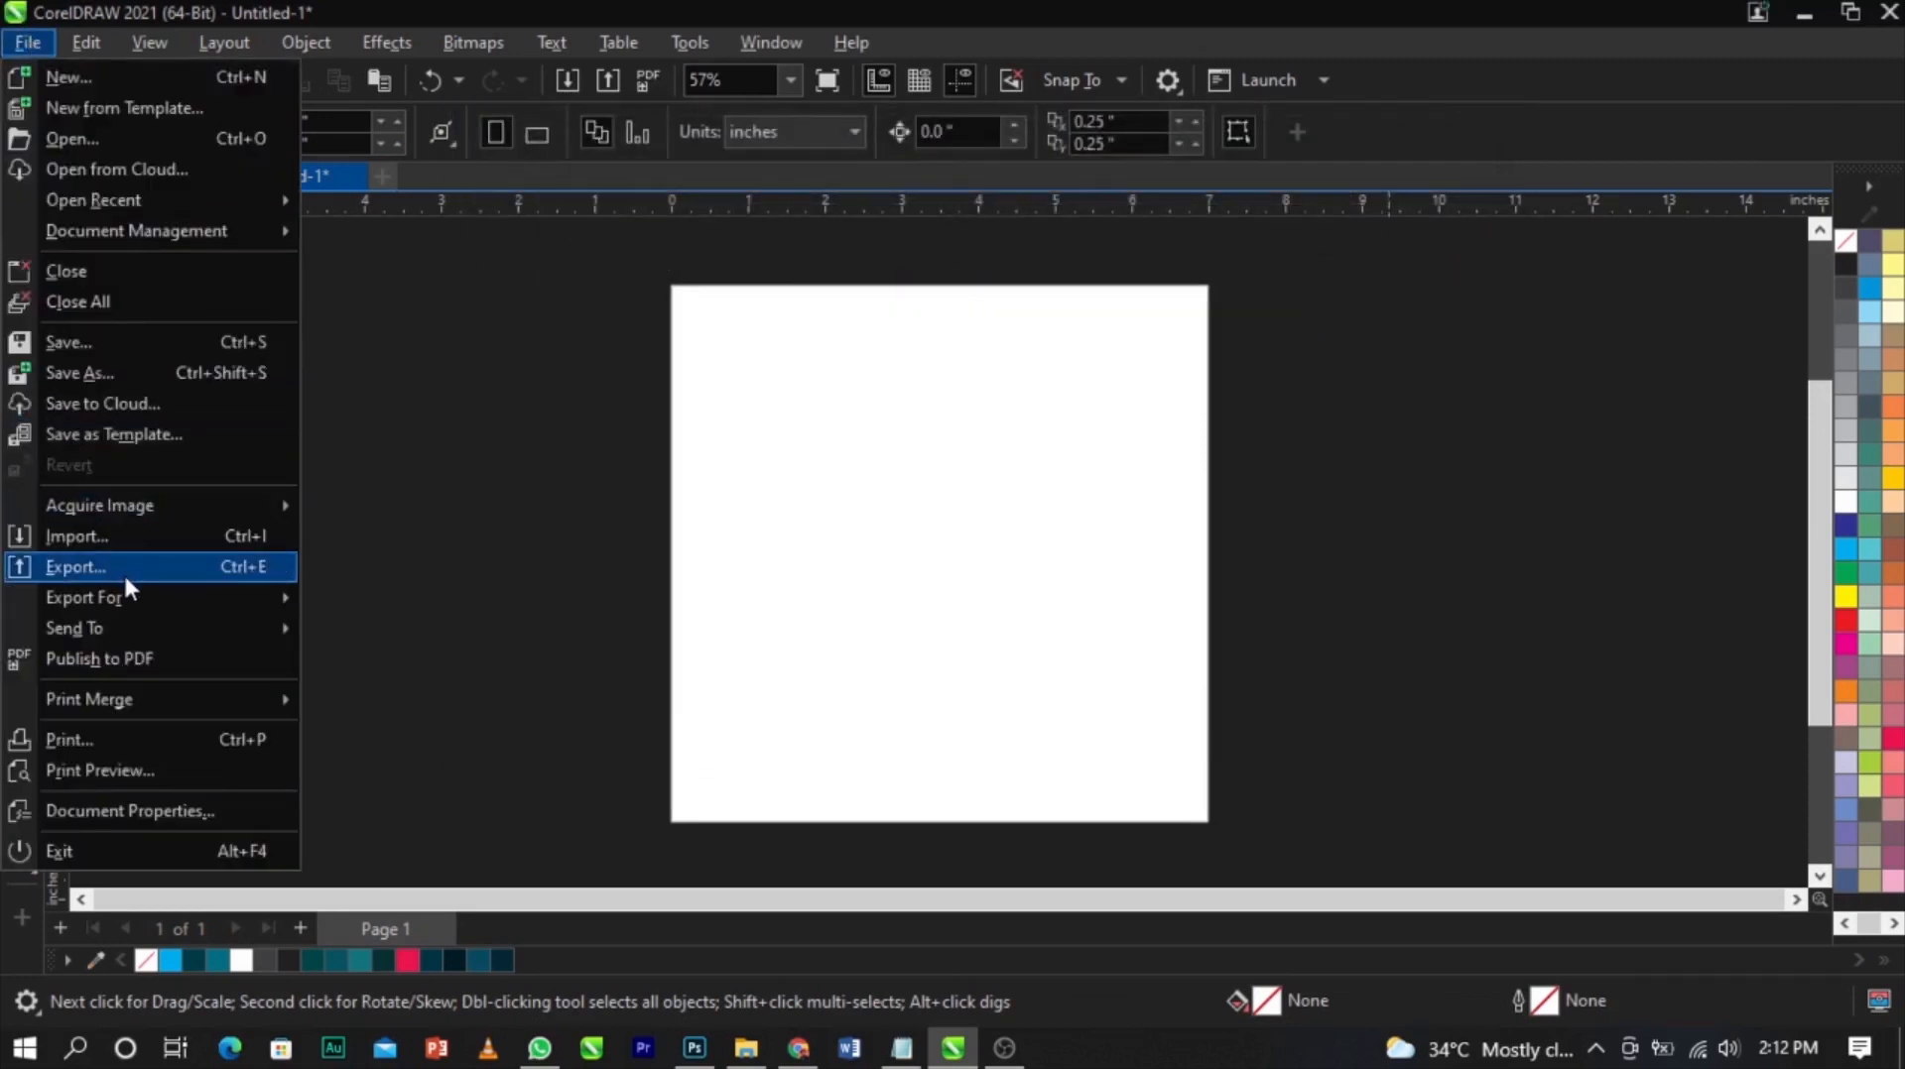
{"action": "left_click", "coordinate": [136, 545]}
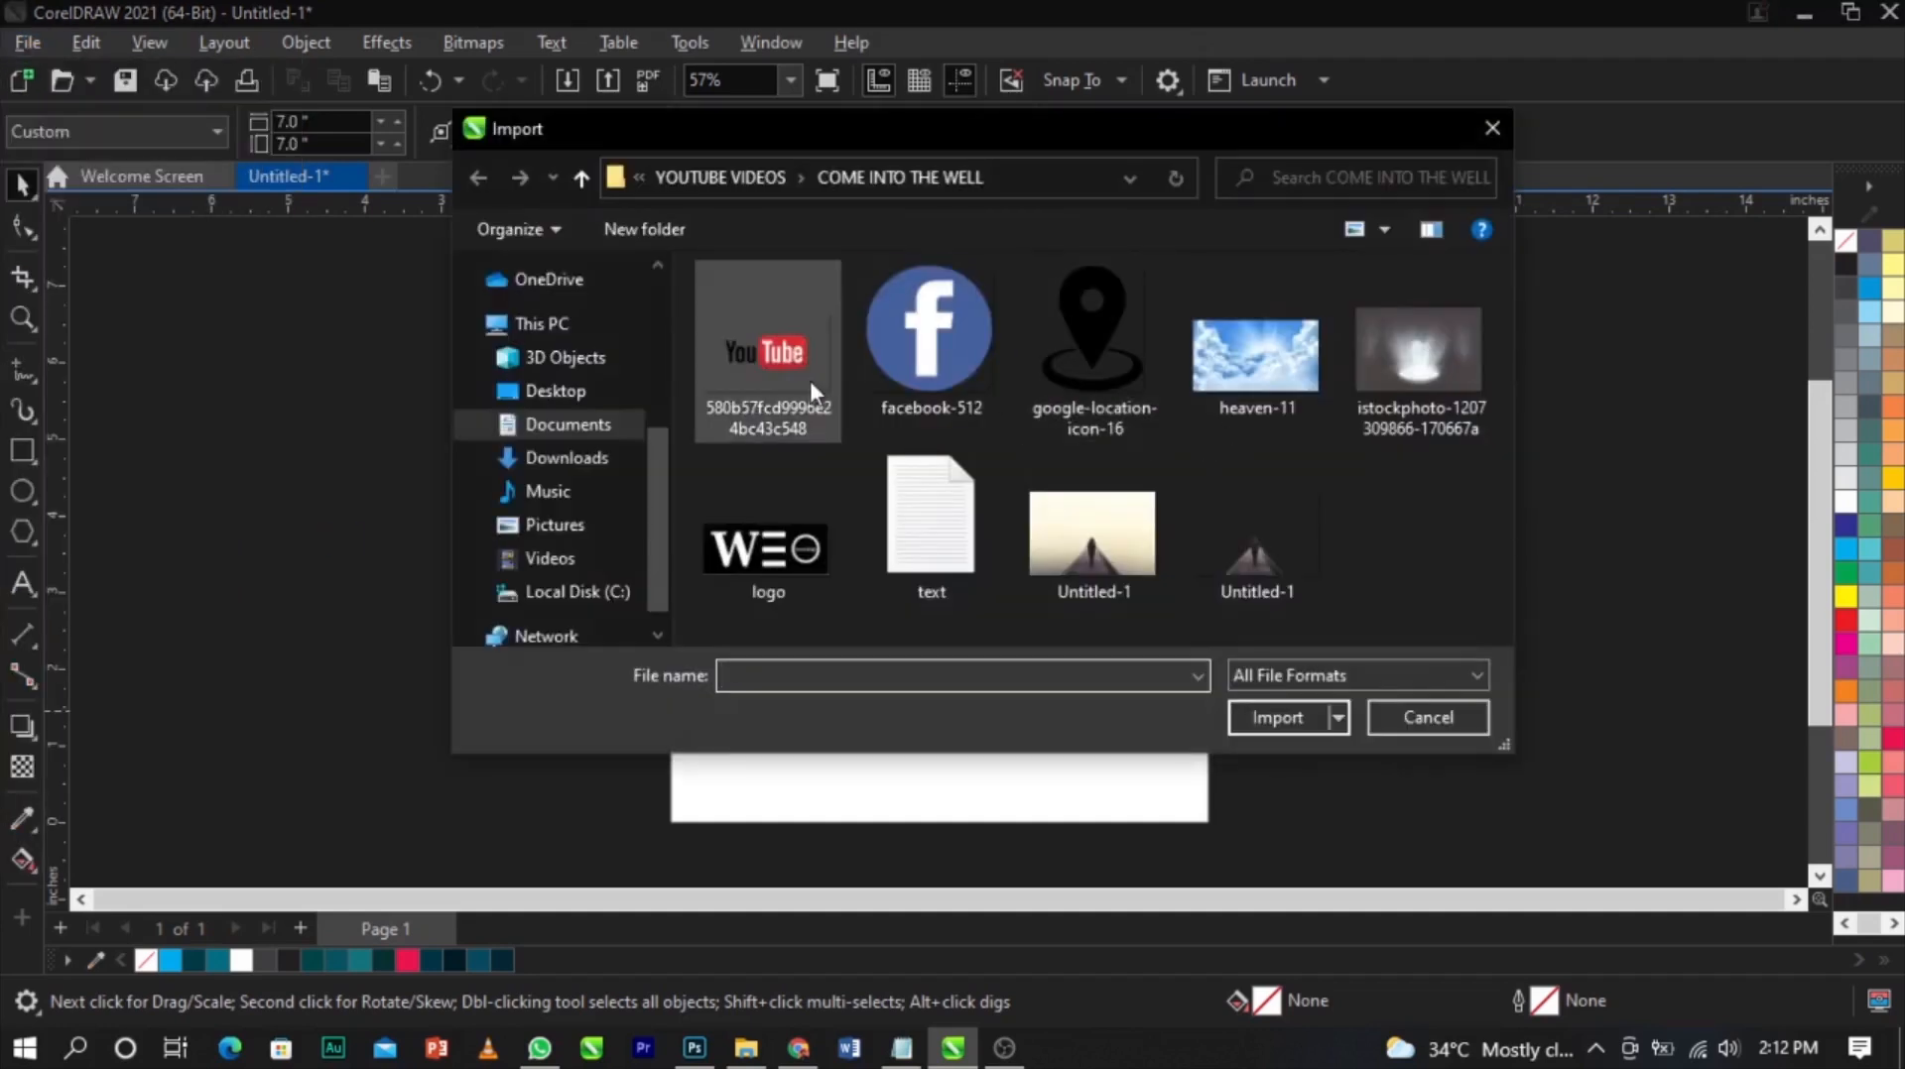
{"action": "left_click", "coordinate": [812, 385]}
{"action": "left_click", "coordinate": [942, 364], "text": "ctrl"}
{"action": "left_click", "coordinate": [1089, 363], "text": "ctrl"}
{"action": "left_click", "coordinate": [1266, 367], "text": "ctrl"}
{"action": "left_click", "coordinate": [1393, 375], "text": "ctrl"}
{"action": "left_click", "coordinate": [808, 569], "text": "ctrl"}
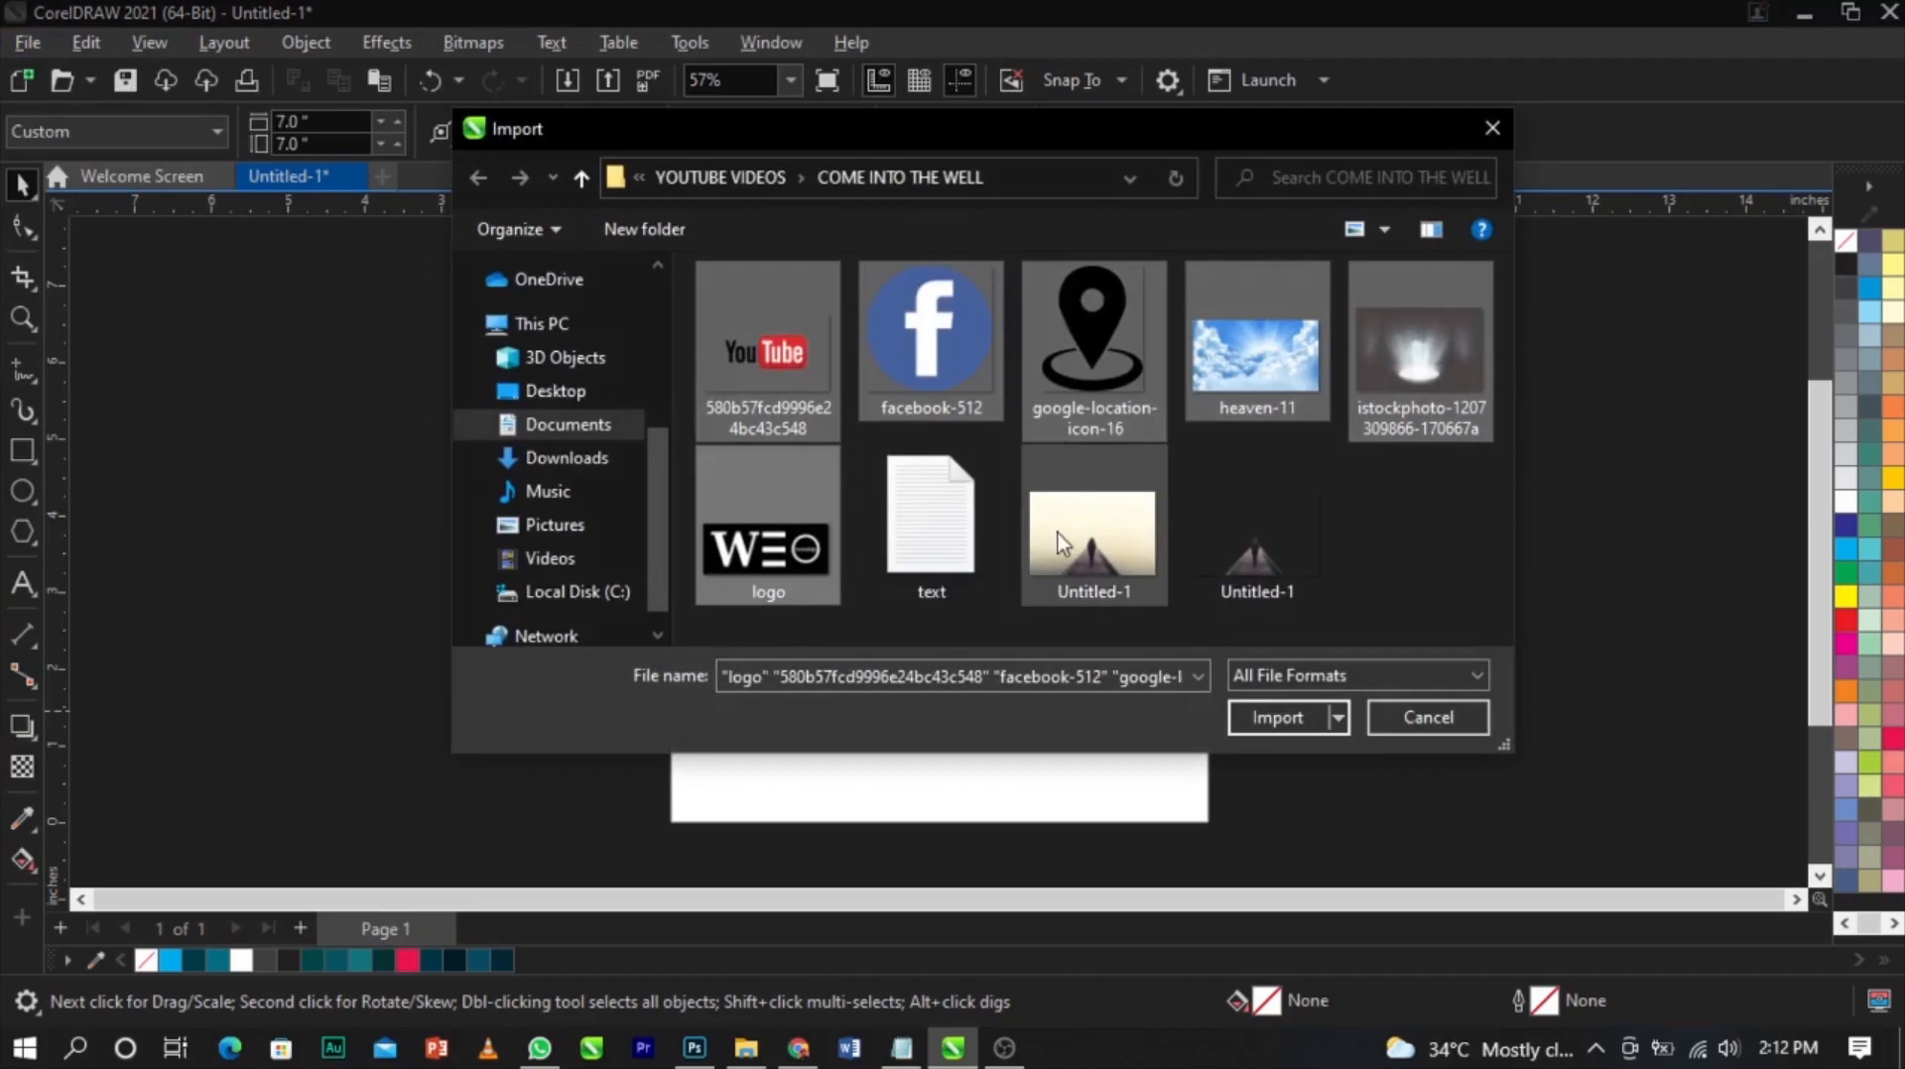
{"action": "left_click", "coordinate": [1220, 535], "text": "ctrl"}
{"action": "left_click", "coordinate": [1256, 733]}
Place the imported images on the pasteboard left of the page
{"action": "left_click_drag", "start_coordinate": [160, 400], "coordinate": [309, 538]}
{"action": "left_click_drag", "start_coordinate": [215, 511], "coordinate": [367, 650]}
{"action": "left_click_drag", "start_coordinate": [249, 423], "coordinate": [391, 502]}
{"action": "left_click_drag", "start_coordinate": [306, 355], "coordinate": [391, 456]}
{"action": "left_click_drag", "start_coordinate": [306, 354], "coordinate": [501, 595]}
{"action": "left_click", "coordinate": [444, 468]}
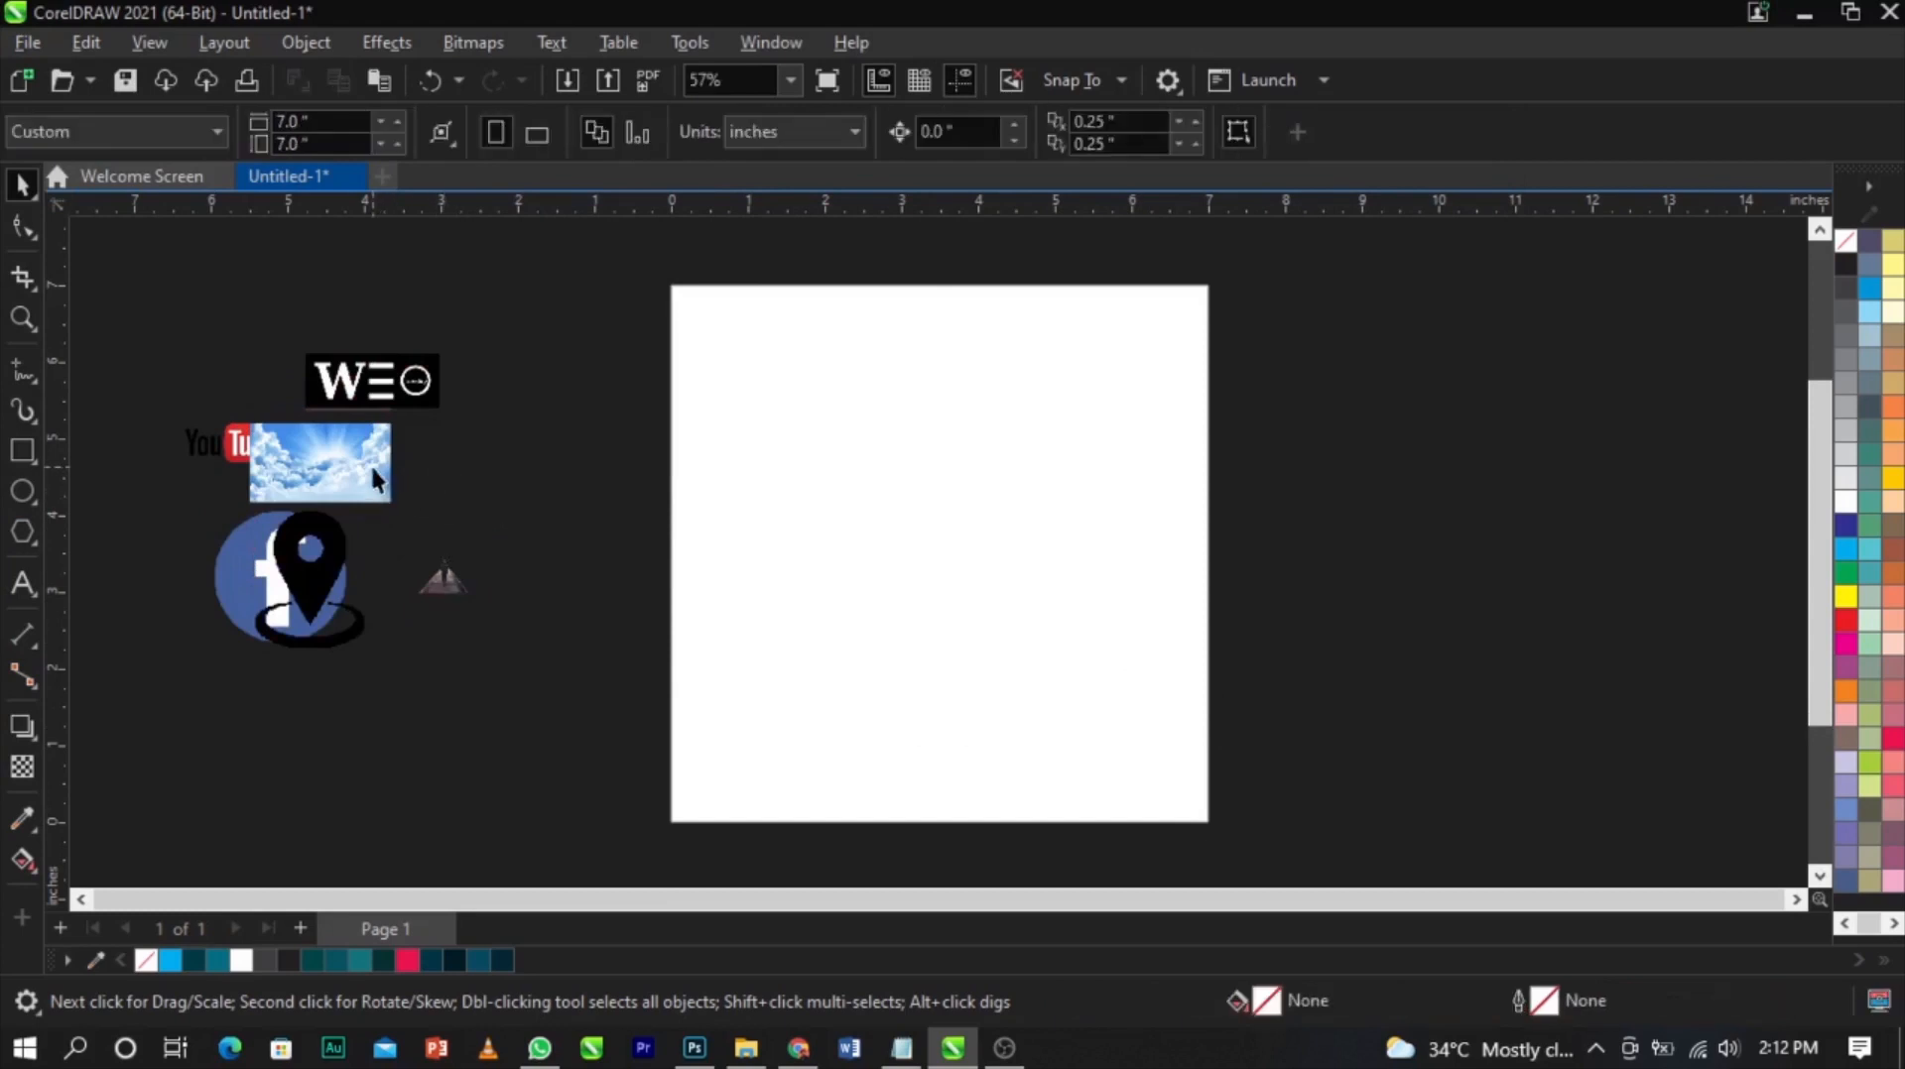
{"action": "left_click_drag", "start_coordinate": [371, 462], "coordinate": [479, 493]}
{"action": "left_click", "coordinate": [856, 690]}
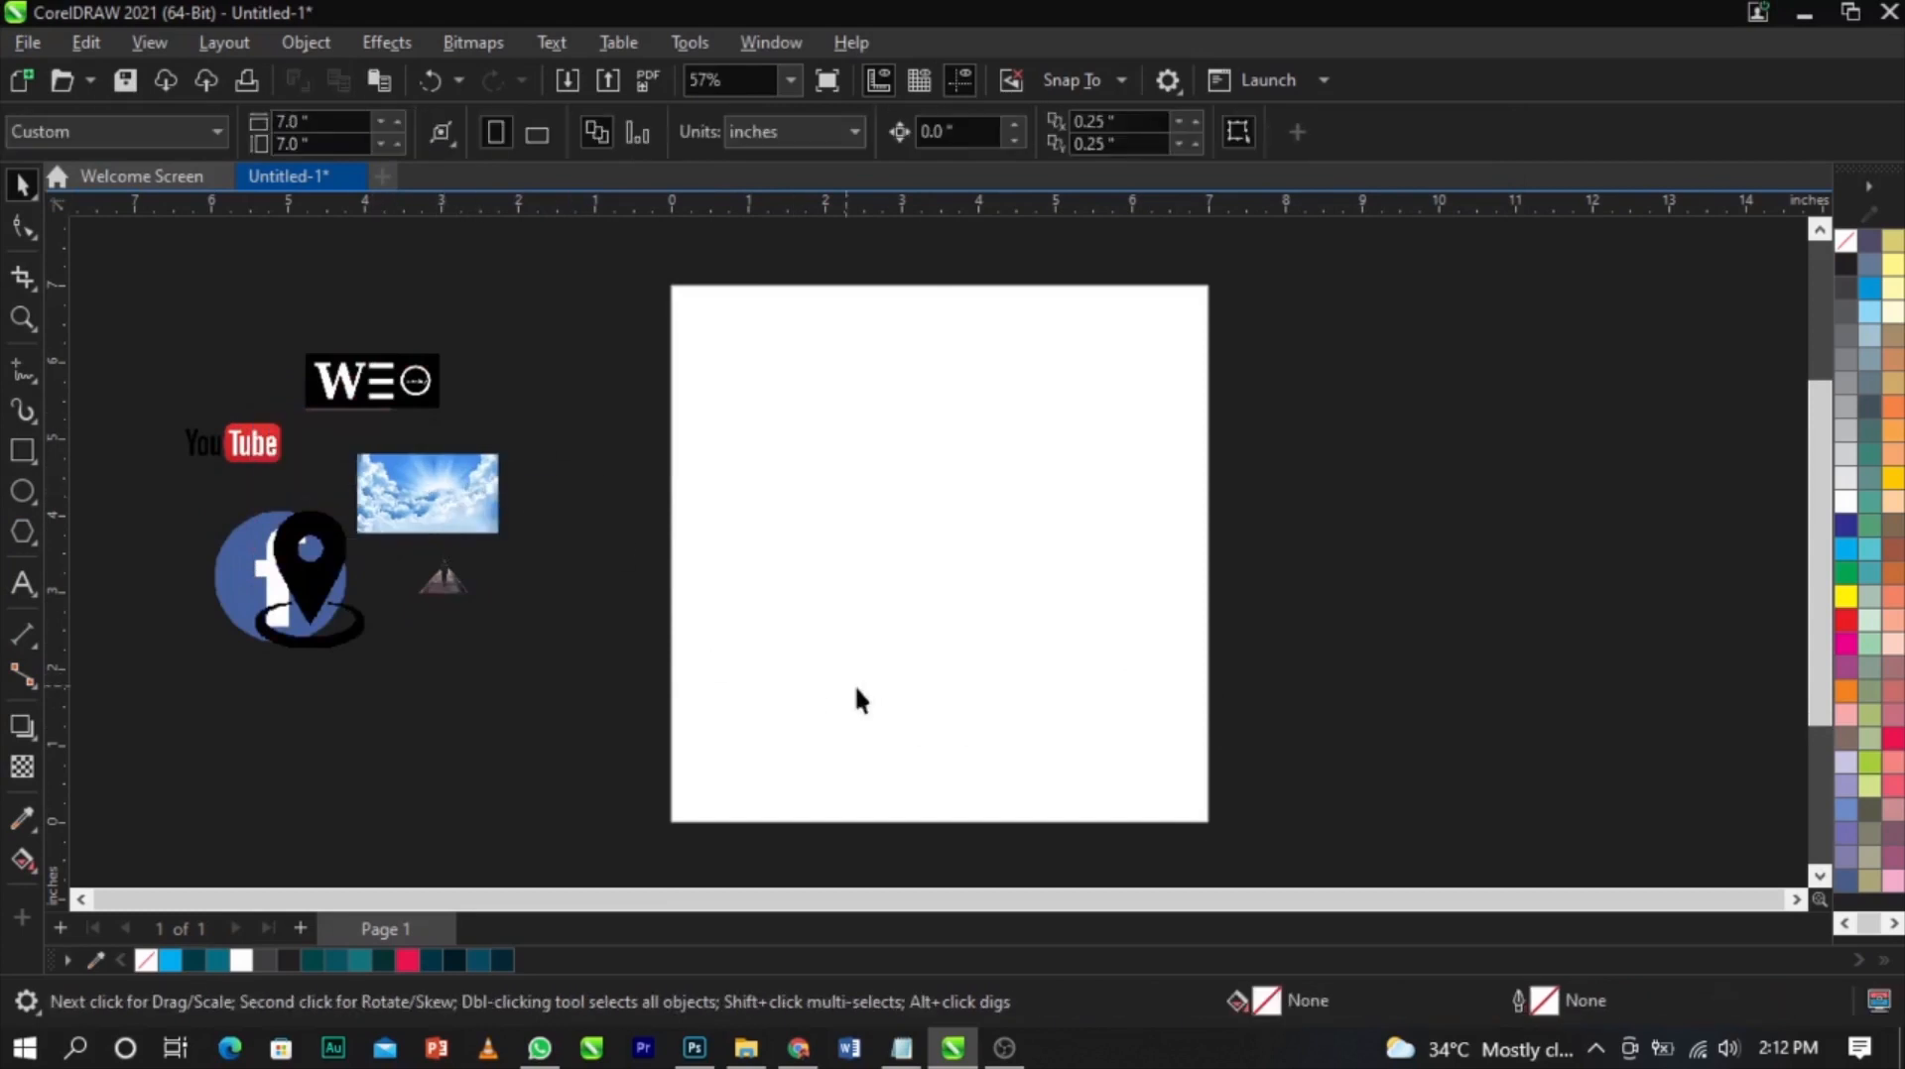
Switch to Notepad and copy the event text from "march edition" through the live YouTube line
{"action": "left_click", "coordinate": [908, 1050]}
{"action": "left_click", "coordinate": [1365, 719]}
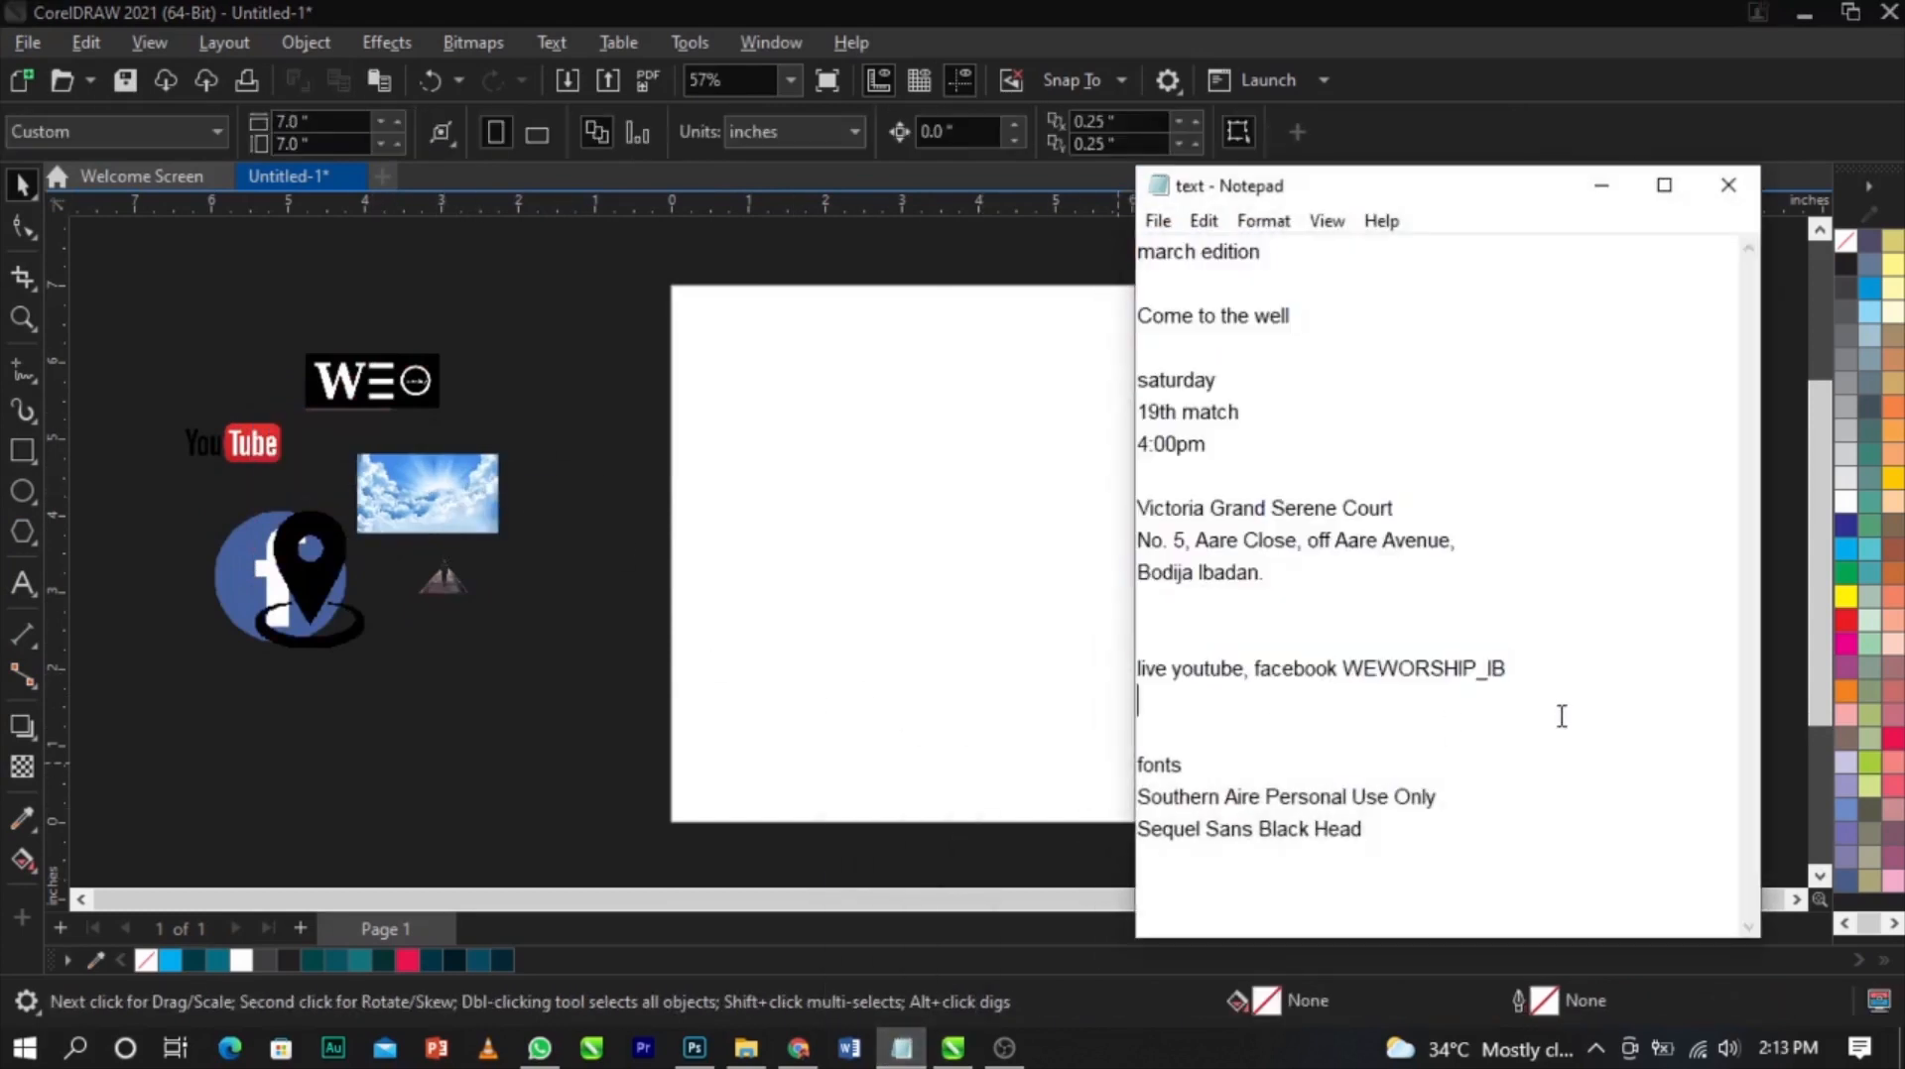
{"action": "left_click_drag", "start_coordinate": [1563, 711], "coordinate": [1126, 260]}
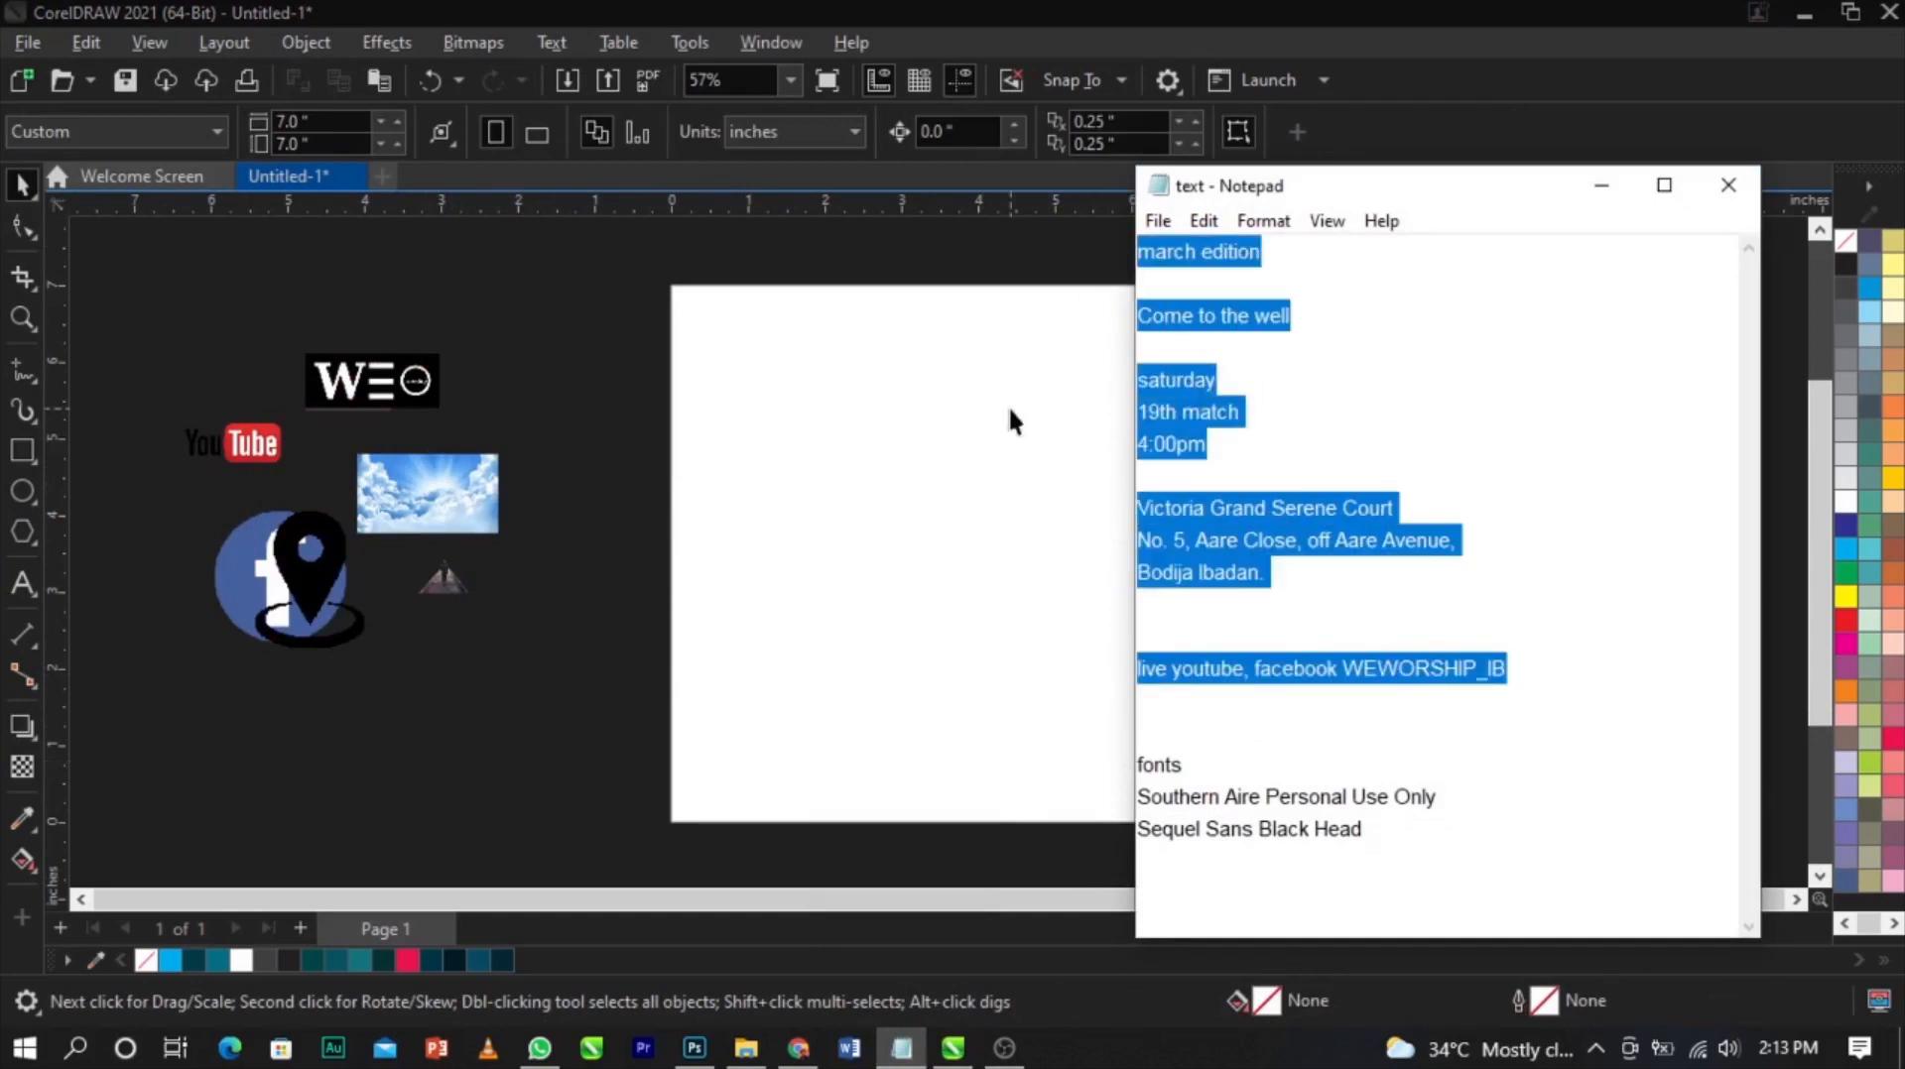
{"action": "left_click", "coordinate": [129, 832]}
Paste the copied text as a text object beside the page and set its font to Arial
{"action": "left_click", "coordinate": [24, 588]}
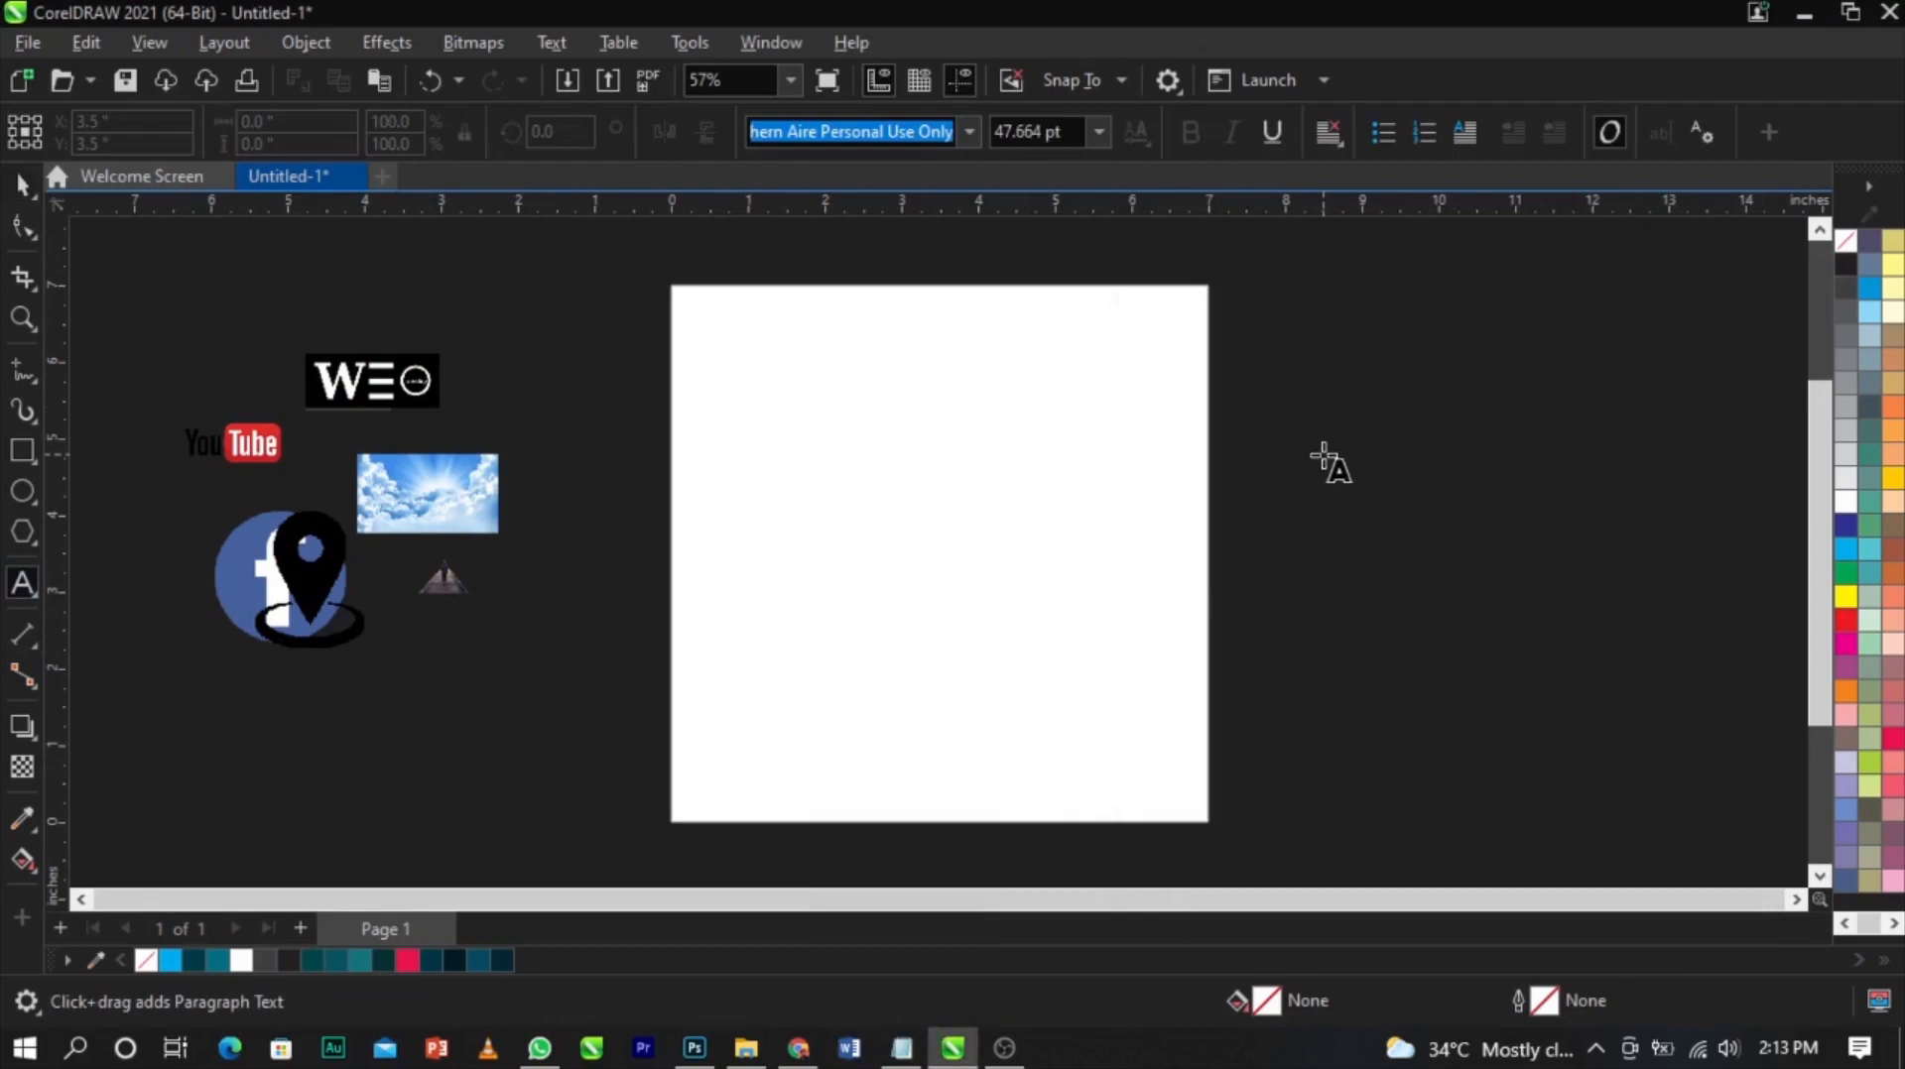
{"action": "key", "text": "ctrl+v"}
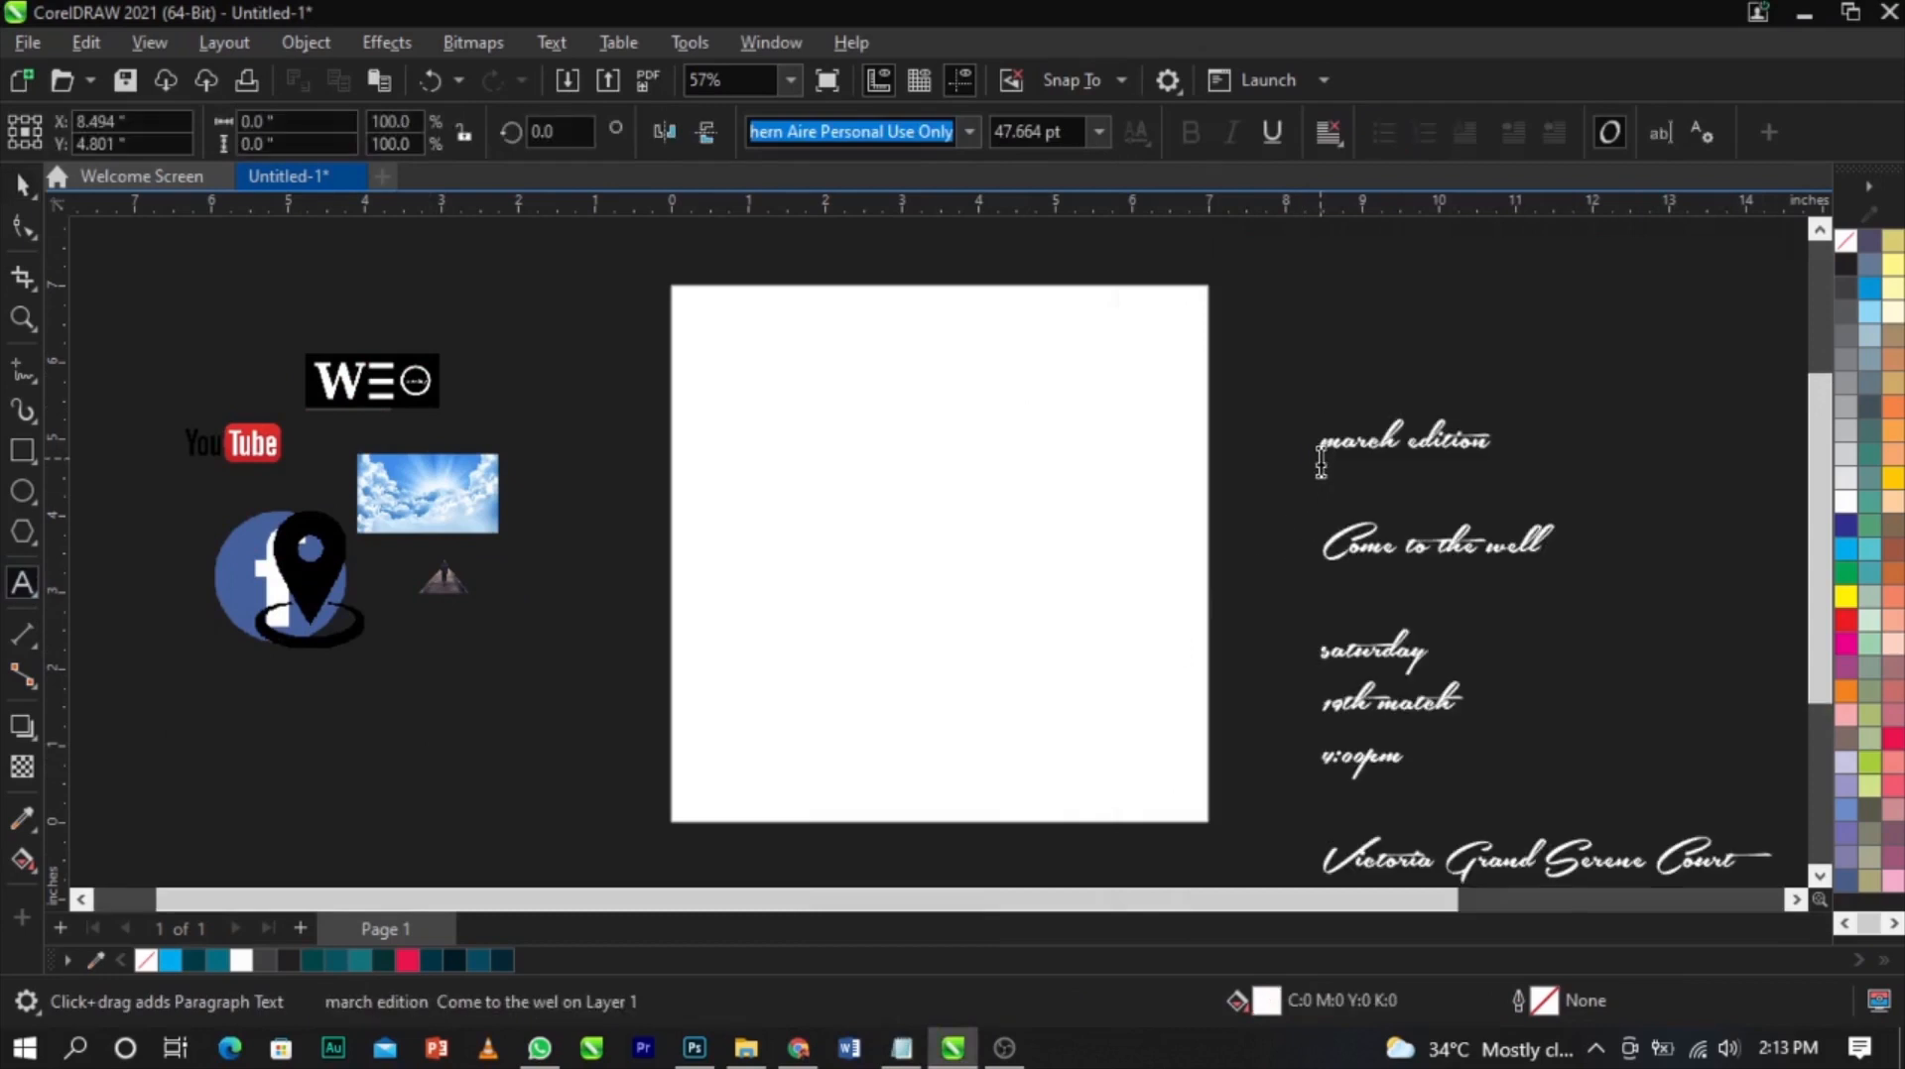
{"action": "key", "text": "ctrl+space"}
{"action": "type", "text": "Ar"}
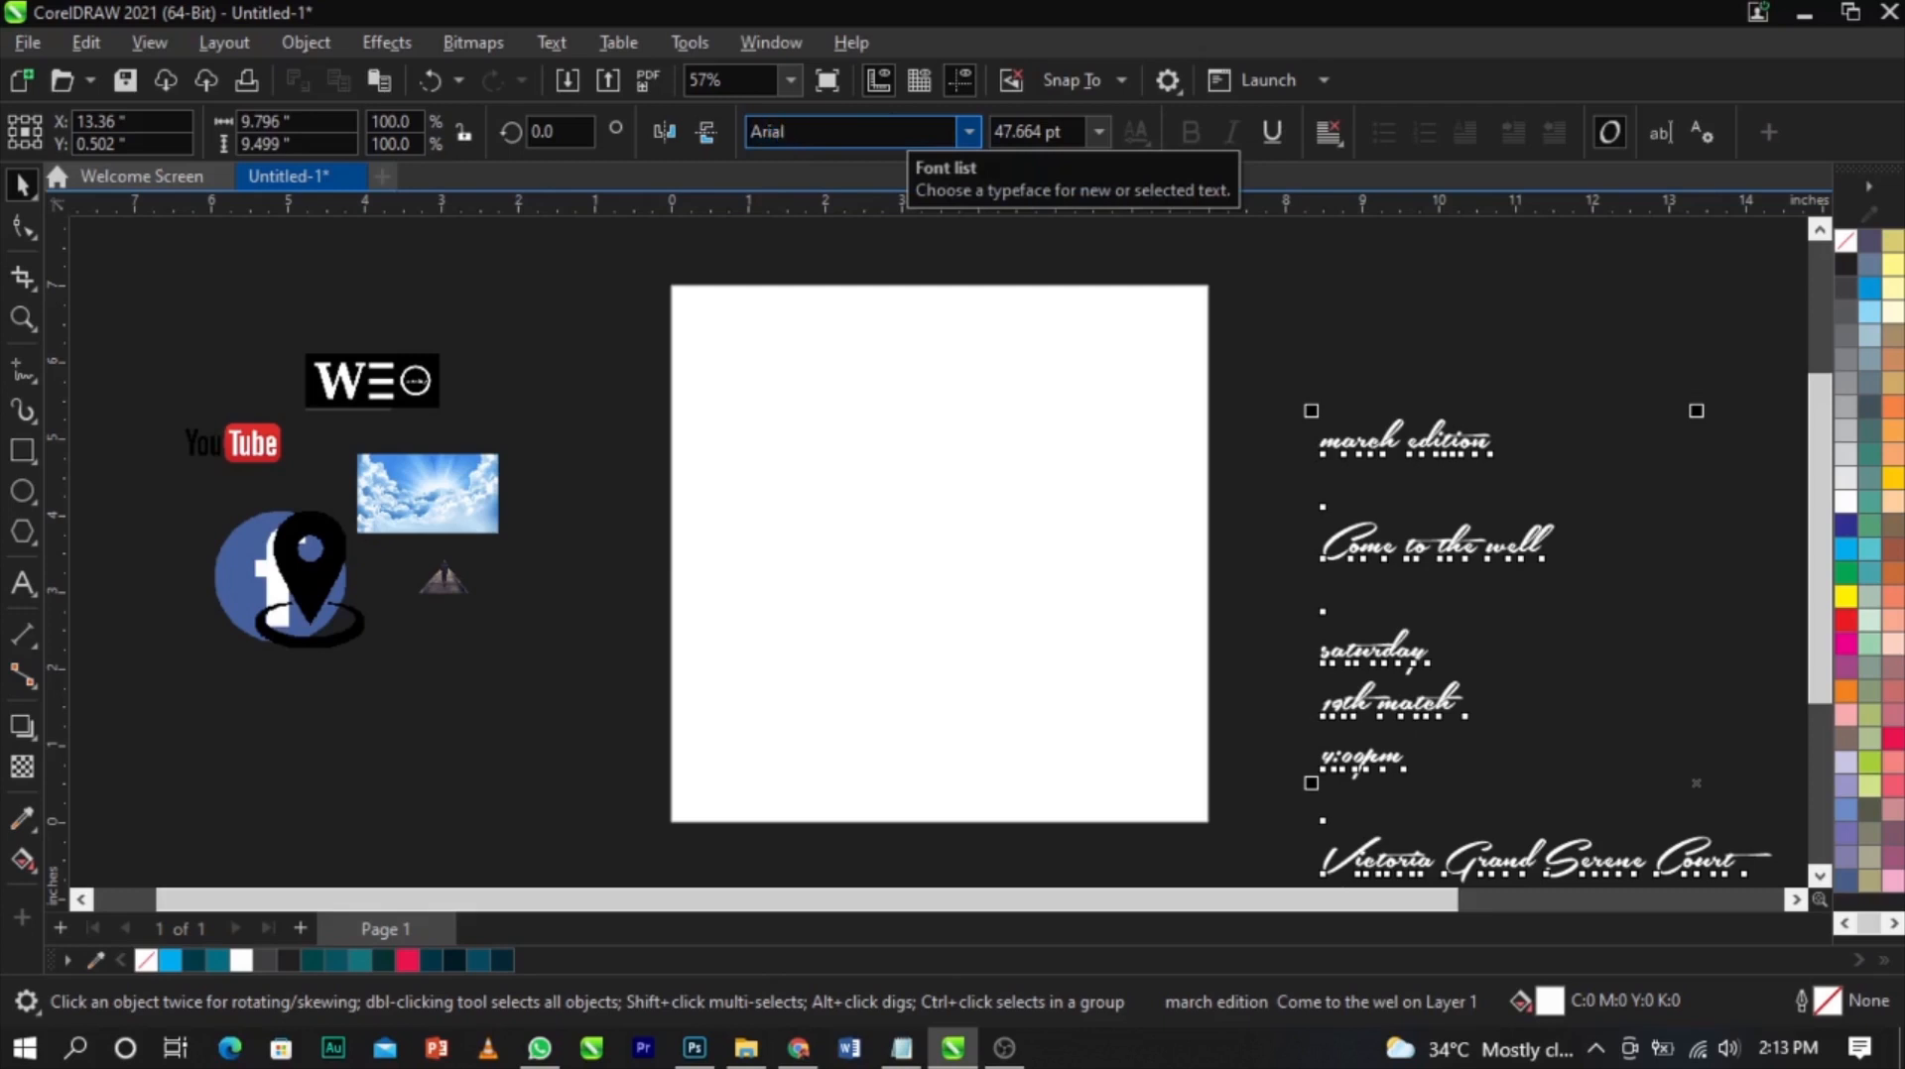
{"action": "type", "text": "ial"}
{"action": "key", "text": "Return"}
Set the pasted text's size to 14 pt
{"action": "left_click", "coordinate": [1097, 132]}
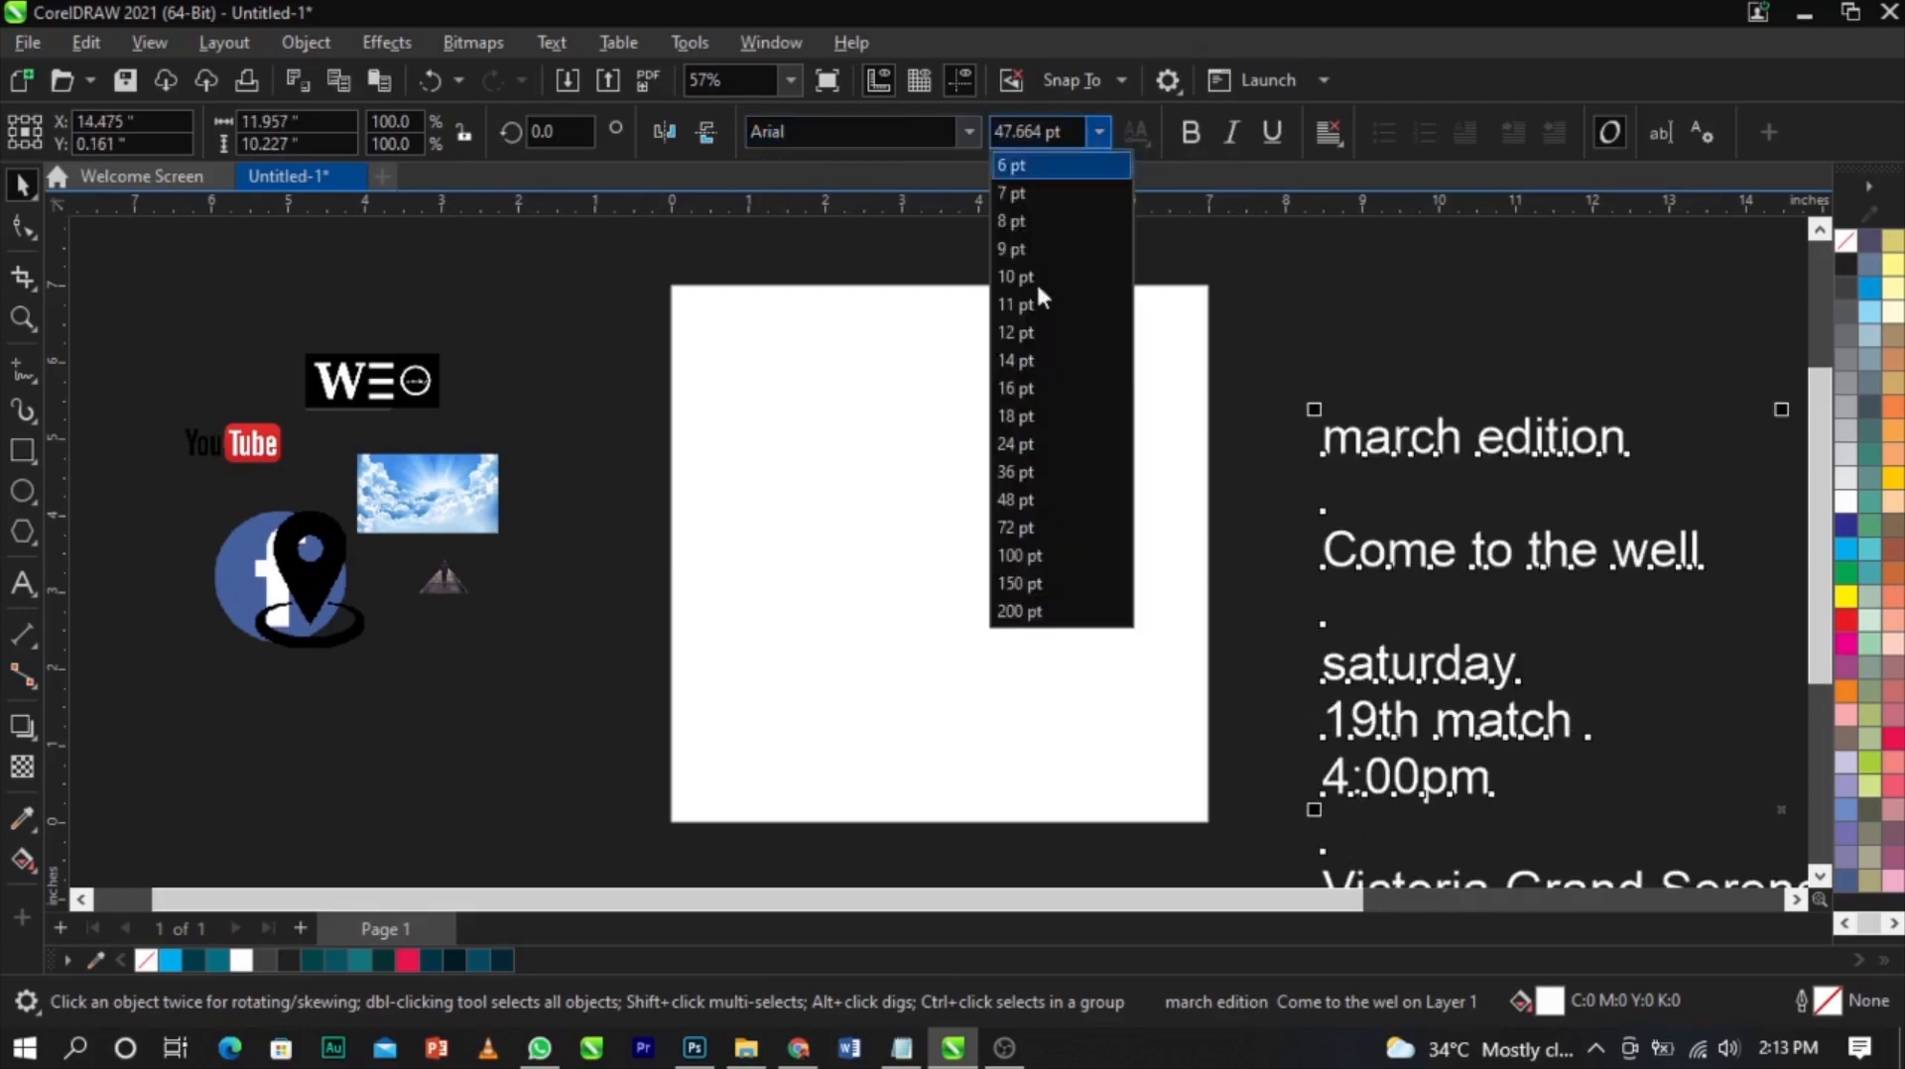
{"action": "left_click", "coordinate": [1030, 359]}
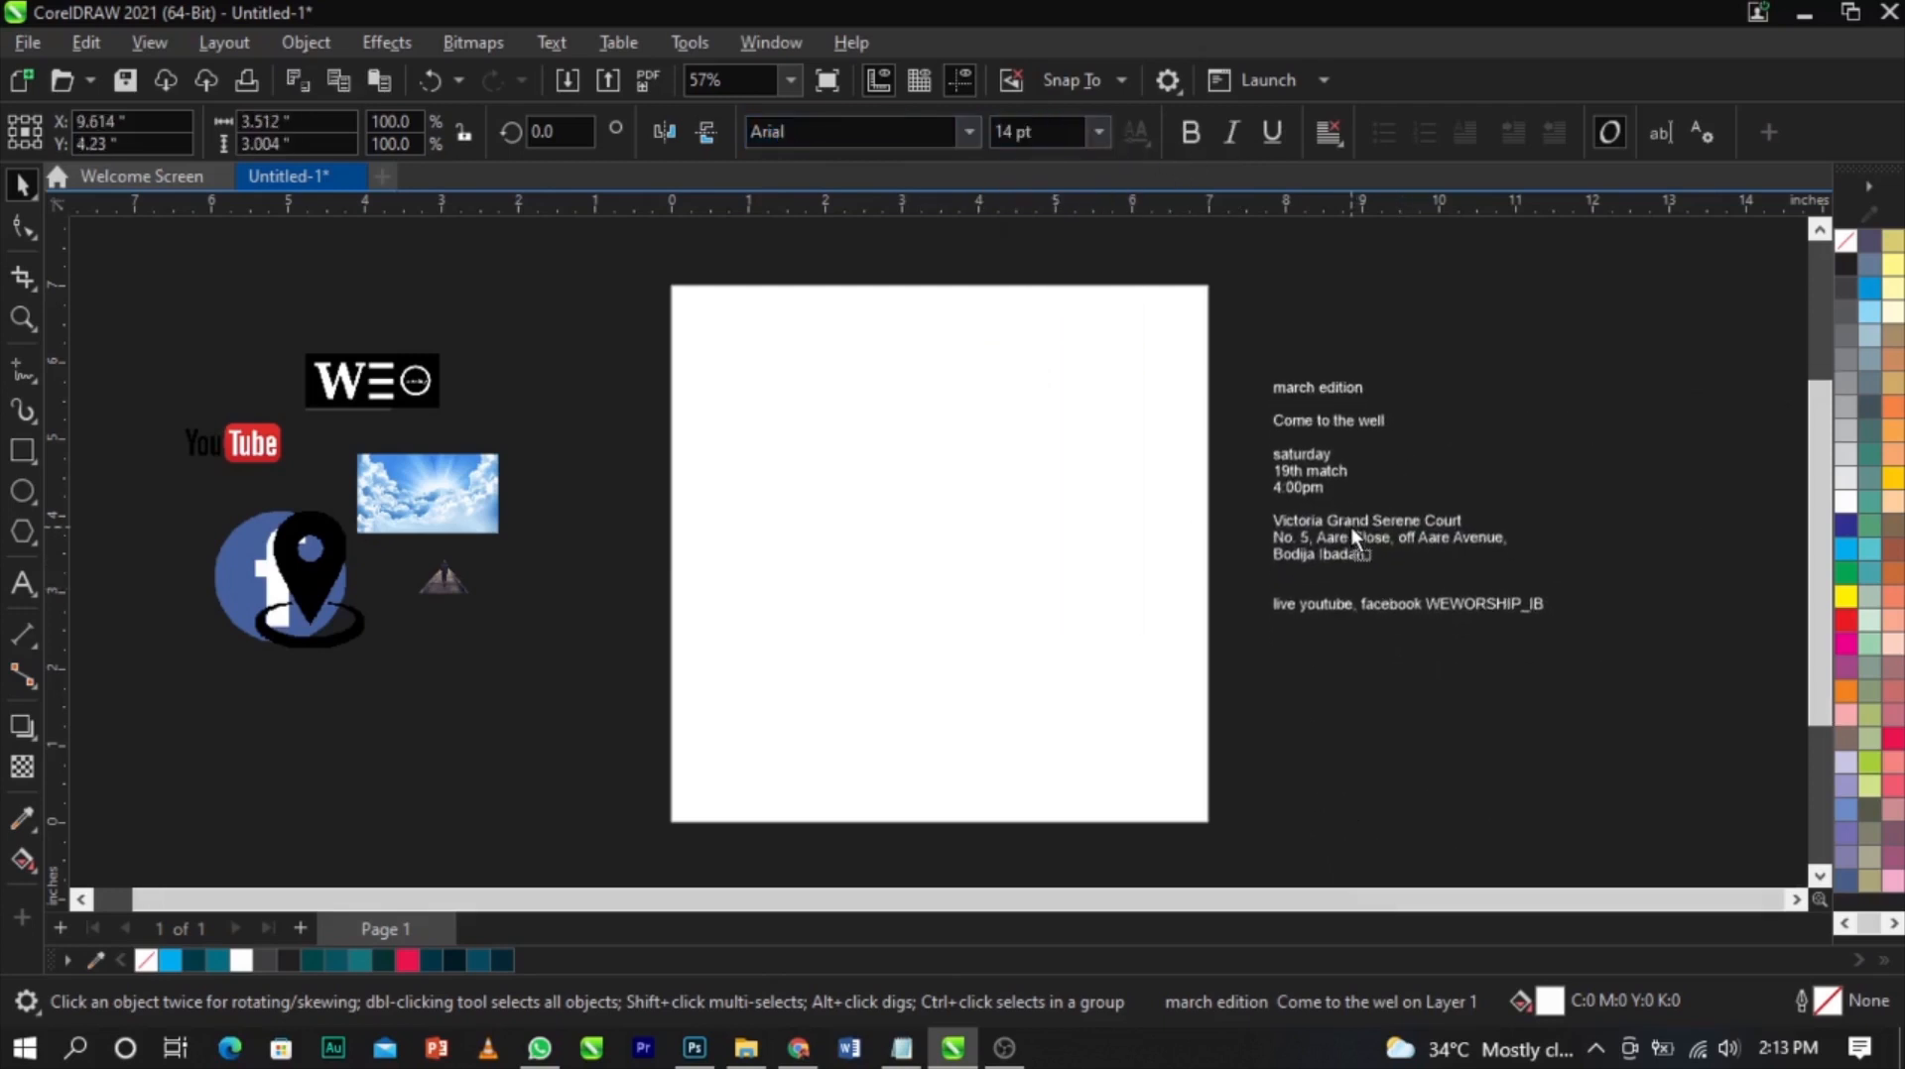
{"action": "left_click", "coordinate": [1543, 567]}
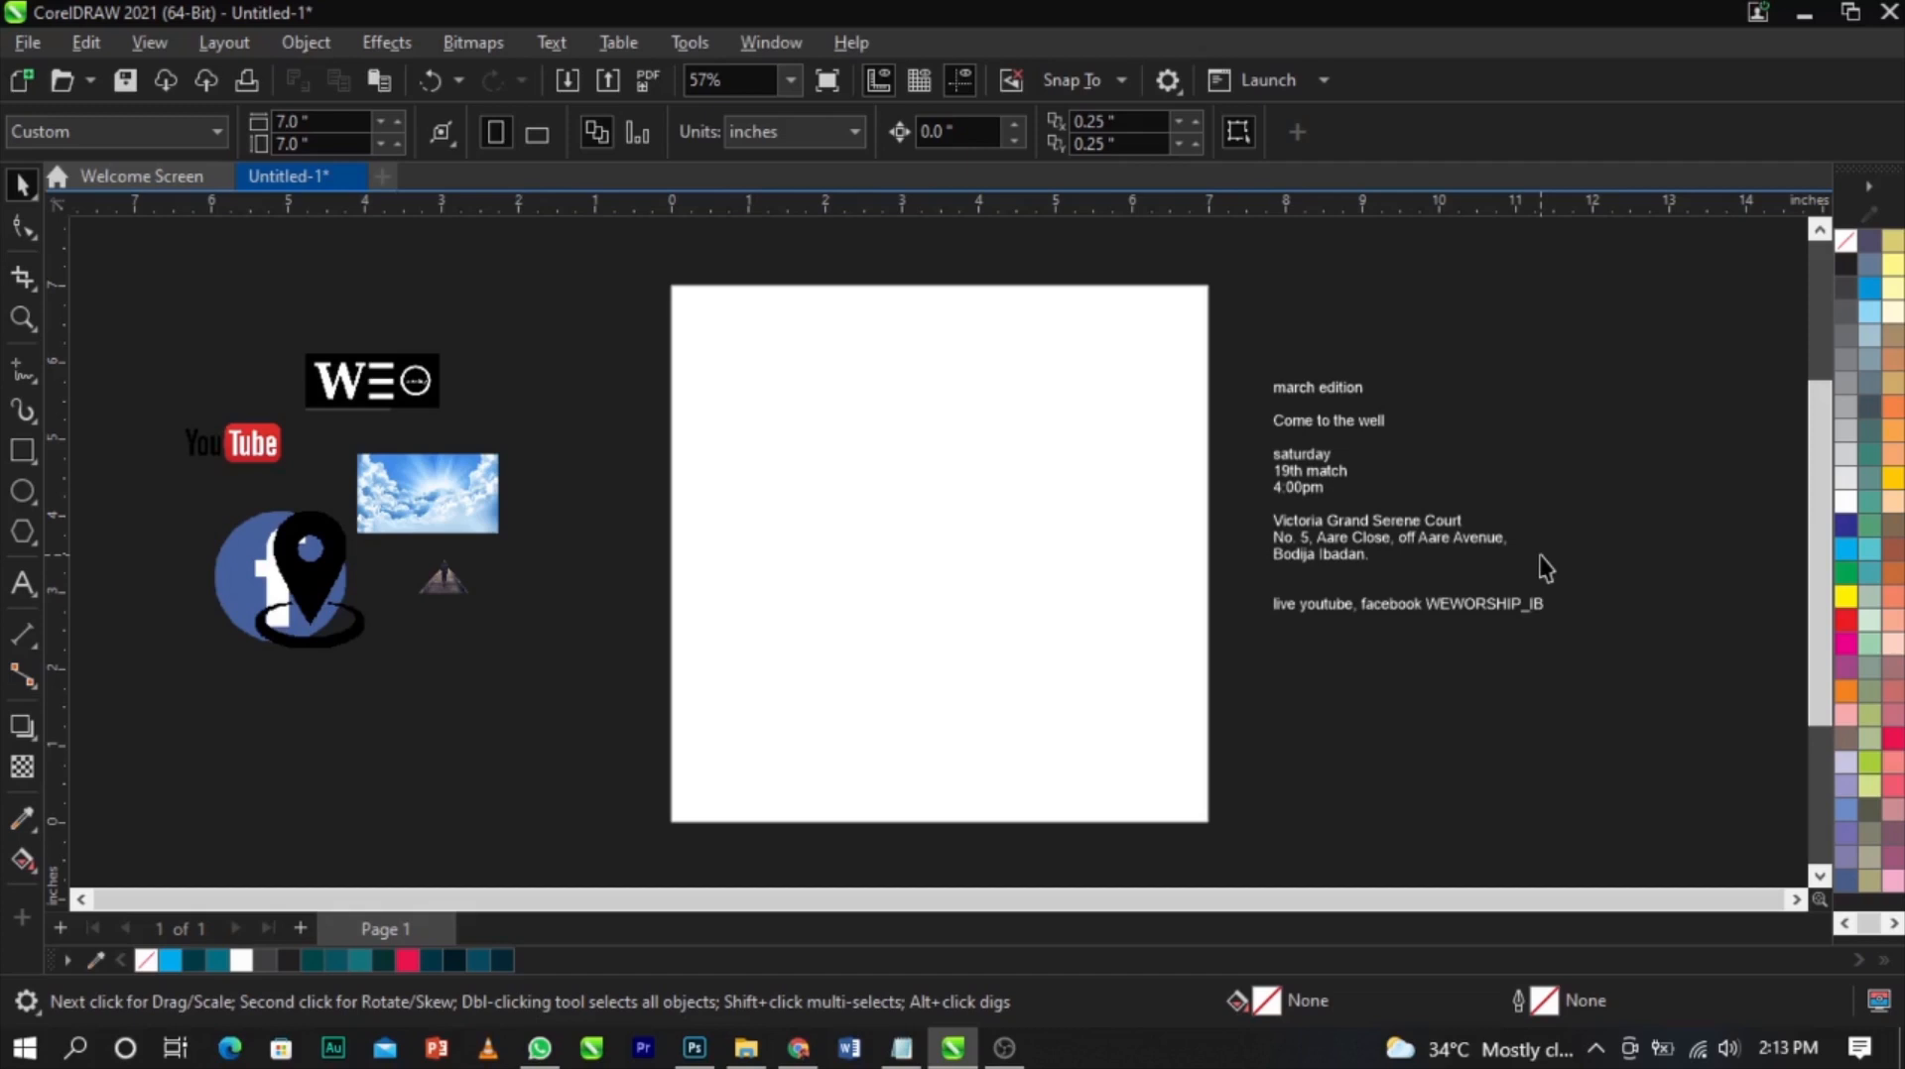
Rearrange the icons on the pasteboard and move the istockphoto light image onto the page
{"action": "left_click_drag", "start_coordinate": [467, 454], "coordinate": [576, 379]}
{"action": "left_click_drag", "start_coordinate": [306, 596], "coordinate": [198, 561]}
{"action": "left_click_drag", "start_coordinate": [263, 436], "coordinate": [377, 515]}
{"action": "left_click_drag", "start_coordinate": [370, 382], "coordinate": [1204, 353]}
{"action": "left_click", "coordinate": [1207, 472], "text": "shift"}
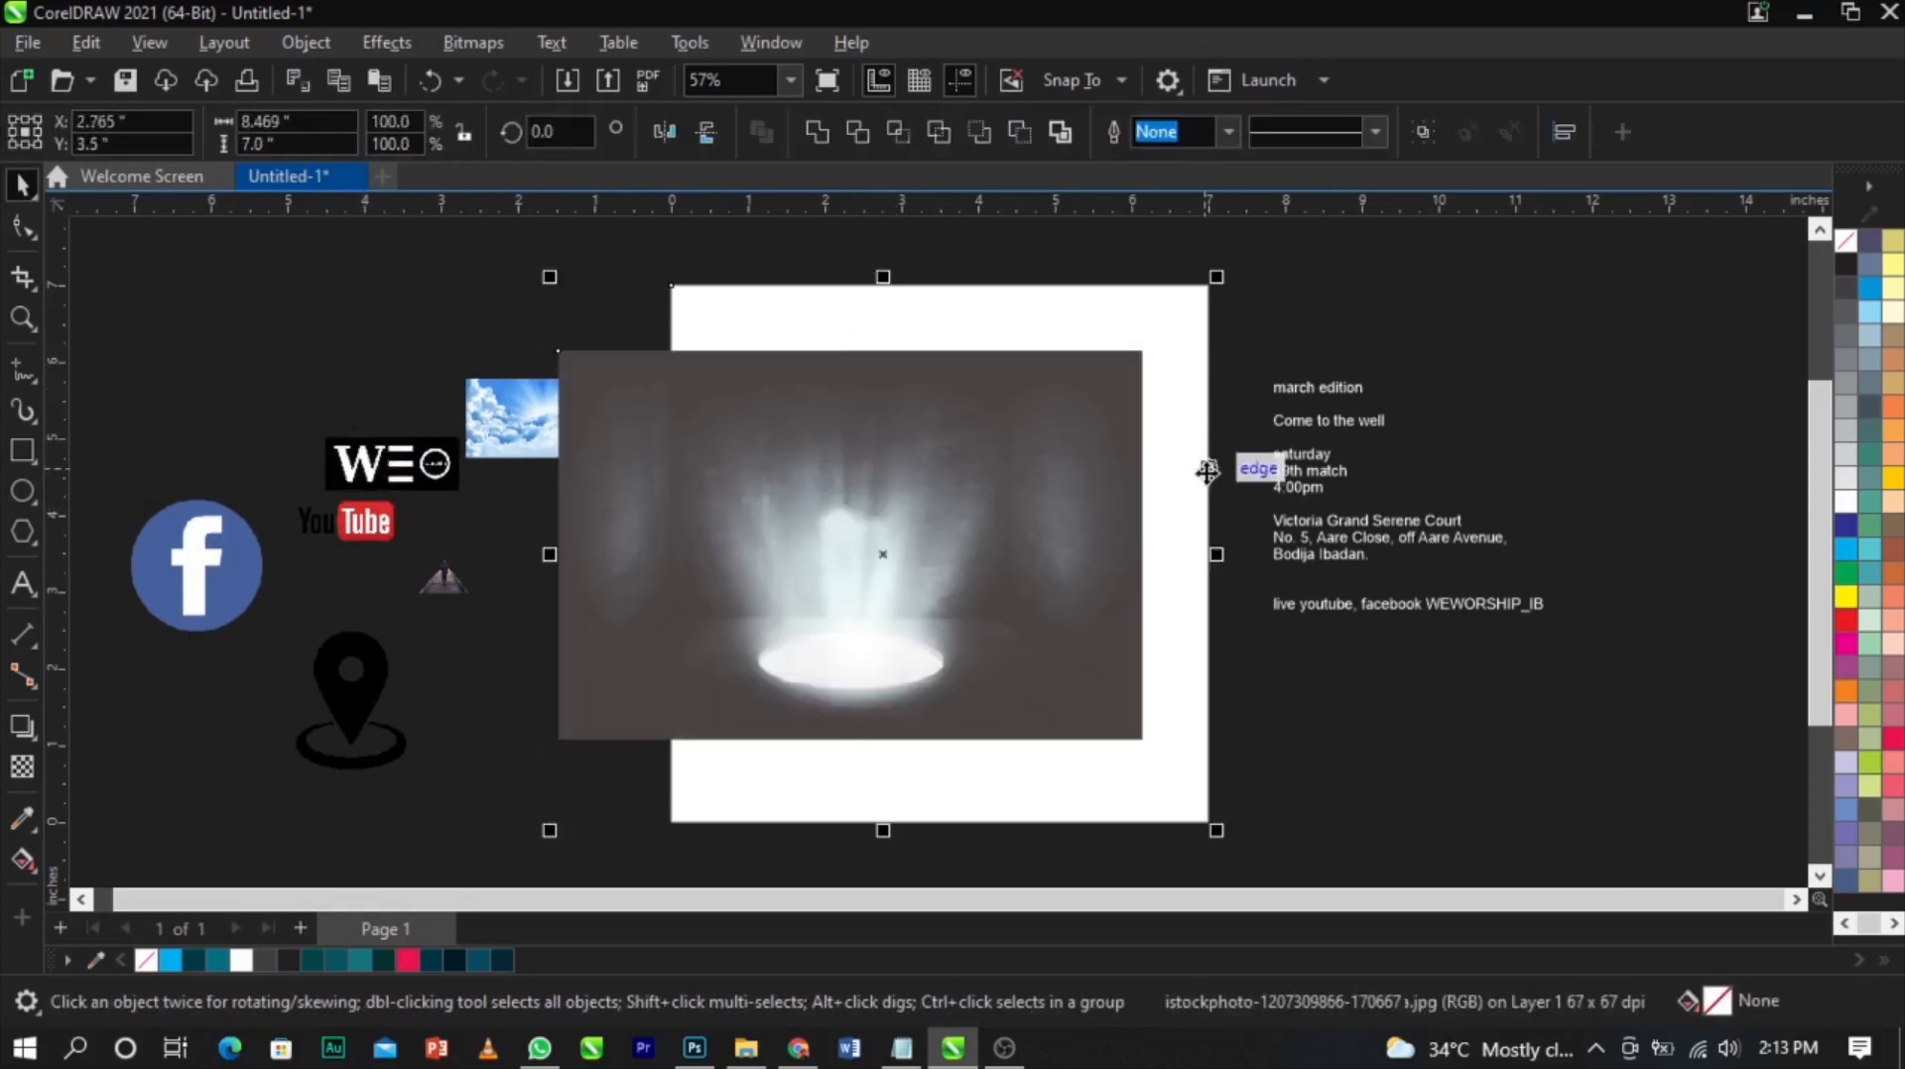
Center the light image horizontally and enlarge it to about 8.6 by 5.7 inches
{"action": "key", "text": "c"}
{"action": "left_click", "coordinate": [1247, 646]}
{"action": "left_click", "coordinate": [1218, 707]}
{"action": "left_click_drag", "start_coordinate": [1242, 752], "coordinate": [1287, 799]}
{"action": "mouse_move", "coordinate": [1058, 606]}
{"action": "left_mouse_down"}
{"action": "mouse_move", "coordinate": [1050, 561]}
{"action": "mouse_move", "coordinate": [1044, 607]}
{"action": "left_mouse_up"}
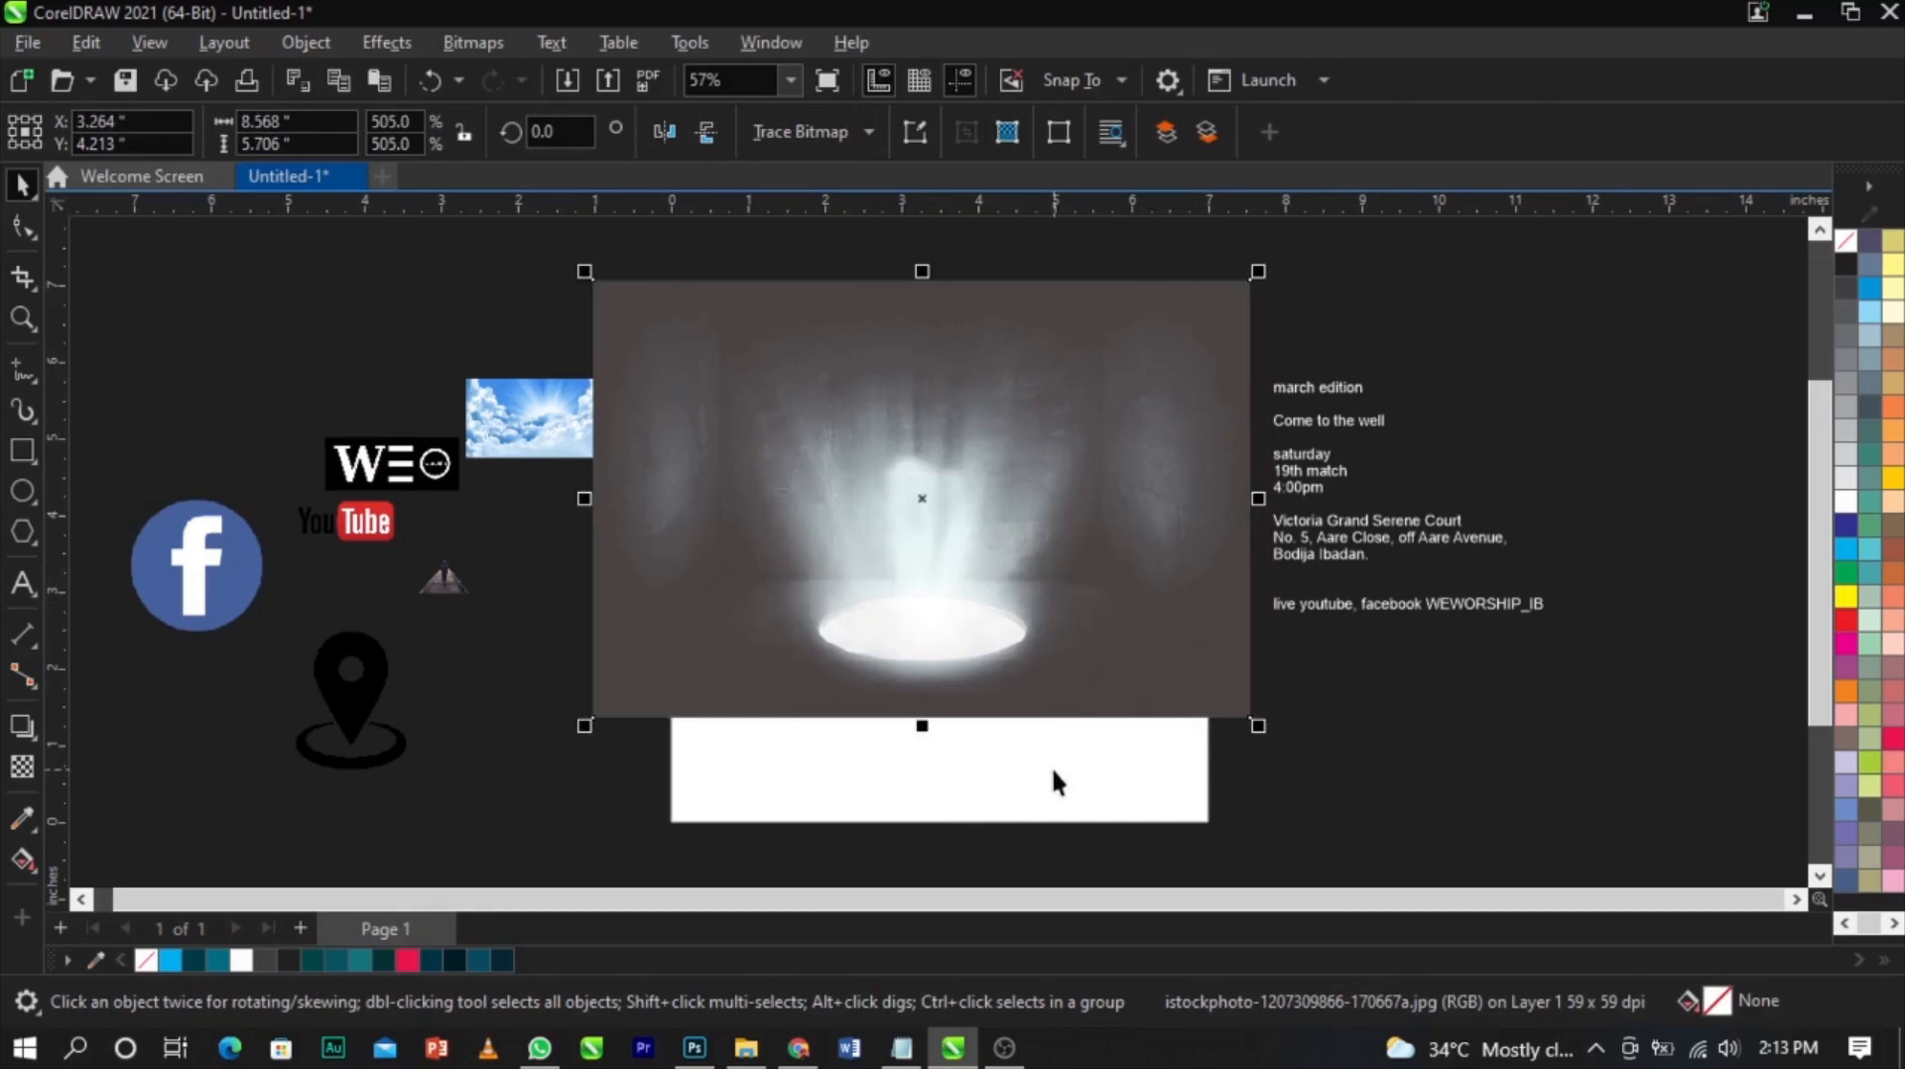
{"action": "left_click", "coordinate": [1052, 772], "text": "shift"}
Recenter the light image and fine-tune it to about 8.4 by 5.6 inches
{"action": "key", "text": "c"}
{"action": "left_click", "coordinate": [1383, 750]}
{"action": "left_click", "coordinate": [882, 613]}
{"action": "left_click_drag", "start_coordinate": [1102, 681], "coordinate": [1098, 688]}
{"action": "left_click_drag", "start_coordinate": [1271, 739], "coordinate": [1262, 734]}
{"action": "left_click_drag", "start_coordinate": [1091, 667], "coordinate": [1087, 665]}
{"action": "left_click", "coordinate": [1081, 667]}
PowerClip the light image inside the 7-inch square rectangle
{"action": "right_click", "coordinate": [1051, 654]}
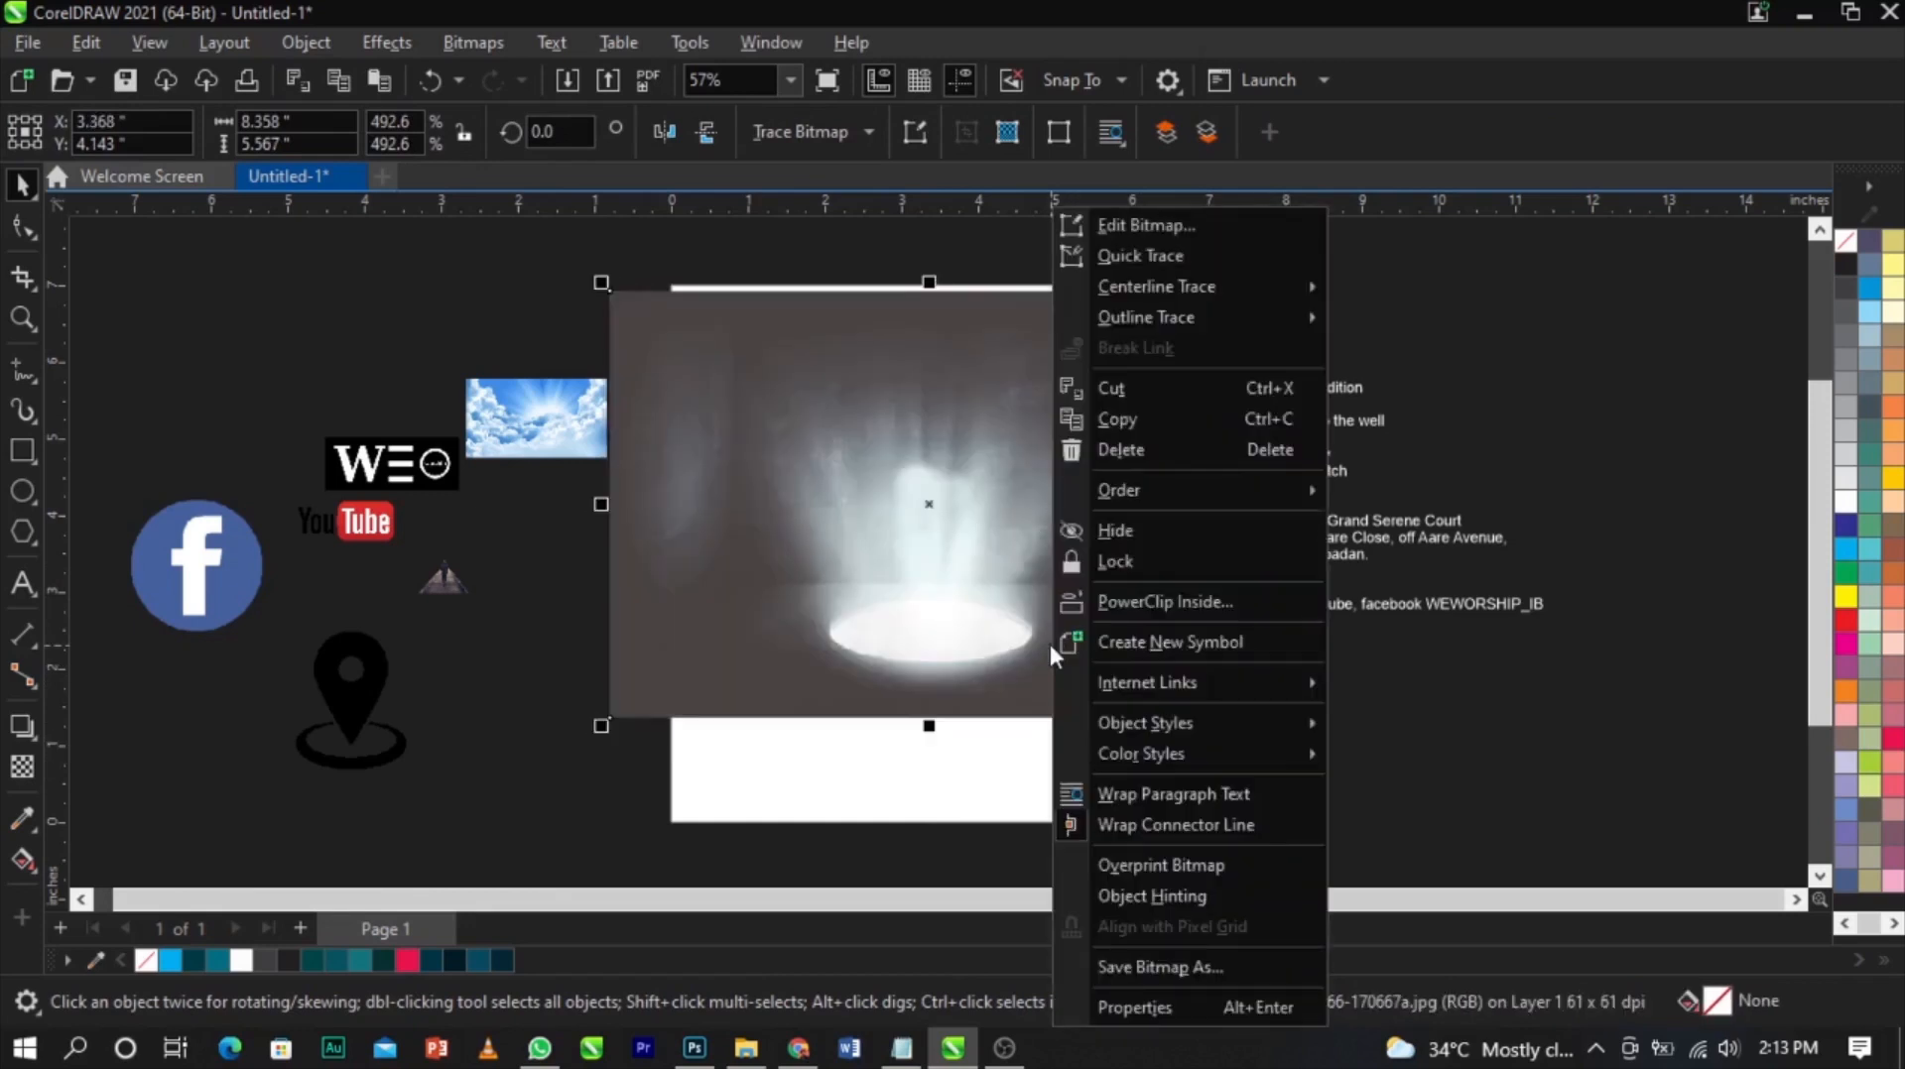
{"action": "left_click", "coordinate": [1112, 602]}
{"action": "left_click", "coordinate": [1074, 796]}
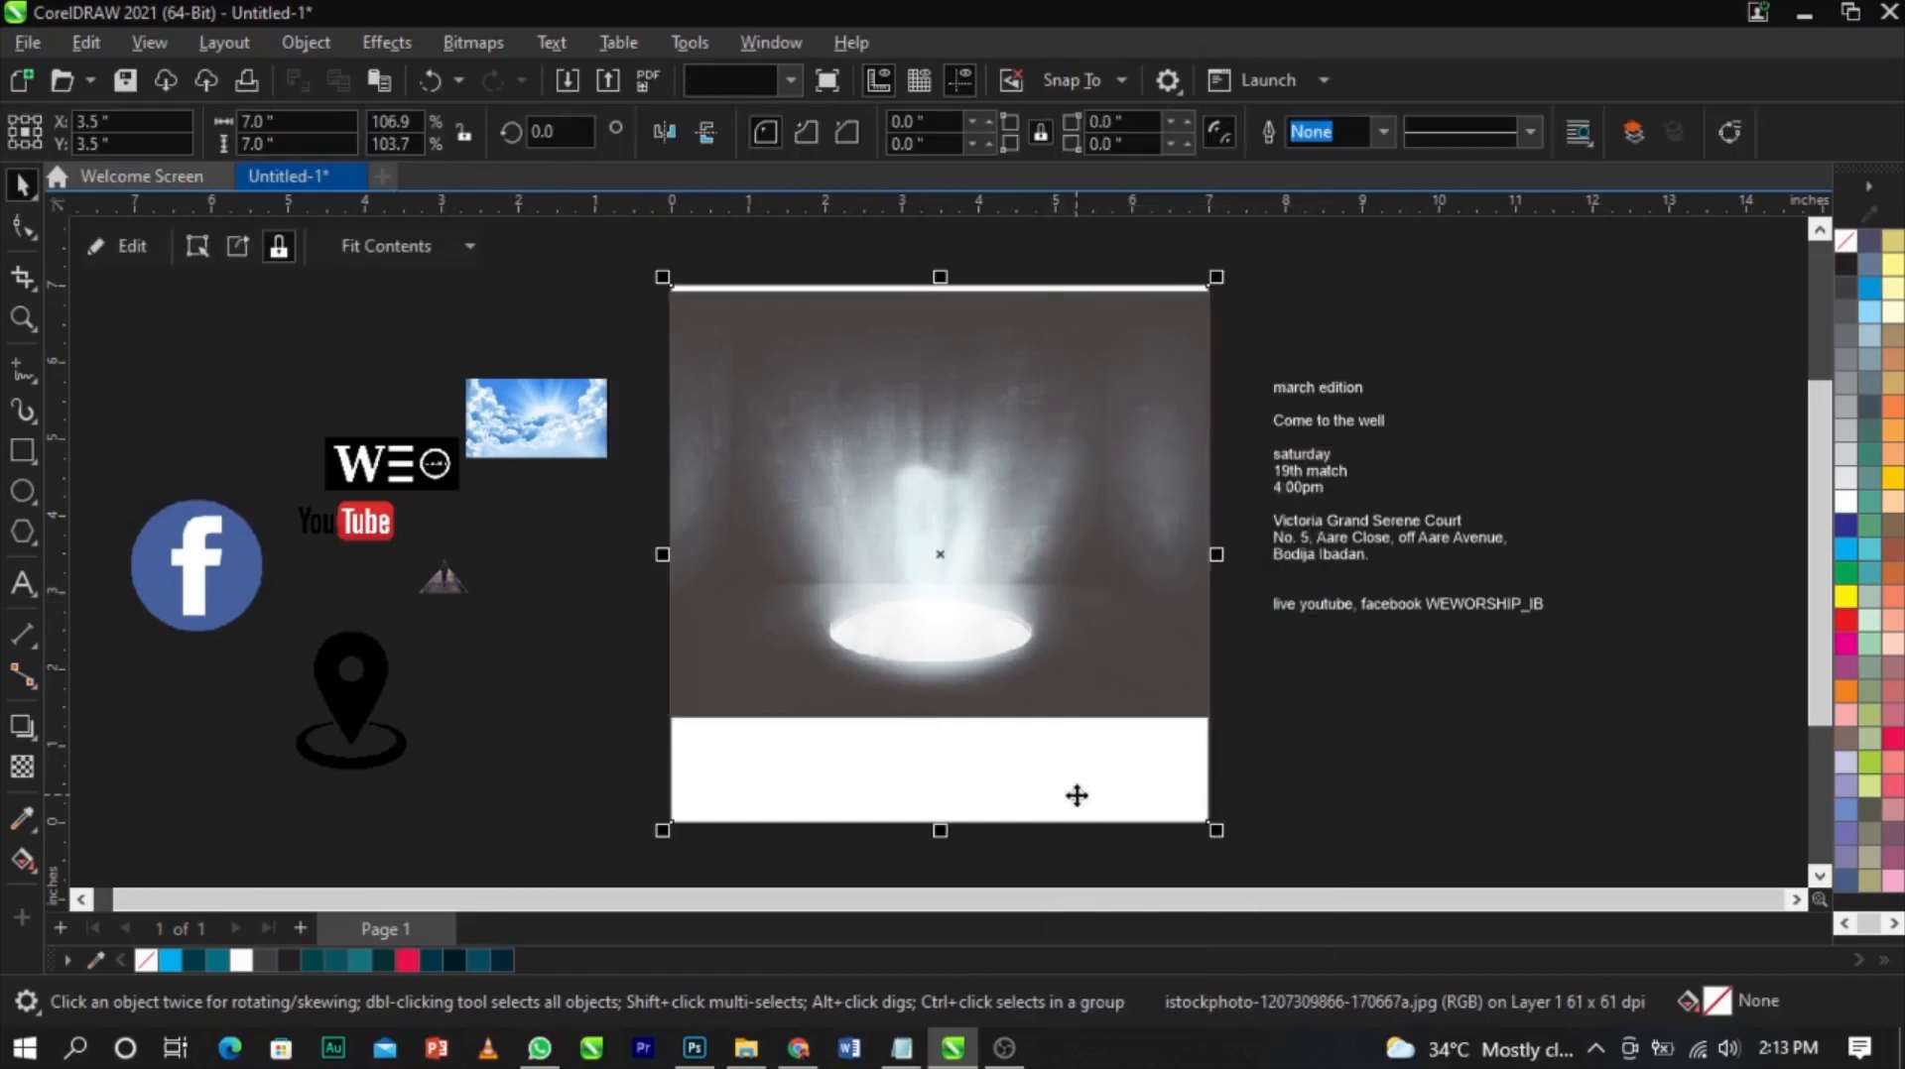
Edit the PowerClip contents and enlarge the image to about 8.6 by 5.8 inches
{"action": "right_click", "coordinate": [981, 592]}
{"action": "left_click", "coordinate": [1093, 207]}
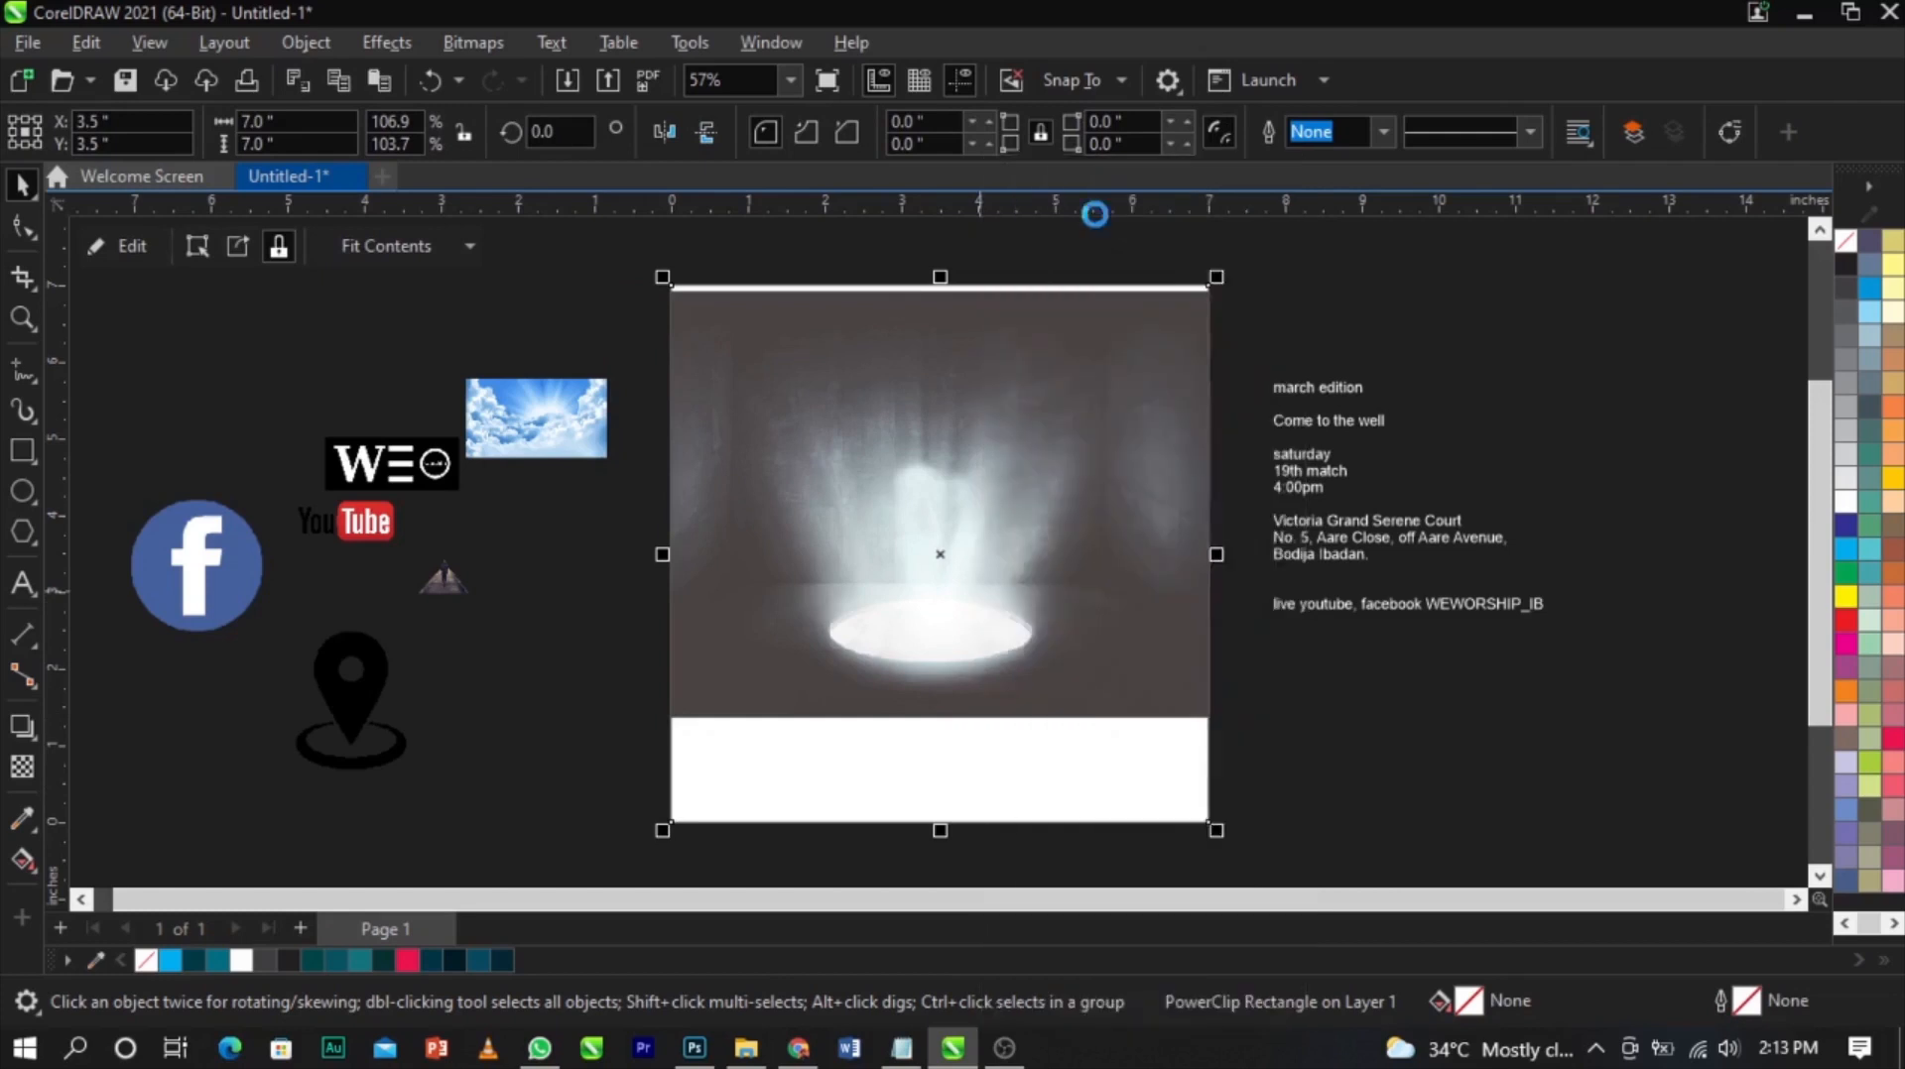
{"action": "left_click", "coordinate": [973, 522]}
{"action": "left_click_drag", "start_coordinate": [974, 522], "coordinate": [974, 512]}
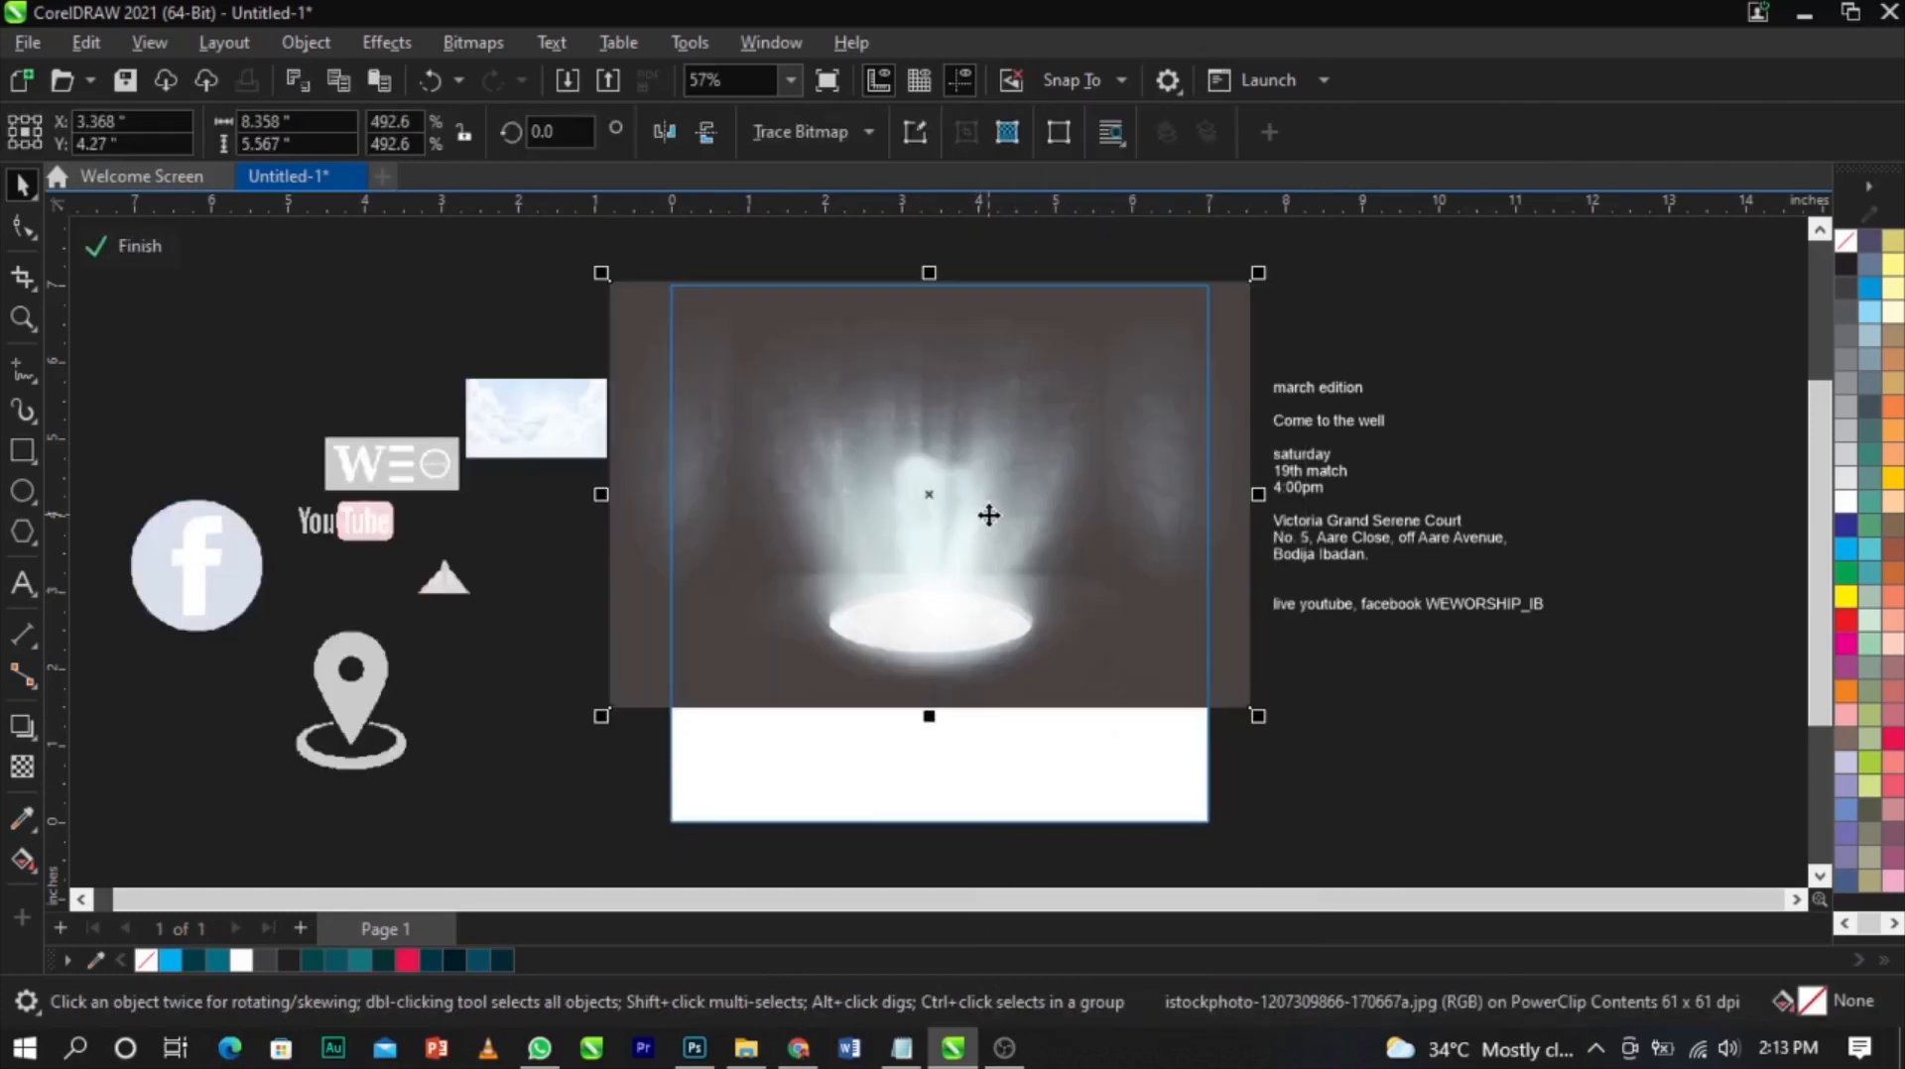
{"action": "left_click_drag", "start_coordinate": [1252, 717], "coordinate": [1272, 738]}
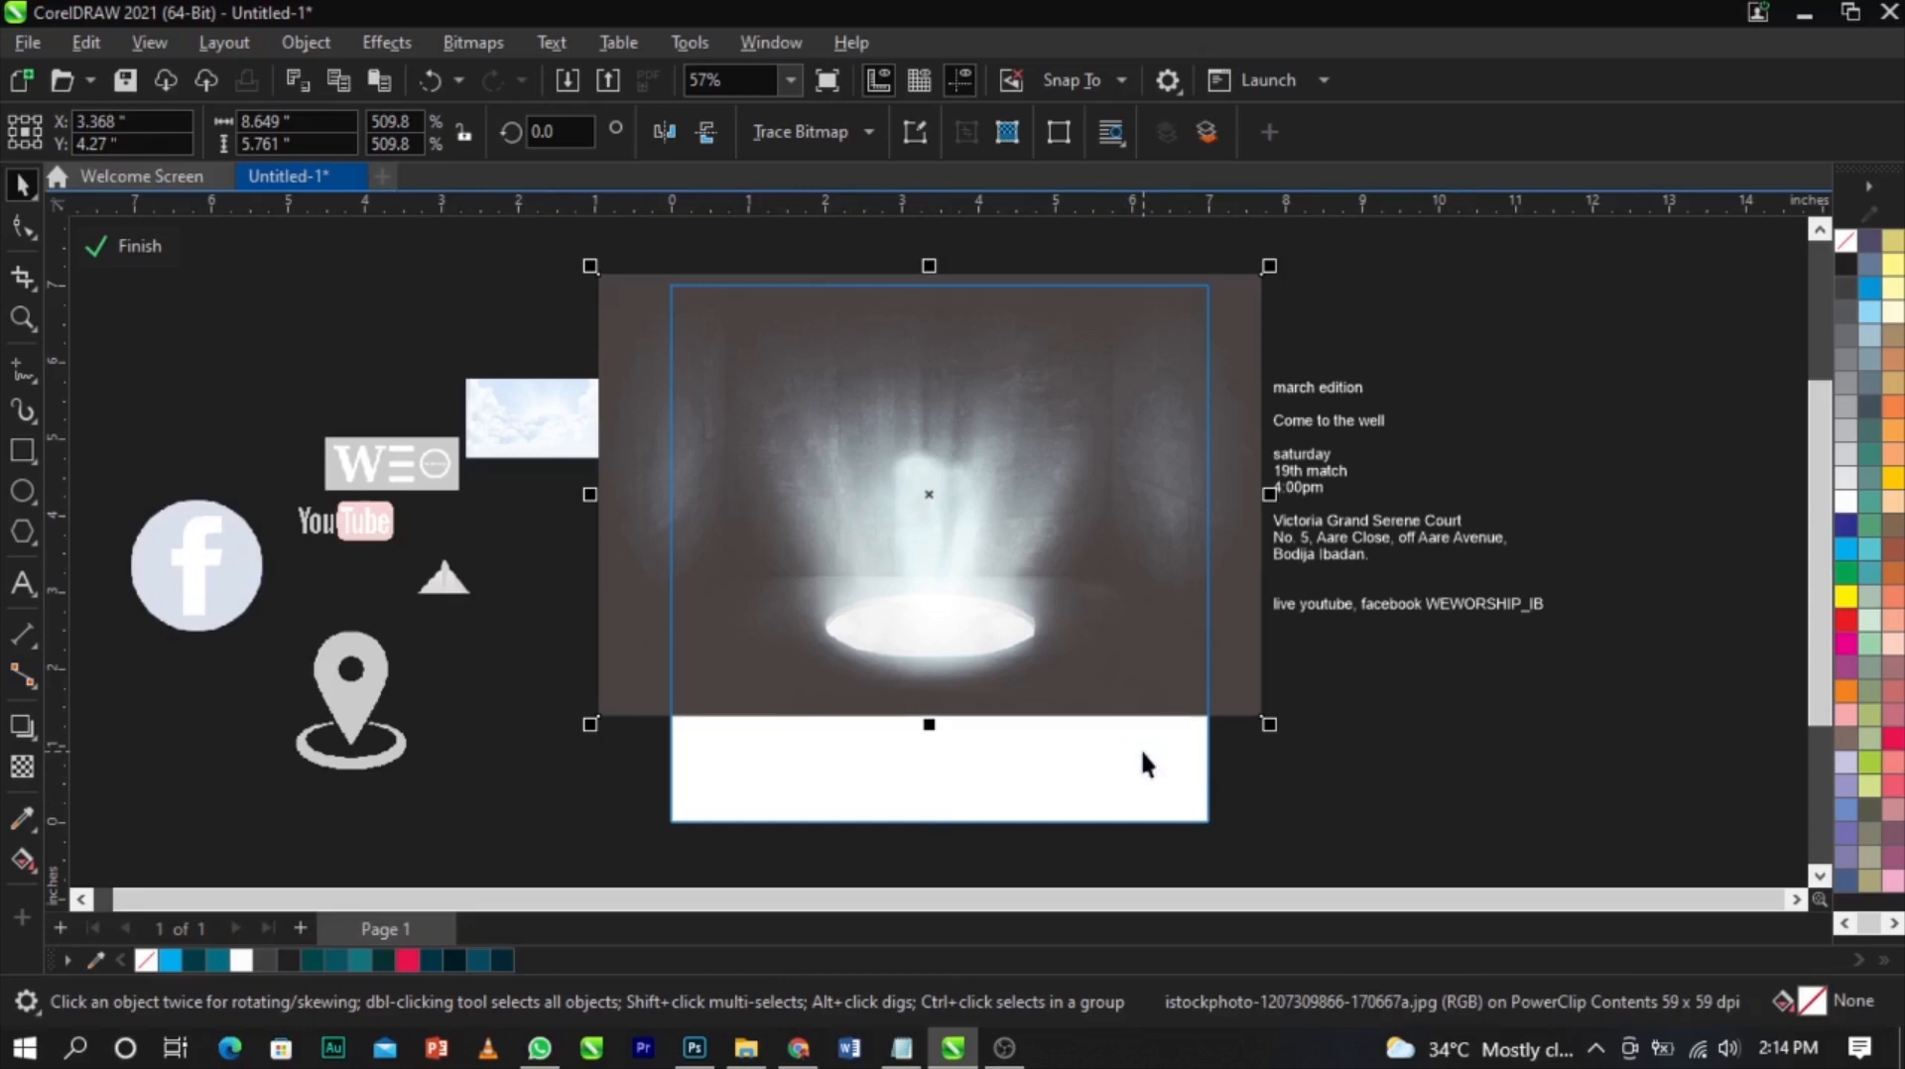
{"action": "left_click_drag", "start_coordinate": [900, 639], "coordinate": [1187, 739]}
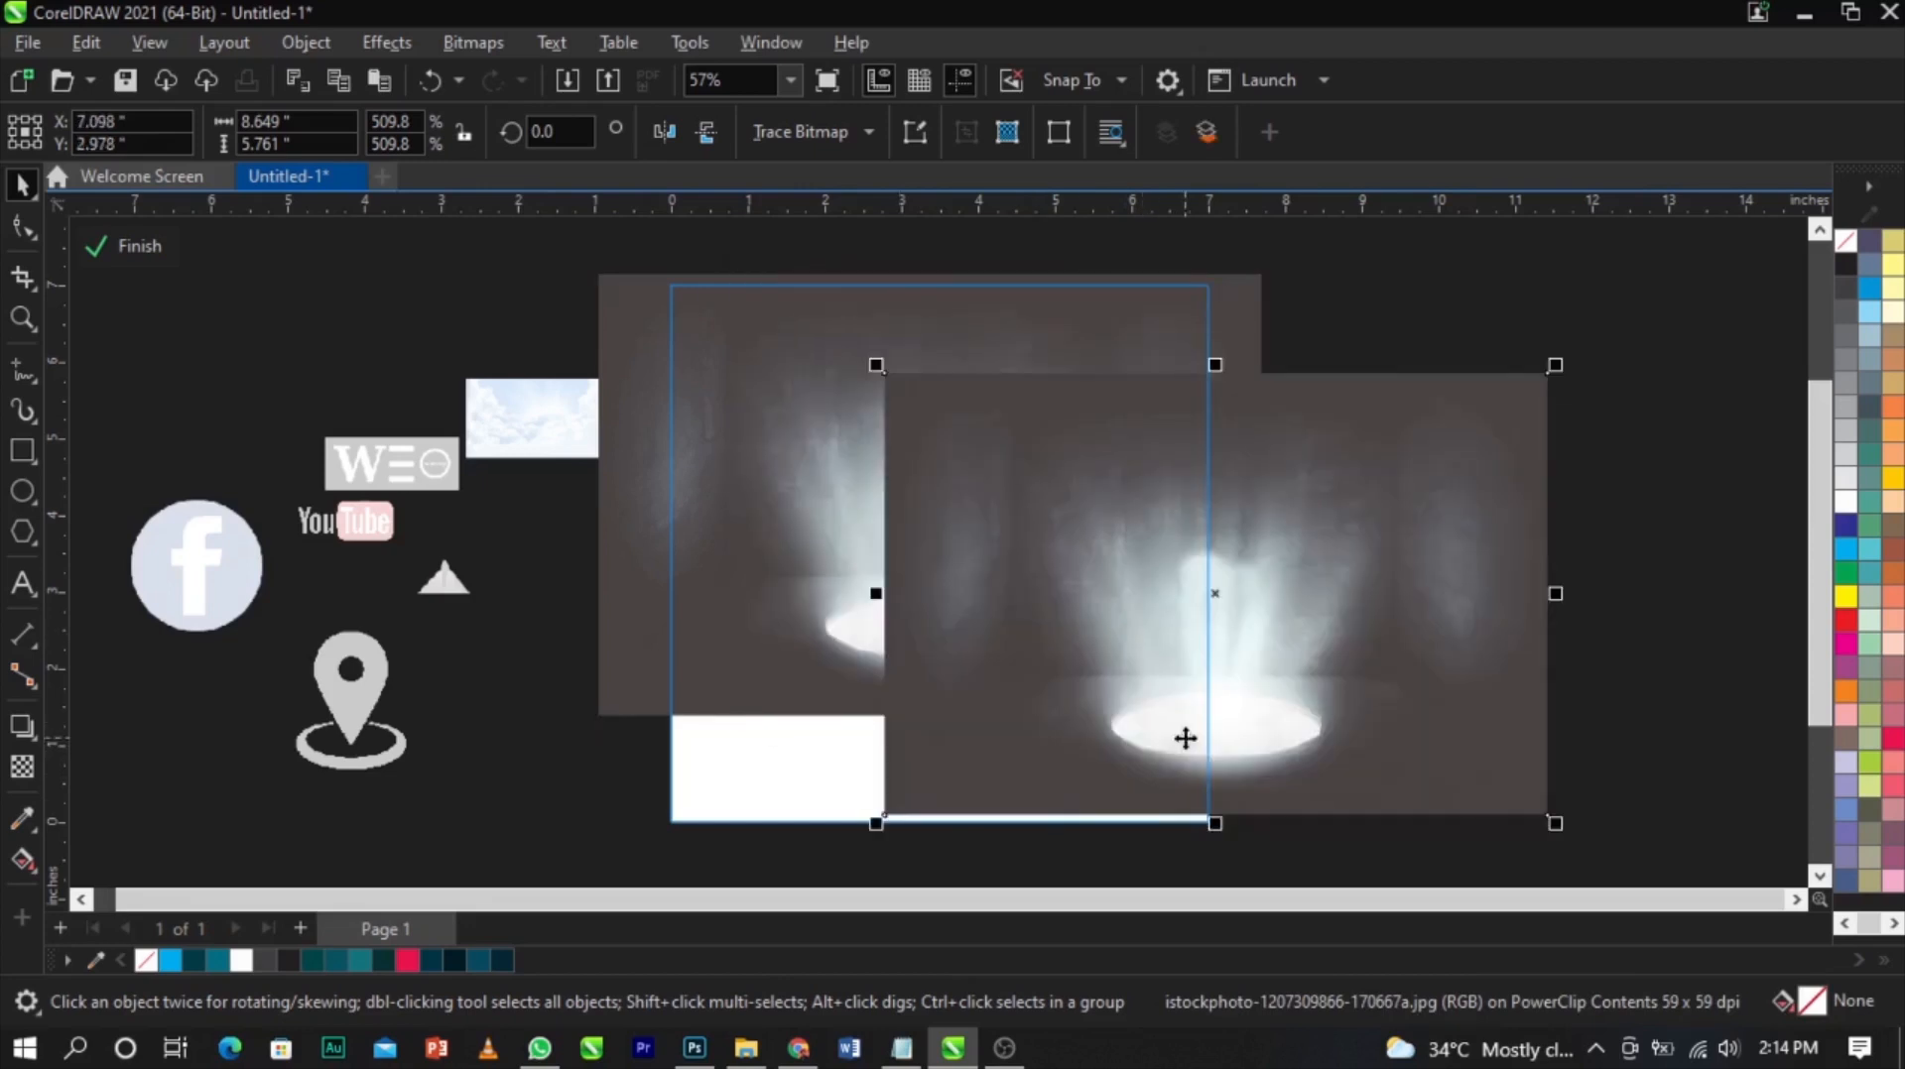
{"action": "key", "text": "ctrl+z"}
{"action": "key", "text": "ctrl+z"}
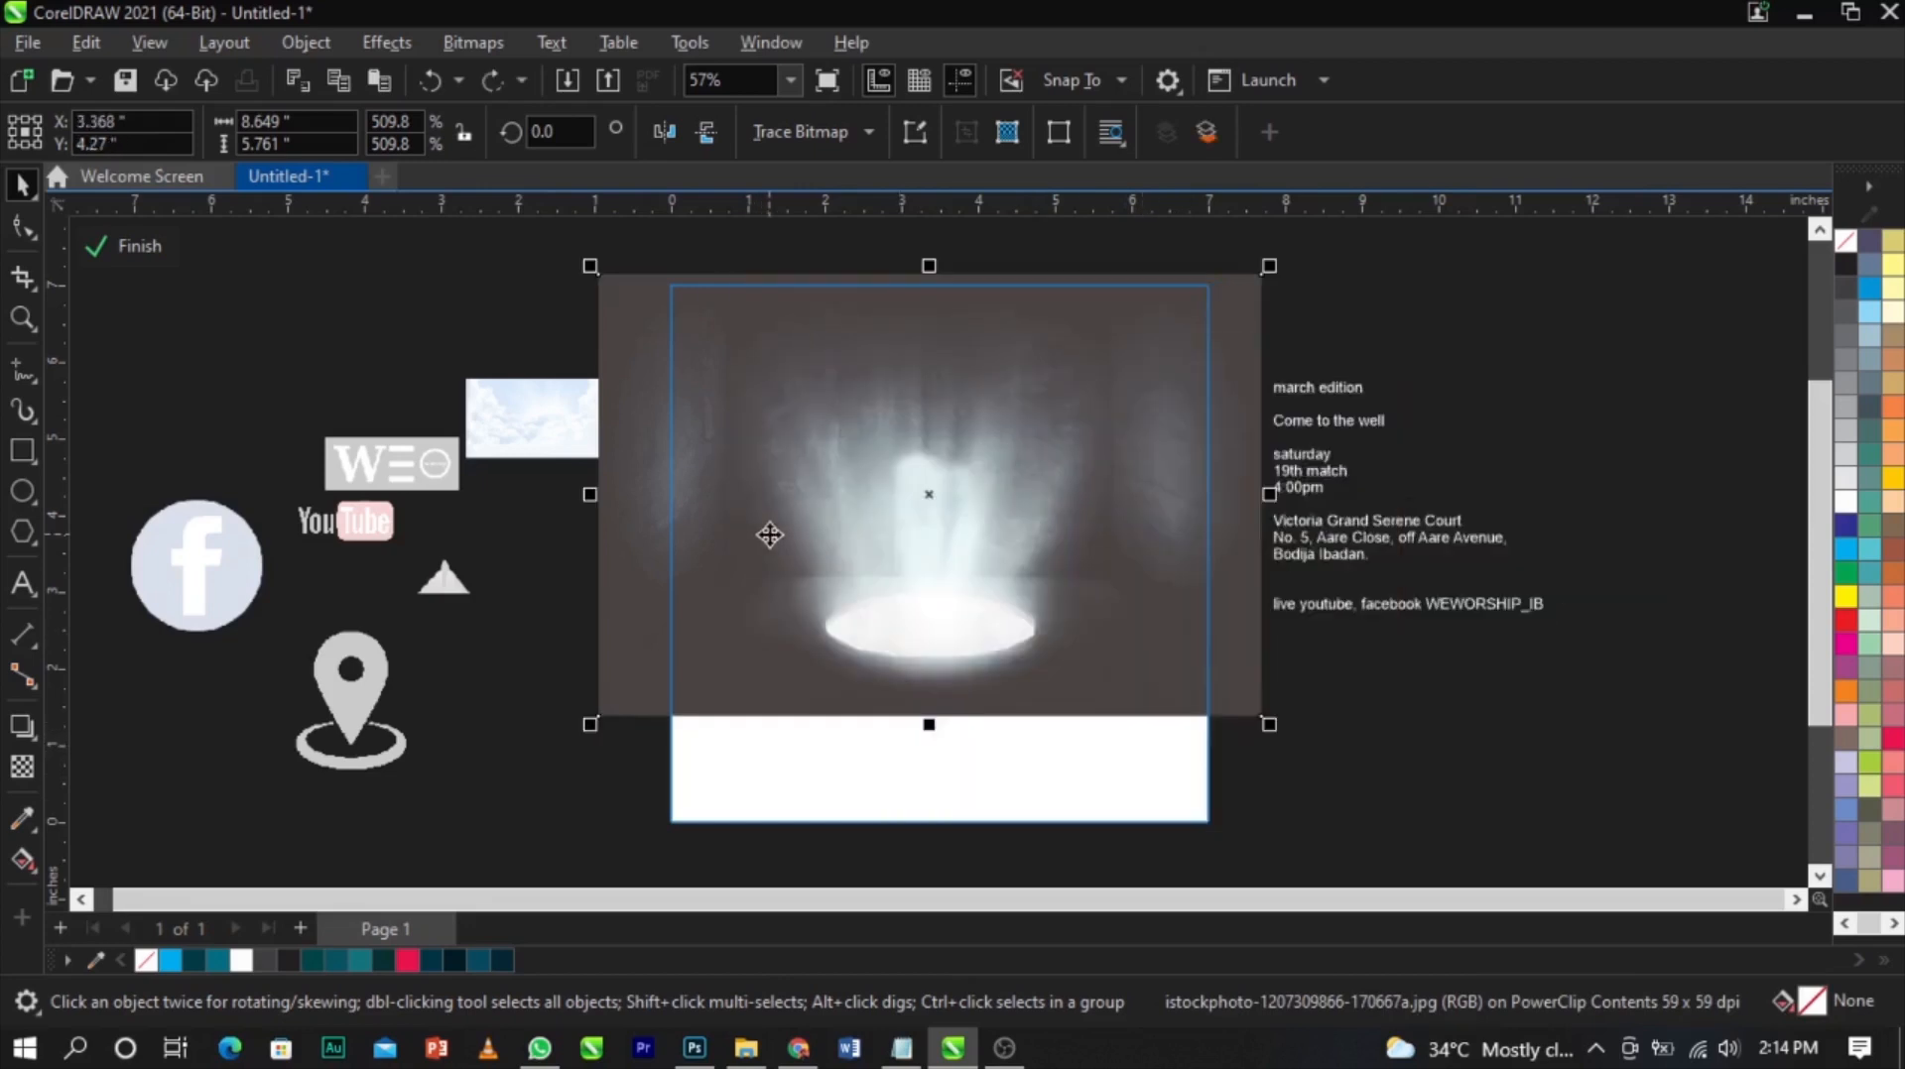
Take a thin strip from the image's bottom edge and stretch it down to cover the empty lower part of the frame
{"action": "left_click", "coordinate": [20, 227]}
{"action": "left_click_drag", "start_coordinate": [548, 257], "coordinate": [1360, 331]}
{"action": "left_click_drag", "start_coordinate": [1262, 276], "coordinate": [1260, 705]}
{"action": "key", "text": "space"}
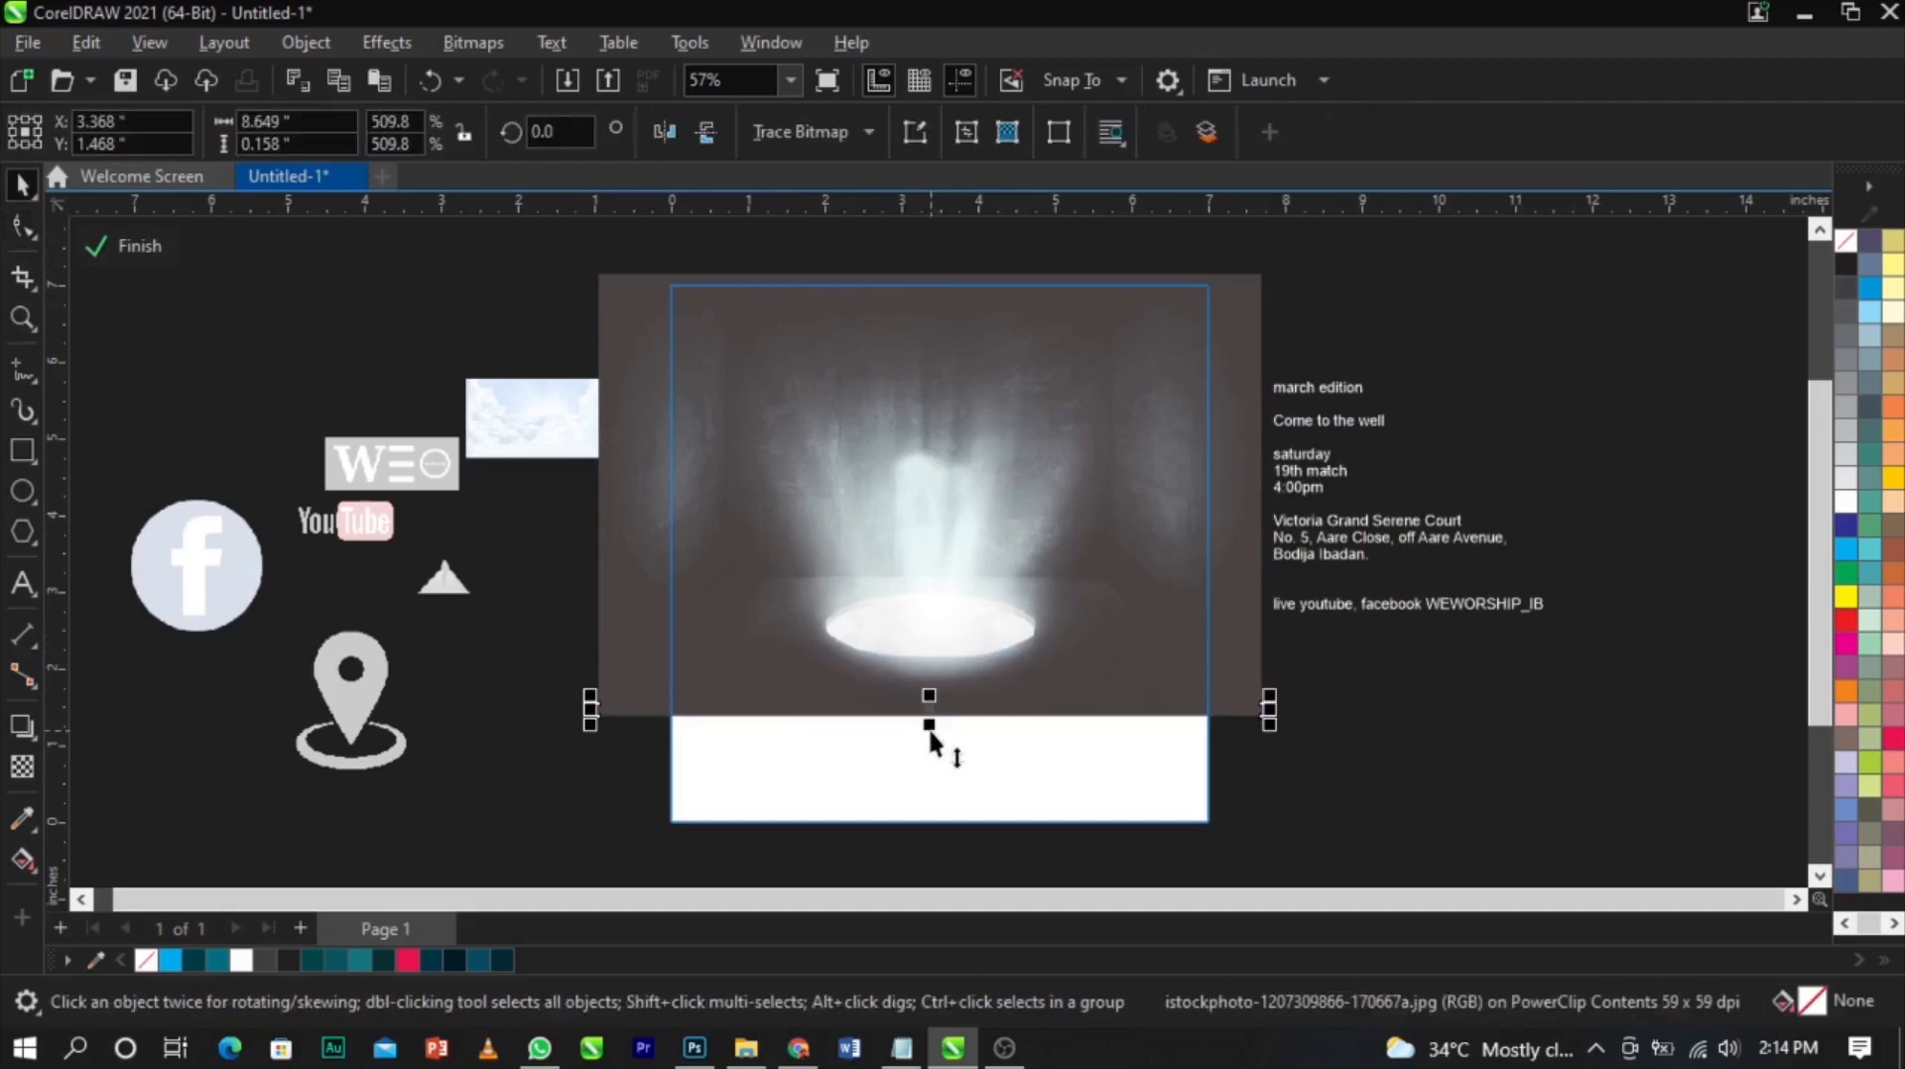
{"action": "left_click_drag", "start_coordinate": [929, 727], "coordinate": [937, 856]}
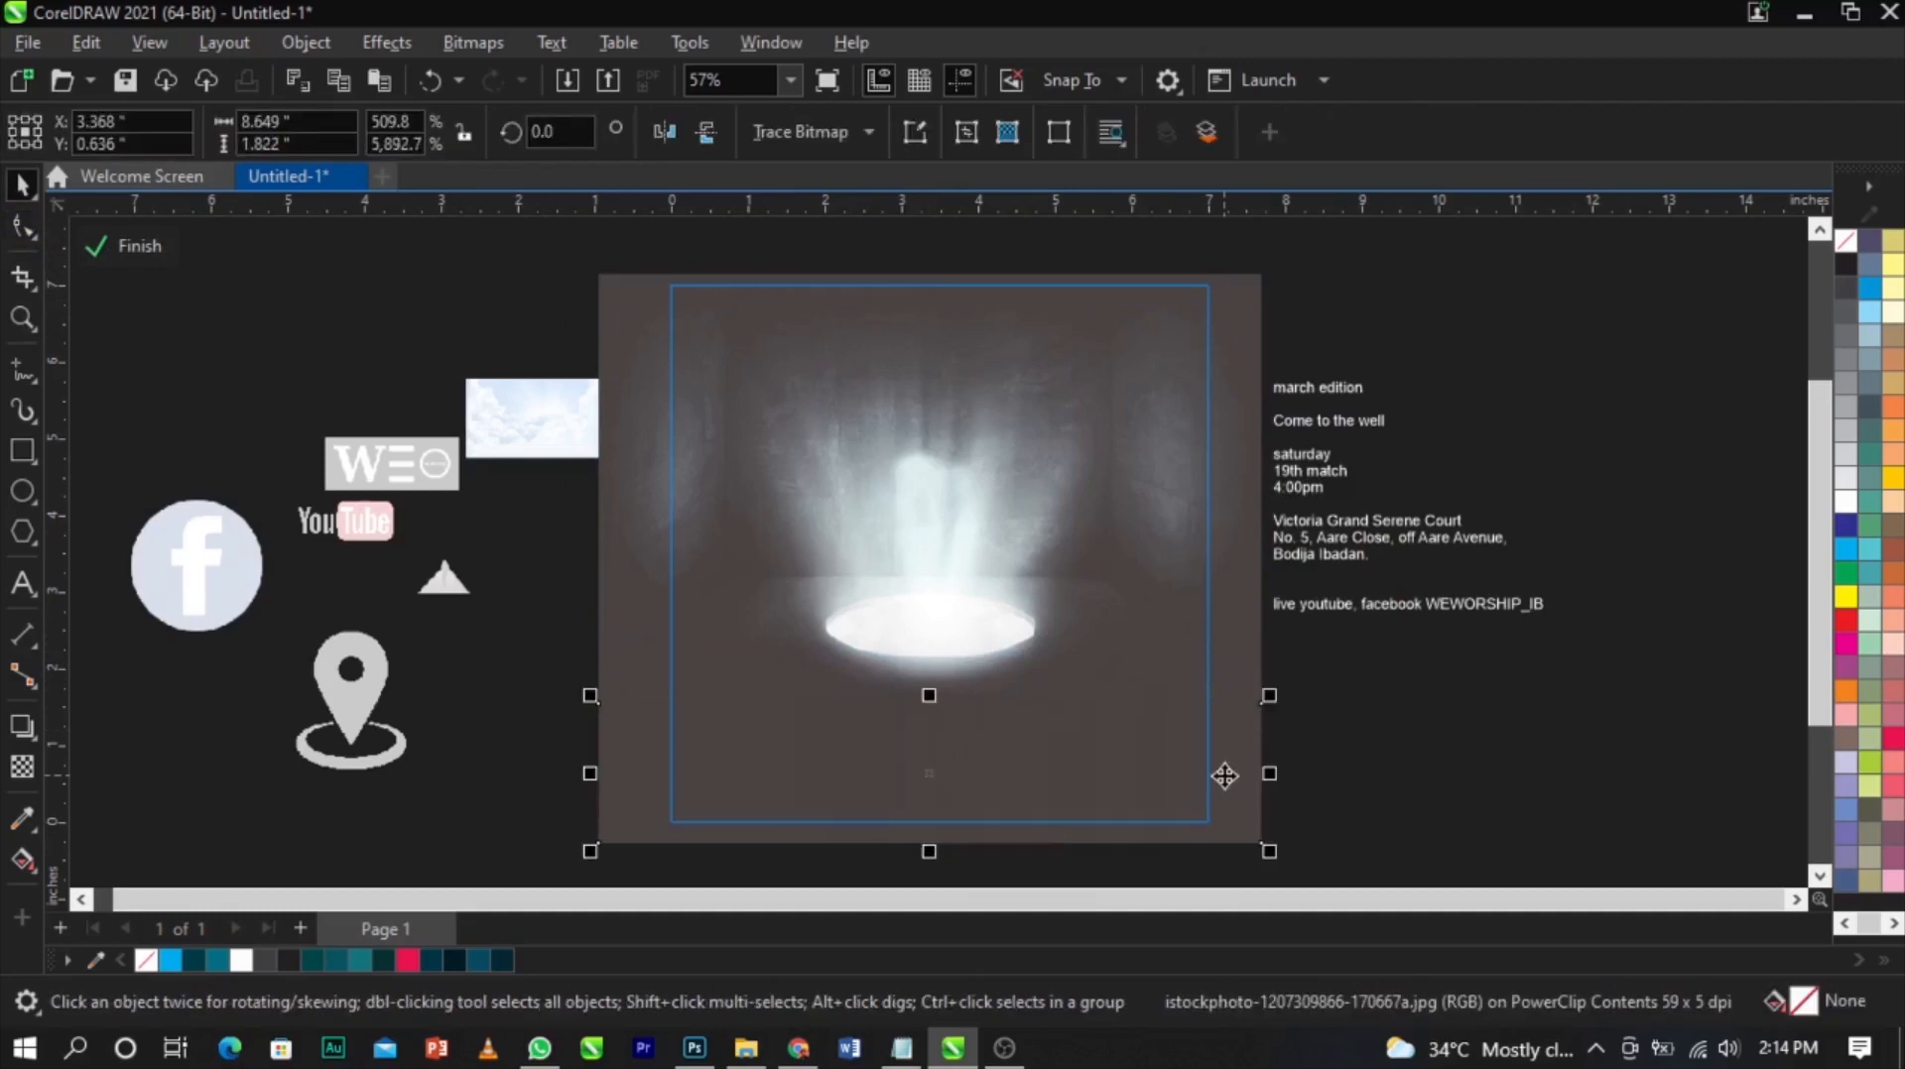
Select all the PowerClip contents and convert them into a single 300 dpi RGB bitmap
{"action": "left_click", "coordinate": [1362, 776]}
{"action": "key", "text": "ctrl+a"}
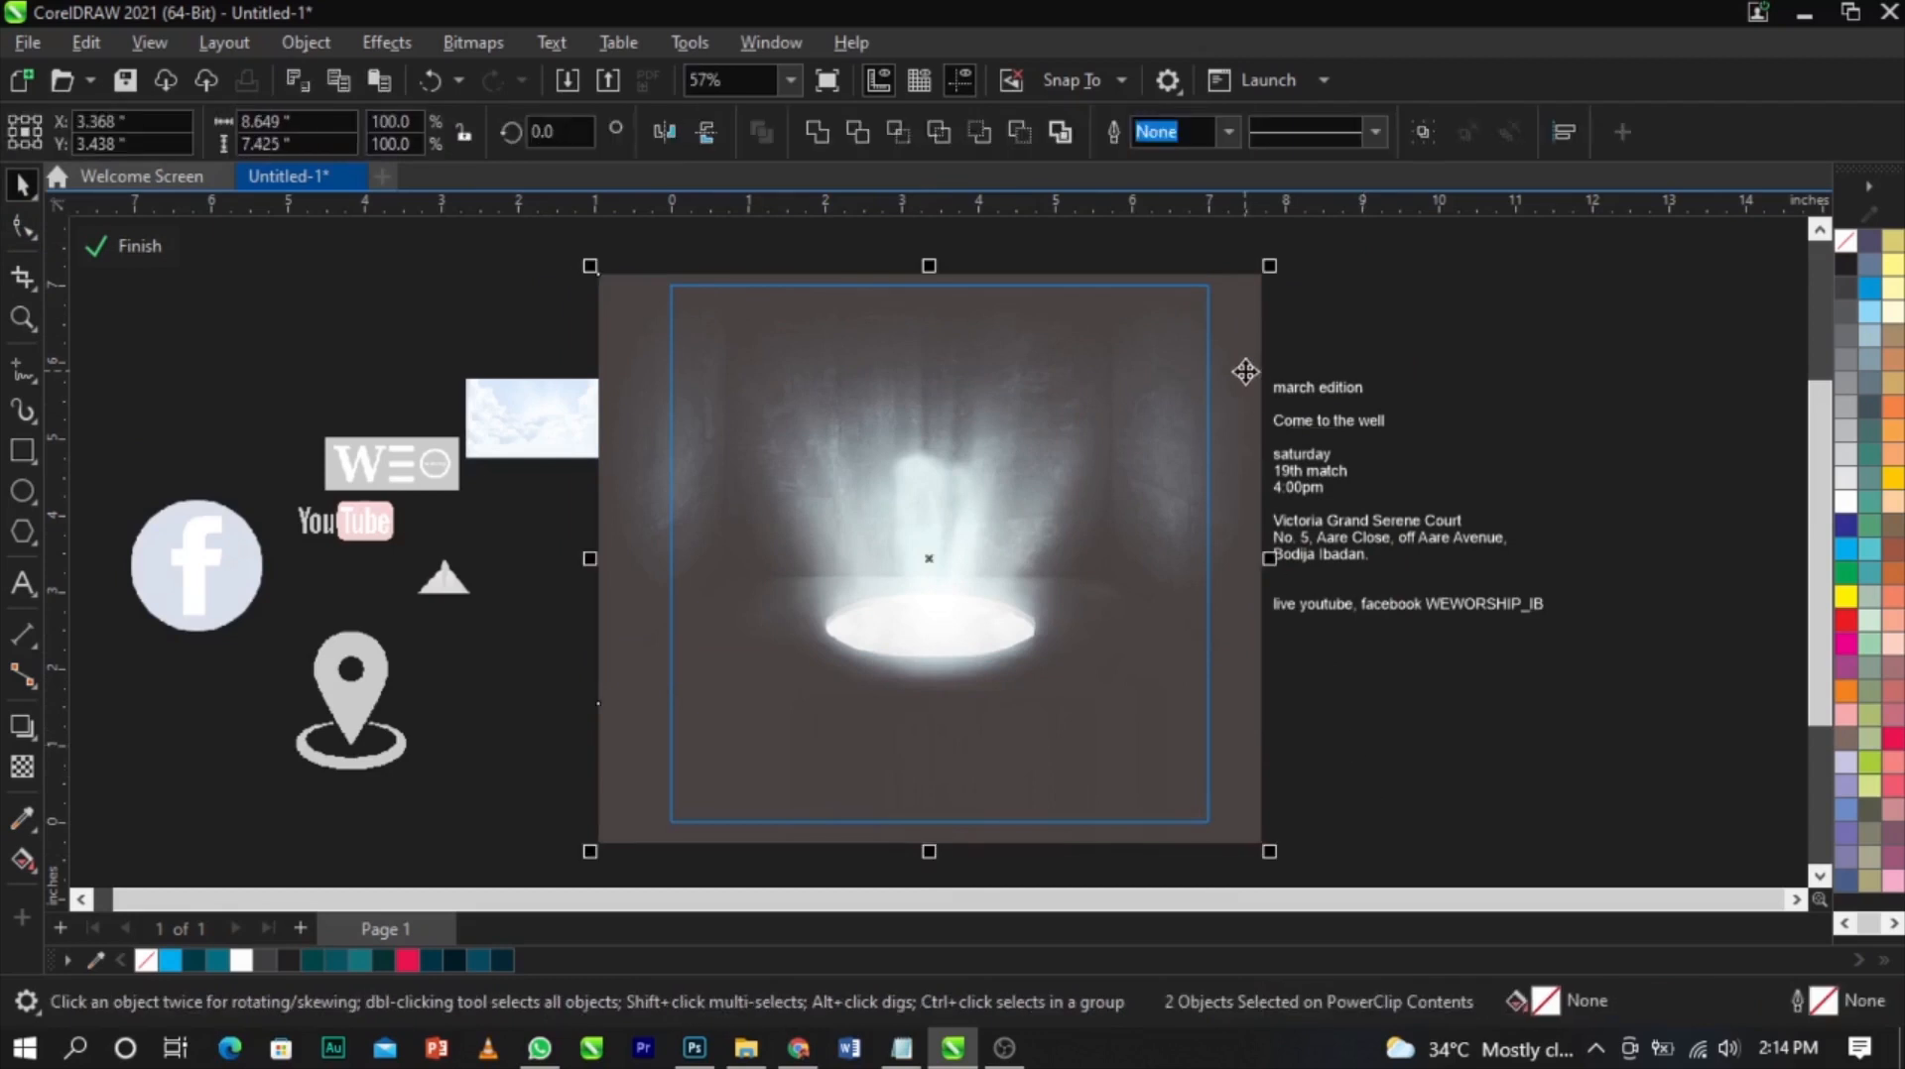
{"action": "left_click_drag", "start_coordinate": [1268, 267], "coordinate": [1279, 255]}
{"action": "left_click_drag", "start_coordinate": [1166, 374], "coordinate": [1165, 378]}
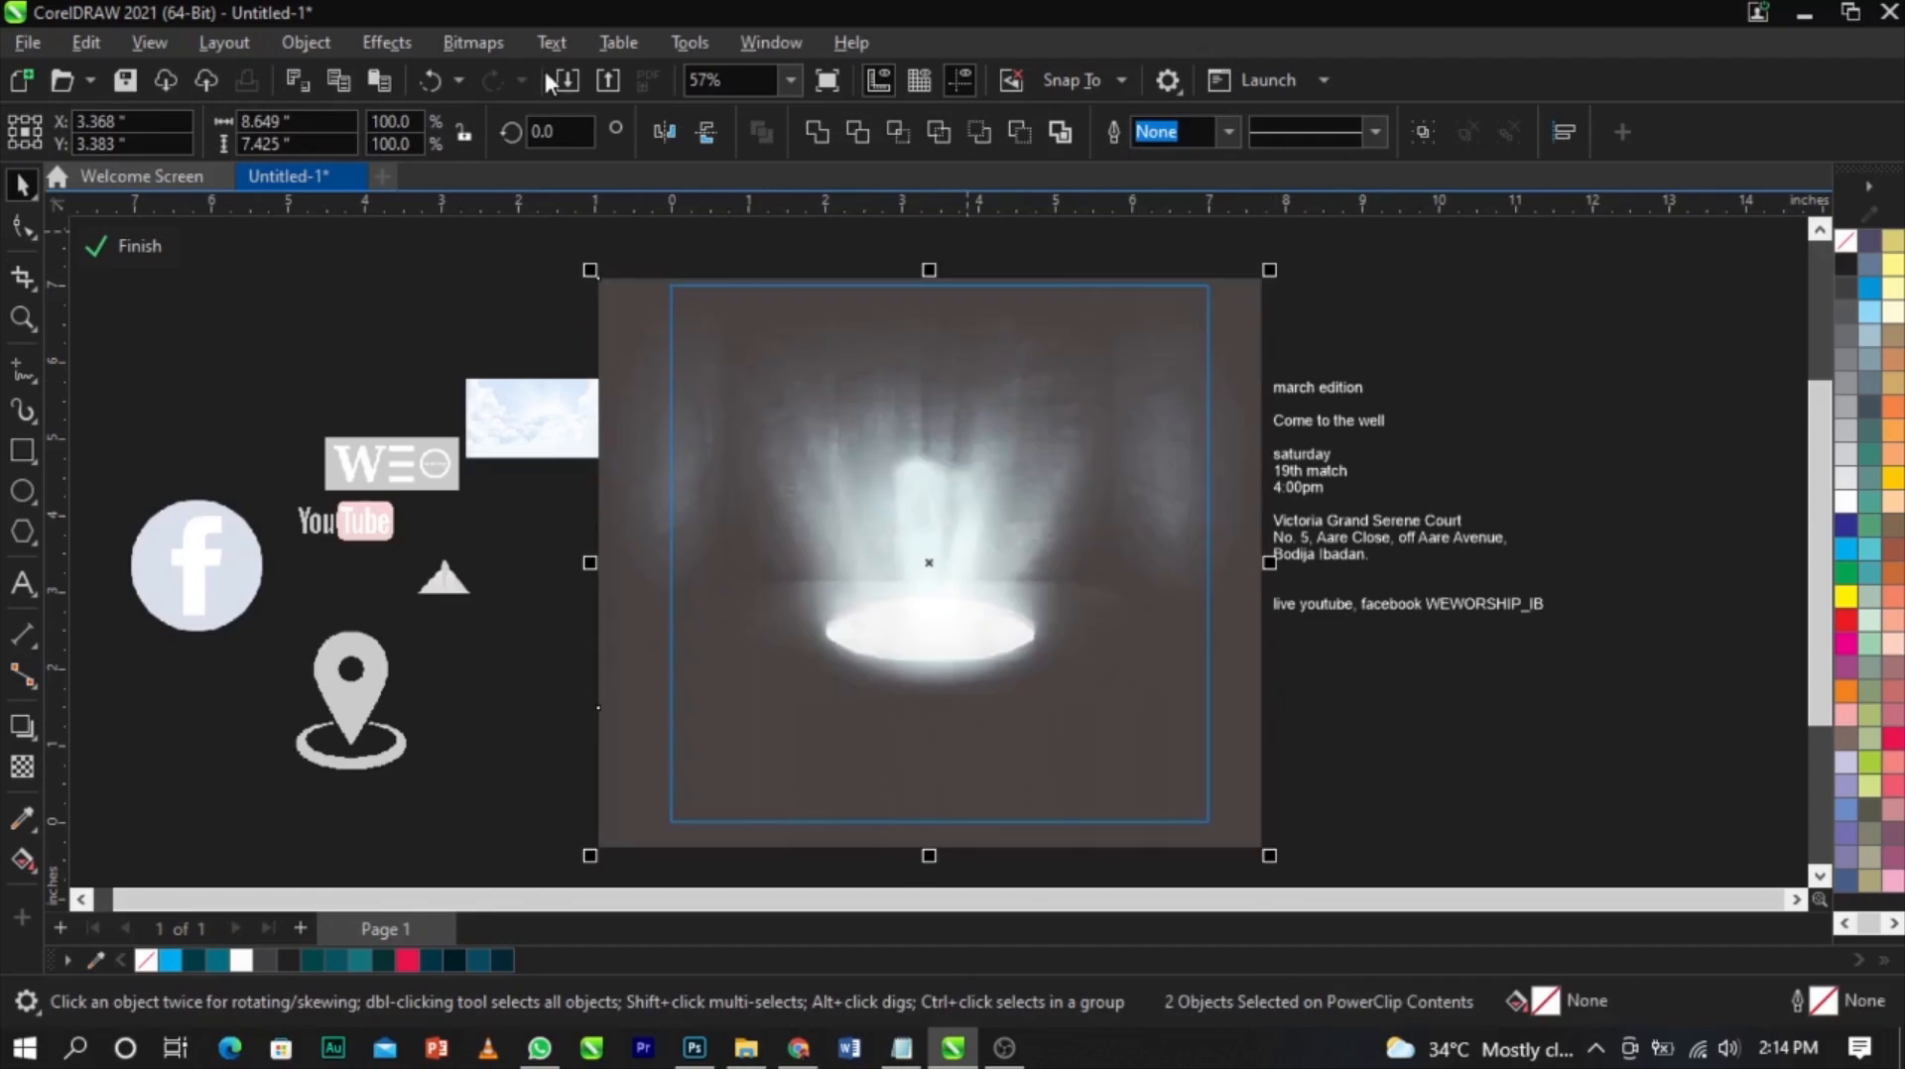
{"action": "left_click", "coordinate": [478, 46]}
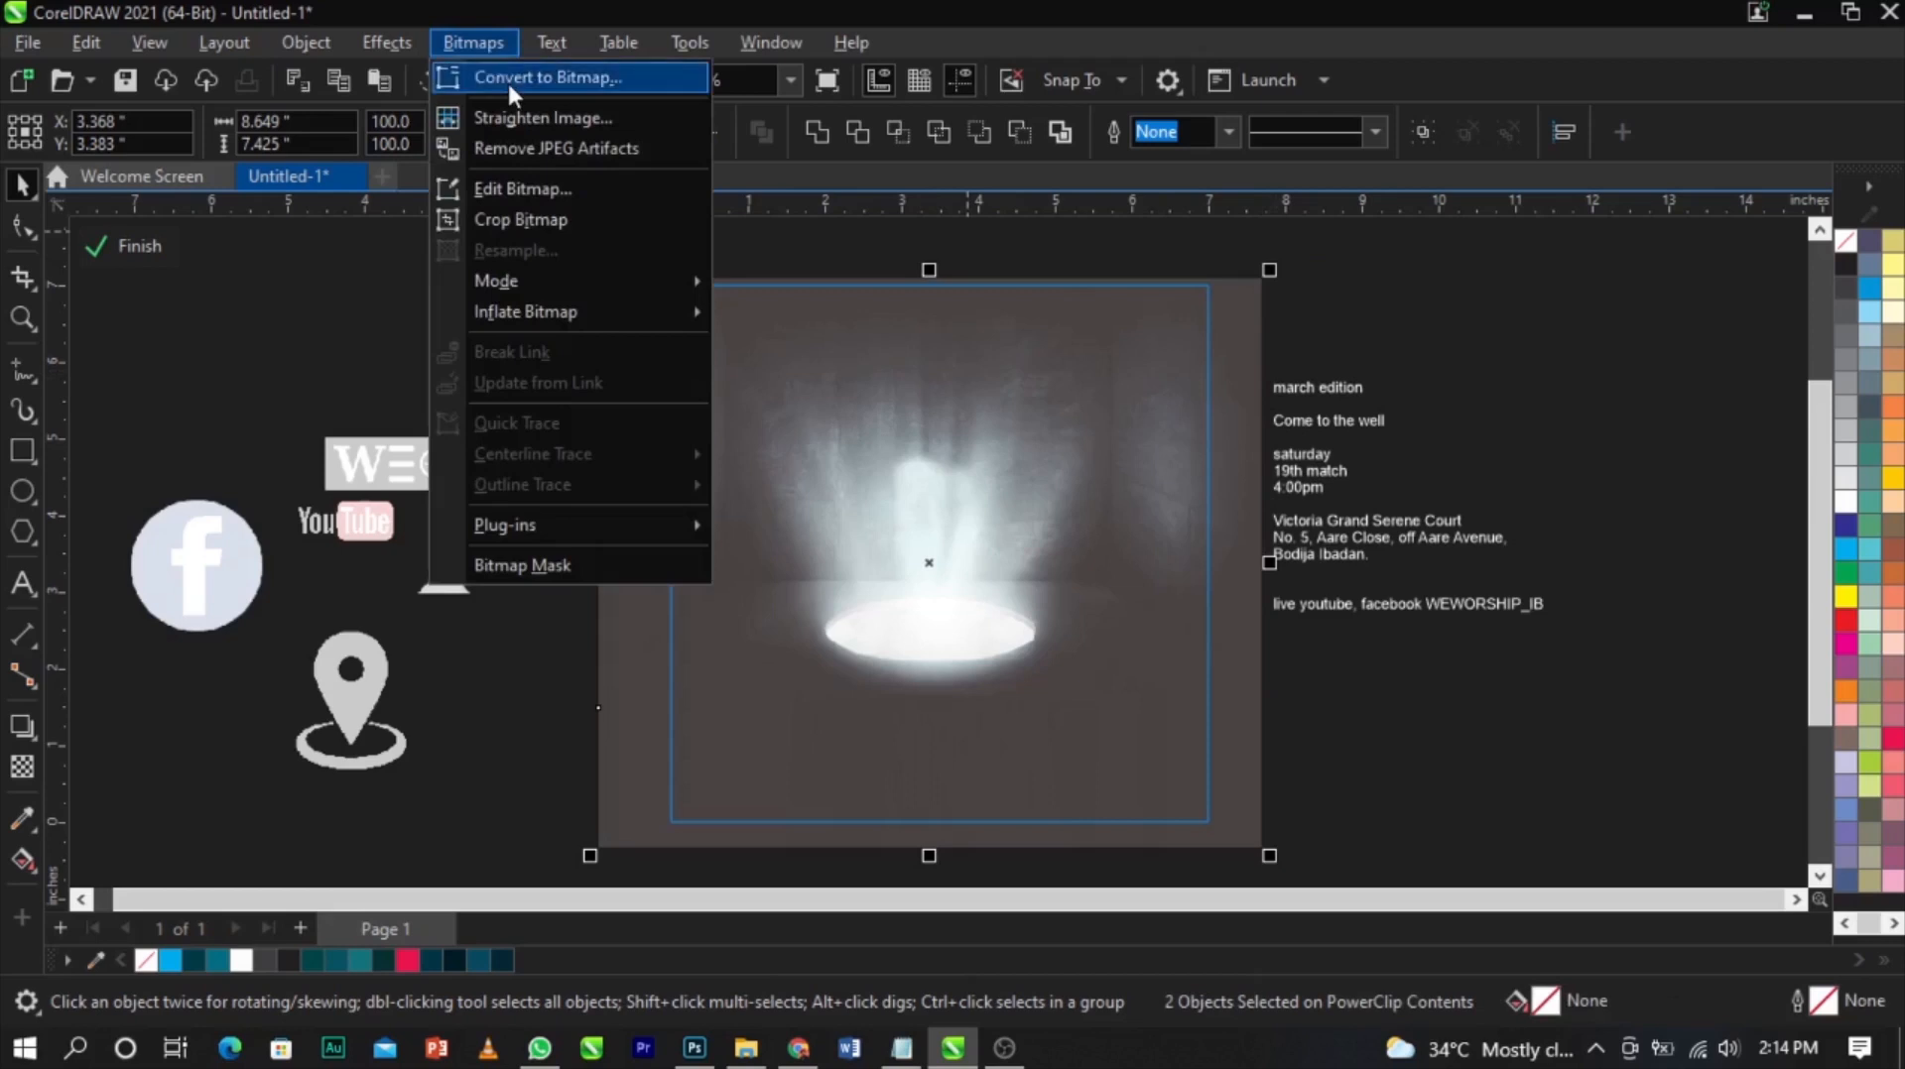
{"action": "left_click", "coordinate": [507, 79]}
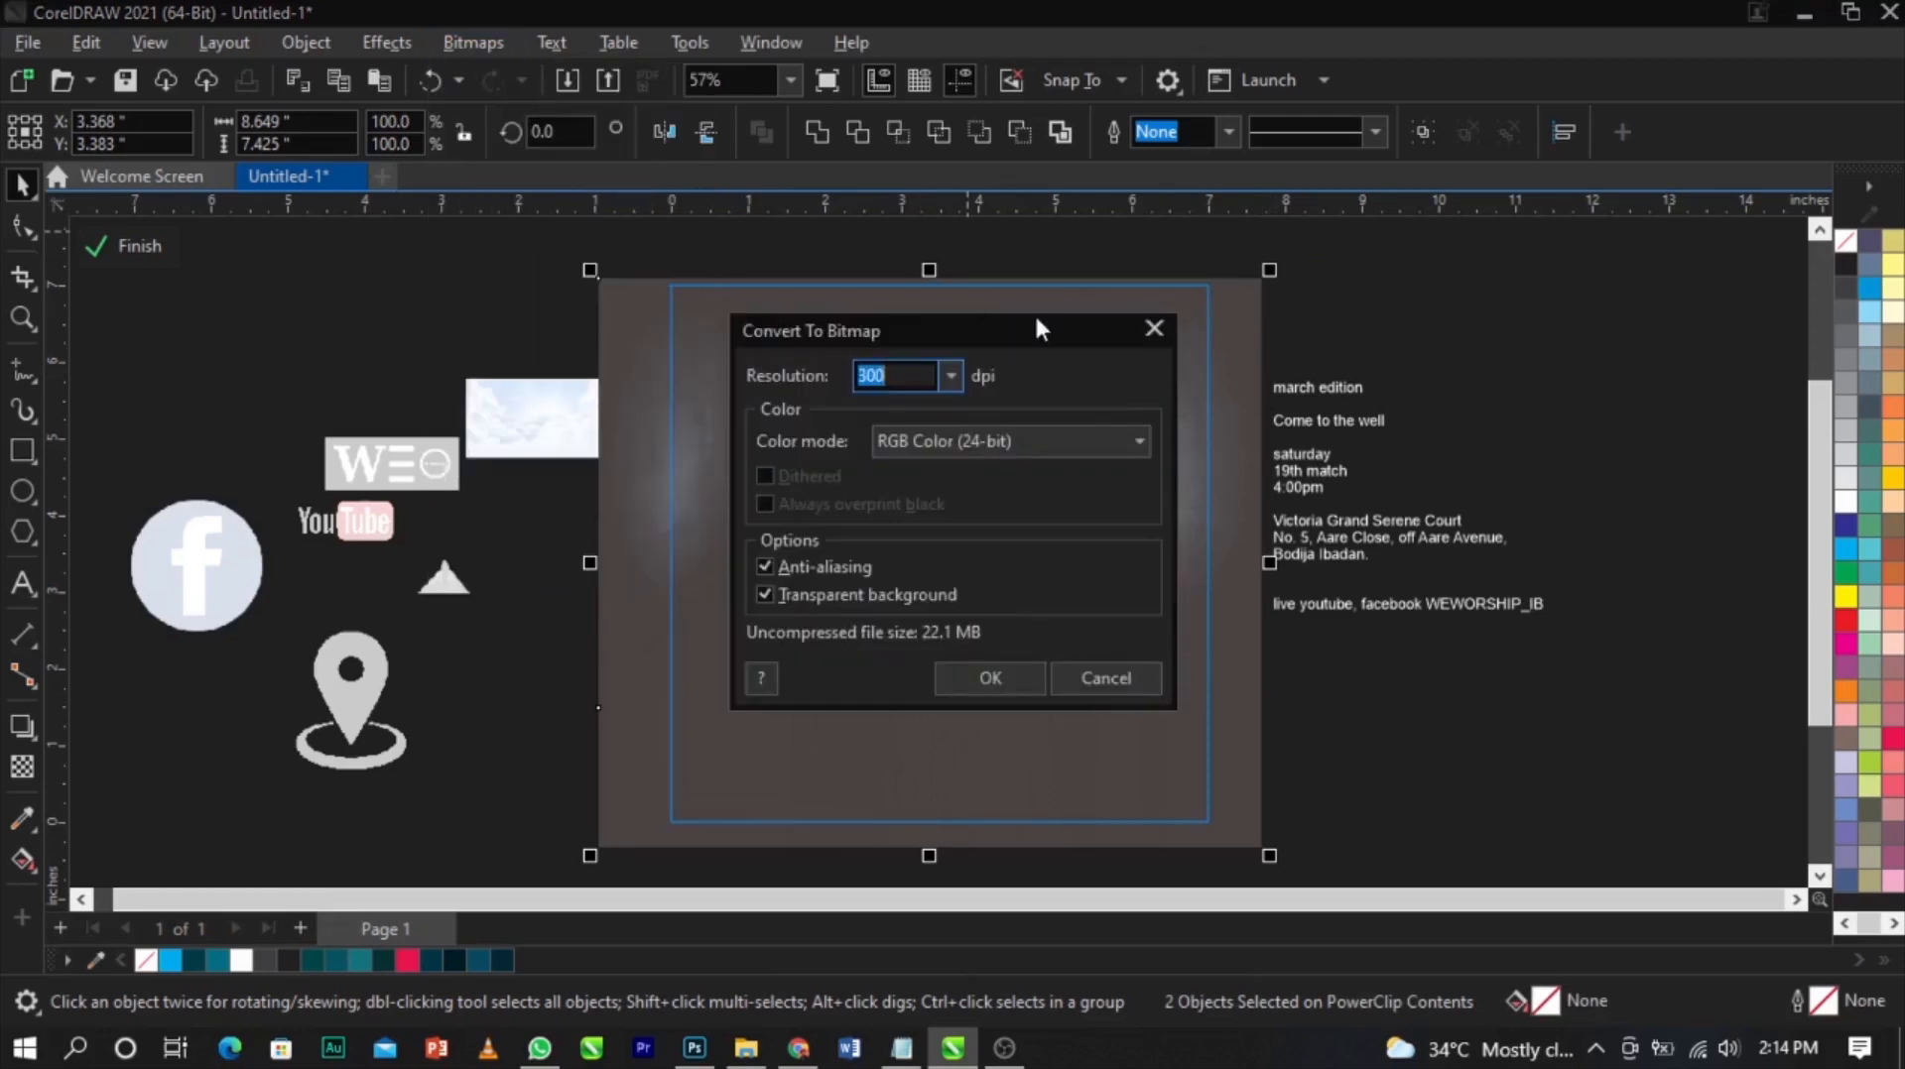
{"action": "left_click_drag", "start_coordinate": [1035, 320], "coordinate": [1258, 311]}
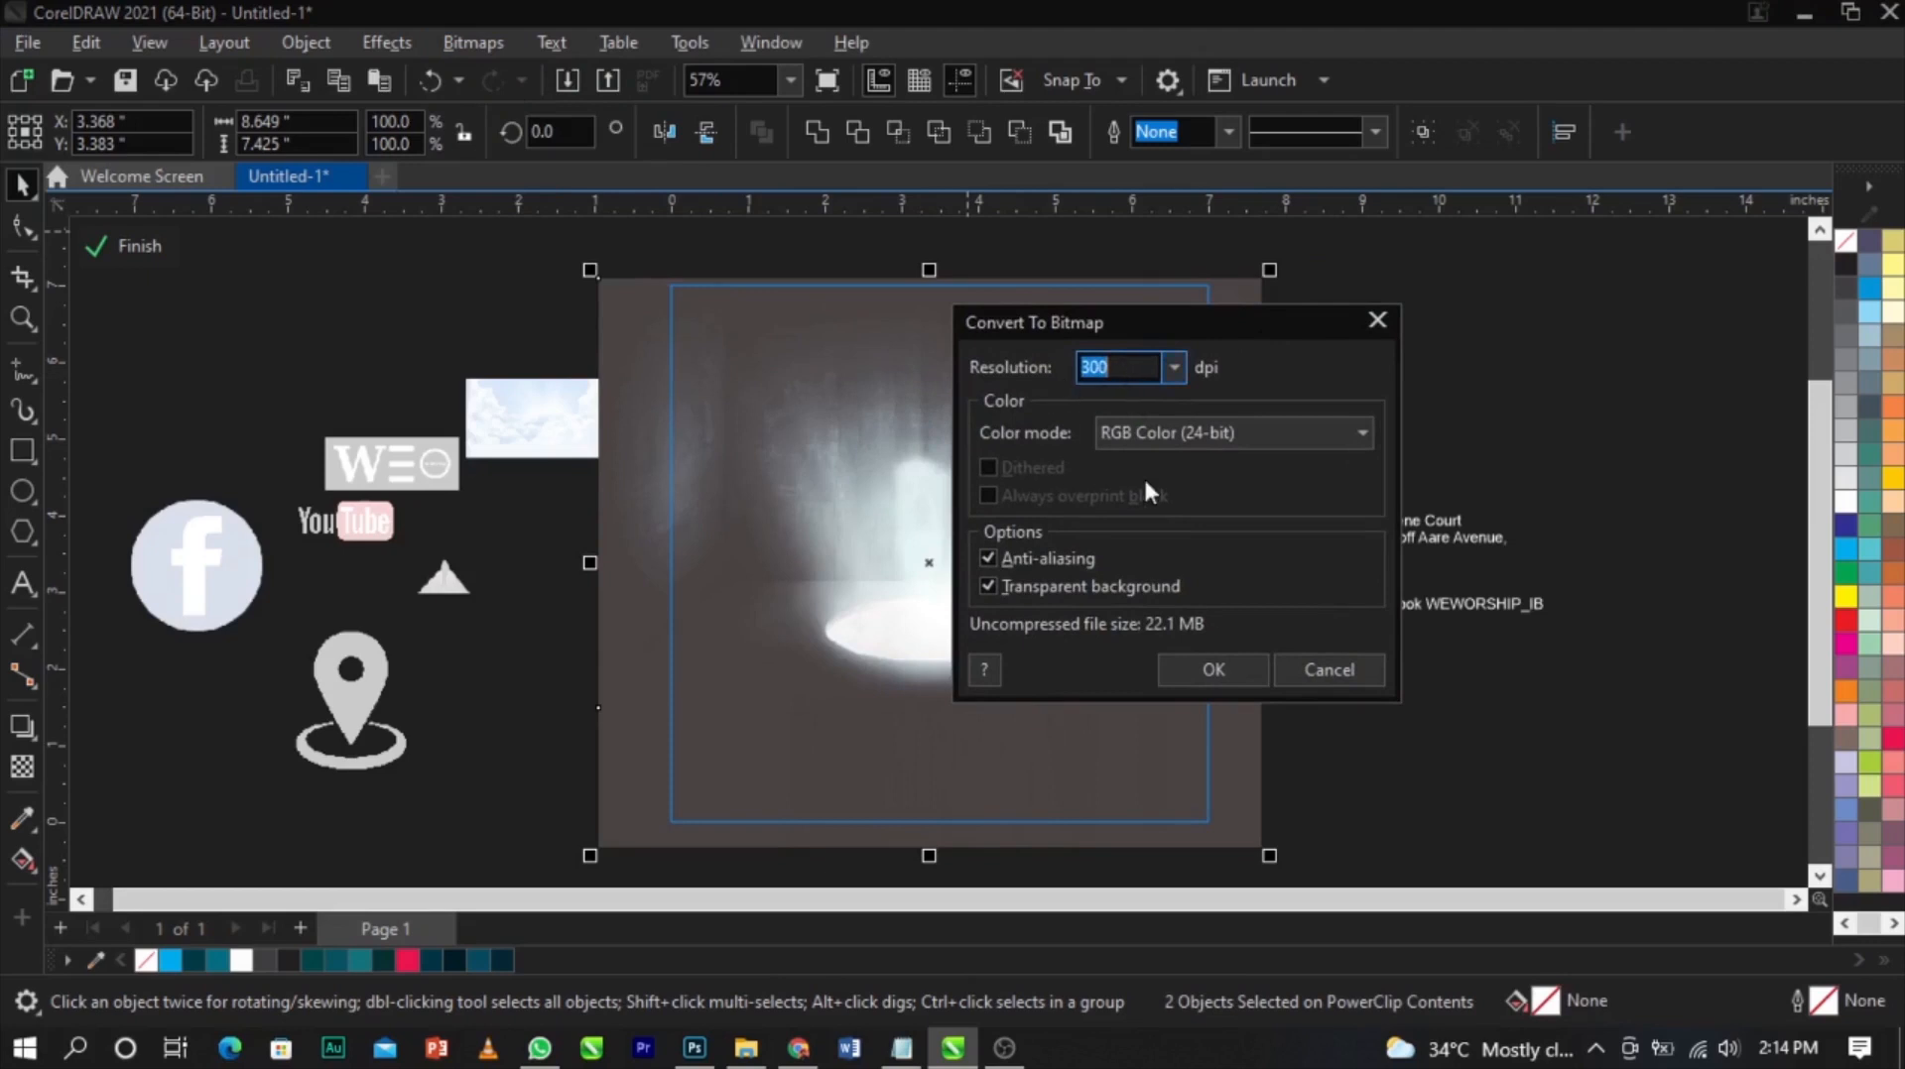
{"action": "left_click", "coordinate": [1198, 680]}
Finish editing the contents, move the new bitmap onto the page and scale it to about 7.5 by 5.0 inches
{"action": "left_click", "coordinate": [250, 368]}
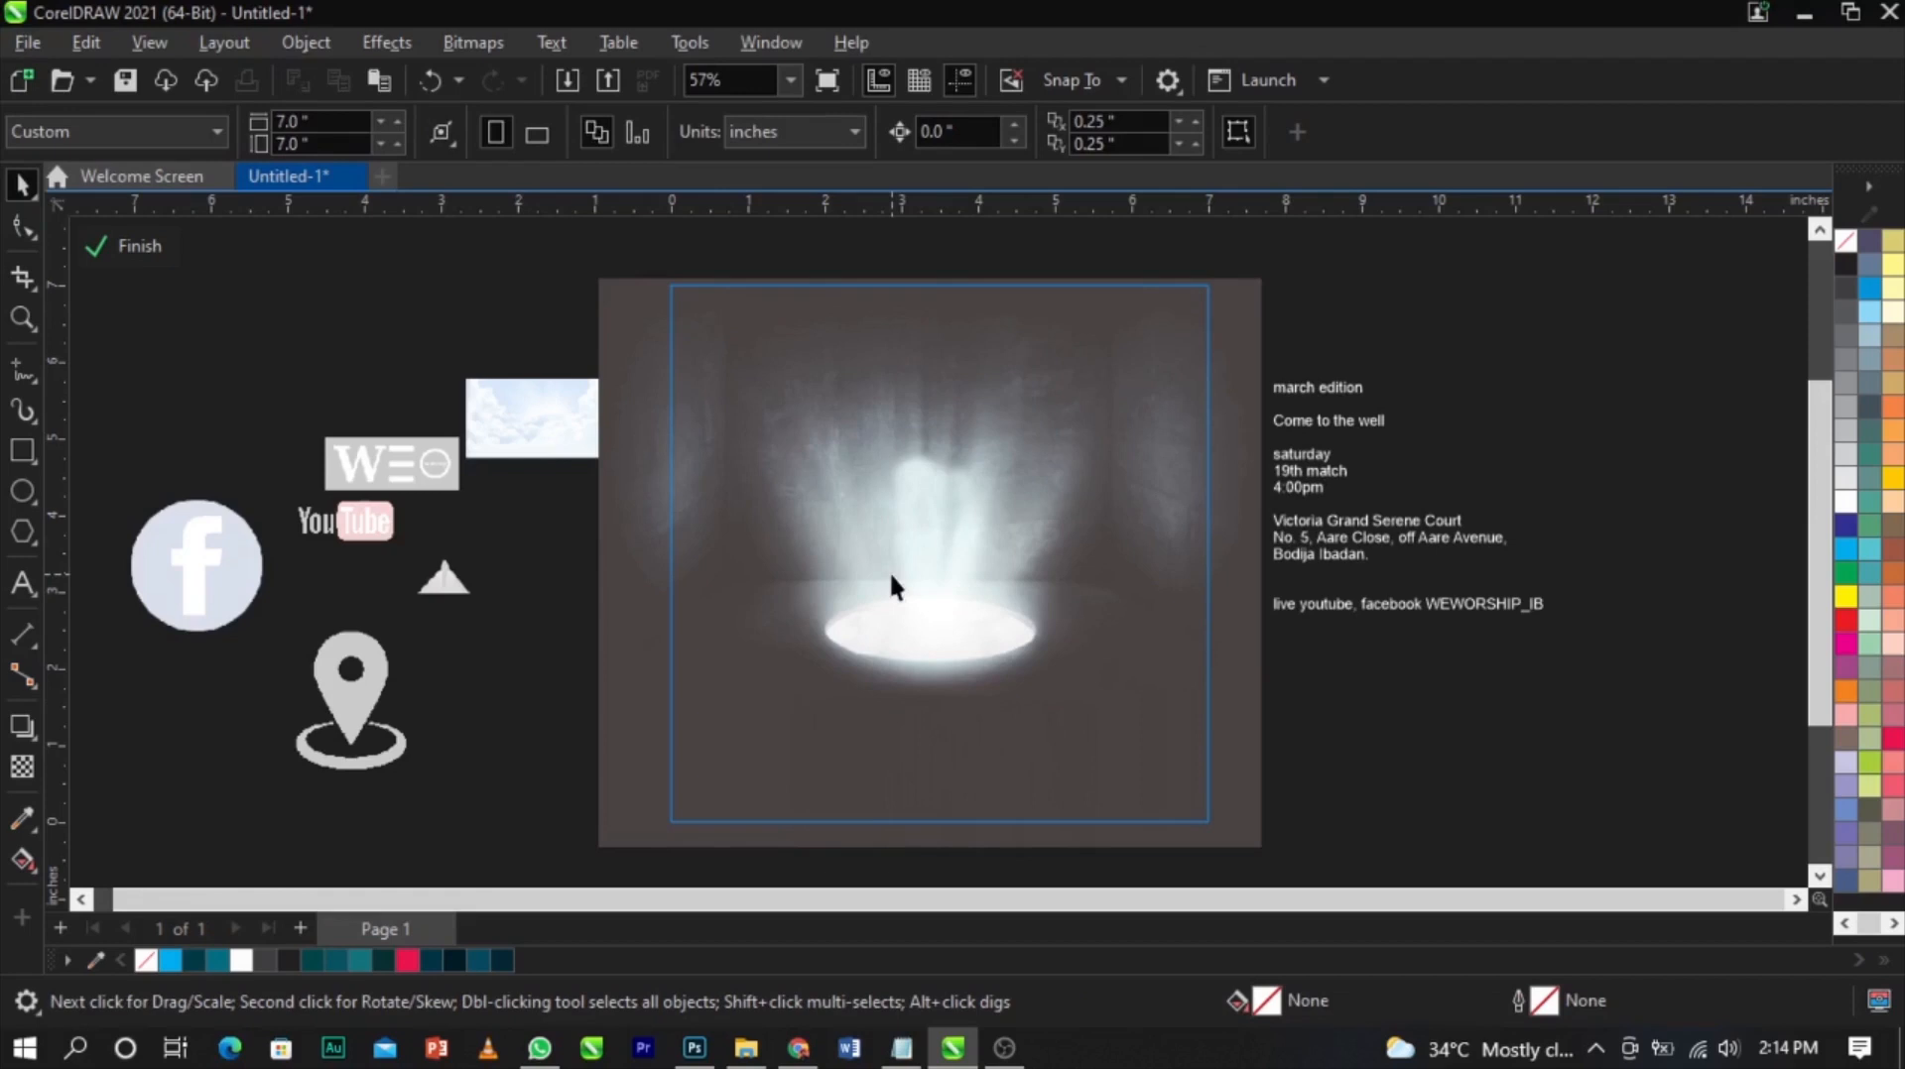
{"action": "left_click", "coordinate": [115, 242]}
{"action": "left_click", "coordinate": [497, 735]}
{"action": "left_click", "coordinate": [455, 591]}
{"action": "left_click_drag", "start_coordinate": [455, 591], "coordinate": [946, 758]}
{"action": "left_click_drag", "start_coordinate": [1002, 684], "coordinate": [1222, 536]}
{"action": "scroll", "coordinate": [984, 737], "scroll_direction": "up", "scroll_amount": 1}
{"action": "left_click_drag", "start_coordinate": [941, 779], "coordinate": [933, 727]}
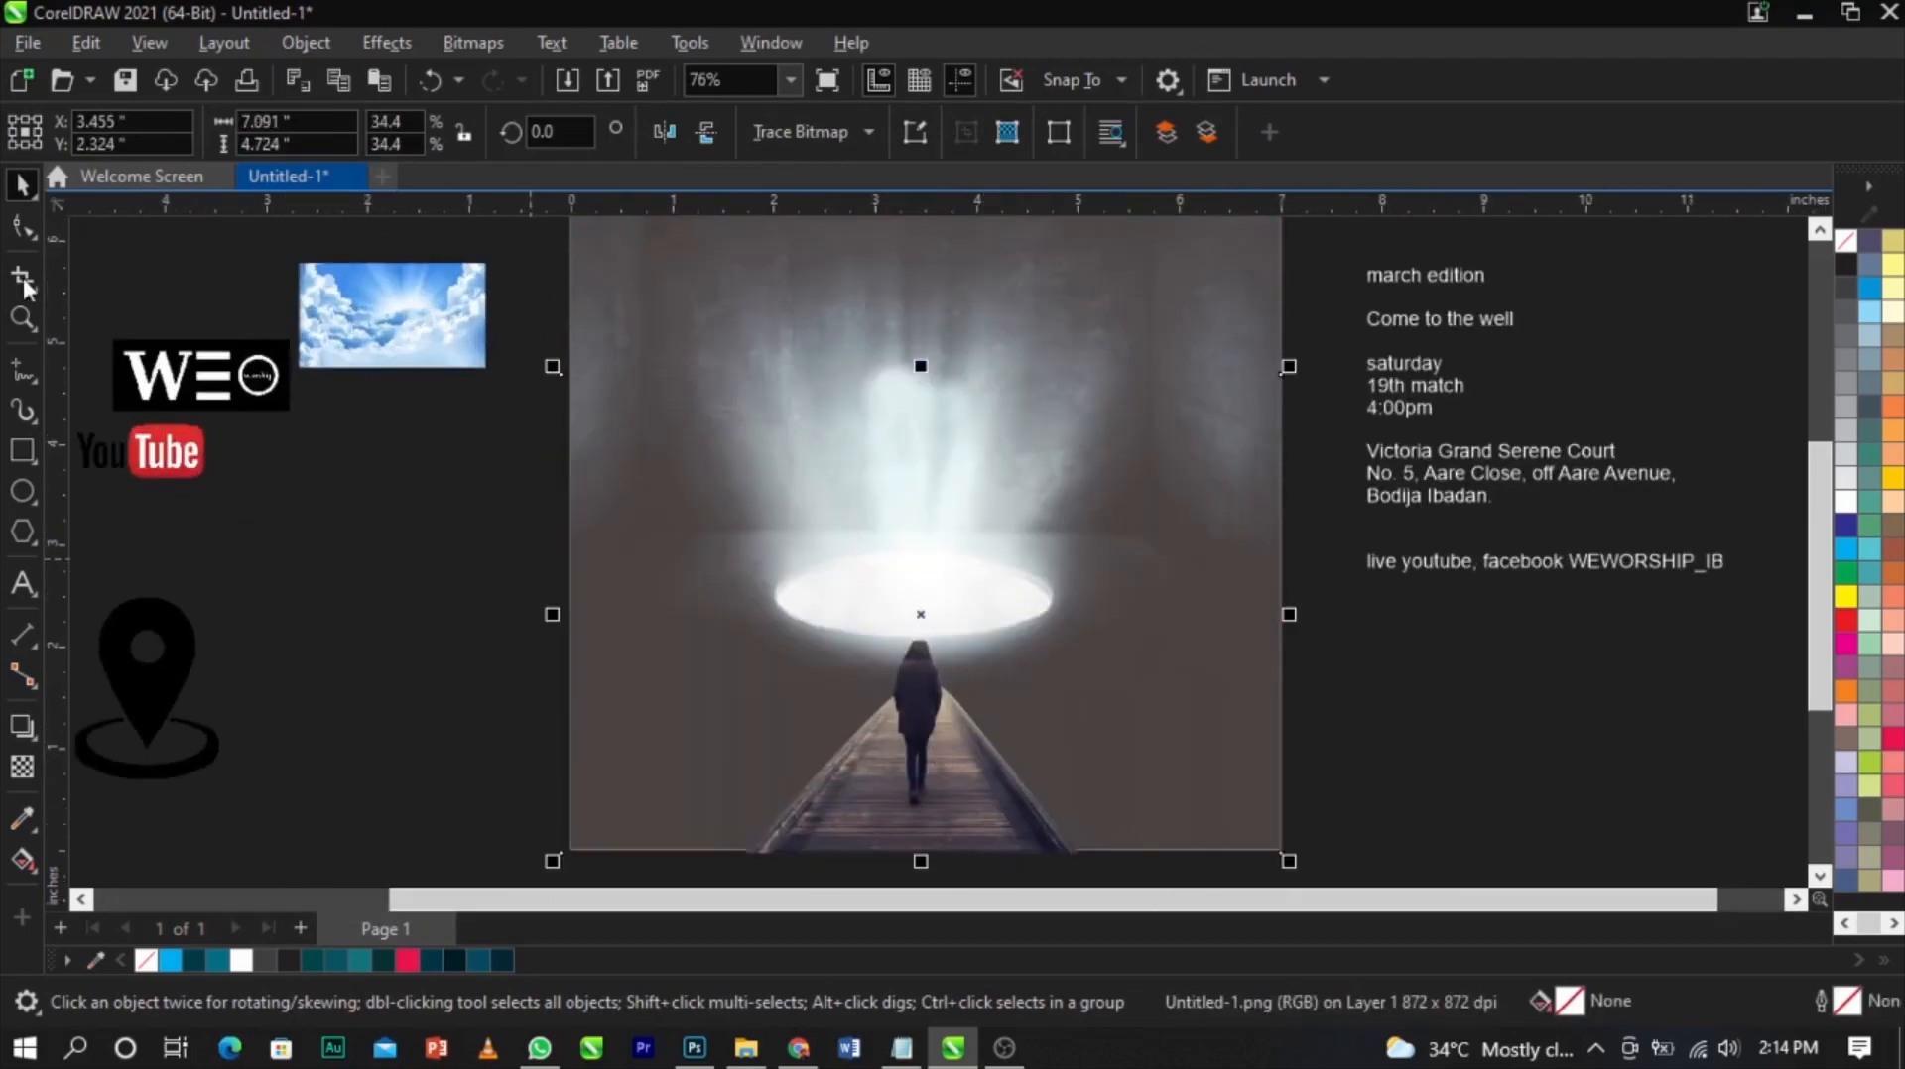
{"action": "mouse_move", "coordinate": [1289, 366]}
{"action": "left_mouse_down"}
{"action": "mouse_move", "coordinate": [1310, 383]}
{"action": "mouse_move", "coordinate": [1307, 352]}
{"action": "left_mouse_up"}
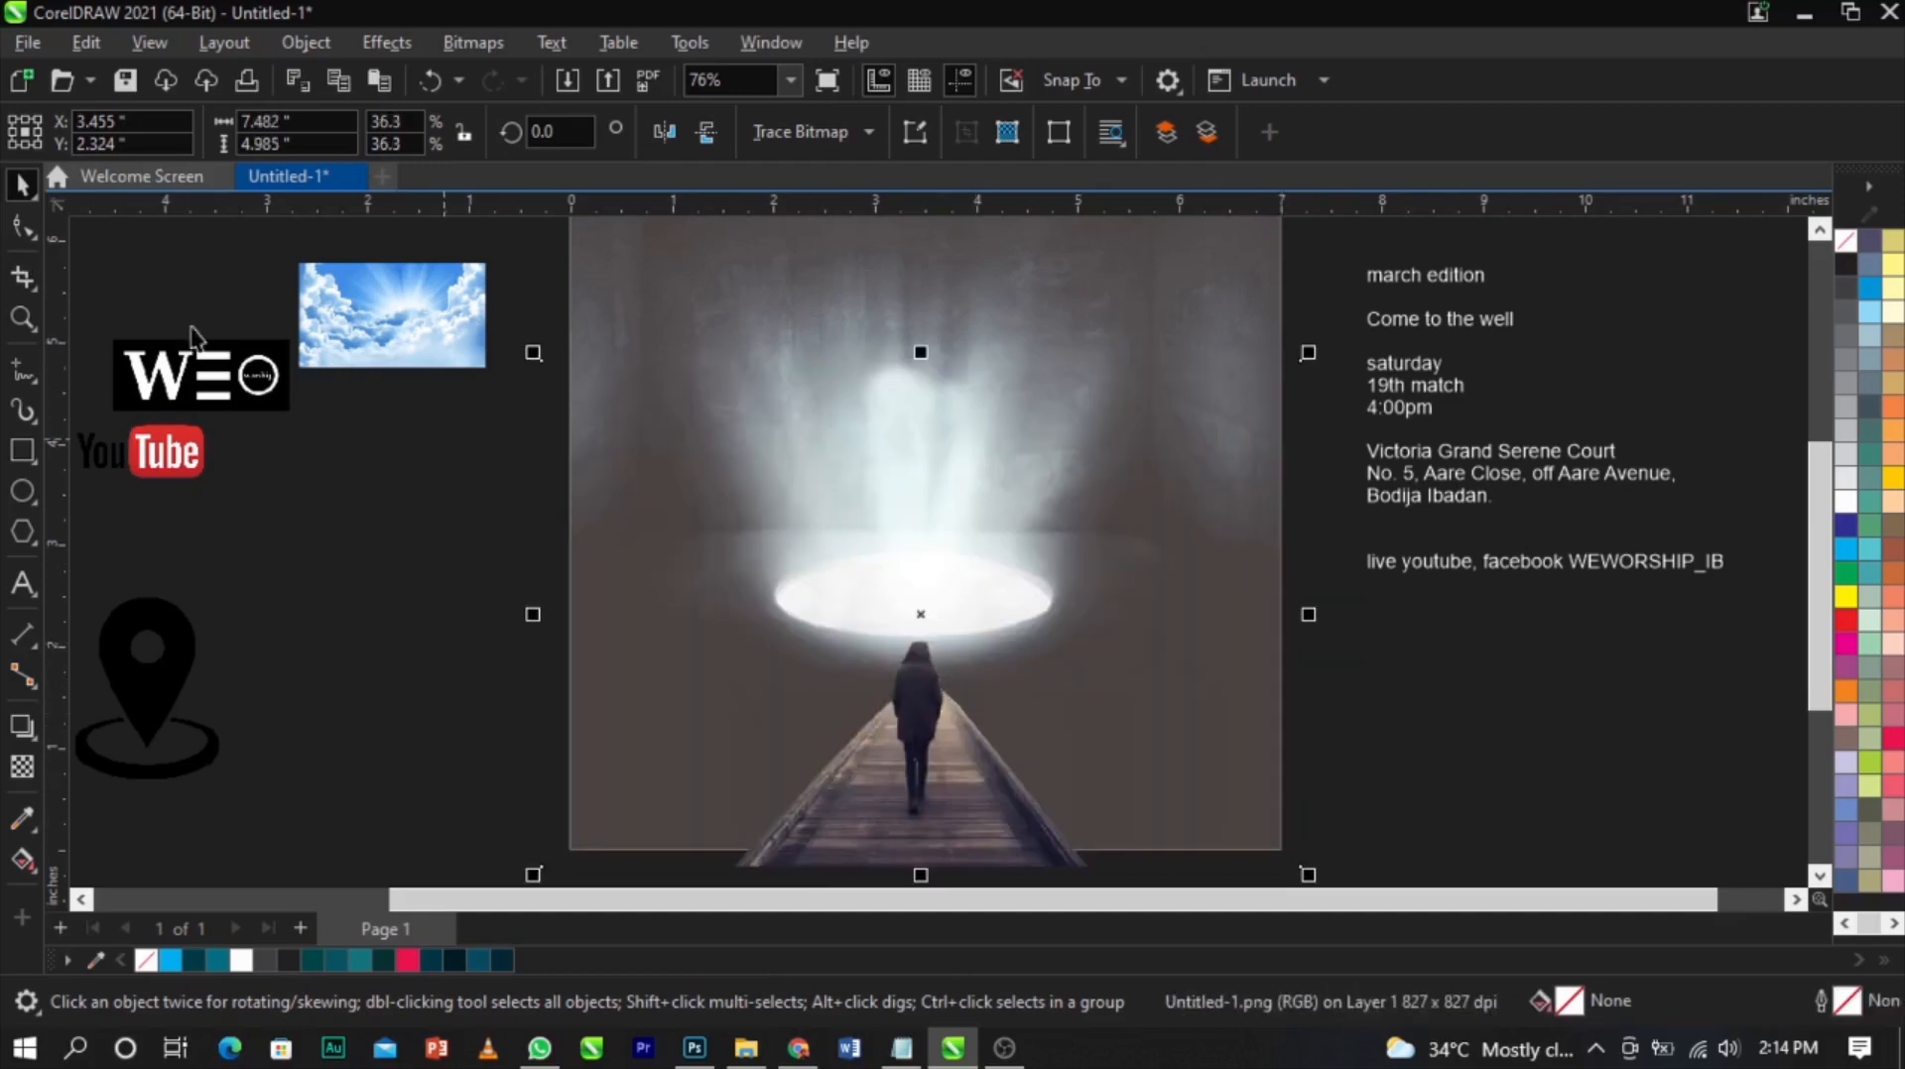
Crop the bitmap's sides with the Shape tool to about 4.0 by 5.0 inches
{"action": "left_click", "coordinate": [22, 225]}
{"action": "left_click_drag", "start_coordinate": [497, 327], "coordinate": [720, 828]}
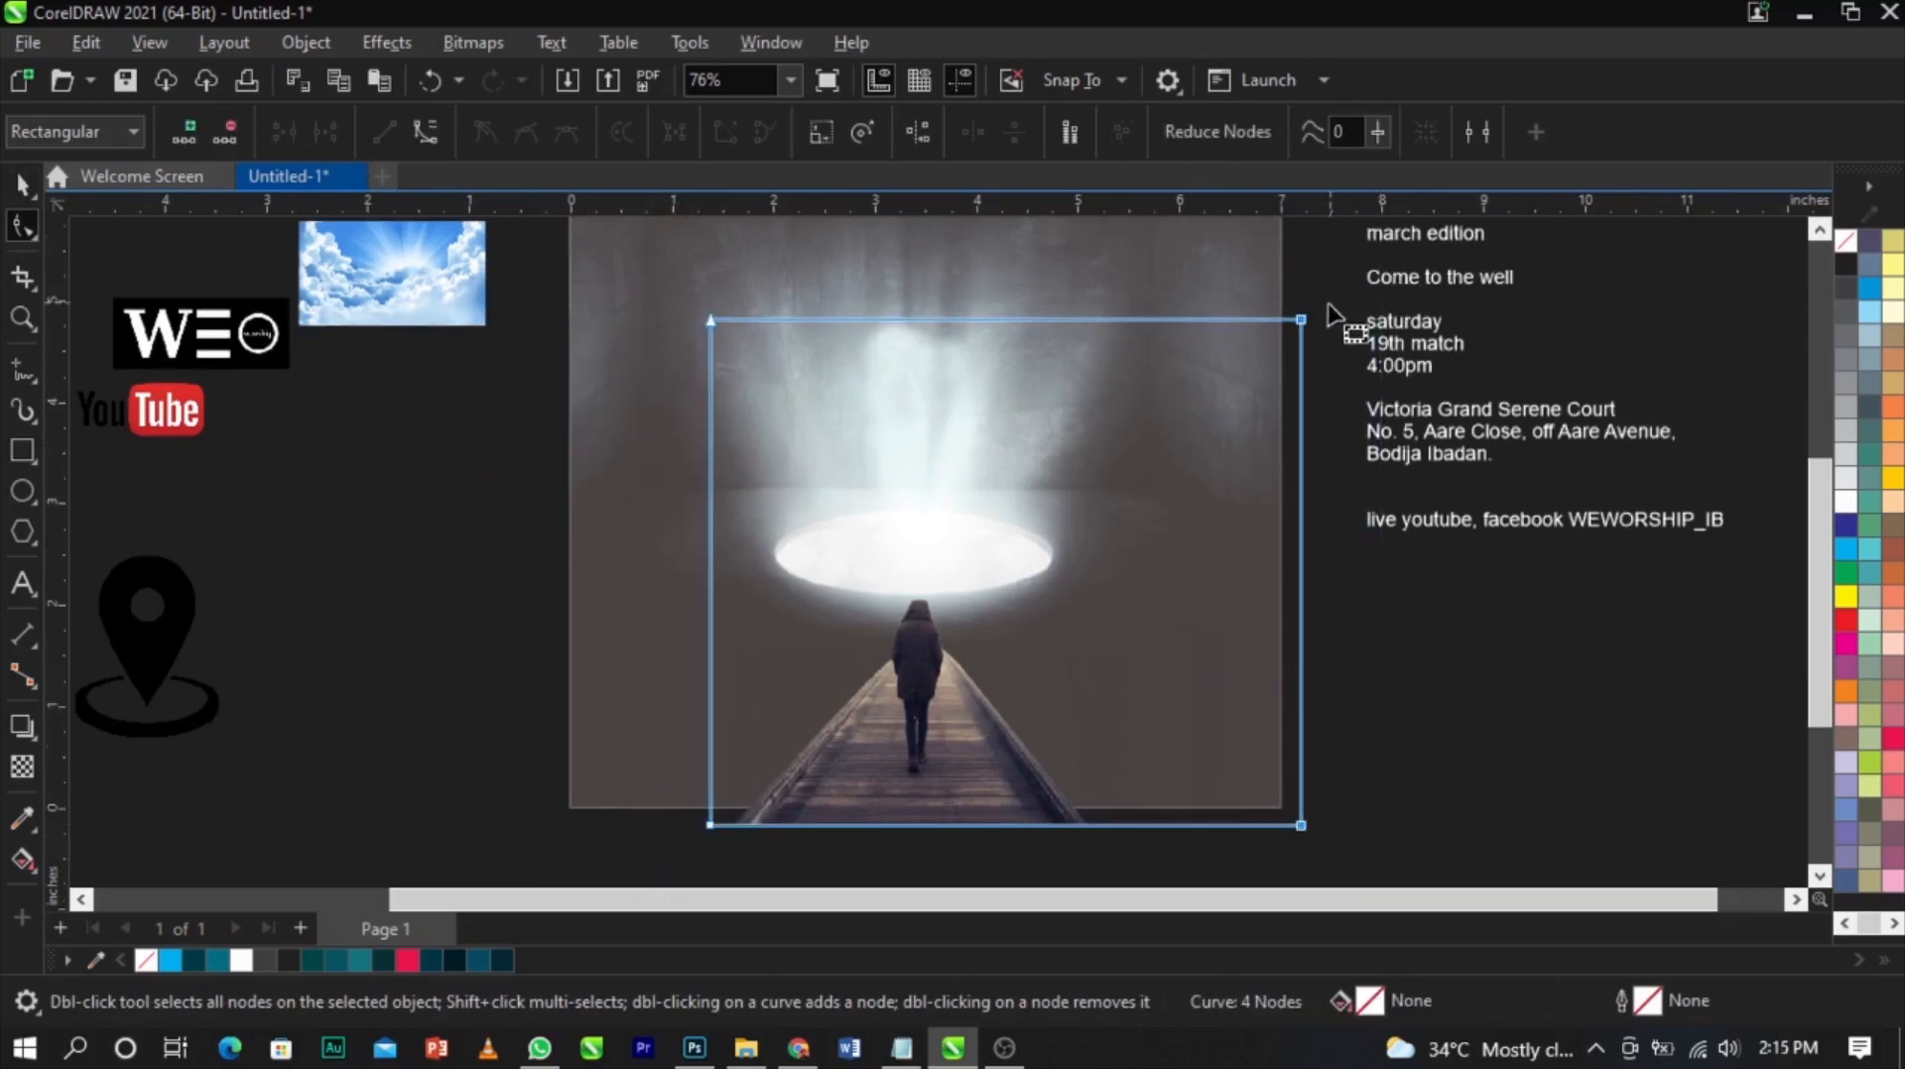
{"action": "left_click_drag", "start_coordinate": [1302, 322], "coordinate": [1118, 349]}
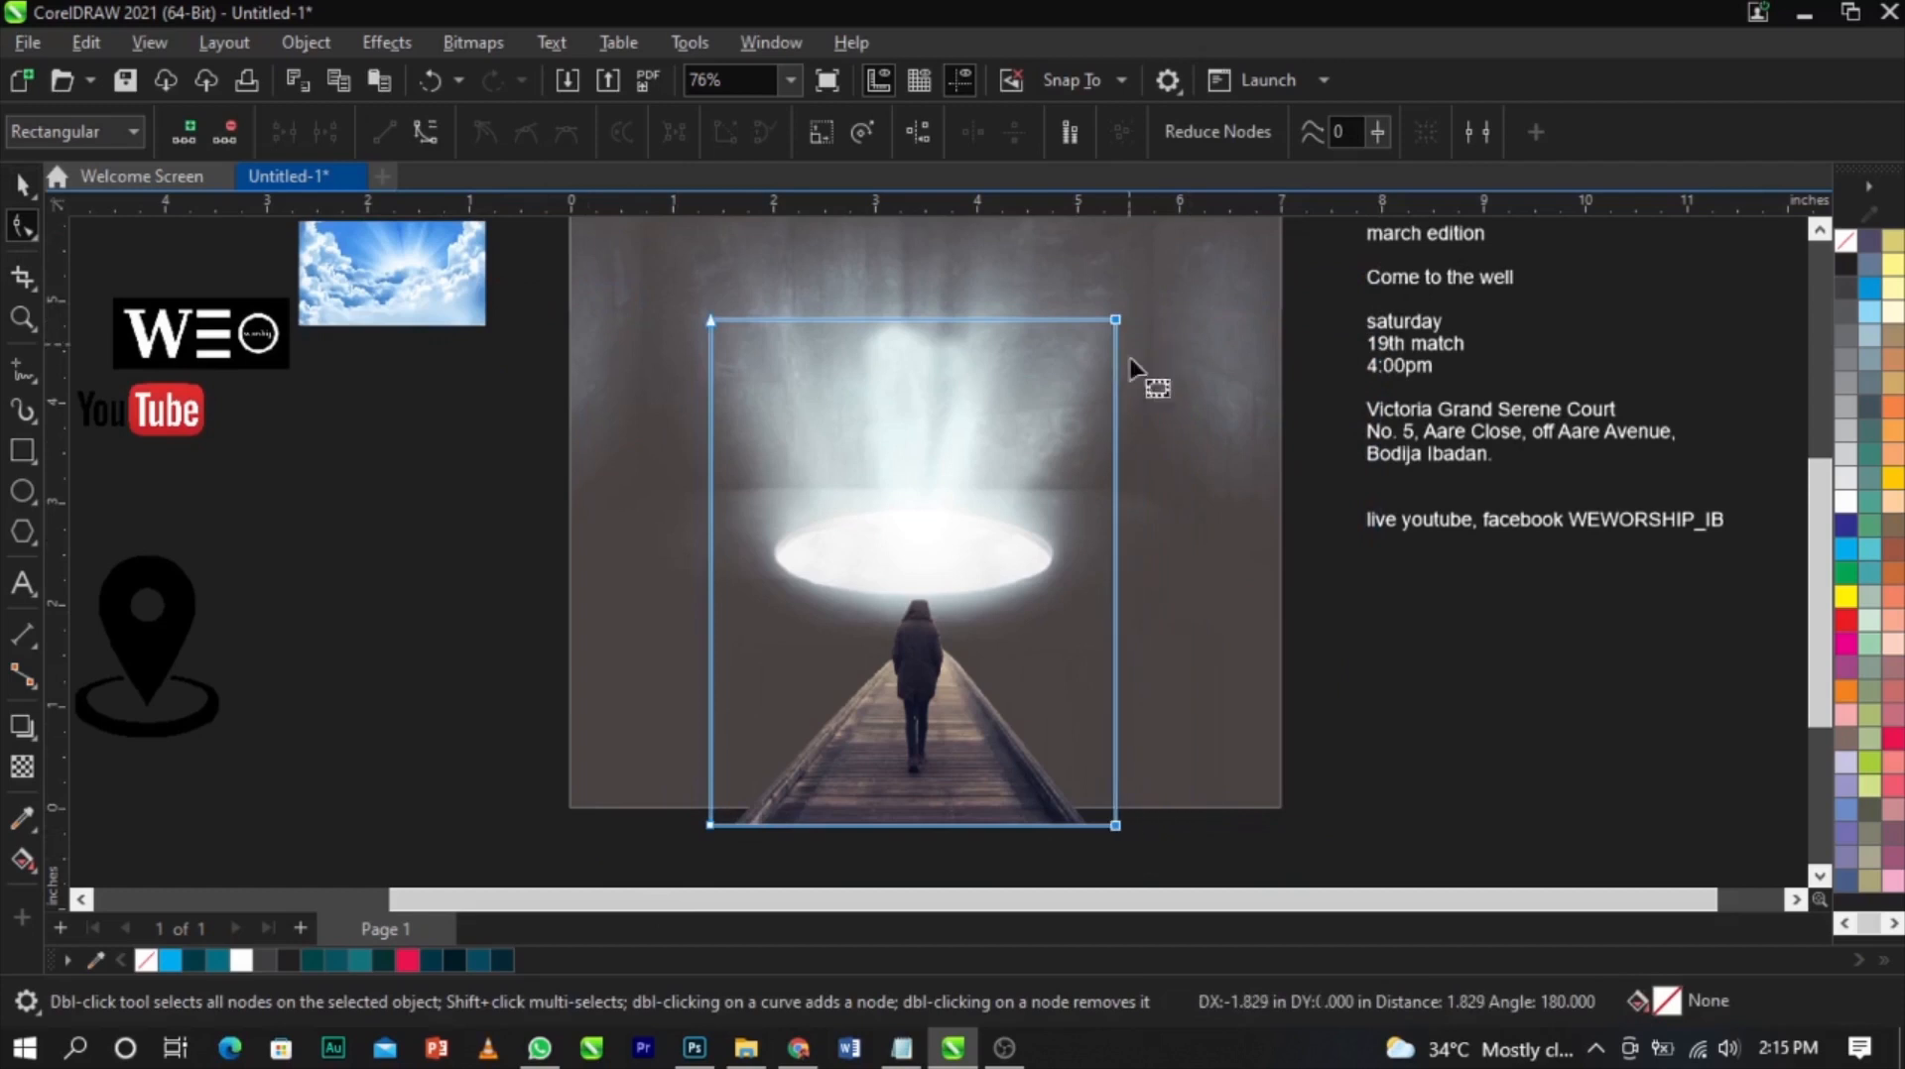
{"action": "key", "text": "space"}
Reposition the cropped bitmap over the square frame
{"action": "scroll", "coordinate": [986, 606], "scroll_direction": "up", "scroll_amount": 2}
{"action": "left_click_drag", "start_coordinate": [932, 691], "coordinate": [923, 691]}
{"action": "left_click_drag", "start_coordinate": [922, 693], "coordinate": [944, 659]}
{"action": "scroll", "coordinate": [906, 595], "scroll_direction": "up", "scroll_amount": 2}
{"action": "left_click_drag", "start_coordinate": [905, 595], "coordinate": [902, 648]}
{"action": "scroll", "coordinate": [904, 660], "scroll_direction": "down", "scroll_amount": 4}
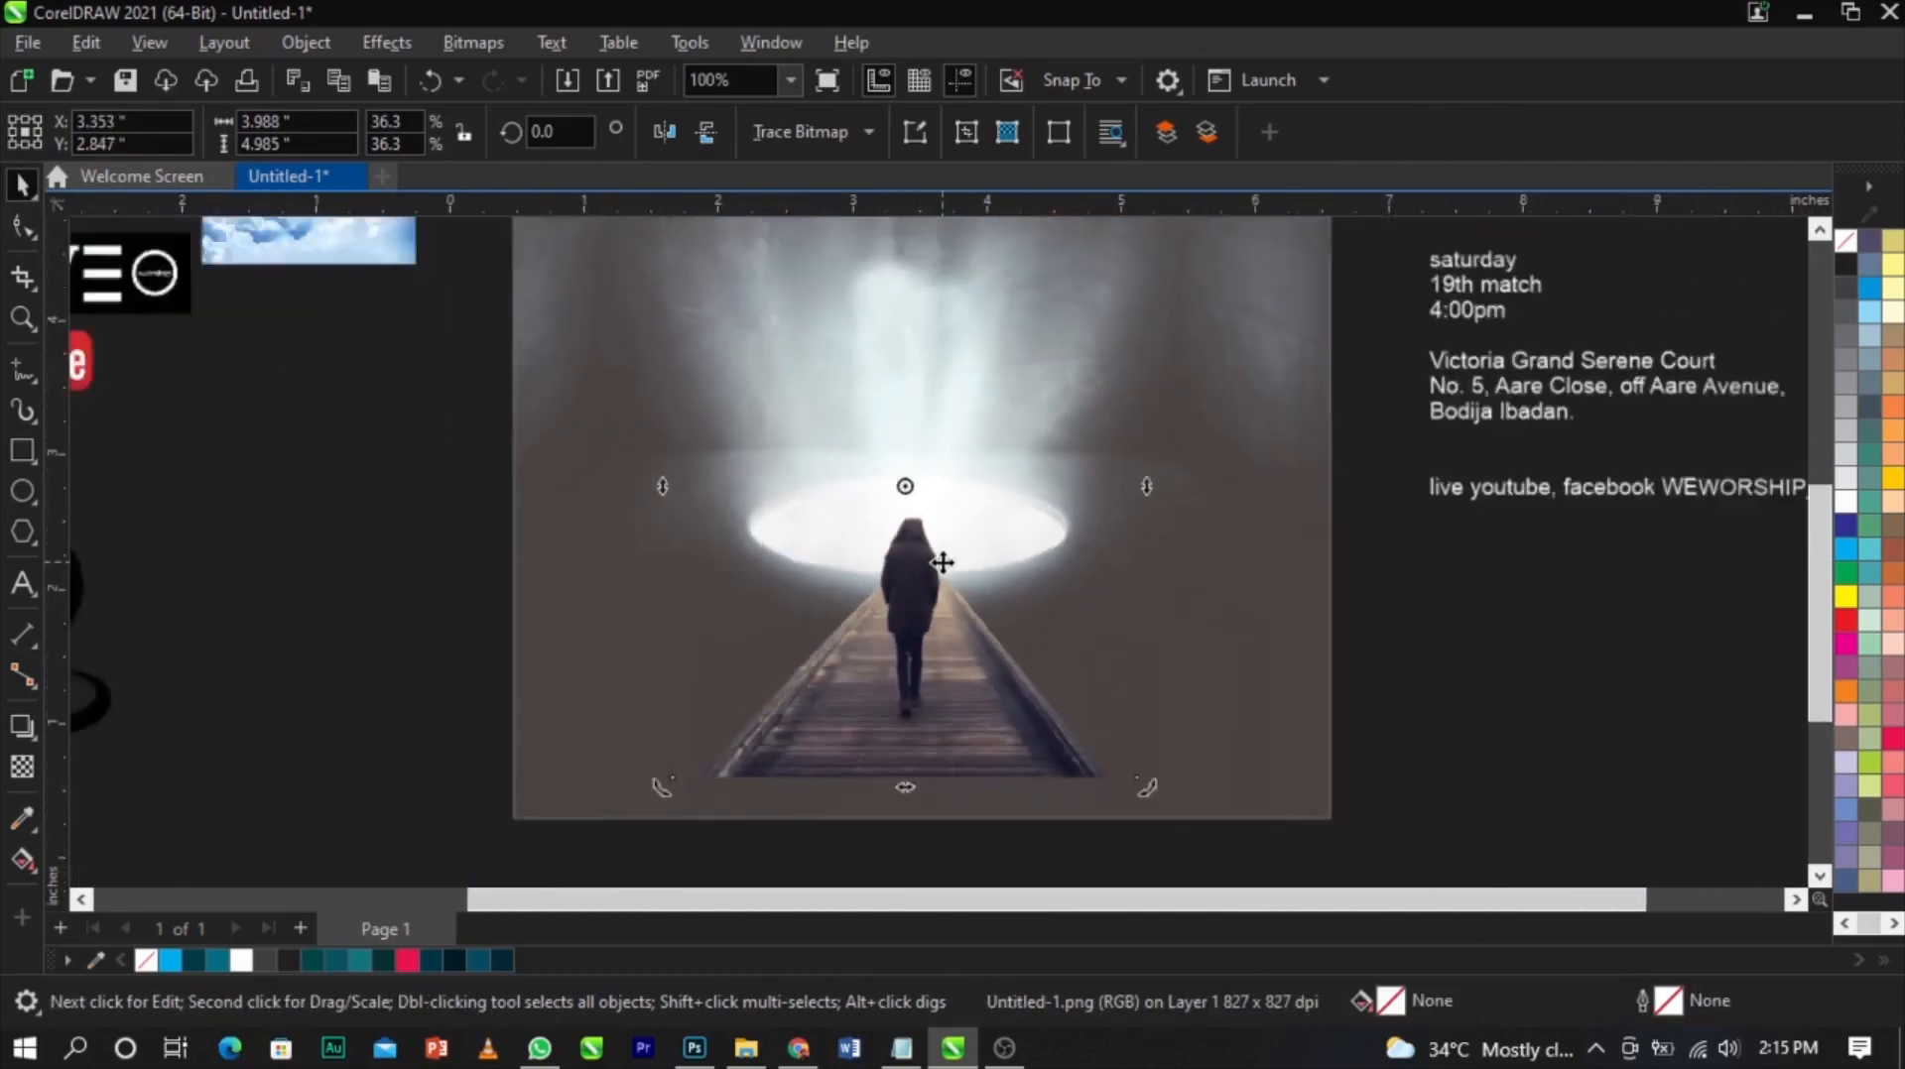
Scale the cropped bitmap up to about 4.1 by 5.2 inches
{"action": "scroll", "coordinate": [943, 617], "scroll_direction": "up", "scroll_amount": 2}
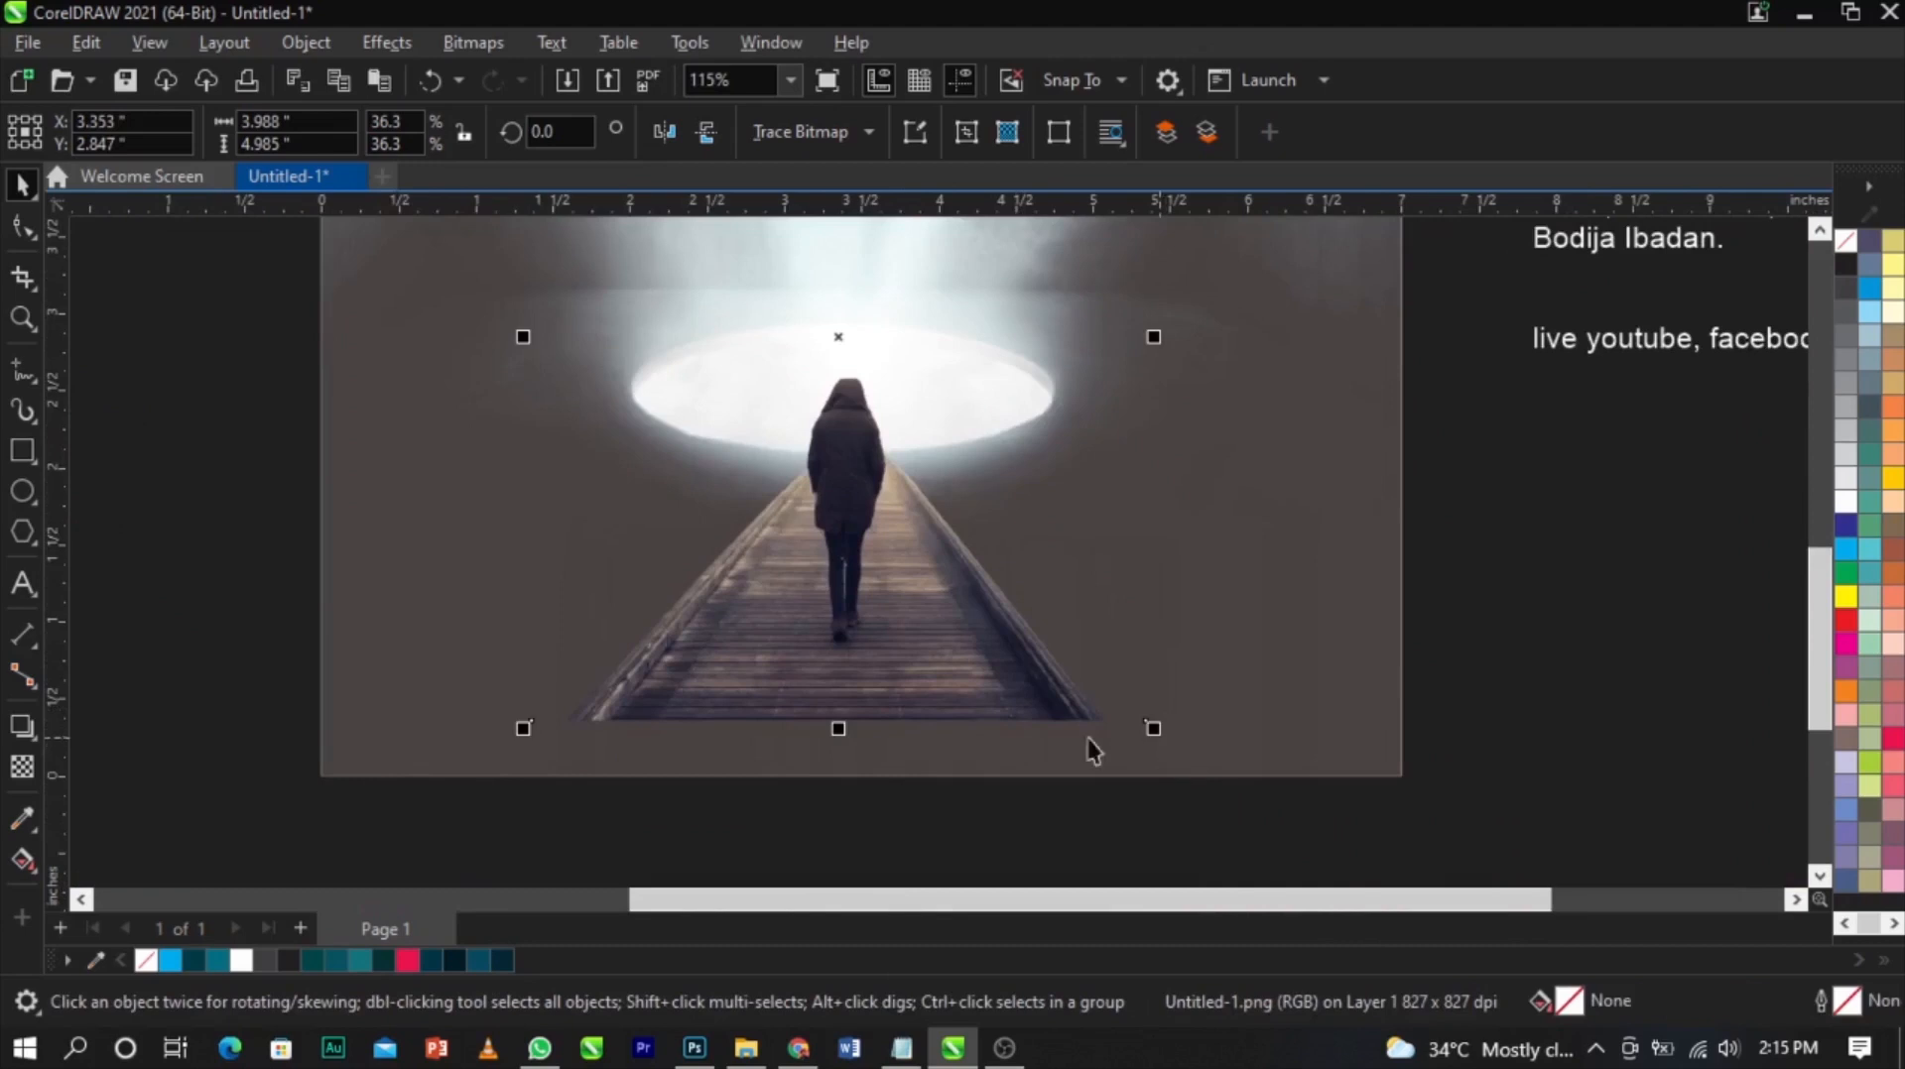
{"action": "scroll", "coordinate": [918, 595], "scroll_direction": "down", "scroll_amount": 3}
{"action": "scroll", "coordinate": [1342, 357], "scroll_direction": "up", "scroll_amount": 2}
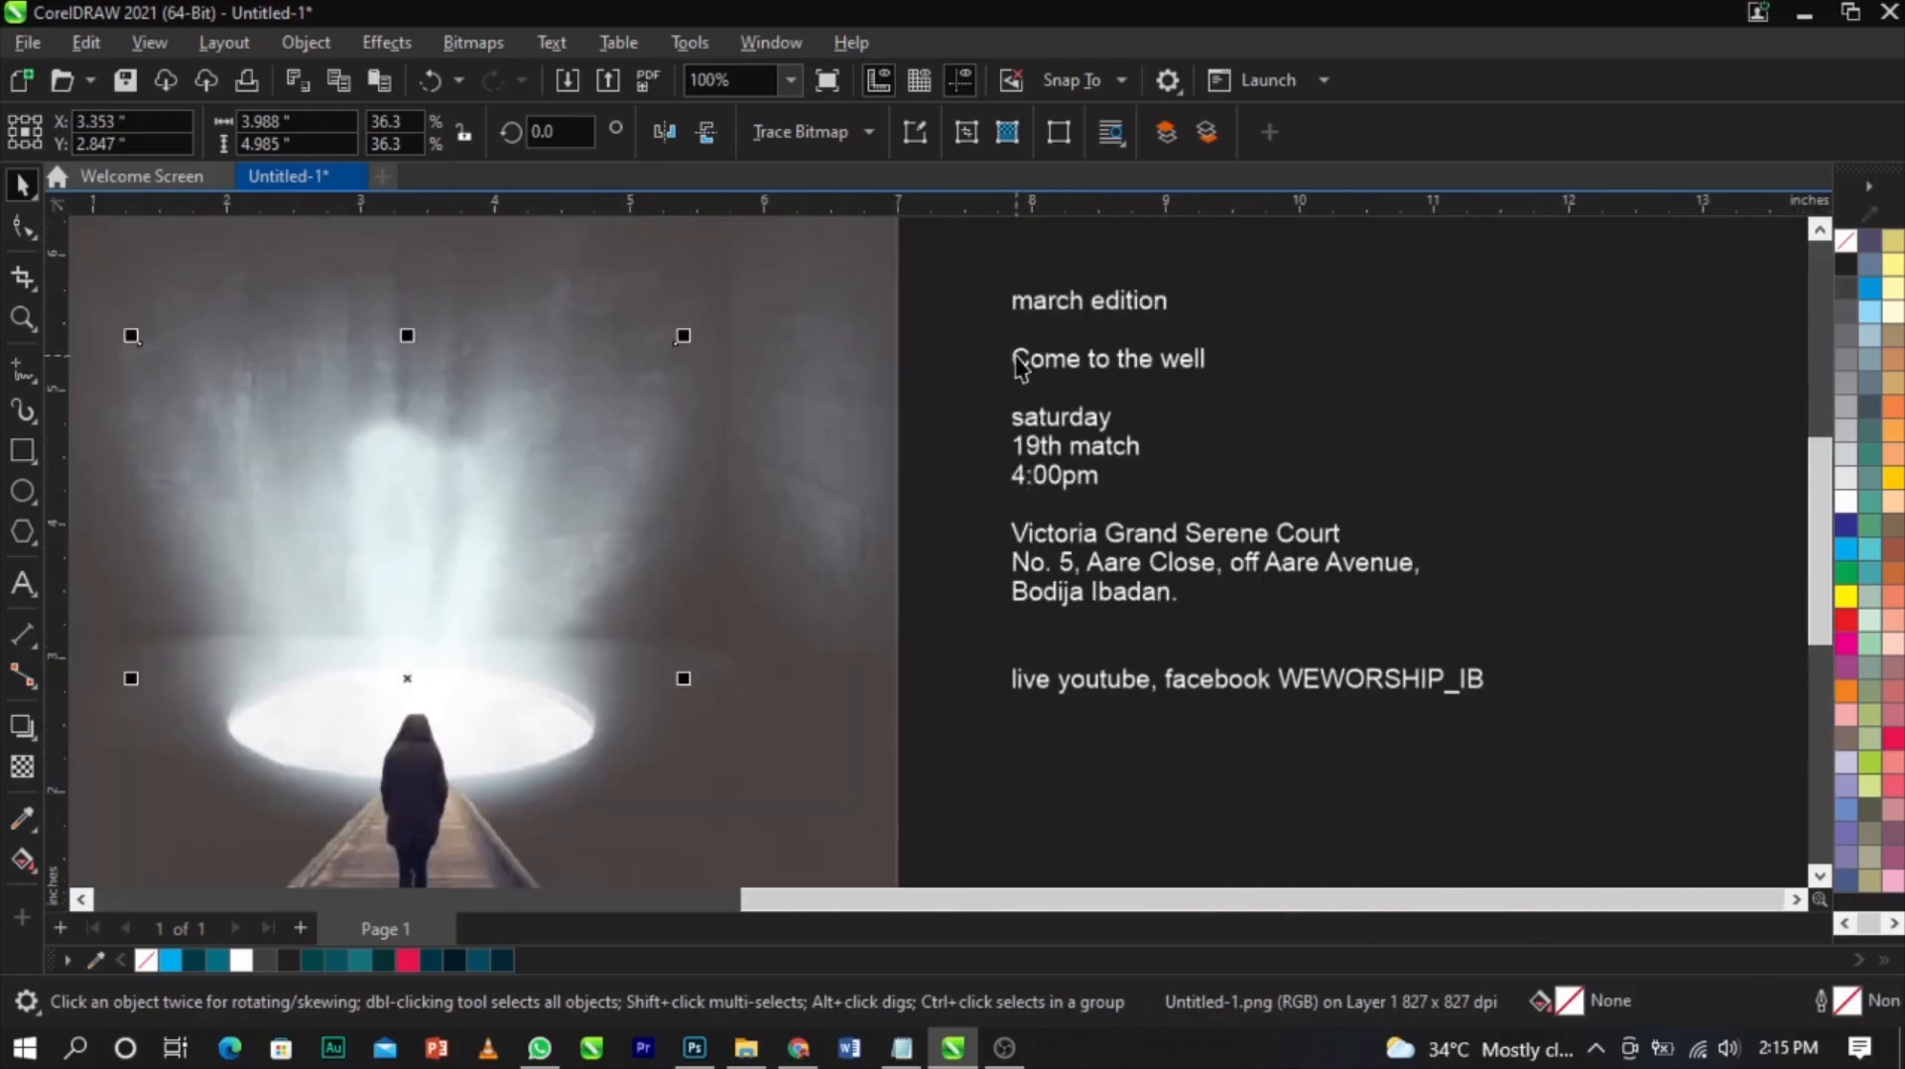
{"action": "scroll", "coordinate": [1199, 406], "scroll_direction": "down", "scroll_amount": 2}
{"action": "scroll", "coordinate": [685, 791], "scroll_direction": "up", "scroll_amount": 2}
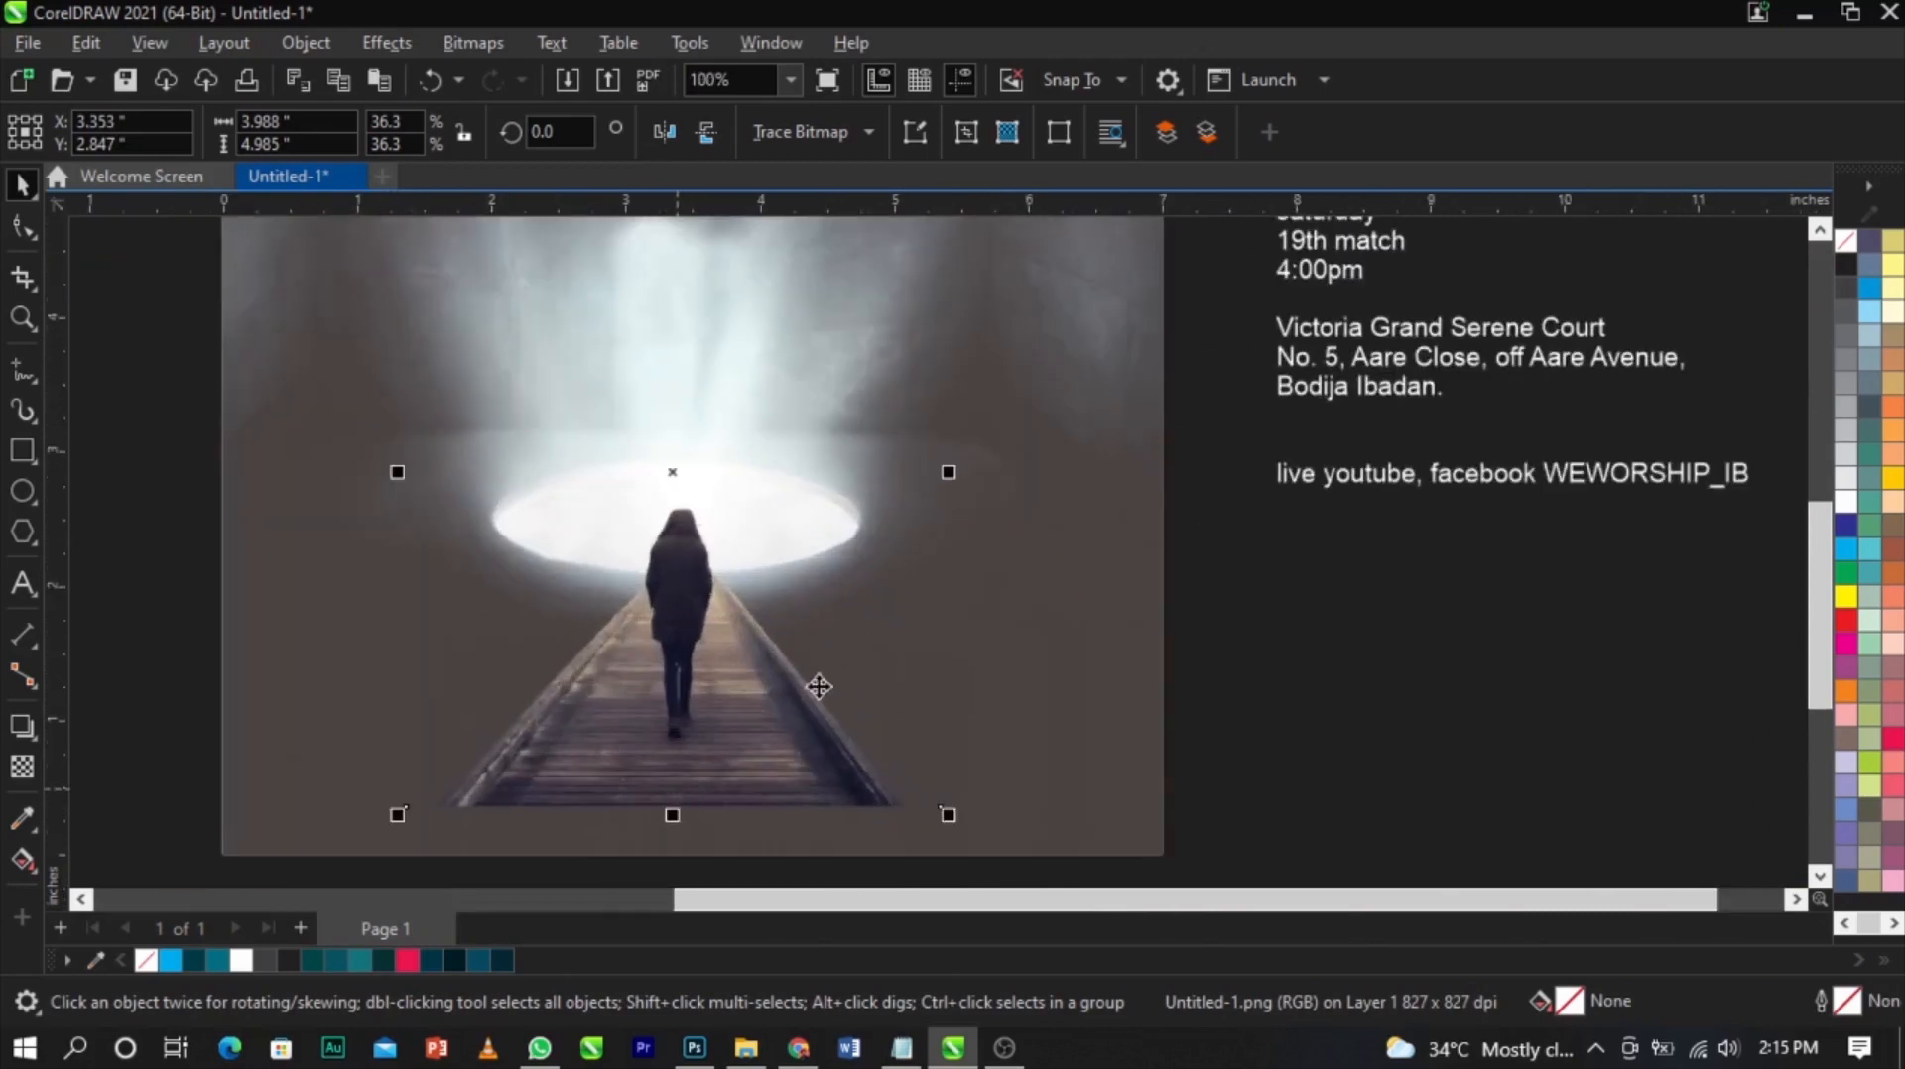
{"action": "scroll", "coordinate": [923, 794], "scroll_direction": "down", "scroll_amount": 2}
{"action": "scroll", "coordinate": [918, 823], "scroll_direction": "up", "scroll_amount": 1}
{"action": "scroll", "coordinate": [1002, 749], "scroll_direction": "up", "scroll_amount": 1}
{"action": "mouse_move", "coordinate": [1004, 749]}
{"action": "left_mouse_down"}
{"action": "mouse_move", "coordinate": [1062, 793]}
{"action": "mouse_move", "coordinate": [1017, 760]}
{"action": "left_mouse_up"}
{"action": "left_click_drag", "start_coordinate": [759, 721], "coordinate": [758, 709]}
{"action": "scroll", "coordinate": [759, 708], "scroll_direction": "down", "scroll_amount": 2}
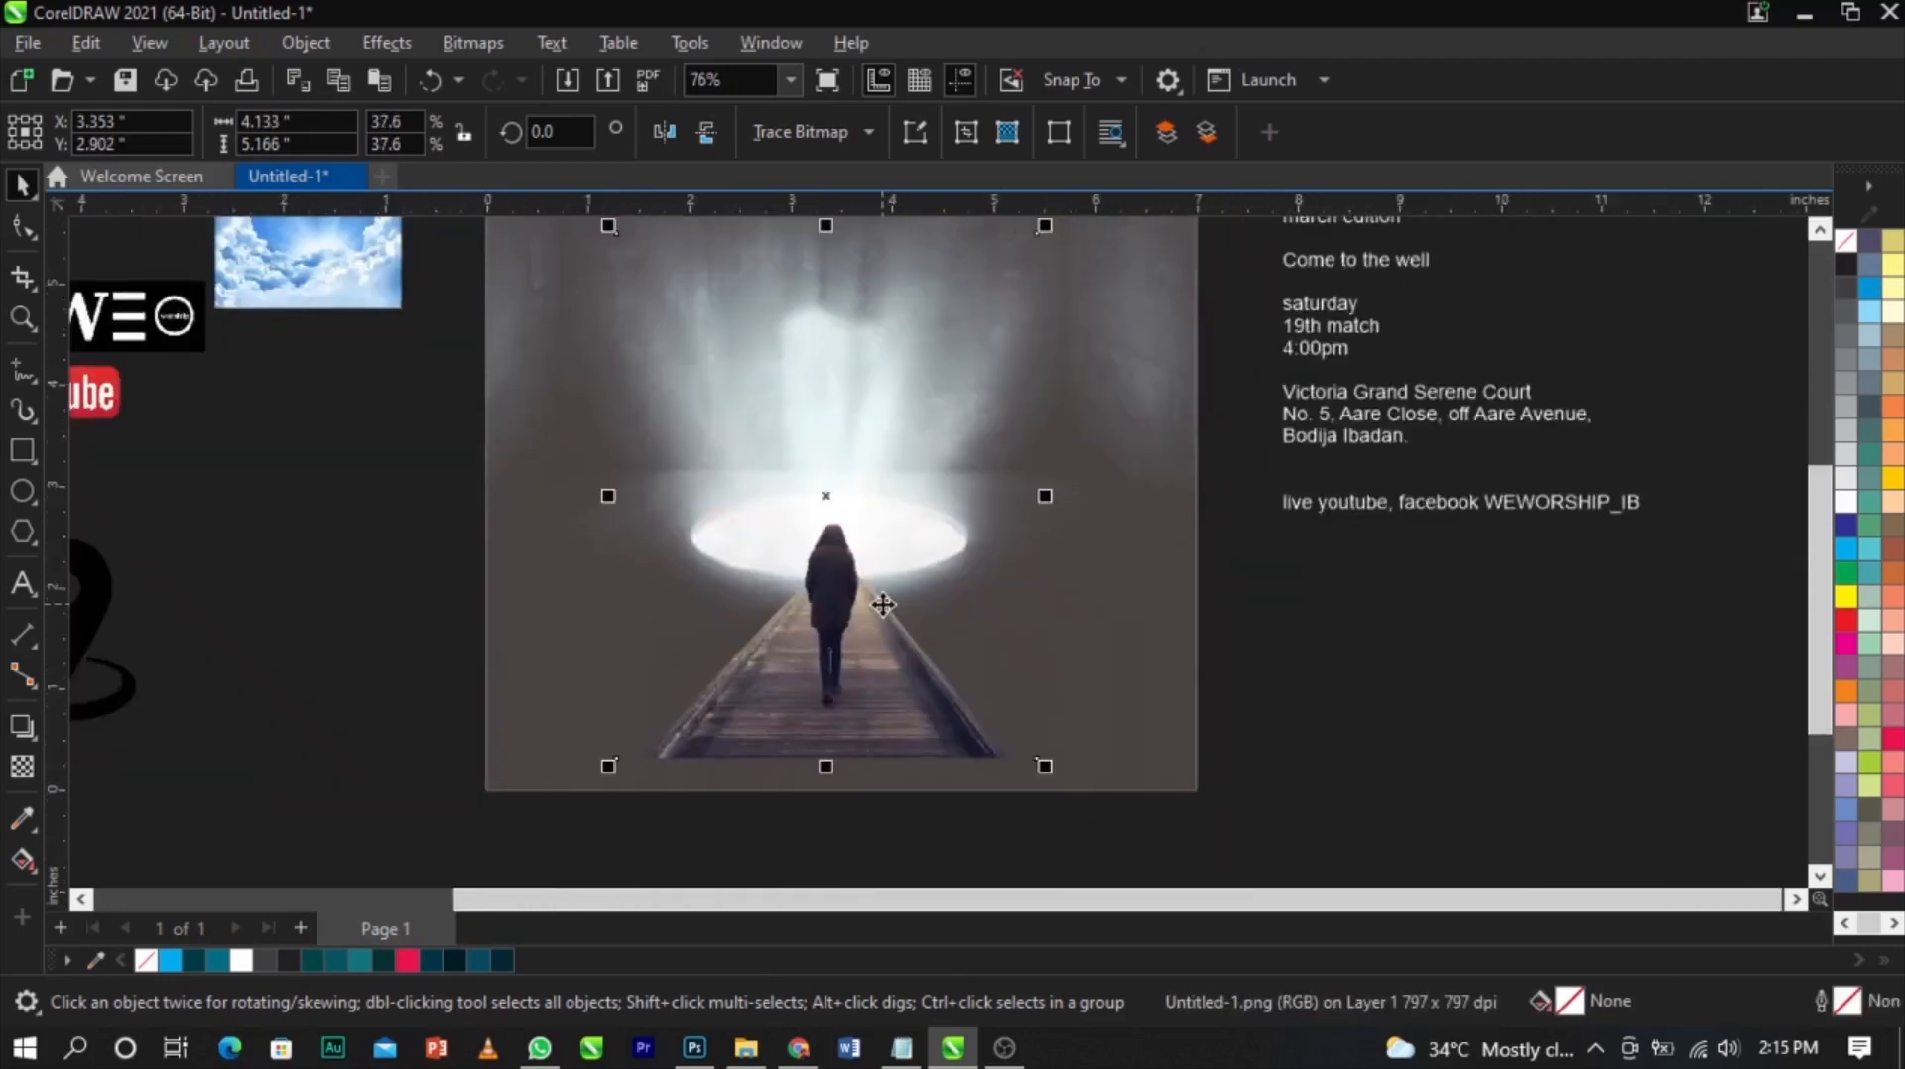
{"action": "scroll", "coordinate": [883, 604], "scroll_direction": "down", "scroll_amount": 3}
PowerClip the cropped bitmap inside the 7-inch square frame
{"action": "right_click", "coordinate": [883, 603]}
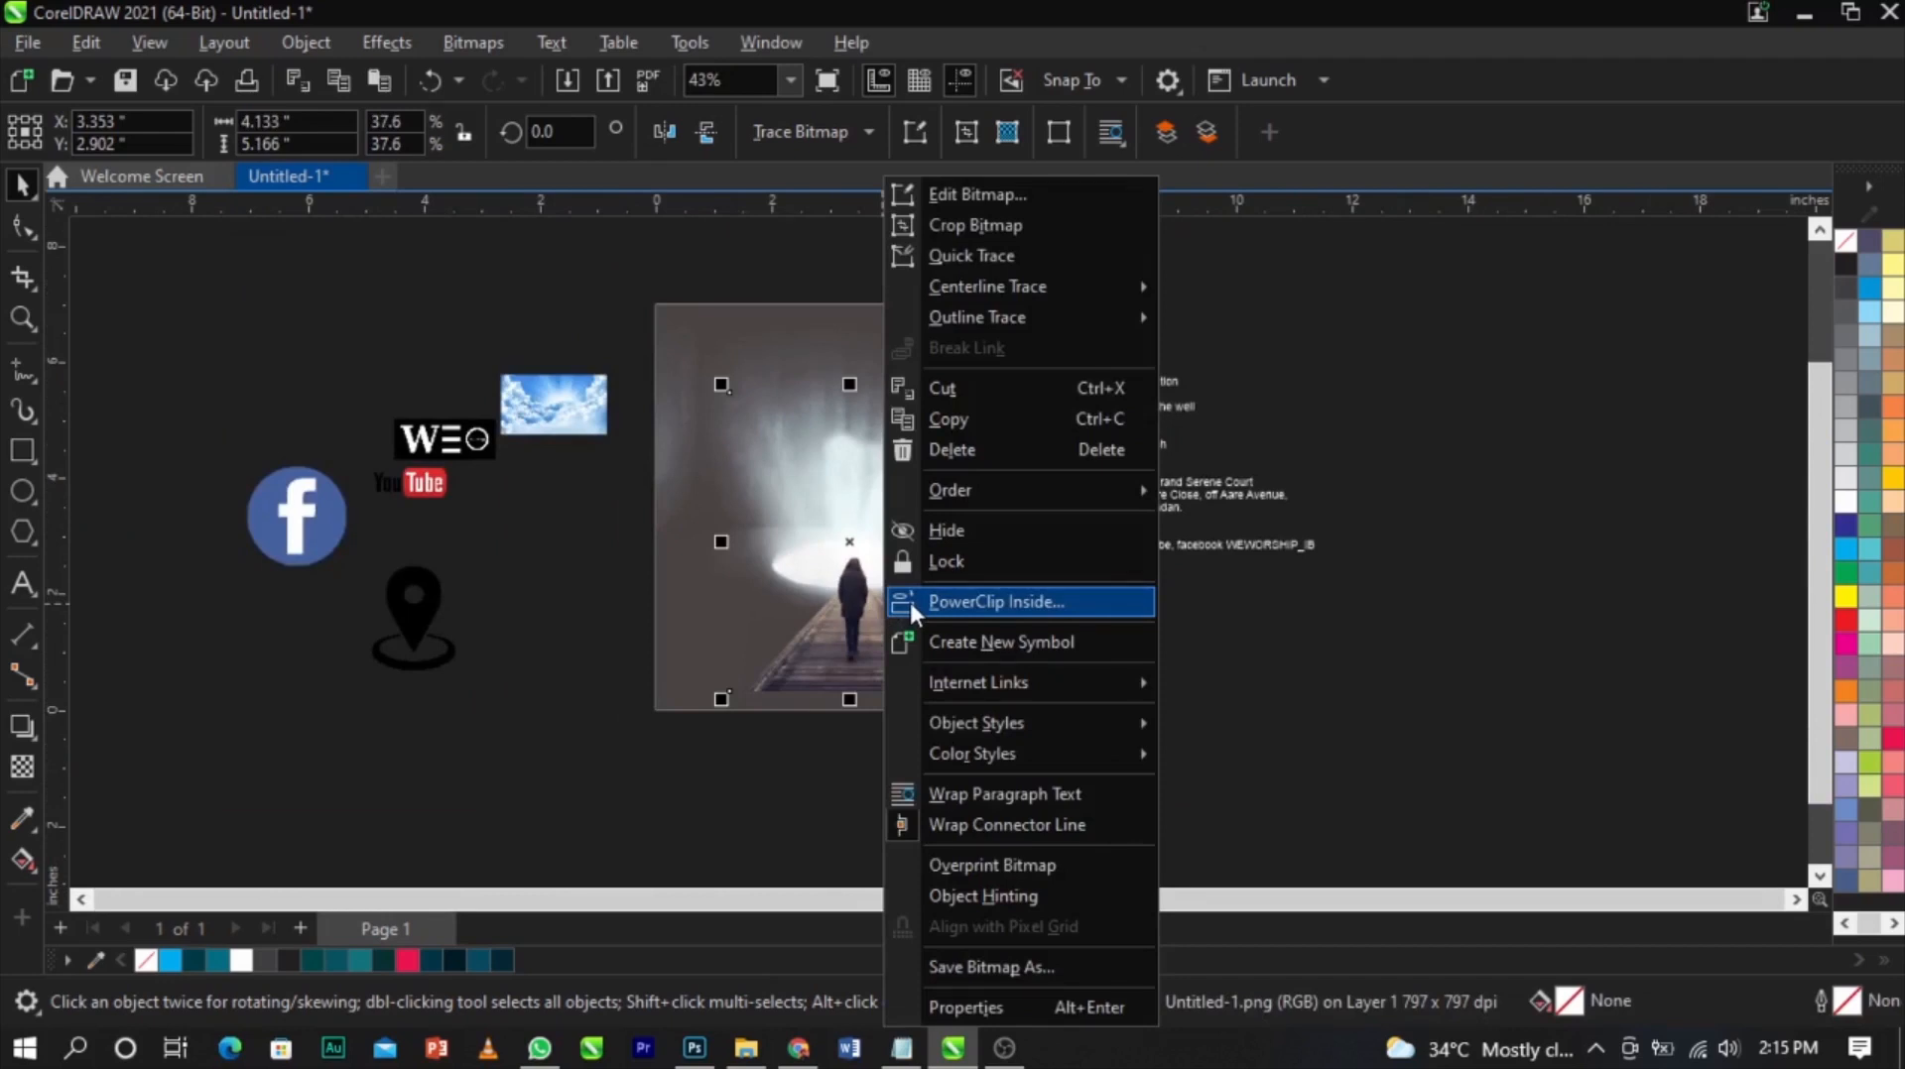
{"action": "left_click", "coordinate": [909, 601]}
{"action": "left_click", "coordinate": [1044, 364]}
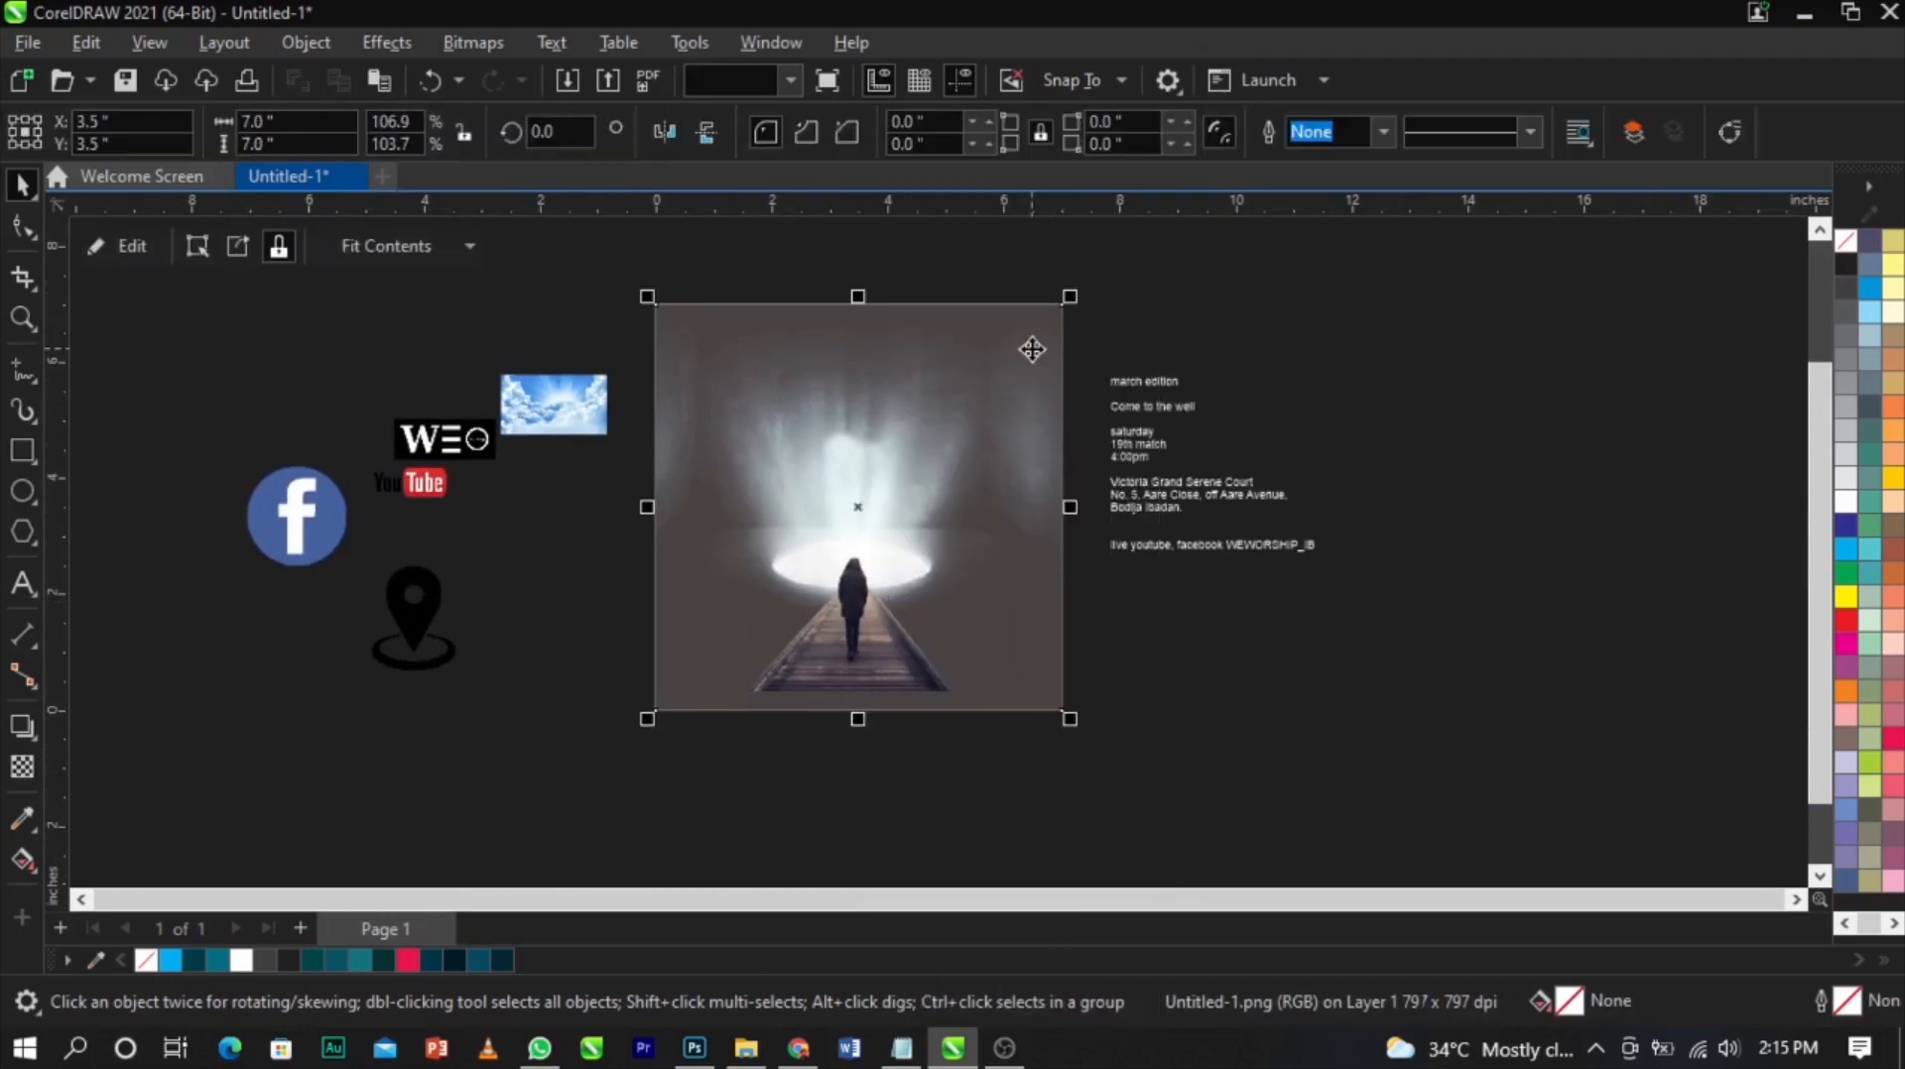
{"action": "left_click_drag", "start_coordinate": [919, 588], "coordinate": [1109, 615]}
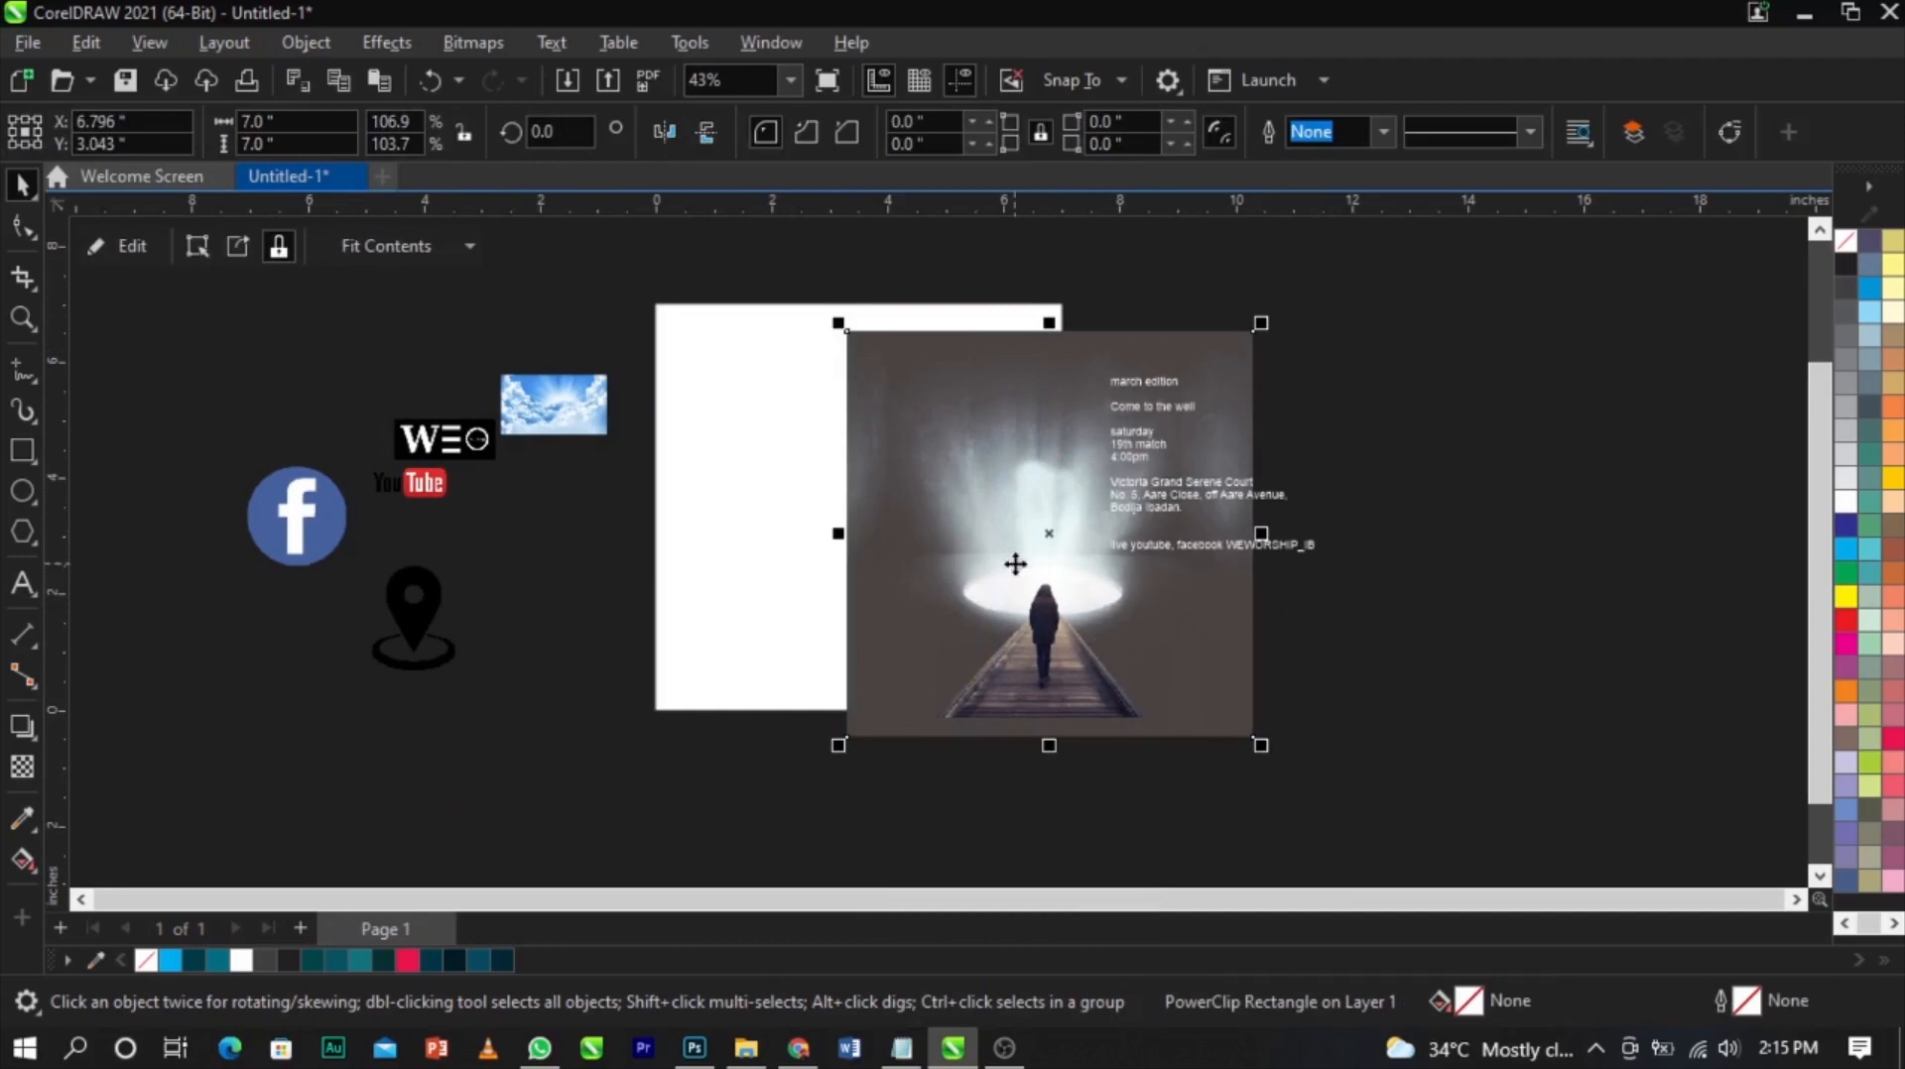
{"action": "key", "text": "ctrl+z"}
Edit the PowerClip contents and enlarge the image to about 4.4 by 5.5 inches
{"action": "key", "text": "z"}
{"action": "left_click_drag", "start_coordinate": [636, 284], "coordinate": [1130, 751]}
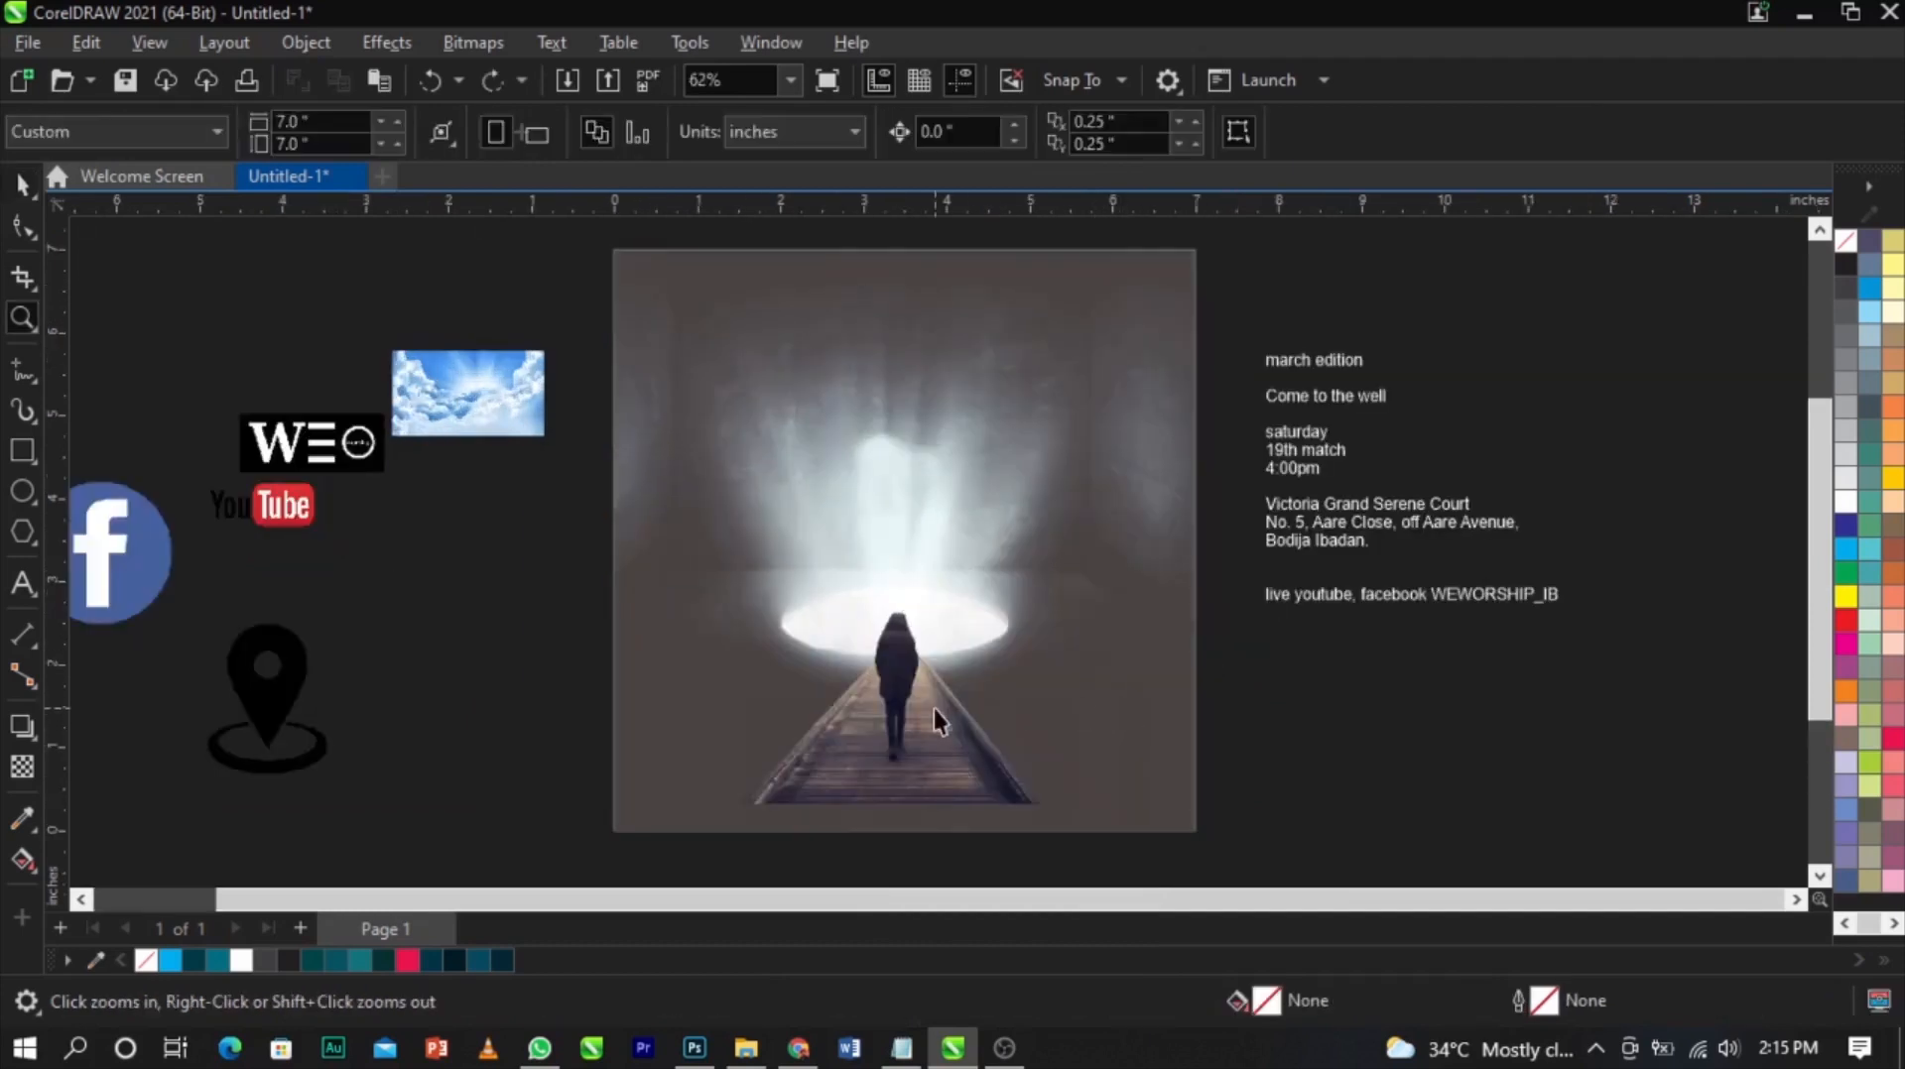
{"action": "double_click", "coordinate": [940, 738]}
{"action": "scroll", "coordinate": [976, 703], "scroll_direction": "up", "scroll_amount": 1}
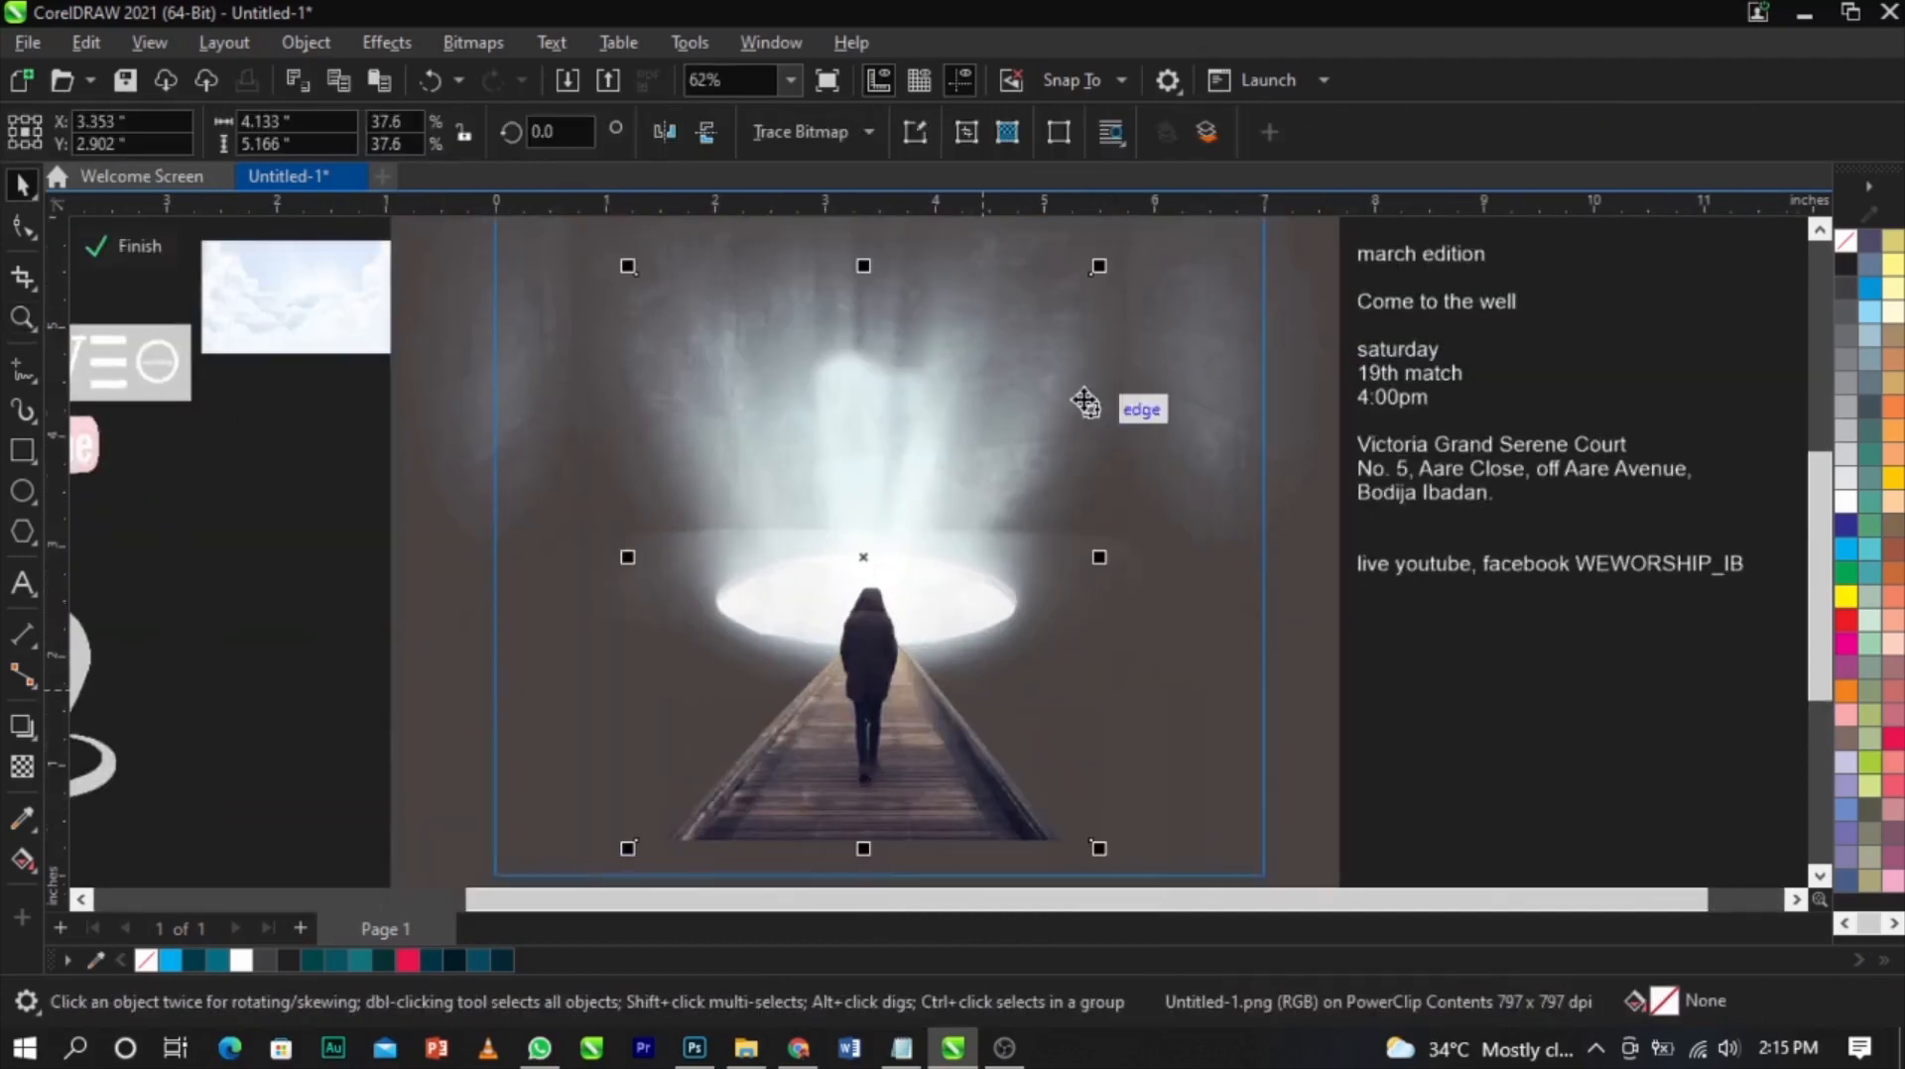
{"action": "left_click_drag", "start_coordinate": [1099, 270], "coordinate": [1115, 243]}
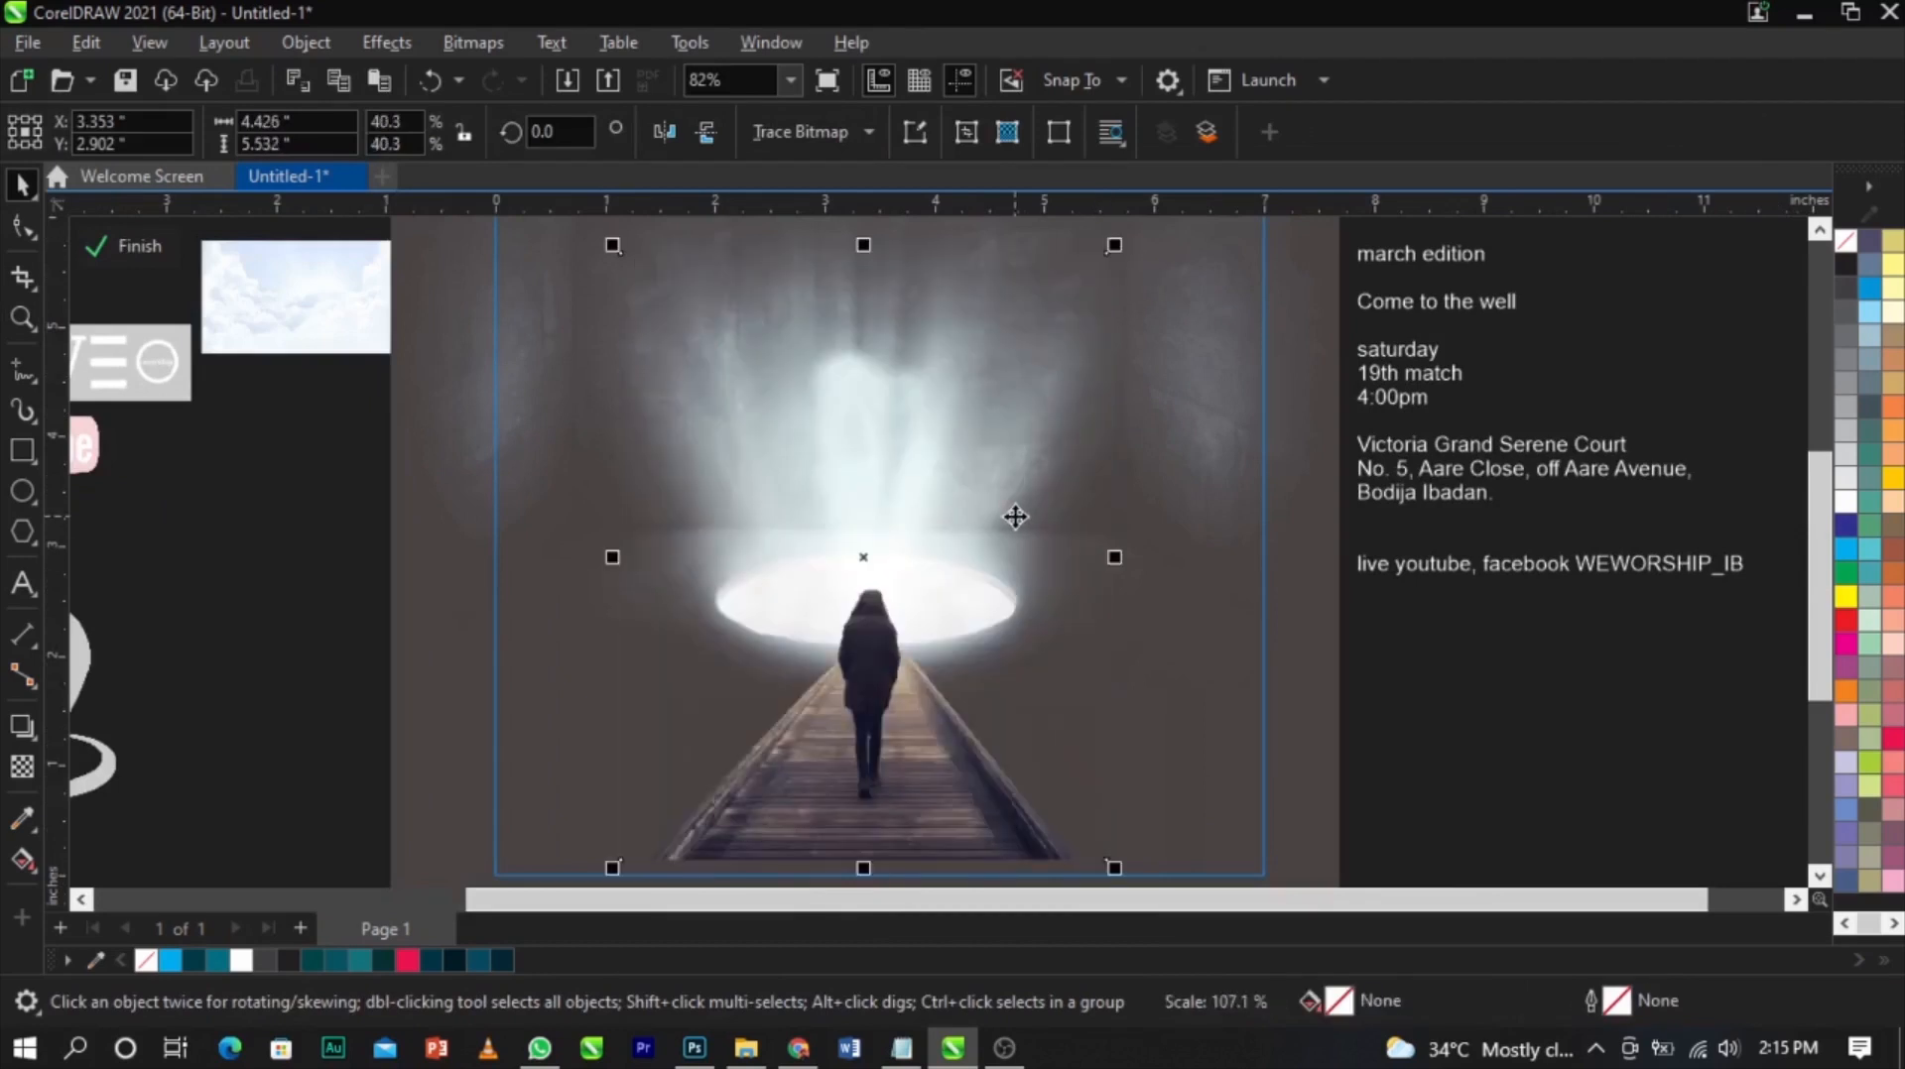
{"action": "scroll", "coordinate": [1012, 523], "scroll_direction": "down", "scroll_amount": 2}
{"action": "scroll", "coordinate": [963, 600], "scroll_direction": "up", "scroll_amount": 2}
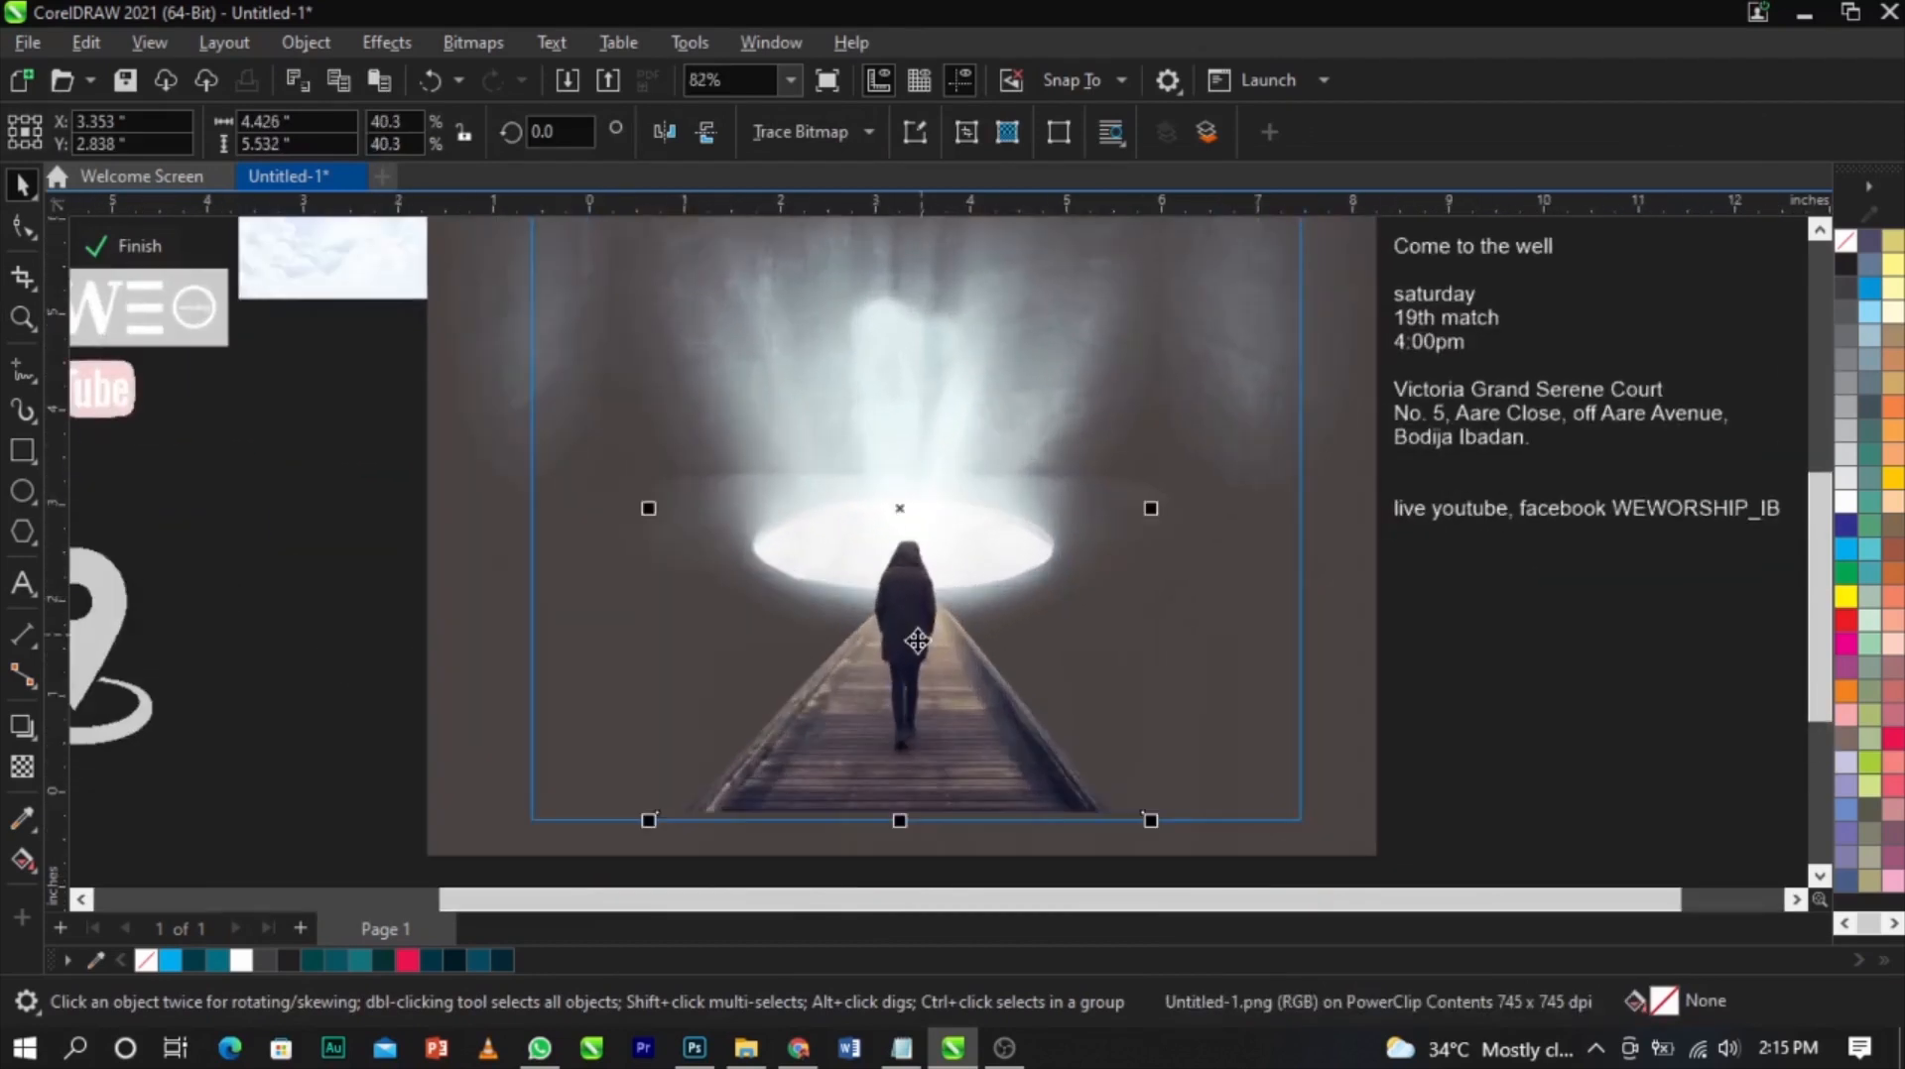
{"action": "mouse_move", "coordinate": [917, 636]}
{"action": "left_mouse_down"}
{"action": "mouse_move", "coordinate": [927, 604]}
{"action": "mouse_move", "coordinate": [935, 620]}
{"action": "left_mouse_up"}
Try enlarging the image further from its corner, undo it, and leave the contents edit
{"action": "scroll", "coordinate": [916, 632], "scroll_direction": "up", "scroll_amount": 3}
{"action": "scroll", "coordinate": [936, 615], "scroll_direction": "down", "scroll_amount": 3}
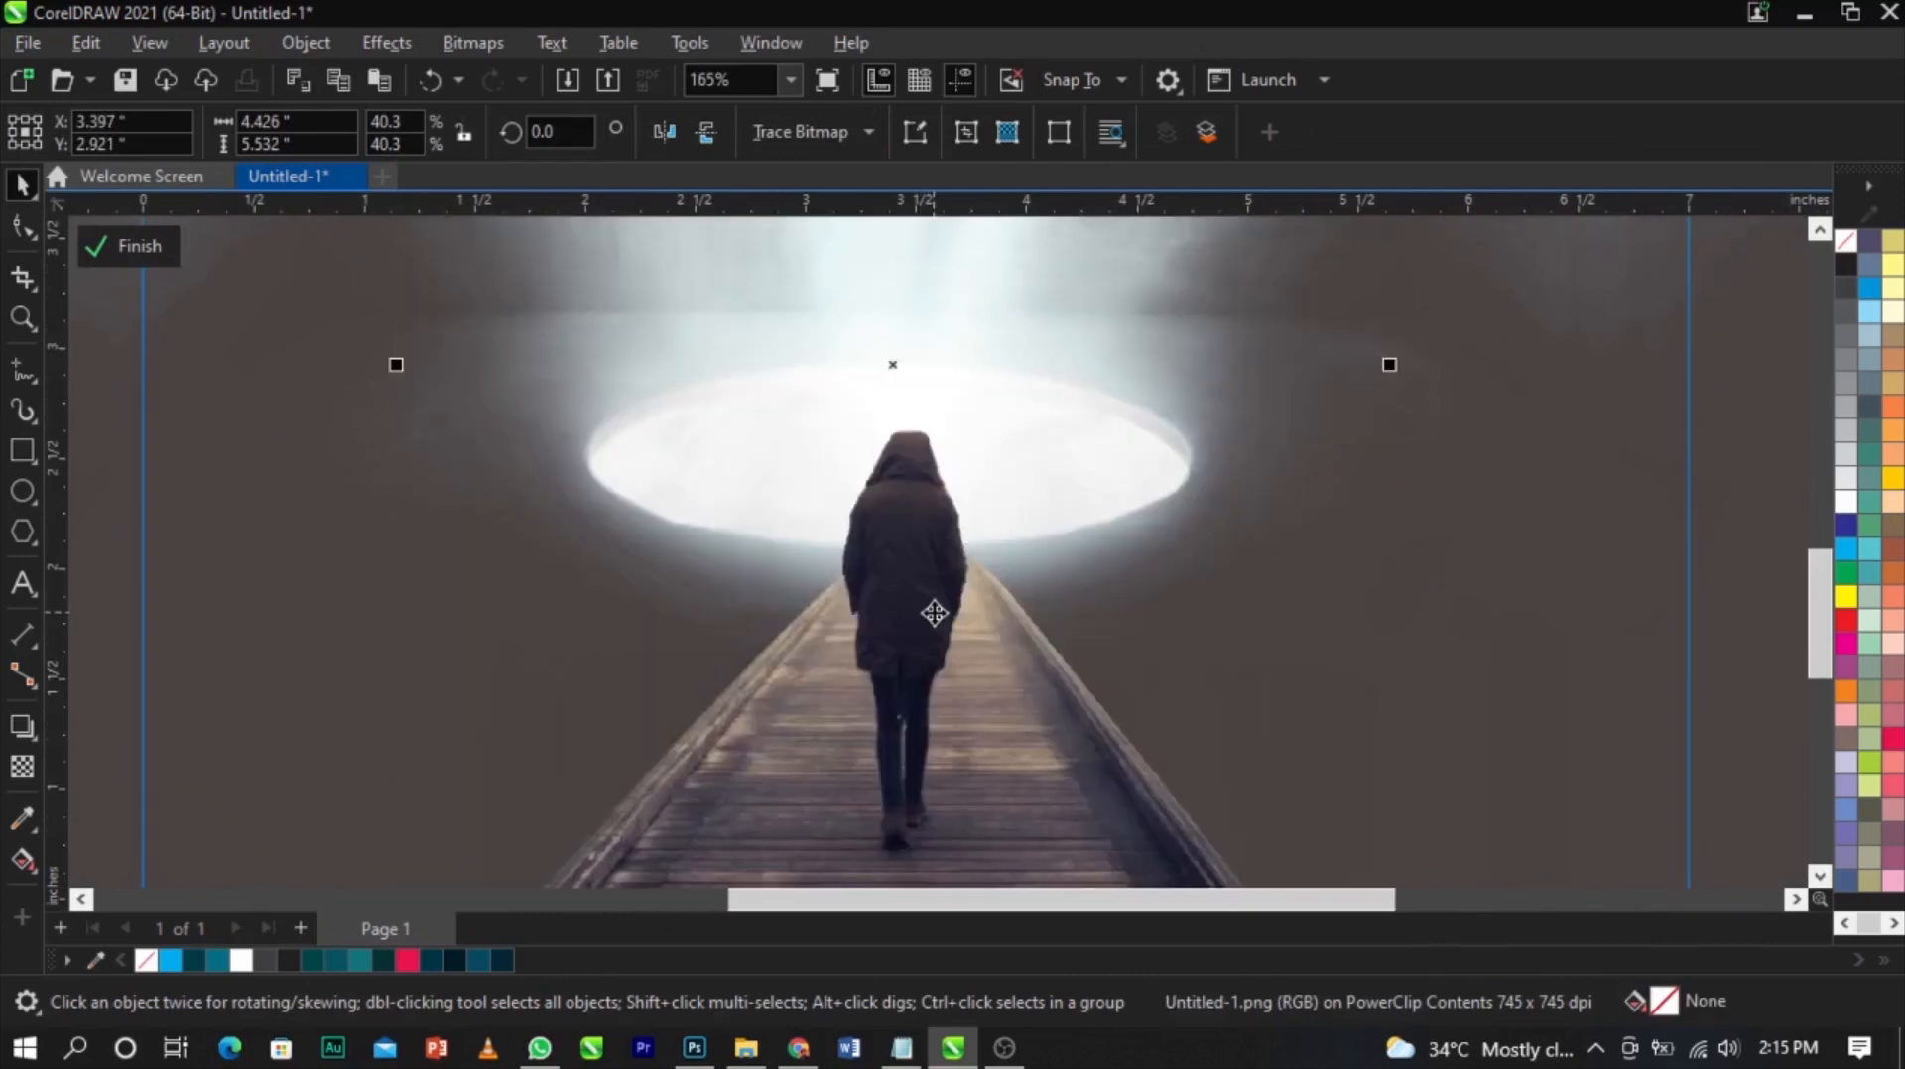
{"action": "left_click", "coordinate": [1617, 732]}
{"action": "left_click", "coordinate": [974, 794]}
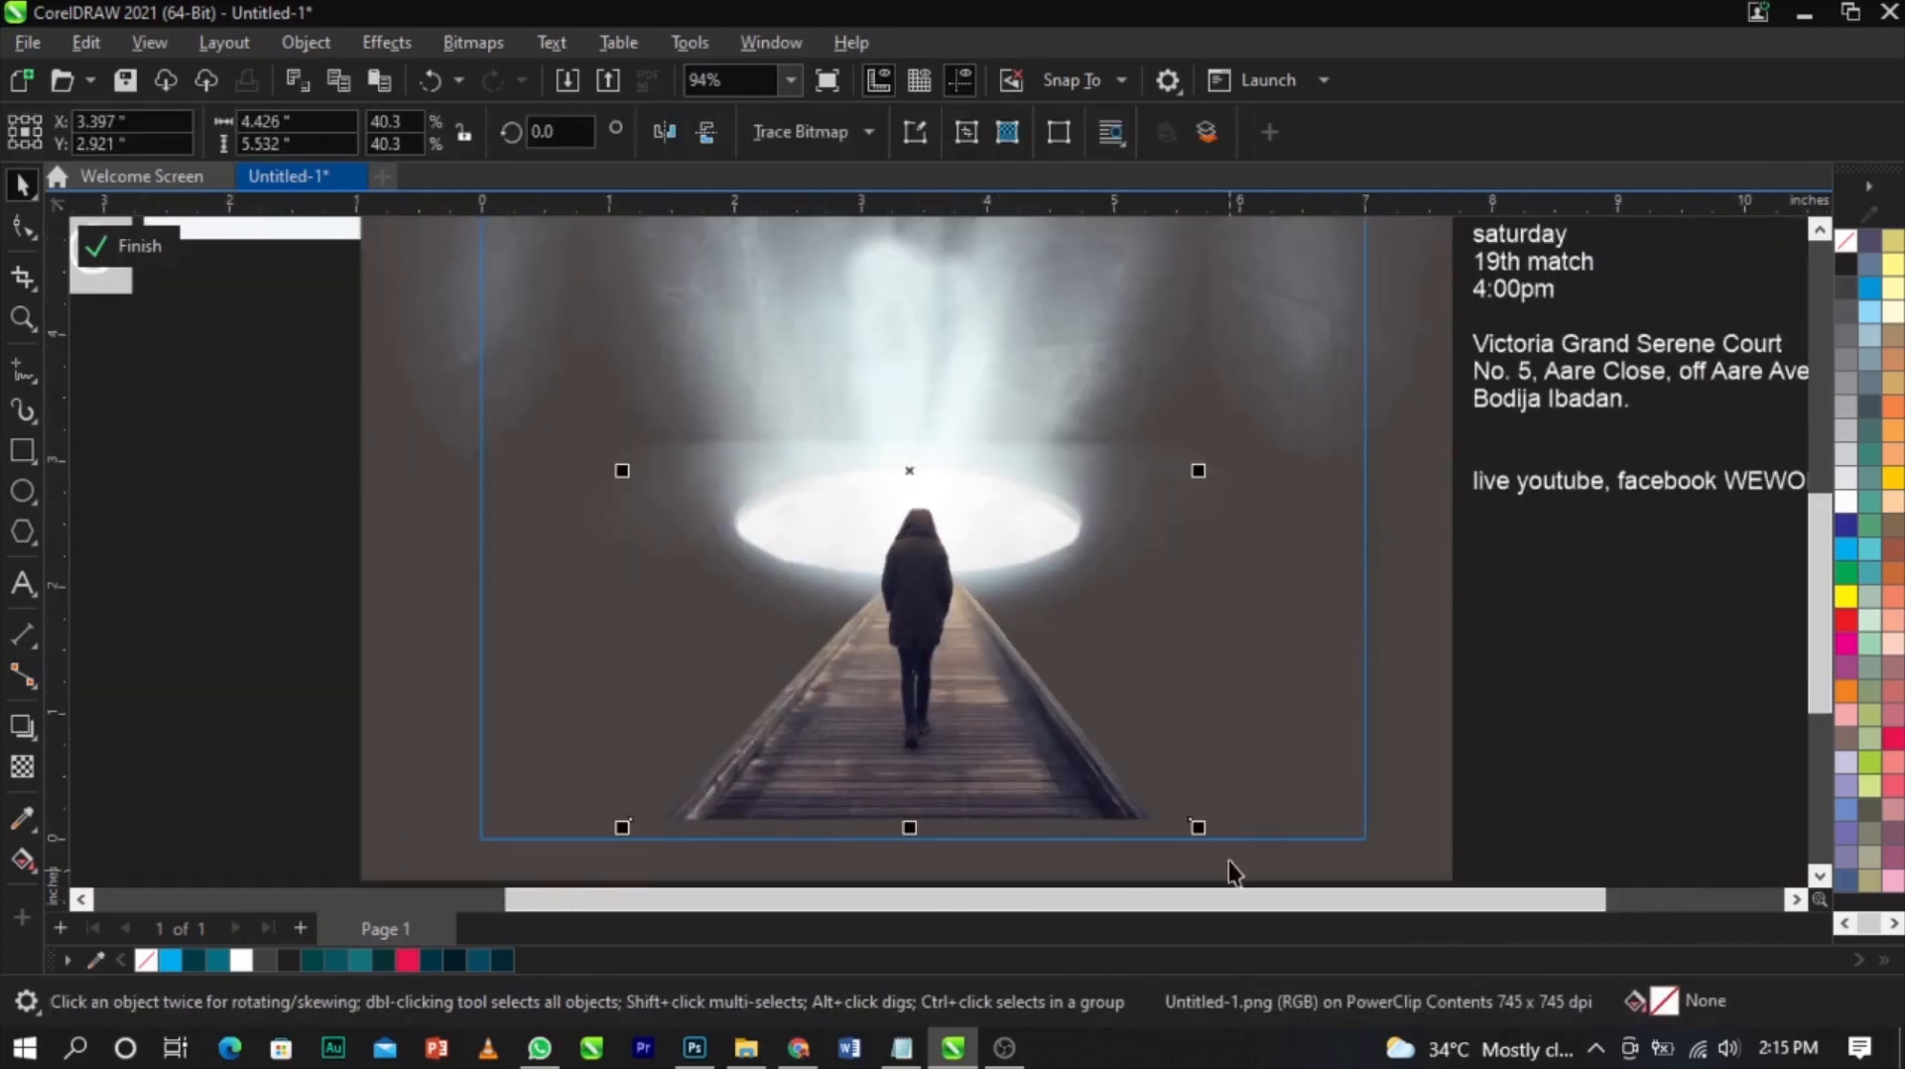
{"action": "left_click_drag", "start_coordinate": [1197, 829], "coordinate": [1219, 851]}
{"action": "key", "text": "ctrl+z"}
{"action": "left_click", "coordinate": [1531, 748], "text": "ctrl"}
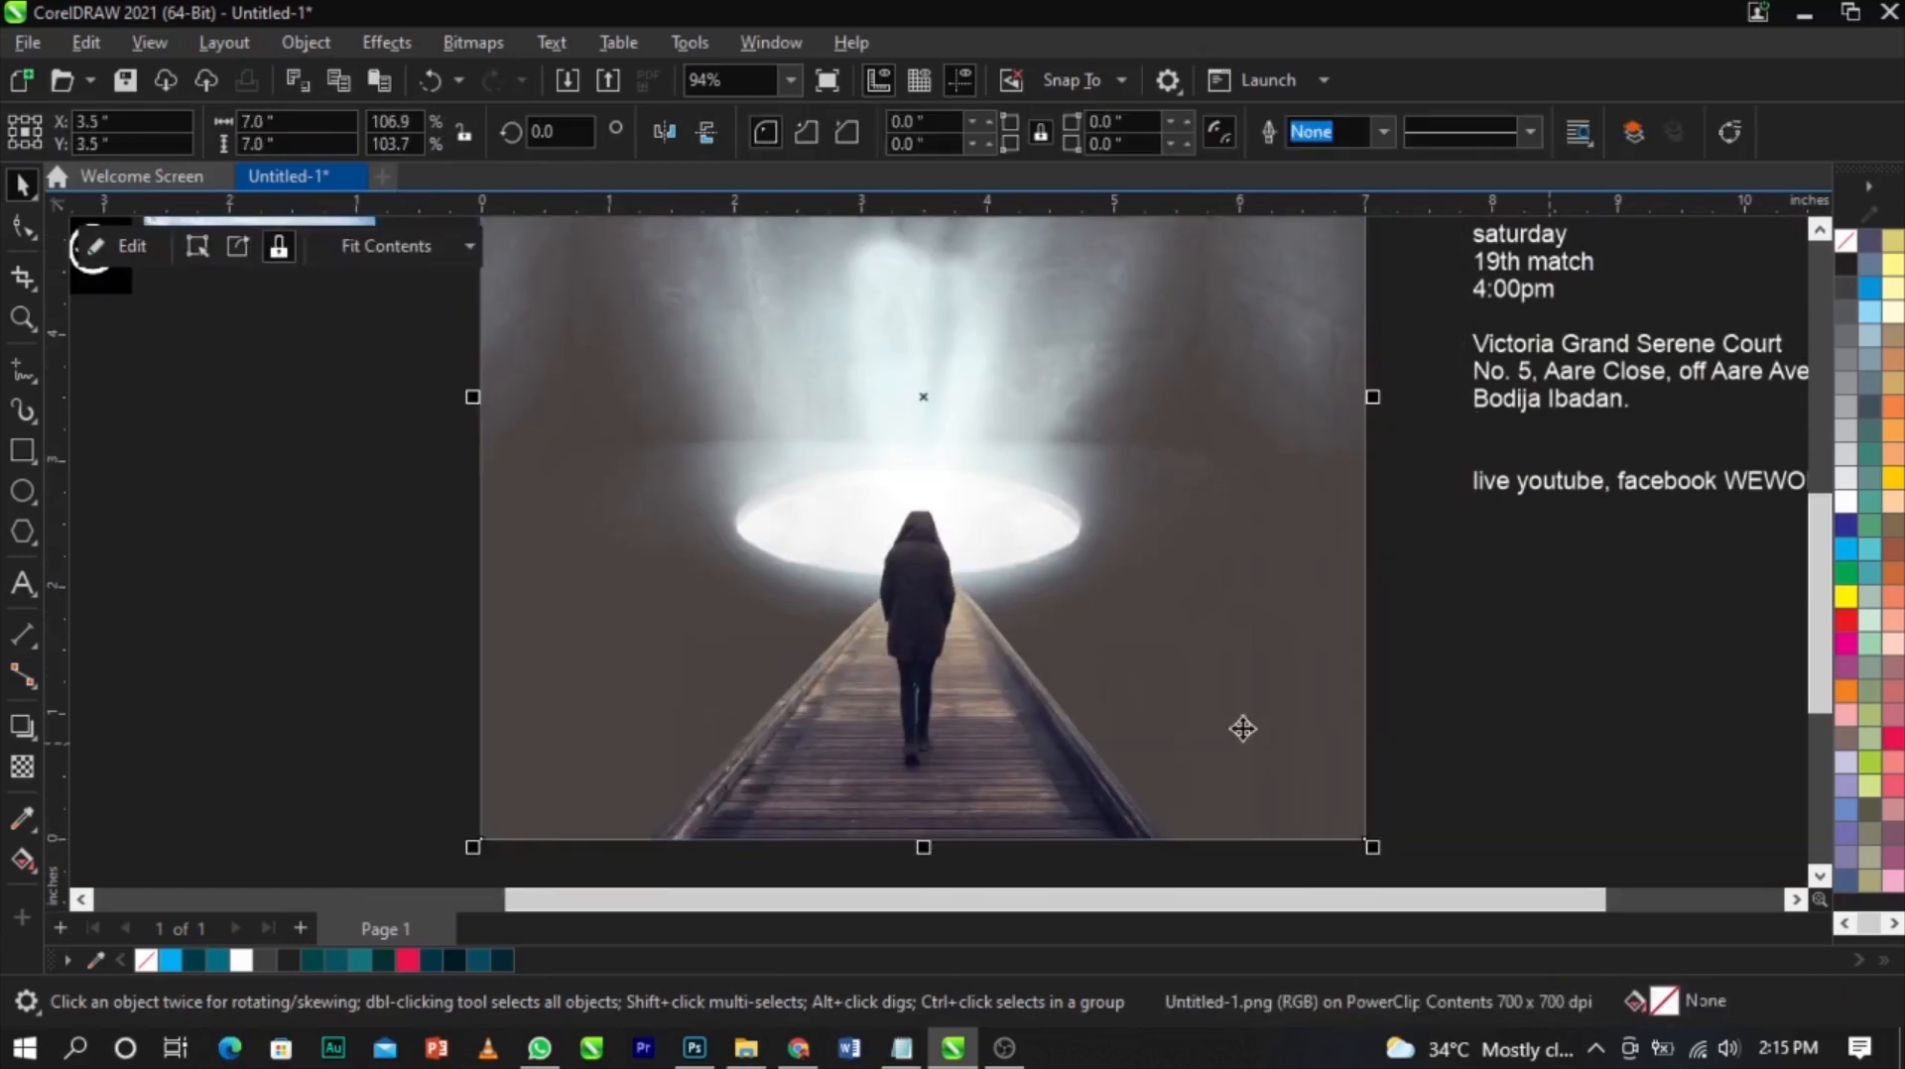
Reopen the PowerClip contents and draw a rectangle about 7.6 by 7.7 inches covering the whole frame
{"action": "key", "text": "F4"}
{"action": "key", "text": "z"}
{"action": "left_click_drag", "start_coordinate": [606, 824], "coordinate": [1200, 247]}
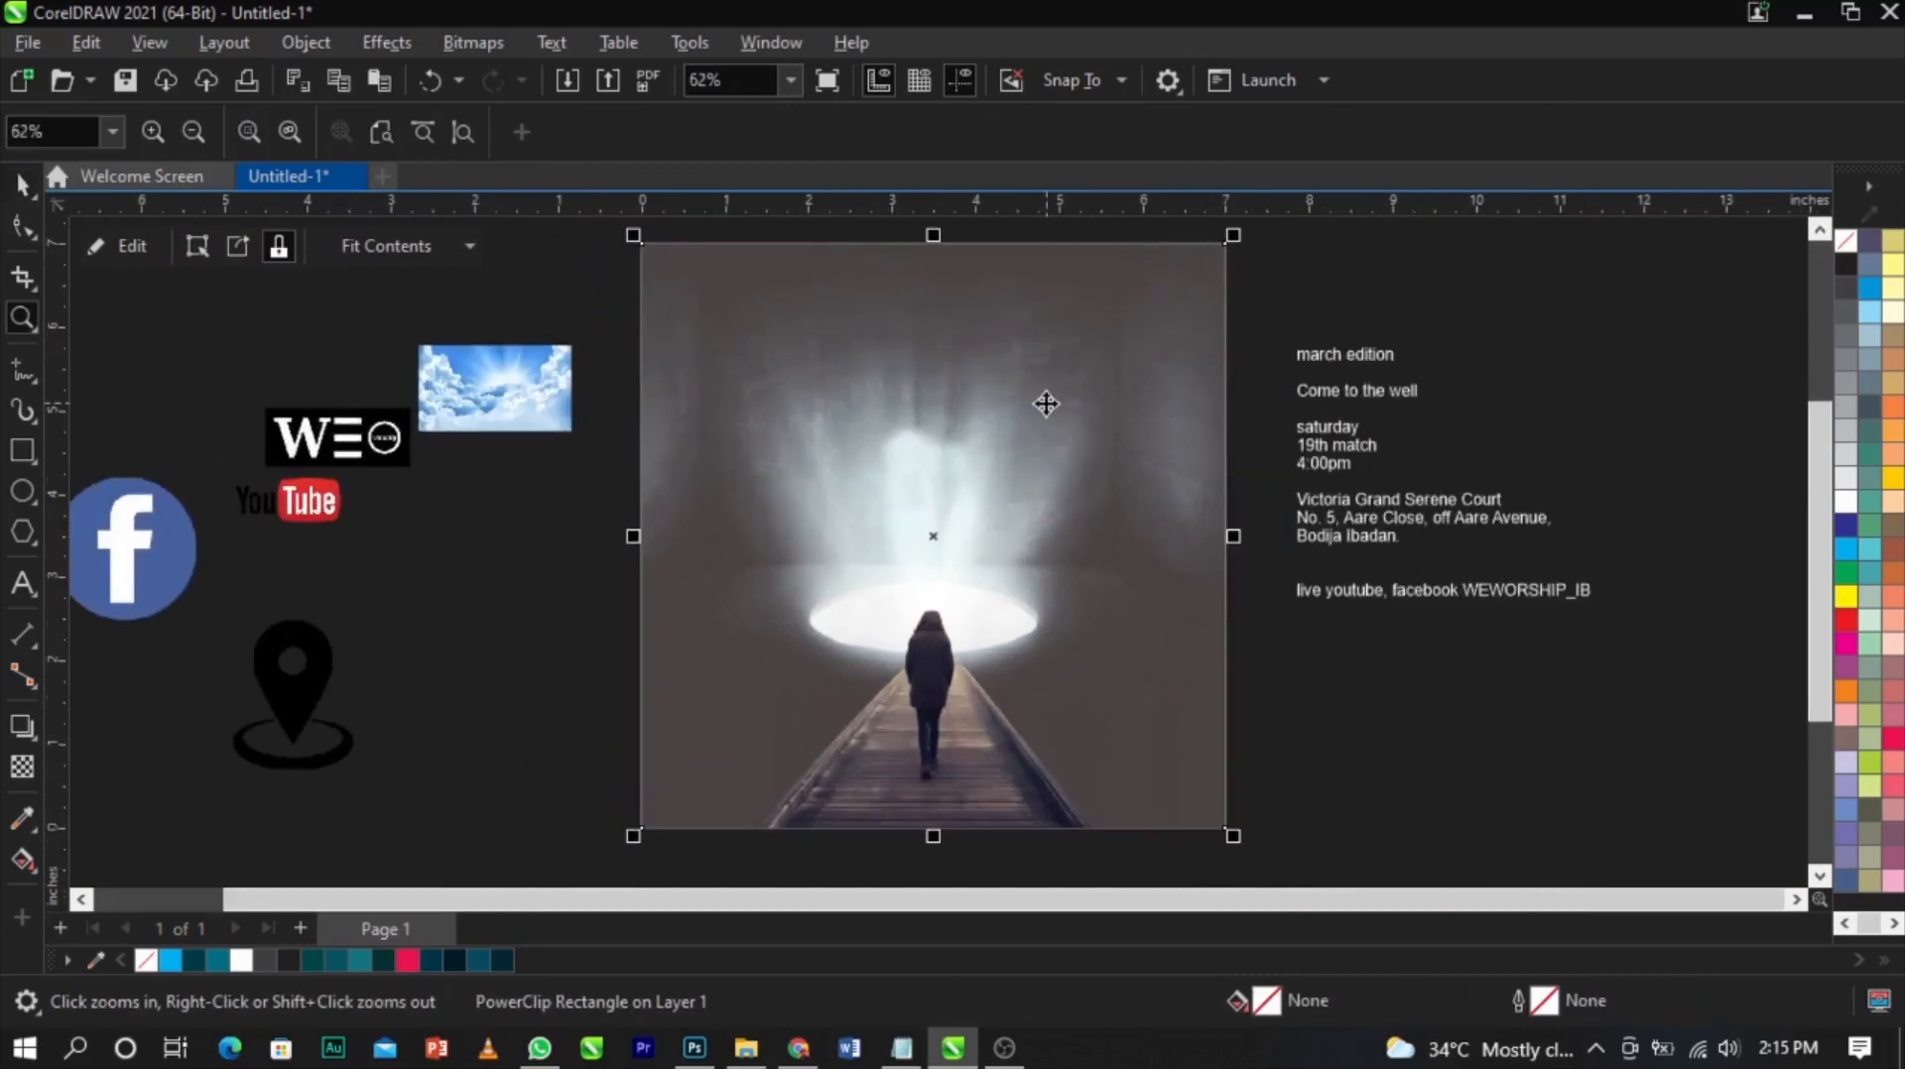
{"action": "key", "text": "space"}
{"action": "double_click", "coordinate": [1044, 402]}
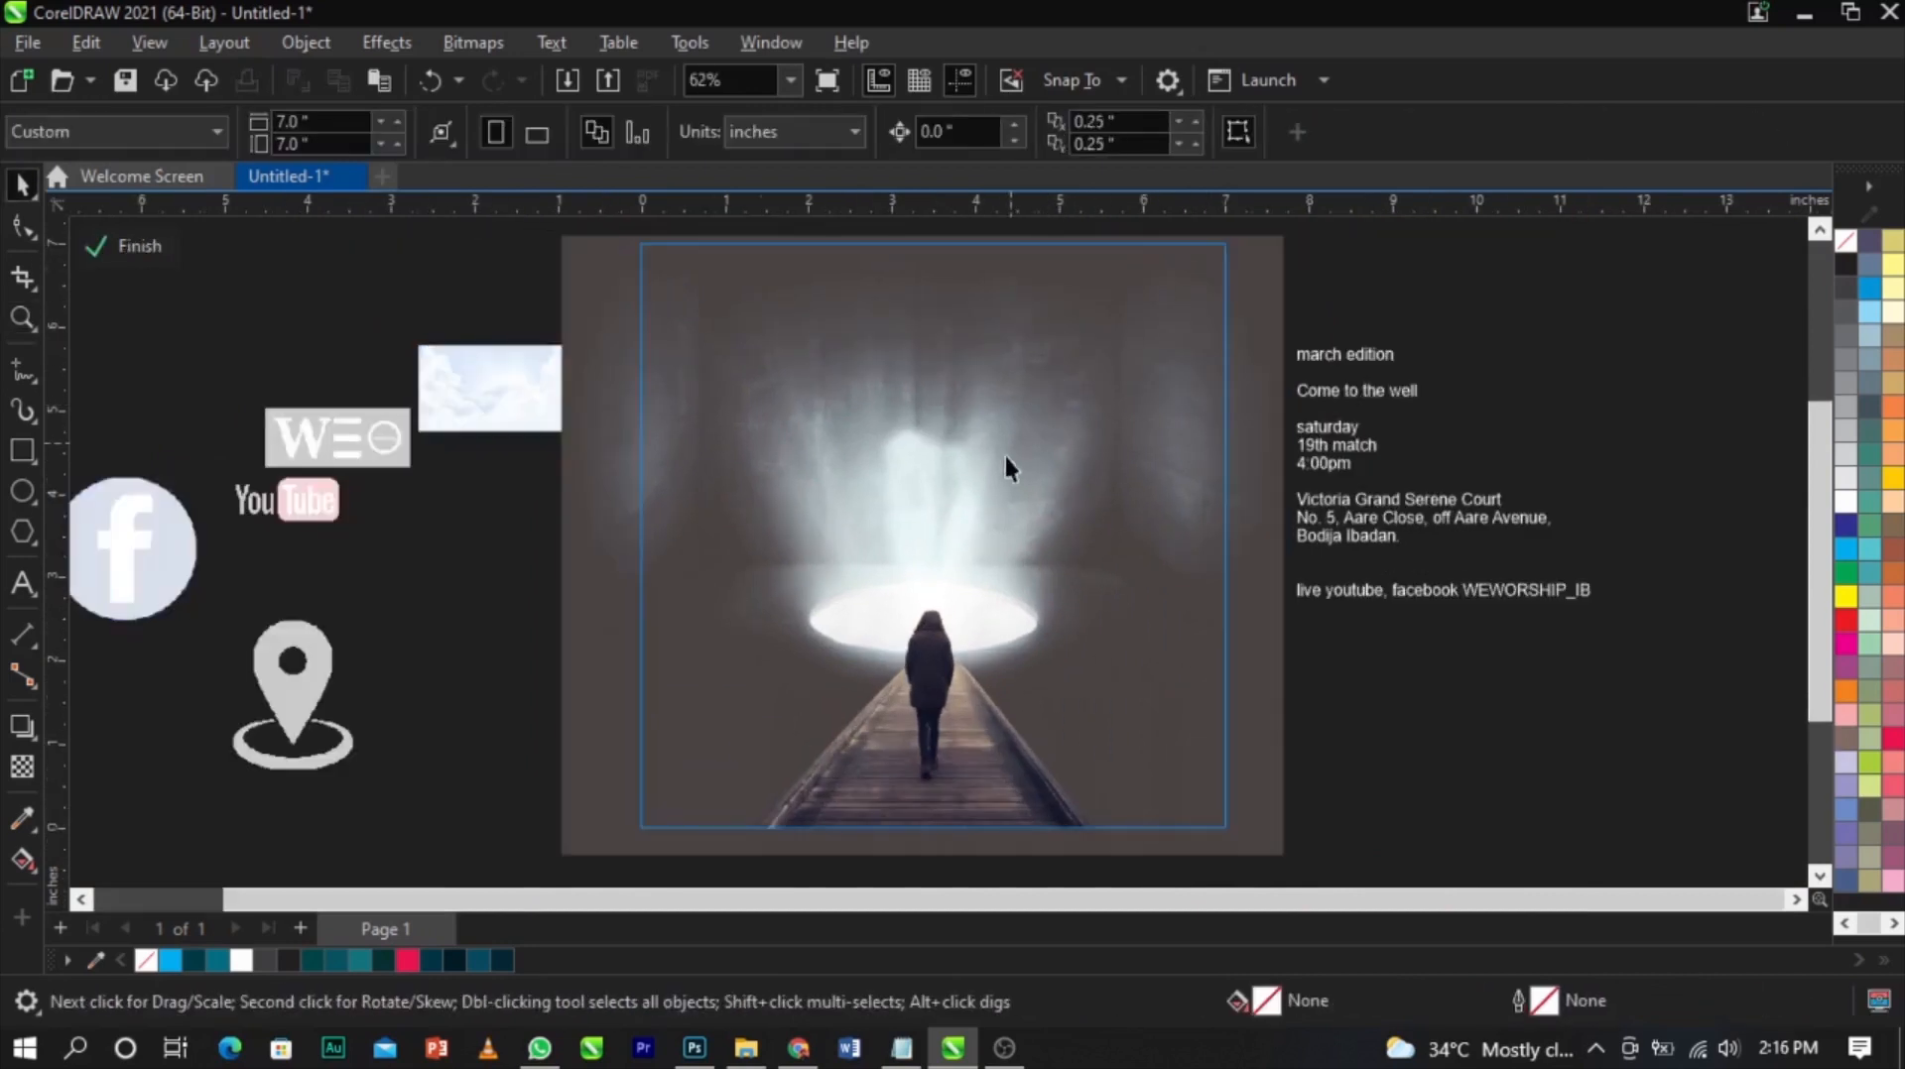
{"action": "scroll", "coordinate": [992, 397], "scroll_direction": "down", "scroll_amount": 1}
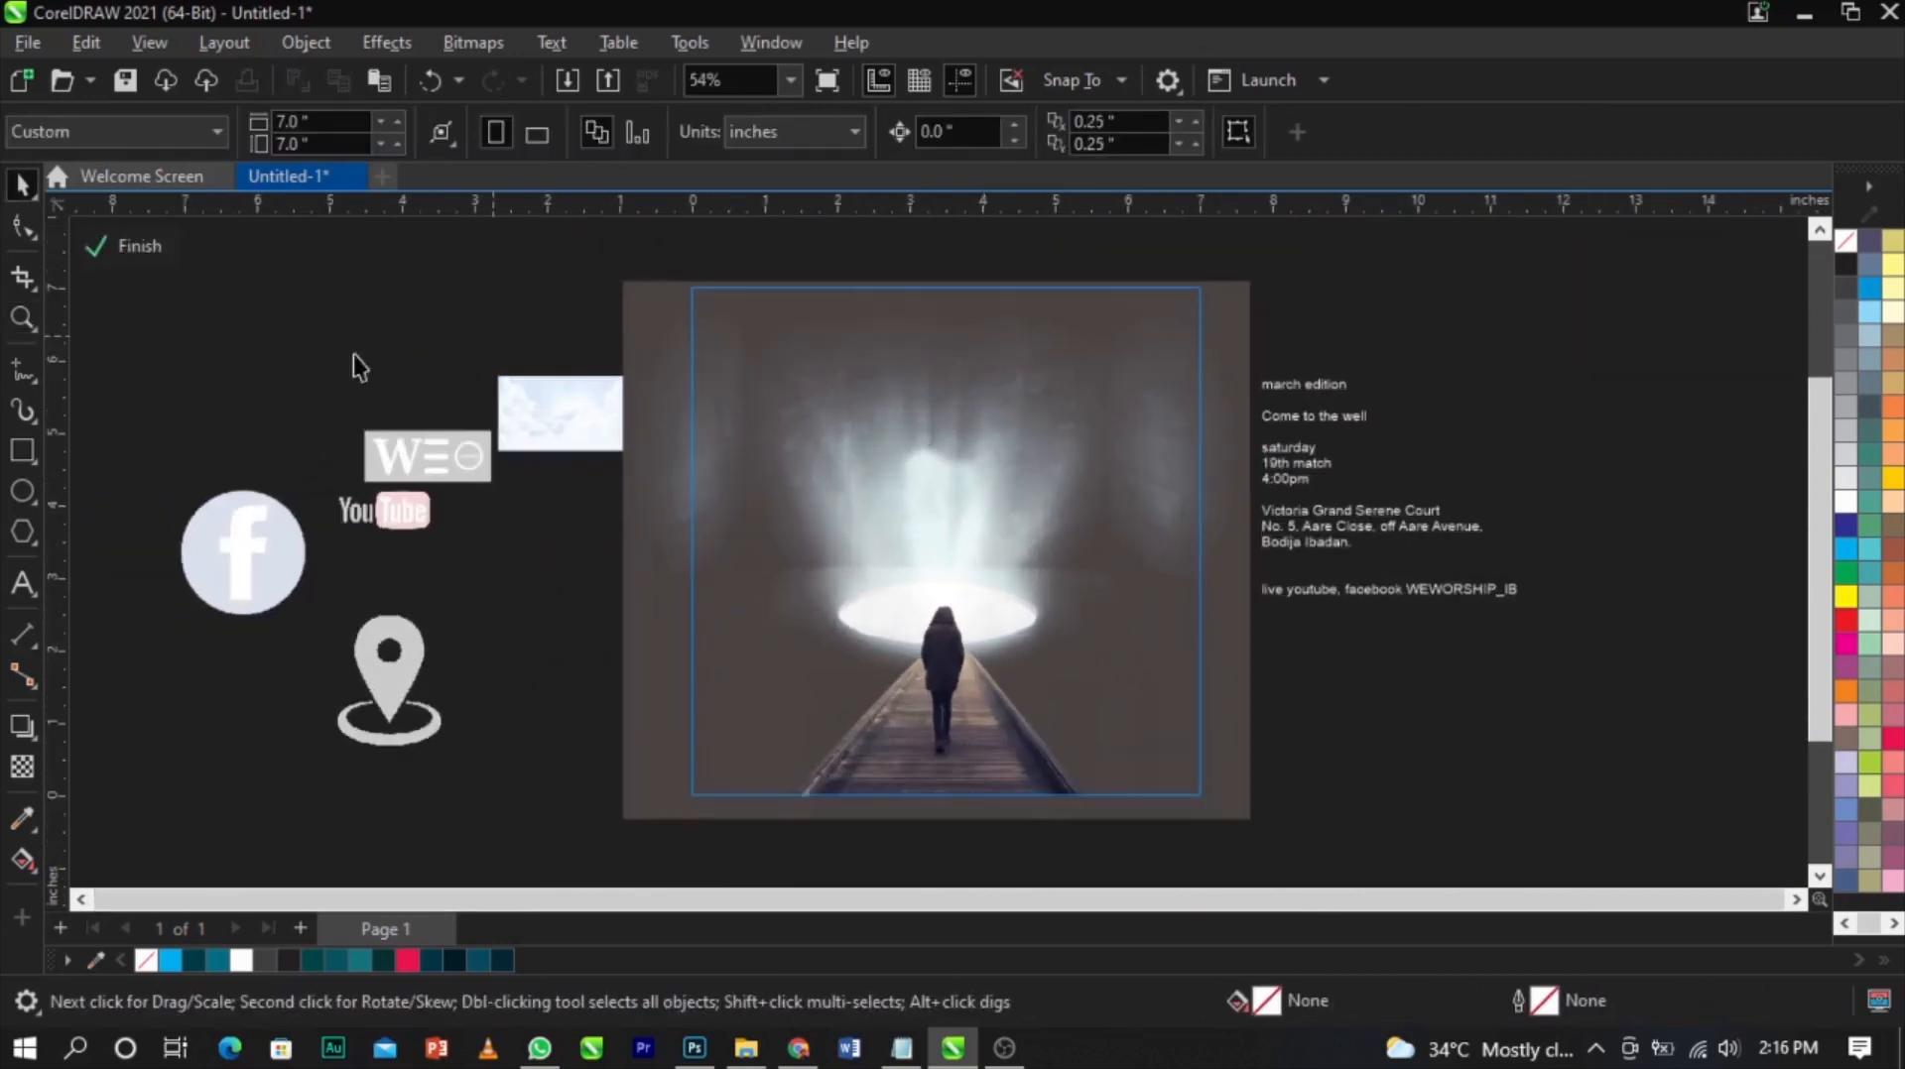
{"action": "left_click", "coordinate": [22, 452]}
{"action": "mouse_move", "coordinate": [674, 268]}
{"action": "left_mouse_down"}
{"action": "mouse_move", "coordinate": [932, 670]}
{"action": "mouse_move", "coordinate": [1212, 794]}
{"action": "mouse_move", "coordinate": [1235, 840]}
{"action": "left_mouse_up"}
{"action": "key", "text": "space"}
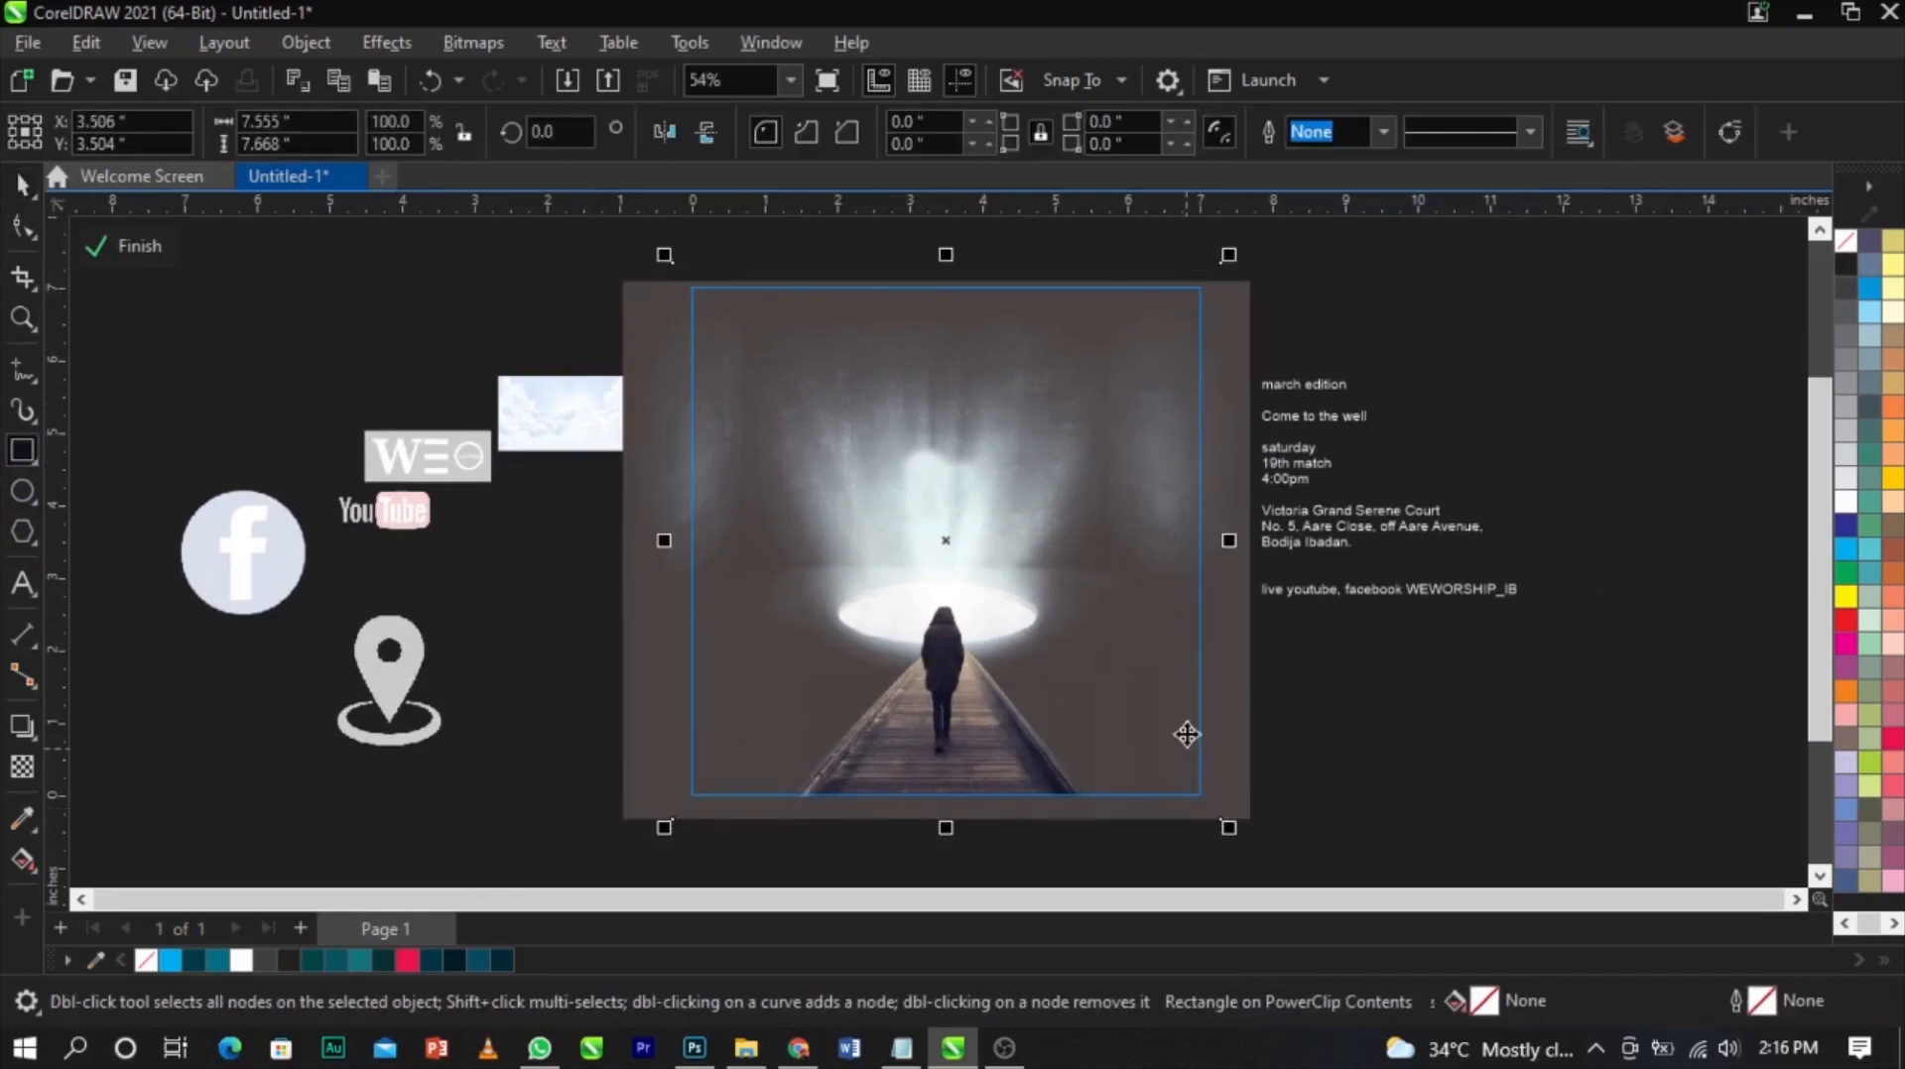
Fill the new rectangle with dark teal R7 G74 B97 and nudge it into place
{"action": "left_click", "coordinate": [476, 959]}
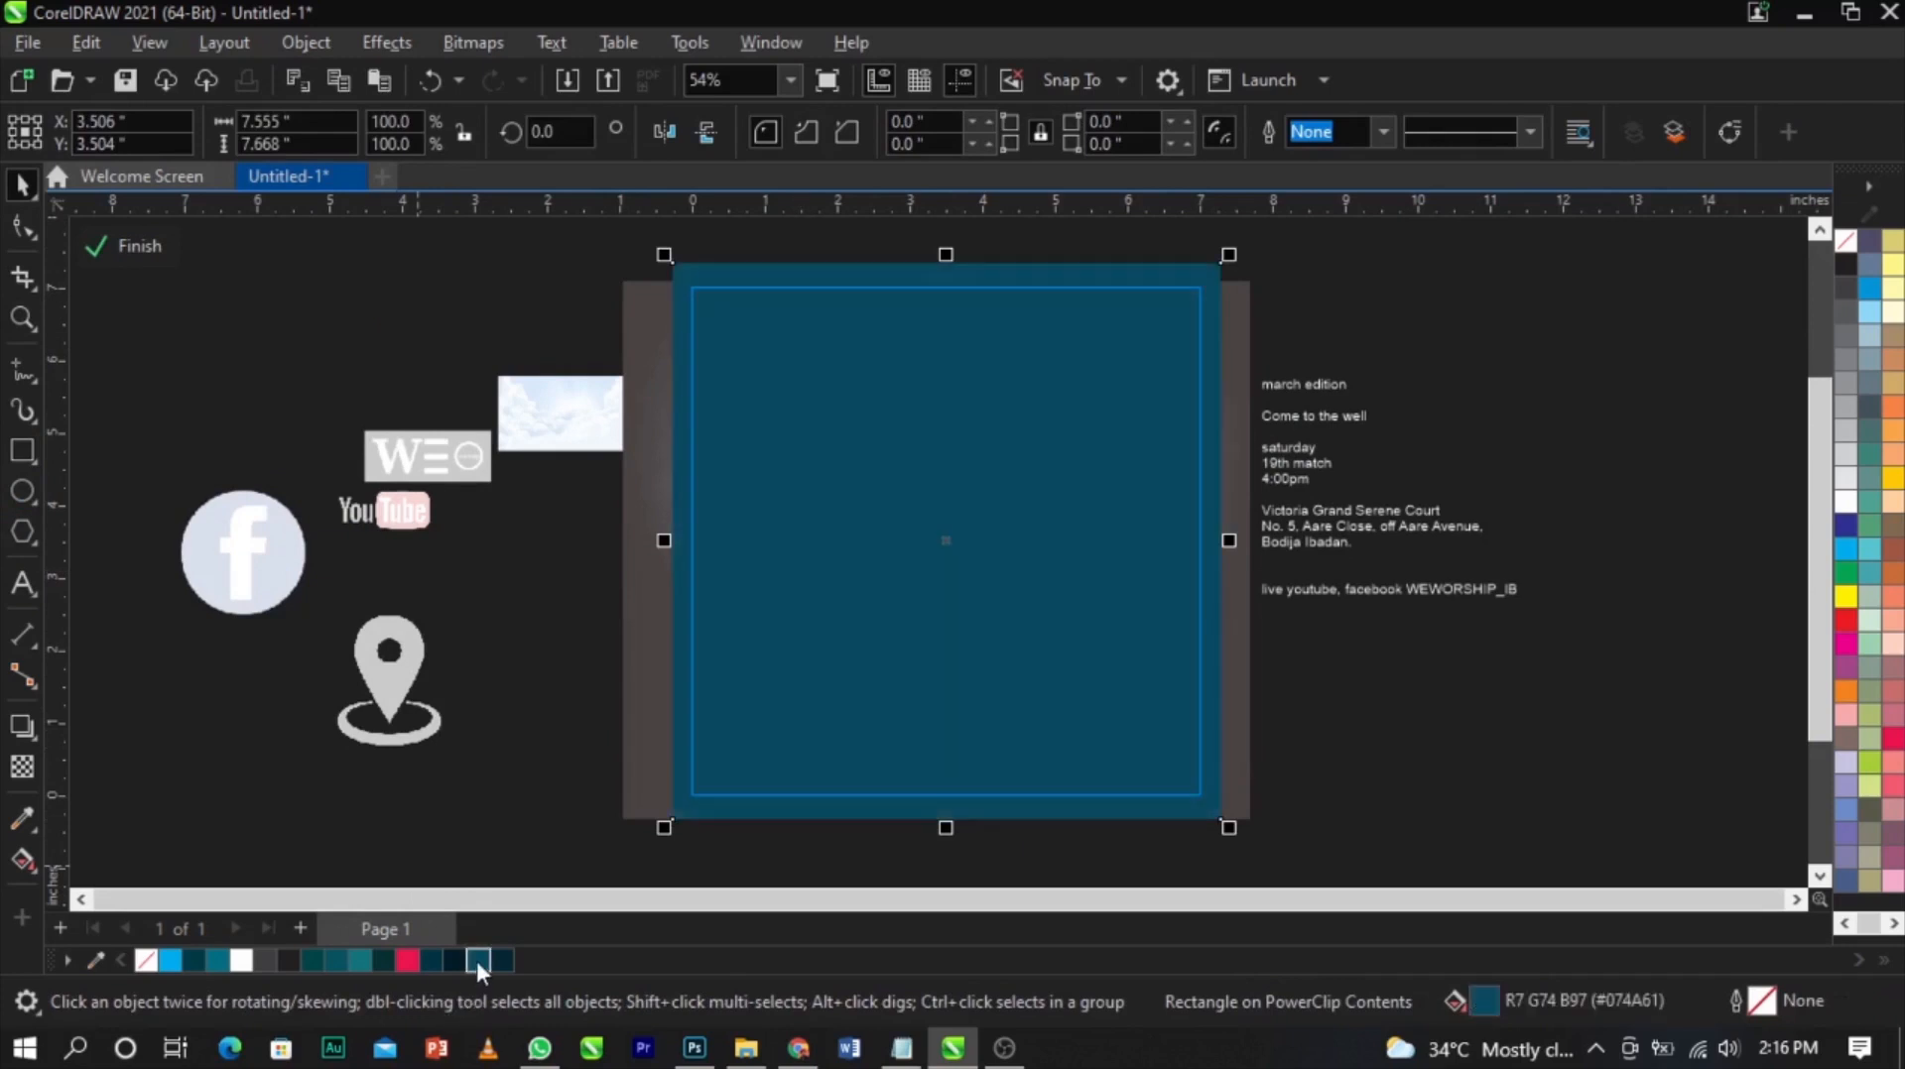
{"action": "left_click", "coordinate": [1072, 473]}
{"action": "left_click_drag", "start_coordinate": [1072, 474], "coordinate": [1069, 474]}
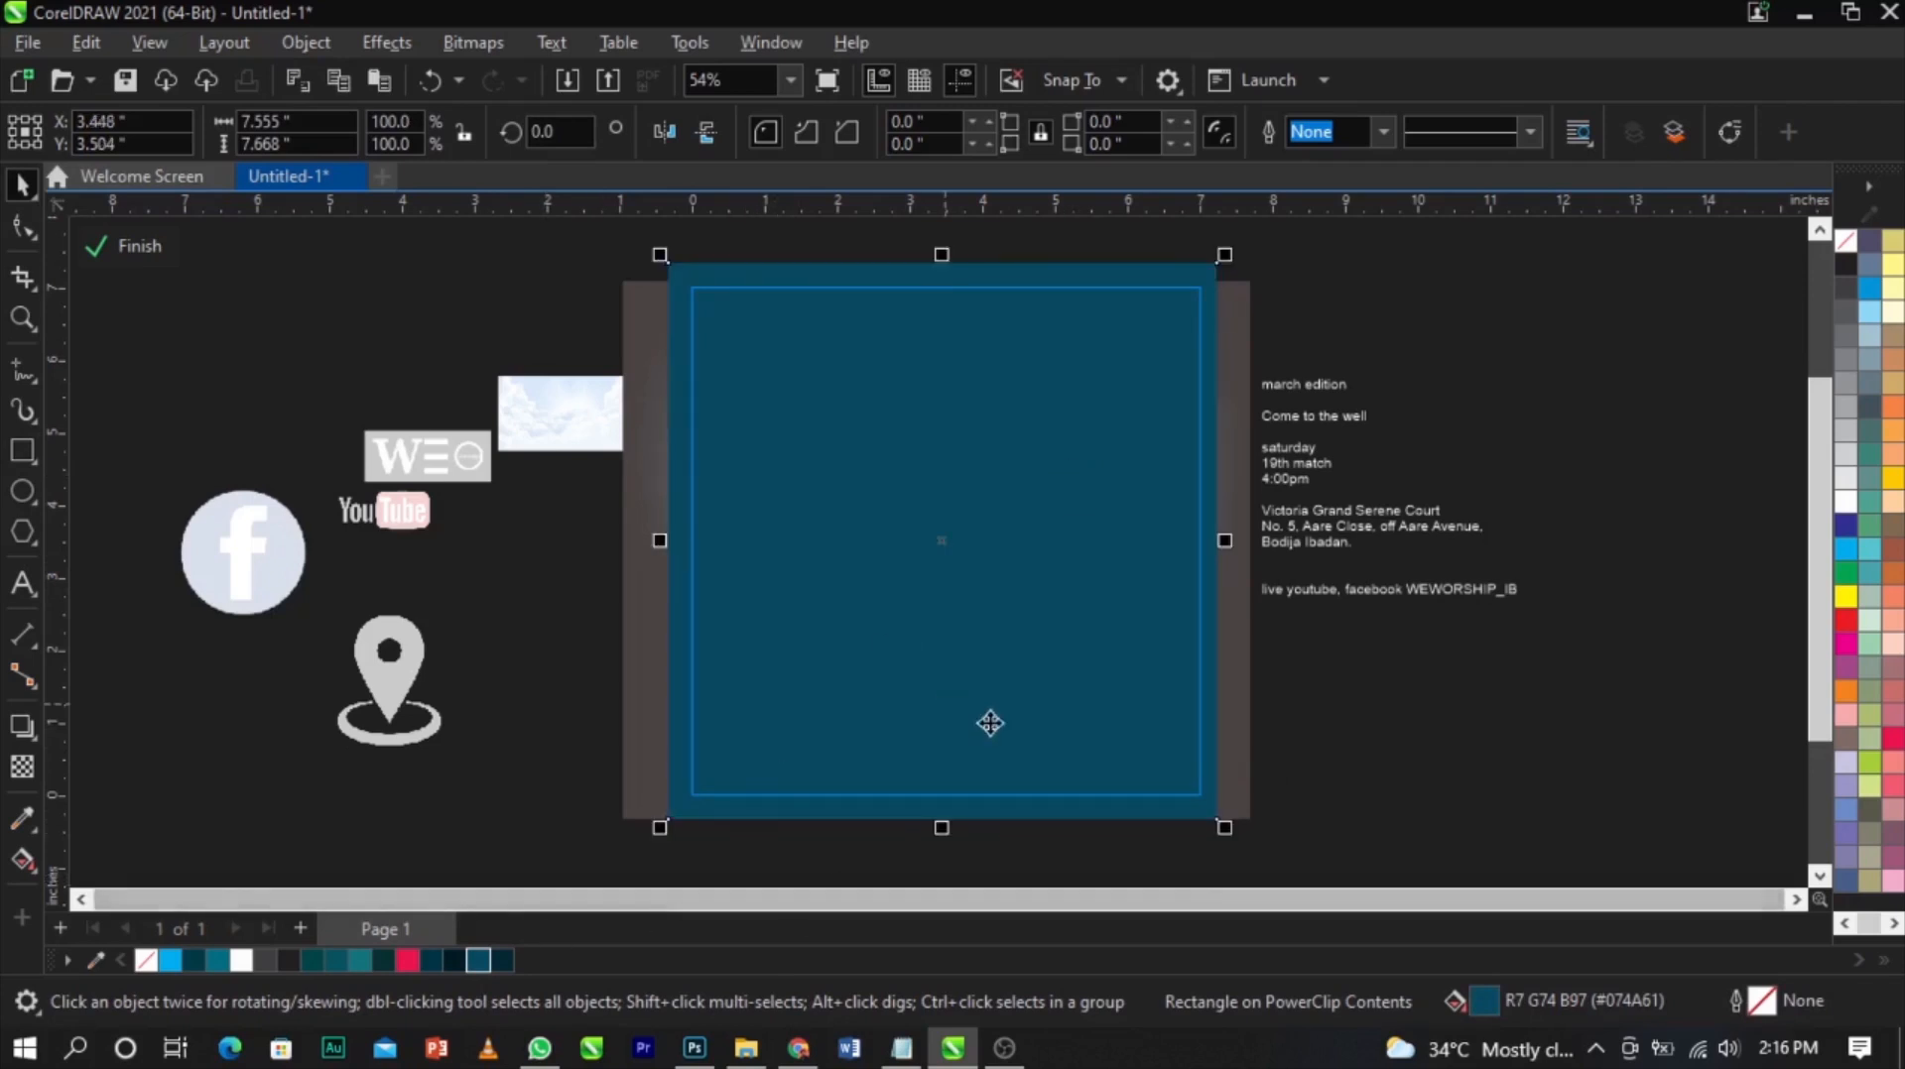
Adjust the rectangle's uniform fill in the color viewer to teal #085461
{"action": "double_click", "coordinate": [1485, 1002]}
{"action": "left_click_drag", "start_coordinate": [819, 117], "coordinate": [1394, 95]}
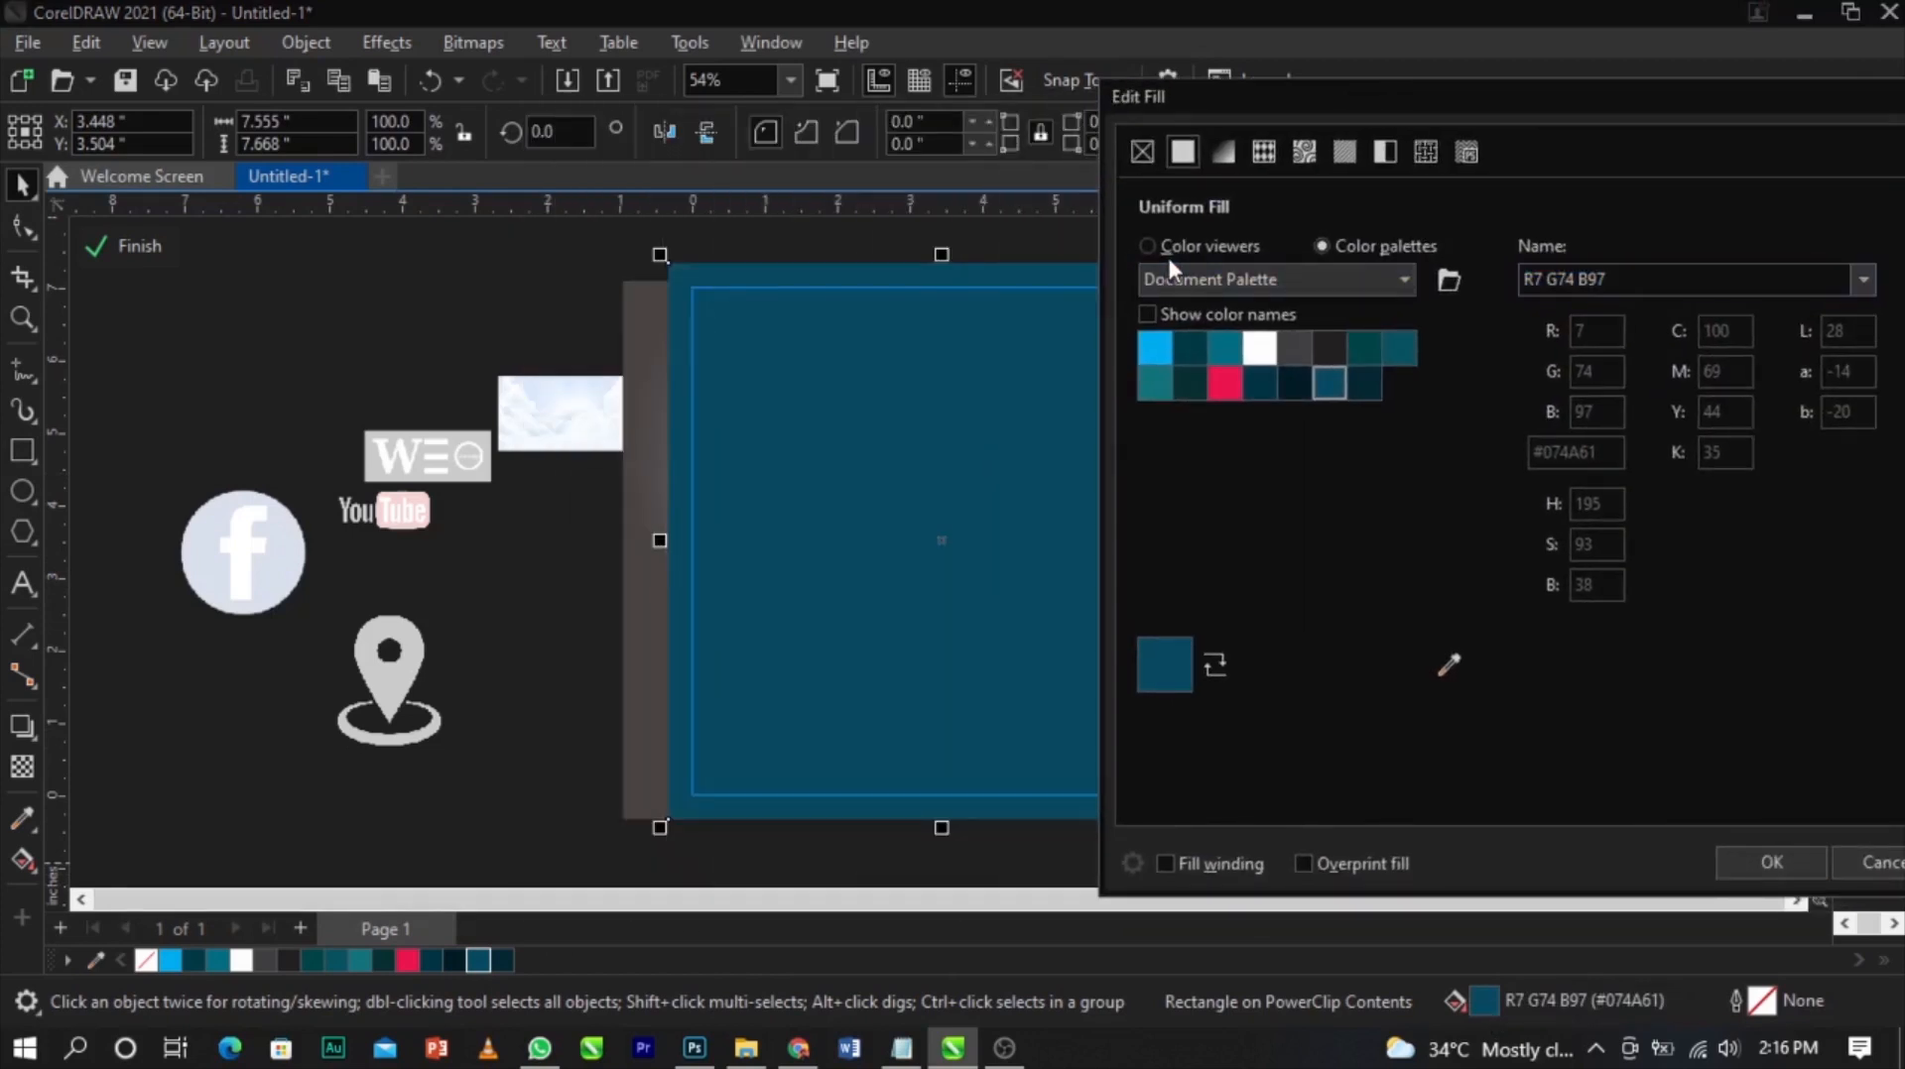
{"action": "left_click", "coordinate": [1177, 247]}
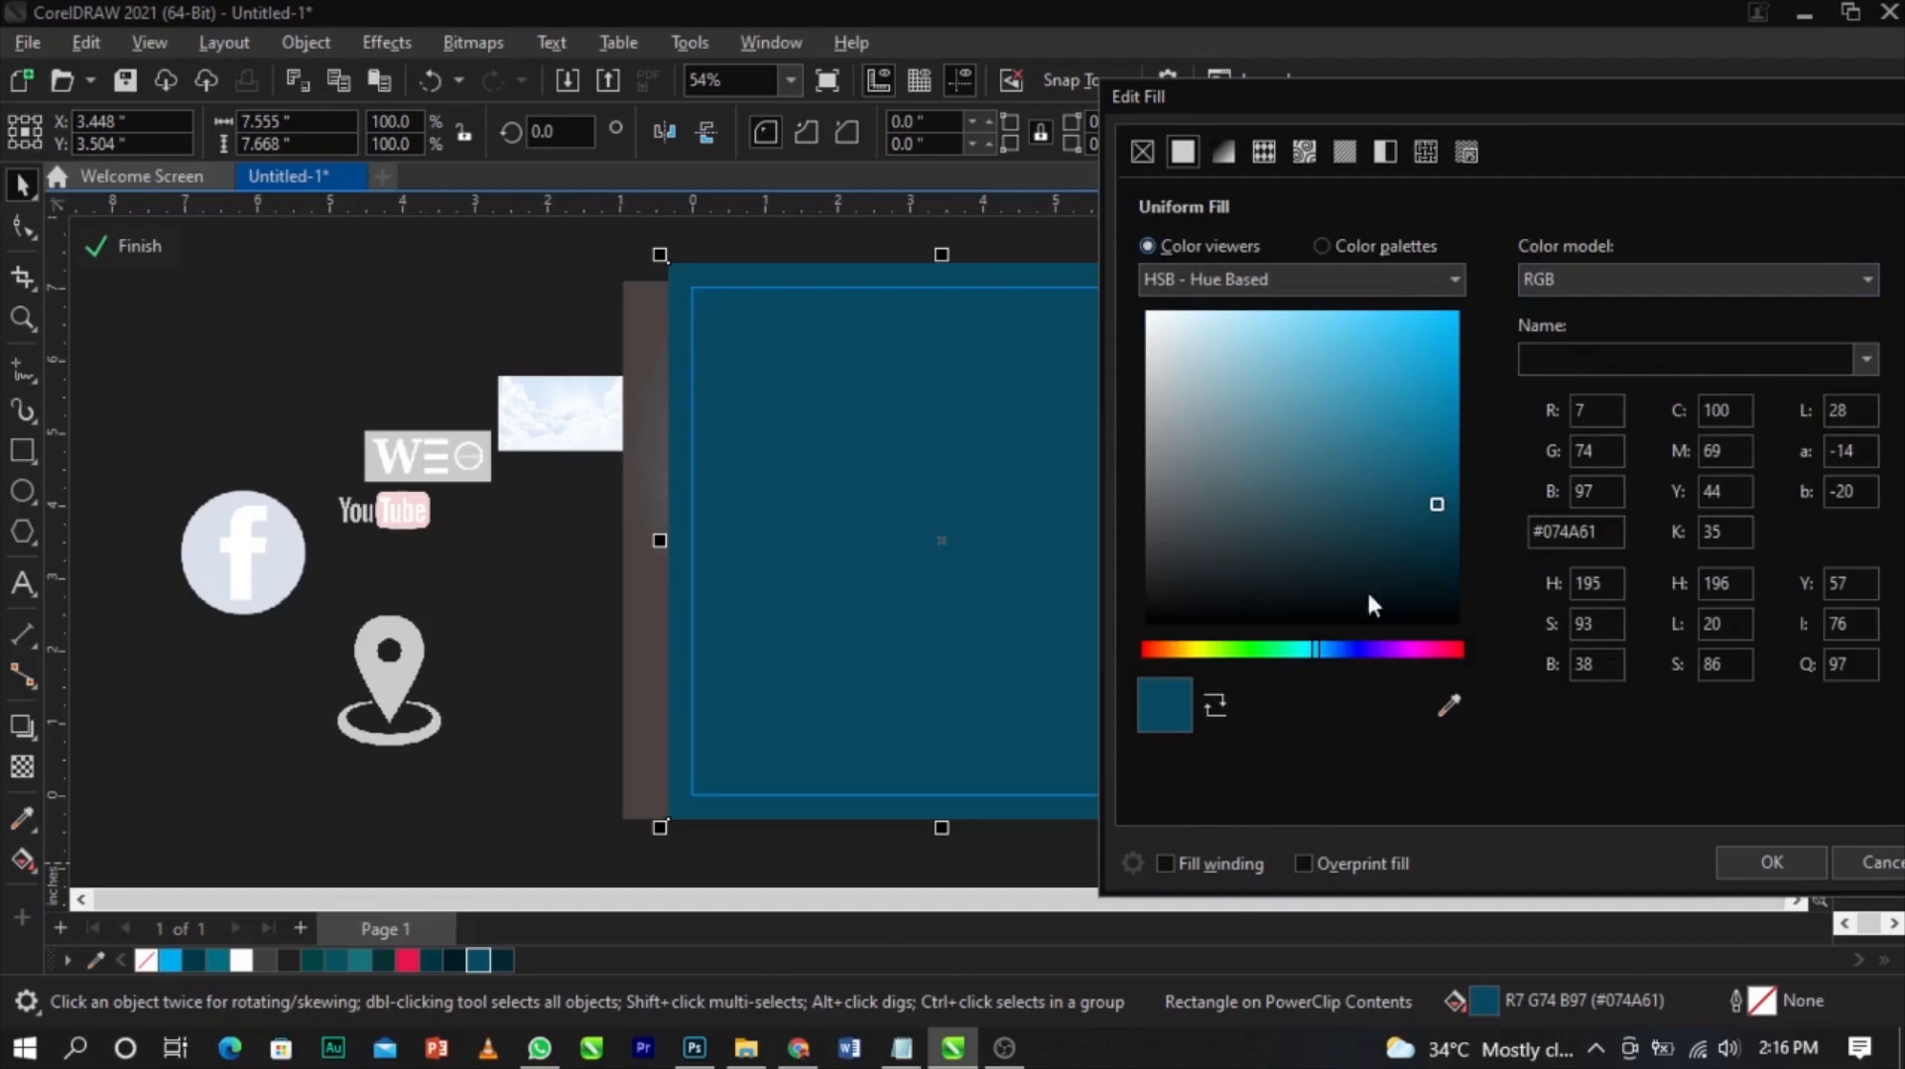
{"action": "left_click", "coordinate": [1311, 651]}
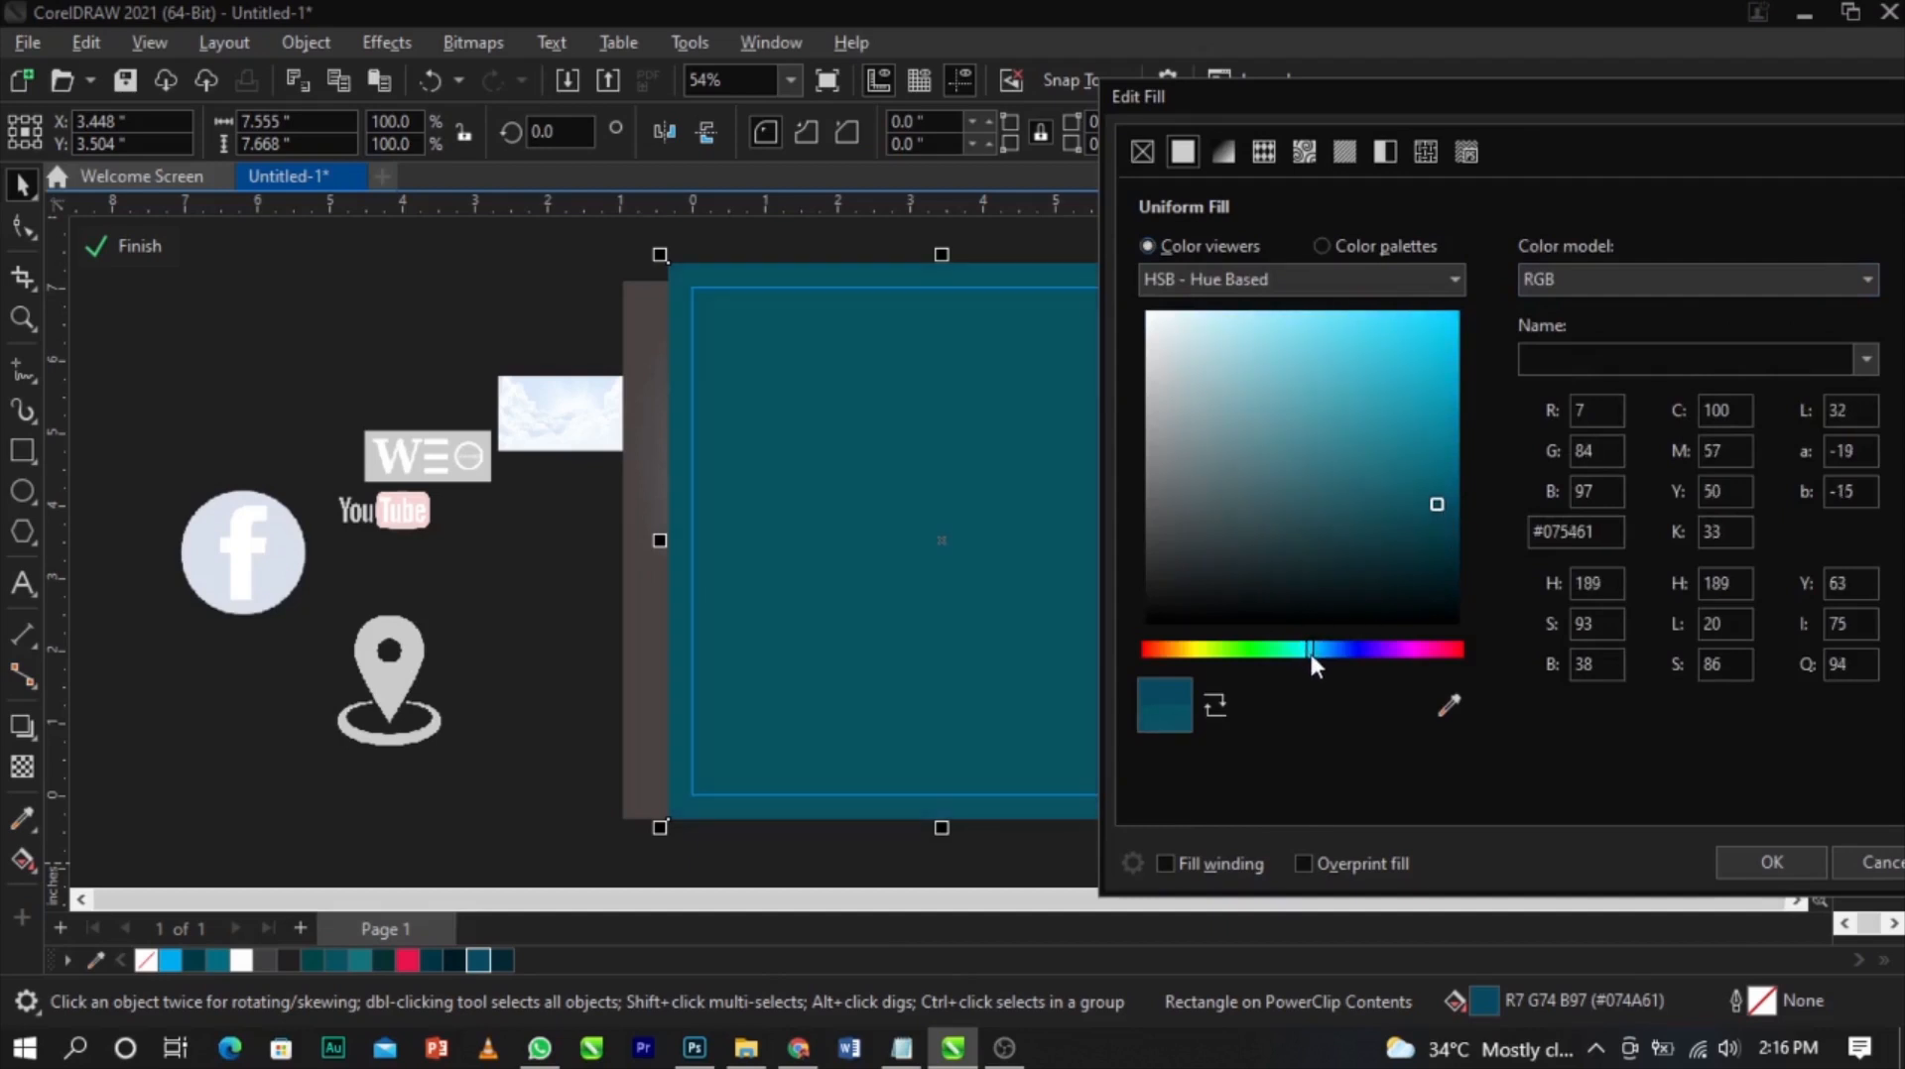
{"action": "left_click_drag", "start_coordinate": [1432, 504], "coordinate": [1427, 503]}
{"action": "left_click", "coordinate": [1741, 865]}
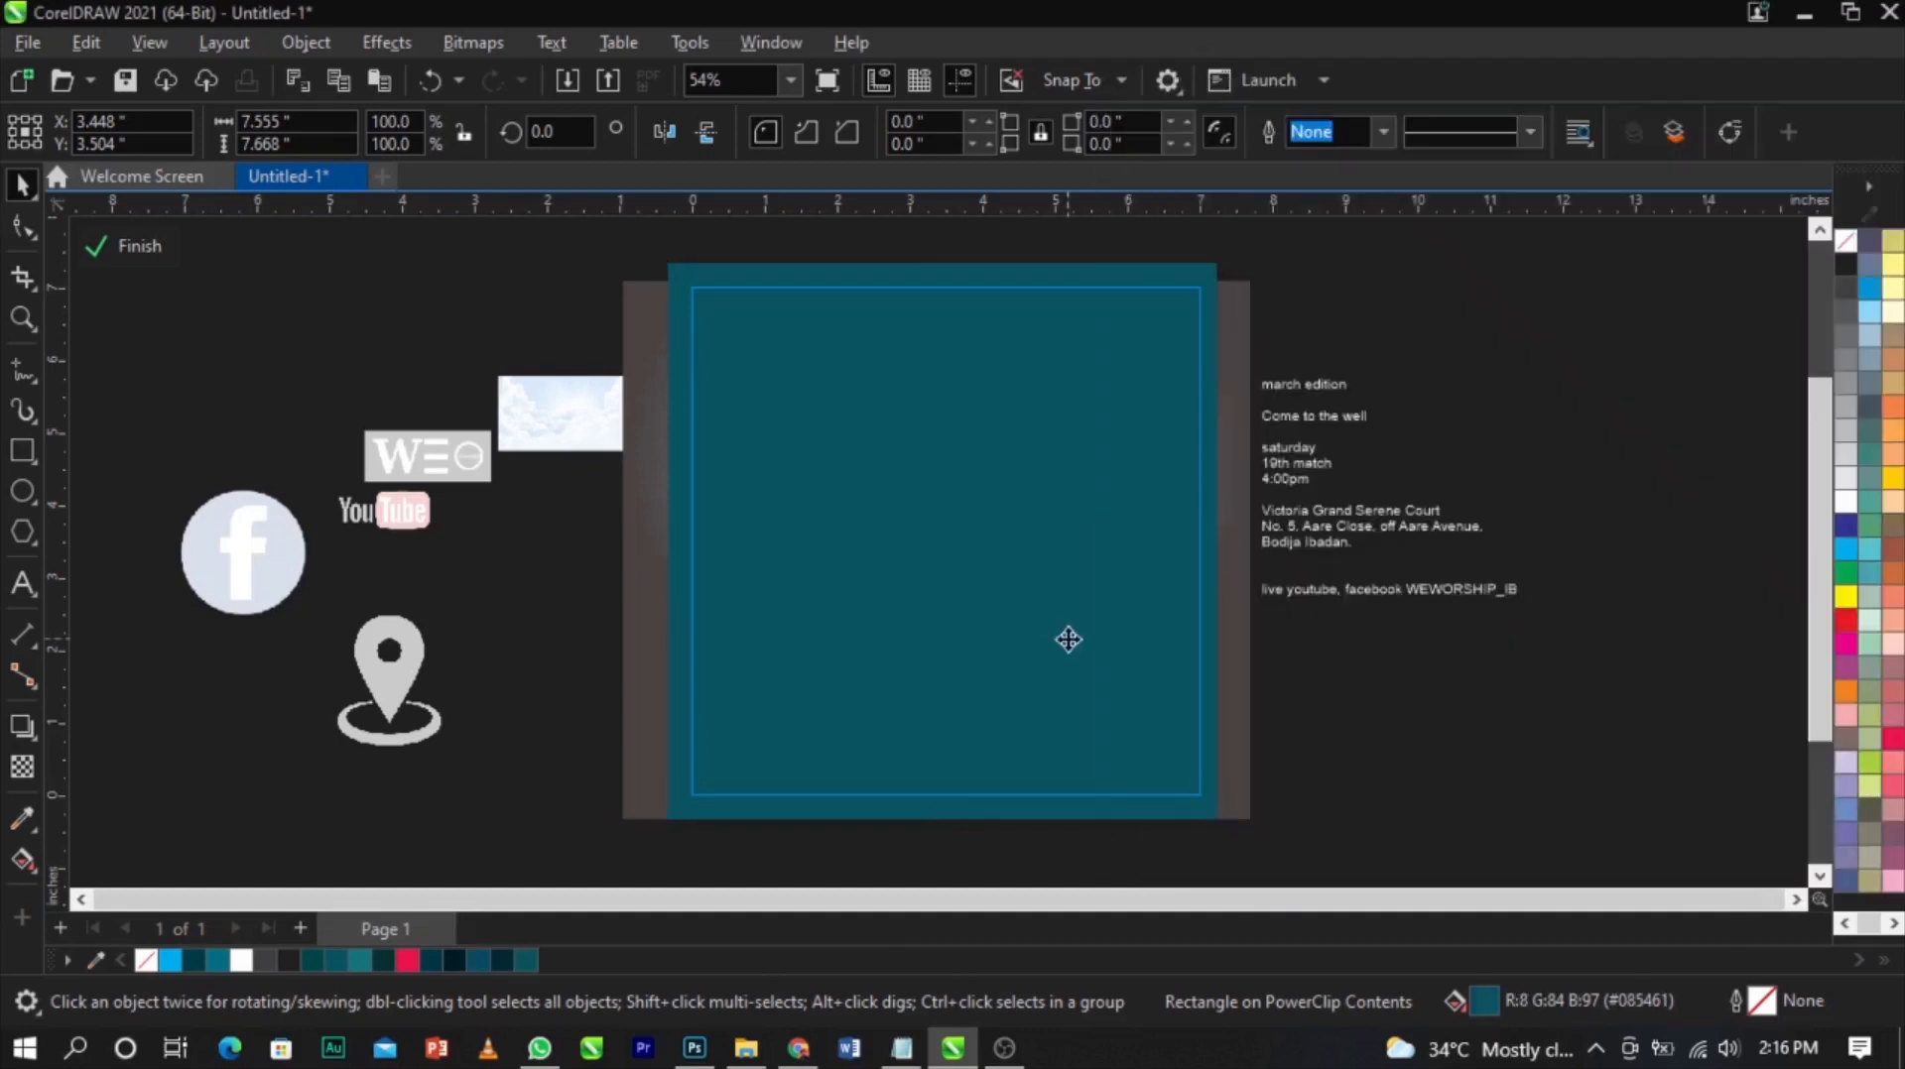
Set the teal overlay rectangle's transparency merge mode to Hard Light
{"action": "left_click", "coordinate": [22, 767]}
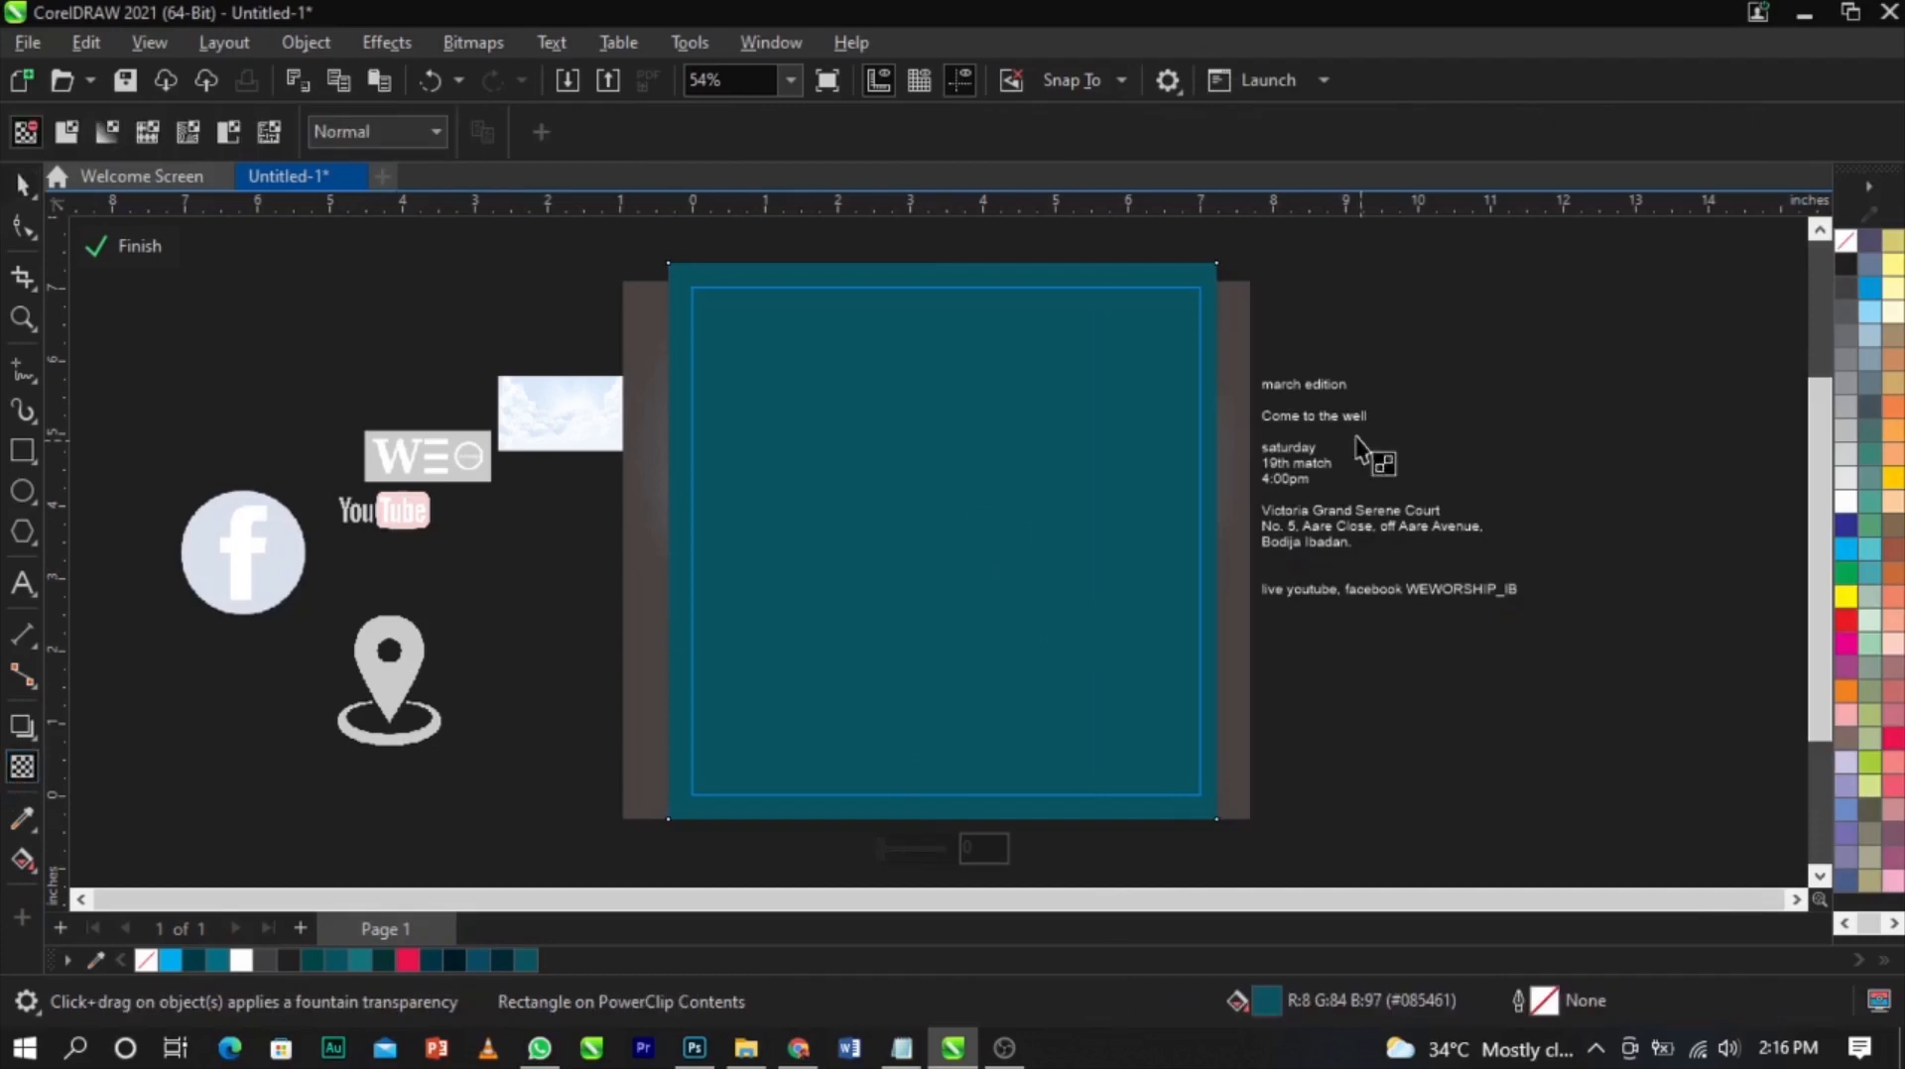
{"action": "left_click", "coordinate": [375, 136]}
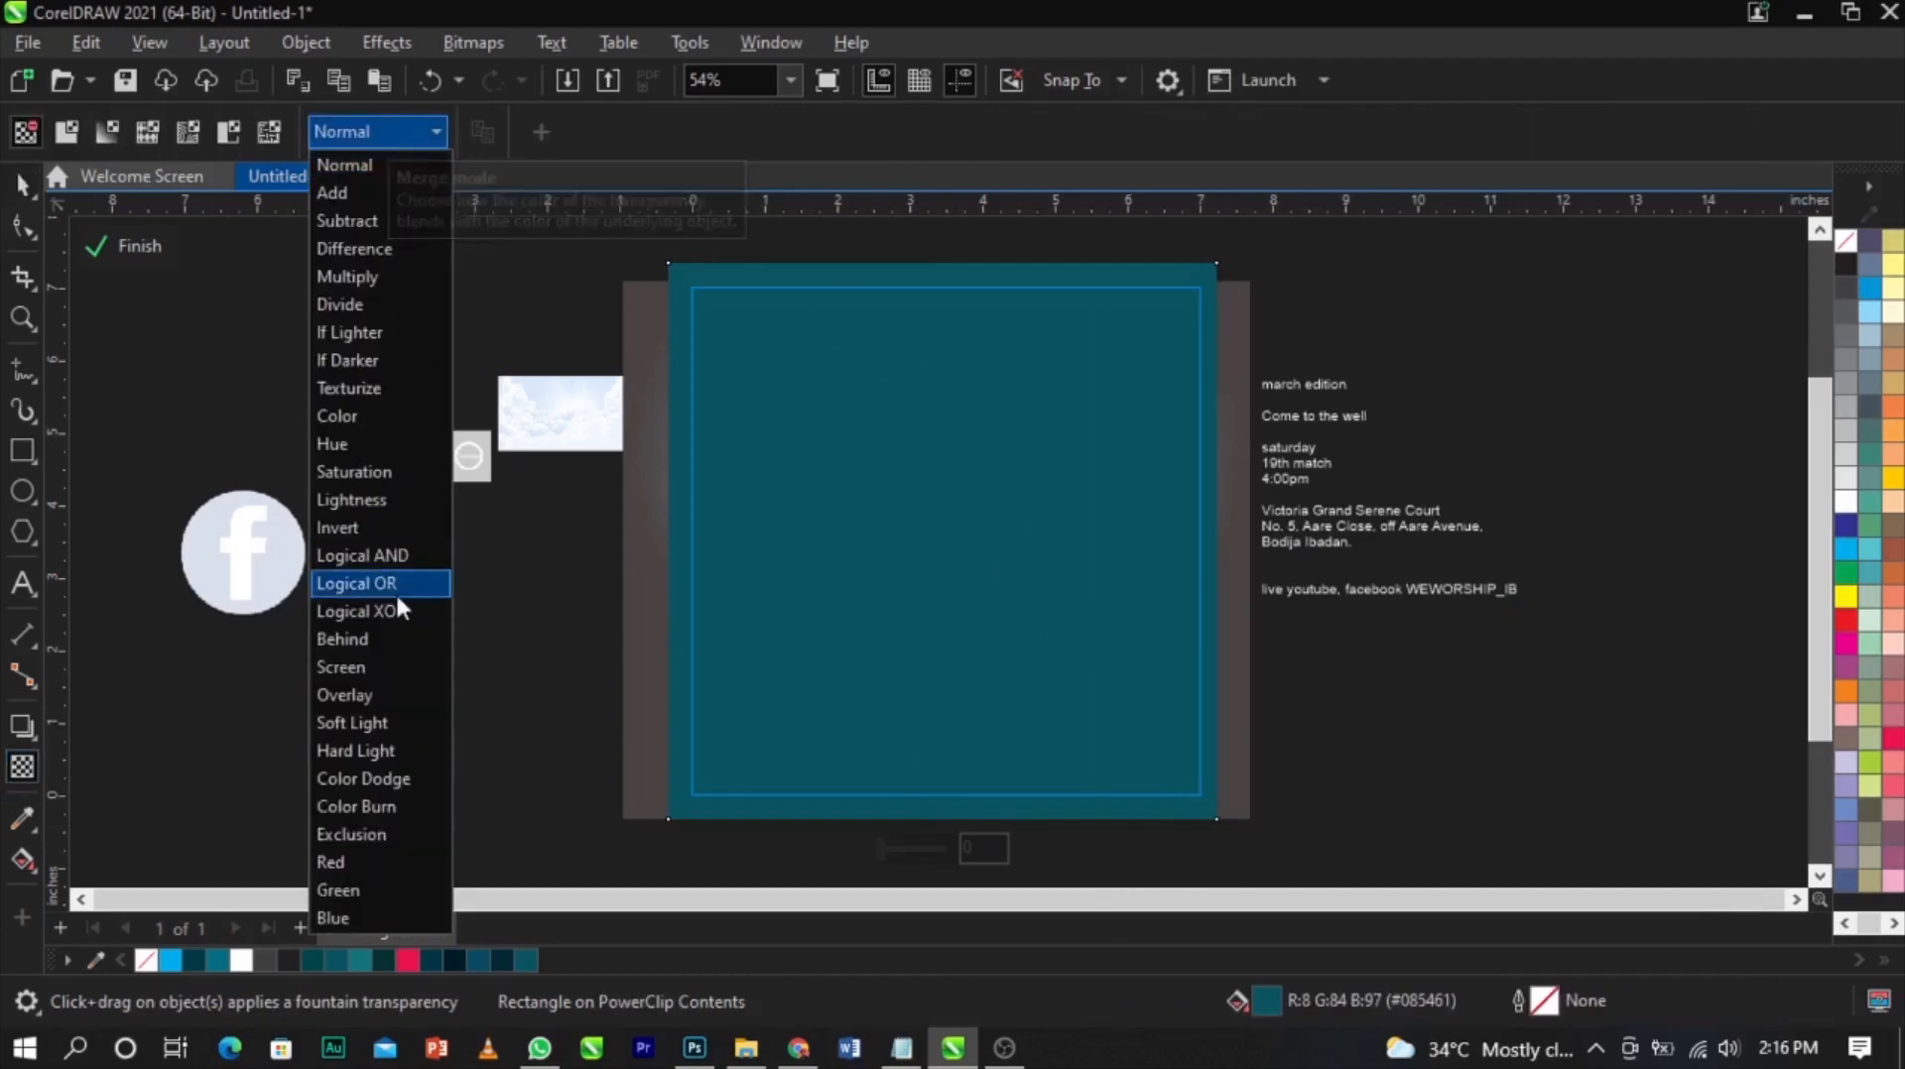
{"action": "left_click", "coordinate": [383, 752]}
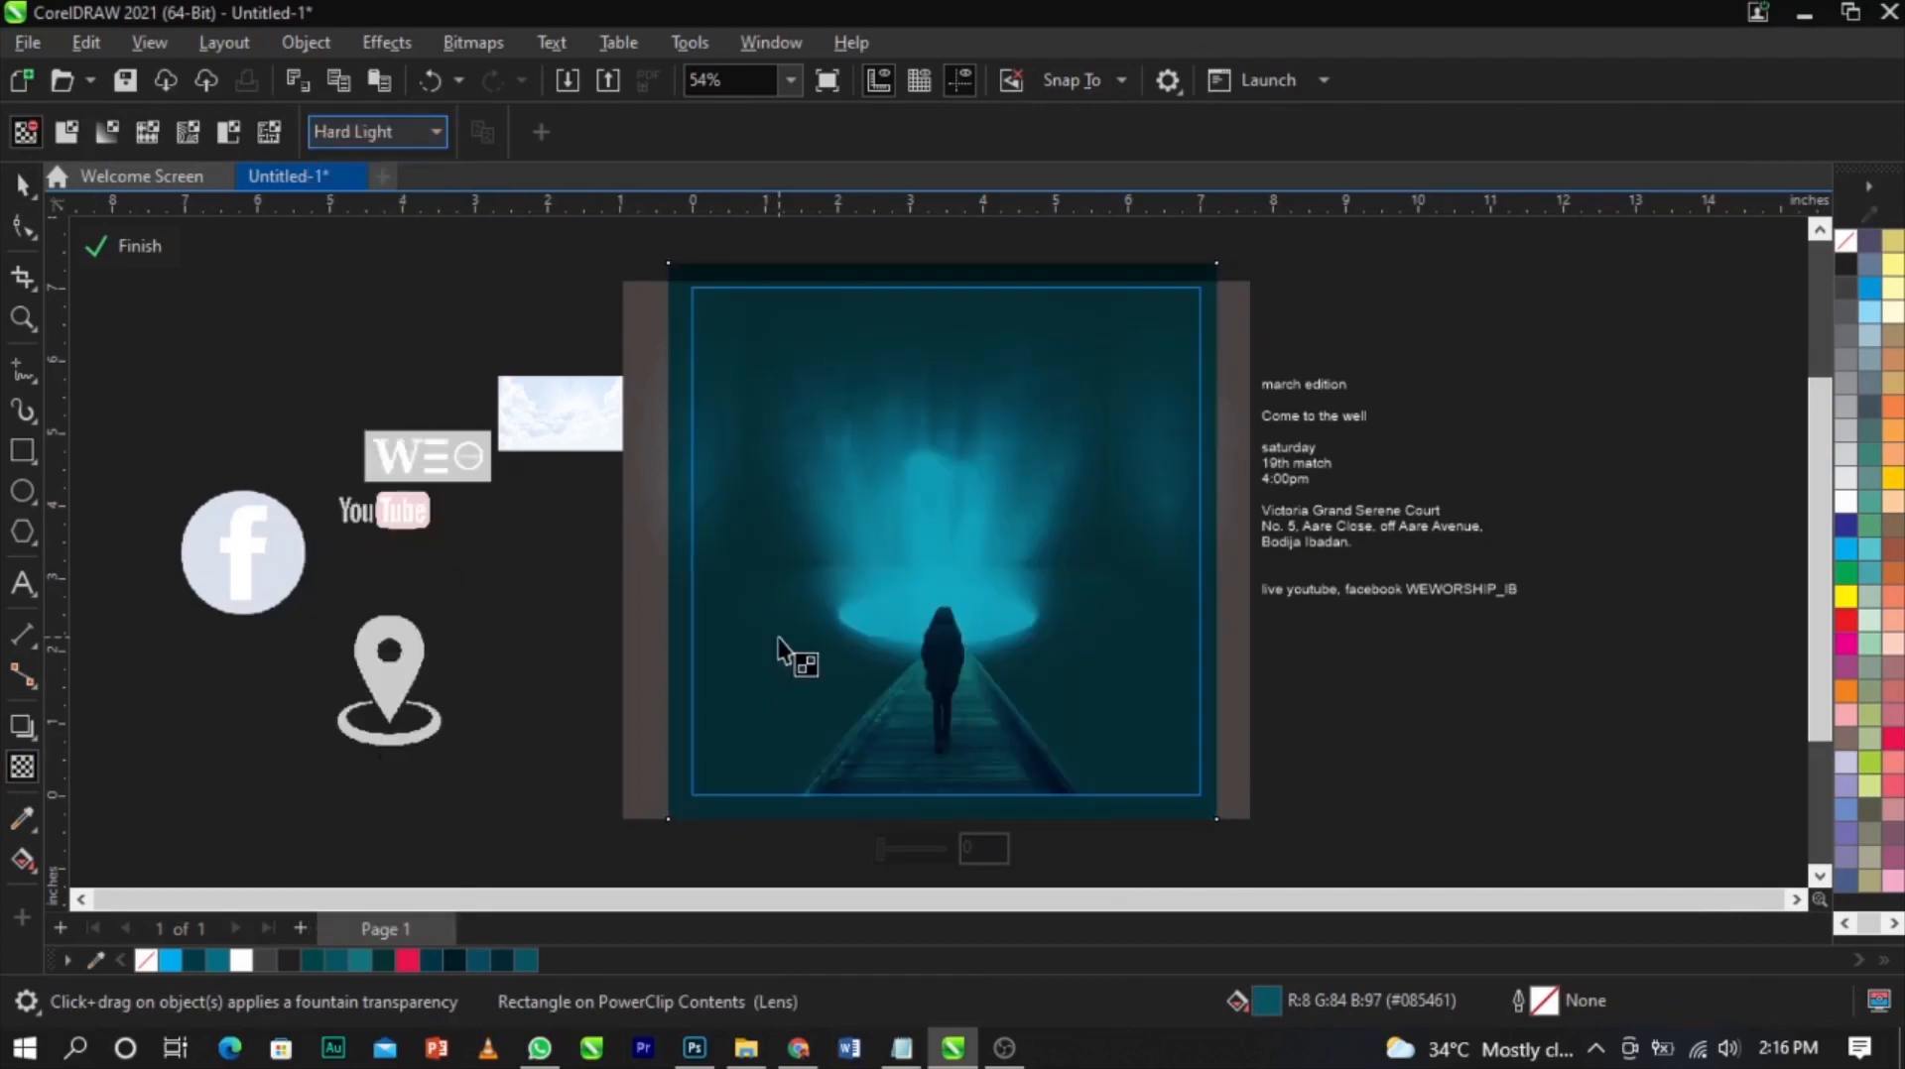
Draw a rectangle about 7.9 by 1.2 inches across the bottom of the PowerClip frame
{"action": "scroll", "coordinate": [894, 690], "scroll_direction": "down", "scroll_amount": 3}
{"action": "scroll", "coordinate": [930, 739], "scroll_direction": "up", "scroll_amount": 4}
{"action": "key", "text": "F4"}
{"action": "left_click", "coordinate": [1004, 663]}
{"action": "key", "text": "space"}
{"action": "left_click", "coordinate": [1463, 687]}
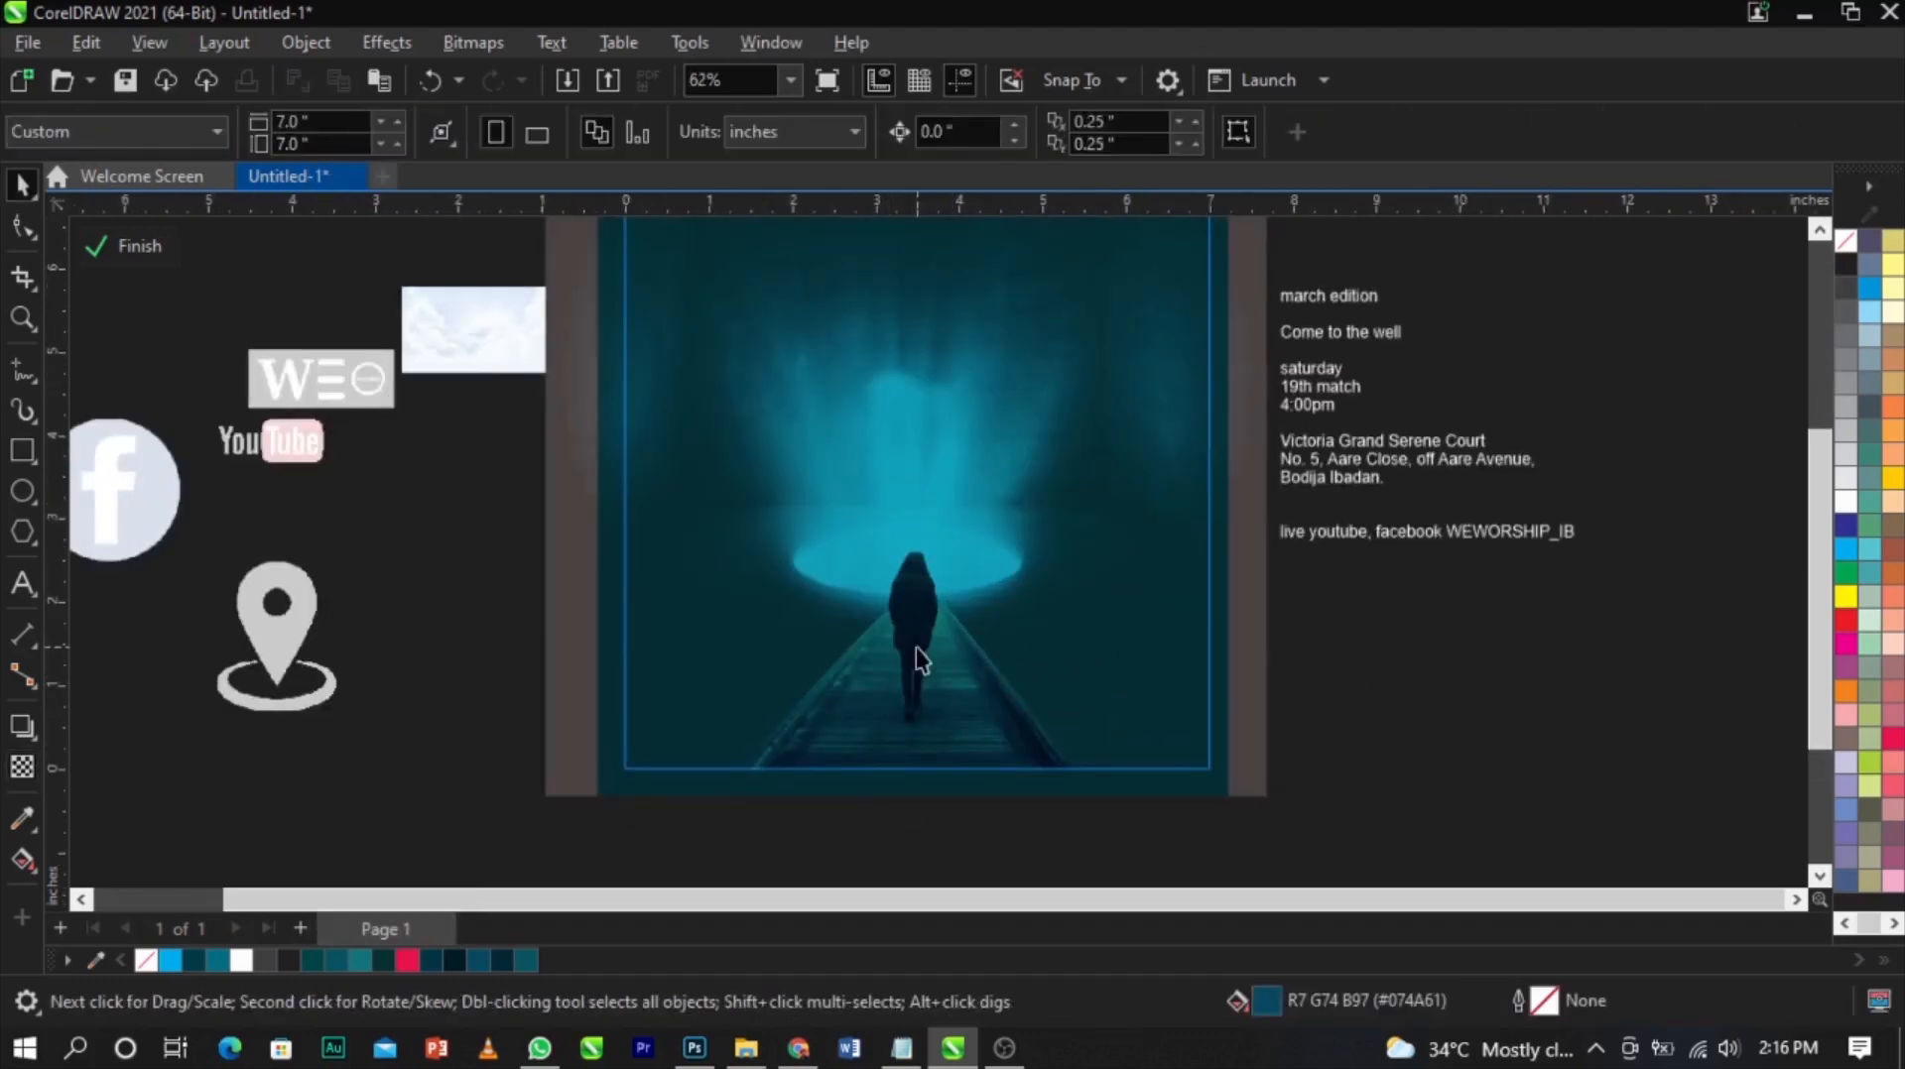
{"action": "scroll", "coordinate": [916, 649], "scroll_direction": "up", "scroll_amount": 1}
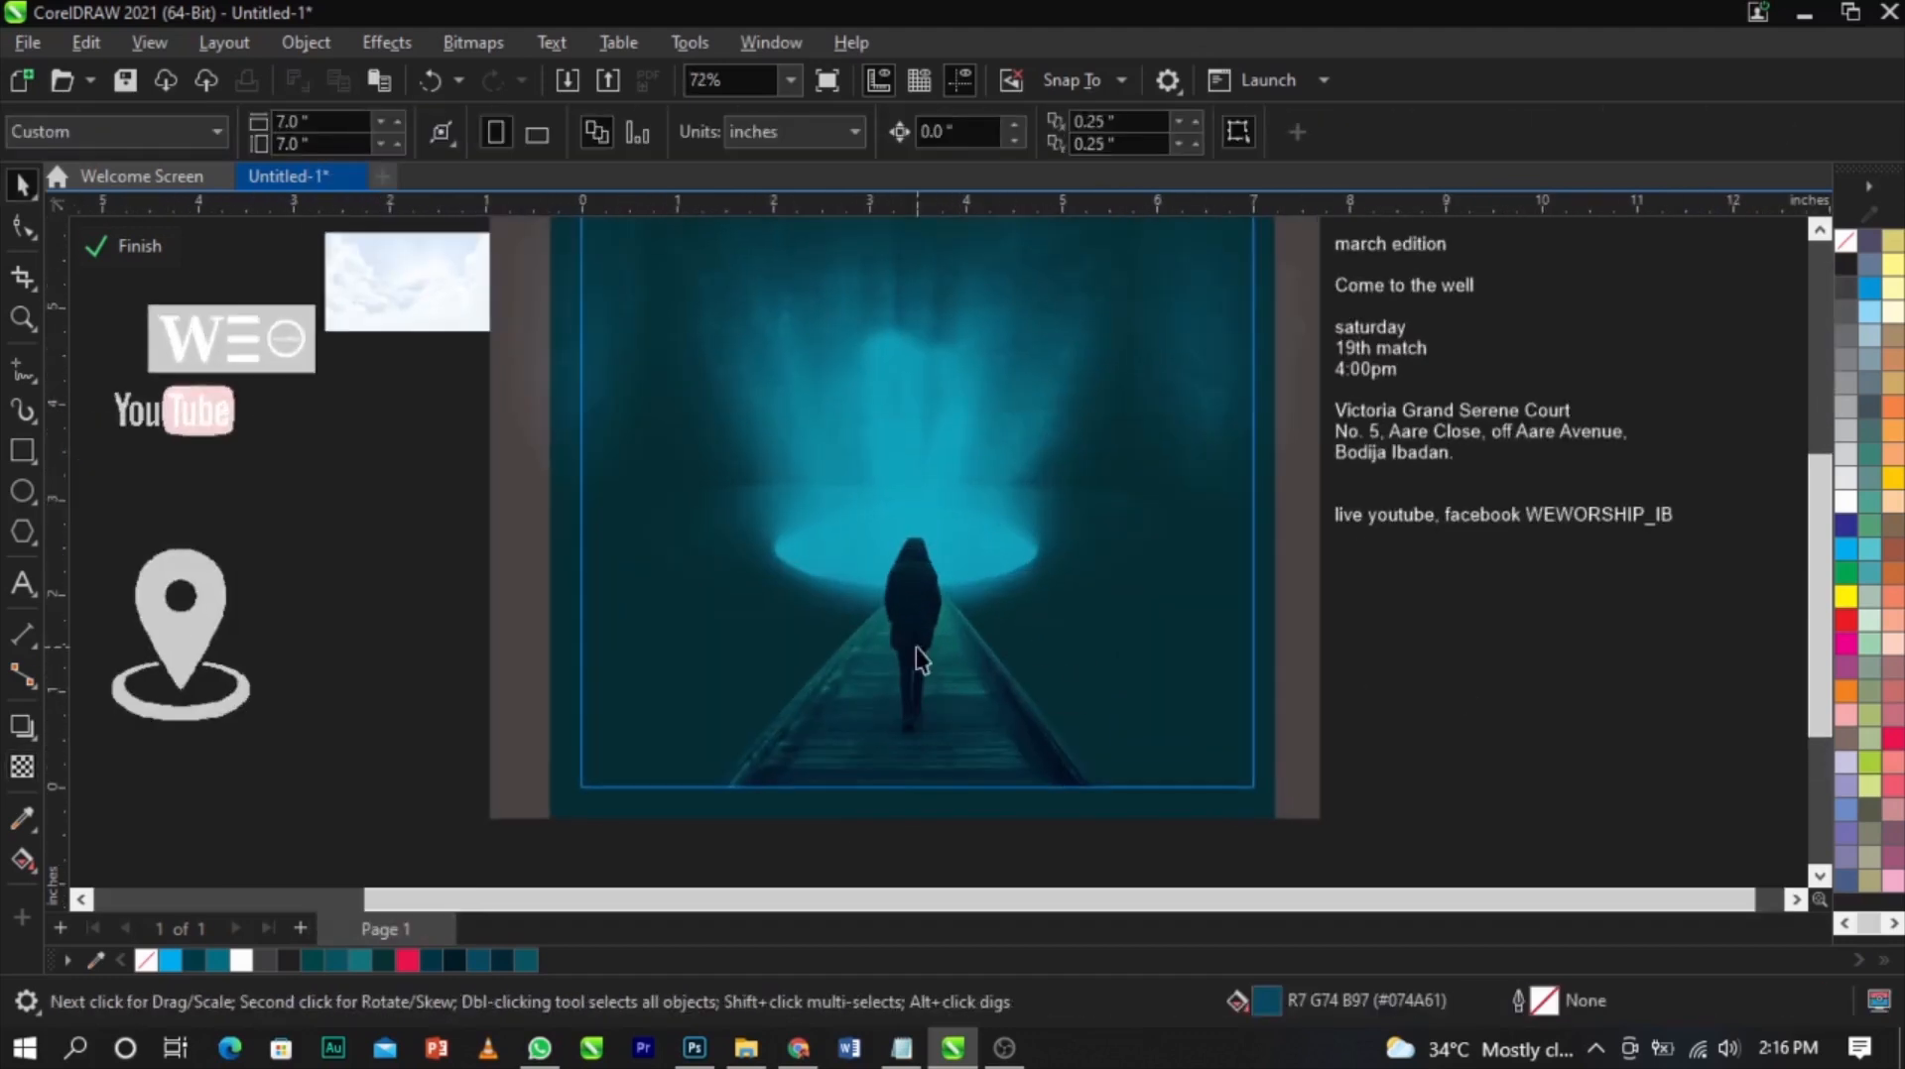
{"action": "left_click", "coordinate": [20, 457]}
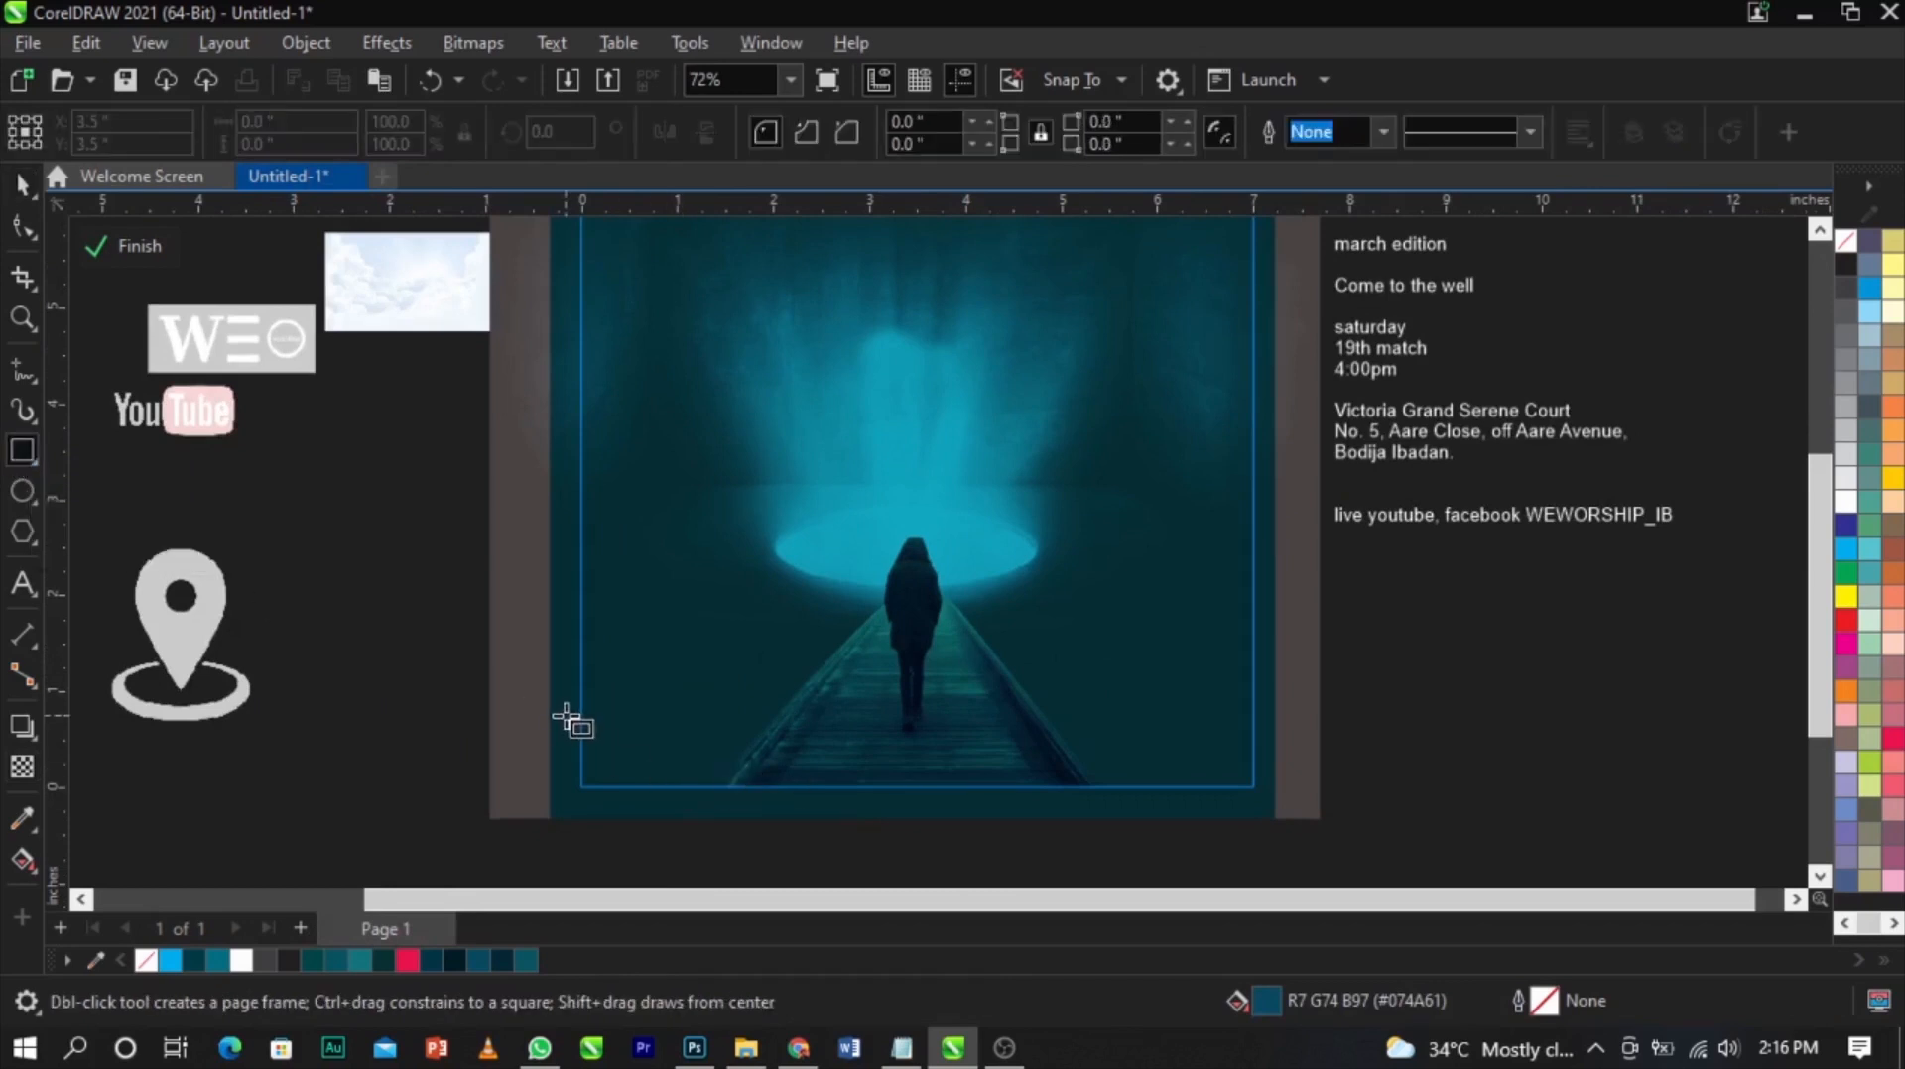
{"action": "left_click_drag", "start_coordinate": [544, 693], "coordinate": [1301, 812]}
{"action": "scroll", "coordinate": [992, 739], "scroll_direction": "up", "scroll_amount": 3}
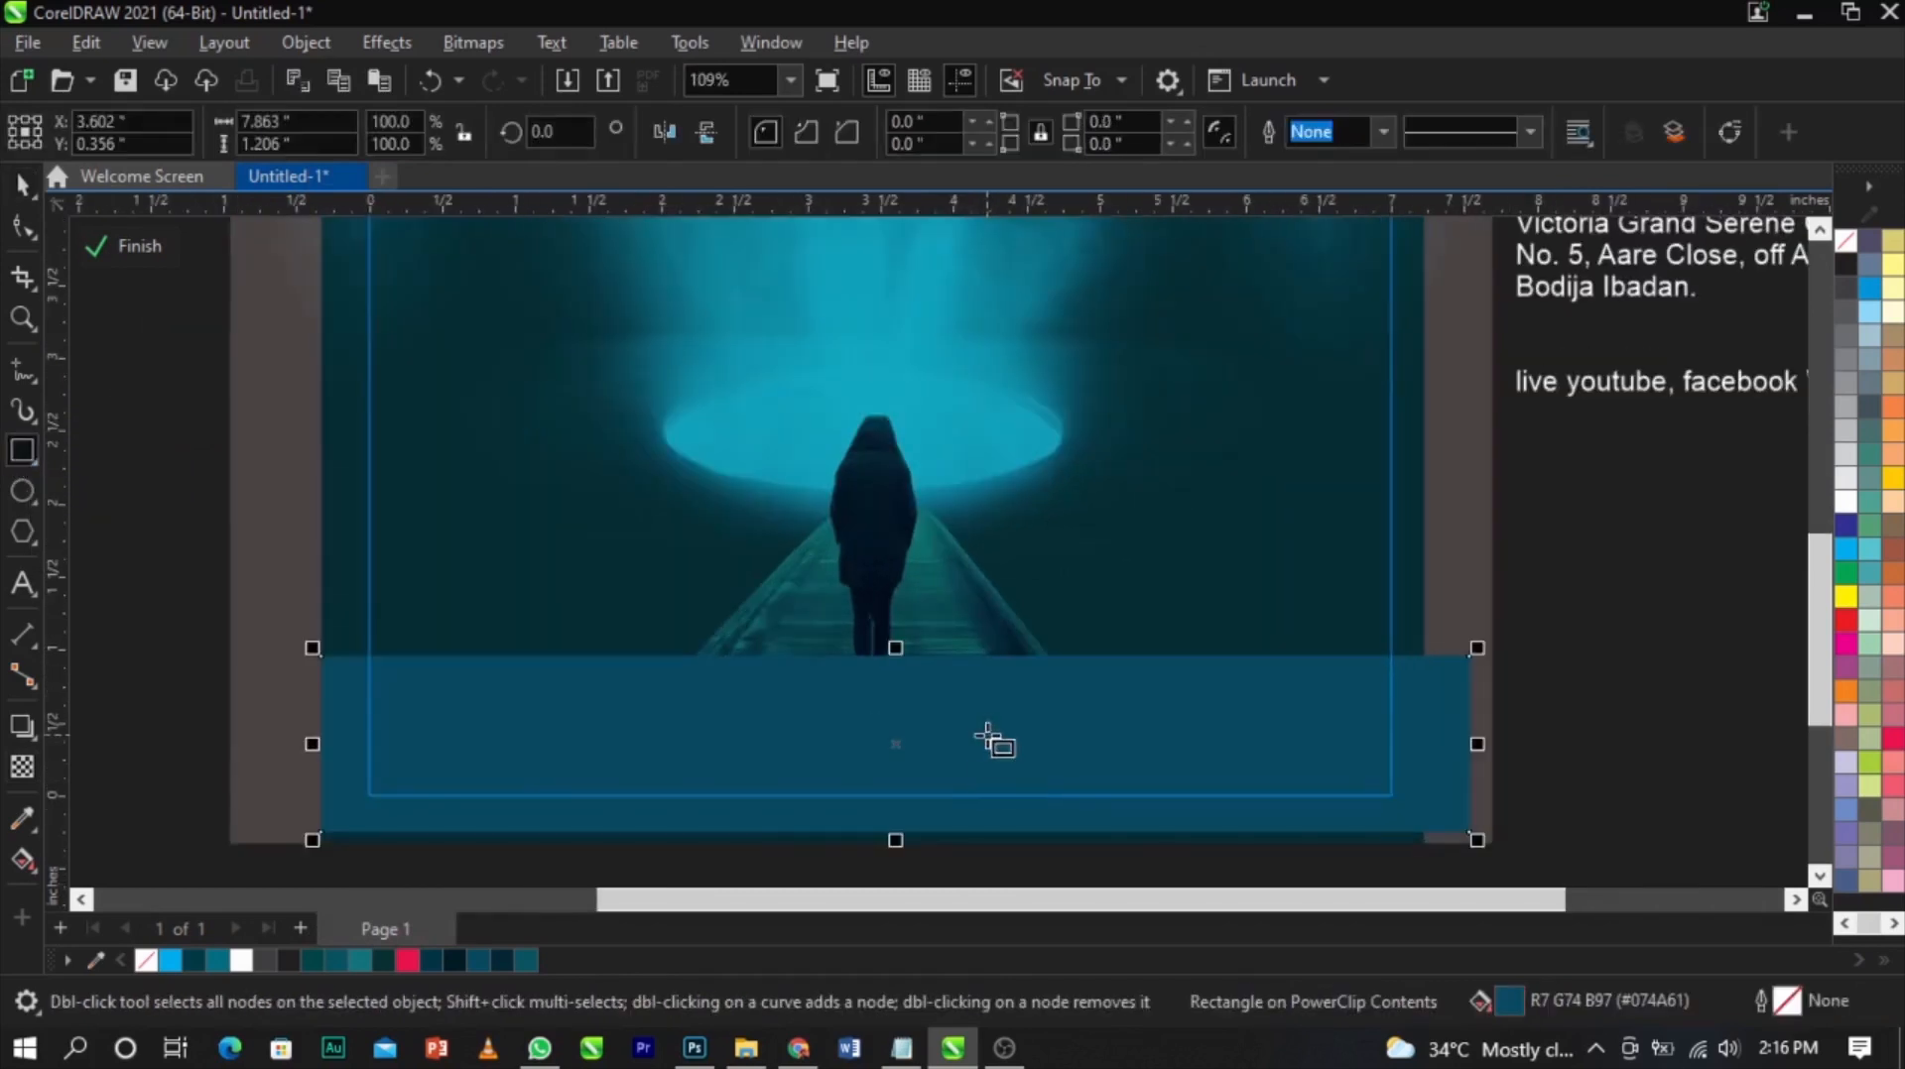
{"action": "key", "text": "space"}
{"action": "left_click_drag", "start_coordinate": [398, 829], "coordinate": [425, 830]}
{"action": "key", "text": "ctrl+z"}
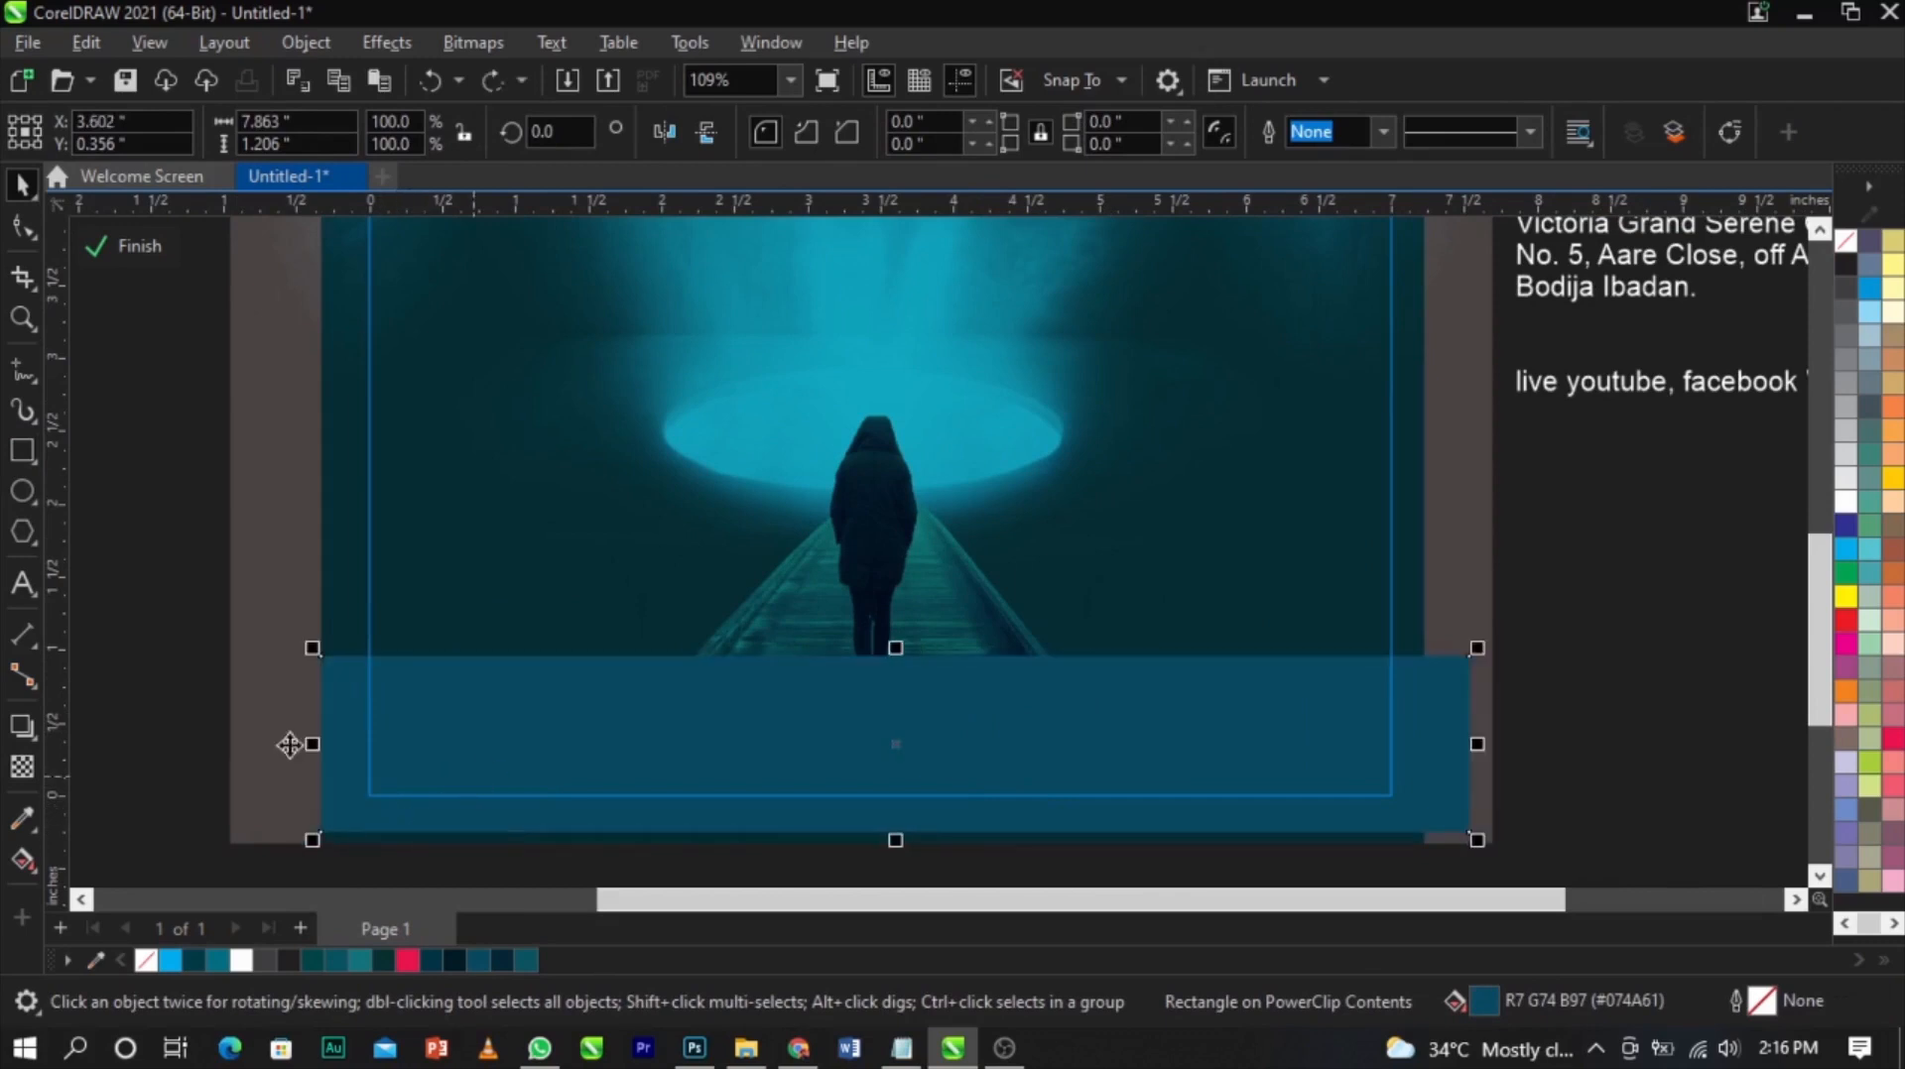
Sample the dark teal #042B32 from the photo as the bottom rectangle's fill and remove its outline
{"action": "left_click", "coordinate": [20, 821]}
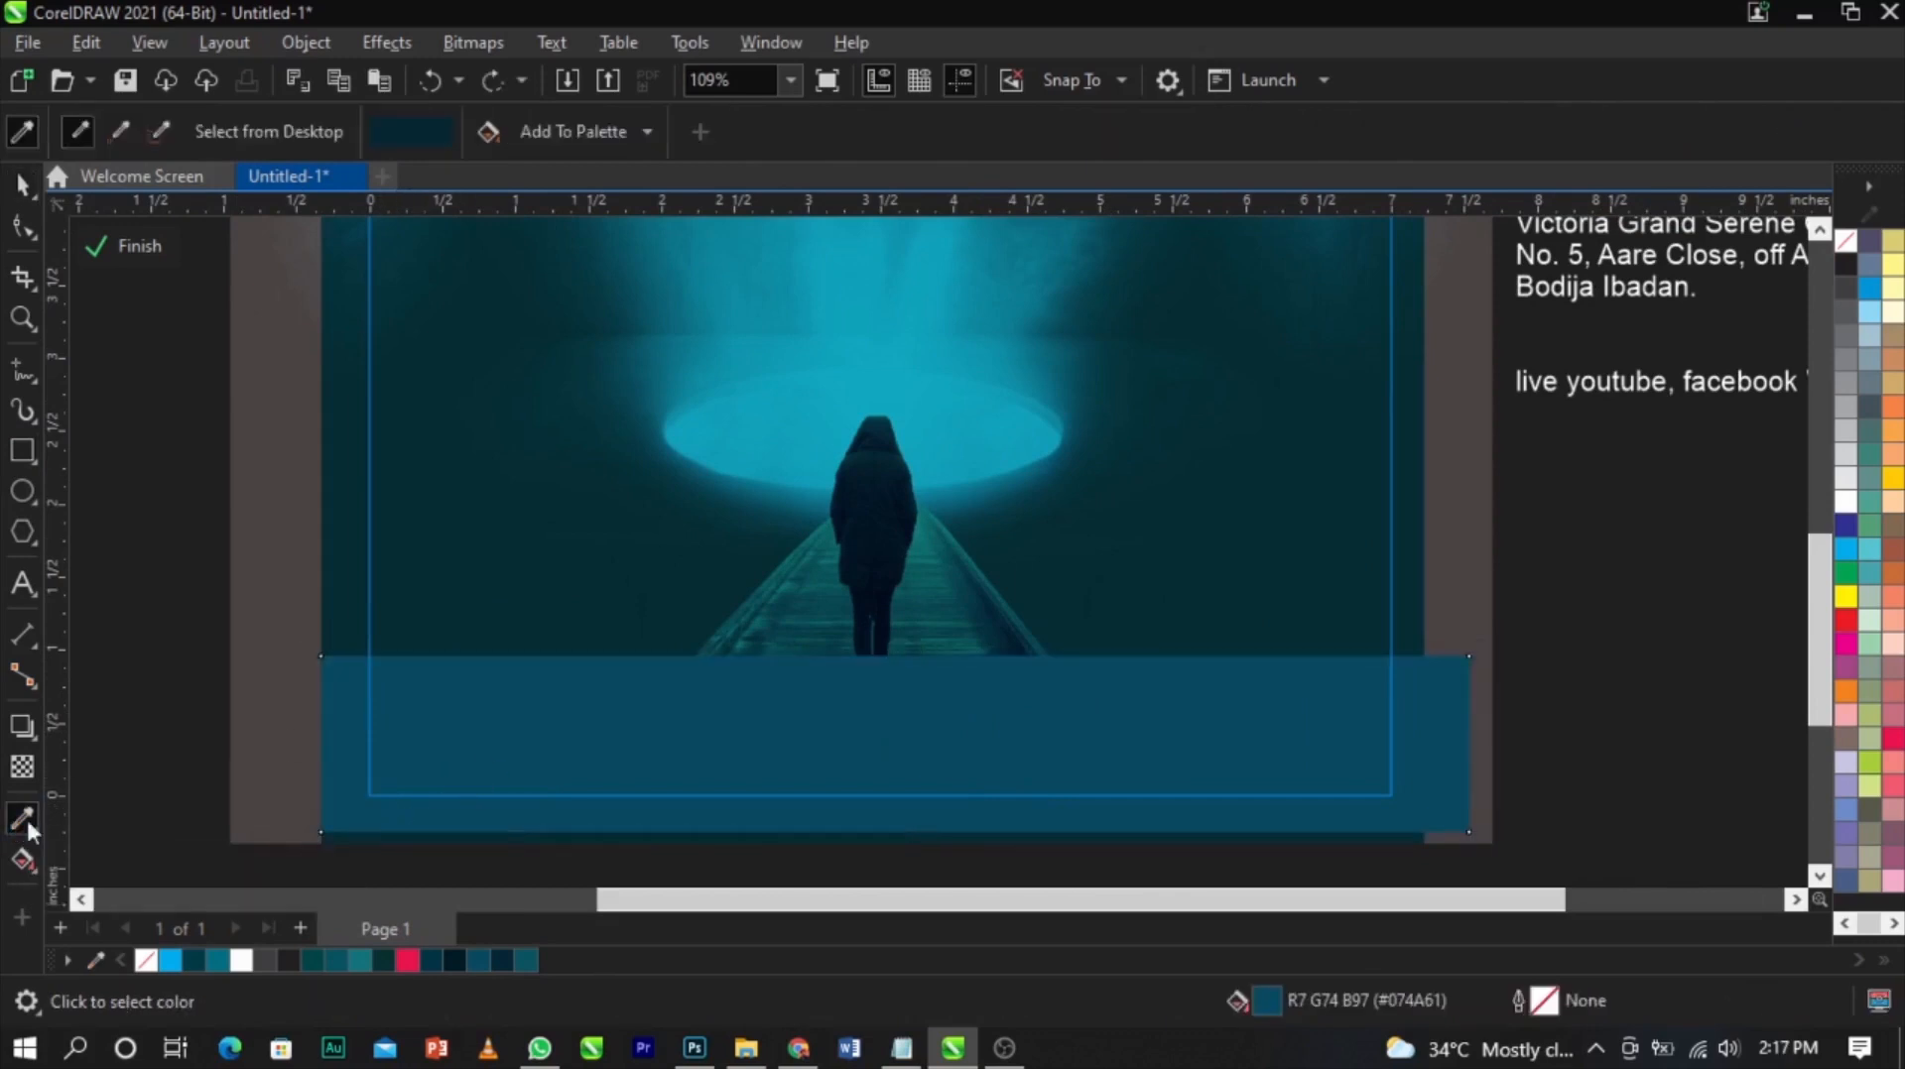
{"action": "left_click", "coordinate": [1300, 572]}
{"action": "left_click", "coordinate": [1288, 702]}
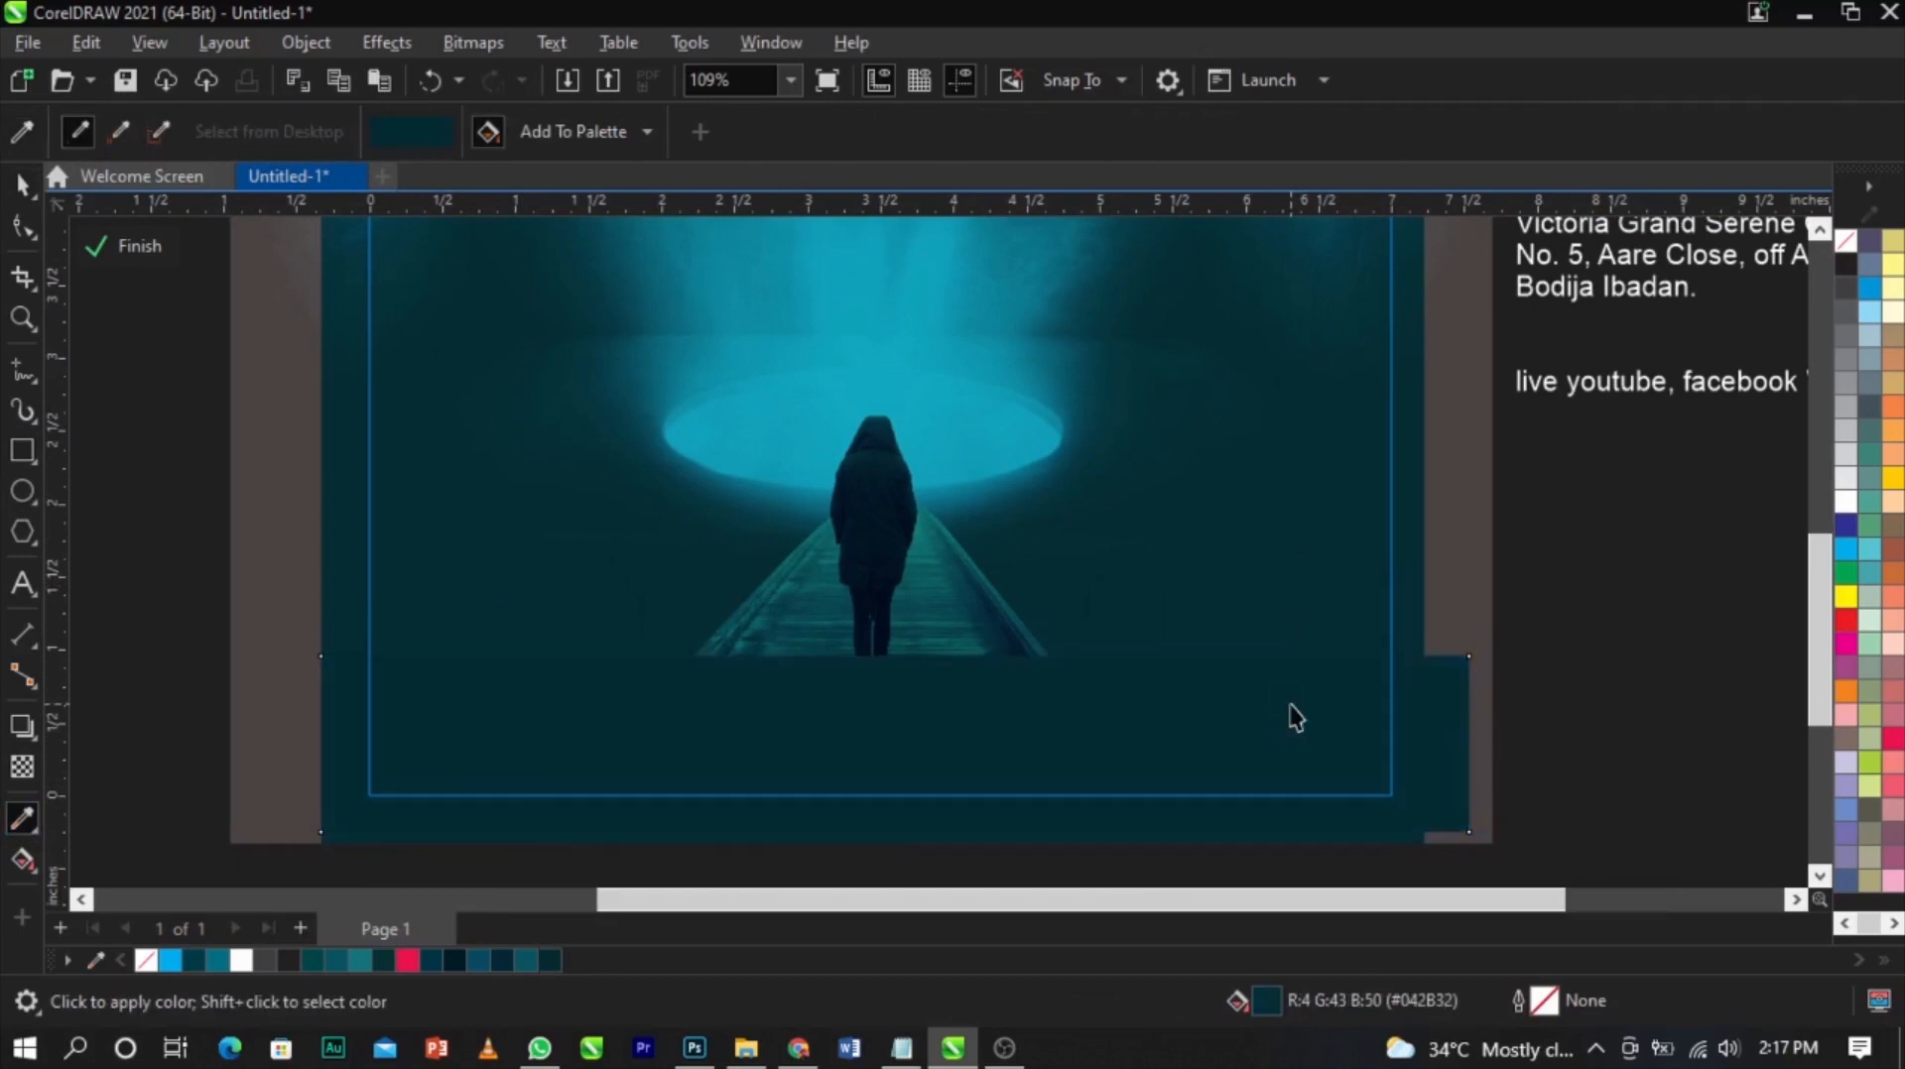
{"action": "key", "text": "space"}
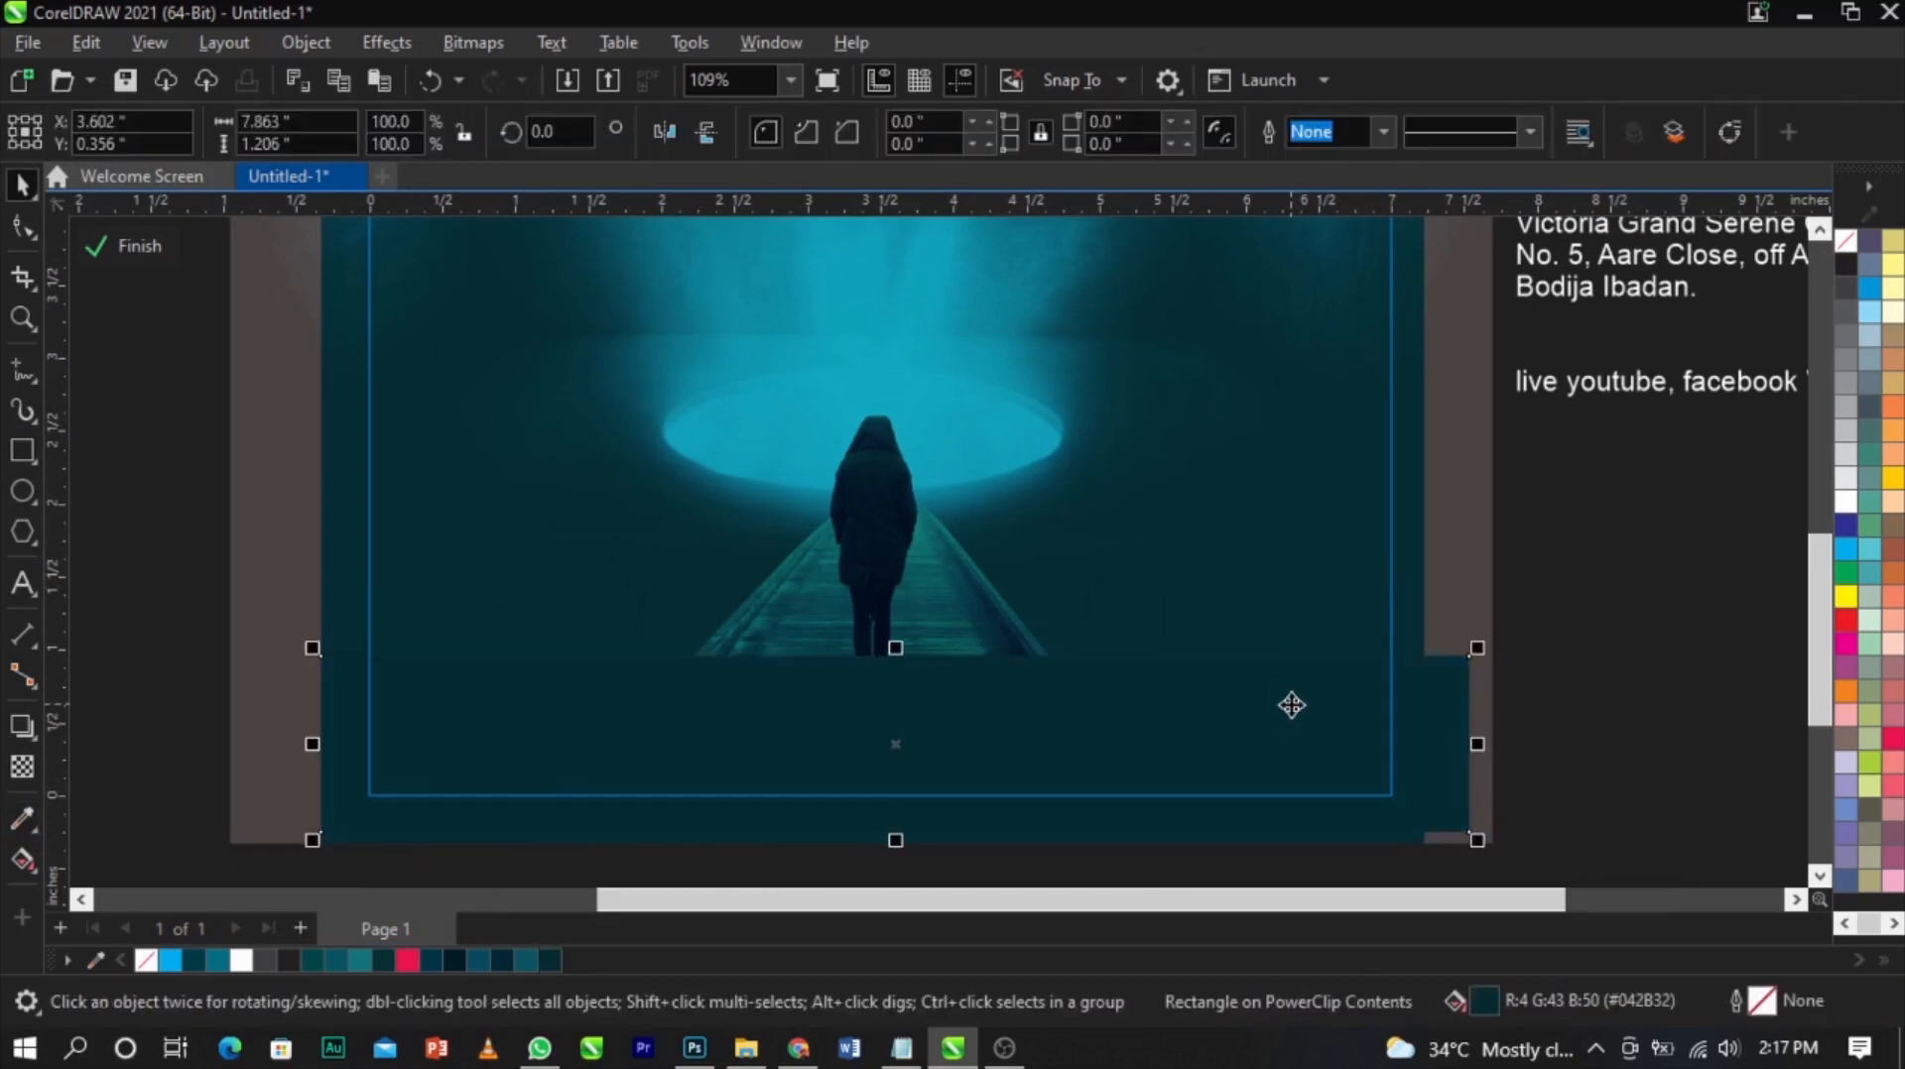
{"action": "right_click", "coordinate": [1845, 245]}
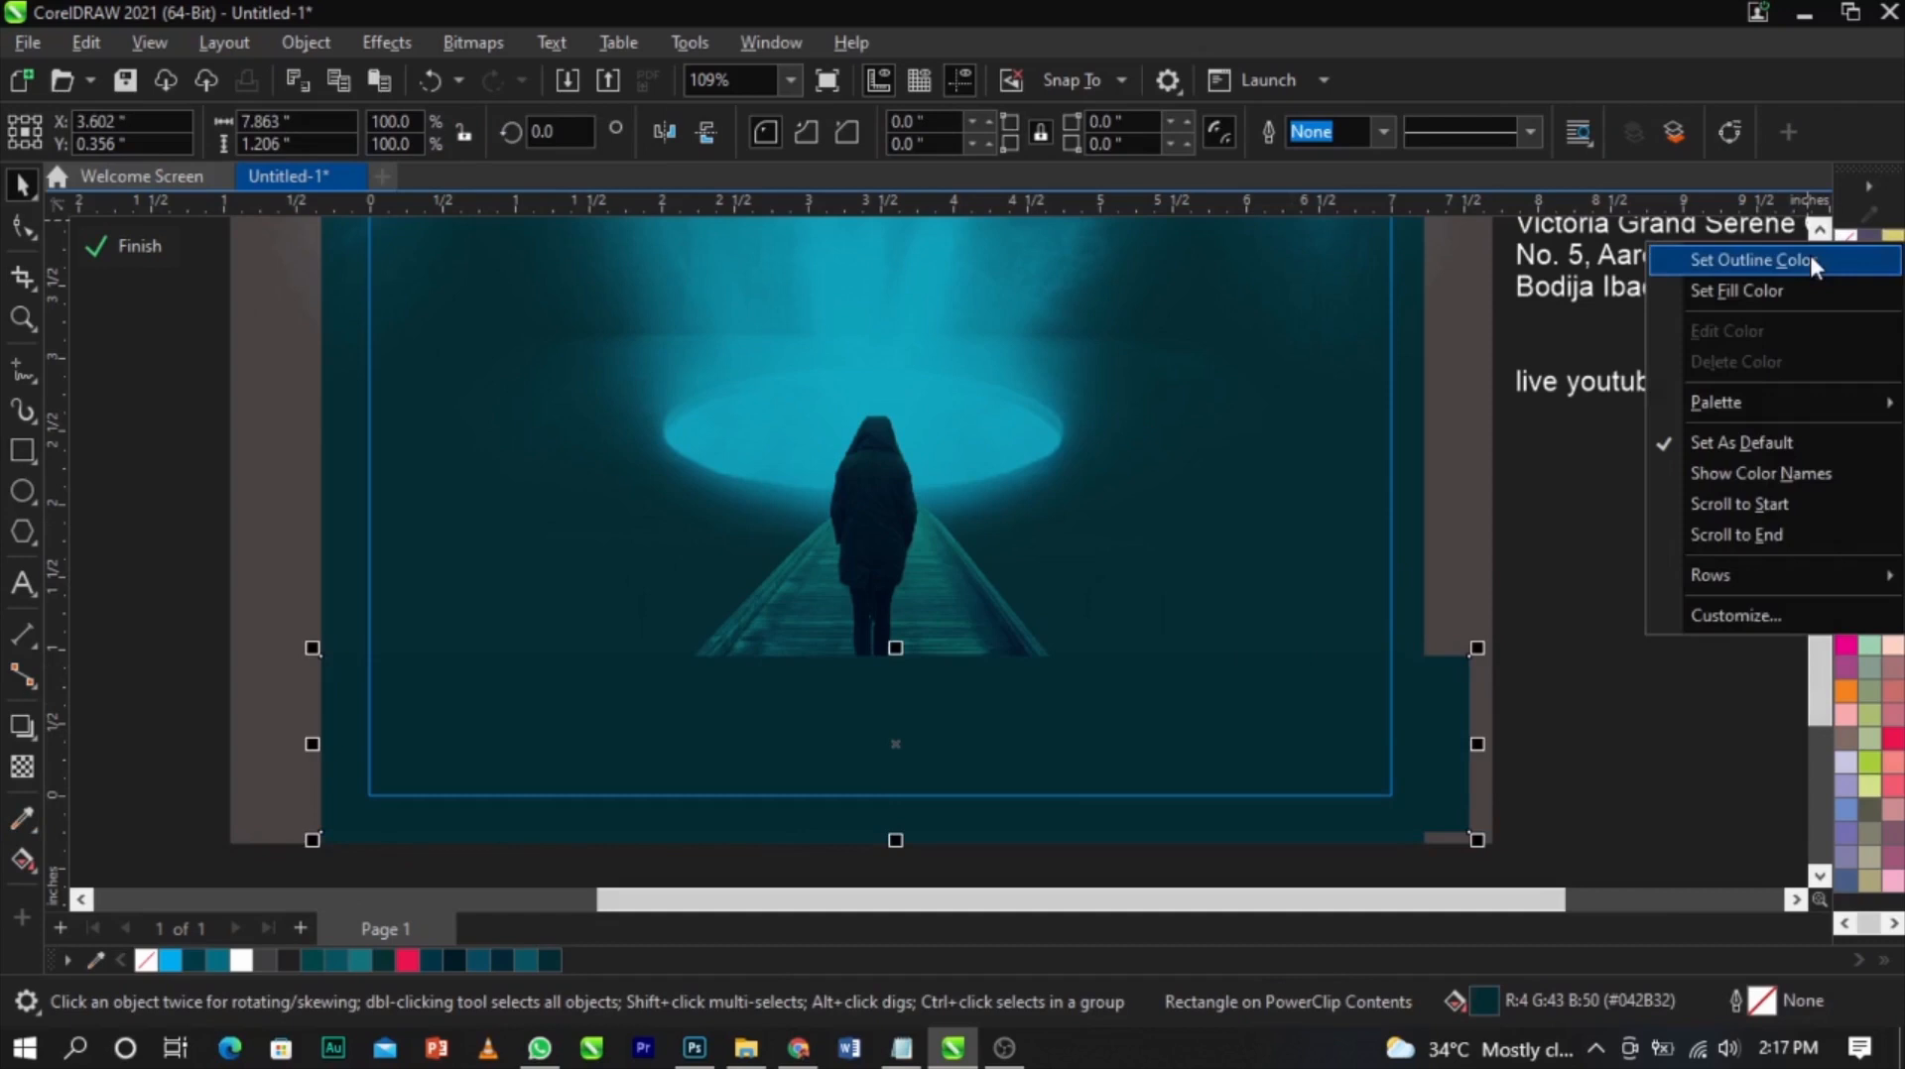
{"action": "left_click", "coordinate": [1808, 252]}
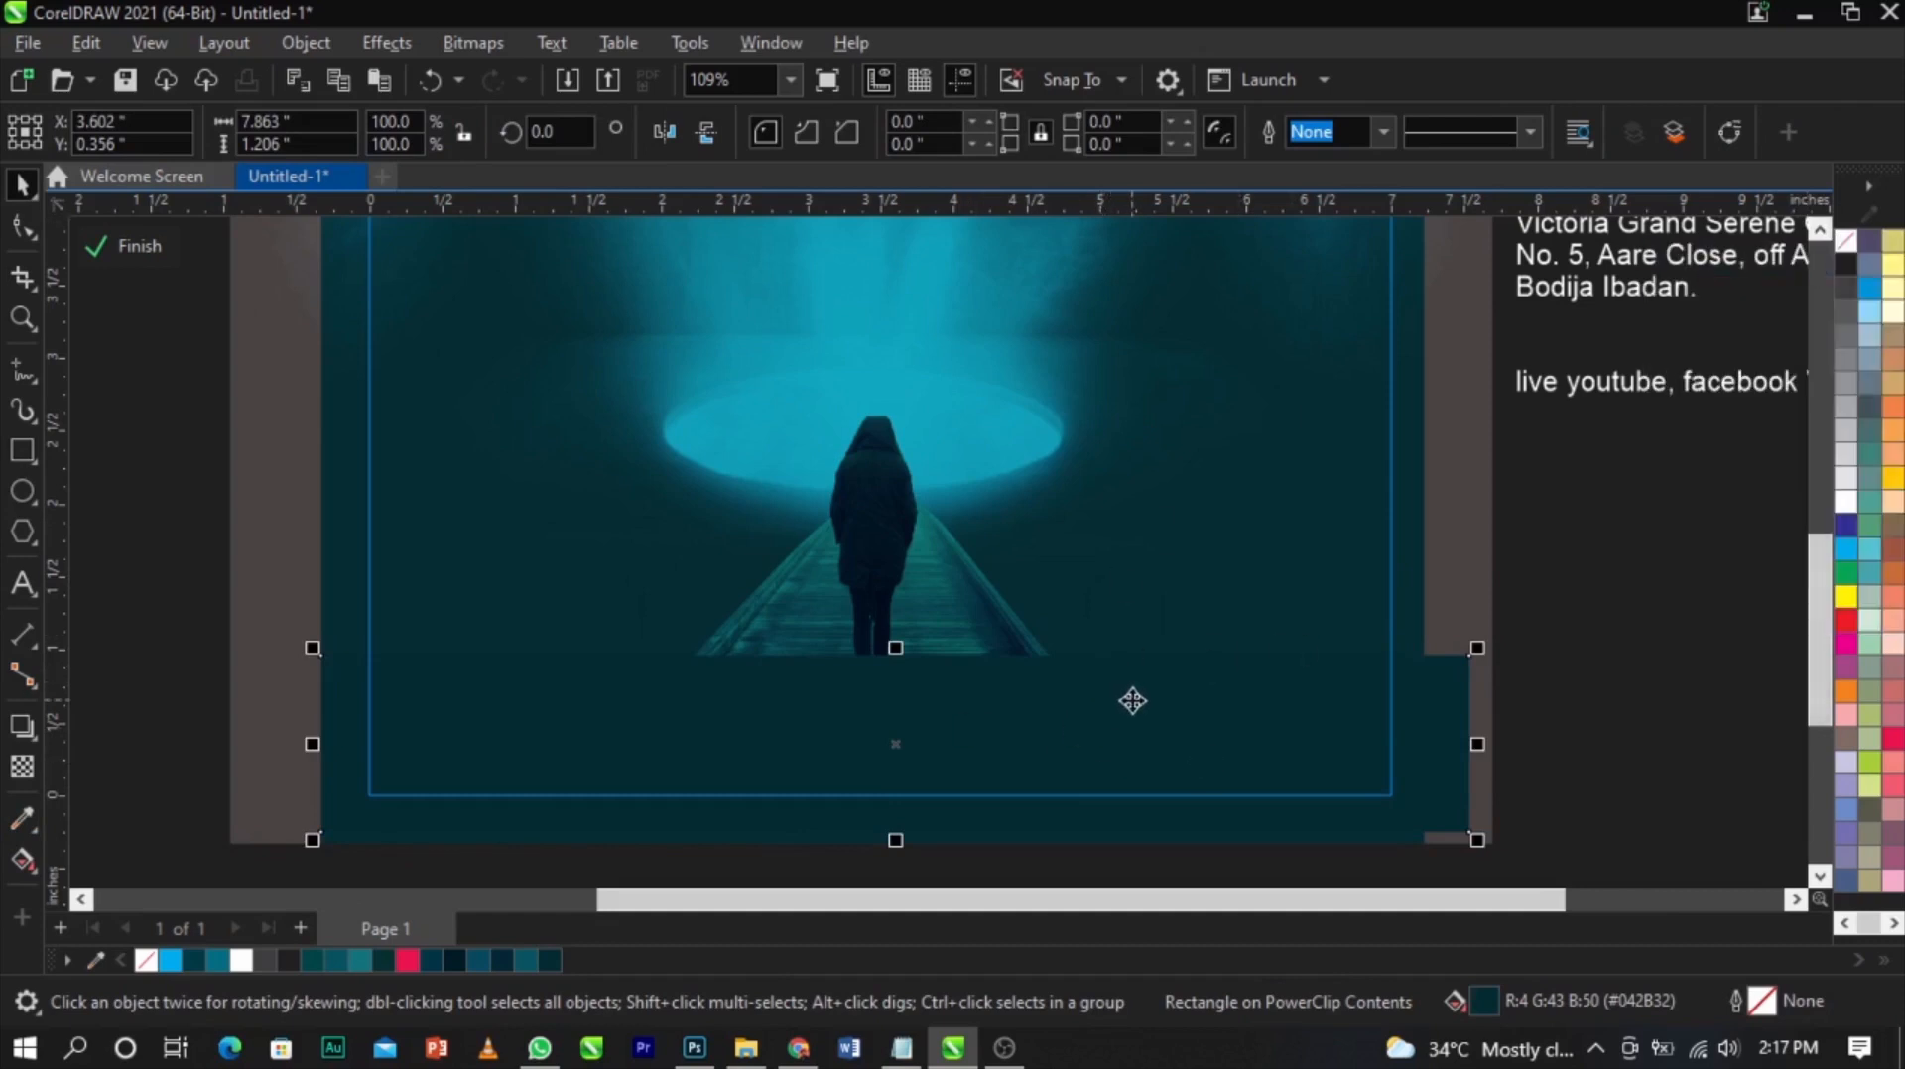
Apply a linear fountain transparency to the bottom rectangle, fading it upward into the photo
{"action": "left_click", "coordinate": [21, 766]}
{"action": "scroll", "coordinate": [802, 789], "scroll_direction": "up", "scroll_amount": 2}
{"action": "mouse_move", "coordinate": [790, 808]}
{"action": "left_mouse_down"}
{"action": "mouse_move", "coordinate": [812, 706]}
{"action": "mouse_move", "coordinate": [792, 611]}
{"action": "left_mouse_up"}
{"action": "key", "text": "space"}
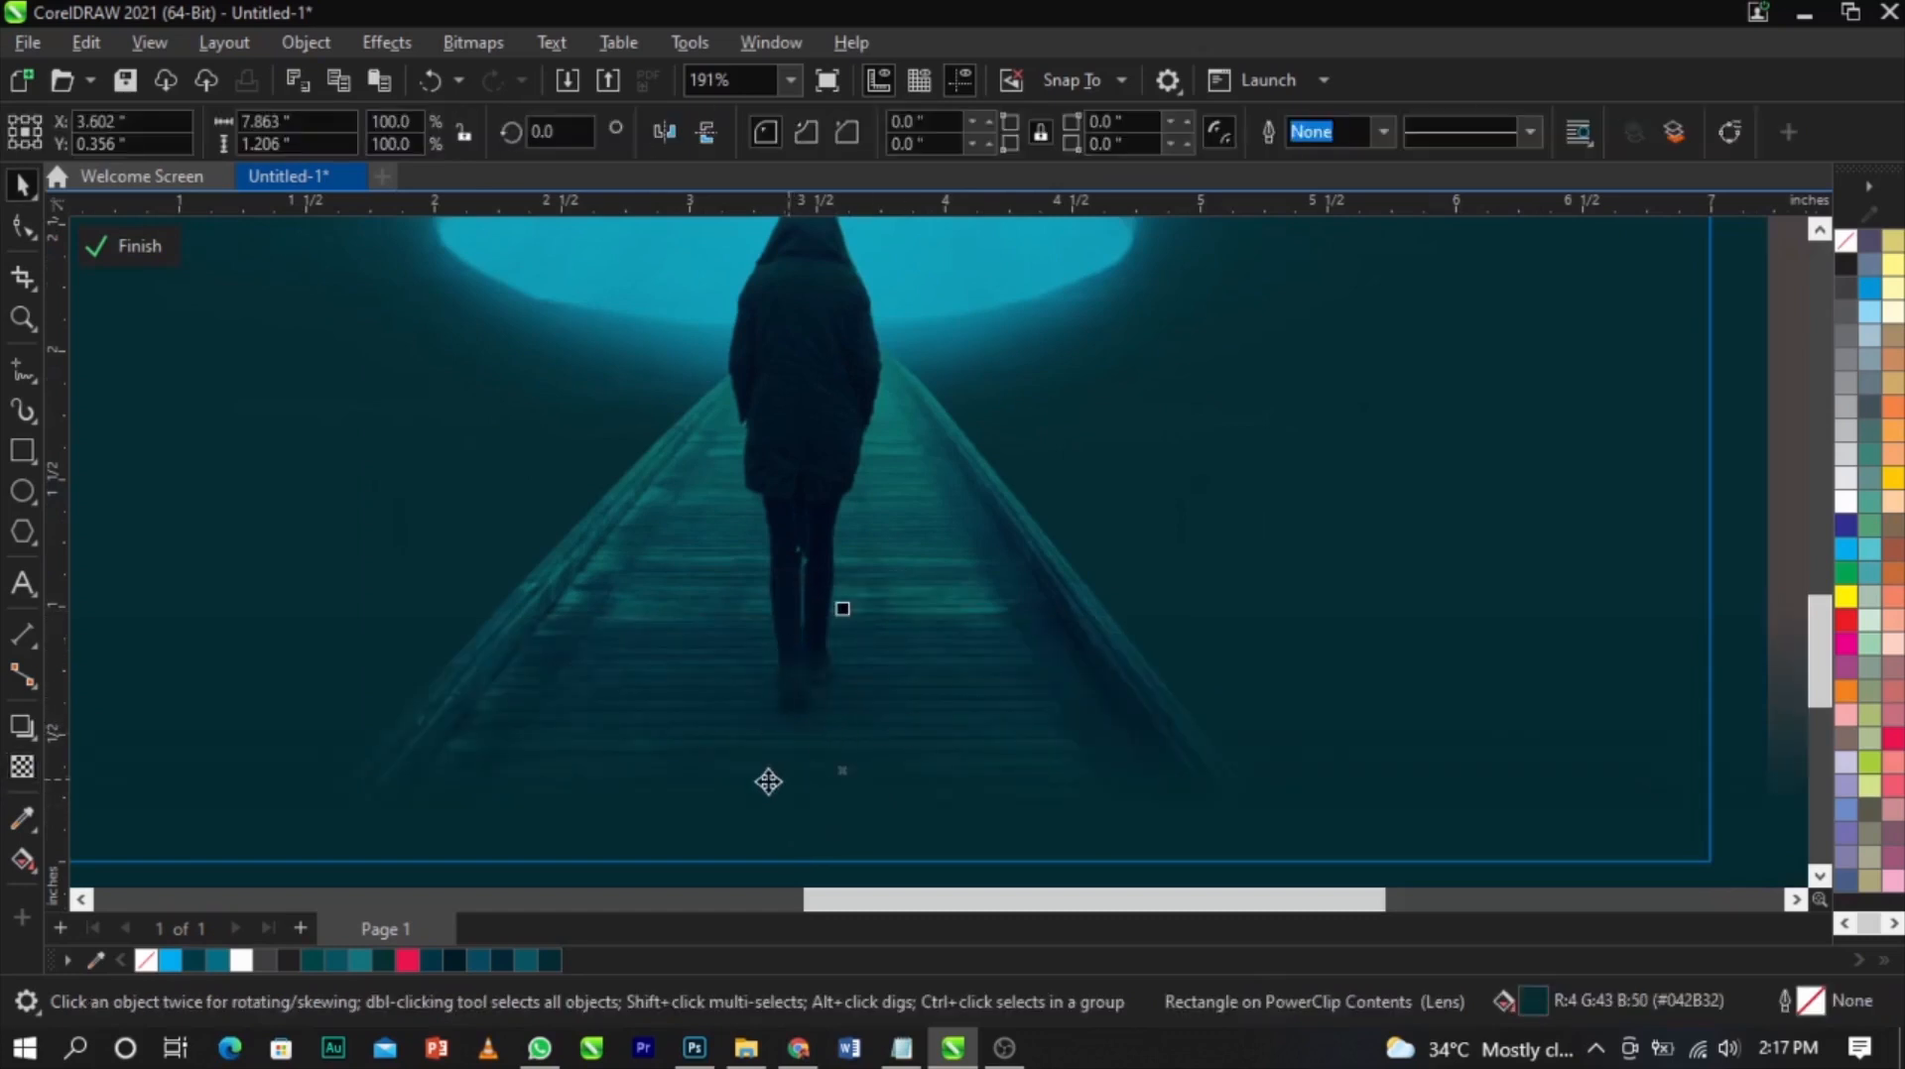
Stretch the bottom rectangle upward to about 1.4 inches tall
{"action": "left_click_drag", "start_coordinate": [842, 608], "coordinate": [848, 568]}
{"action": "scroll", "coordinate": [800, 651], "scroll_direction": "up", "scroll_amount": 2}
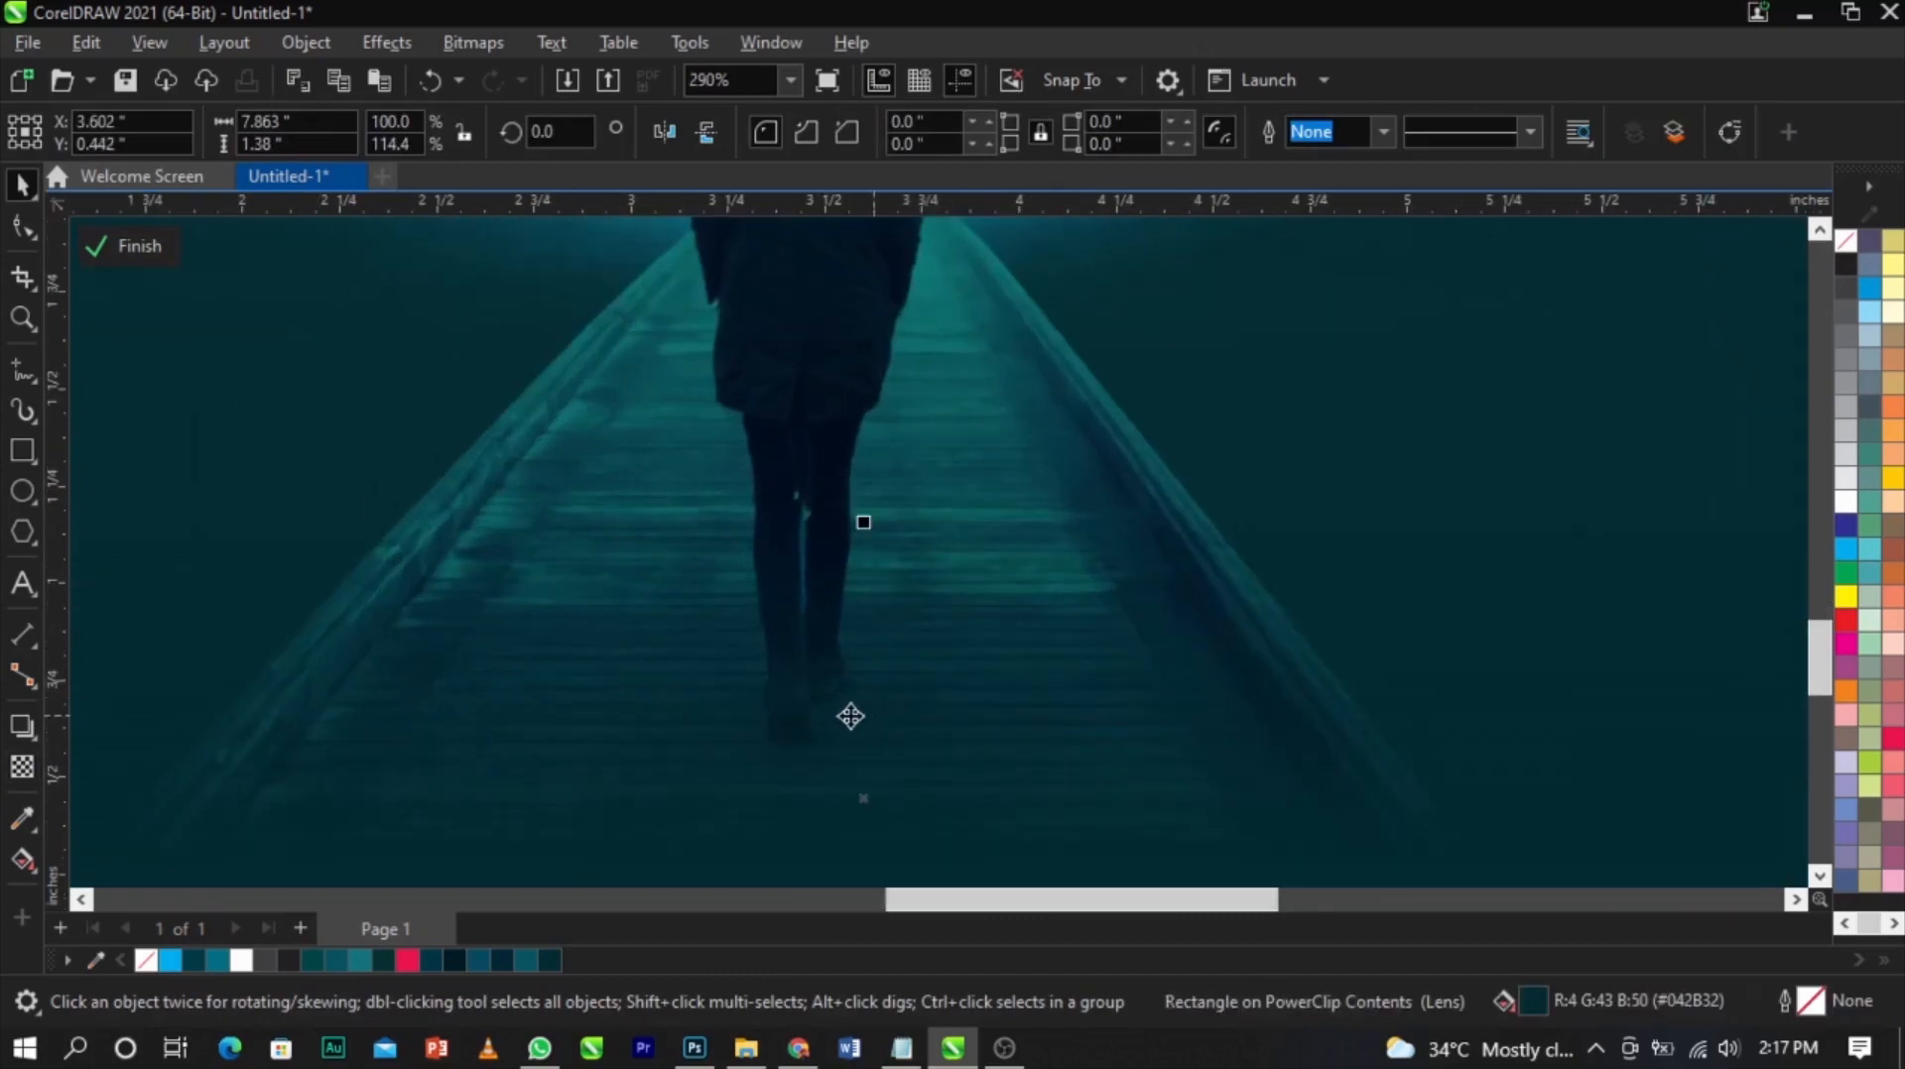
{"action": "scroll", "coordinate": [743, 661], "scroll_direction": "down", "scroll_amount": 6}
{"action": "key", "text": "Escape"}
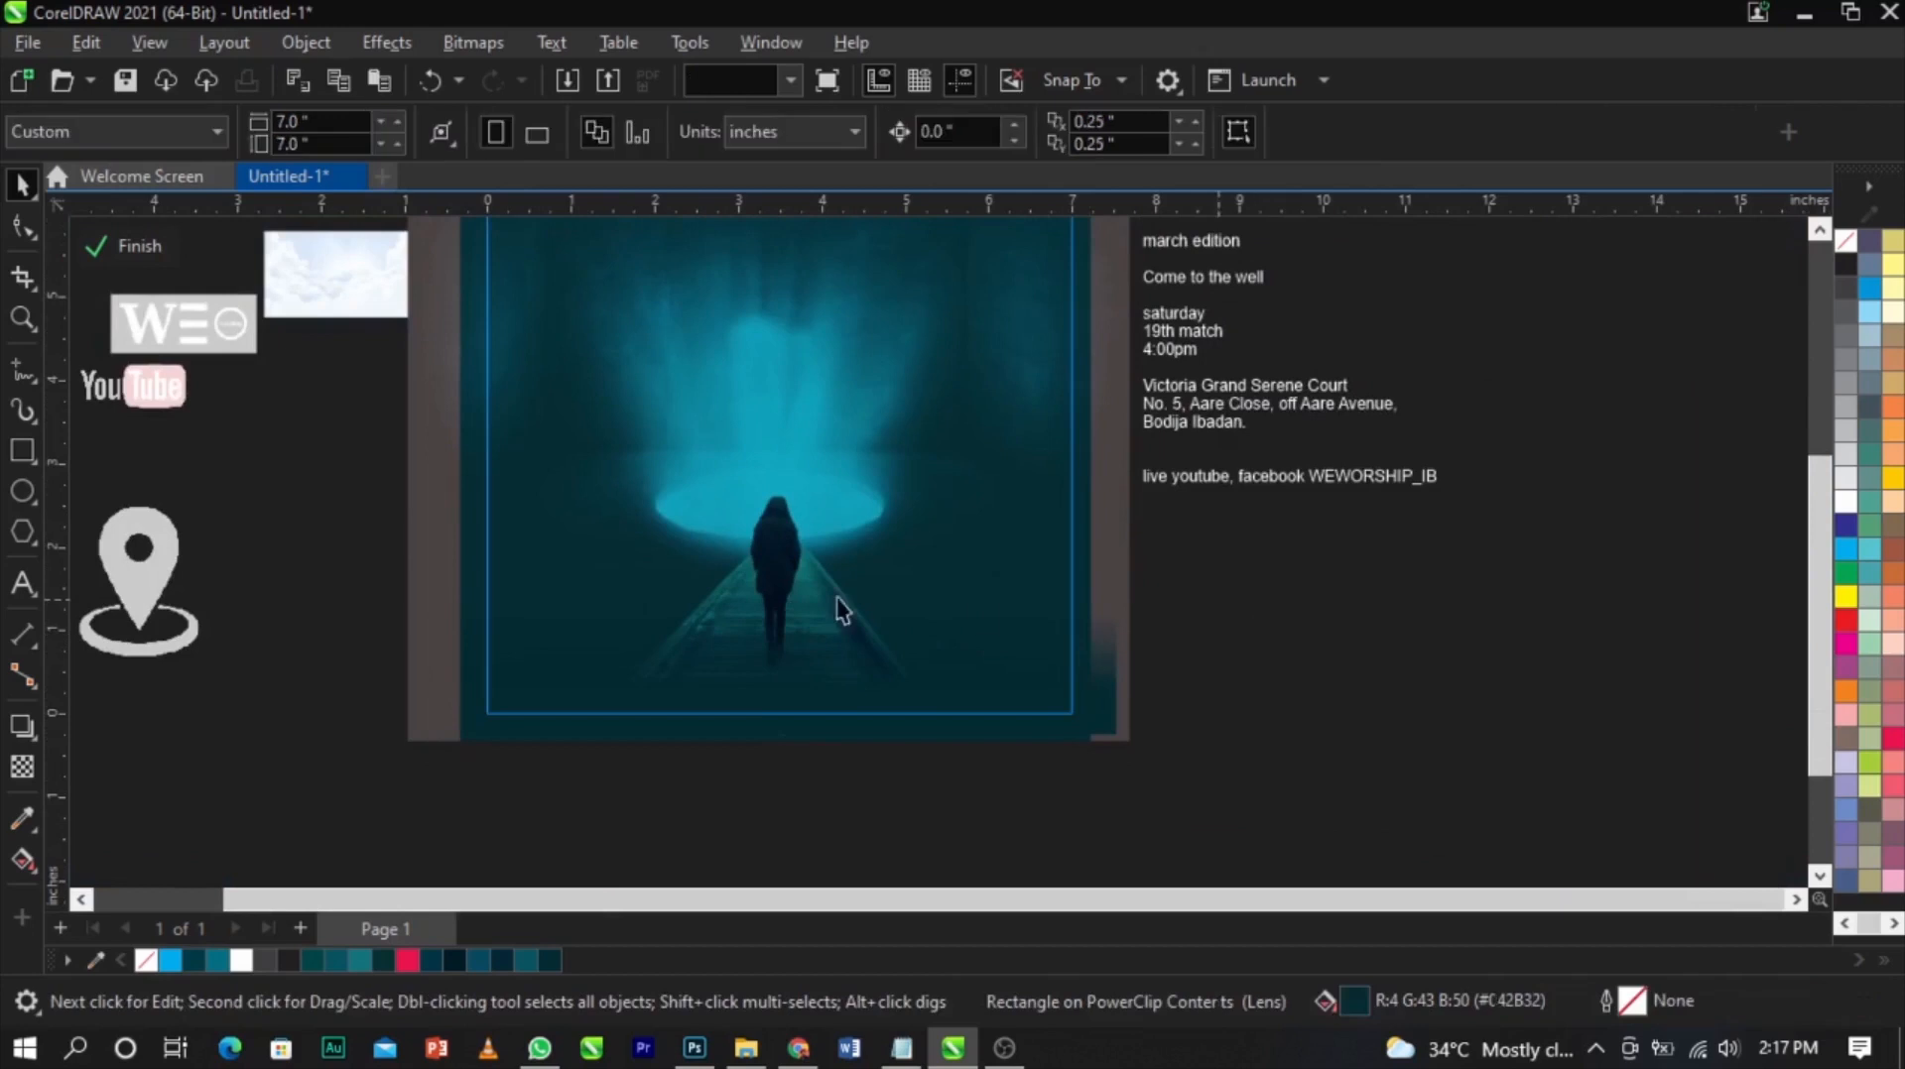
Draw a circle about 0.8 inch across to the right of the walking figure
{"action": "scroll", "coordinate": [744, 571], "scroll_direction": "up", "scroll_amount": 3}
{"action": "scroll", "coordinate": [851, 457], "scroll_direction": "up", "scroll_amount": 4}
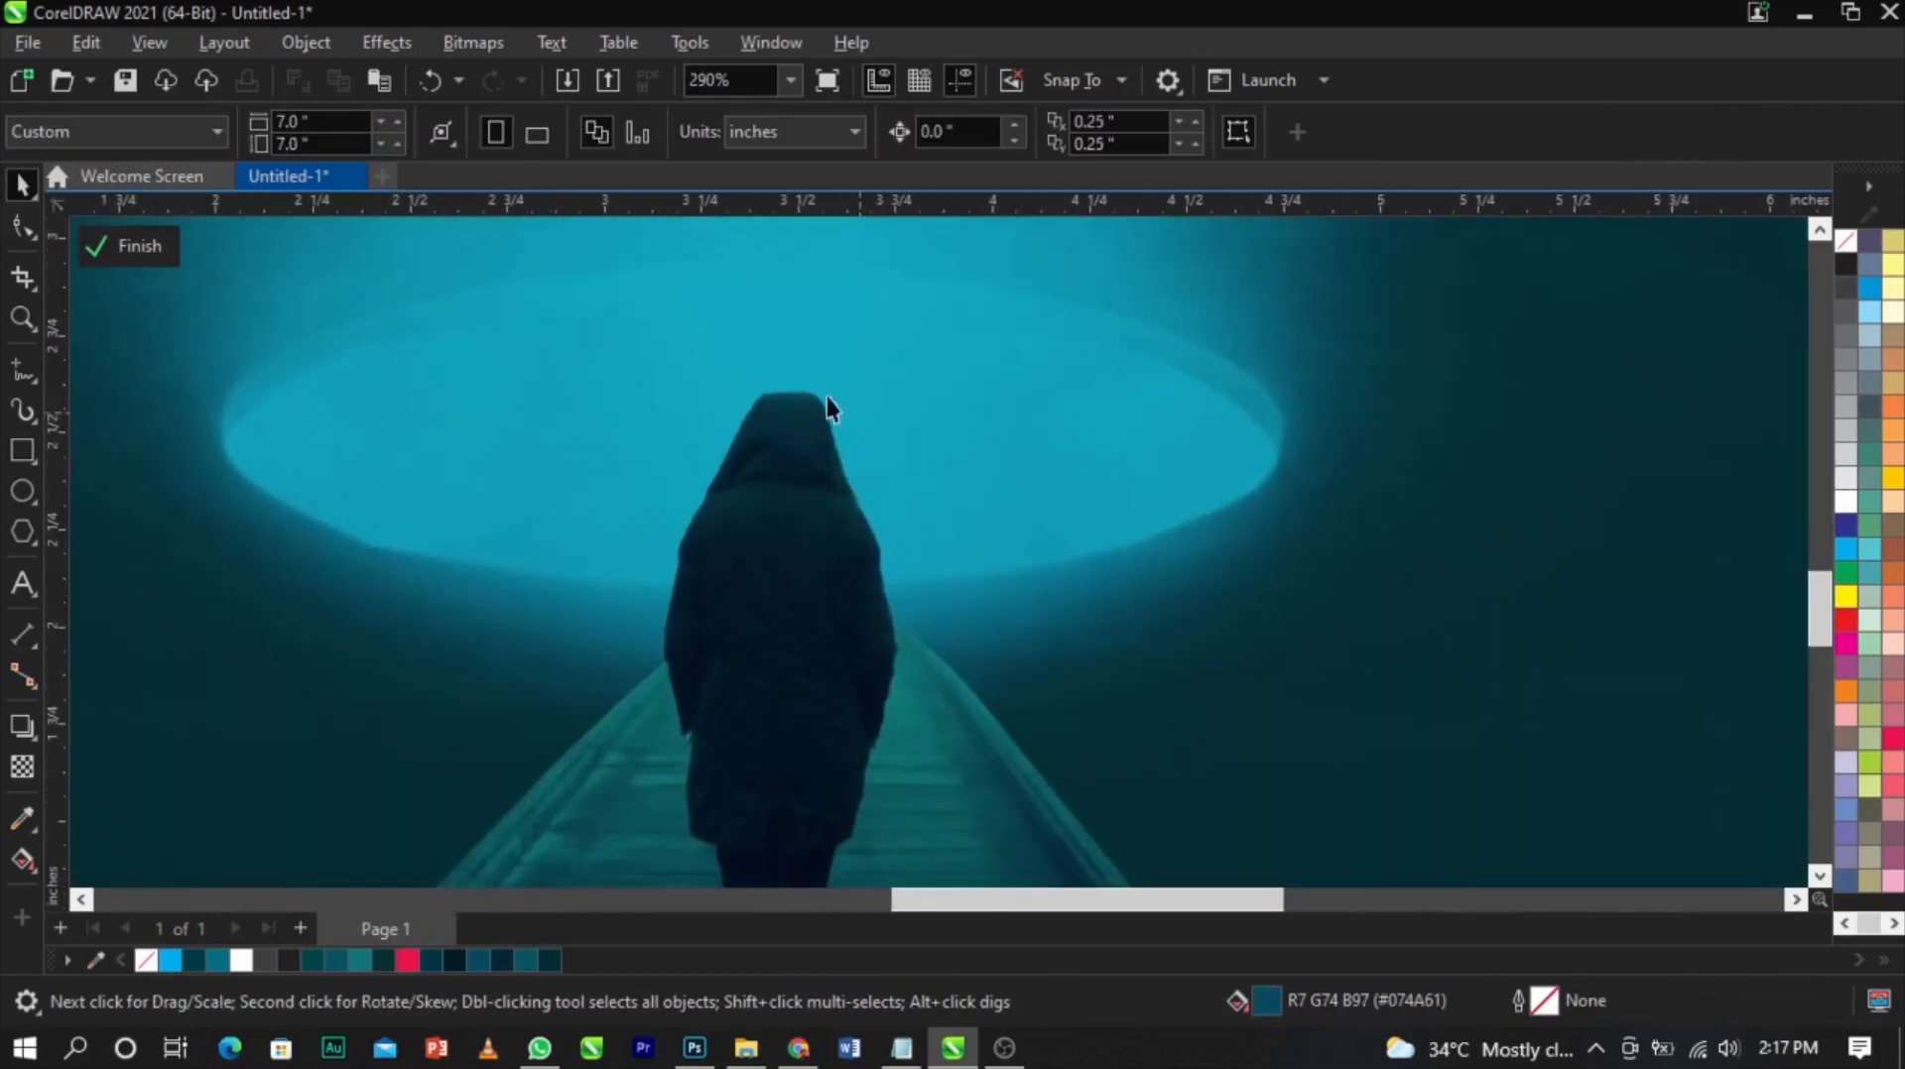
{"action": "left_click", "coordinate": [16, 504]}
{"action": "left_click_drag", "start_coordinate": [1073, 444], "coordinate": [1394, 763]}
{"action": "key", "text": "space"}
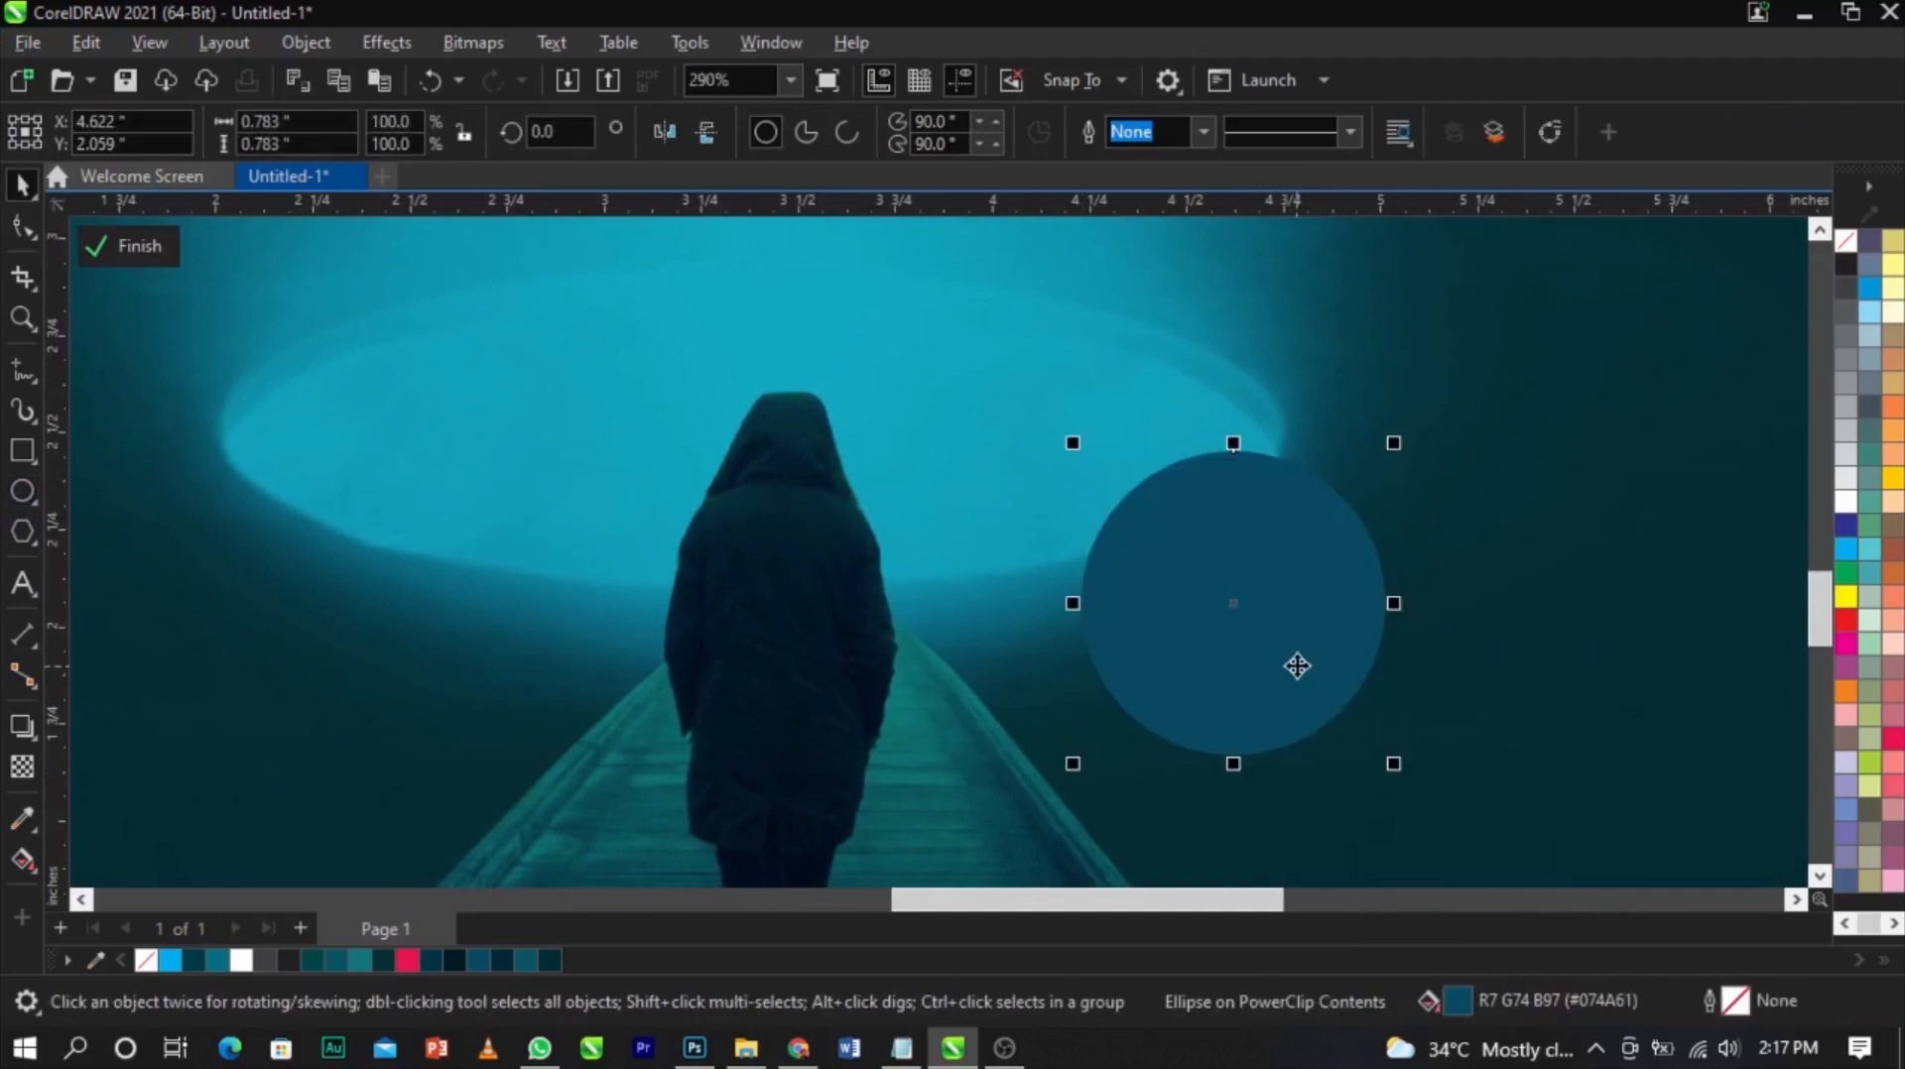
Fill the circle with cyan and give it an elliptical fountain transparency
{"action": "left_click", "coordinate": [1266, 605]}
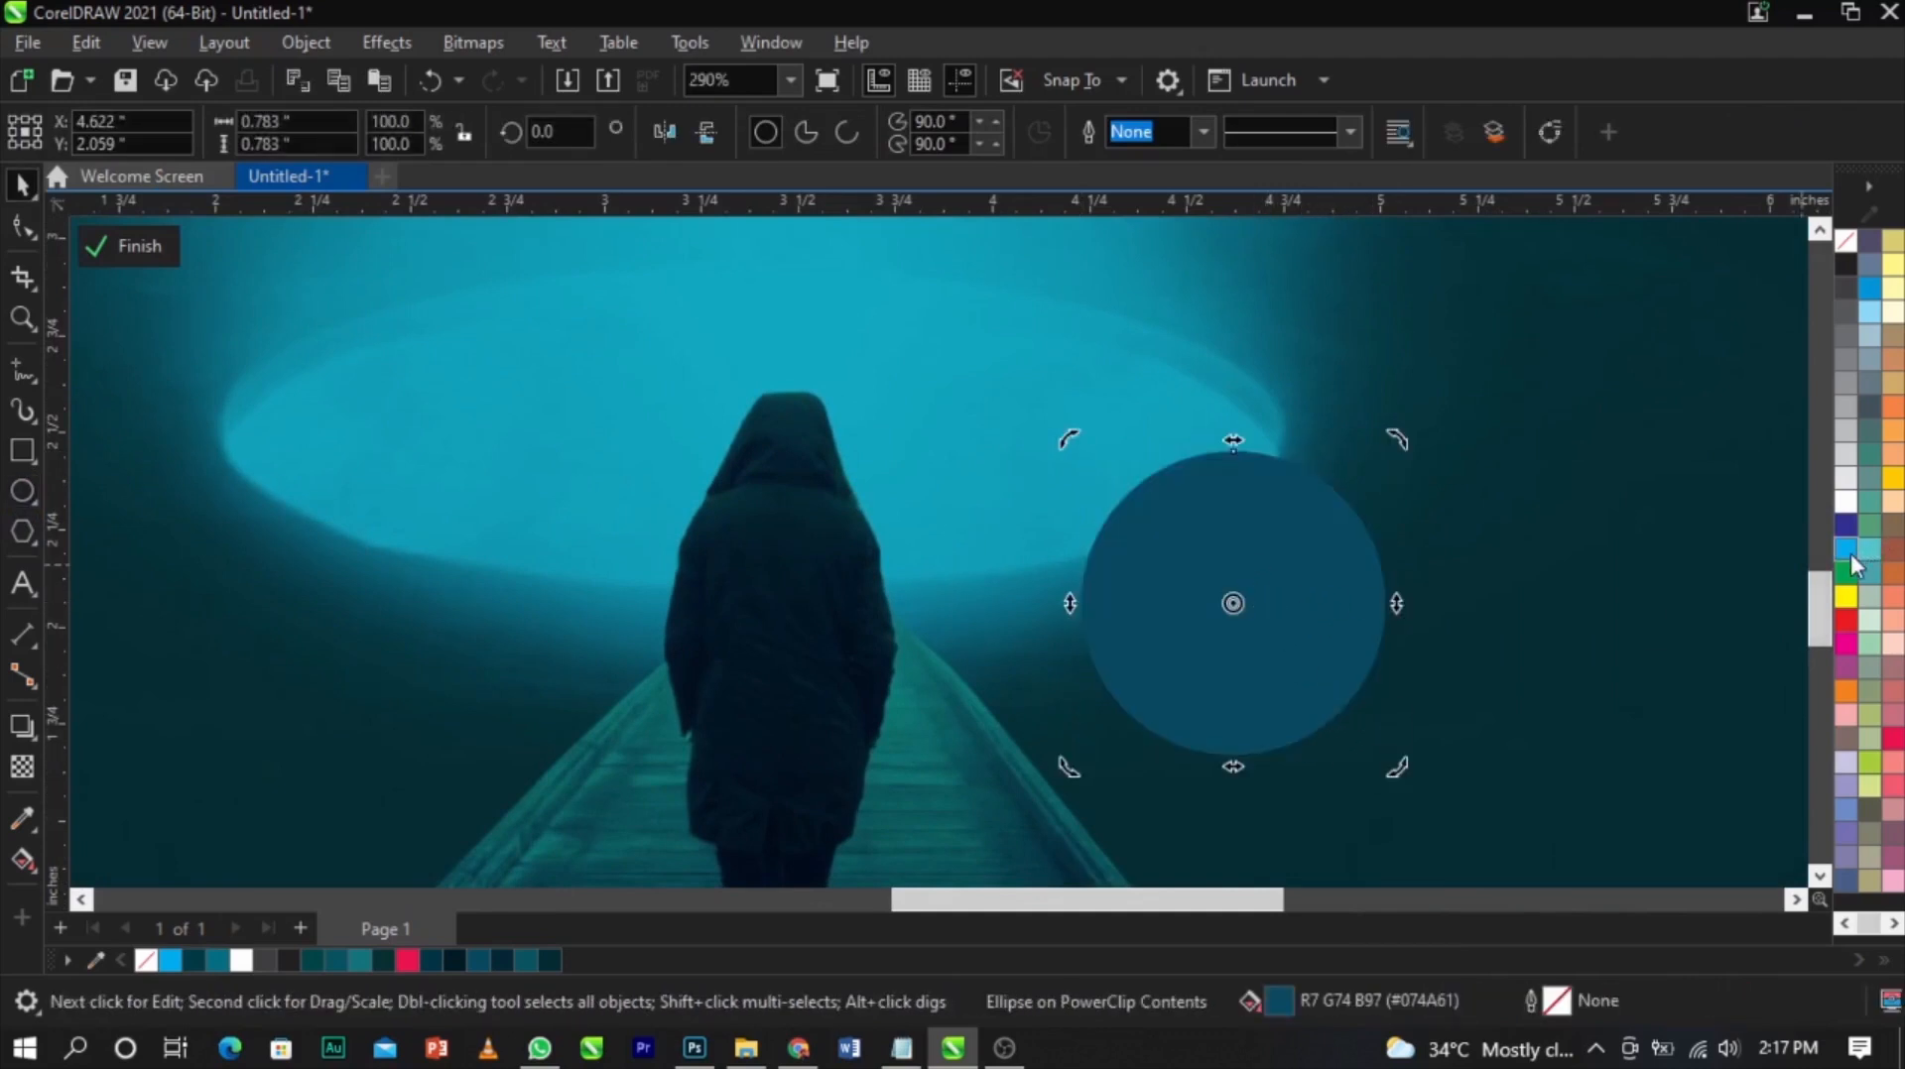
{"action": "left_click", "coordinate": [1848, 553]}
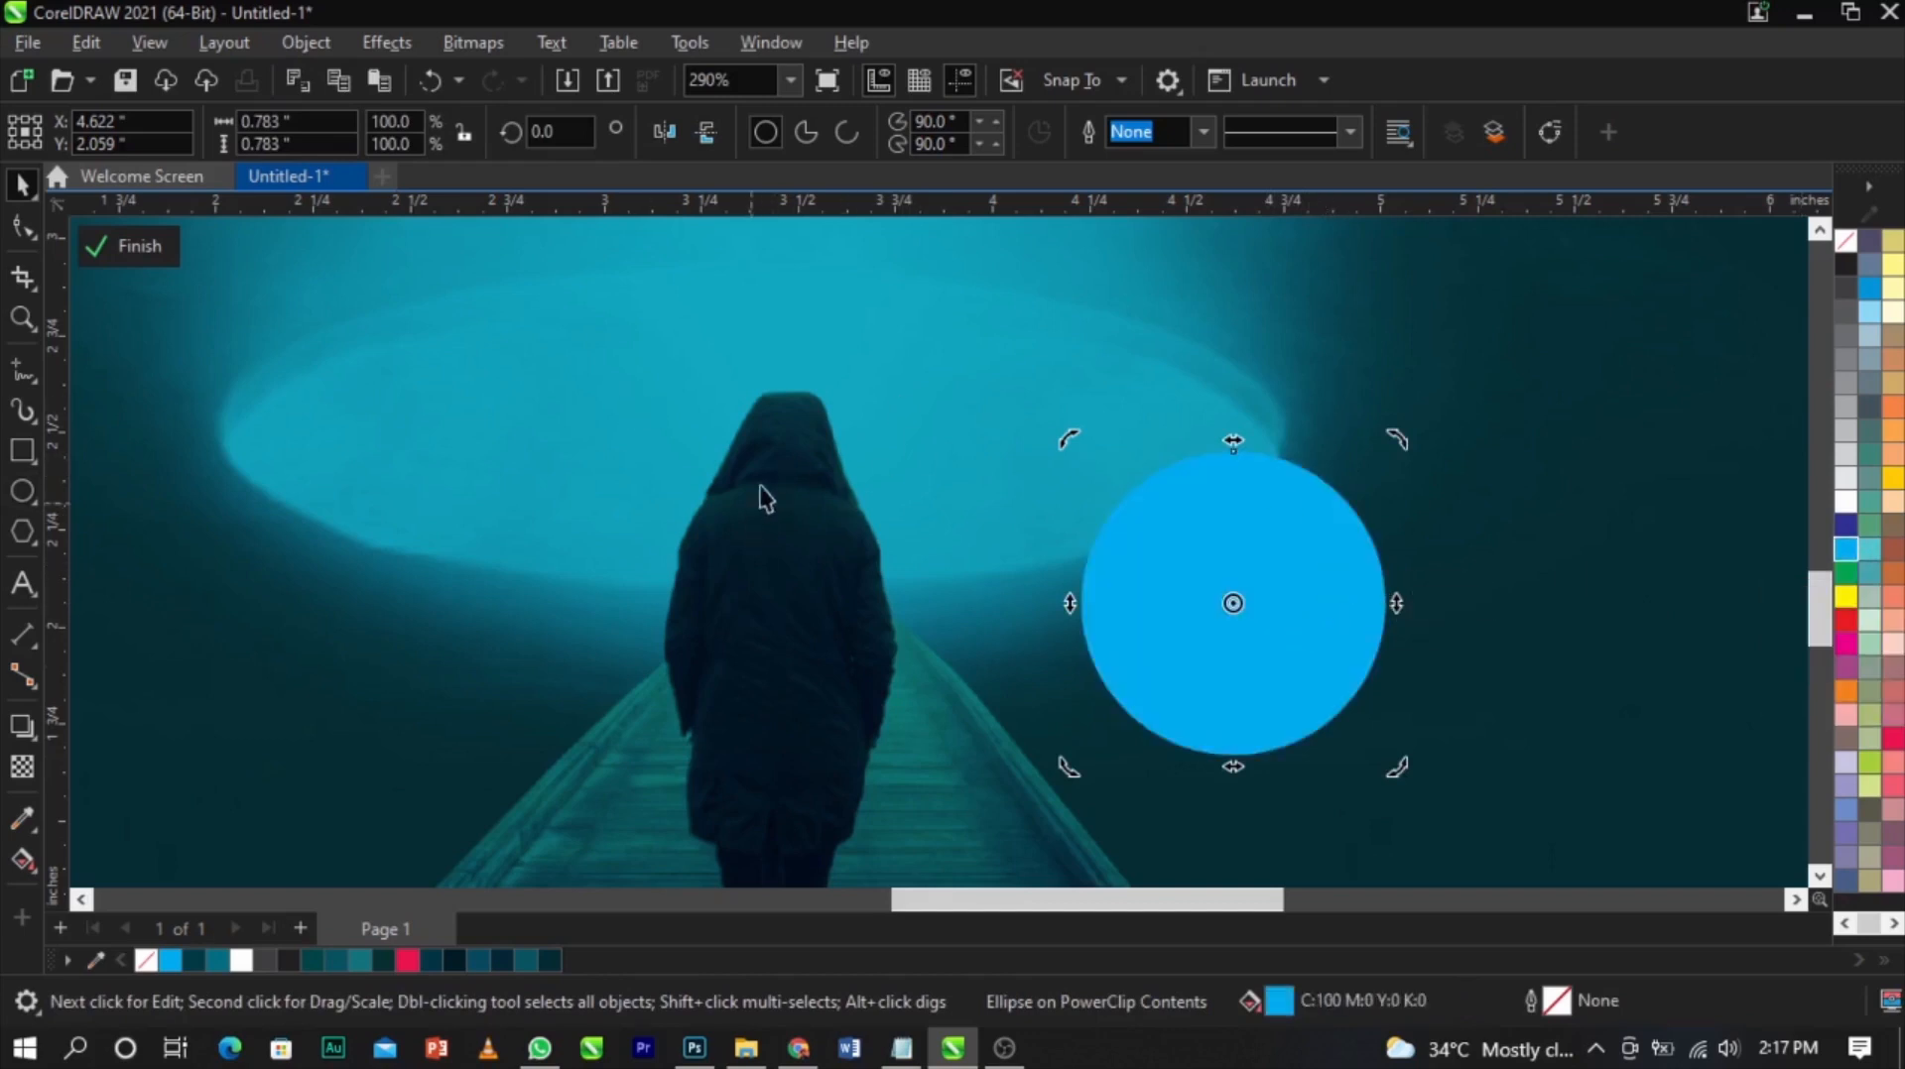
{"action": "left_click", "coordinate": [21, 771]}
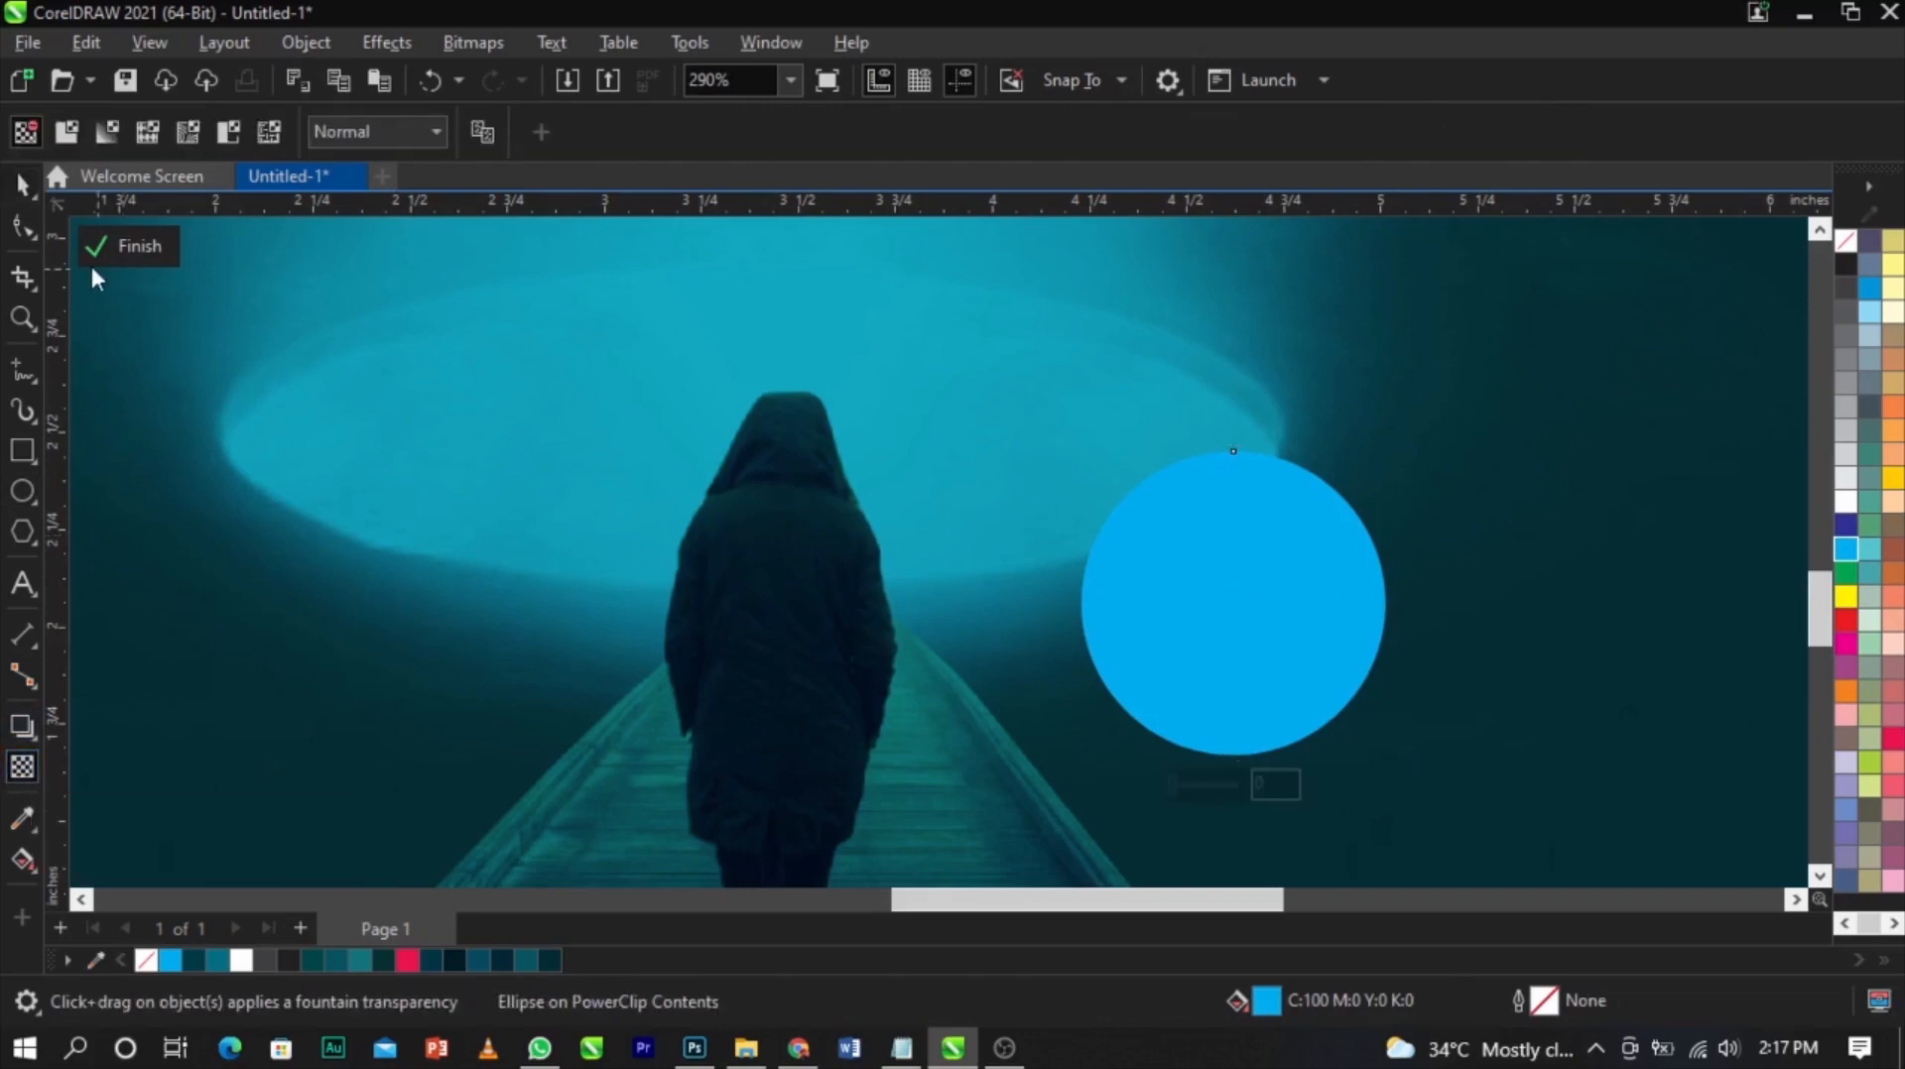
{"action": "left_click", "coordinate": [112, 133]}
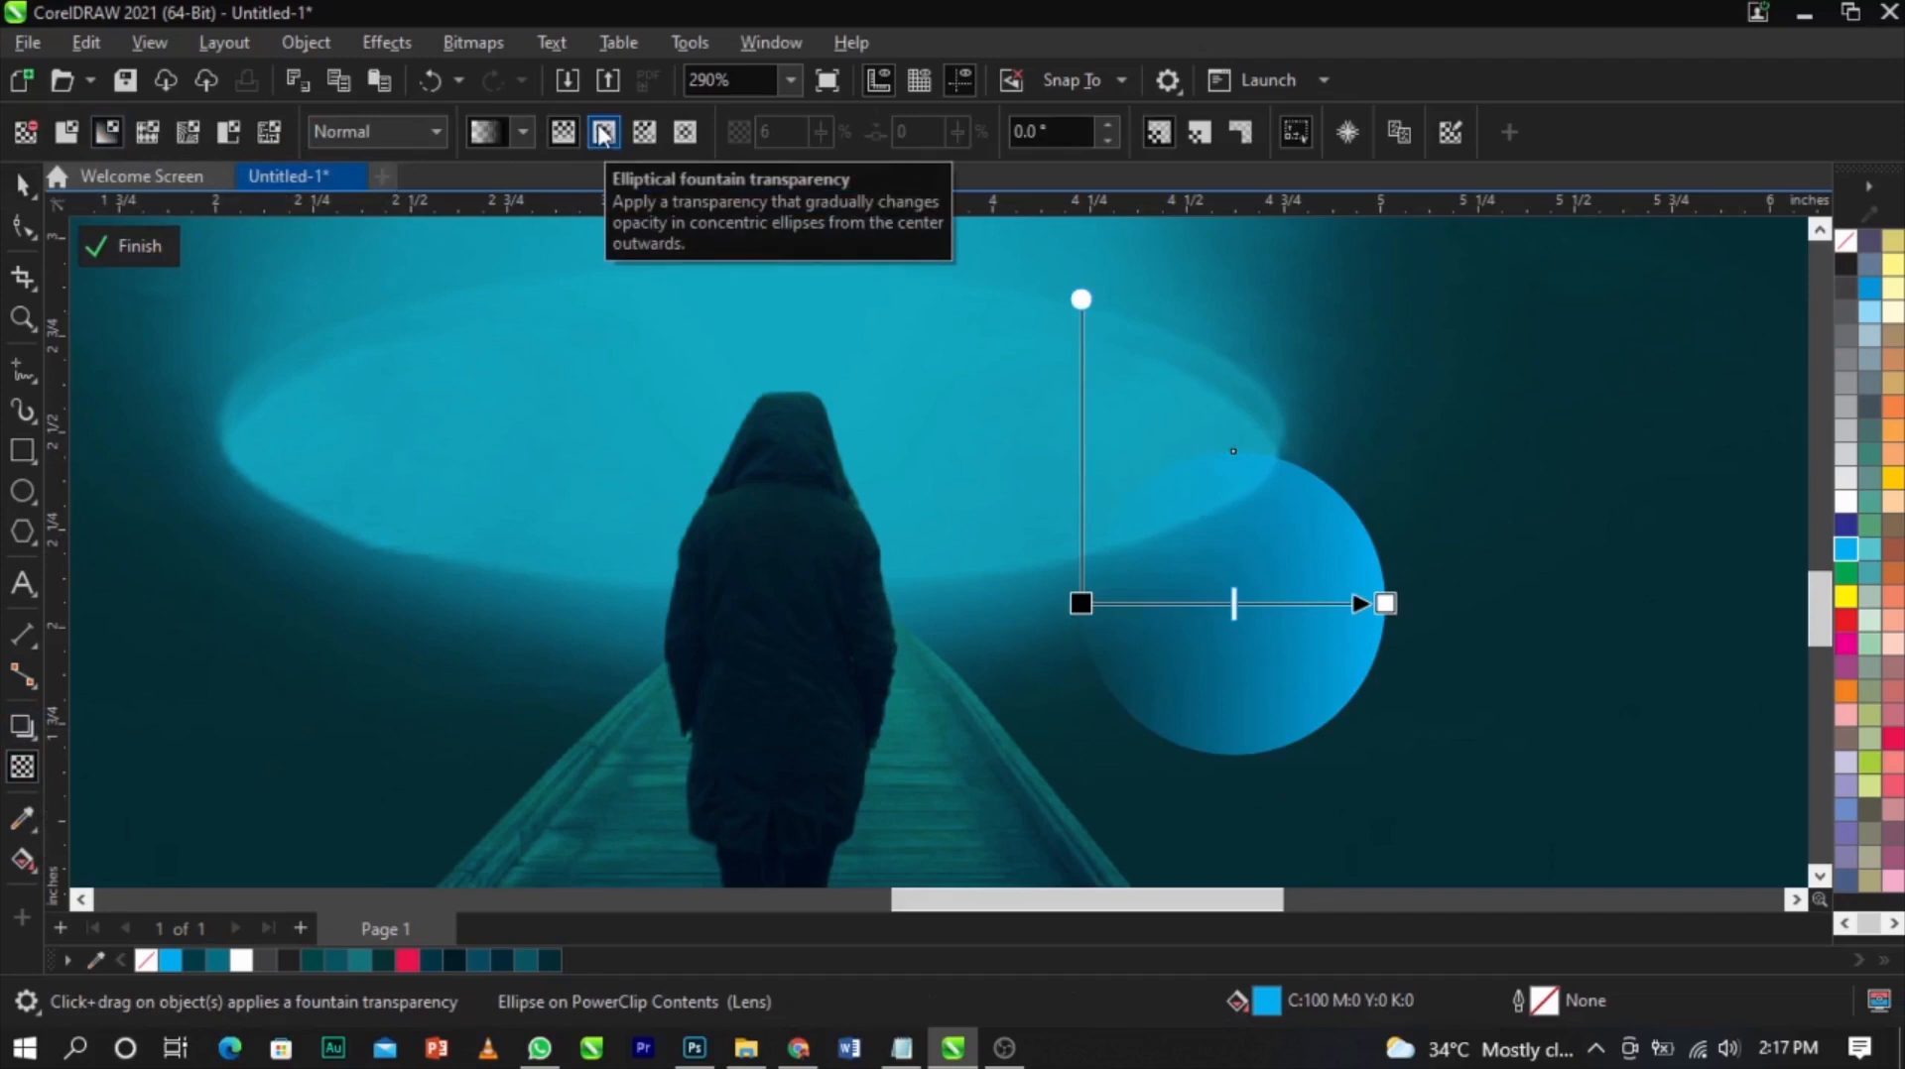
{"action": "left_click", "coordinate": [603, 133]}
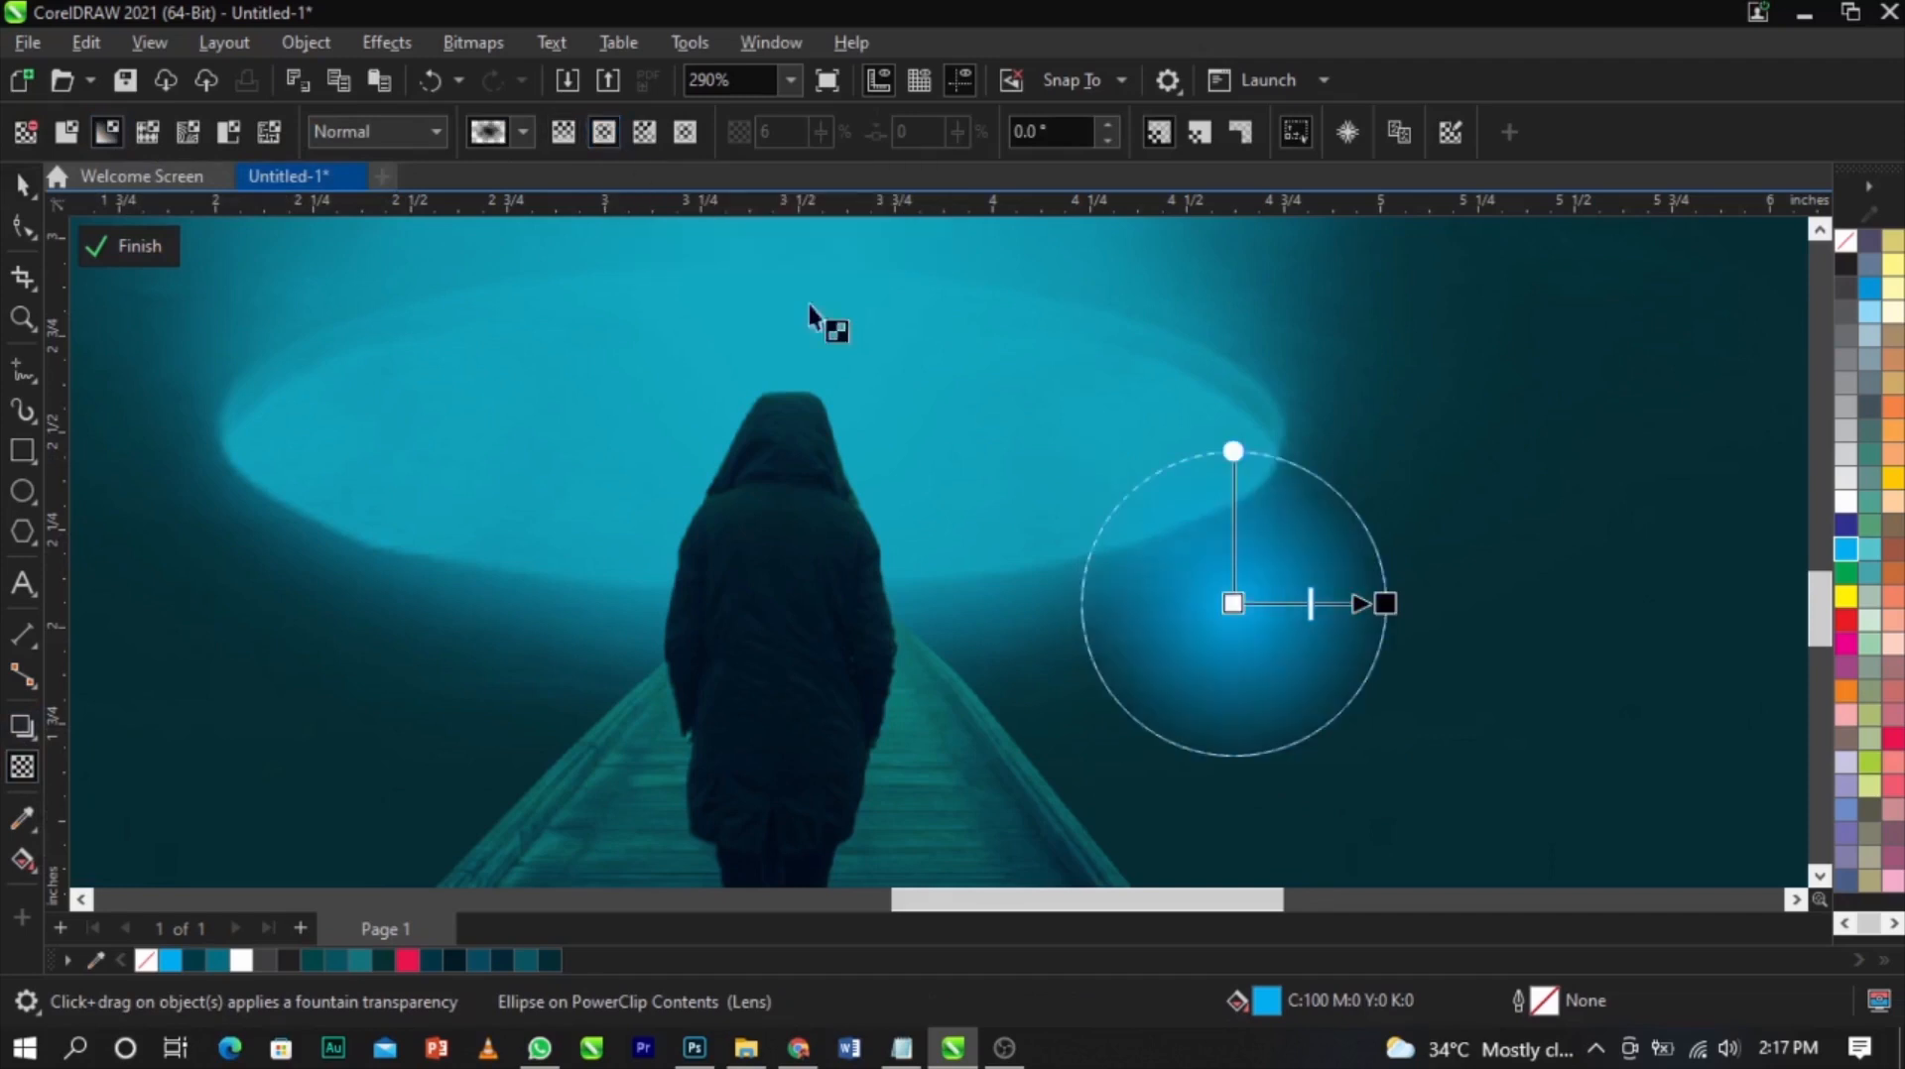
Convert the faded circle to a 300 dpi RGB bitmap
{"action": "left_click", "coordinate": [463, 44]}
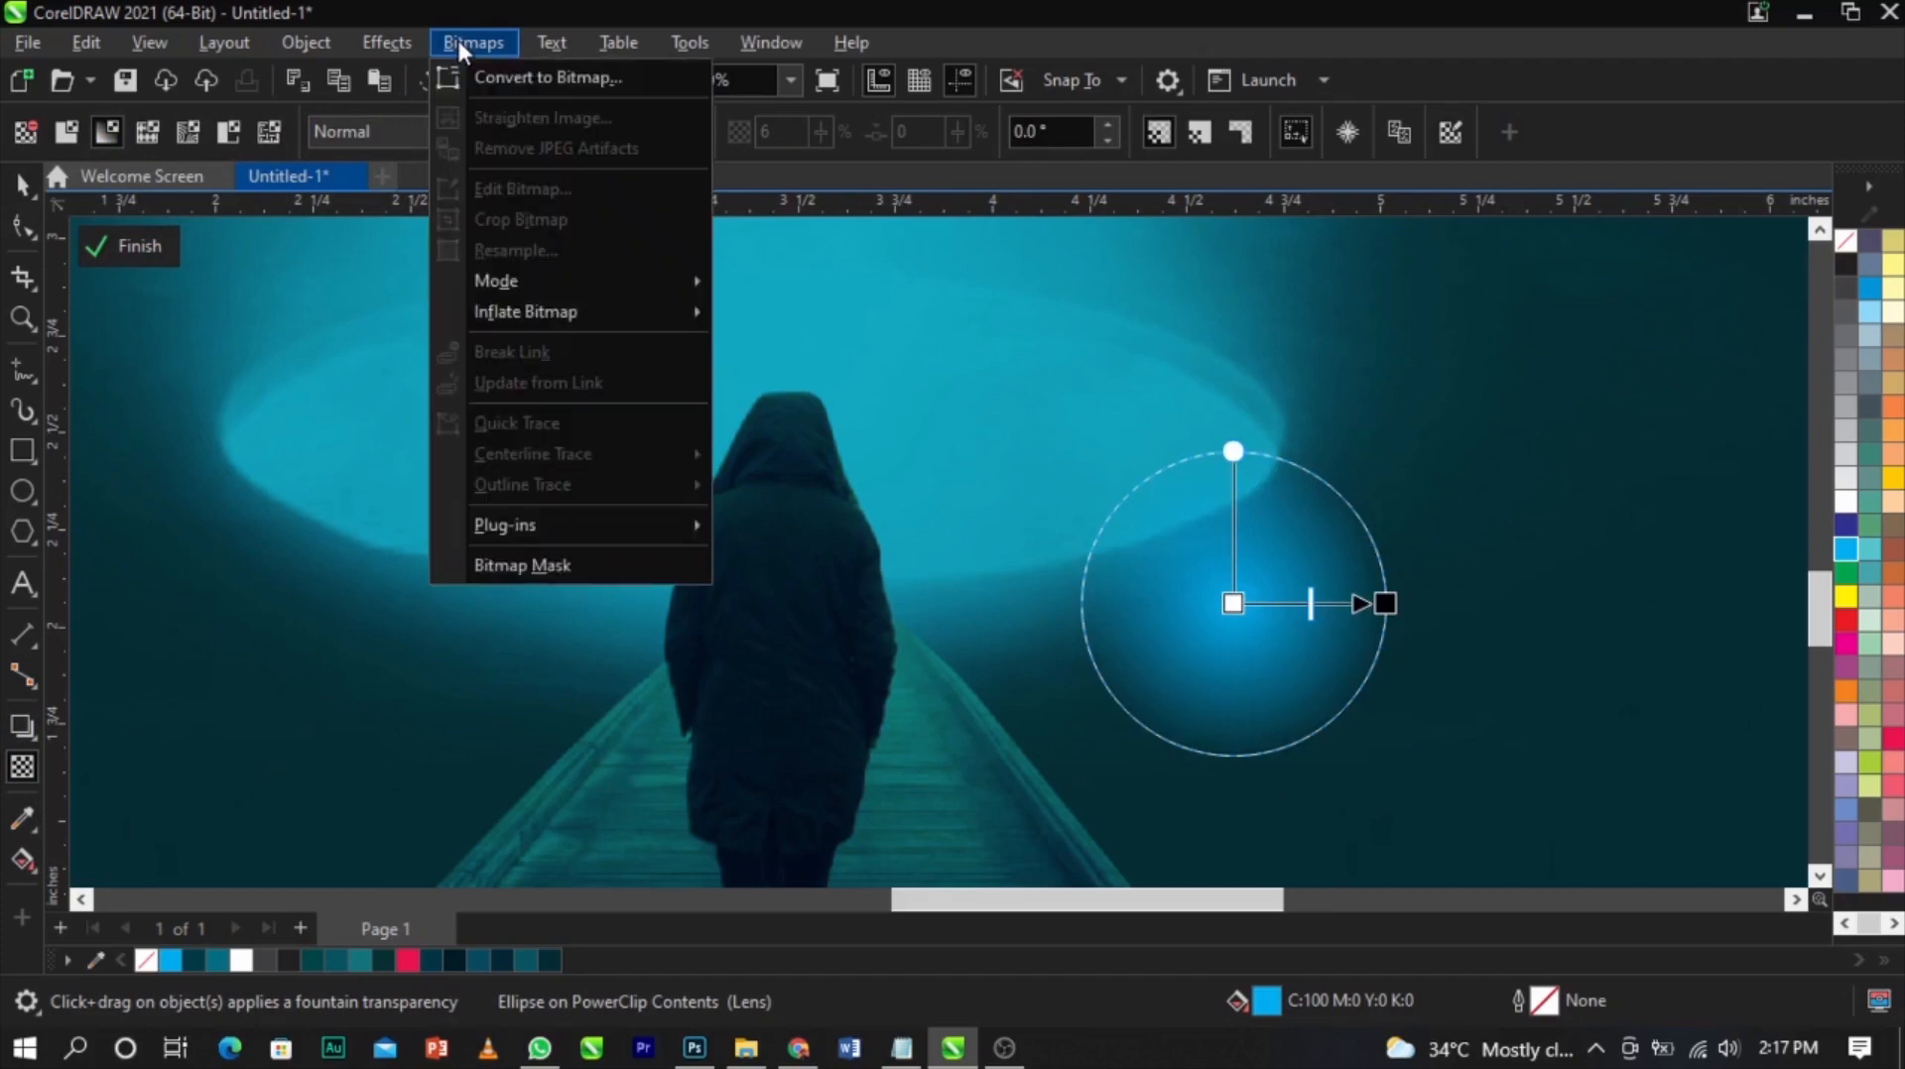
{"action": "left_click", "coordinate": [506, 79]}
{"action": "left_click", "coordinate": [977, 677]}
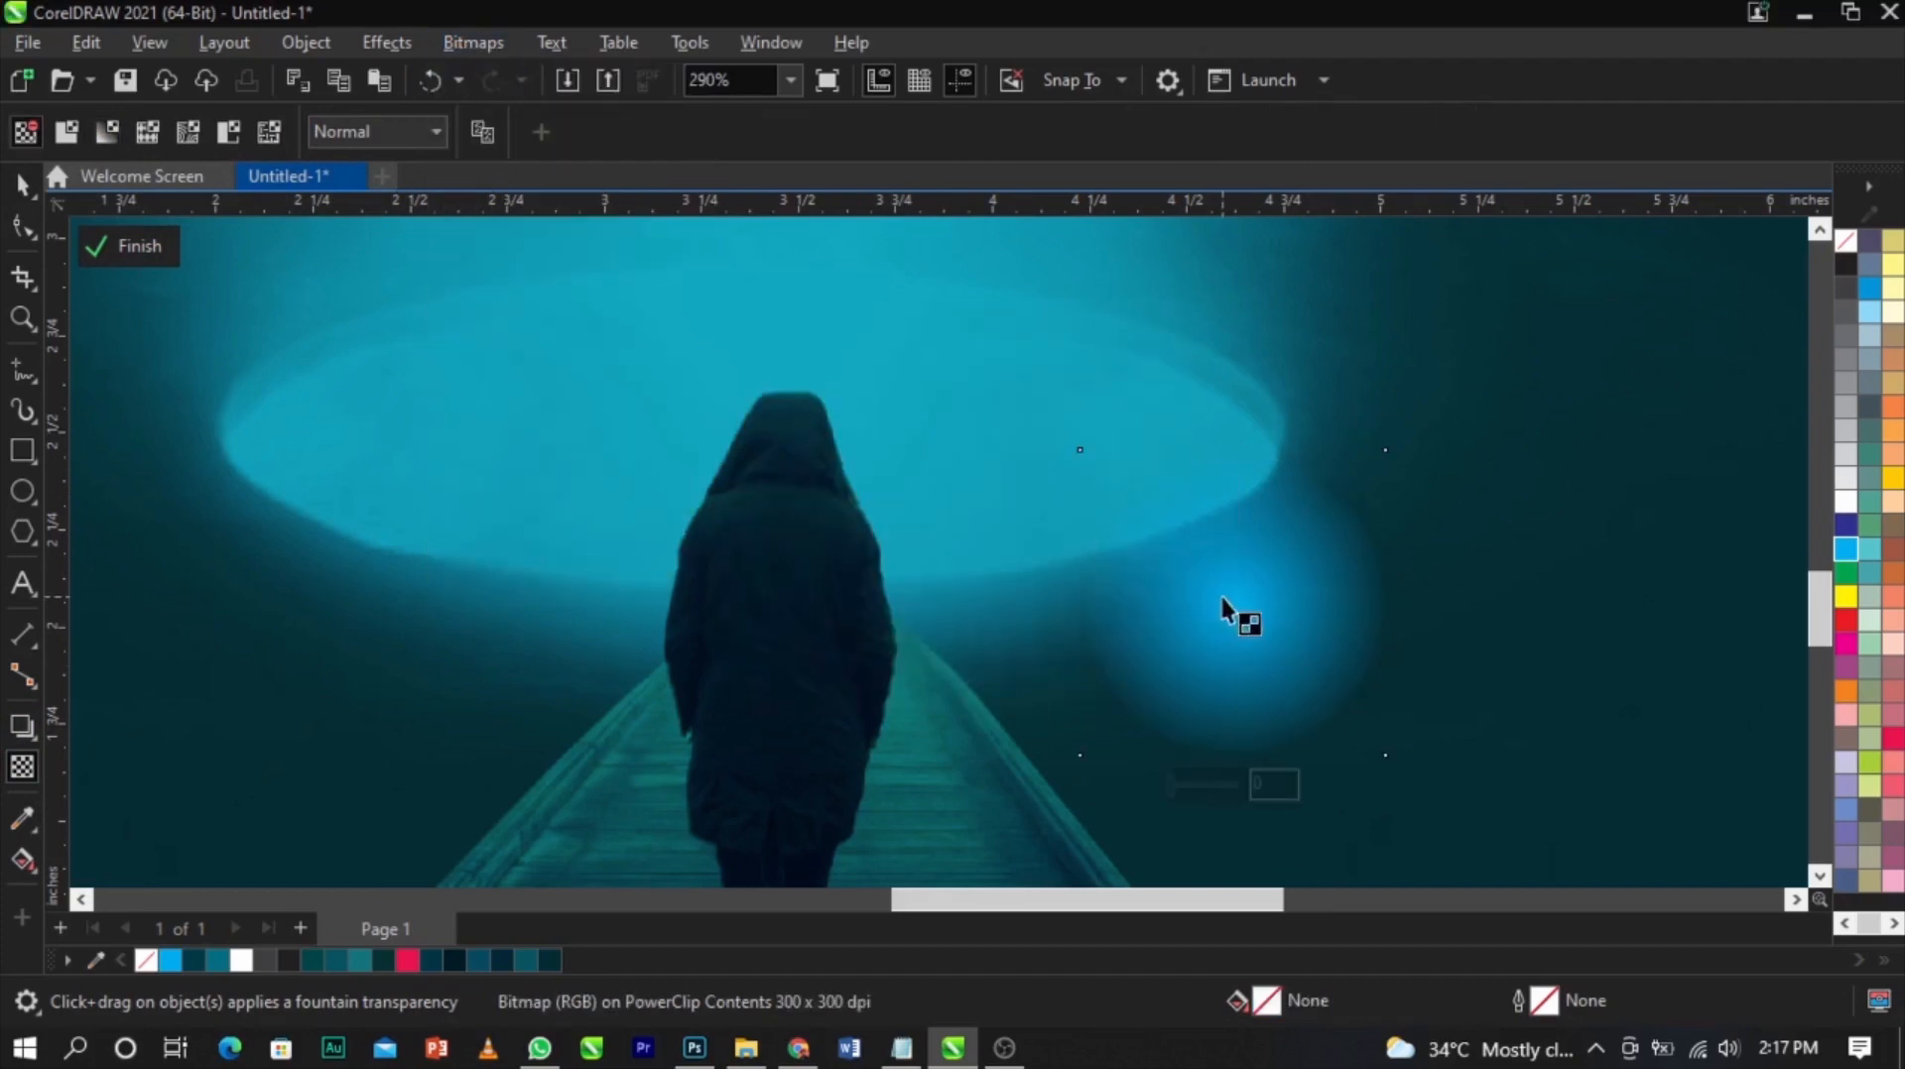
Apply a leftward fountain transparency to the glow bitmap and convert it to a bitmap again
{"action": "left_click_drag", "start_coordinate": [1206, 621], "coordinate": [1113, 621]}
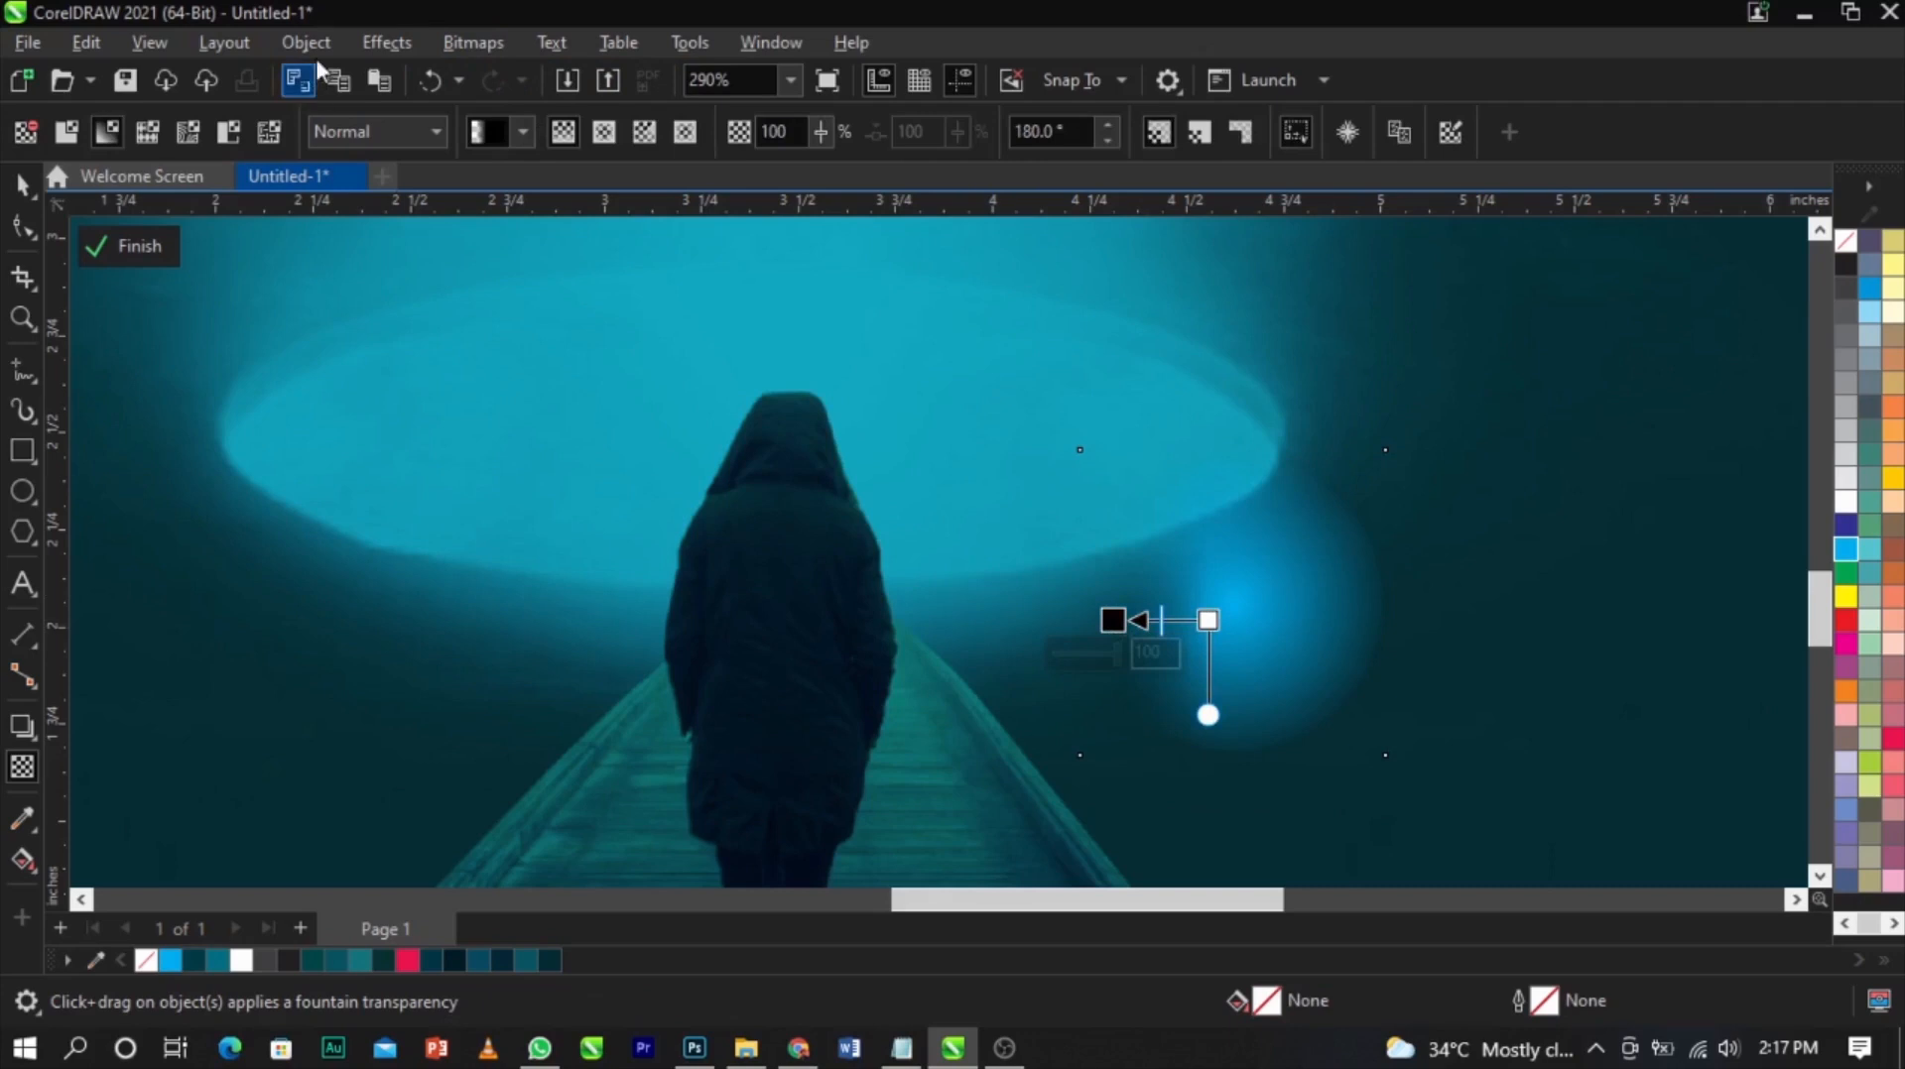
{"action": "left_click", "coordinate": [462, 43]}
{"action": "left_click", "coordinate": [501, 73]}
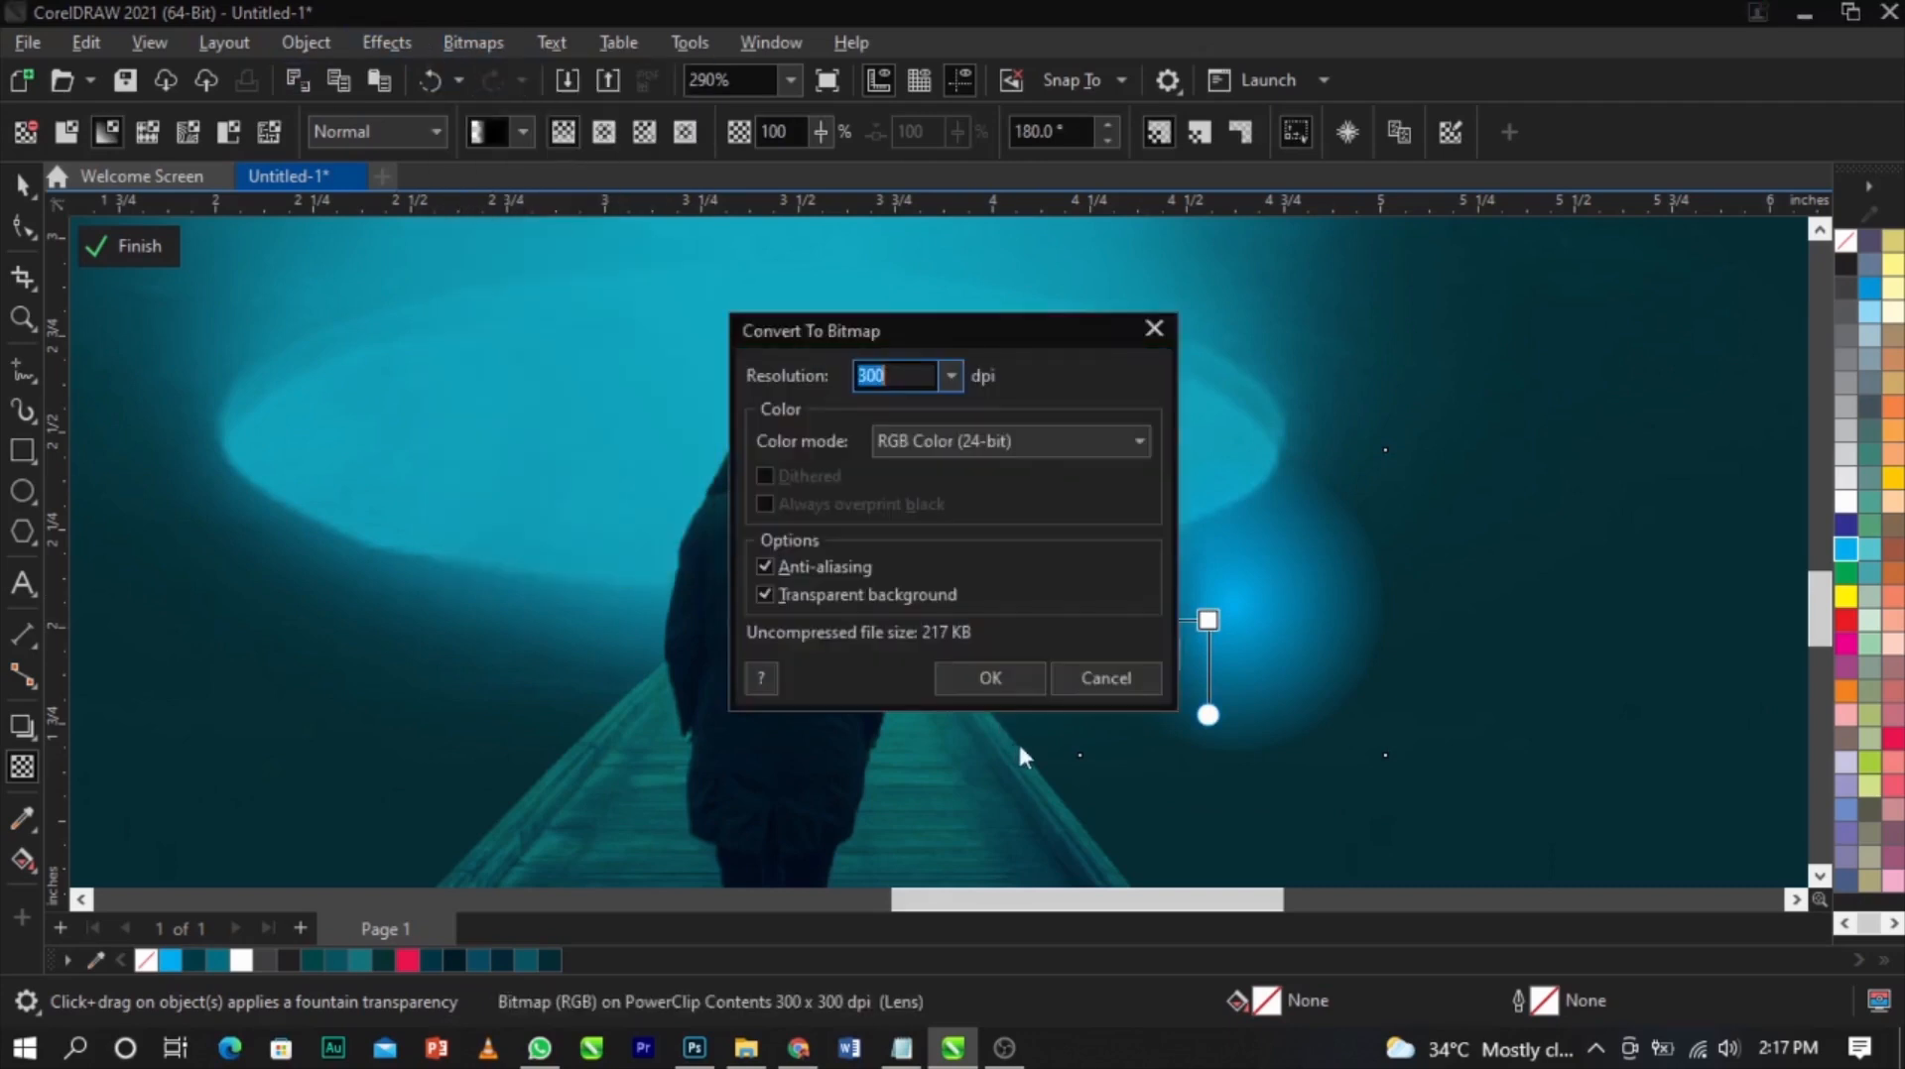
{"action": "left_click", "coordinate": [979, 678]}
Apply a rightward fountain transparency to the glow and convert it to a bitmap again
{"action": "left_click_drag", "start_coordinate": [1265, 609], "coordinate": [1371, 609]}
{"action": "left_click", "coordinate": [474, 43]}
{"action": "left_click", "coordinate": [501, 73]}
{"action": "left_click", "coordinate": [987, 677]}
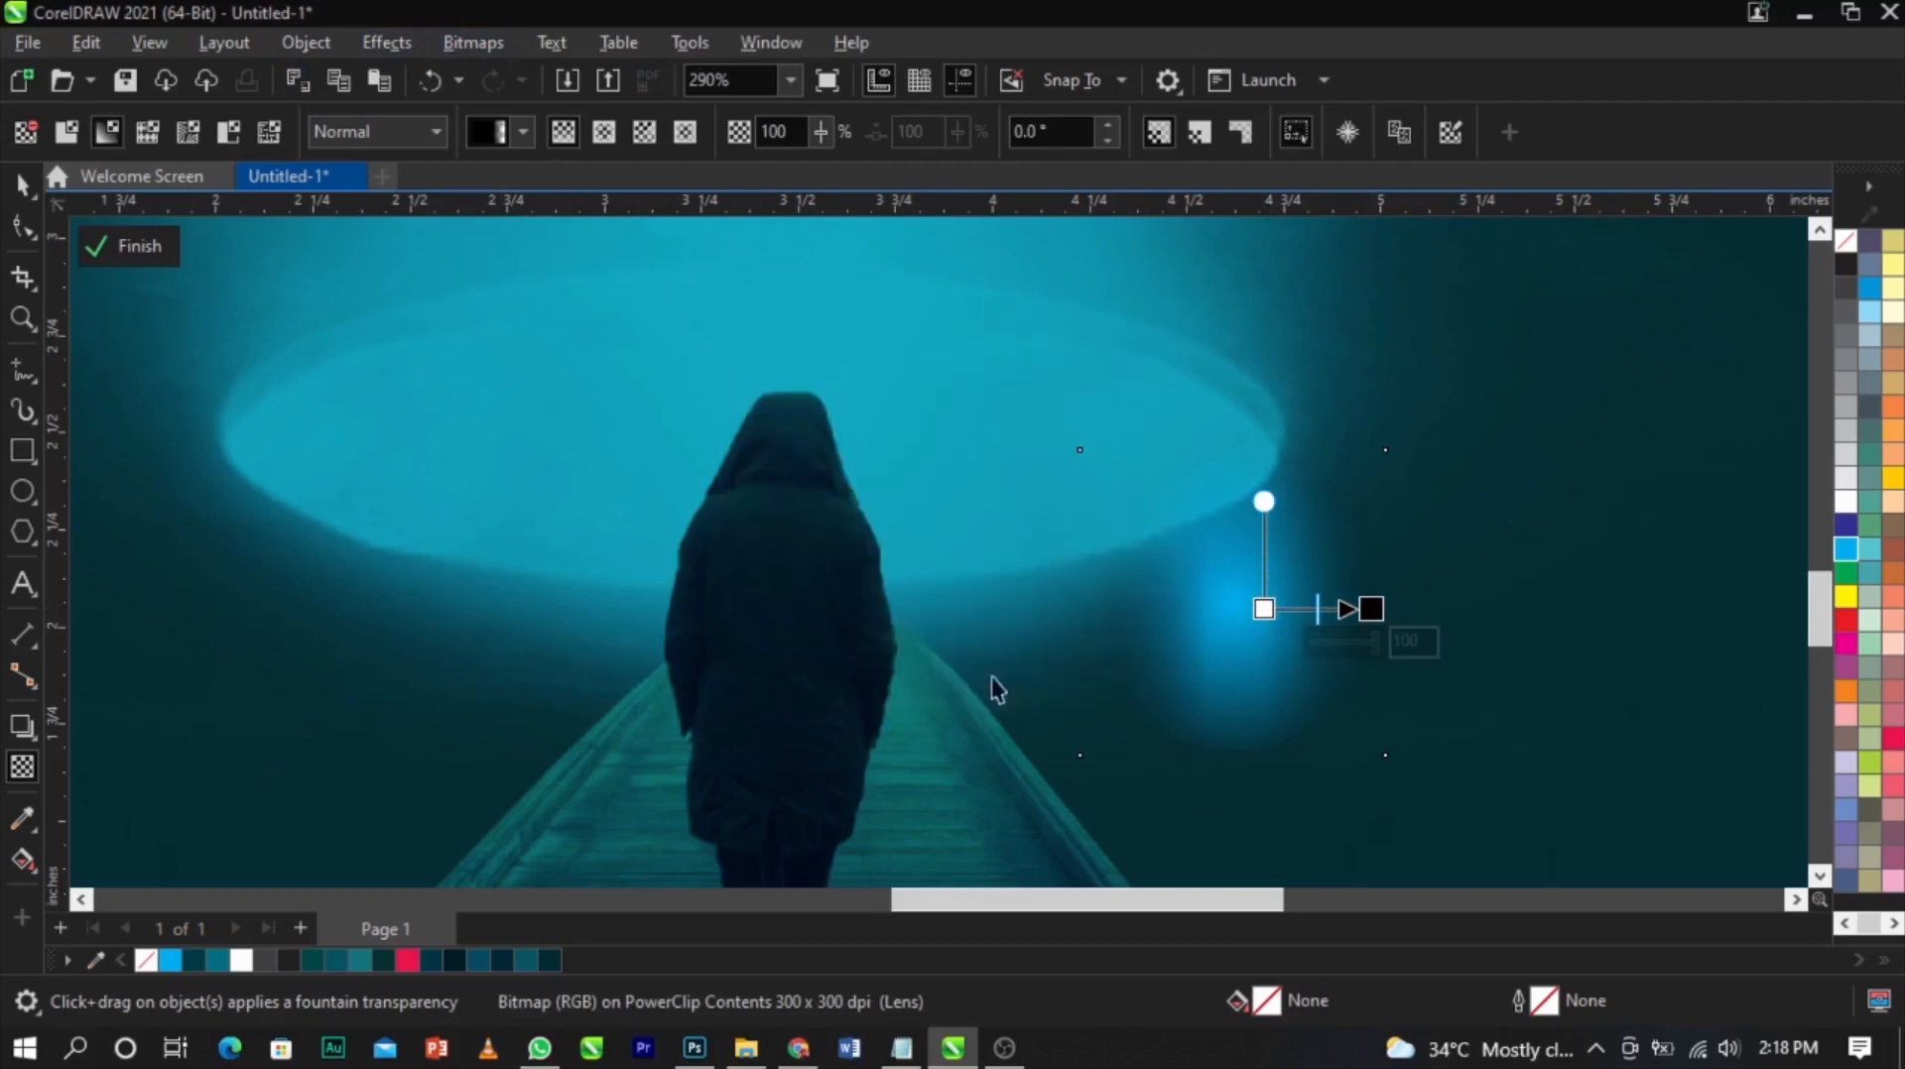
Apply a downward fountain transparency to the glow and convert it to a bitmap again
{"action": "left_click_drag", "start_coordinate": [1259, 643], "coordinate": [1260, 745]}
{"action": "left_click", "coordinate": [473, 43]}
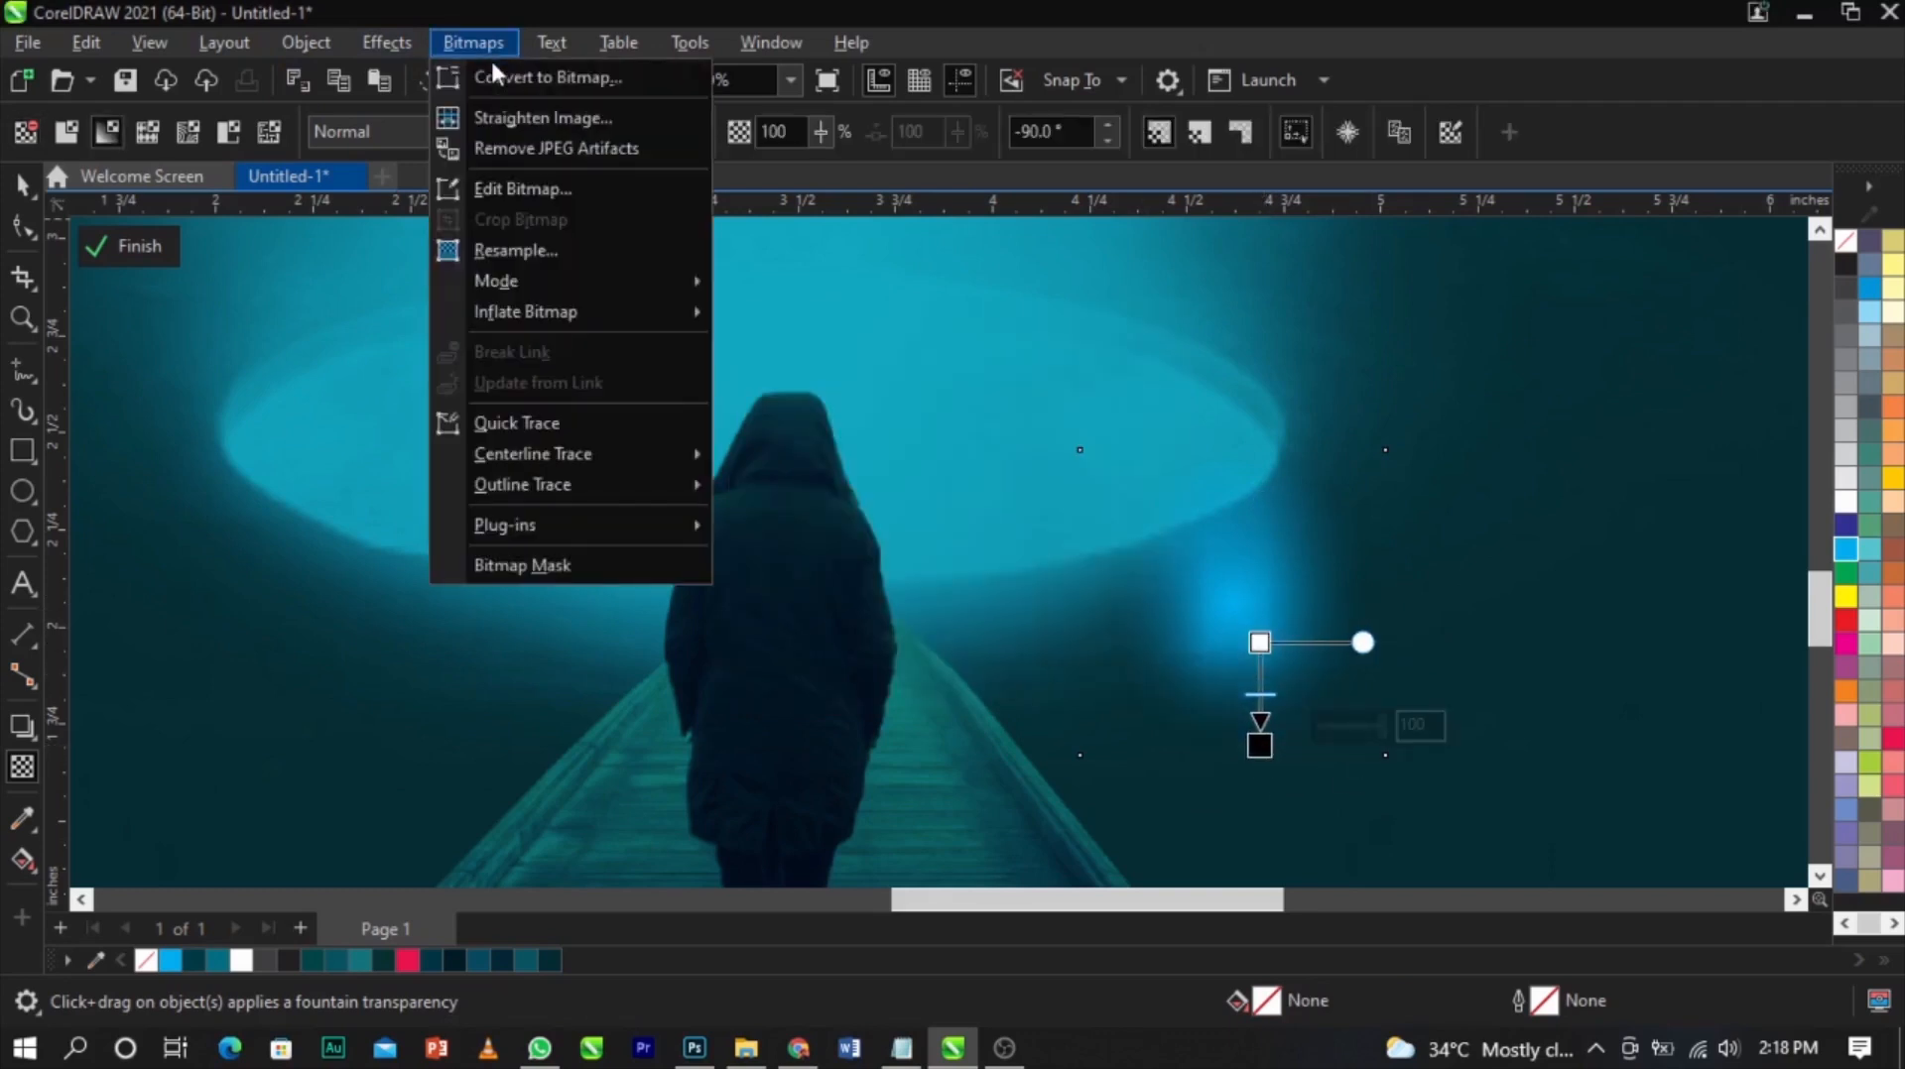
{"action": "left_click", "coordinate": [515, 76]}
{"action": "left_click", "coordinate": [989, 679]}
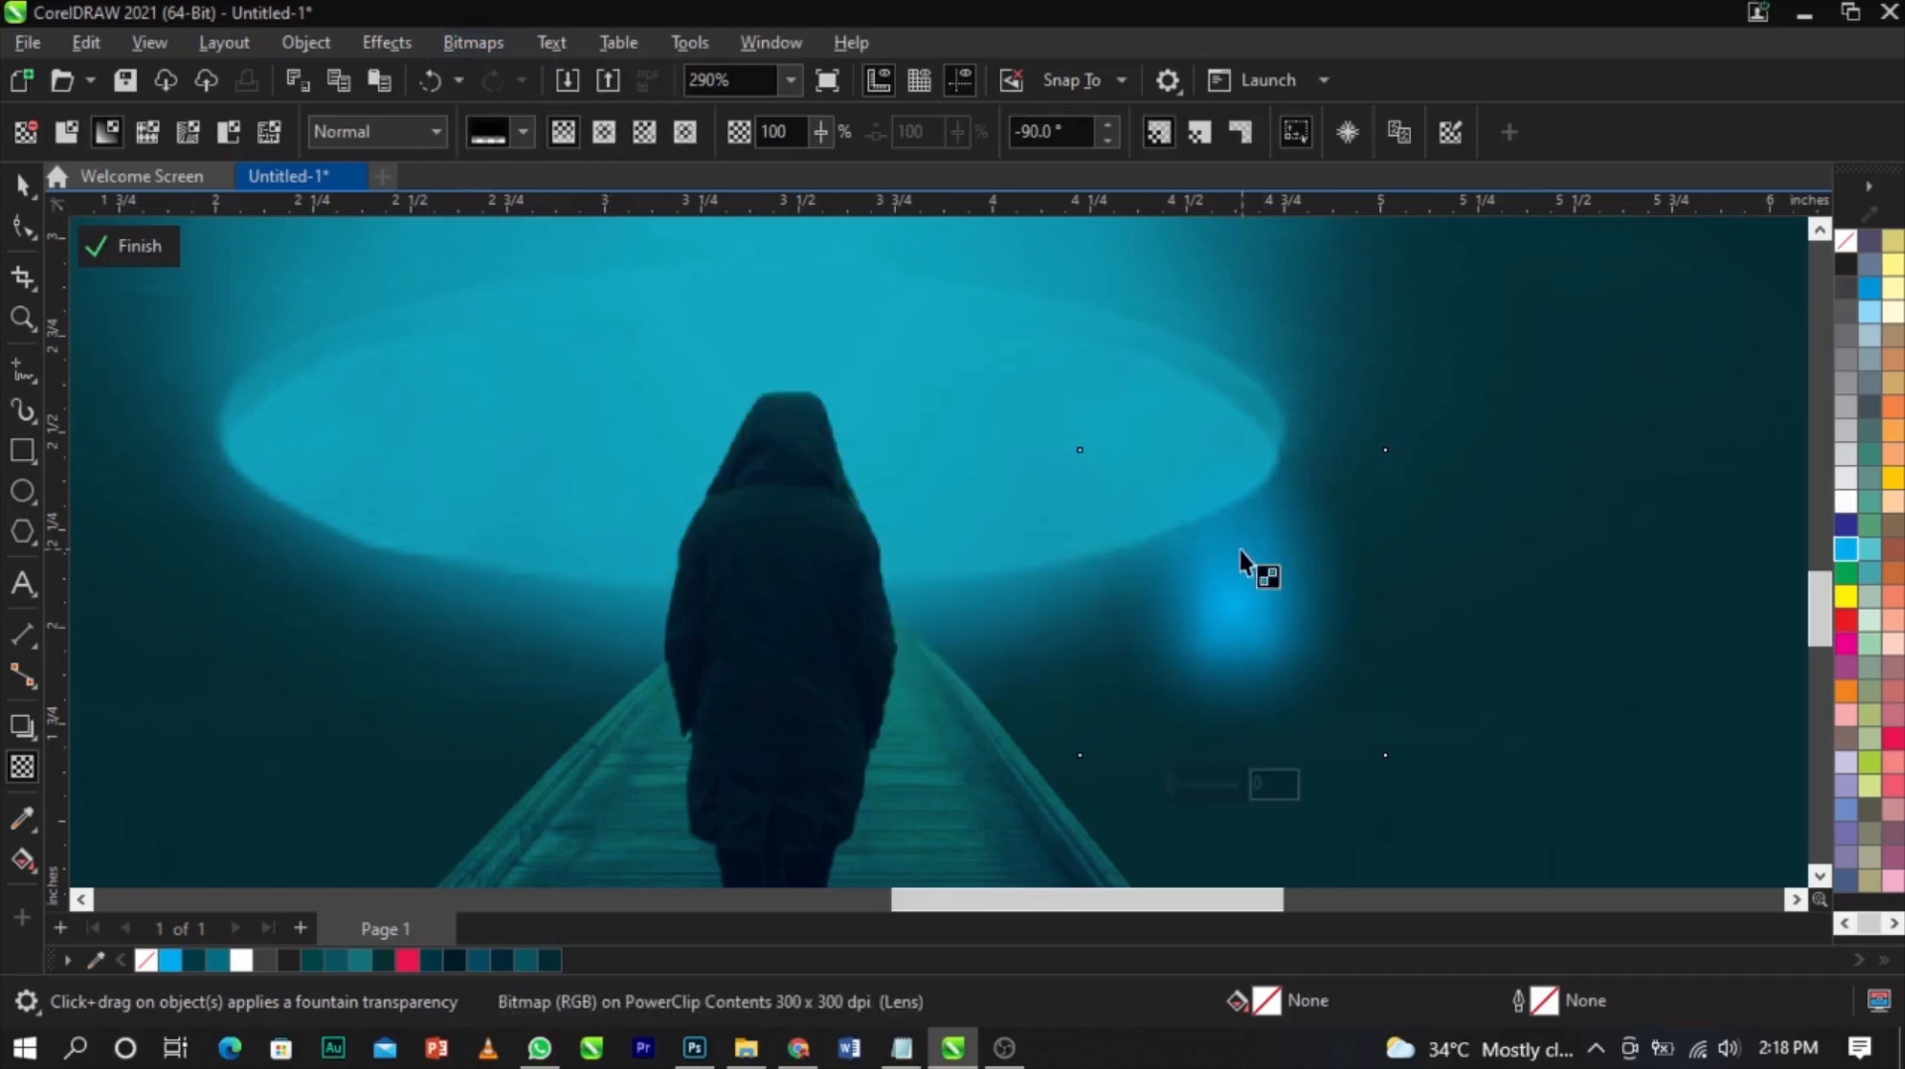
Apply an upward fountain transparency to the glow and convert it to a bitmap once more
{"action": "scroll", "coordinate": [1254, 566], "scroll_direction": "up", "scroll_amount": 2}
{"action": "left_click_drag", "start_coordinate": [1247, 592], "coordinate": [1247, 453]}
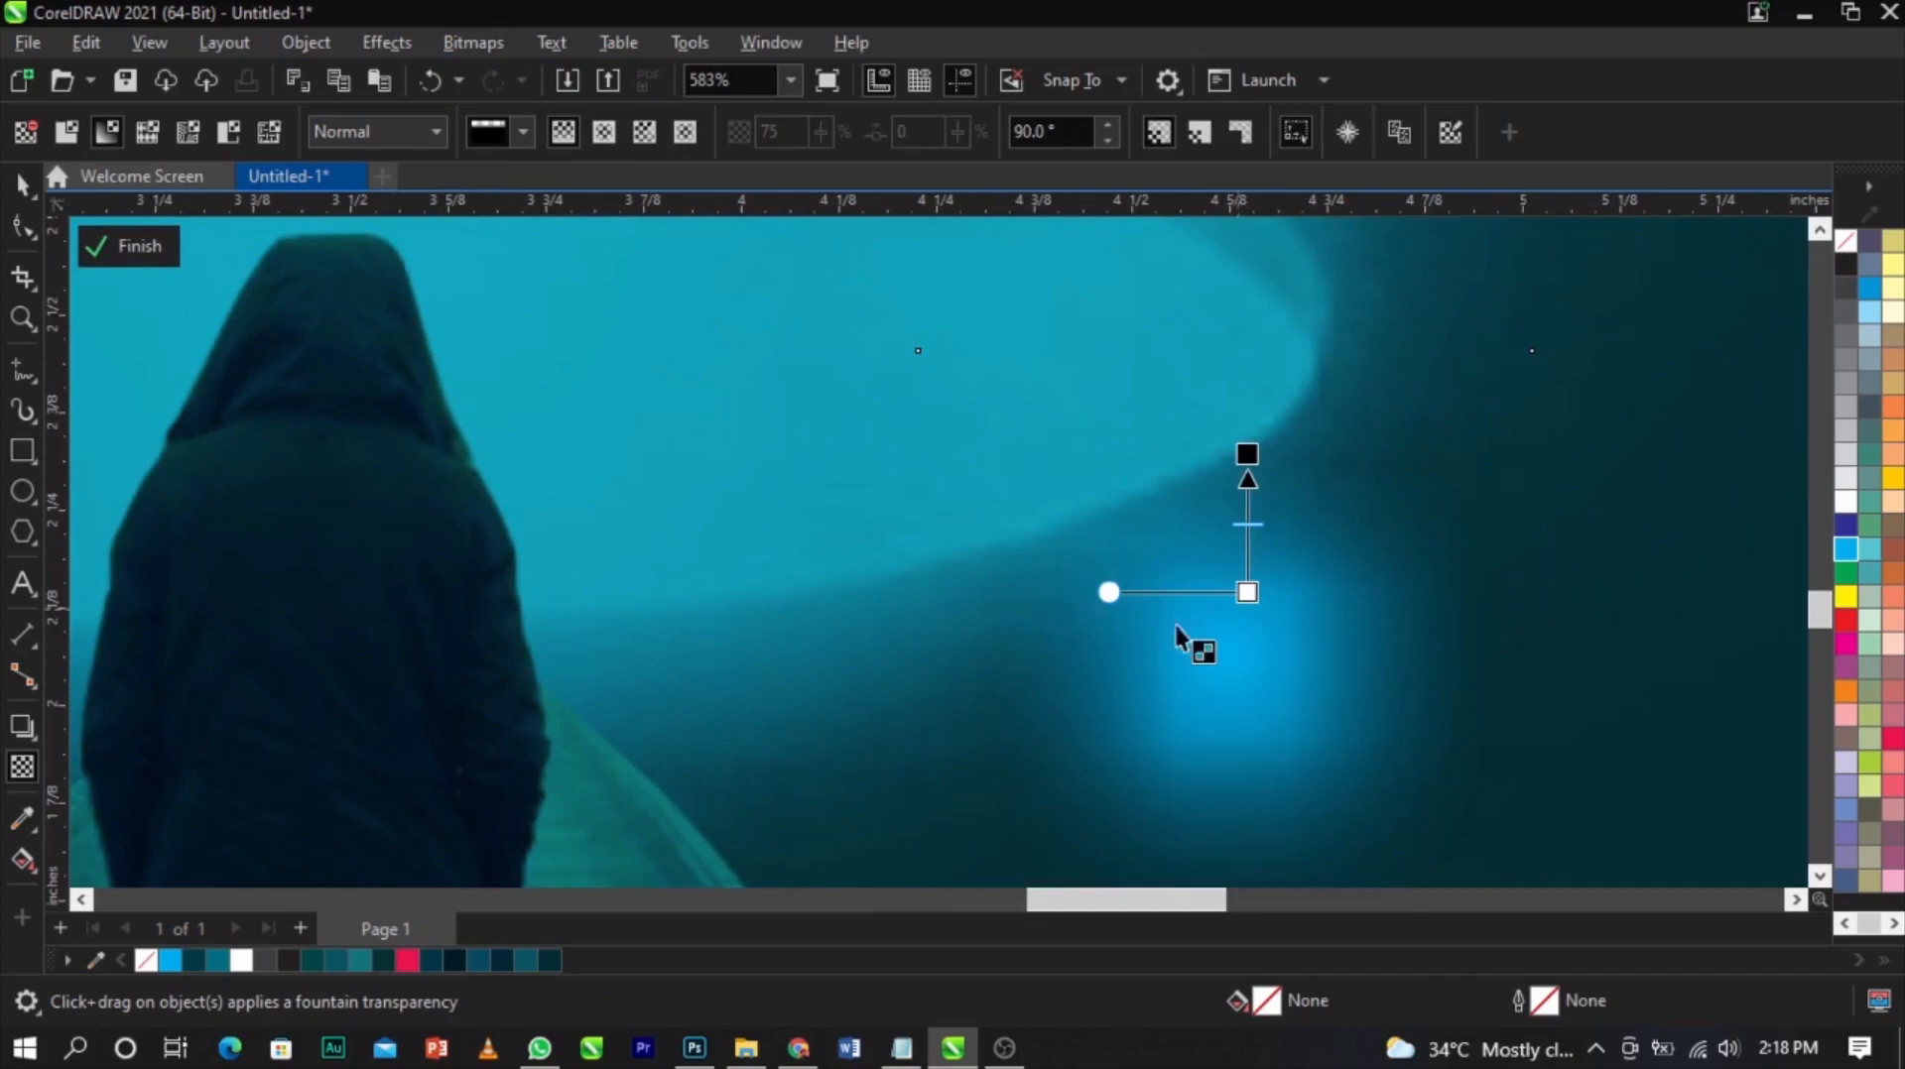
{"action": "left_click", "coordinate": [496, 43]}
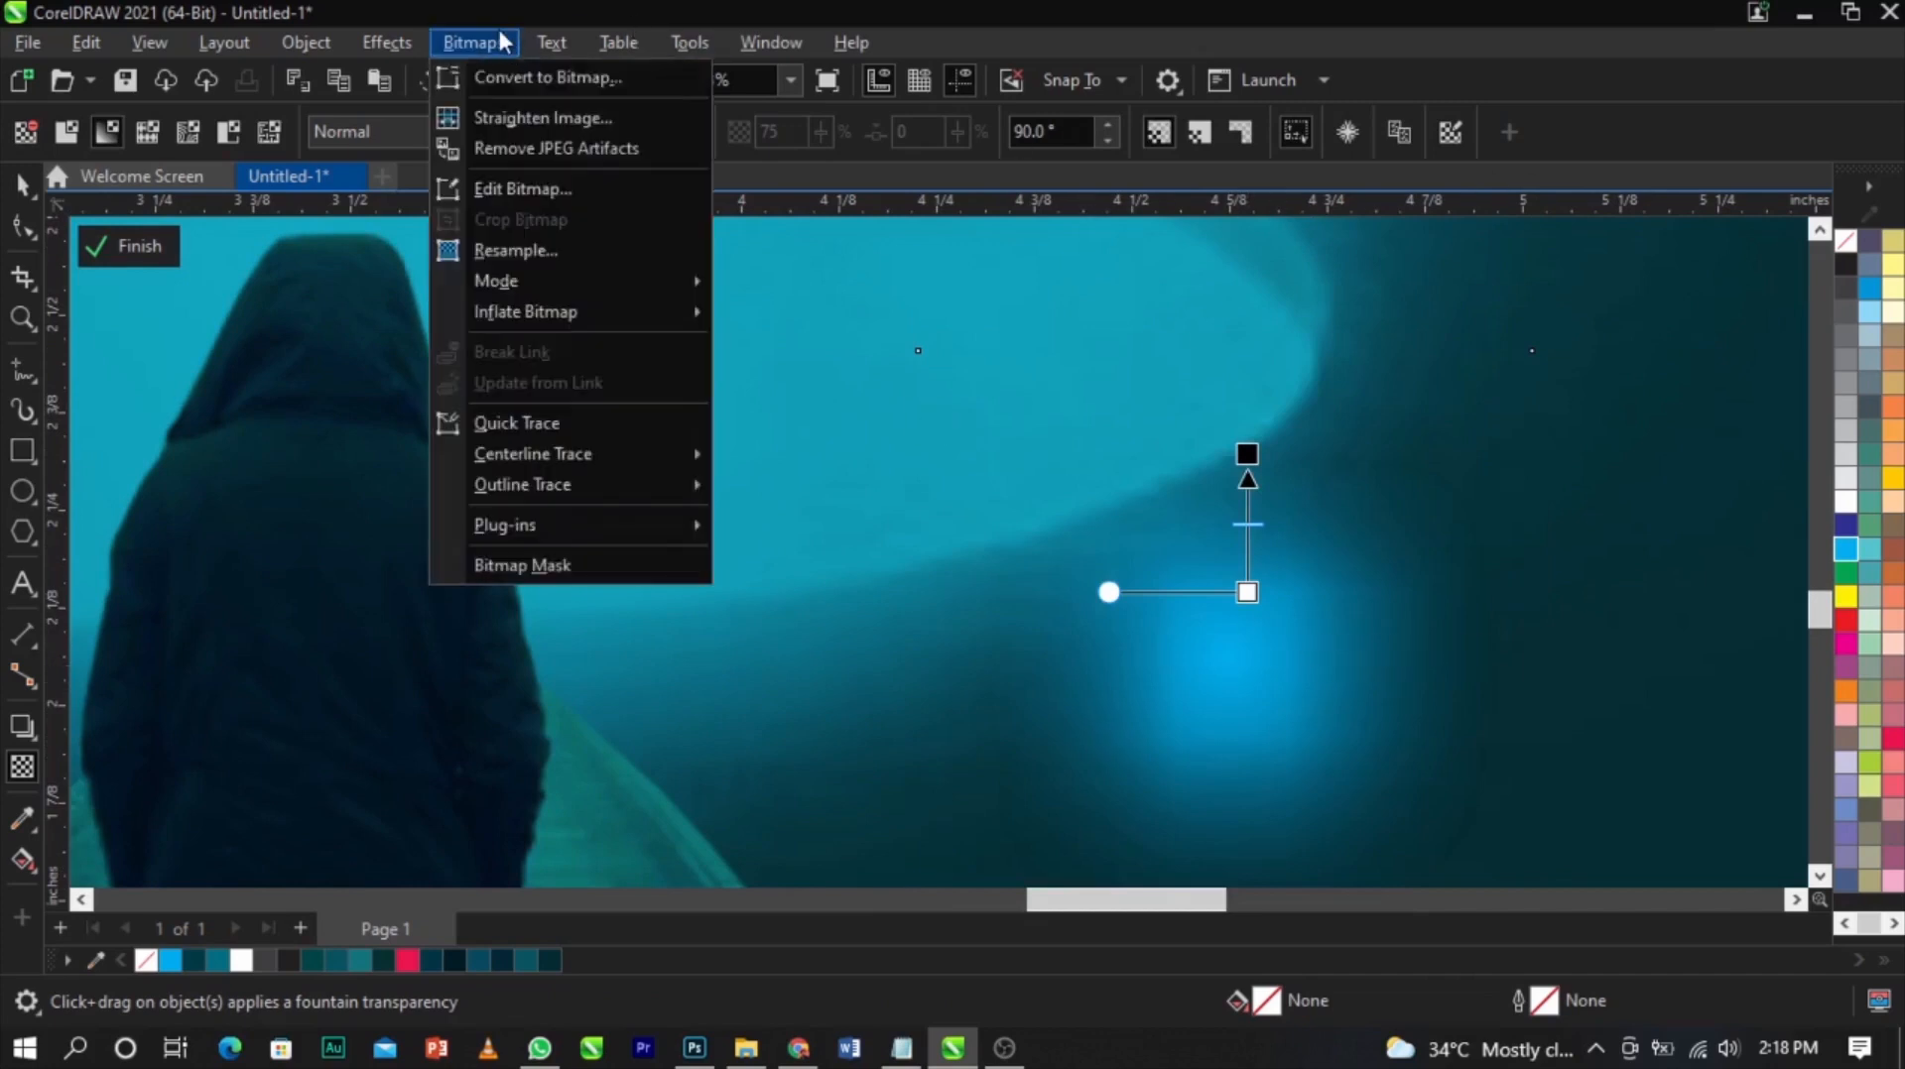
{"action": "left_click", "coordinate": [522, 83]}
{"action": "left_click", "coordinate": [989, 678]}
{"action": "scroll", "coordinate": [1041, 615], "scroll_direction": "down", "scroll_amount": 2}
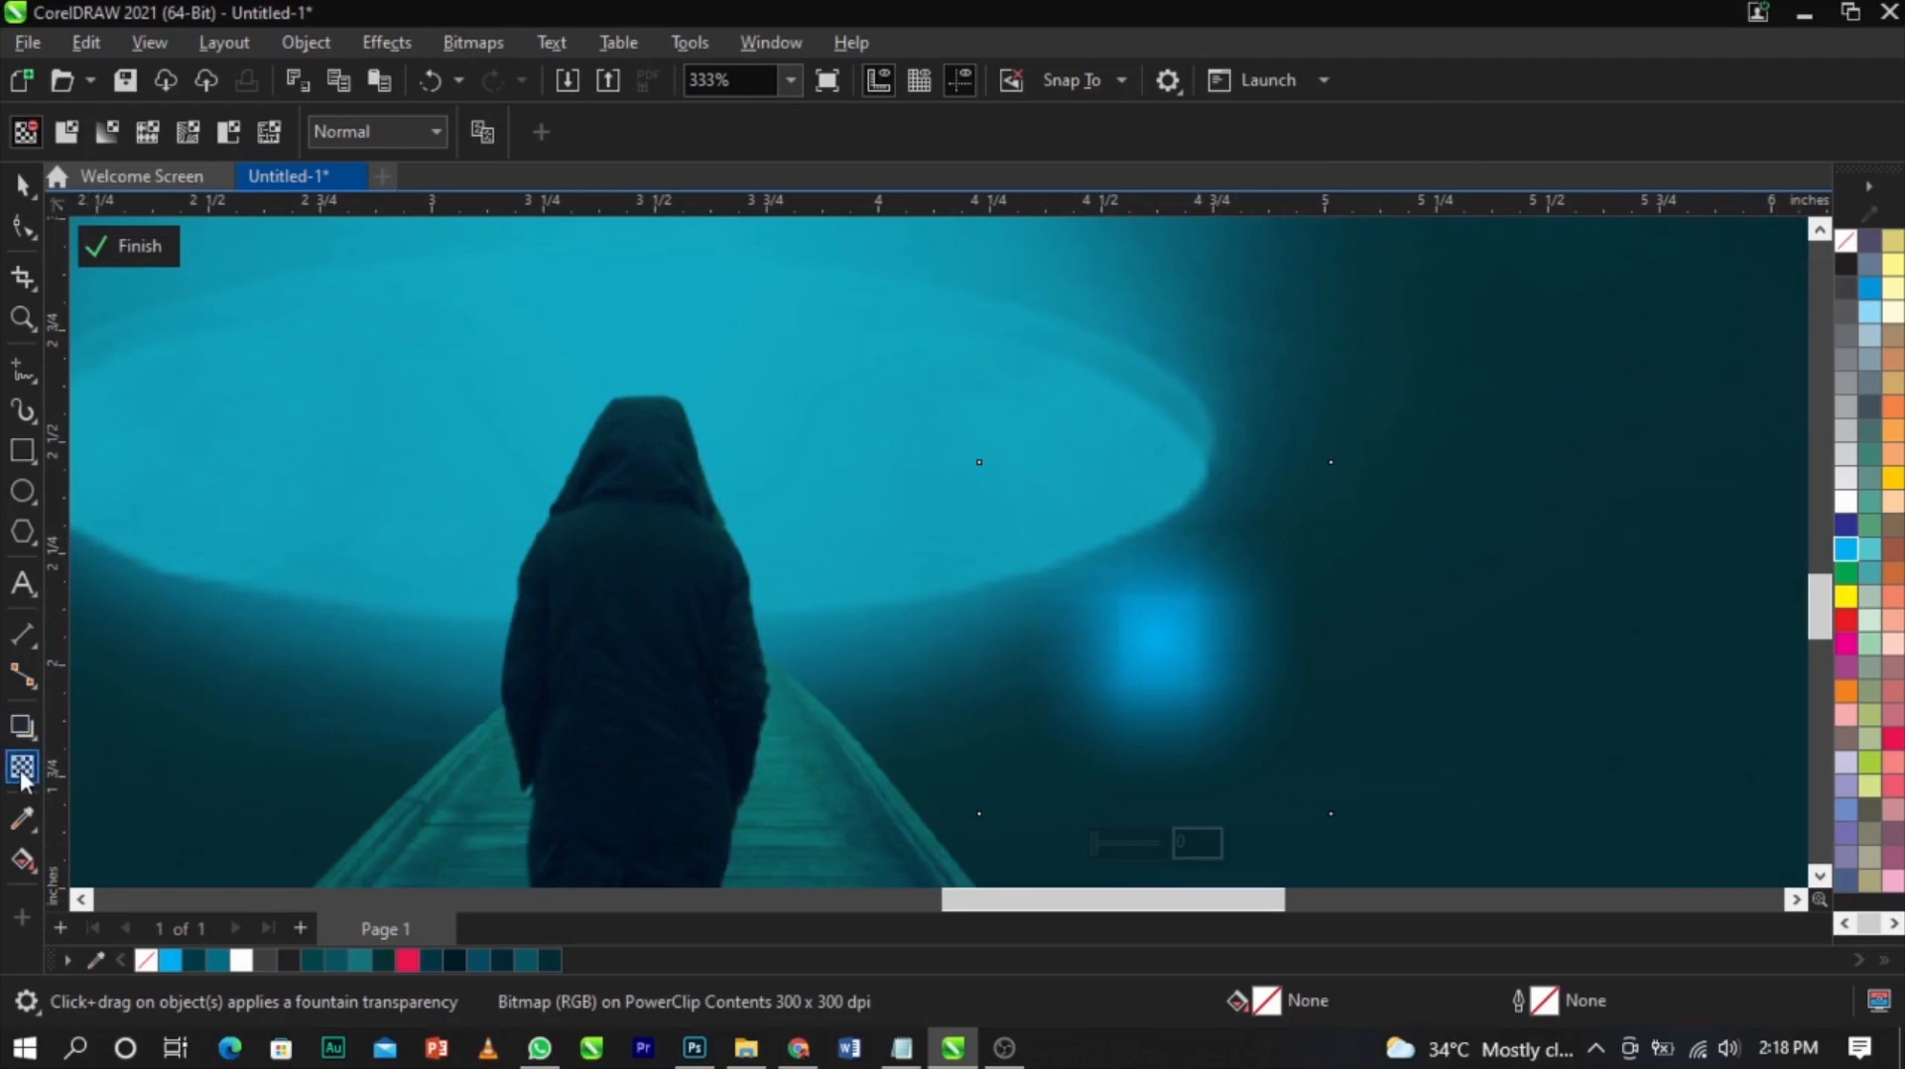
{"action": "left_click", "coordinate": [374, 129]}
{"action": "left_click", "coordinate": [407, 668]}
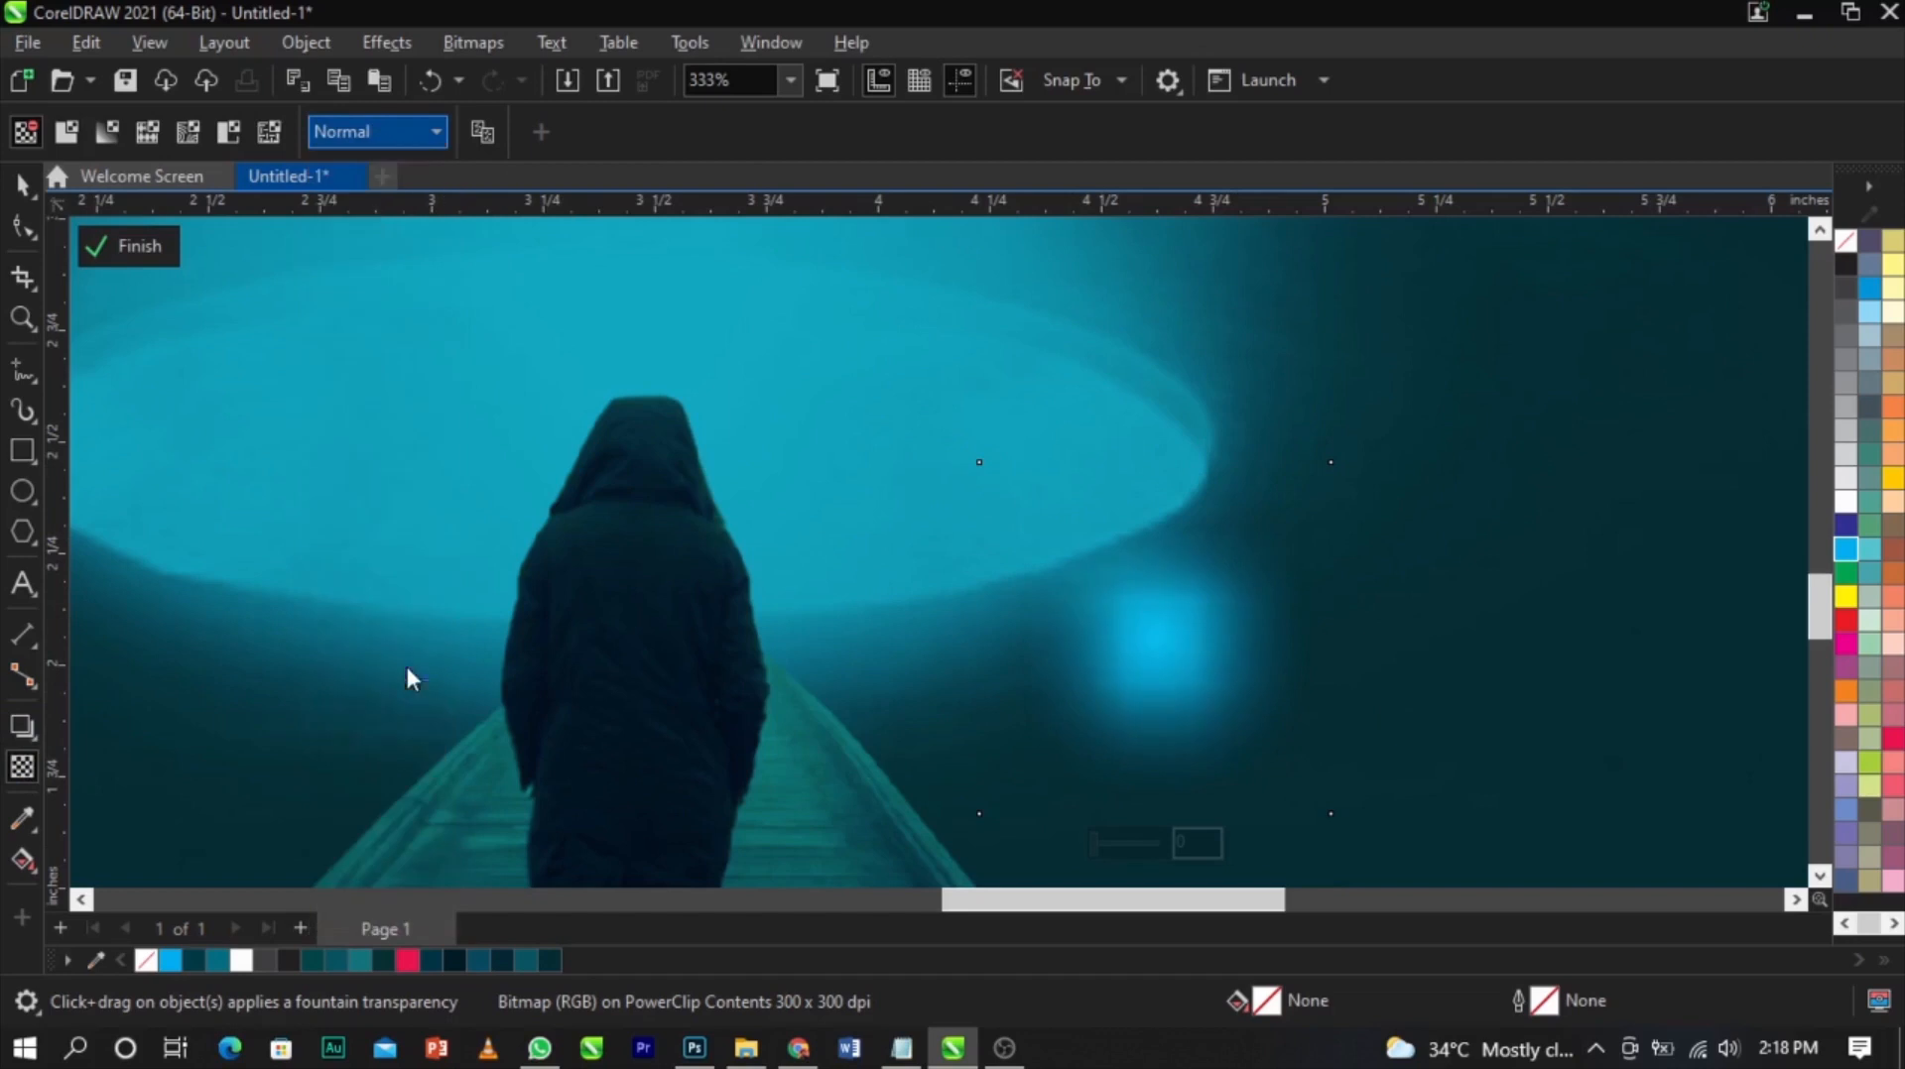
Move the glow behind the figure's head and scale it down to about 0.54 inch
{"action": "left_click", "coordinate": [18, 186]}
{"action": "left_click_drag", "start_coordinate": [1149, 638], "coordinate": [770, 532]}
{"action": "left_click_drag", "start_coordinate": [926, 696], "coordinate": [812, 582]}
{"action": "left_click_drag", "start_coordinate": [693, 502], "coordinate": [774, 527]}
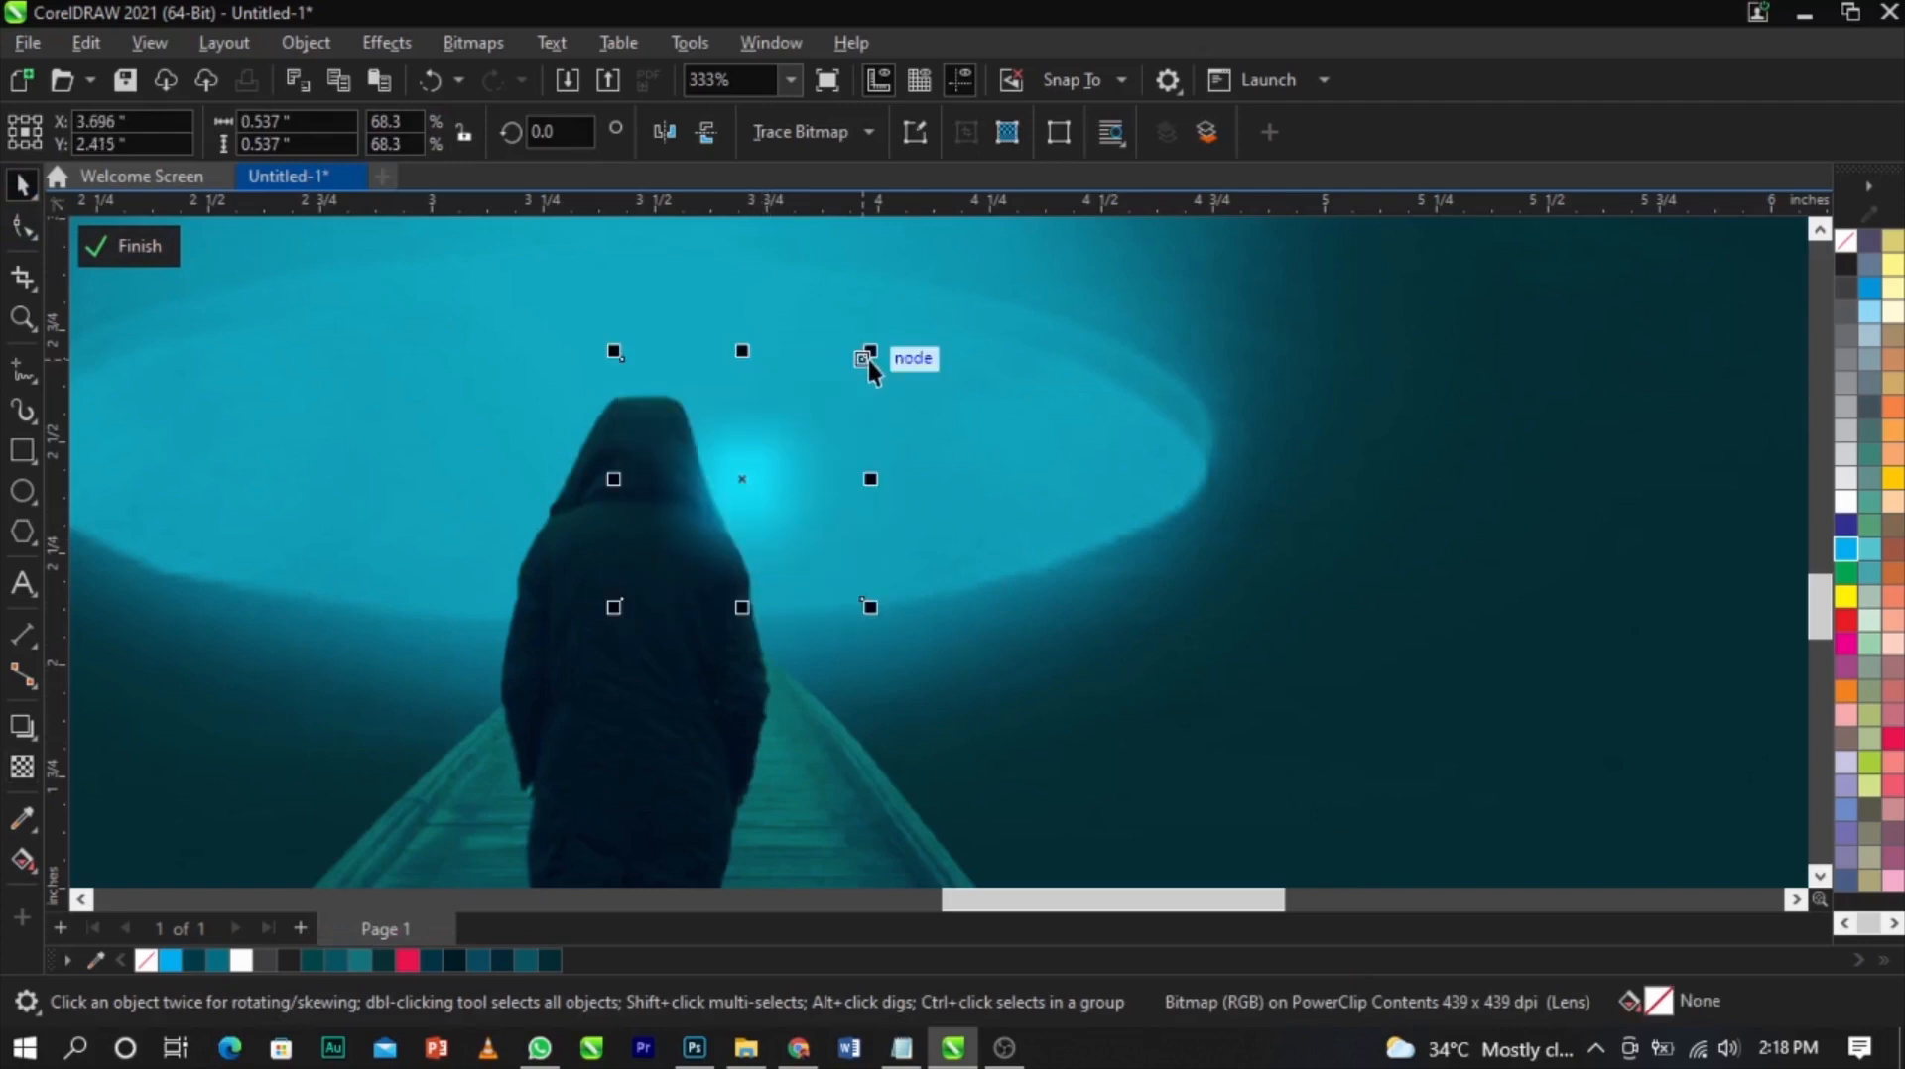
Resize and reposition the glow beside the figure's head to about 0.41 inch
{"action": "left_click_drag", "start_coordinate": [873, 354], "coordinate": [816, 407]}
{"action": "scroll", "coordinate": [754, 478], "scroll_direction": "up", "scroll_amount": 1}
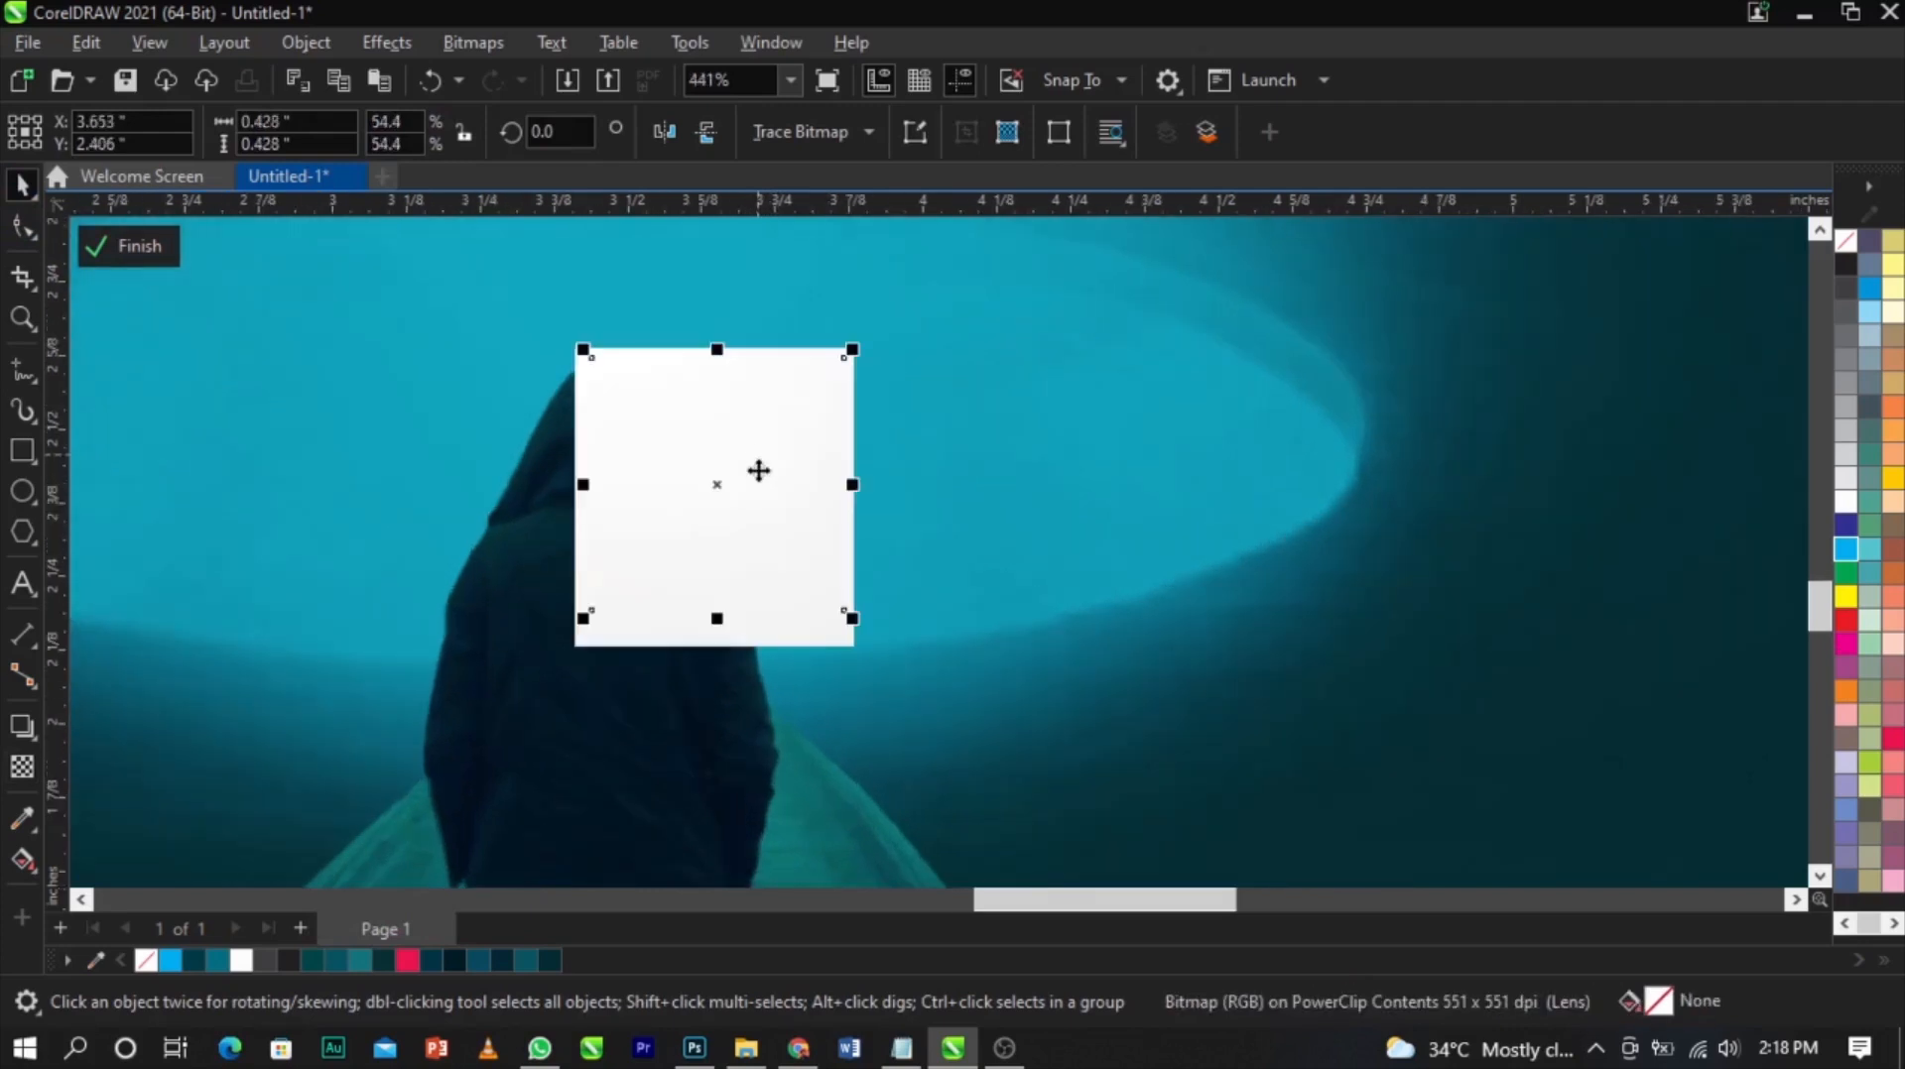
{"action": "left_click_drag", "start_coordinate": [758, 469], "coordinate": [758, 458]}
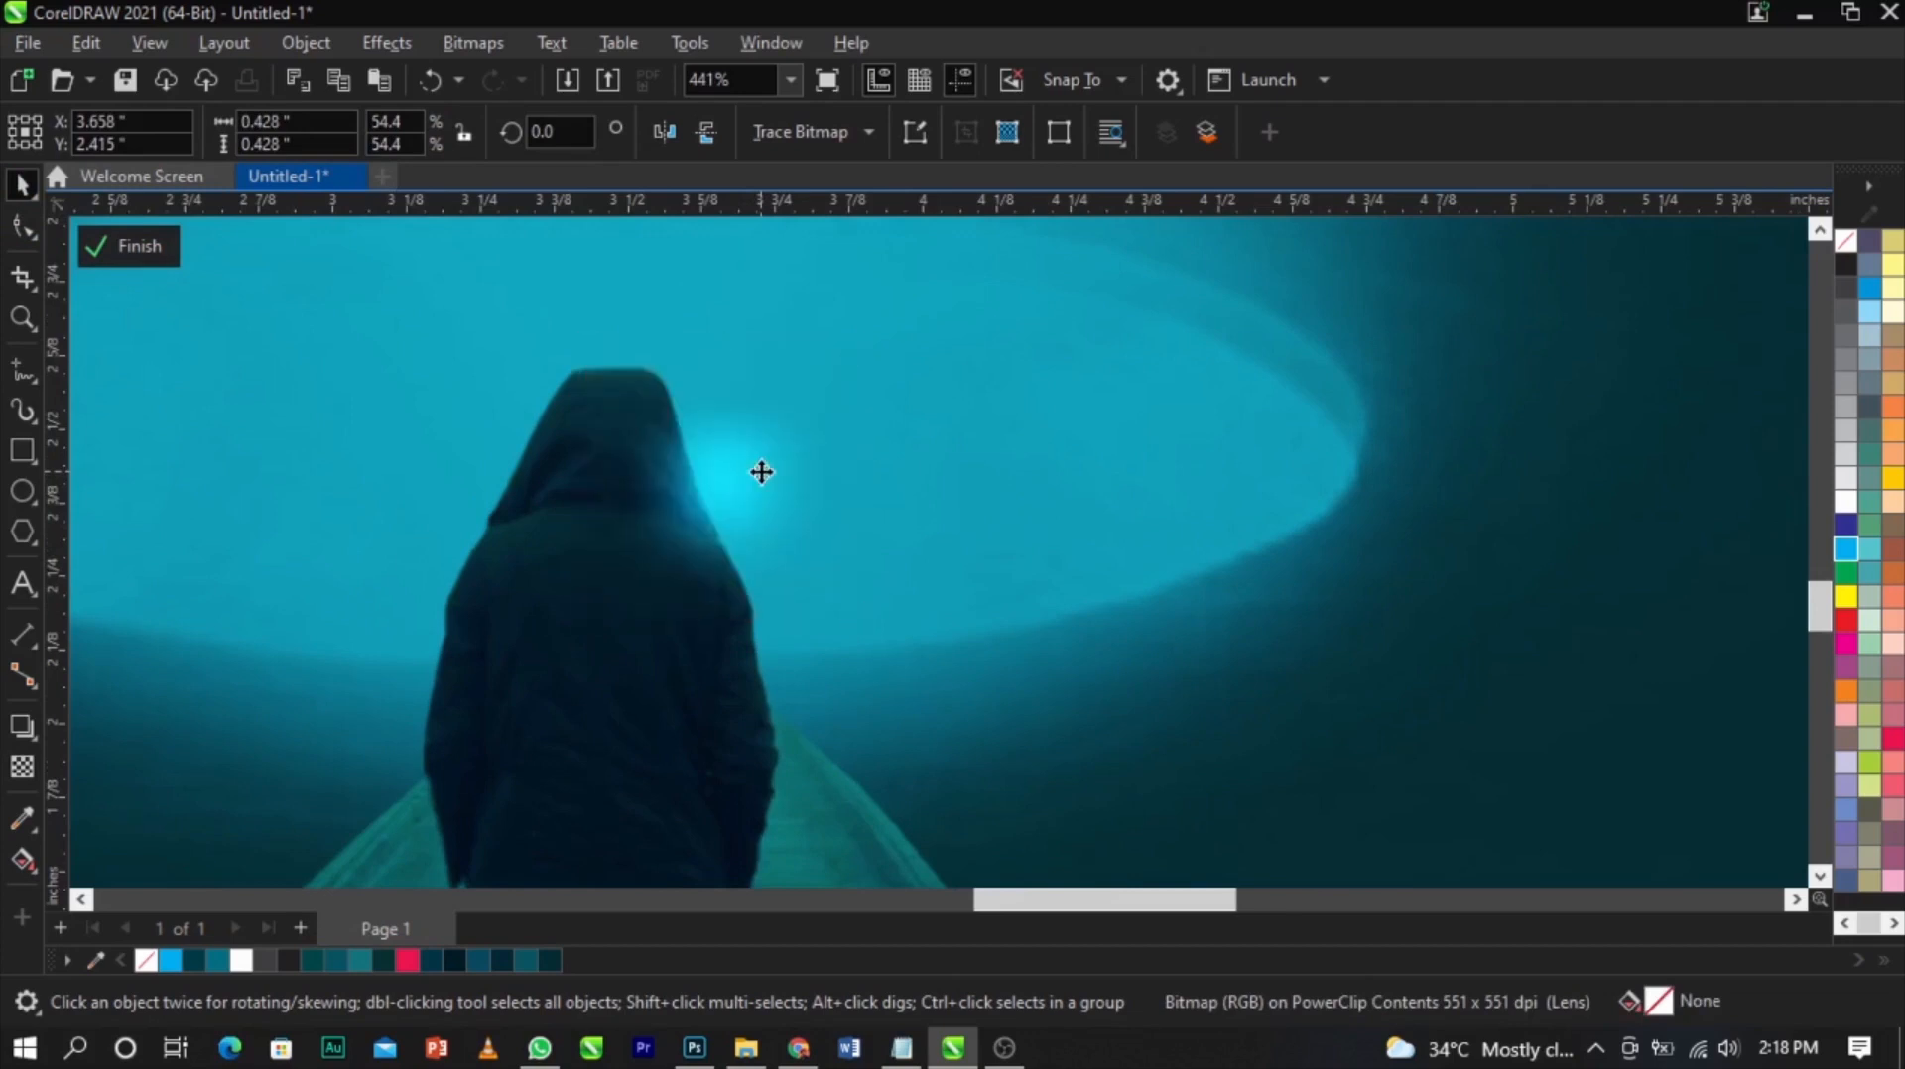
{"action": "left_click_drag", "start_coordinate": [853, 342], "coordinate": [785, 408]}
{"action": "mouse_move", "coordinate": [703, 500]}
{"action": "left_mouse_down"}
{"action": "mouse_move", "coordinate": [711, 480]}
{"action": "mouse_move", "coordinate": [727, 496]}
{"action": "left_mouse_up"}
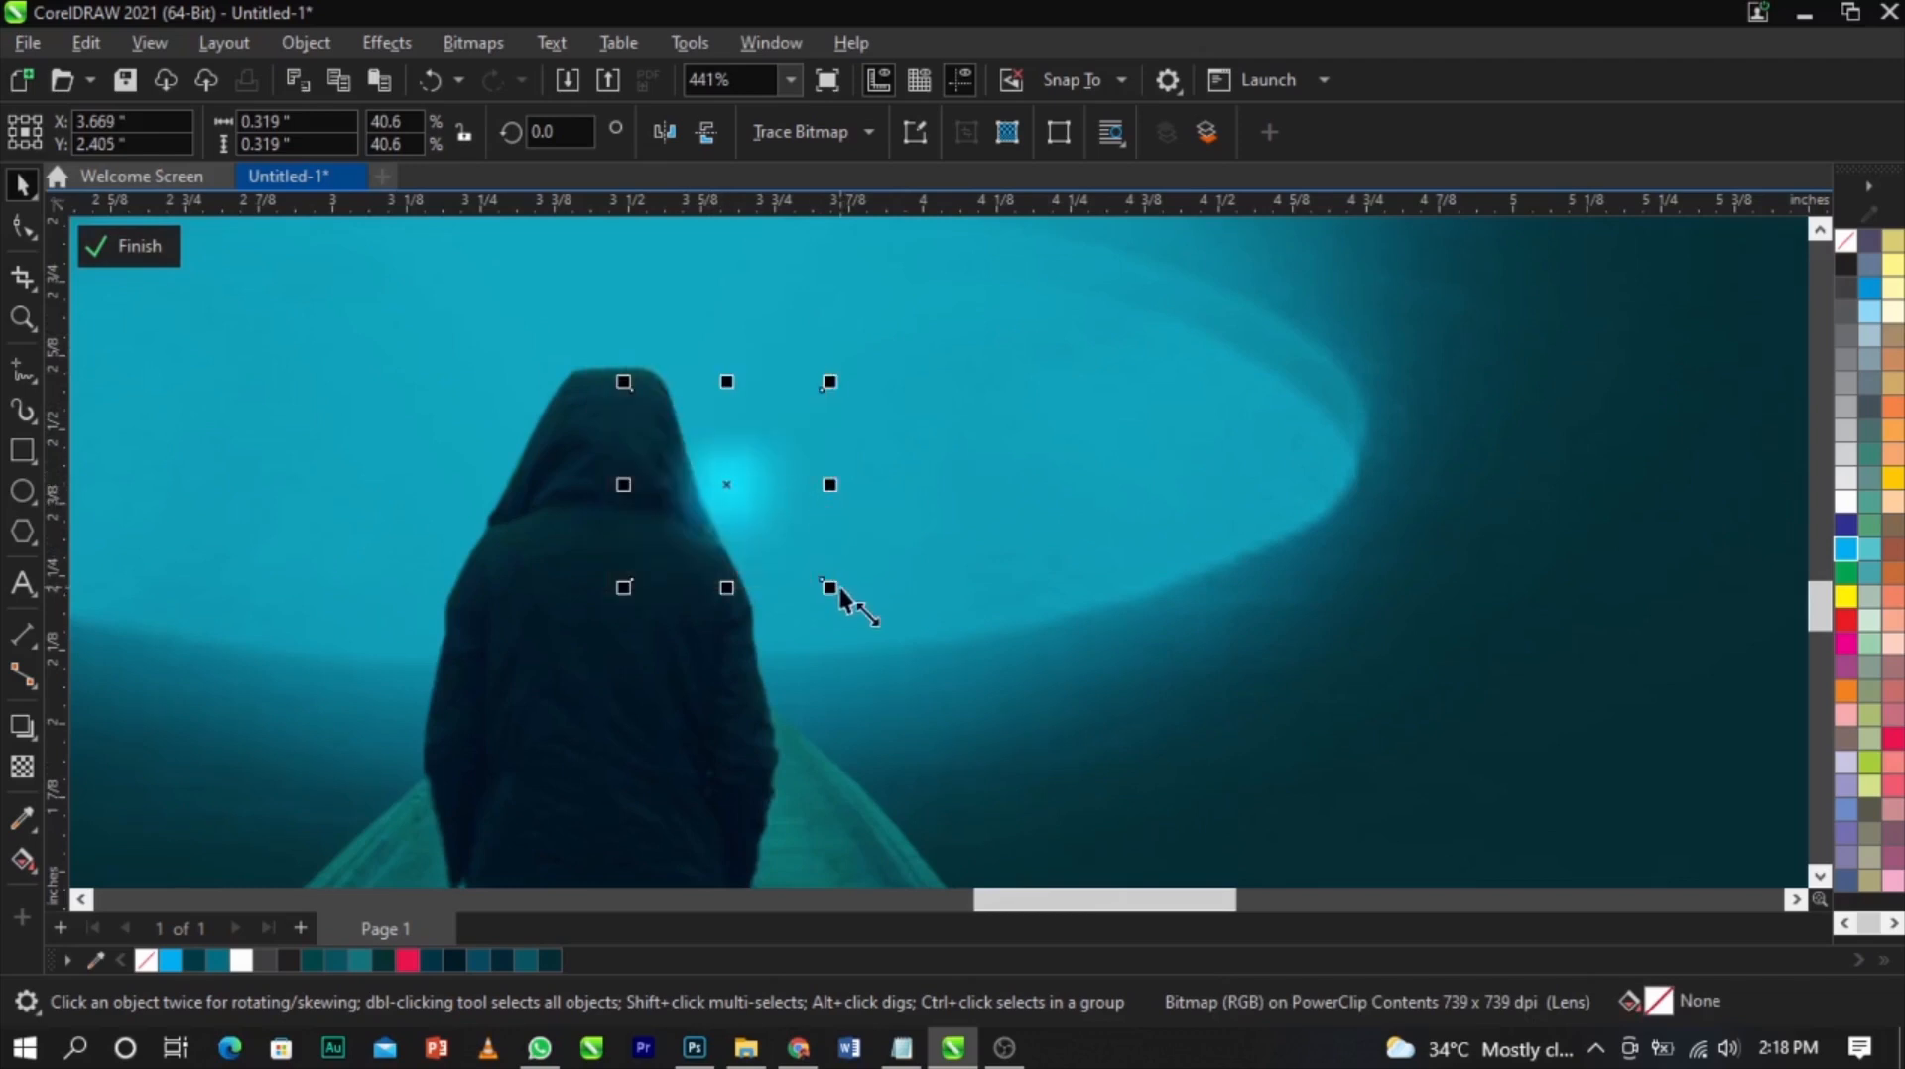
{"action": "left_click_drag", "start_coordinate": [770, 516], "coordinate": [784, 540]}
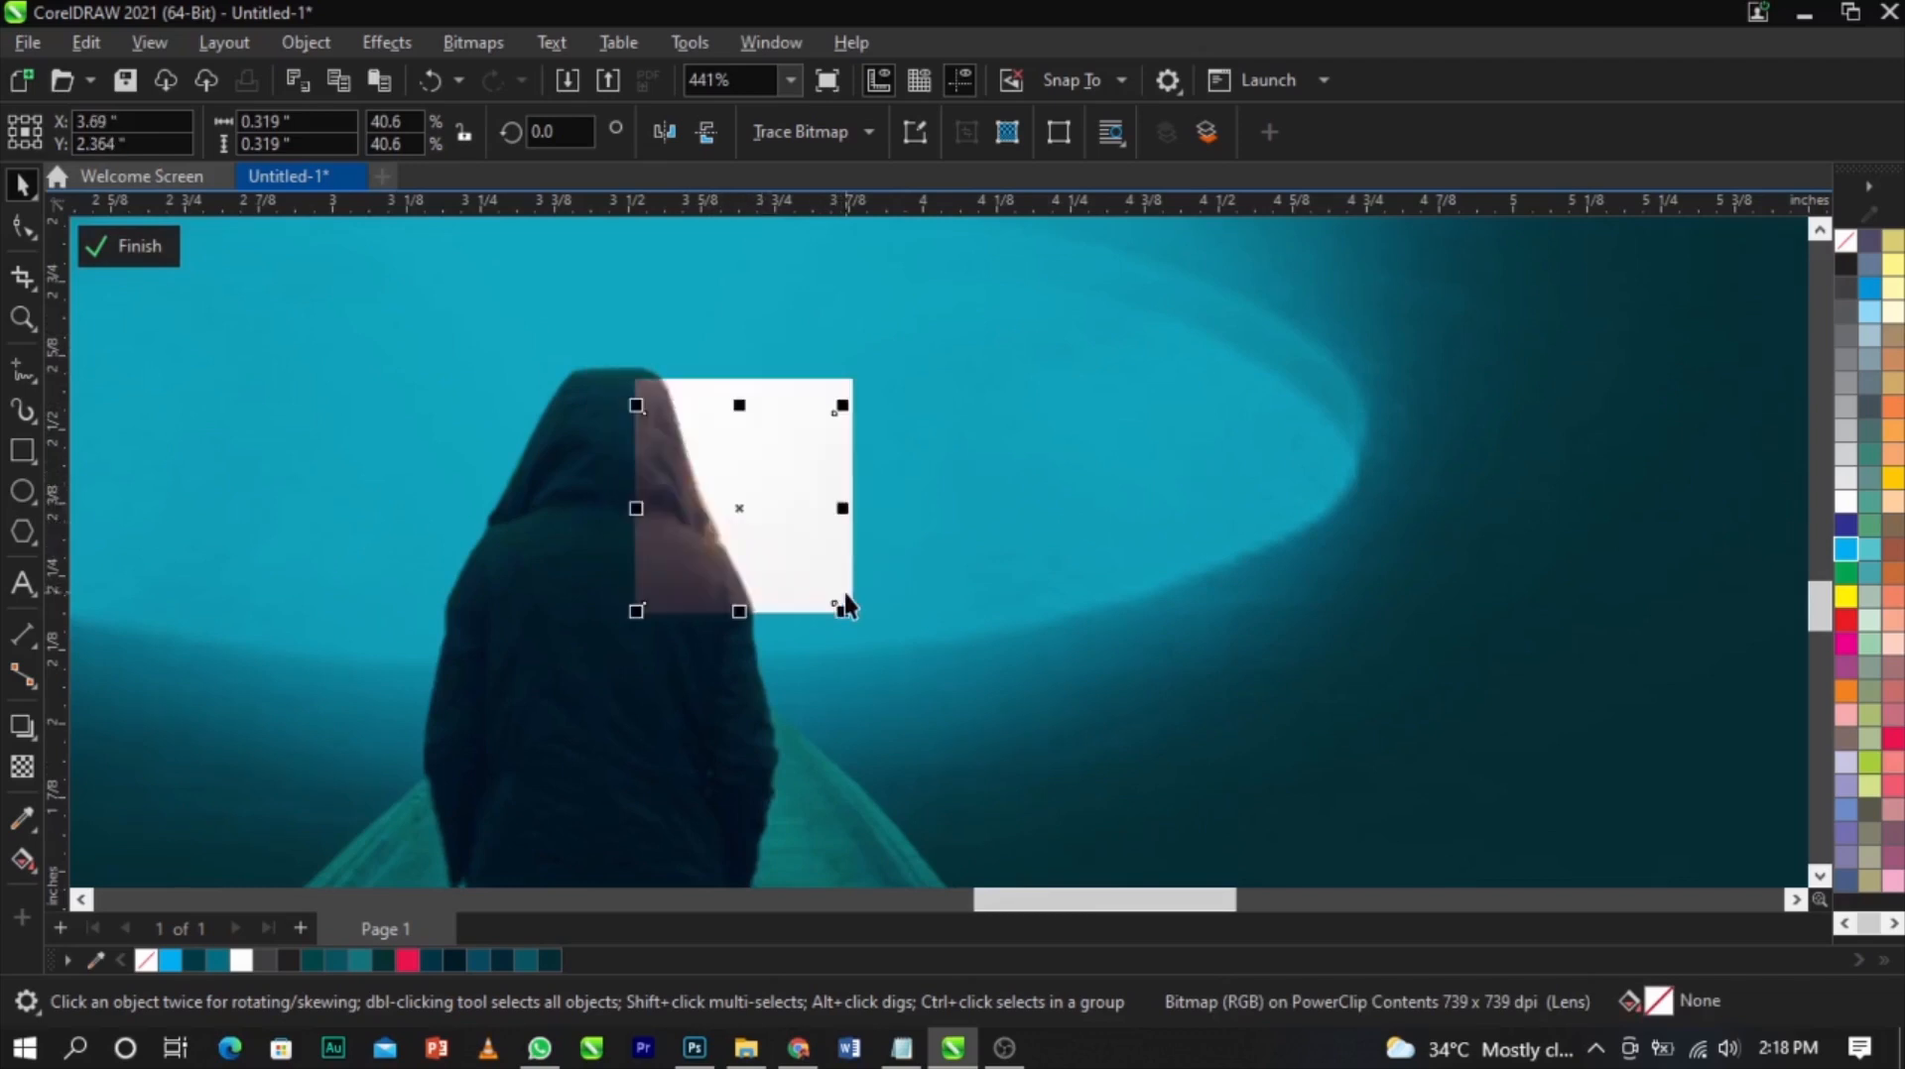
{"action": "left_click_drag", "start_coordinate": [847, 611], "coordinate": [918, 664]}
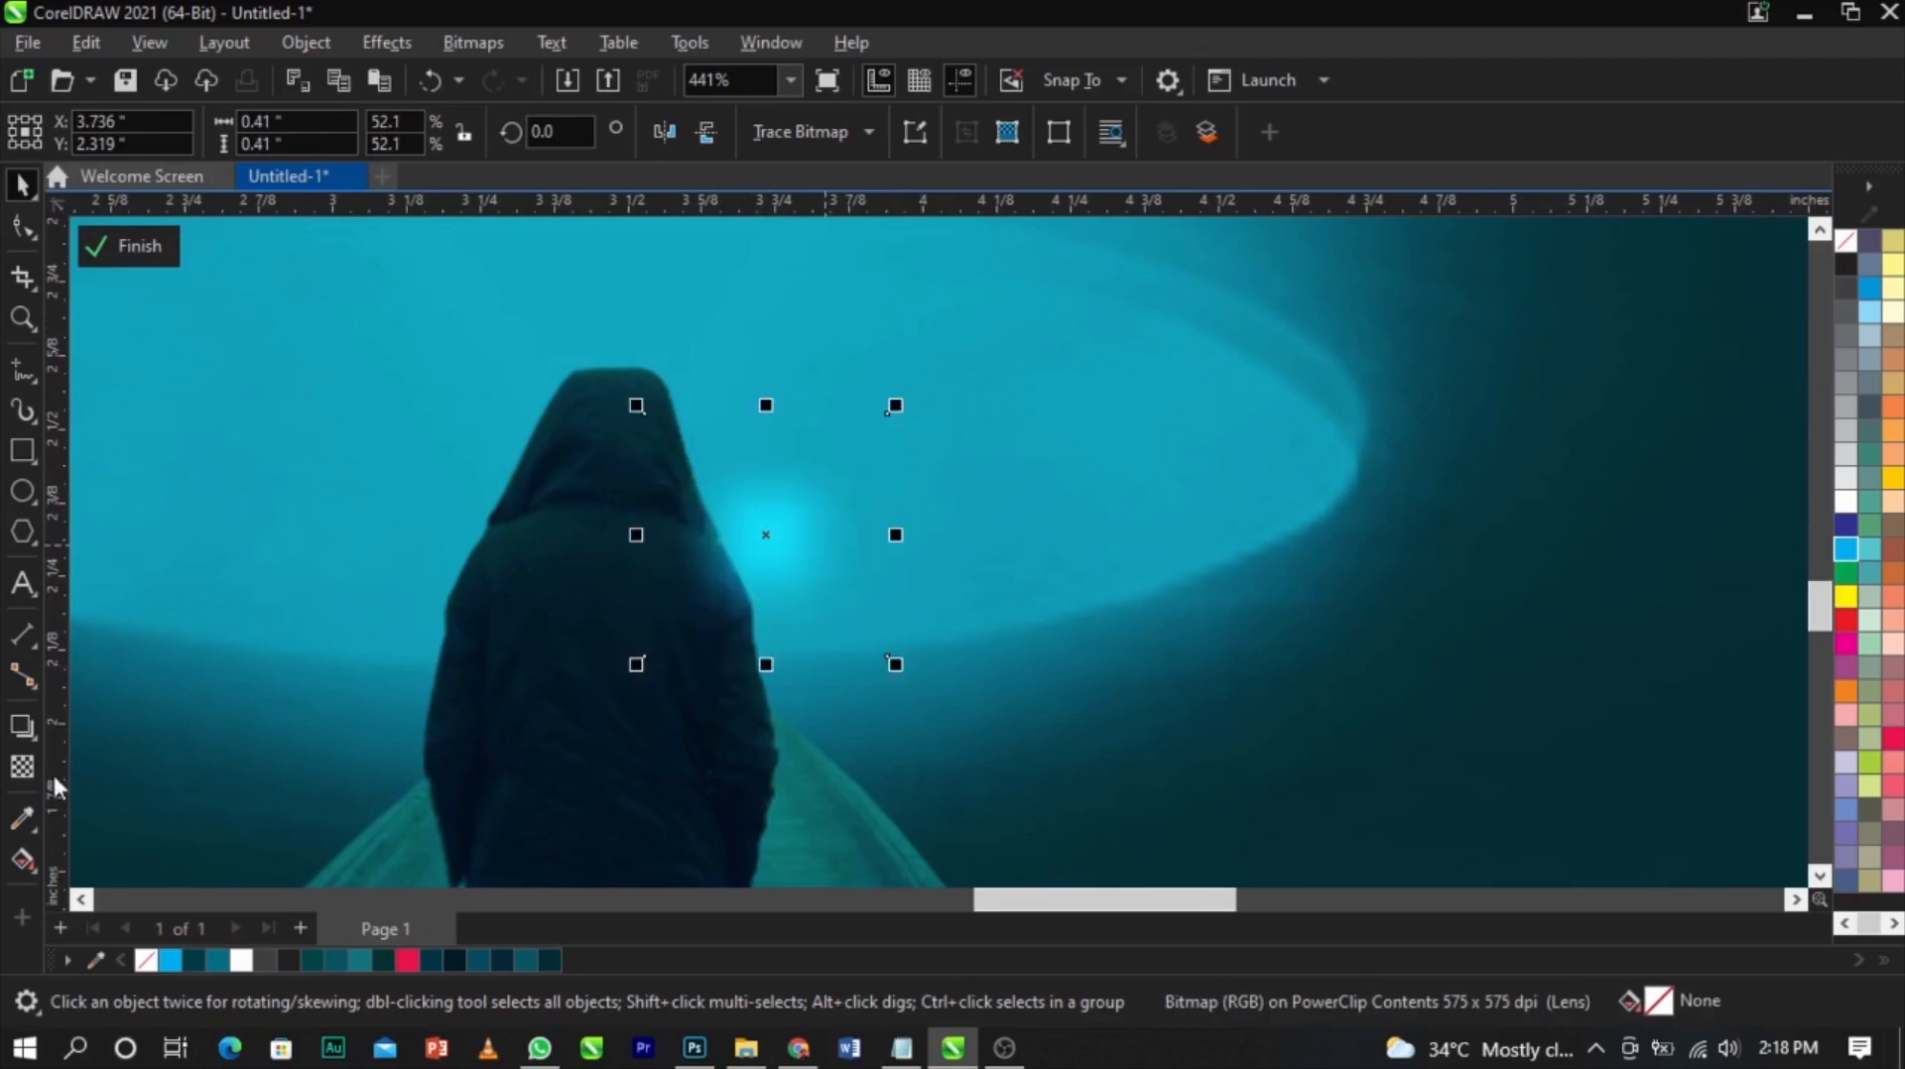
Set the glow's uniform transparency to 34 in Screen mode
{"action": "left_click", "coordinate": [21, 772]}
{"action": "left_click_drag", "start_coordinate": [712, 687], "coordinate": [739, 686]}
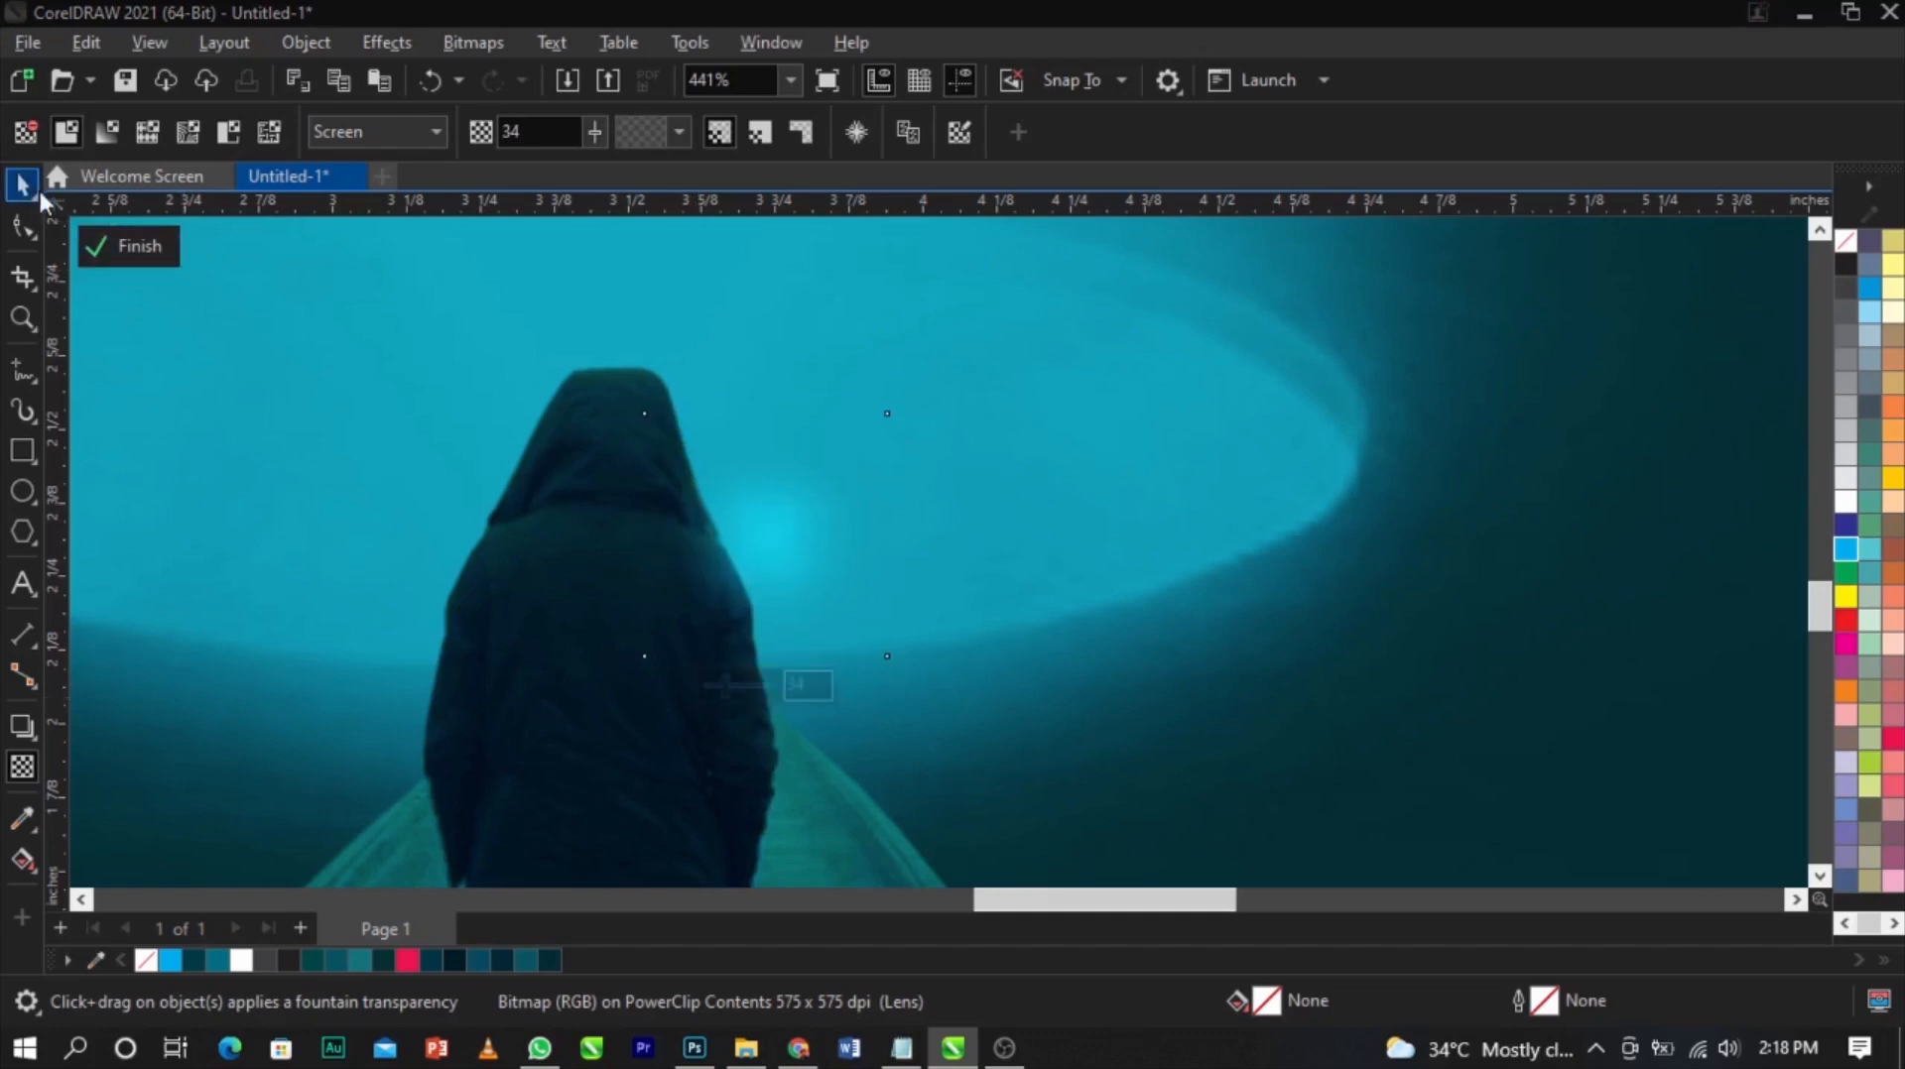
Duplicate the glow to the left side of the head, shrink it and set its transparency to 57
{"action": "left_click_drag", "start_coordinate": [763, 539], "coordinate": [442, 694]}
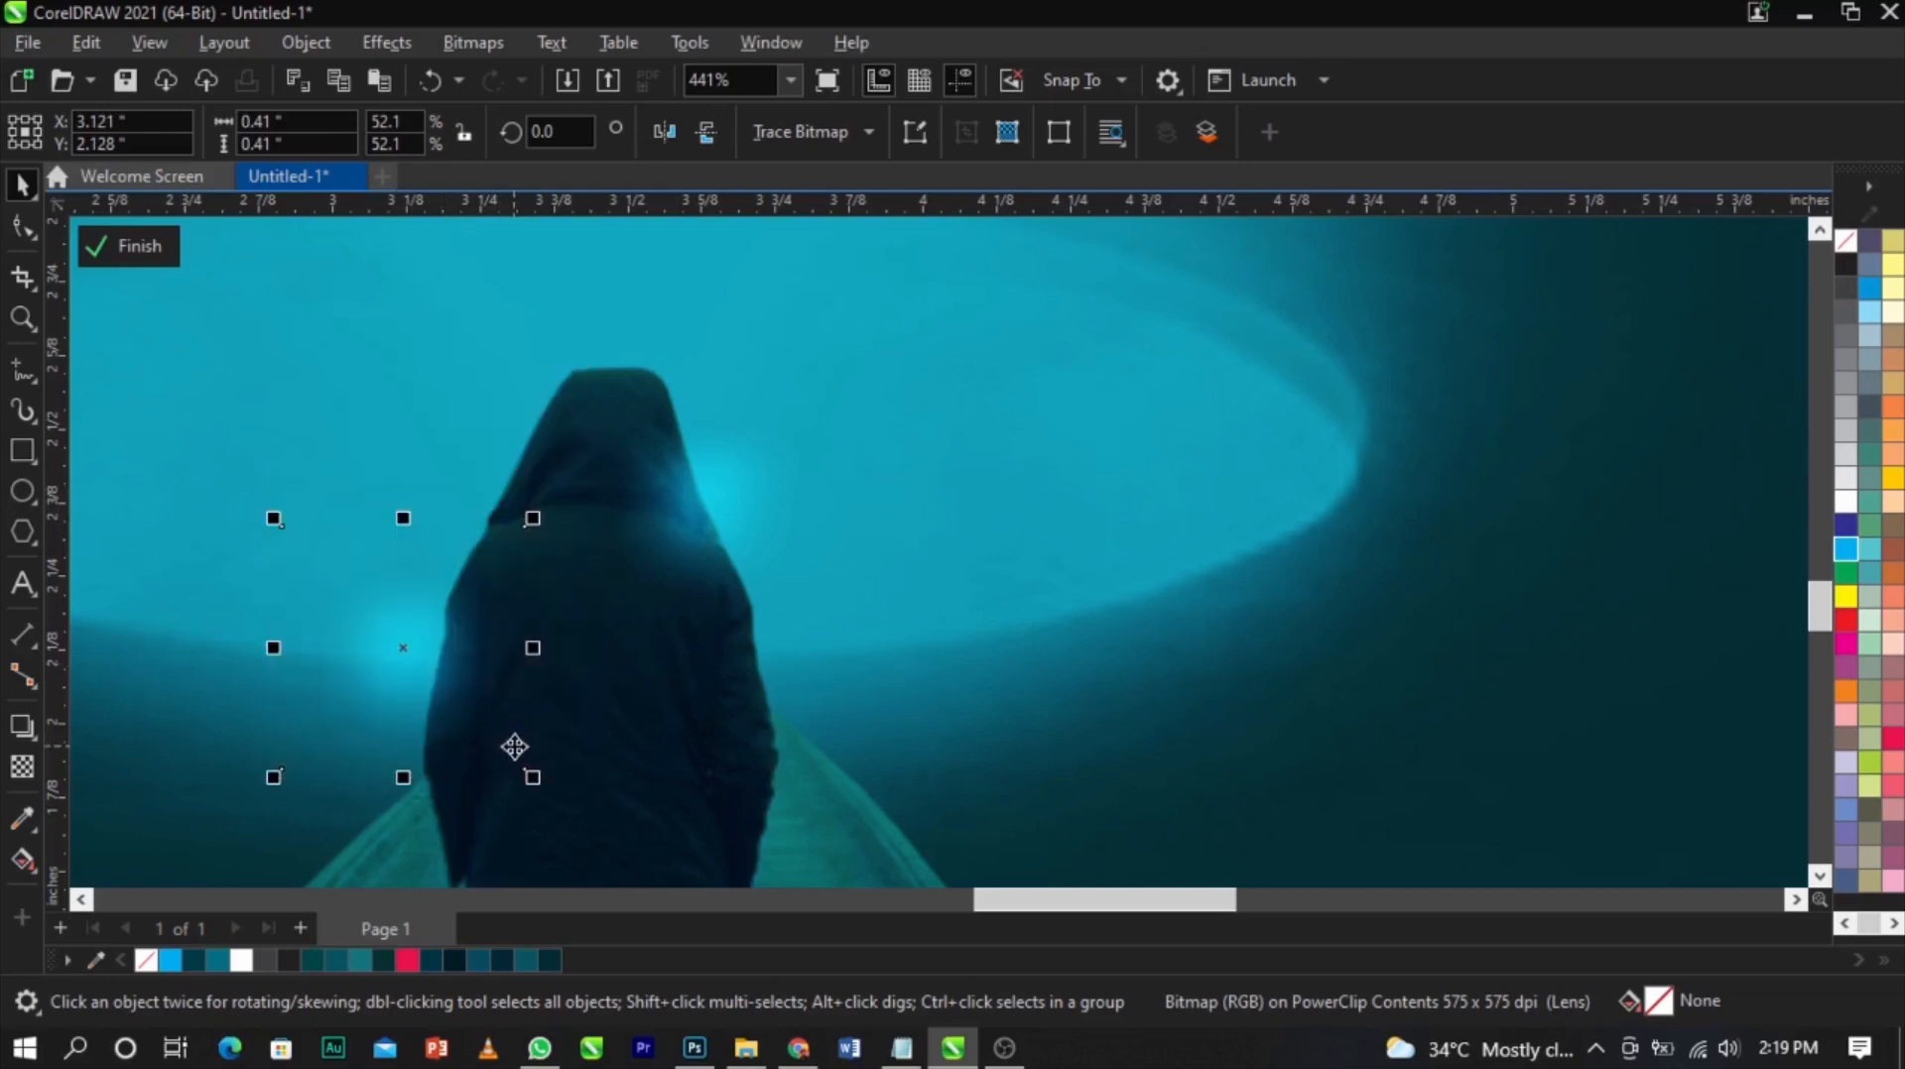
{"action": "left_click_drag", "start_coordinate": [536, 786], "coordinate": [481, 778]}
{"action": "left_click_drag", "start_coordinate": [400, 629], "coordinate": [499, 508]}
{"action": "left_click", "coordinate": [27, 769]}
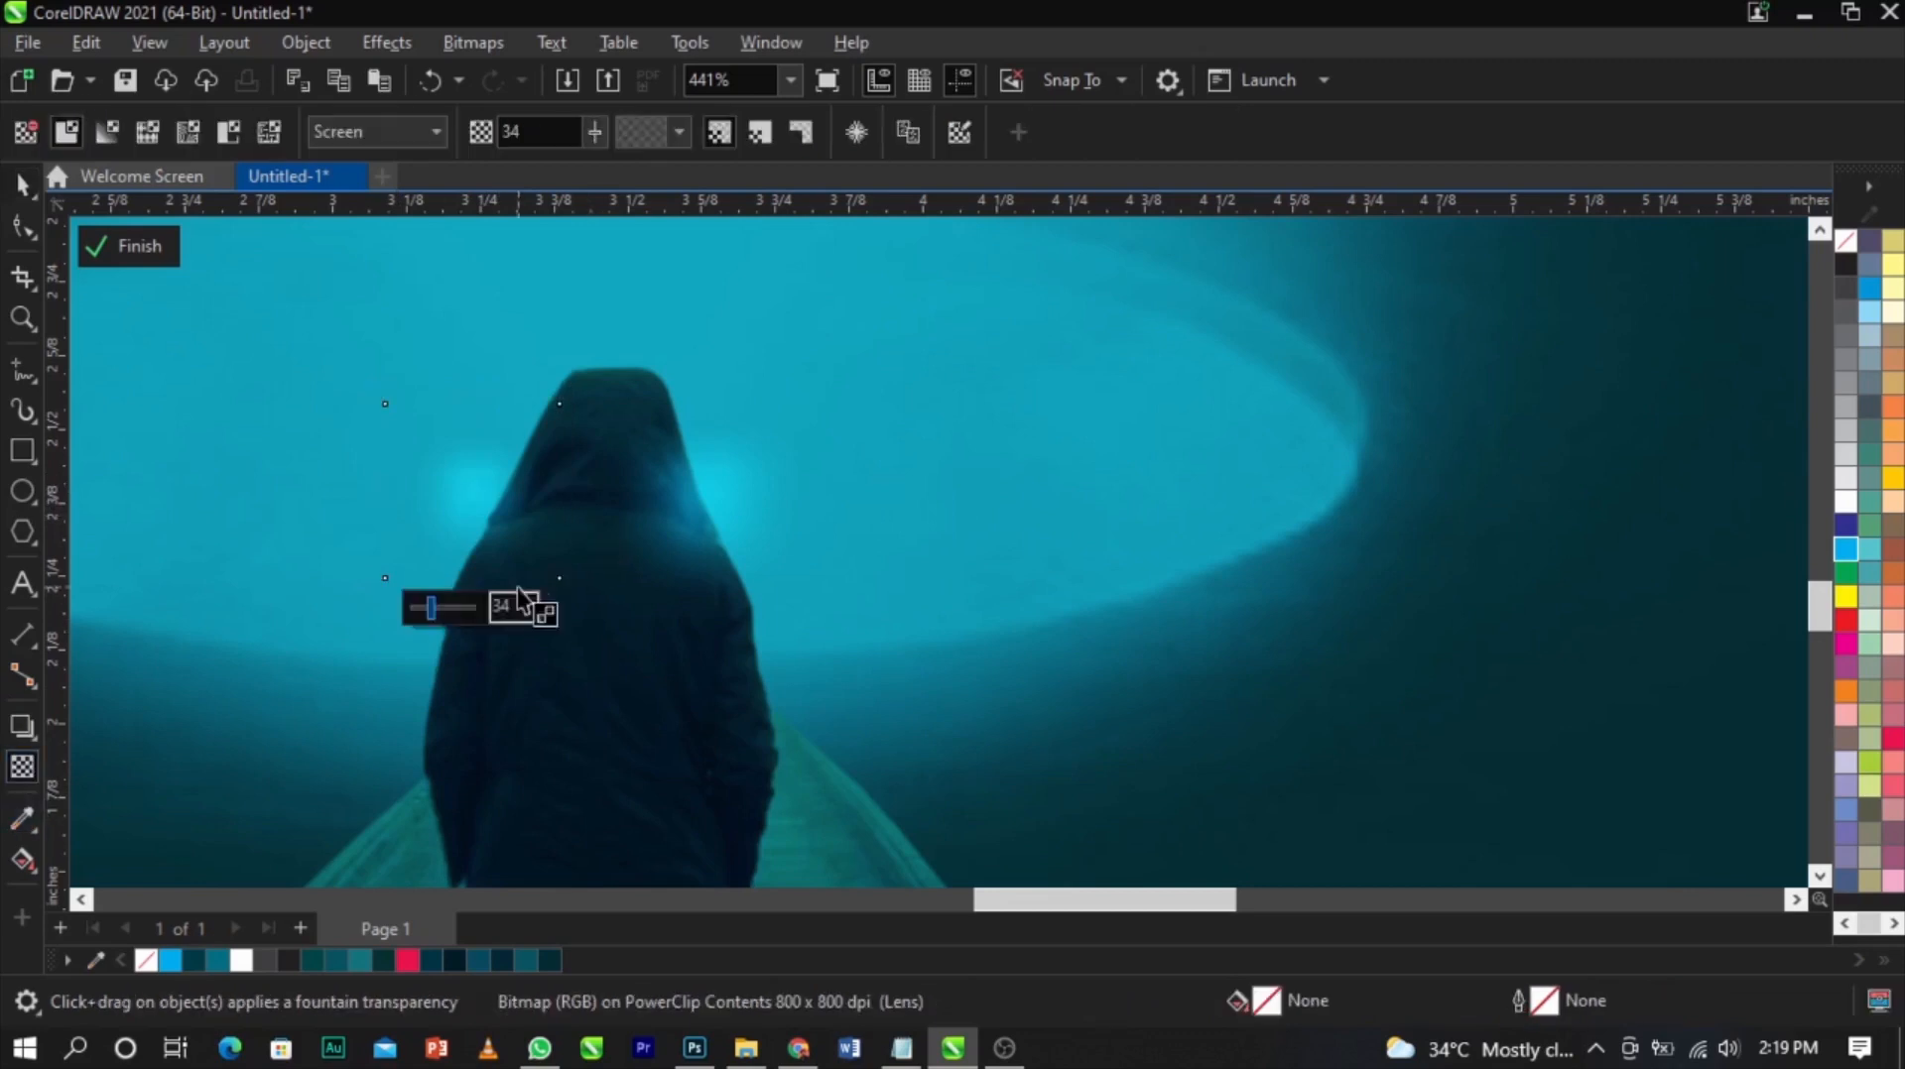
{"action": "left_click", "coordinate": [448, 599]}
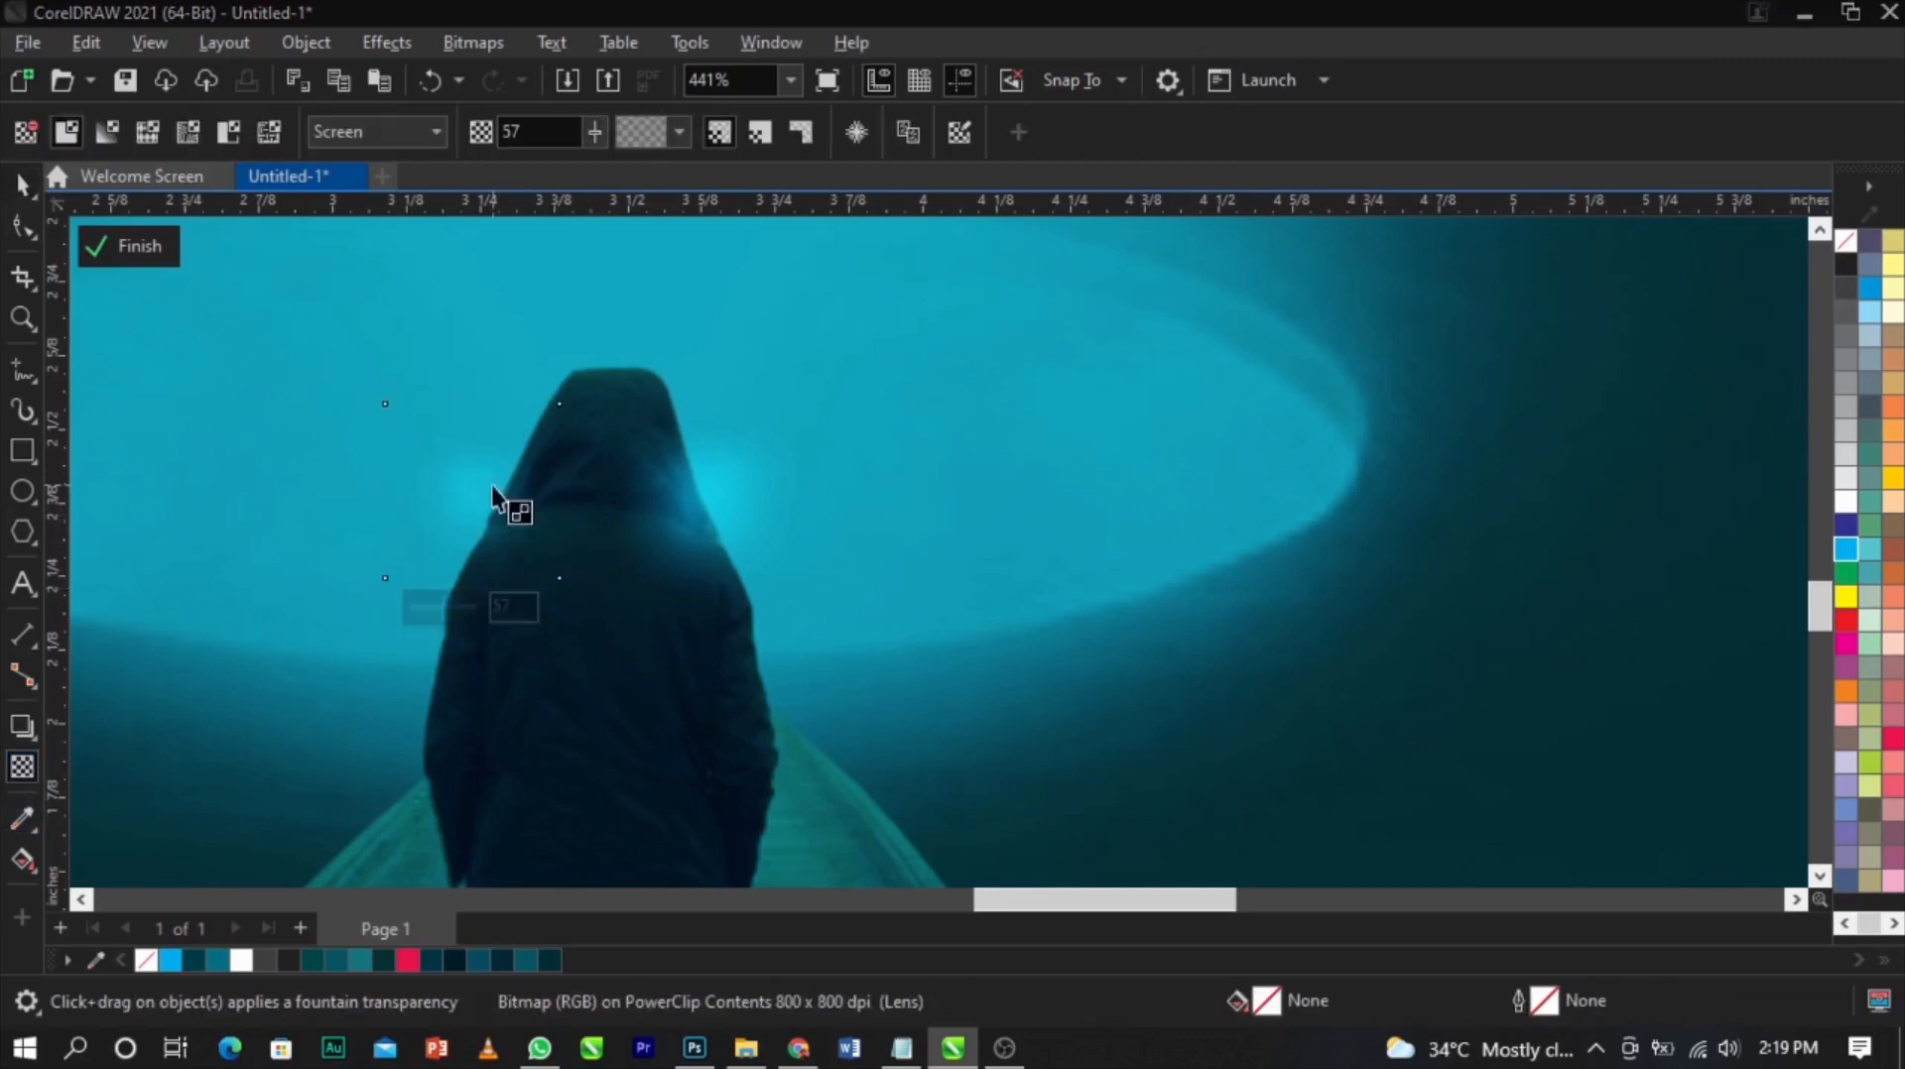
Stretch the right glow taller to about 0.52 inch and finish editing the PowerClip
{"action": "key", "text": "space"}
{"action": "left_click_drag", "start_coordinate": [512, 504], "coordinate": [730, 492]}
{"action": "left_click_drag", "start_coordinate": [705, 352], "coordinate": [706, 289]}
{"action": "left_click_drag", "start_coordinate": [706, 443], "coordinate": [724, 438]}
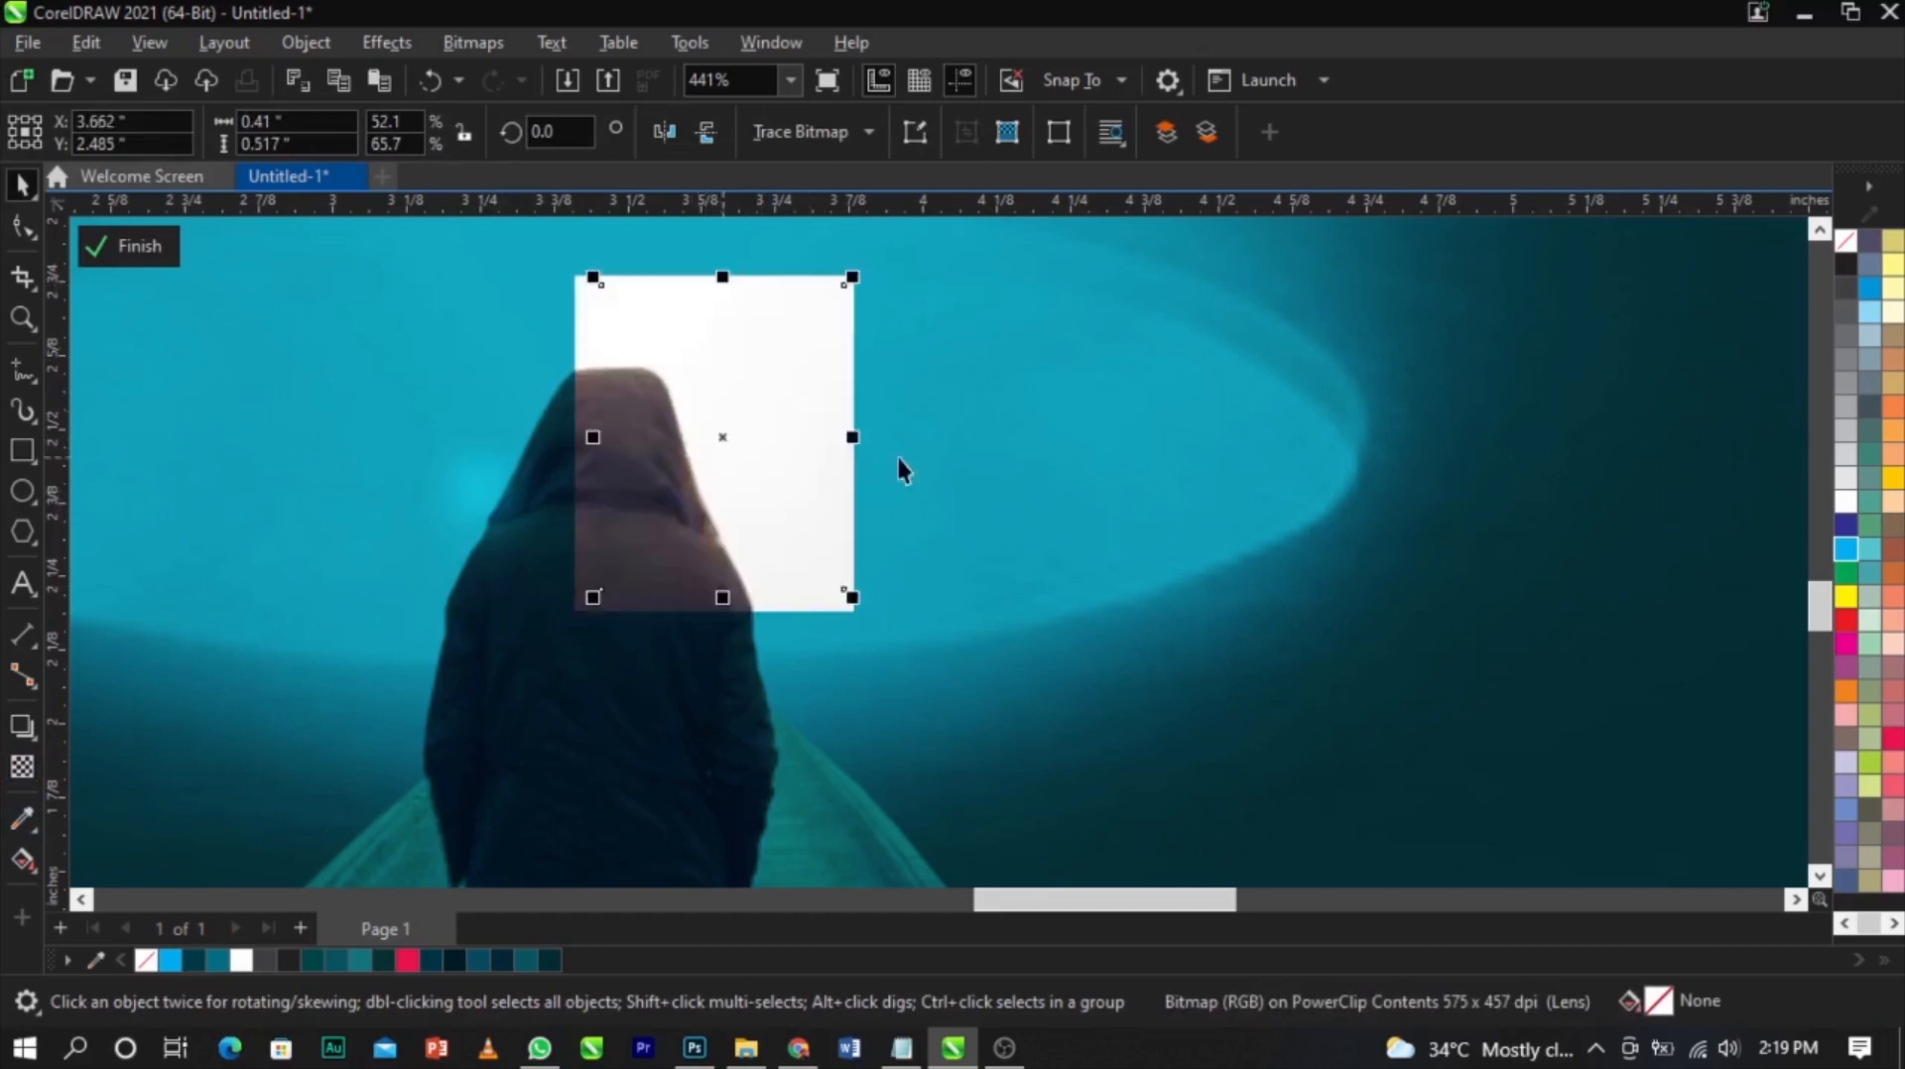
{"action": "left_click", "coordinate": [147, 244]}
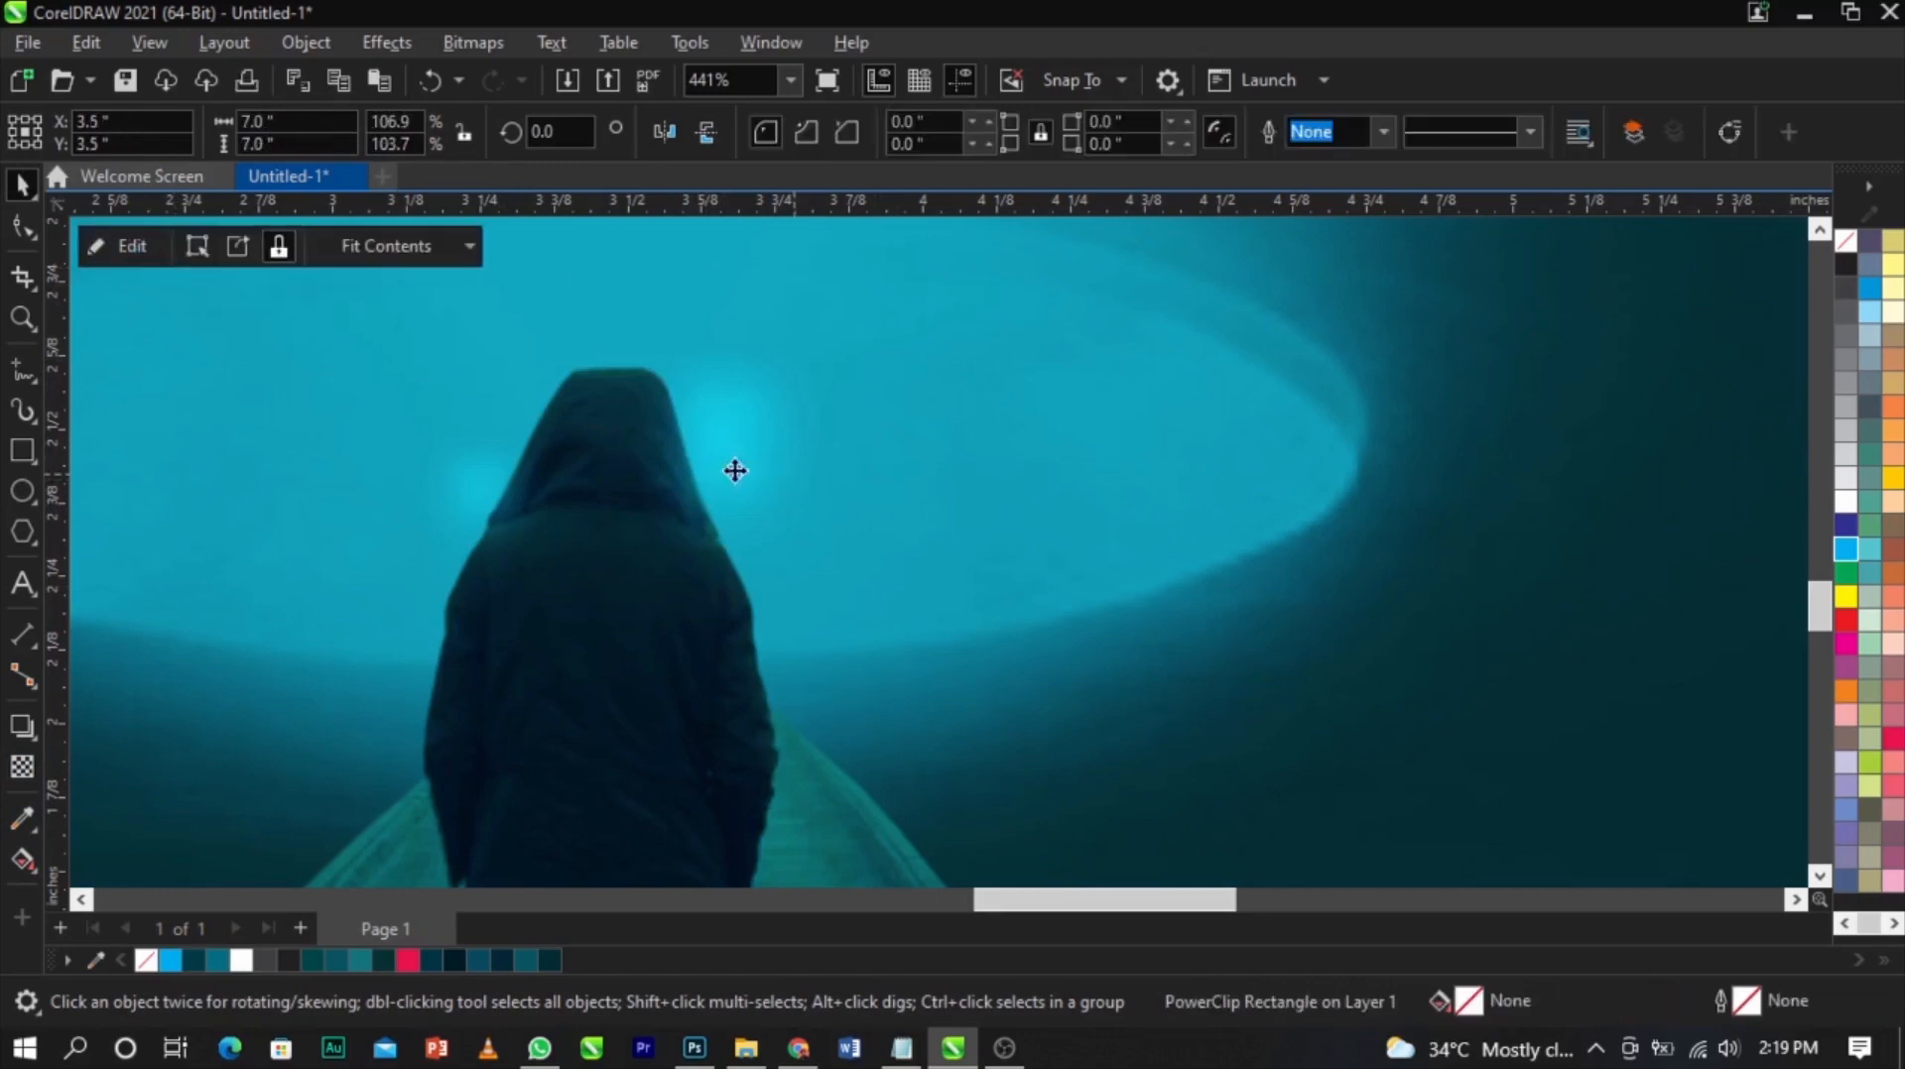
Re-enter the PowerClip and shrink the right glow to about 0.34 by 0.43 inch
{"action": "key", "text": "F4"}
{"action": "left_click", "coordinate": [1677, 787]}
{"action": "key", "text": "z"}
{"action": "left_click_drag", "start_coordinate": [689, 510], "coordinate": [1511, 839]}
{"action": "scroll", "coordinate": [889, 485], "scroll_direction": "up", "scroll_amount": 1}
{"action": "double_click", "coordinate": [889, 485]}
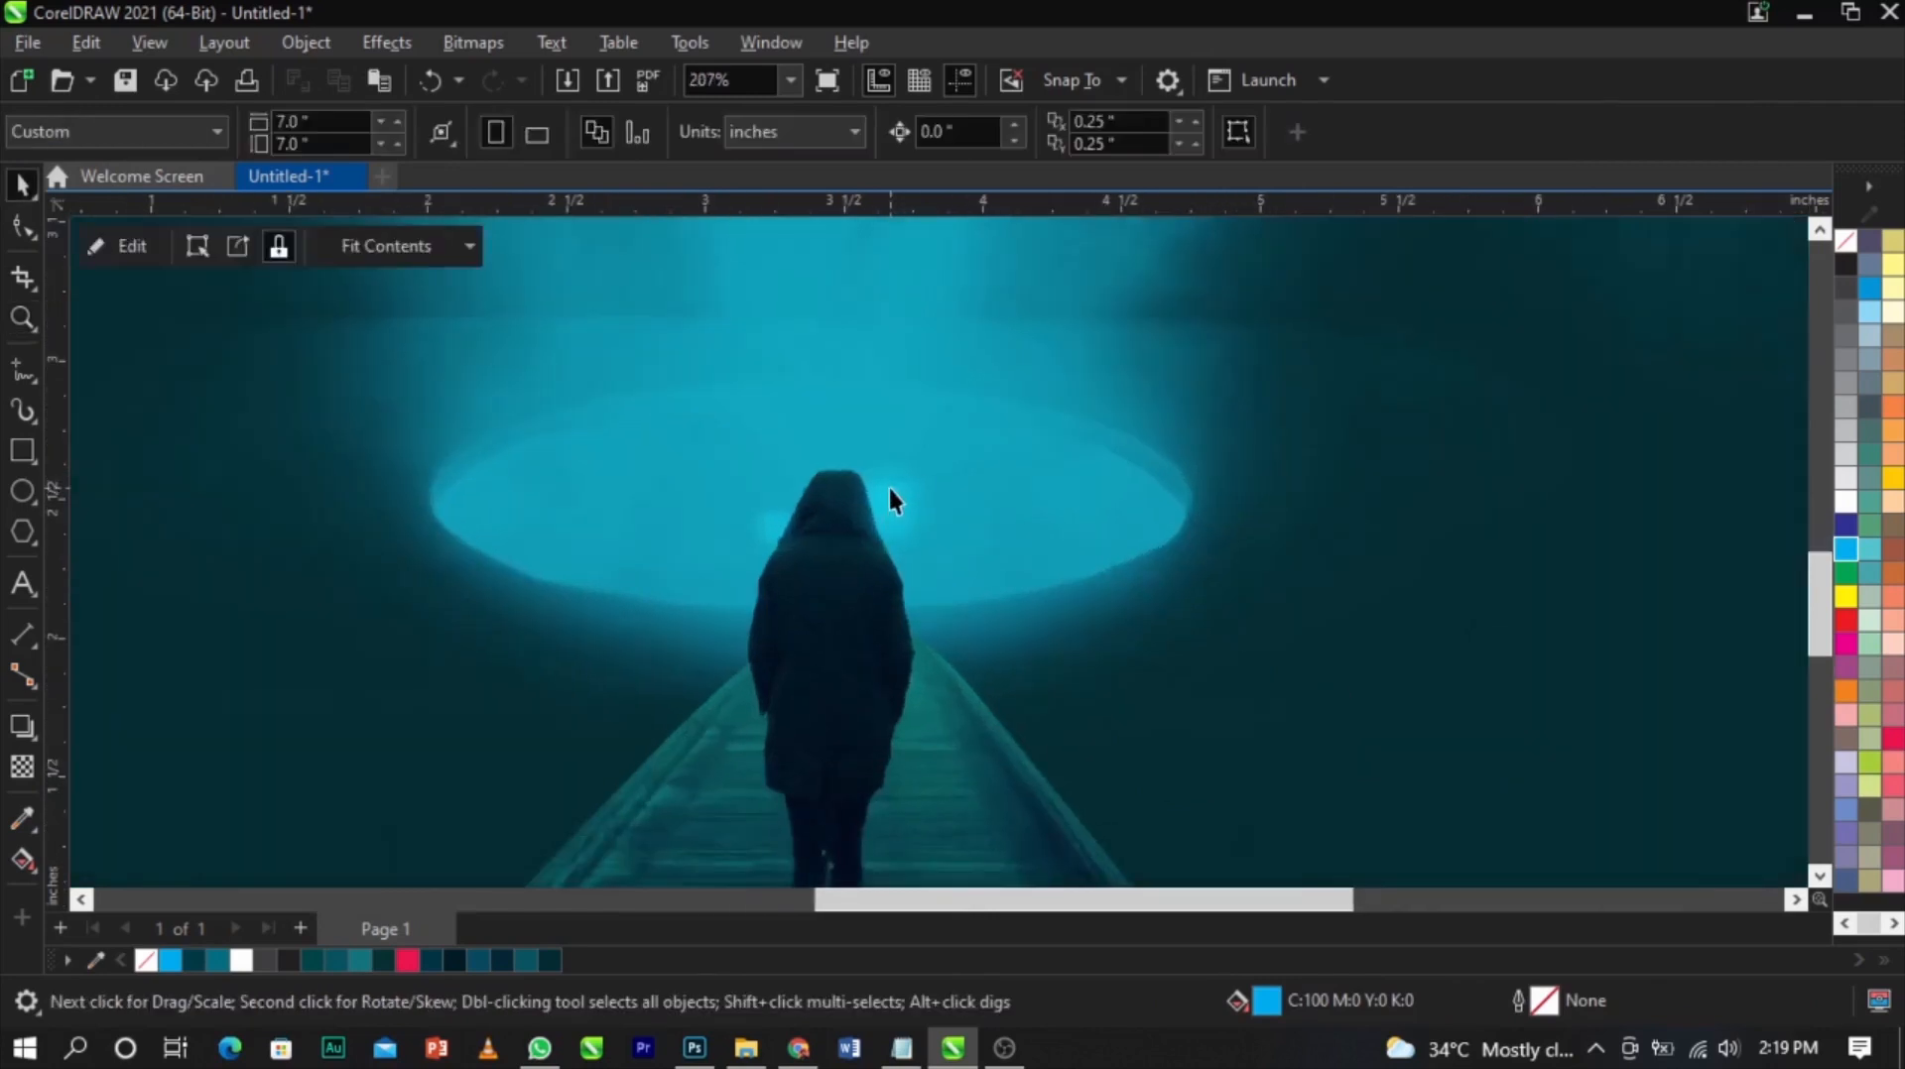
{"action": "scroll", "coordinate": [889, 486], "scroll_direction": "up", "scroll_amount": 1}
{"action": "left_click", "coordinate": [889, 485]}
{"action": "scroll", "coordinate": [889, 485], "scroll_direction": "up", "scroll_amount": 1}
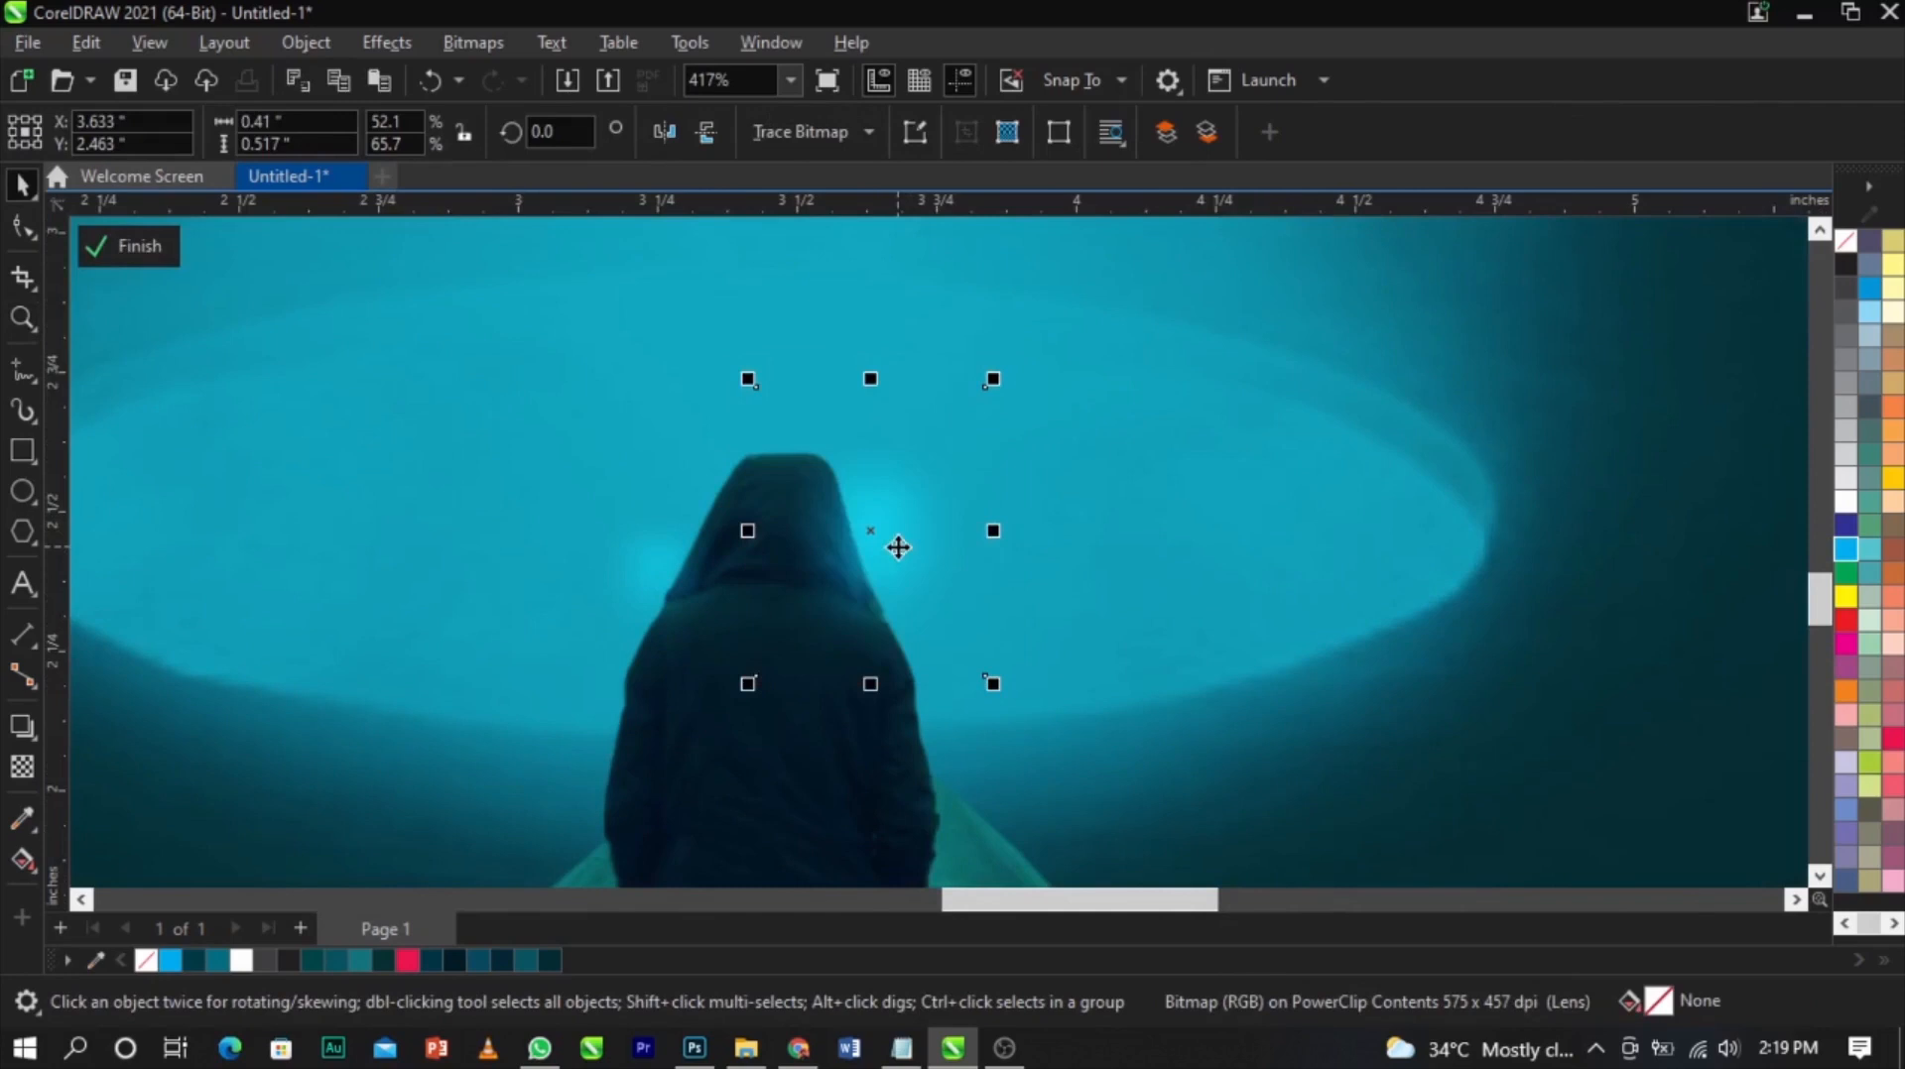
{"action": "left_click_drag", "start_coordinate": [994, 379], "coordinate": [1012, 430]}
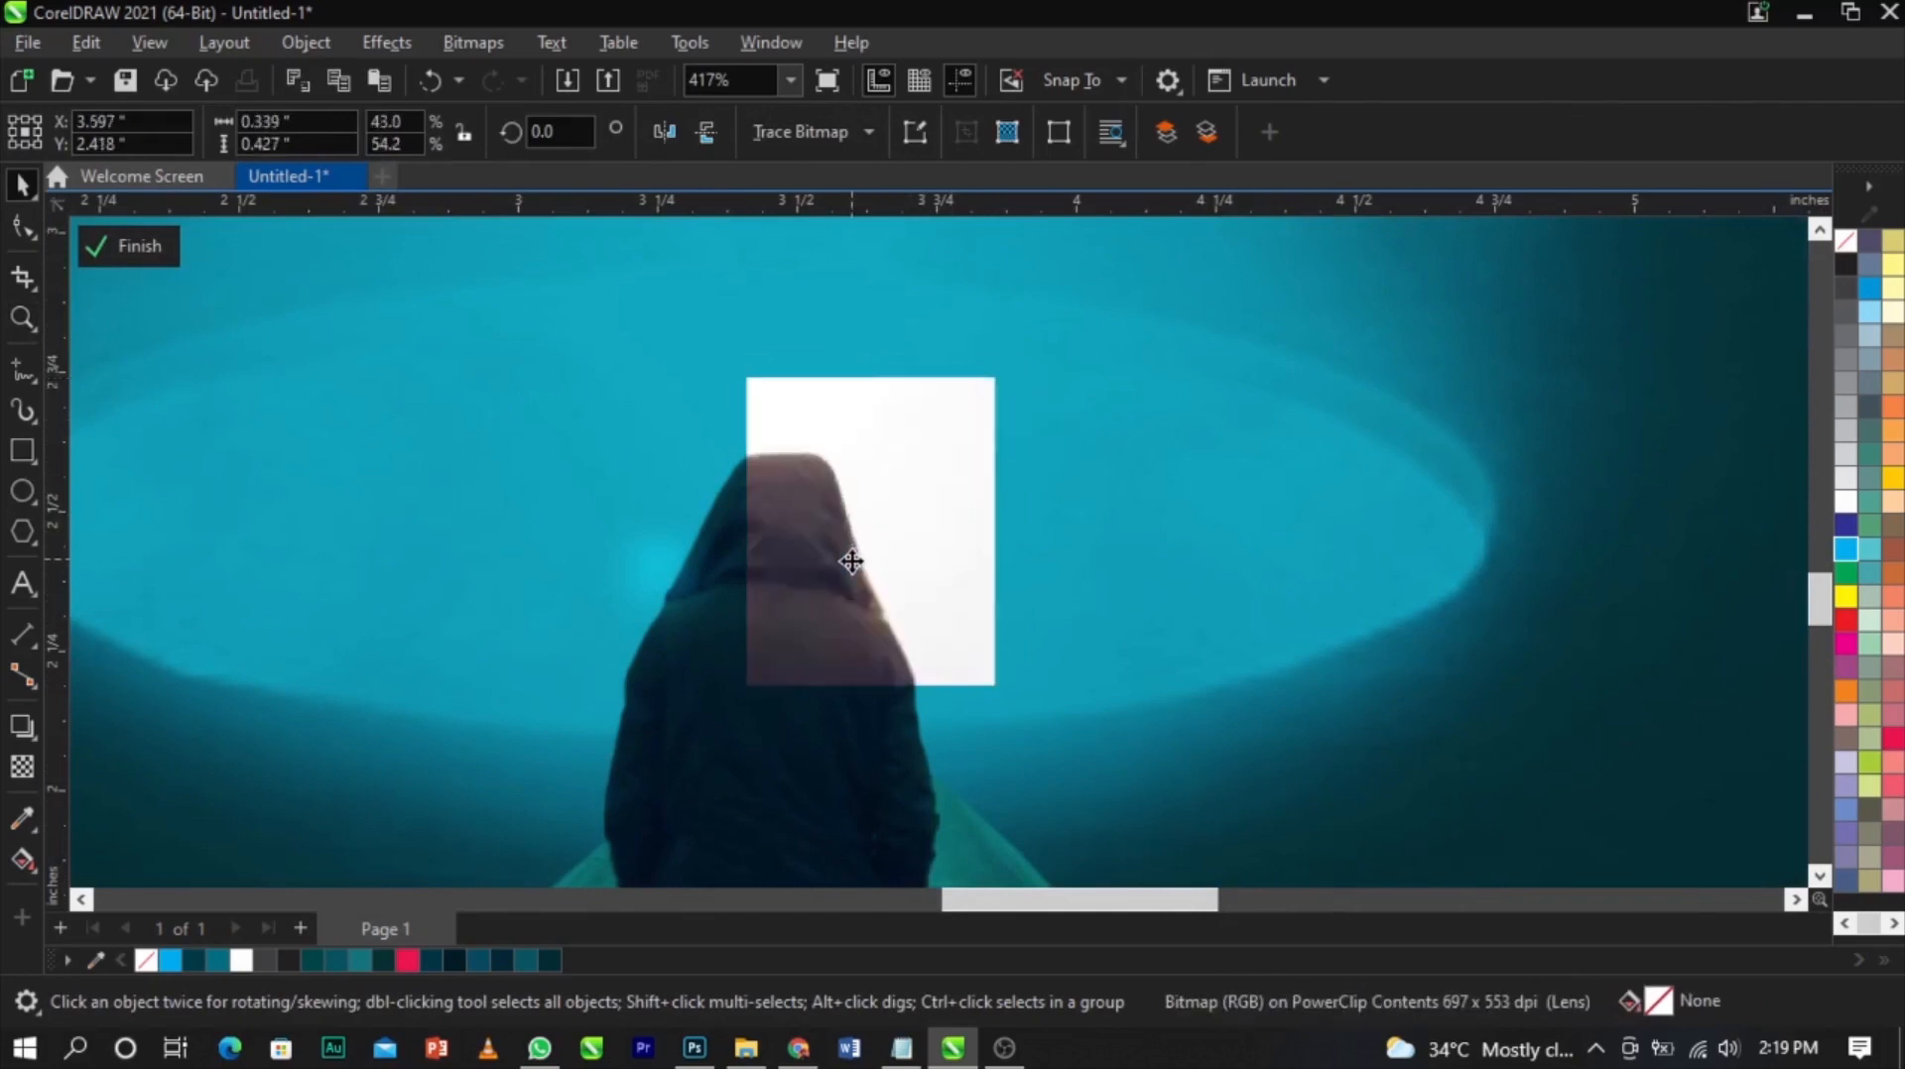
{"action": "left_click_drag", "start_coordinate": [871, 552], "coordinate": [871, 537]}
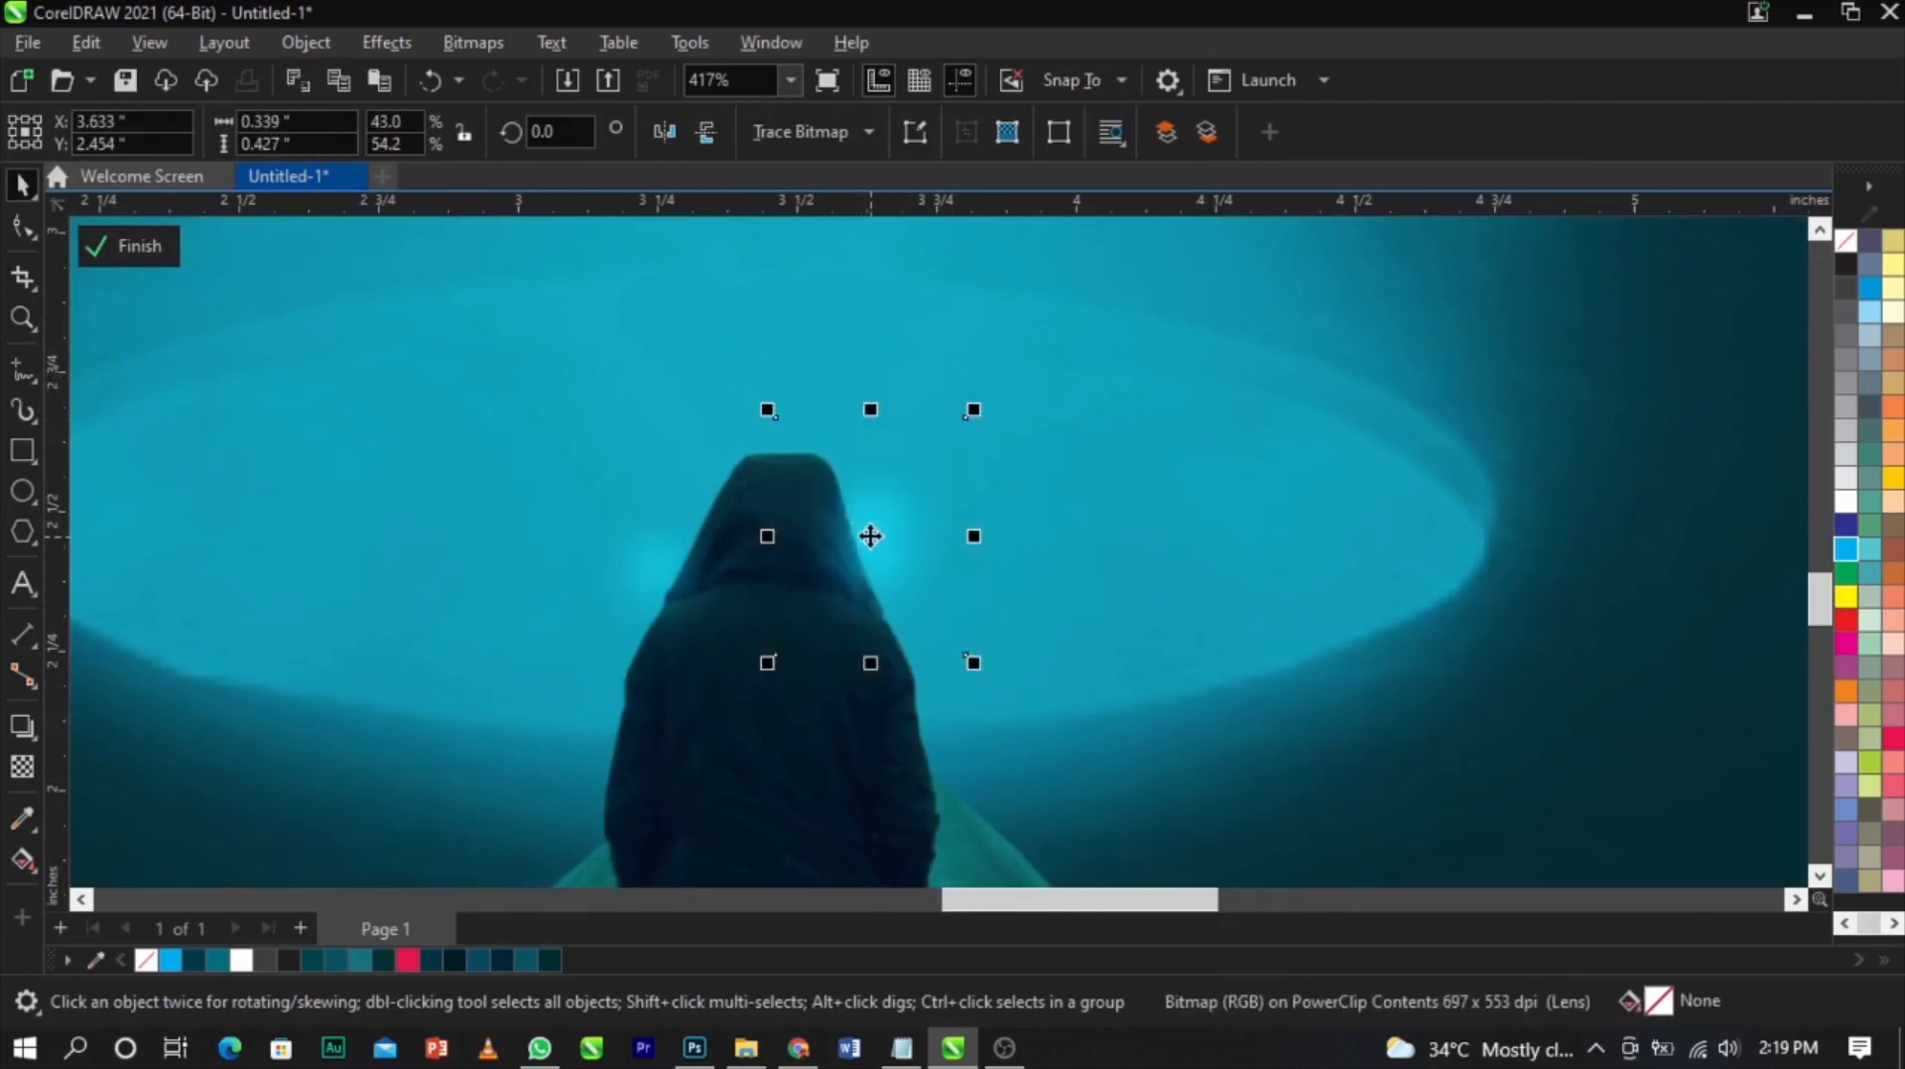
Nudge both glows into place beside the hood and finish editing the PowerClip
{"action": "left_click", "coordinate": [690, 591]}
{"action": "left_click_drag", "start_coordinate": [688, 588], "coordinate": [713, 586]}
{"action": "left_click", "coordinate": [851, 578]}
{"action": "left_click_drag", "start_coordinate": [859, 571], "coordinate": [880, 561]}
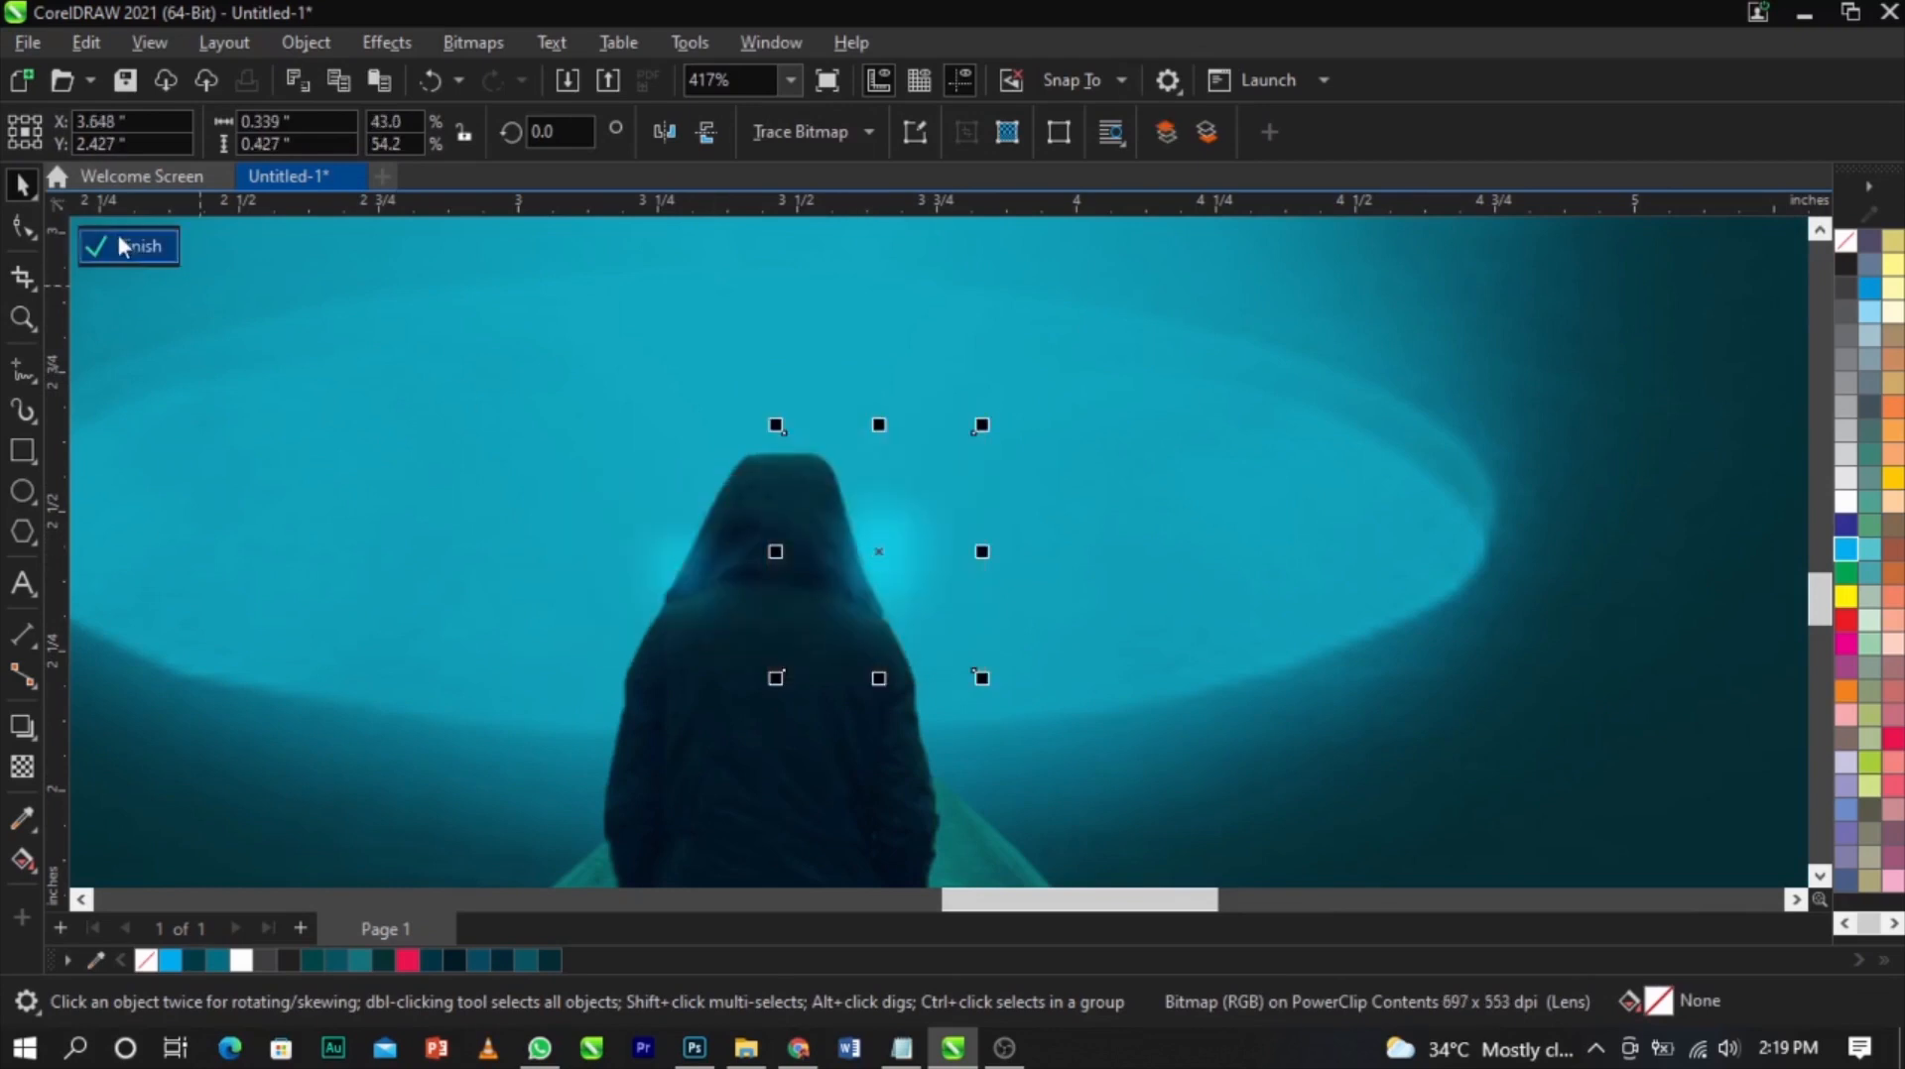
{"action": "left_click", "coordinate": [149, 256]}
{"action": "key", "text": "F4"}
{"action": "key", "text": "Escape"}
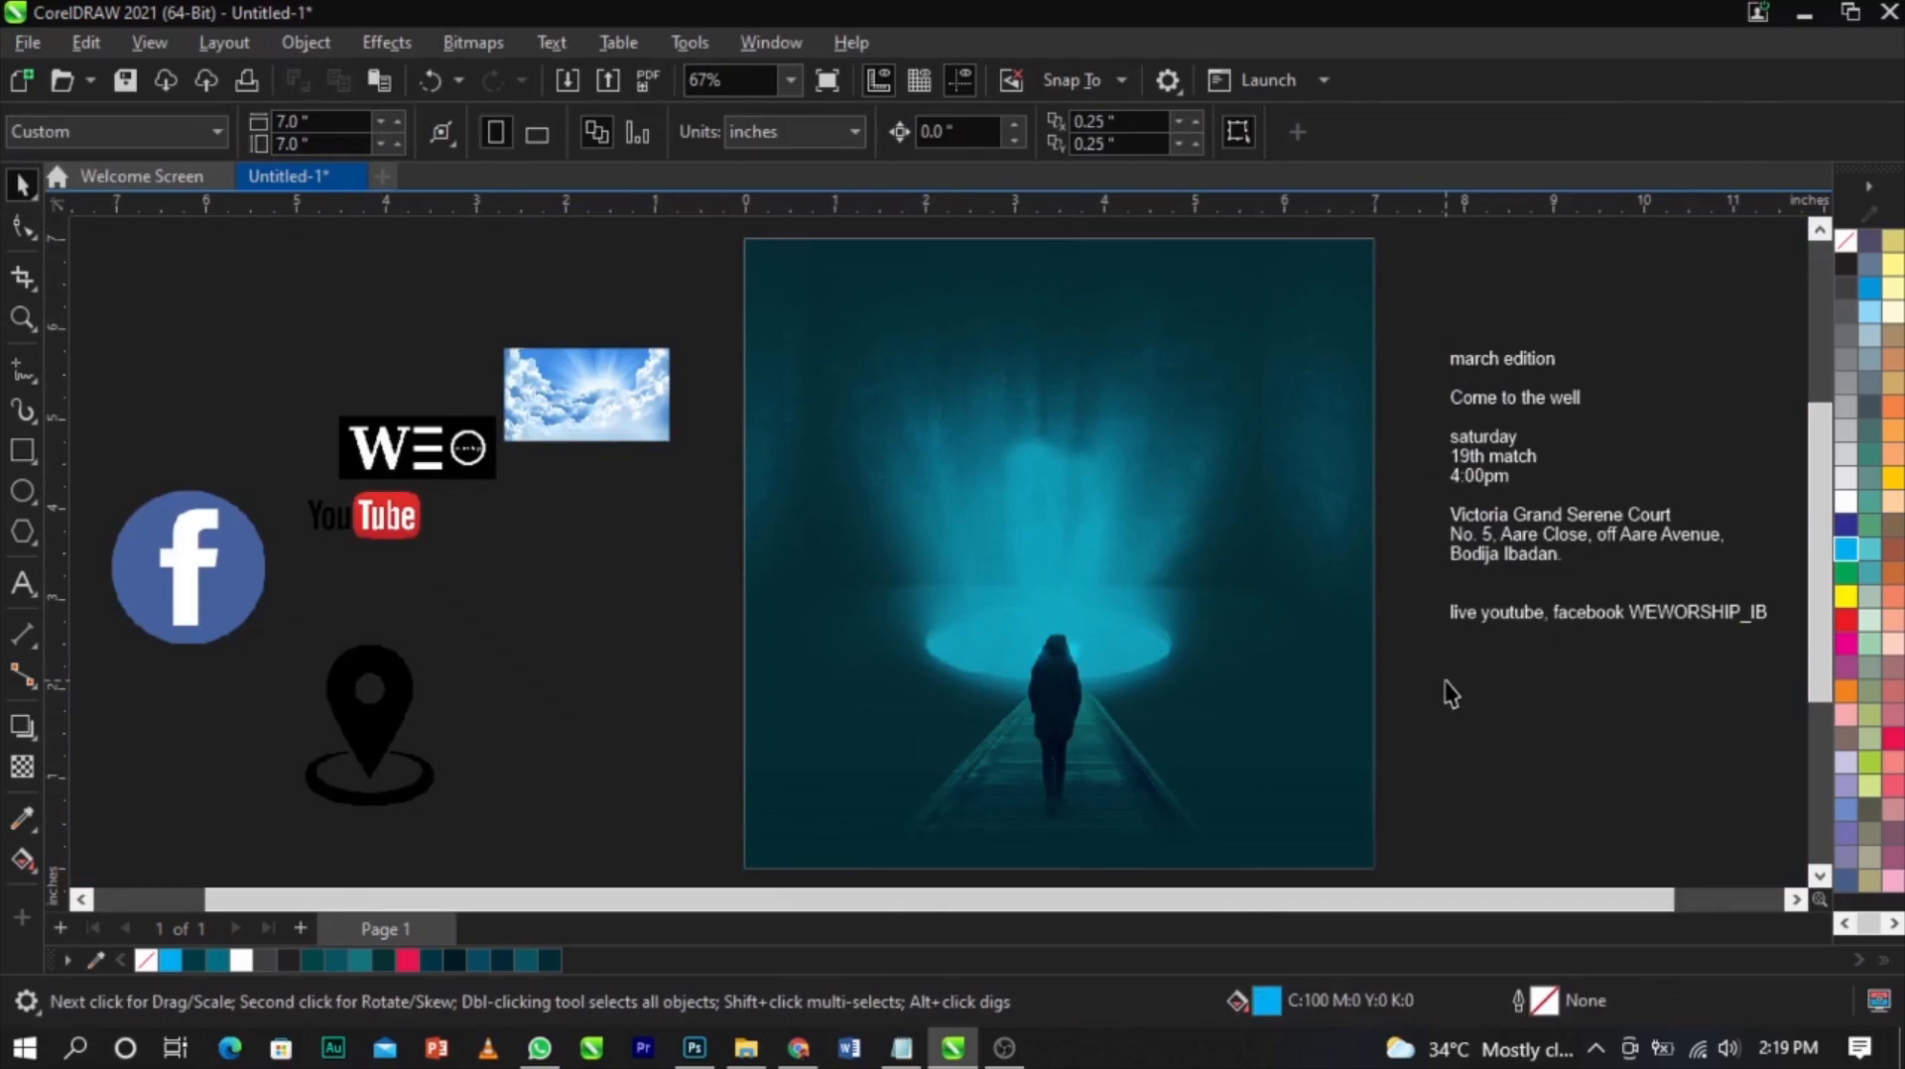
Move the "Come to the well" line out of the text block and paste it onto the flyer
{"action": "double_click", "coordinate": [1495, 408]}
{"action": "left_click_drag", "start_coordinate": [1580, 397], "coordinate": [1448, 385]}
{"action": "key", "text": "ctrl+c"}
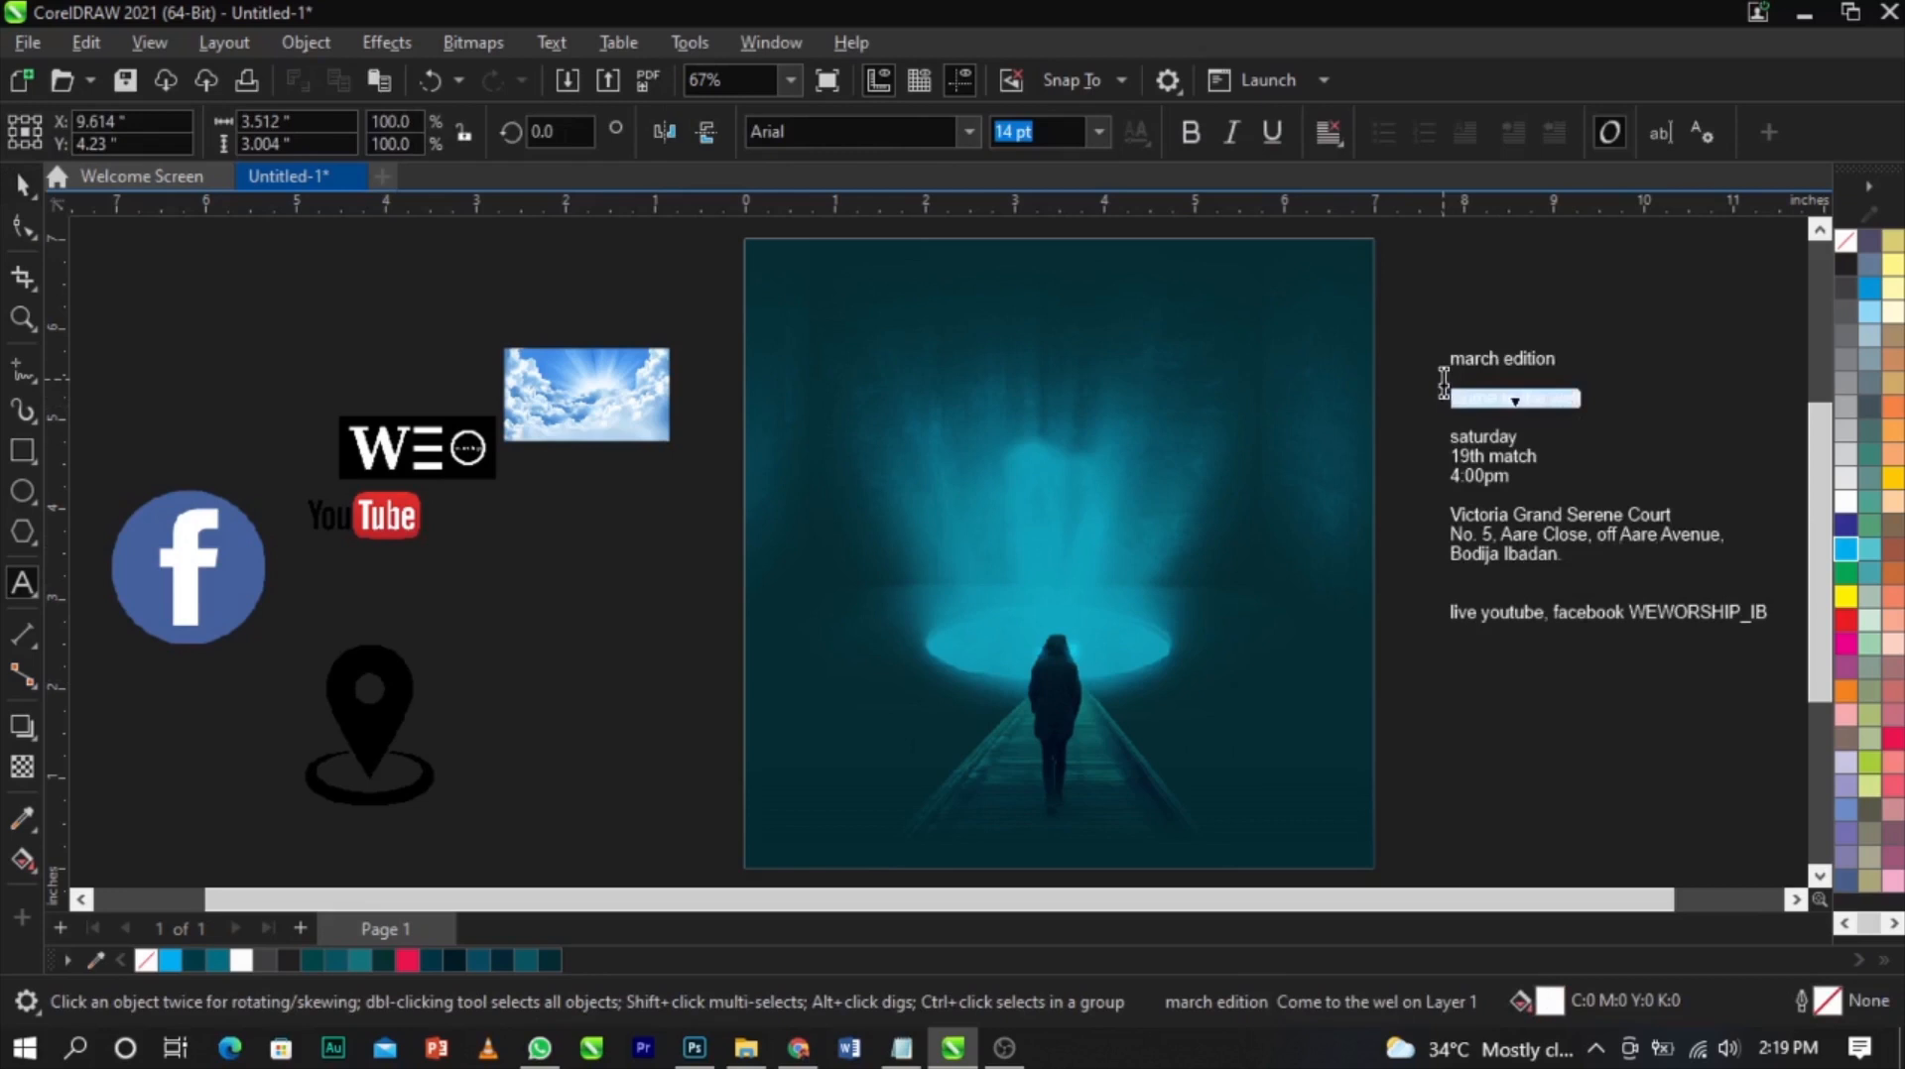
{"action": "key", "text": "BackSpace"}
{"action": "left_click", "coordinate": [1022, 516]}
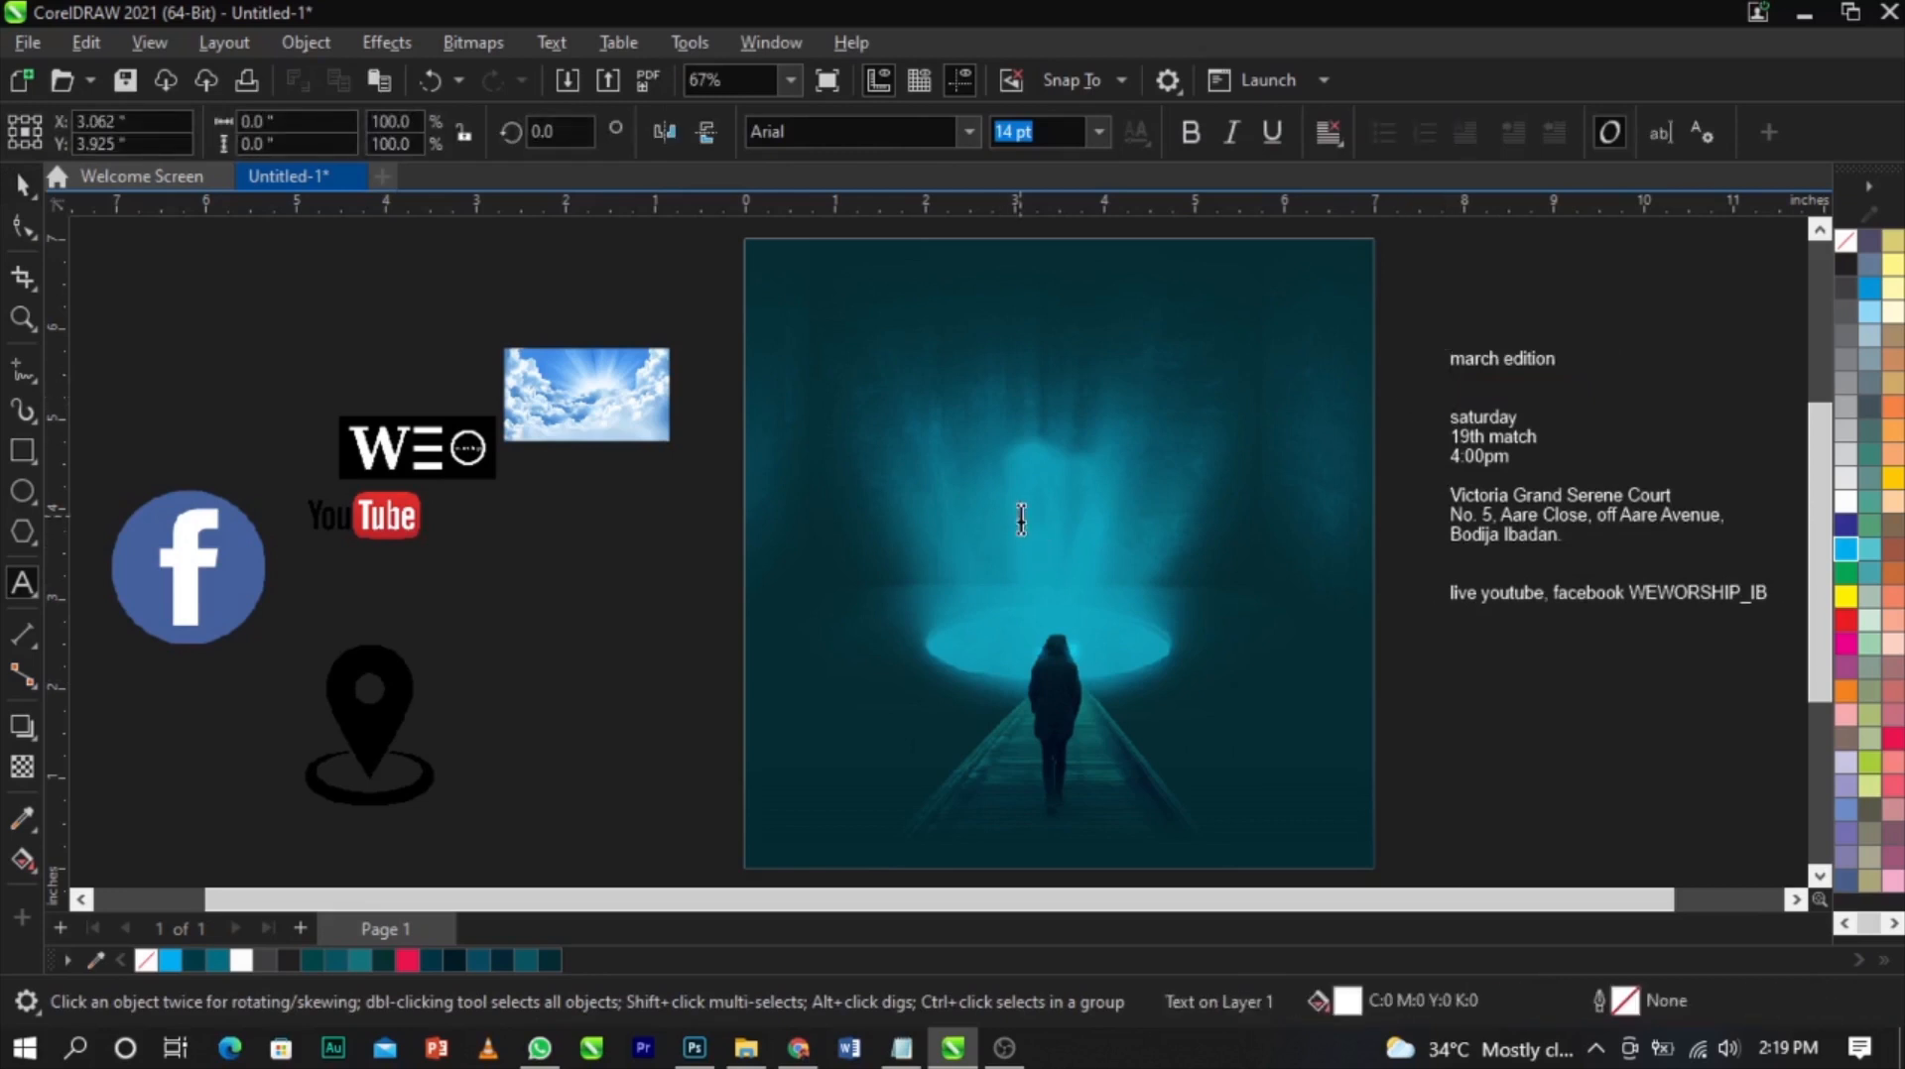
{"action": "key", "text": "ctrl+v"}
Split the pasted text into two lines, "Come to the" and "well"
{"action": "key", "text": "ctrl+space"}
{"action": "key", "text": "z"}
{"action": "left_click_drag", "start_coordinate": [599, 320], "coordinate": [1501, 711]}
{"action": "key", "text": "space"}
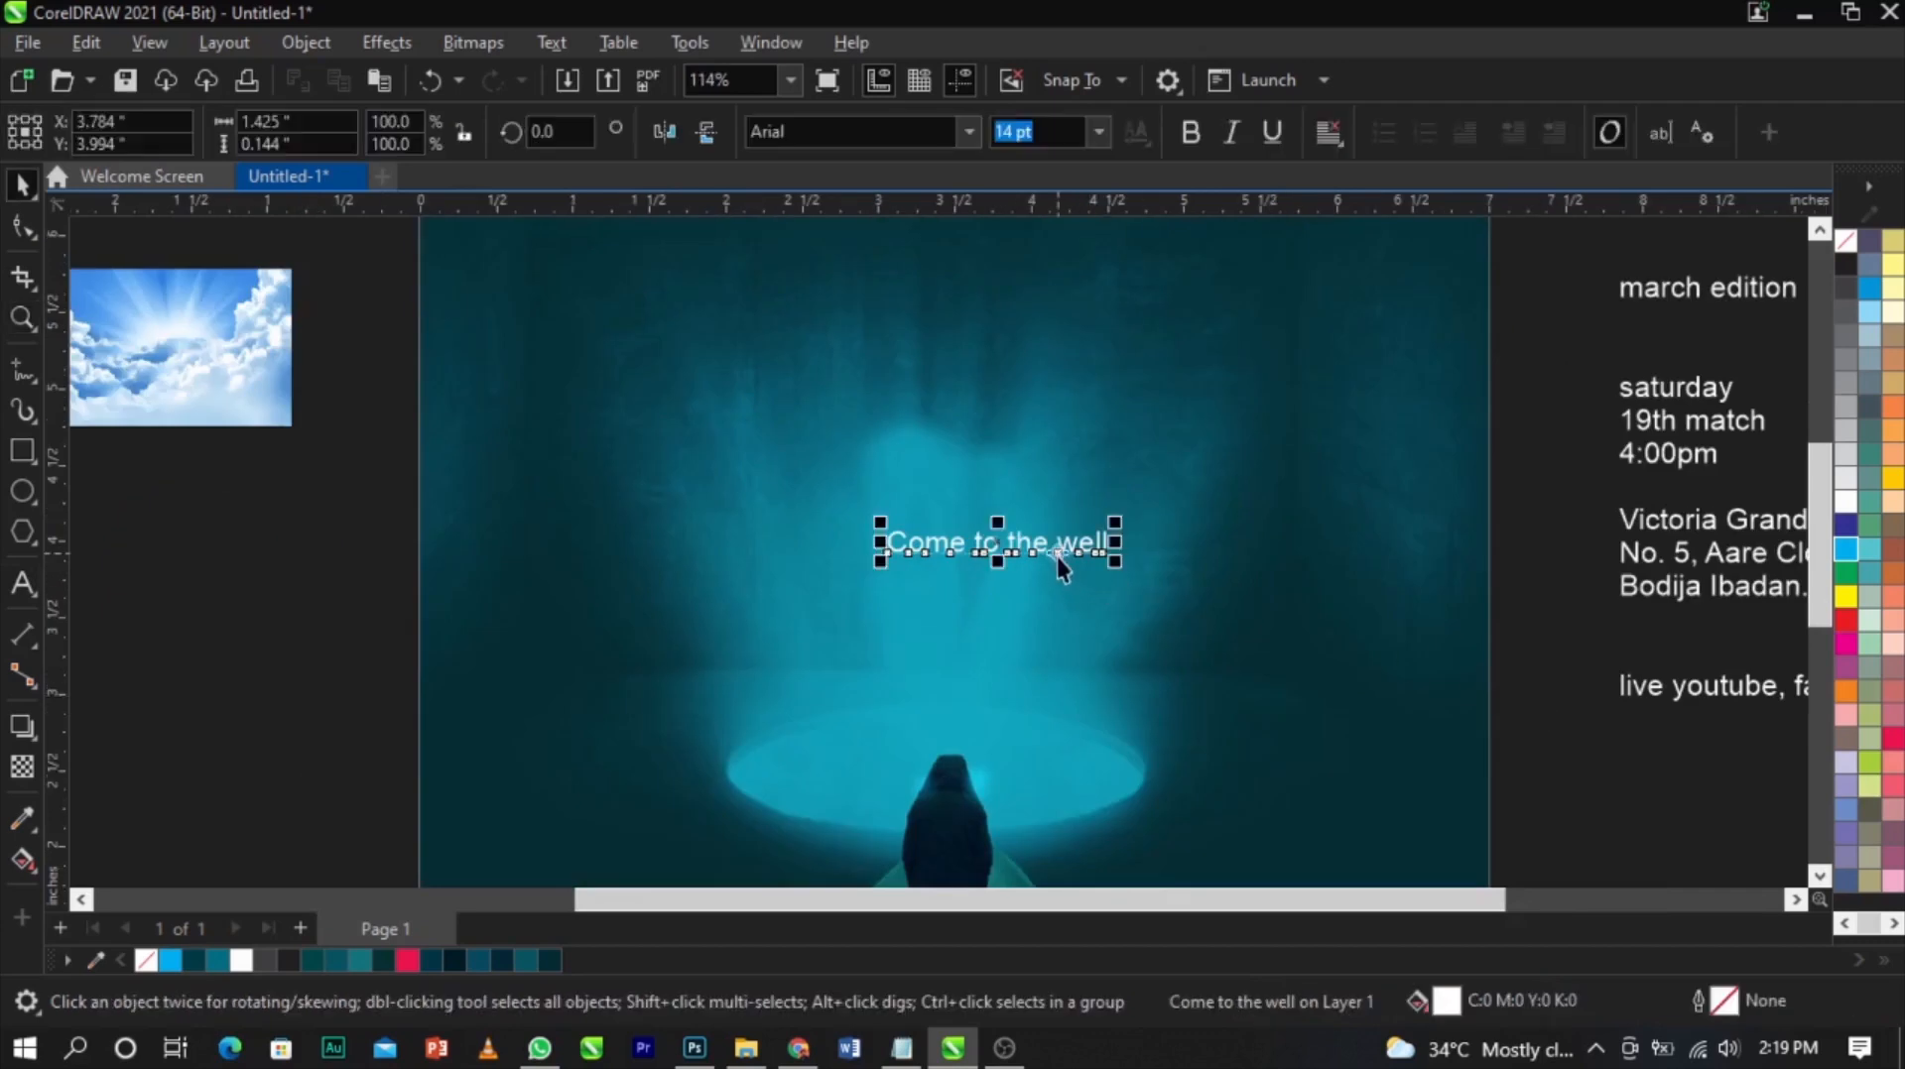
{"action": "key", "text": "F8"}
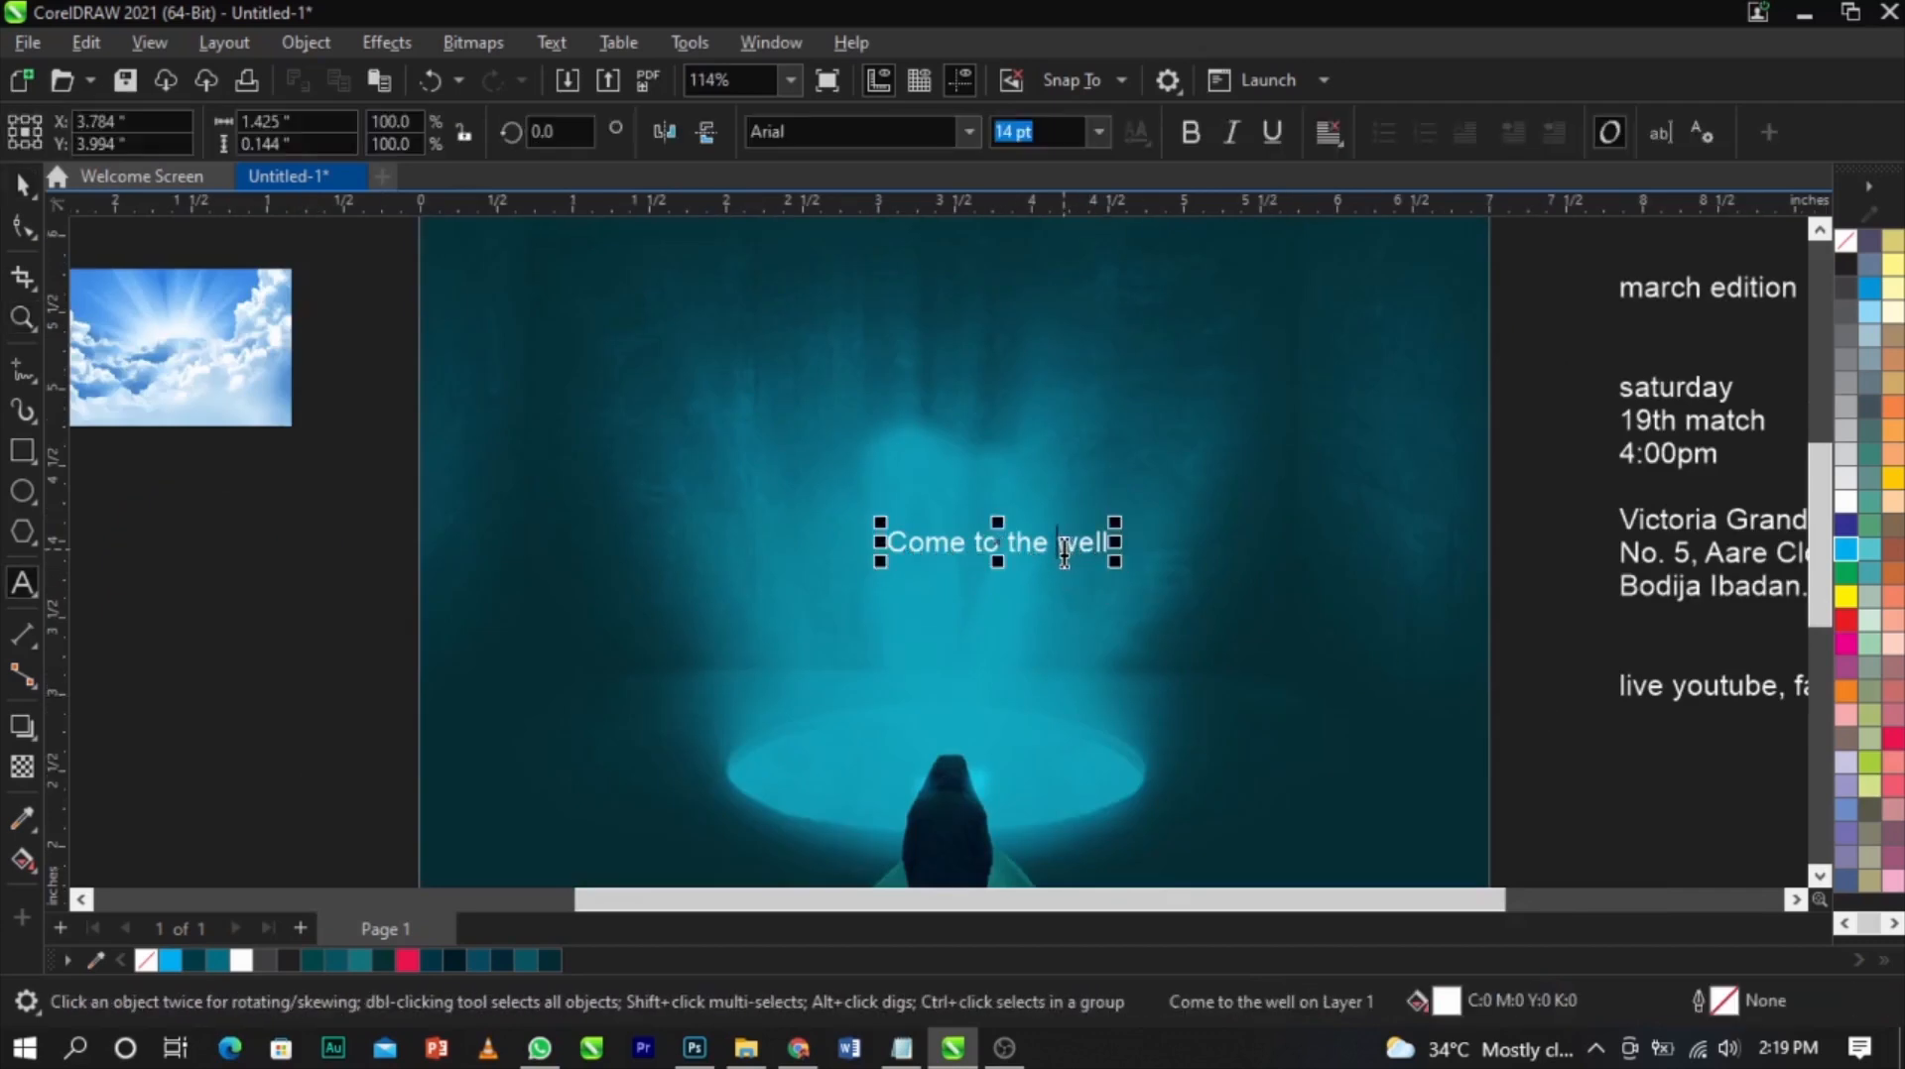
{"action": "left_click", "coordinate": [1064, 554]}
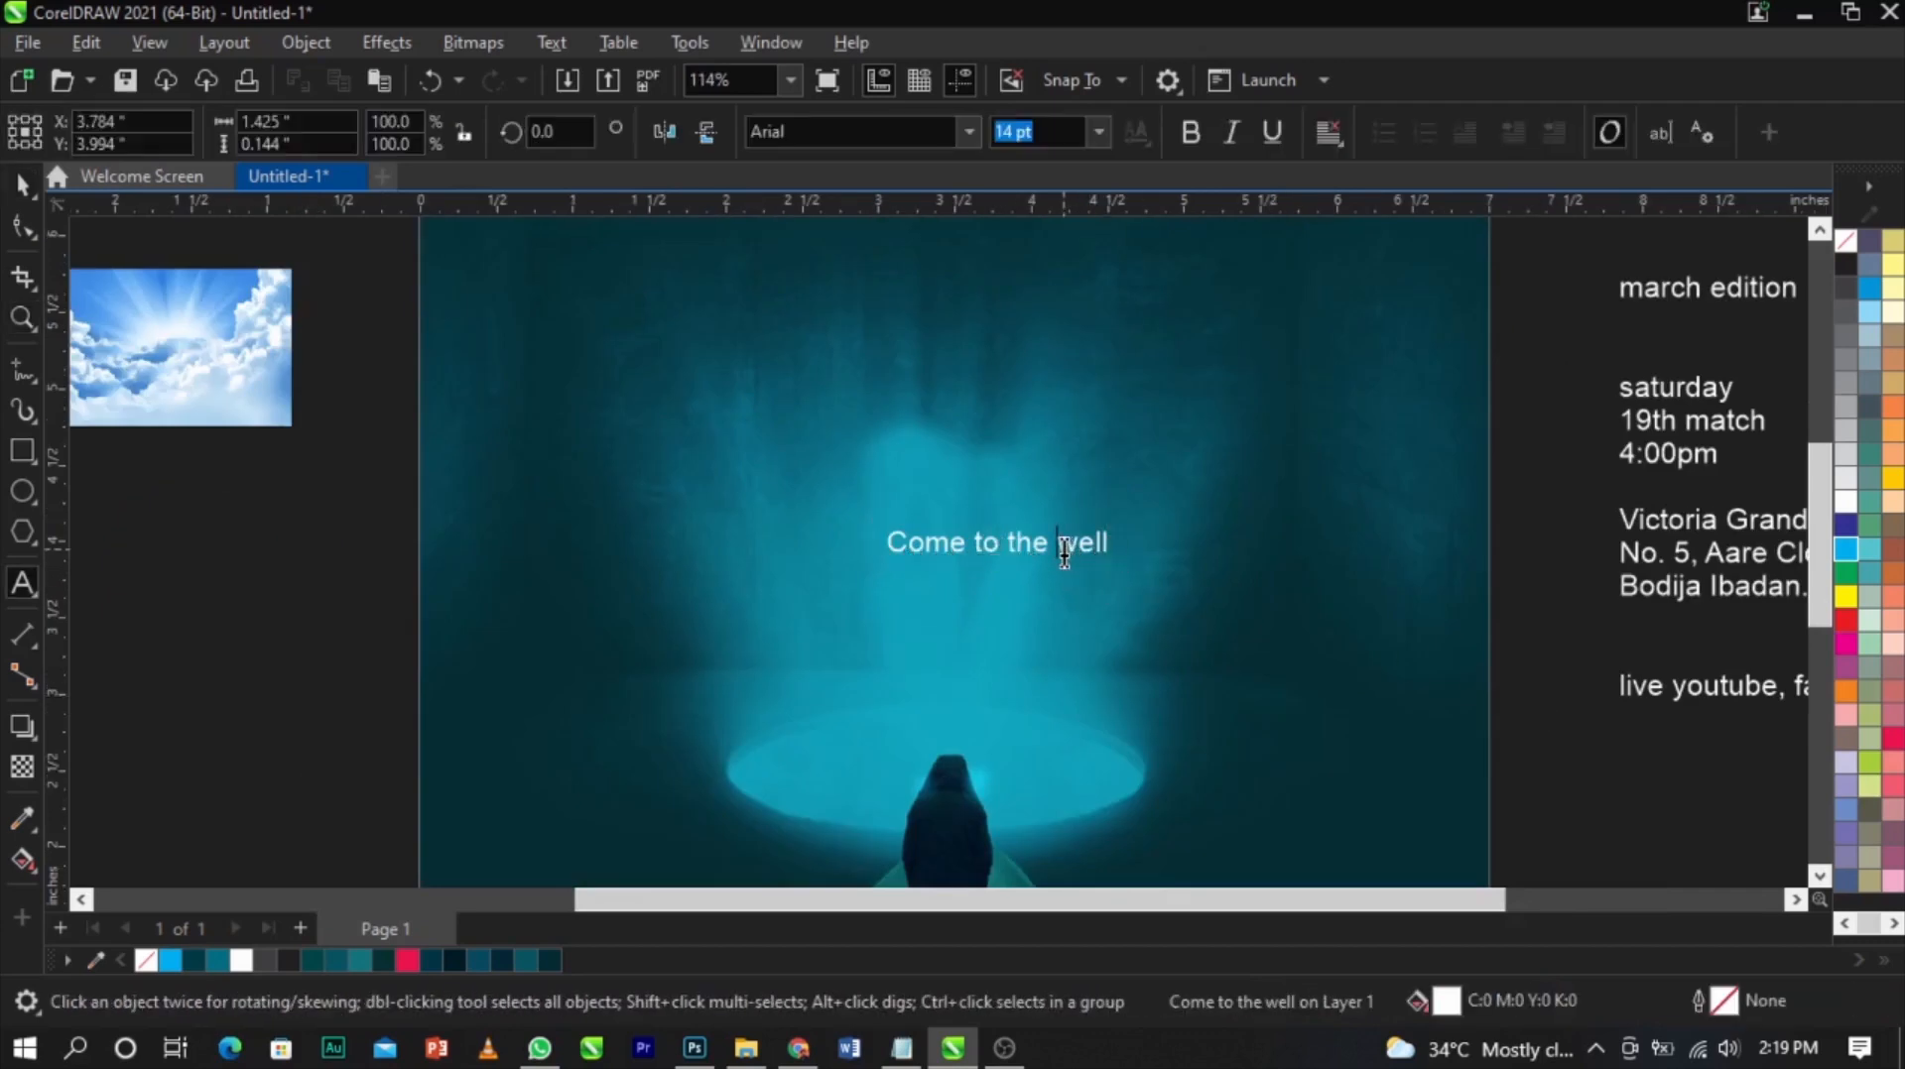
{"action": "key", "text": "Return"}
{"action": "key", "text": "ctrl+space"}
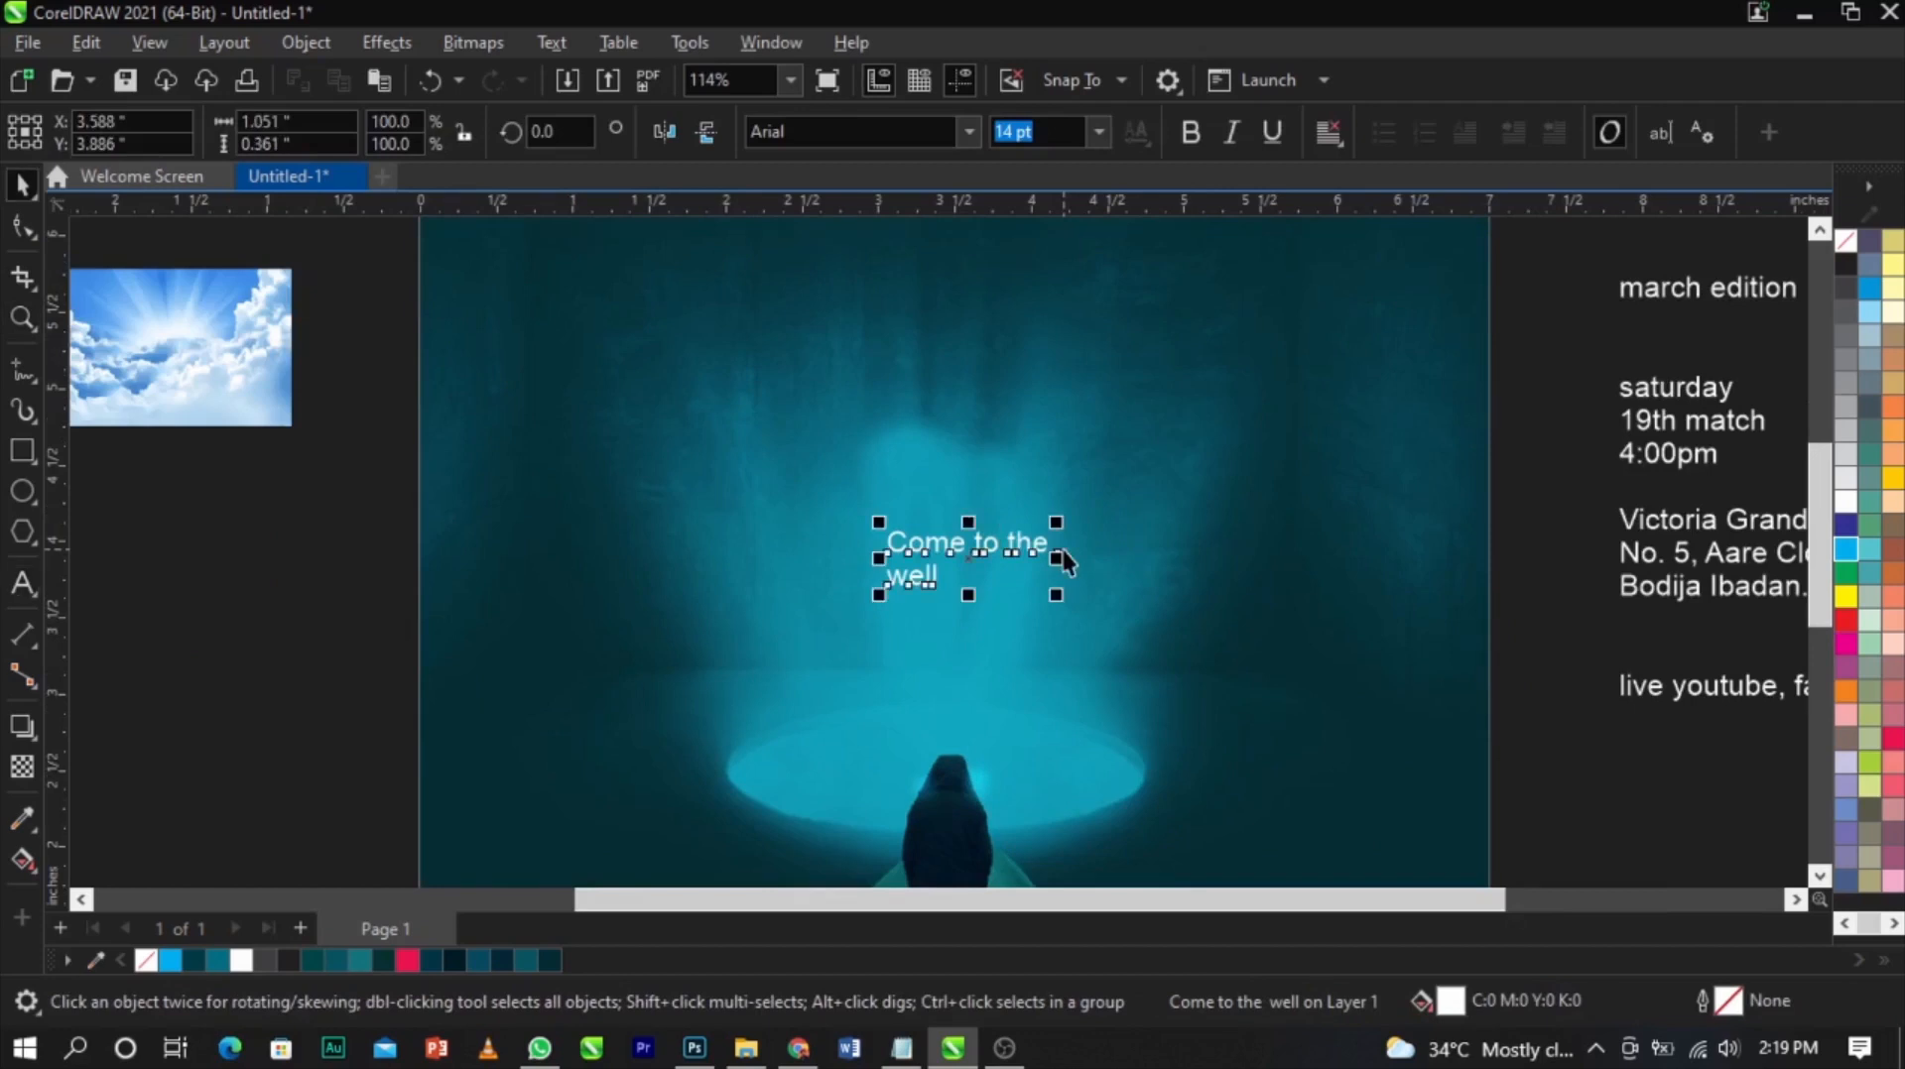
Break the text apart into separate lines and space "well" below "Come to the"
{"action": "key", "text": "ctrl+k"}
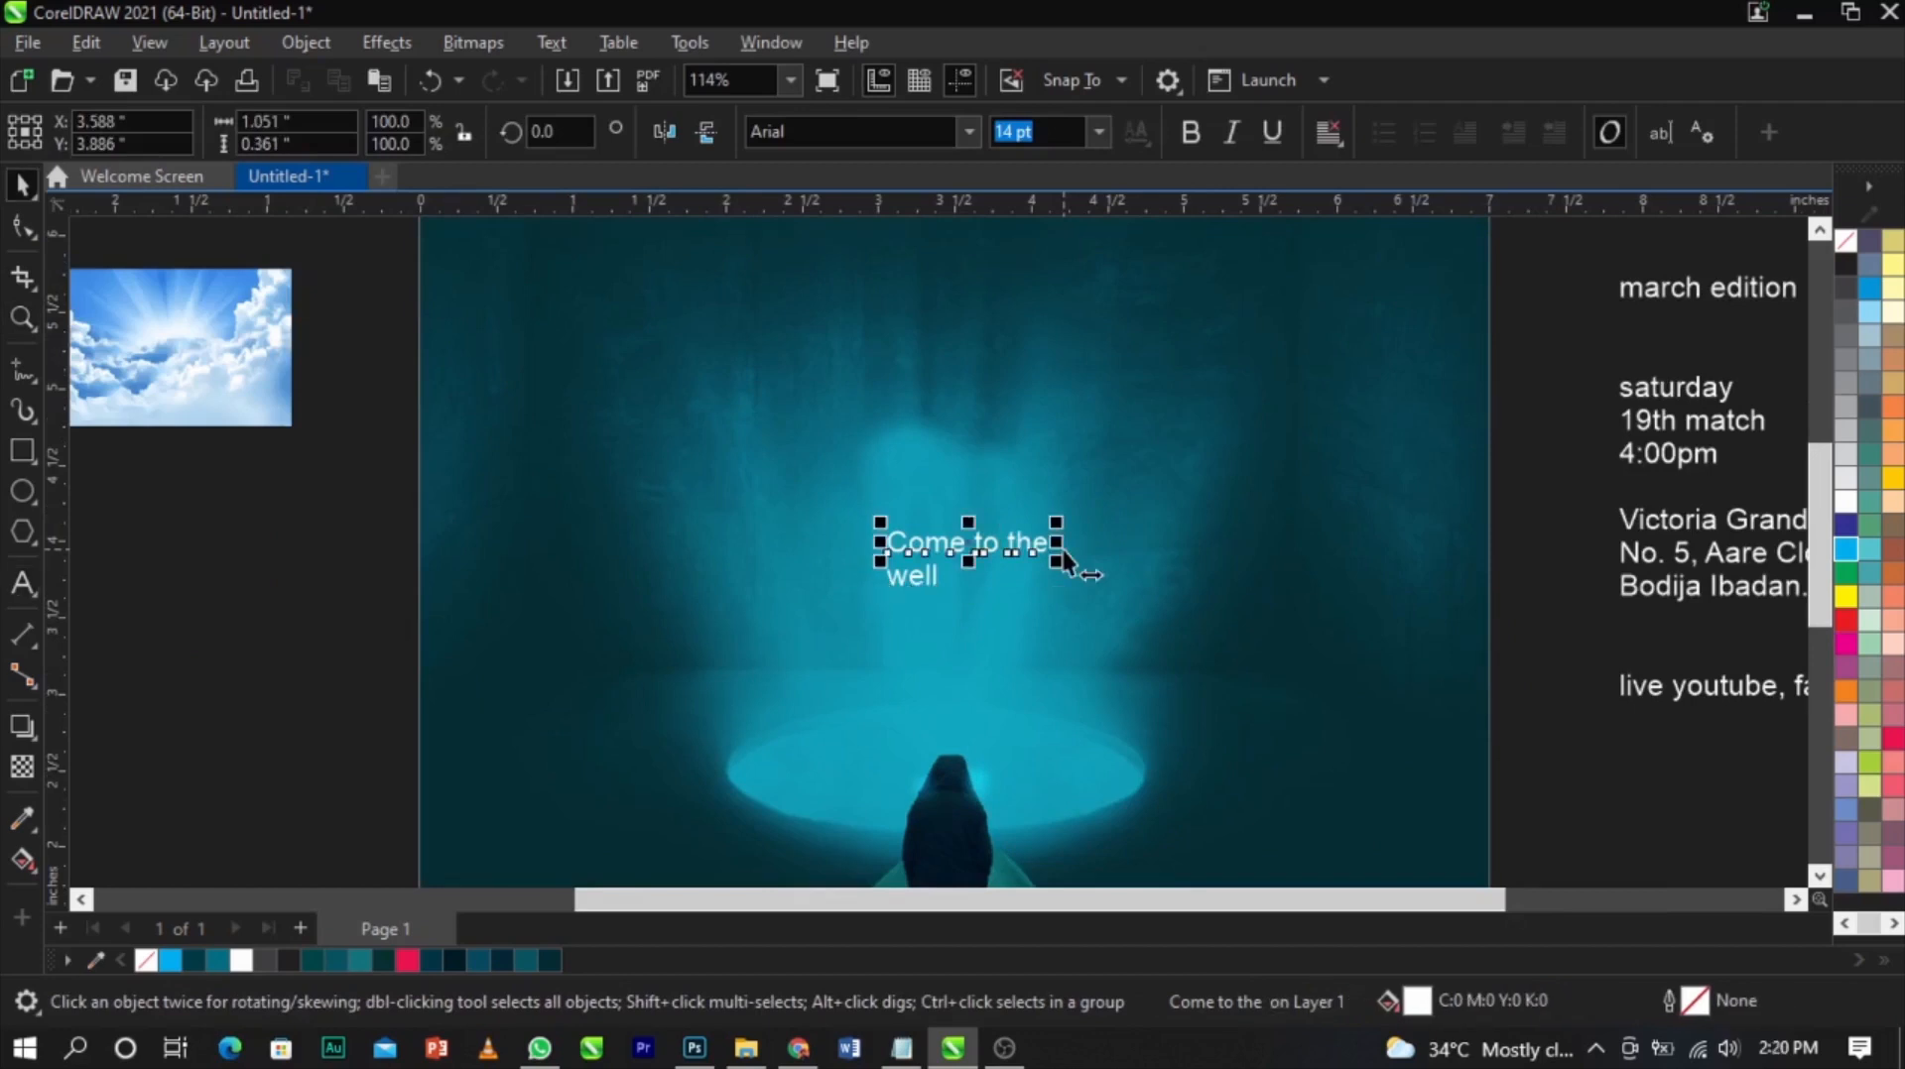
{"action": "left_click_drag", "start_coordinate": [1028, 561], "coordinate": [1018, 535]}
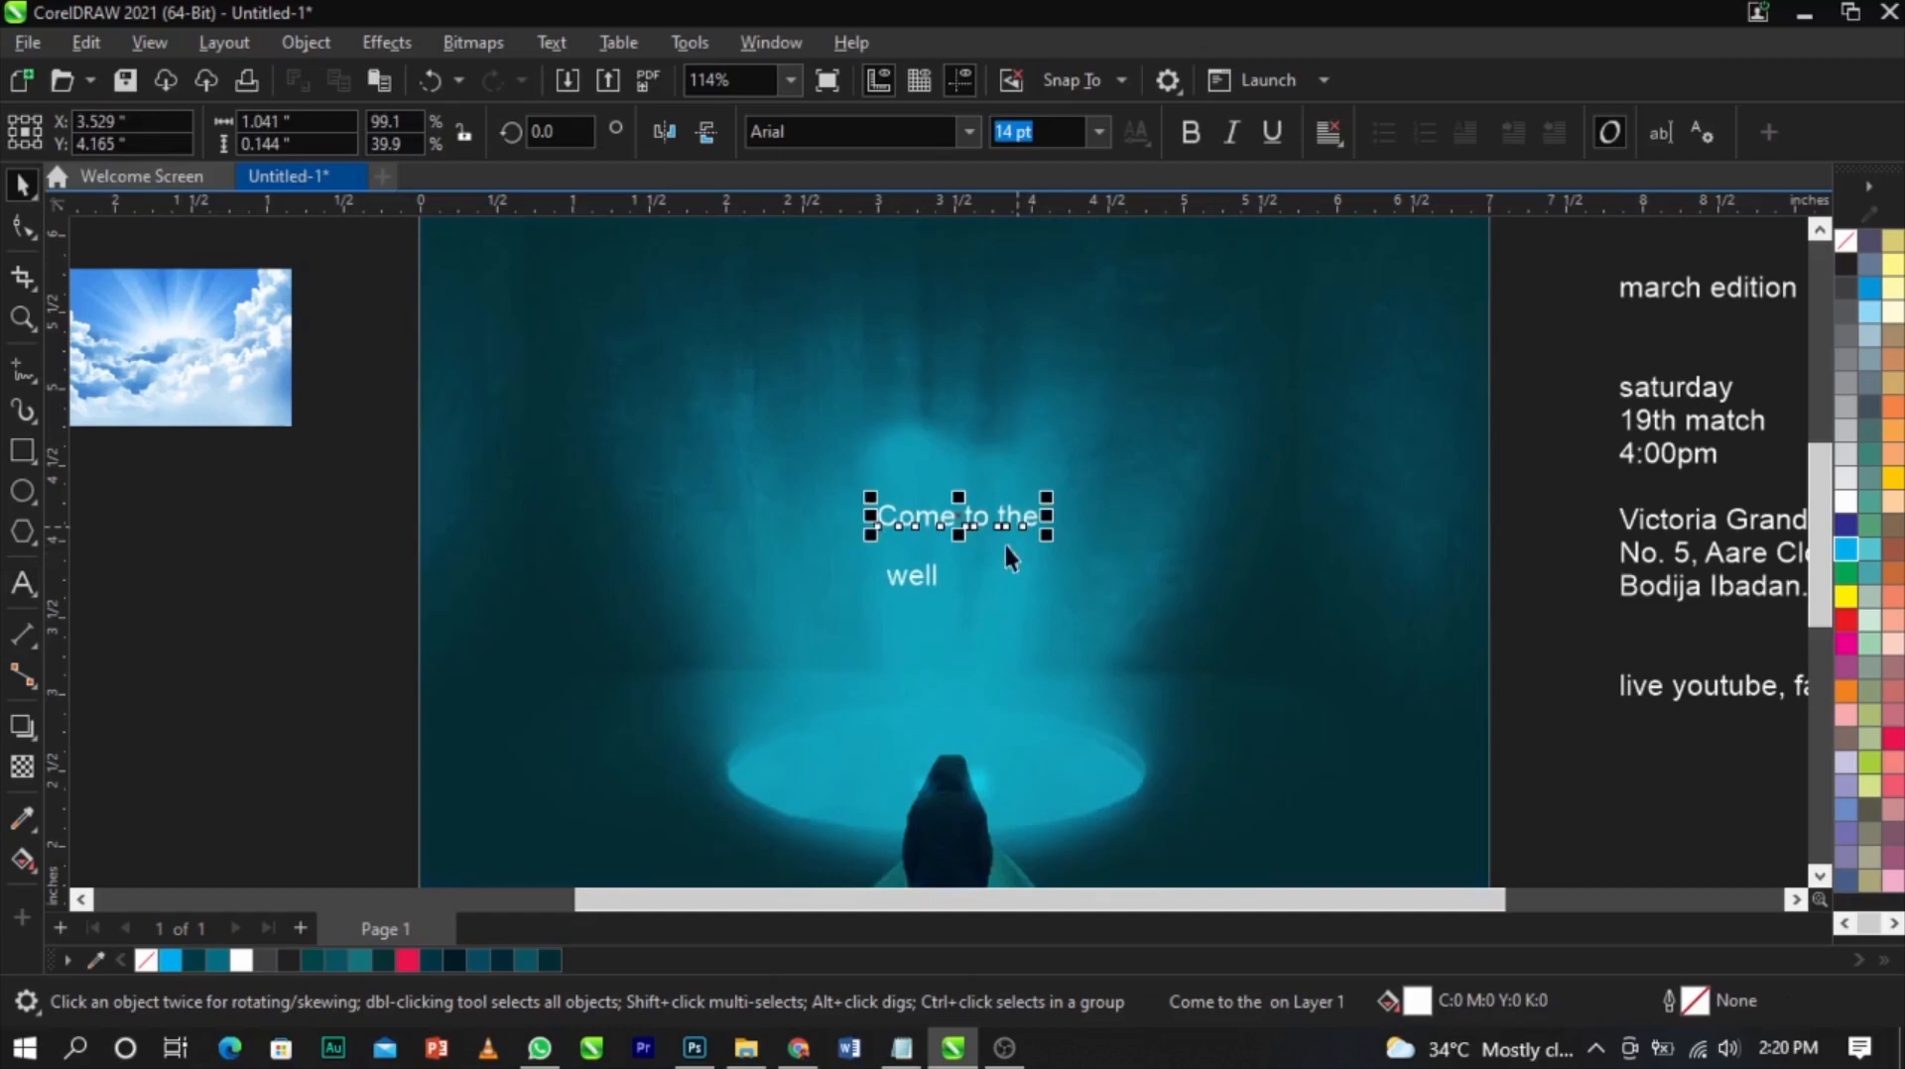
{"action": "left_click_drag", "start_coordinate": [914, 581], "coordinate": [940, 600]}
Set the "Come to the" font to Southern Aire Personal Use
{"action": "left_click", "coordinate": [973, 516]}
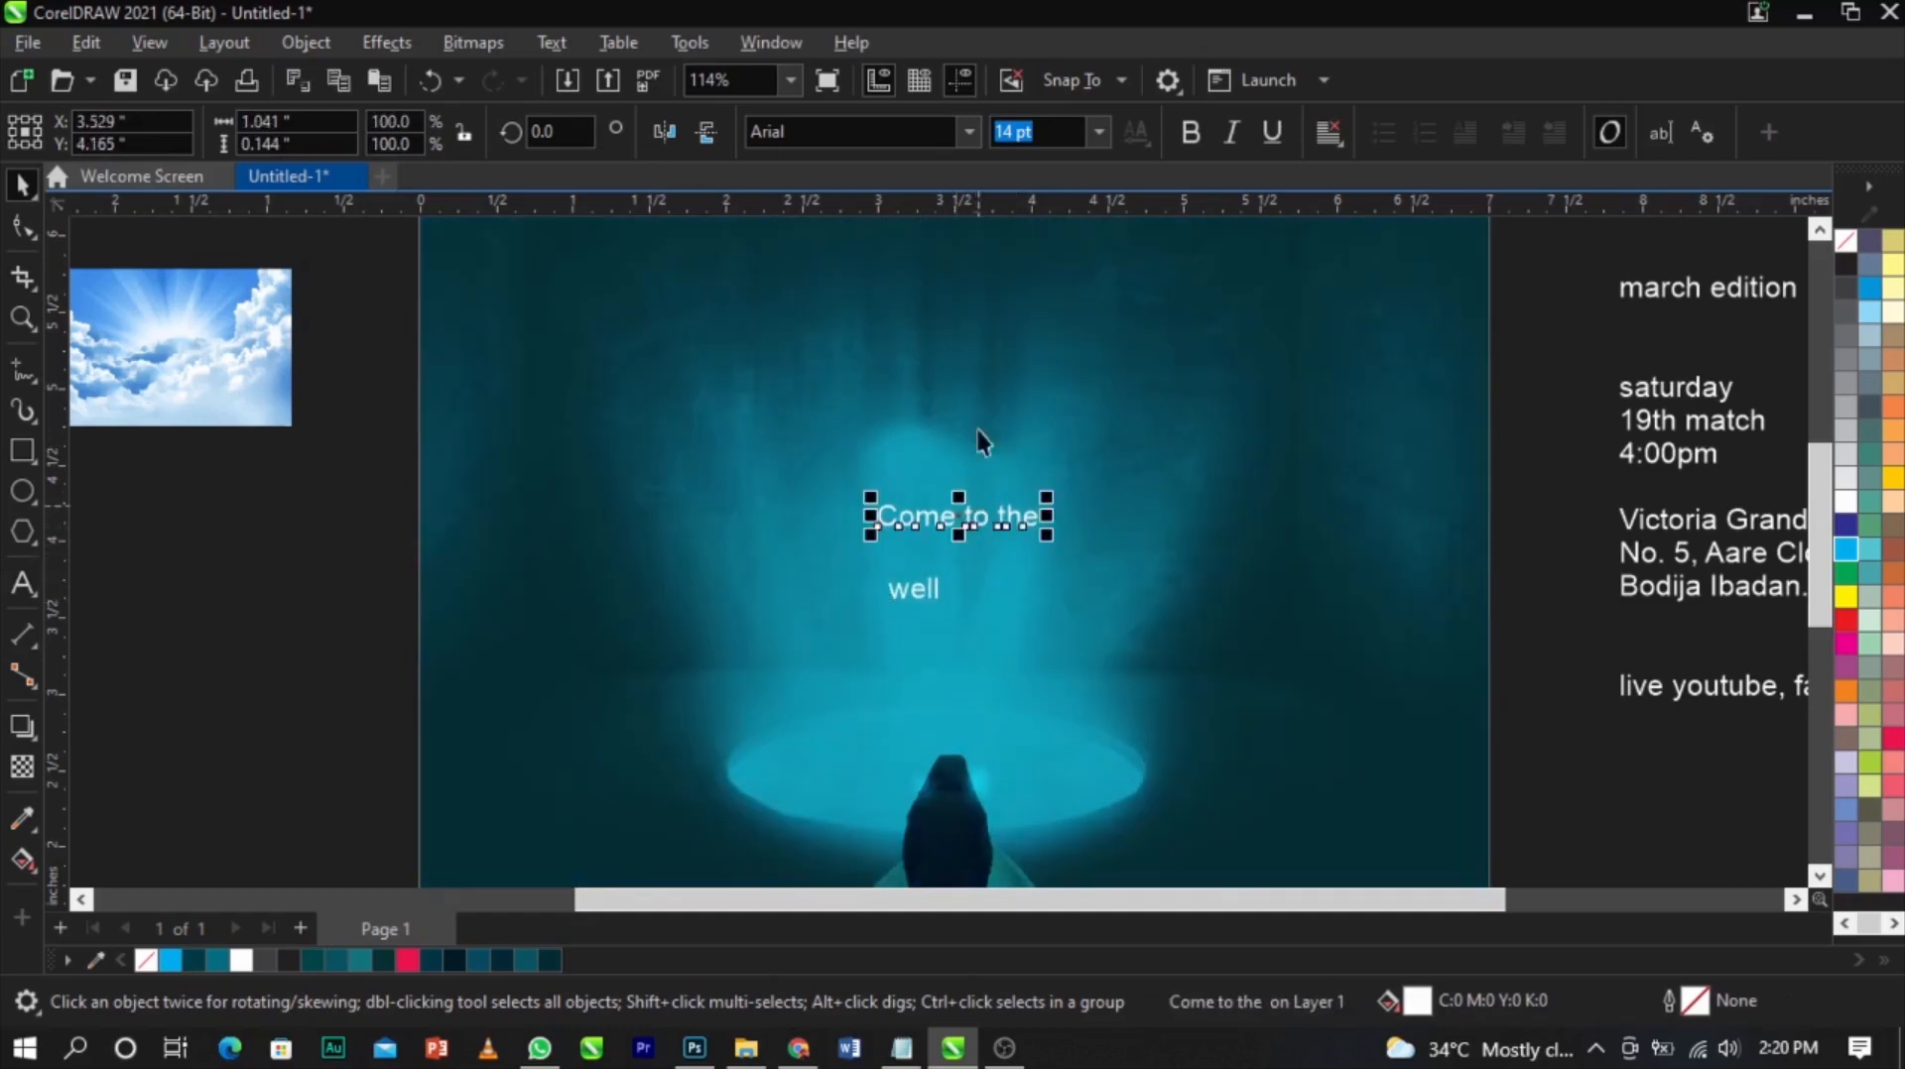
{"action": "type", "text": "Sourth"}
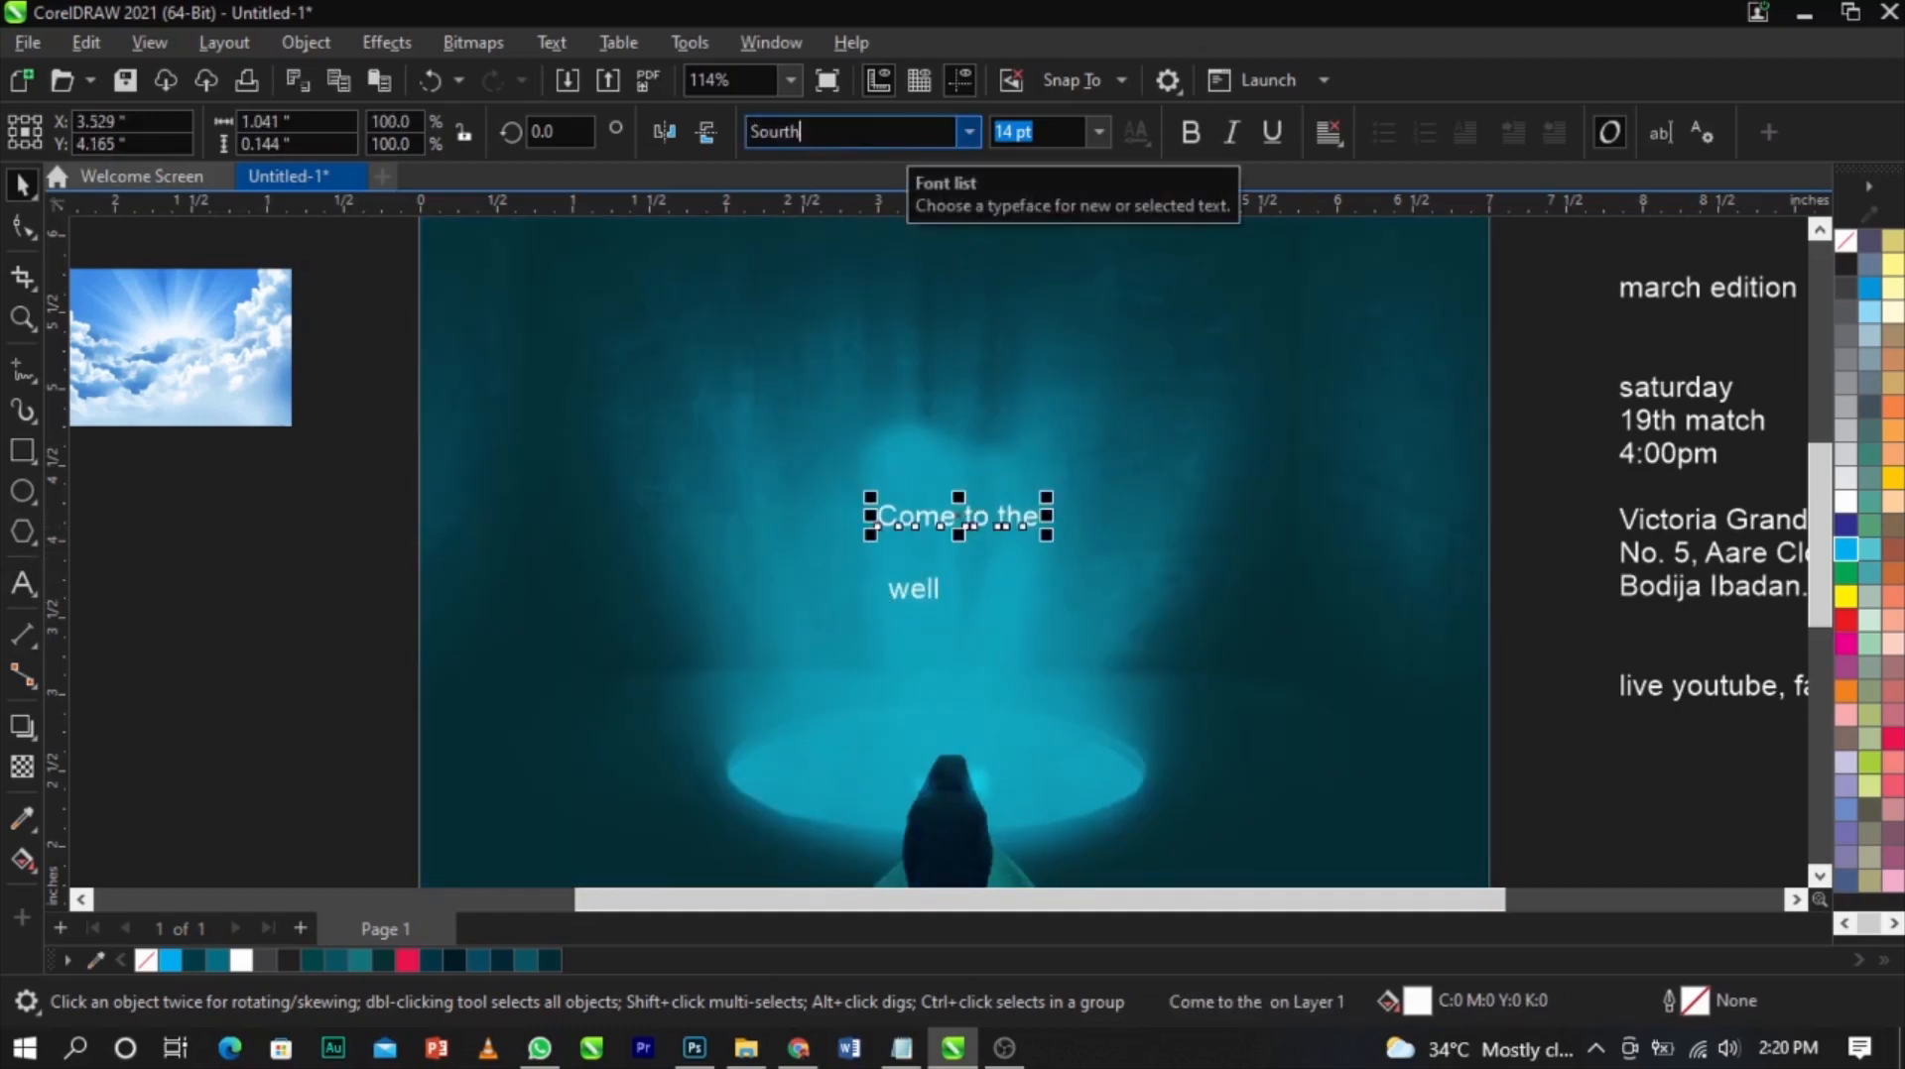
{"action": "key", "text": "Down"}
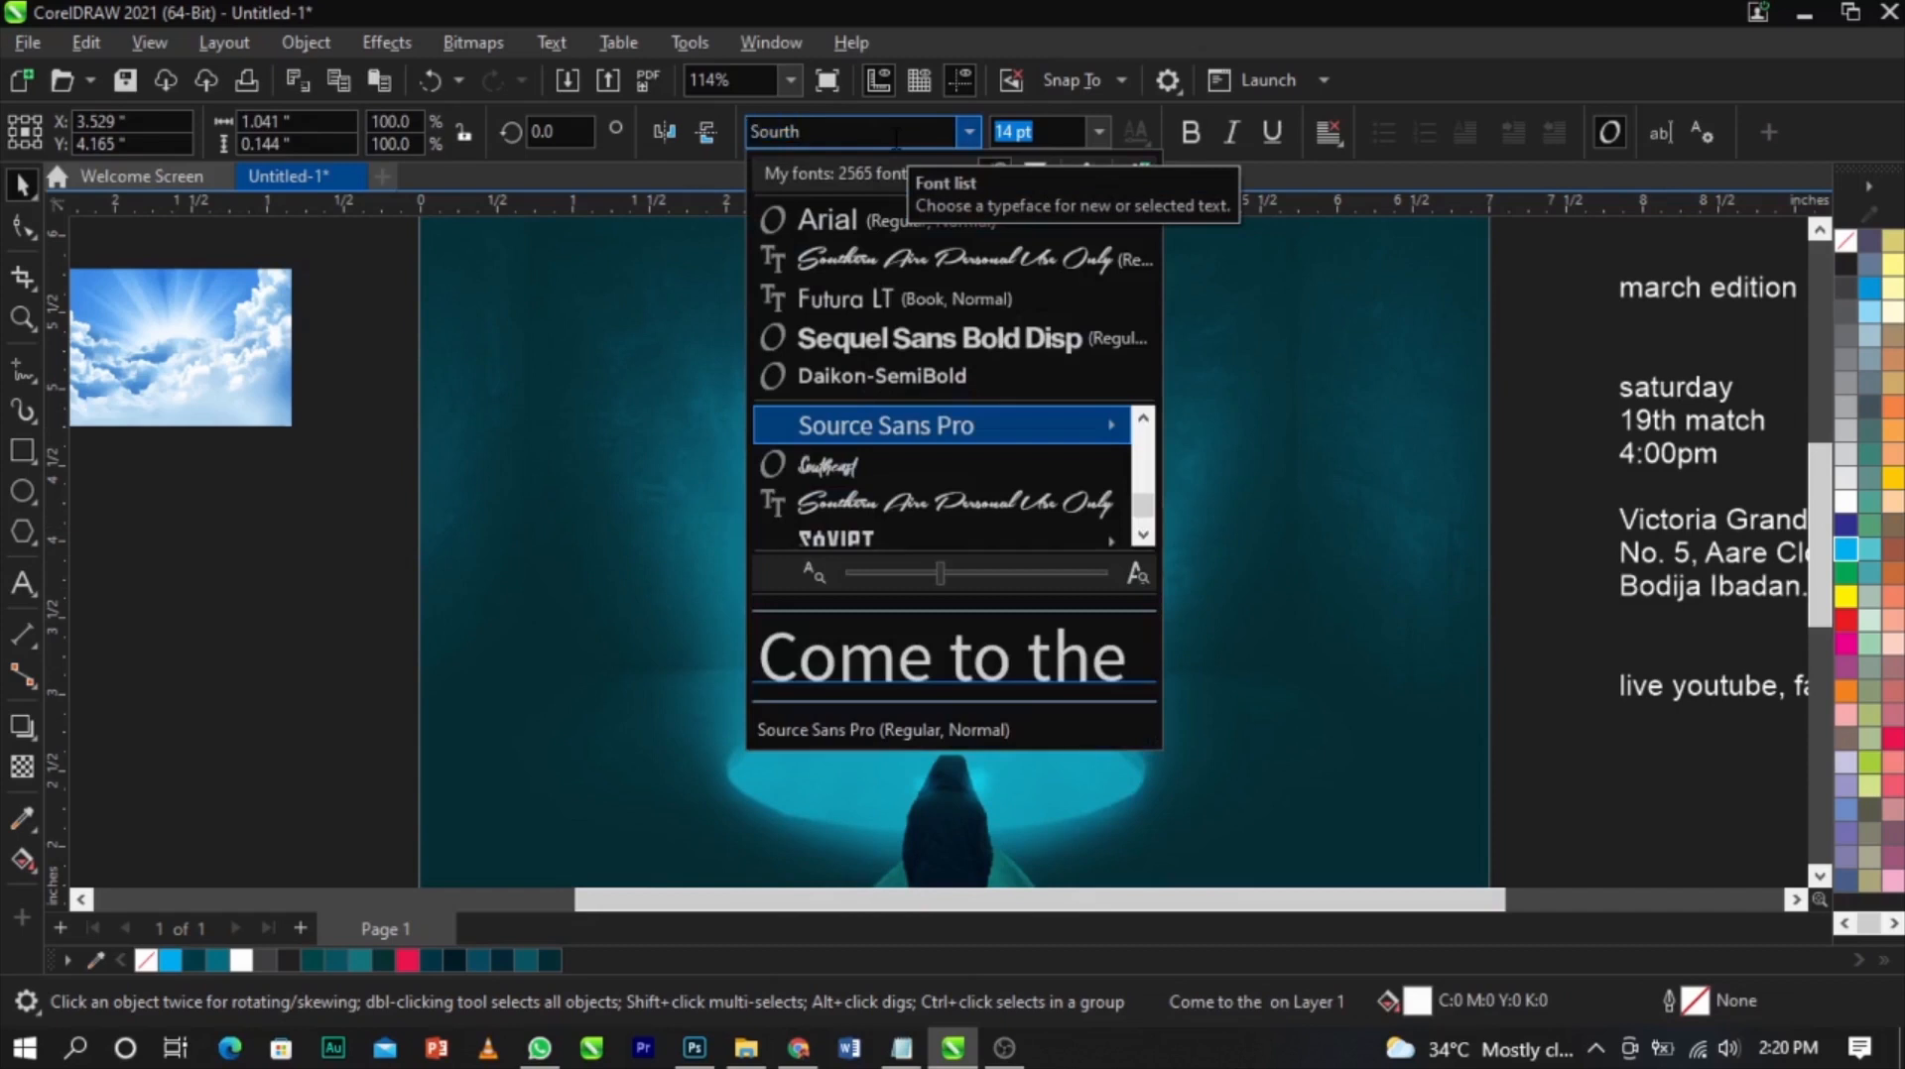
{"action": "key", "text": "Down"}
{"action": "key", "text": "Down"}
{"action": "key", "text": "Return"}
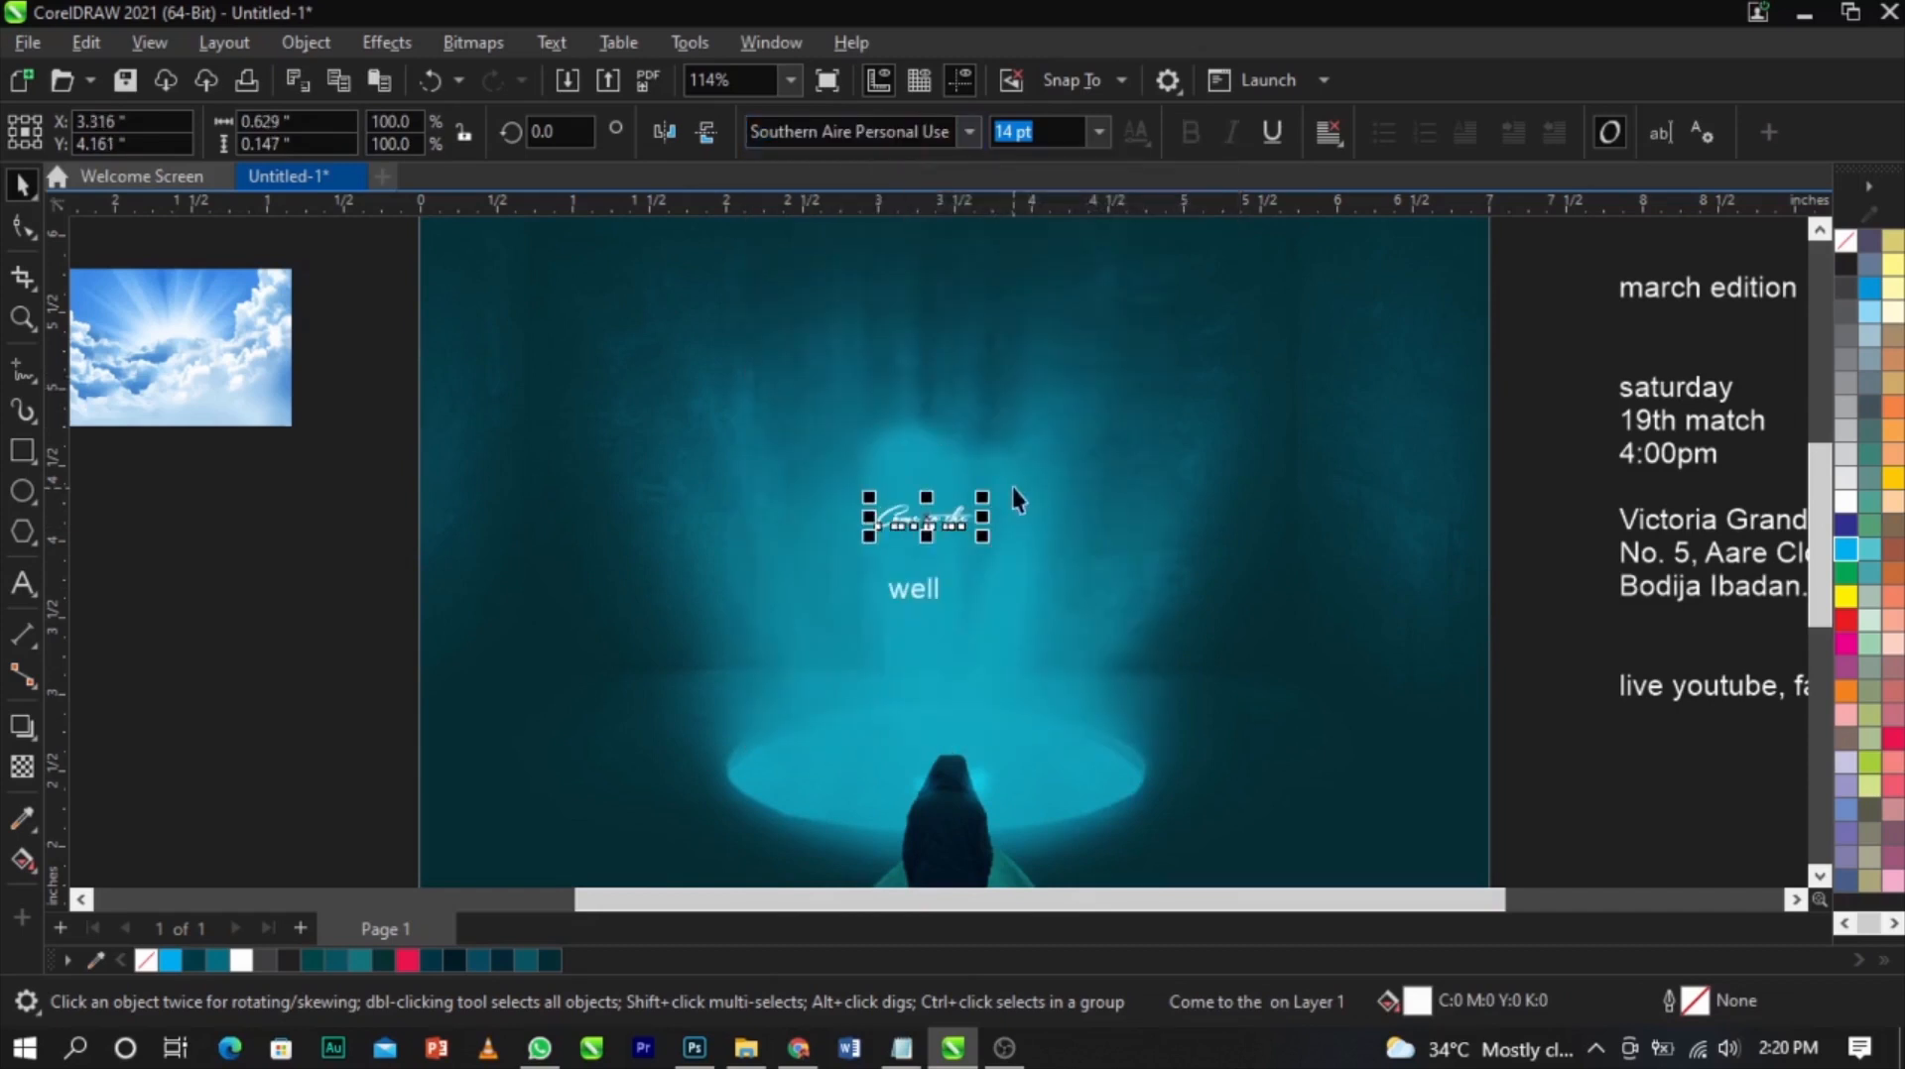
Enlarge the "Come to the" script text across the glow
{"action": "left_click_drag", "start_coordinate": [984, 499], "coordinate": [1197, 433]}
{"action": "left_click", "coordinate": [1625, 684]}
{"action": "left_click", "coordinate": [1164, 528]}
Move "well" under the script and set its font to Sequel Sans Bold Disp
{"action": "left_click_drag", "start_coordinate": [1192, 586], "coordinate": [954, 635]}
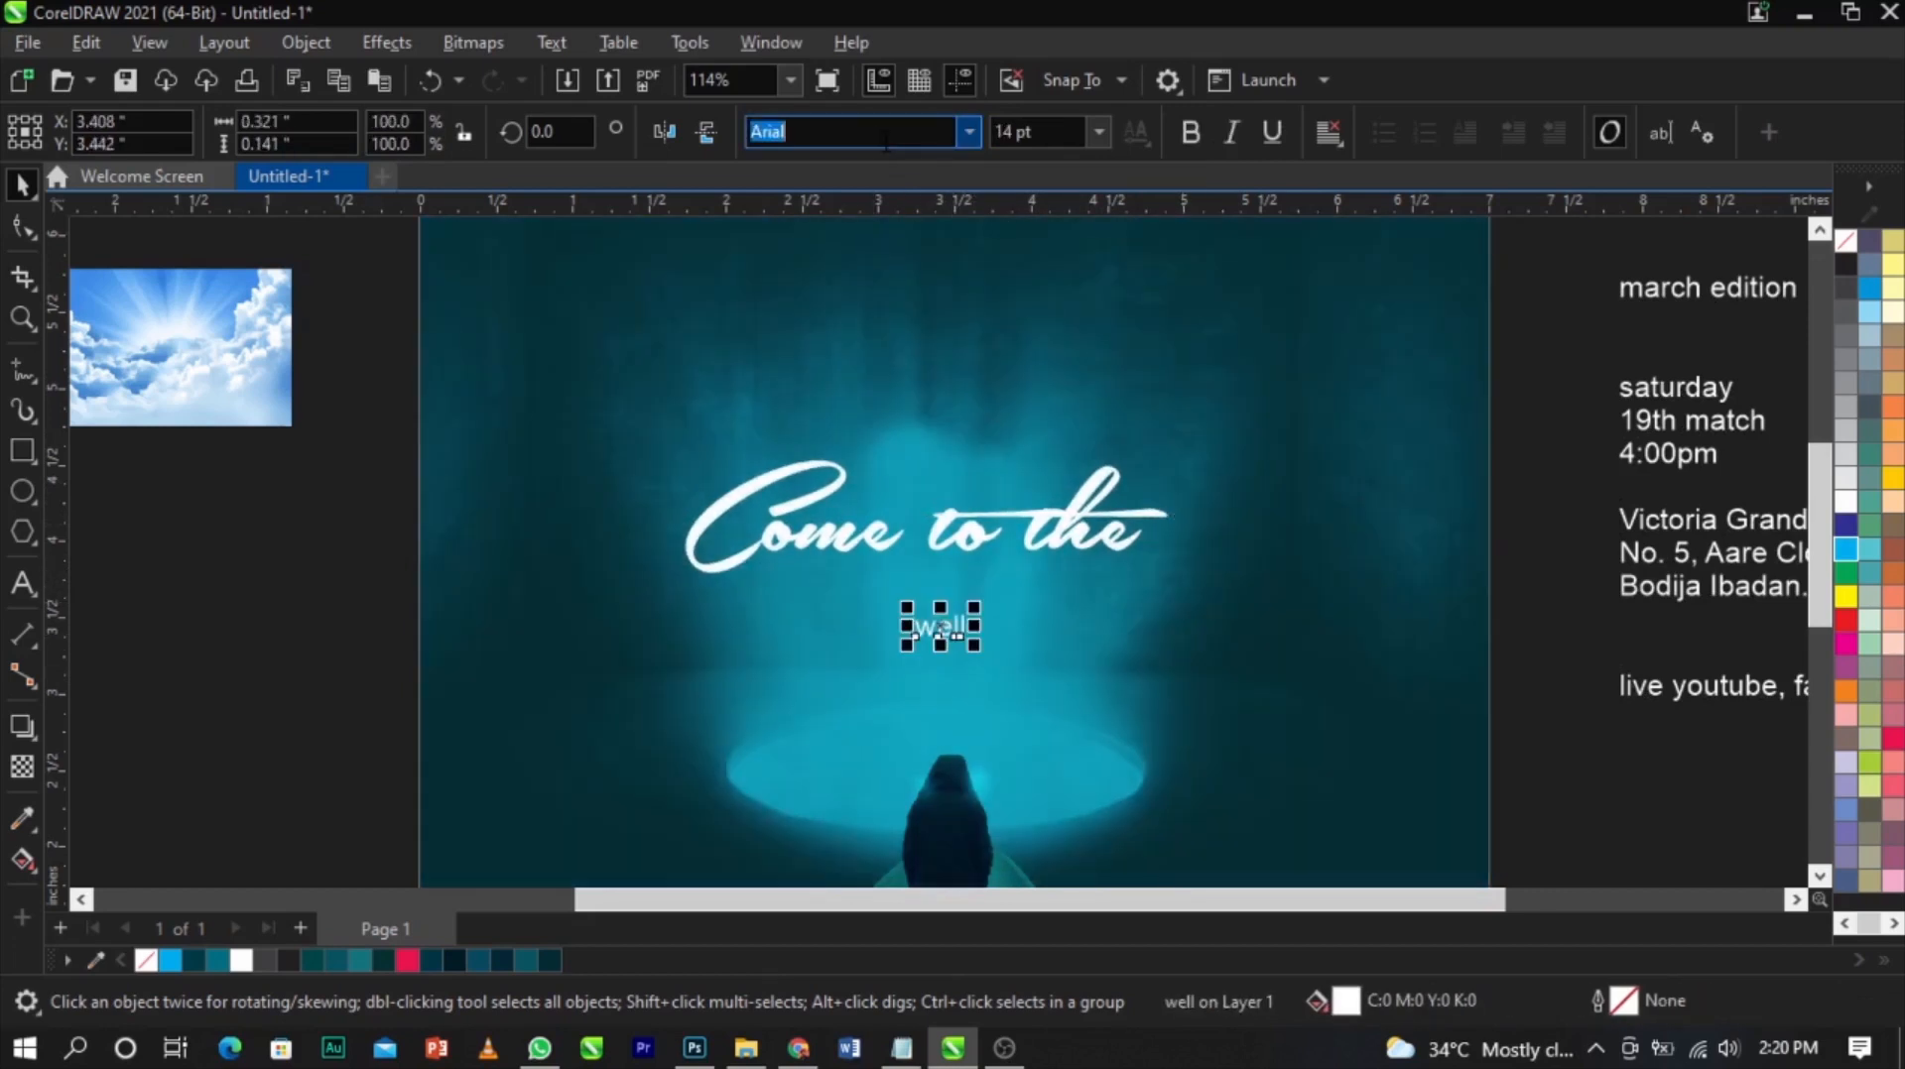
{"action": "type", "text": "Sequel"}
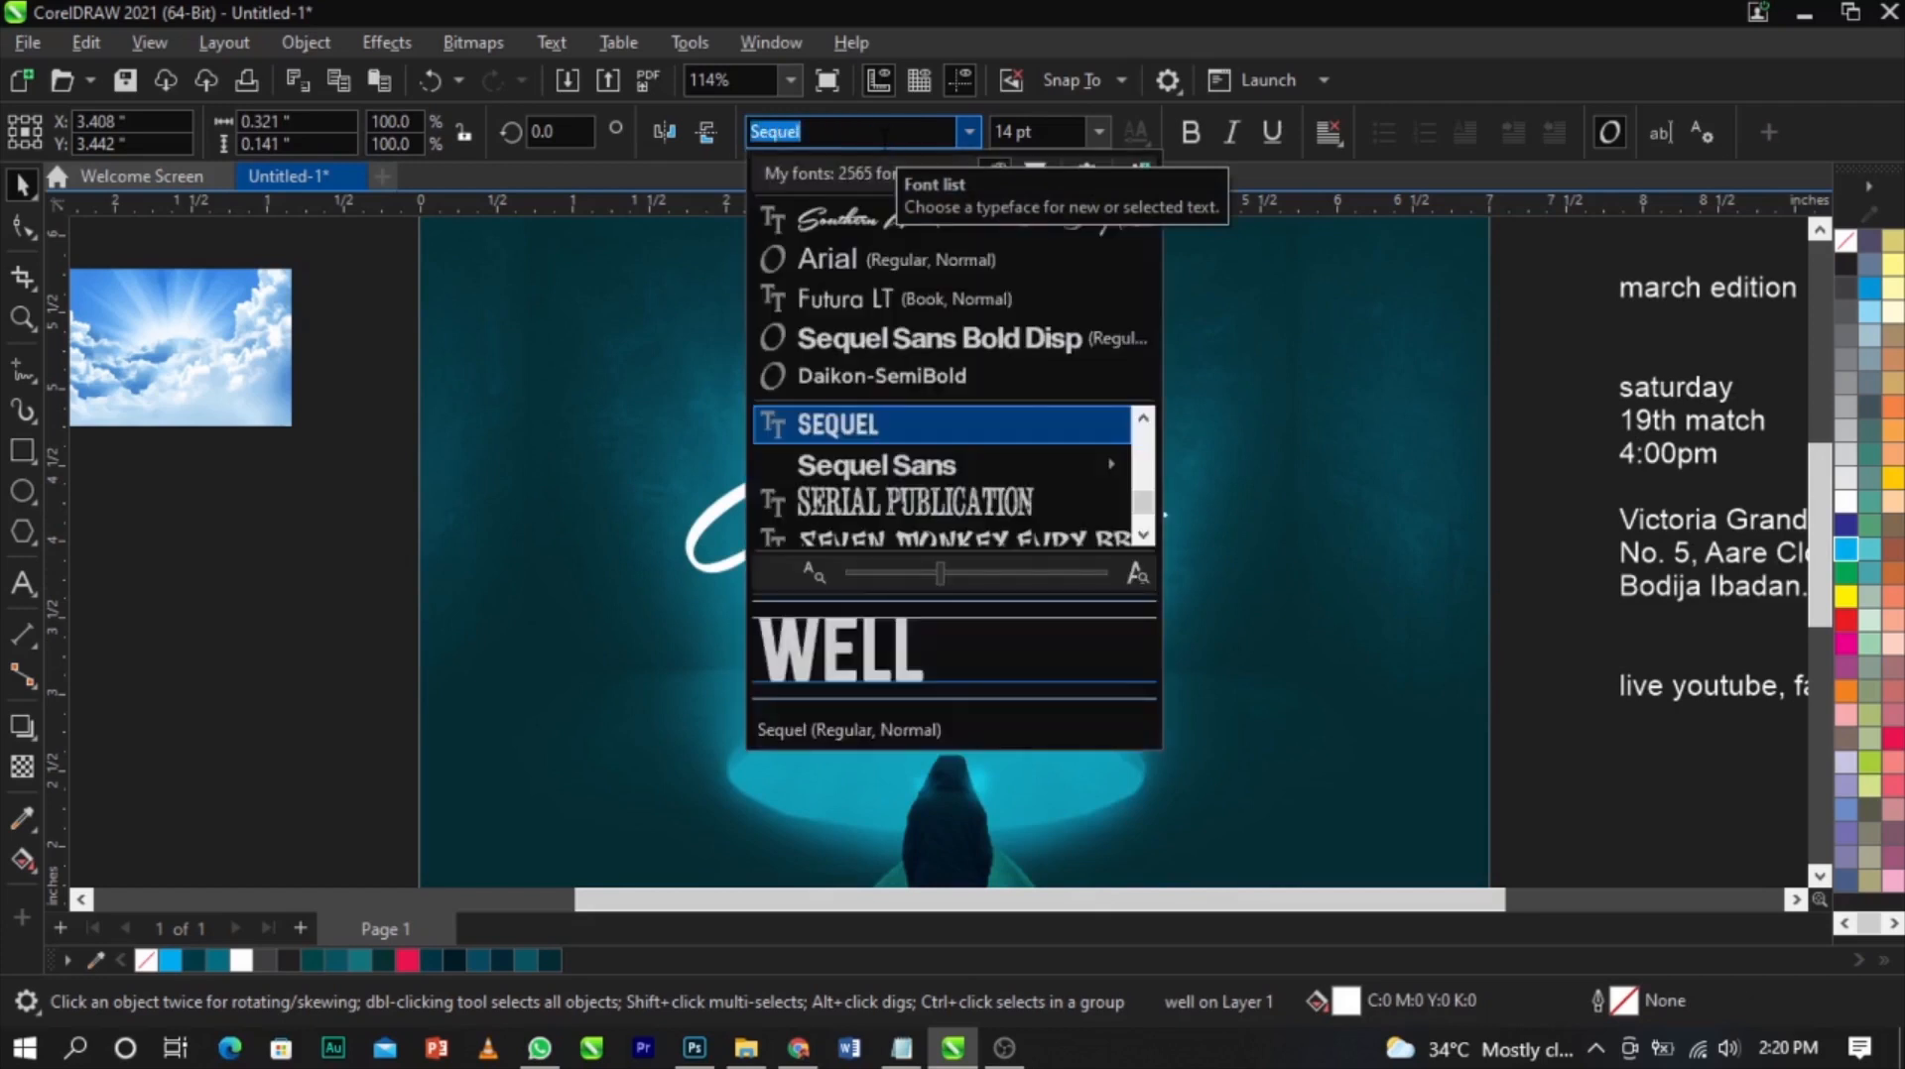
{"action": "key", "text": "Down"}
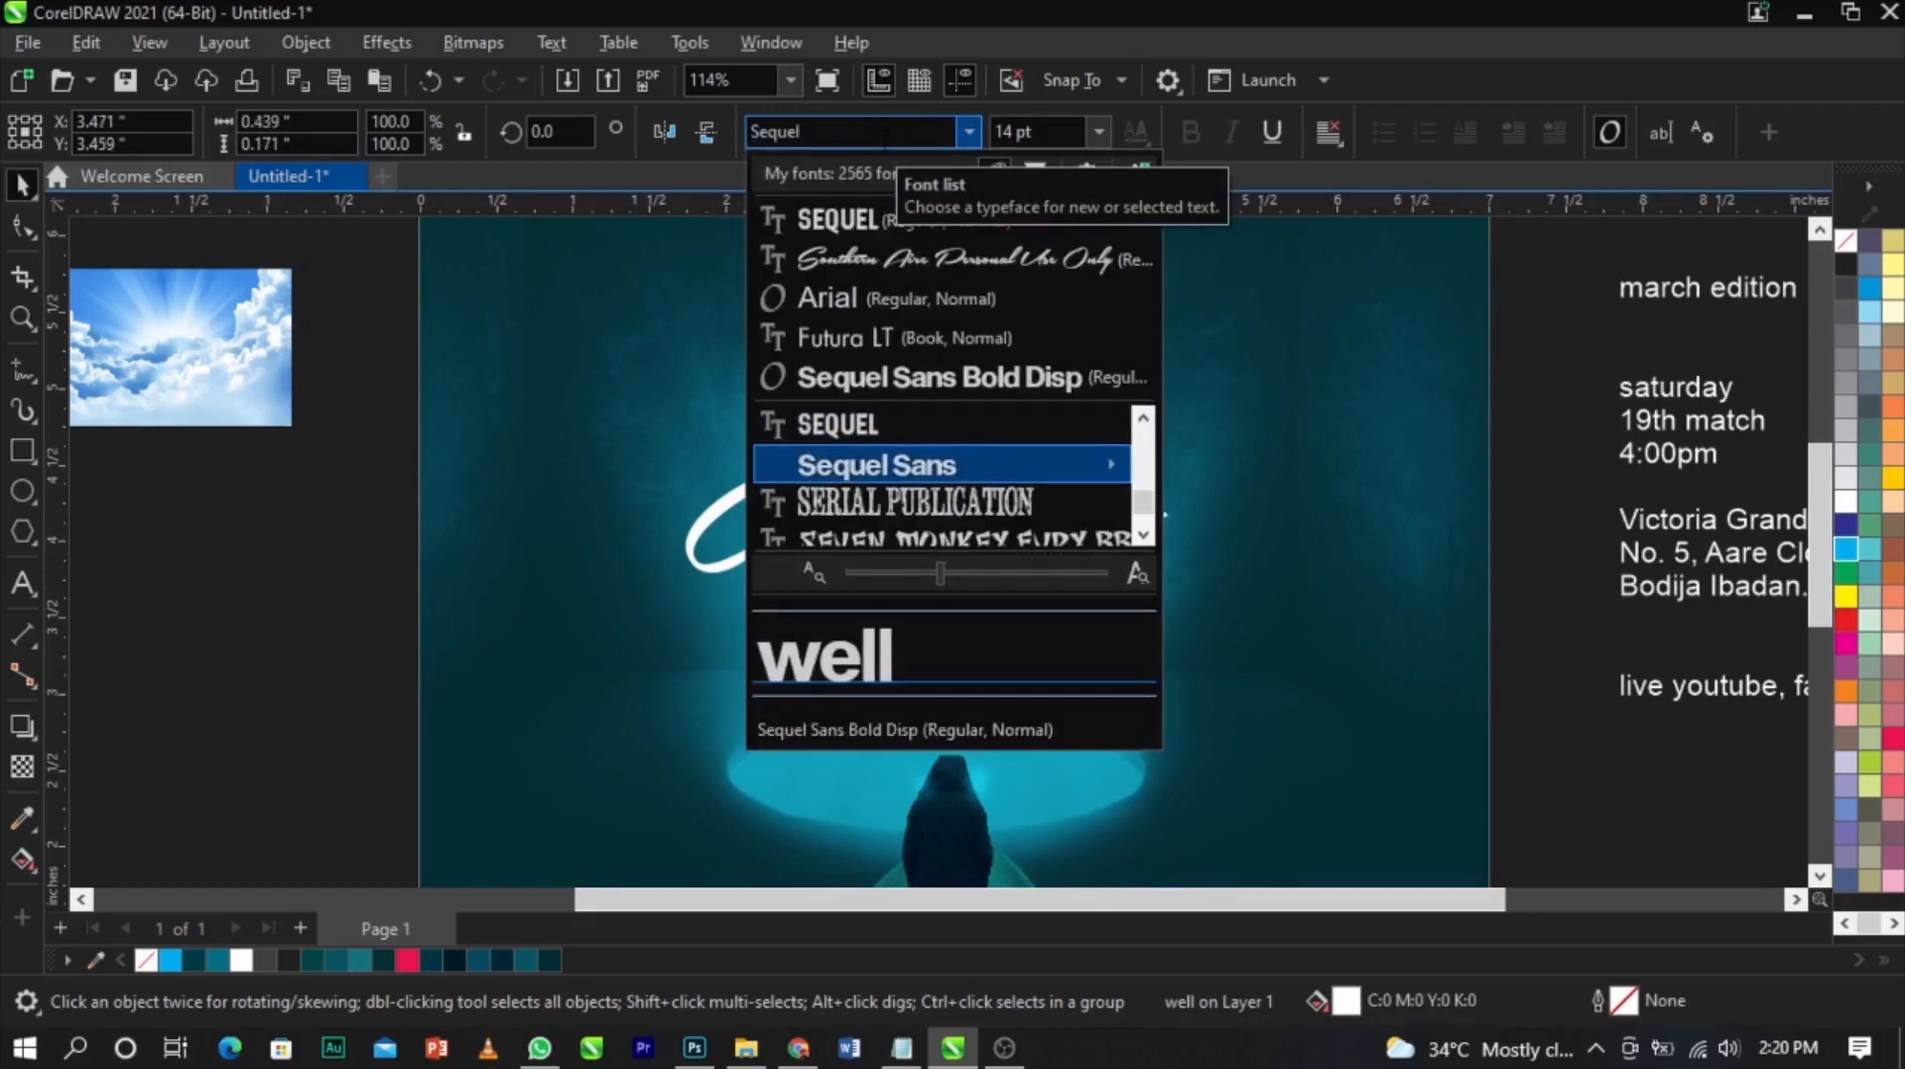
{"action": "key", "text": "Return"}
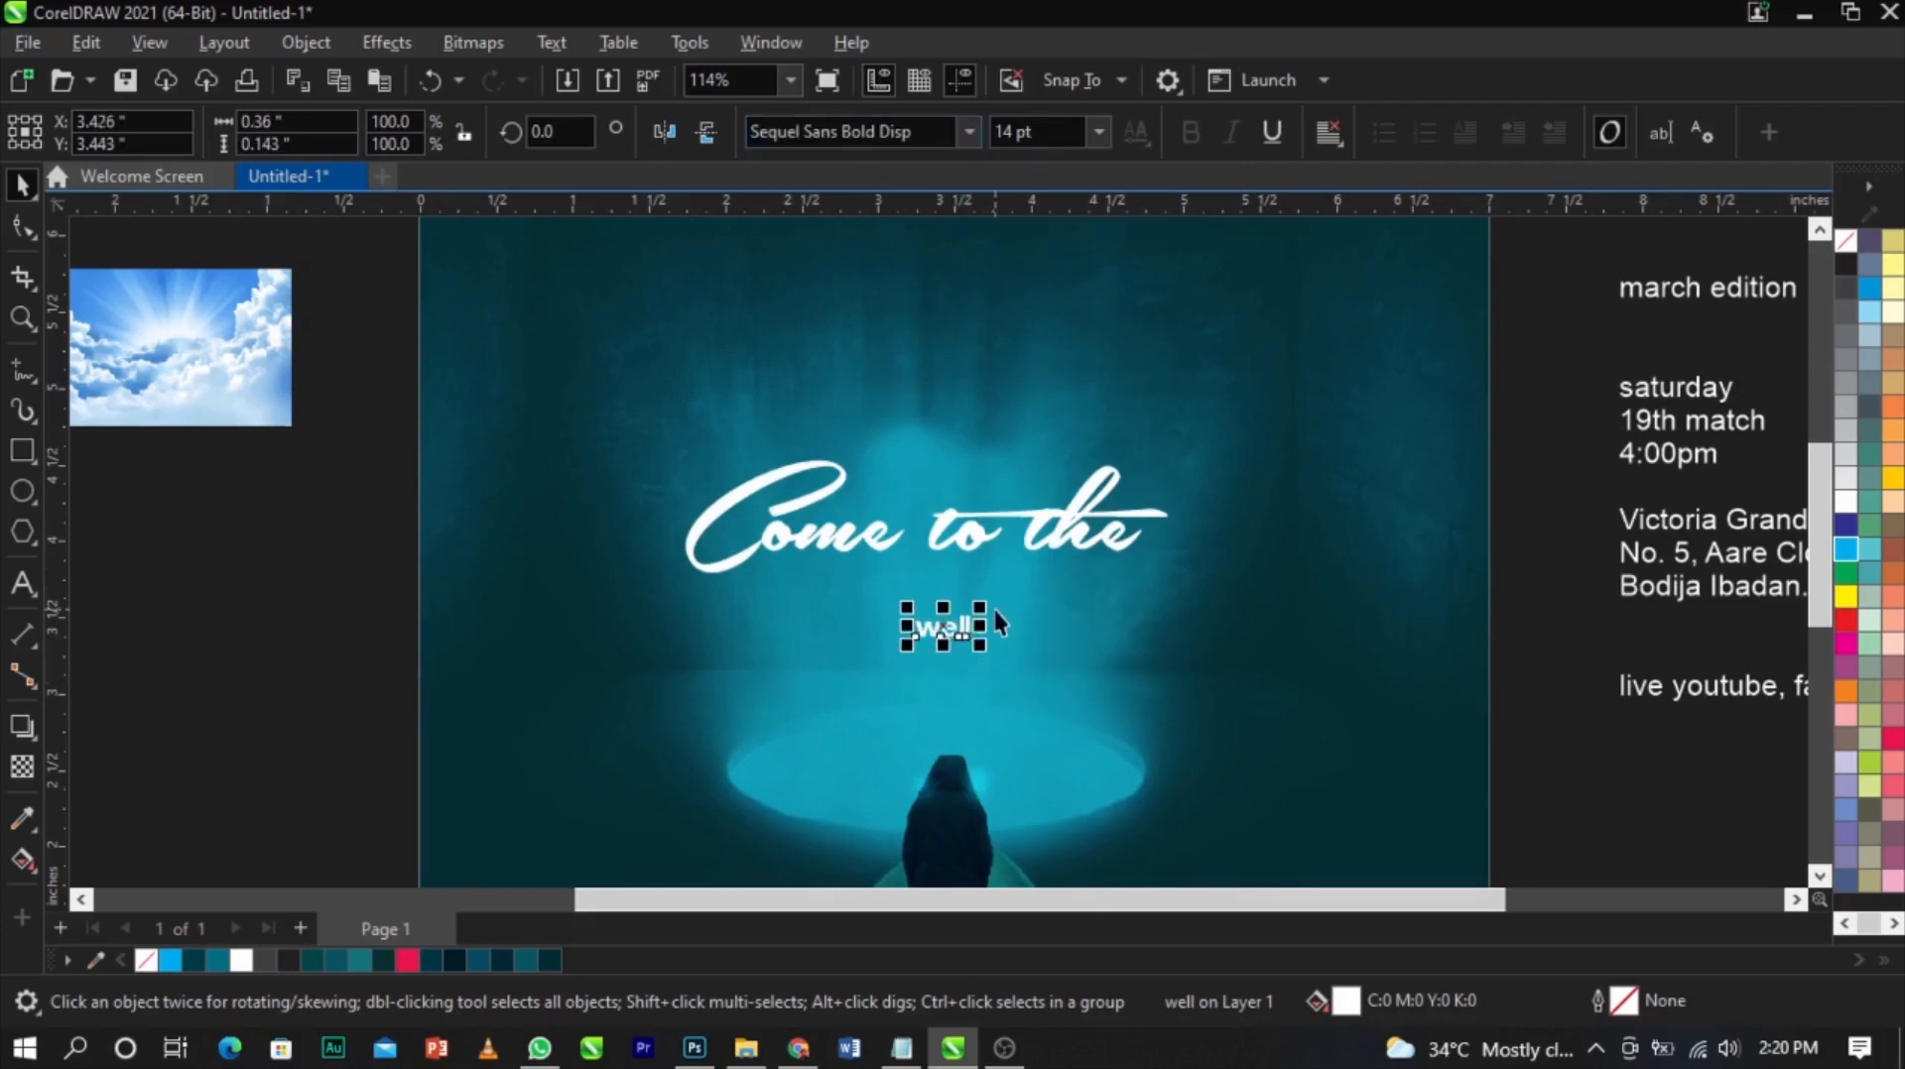
Enlarge the "well" text and change its case to UPPERCASE
{"action": "left_click_drag", "start_coordinate": [980, 607], "coordinate": [1069, 572]}
{"action": "double_click", "coordinate": [1052, 645]}
{"action": "key", "text": "ctrl+a"}
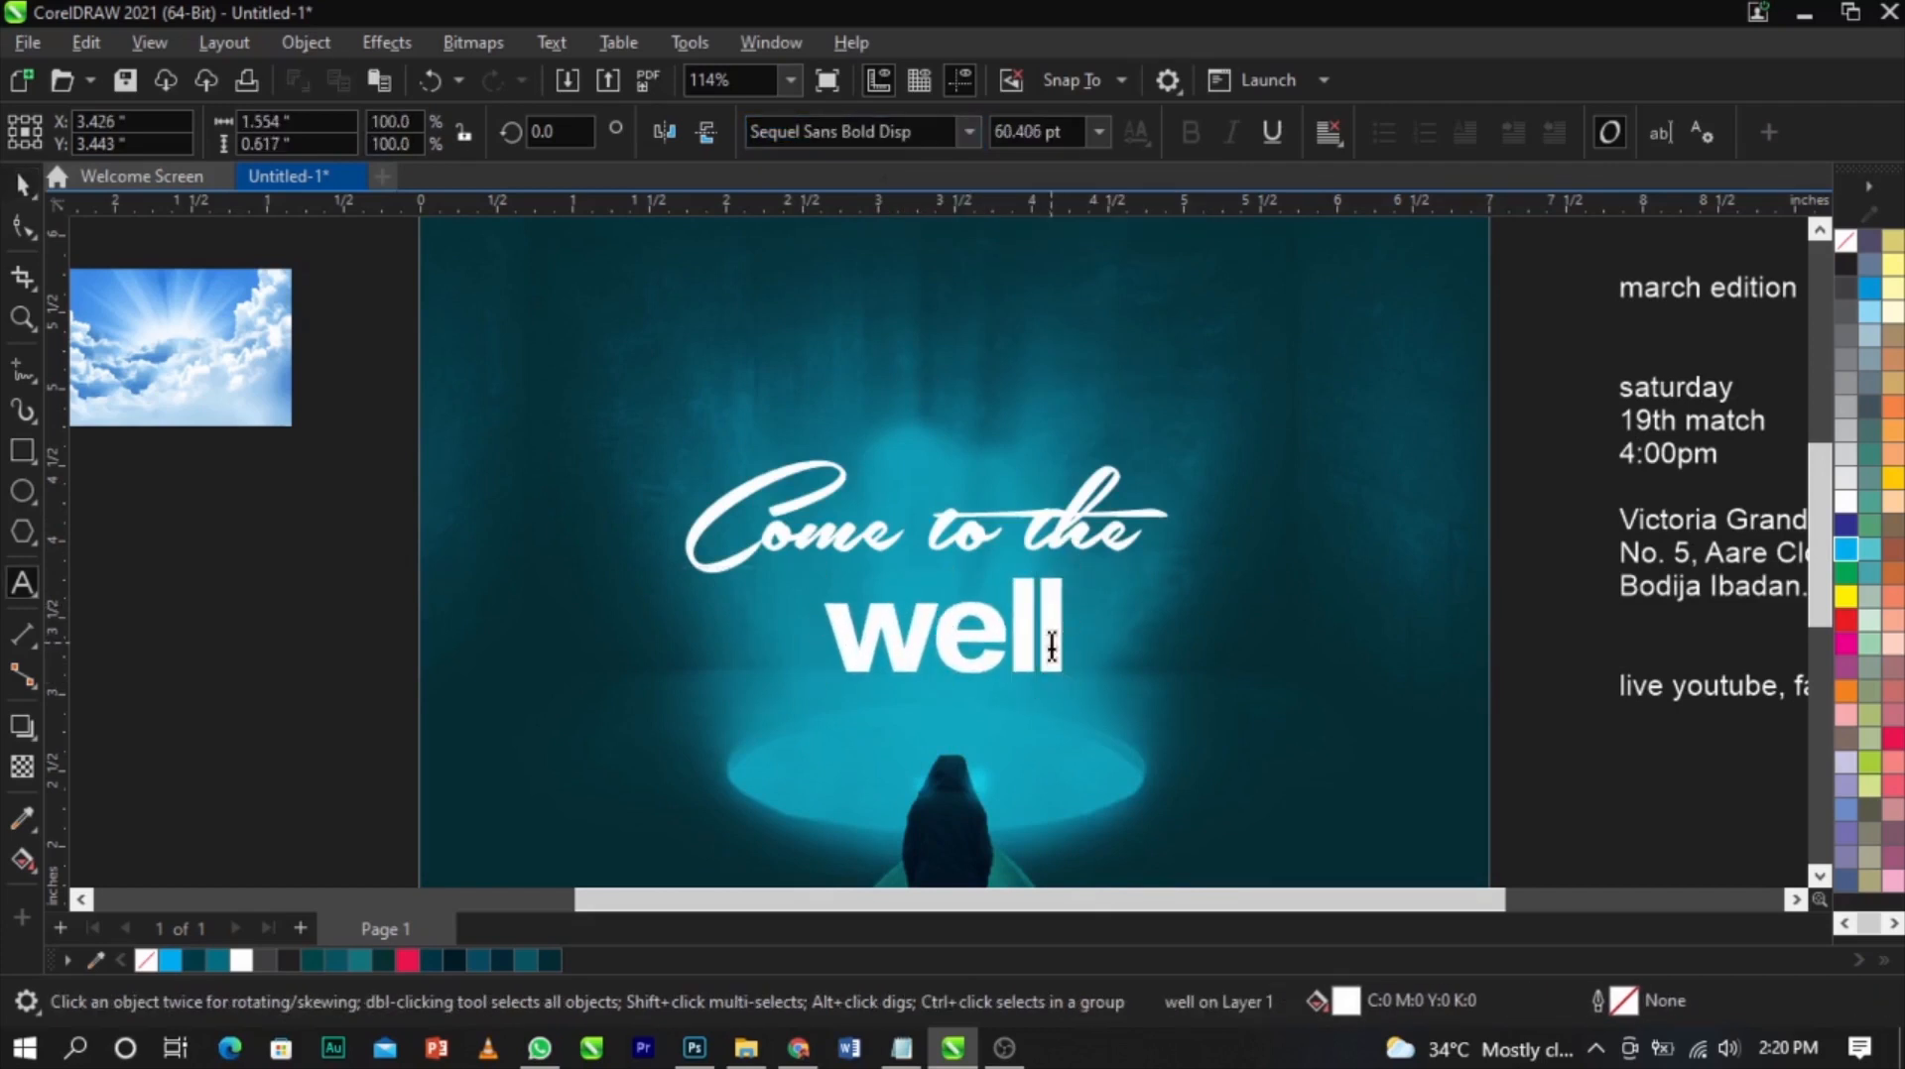
{"action": "key", "text": "ctrl+a"}
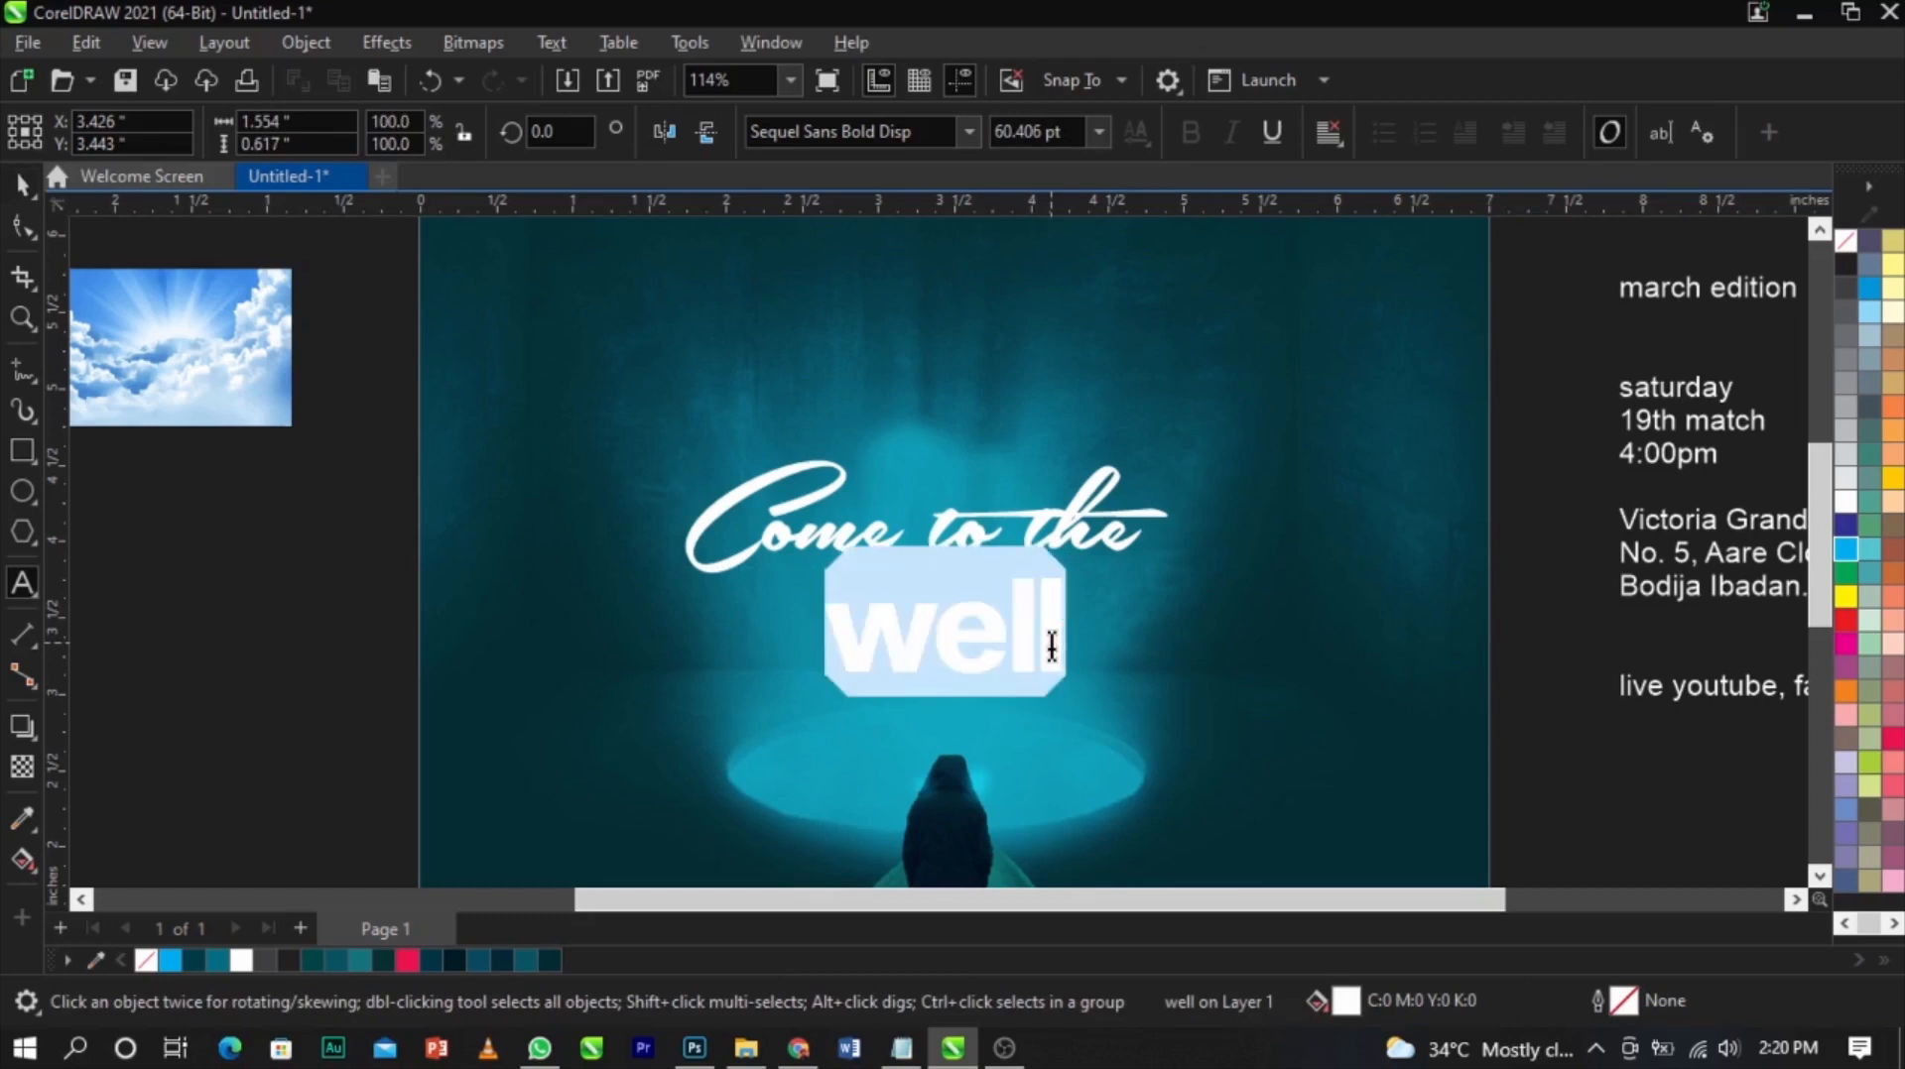
{"action": "key", "text": "shift+F3"}
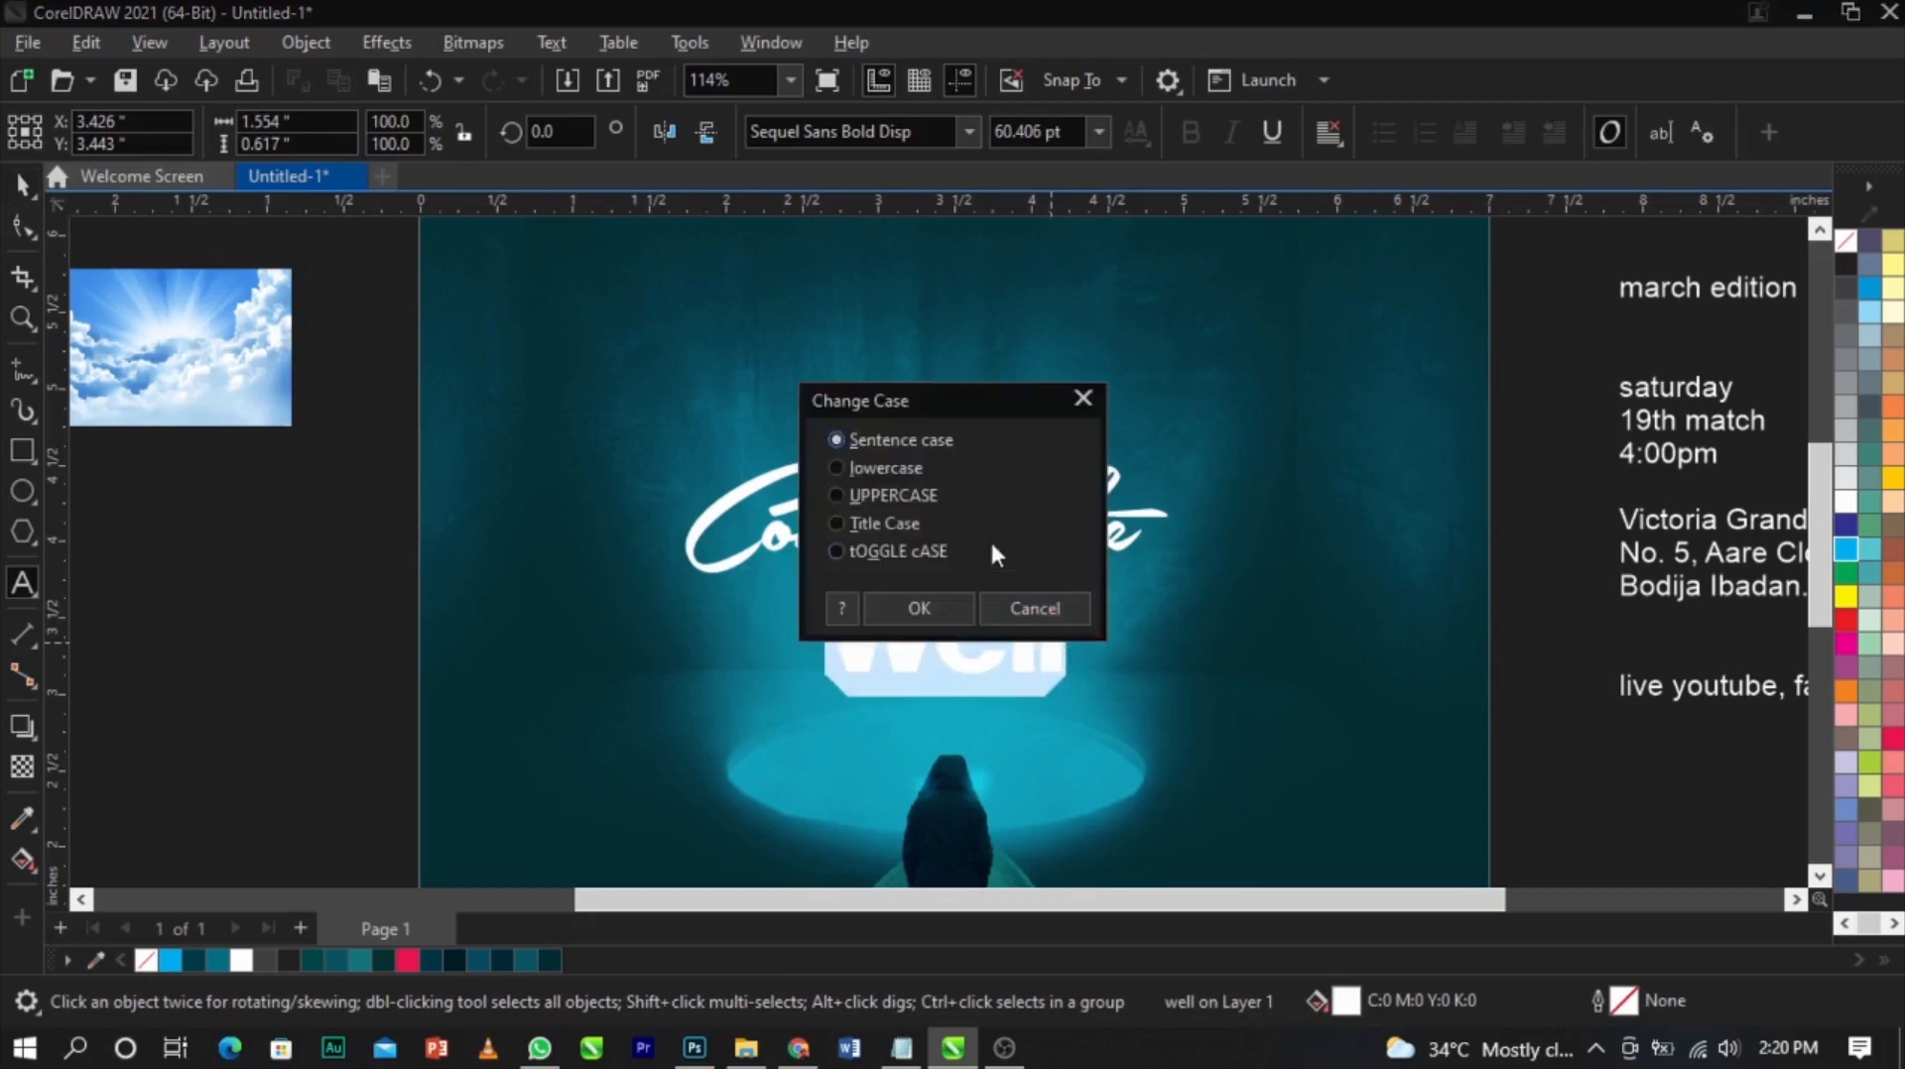
{"action": "left_click", "coordinate": [888, 498]}
{"action": "left_click", "coordinate": [921, 606]}
Stretch WELL vertically to about 136% of its height
{"action": "scroll", "coordinate": [958, 625], "scroll_direction": "up", "scroll_amount": 3}
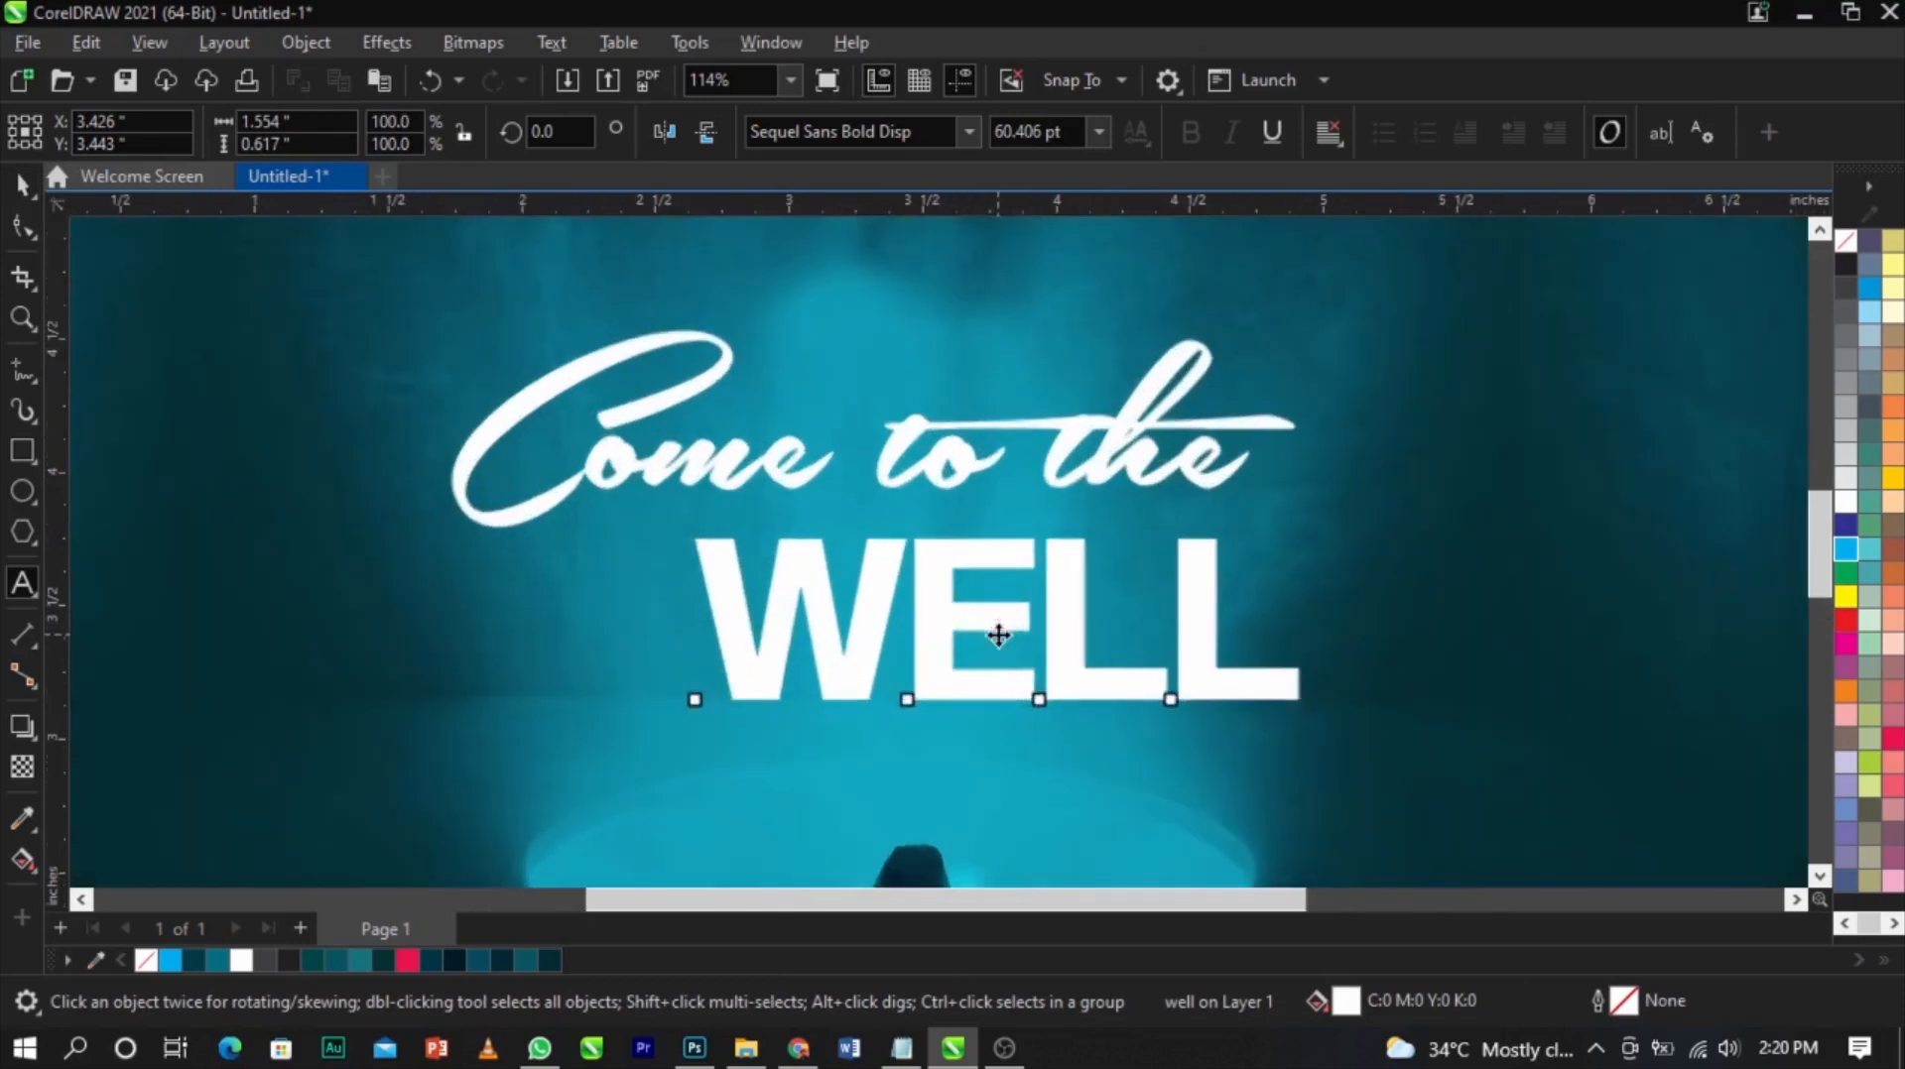
{"action": "left_click_drag", "start_coordinate": [963, 626], "coordinate": [927, 623]}
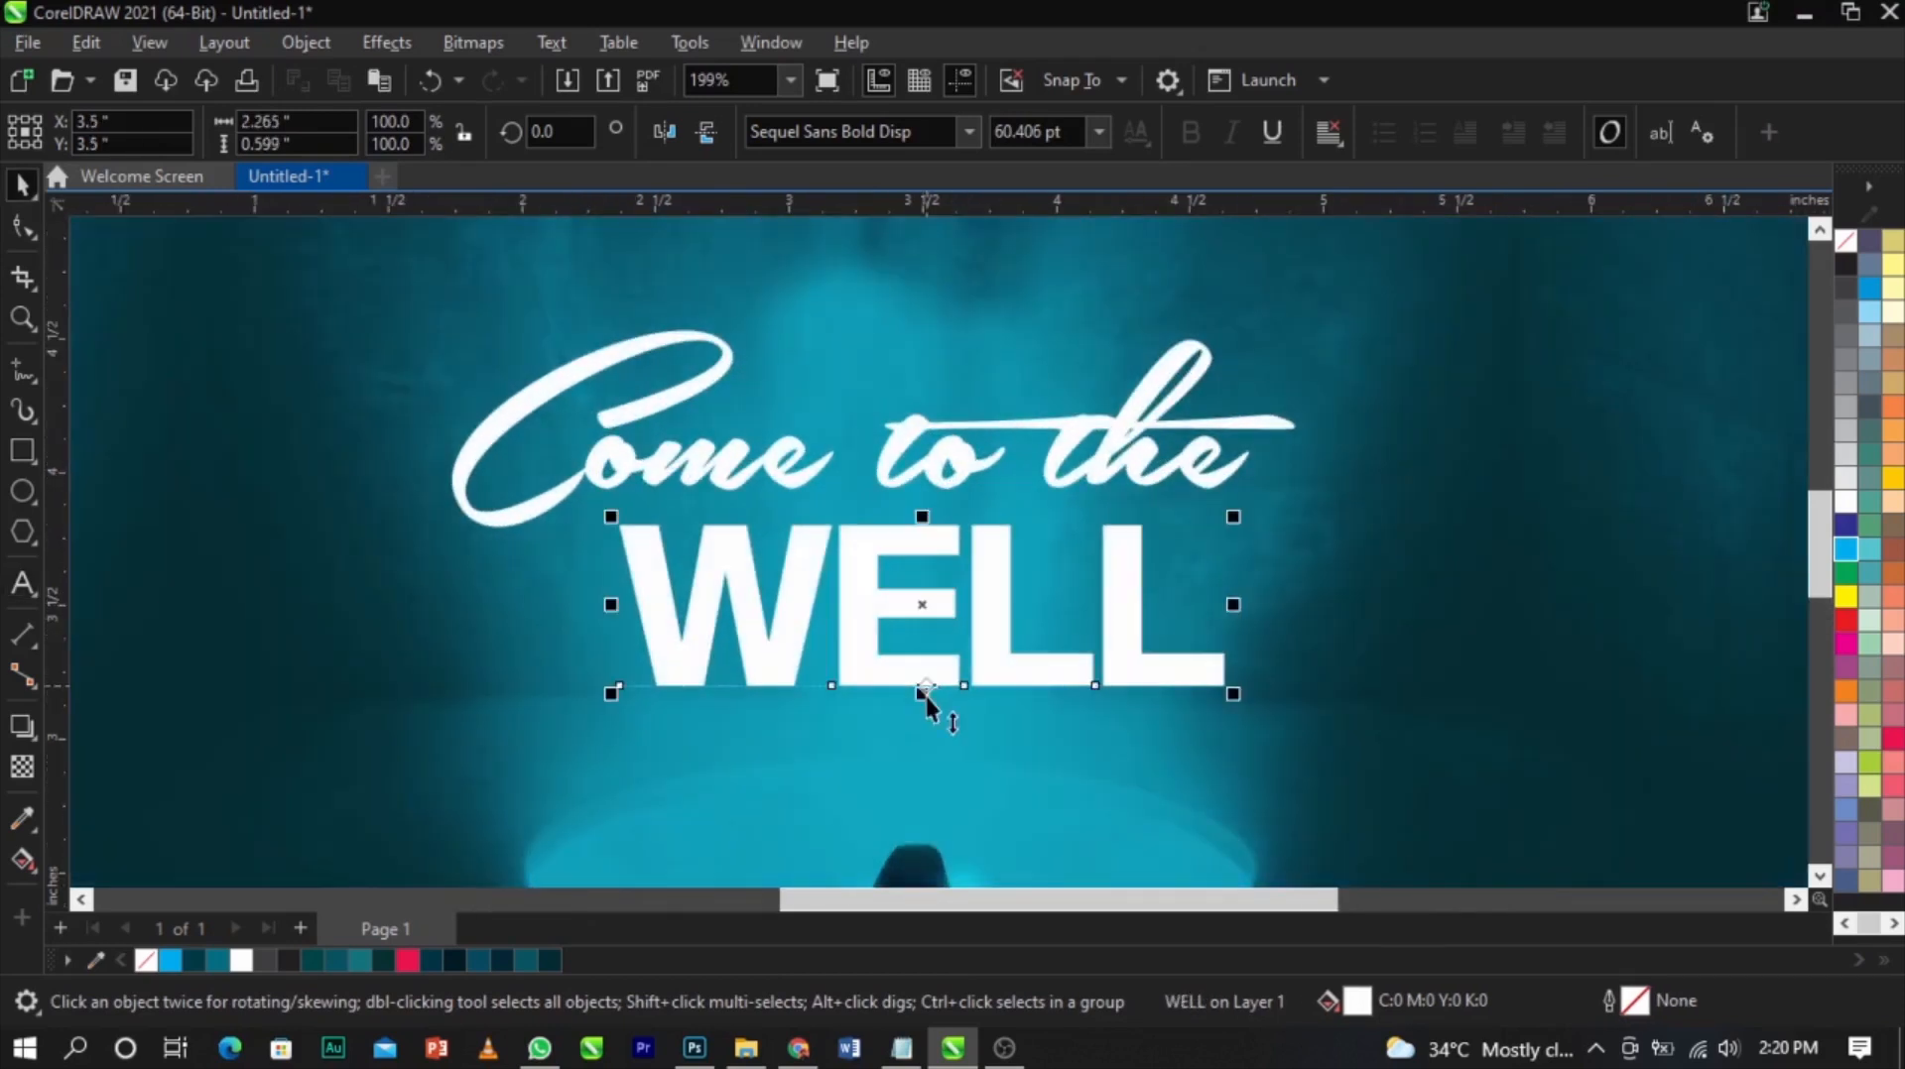
{"action": "left_click_drag", "start_coordinate": [926, 722], "coordinate": [925, 750]}
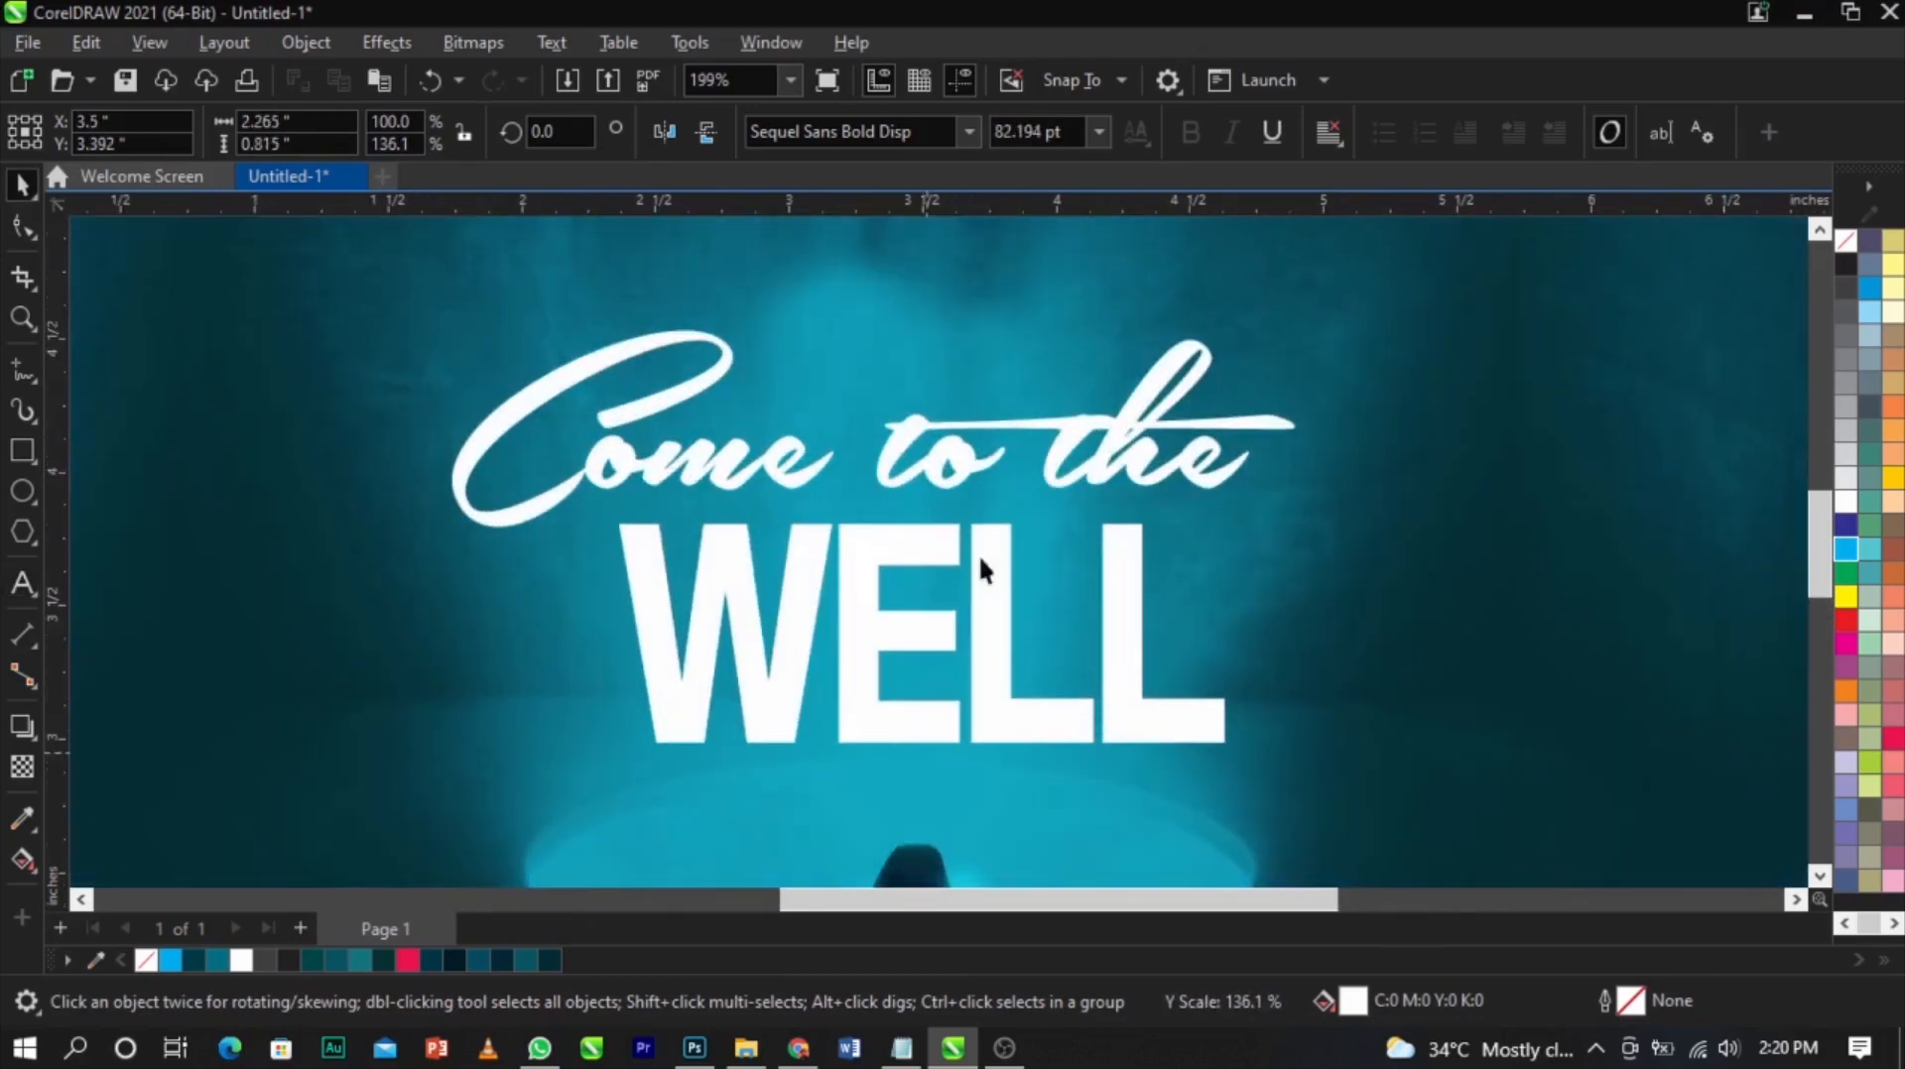
Center-align WELL horizontally with the "Come to the" script, undoing an accidental move
{"action": "left_click", "coordinate": [982, 454], "text": "shift"}
{"action": "key", "text": "c"}
{"action": "left_click_drag", "start_coordinate": [1075, 658], "coordinate": [1074, 651]}
{"action": "scroll", "coordinate": [909, 649], "scroll_direction": "down", "scroll_amount": 2}
{"action": "scroll", "coordinate": [915, 675], "scroll_direction": "up", "scroll_amount": 2}
{"action": "left_click", "coordinate": [922, 680]}
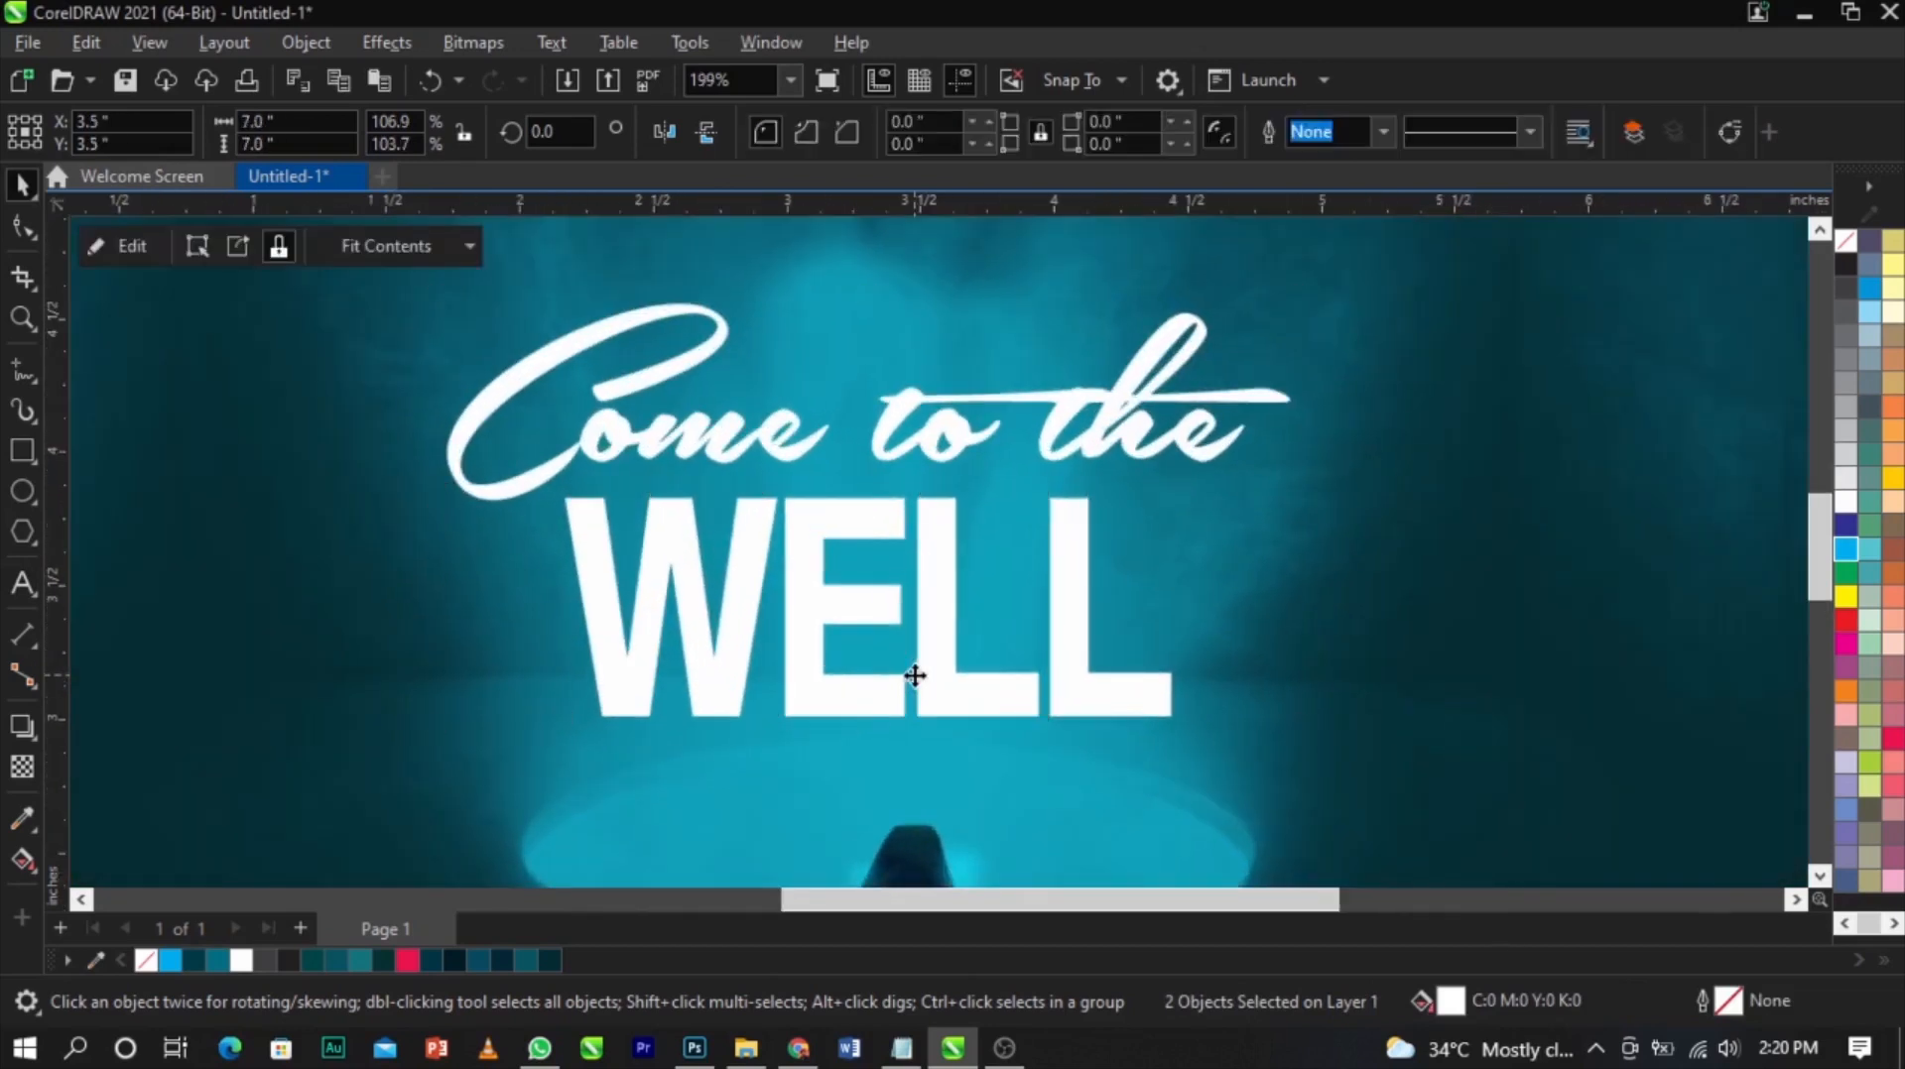
{"action": "left_click_drag", "start_coordinate": [931, 669], "coordinate": [931, 666]}
{"action": "key", "text": "ctrl+z"}
Select both title lines and enlarge them slightly together
{"action": "left_click", "coordinate": [941, 577]}
{"action": "left_click", "coordinate": [952, 438], "text": "shift"}
{"action": "left_click_drag", "start_coordinate": [957, 439], "coordinate": [972, 443]}
{"action": "scroll", "coordinate": [940, 702], "scroll_direction": "up", "scroll_amount": 1}
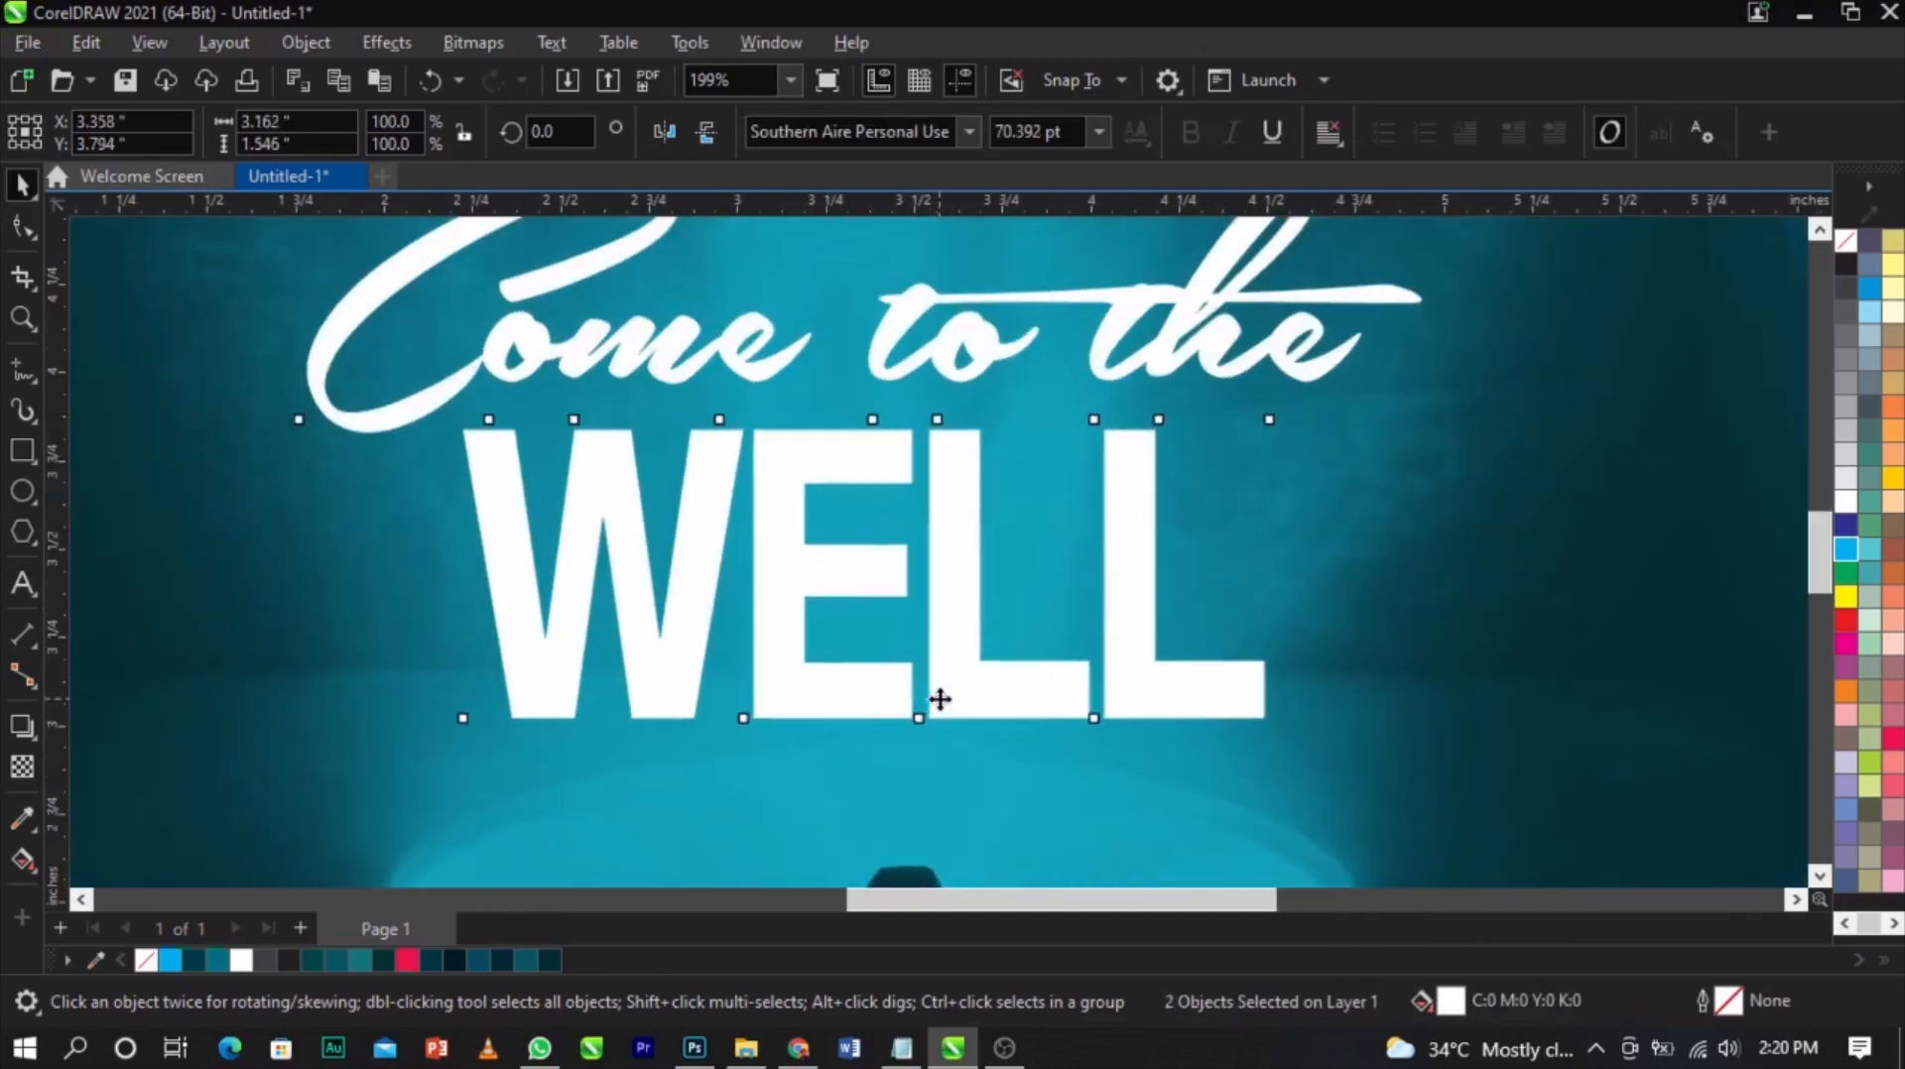
{"action": "left_click", "coordinate": [940, 702]}
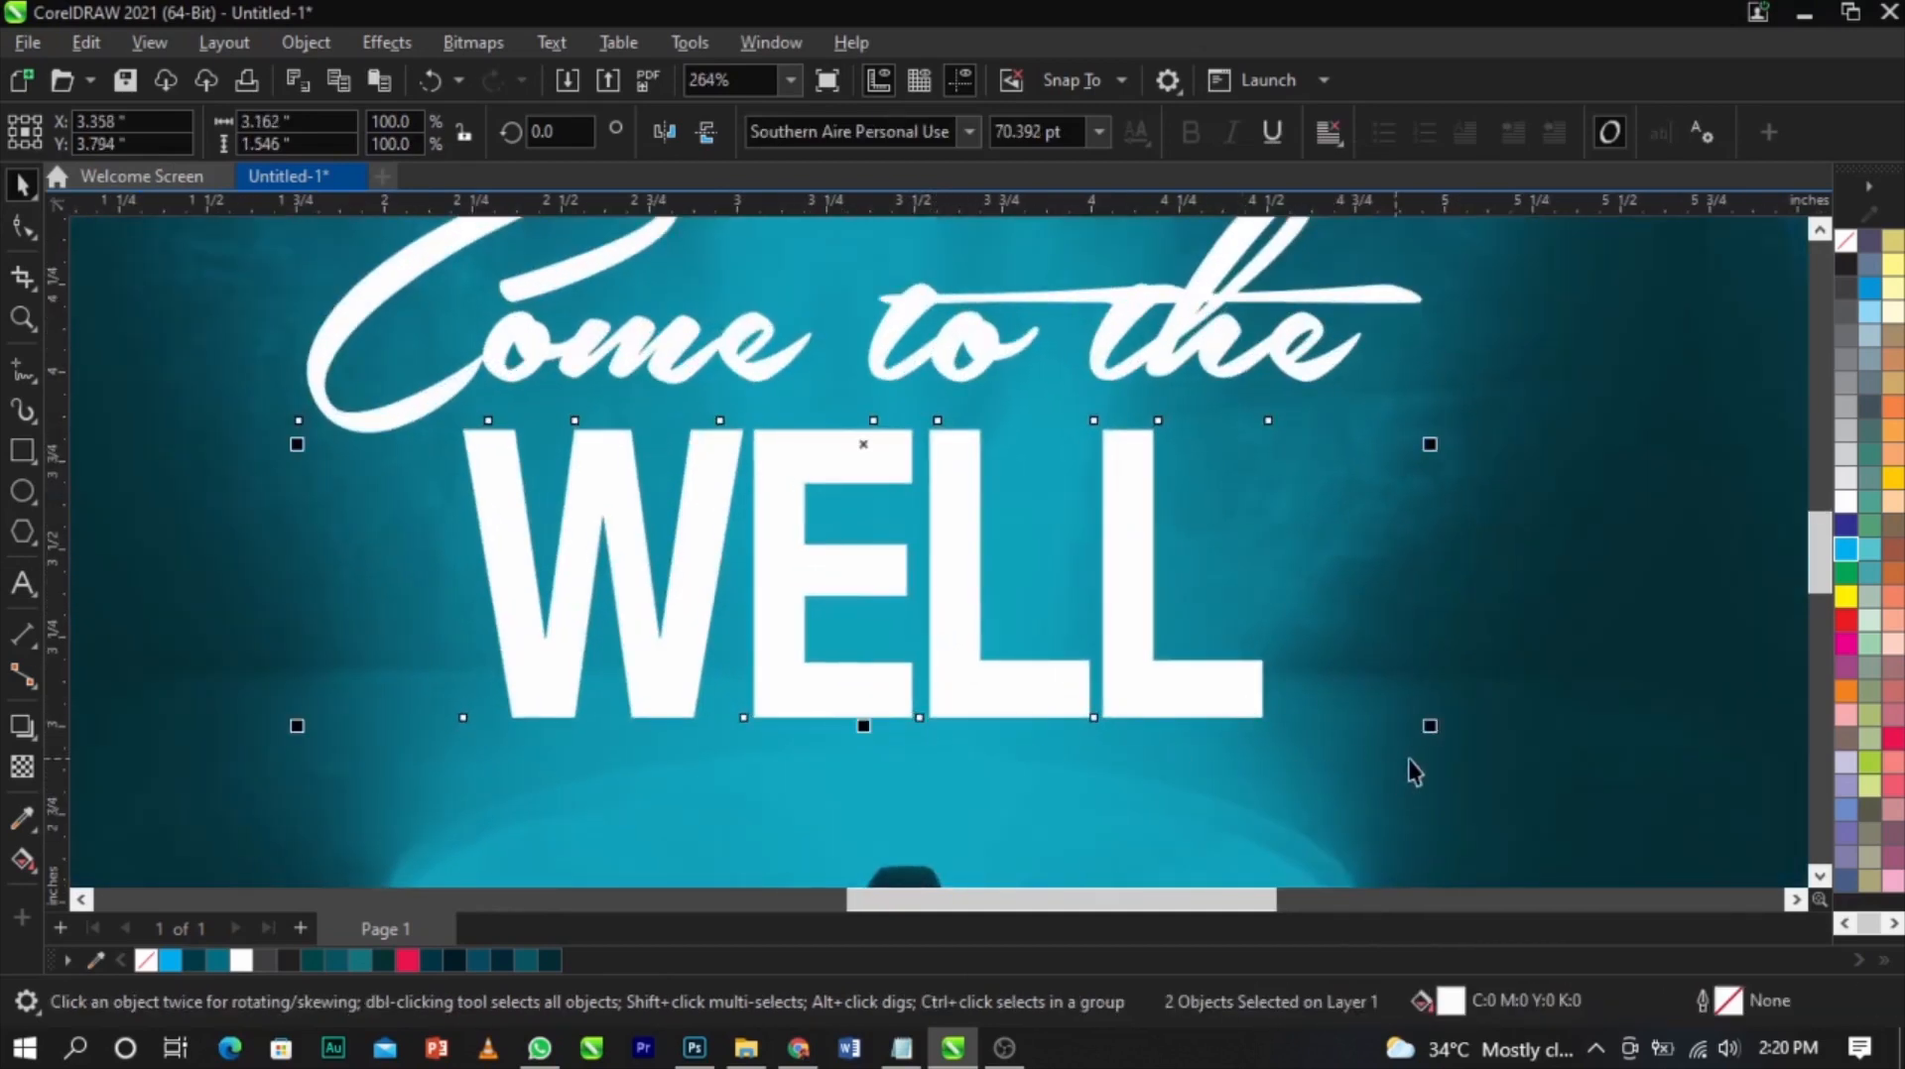
{"action": "left_click_drag", "start_coordinate": [1431, 731], "coordinate": [1464, 766]}
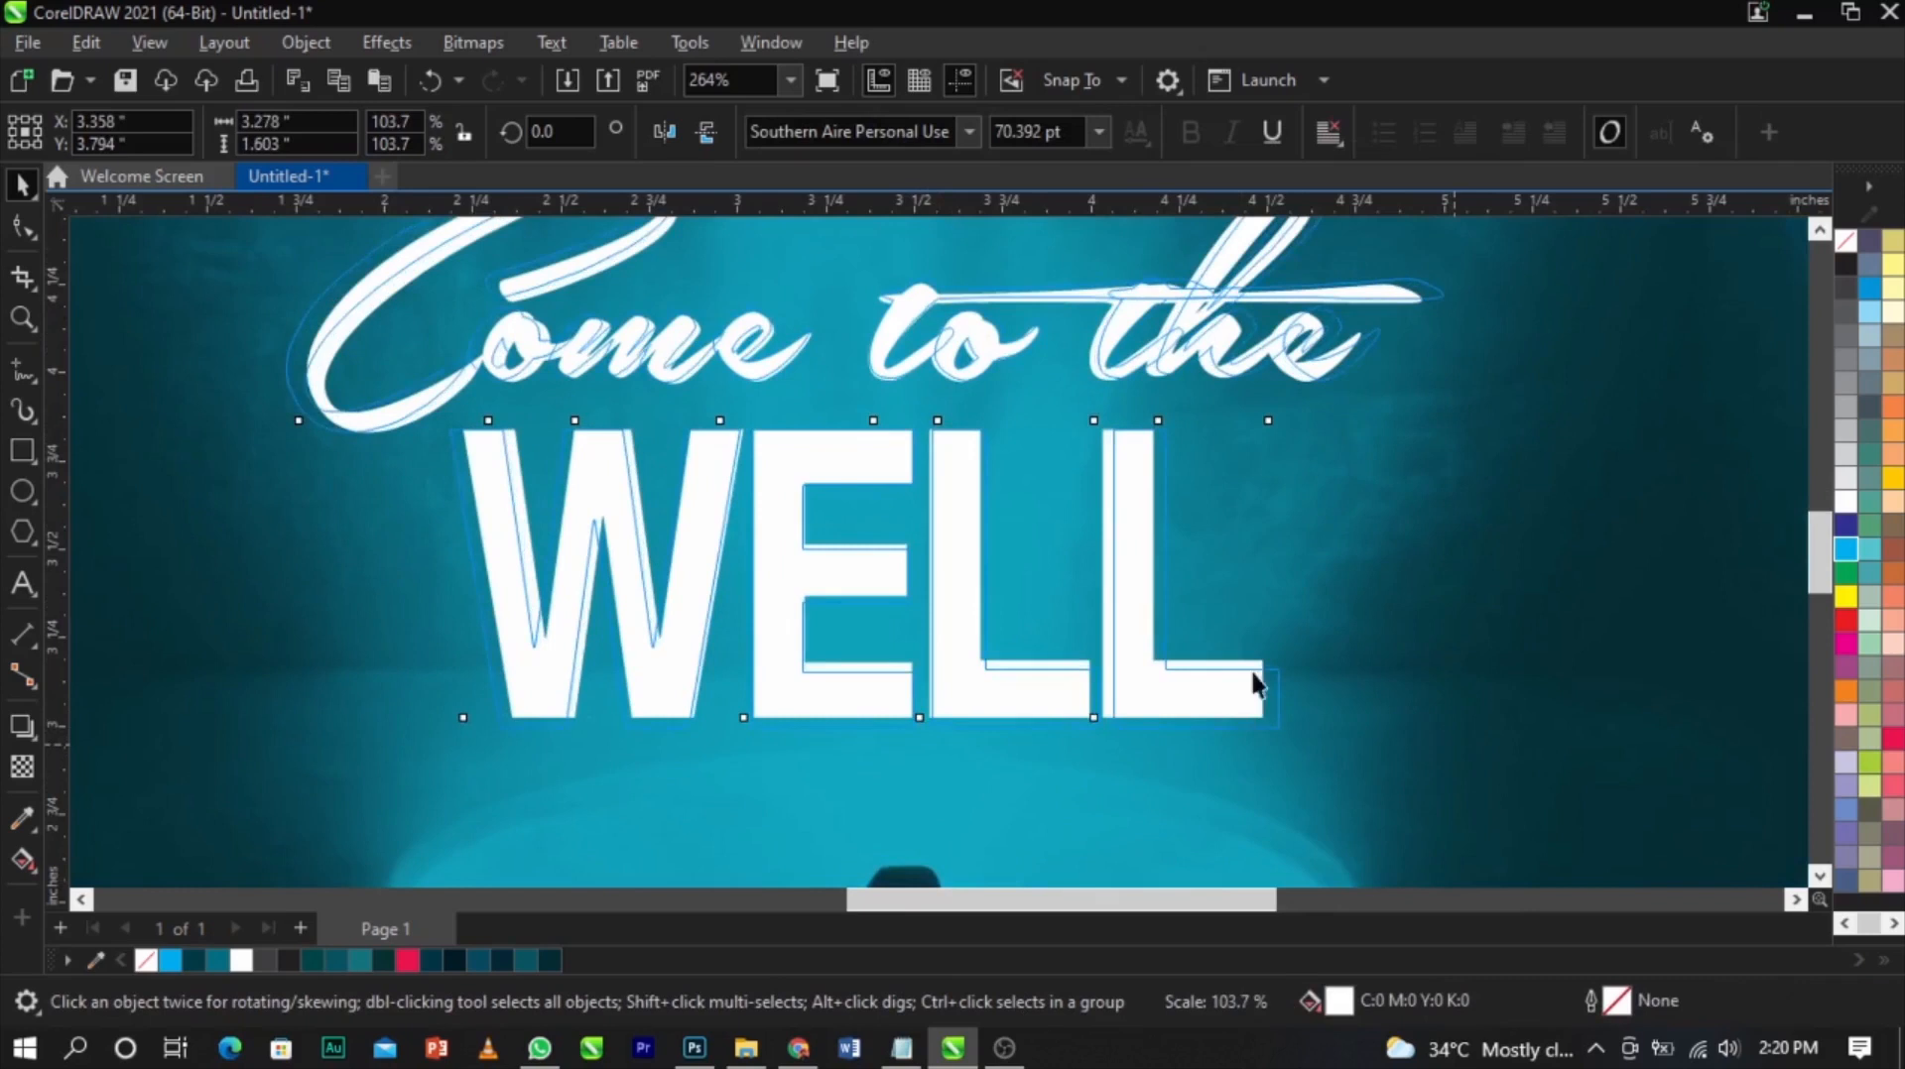
{"action": "left_click", "coordinate": [1127, 595]}
Reposition both title lines slightly higher on the glow
{"action": "scroll", "coordinate": [995, 595], "scroll_direction": "down", "scroll_amount": 5}
{"action": "left_click", "coordinate": [1512, 727]}
{"action": "key", "text": "F2"}
{"action": "left_click_drag", "start_coordinate": [456, 293], "coordinate": [1597, 734]}
{"action": "left_click_drag", "start_coordinate": [1438, 372], "coordinate": [486, 814]}
{"action": "left_click_drag", "start_coordinate": [1096, 475], "coordinate": [1129, 459]}
{"action": "scroll", "coordinate": [826, 644], "scroll_direction": "up", "scroll_amount": 3}
{"action": "left_click_drag", "start_coordinate": [850, 794], "coordinate": [851, 781]}
{"action": "scroll", "coordinate": [852, 781], "scroll_direction": "down", "scroll_amount": 4}
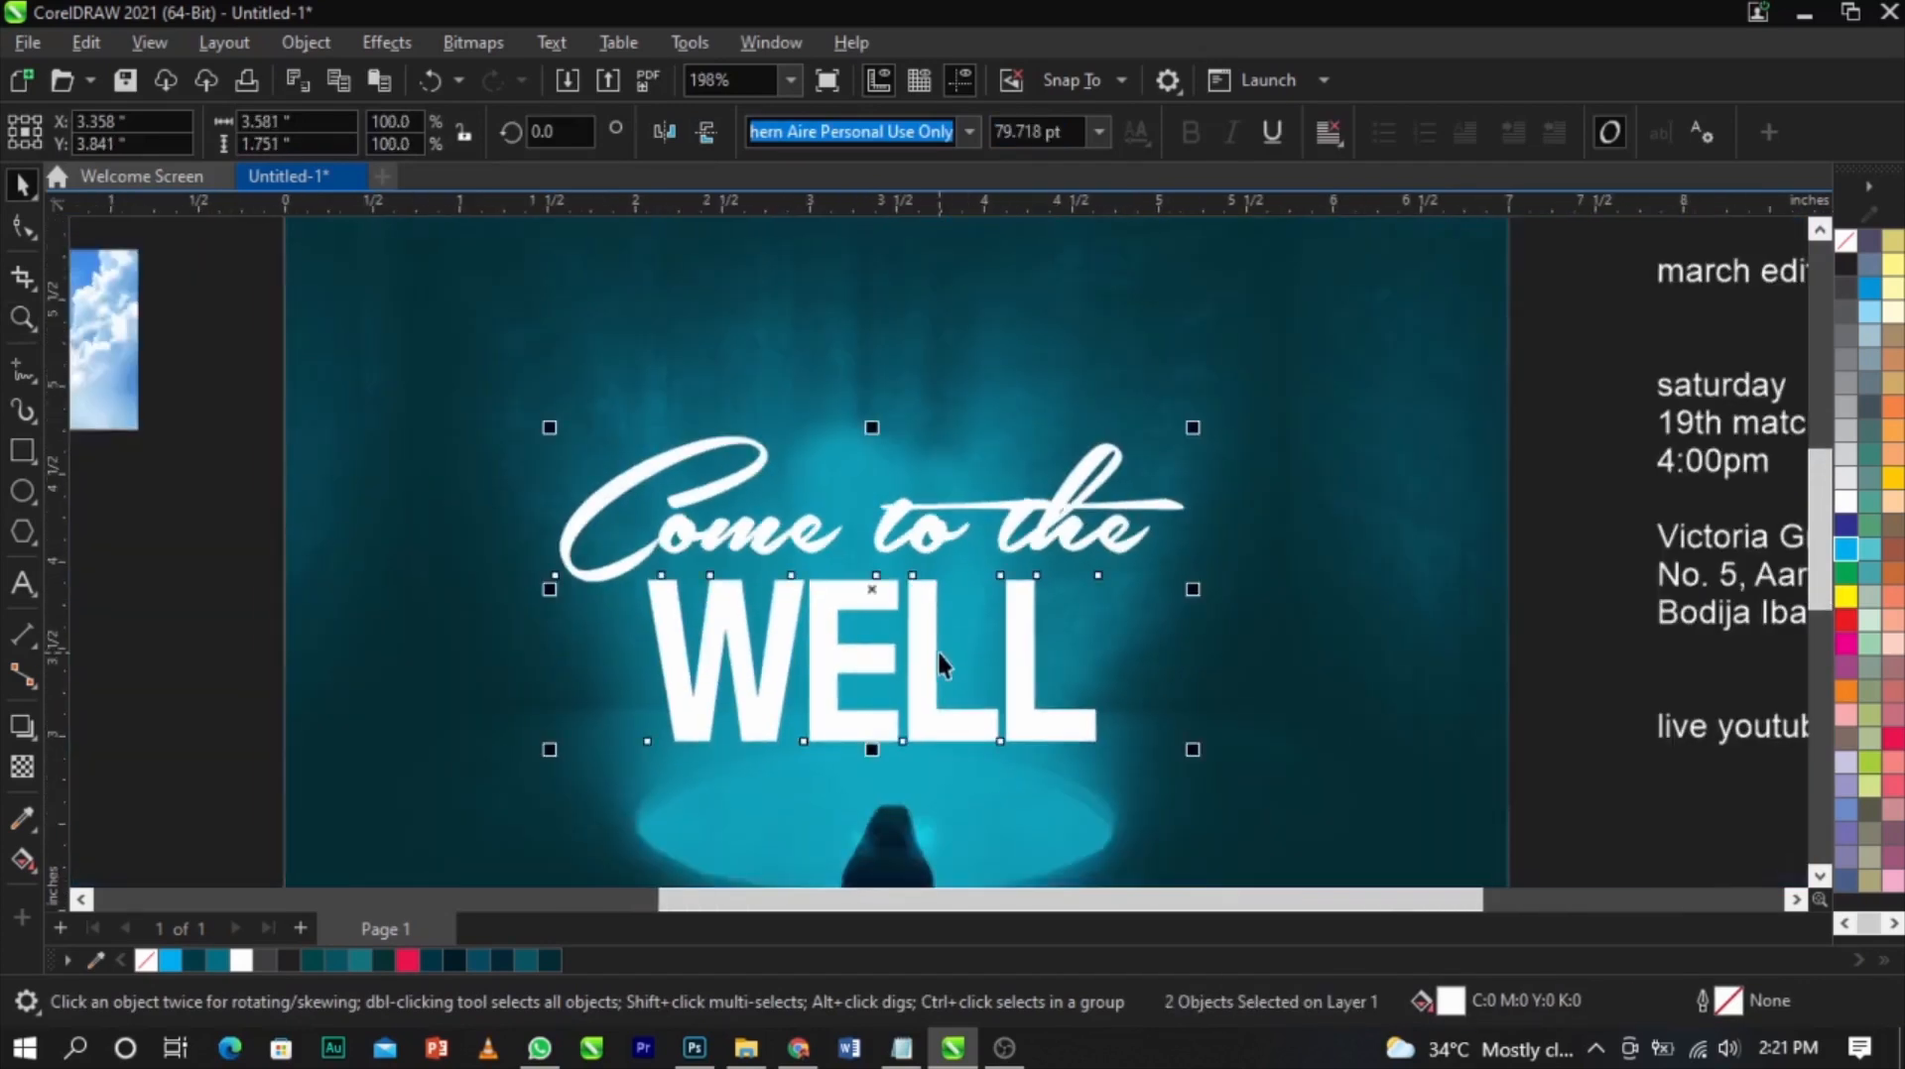
Apply an envelope to WELL, bending the middle of its bottom edge slightly upward
{"action": "key", "text": "z"}
{"action": "left_click_drag", "start_coordinate": [590, 652], "coordinate": [1200, 796]}
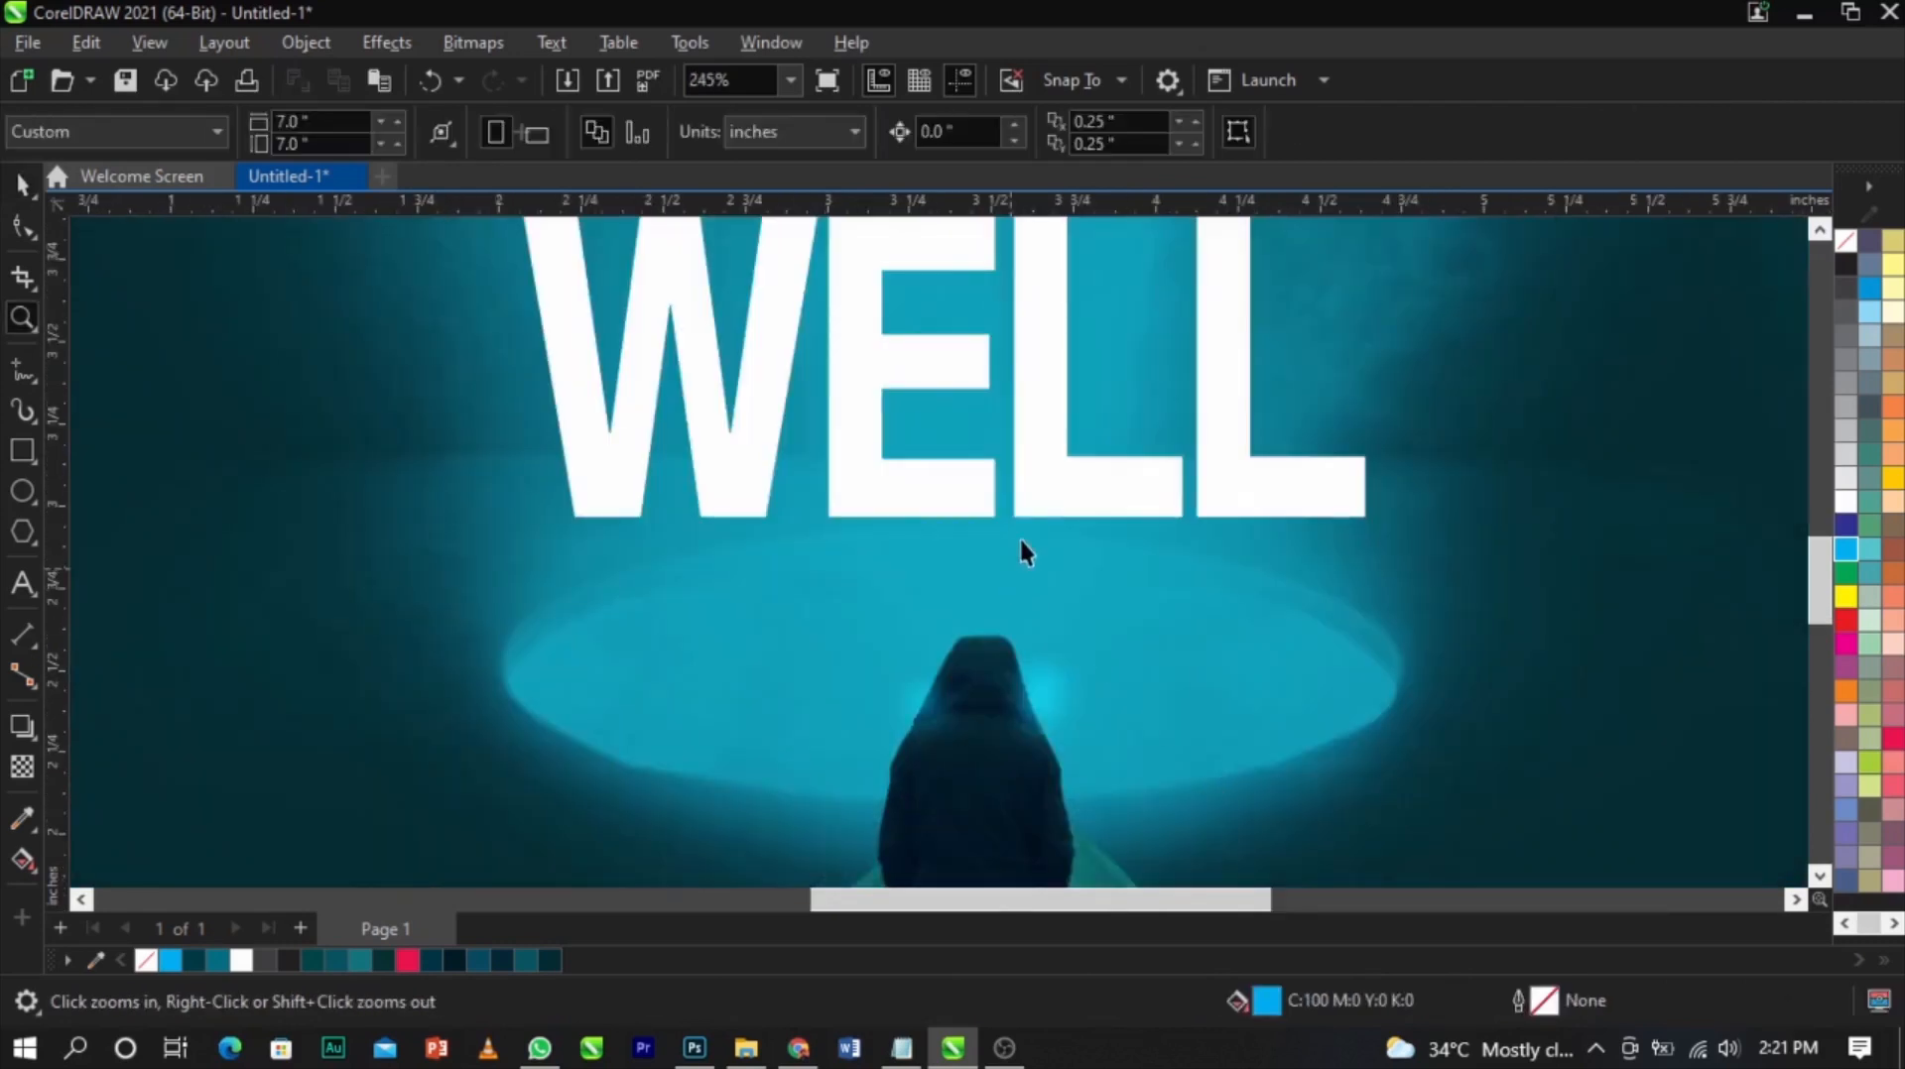
{"action": "left_click", "coordinate": [1032, 475]}
{"action": "scroll", "coordinate": [996, 445], "scroll_direction": "up", "scroll_amount": 1}
{"action": "scroll", "coordinate": [996, 444], "scroll_direction": "up", "scroll_amount": 1}
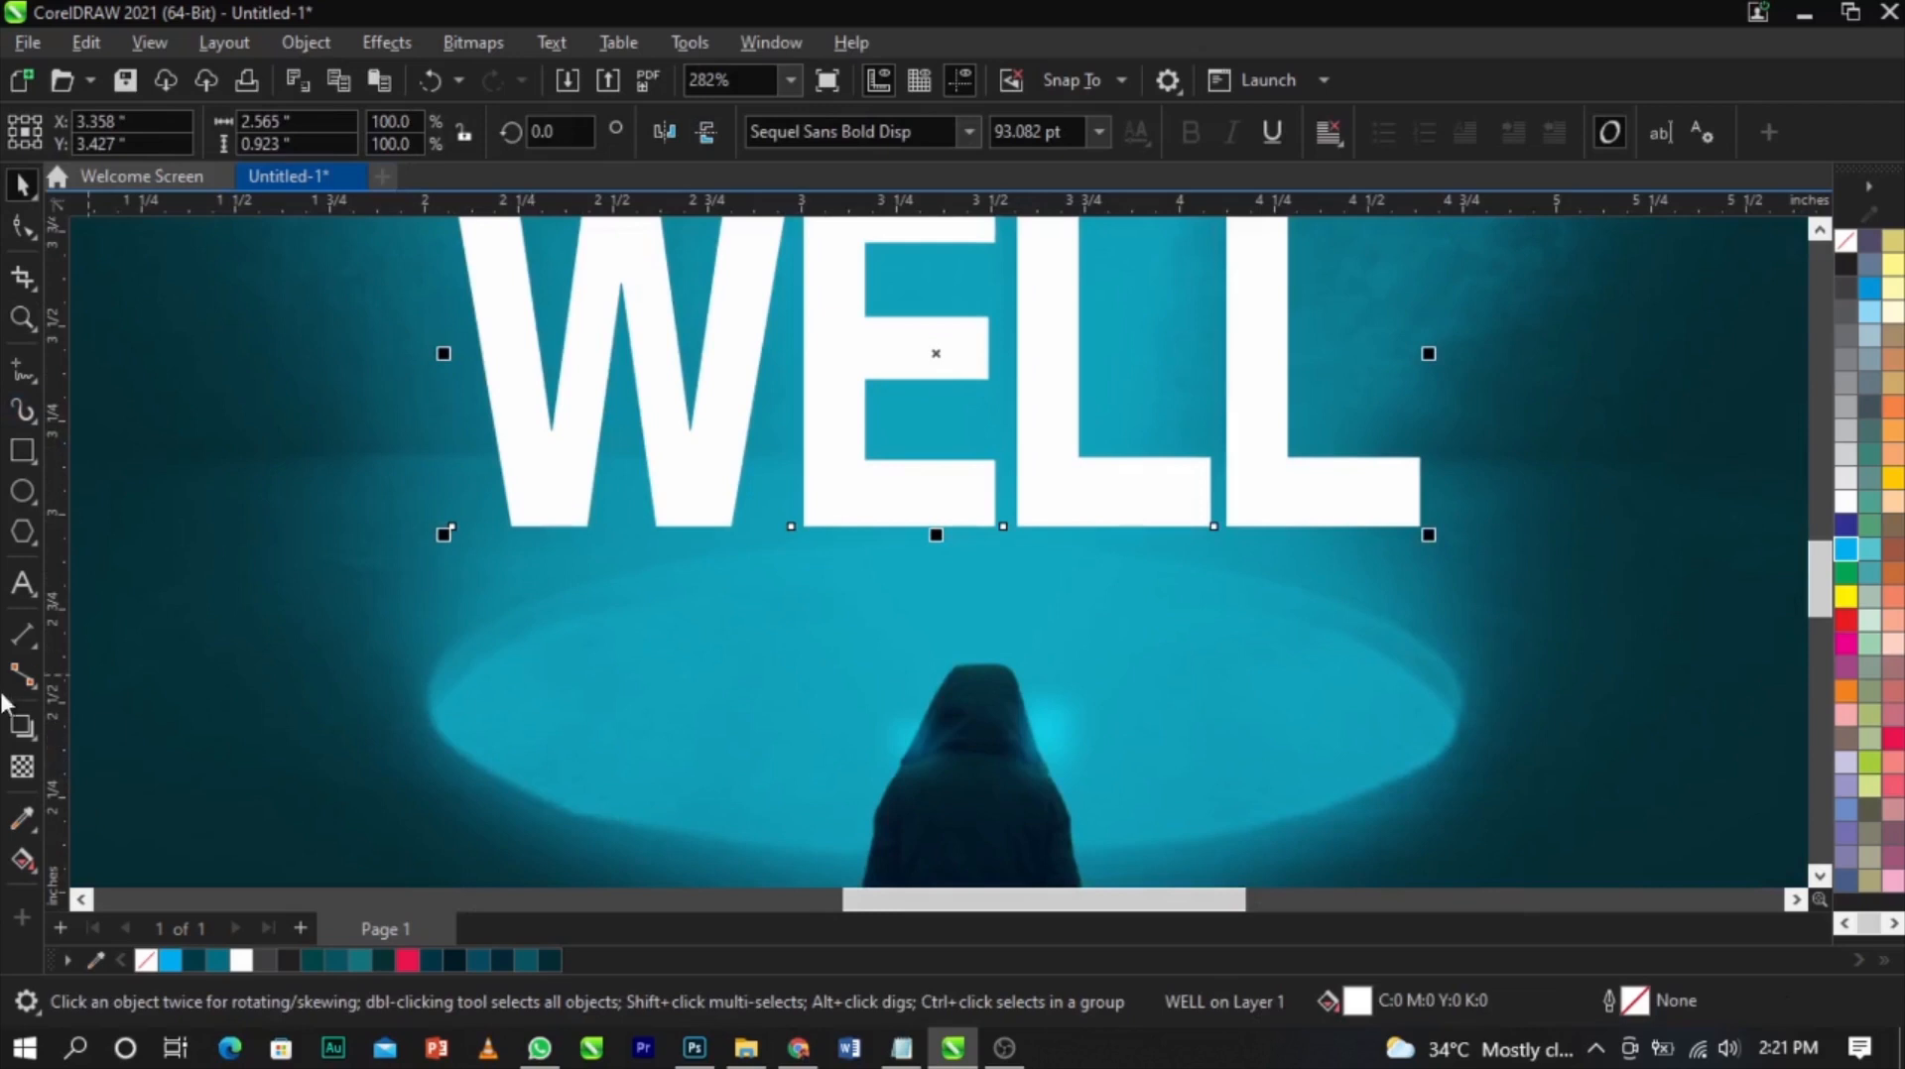
{"action": "left_click", "coordinate": [33, 736]}
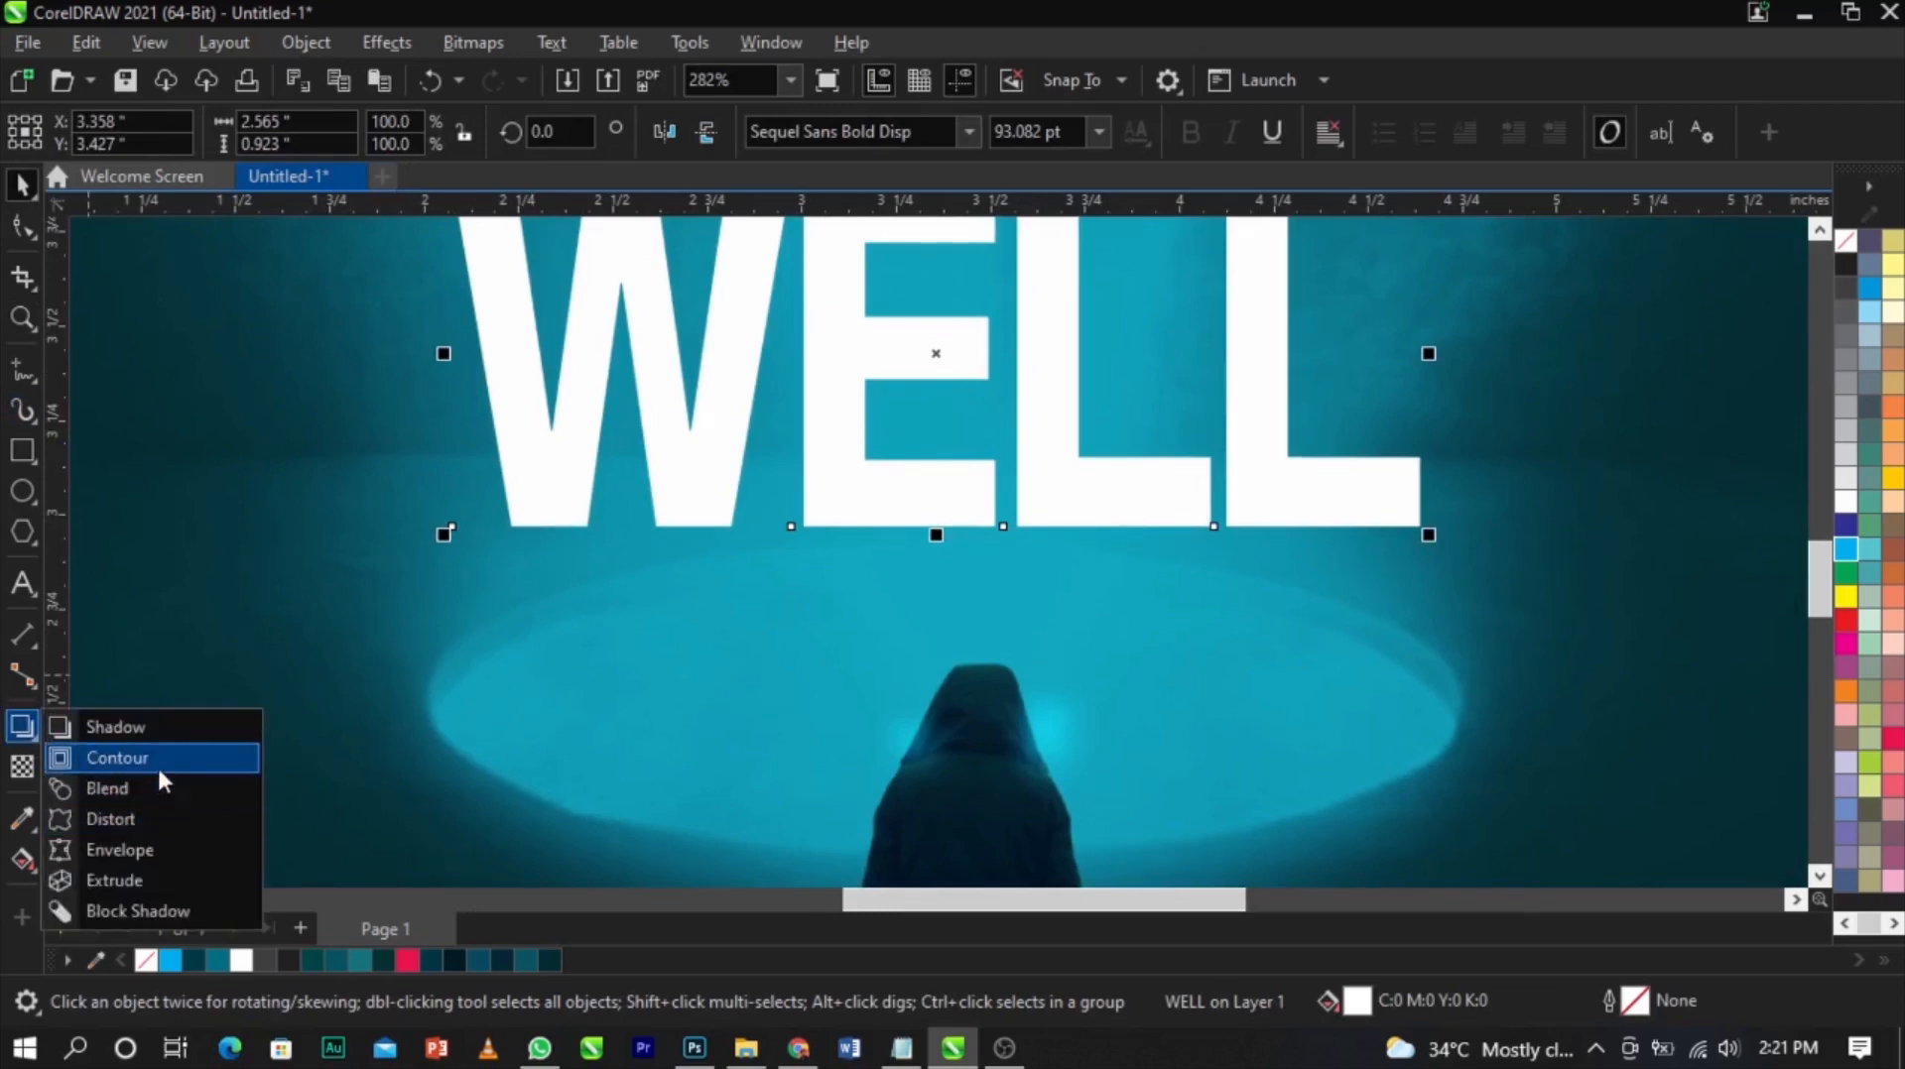
{"action": "left_click", "coordinate": [151, 848]}
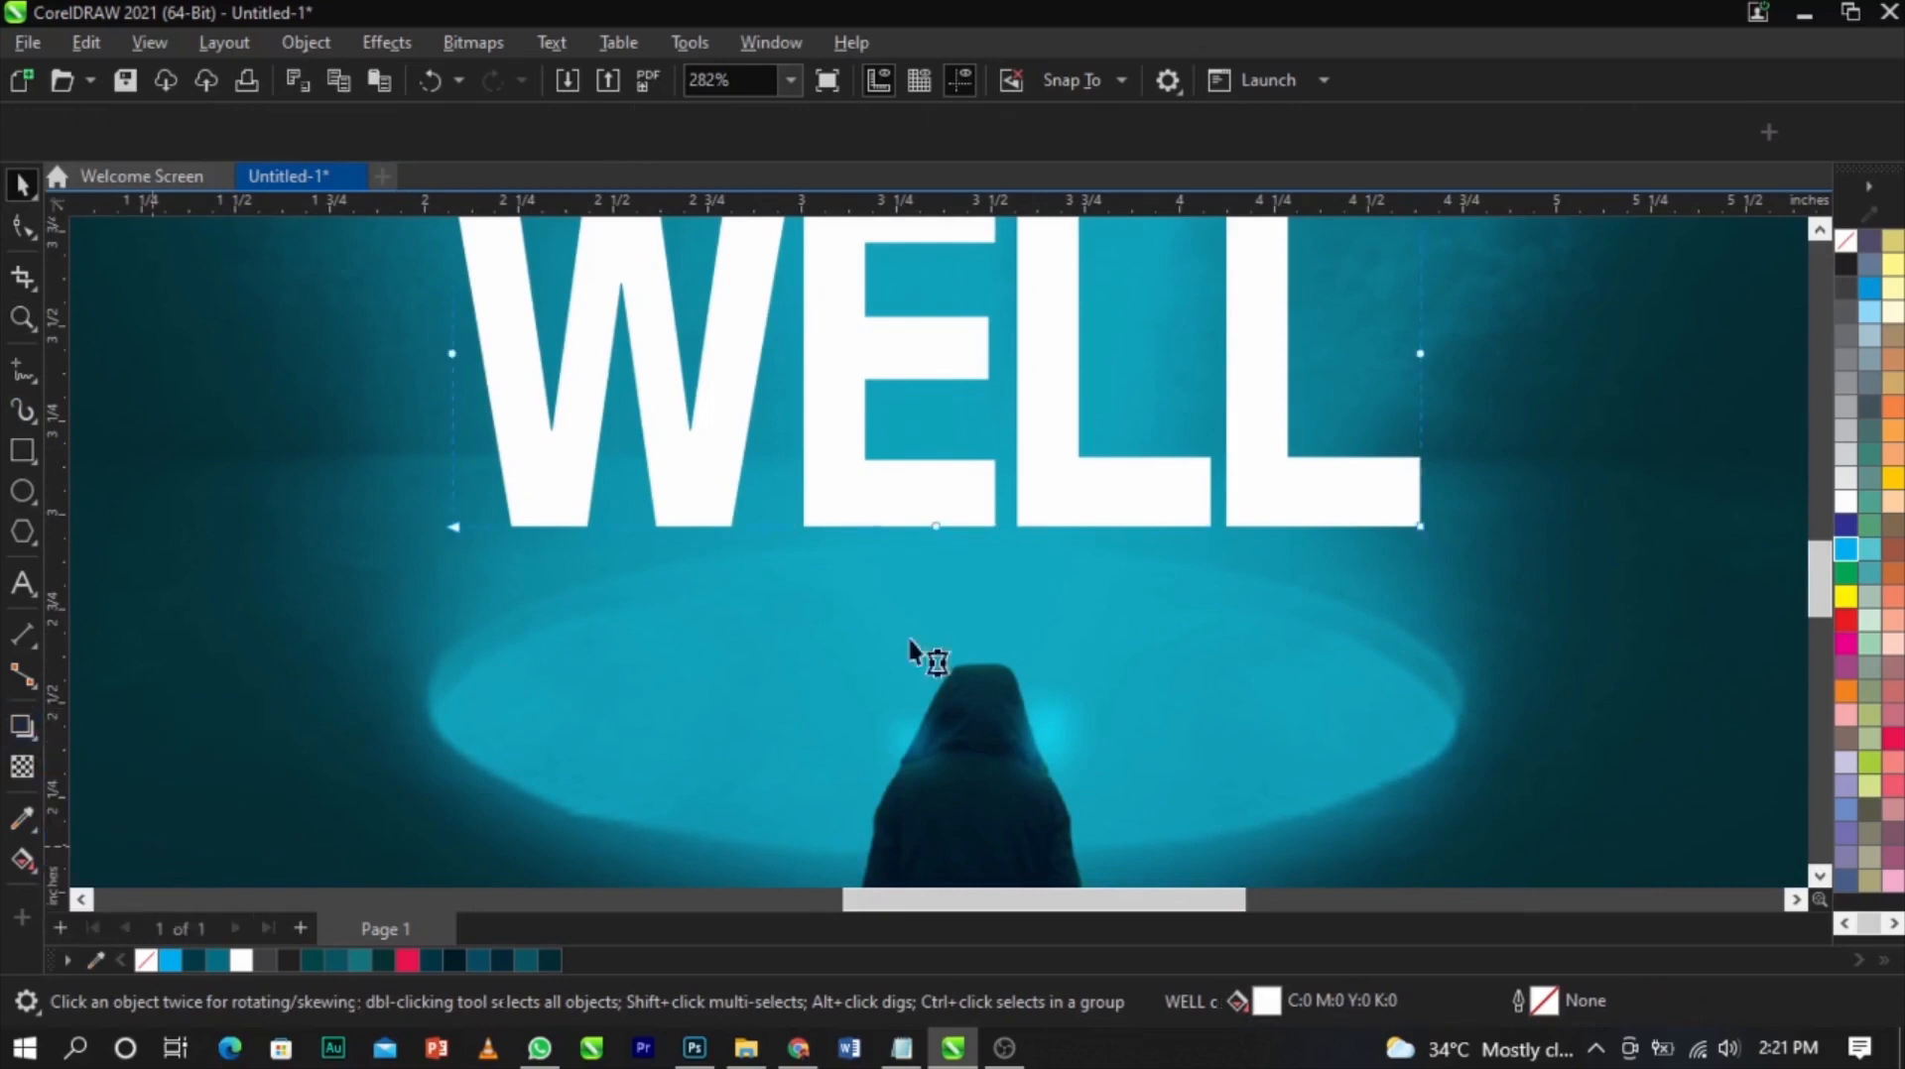
{"action": "left_click", "coordinate": [932, 524]}
{"action": "left_click_drag", "start_coordinate": [933, 524], "coordinate": [939, 510]}
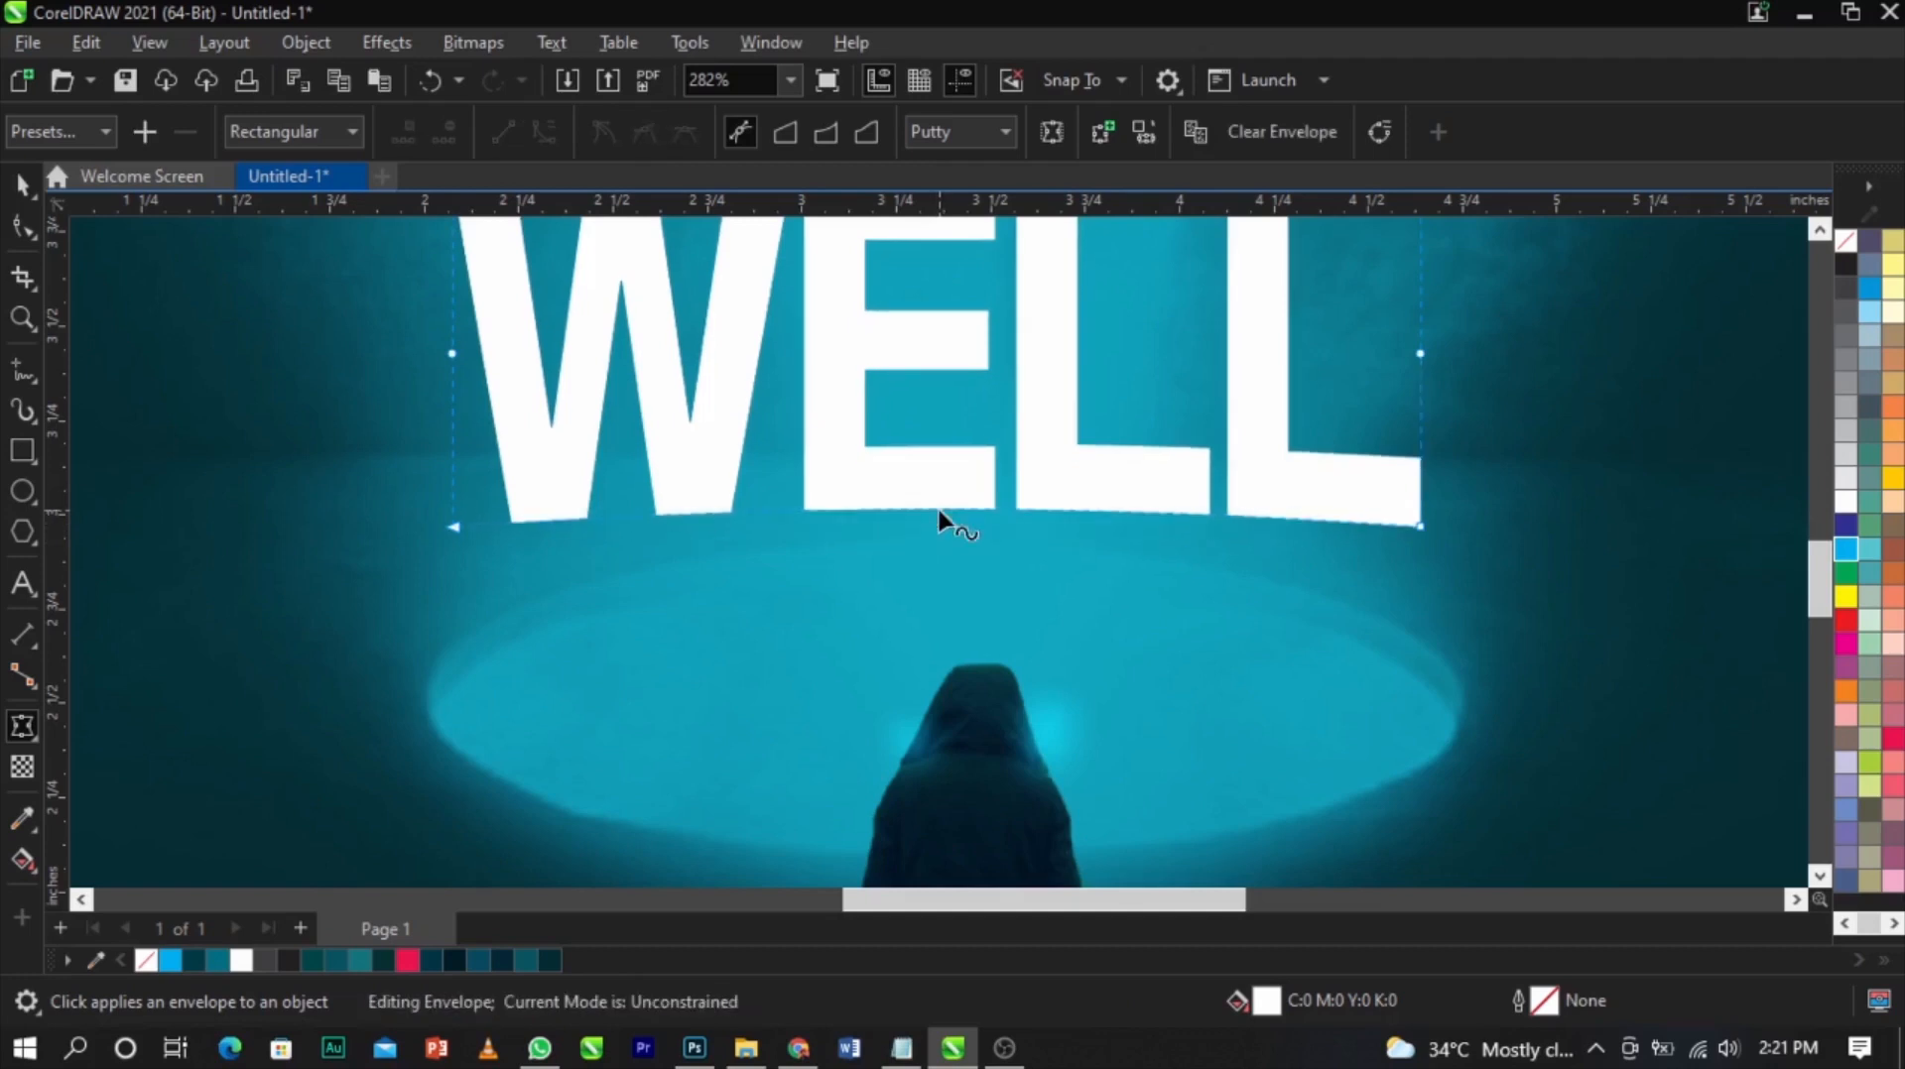
{"action": "key", "text": "space"}
Nudge the title text slightly downward
{"action": "scroll", "coordinate": [962, 571], "scroll_direction": "down", "scroll_amount": 2}
{"action": "left_click", "coordinate": [855, 649], "text": "shift"}
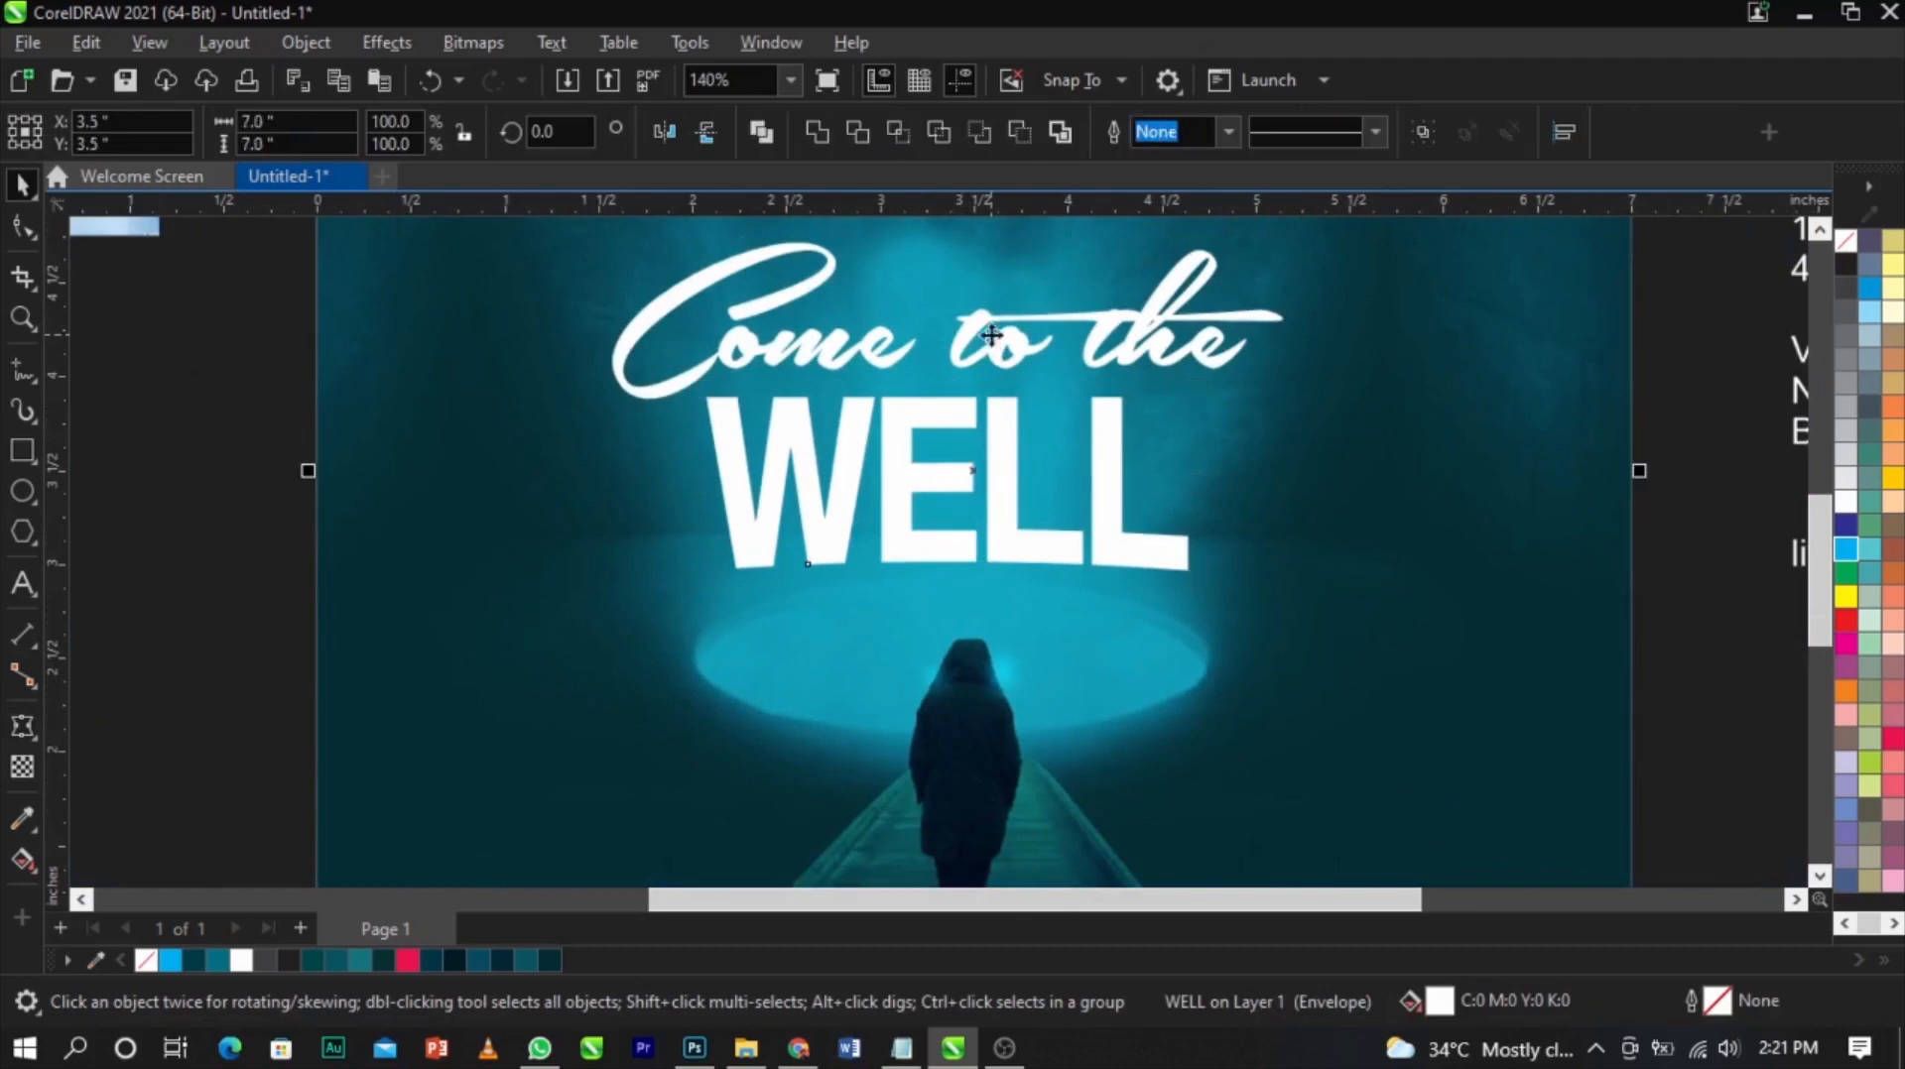
{"action": "scroll", "coordinate": [1046, 336], "scroll_direction": "up", "scroll_amount": 2}
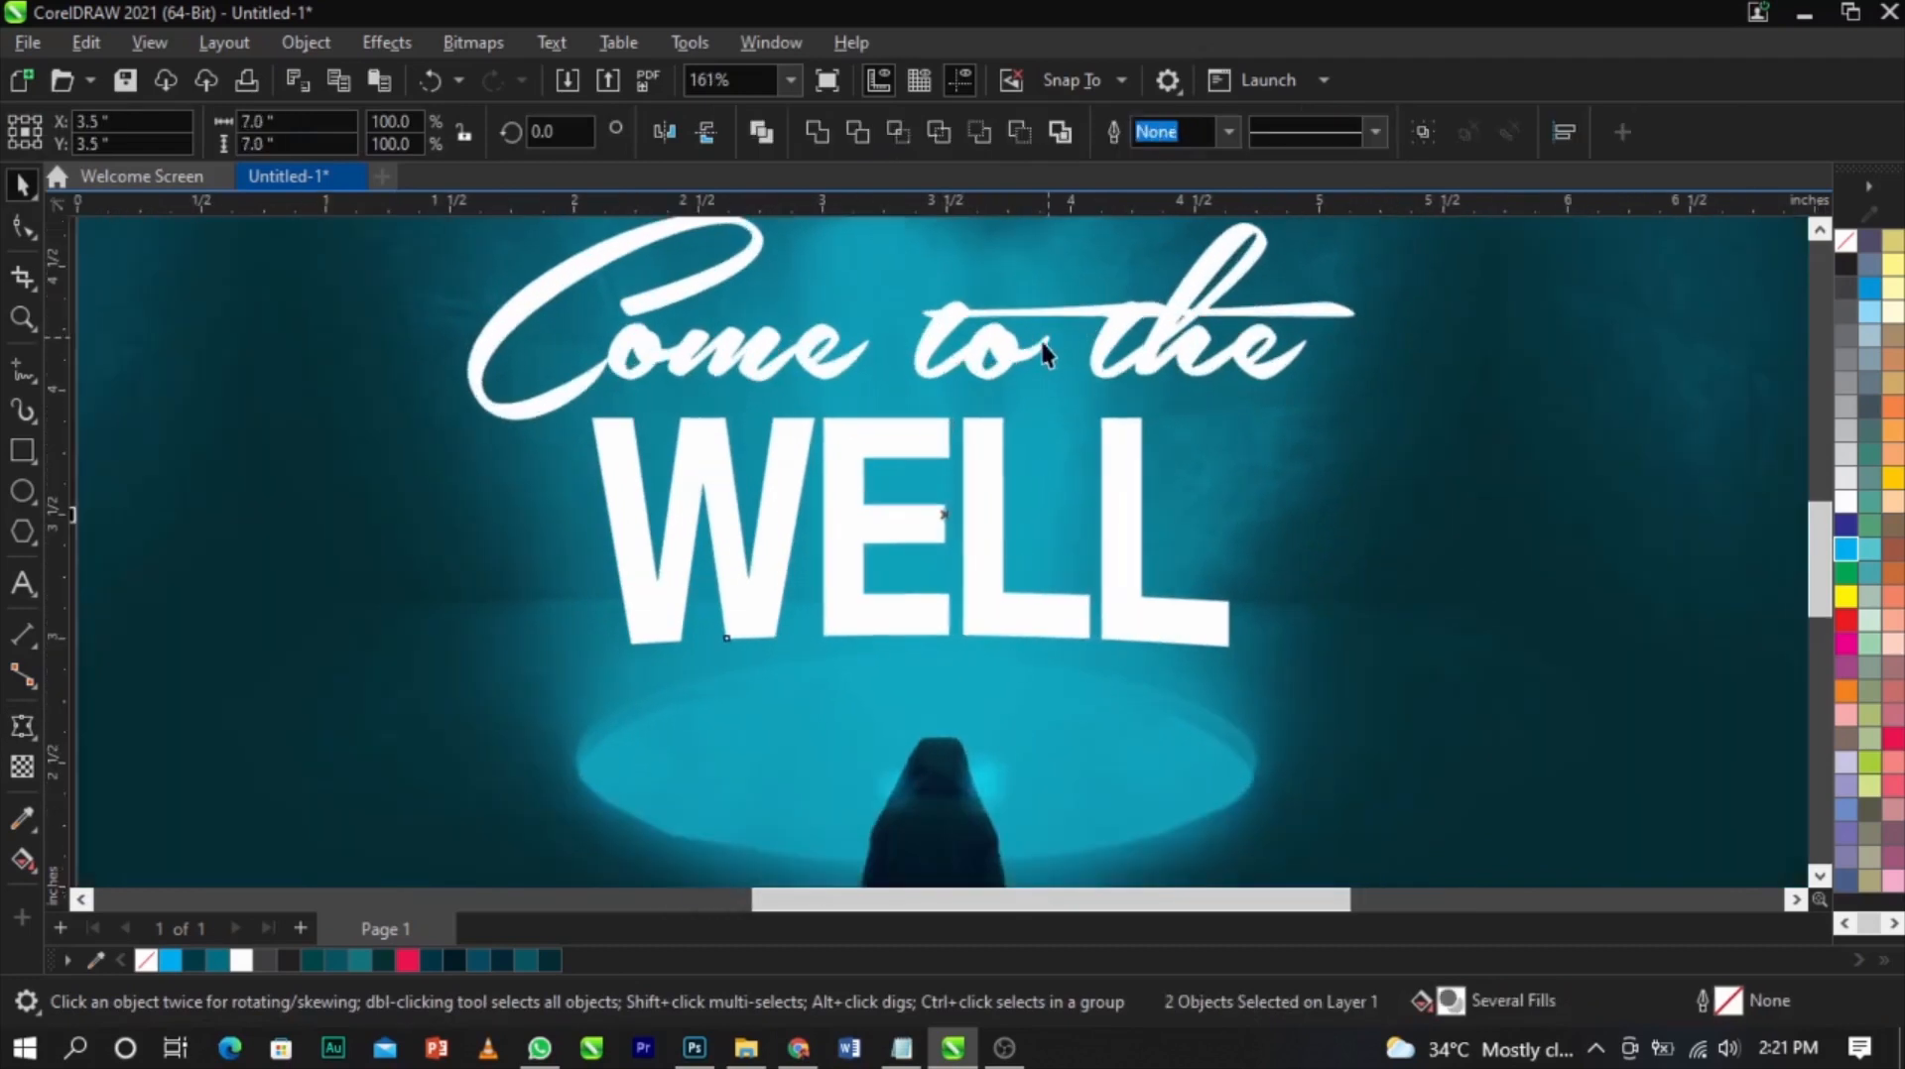
{"action": "left_click", "coordinate": [987, 493]}
{"action": "scroll", "coordinate": [991, 504], "scroll_direction": "up", "scroll_amount": 1}
{"action": "left_click_drag", "start_coordinate": [991, 504], "coordinate": [991, 510]}
{"action": "scroll", "coordinate": [991, 509], "scroll_direction": "down", "scroll_amount": 4}
{"action": "left_click", "coordinate": [1756, 625]}
Add a drop shadow to WELL and set its merge mode to Add
{"action": "left_click", "coordinate": [1091, 508]}
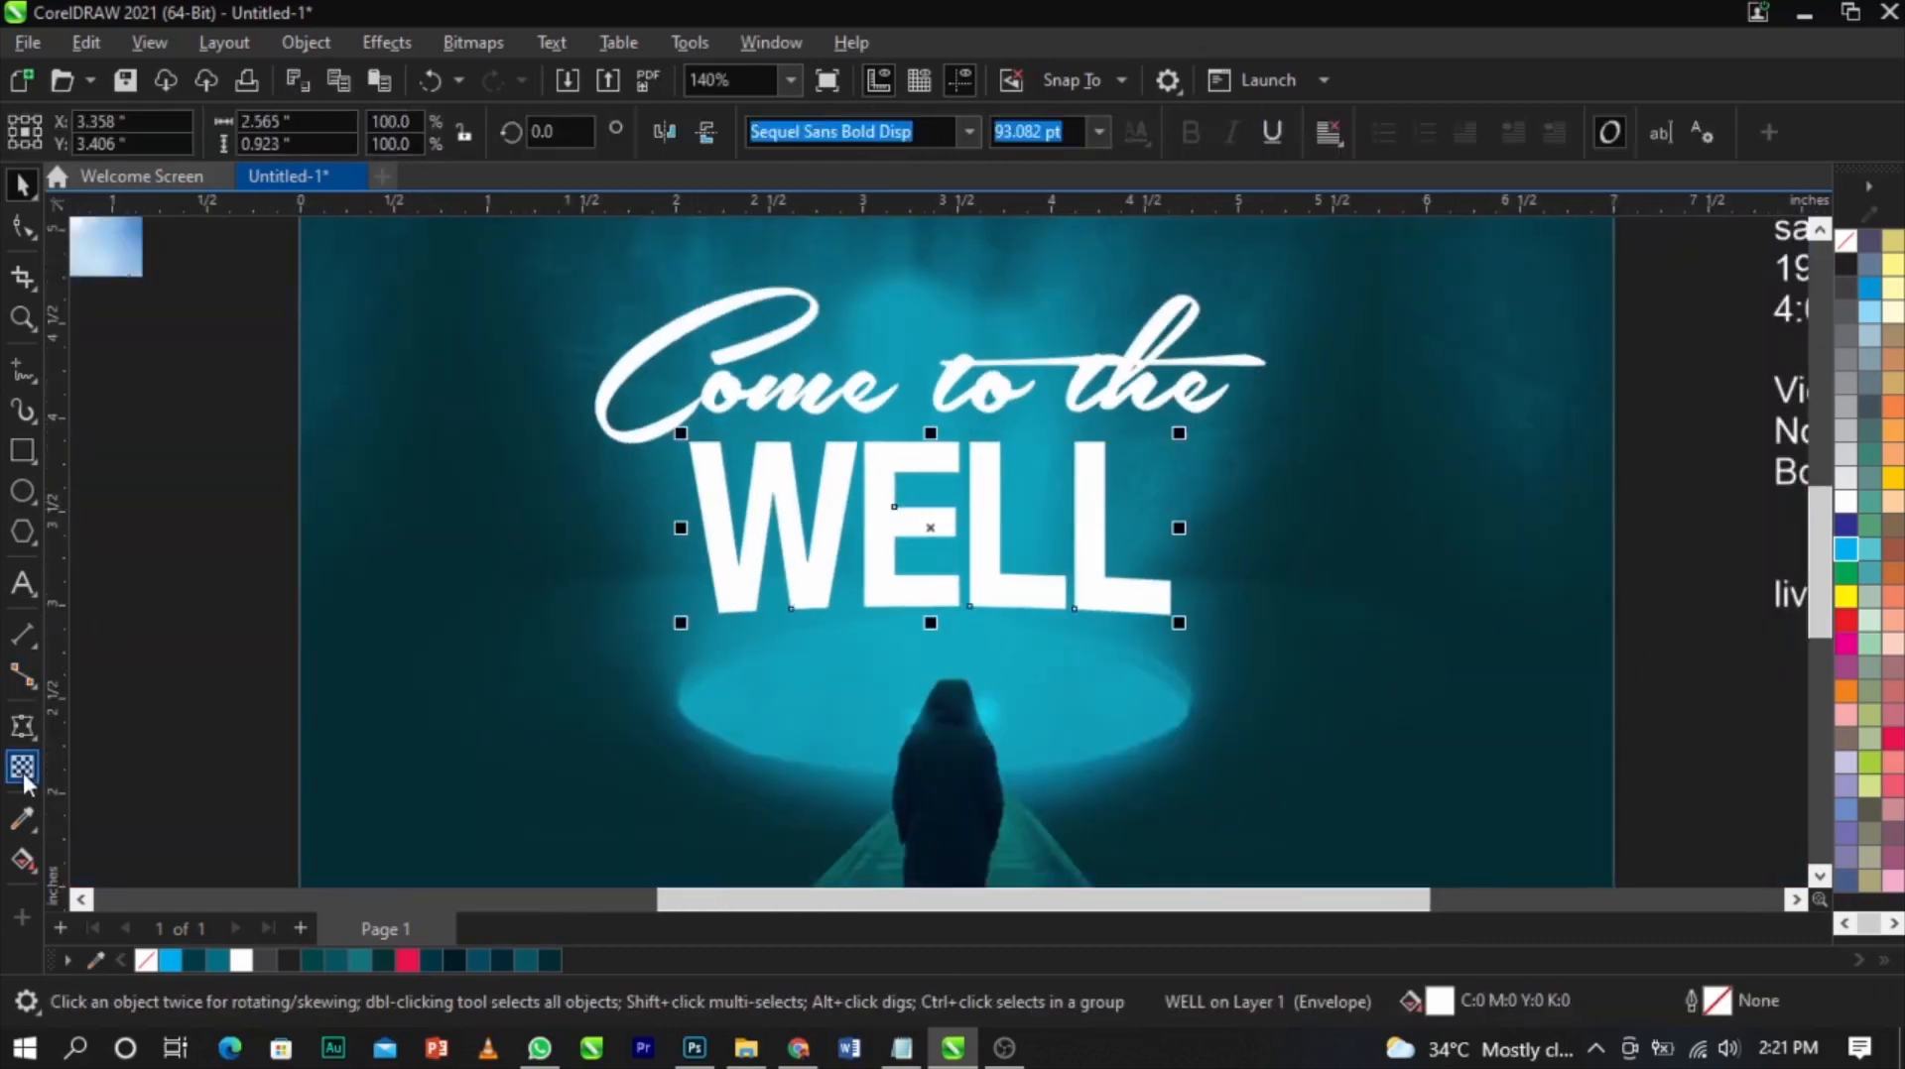
{"action": "left_click", "coordinate": [37, 735]}
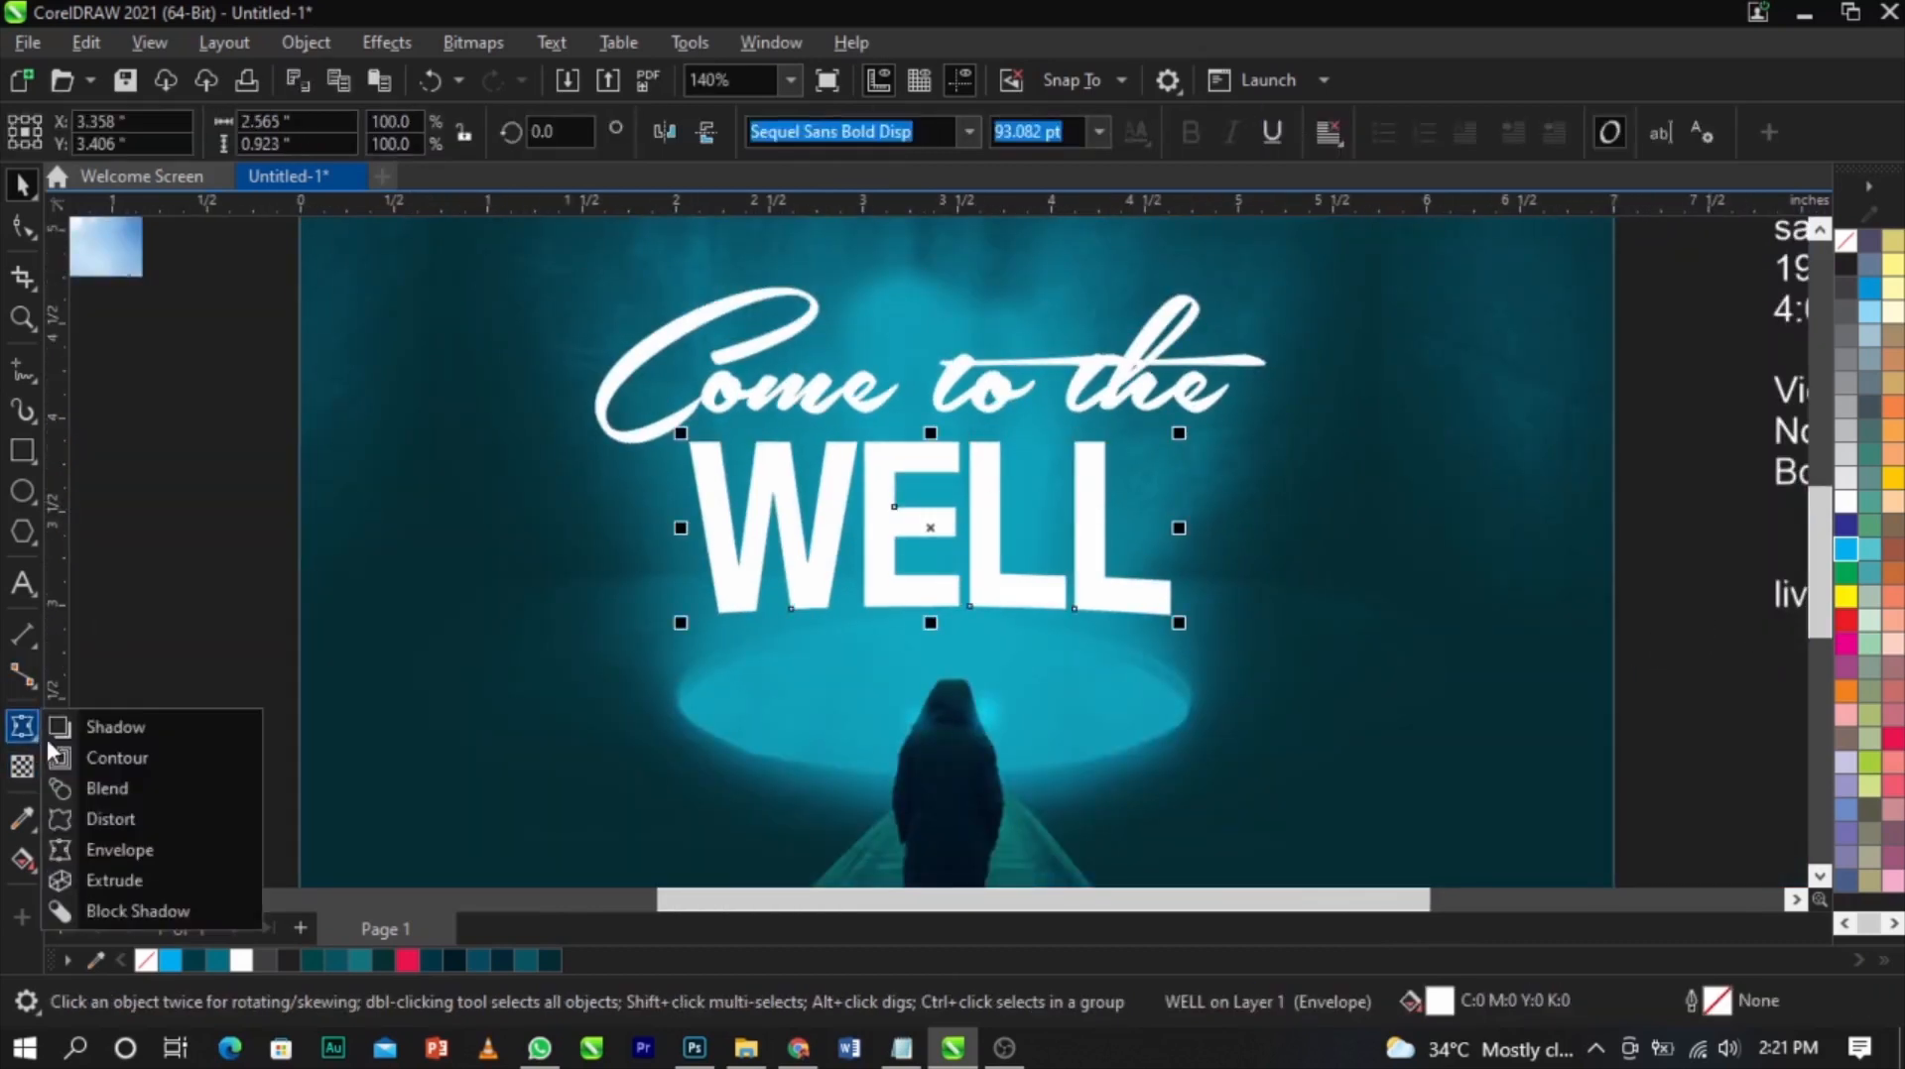
{"action": "left_click", "coordinate": [87, 729]}
{"action": "left_click_drag", "start_coordinate": [691, 528], "coordinate": [1173, 552]}
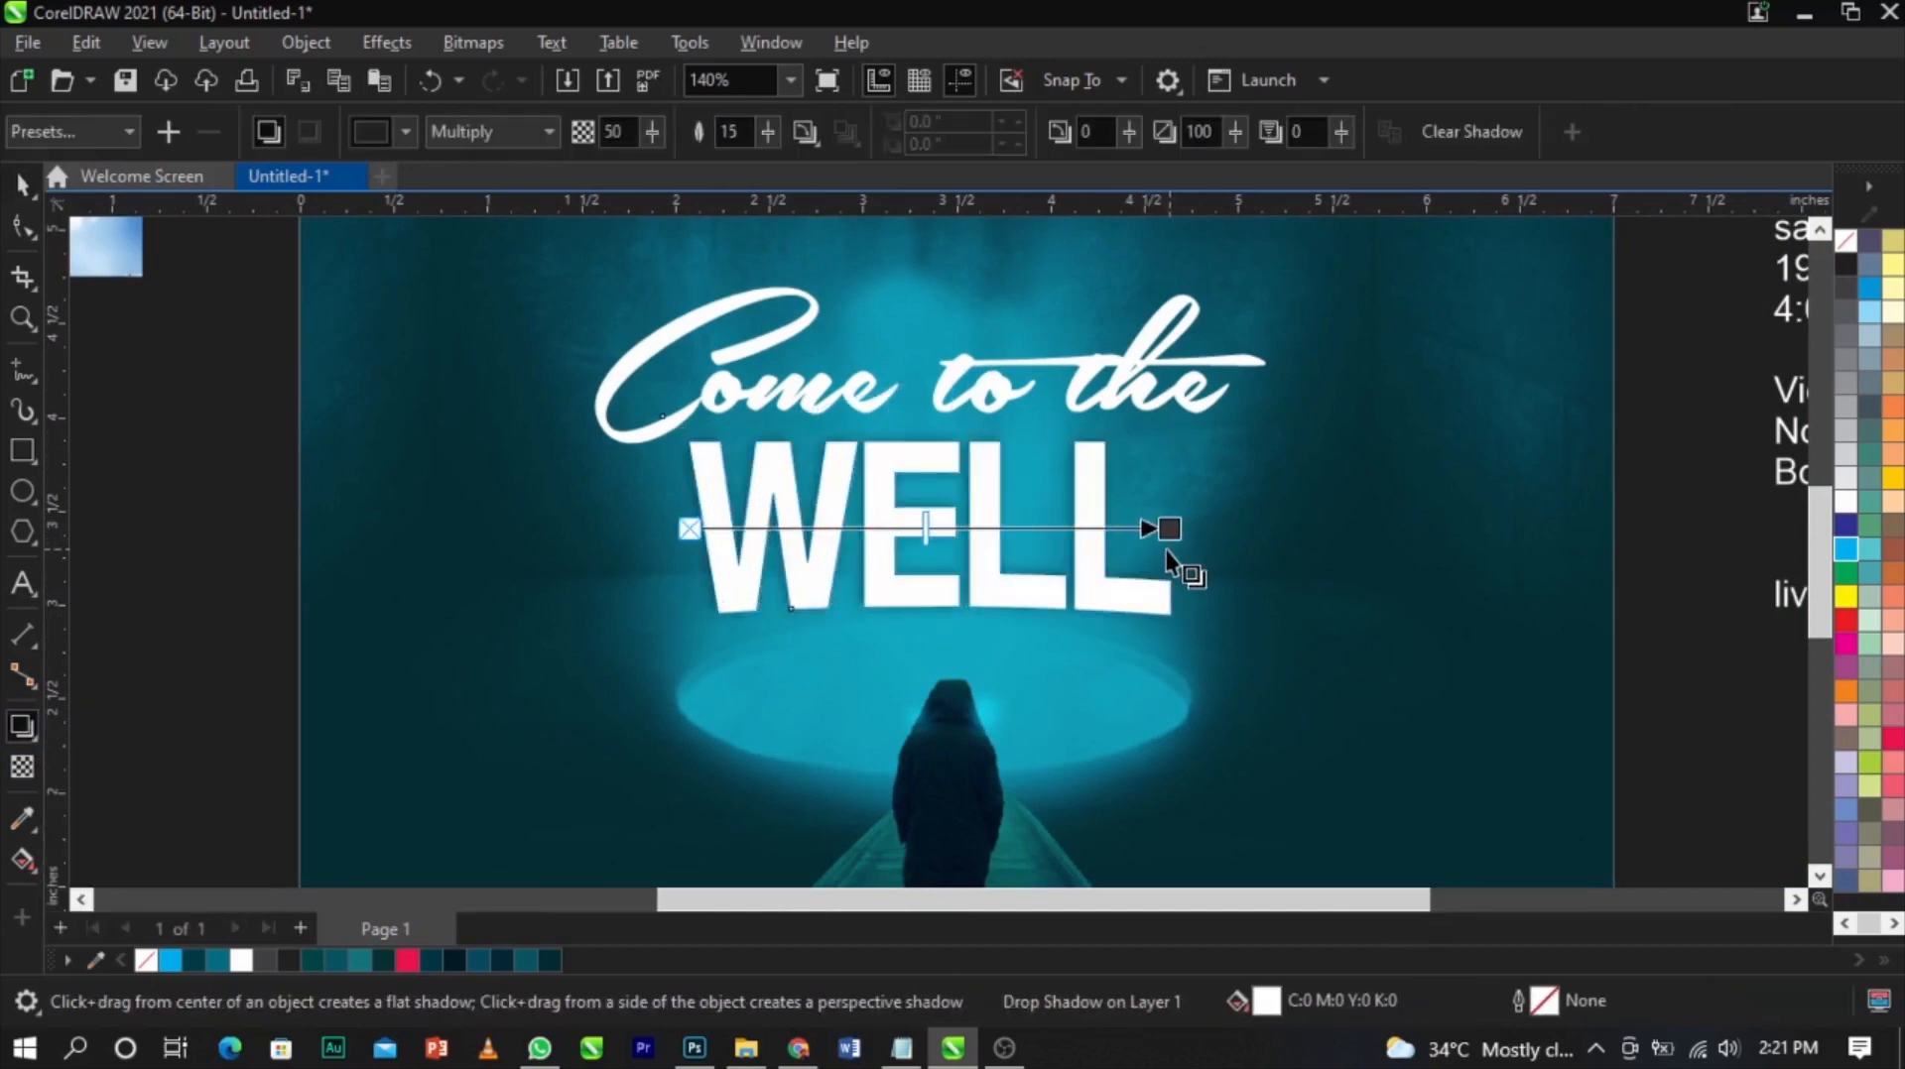
{"action": "left_click", "coordinate": [468, 139]}
{"action": "scroll", "coordinate": [468, 139], "scroll_direction": "up", "scroll_amount": 1}
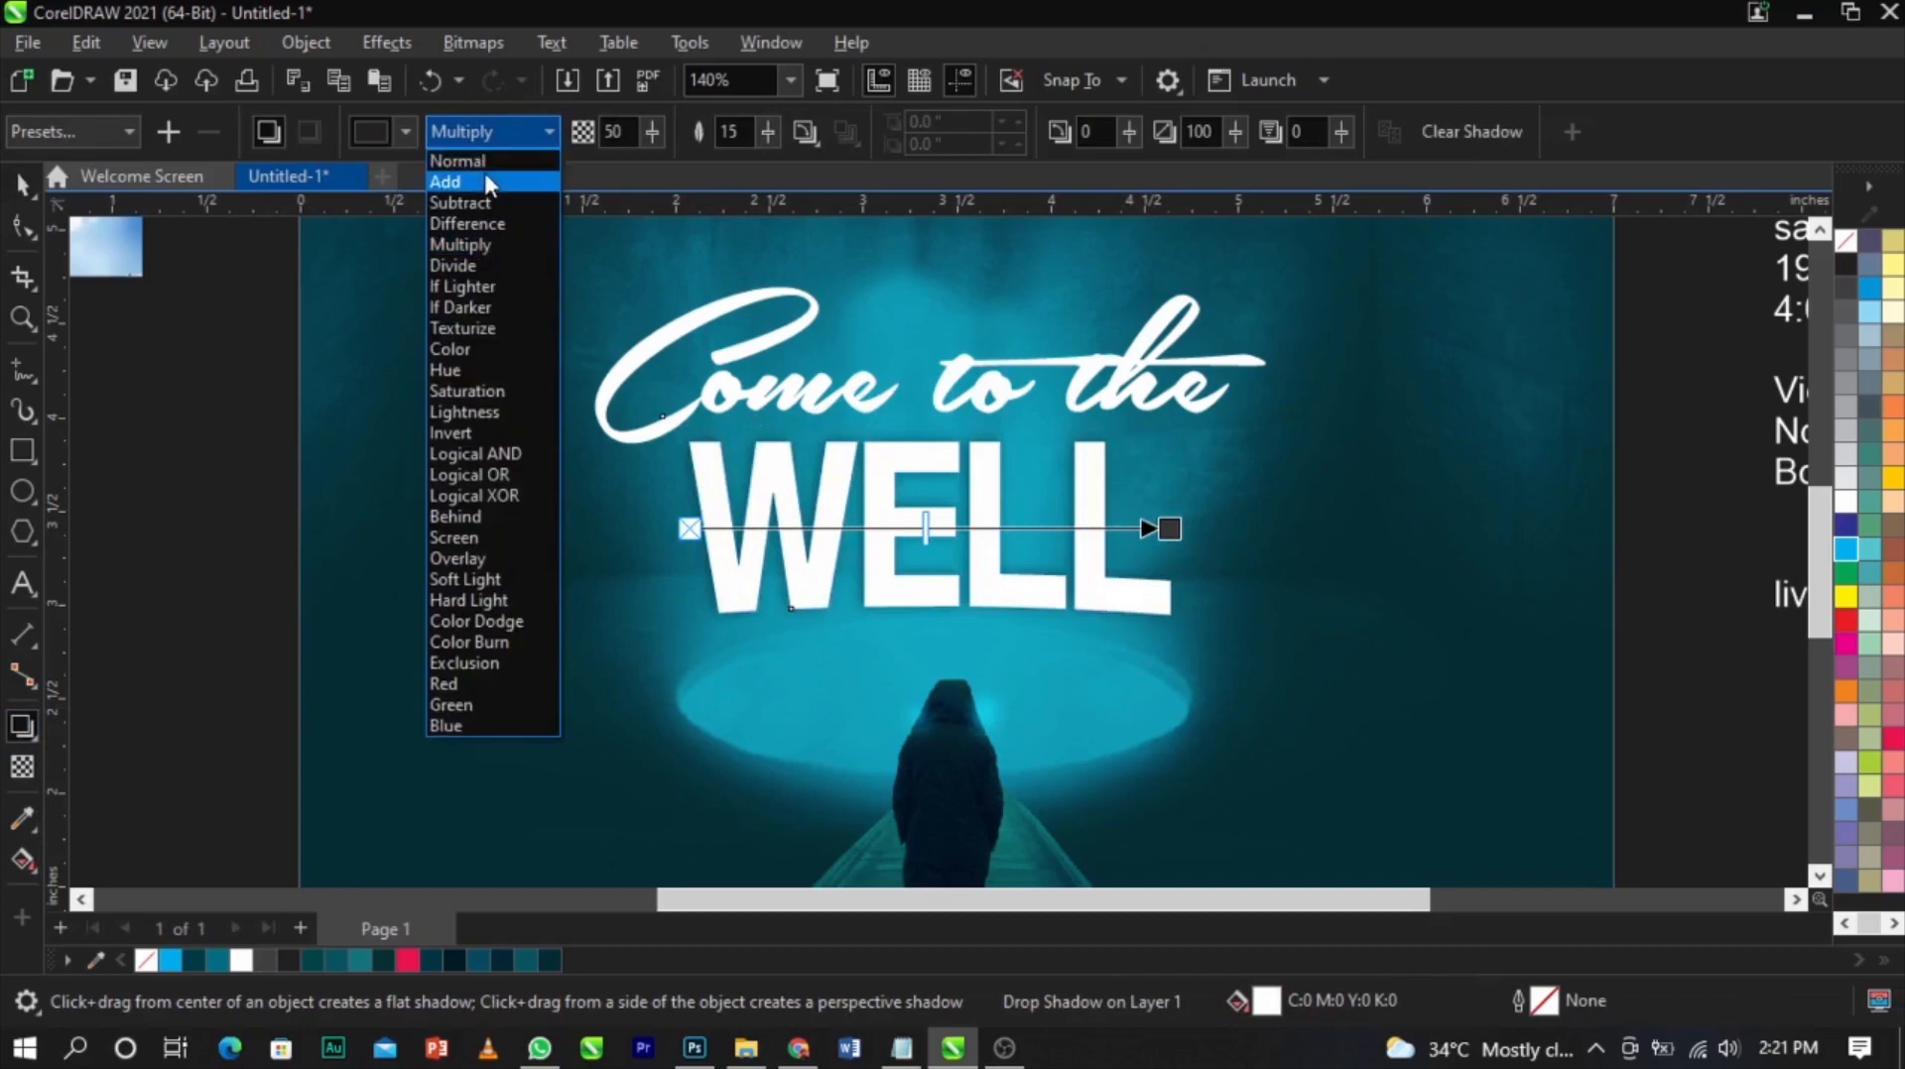
{"action": "left_click", "coordinate": [484, 171]}
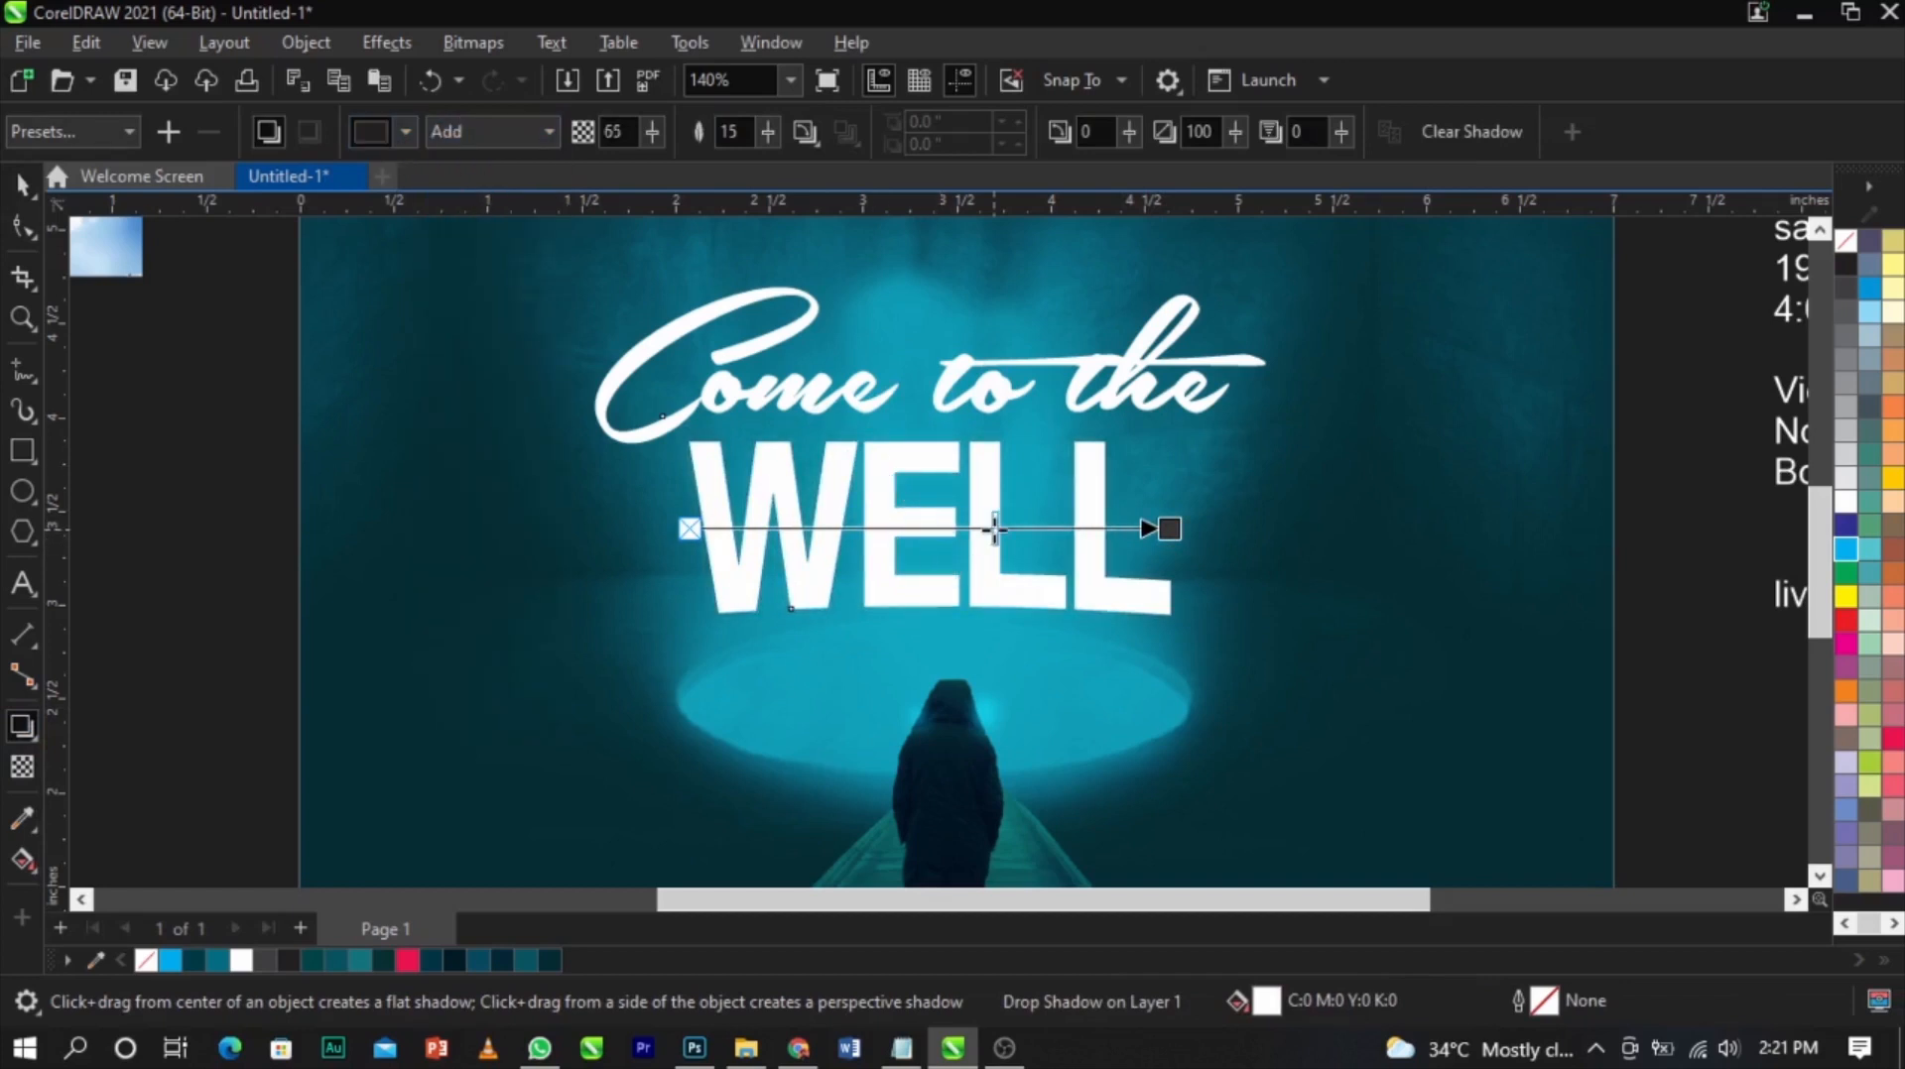
Set the WELL shadow colour to white and its opacity to about 30
{"action": "left_click", "coordinate": [406, 134]}
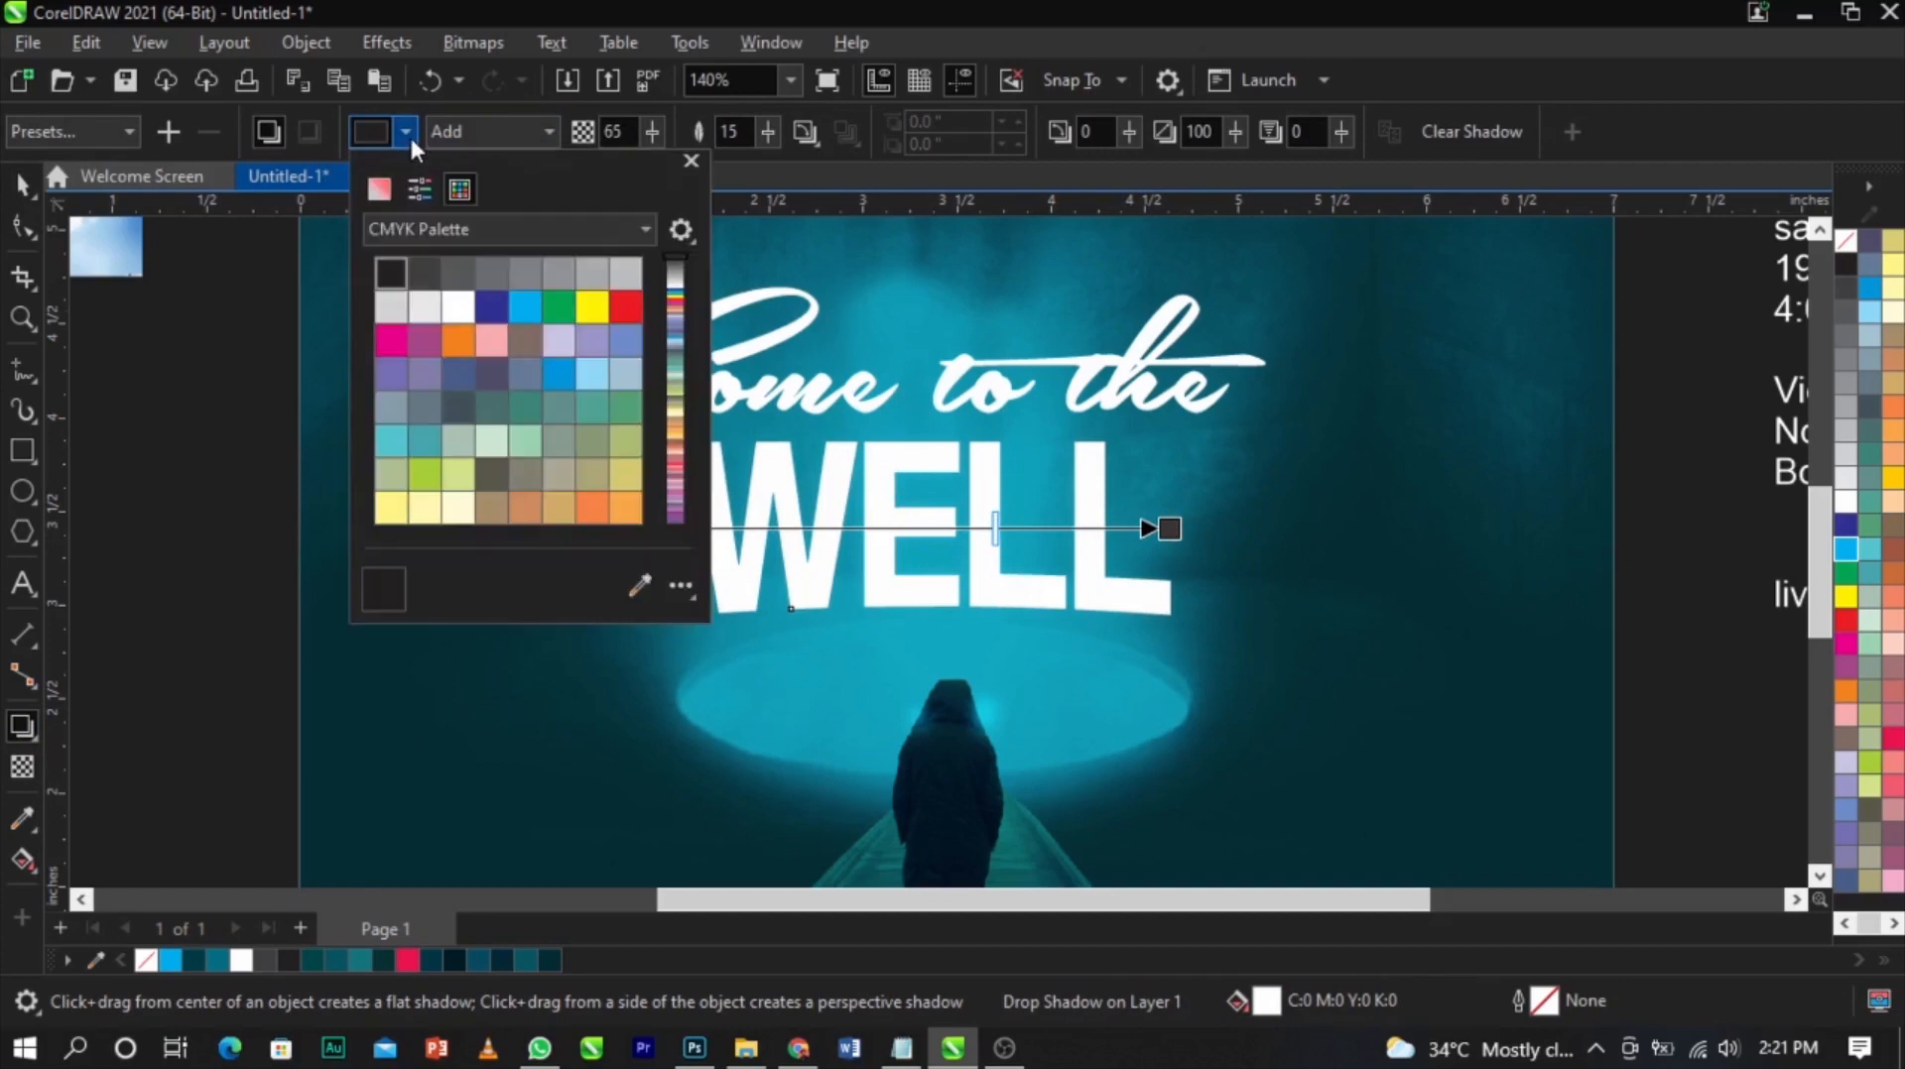
{"action": "left_click", "coordinate": [458, 306]}
{"action": "left_click", "coordinate": [966, 507]}
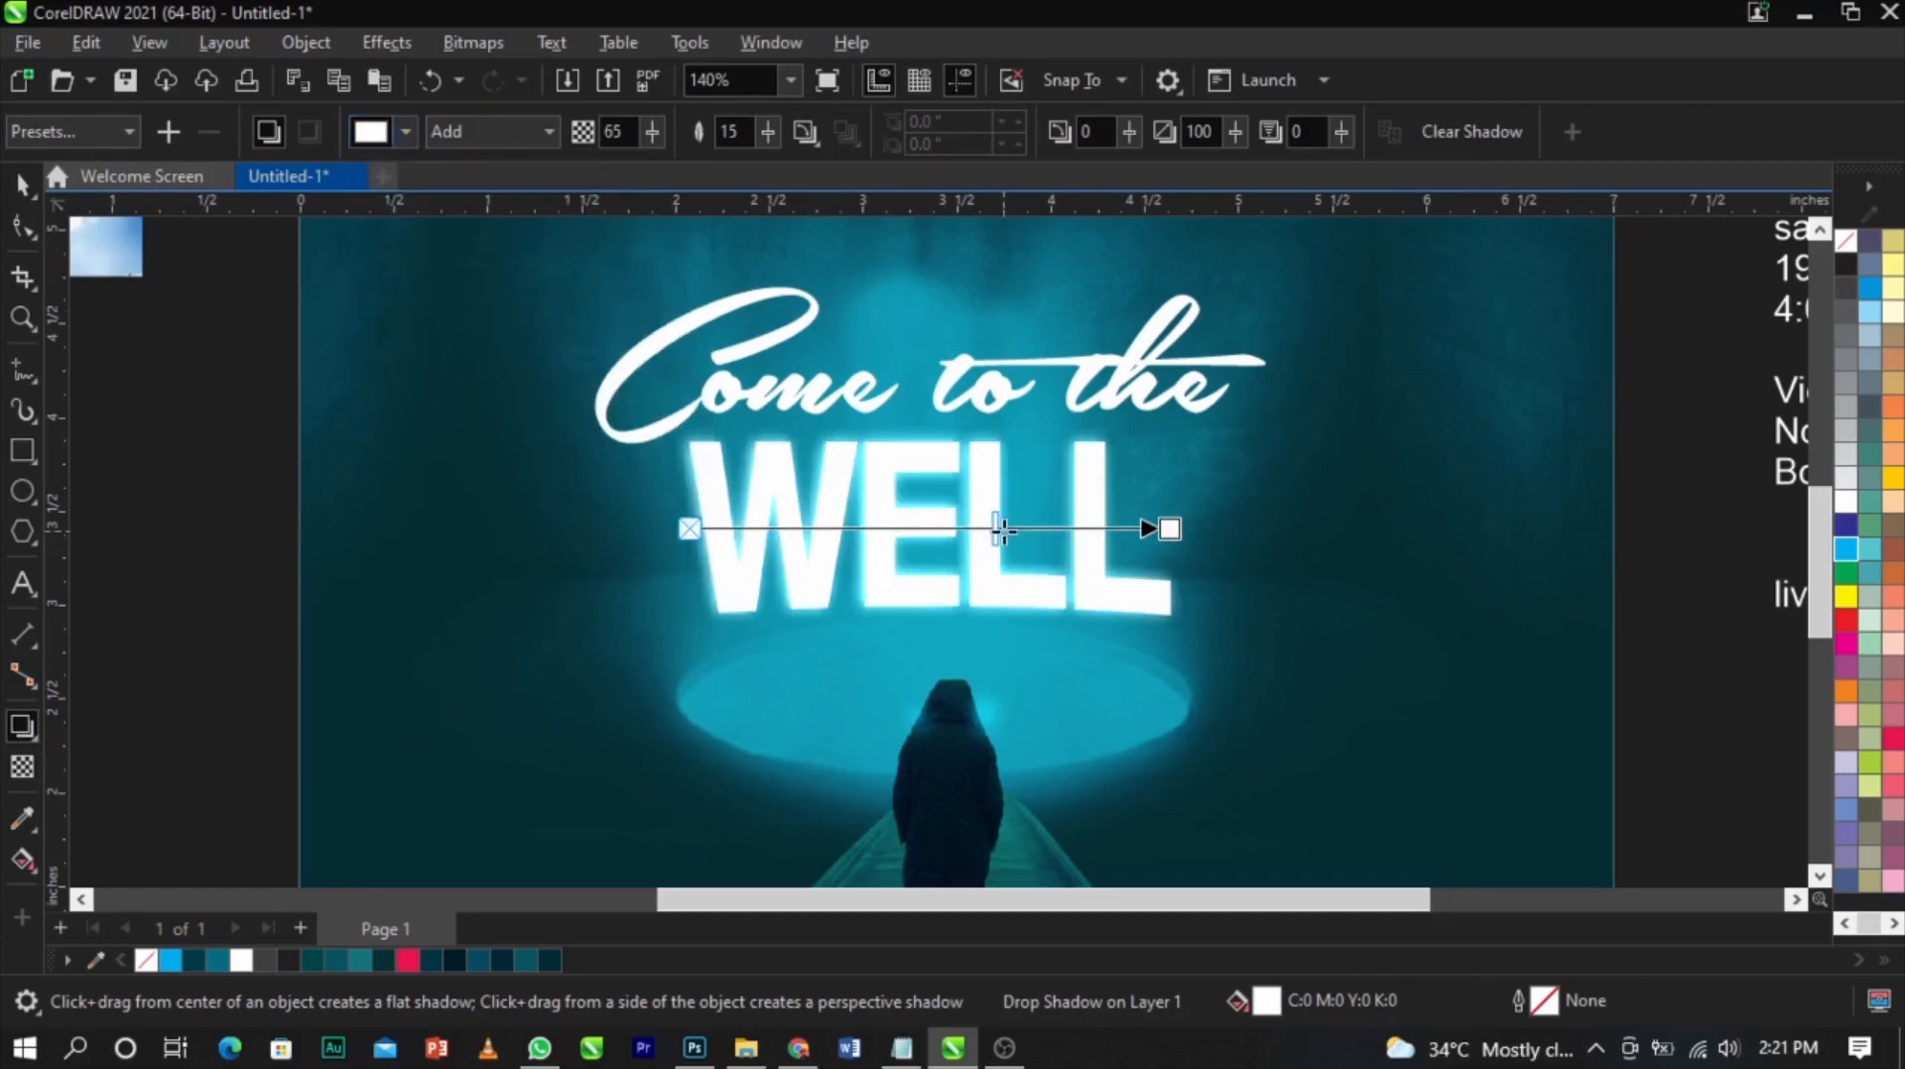
{"action": "left_click_drag", "start_coordinate": [1000, 528], "coordinate": [854, 523]}
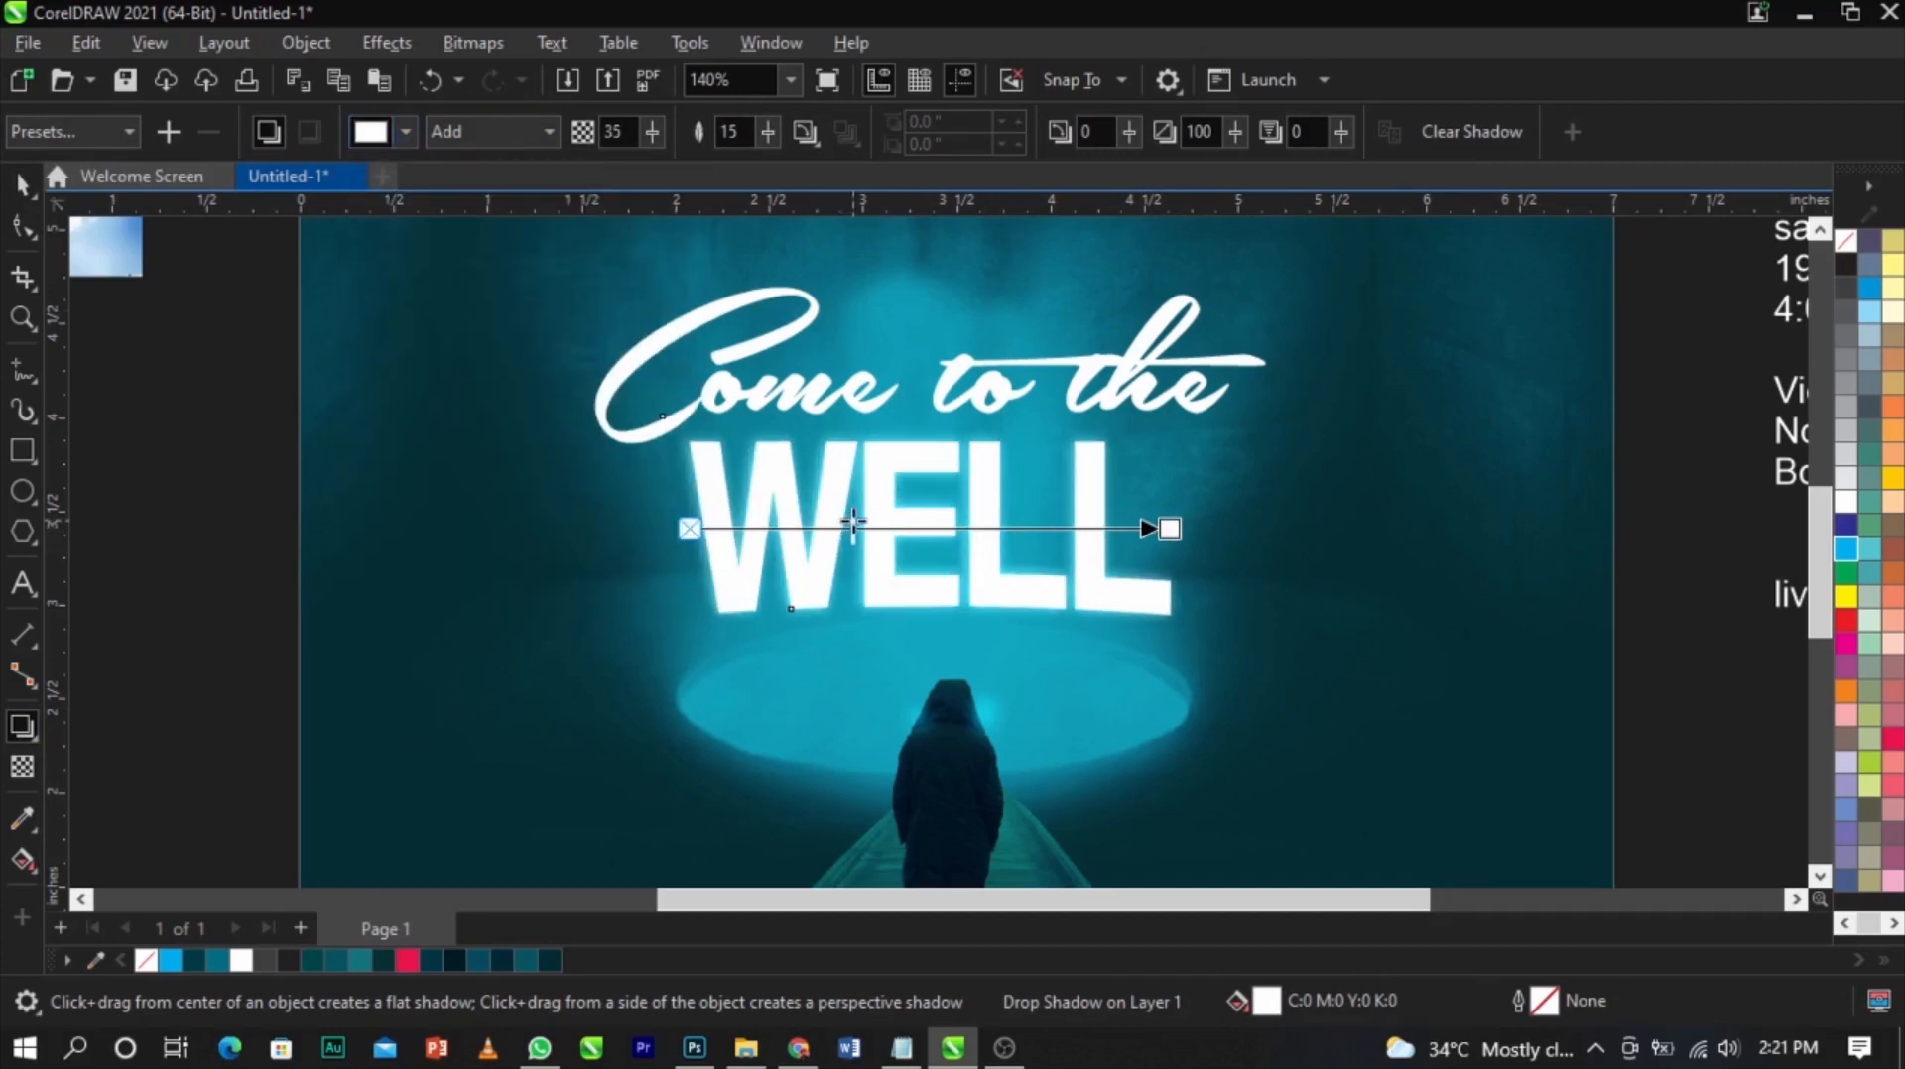
Move the WE worship logo next to the event details beside the page
{"action": "key", "text": "space"}
{"action": "scroll", "coordinate": [969, 574], "scroll_direction": "down", "scroll_amount": 4}
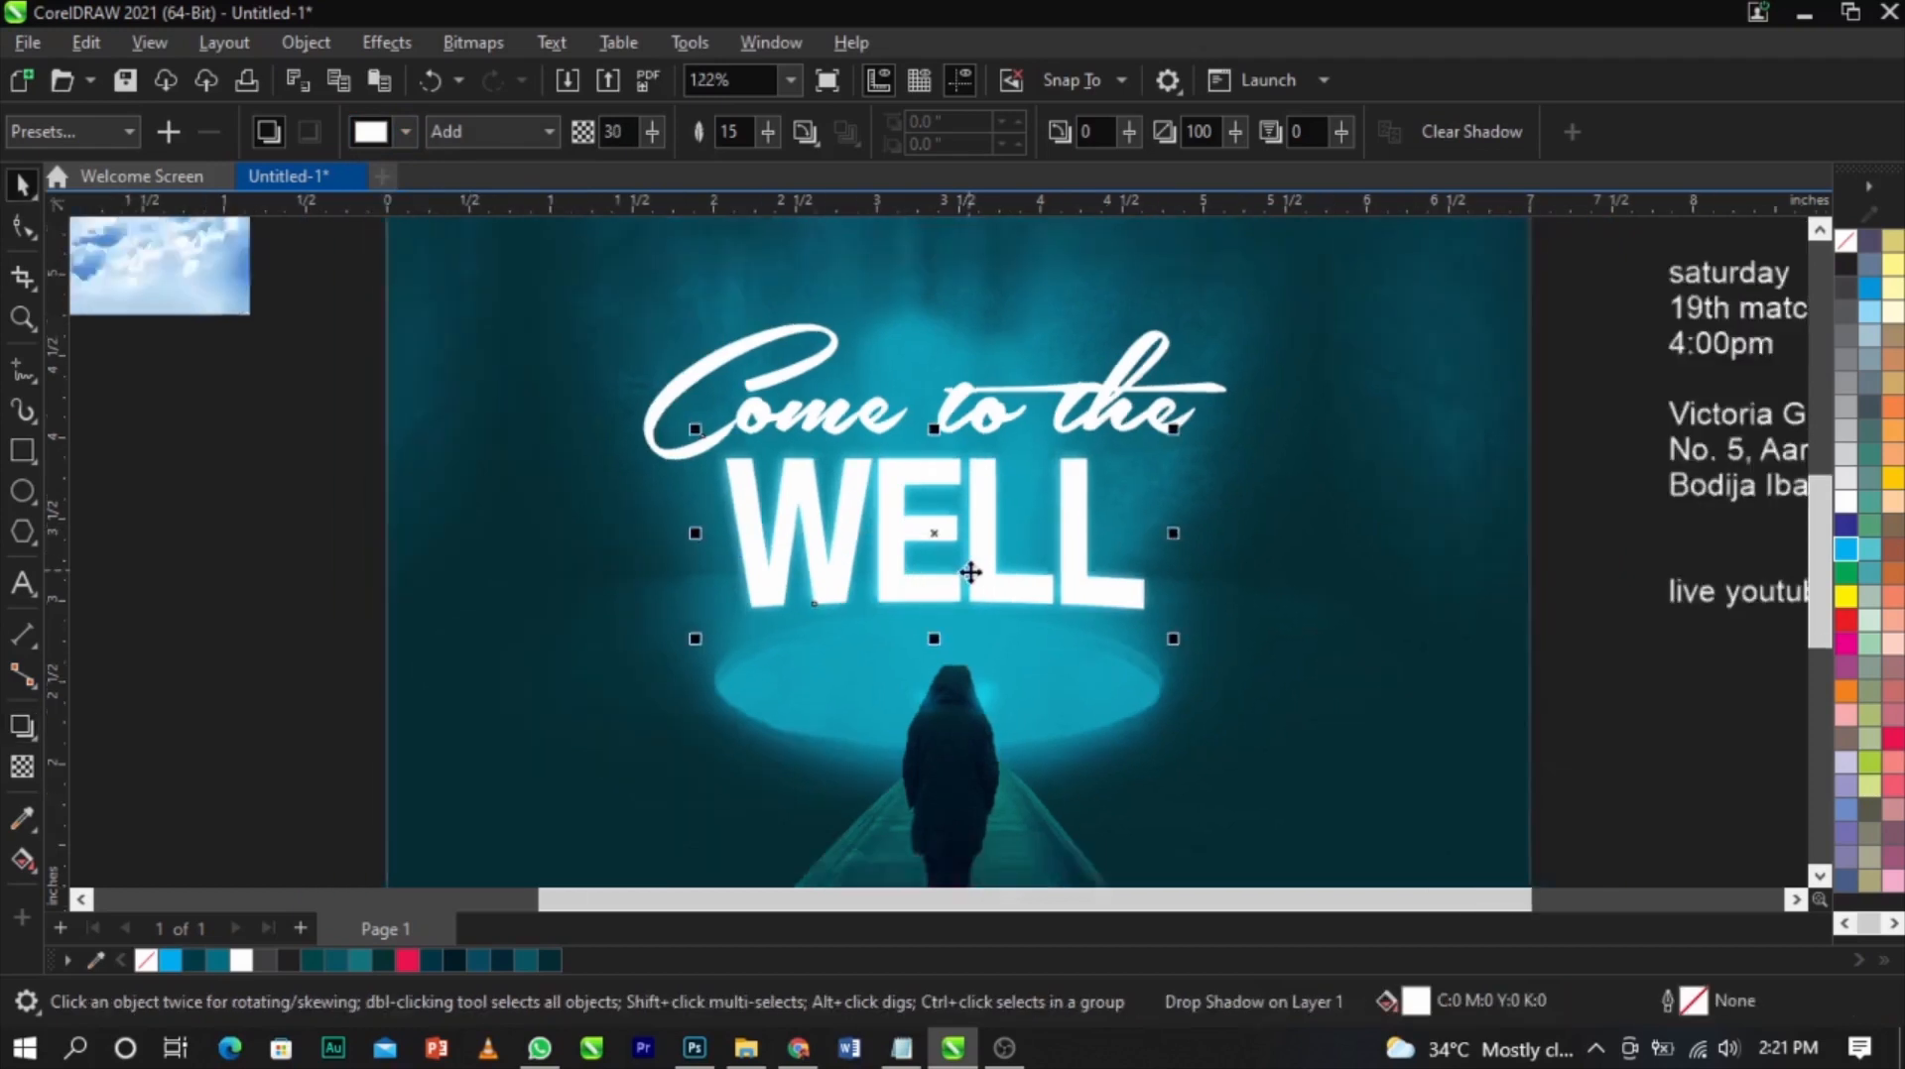
{"action": "left_click", "coordinate": [1424, 627]}
{"action": "scroll", "coordinate": [1140, 529], "scroll_direction": "down", "scroll_amount": 4}
{"action": "key", "text": "z"}
{"action": "left_click_drag", "start_coordinate": [614, 322], "coordinate": [1365, 735]}
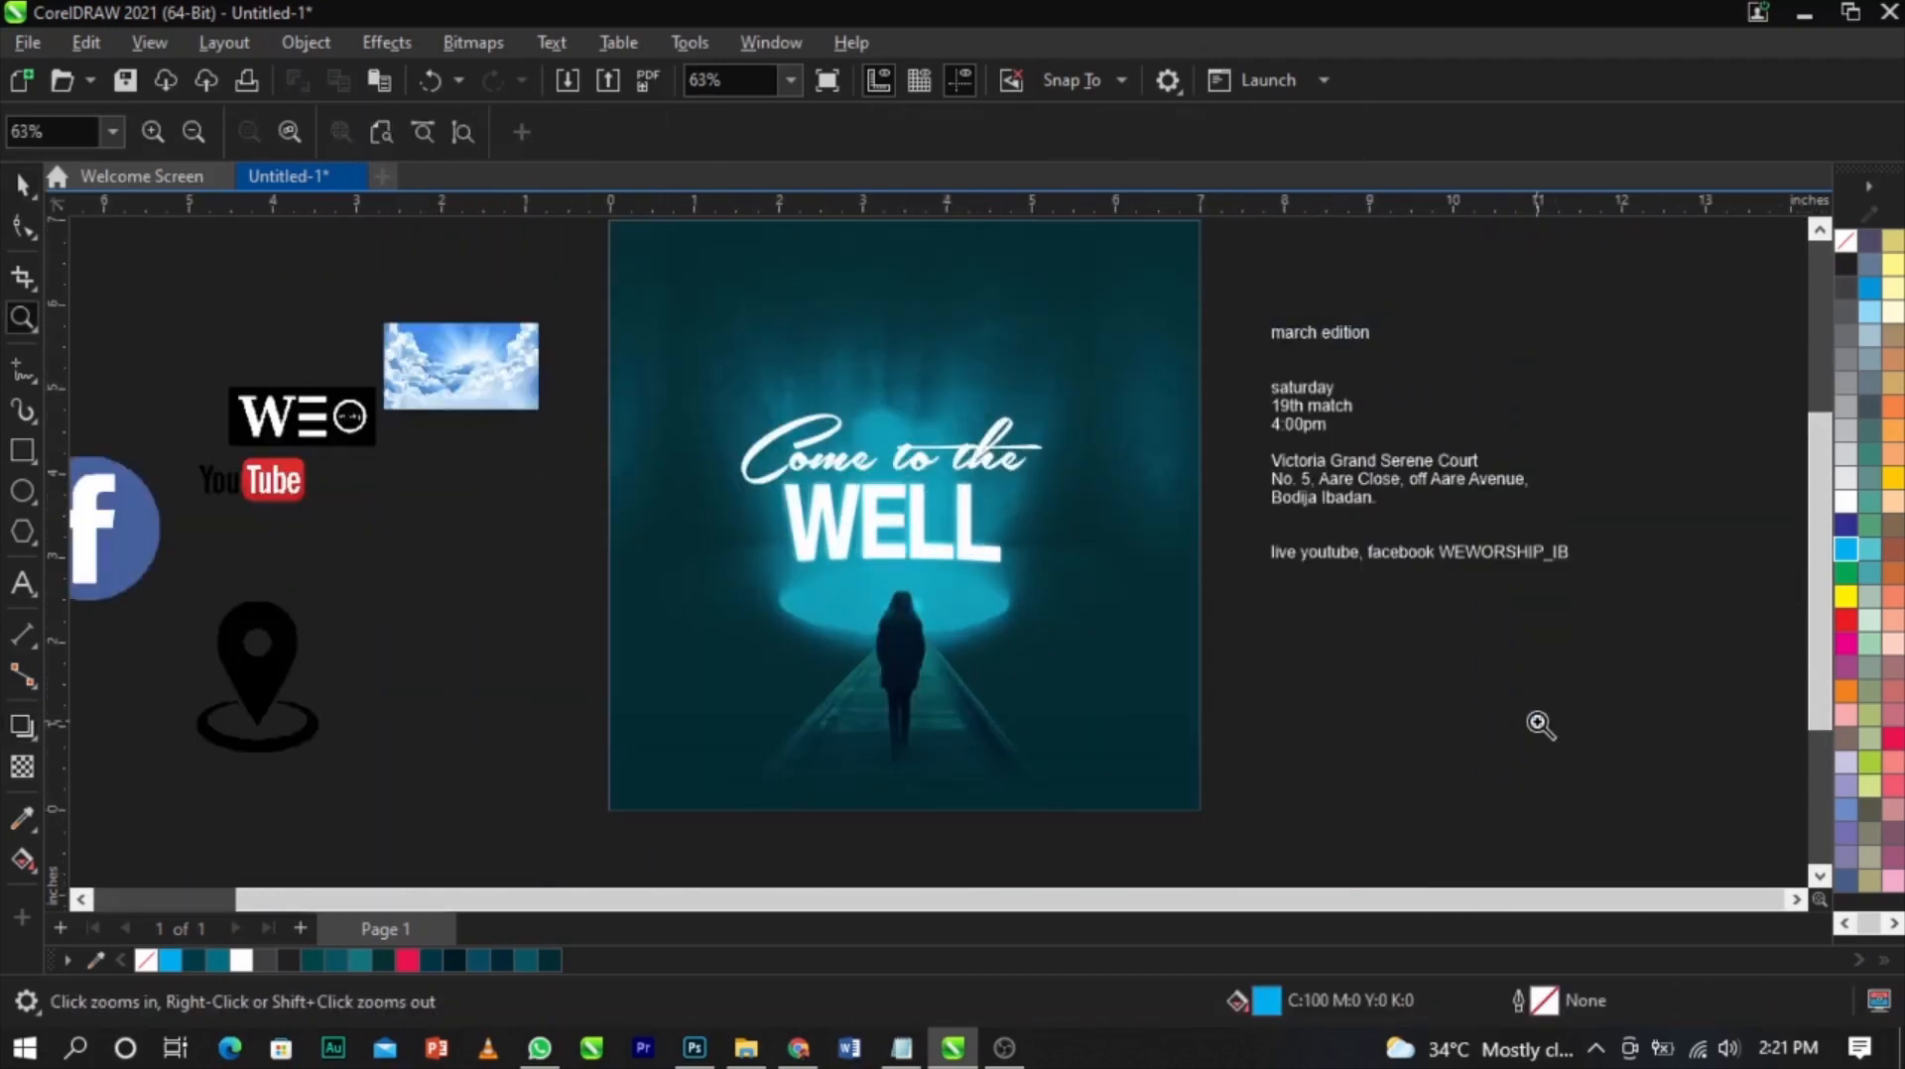
{"action": "key", "text": "space"}
{"action": "left_click_drag", "start_coordinate": [285, 428], "coordinate": [1377, 688]}
{"action": "left_click_drag", "start_coordinate": [1477, 645], "coordinate": [1662, 560]}
Adjust the WE worship logo's position below the live streaming text
{"action": "scroll", "coordinate": [1528, 655], "scroll_direction": "up", "scroll_amount": 2}
{"action": "left_click_drag", "start_coordinate": [1513, 650], "coordinate": [1521, 650]}
{"action": "scroll", "coordinate": [1152, 567], "scroll_direction": "down", "scroll_amount": 3}
{"action": "key", "text": "z"}
{"action": "left_click_drag", "start_coordinate": [1063, 505], "coordinate": [1671, 787]}
{"action": "key", "text": "space"}
{"action": "left_click_drag", "start_coordinate": [961, 545], "coordinate": [998, 592]}
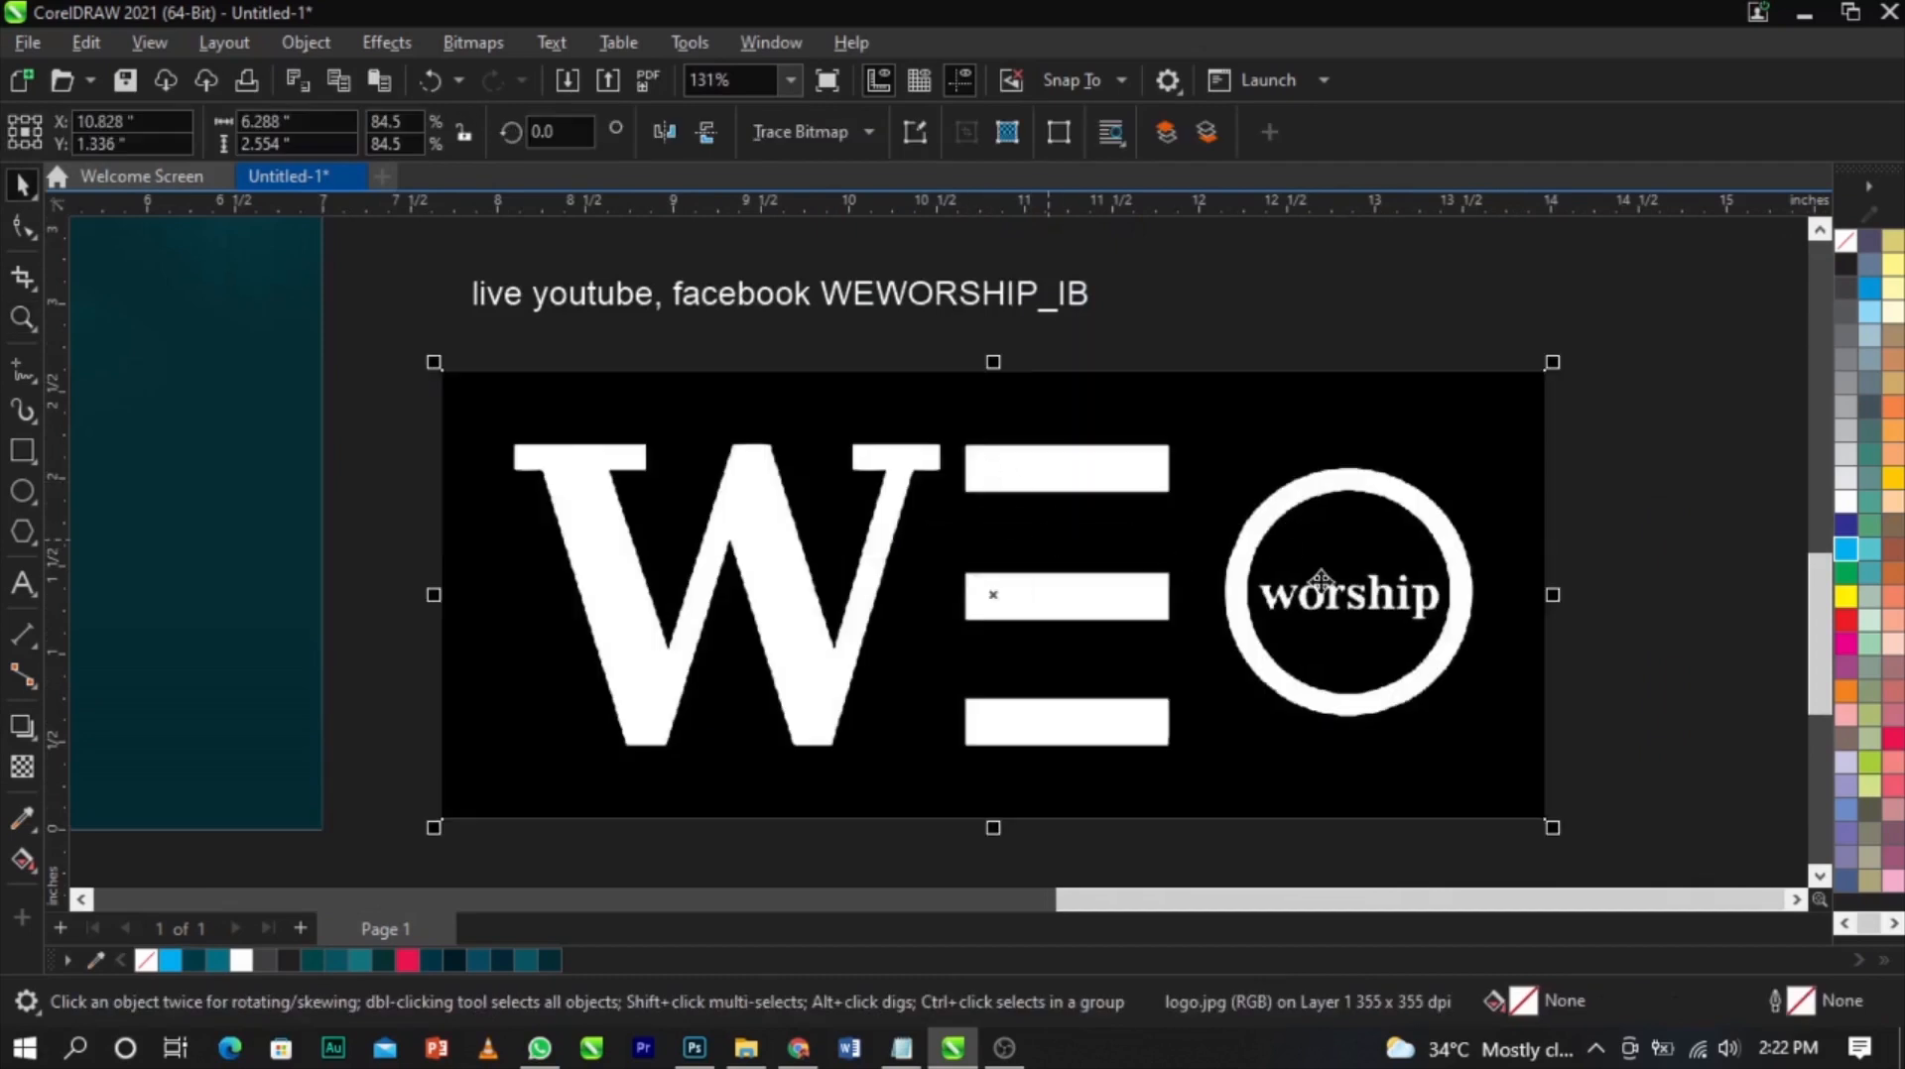
Convert the logo bitmap to 1-bit black and white using Line Art
{"action": "left_click", "coordinate": [483, 43]}
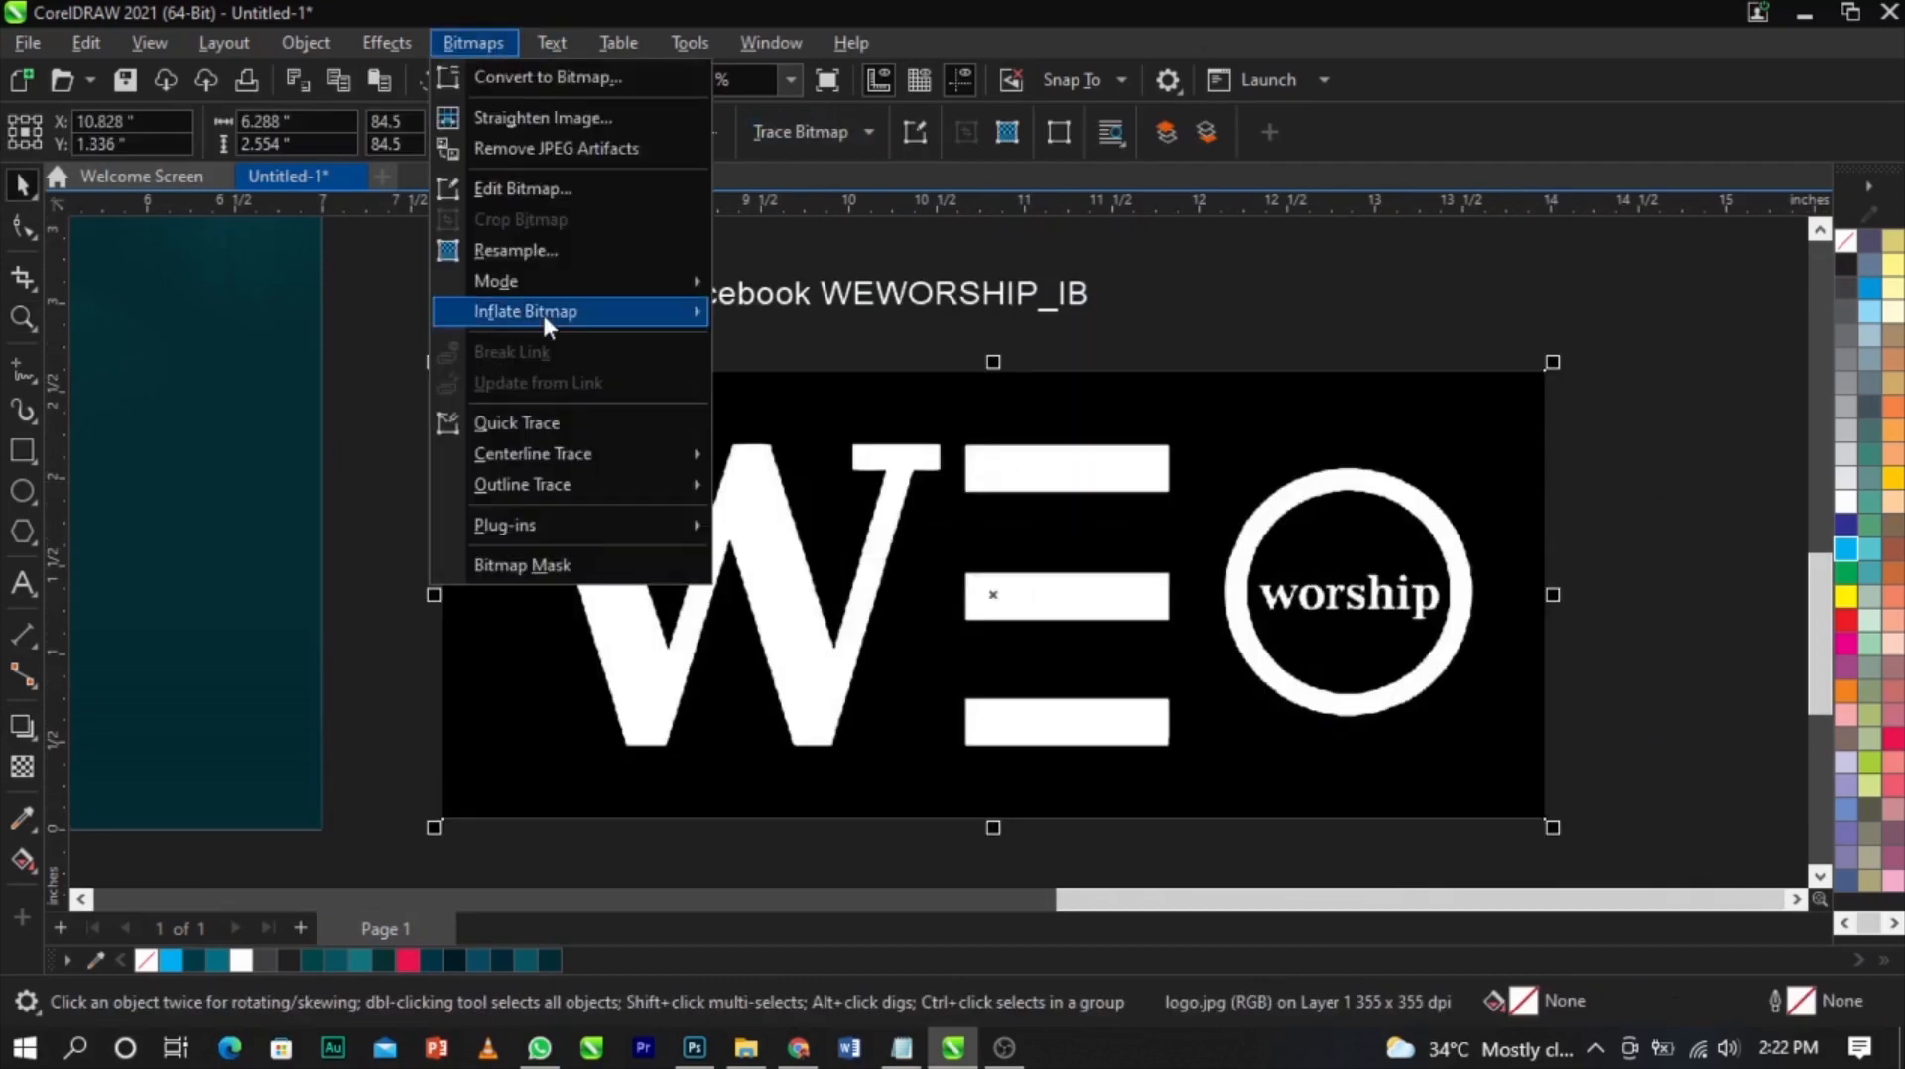
{"action": "mouse_move", "coordinate": [551, 280]}
{"action": "left_click", "coordinate": [845, 287]}
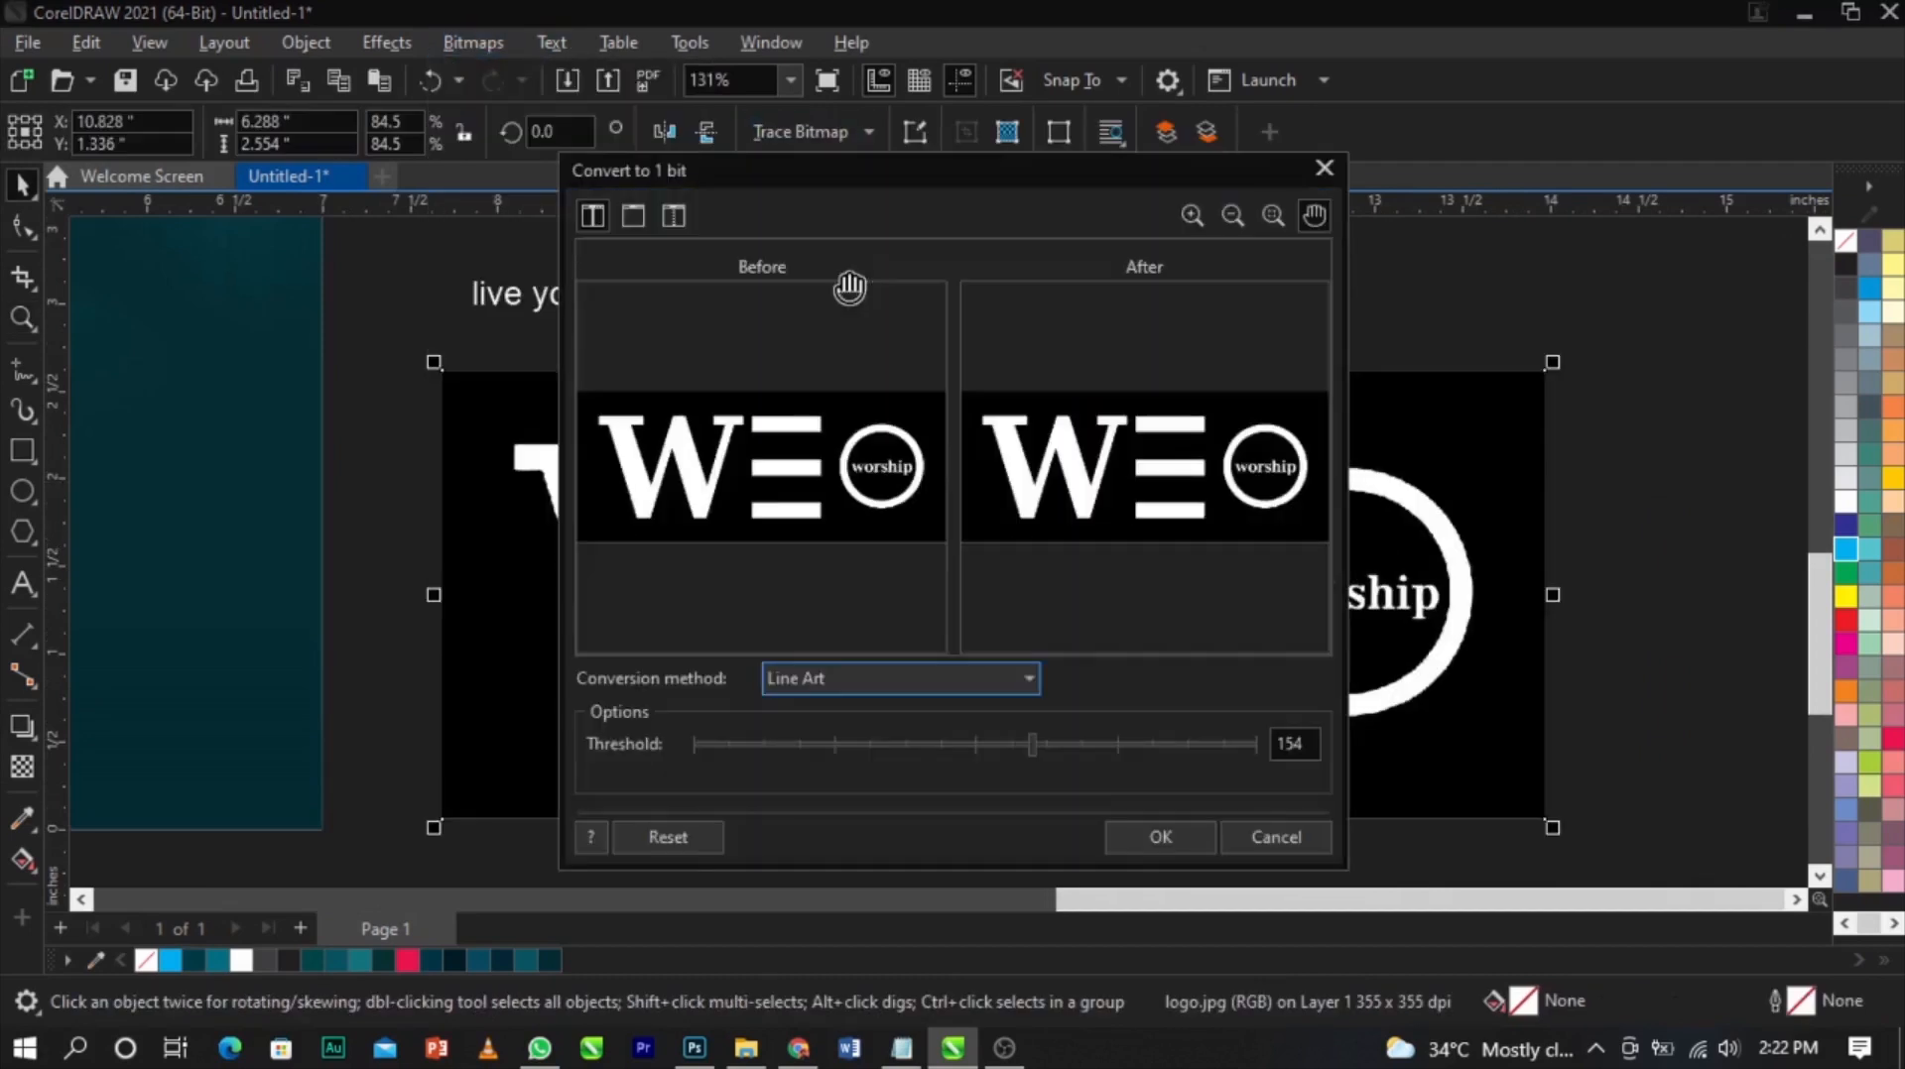
{"action": "left_click", "coordinate": [1161, 836]}
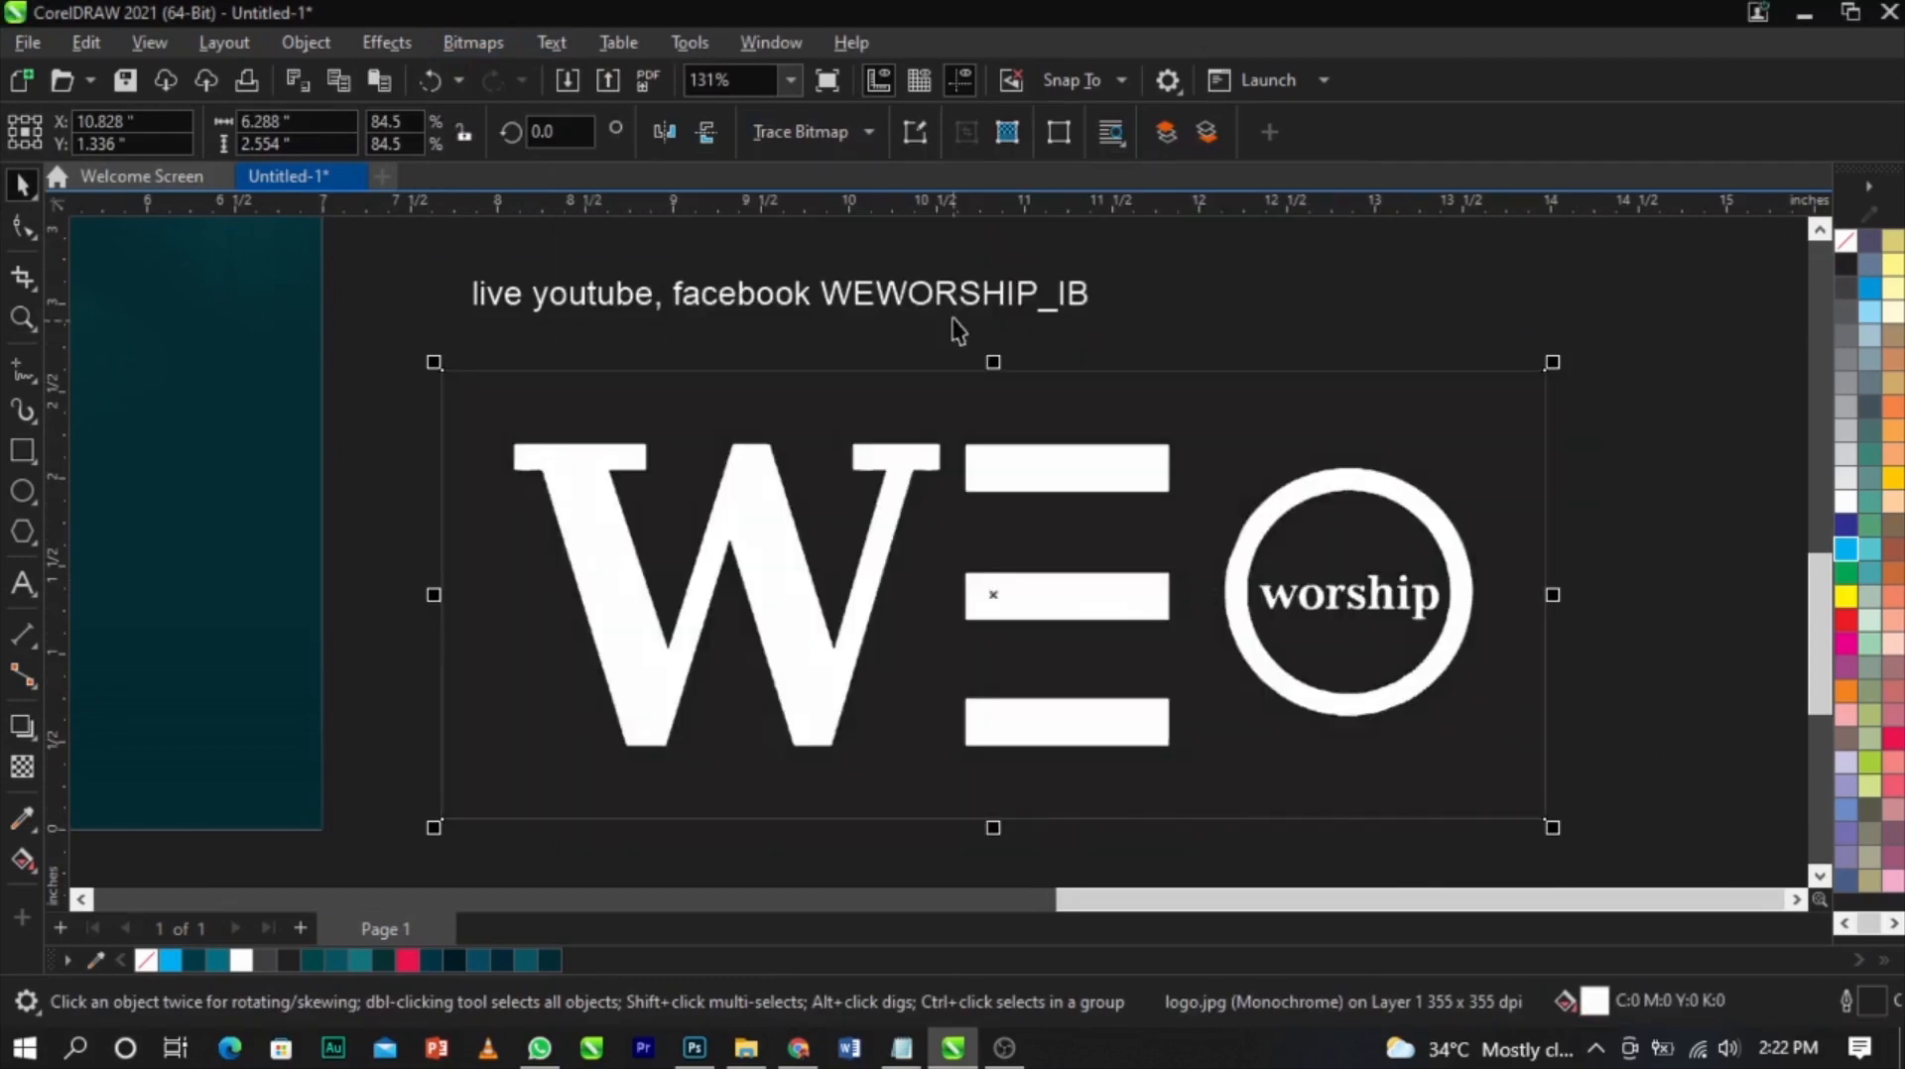
Trace the logo bitmap with Outline Trace using line art settings
{"action": "left_click", "coordinate": [822, 131]}
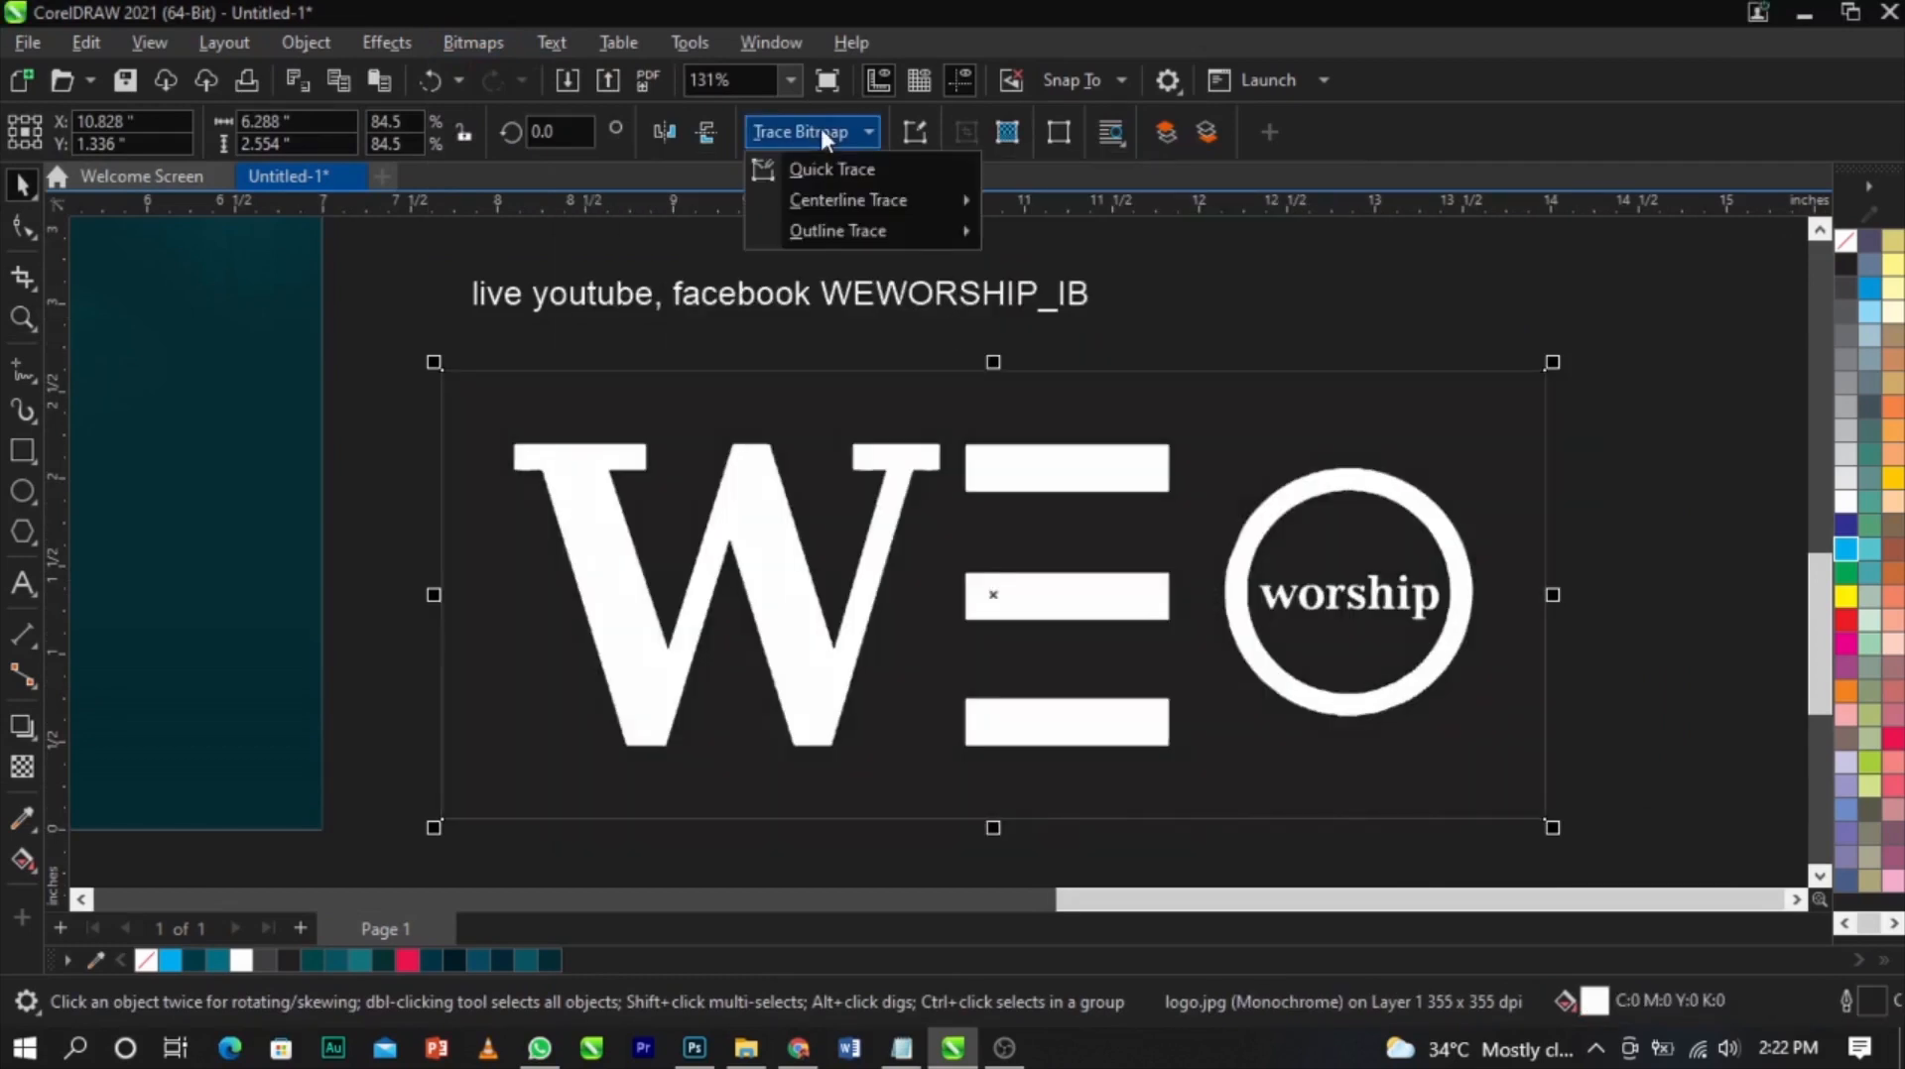
{"action": "mouse_move", "coordinate": [838, 232]}
{"action": "left_click", "coordinate": [1027, 232]}
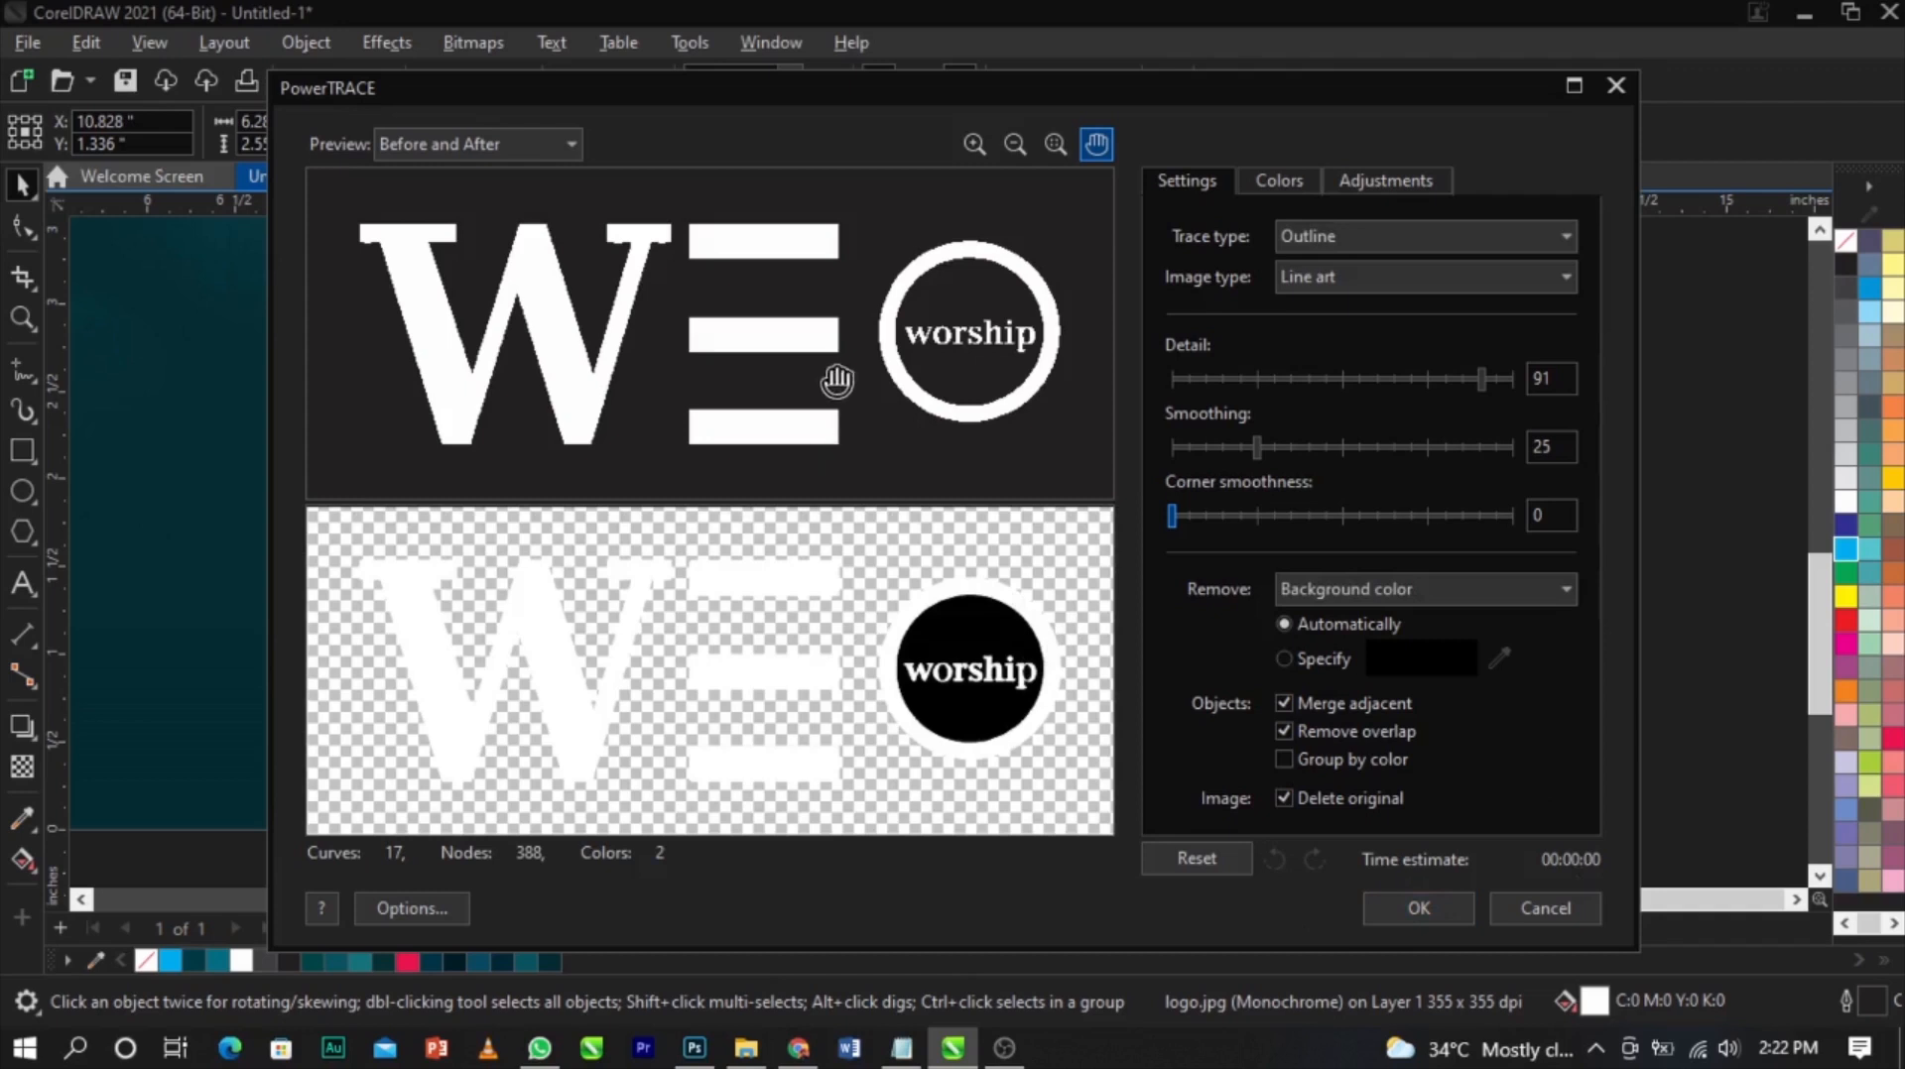
{"action": "left_click", "coordinate": [1379, 906]}
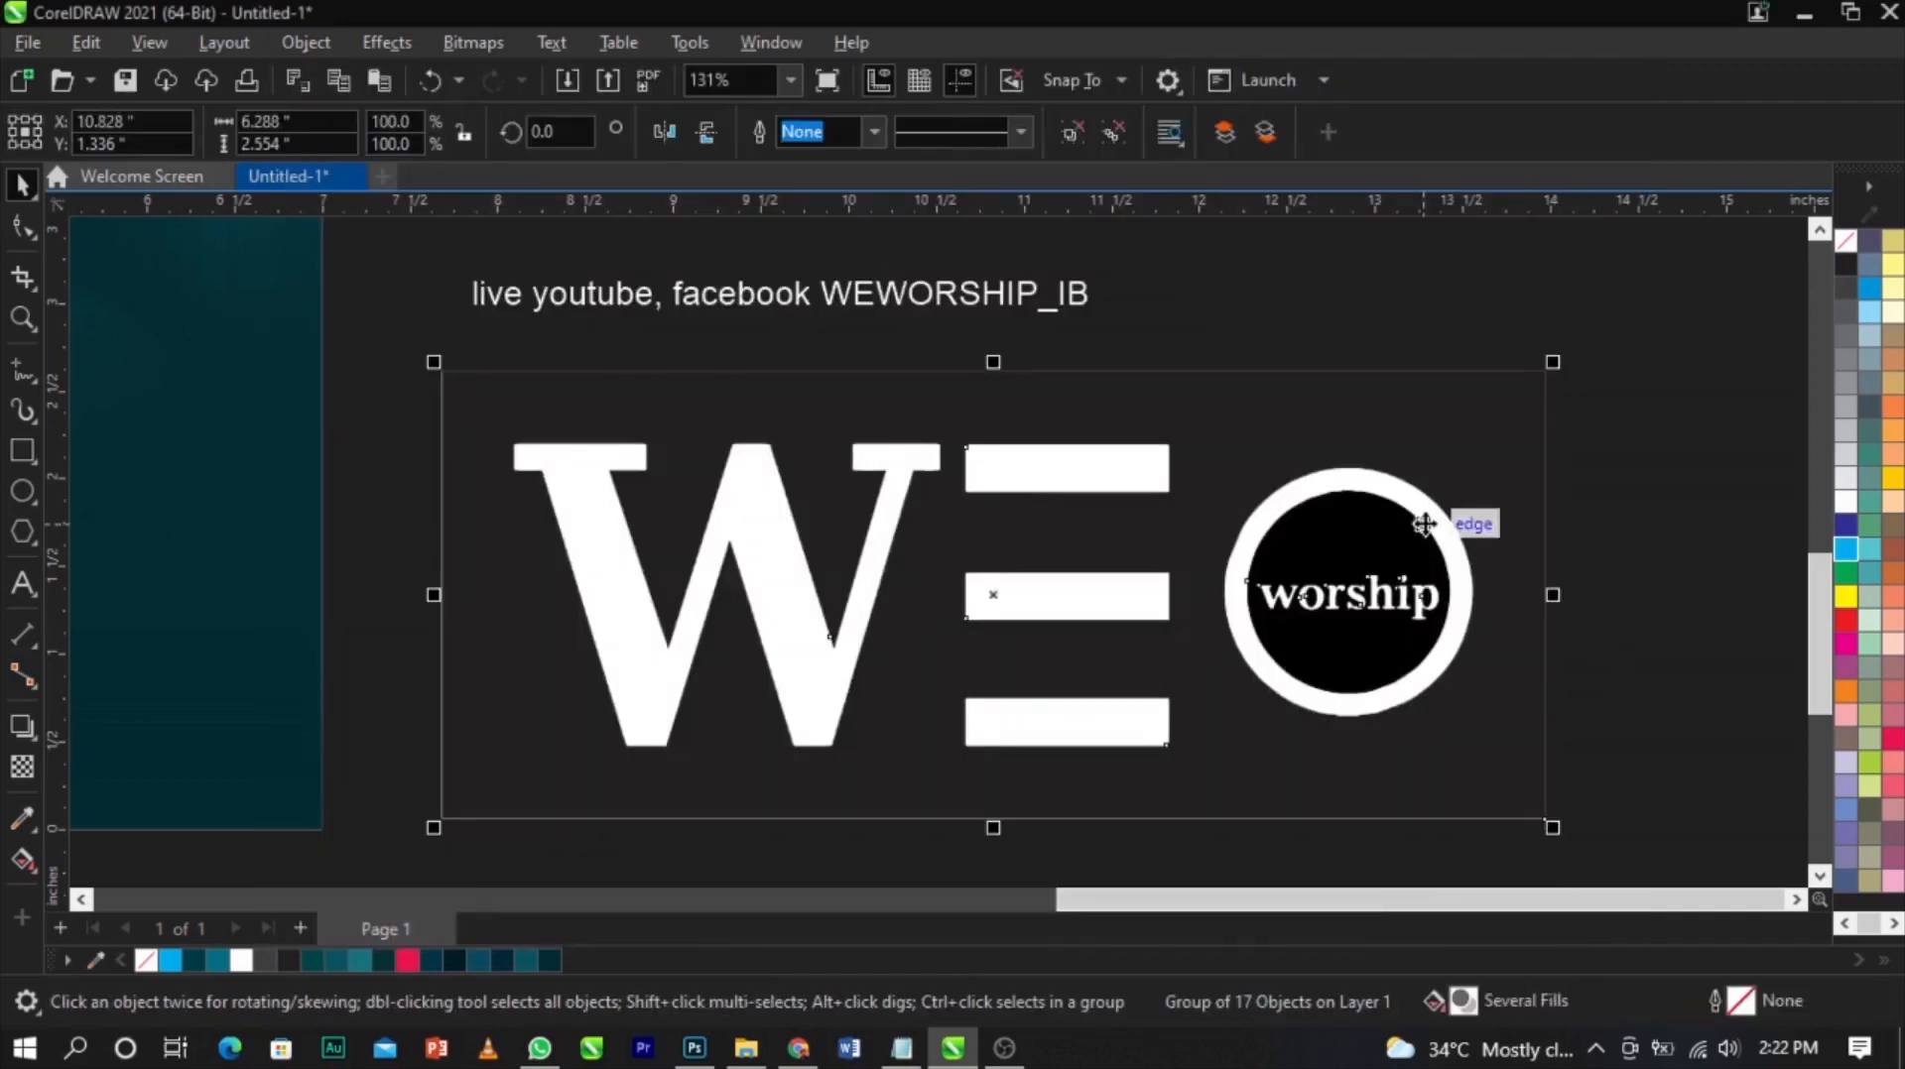
Delete the black background pieces from the traced logo, keeping only its white shapes
{"action": "left_click", "coordinate": [1417, 430]}
{"action": "key", "text": "Delete"}
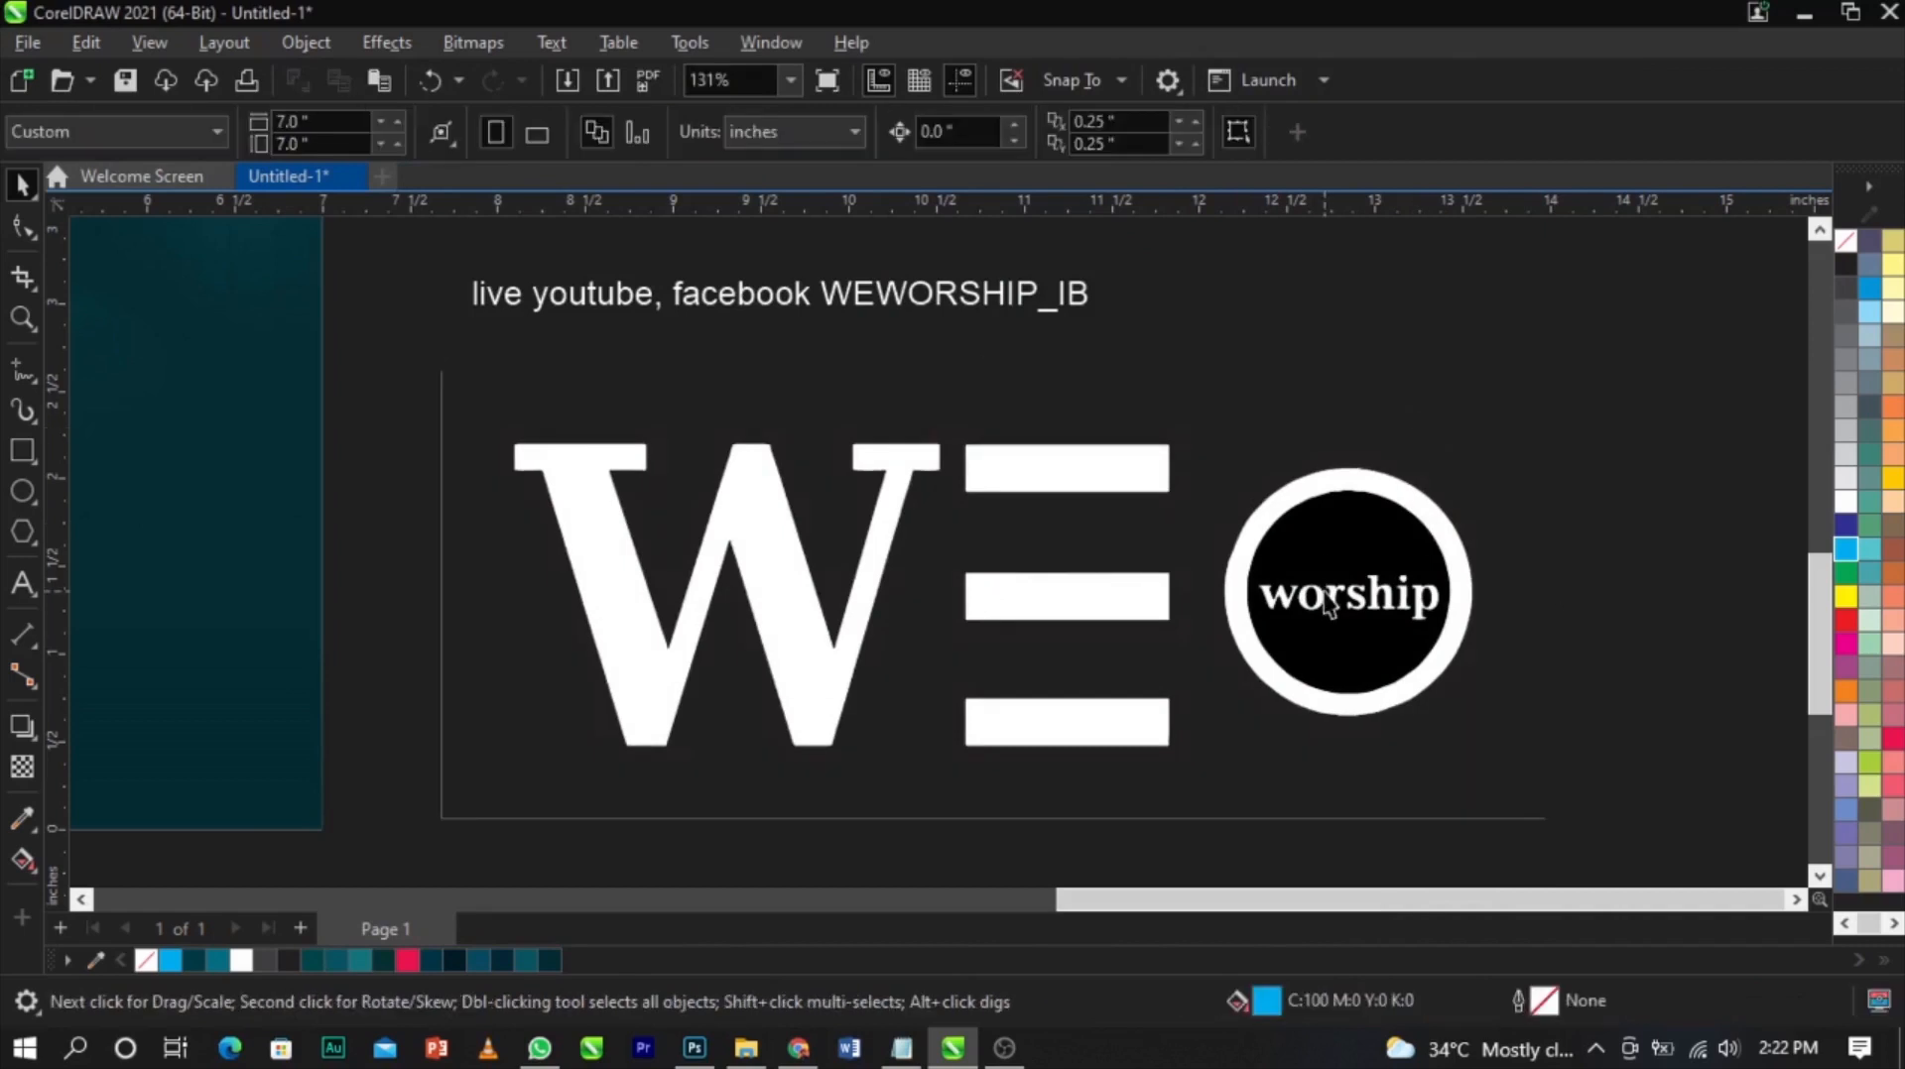
{"action": "left_click", "coordinate": [1240, 640]}
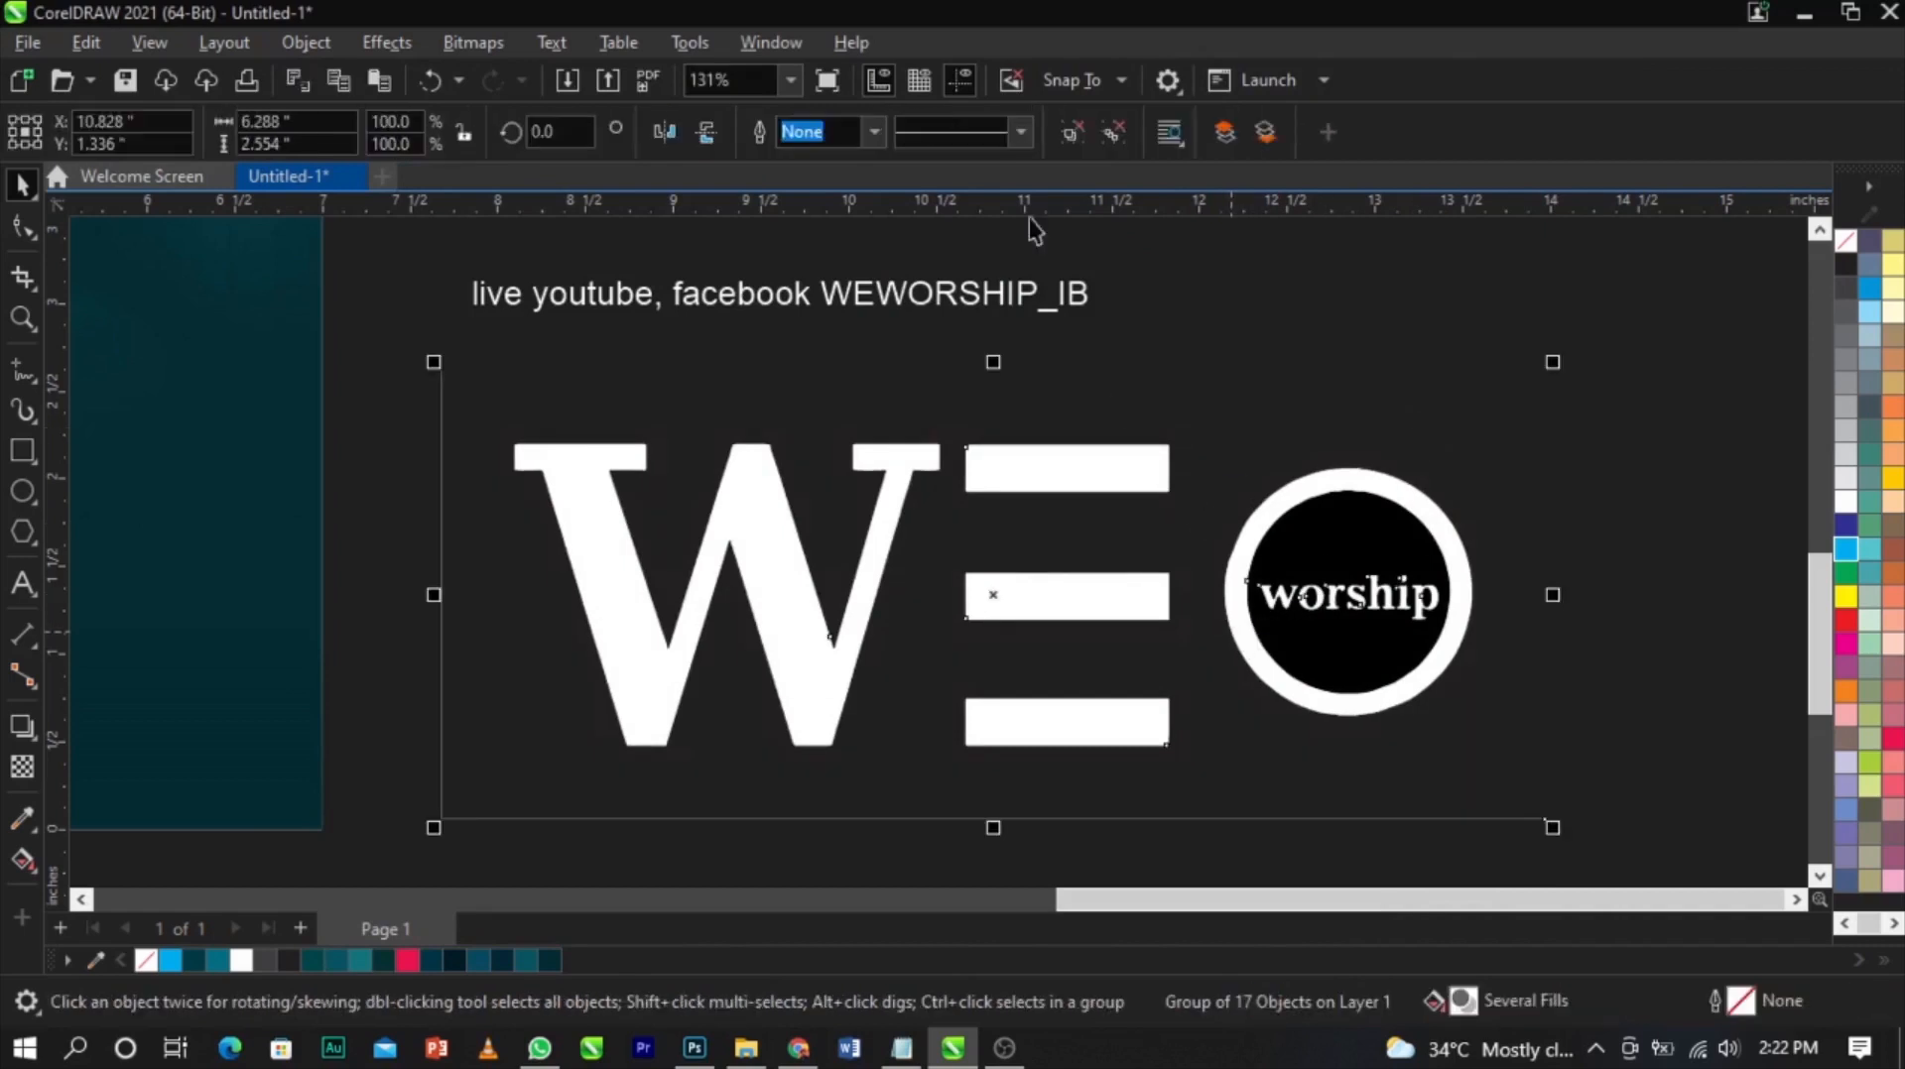
{"action": "left_click", "coordinate": [1248, 387]}
{"action": "left_click", "coordinate": [1318, 659]}
{"action": "key", "text": "Delete"}
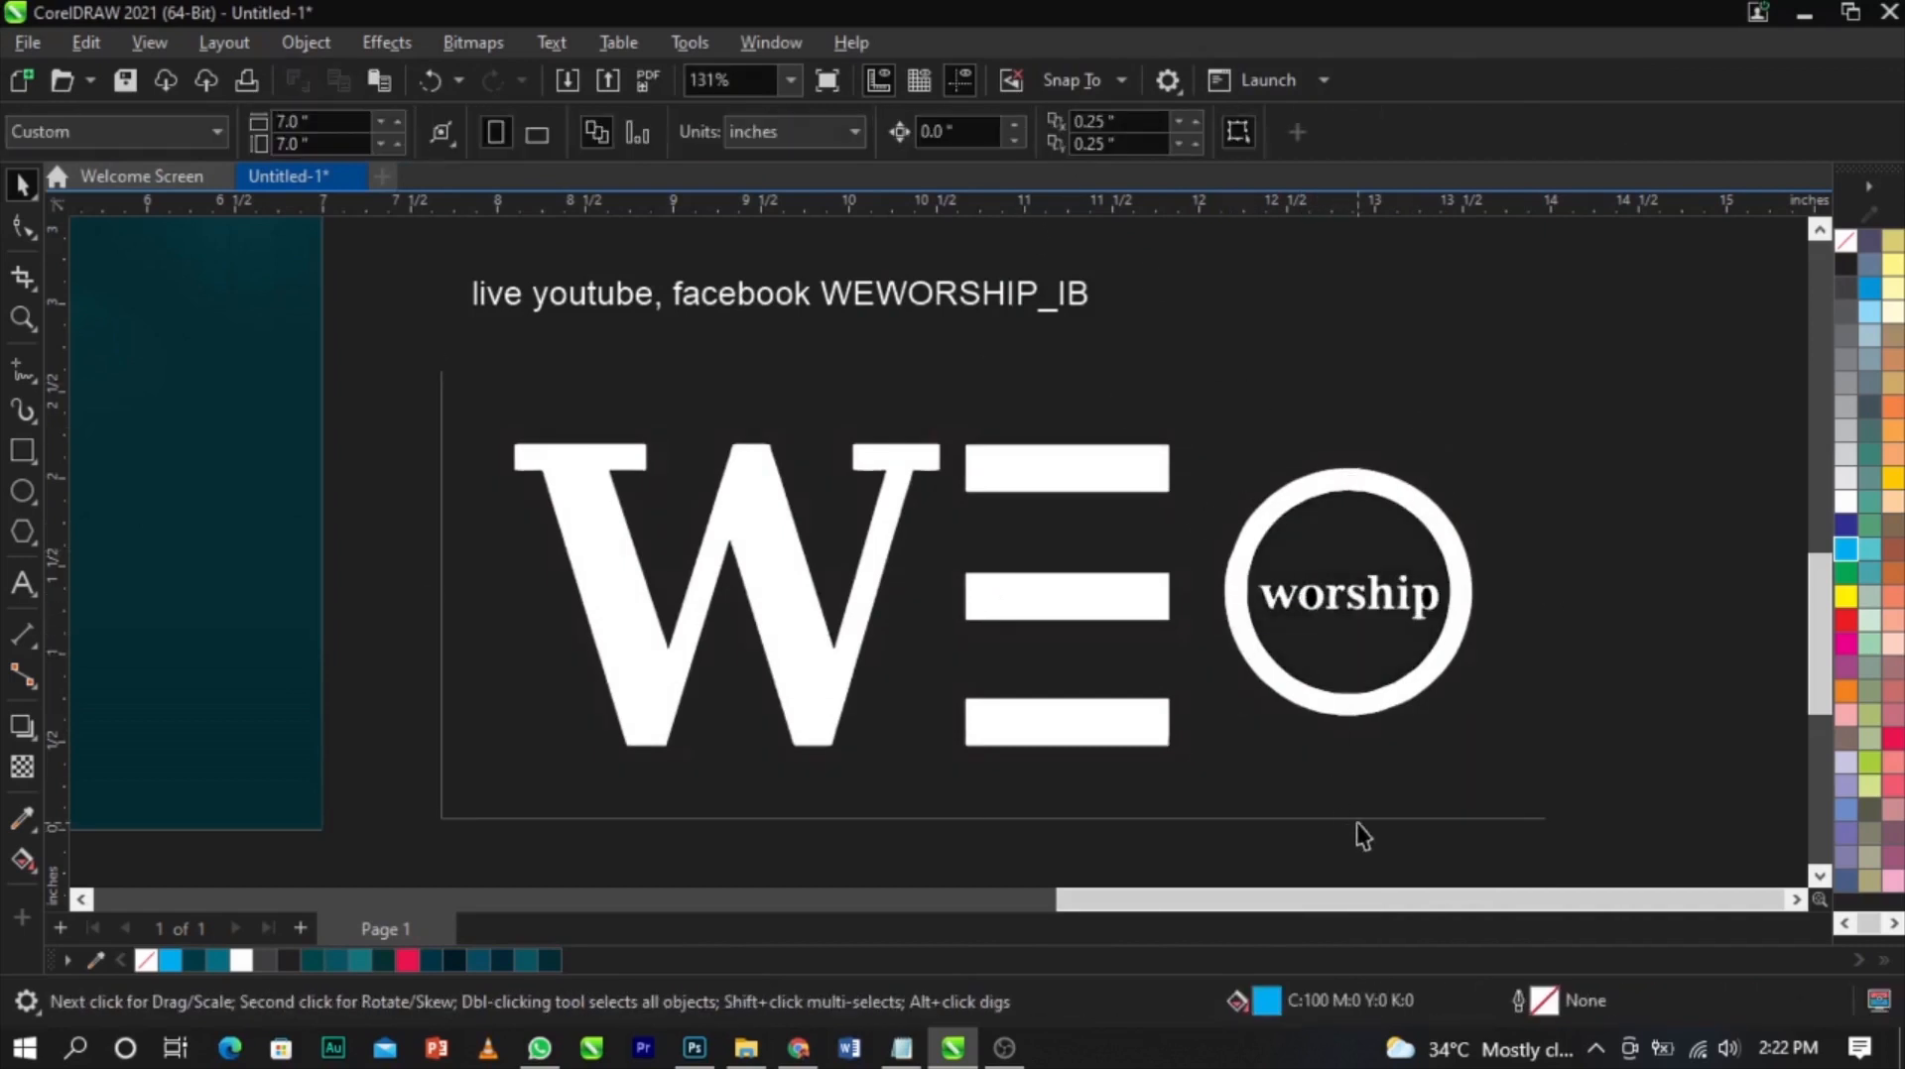
Zoom in to inspect the traced logo's shapes and edges
{"action": "double_click", "coordinate": [1359, 819]}
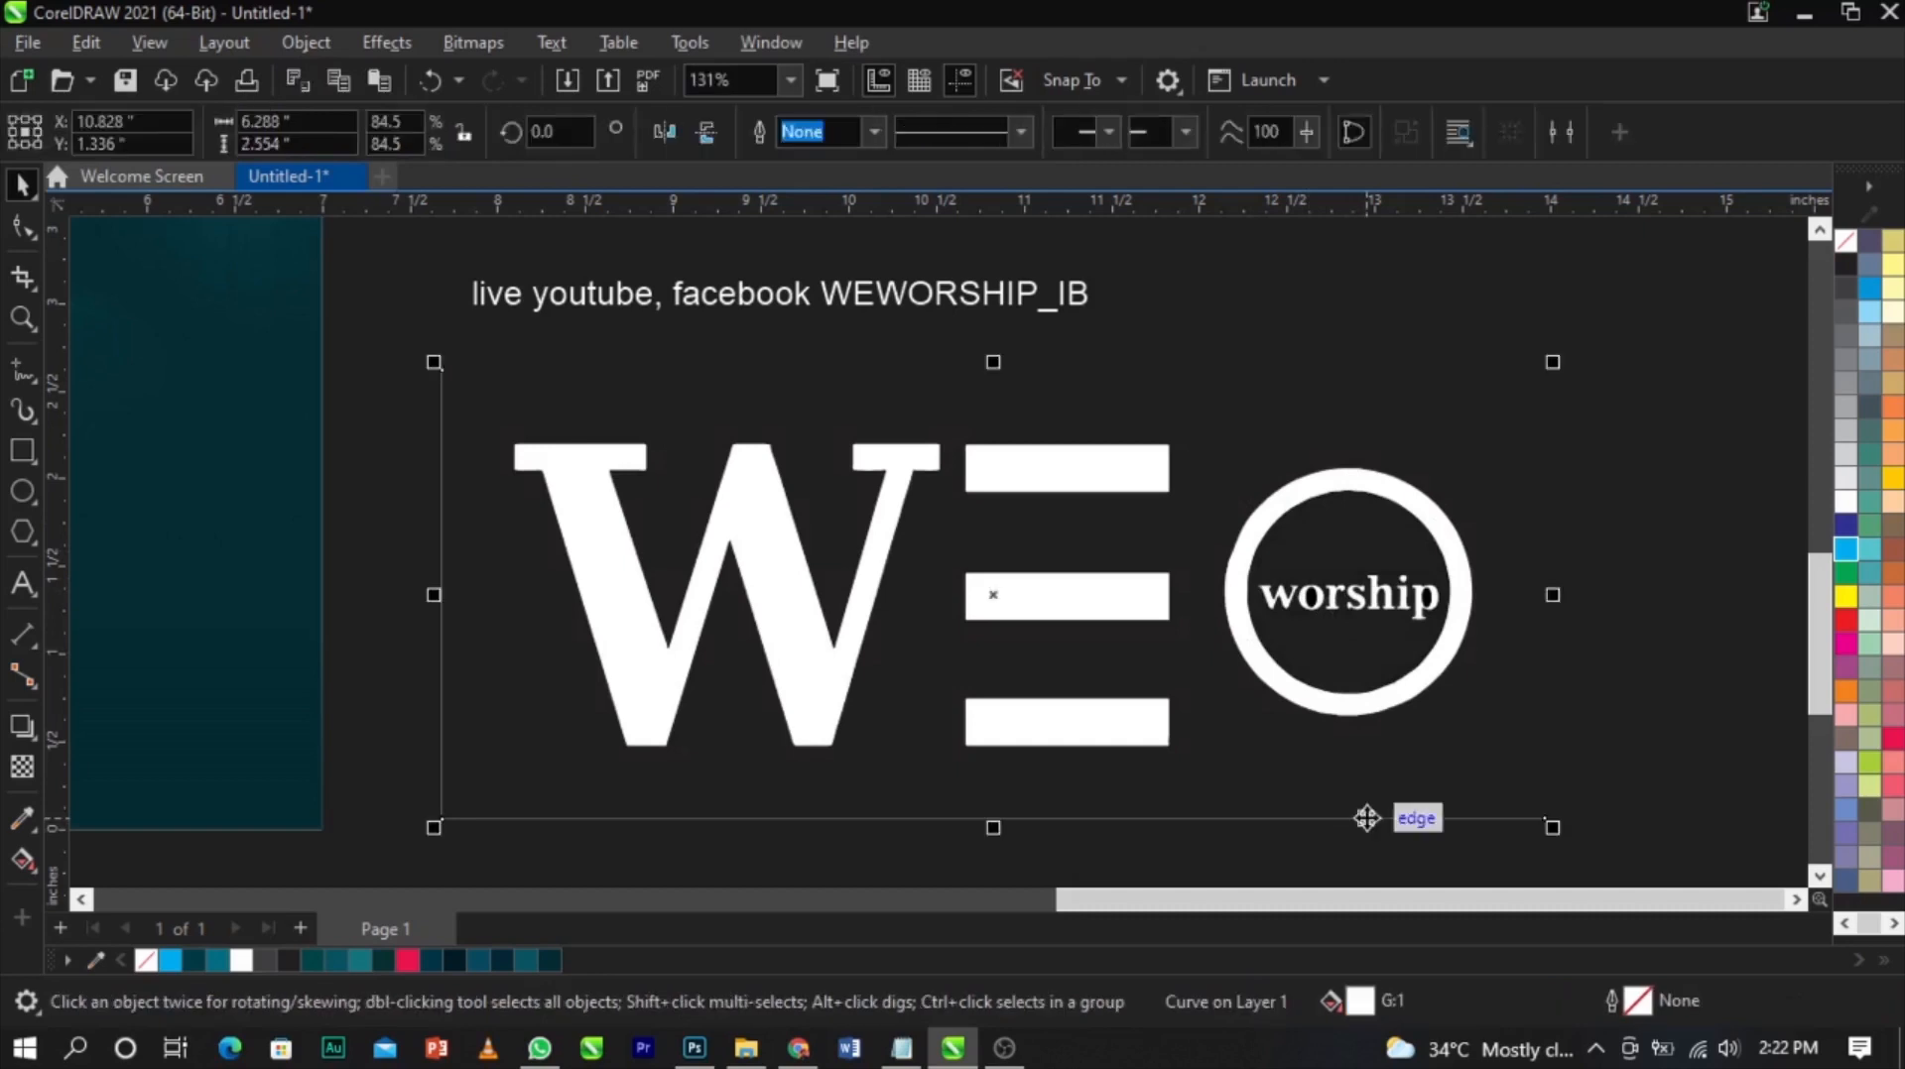
{"action": "key", "text": "Escape"}
{"action": "key", "text": "space"}
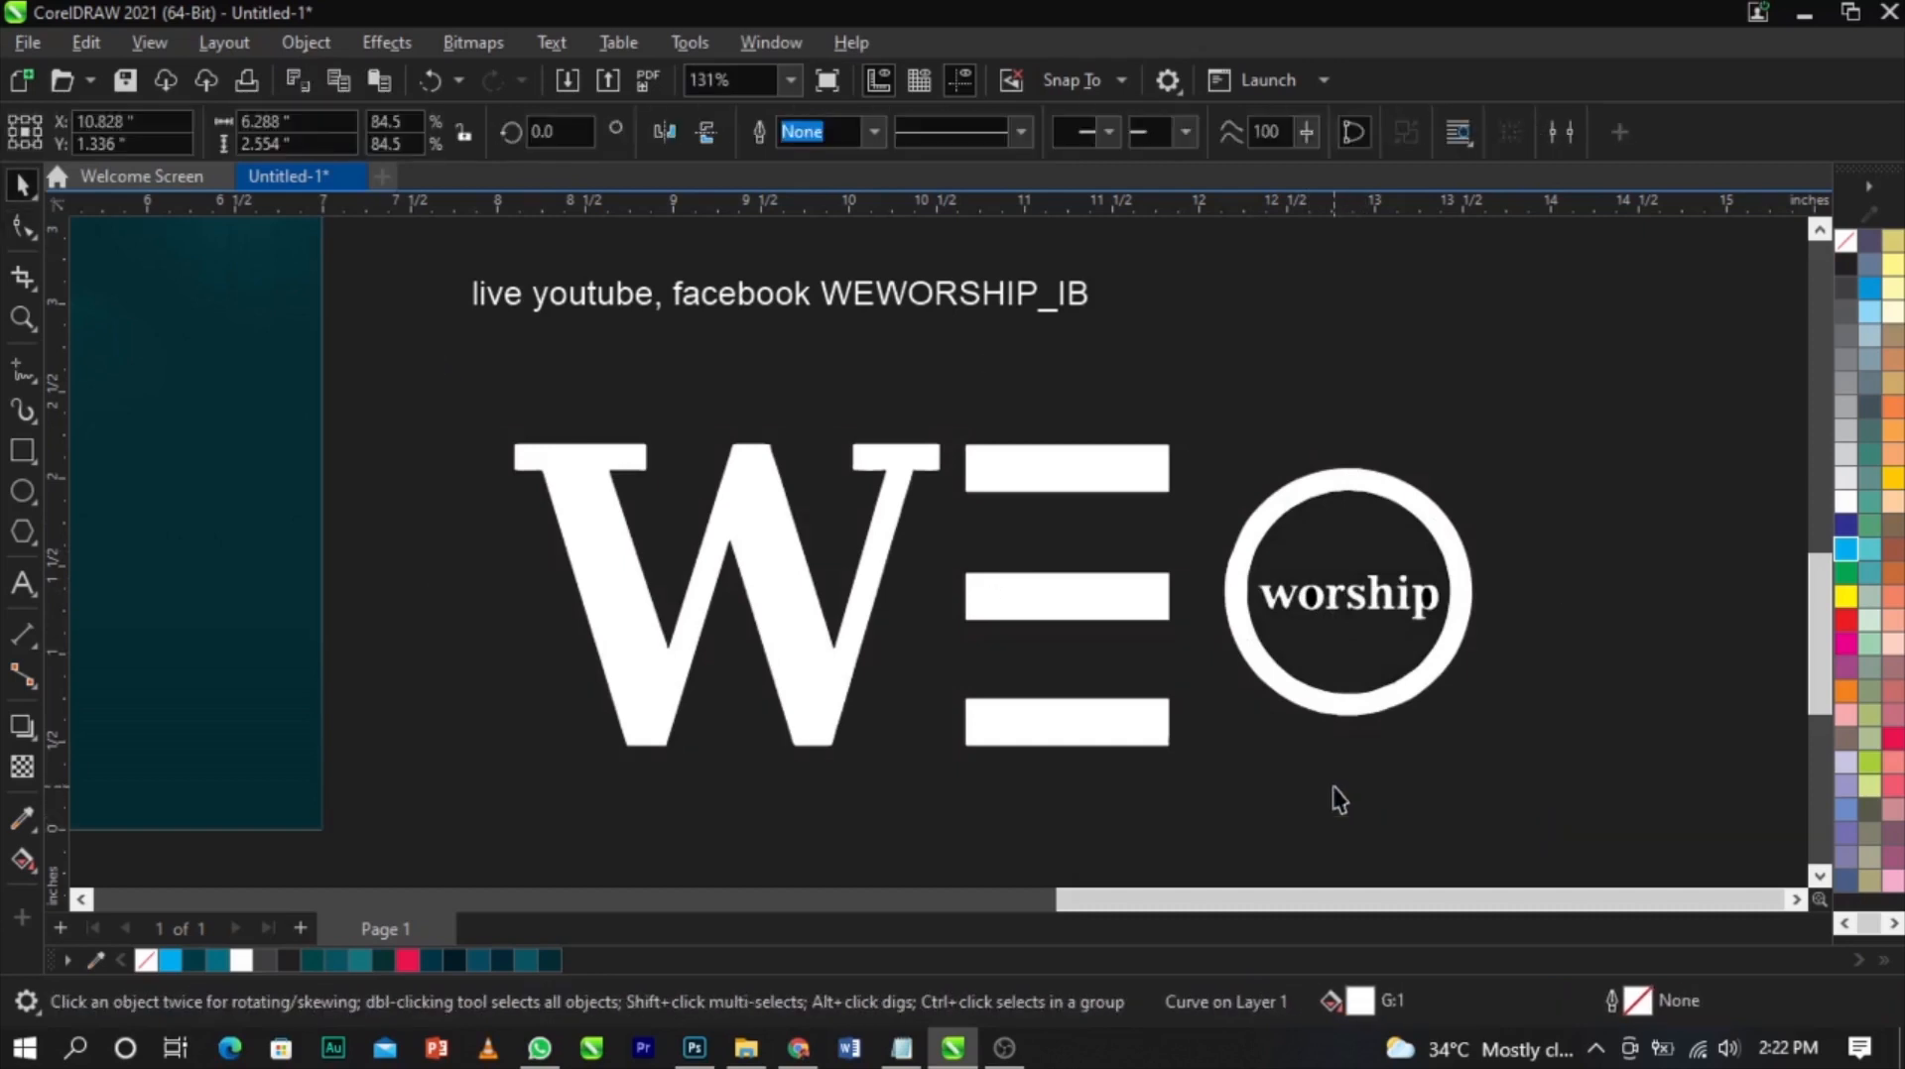
{"action": "scroll", "coordinate": [1320, 556], "scroll_direction": "up", "scroll_amount": 3}
{"action": "left_click", "coordinate": [1310, 688]}
{"action": "left_click", "coordinate": [1555, 672]}
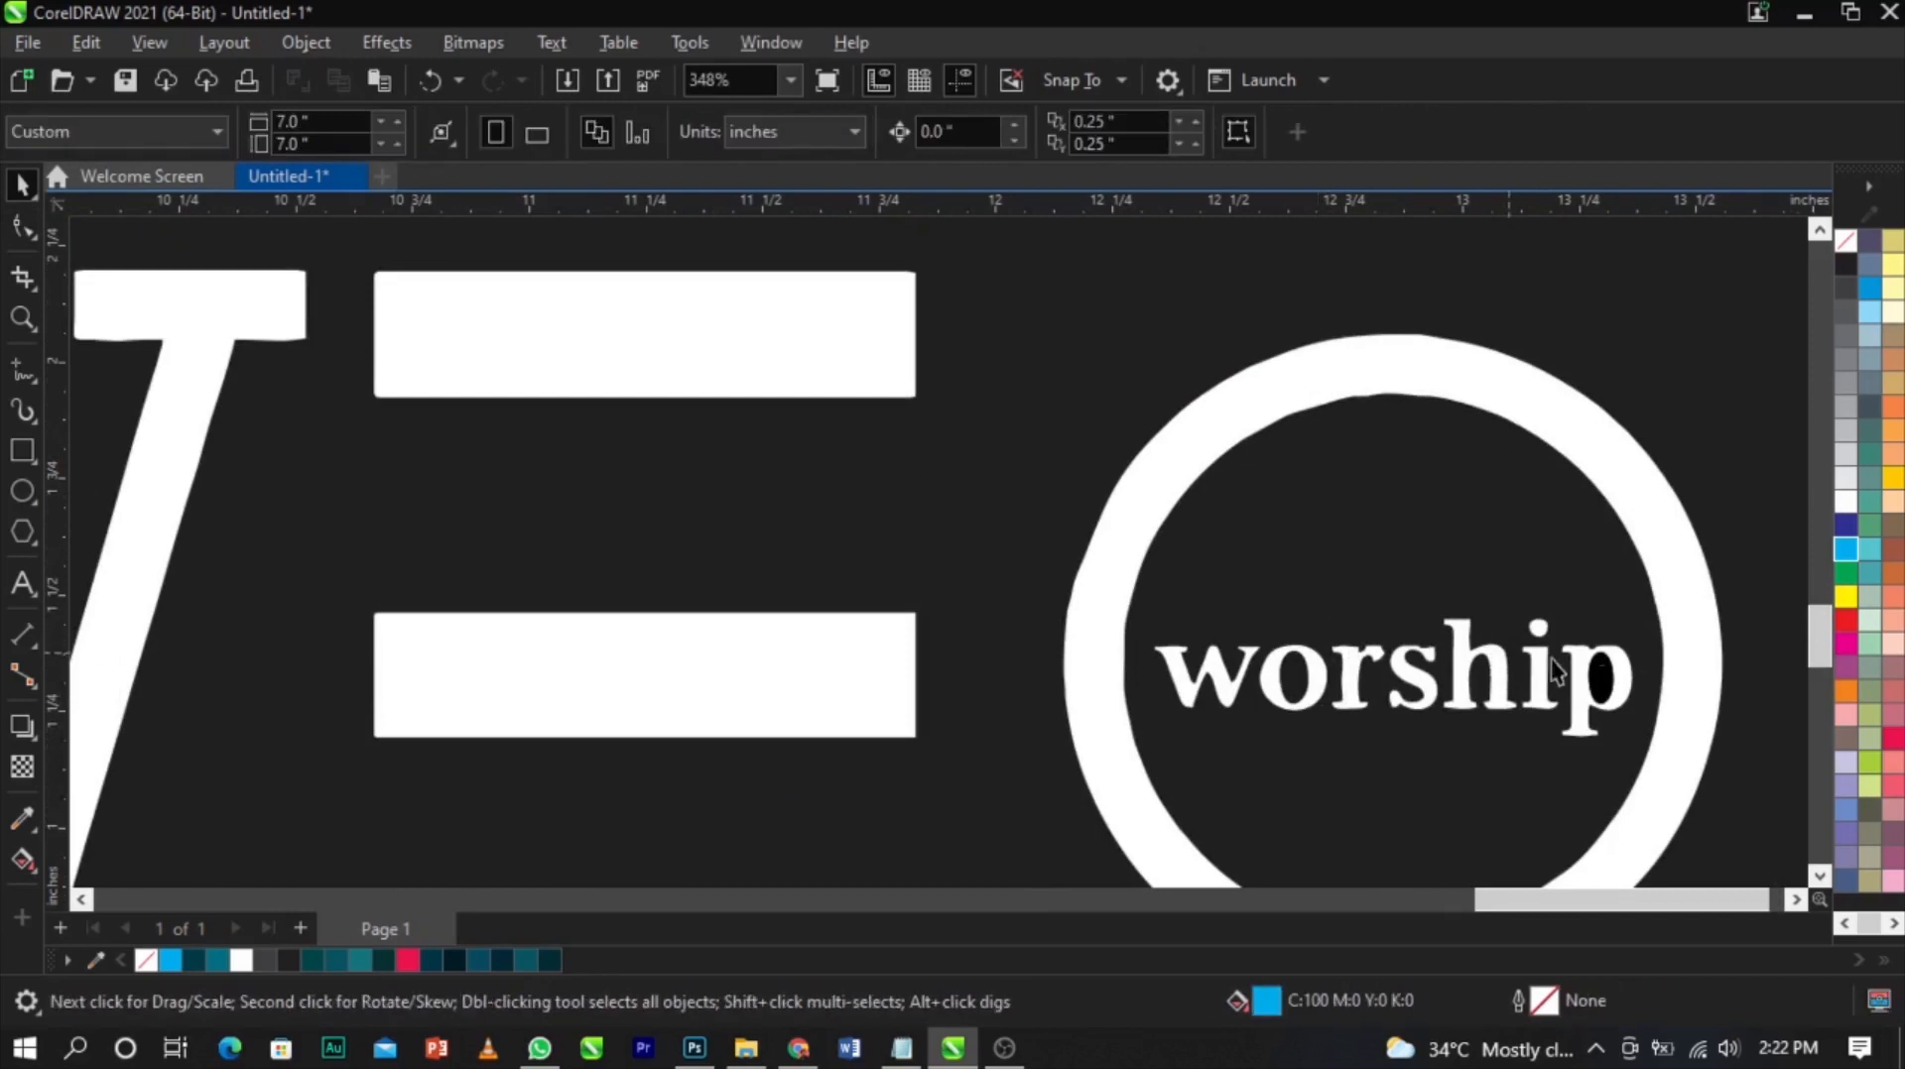
Select the whole traced logo, scale it down and place it in the flyer's upper right corner
{"action": "scroll", "coordinate": [1547, 645], "scroll_direction": "down", "scroll_amount": 5}
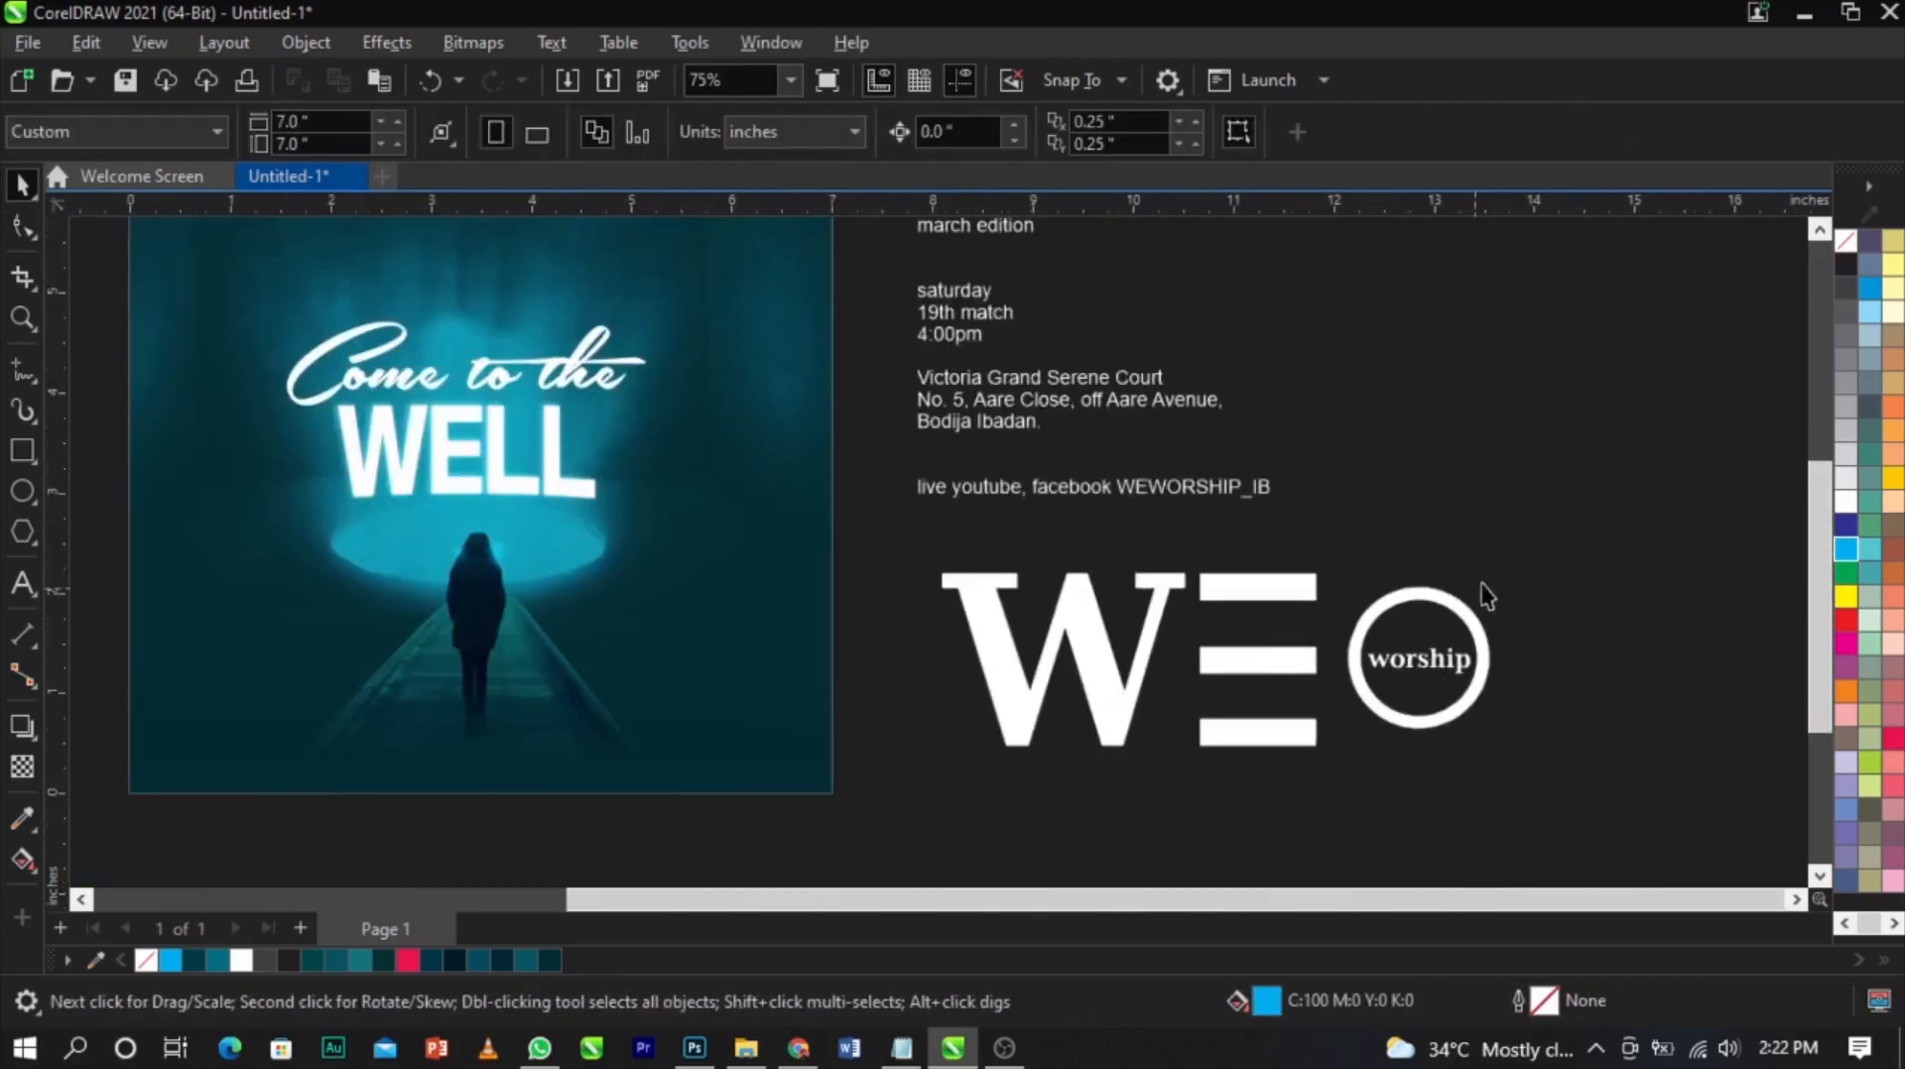
{"action": "left_click_drag", "start_coordinate": [1603, 536], "coordinate": [967, 788]}
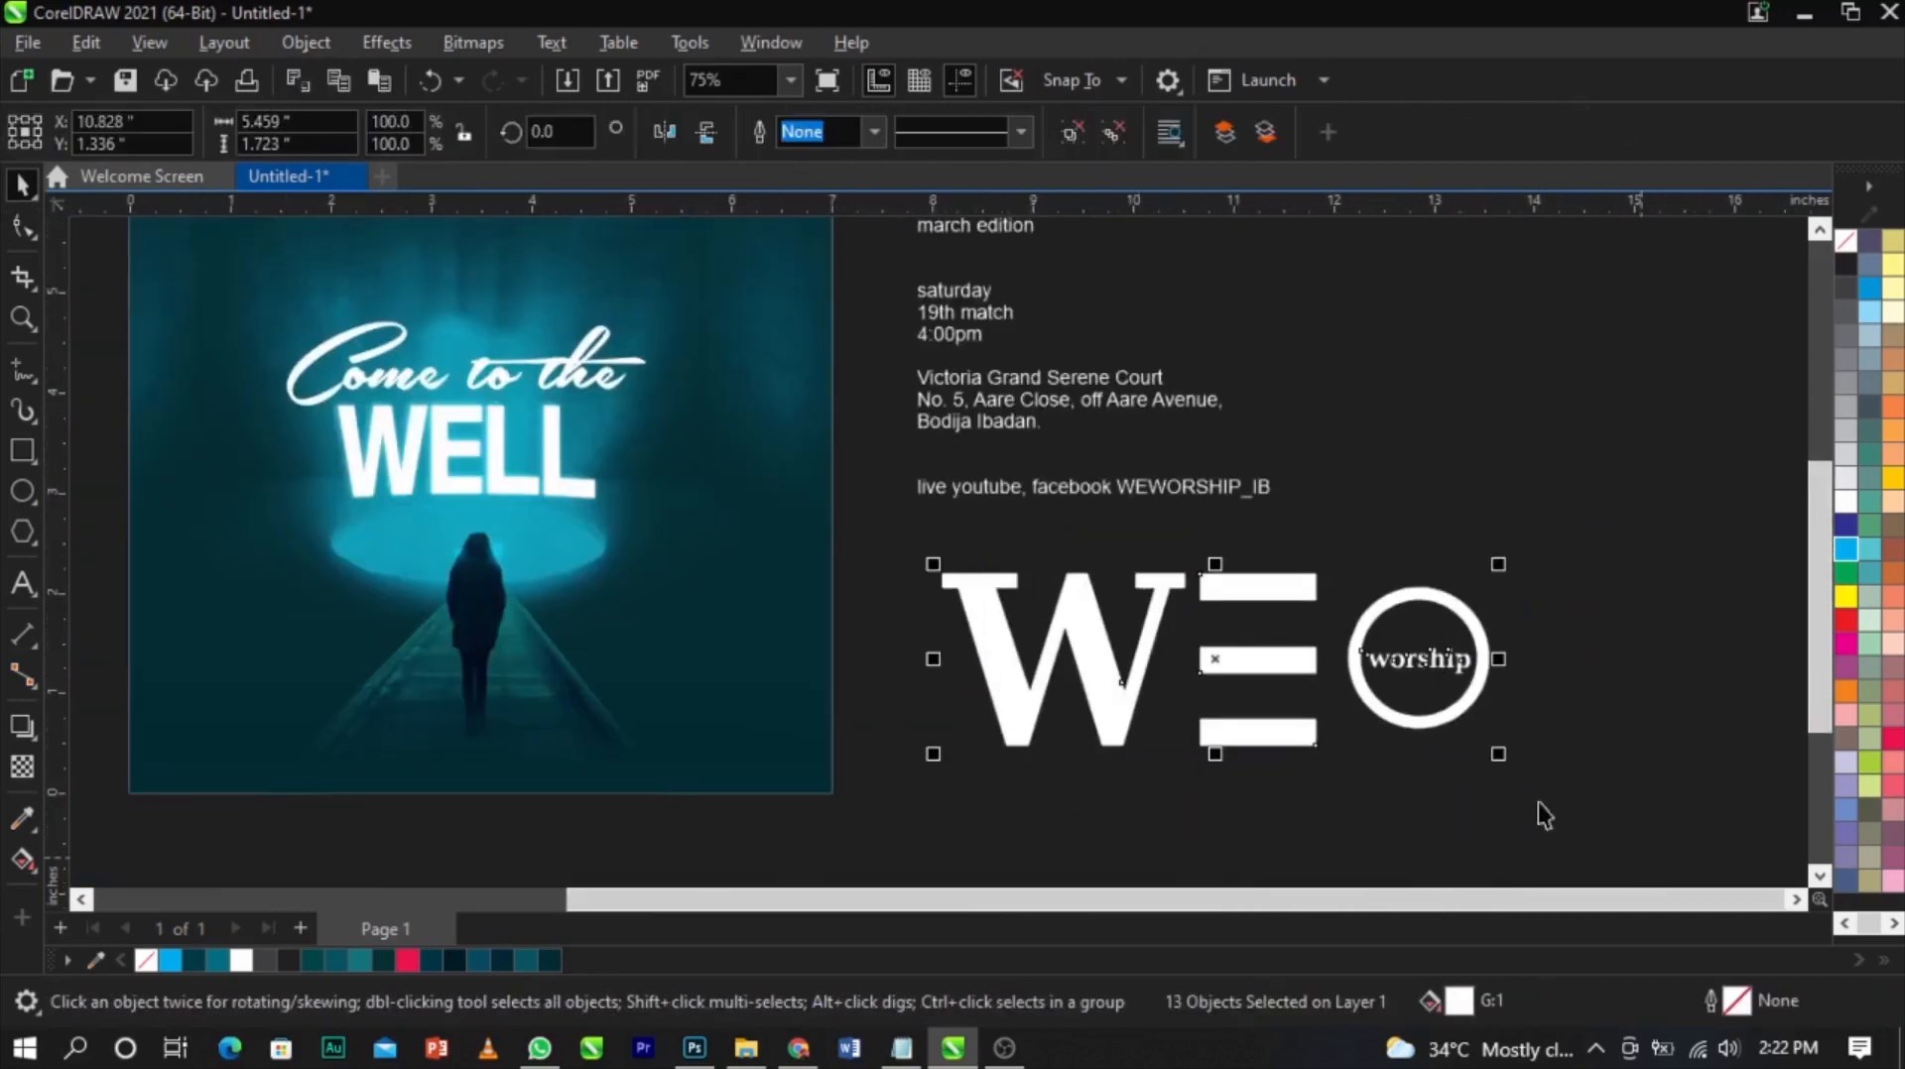
{"action": "left_click_drag", "start_coordinate": [1498, 754], "coordinate": [1032, 793]}
{"action": "scroll", "coordinate": [1191, 705], "scroll_direction": "down", "scroll_amount": 2}
{"action": "scroll", "coordinate": [883, 501], "scroll_direction": "up", "scroll_amount": 1}
{"action": "left_click_drag", "start_coordinate": [1153, 707], "coordinate": [1102, 495]}
{"action": "scroll", "coordinate": [996, 432], "scroll_direction": "up", "scroll_amount": 3}
{"action": "scroll", "coordinate": [984, 416], "scroll_direction": "up", "scroll_amount": 2}
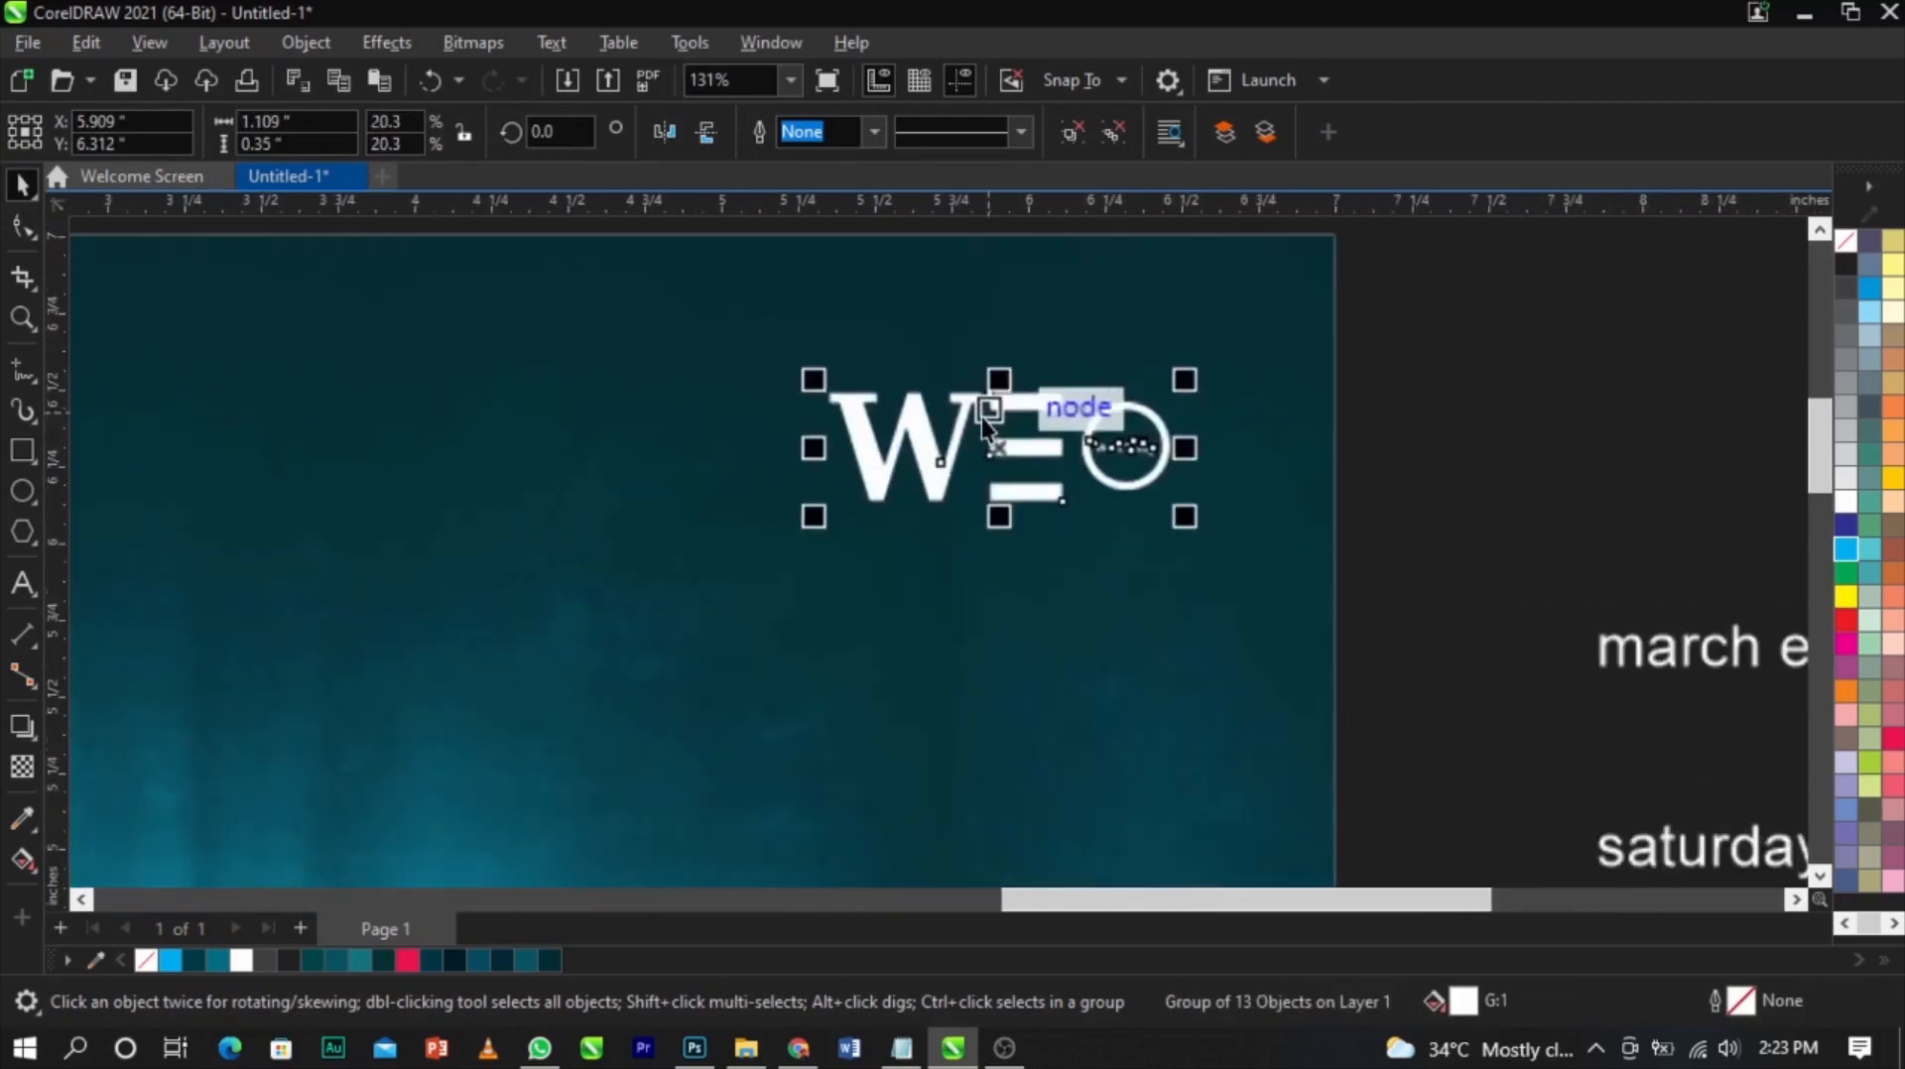
{"action": "left_click_drag", "start_coordinate": [984, 418], "coordinate": [969, 480]}
{"action": "left_click_drag", "start_coordinate": [1152, 432], "coordinate": [1163, 427]}
{"action": "scroll", "coordinate": [1153, 409], "scroll_direction": "down", "scroll_amount": 1}
{"action": "scroll", "coordinate": [1153, 408], "scroll_direction": "down", "scroll_amount": 2}
{"action": "left_click", "coordinate": [1194, 390]}
{"action": "scroll", "coordinate": [1194, 390], "scroll_direction": "down", "scroll_amount": 1}
Cut the 'march edition' line from the event text and paste it on the flyer below the logo
{"action": "key", "text": "z"}
{"action": "left_click_drag", "start_coordinate": [454, 361], "coordinate": [1476, 712]}
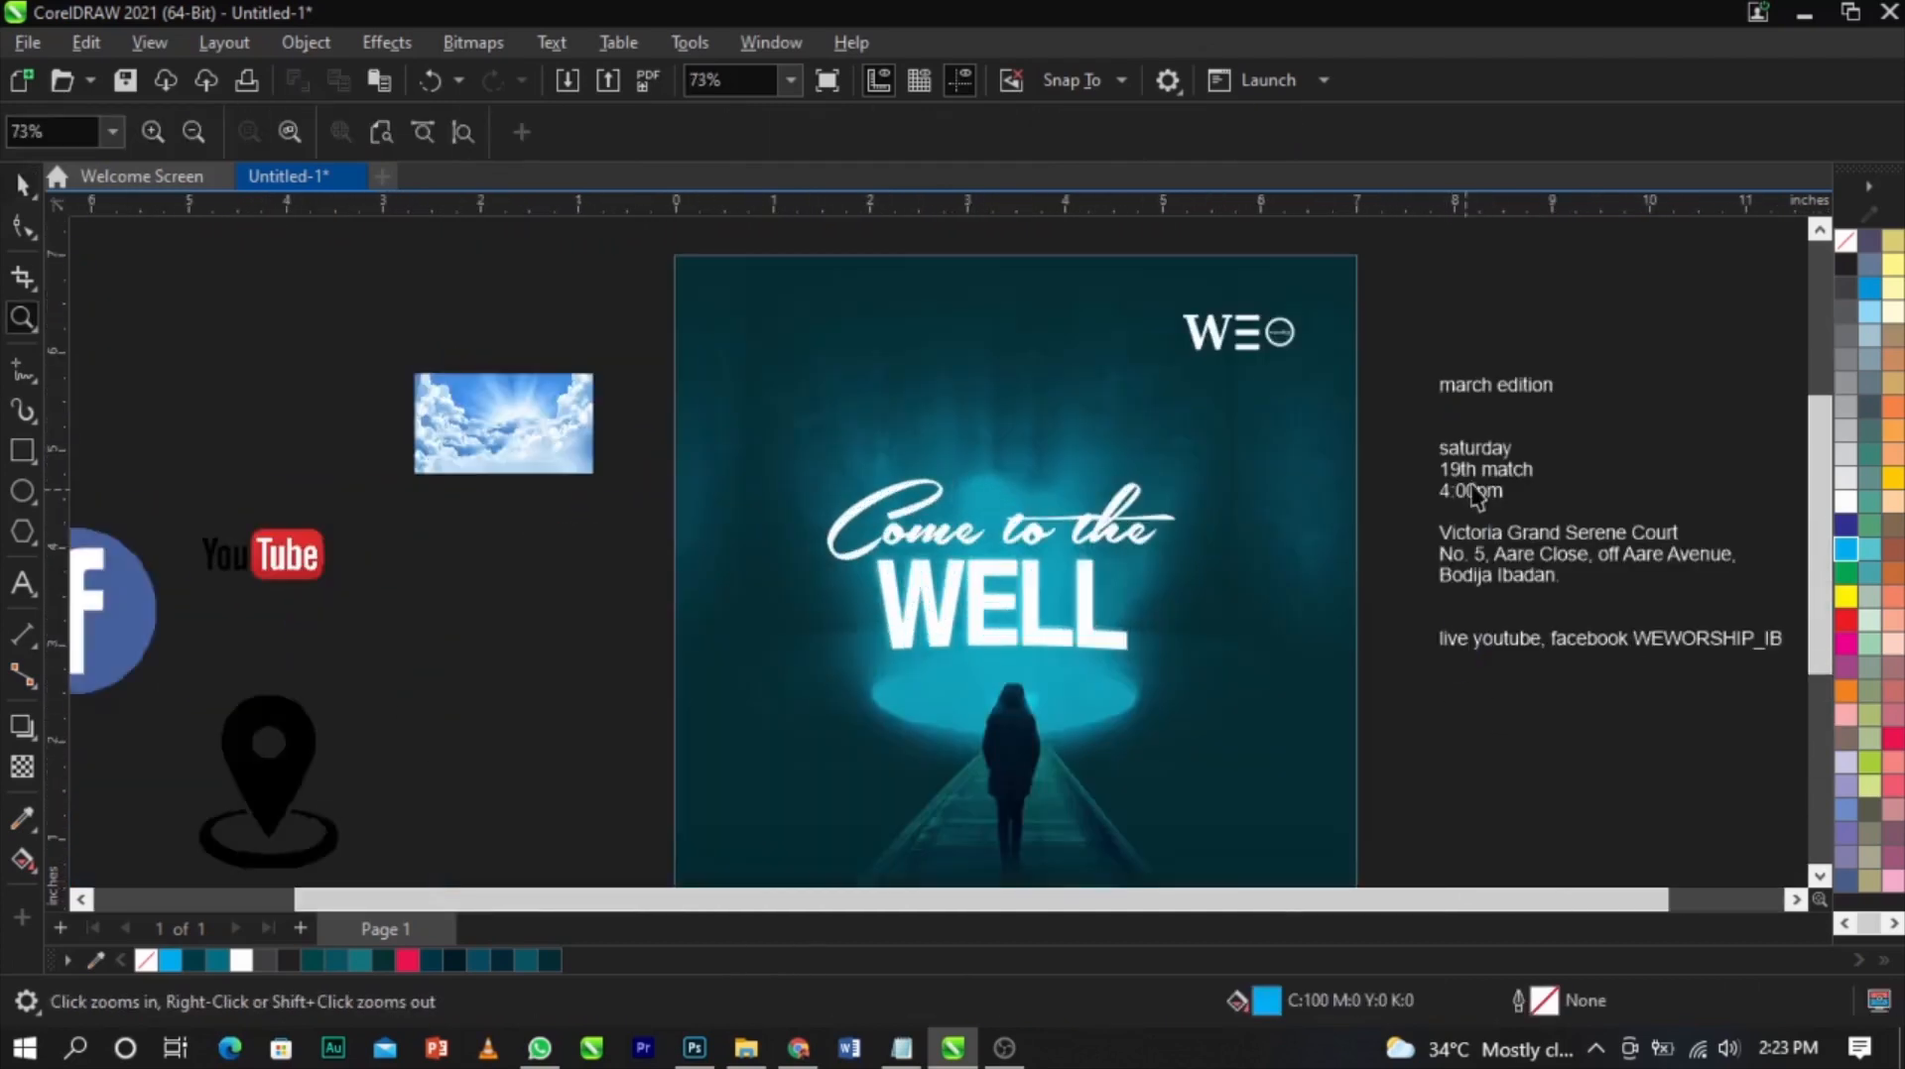
{"action": "key", "text": "space"}
{"action": "scroll", "coordinate": [1543, 337], "scroll_direction": "up", "scroll_amount": 1}
{"action": "double_click", "coordinate": [1516, 402]}
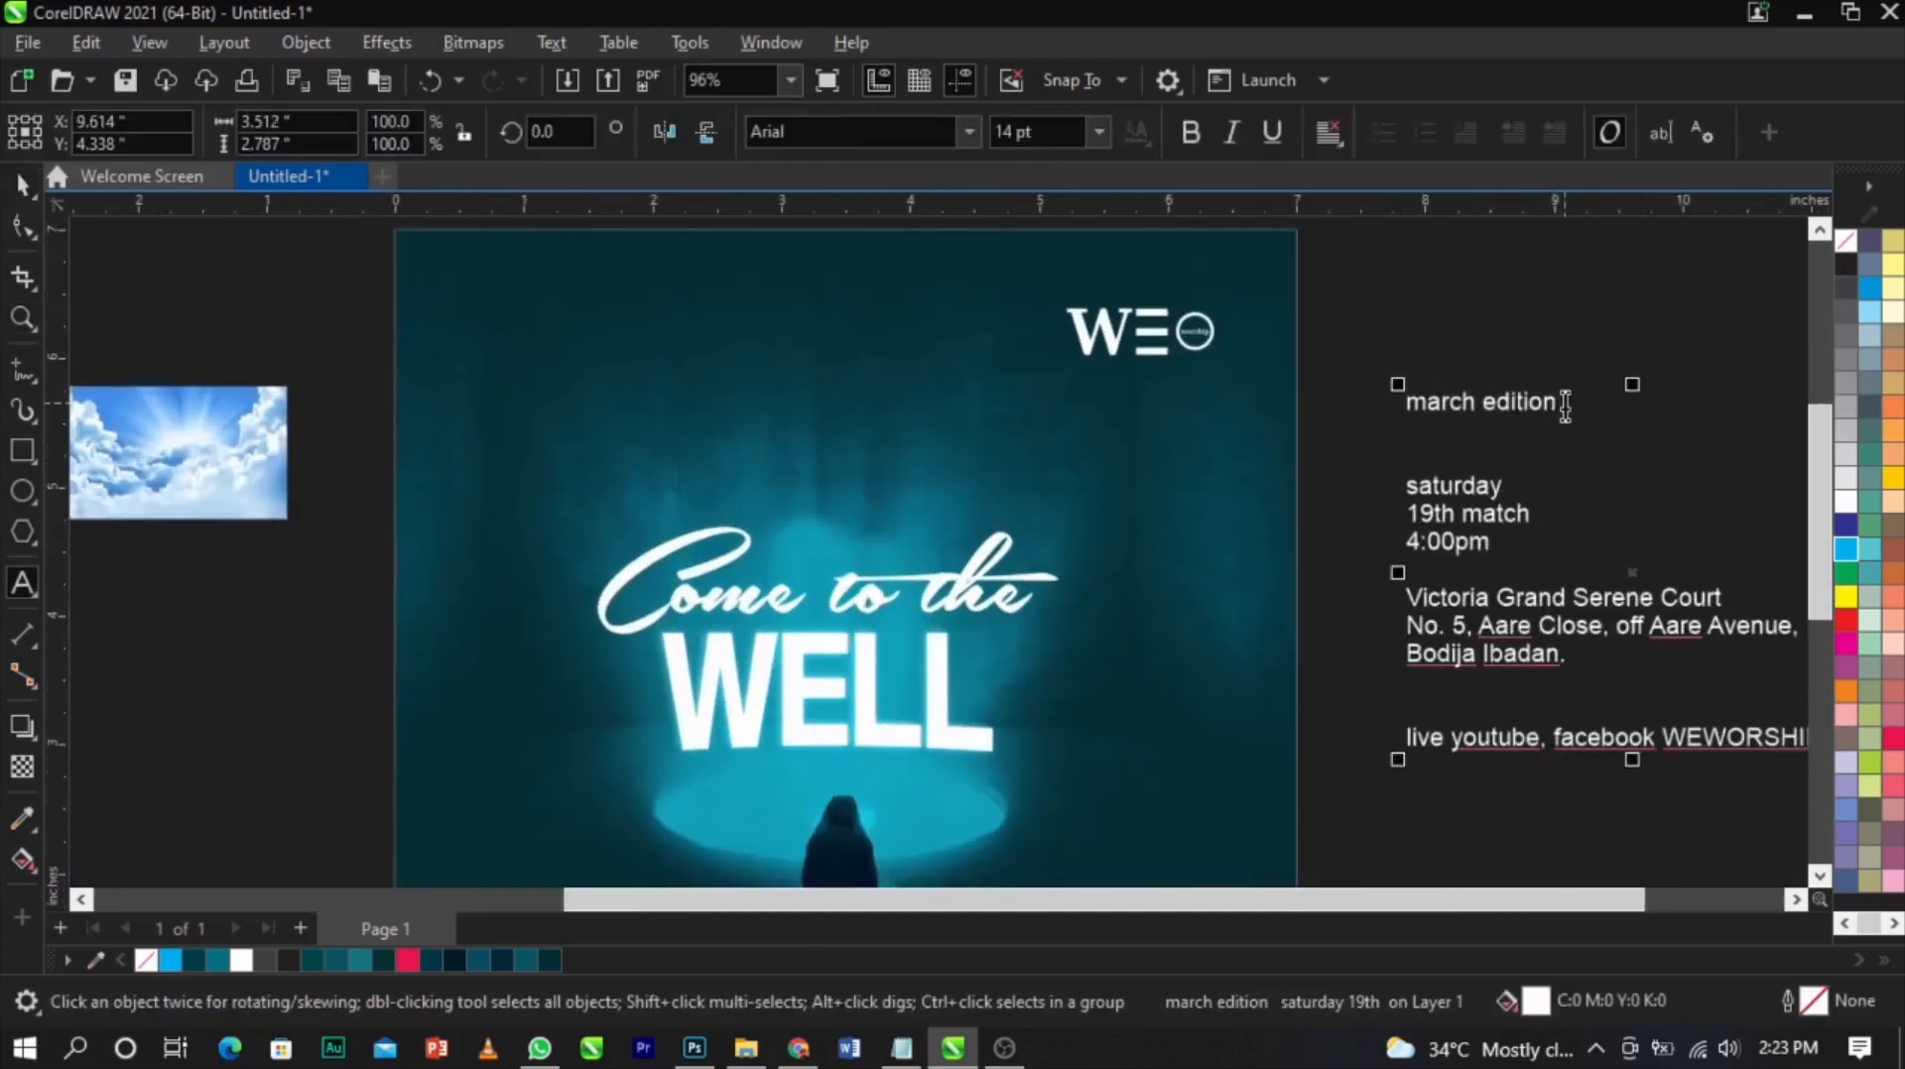
{"action": "left_click_drag", "start_coordinate": [1559, 406], "coordinate": [1346, 400]}
{"action": "key", "text": "ctrl+x"}
{"action": "left_click", "coordinate": [1092, 412]}
{"action": "key", "text": "ctrl+v"}
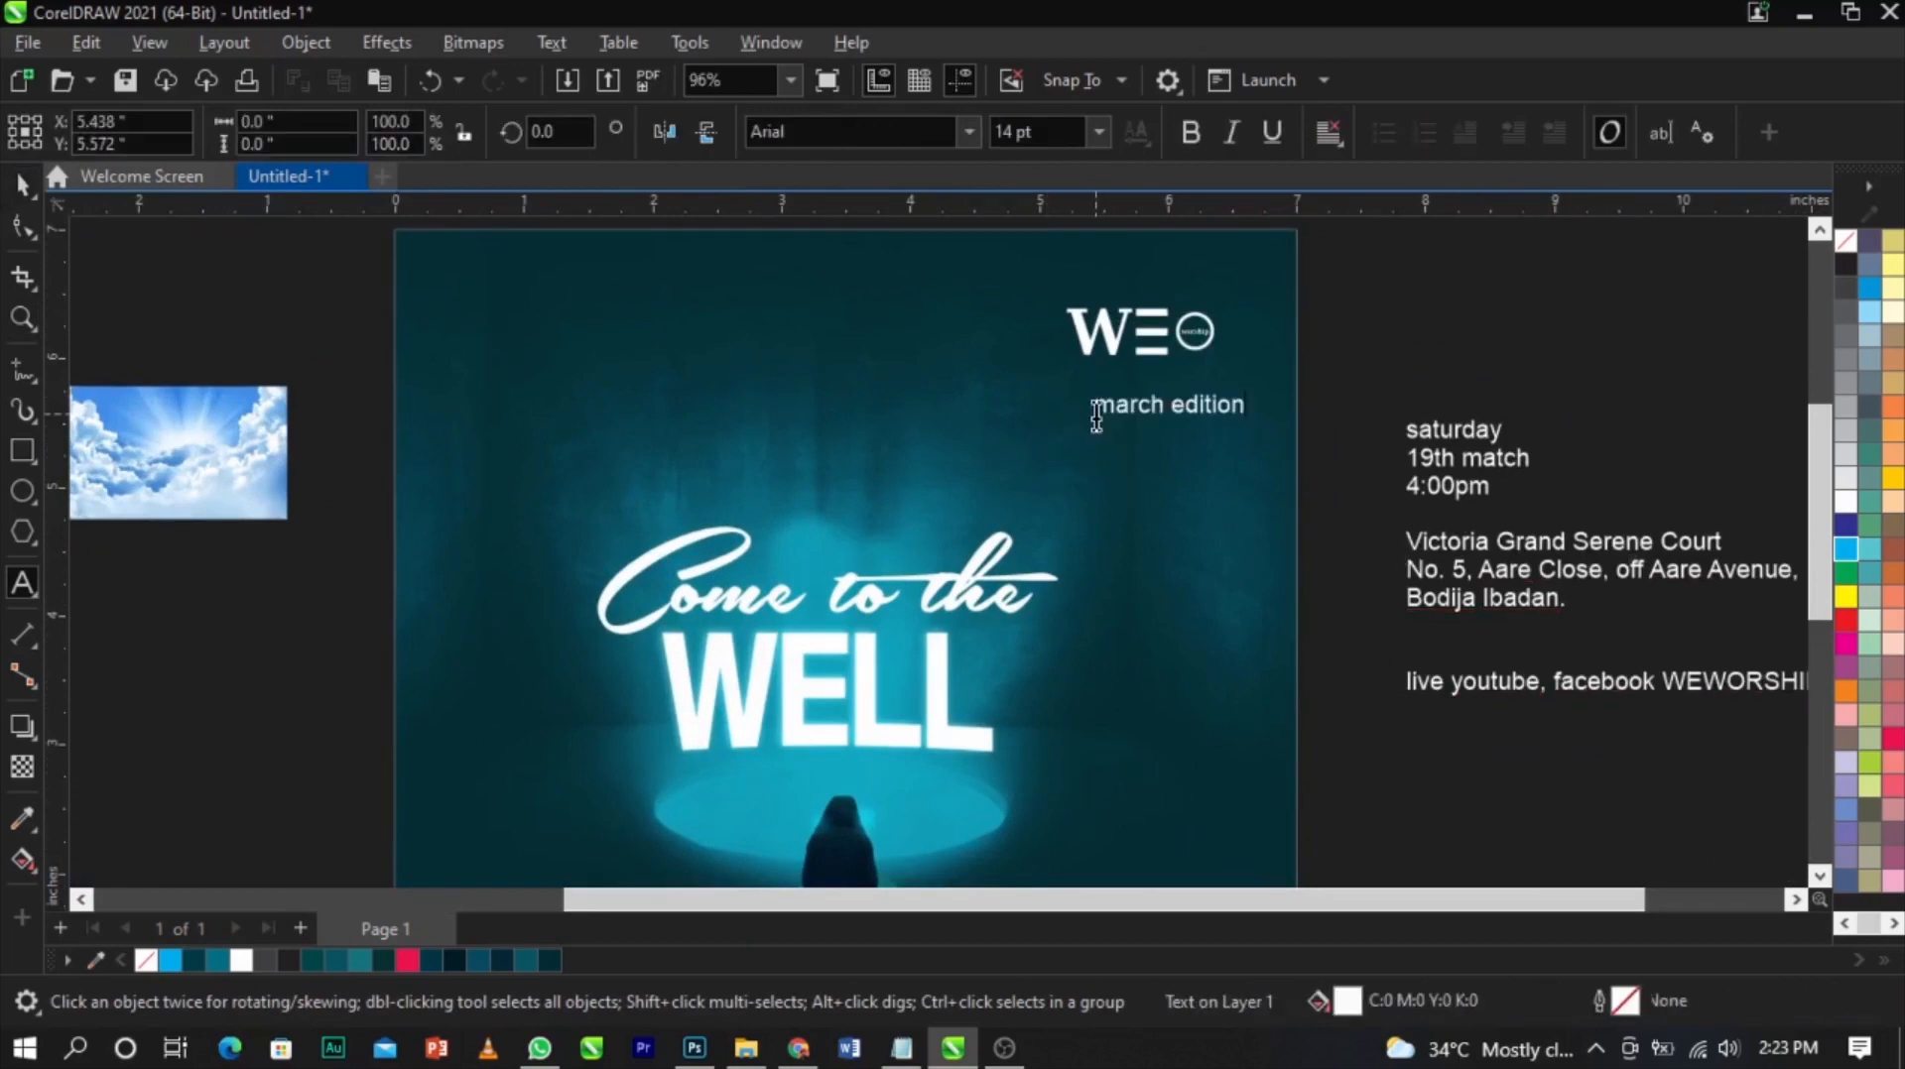
Change the 'march edition' text to UPPERCASE with Change Case
{"action": "scroll", "coordinate": [1181, 342], "scroll_direction": "up", "scroll_amount": 2}
{"action": "key", "text": "ctrl+a"}
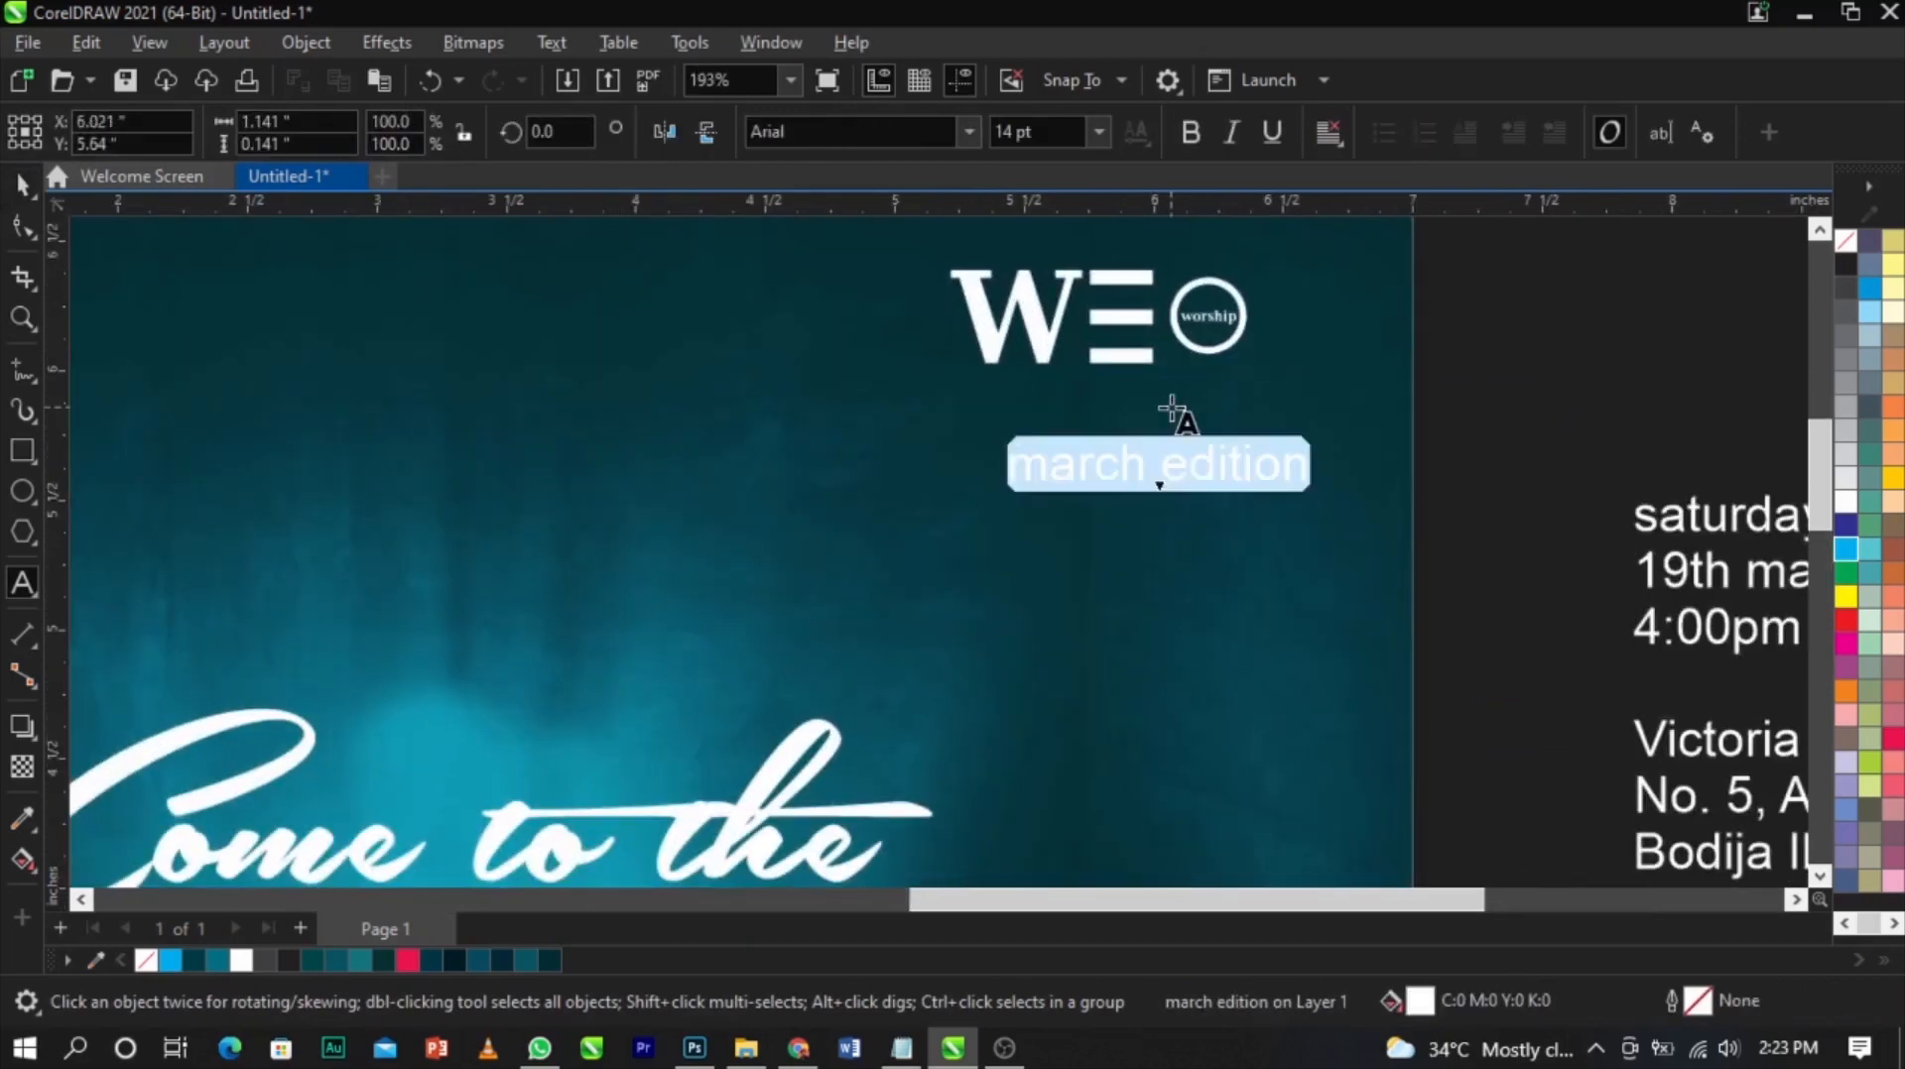
{"action": "left_click", "coordinate": [1191, 466]}
{"action": "key", "text": "ctrl+a"}
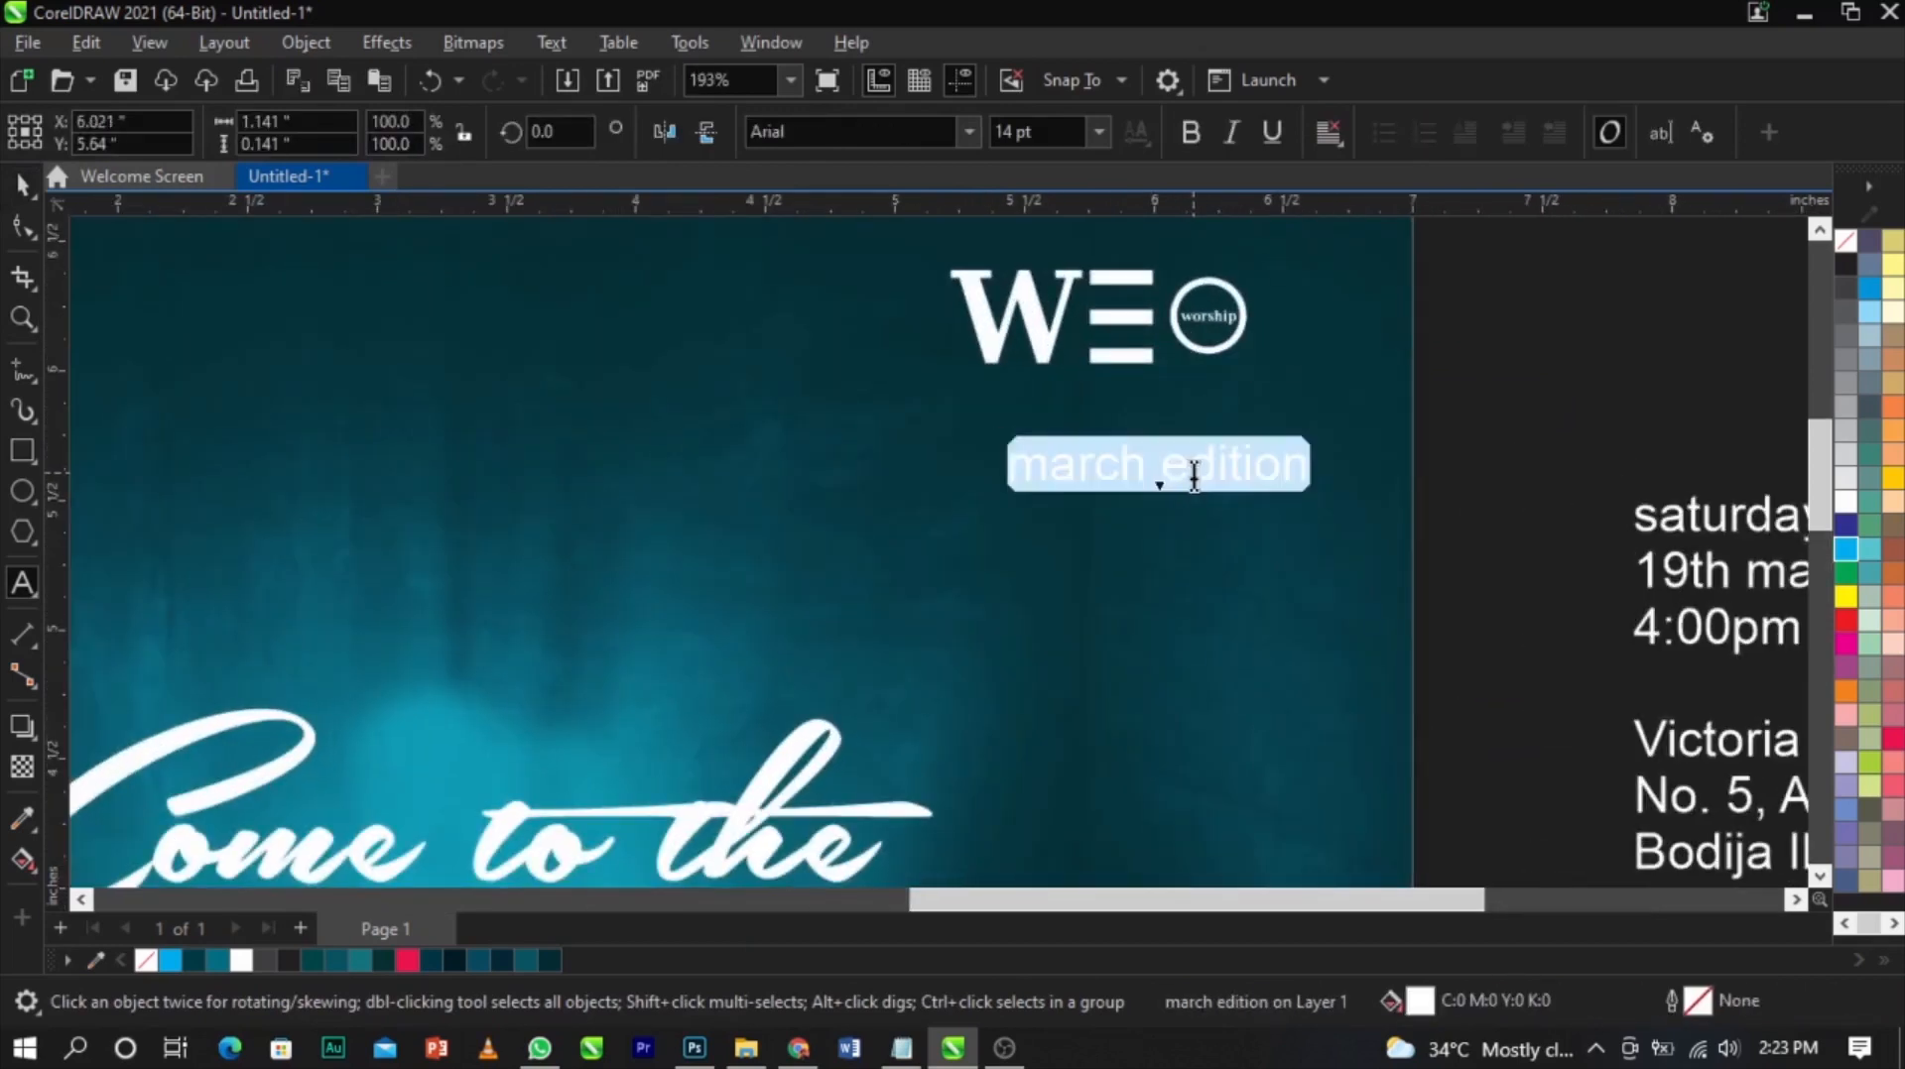
{"action": "left_click", "coordinate": [1195, 476]}
{"action": "key", "text": "ctrl+a"}
{"action": "key", "text": "shift+F3"}
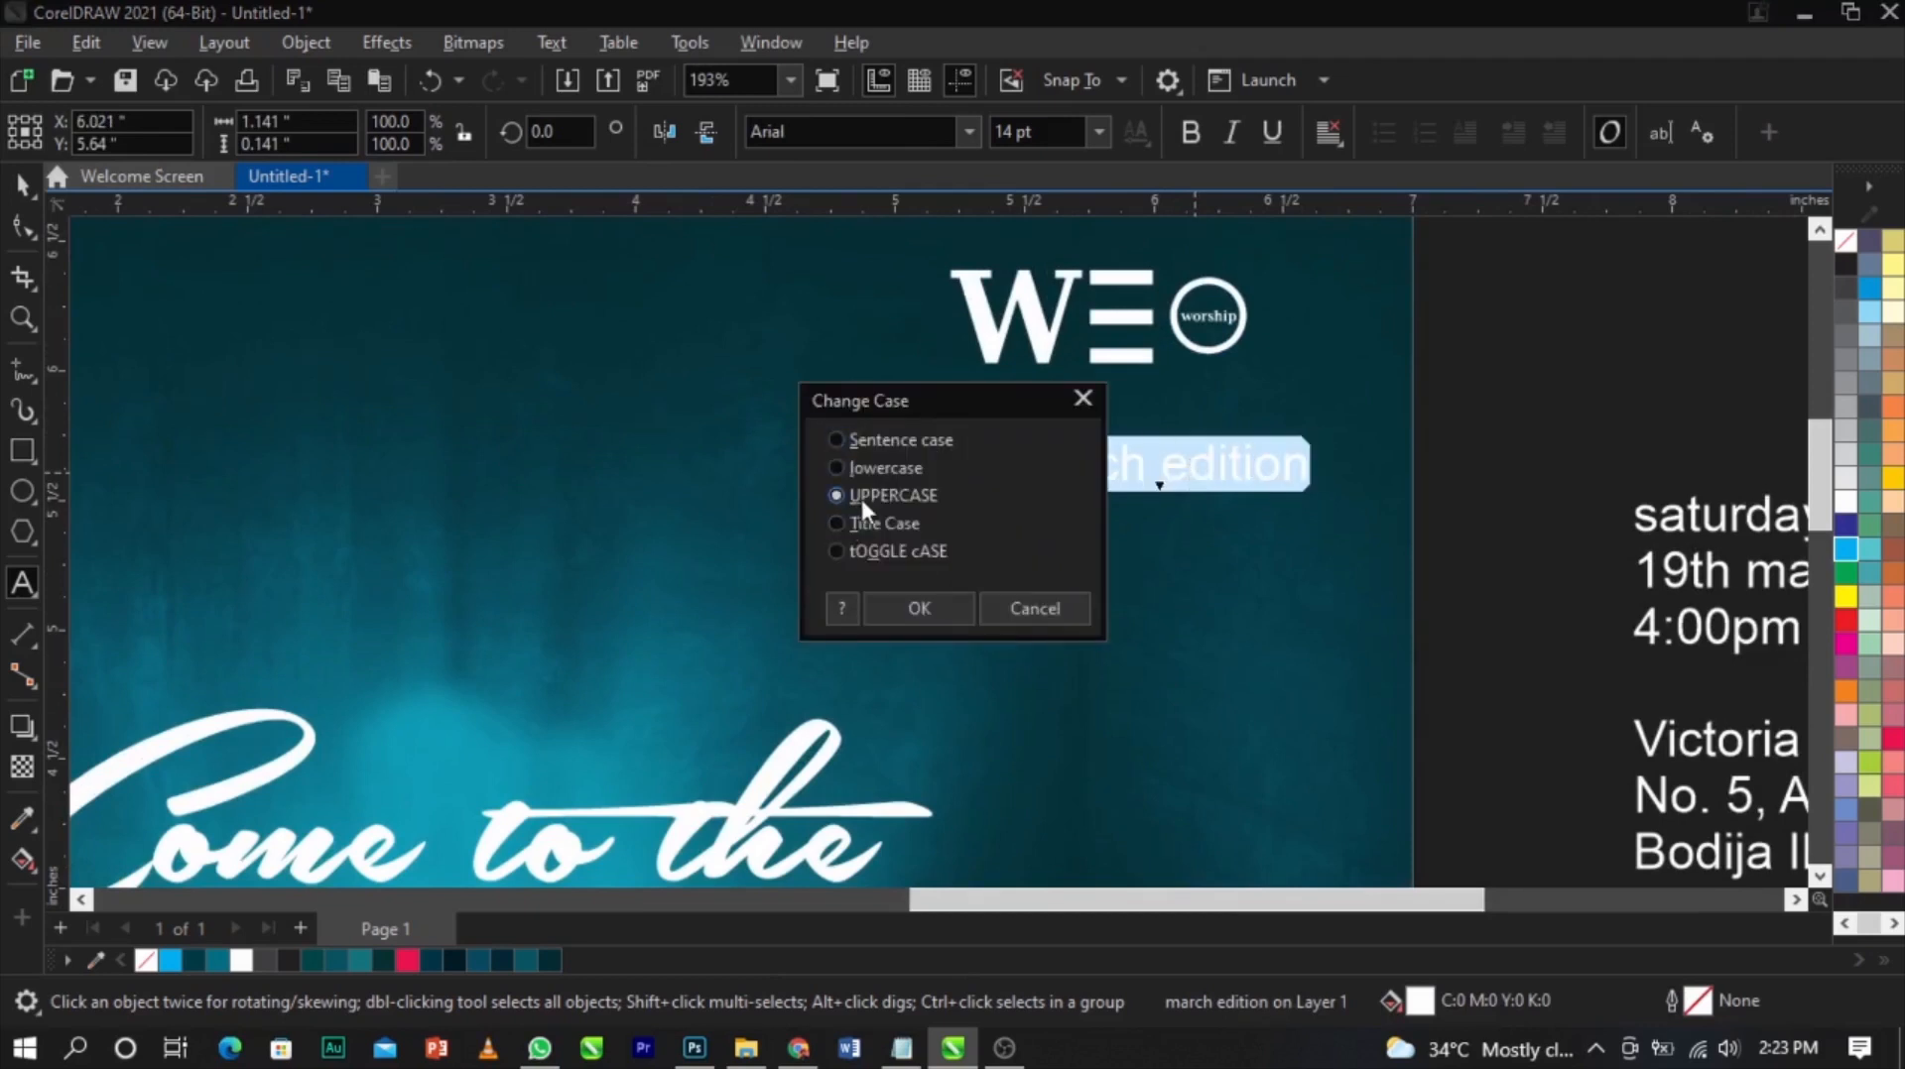
{"action": "left_click", "coordinate": [918, 608]}
{"action": "scroll", "coordinate": [1220, 466], "scroll_direction": "up", "scroll_amount": 1}
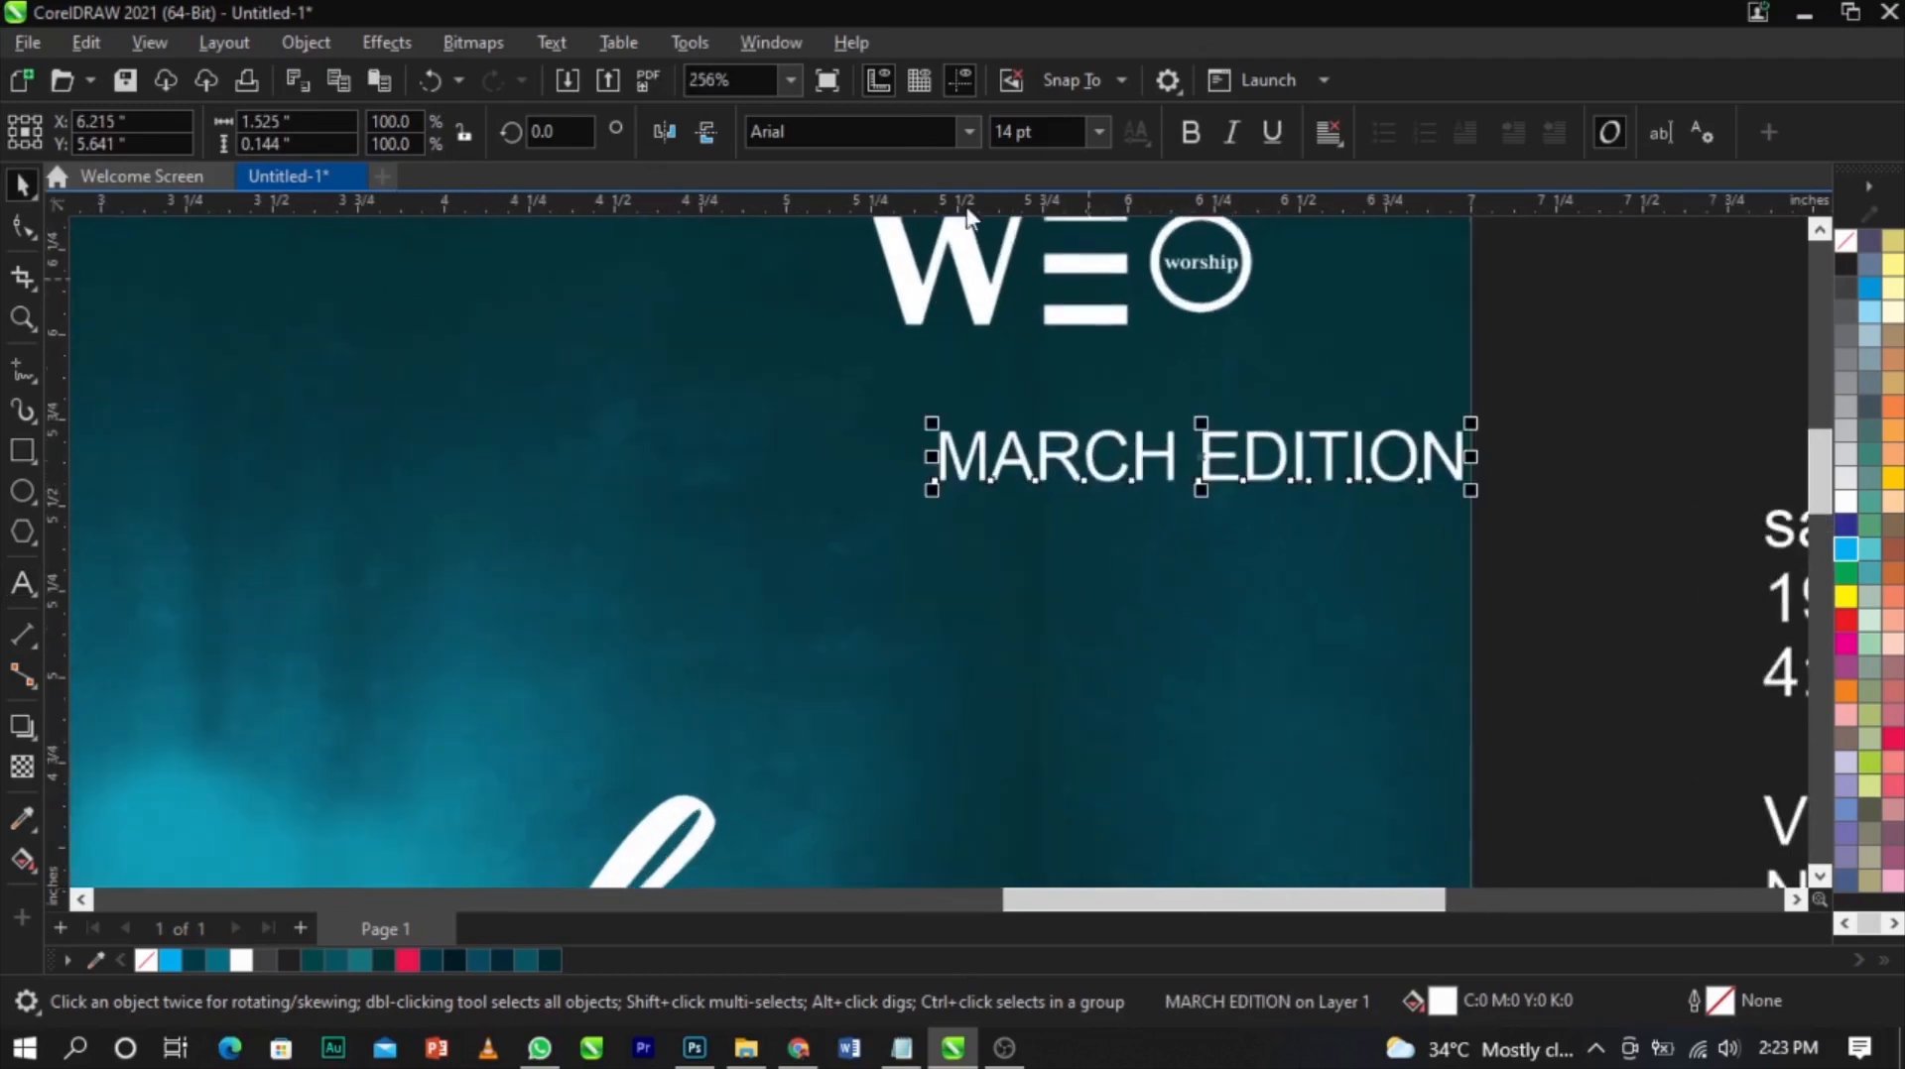
Set MARCH EDITION to the Sequel Sans Bold Disp font and scale it down under the logo
{"action": "left_click", "coordinate": [967, 132]}
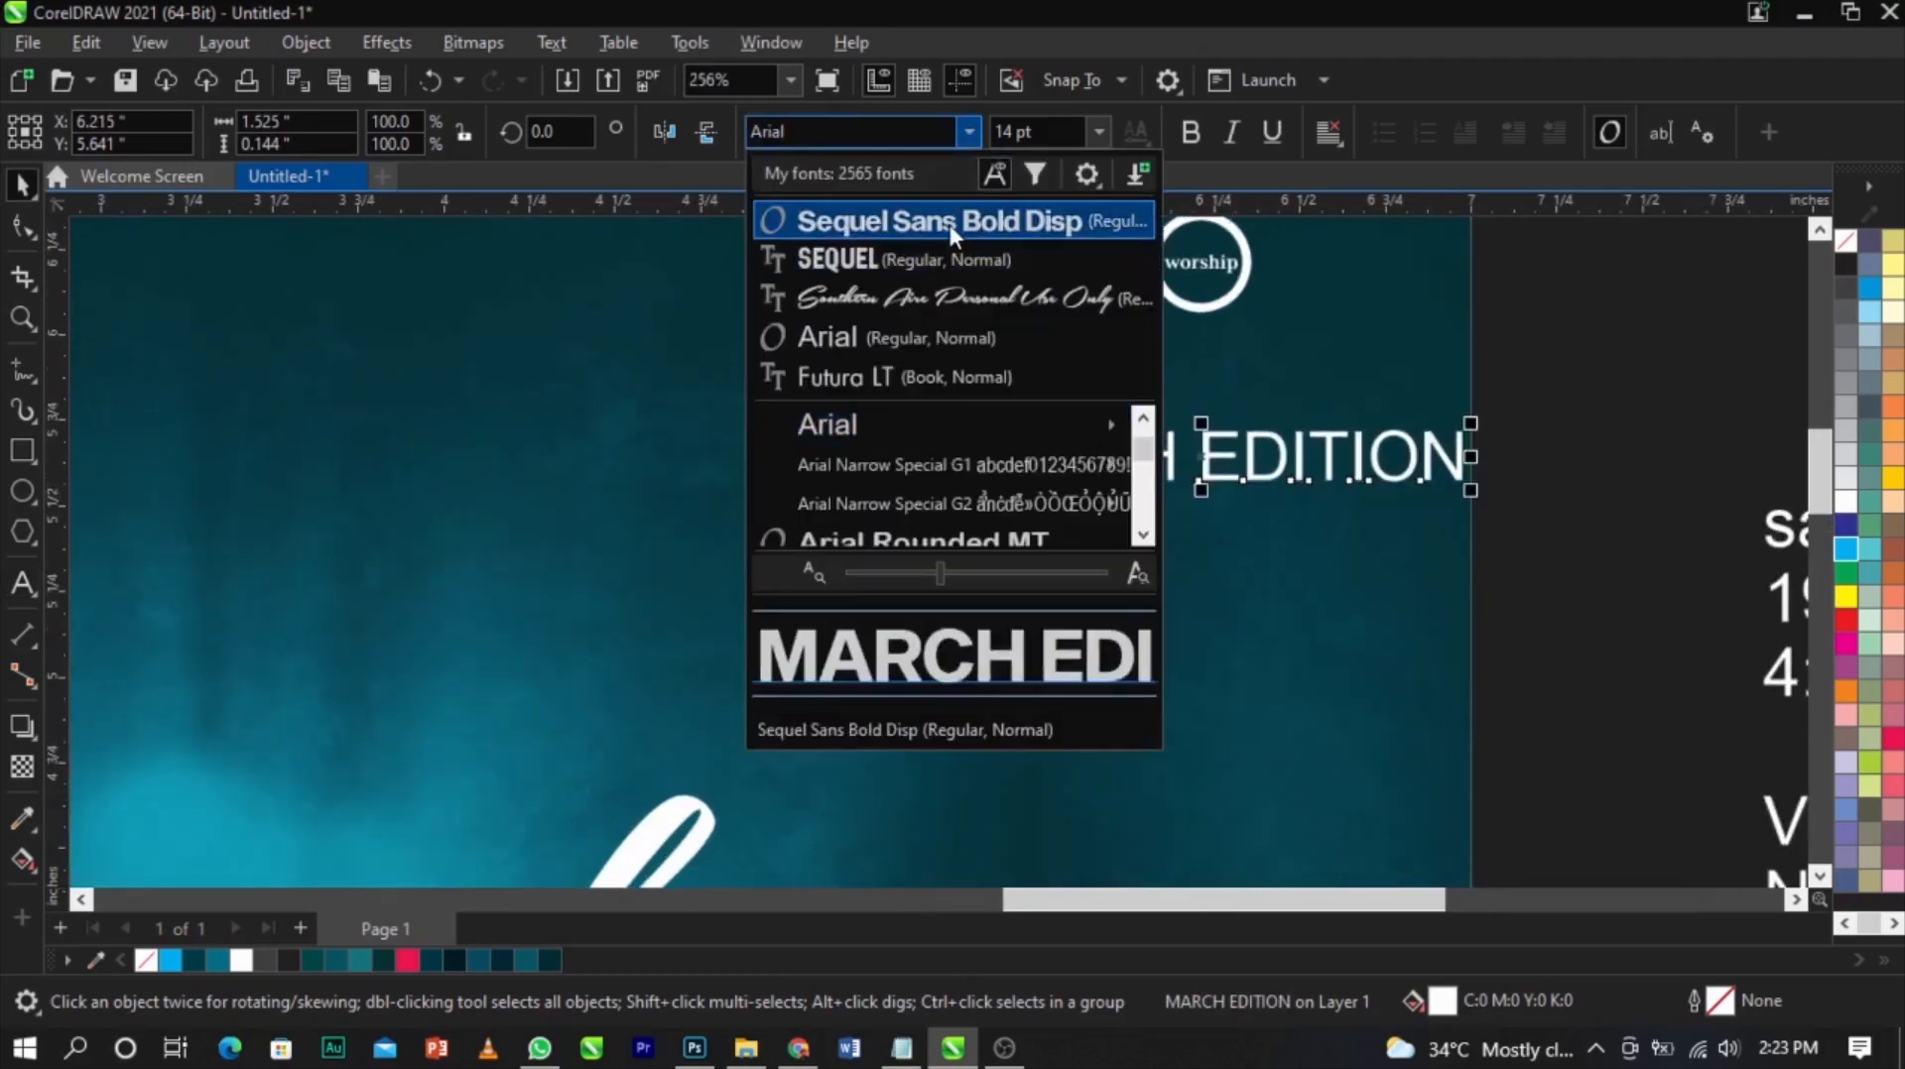
{"action": "left_click", "coordinate": [943, 224]}
{"action": "left_click_drag", "start_coordinate": [1456, 495], "coordinate": [1197, 444]}
Left-align MARCH EDITION with the logo and nudge the logo slightly up and left
{"action": "left_click", "coordinate": [1109, 318], "text": "shift"}
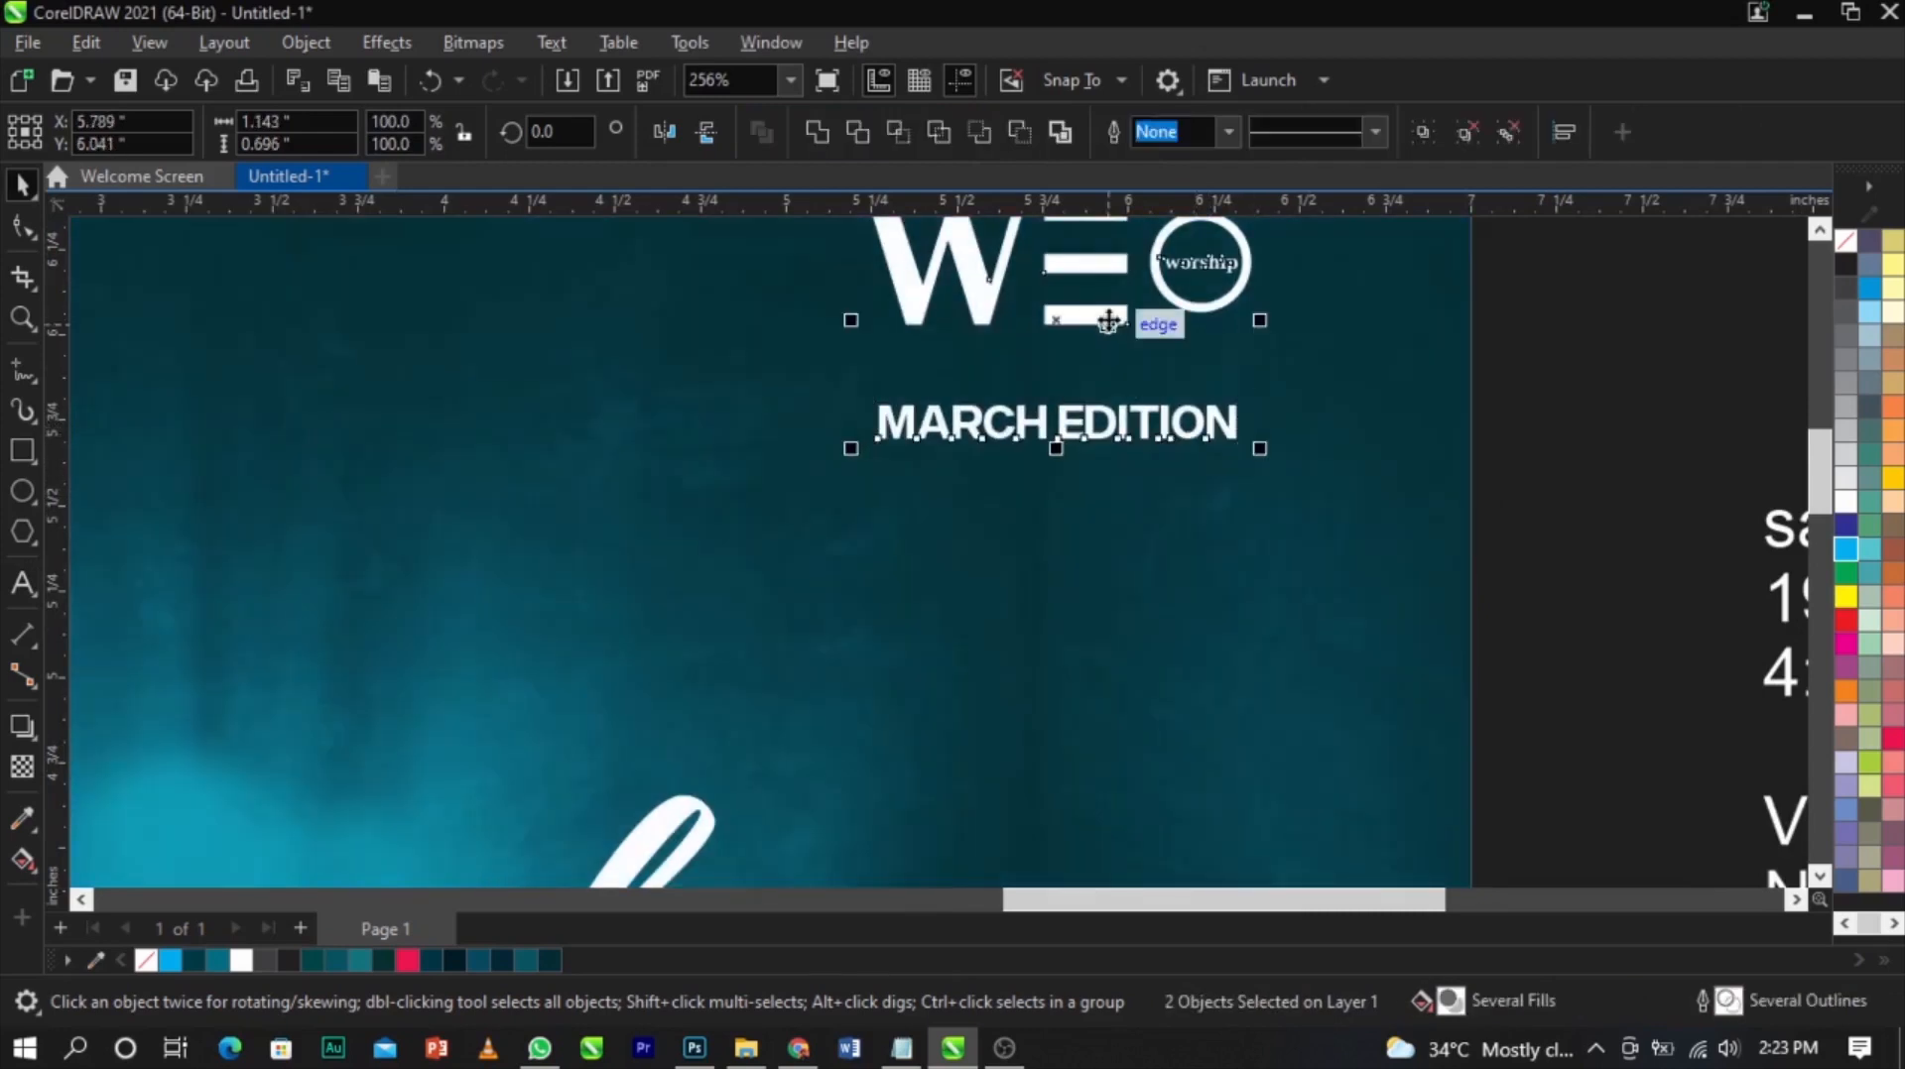
{"action": "key", "text": "l"}
{"action": "left_click", "coordinate": [1586, 449]}
{"action": "key", "text": "F3"}
{"action": "key", "text": "F2"}
{"action": "left_click_drag", "start_coordinate": [655, 322], "coordinate": [1270, 584]}
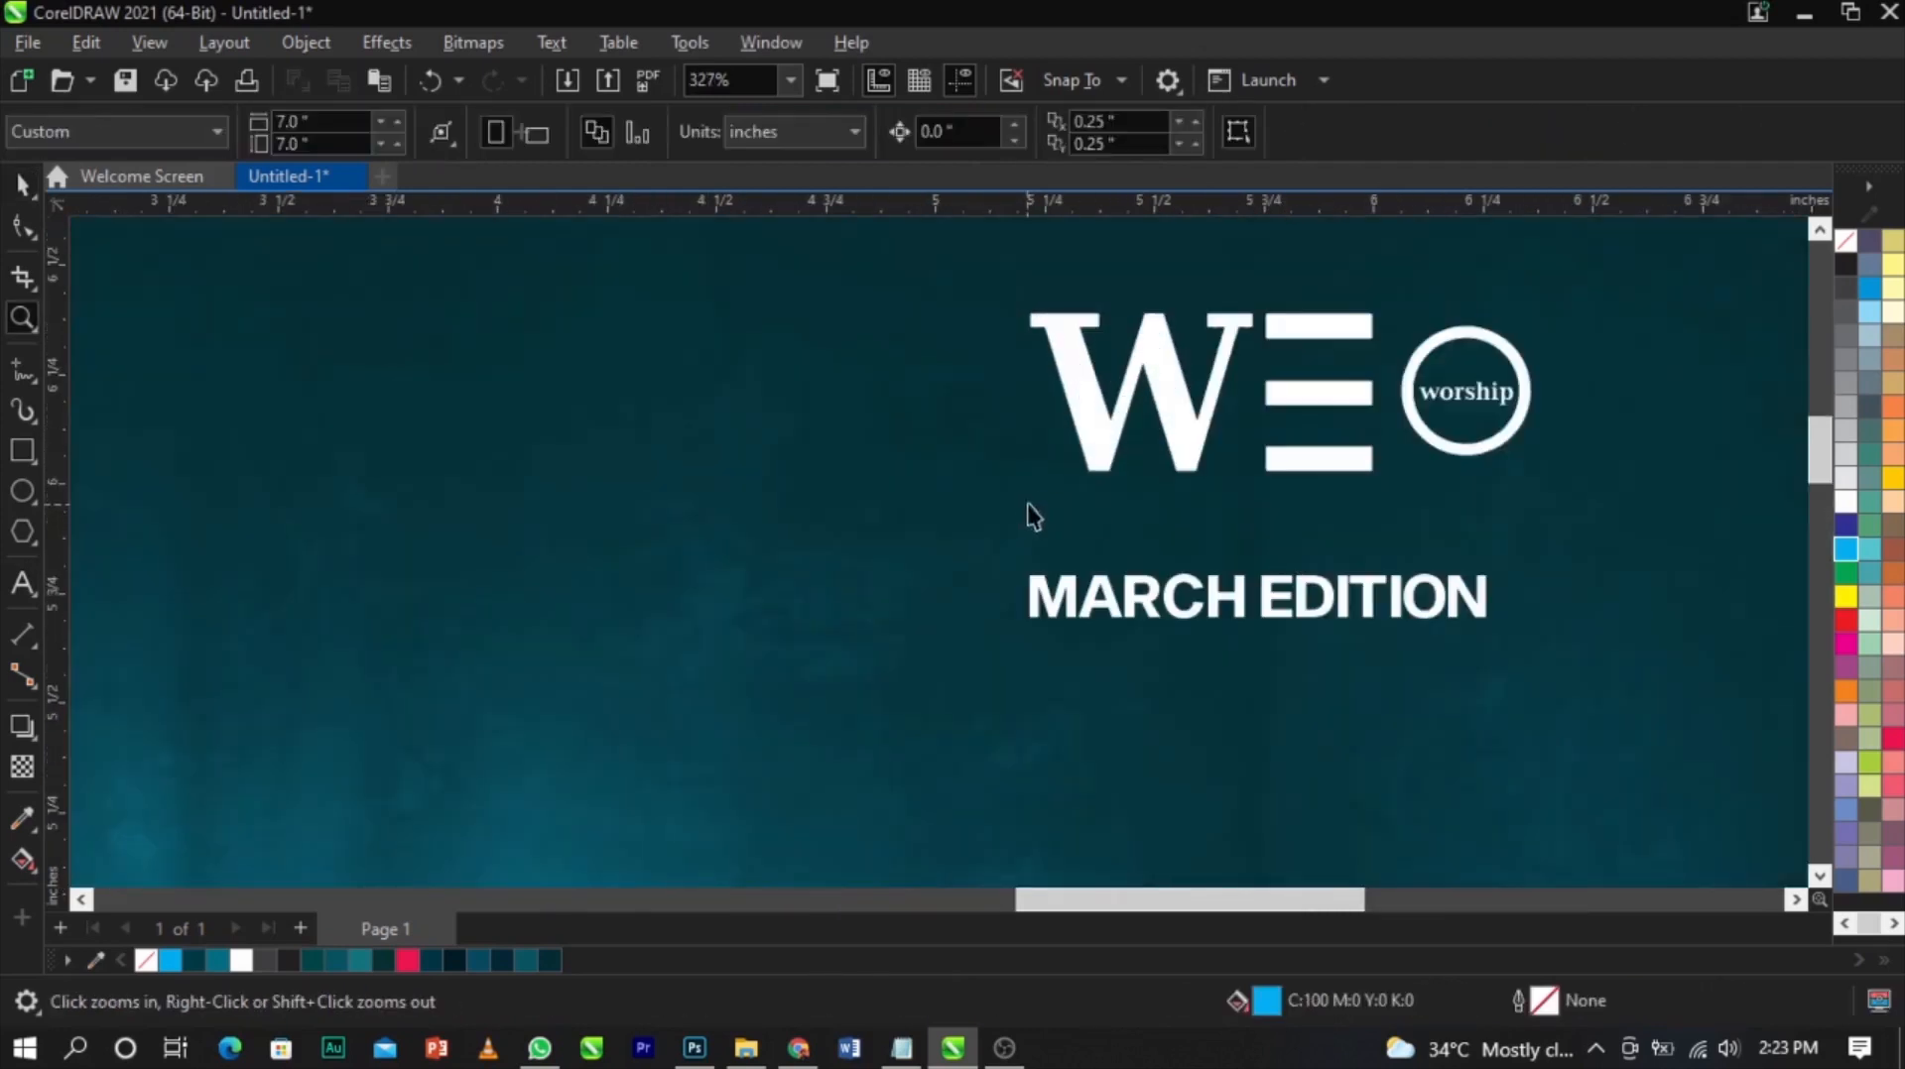
{"action": "left_click", "coordinate": [1086, 448]}
{"action": "left_click_drag", "start_coordinate": [1033, 314], "coordinate": [1012, 305]}
Draw a small square beside MARCH EDITION and fill it white
{"action": "scroll", "coordinate": [1047, 590], "scroll_direction": "up", "scroll_amount": 1}
{"action": "scroll", "coordinate": [1046, 591], "scroll_direction": "up", "scroll_amount": 1}
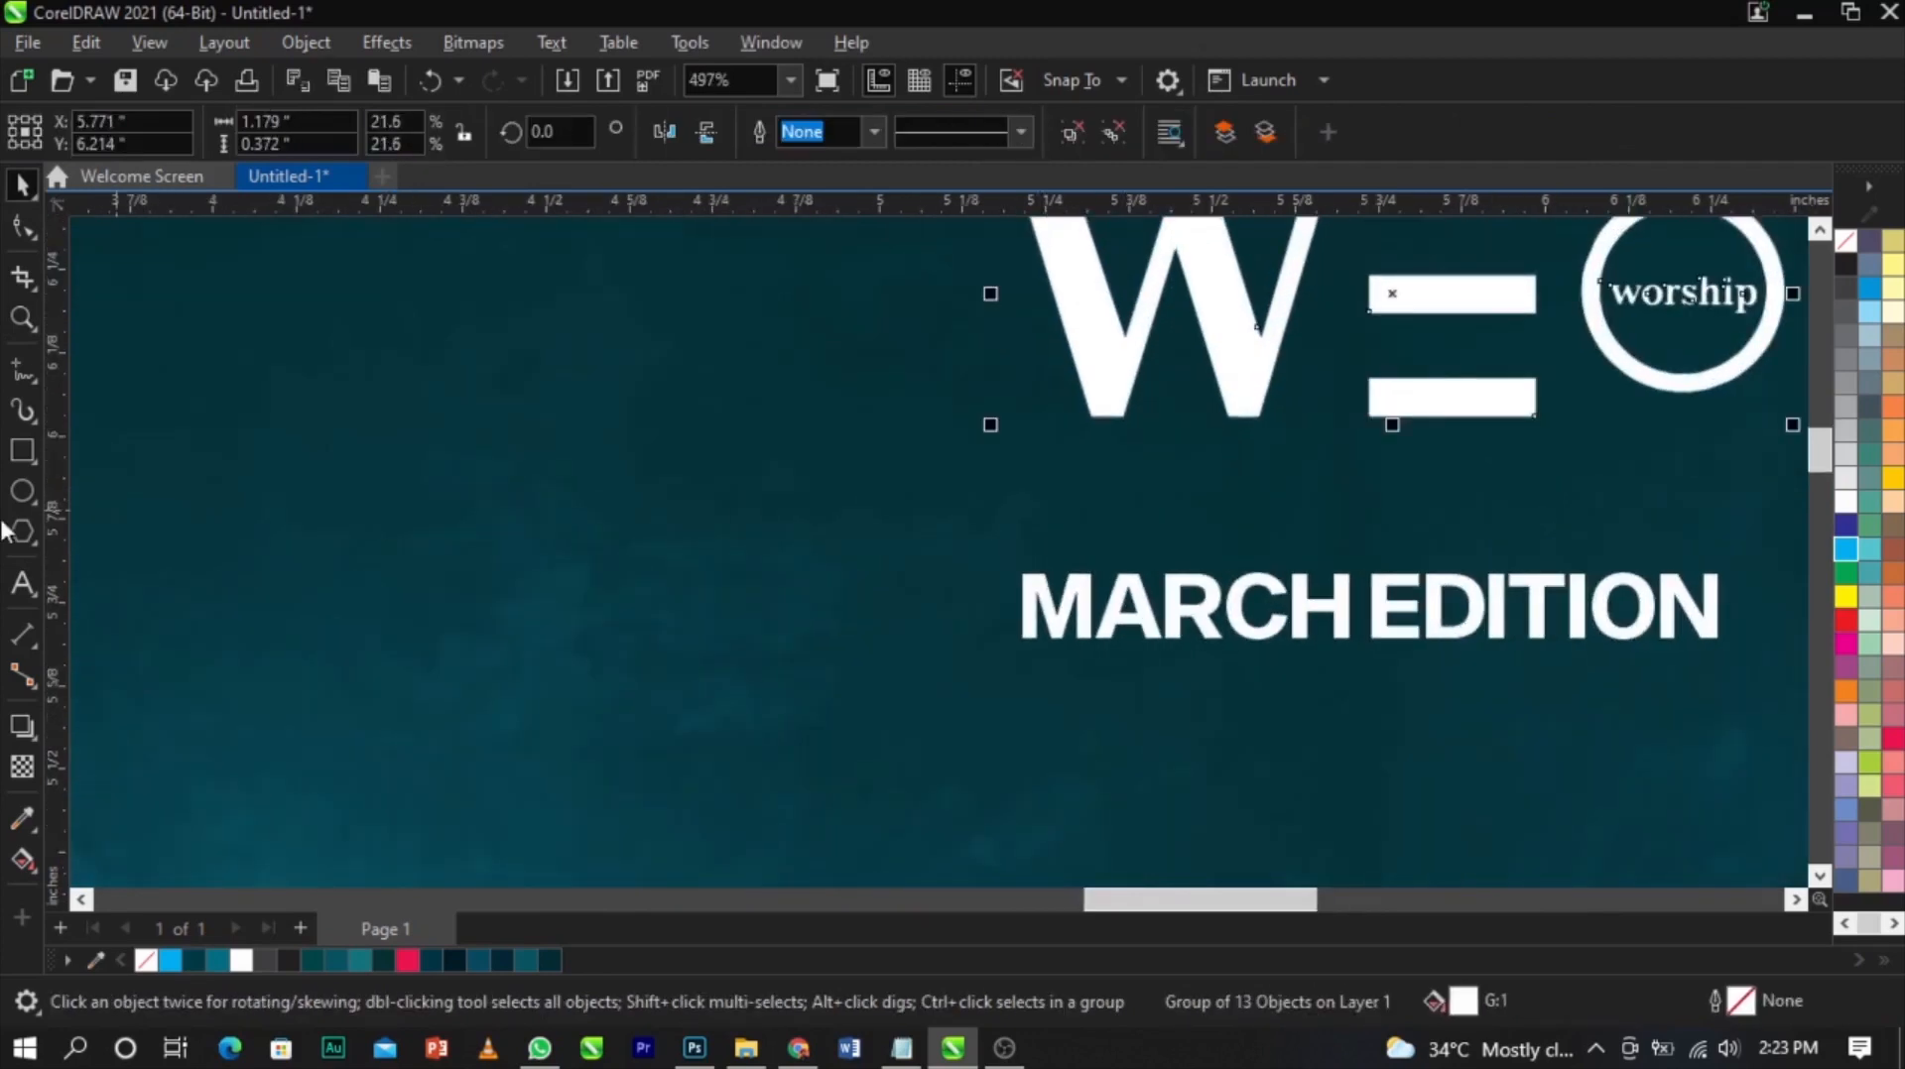
{"action": "left_click", "coordinate": [30, 453]}
{"action": "left_click_drag", "start_coordinate": [849, 536], "coordinate": [977, 663]}
{"action": "key", "text": "space"}
{"action": "scroll", "coordinate": [978, 663], "scroll_direction": "up", "scroll_amount": 3}
{"action": "left_click", "coordinate": [1845, 501]}
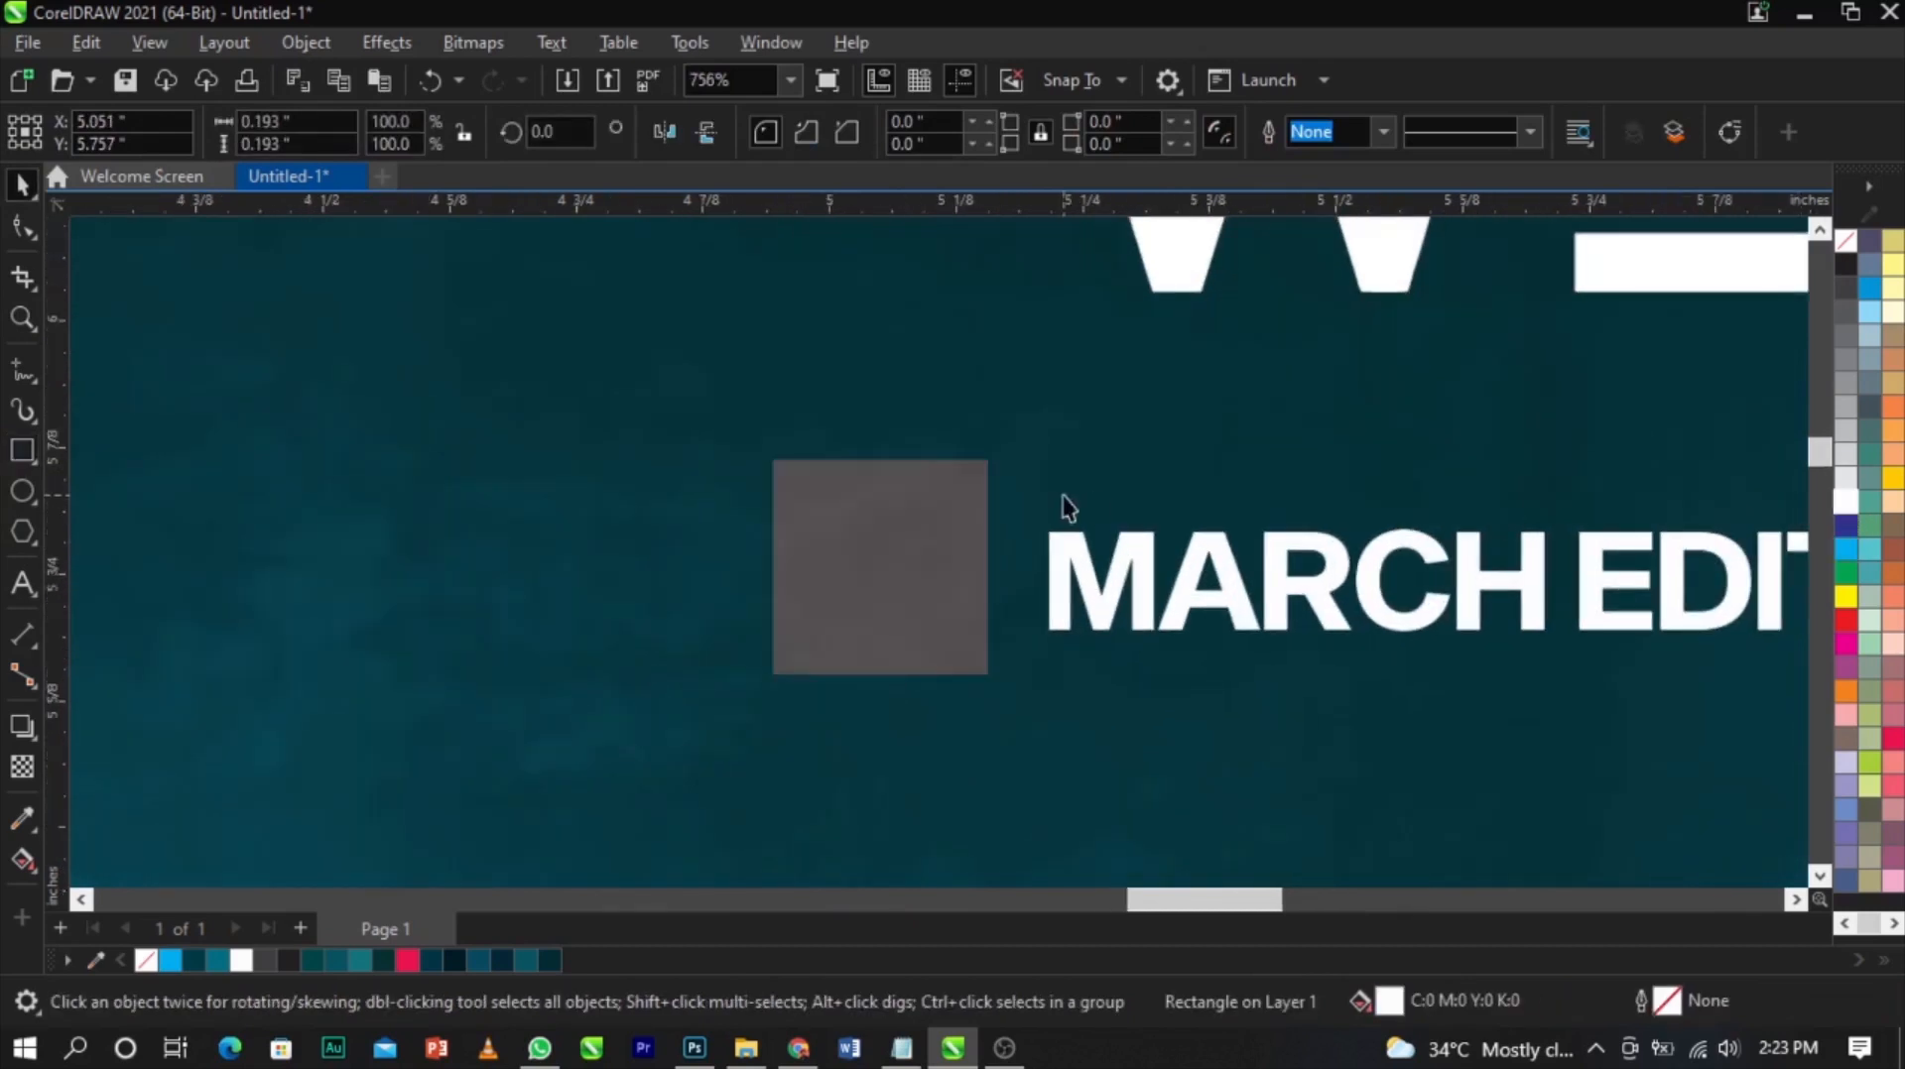
Resize the white square to about 0.1 inch and position it just left of MARCH EDITION
{"action": "left_click_drag", "start_coordinate": [978, 473], "coordinate": [992, 505]}
{"action": "scroll", "coordinate": [928, 545], "scroll_direction": "up", "scroll_amount": 1}
{"action": "left_click_drag", "start_coordinate": [925, 562], "coordinate": [1040, 599]}
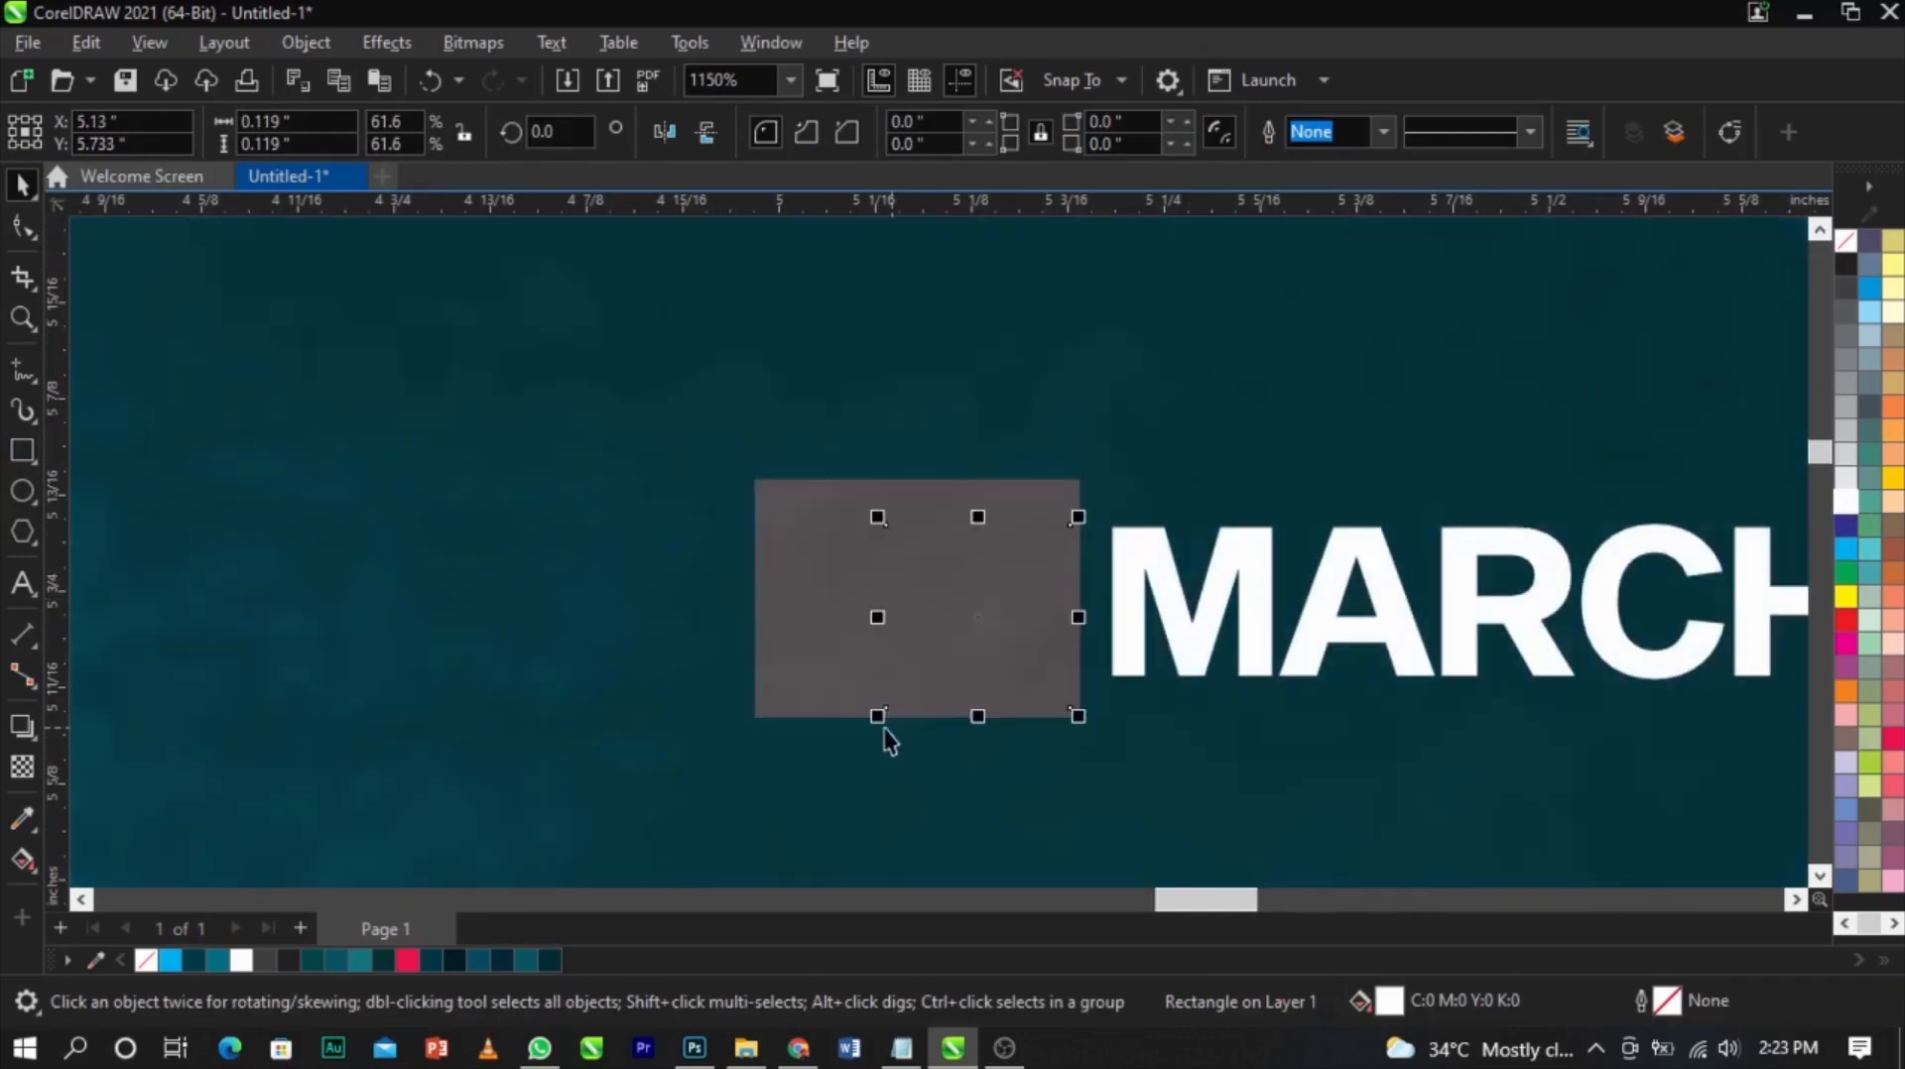
{"action": "left_click_drag", "start_coordinate": [881, 721], "coordinate": [906, 731]}
Convert the square to curves and merge its right-side nodes to form a triangle pointing at the text
{"action": "right_click", "coordinate": [1005, 589]}
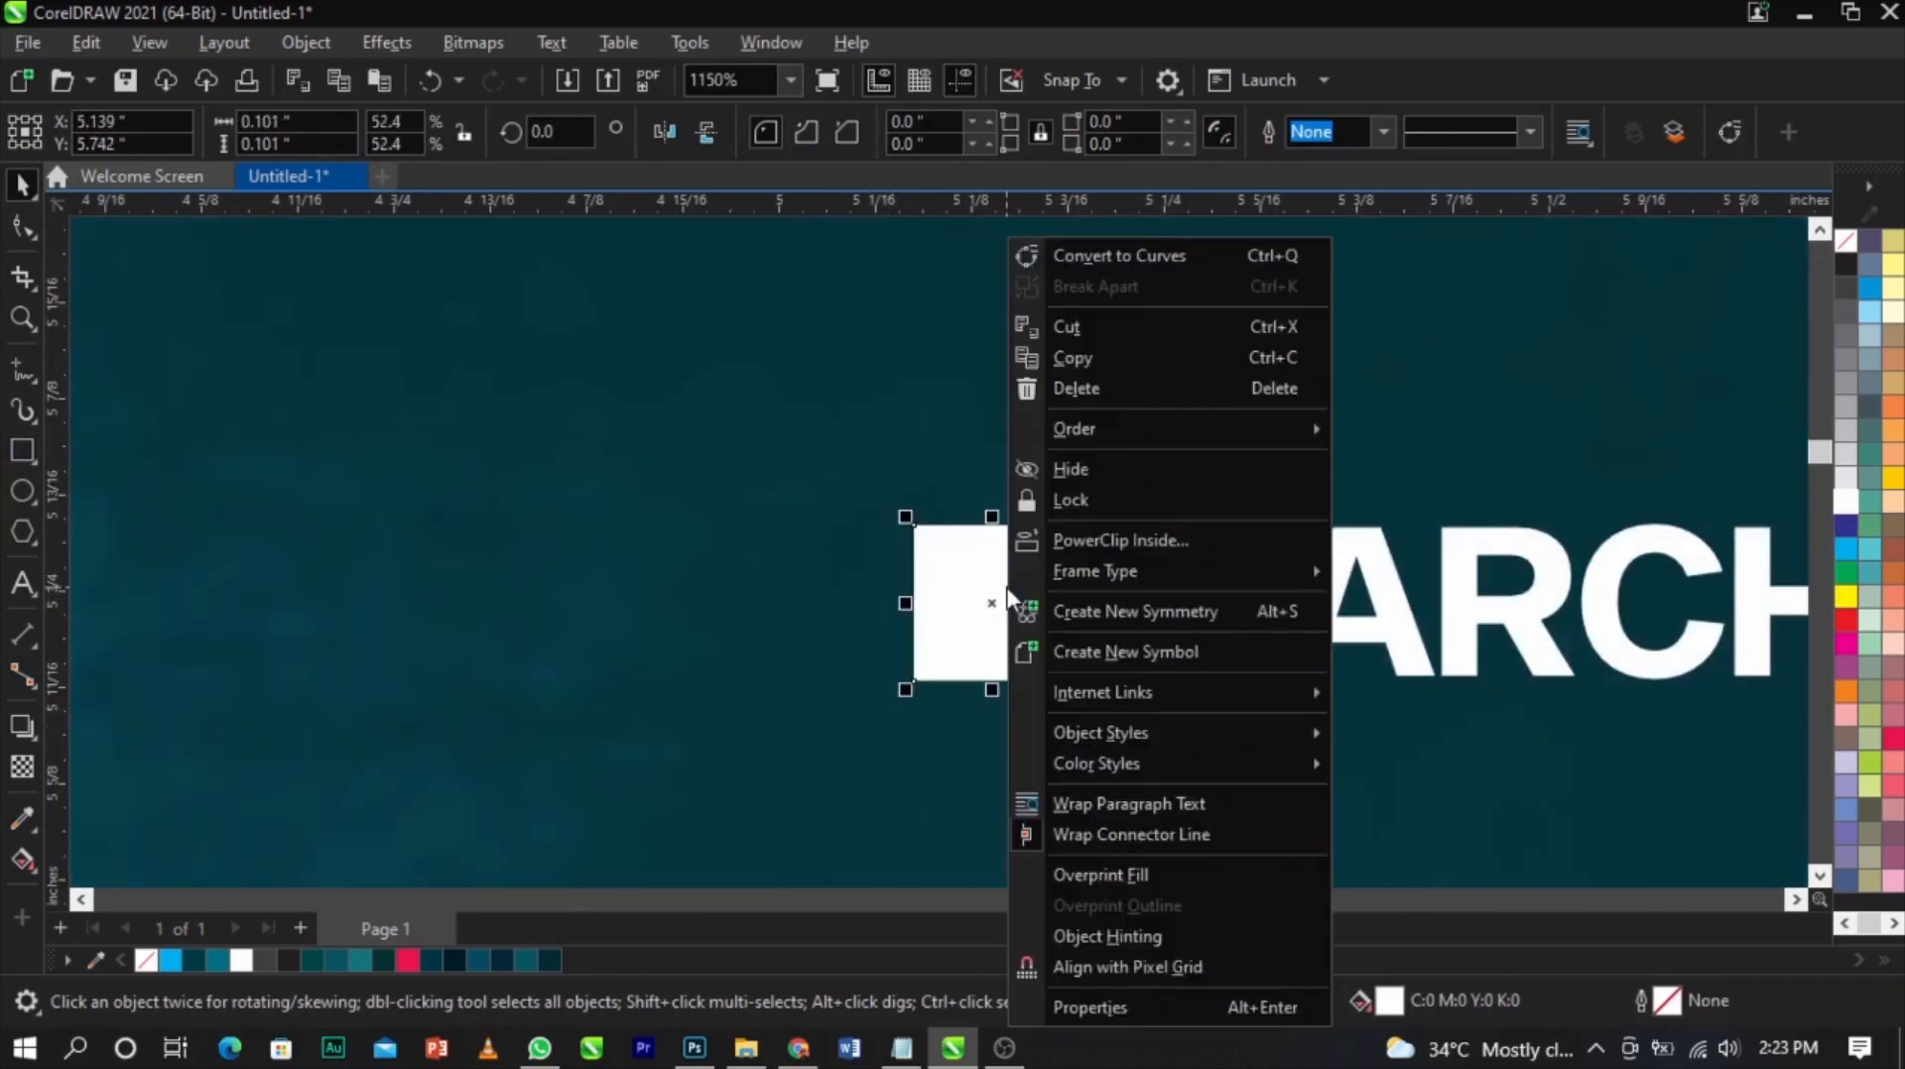
{"action": "left_click", "coordinate": [1095, 268]}
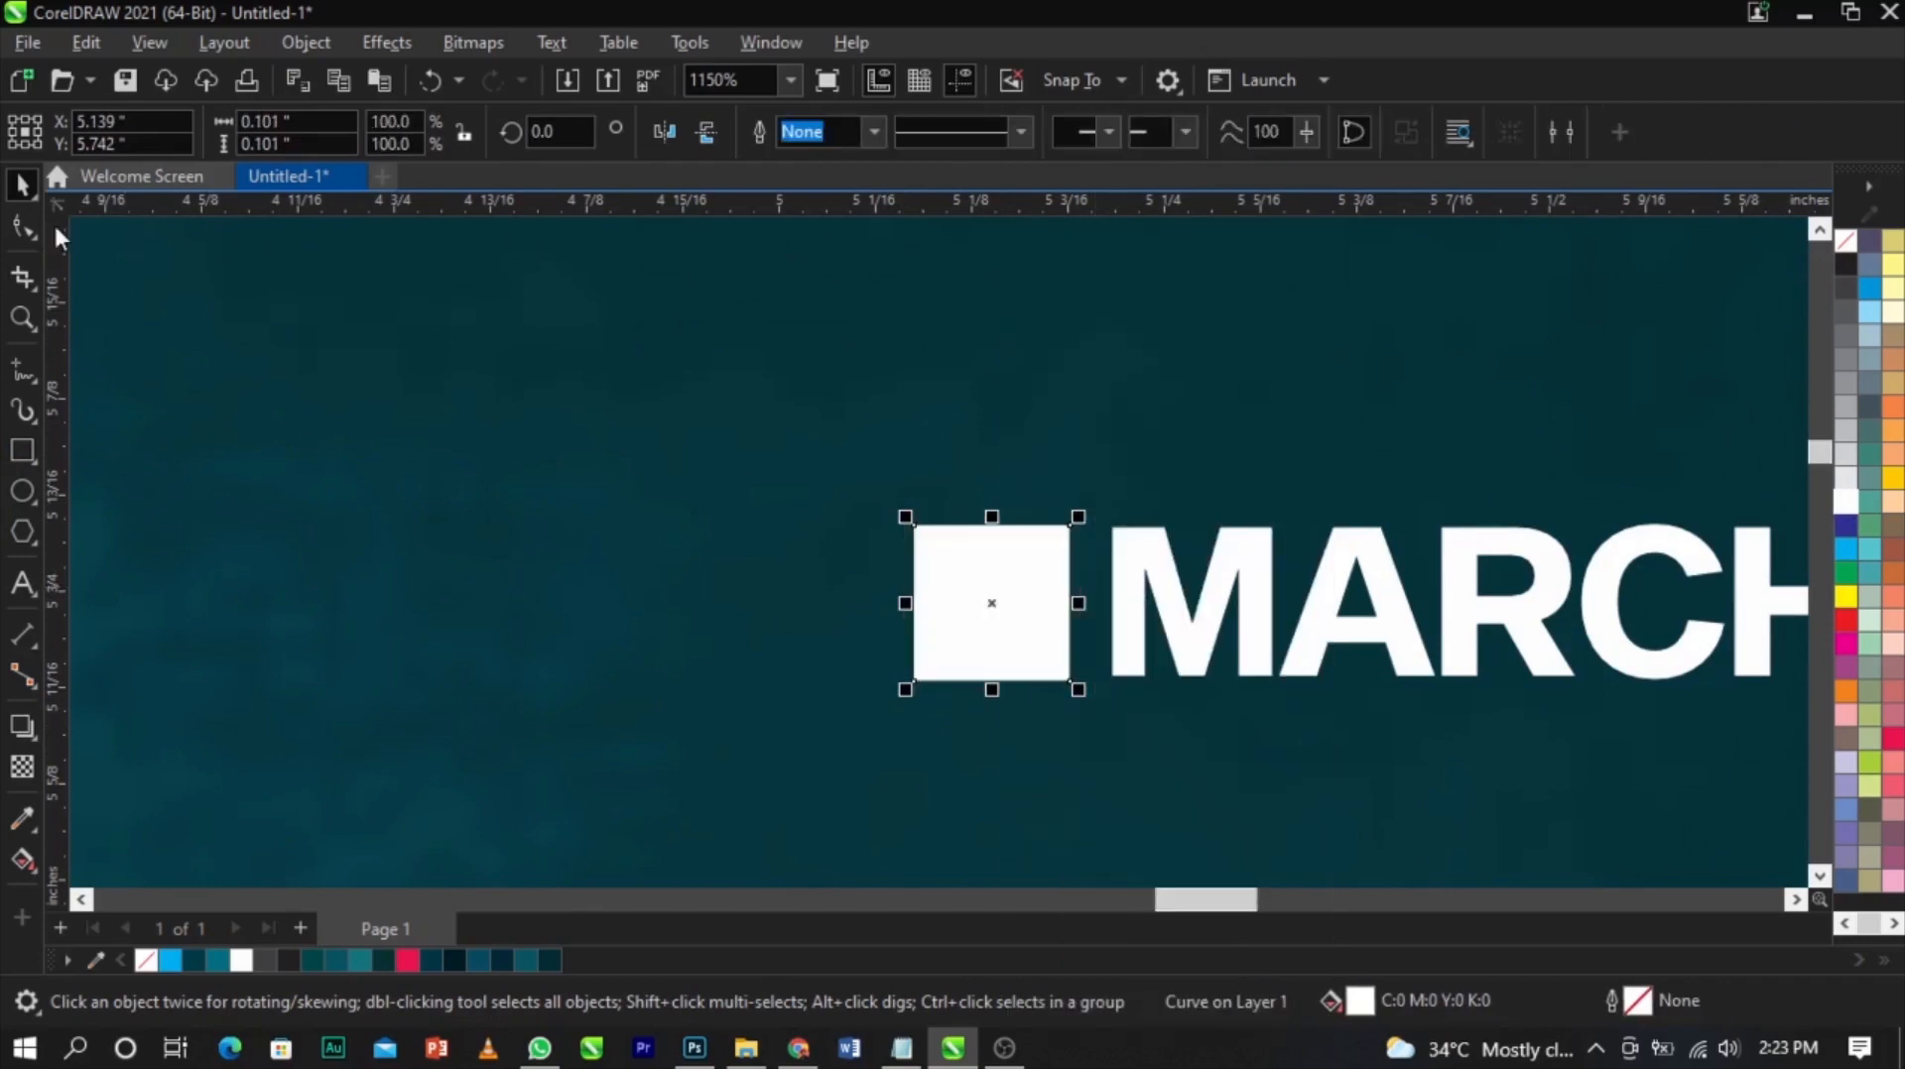
{"action": "left_click", "coordinate": [26, 224]}
{"action": "left_click_drag", "start_coordinate": [1072, 528], "coordinate": [1072, 690]}
{"action": "double_click", "coordinate": [1071, 683]}
{"action": "key", "text": "space"}
Move the white triangle right next to MARCH EDITION
{"action": "left_click_drag", "start_coordinate": [905, 604], "coordinate": [925, 599]}
{"action": "left_click", "coordinate": [1132, 630], "text": "shift"}
{"action": "scroll", "coordinate": [1143, 574], "scroll_direction": "down", "scroll_amount": 6}
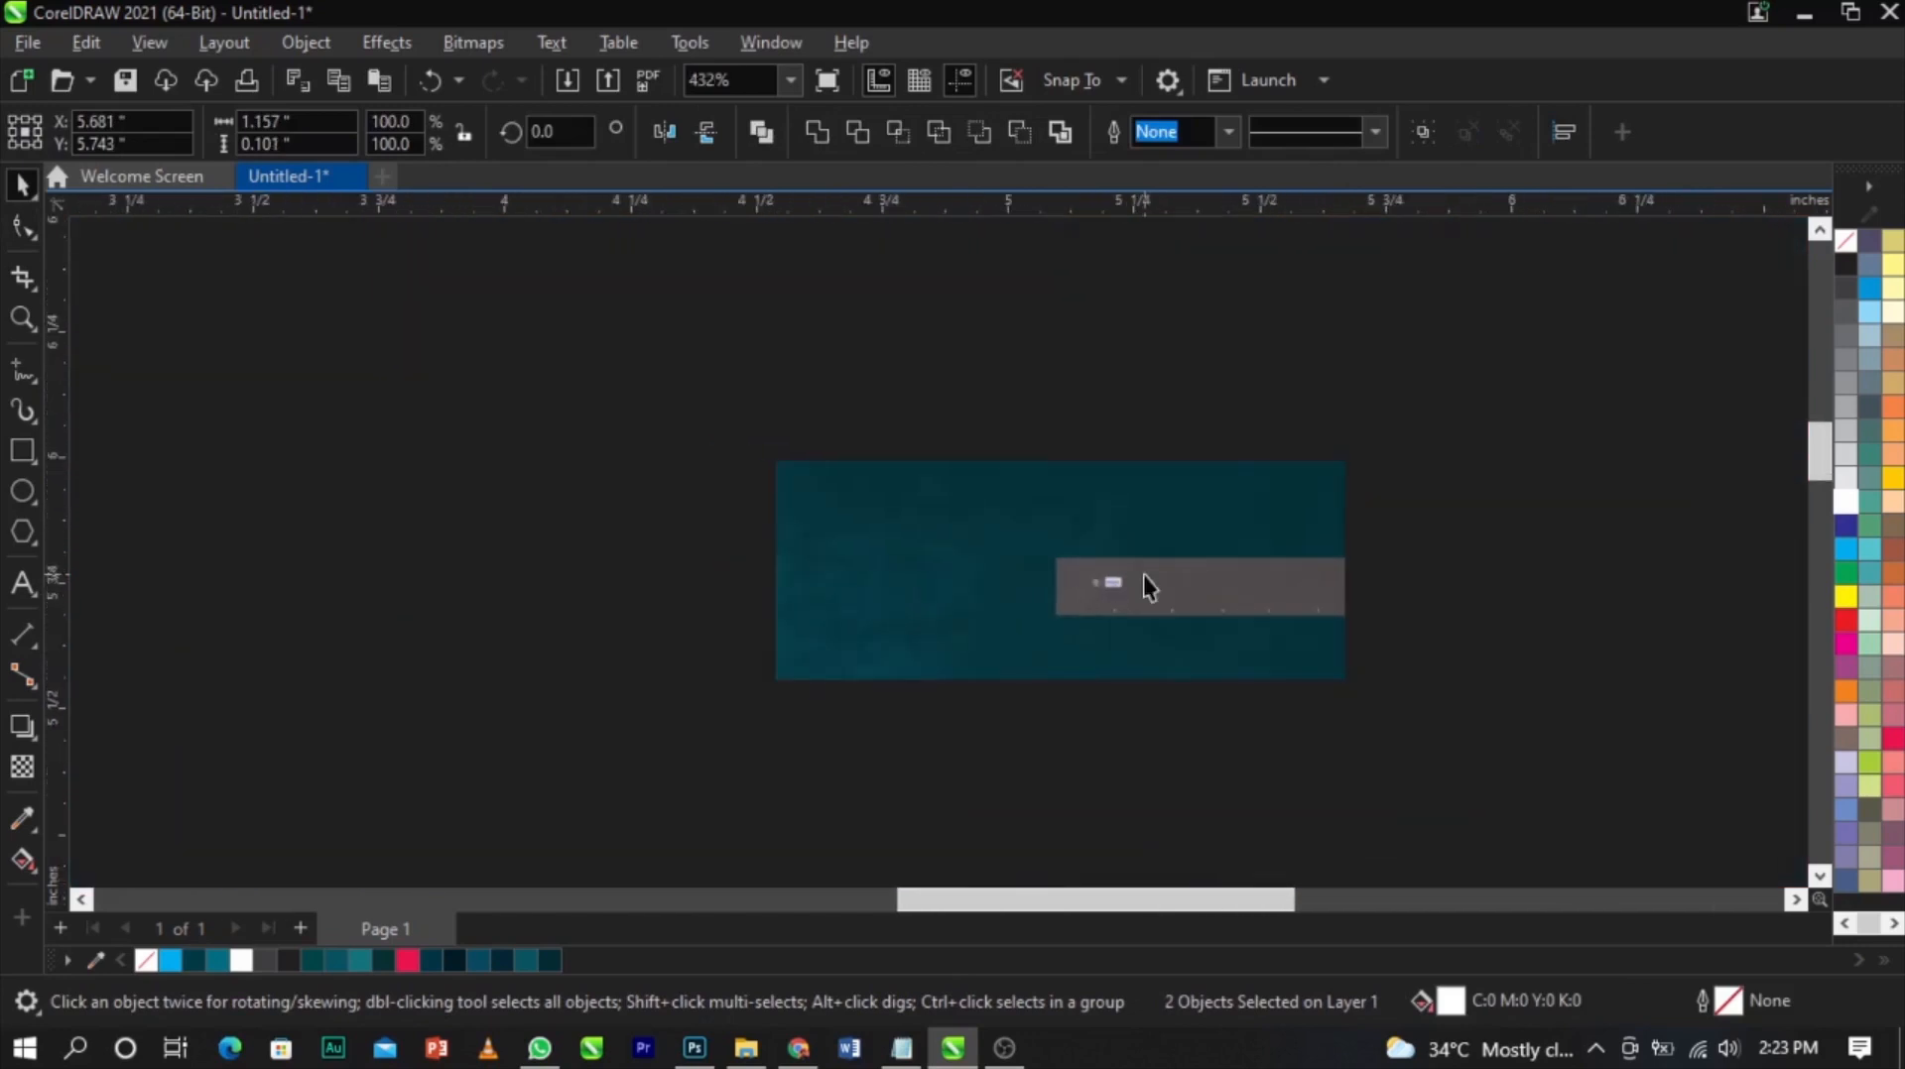
{"action": "scroll", "coordinate": [1143, 575], "scroll_direction": "up", "scroll_amount": 2}
{"action": "scroll", "coordinate": [1143, 574], "scroll_direction": "down", "scroll_amount": 3}
{"action": "left_click", "coordinate": [1407, 539]}
{"action": "scroll", "coordinate": [1335, 521], "scroll_direction": "down", "scroll_amount": 2}
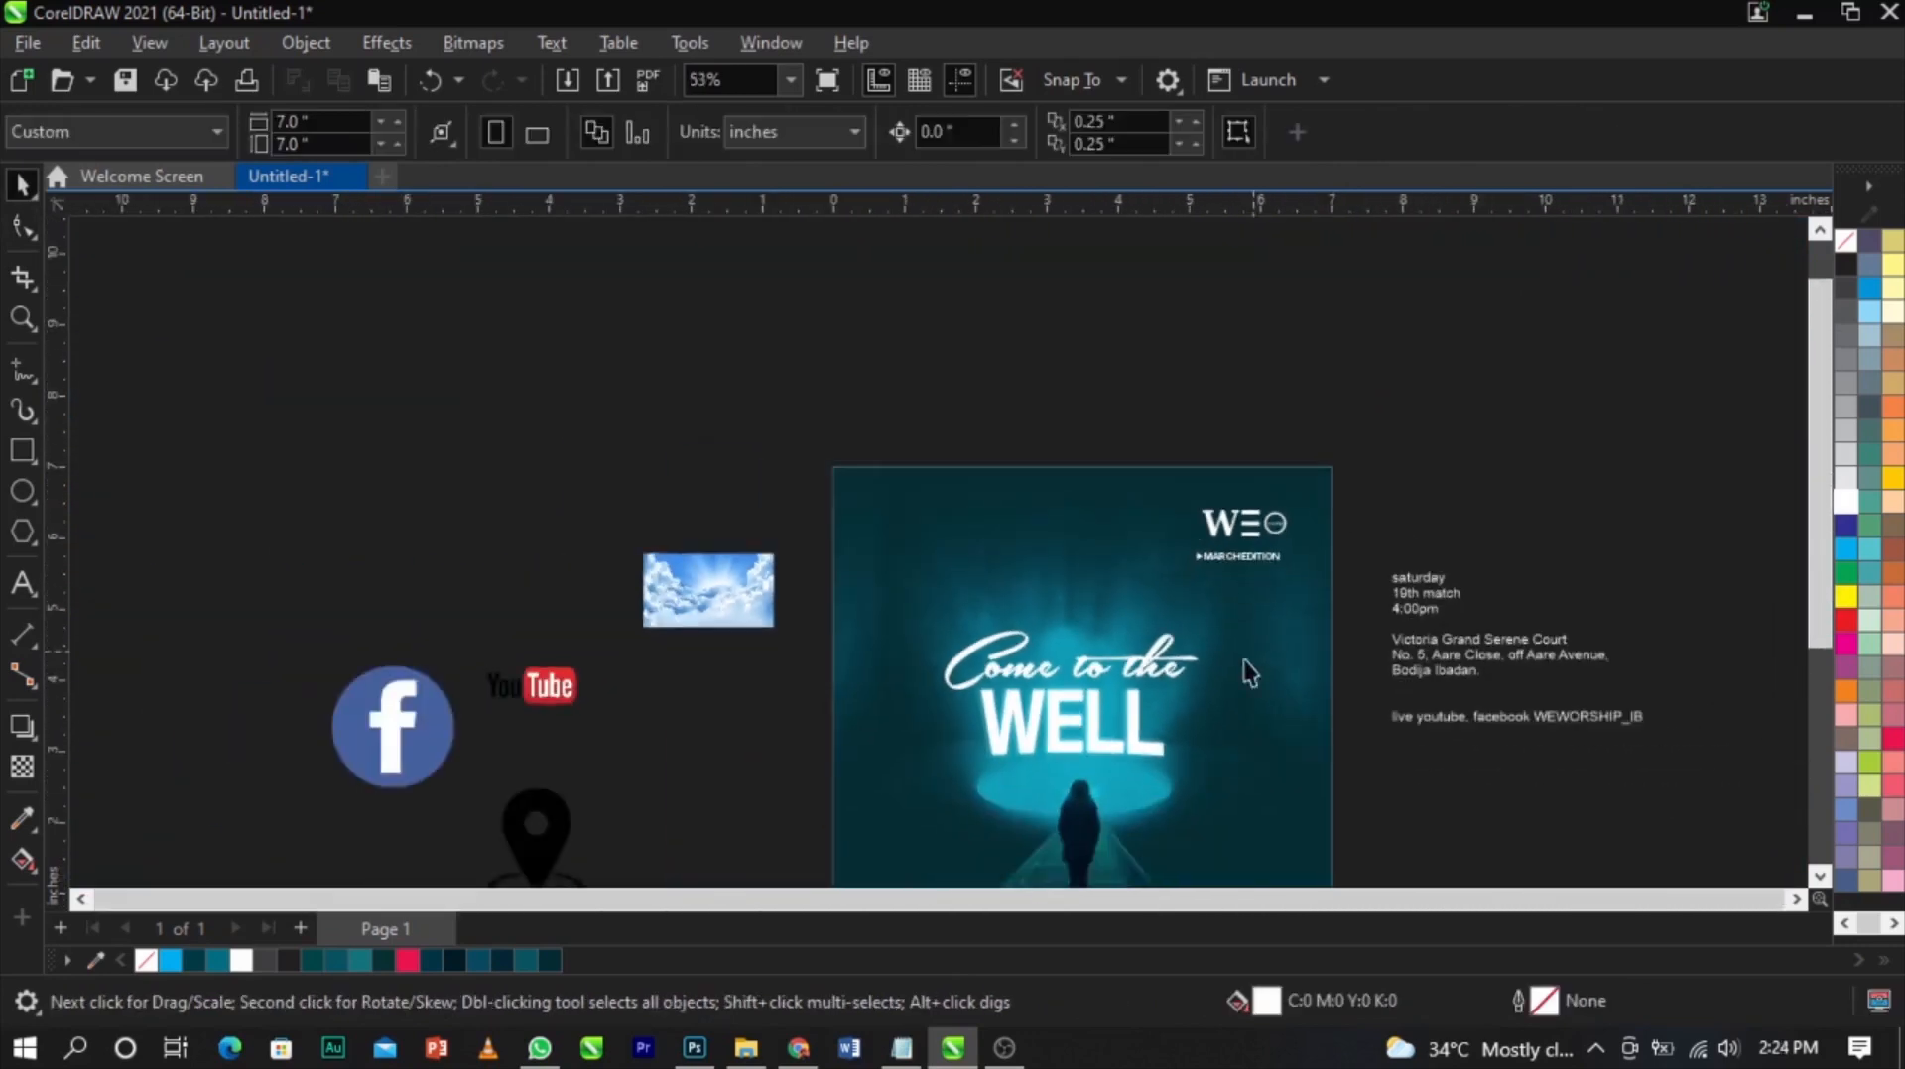
Move the 'saturday 19th match 4:00pm' lines out of the event text onto the flyer's upper left area
{"action": "scroll", "coordinate": [1325, 684], "scroll_direction": "up", "scroll_amount": 2}
{"action": "left_click", "coordinate": [1468, 594]}
{"action": "left_click_drag", "start_coordinate": [1474, 593], "coordinate": [1386, 544]}
{"action": "key", "text": "Delete"}
{"action": "left_click", "coordinate": [729, 484]}
{"action": "key", "text": "ctrl+v"}
{"action": "key", "text": "ctrl+space"}
{"action": "key", "text": "z"}
{"action": "left_click_drag", "start_coordinate": [624, 375], "coordinate": [1039, 657]}
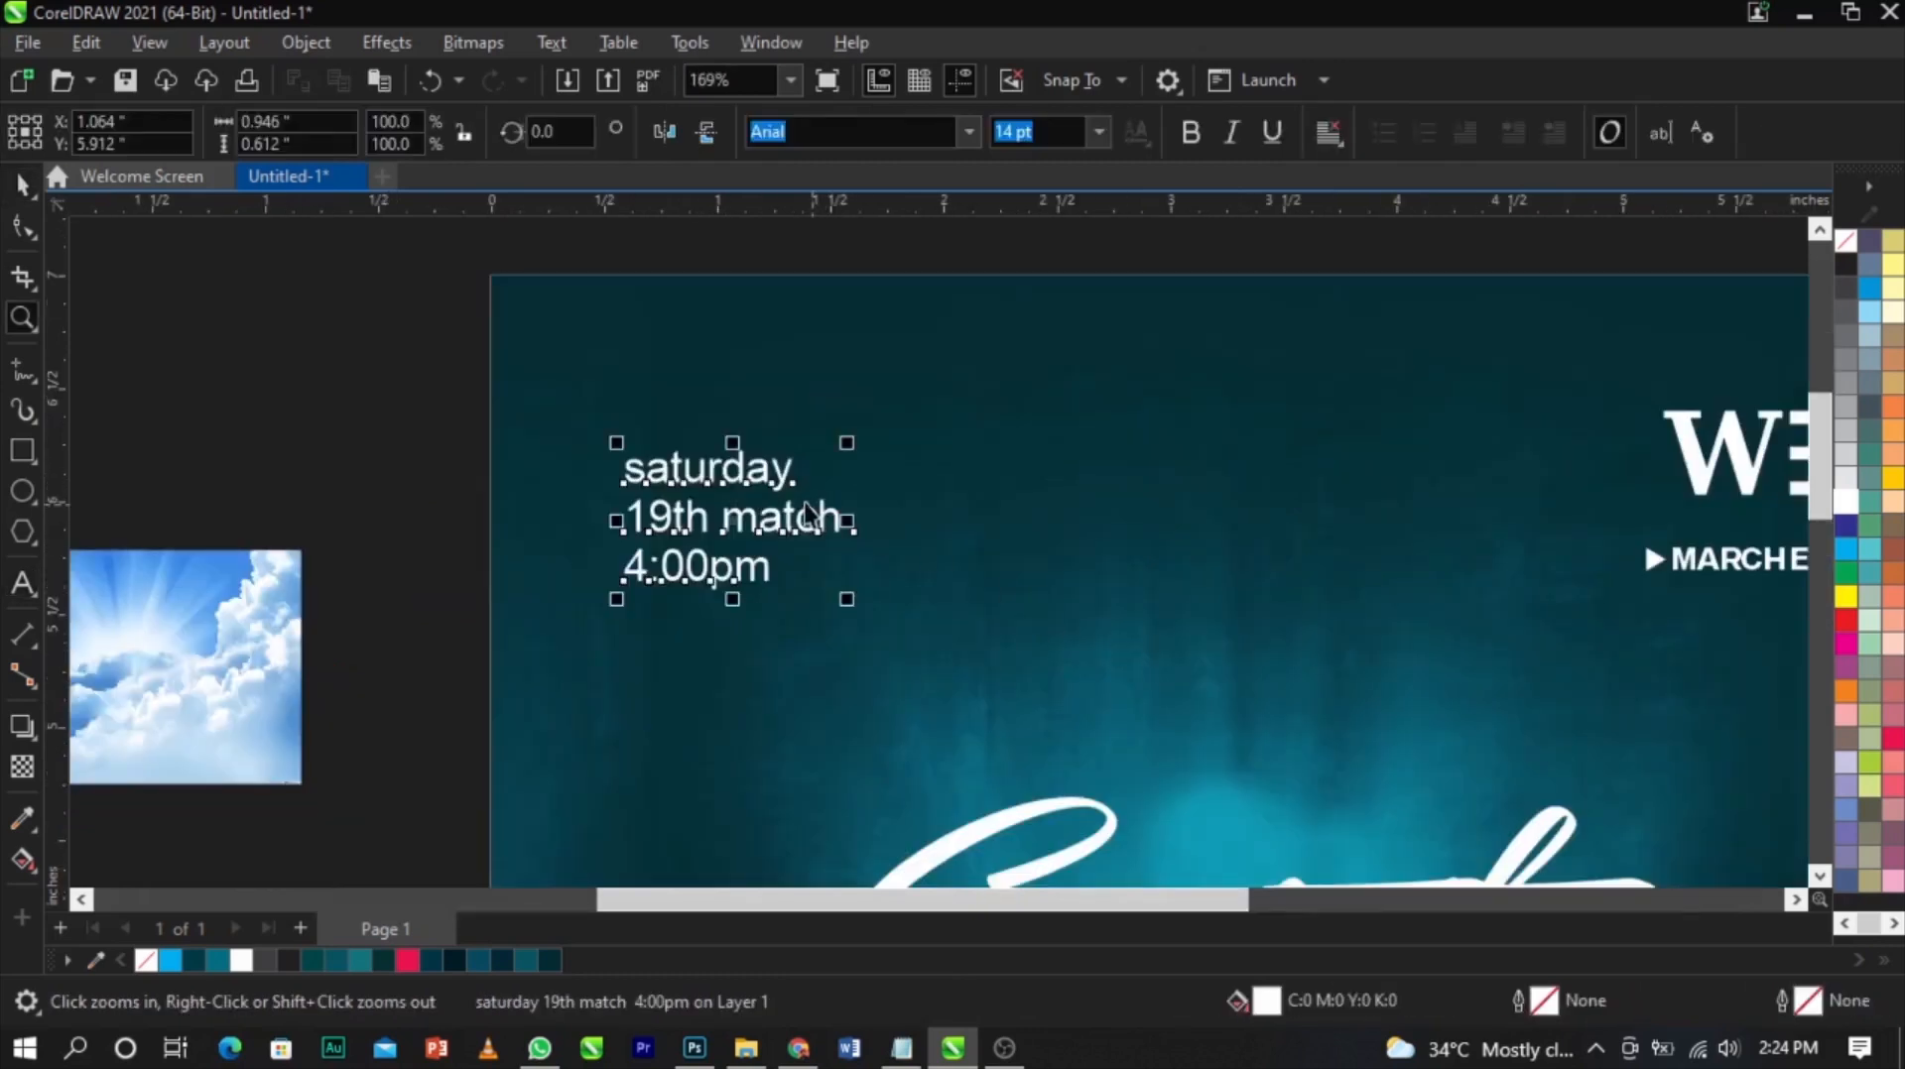
{"action": "key", "text": "space"}
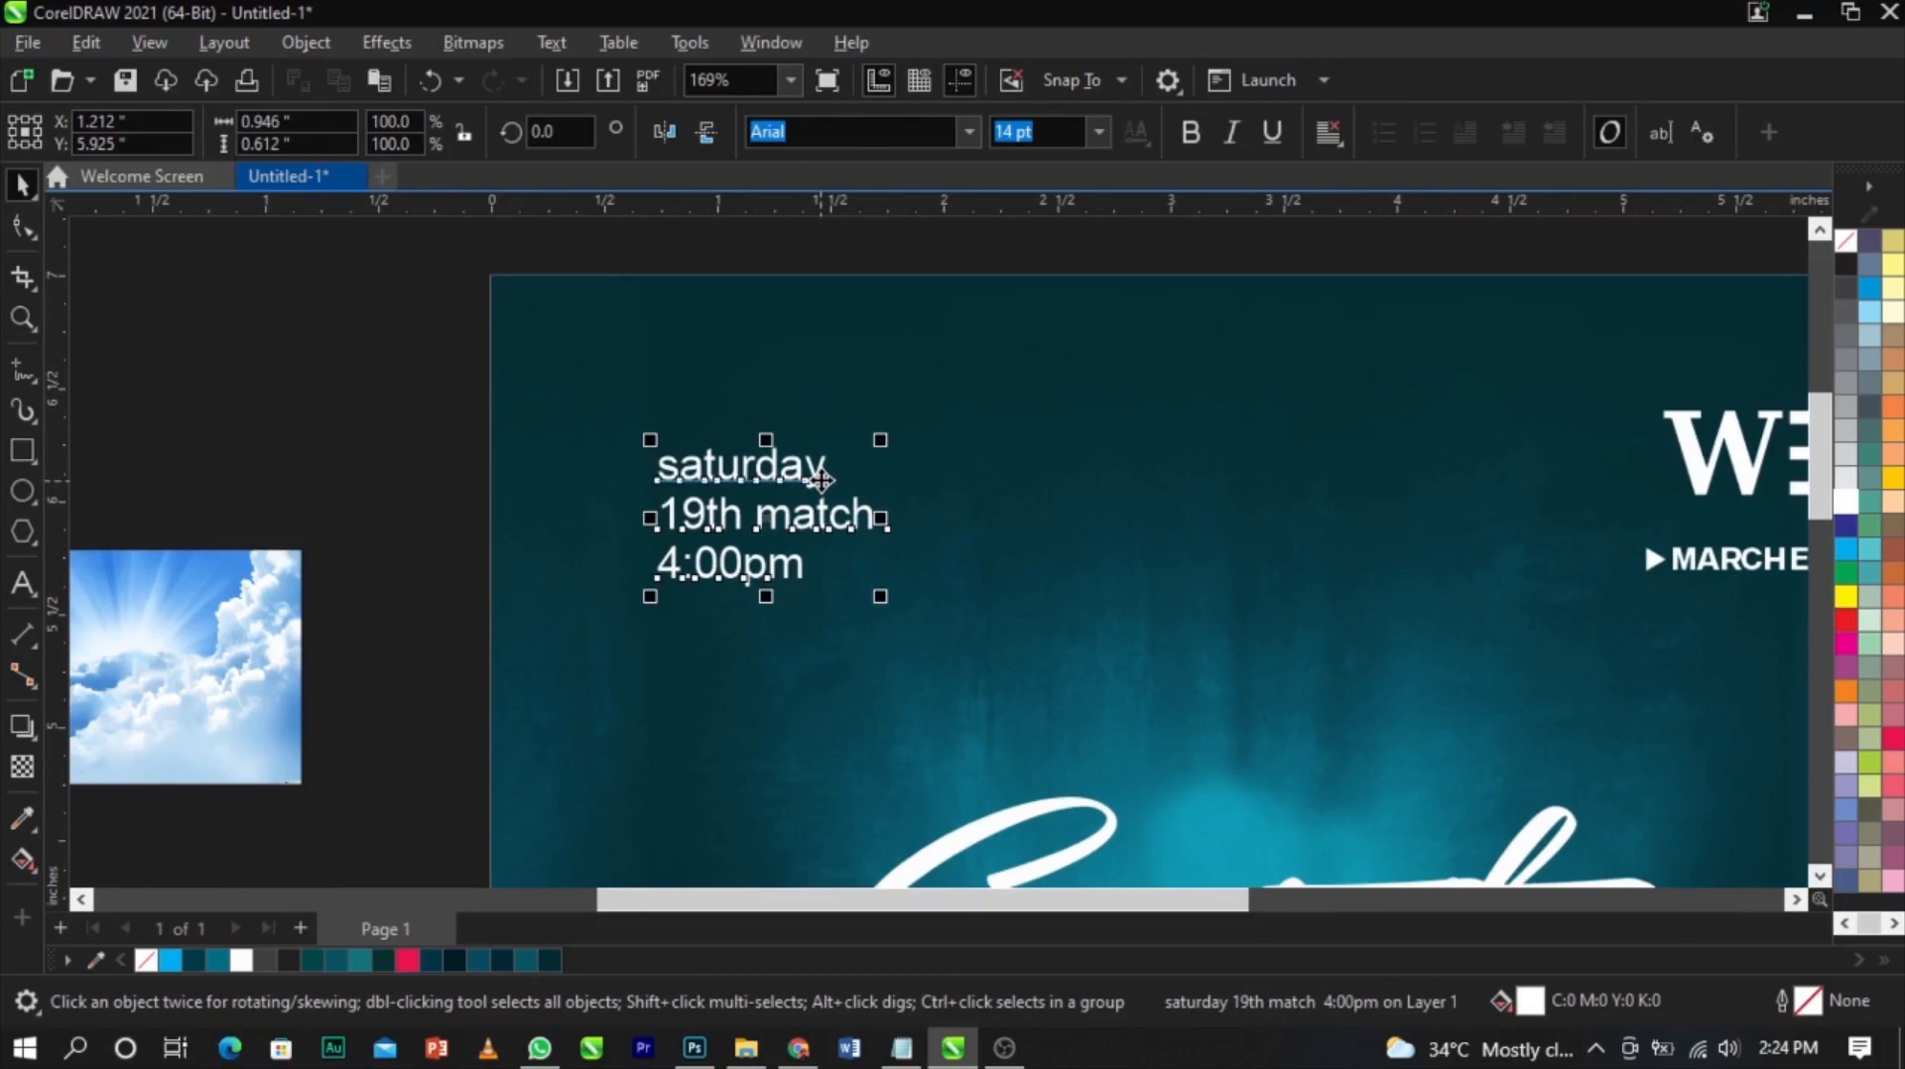
Break the date text apart into separate lines and capitalize 'Saturday'
{"action": "key", "text": "ctrl+k"}
{"action": "left_click", "coordinate": [821, 481]}
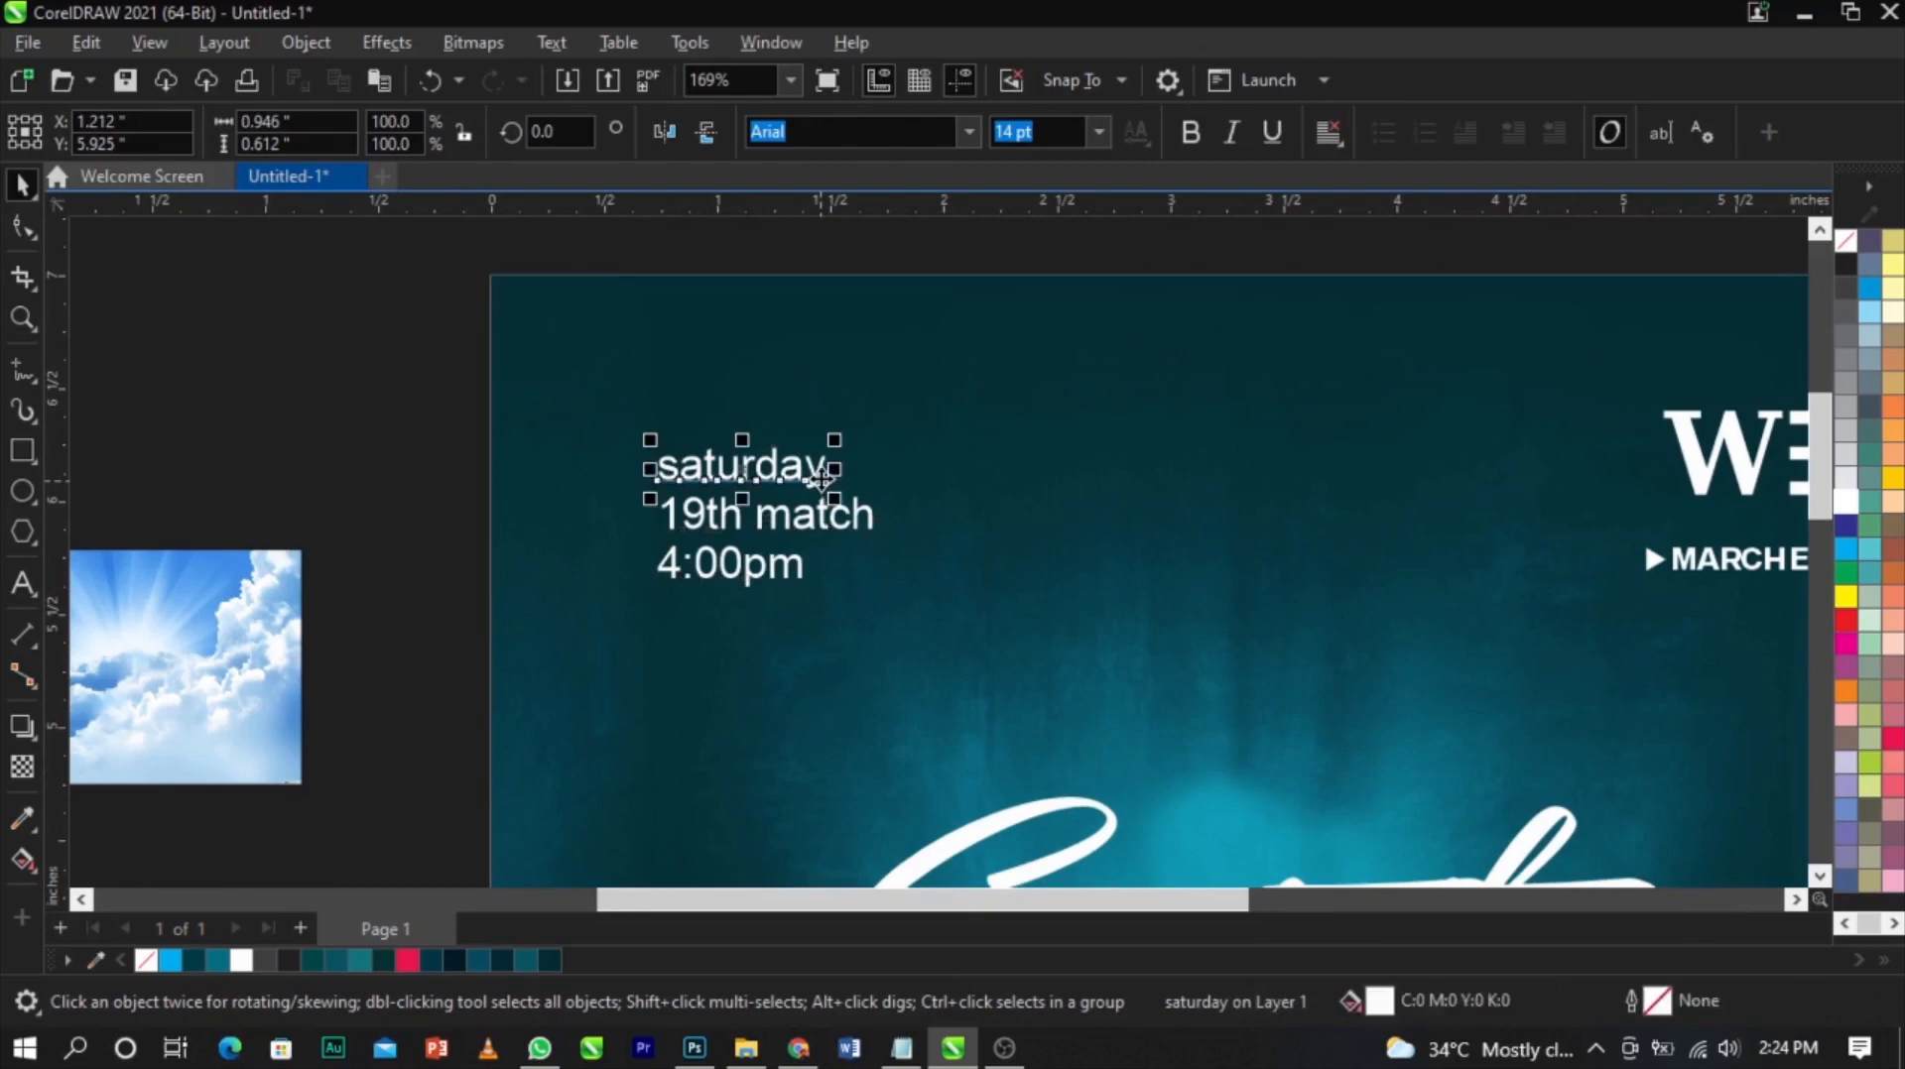
{"action": "double_click", "coordinate": [676, 475]}
{"action": "left_click_drag", "start_coordinate": [681, 475], "coordinate": [670, 473]}
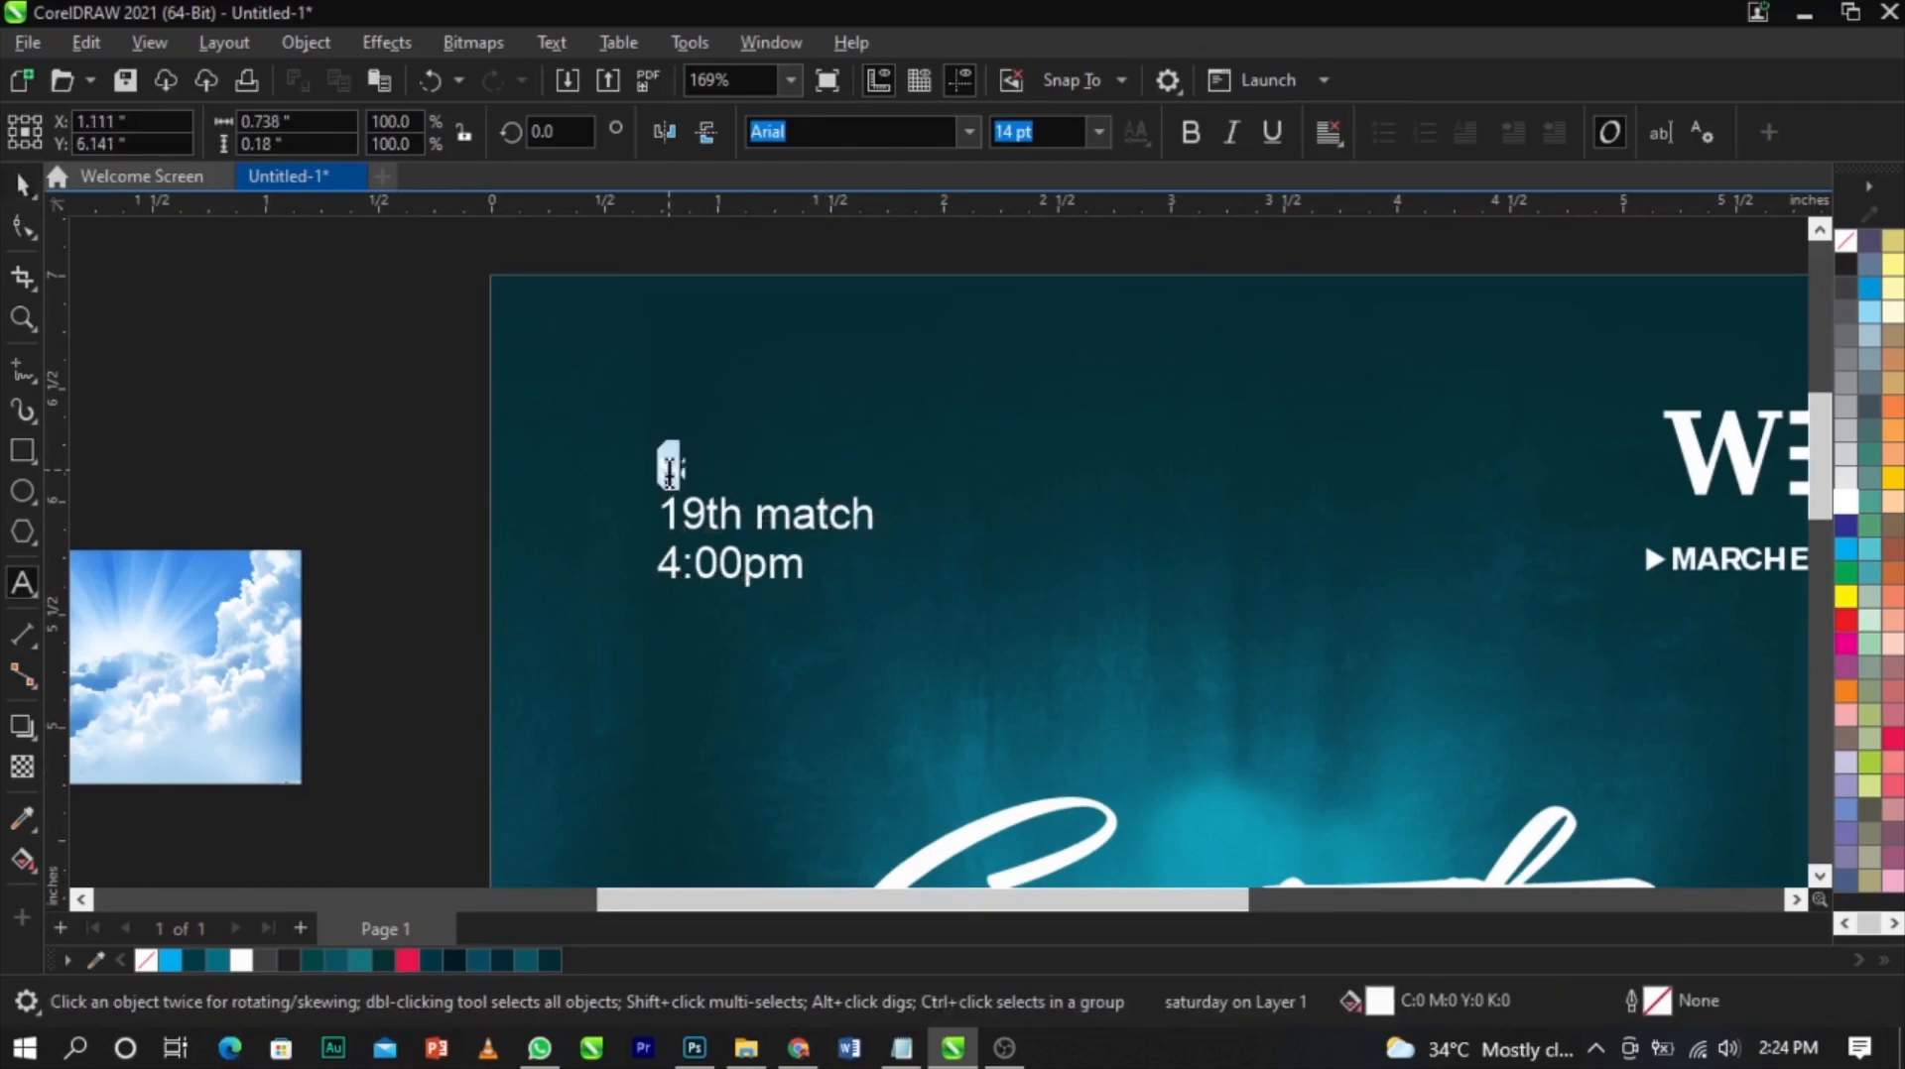
{"action": "type", "text": "Saturday"}
{"action": "key", "text": "ctrl+space"}
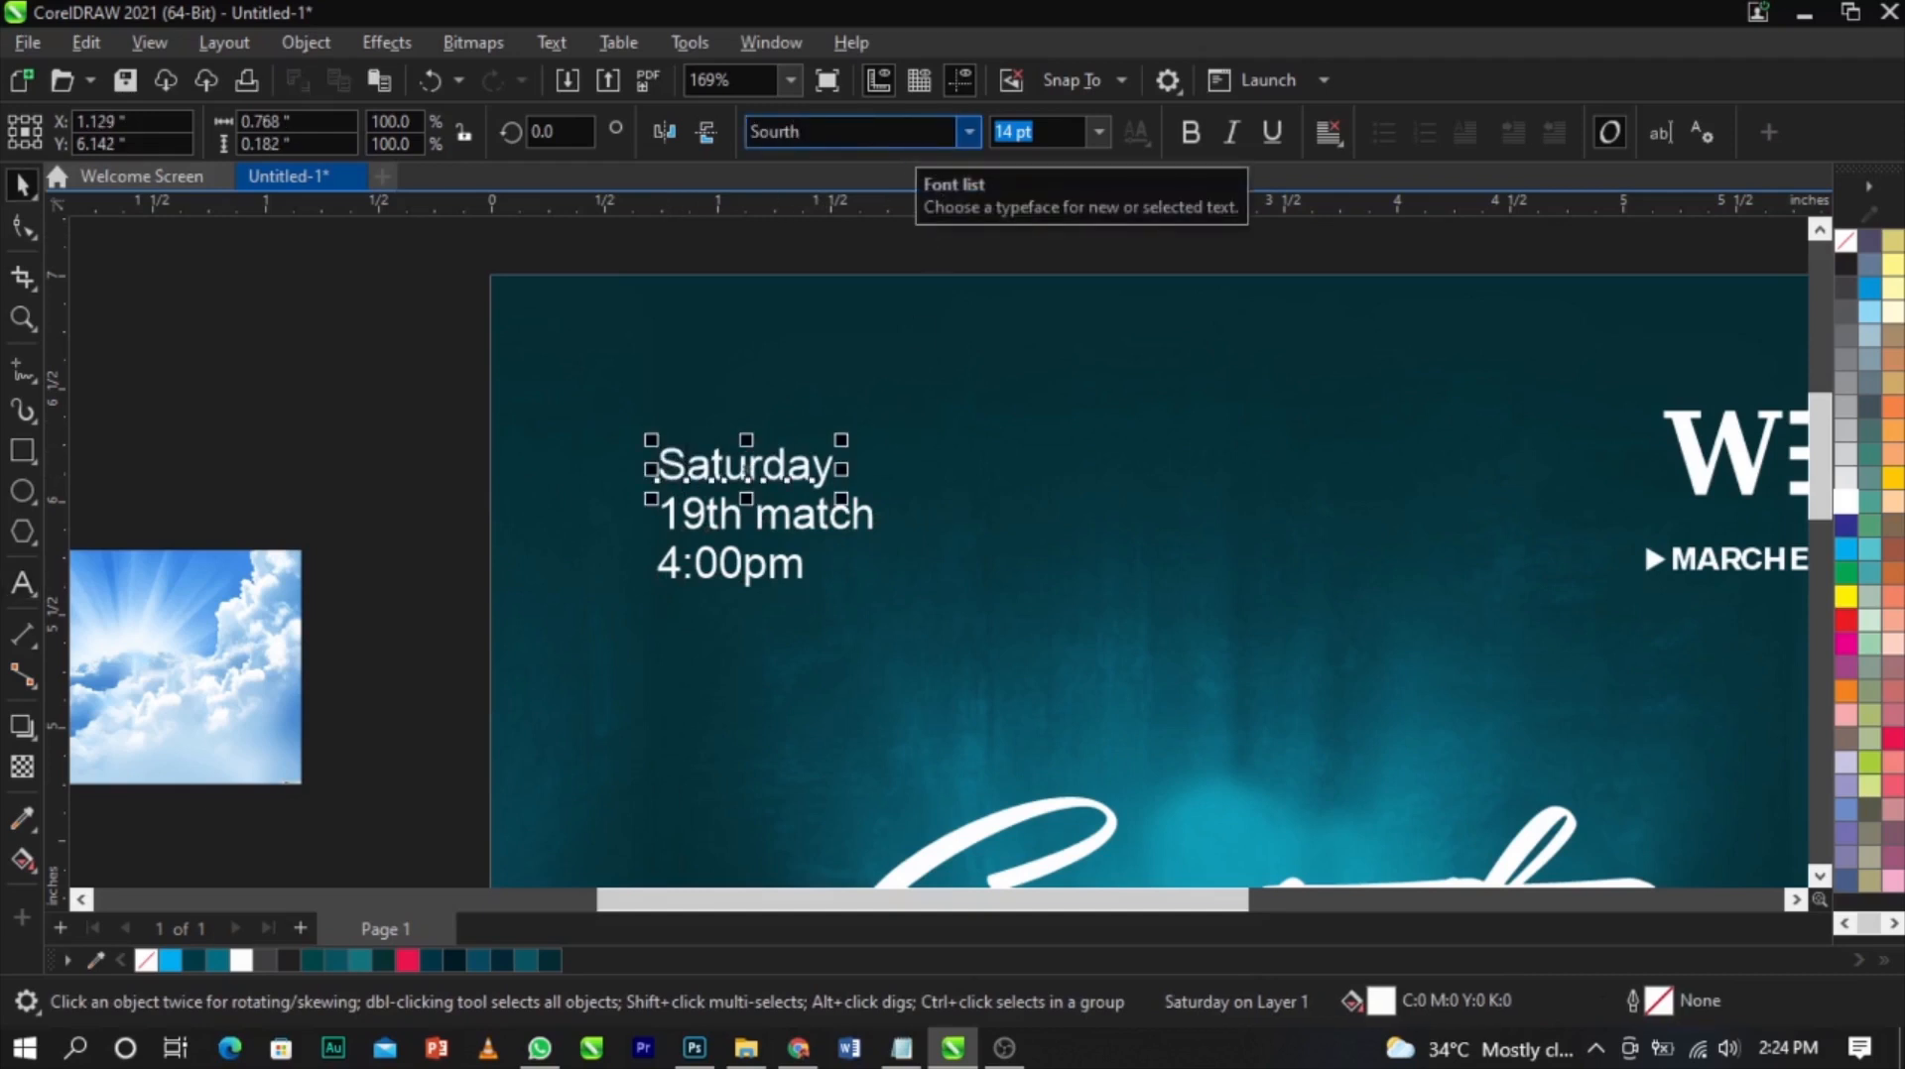
Set Saturday in the Southern Aire Personal Use font and enlarge it to about 22 pt
{"action": "left_click", "coordinate": [800, 131]}
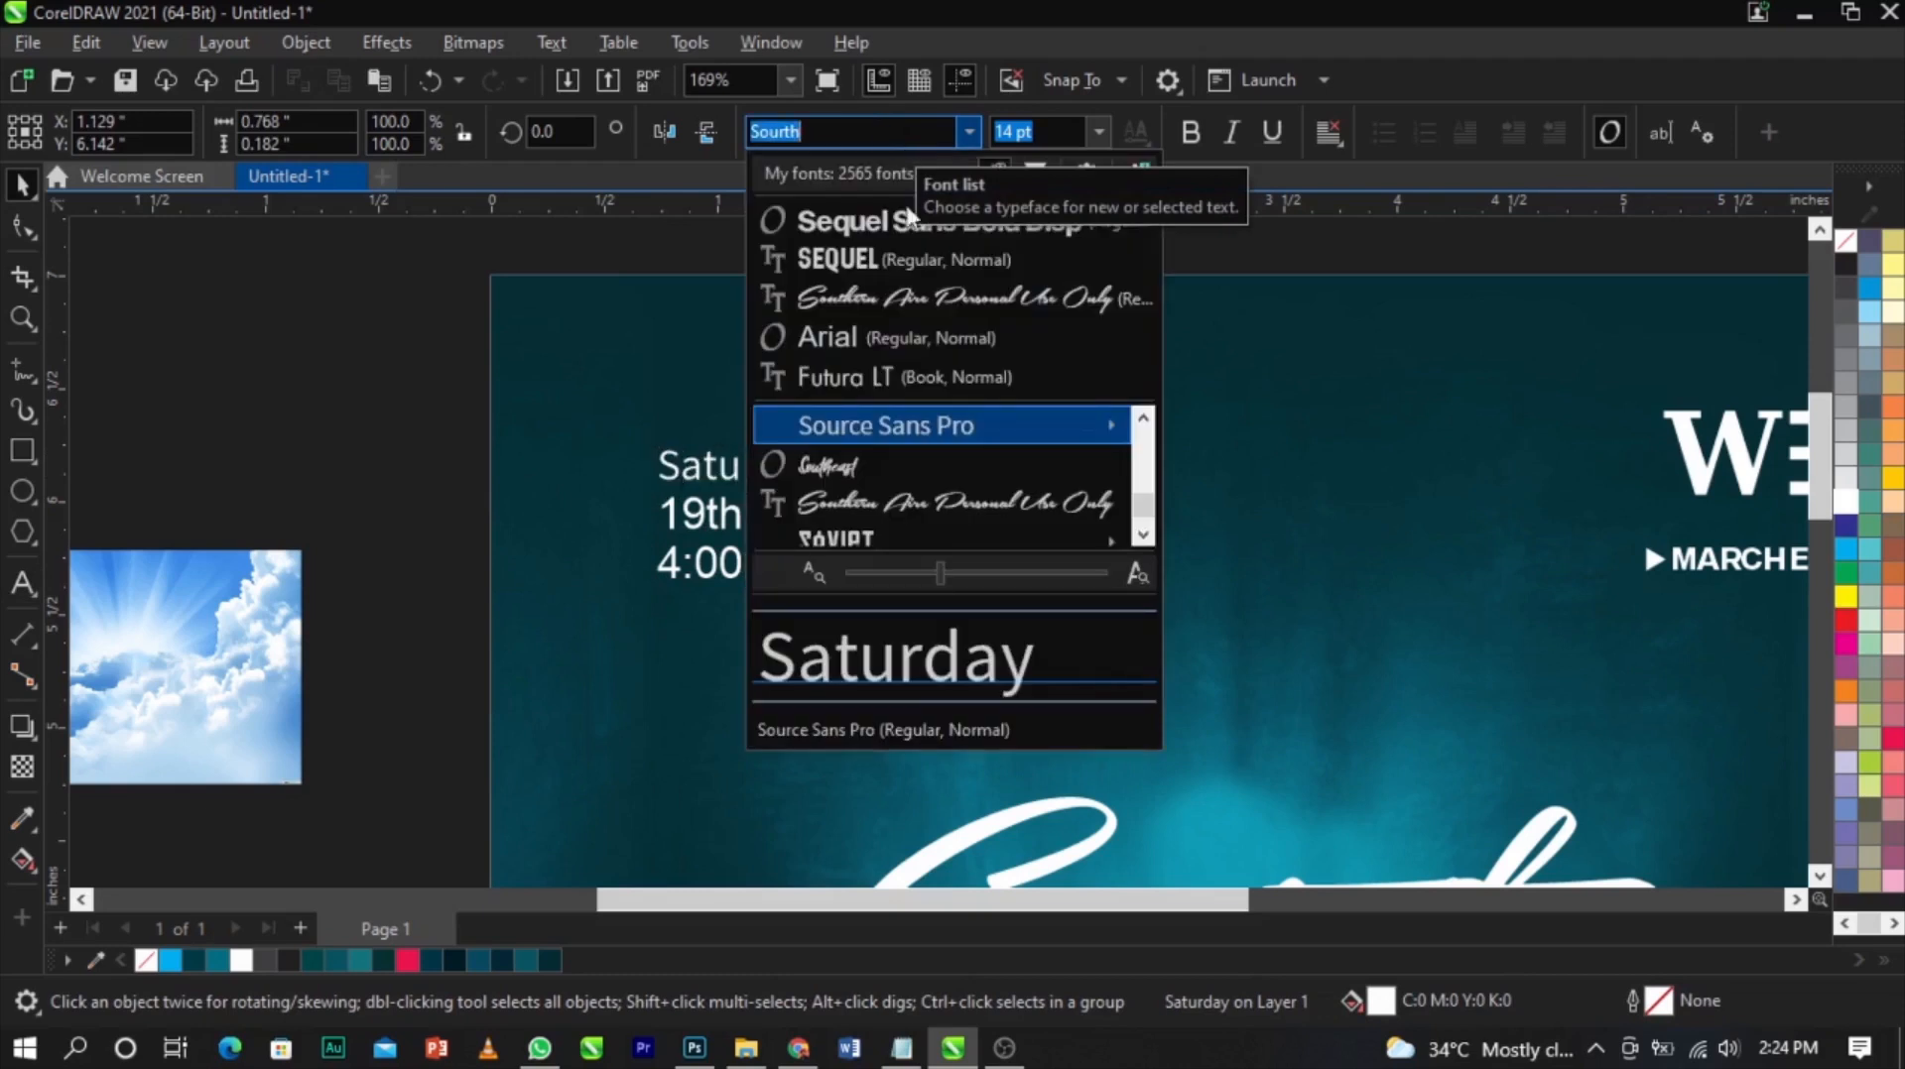
{"action": "left_click", "coordinate": [931, 289]}
{"action": "scroll", "coordinate": [818, 431], "scroll_direction": "up", "scroll_amount": 2}
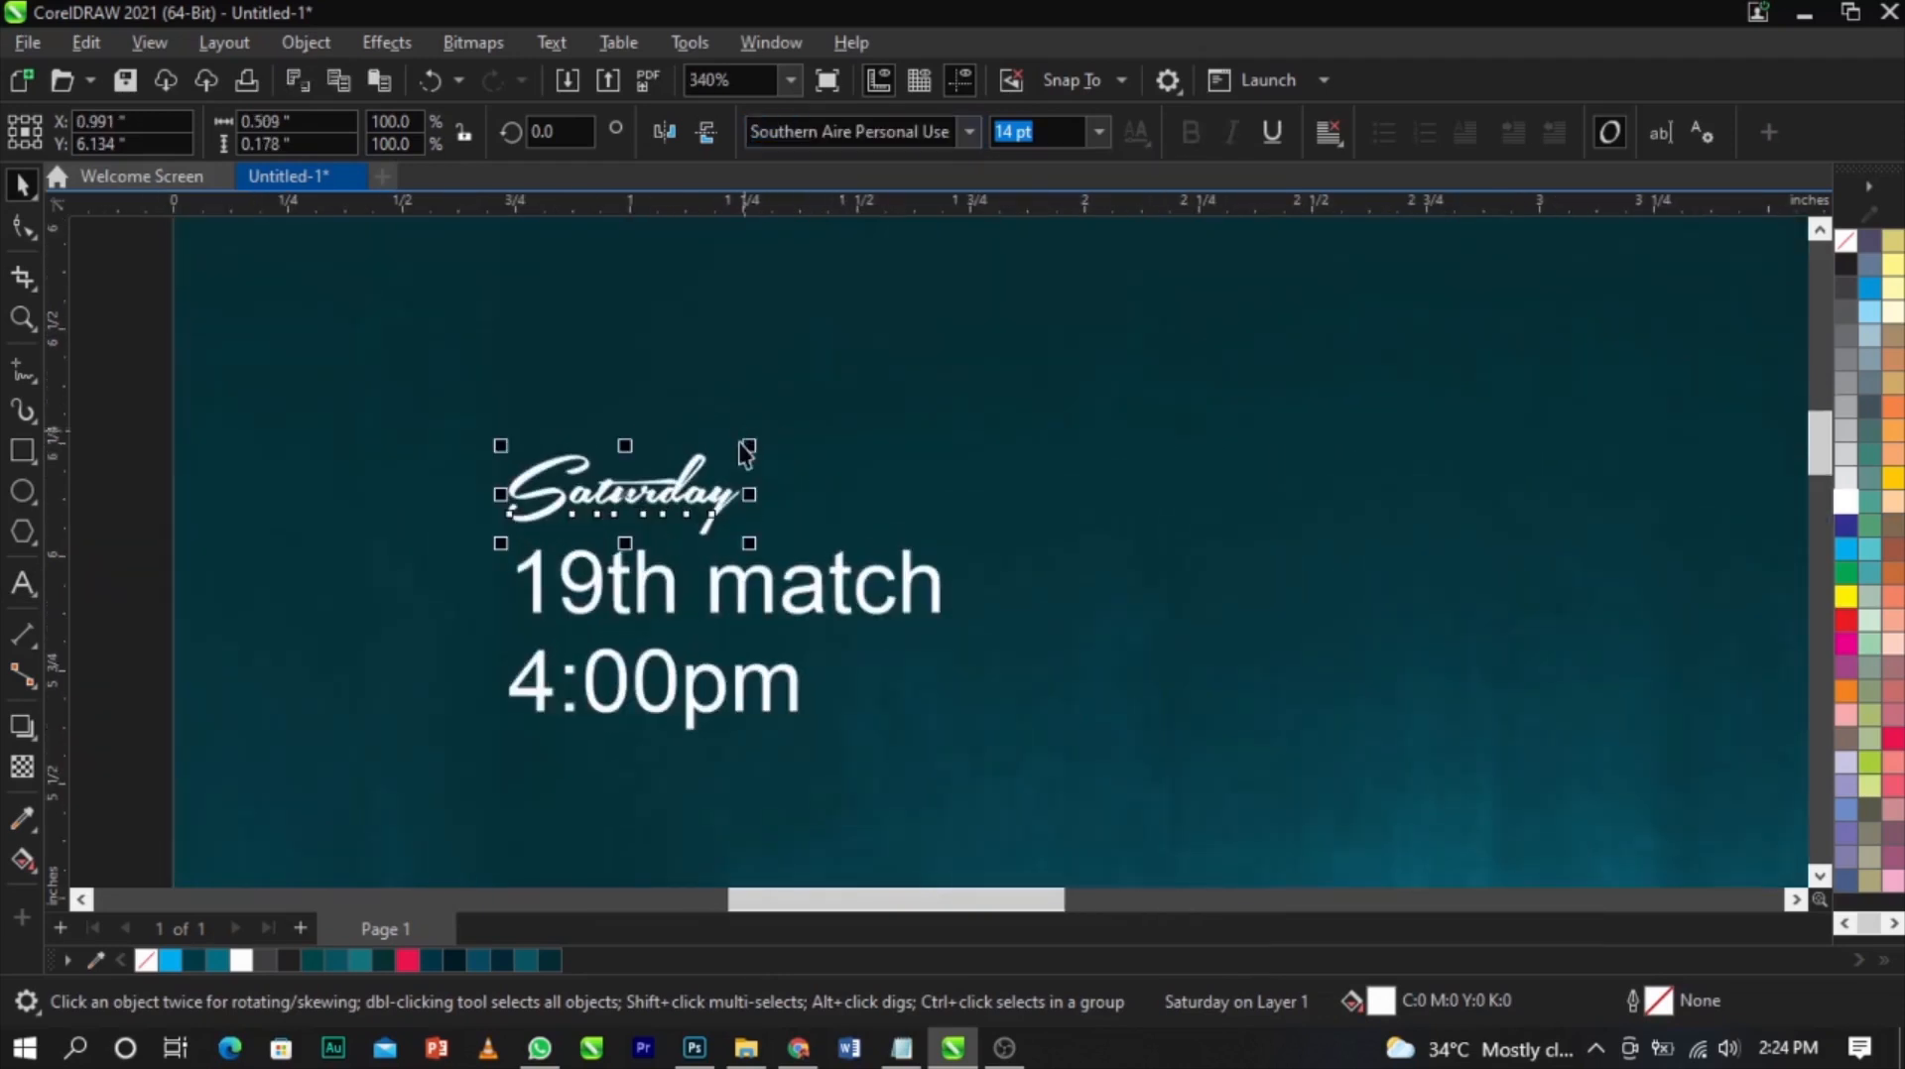
{"action": "left_click_drag", "start_coordinate": [751, 447], "coordinate": [884, 391]}
Enlarge Saturday further to about 23.5 pt
{"action": "scroll", "coordinate": [884, 391], "scroll_direction": "down", "scroll_amount": 2}
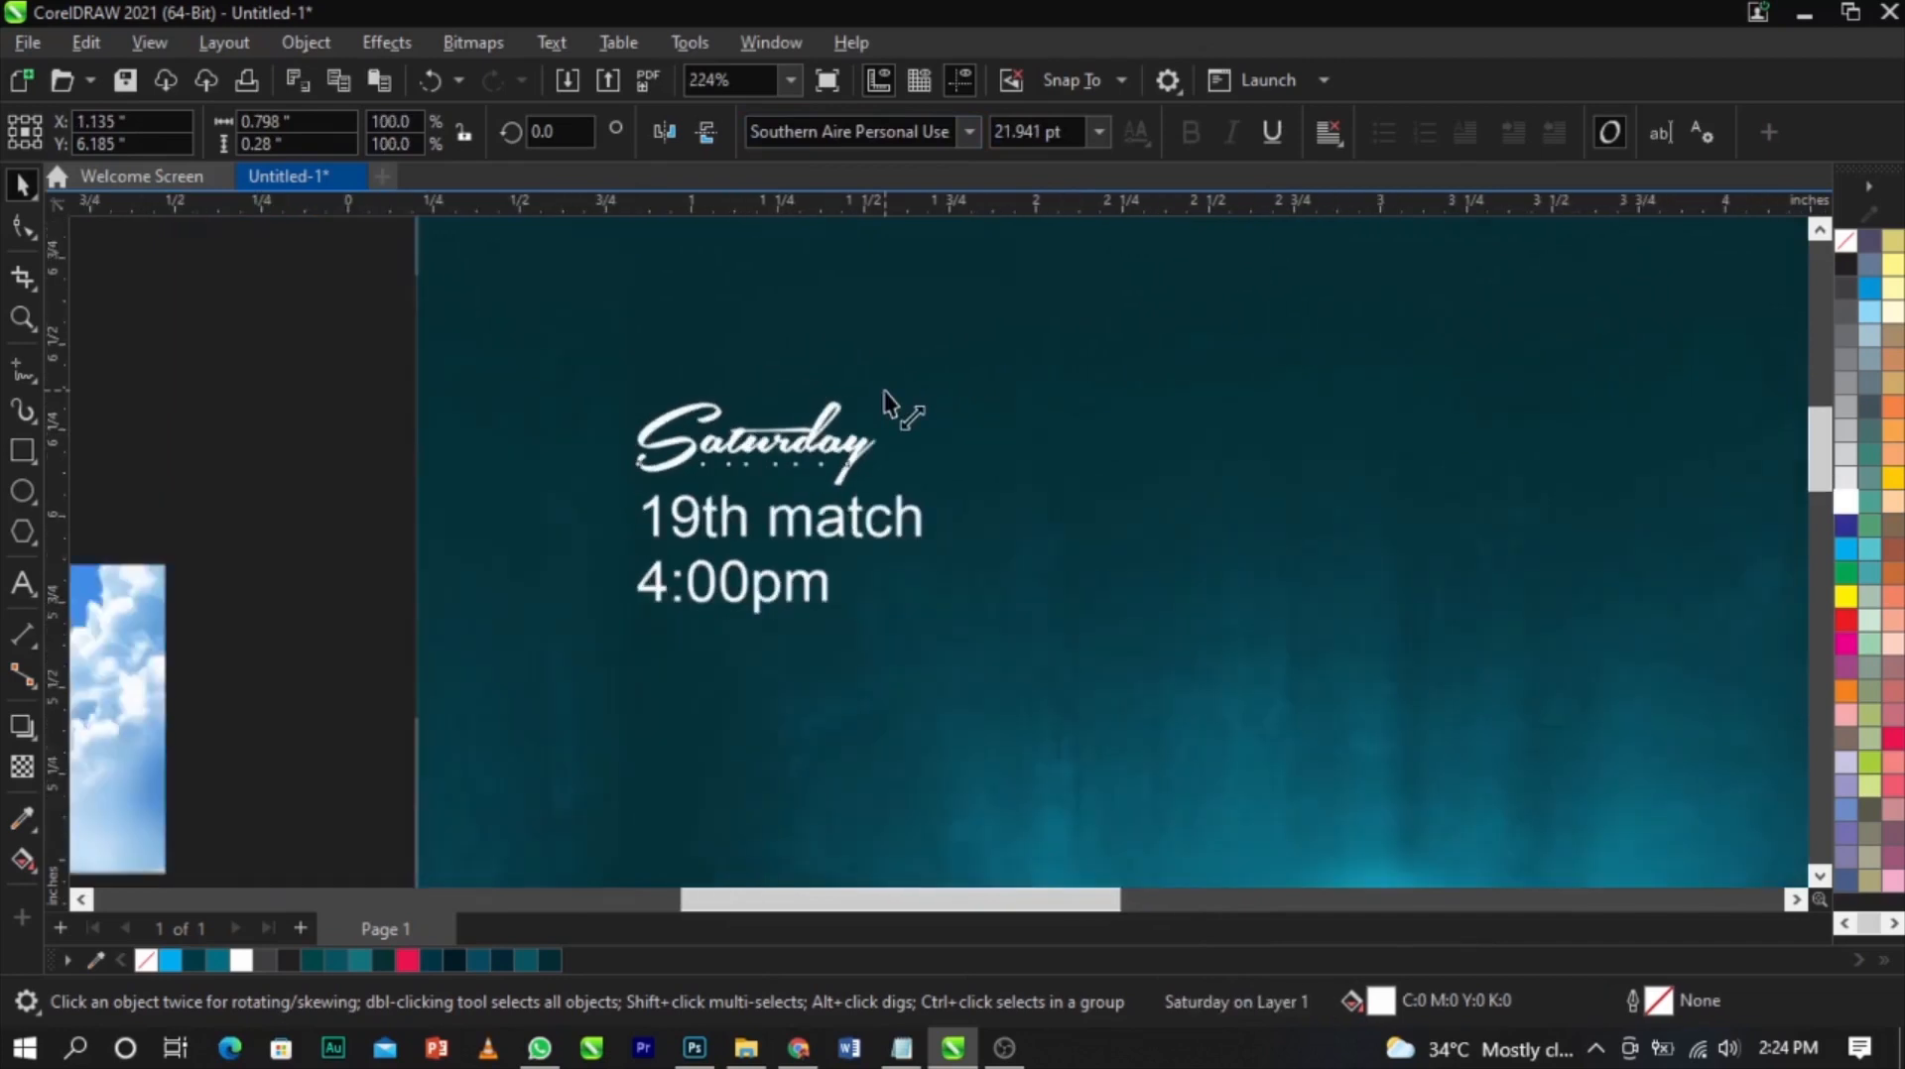
{"action": "scroll", "coordinate": [884, 391], "scroll_direction": "down", "scroll_amount": 1}
{"action": "left_click", "coordinate": [565, 413]}
{"action": "key", "text": "F2"}
{"action": "left_click_drag", "start_coordinate": [385, 313], "coordinate": [1267, 644]}
{"action": "left_click", "coordinate": [1005, 467]}
{"action": "left_click_drag", "start_coordinate": [1051, 394], "coordinate": [1093, 392]}
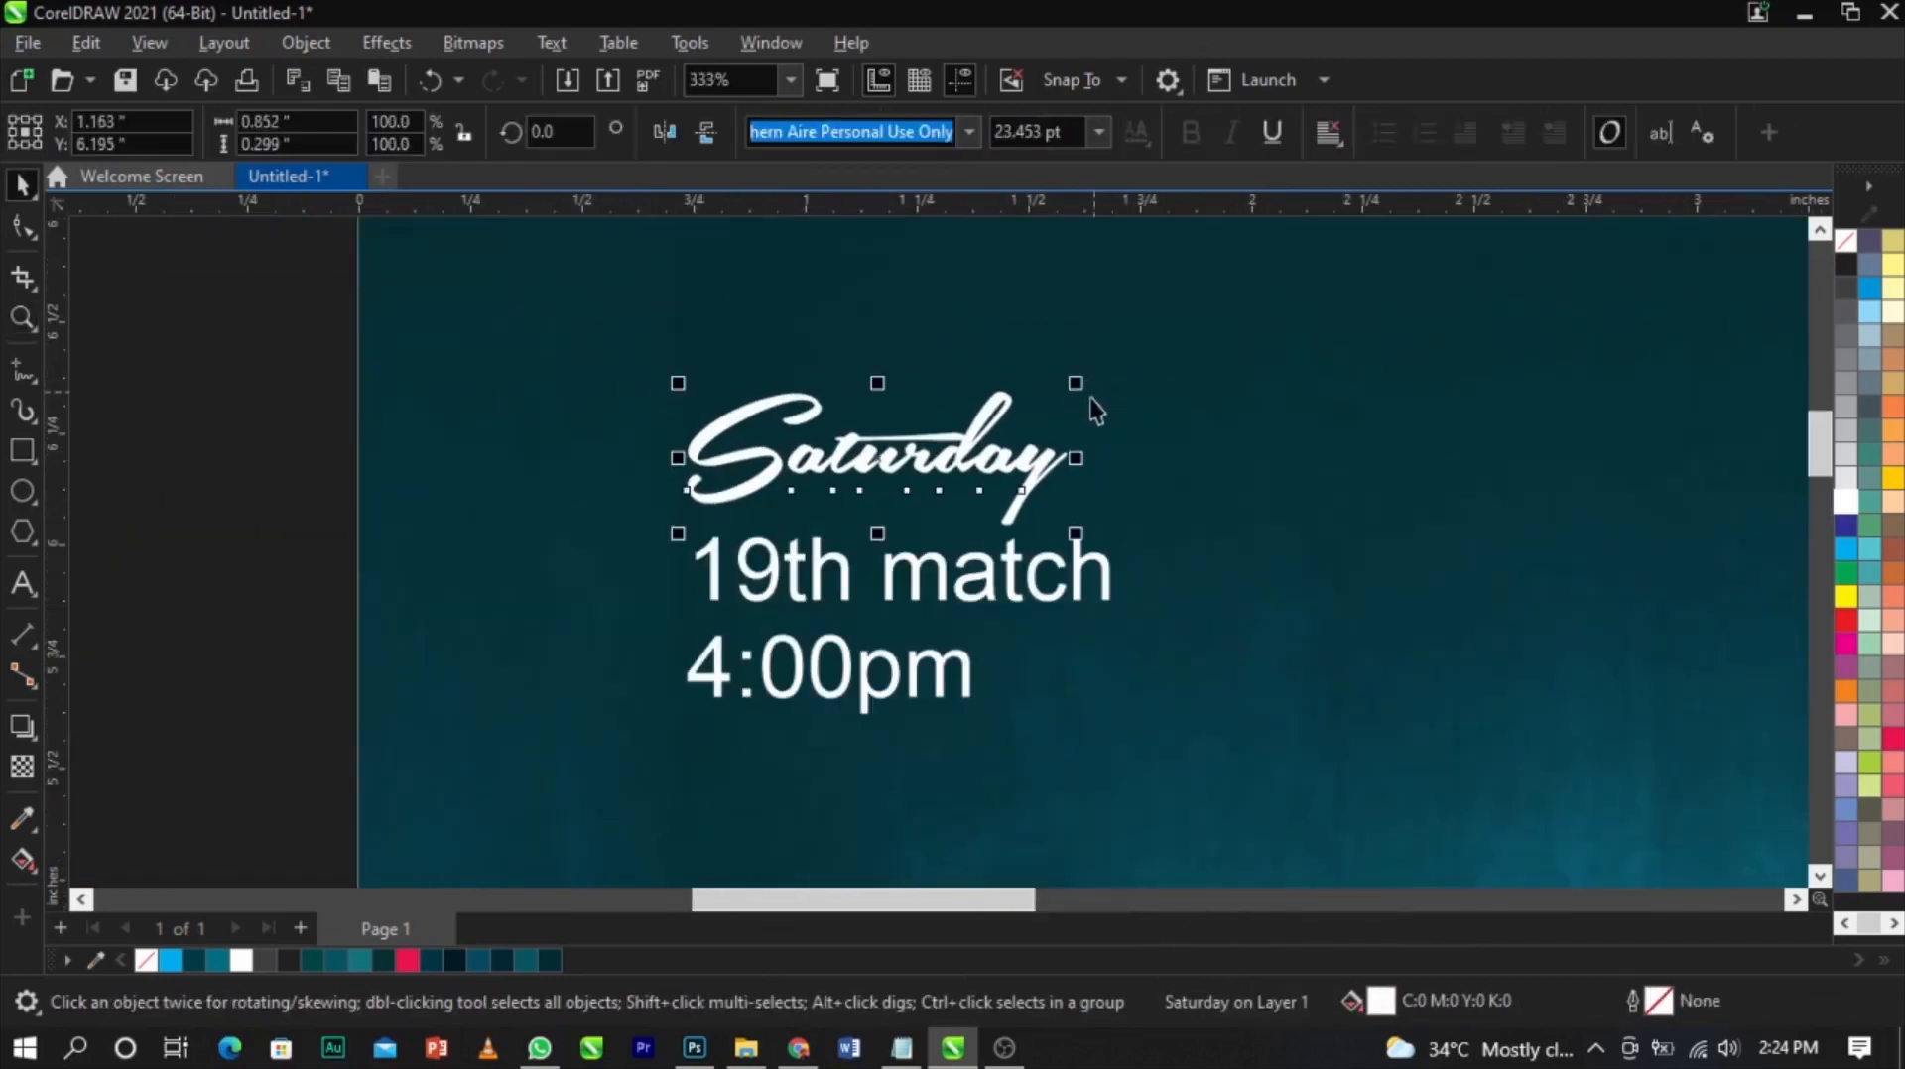
Change the '19th match' and '4:00pm' lines to uppercase with Change Case
{"action": "left_click", "coordinate": [985, 581]}
{"action": "double_click", "coordinate": [991, 577]}
{"action": "key", "text": "ctrl+a"}
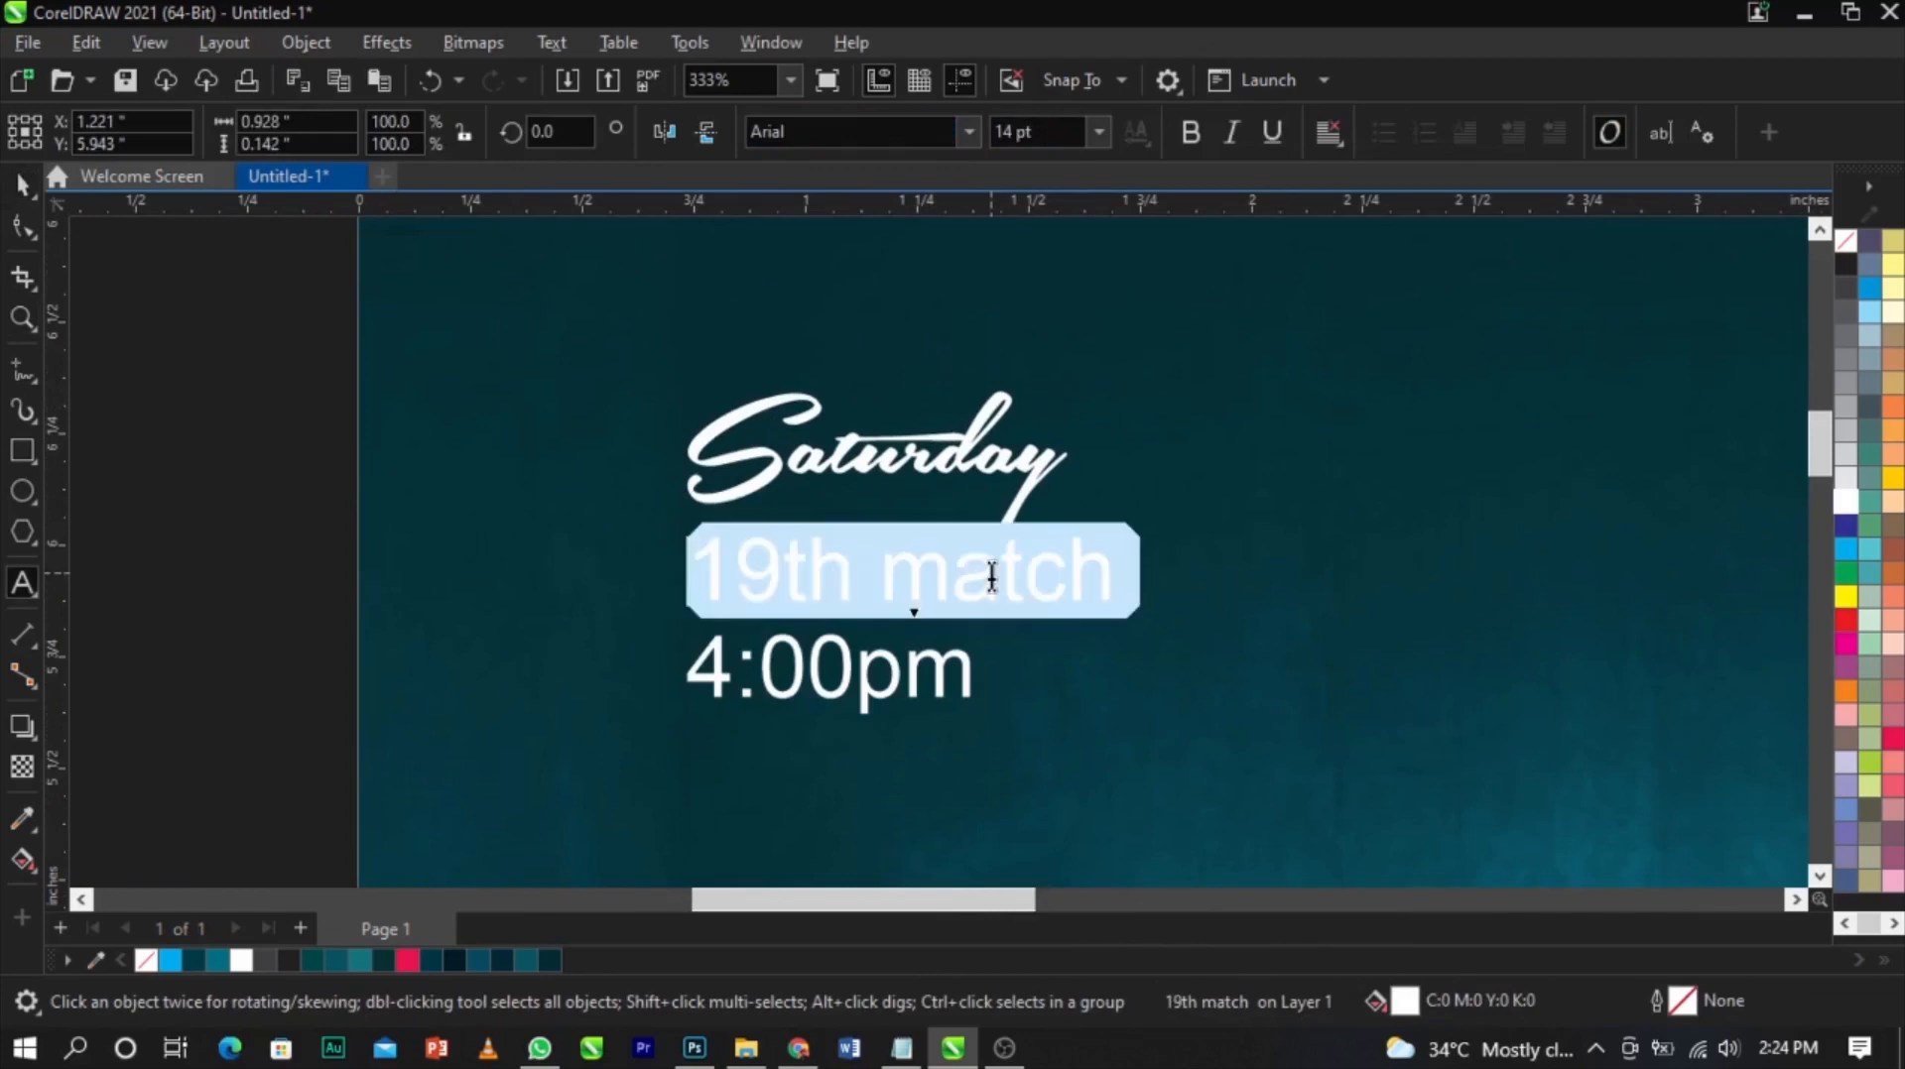
{"action": "key", "text": "shift+F3"}
{"action": "left_click", "coordinate": [835, 496]}
{"action": "left_click", "coordinate": [919, 608]}
{"action": "key", "text": "ctrl+space"}
{"action": "left_click", "coordinate": [943, 664]}
{"action": "double_click", "coordinate": [942, 665]}
{"action": "key", "text": "ctrl+a"}
{"action": "key", "text": "shift+F3"}
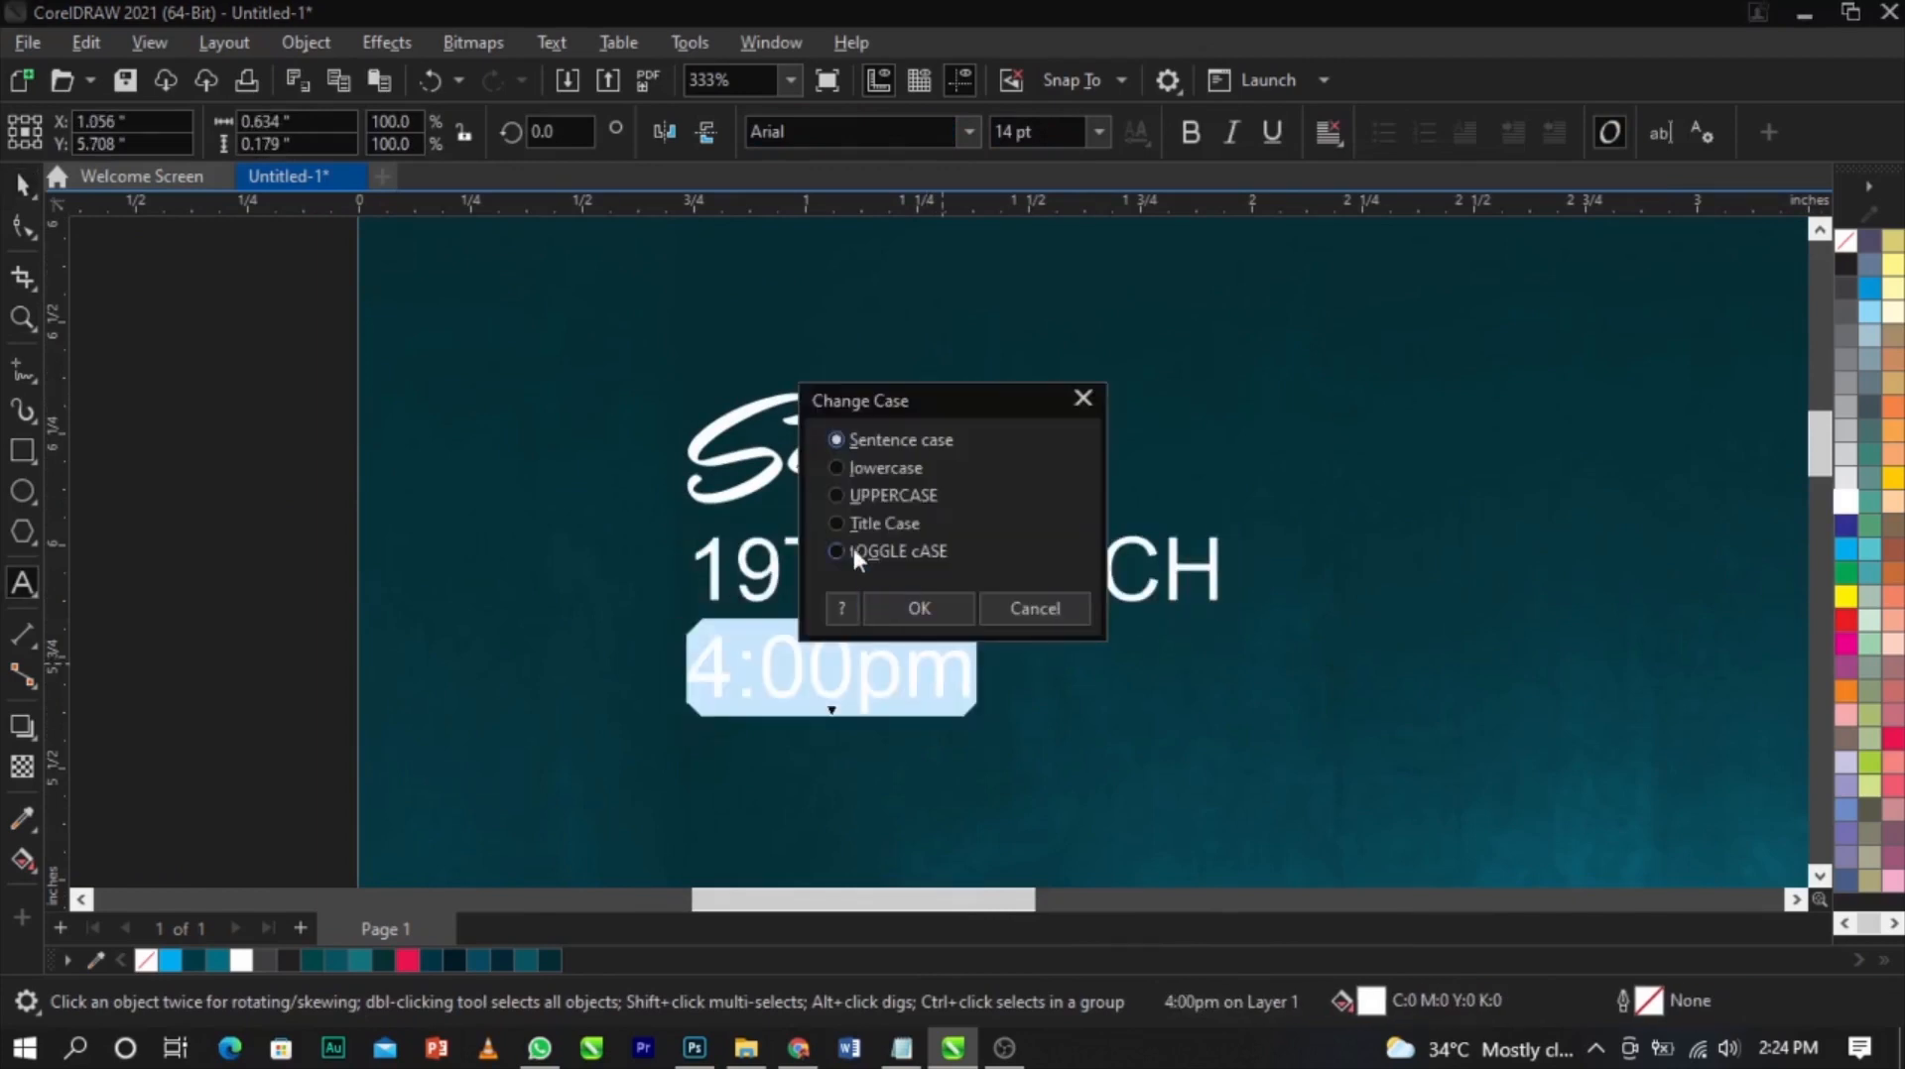
{"action": "left_click", "coordinate": [911, 602]}
{"action": "key", "text": "ctrl+space"}
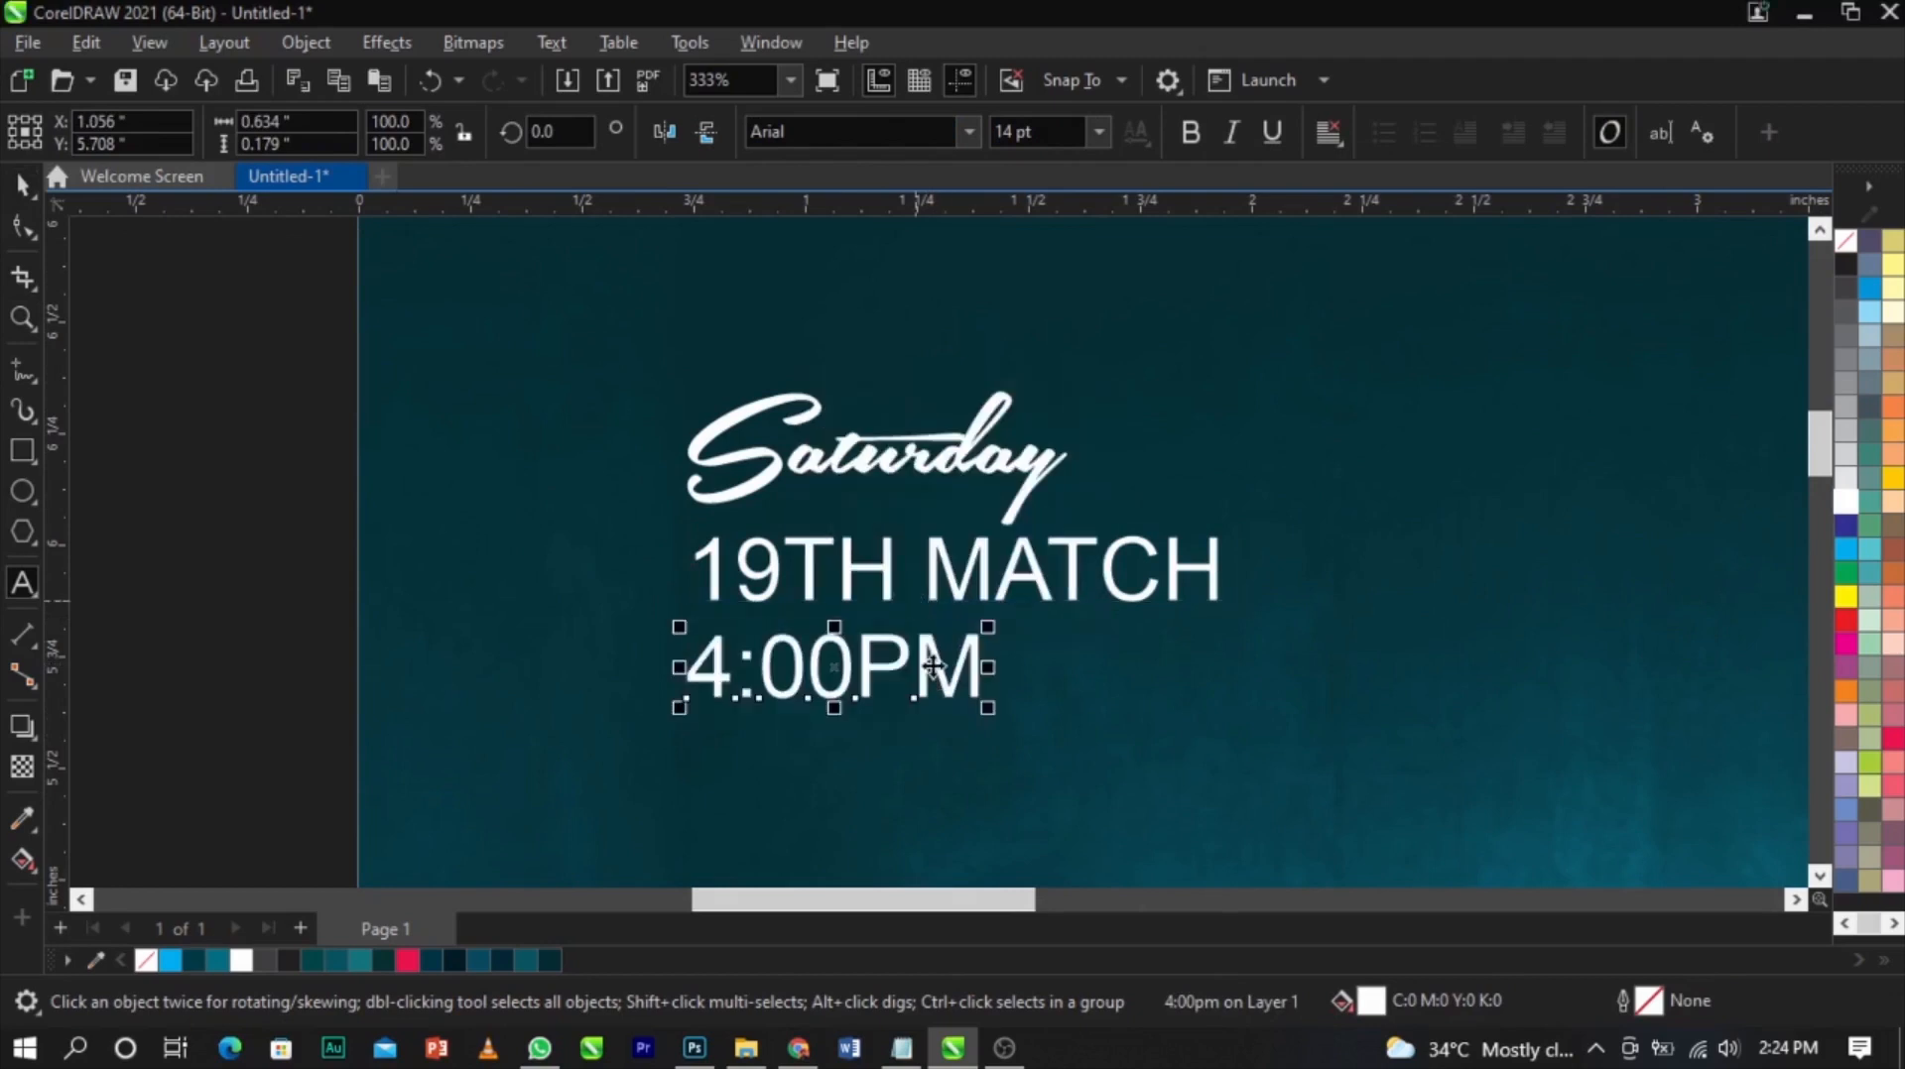
Nudge the 4:00PM line and move Saturday down closer to the 19TH MATCH line
{"action": "mouse_move", "coordinate": [935, 667]}
{"action": "left_mouse_down"}
{"action": "mouse_move", "coordinate": [940, 701]}
{"action": "mouse_move", "coordinate": [954, 683]}
{"action": "left_mouse_up"}
{"action": "left_click", "coordinate": [956, 593], "text": "shift"}
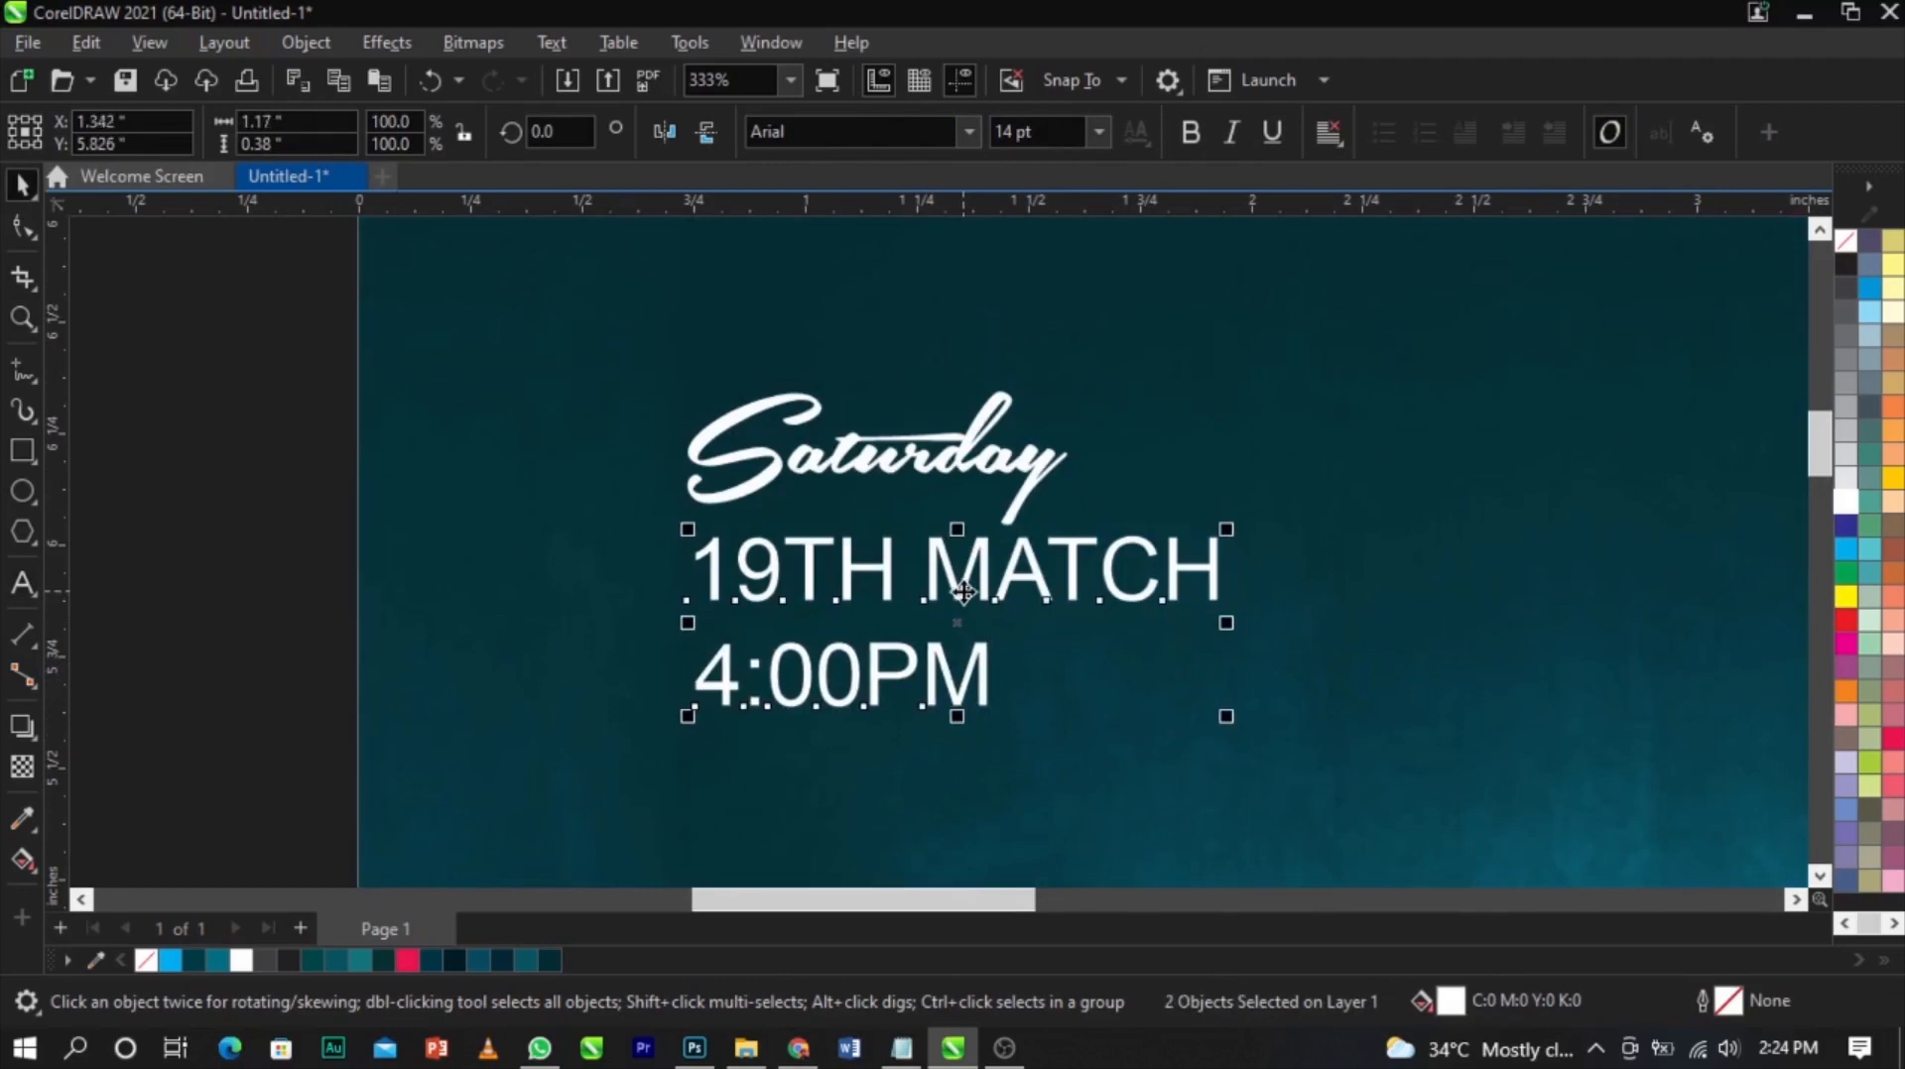
{"action": "left_click", "coordinate": [1035, 635]}
{"action": "left_click", "coordinate": [1044, 477]}
{"action": "scroll", "coordinate": [1044, 473], "scroll_direction": "up", "scroll_amount": 1}
{"action": "left_click_drag", "start_coordinate": [1044, 476], "coordinate": [1048, 518]}
{"action": "scroll", "coordinate": [1049, 518], "scroll_direction": "down", "scroll_amount": 1}
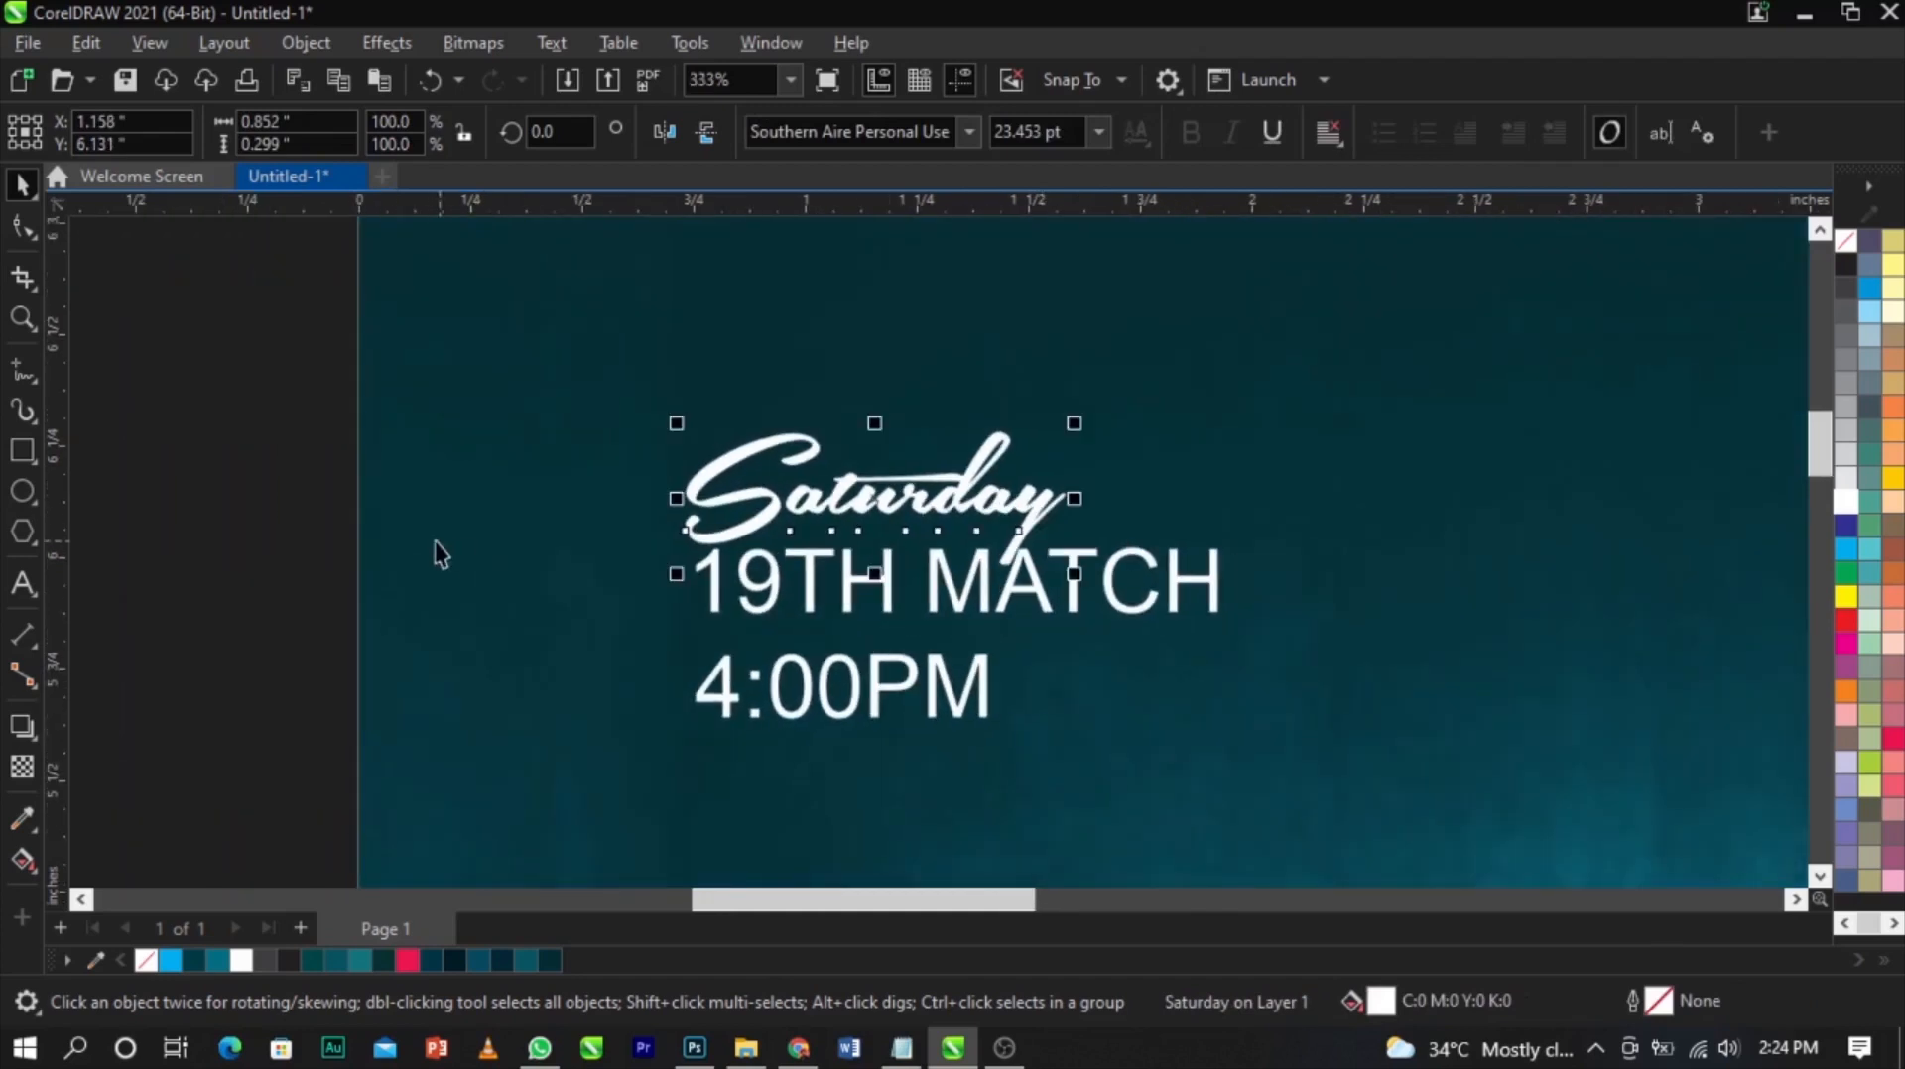
Group the Saturday, 19TH MATCH and 4:00PM lines together
{"action": "left_click", "coordinate": [277, 574]}
{"action": "scroll", "coordinate": [659, 556], "scroll_direction": "down", "scroll_amount": 3}
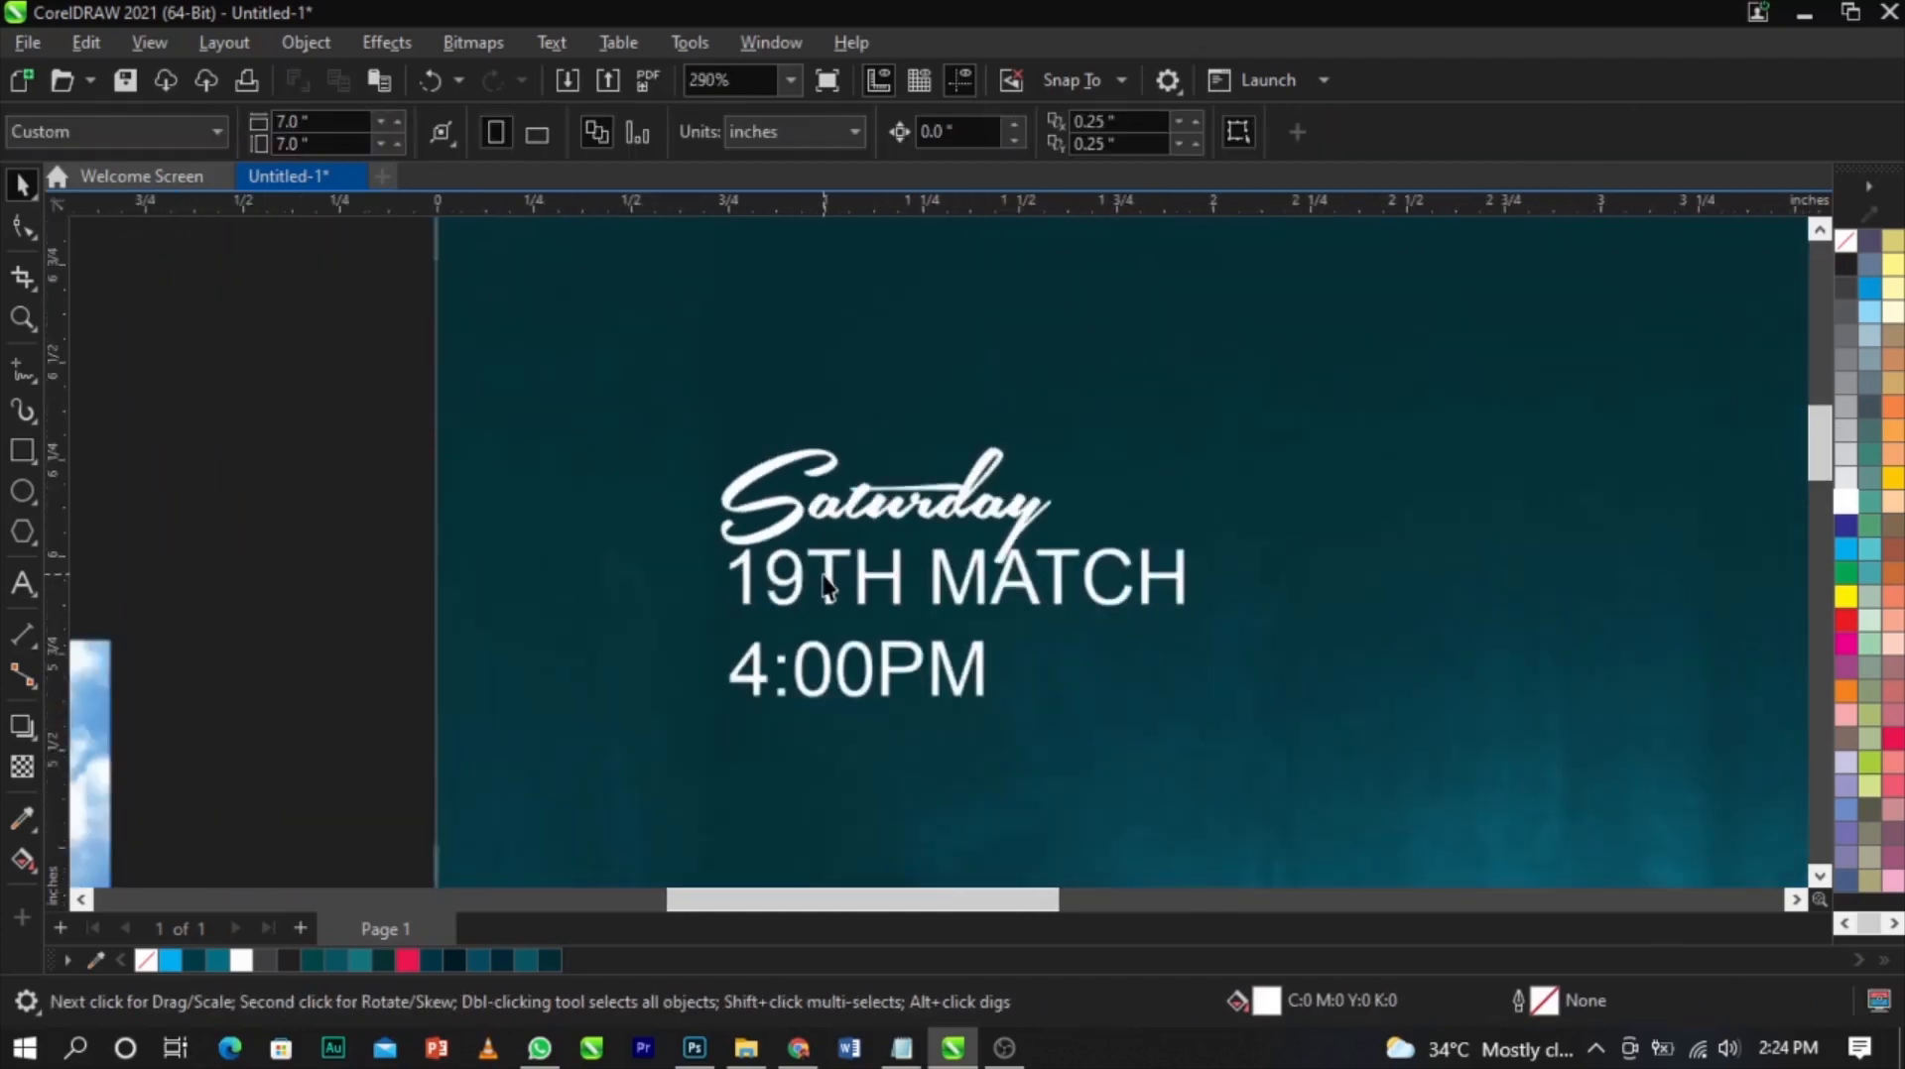
{"action": "scroll", "coordinate": [716, 564], "scroll_direction": "down", "scroll_amount": 3}
{"action": "scroll", "coordinate": [628, 604], "scroll_direction": "down", "scroll_amount": 3}
{"action": "key", "text": "z"}
{"action": "left_click_drag", "start_coordinate": [425, 534], "coordinate": [1000, 787]}
{"action": "key", "text": "space"}
{"action": "left_click_drag", "start_coordinate": [795, 266], "coordinate": [1143, 462]}
{"action": "key", "text": "ctrl+g"}
Align the date group's top with the WE logo in the flyer's upper right
{"action": "left_click", "coordinate": [1457, 347], "text": "shift"}
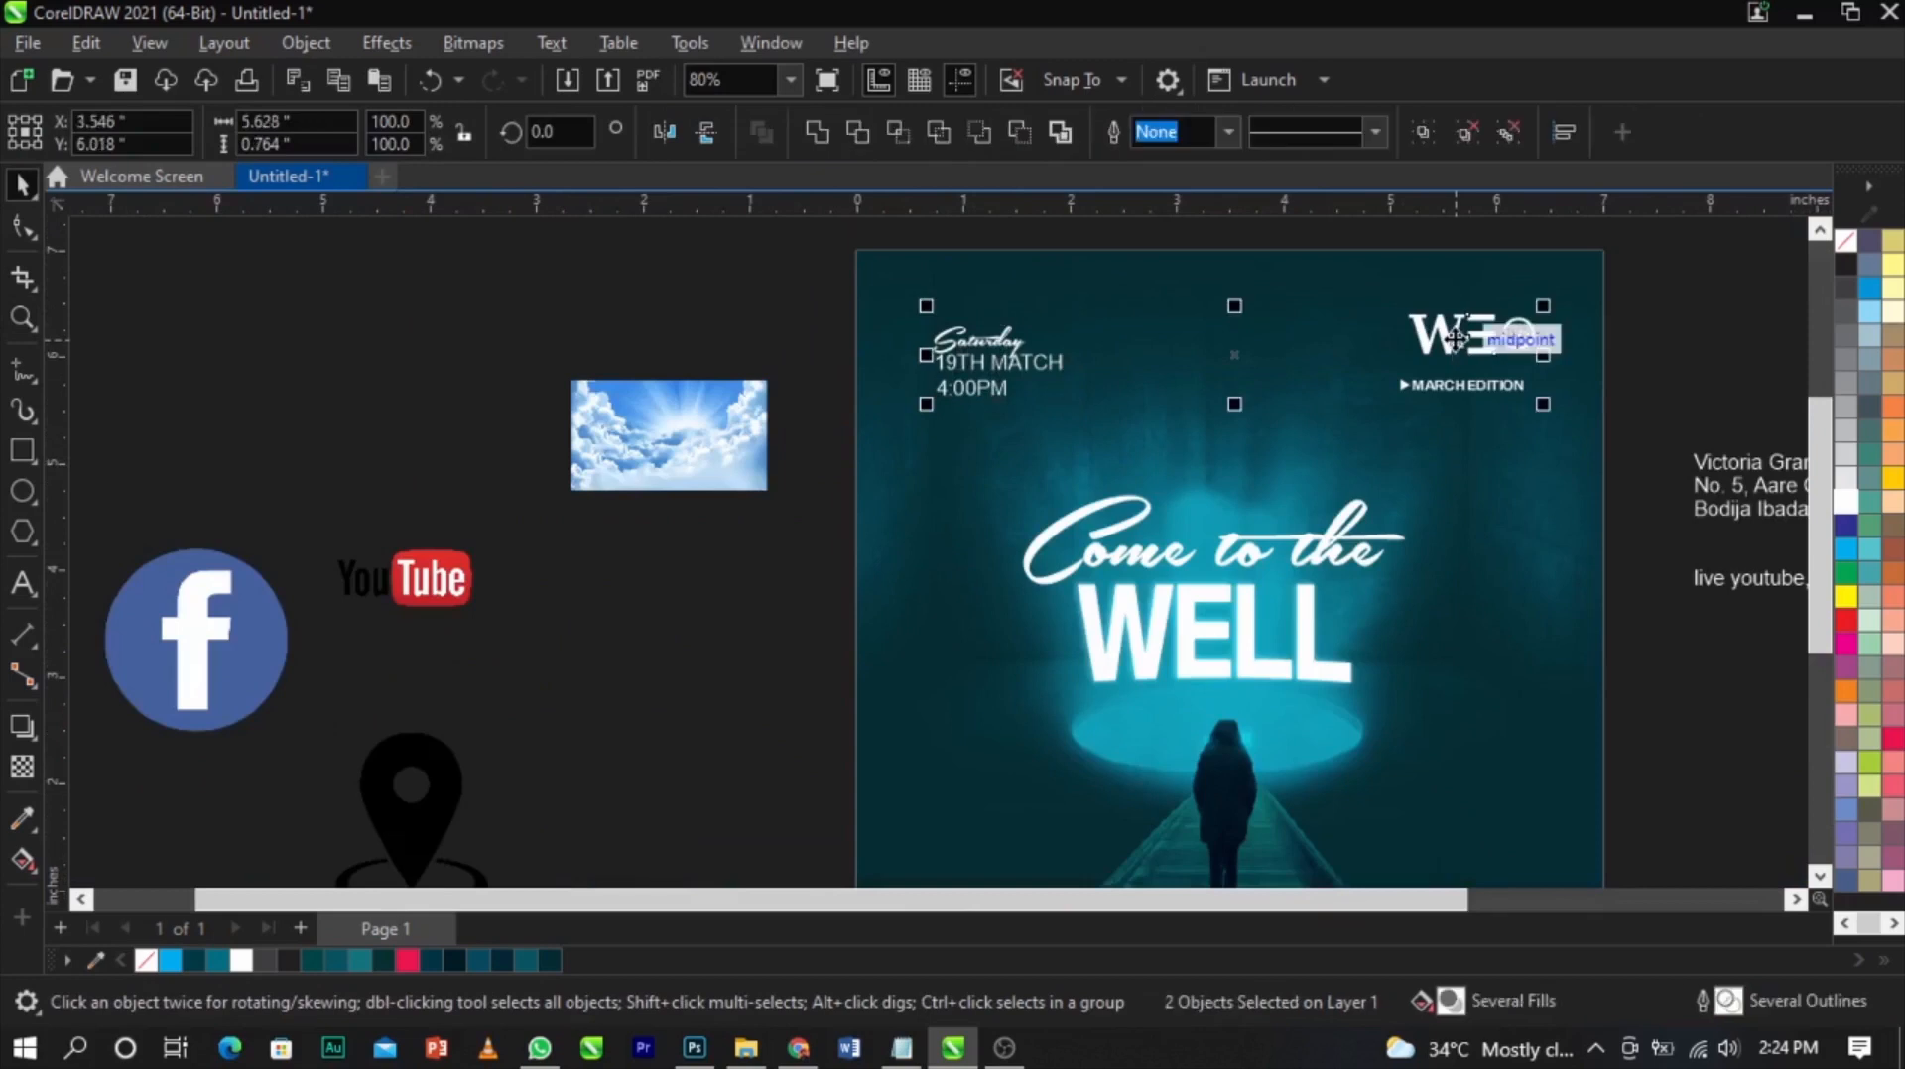
{"action": "key", "text": "t"}
{"action": "left_click", "coordinate": [1581, 510]}
{"action": "left_click", "coordinate": [684, 291]}
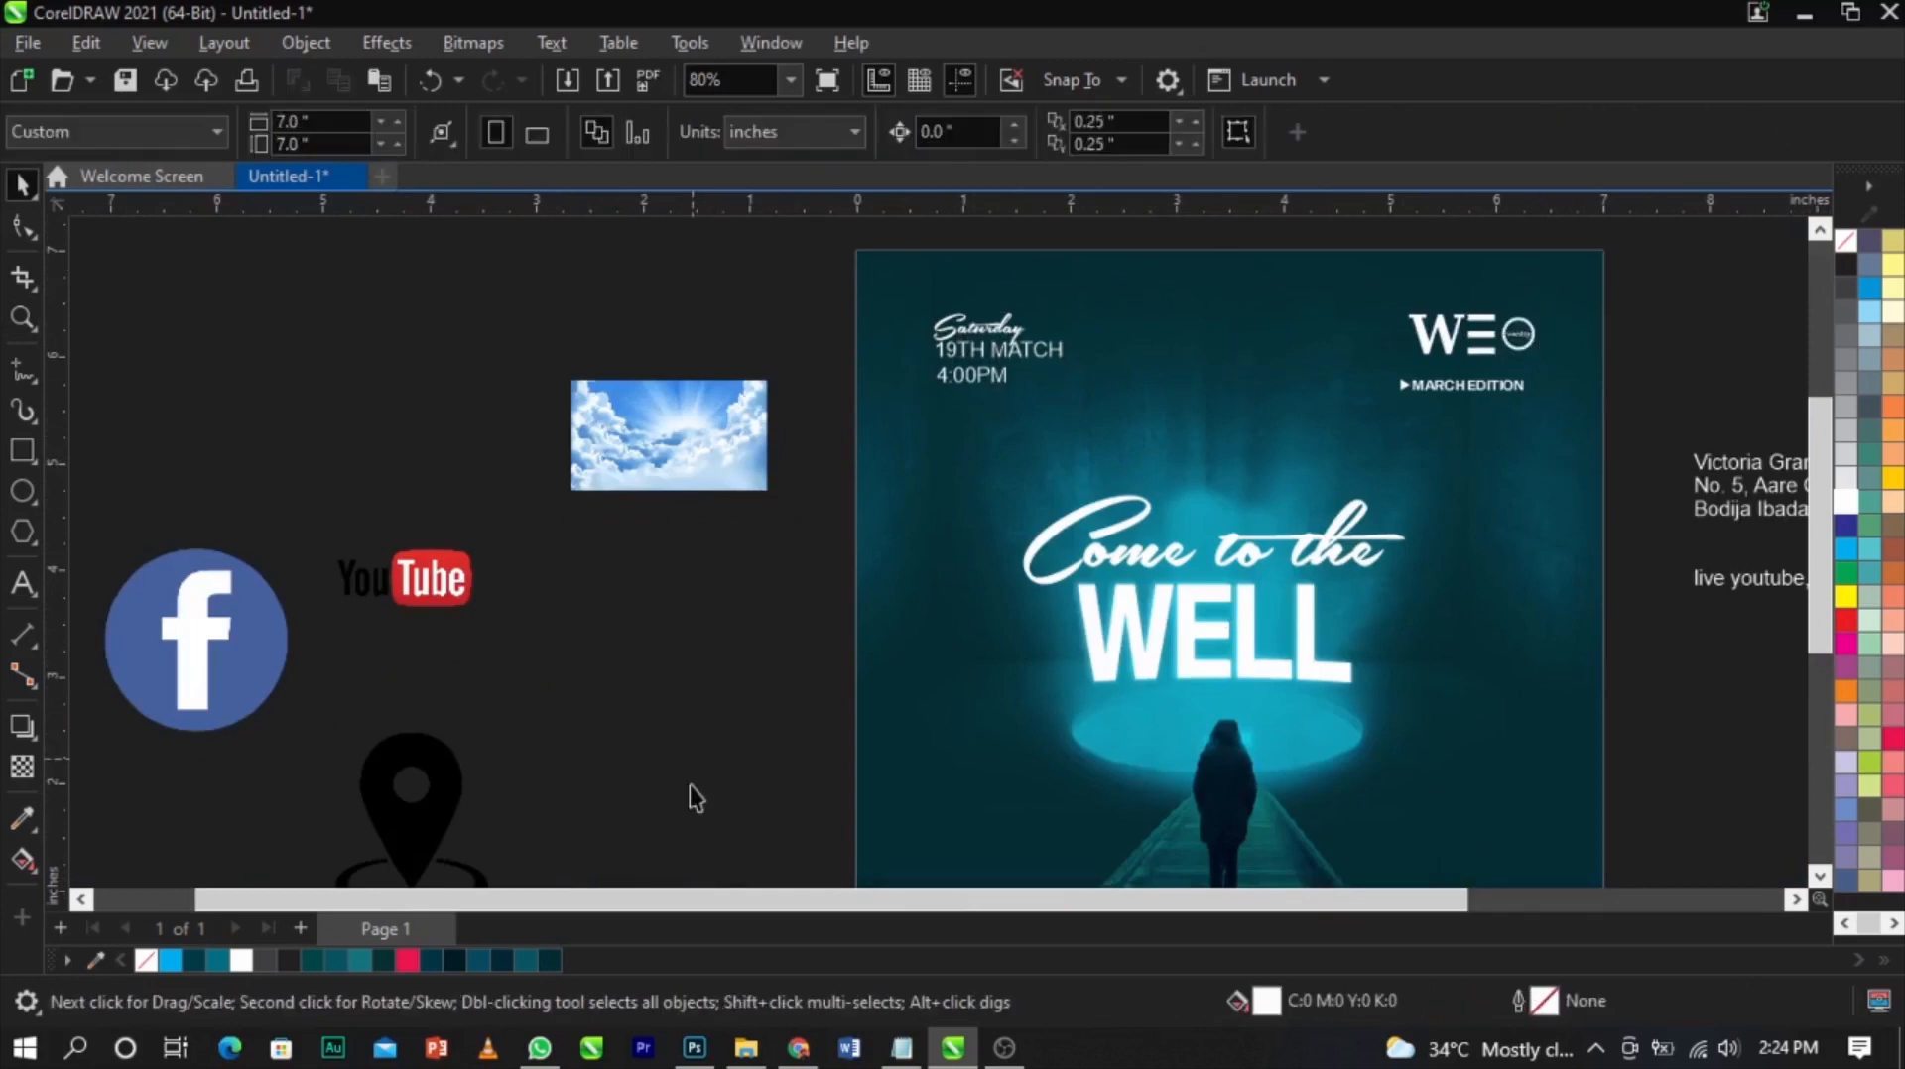
In File Explorer, copy the 8004-200 clock and calendar icon files from FOR DESIGN into the COME INTO THE WELL folder
{"action": "left_click", "coordinate": [746, 1049]}
{"action": "left_click", "coordinate": [139, 425]}
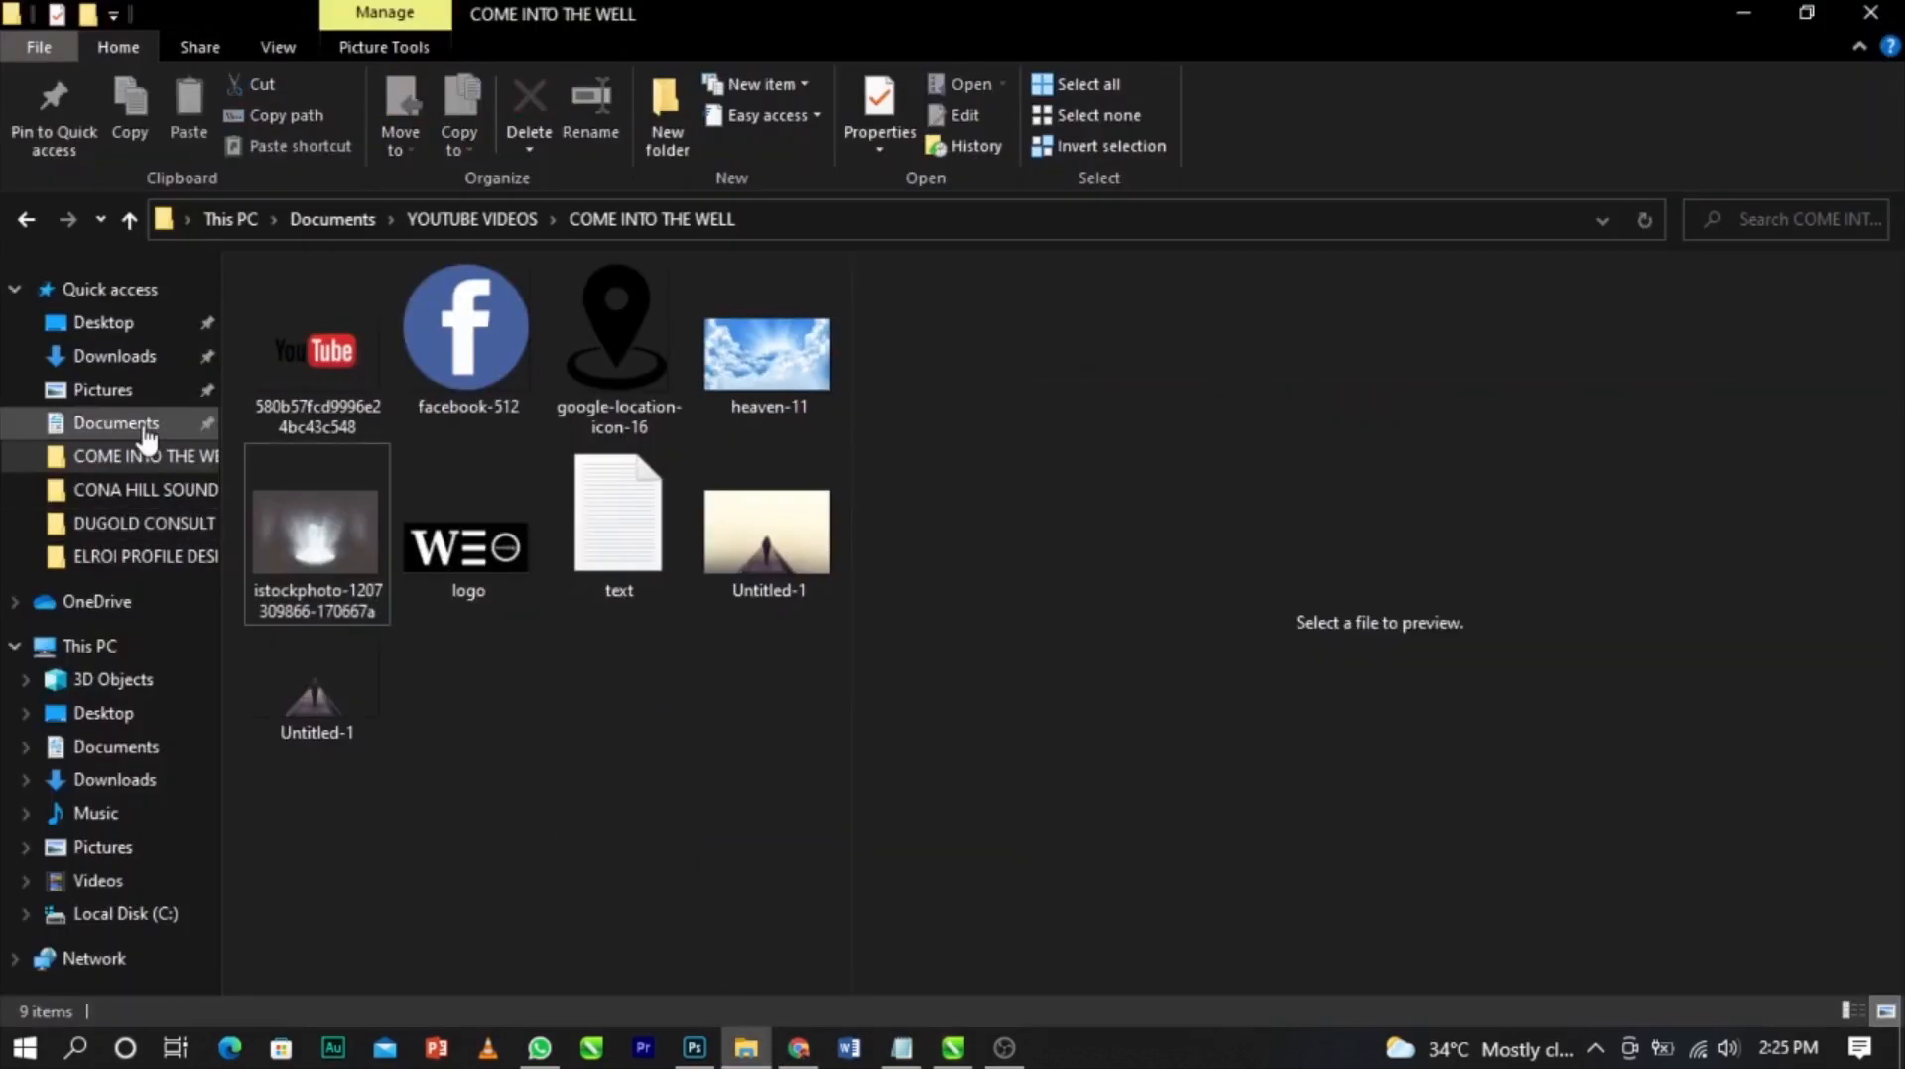
{"action": "double_click", "coordinate": [1230, 371]}
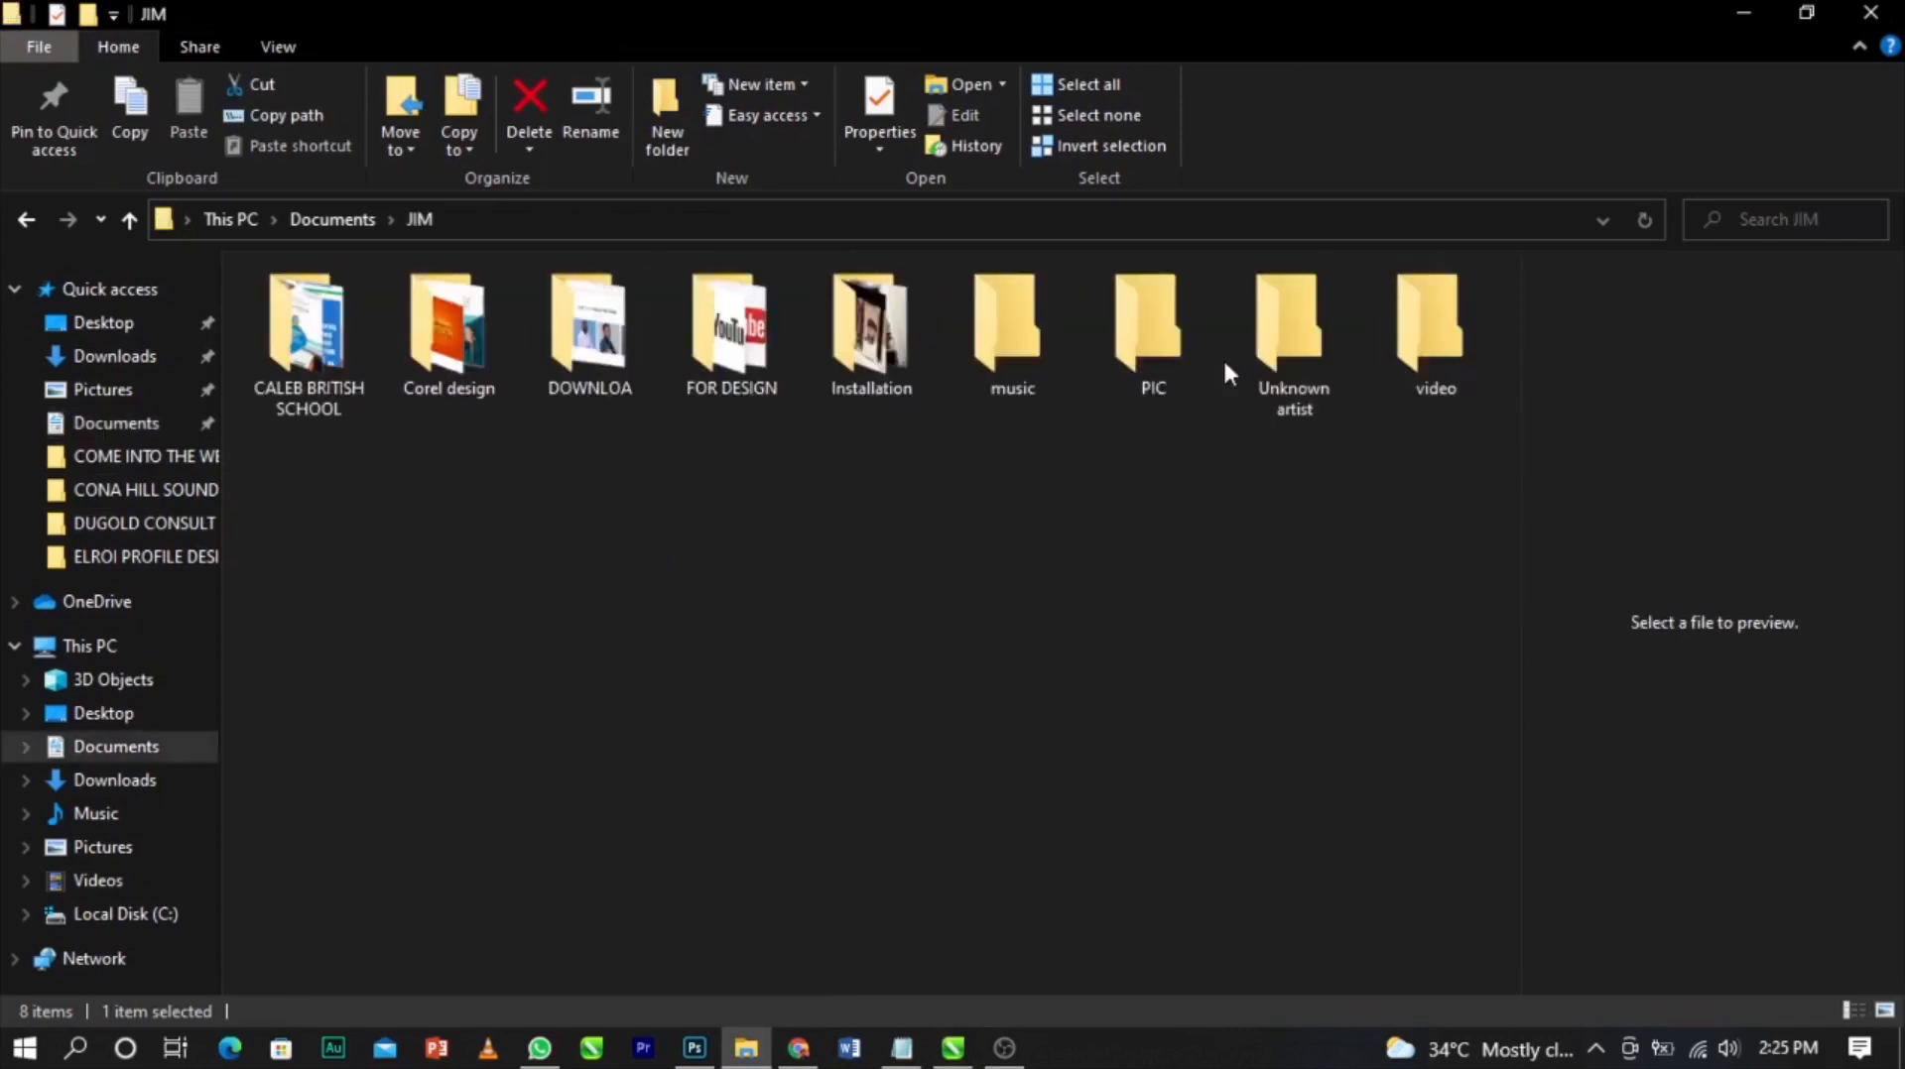
{"action": "left_click", "coordinate": [730, 357]}
{"action": "double_click", "coordinate": [730, 359]}
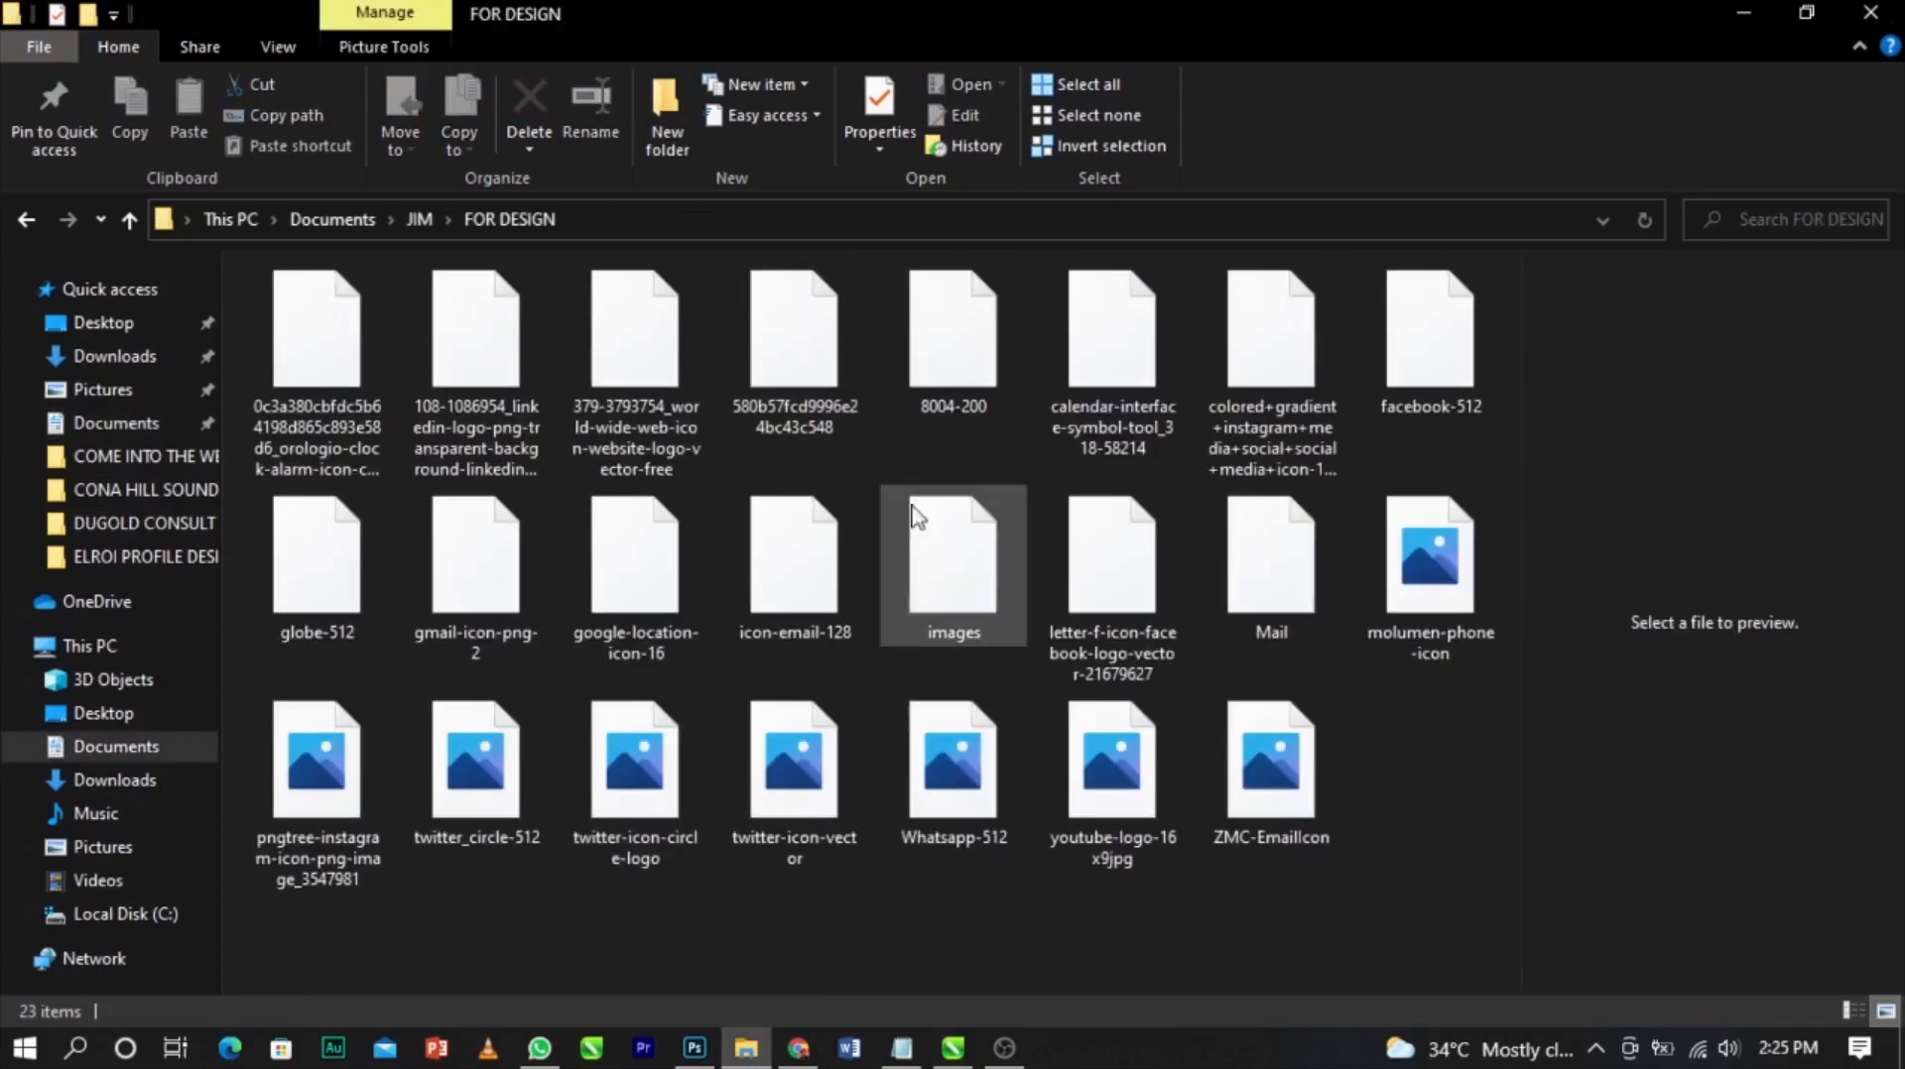
{"action": "left_click", "coordinate": [968, 365]}
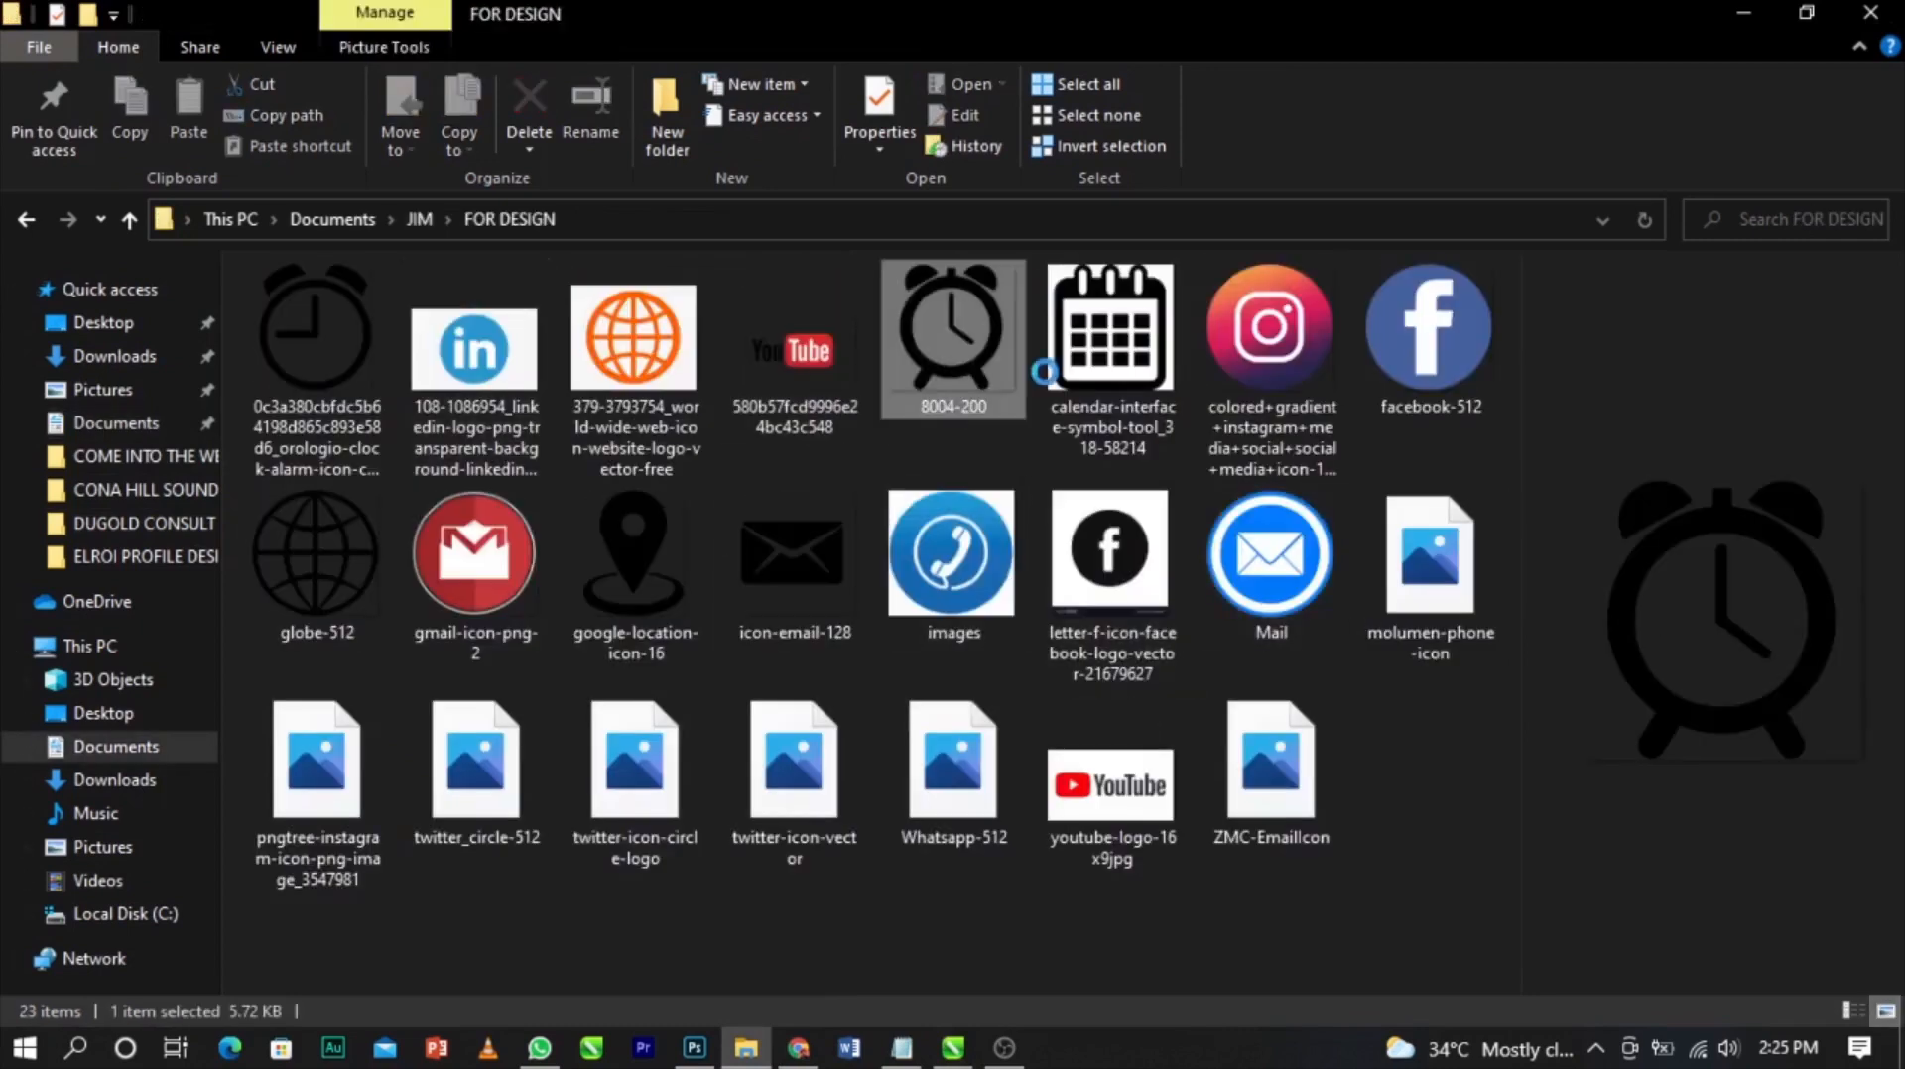
{"action": "left_click", "coordinate": [1089, 375], "text": "ctrl"}
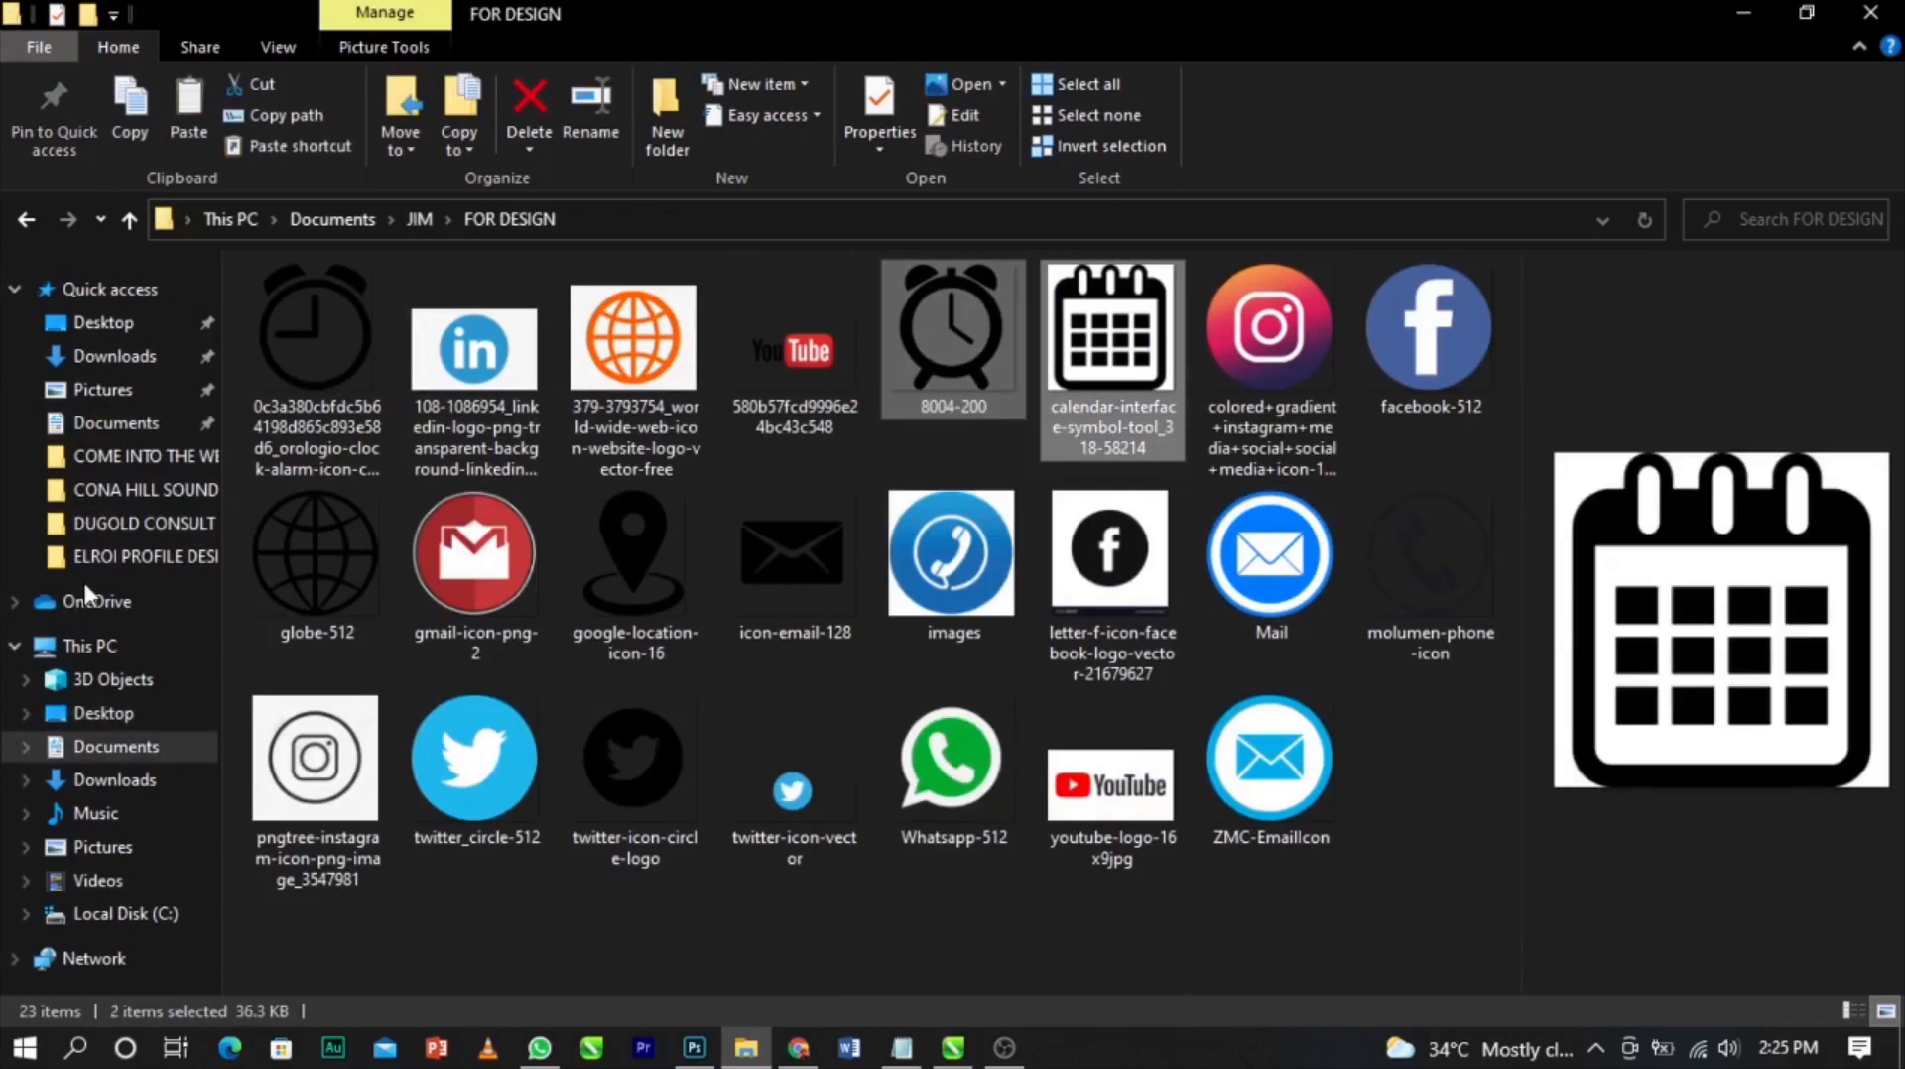
{"action": "left_click", "coordinate": [90, 456]}
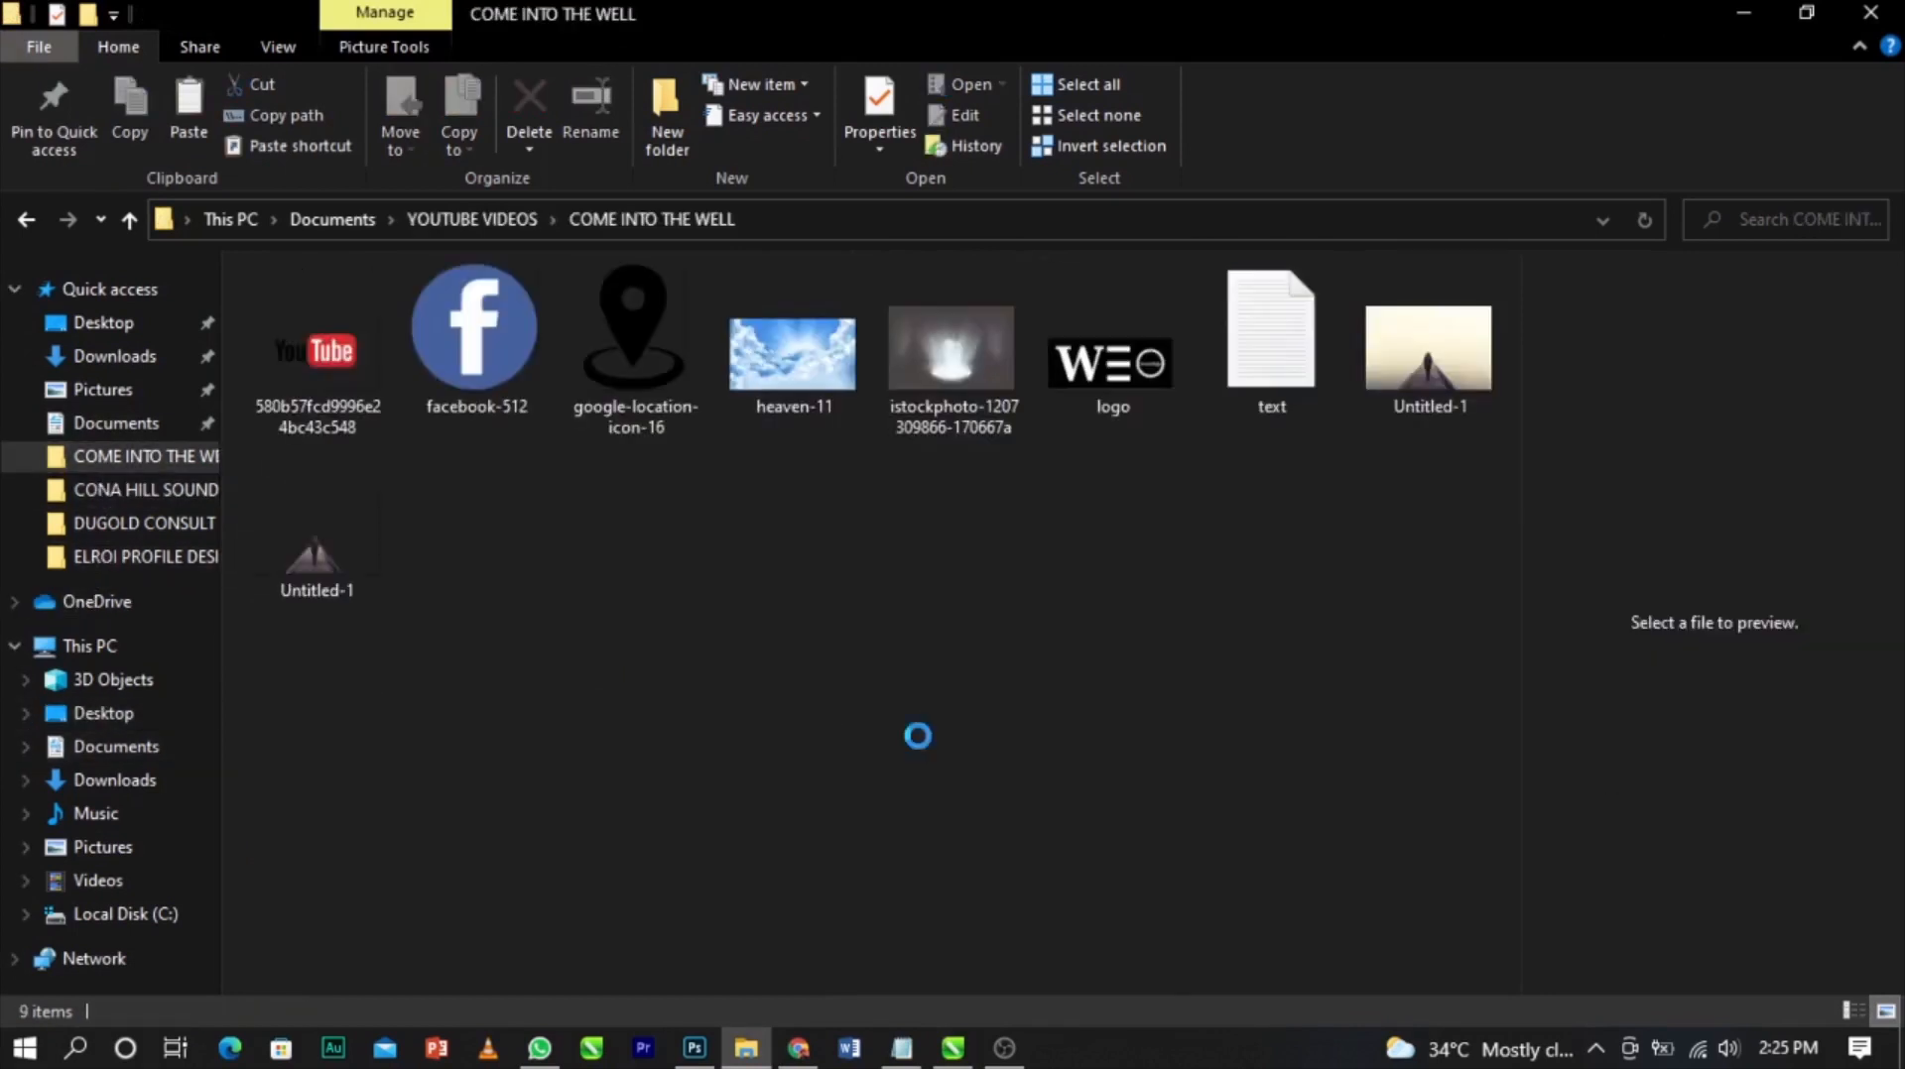
{"action": "key", "text": "ctrl+v"}
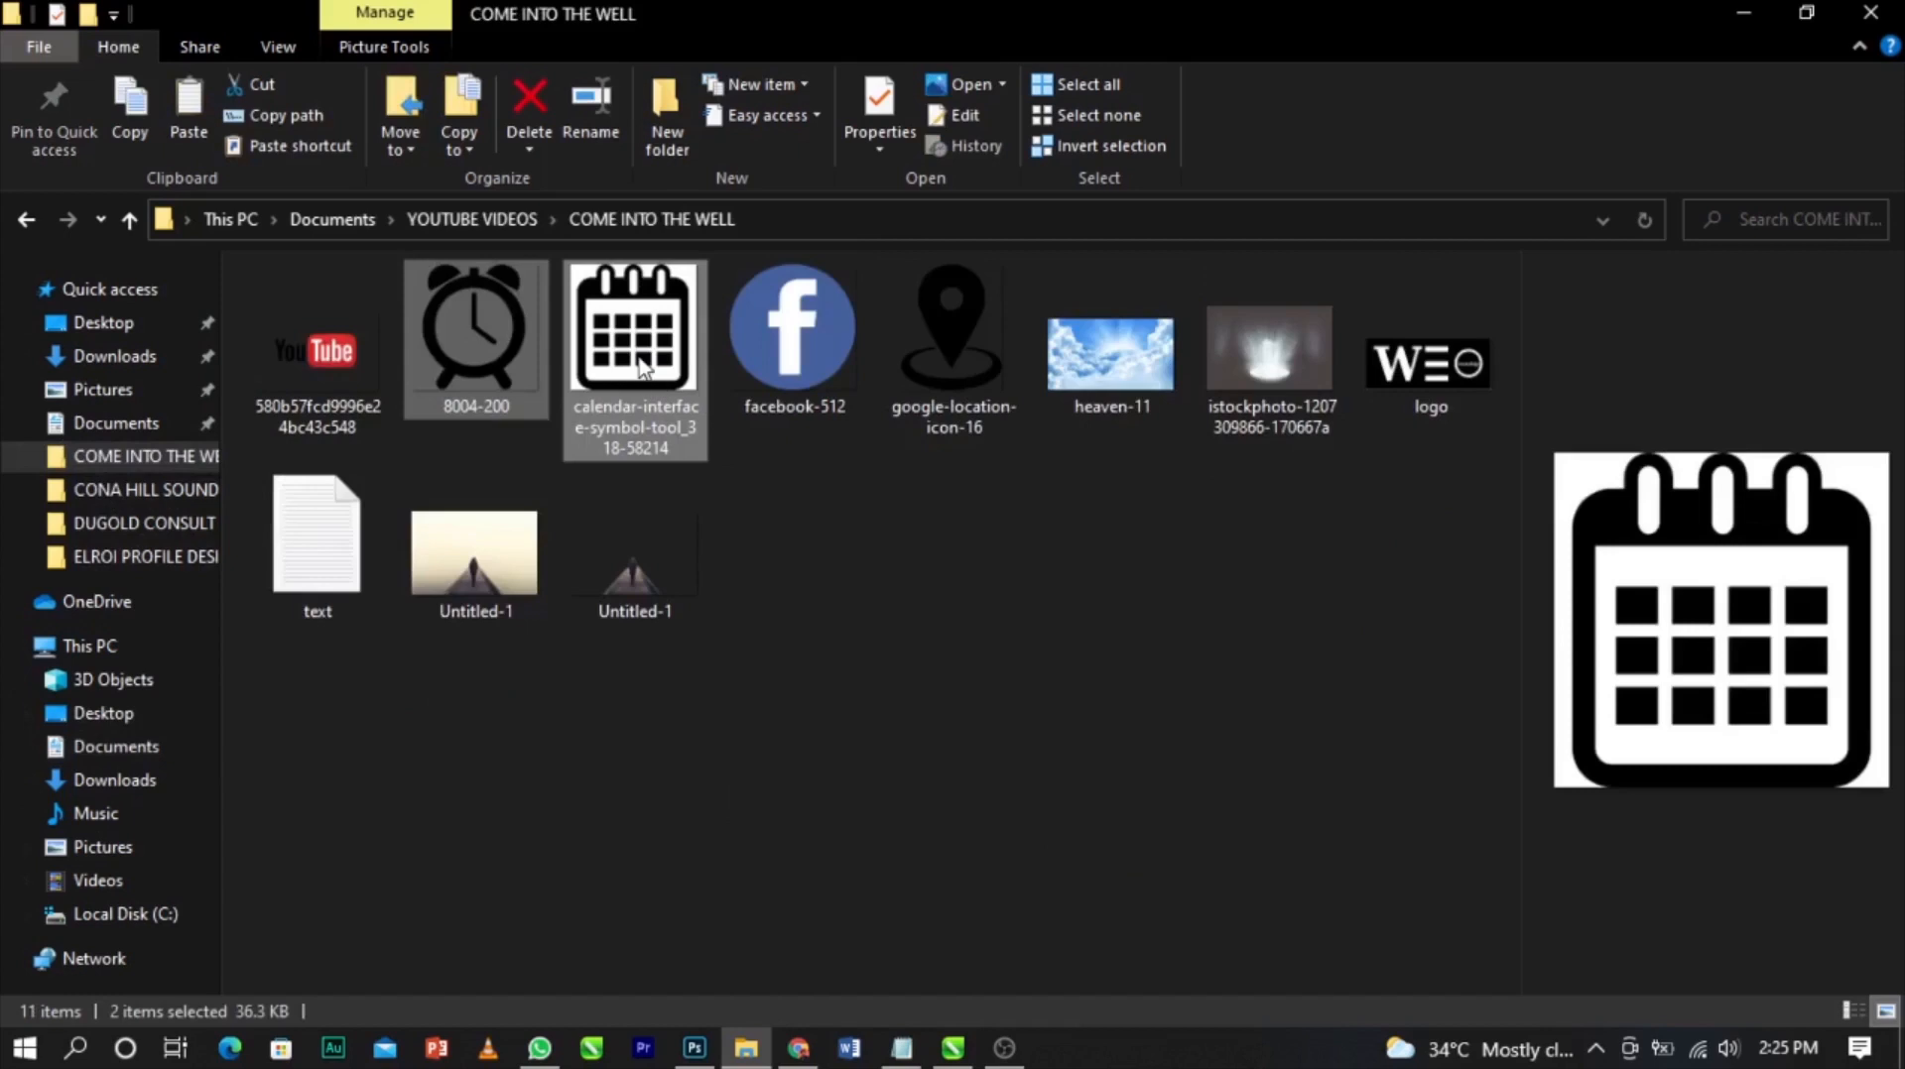
{"action": "left_click", "coordinate": [640, 367]}
{"action": "left_click", "coordinate": [953, 1048]}
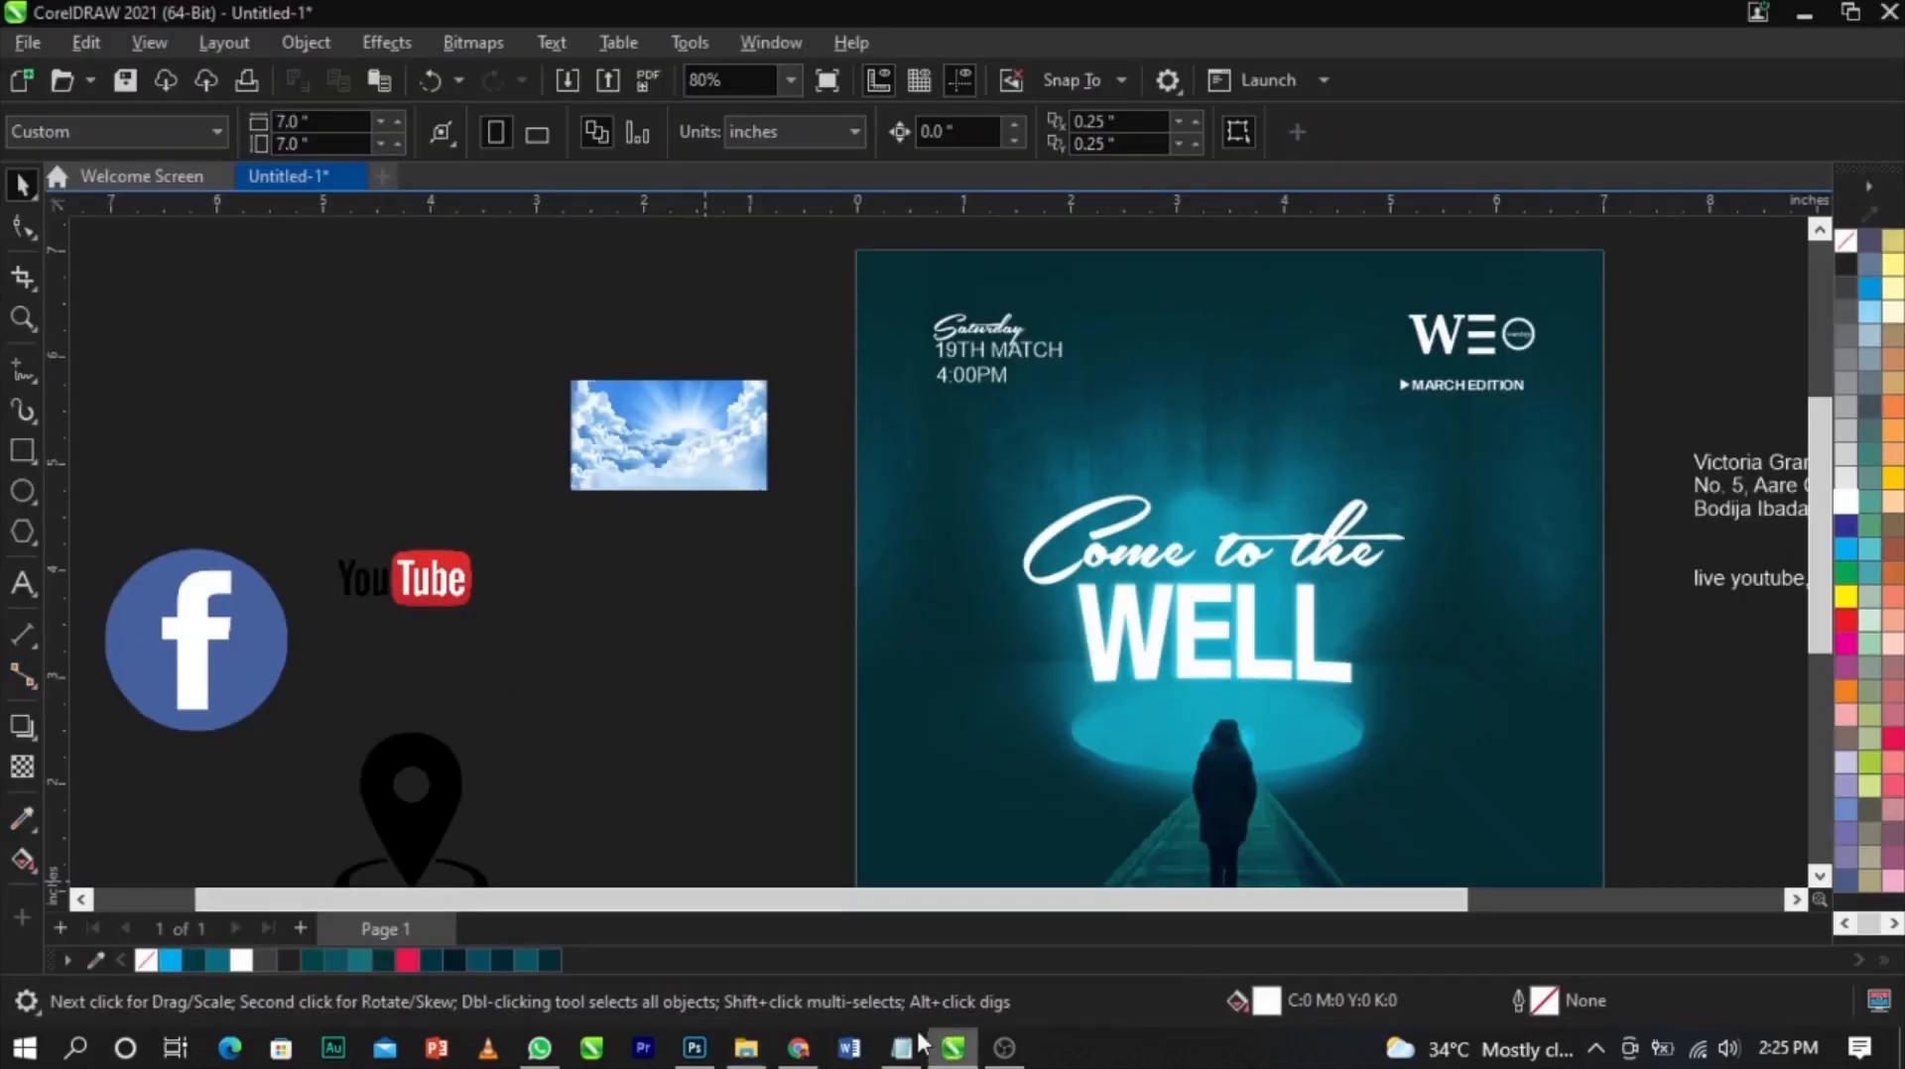
Import the 8004-200 clock and calendar icon images onto the canvas beside the flyer
{"action": "scroll", "coordinate": [735, 570], "scroll_direction": "down", "scroll_amount": 2}
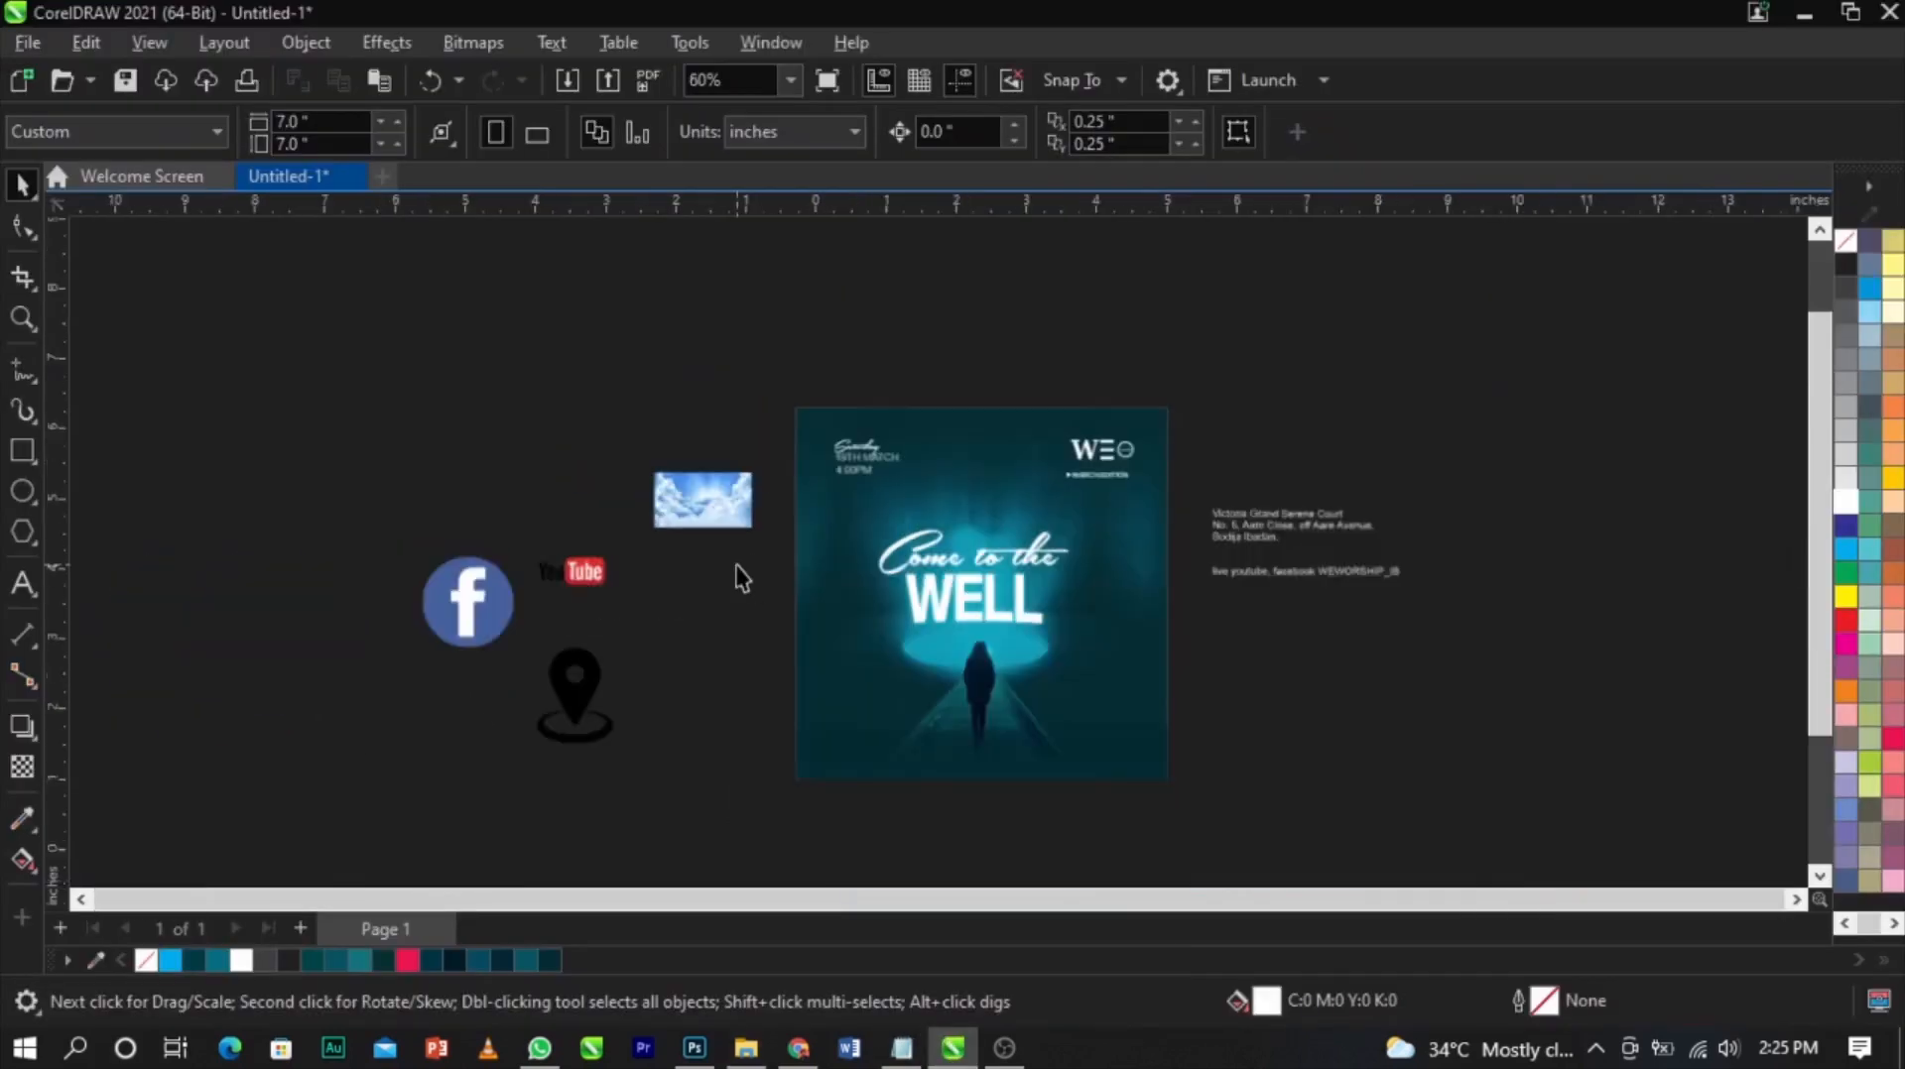
{"action": "right_click", "coordinate": [1251, 691]}
{"action": "left_click", "coordinate": [1348, 836]}
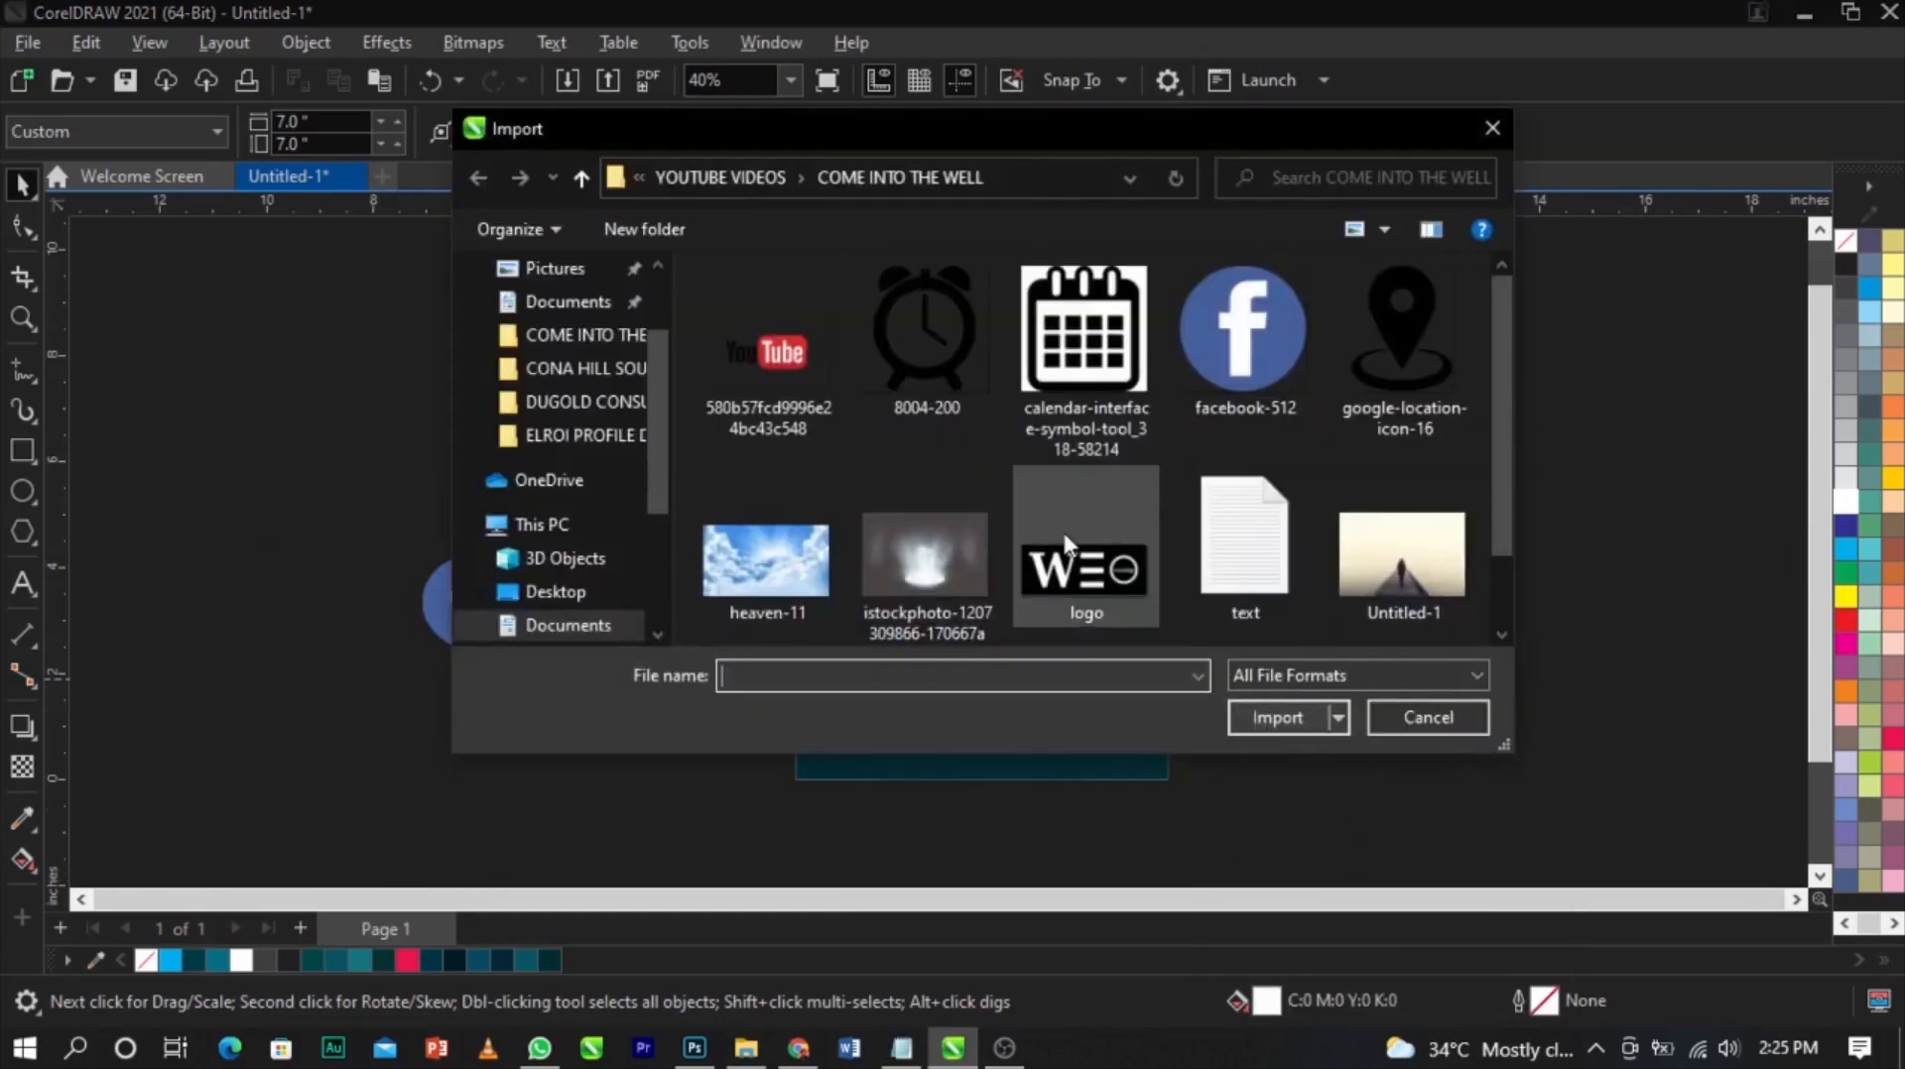
{"action": "left_click", "coordinate": [926, 333]}
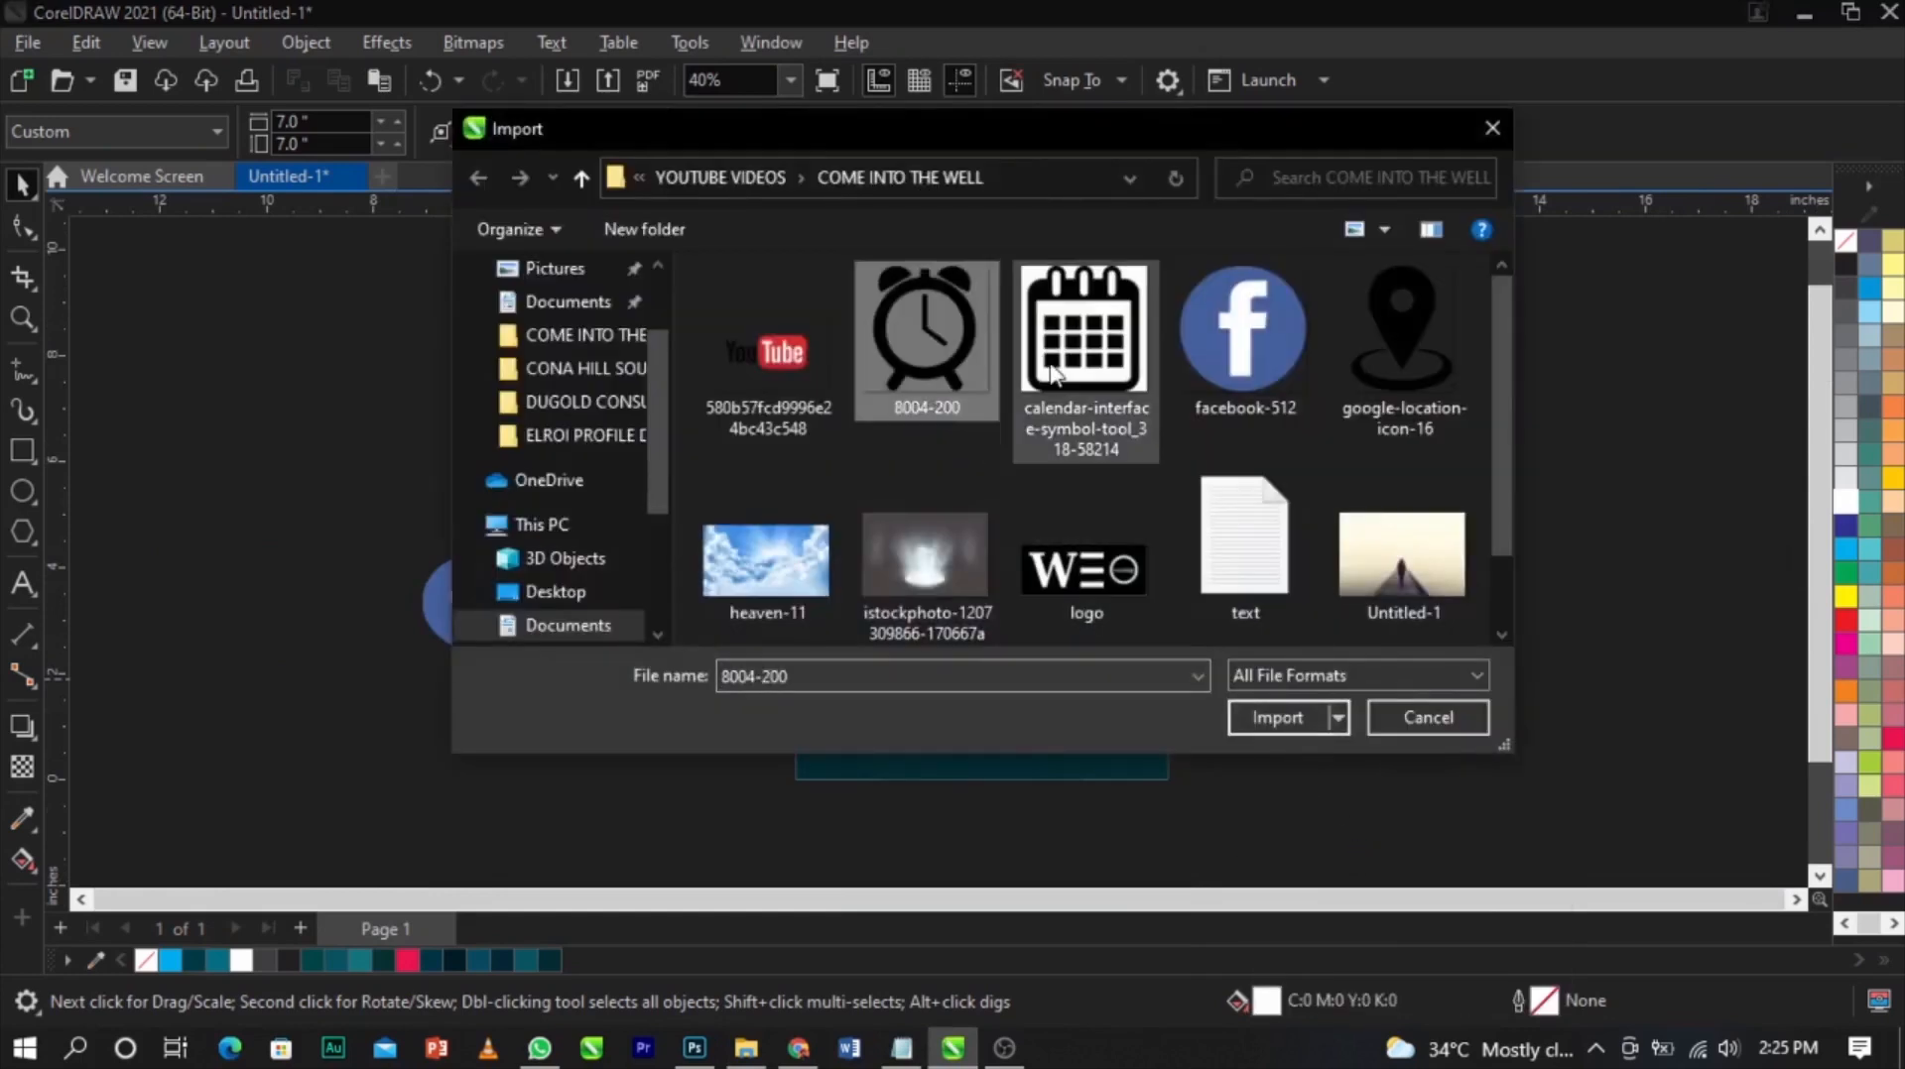
{"action": "left_click", "coordinate": [1084, 333], "text": "ctrl"}
{"action": "left_click", "coordinate": [1260, 717]}
{"action": "left_click_drag", "start_coordinate": [672, 592], "coordinate": [757, 655]}
{"action": "left_click_drag", "start_coordinate": [710, 565], "coordinate": [902, 490]}
{"action": "scroll", "coordinate": [730, 530], "scroll_direction": "up", "scroll_amount": 1}
{"action": "scroll", "coordinate": [734, 541], "scroll_direction": "up", "scroll_amount": 2}
{"action": "scroll", "coordinate": [873, 516], "scroll_direction": "up", "scroll_amount": 1}
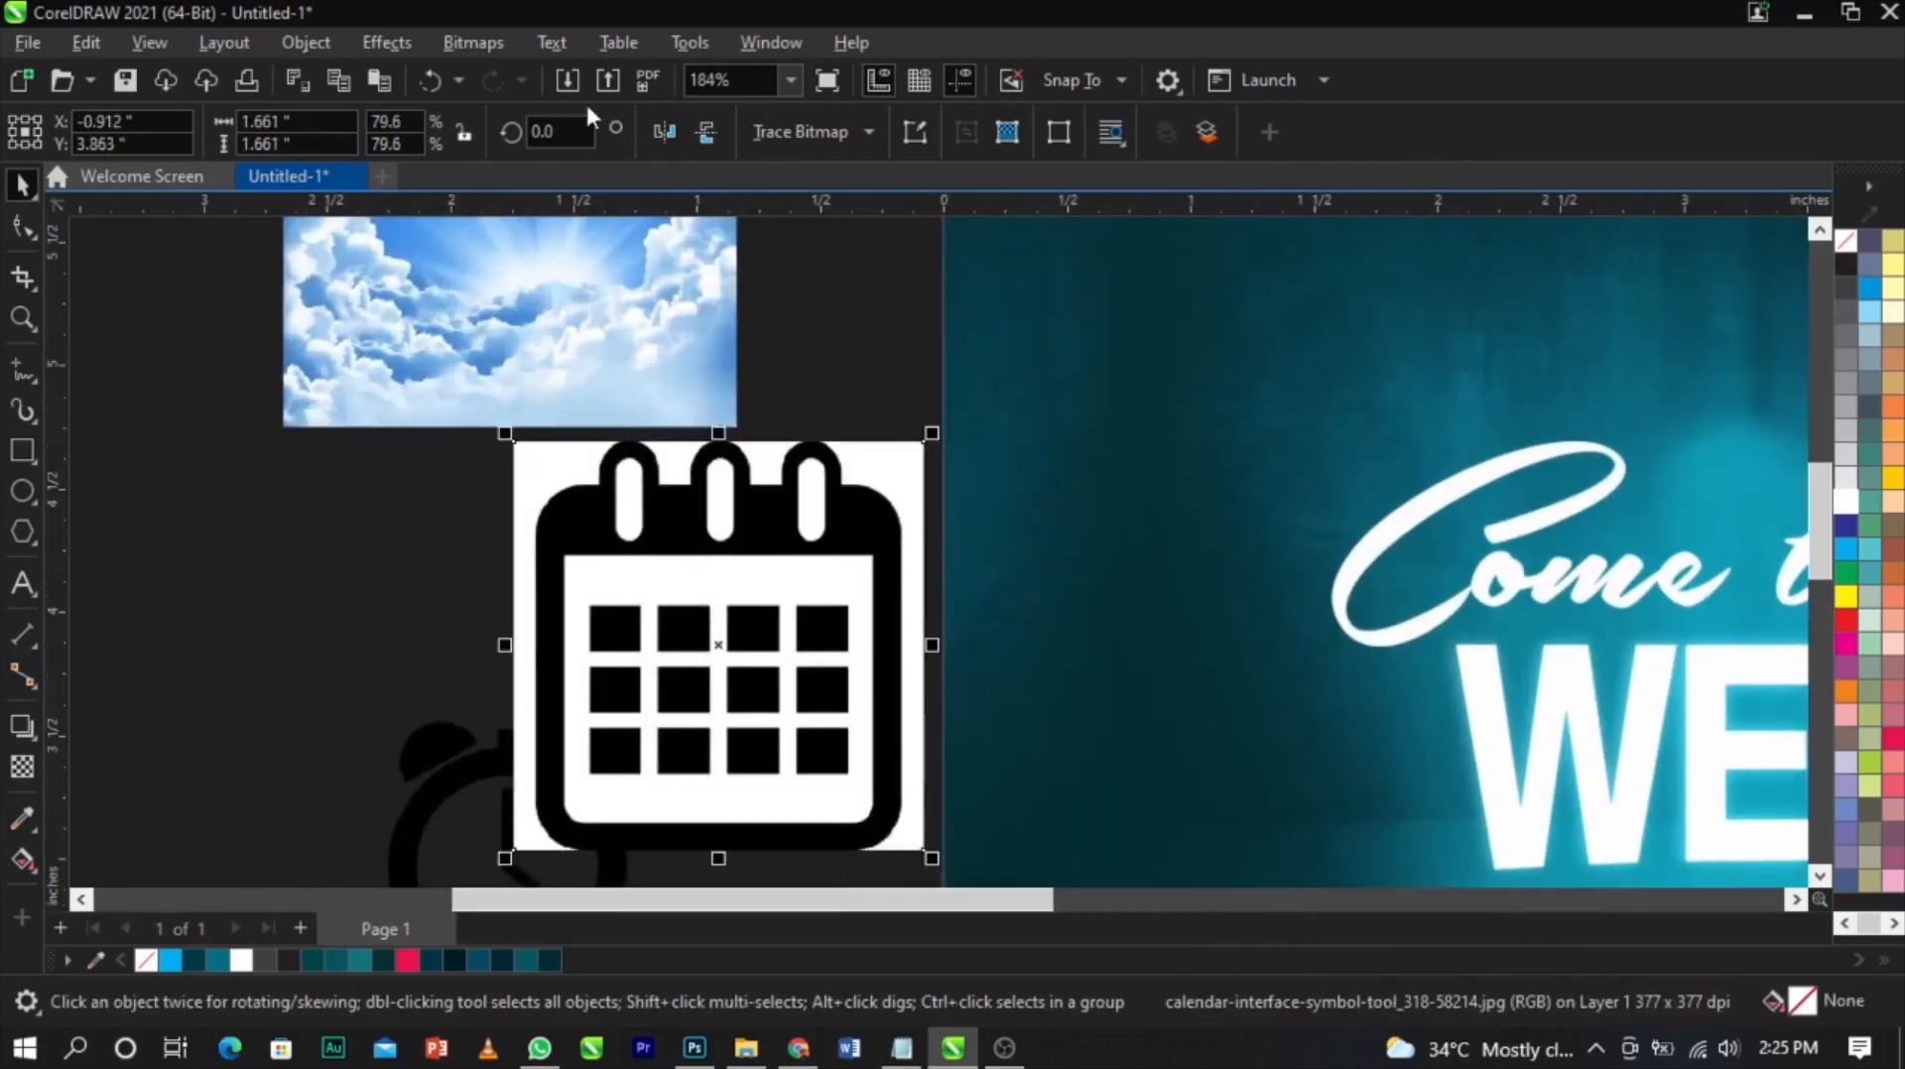
Convert the calendar bitmap to 1-bit mode using the Line Art conversion method
{"action": "left_click", "coordinate": [444, 39]}
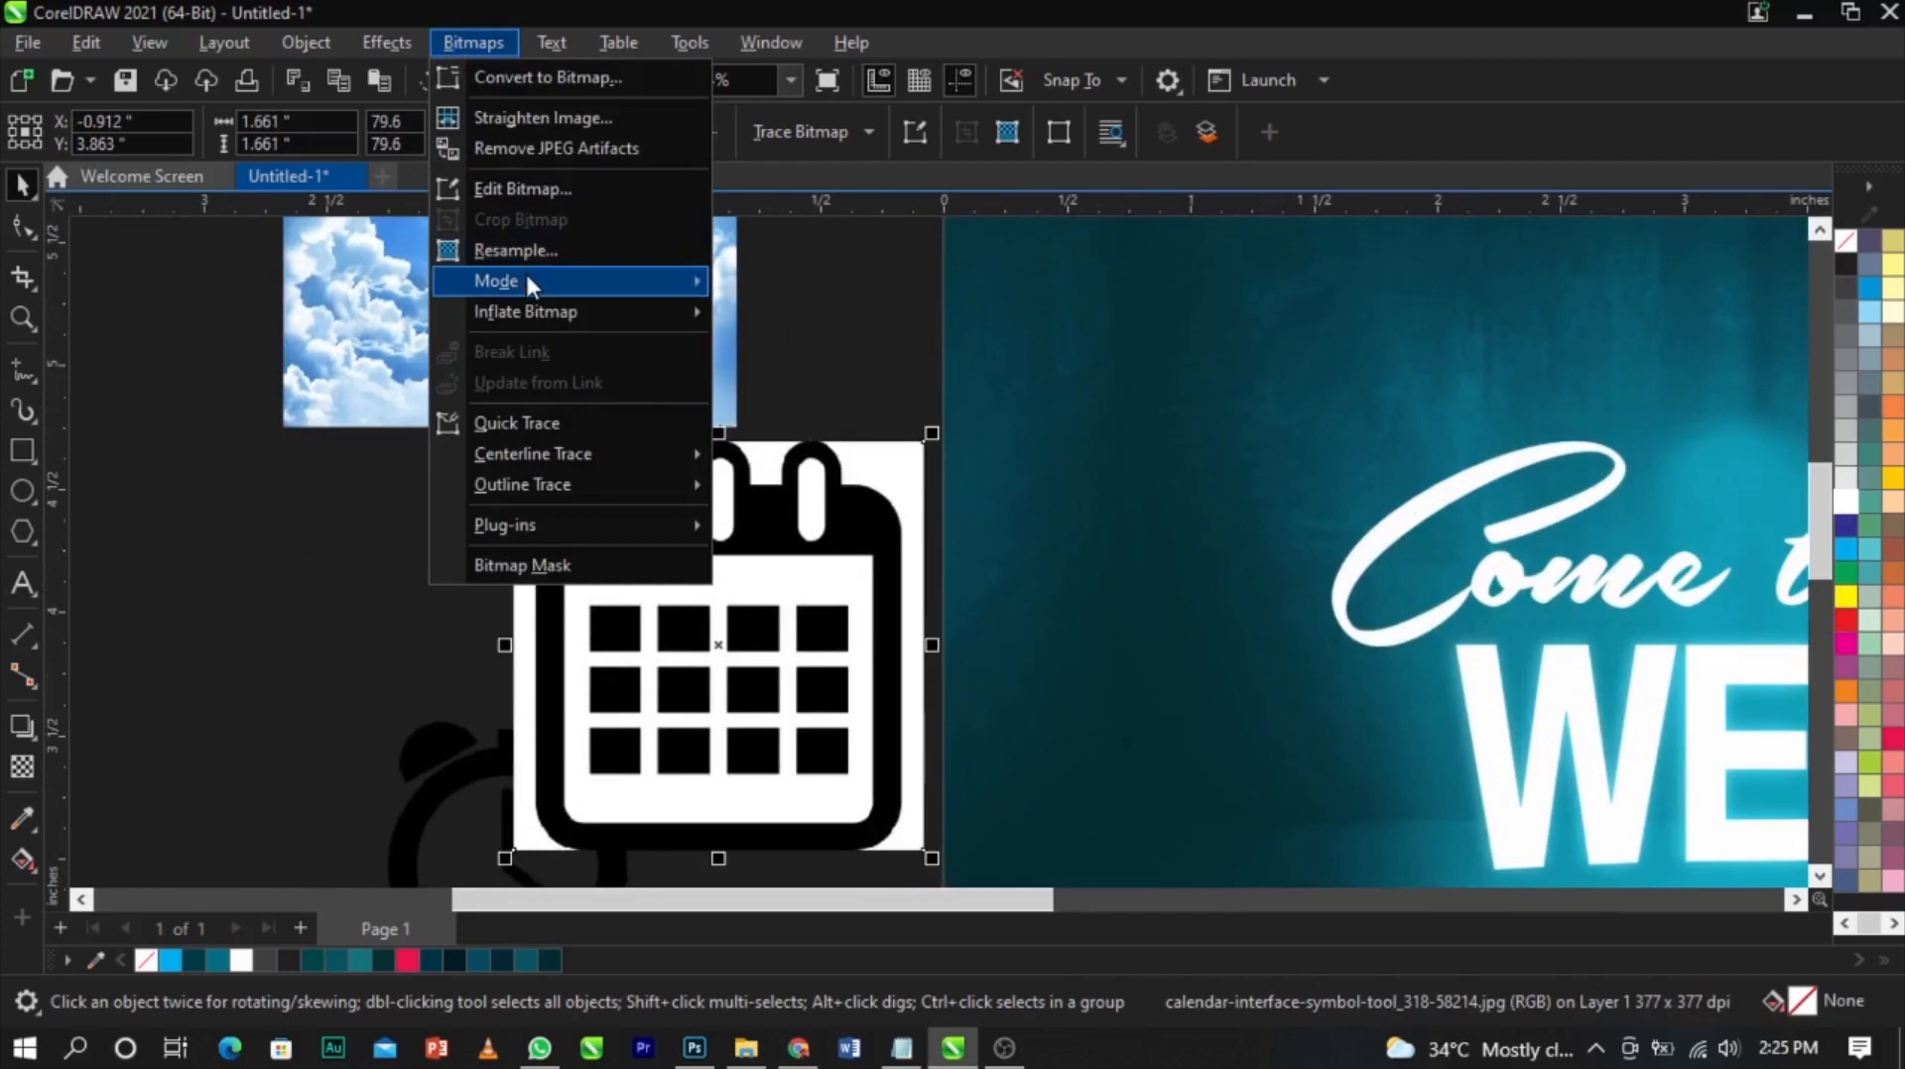
{"action": "mouse_move", "coordinate": [528, 280]}
{"action": "left_click", "coordinate": [806, 283]}
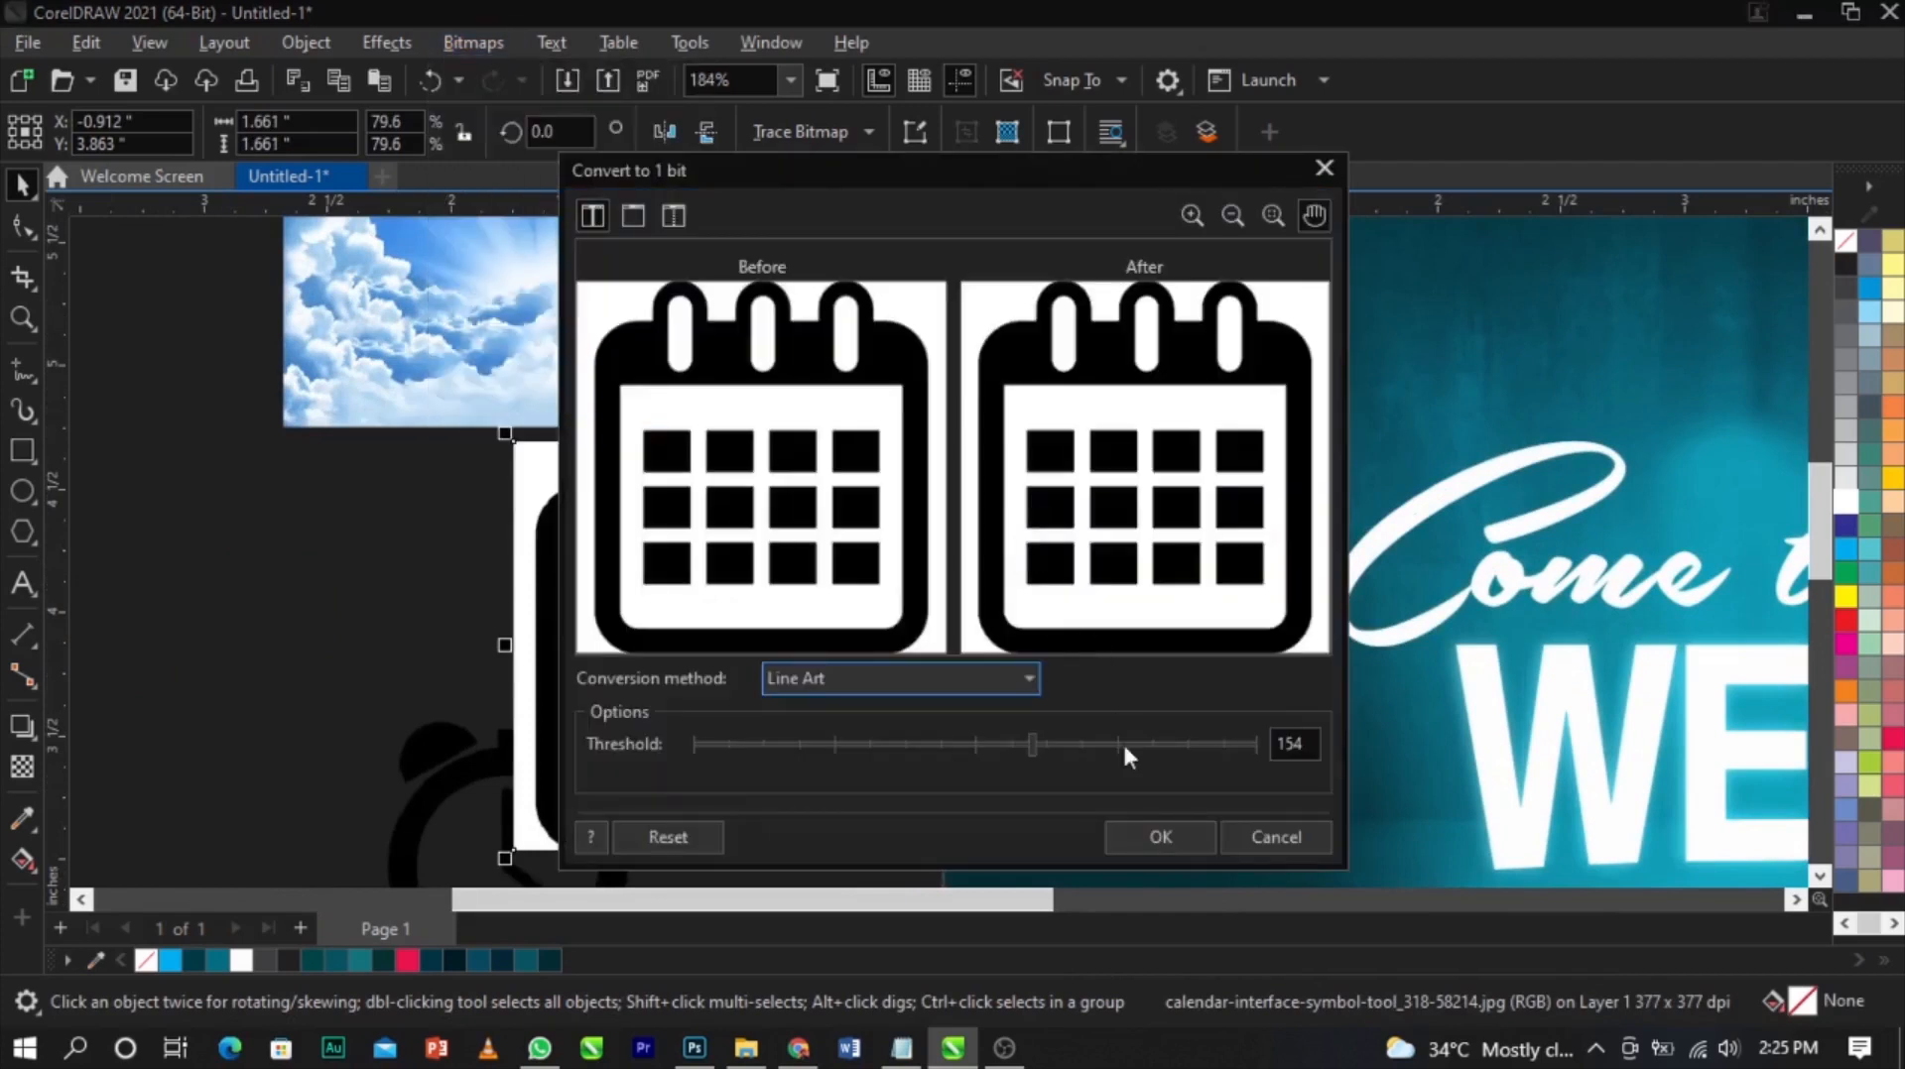
{"action": "left_click", "coordinate": [1157, 841]}
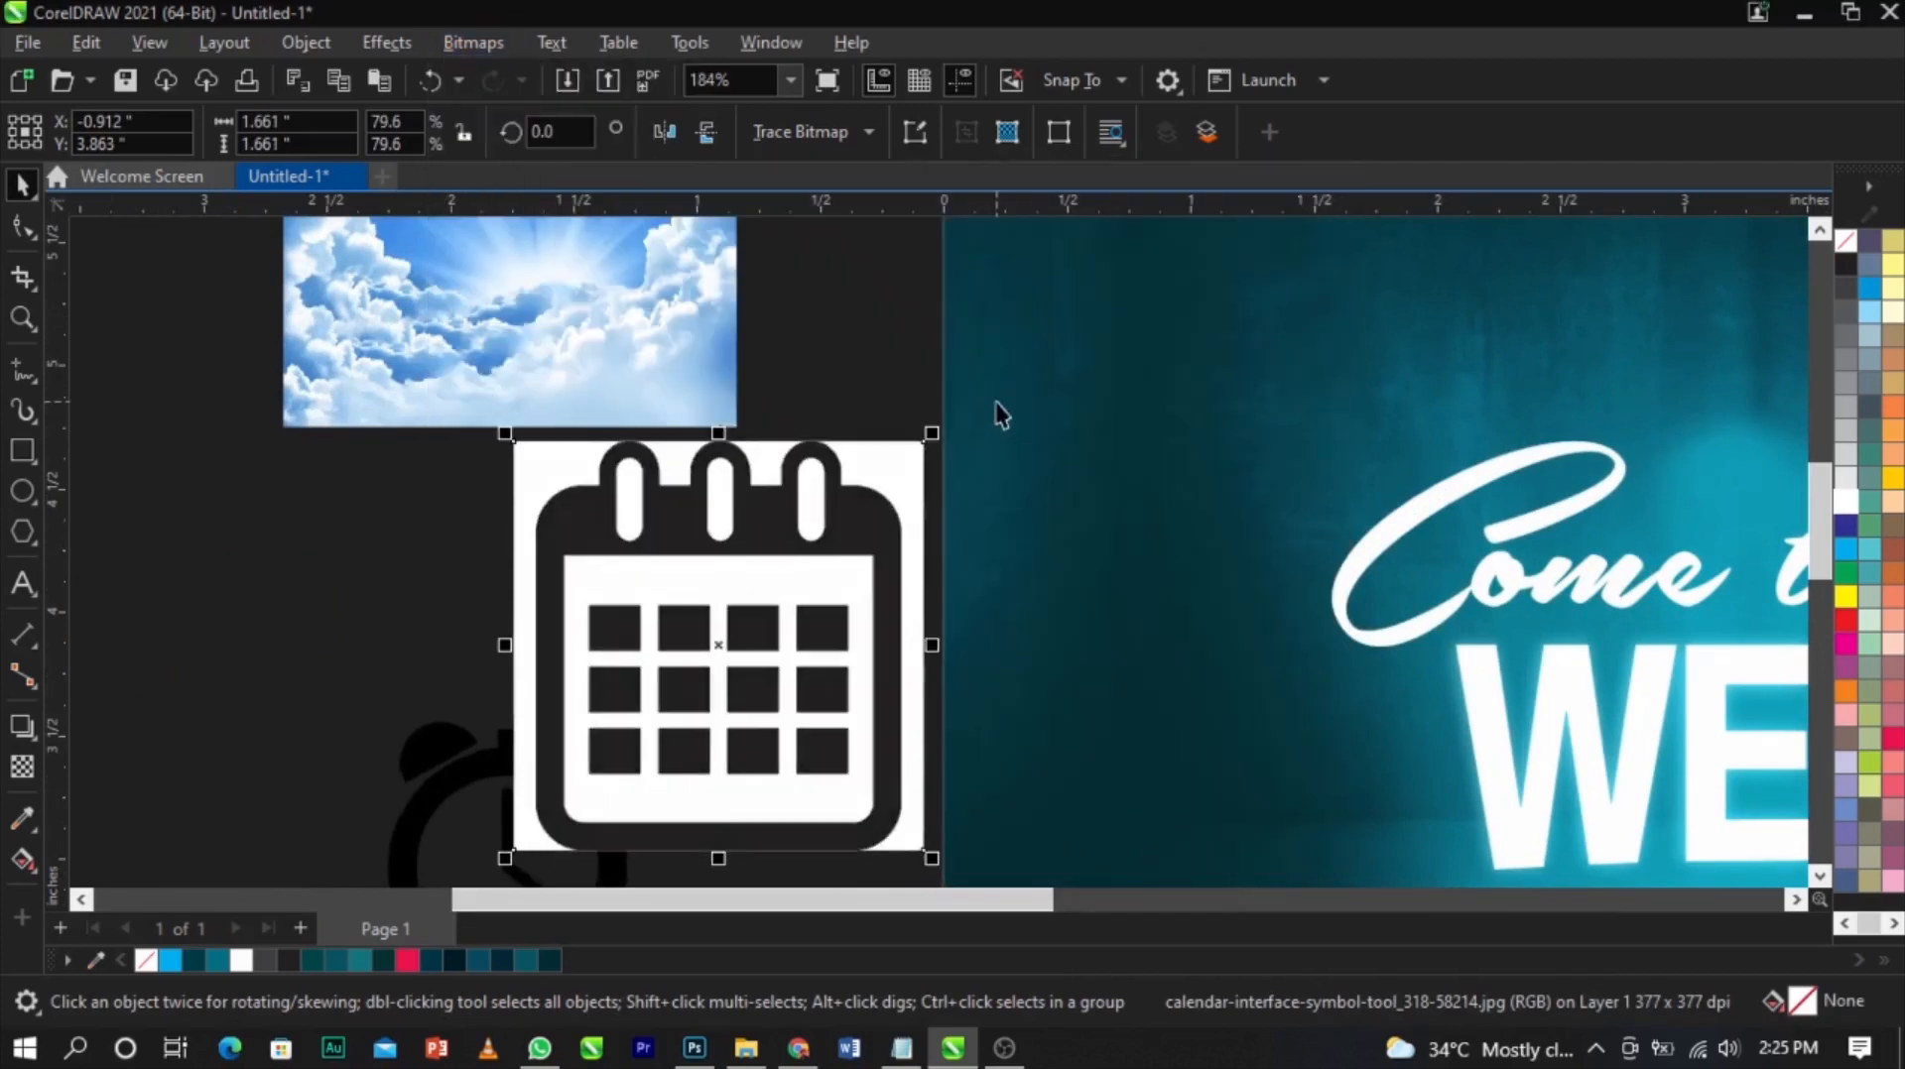
Start an Outline Trace of the calendar bitmap as line art in PowerTRACE
{"action": "left_click", "coordinate": [824, 129]}
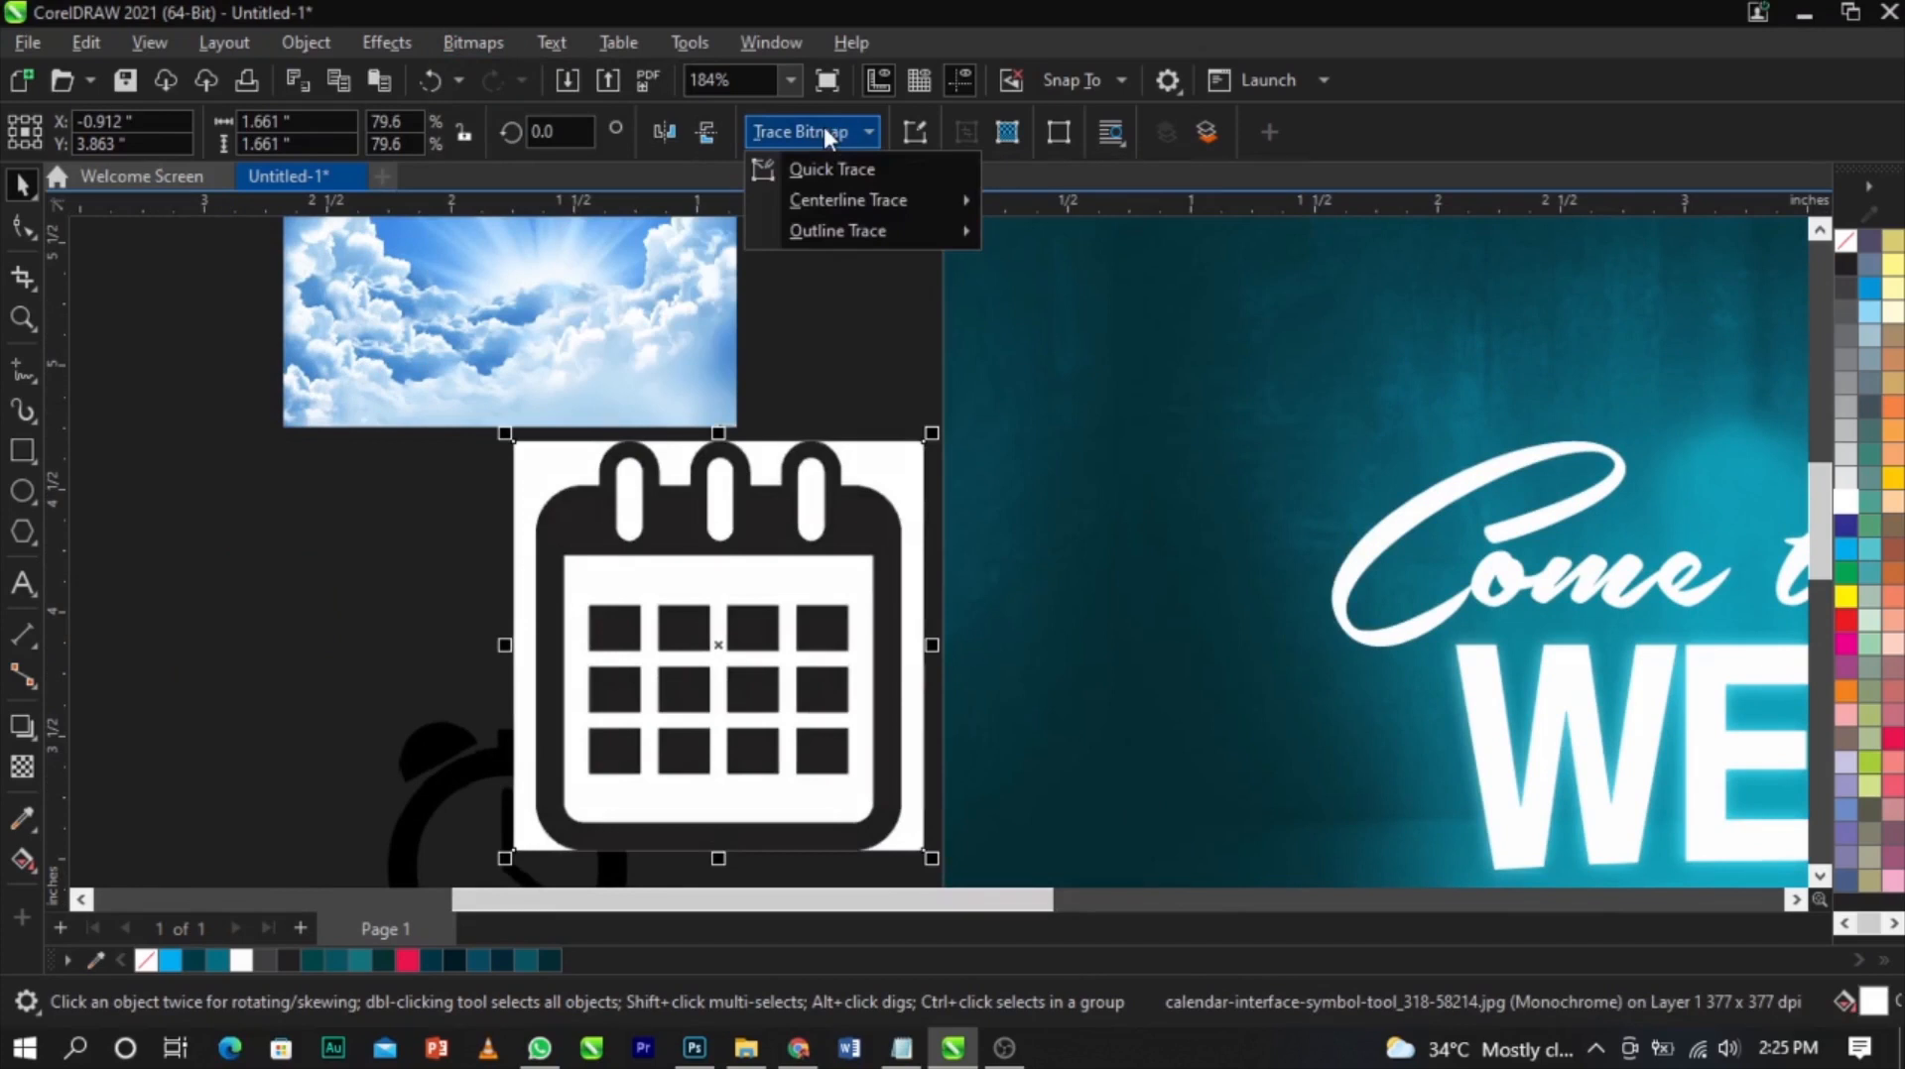
{"action": "mouse_move", "coordinate": [871, 229]}
{"action": "left_click", "coordinate": [1075, 232]}
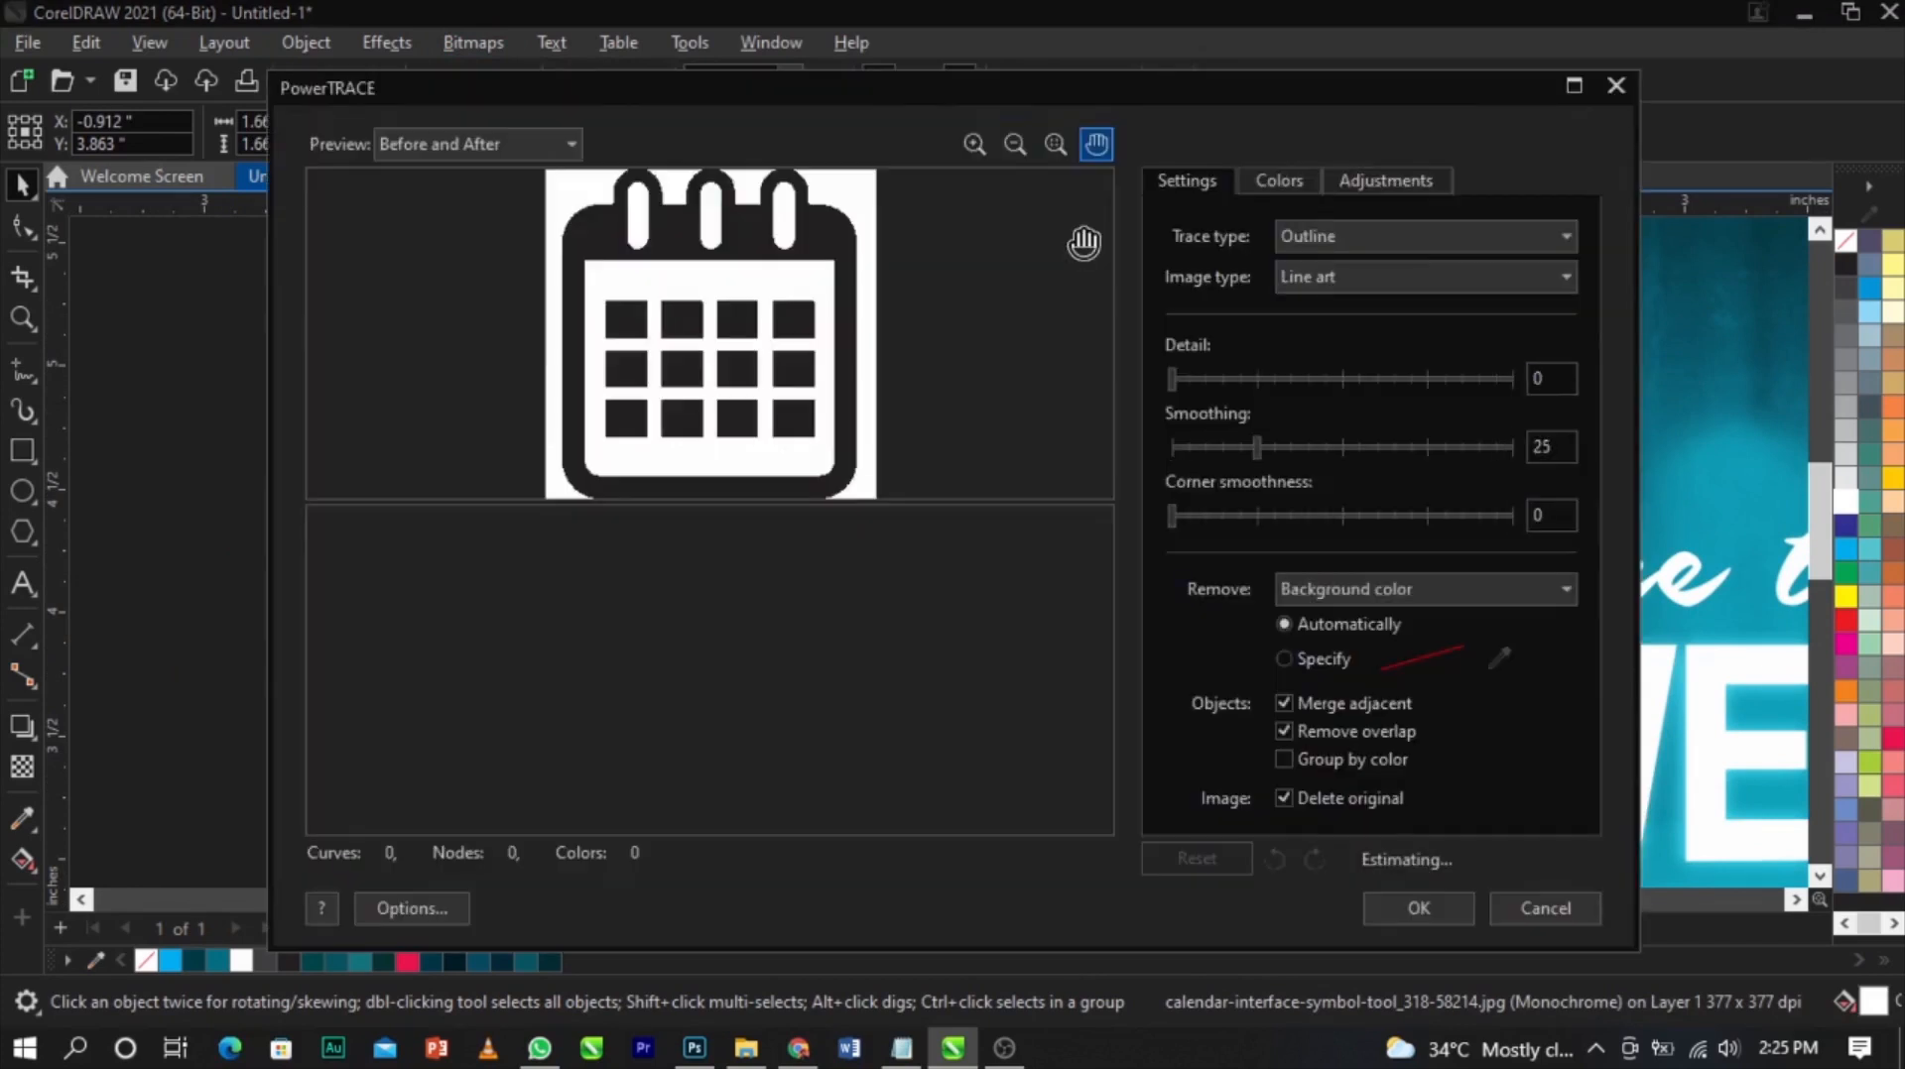
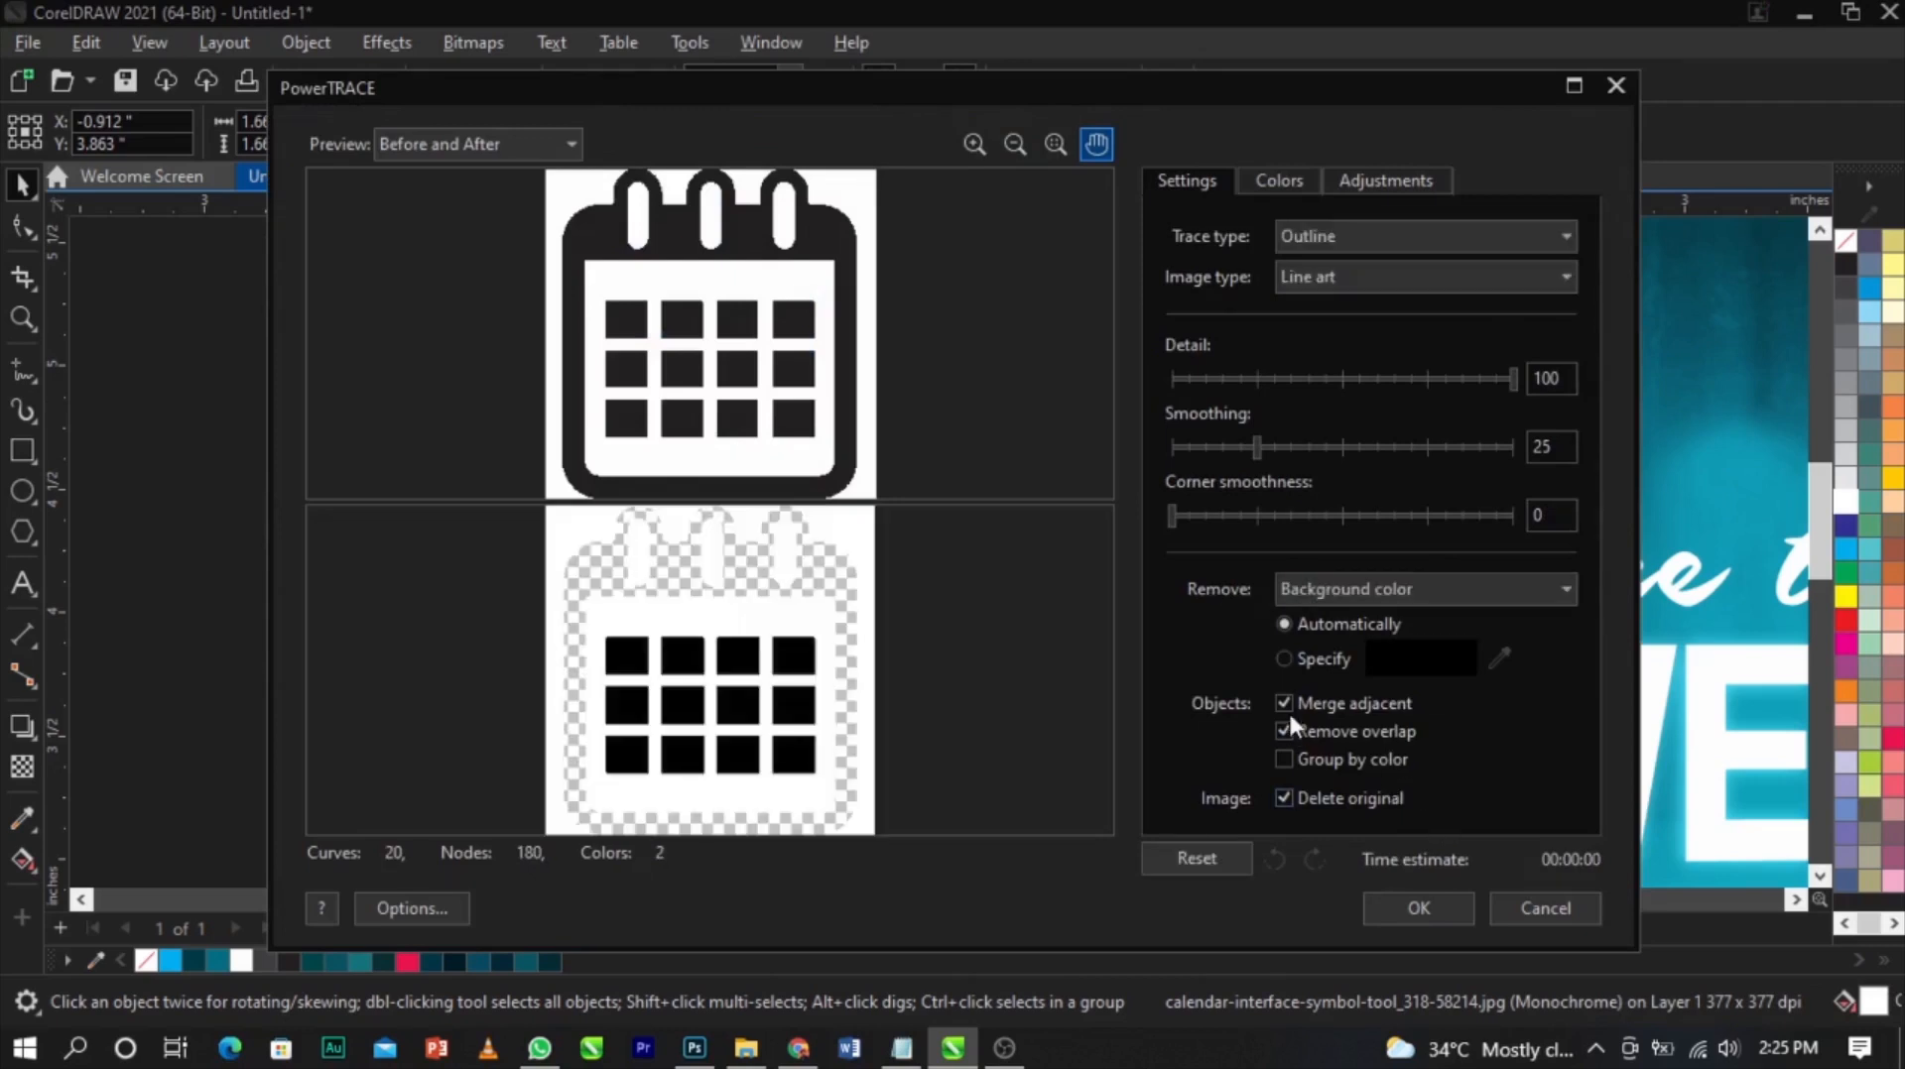
Apply the calendar trace with a specified background colour removed, and delete the leftover original
{"action": "left_click", "coordinate": [1287, 661]}
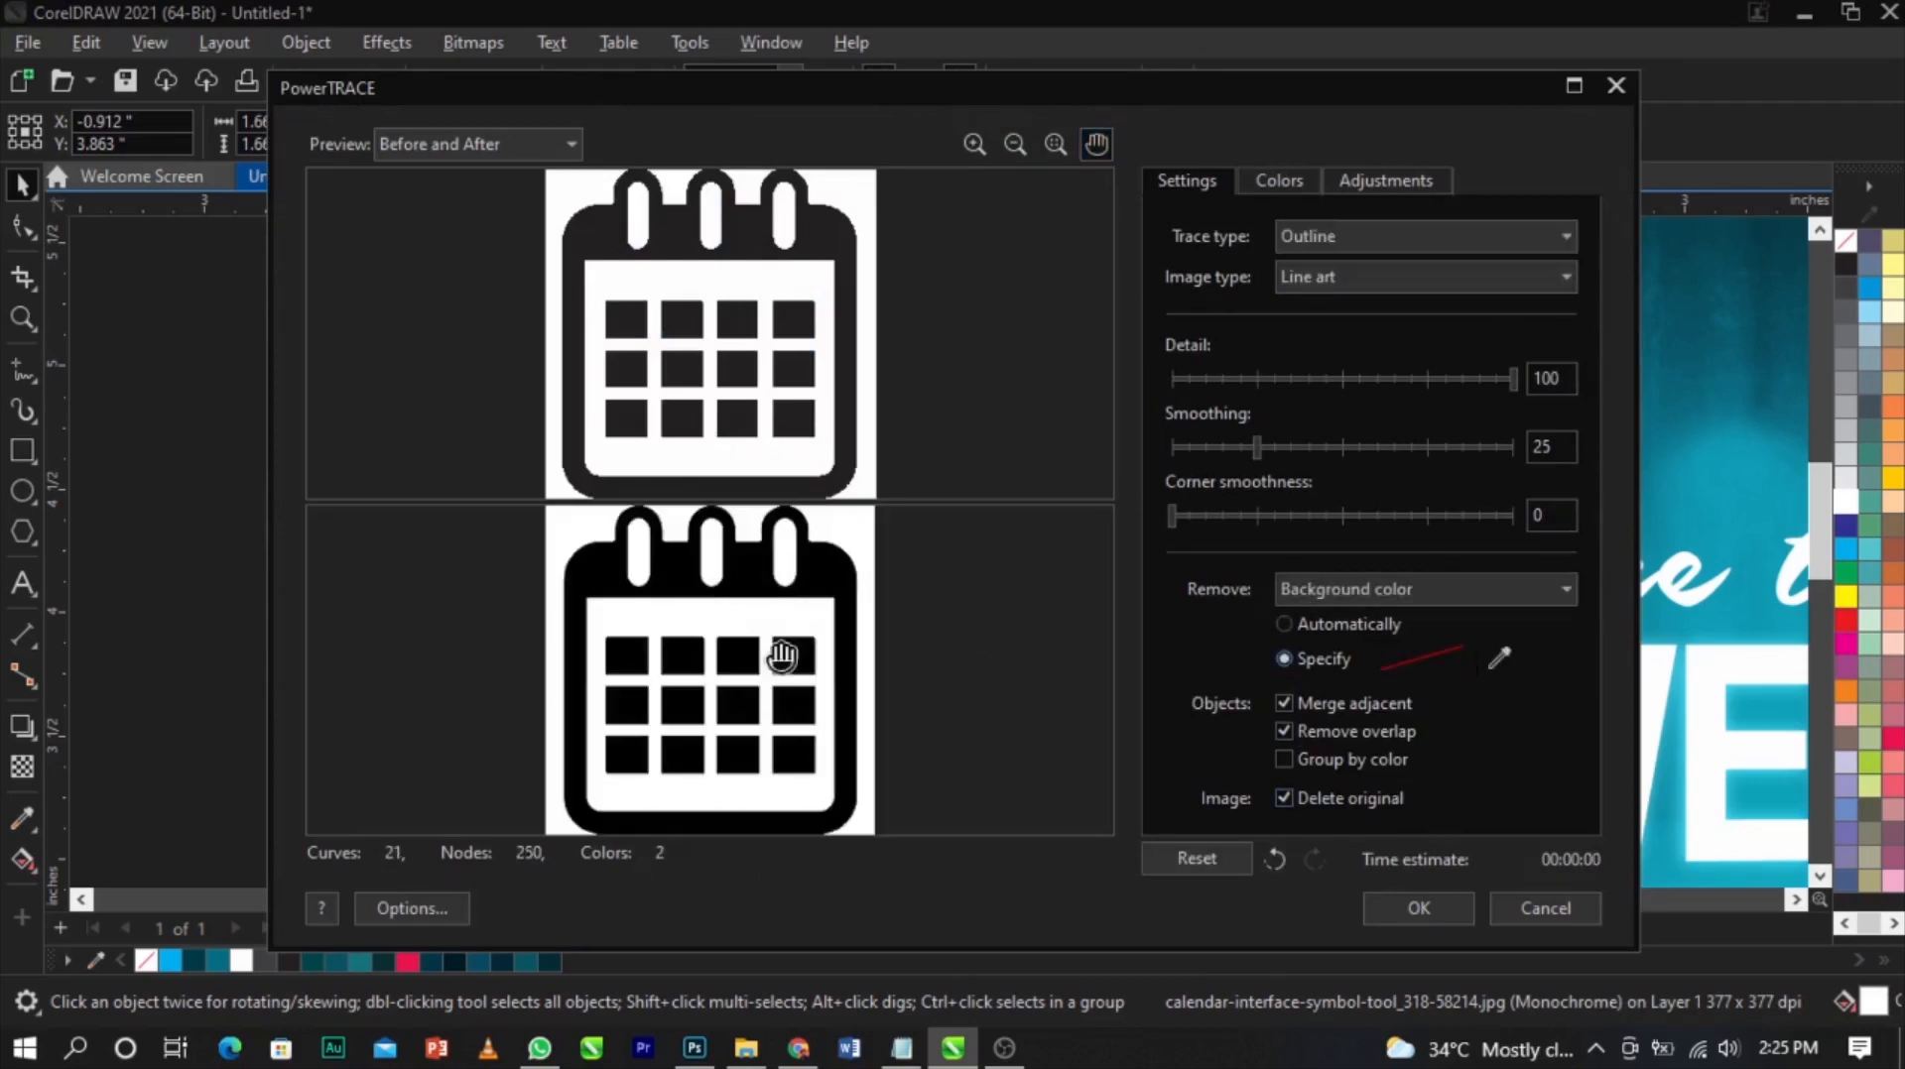
{"action": "left_click", "coordinate": [1365, 905]}
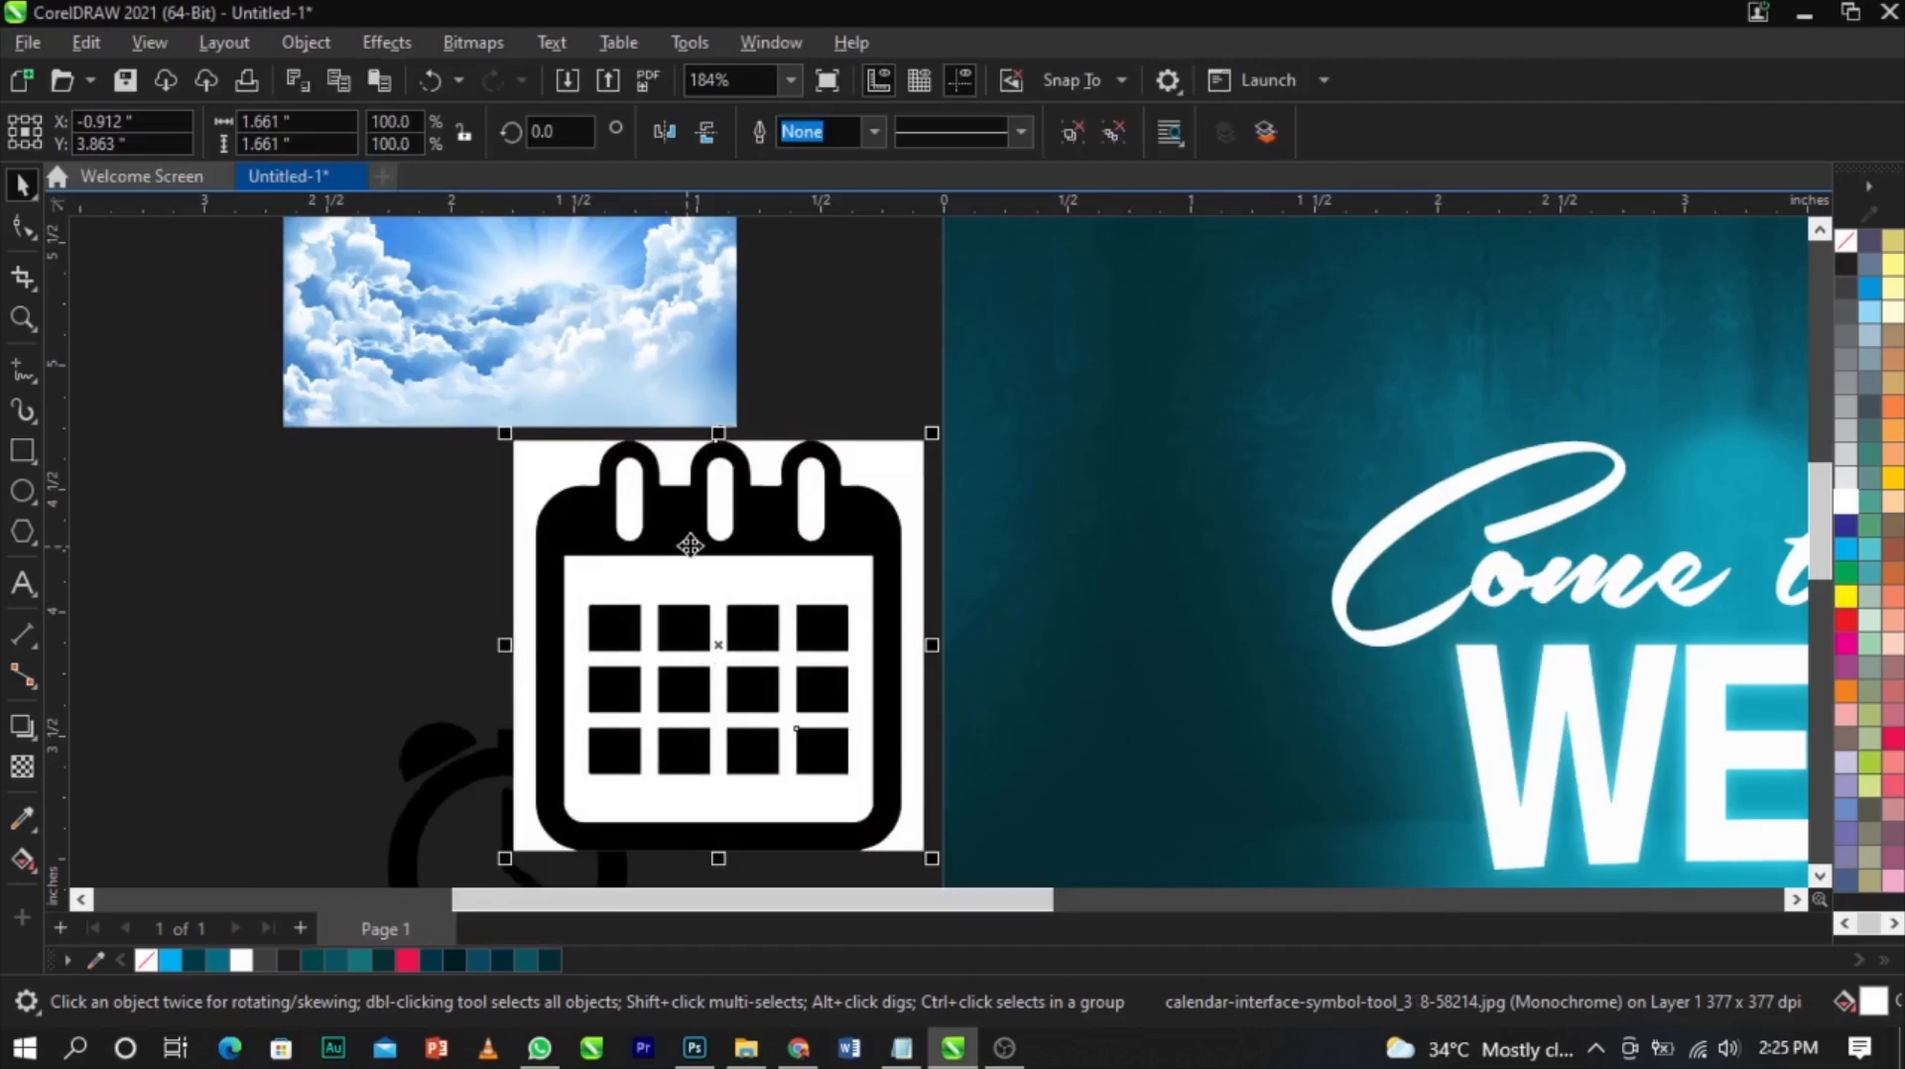
{"action": "left_click", "coordinate": [510, 532]}
{"action": "key", "text": "Delete"}
Delete the white background pieces from the traced calendar, keeping only its black outline shapes
{"action": "left_click", "coordinate": [710, 486]}
{"action": "left_click", "coordinate": [1068, 142]}
{"action": "left_click", "coordinate": [928, 260]}
{"action": "left_click", "coordinate": [931, 400]}
{"action": "key", "text": "Delete"}
{"action": "left_click", "coordinate": [611, 397]}
{"action": "key", "text": "Delete"}
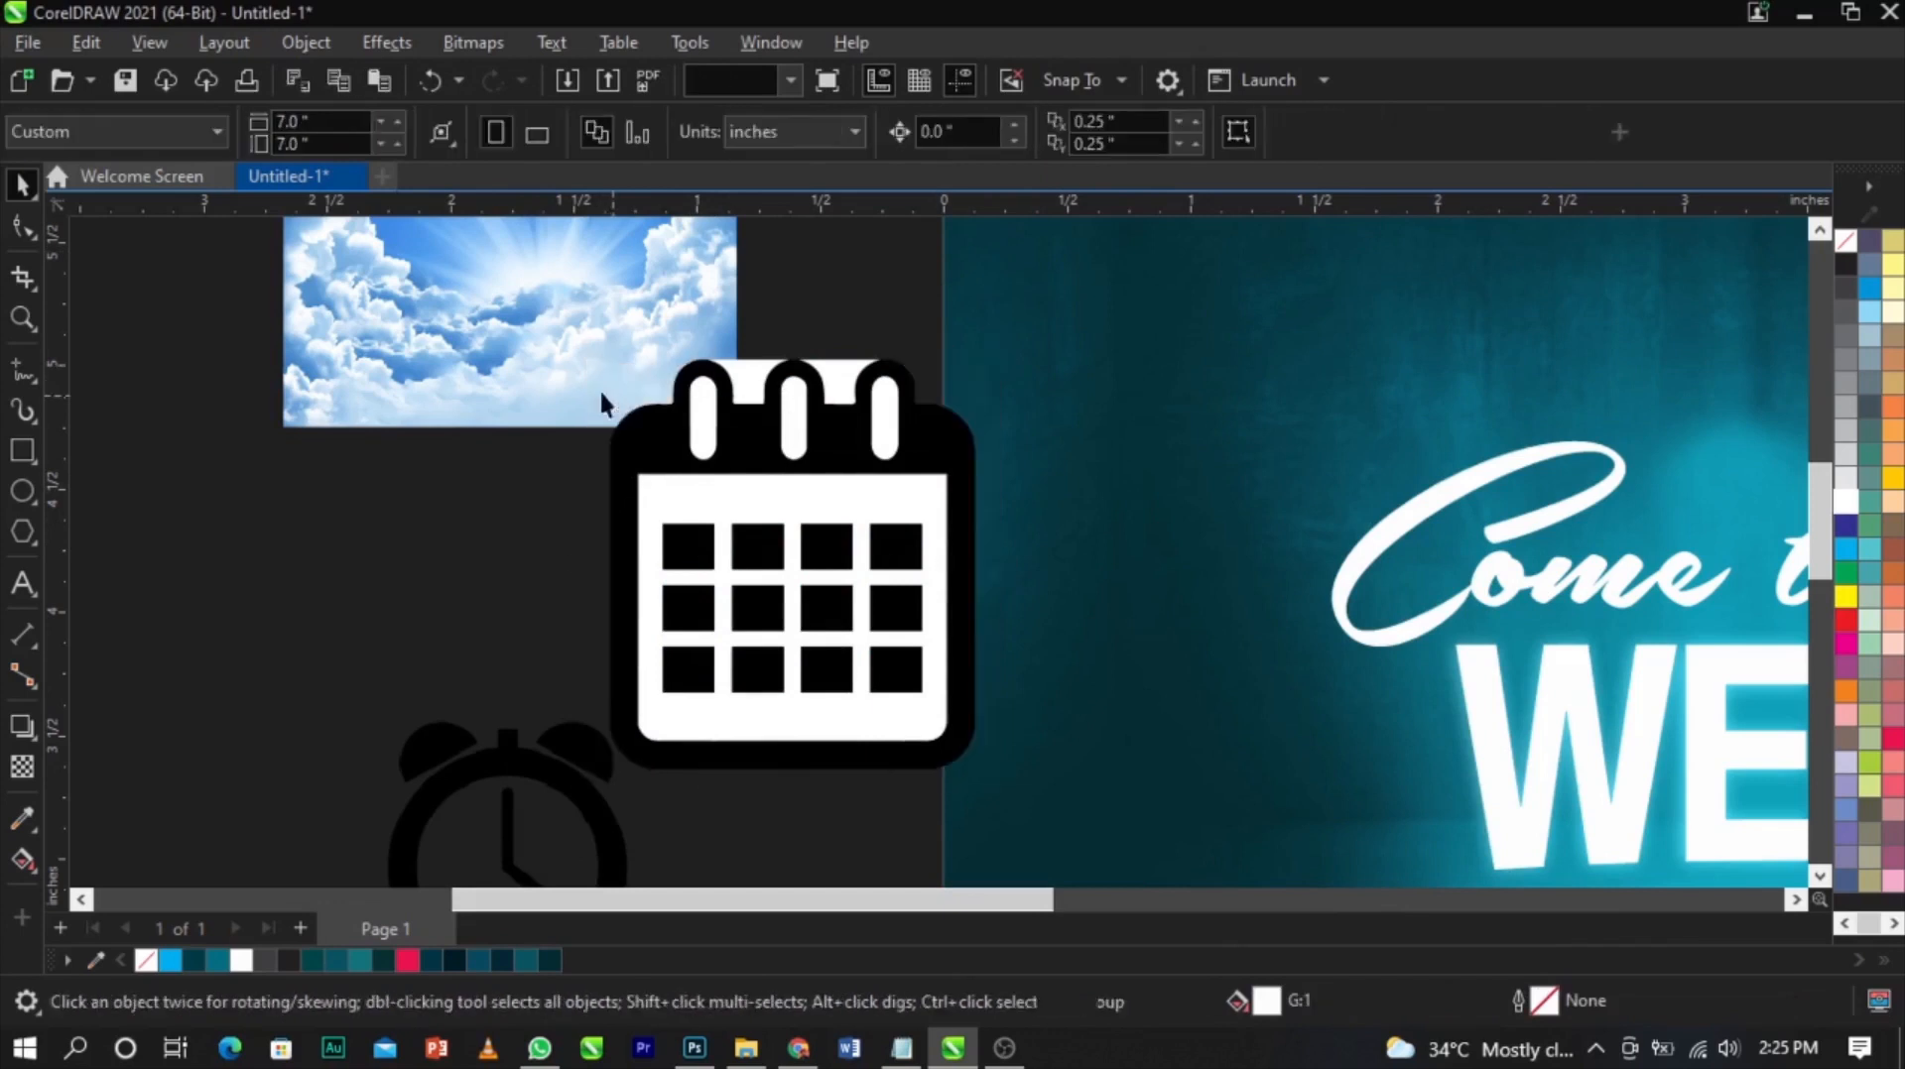
{"action": "left_click_drag", "start_coordinate": [922, 322], "coordinate": [921, 327]}
{"action": "key", "text": "Delete"}
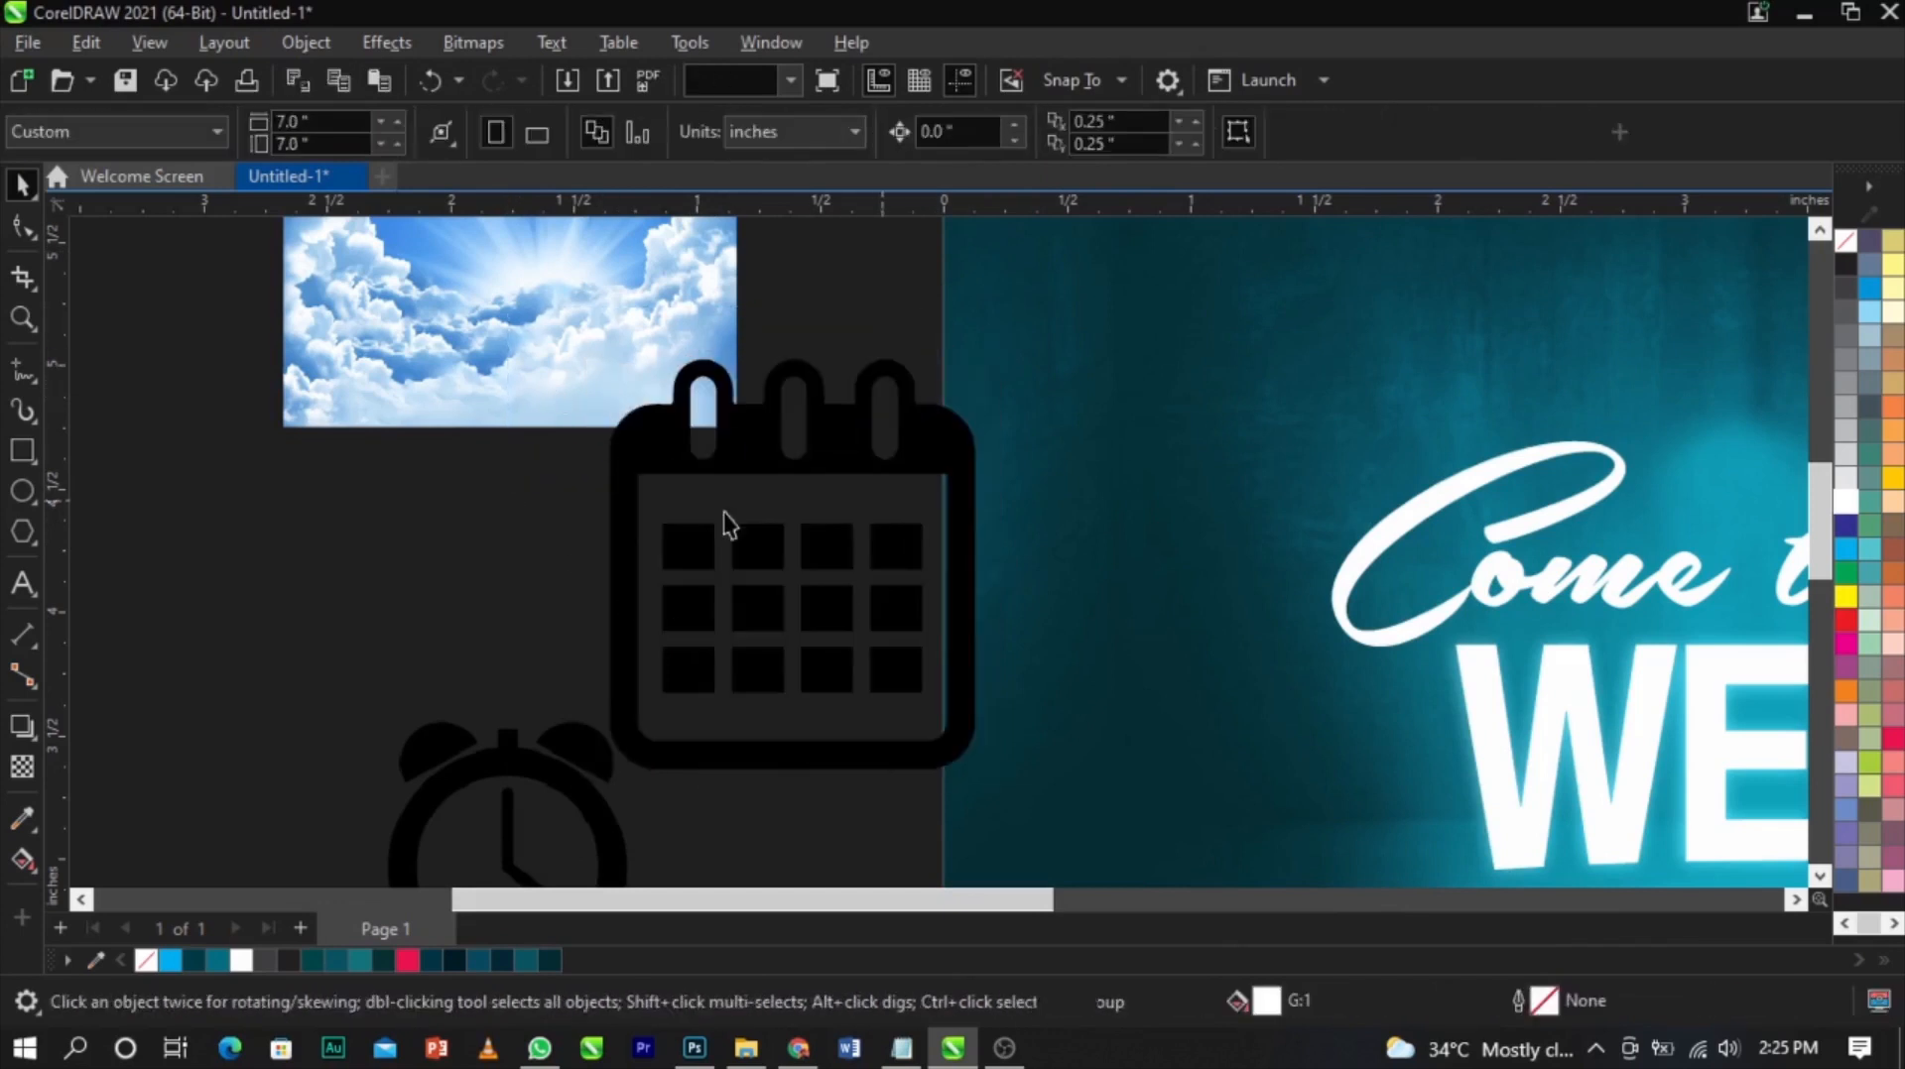
Select all the traced calendar pieces and group them
{"action": "left_click_drag", "start_coordinate": [561, 829], "coordinate": [264, 735]}
{"action": "mouse_move", "coordinate": [467, 821]}
{"action": "left_mouse_down"}
{"action": "mouse_move", "coordinate": [884, 667]}
{"action": "mouse_move", "coordinate": [1101, 298]}
{"action": "left_mouse_up"}
{"action": "key", "text": "ctrl+g"}
Shrink the calendar group and place it left of the 19TH MATCH line, about 0.13 inch wide
{"action": "left_click_drag", "start_coordinate": [985, 353], "coordinate": [911, 739]}
{"action": "scroll", "coordinate": [783, 685], "scroll_direction": "down", "scroll_amount": 4}
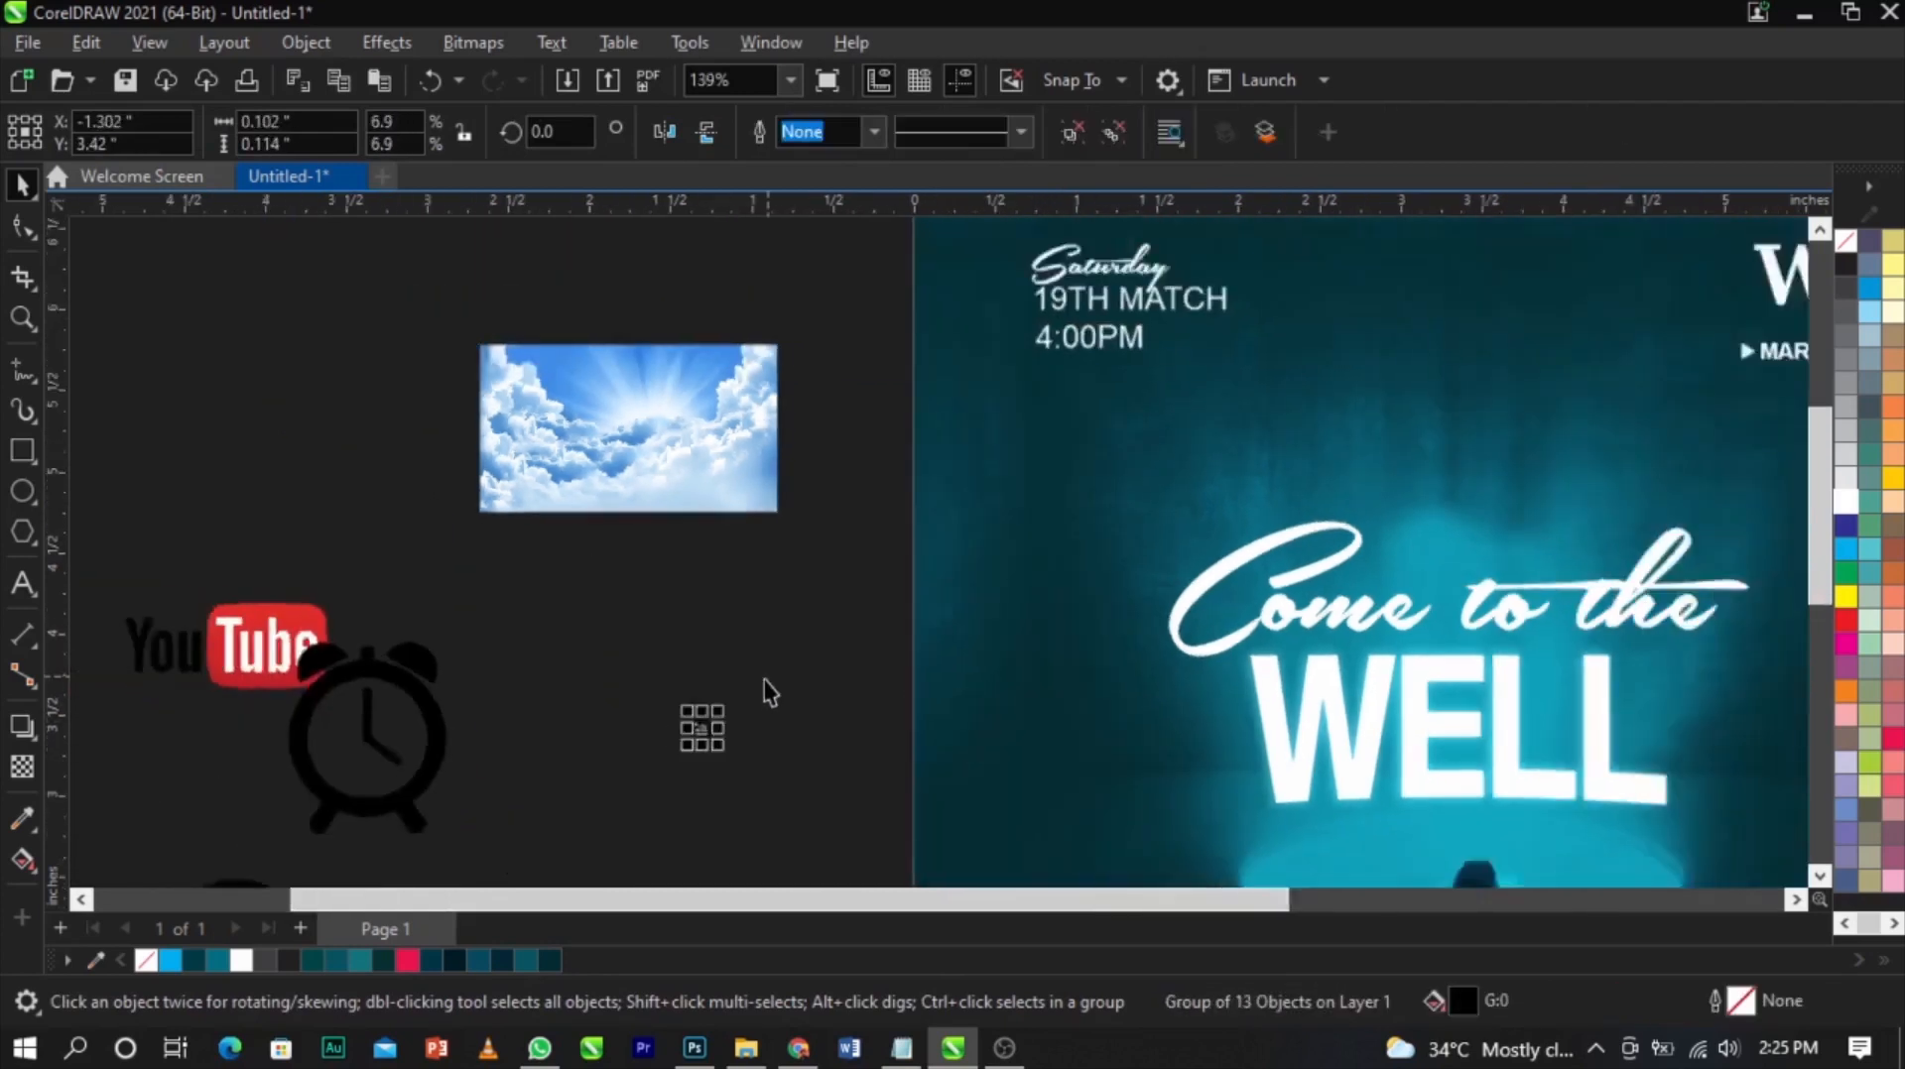
{"action": "left_click_drag", "start_coordinate": [724, 712], "coordinate": [922, 428]}
{"action": "key", "text": "F2"}
{"action": "left_click_drag", "start_coordinate": [859, 370], "coordinate": [1062, 489]}
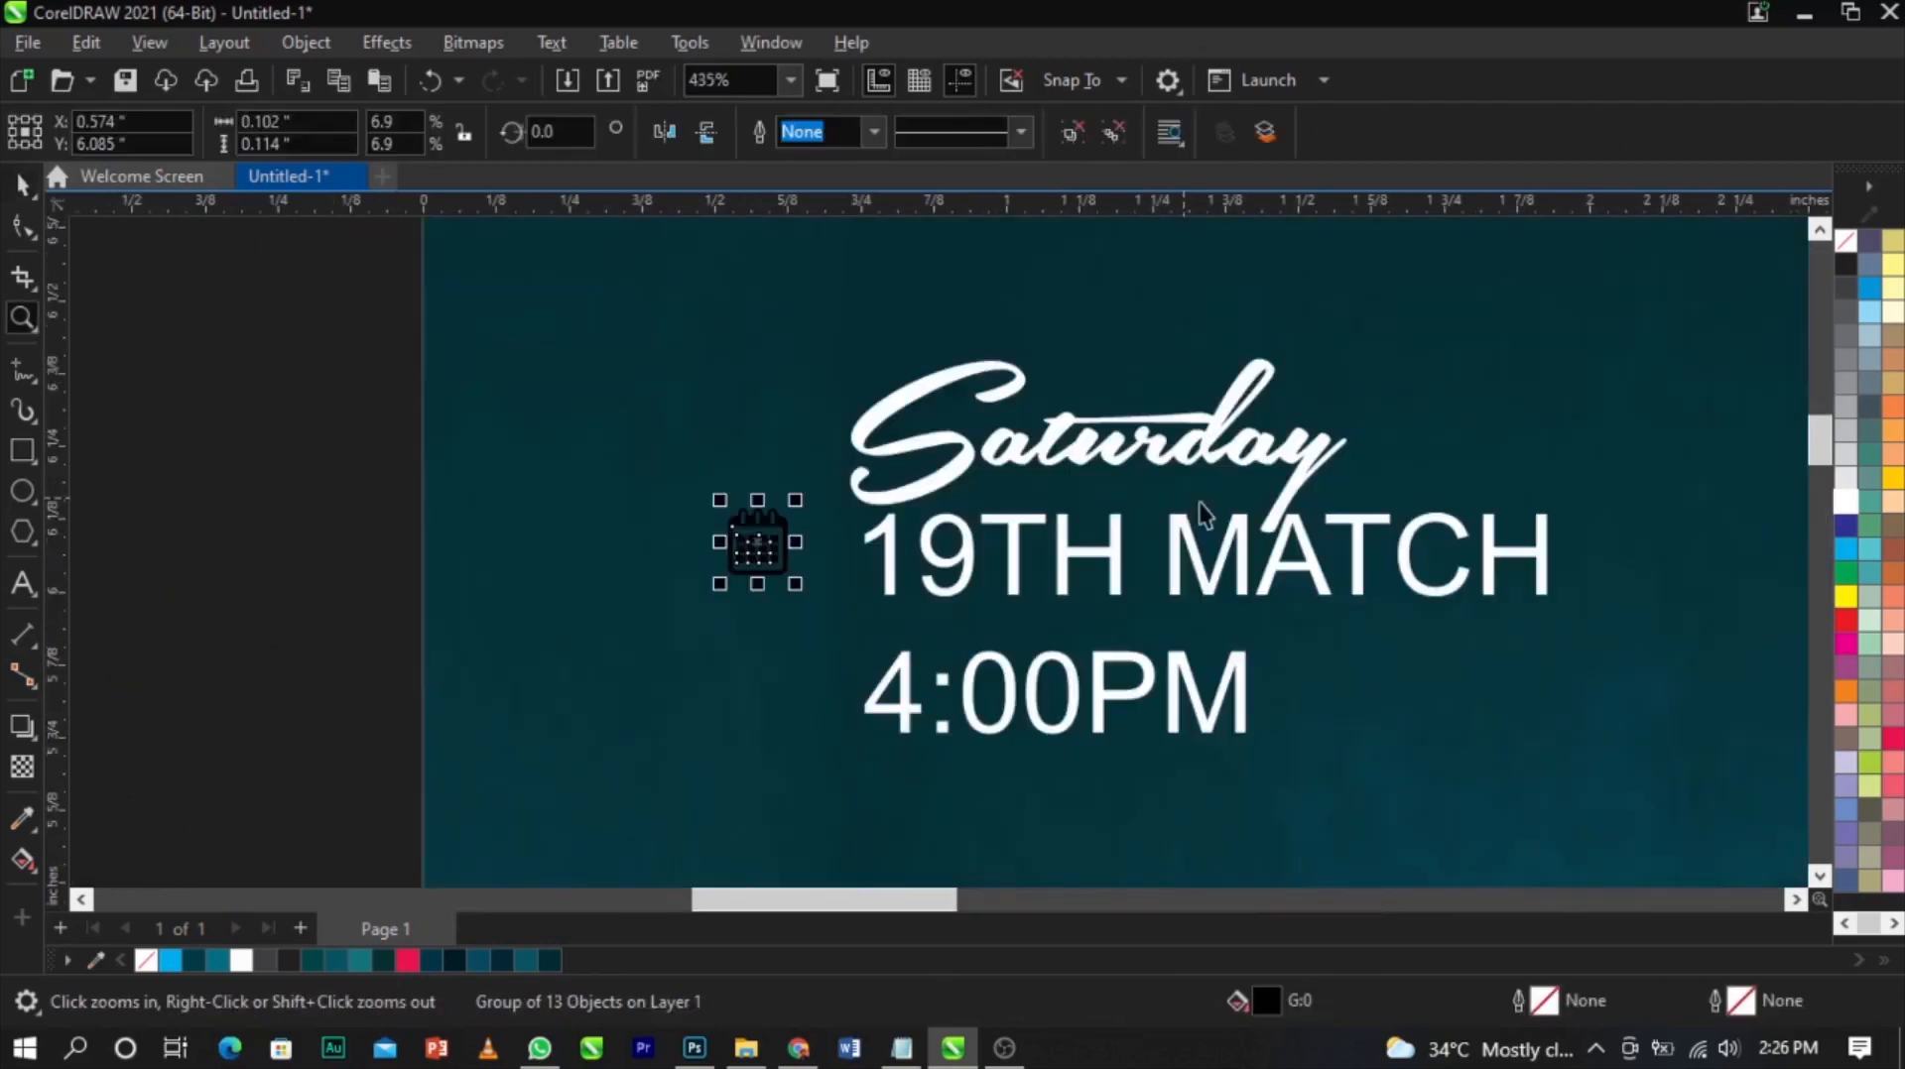
{"action": "scroll", "coordinate": [849, 574], "scroll_direction": "up", "scroll_amount": 1}
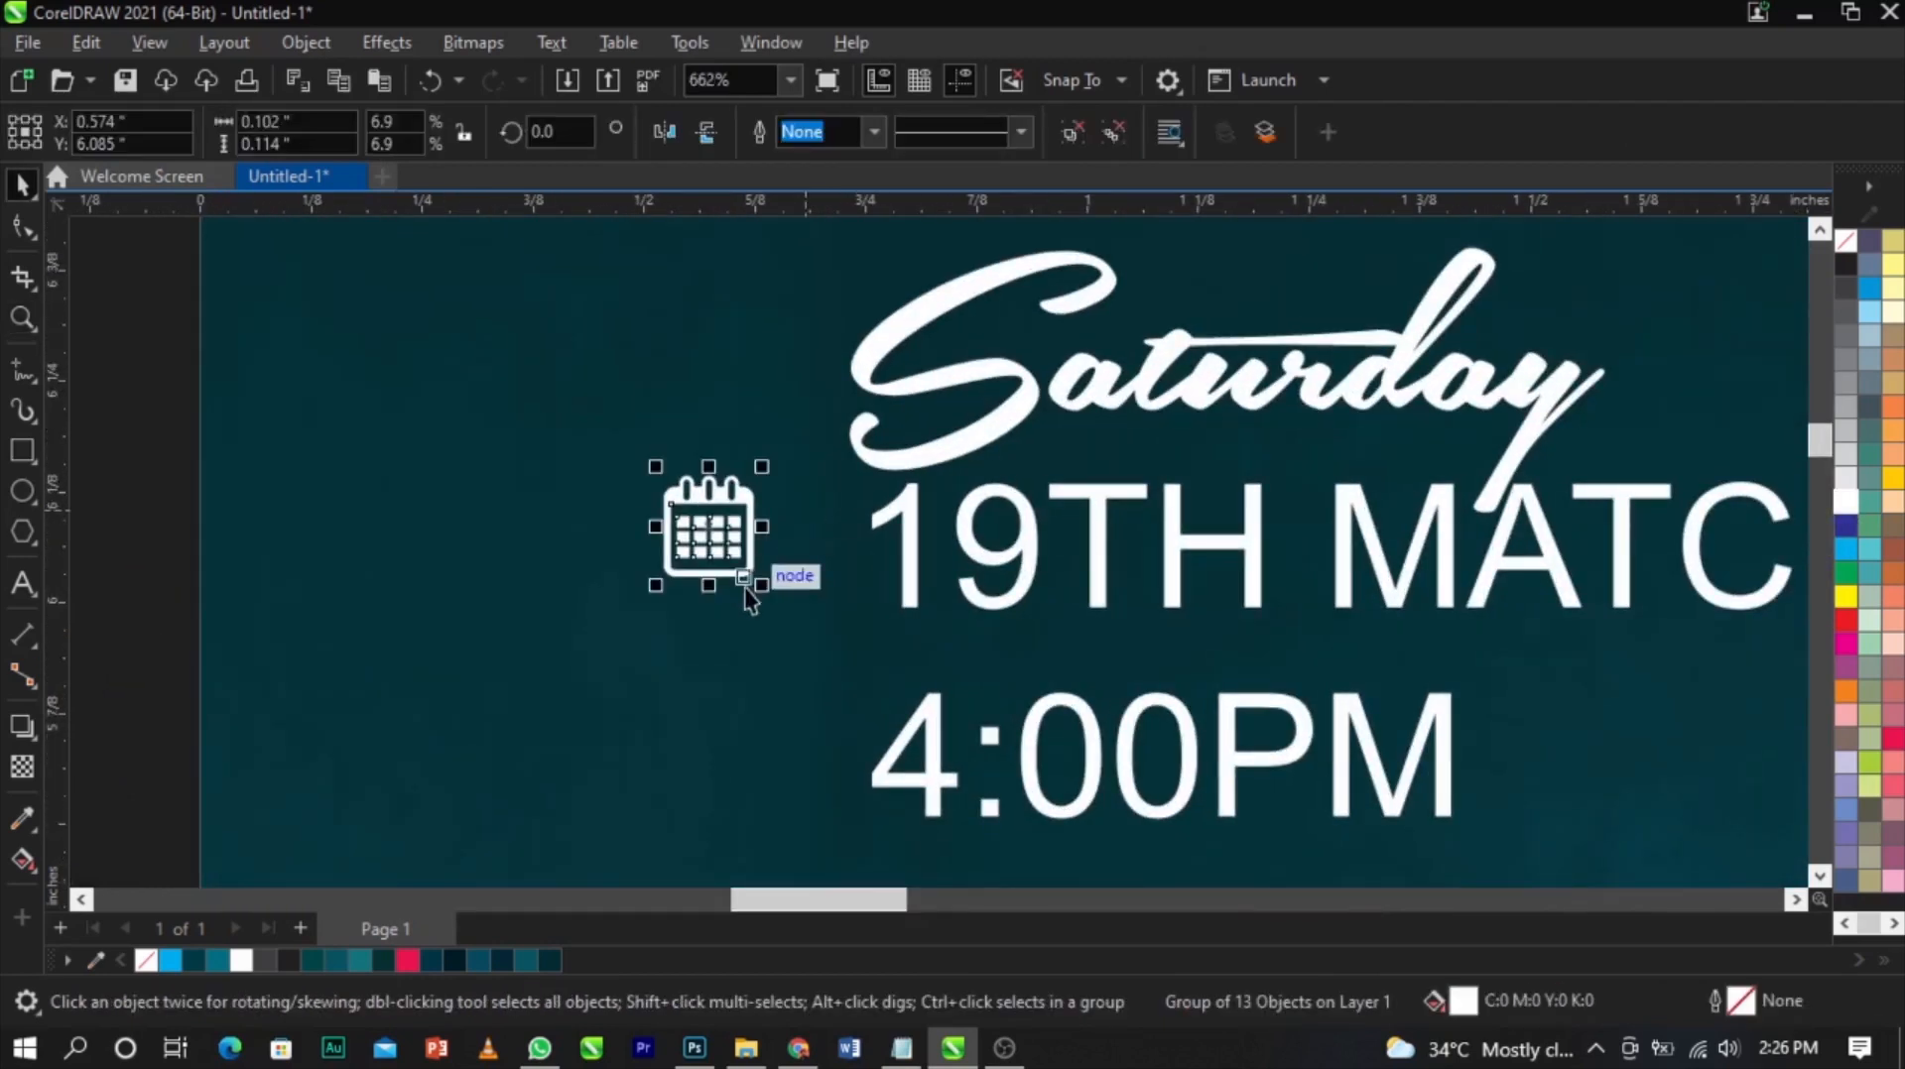
{"action": "scroll", "coordinate": [758, 588], "scroll_direction": "up", "scroll_amount": 1}
{"action": "left_click_drag", "start_coordinate": [772, 592], "coordinate": [772, 539]}
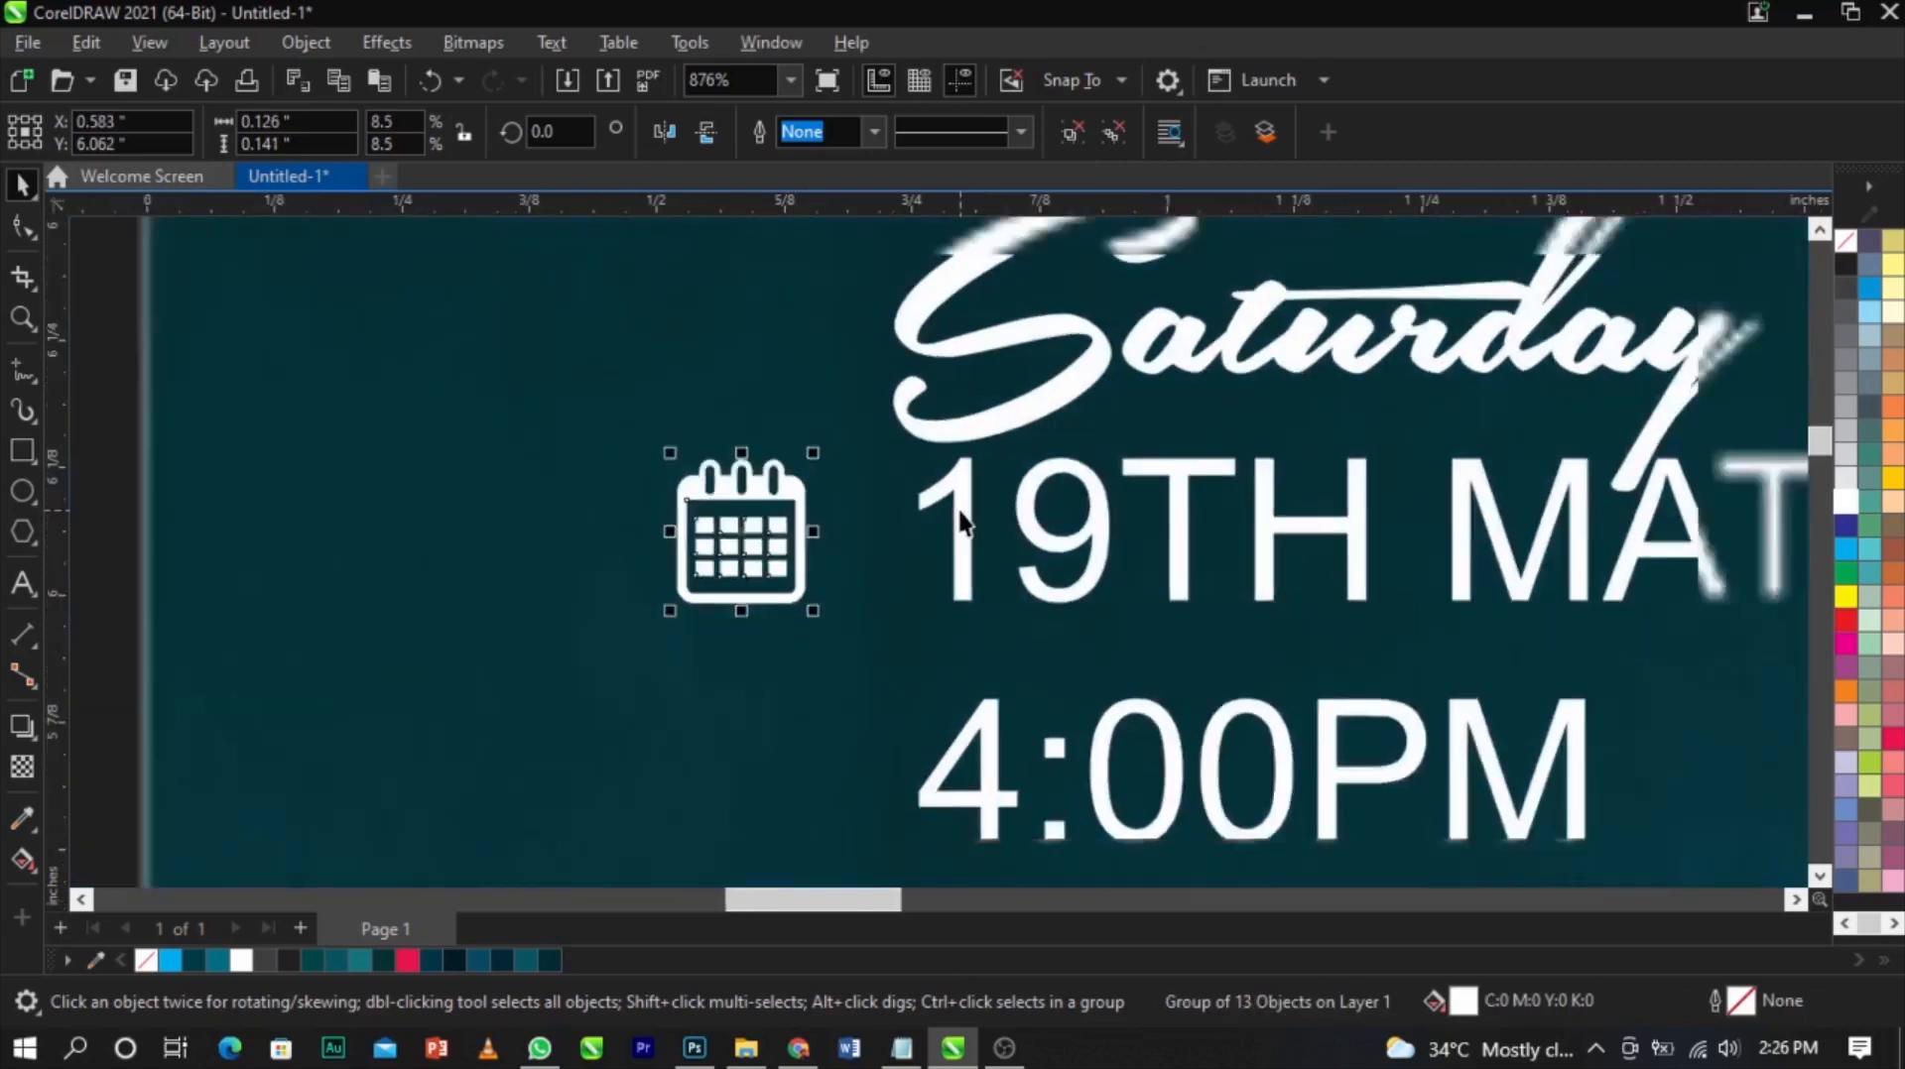
Move the clock image near the flyer and convert it to a 300 dpi RGB bitmap with transparent background
{"action": "scroll", "coordinate": [963, 521], "scroll_direction": "down", "scroll_amount": 3}
{"action": "scroll", "coordinate": [961, 513], "scroll_direction": "down", "scroll_amount": 4}
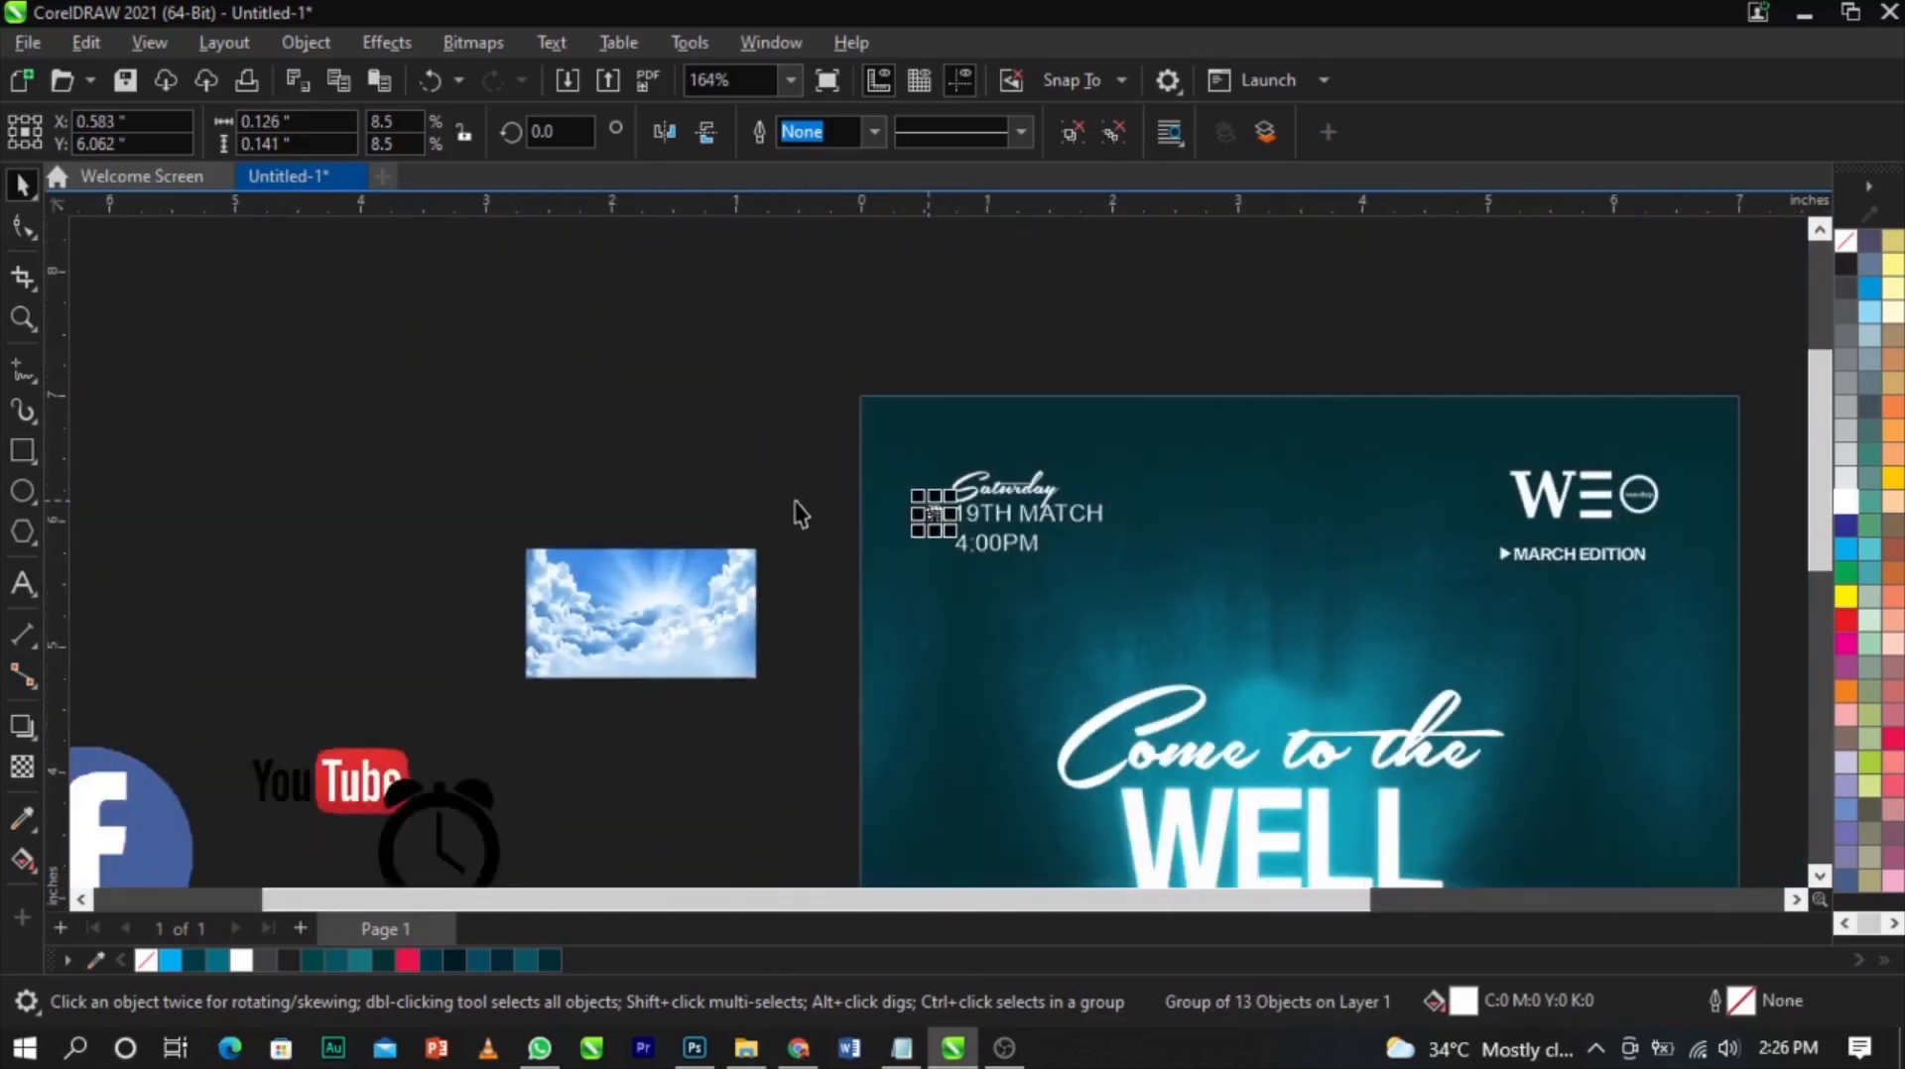
{"action": "left_click", "coordinate": [794, 515]}
{"action": "left_click", "coordinate": [500, 811]}
{"action": "left_click_drag", "start_coordinate": [566, 819], "coordinate": [865, 471]}
{"action": "key", "text": "z"}
{"action": "left_click_drag", "start_coordinate": [658, 424], "coordinate": [682, 470]}
{"action": "left_click", "coordinate": [496, 43]}
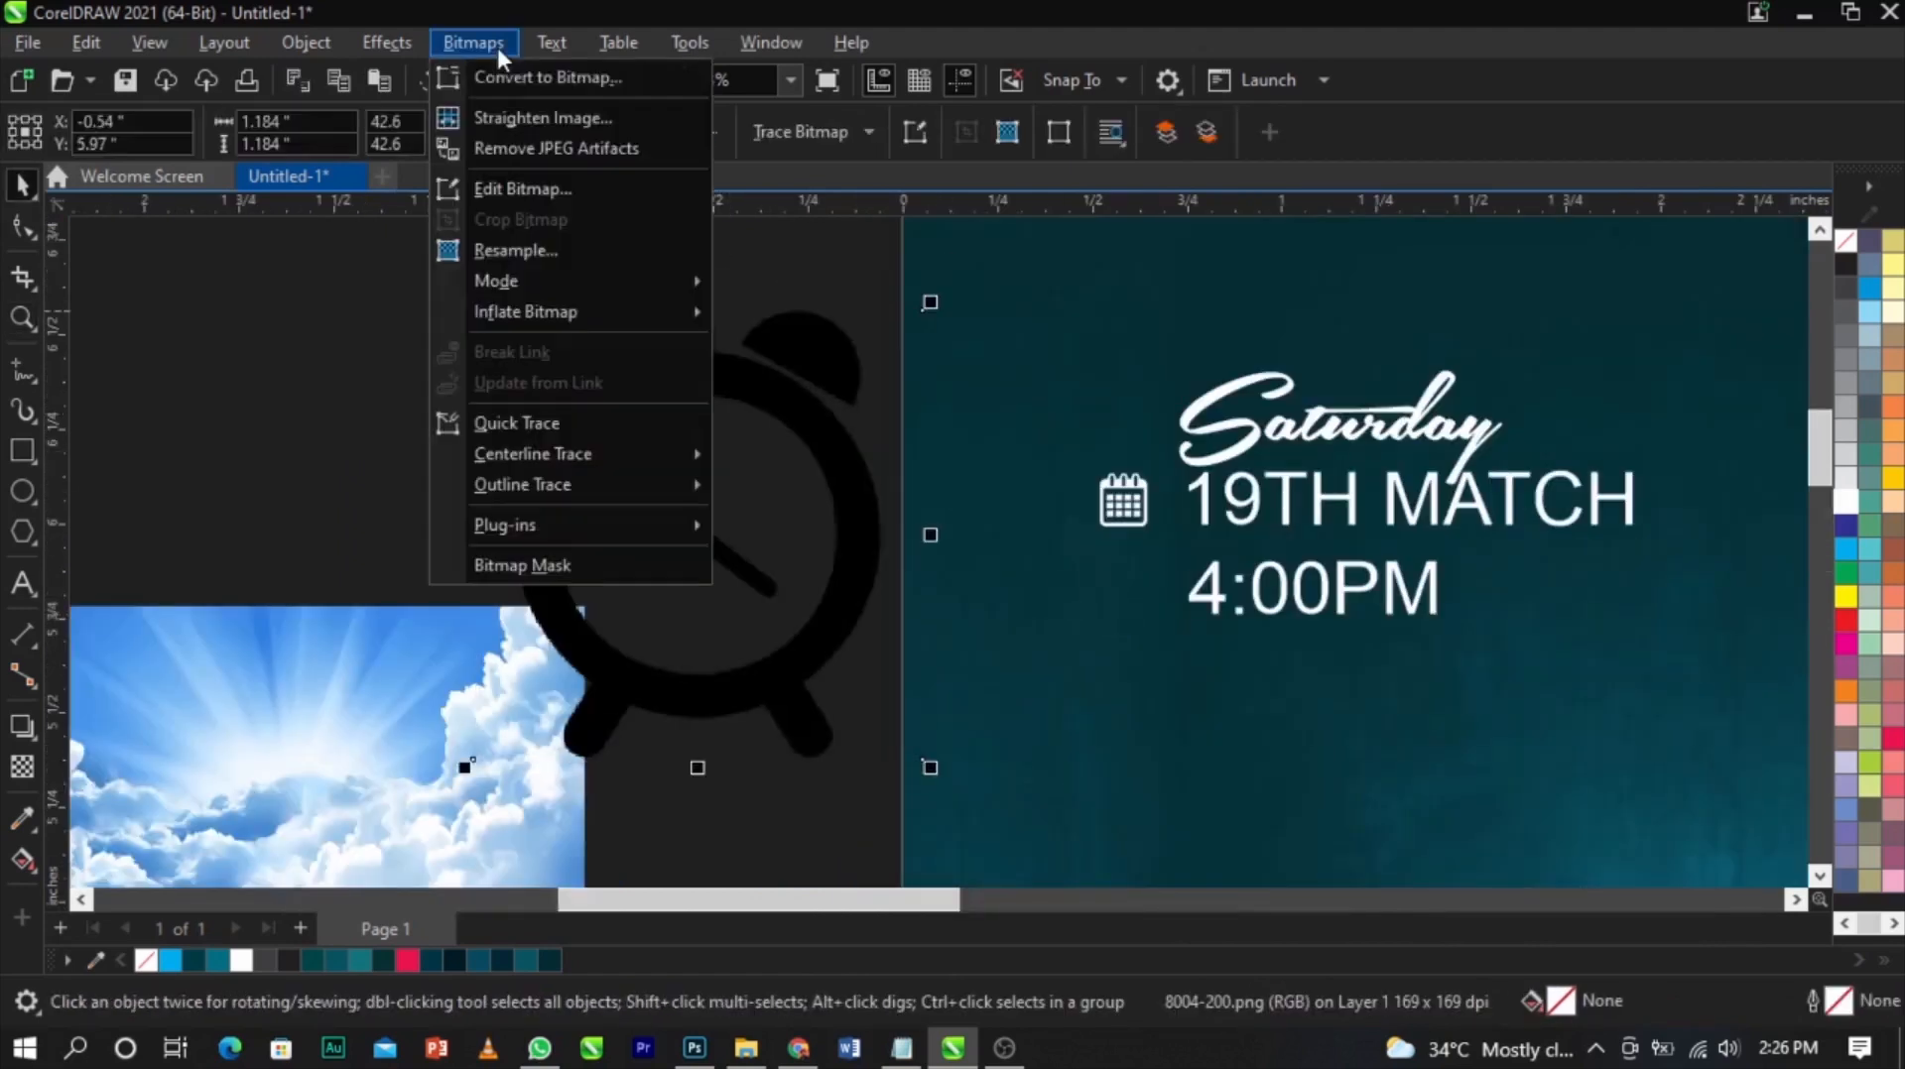
{"action": "left_click", "coordinate": [518, 75]}
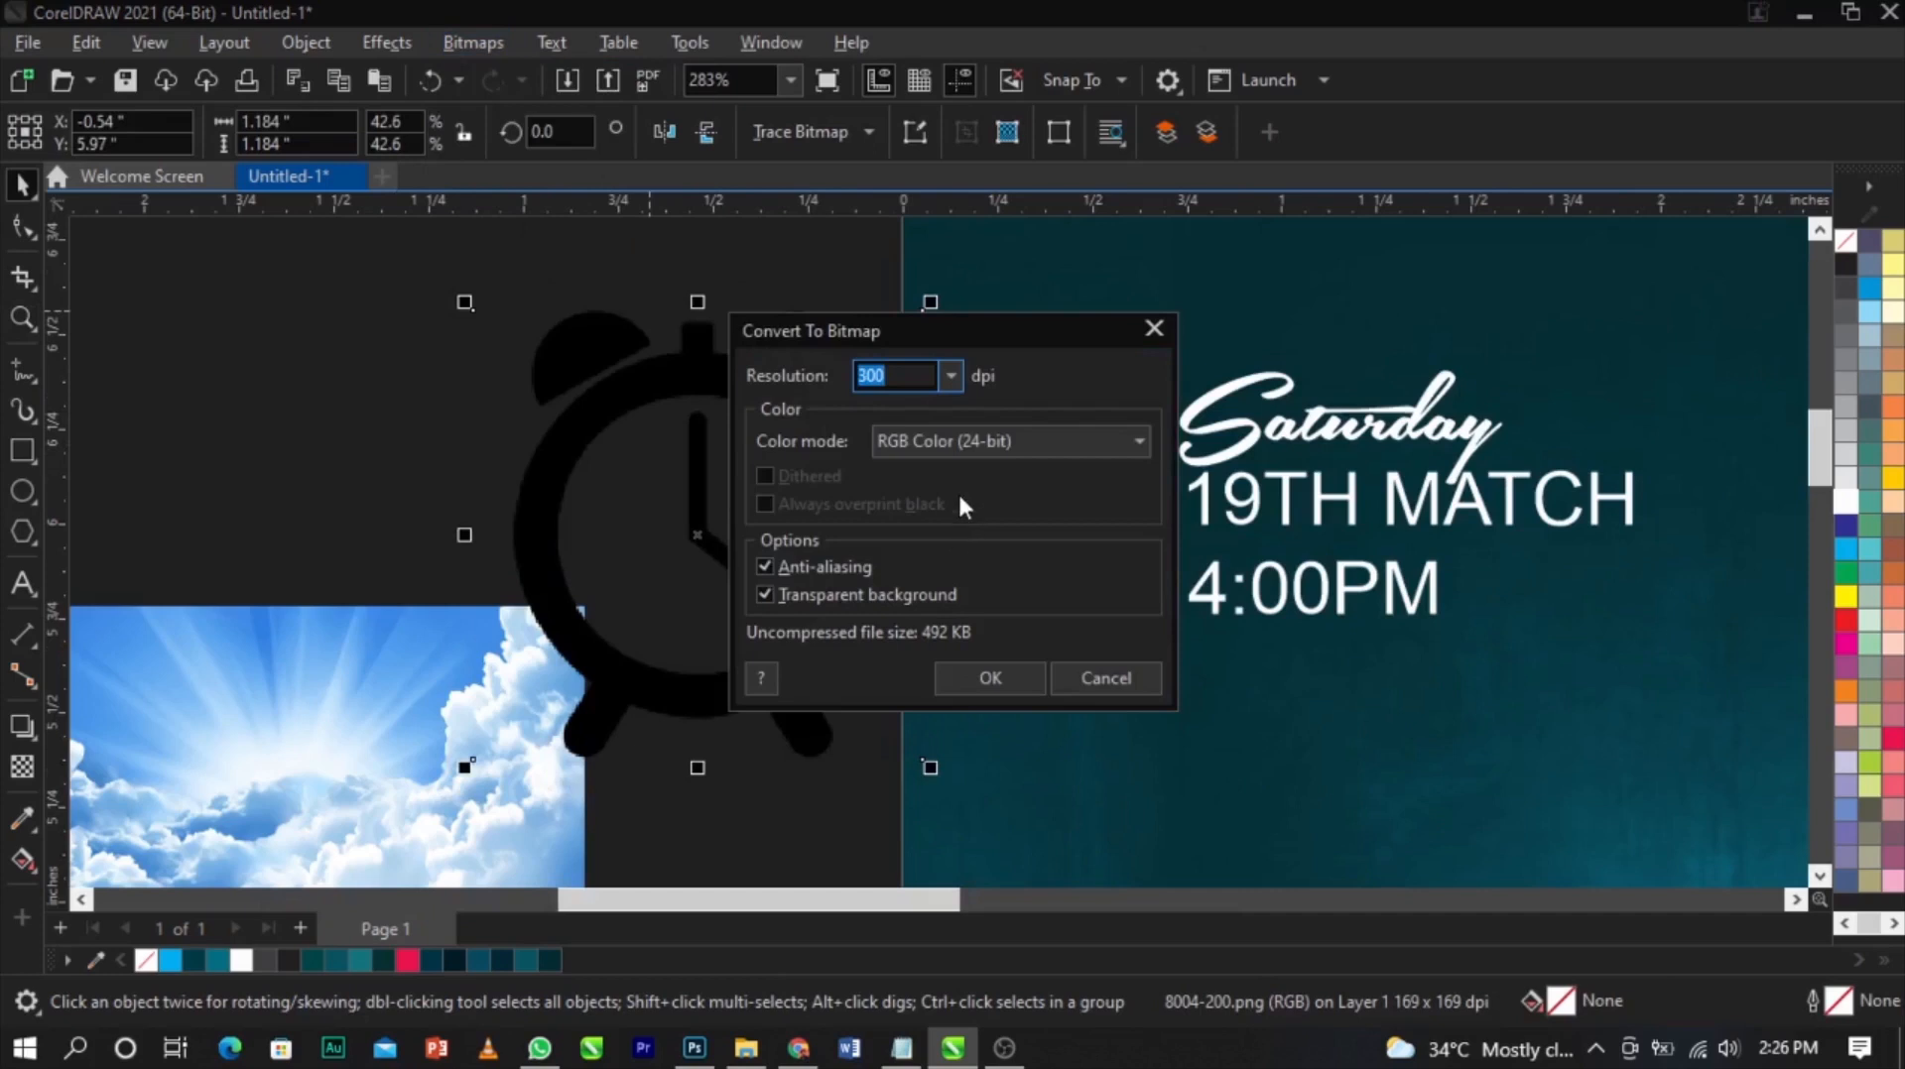
{"action": "left_click", "coordinate": [998, 685]}
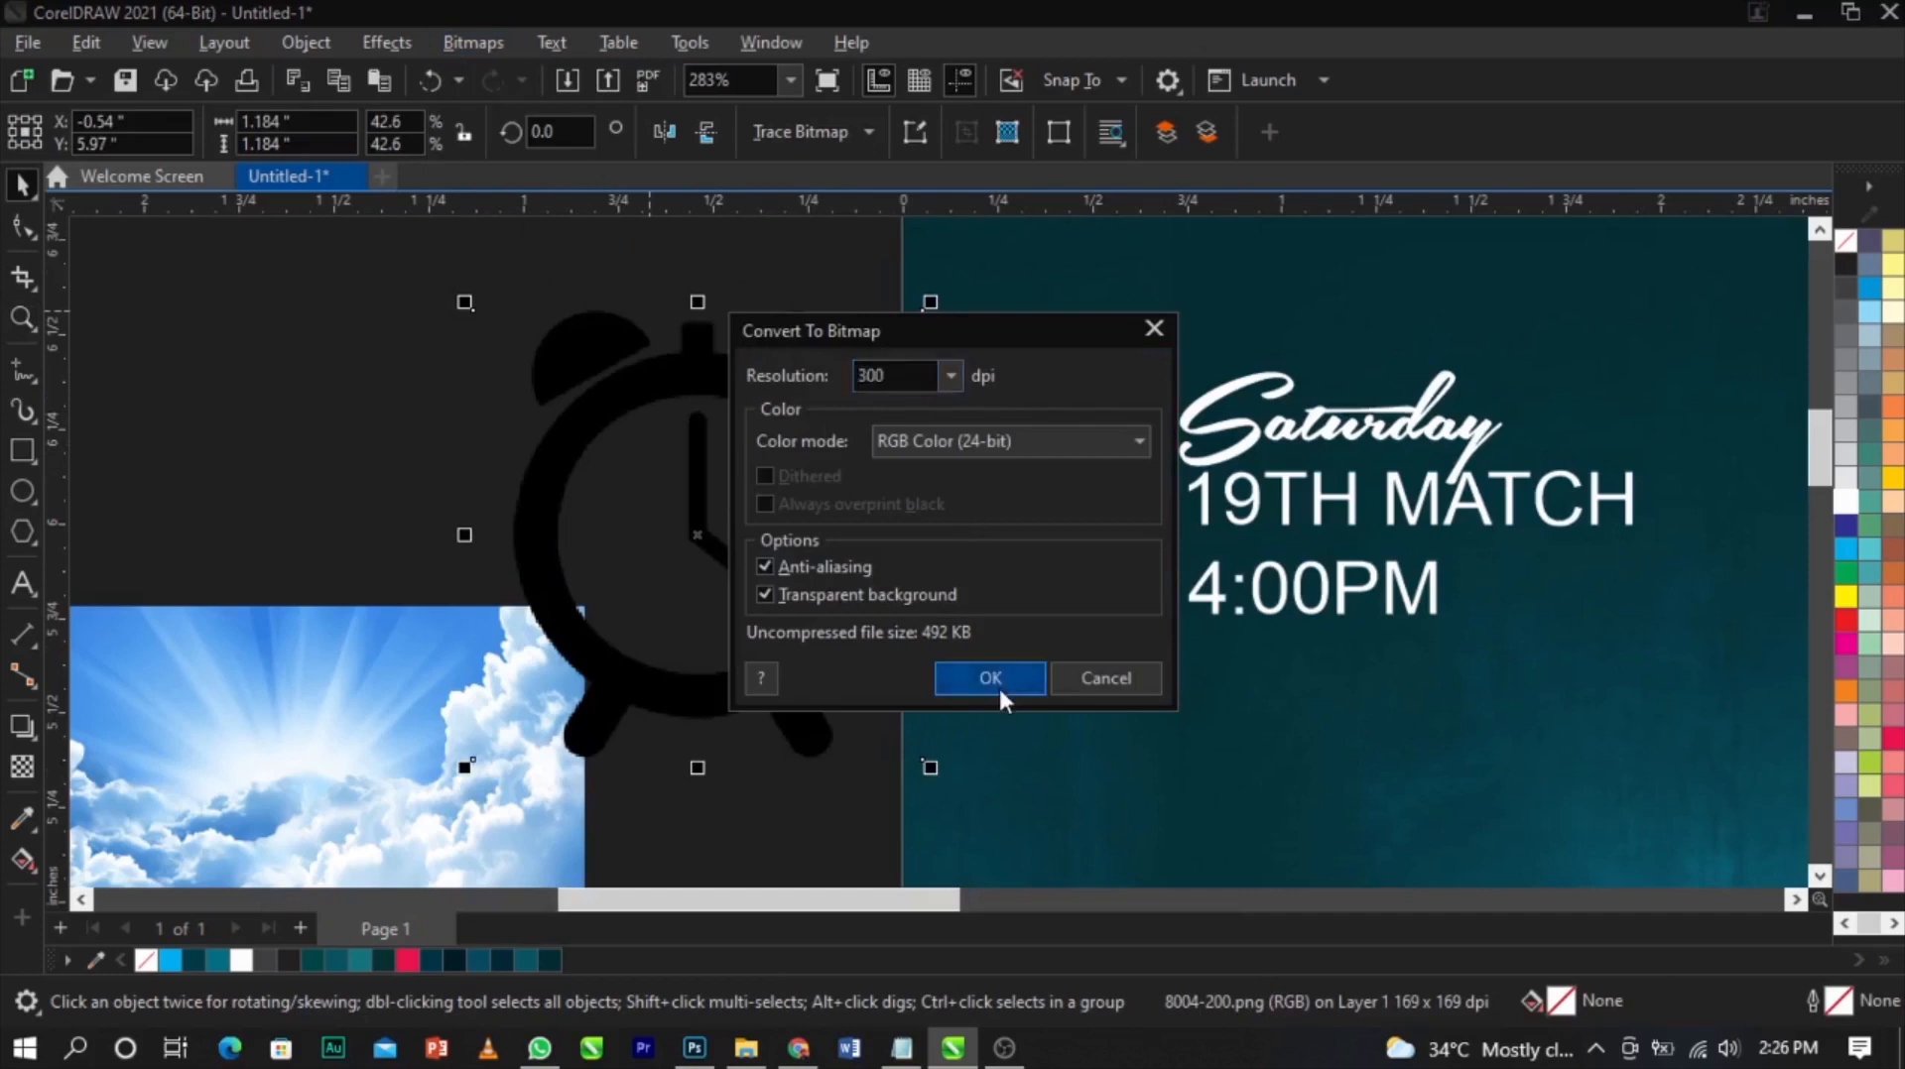
Convert the clock bitmap to 1-bit black and white using the Line Art conversion method
{"action": "left_click", "coordinate": [491, 40]}
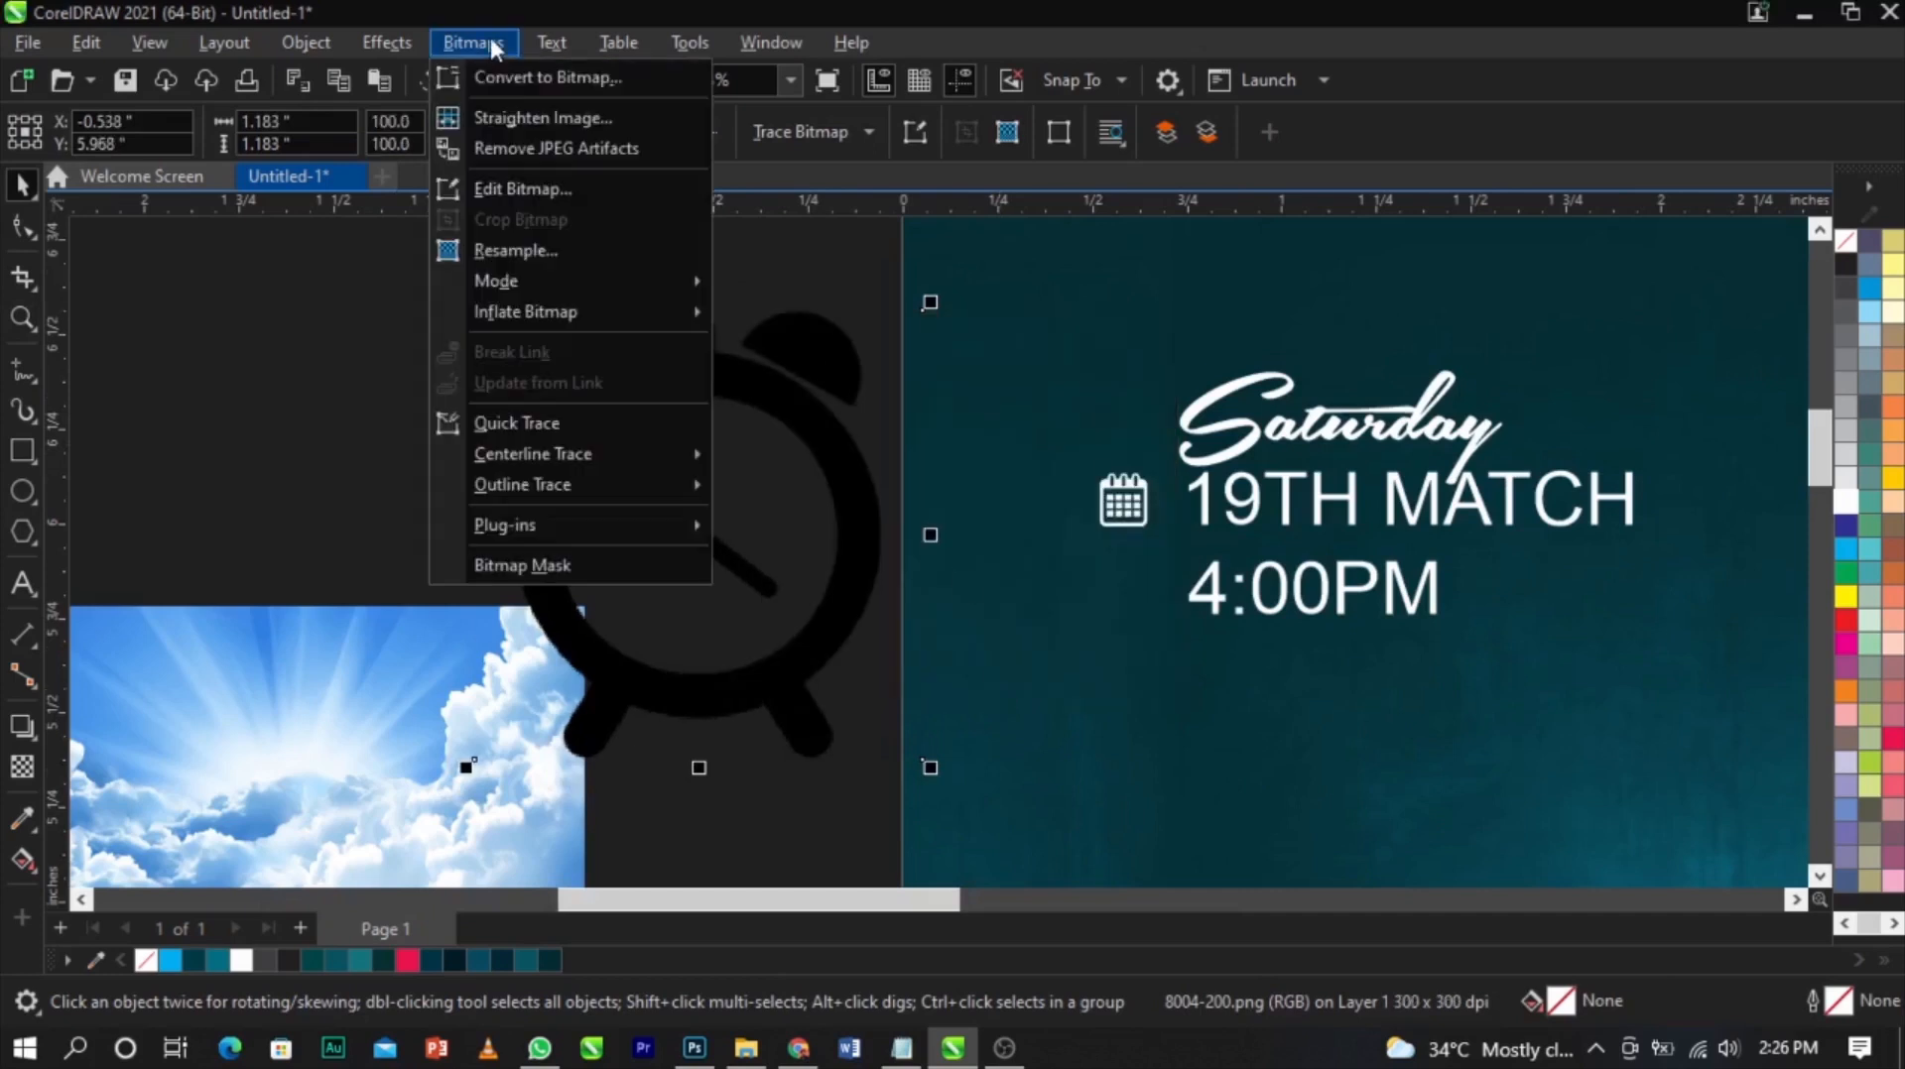
{"action": "mouse_move", "coordinate": [538, 283]}
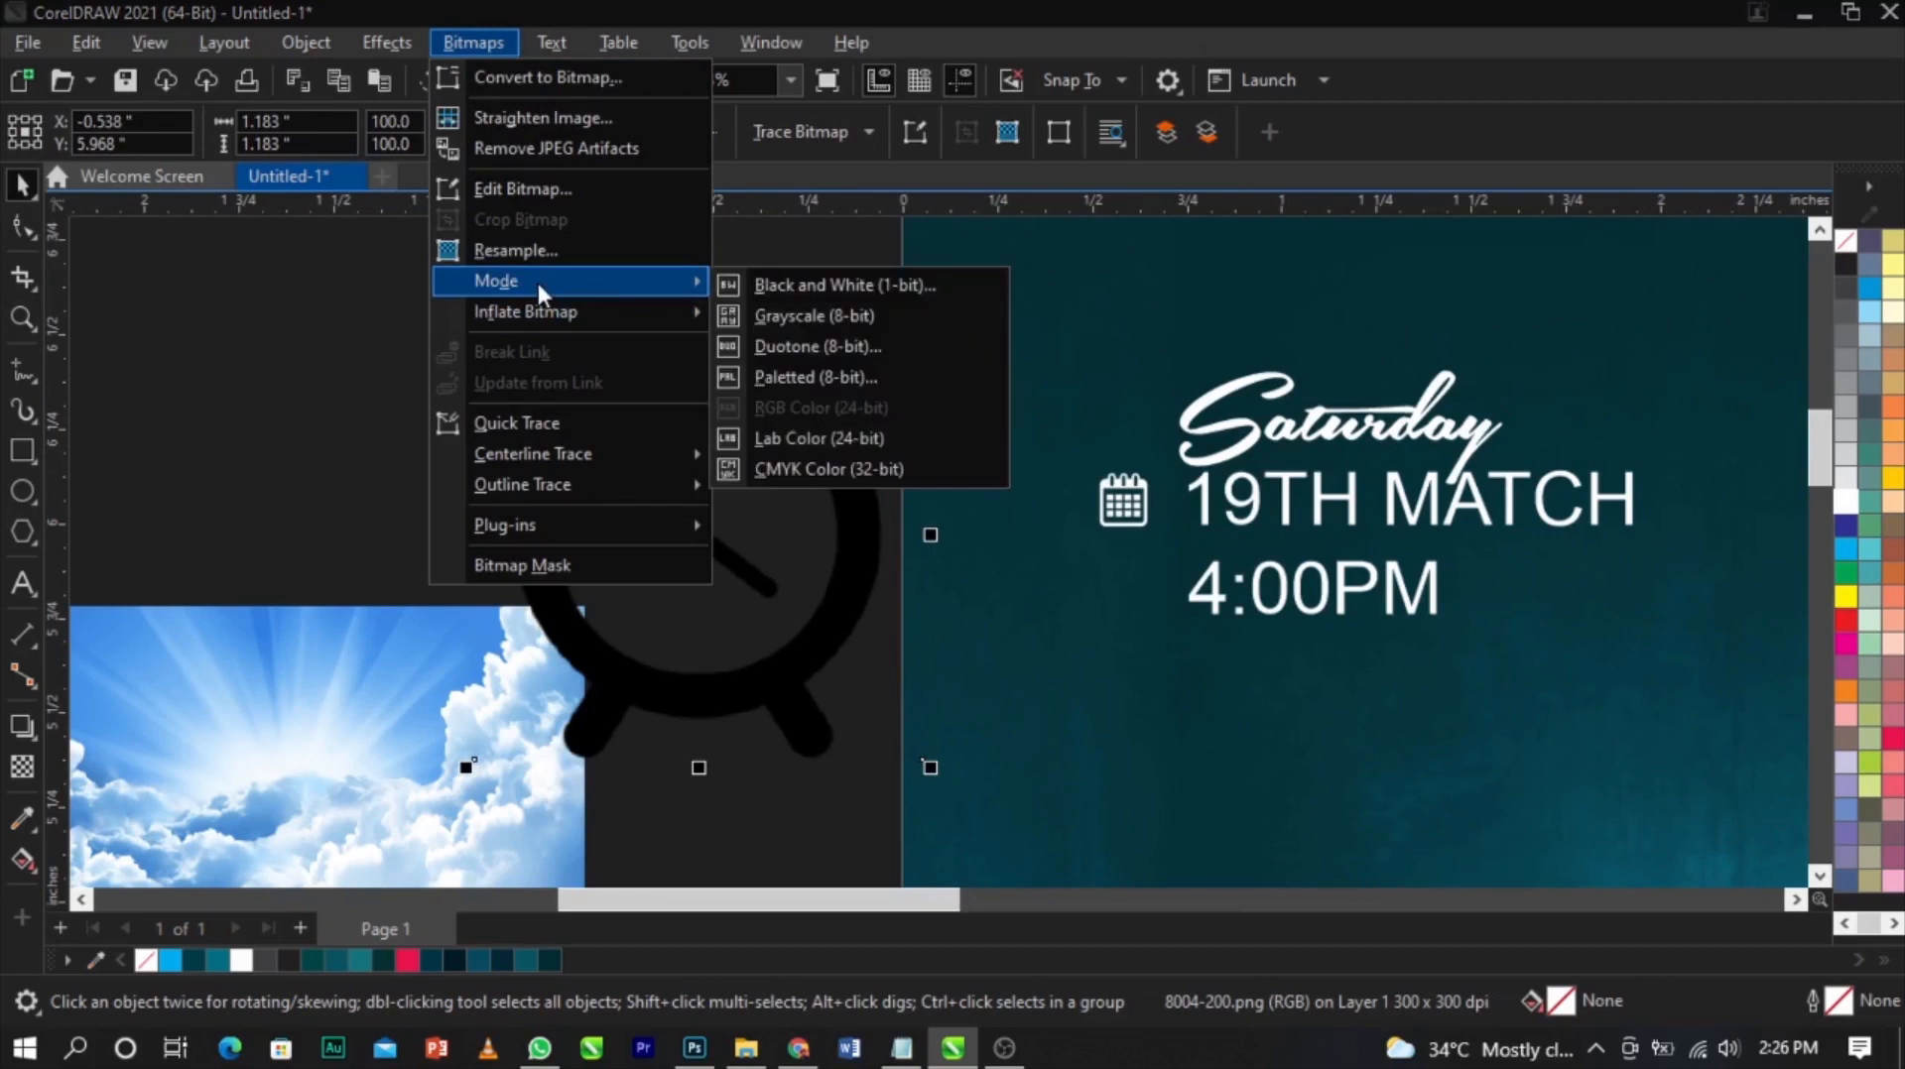
{"action": "left_click", "coordinate": [778, 284]}
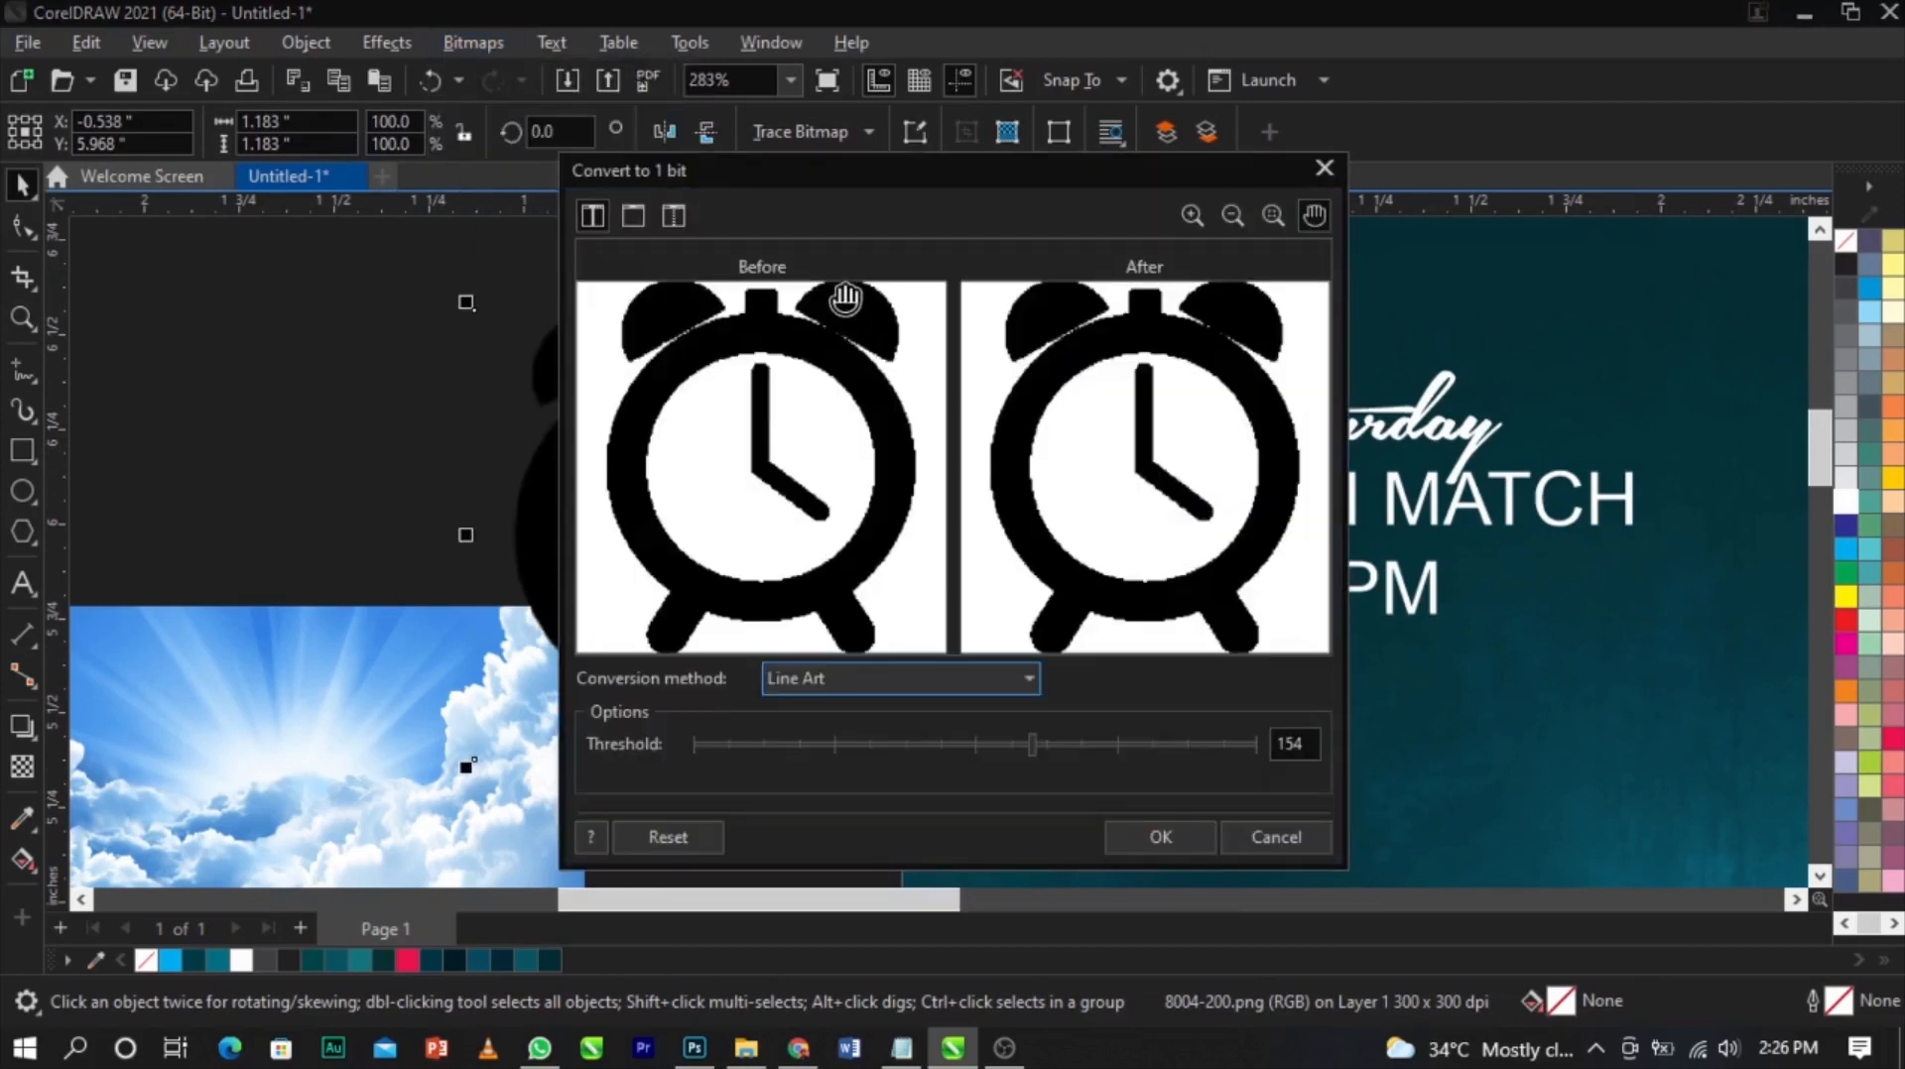
{"action": "left_click", "coordinate": [1161, 838]}
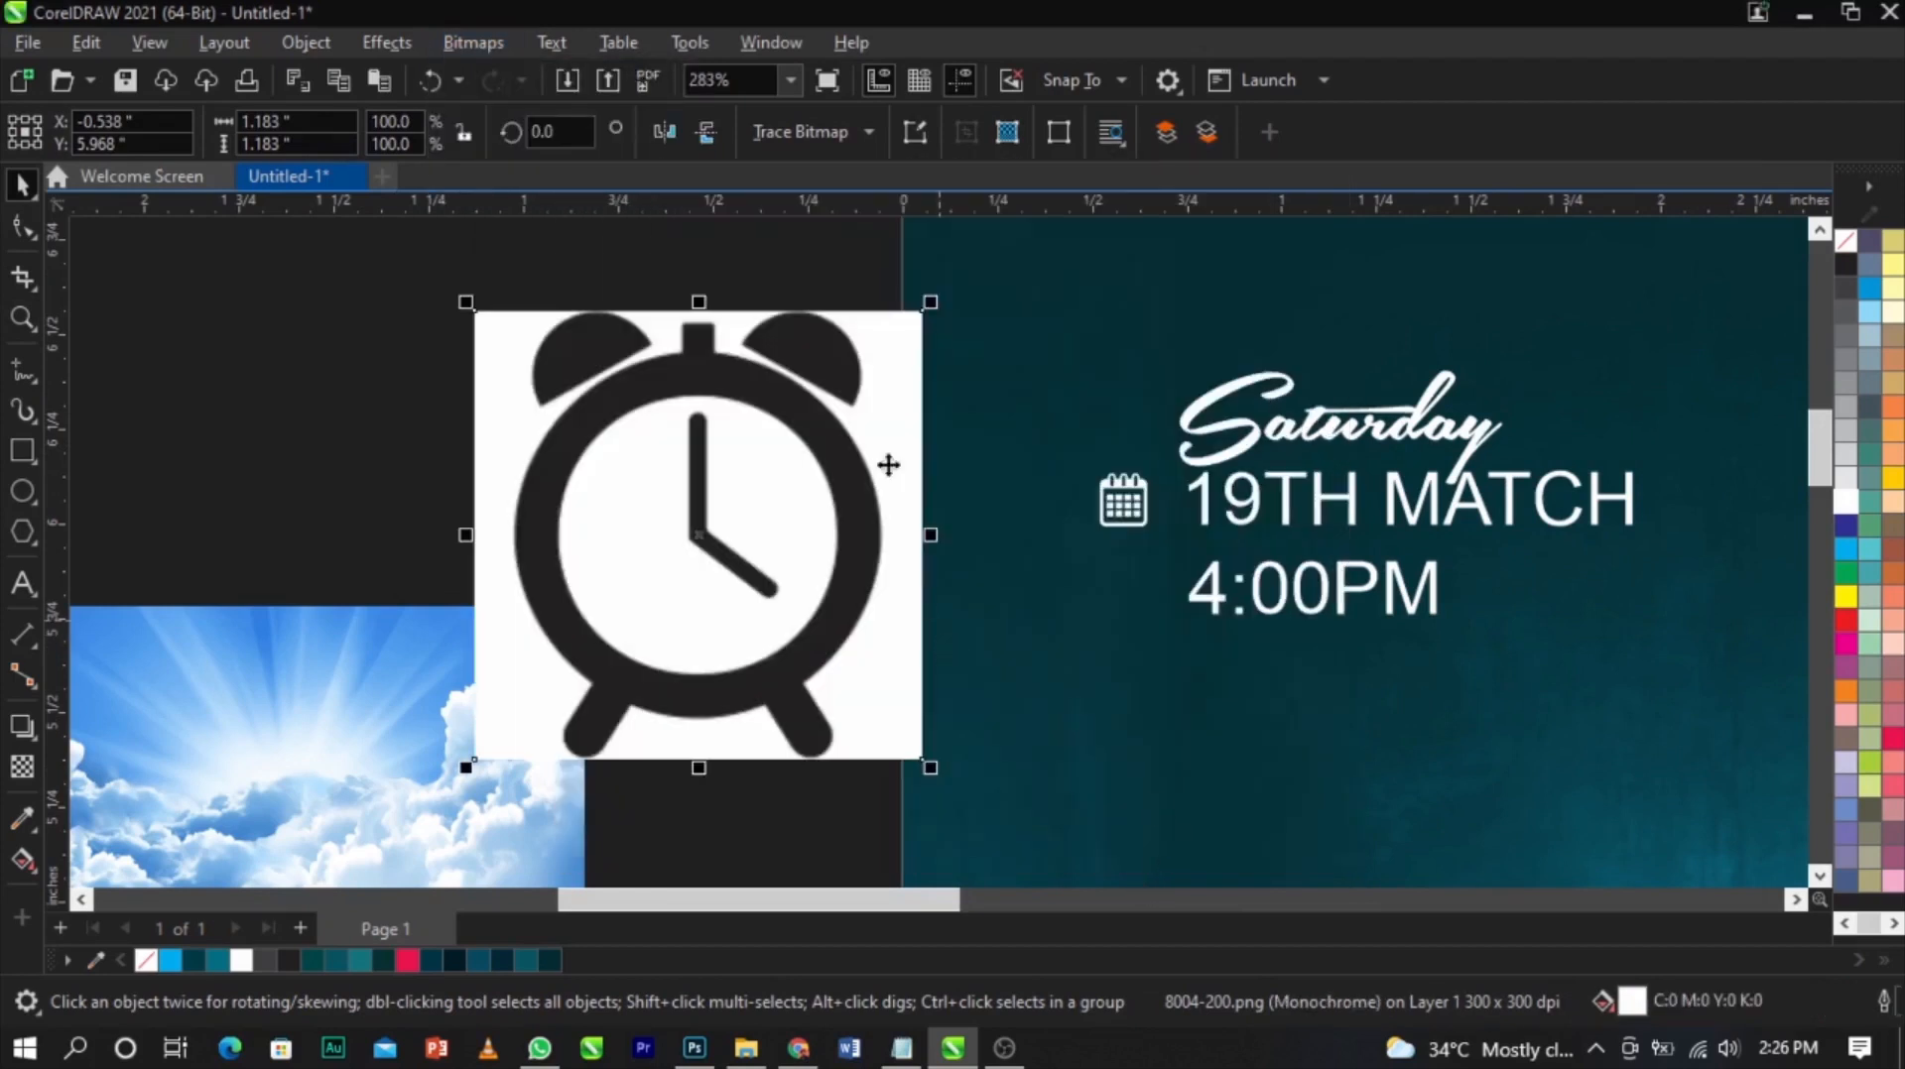
Outline Trace the clock bitmap as line art in PowerTRACE and apply the trace
{"action": "left_click", "coordinate": [801, 131]}
{"action": "mouse_move", "coordinate": [843, 230]}
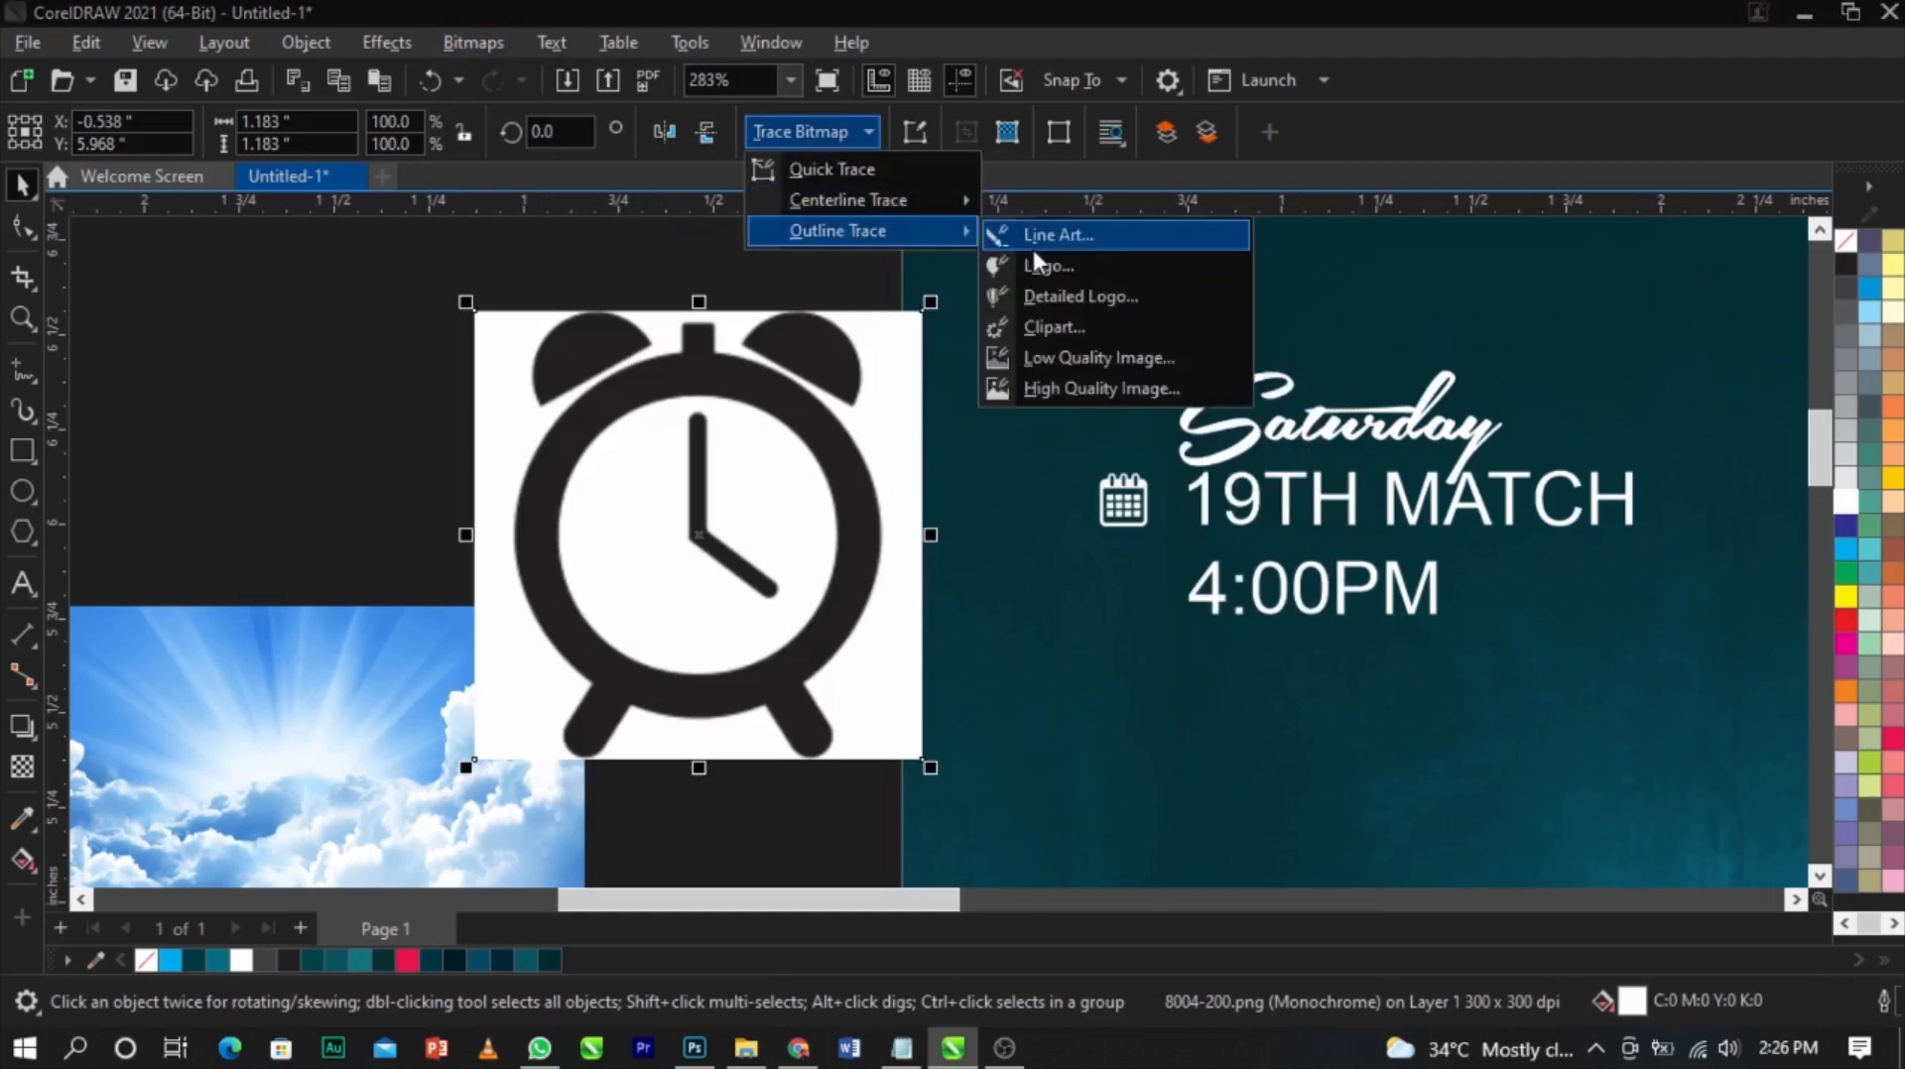
{"action": "left_click", "coordinate": [1032, 238]}
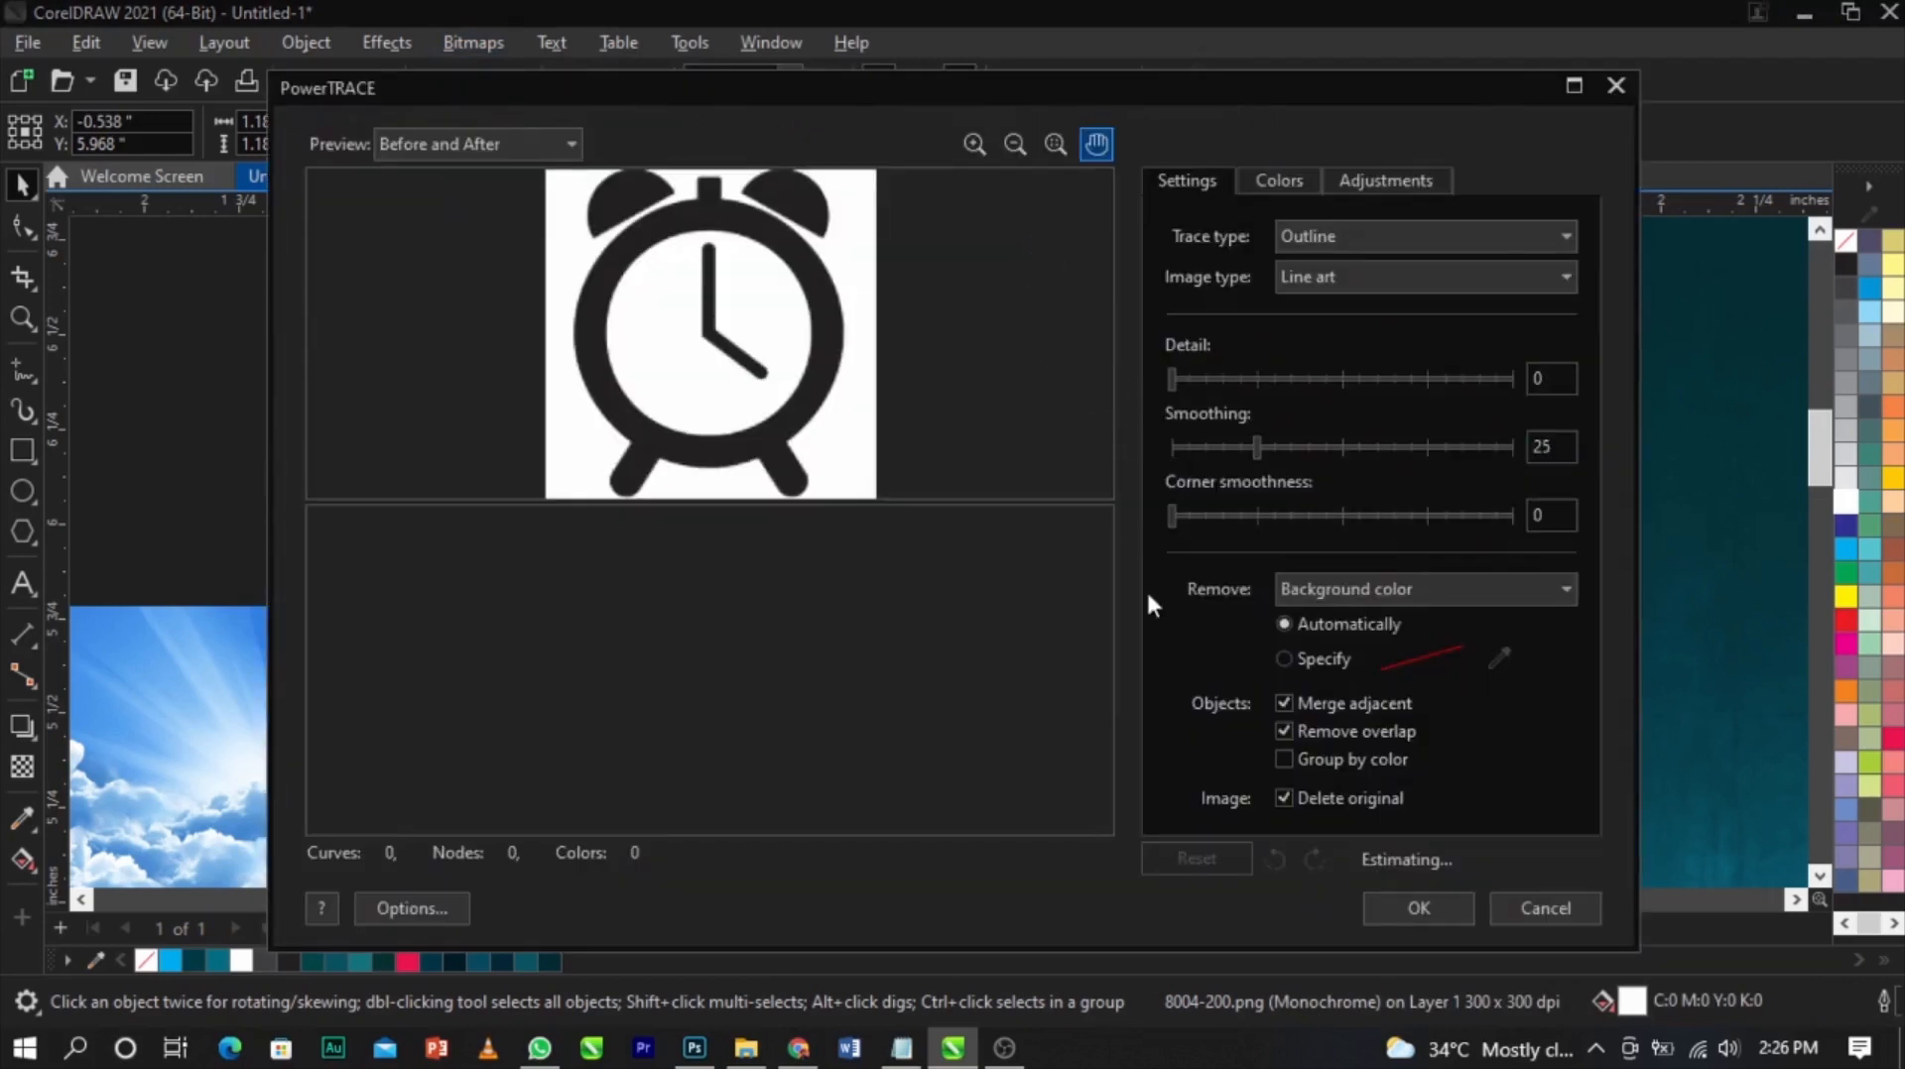
{"action": "left_click", "coordinate": [1379, 910]}
Delete the leftover clock bitmap and scale the traced clock group down to icon size
{"action": "left_click_drag", "start_coordinate": [839, 507], "coordinate": [1124, 486]}
{"action": "left_click", "coordinate": [515, 456]}
{"action": "key", "text": "Delete"}
{"action": "left_click", "coordinate": [1089, 341]}
{"action": "mouse_move", "coordinate": [1177, 285]}
{"action": "left_mouse_down"}
{"action": "mouse_move", "coordinate": [1148, 438]}
{"action": "mouse_move", "coordinate": [1147, 413]}
{"action": "left_mouse_up"}
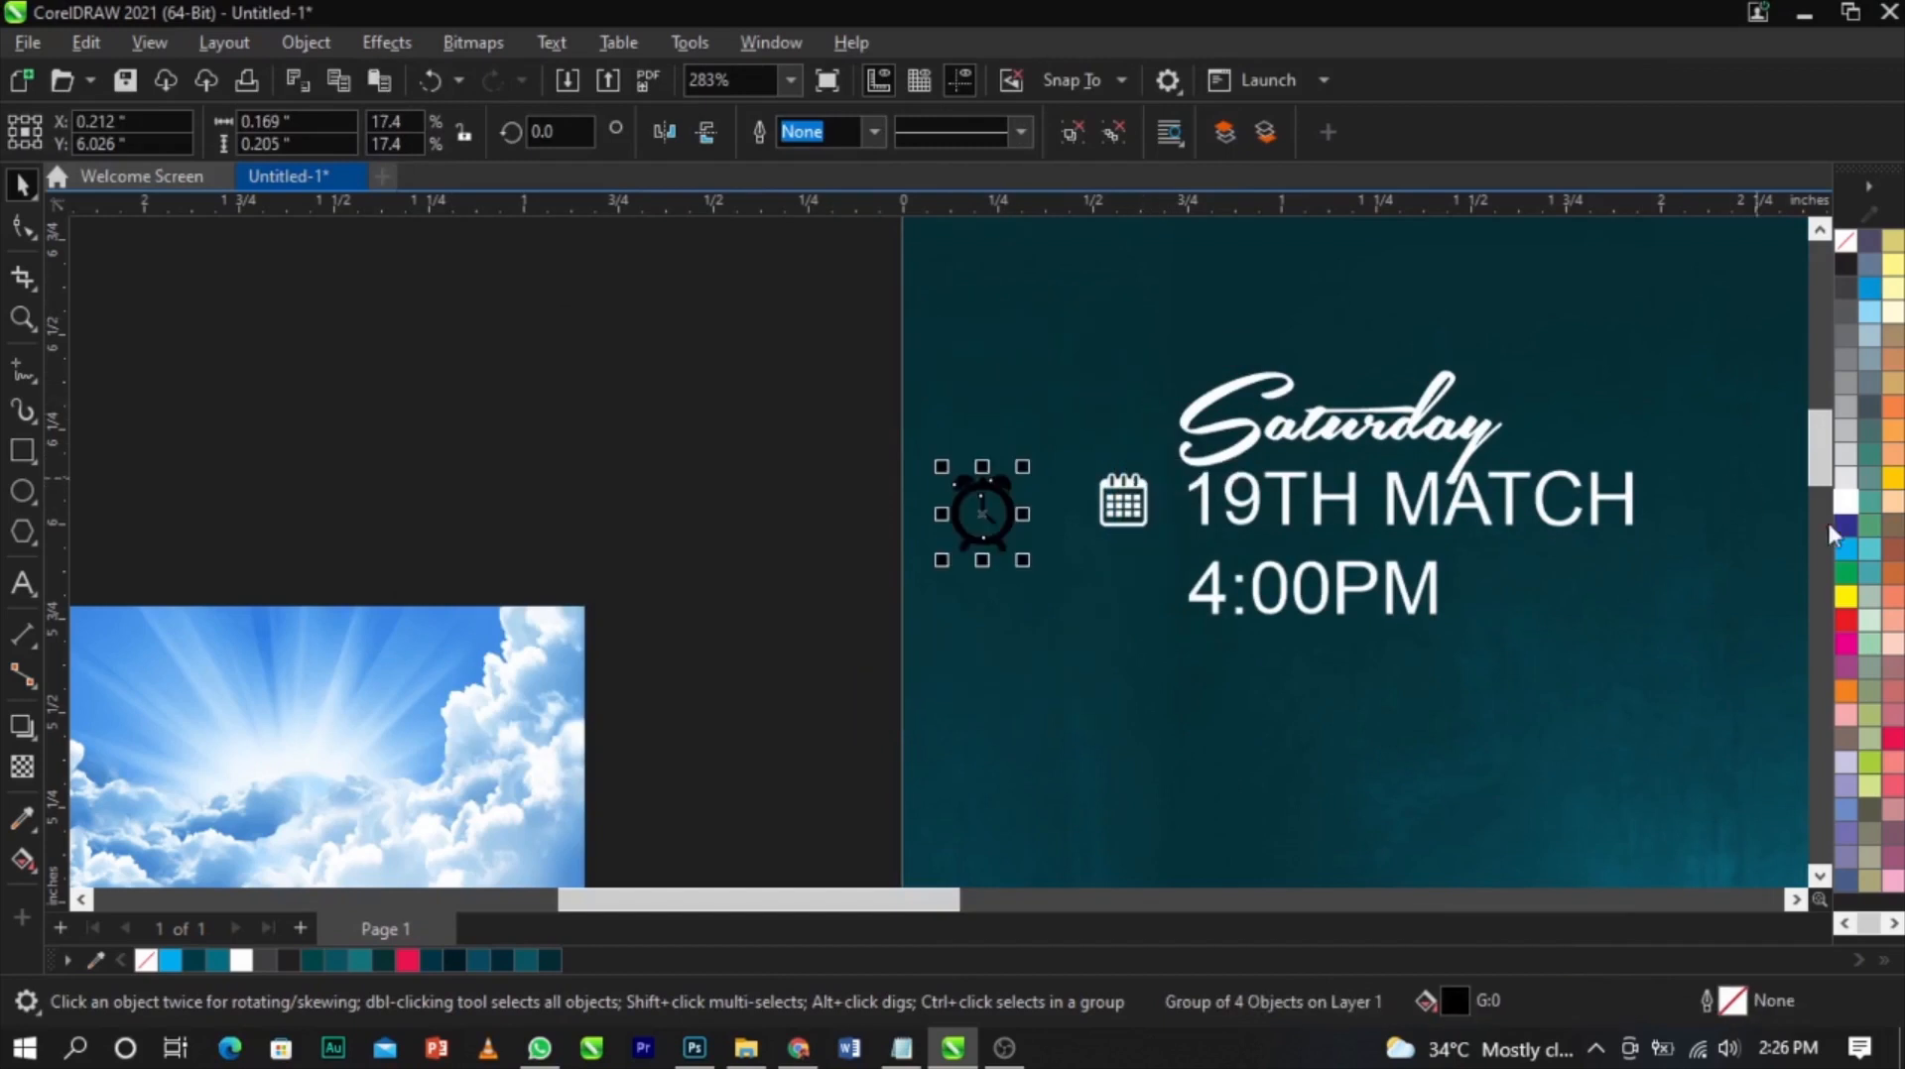
Fill the clock icon white and place it beside the 4:00PM line, lined up under the calendar icon
{"action": "left_click", "coordinate": [1847, 506]}
{"action": "scroll", "coordinate": [995, 519], "scroll_direction": "up", "scroll_amount": 3}
{"action": "left_click_drag", "start_coordinate": [1004, 514], "coordinate": [1261, 645]}
{"action": "scroll", "coordinate": [1258, 595], "scroll_direction": "up", "scroll_amount": 3}
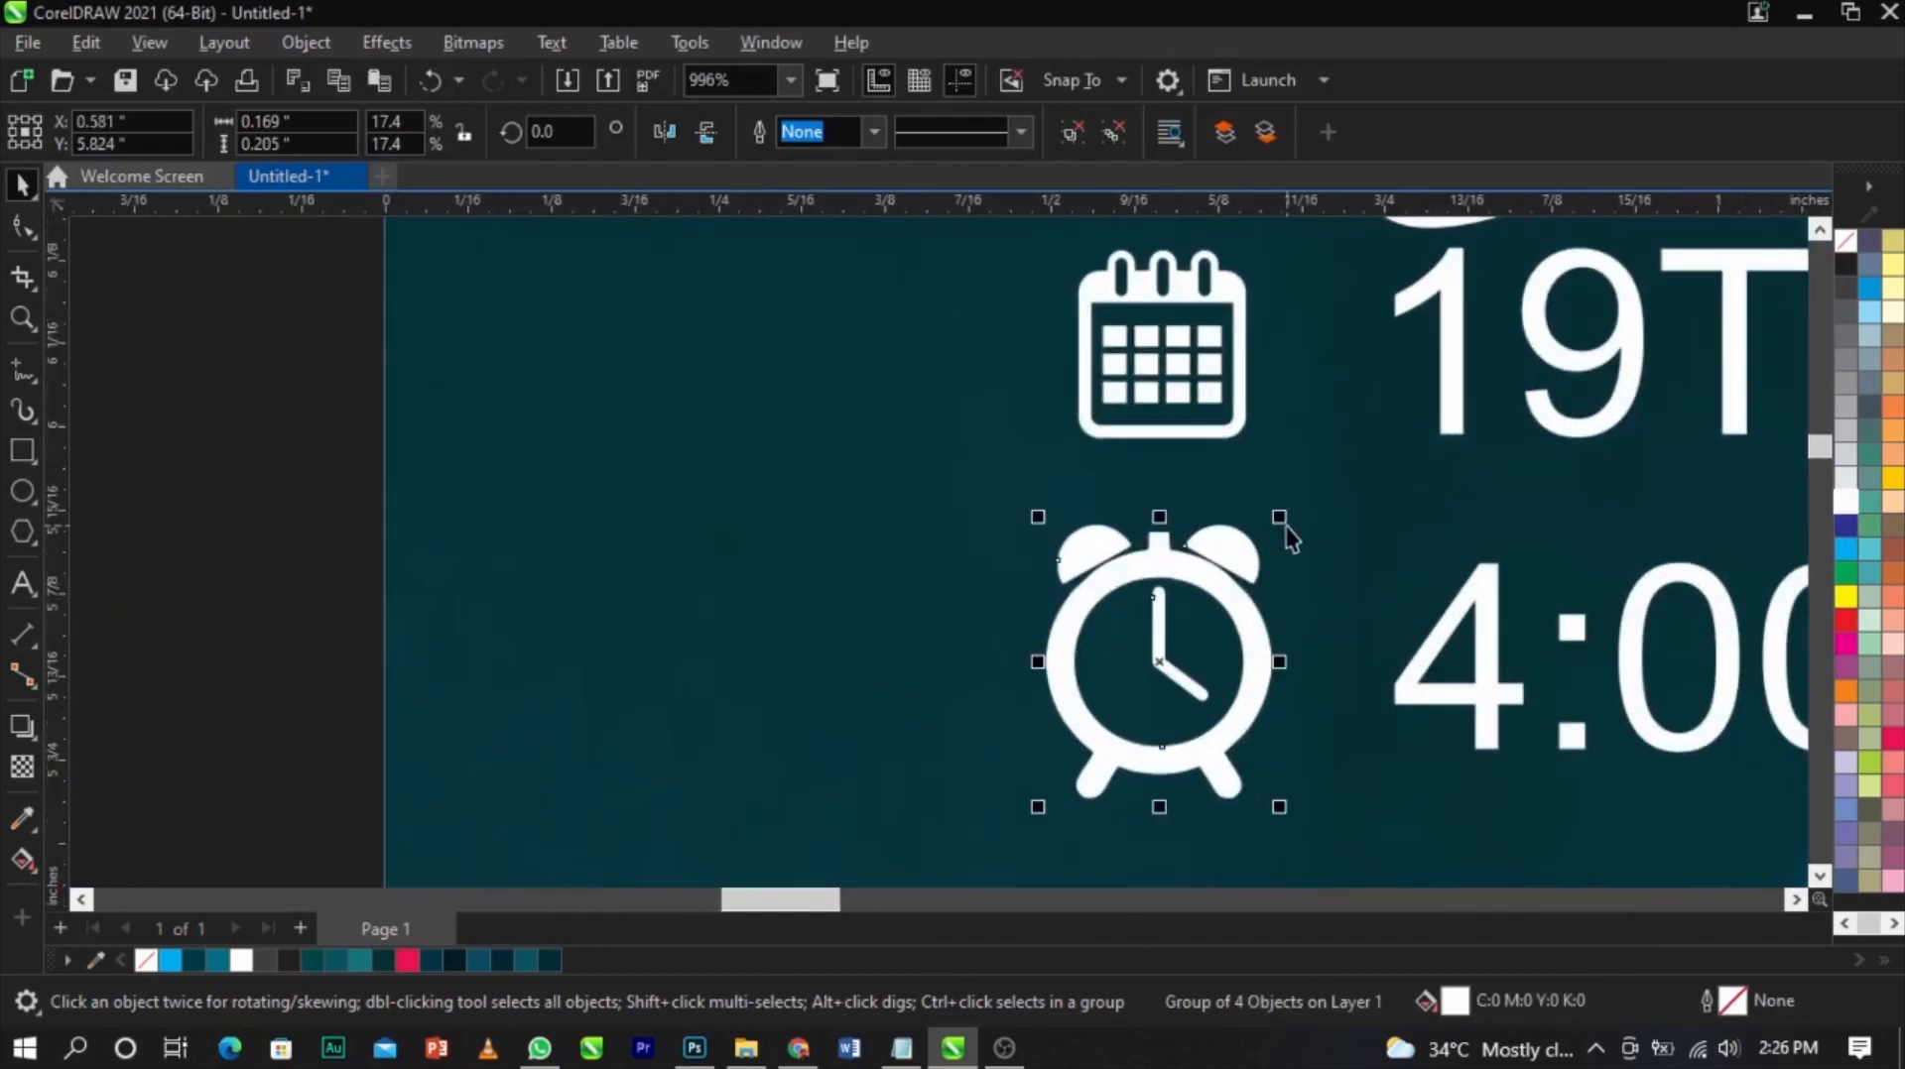
{"action": "left_click", "coordinate": [1195, 427], "text": "shift"}
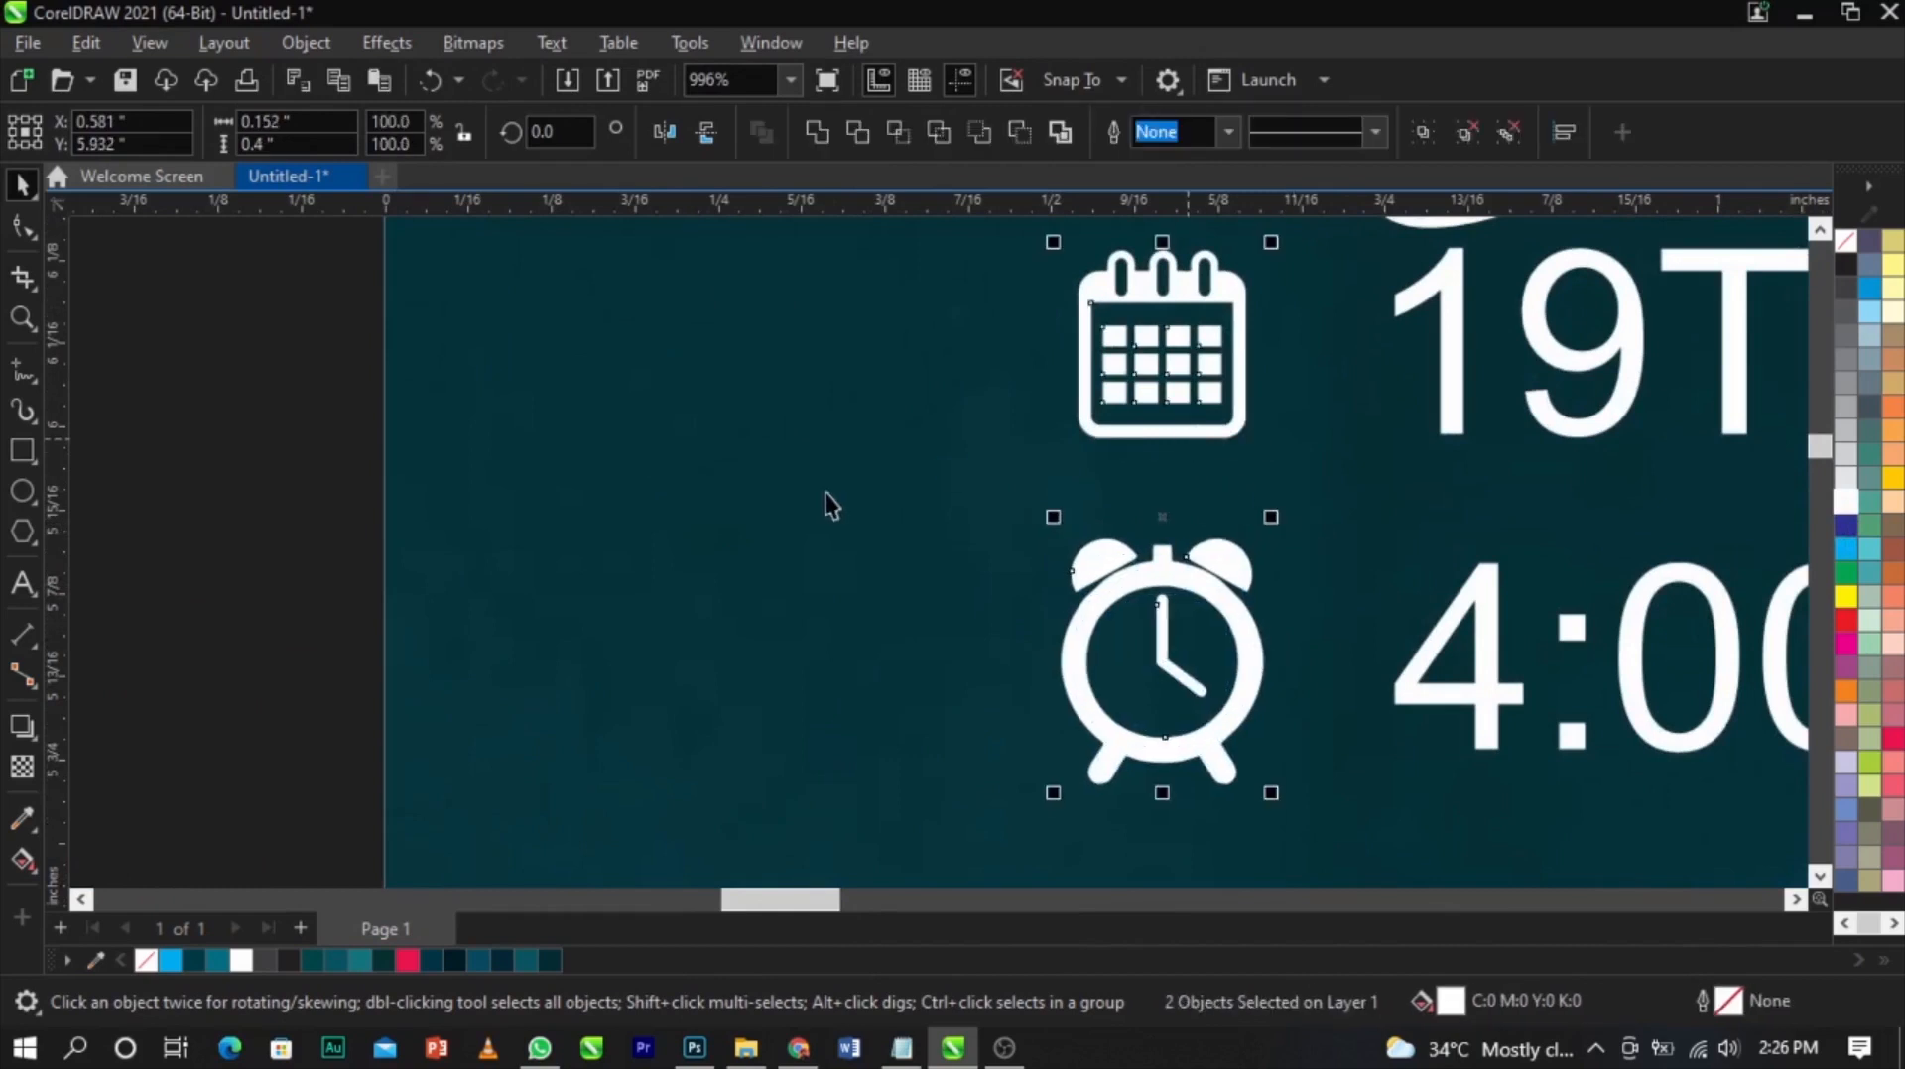
Draw a horizontal line about 1.14 inches long under 19TH MATCH and give it a white outline
{"action": "scroll", "coordinate": [832, 504], "scroll_direction": "down", "scroll_amount": 3}
{"action": "key", "text": "z"}
{"action": "left_click_drag", "start_coordinate": [574, 340], "coordinate": [1616, 668]}
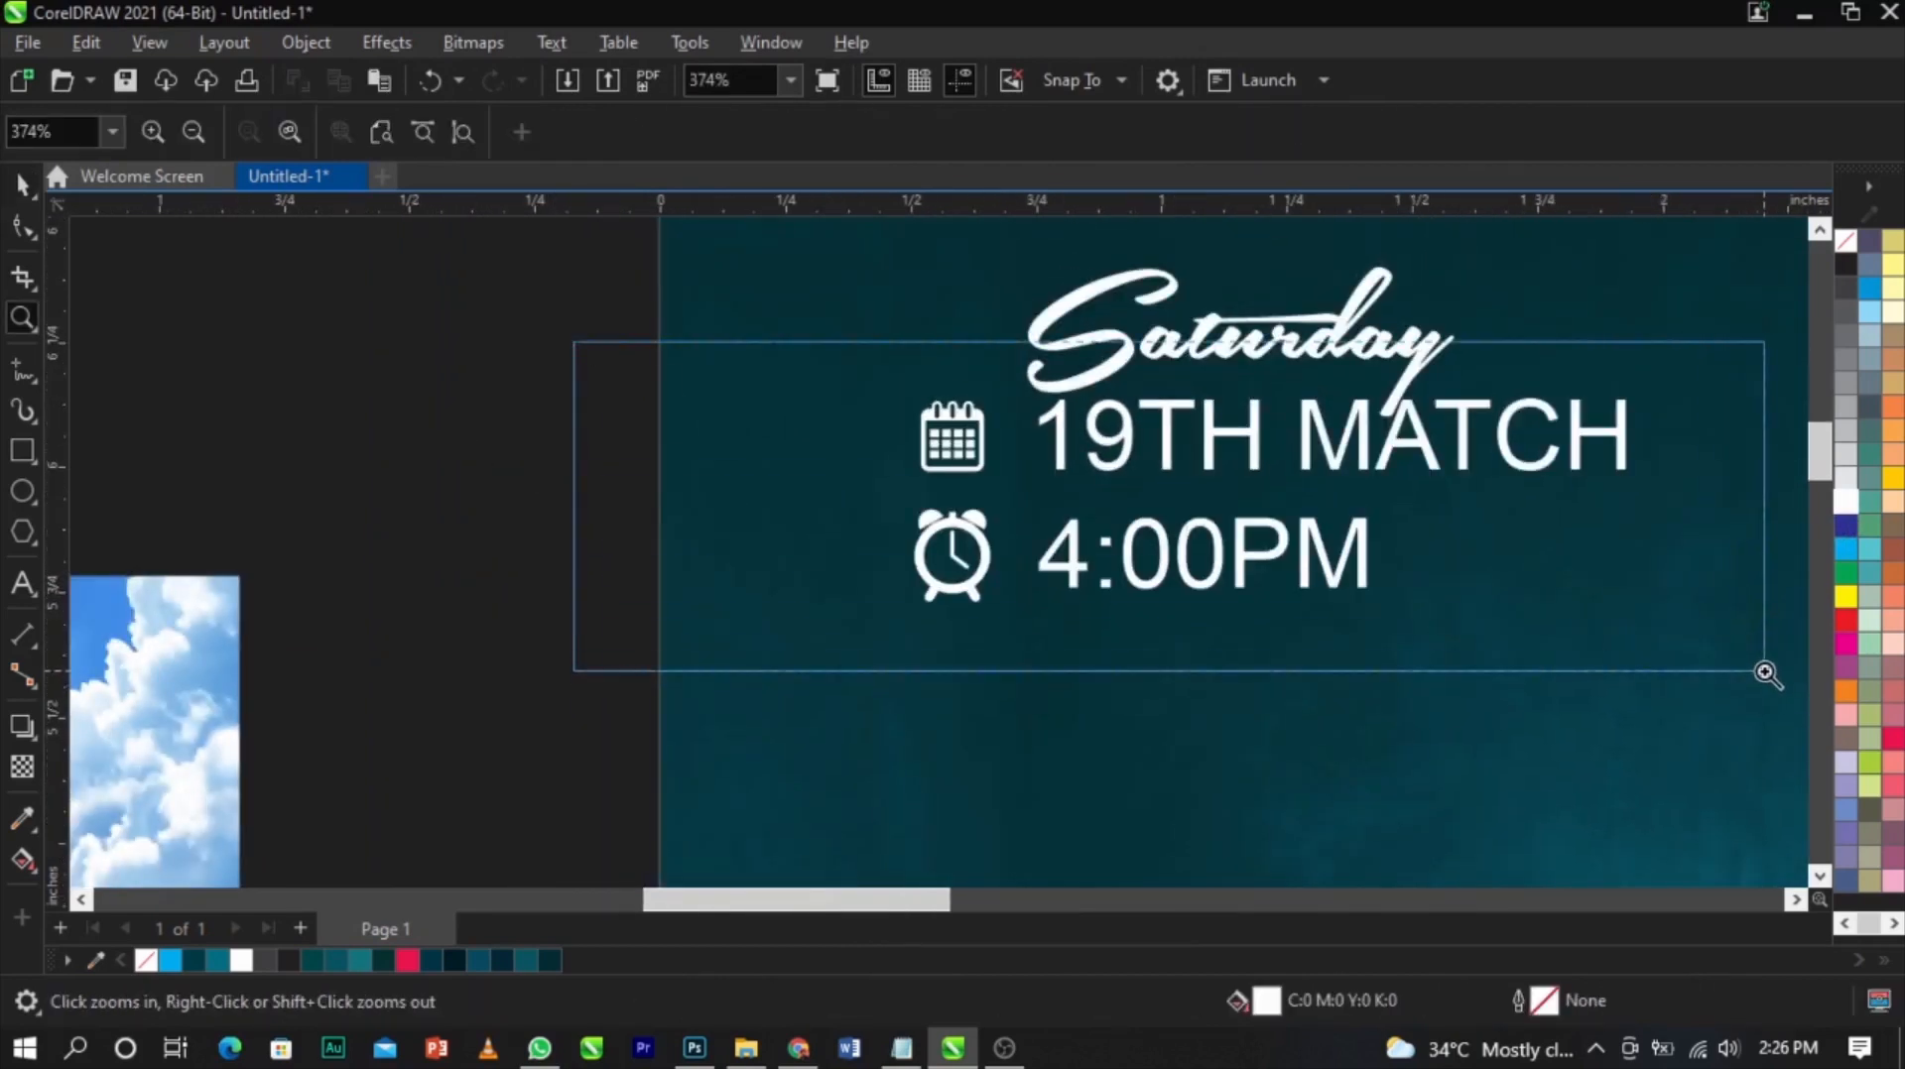
{"action": "key", "text": "space"}
{"action": "scroll", "coordinate": [1359, 491], "scroll_direction": "up", "scroll_amount": 1}
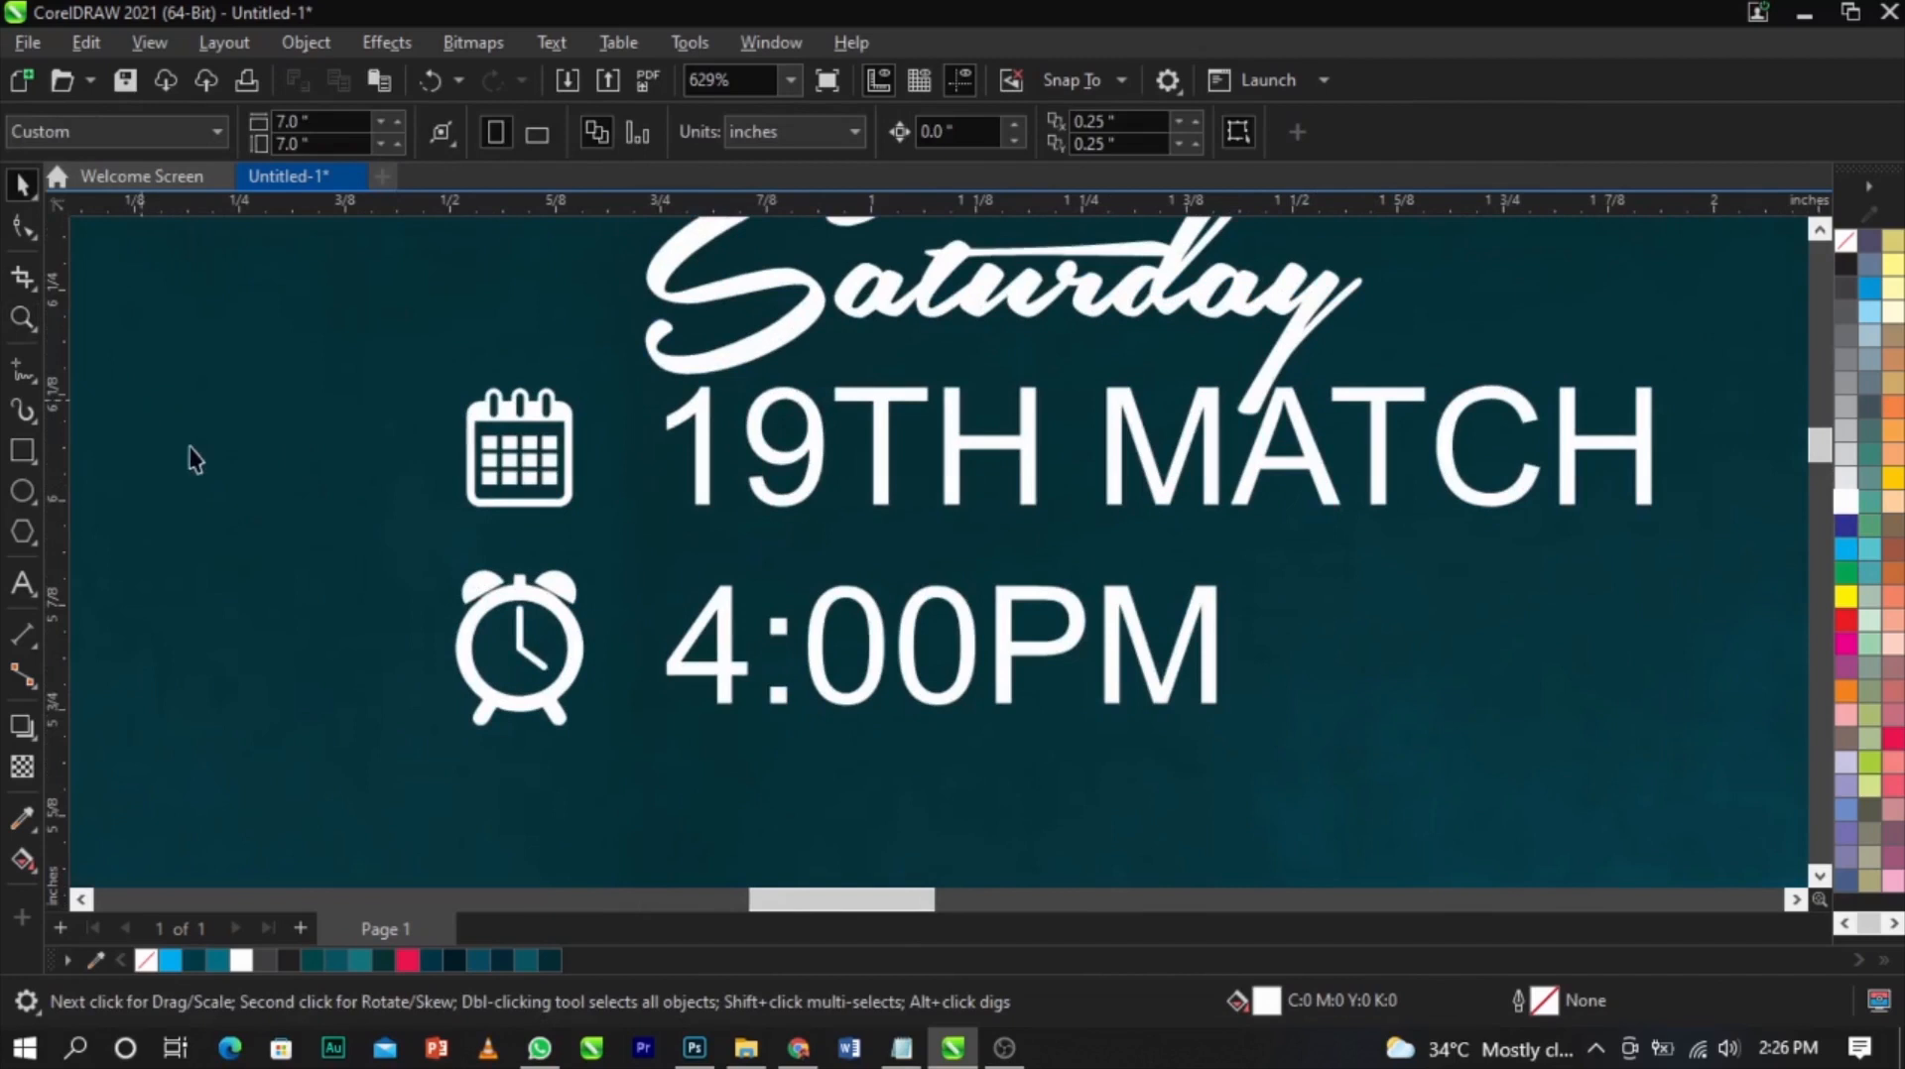
{"action": "left_click", "coordinate": [24, 367]}
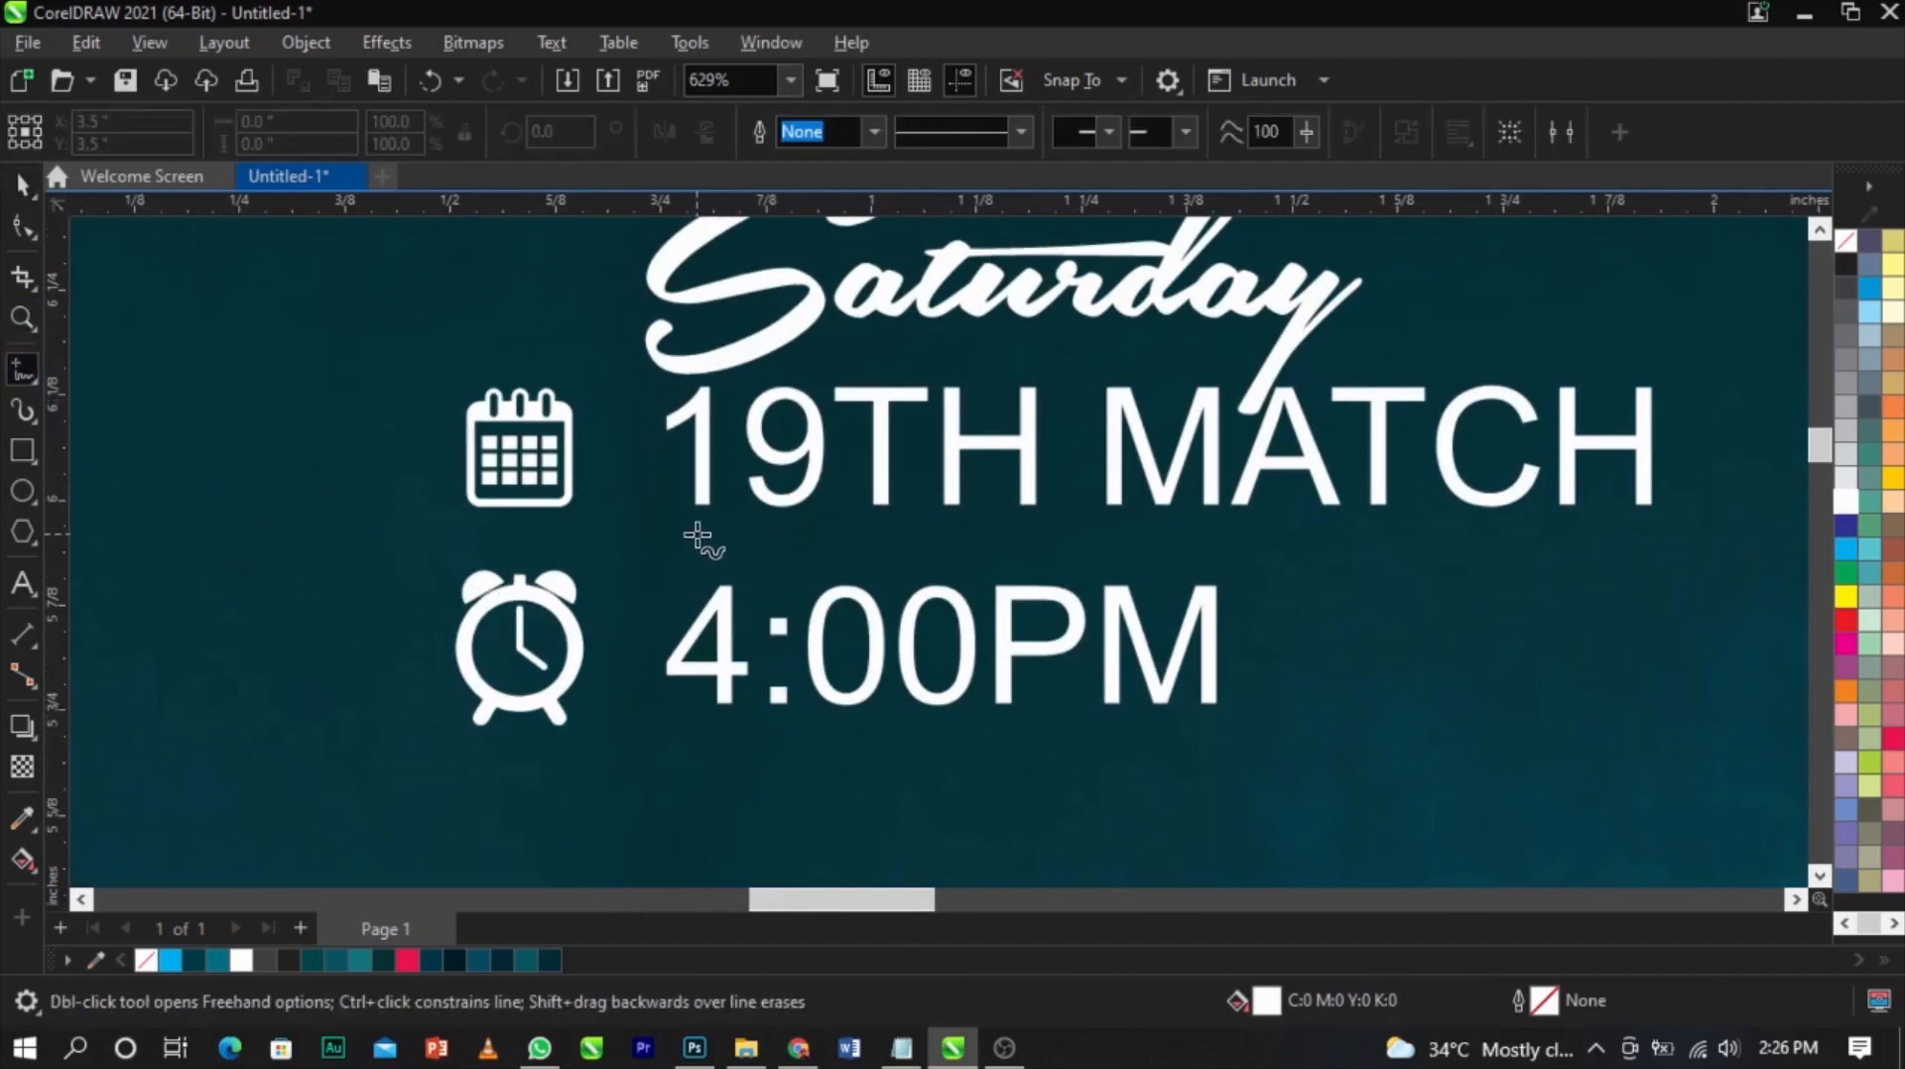
{"action": "left_click", "coordinate": [696, 536]}
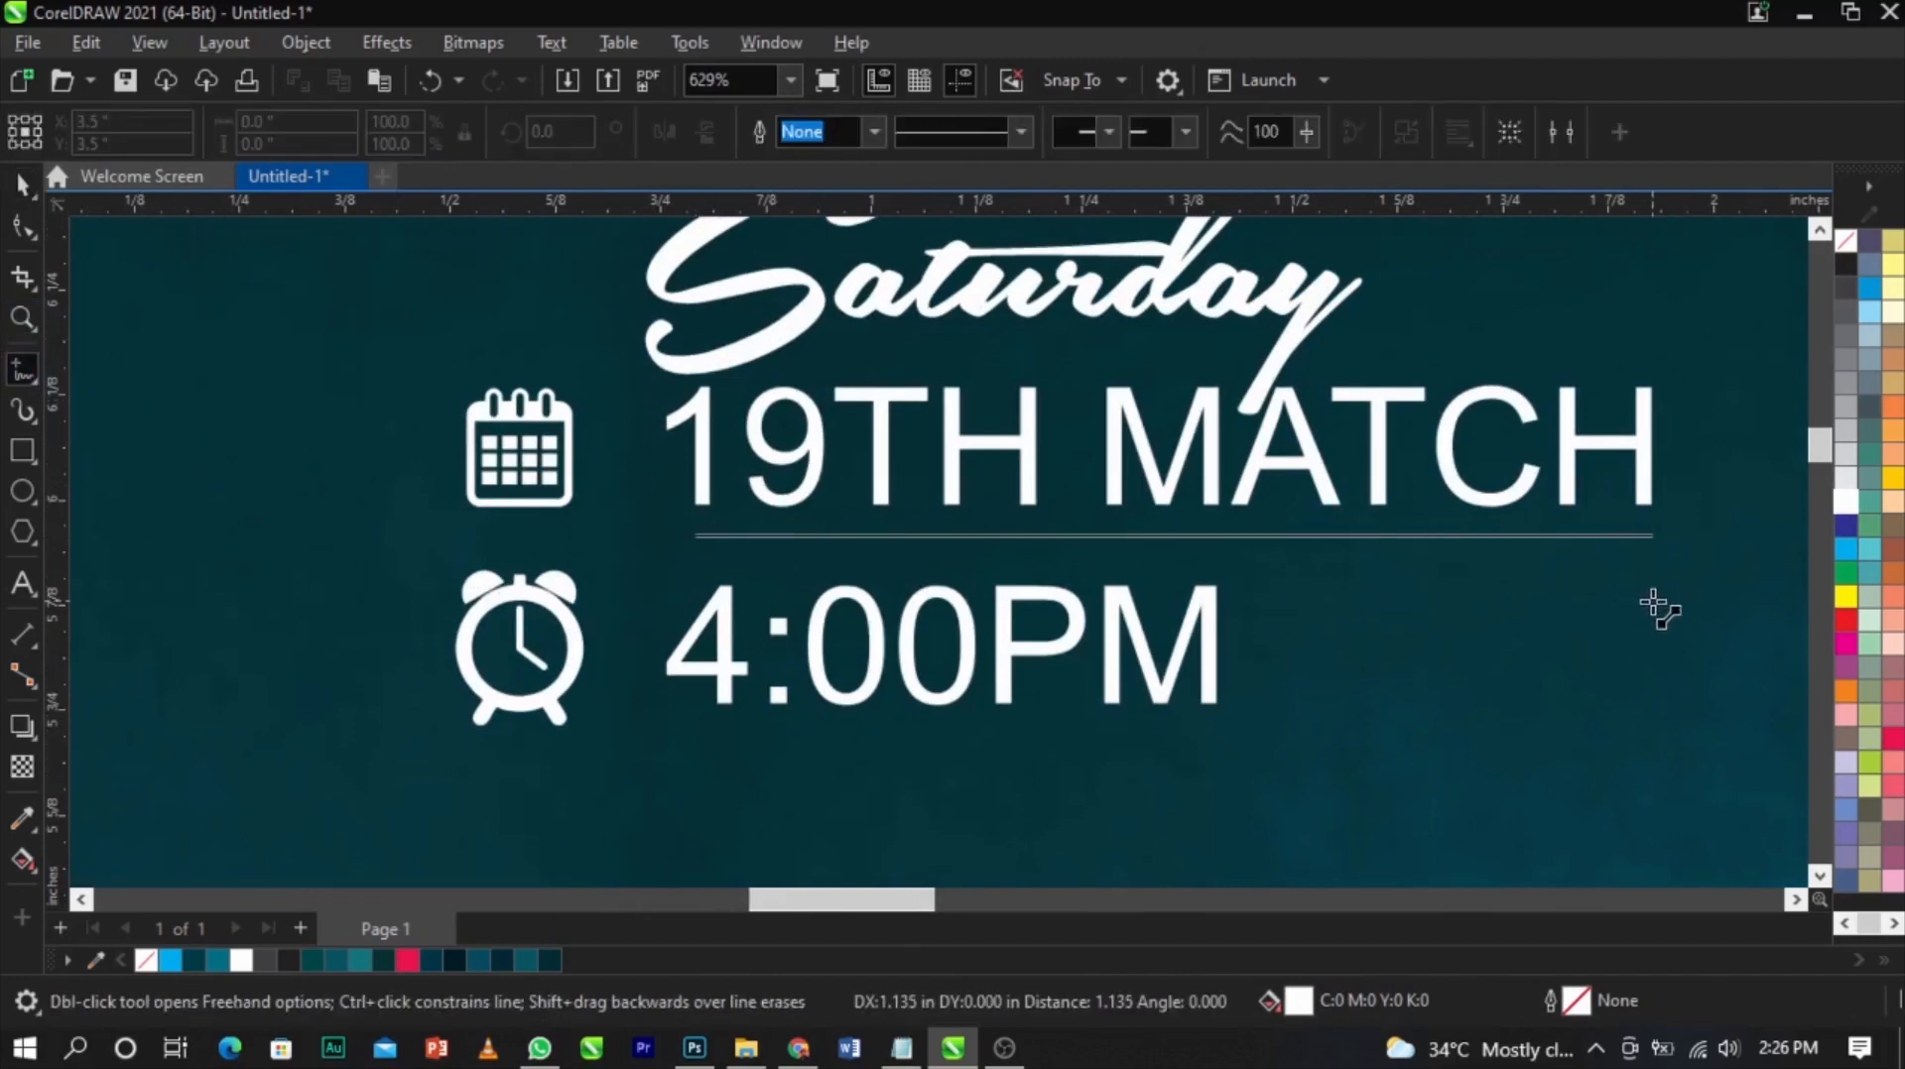
{"action": "left_click", "coordinate": [1655, 605], "text": "ctrl"}
{"action": "key", "text": "space"}
{"action": "right_click", "coordinate": [1842, 508]}
{"action": "left_click", "coordinate": [1775, 527]}
{"action": "scroll", "coordinate": [1067, 536], "scroll_direction": "up", "scroll_amount": 4}
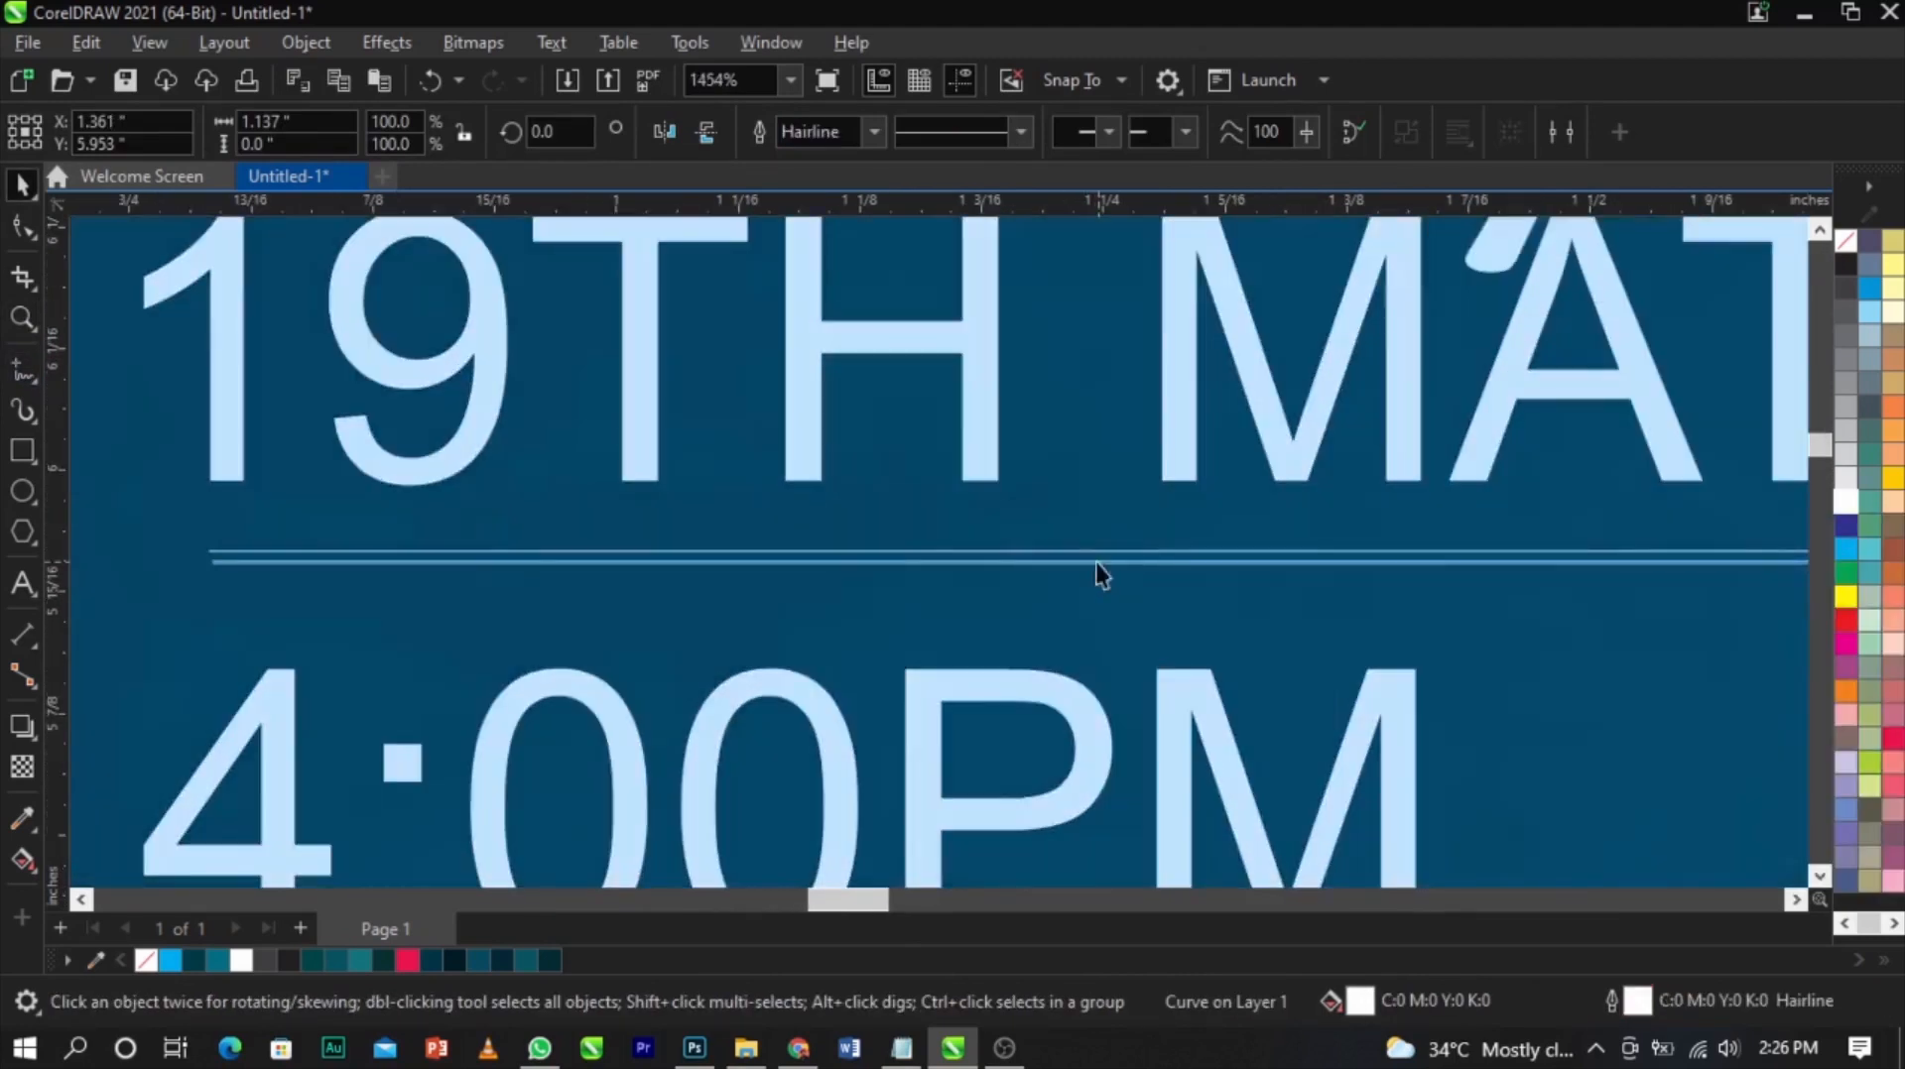
Duplicate the white line and place the copy under the 4:00PM text
{"action": "scroll", "coordinate": [1095, 557], "scroll_direction": "down", "scroll_amount": 4}
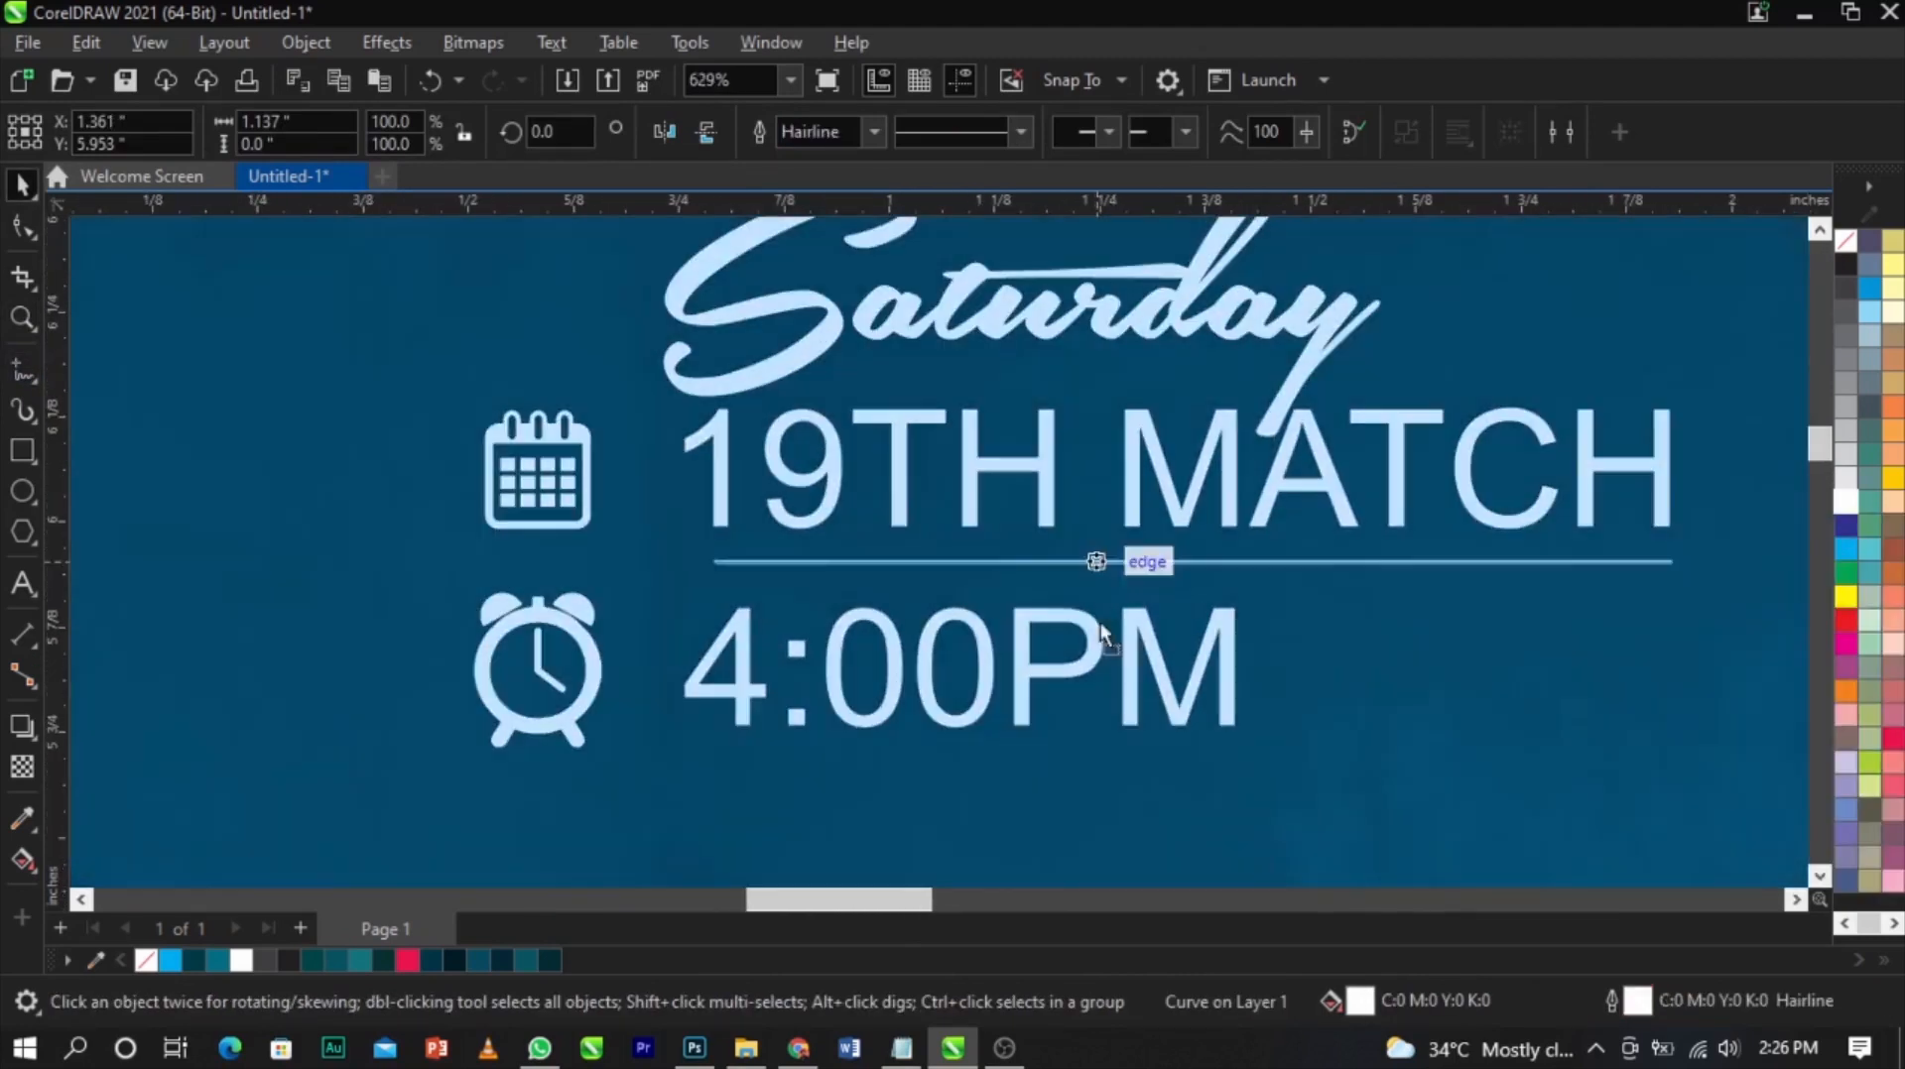
{"action": "left_click_drag", "start_coordinate": [1101, 626], "coordinate": [1088, 774]}
{"action": "right_click", "coordinate": [1088, 774]}
{"action": "scroll", "coordinate": [956, 612], "scroll_direction": "down", "scroll_amount": 3}
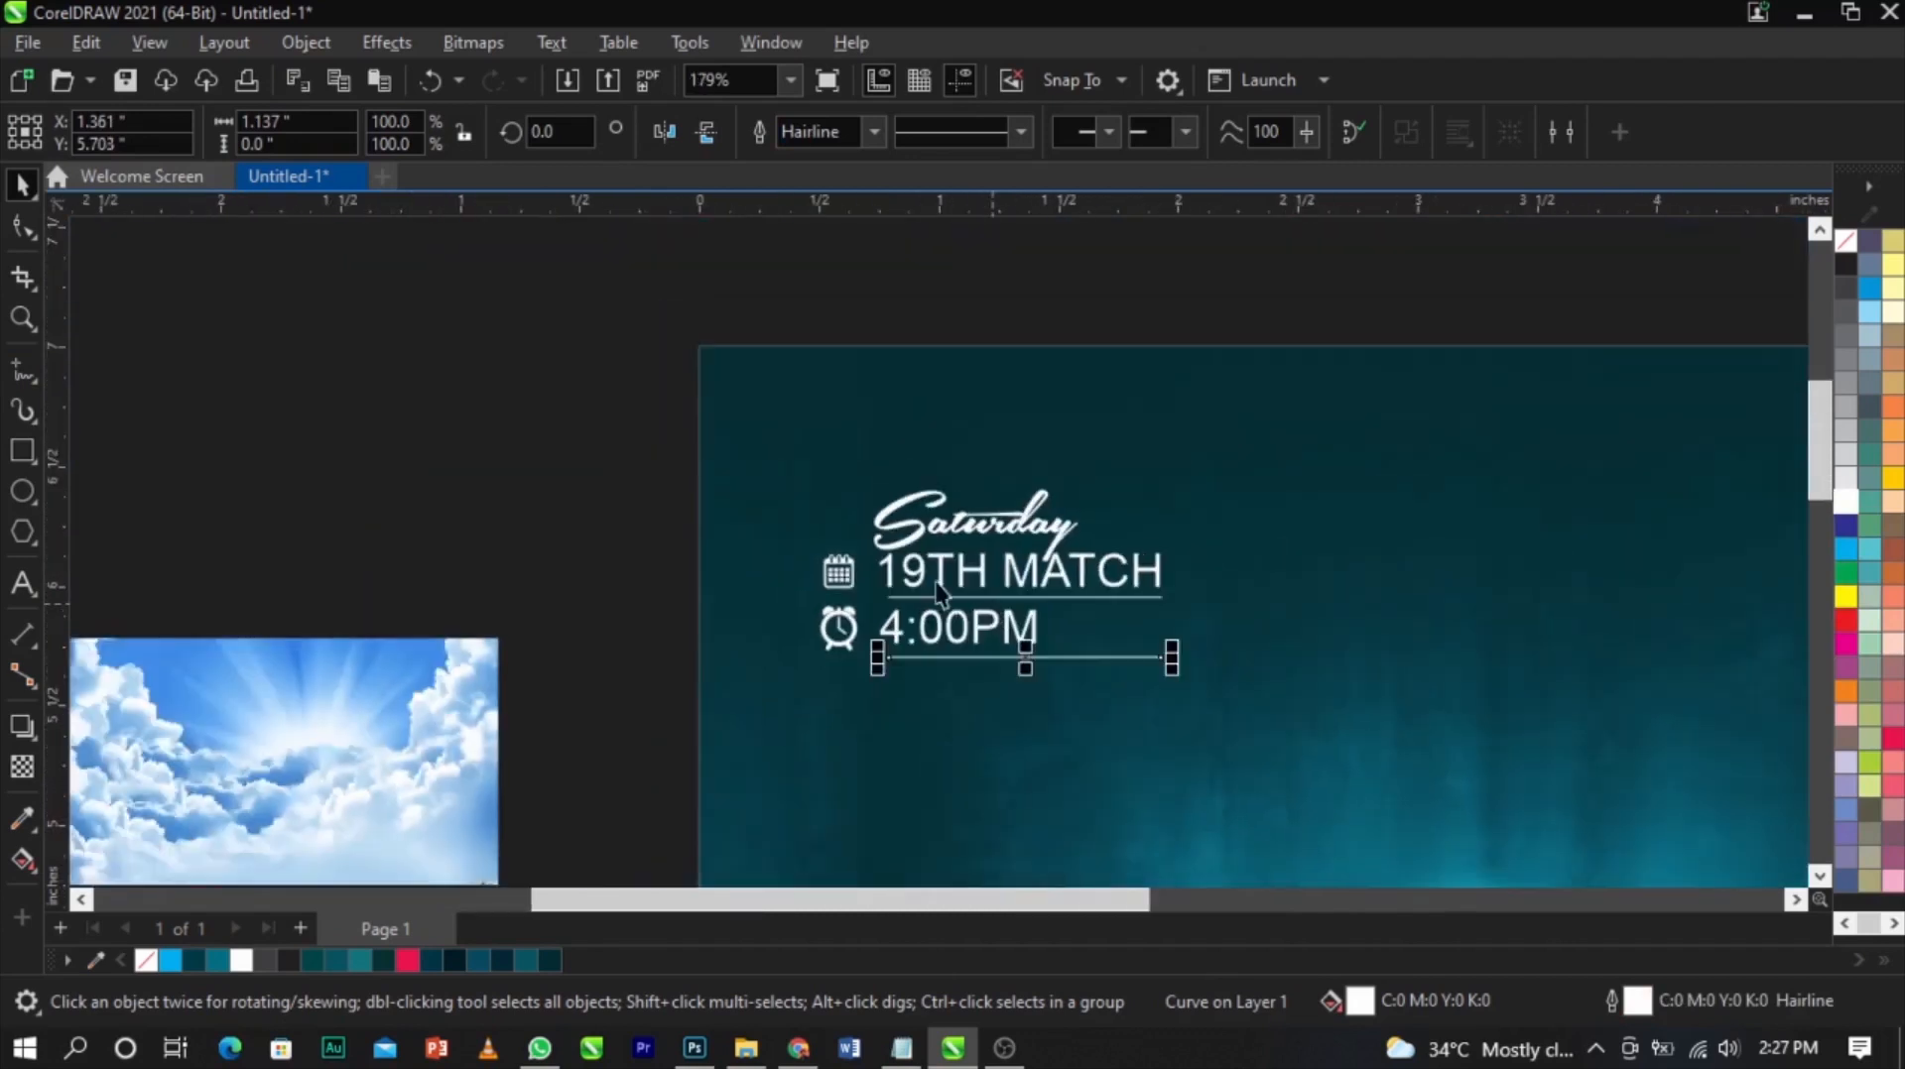
Cut the venue address lines from the side text block and paste them as separate text at the flyer's lower right
{"action": "left_click", "coordinate": [736, 405]}
{"action": "scroll", "coordinate": [736, 405], "scroll_direction": "down", "scroll_amount": 1}
{"action": "scroll", "coordinate": [742, 416], "scroll_direction": "down", "scroll_amount": 3}
{"action": "key", "text": "z"}
{"action": "left_click_drag", "start_coordinate": [642, 371], "coordinate": [1320, 843]}
{"action": "key", "text": "space"}
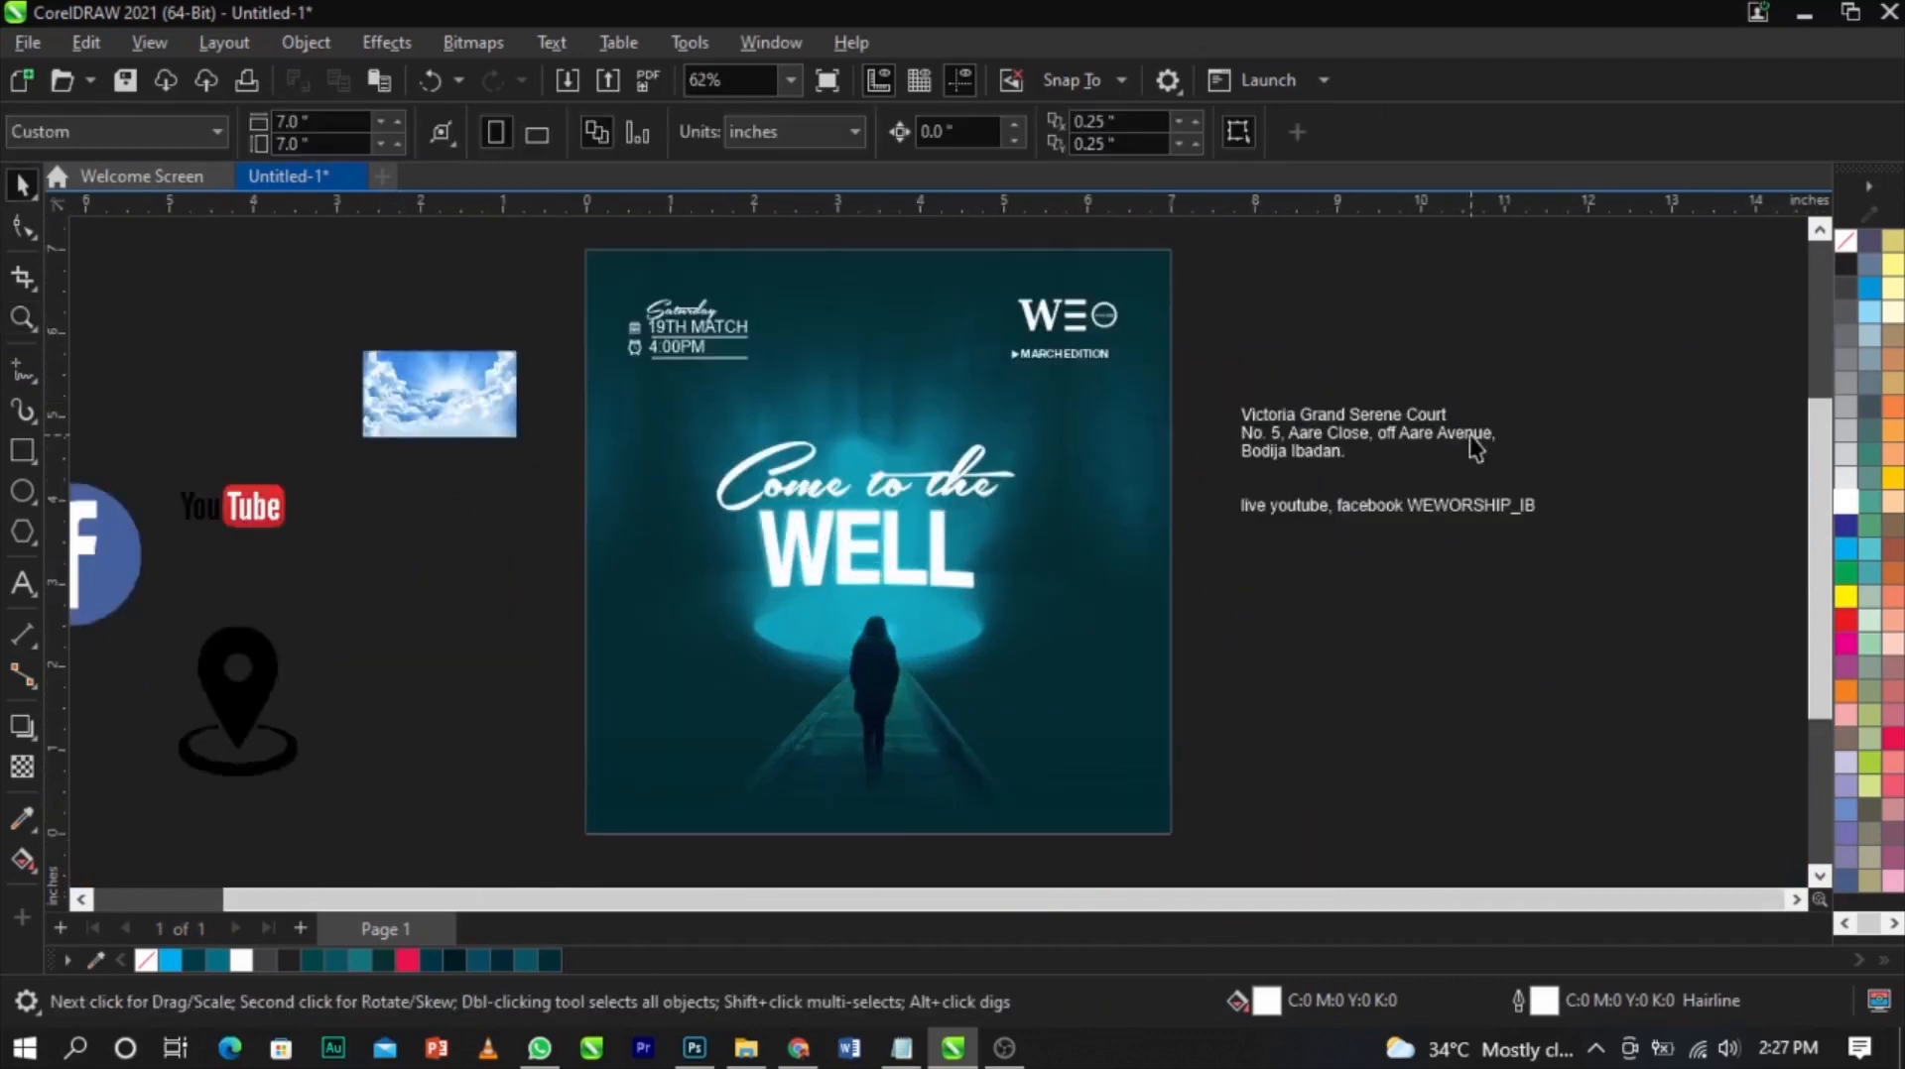
{"action": "double_click", "coordinate": [1391, 435]}
{"action": "left_click_drag", "start_coordinate": [1385, 449], "coordinate": [1248, 425]}
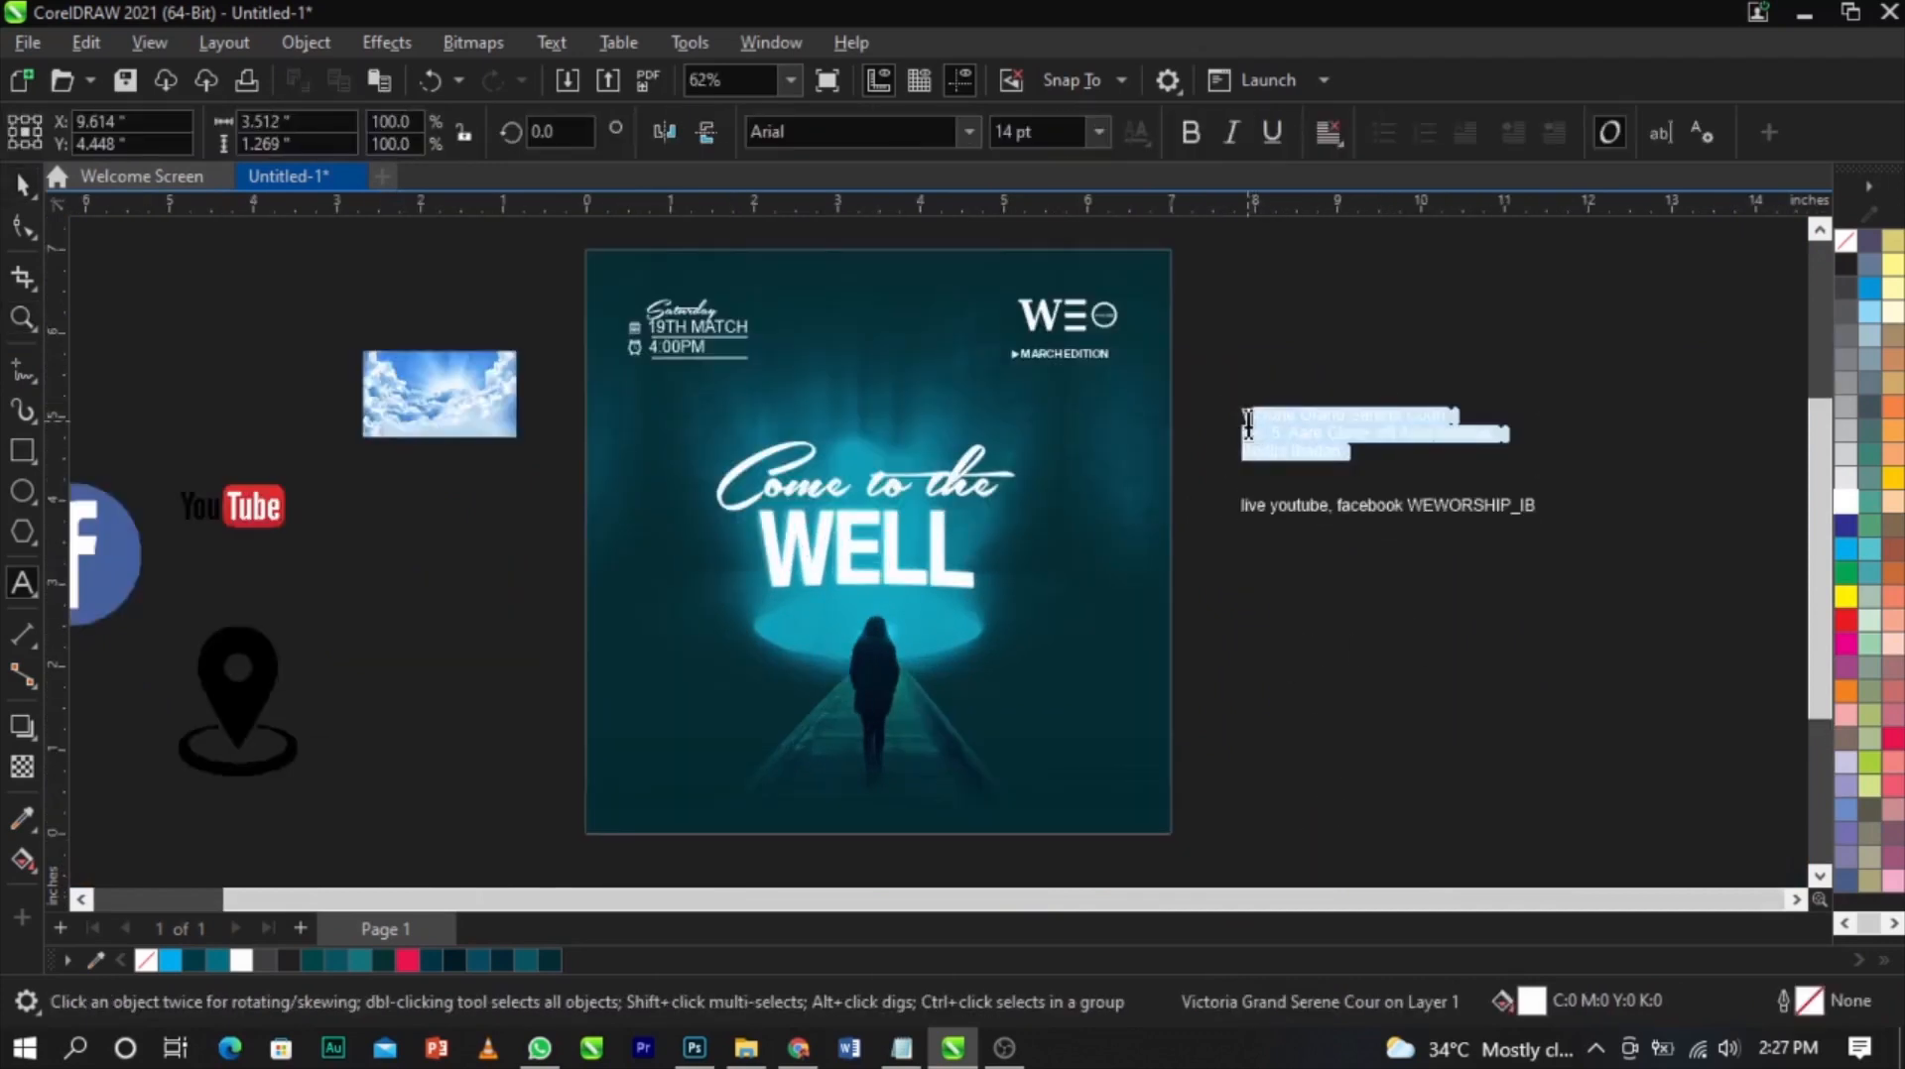
{"action": "key", "text": "ctrl+x"}
{"action": "left_click", "coordinate": [1037, 767]}
{"action": "key", "text": "ctrl+v"}
{"action": "left_click", "coordinate": [1479, 766]}
{"action": "left_click_drag", "start_coordinate": [1459, 488], "coordinate": [757, 762]}
Change the venue address text's font to Sequel Sans Book Head
{"action": "key", "text": "z"}
{"action": "left_click_drag", "start_coordinate": [735, 638], "coordinate": [1314, 817]}
{"action": "key", "text": "space"}
{"action": "left_click", "coordinate": [1485, 595]}
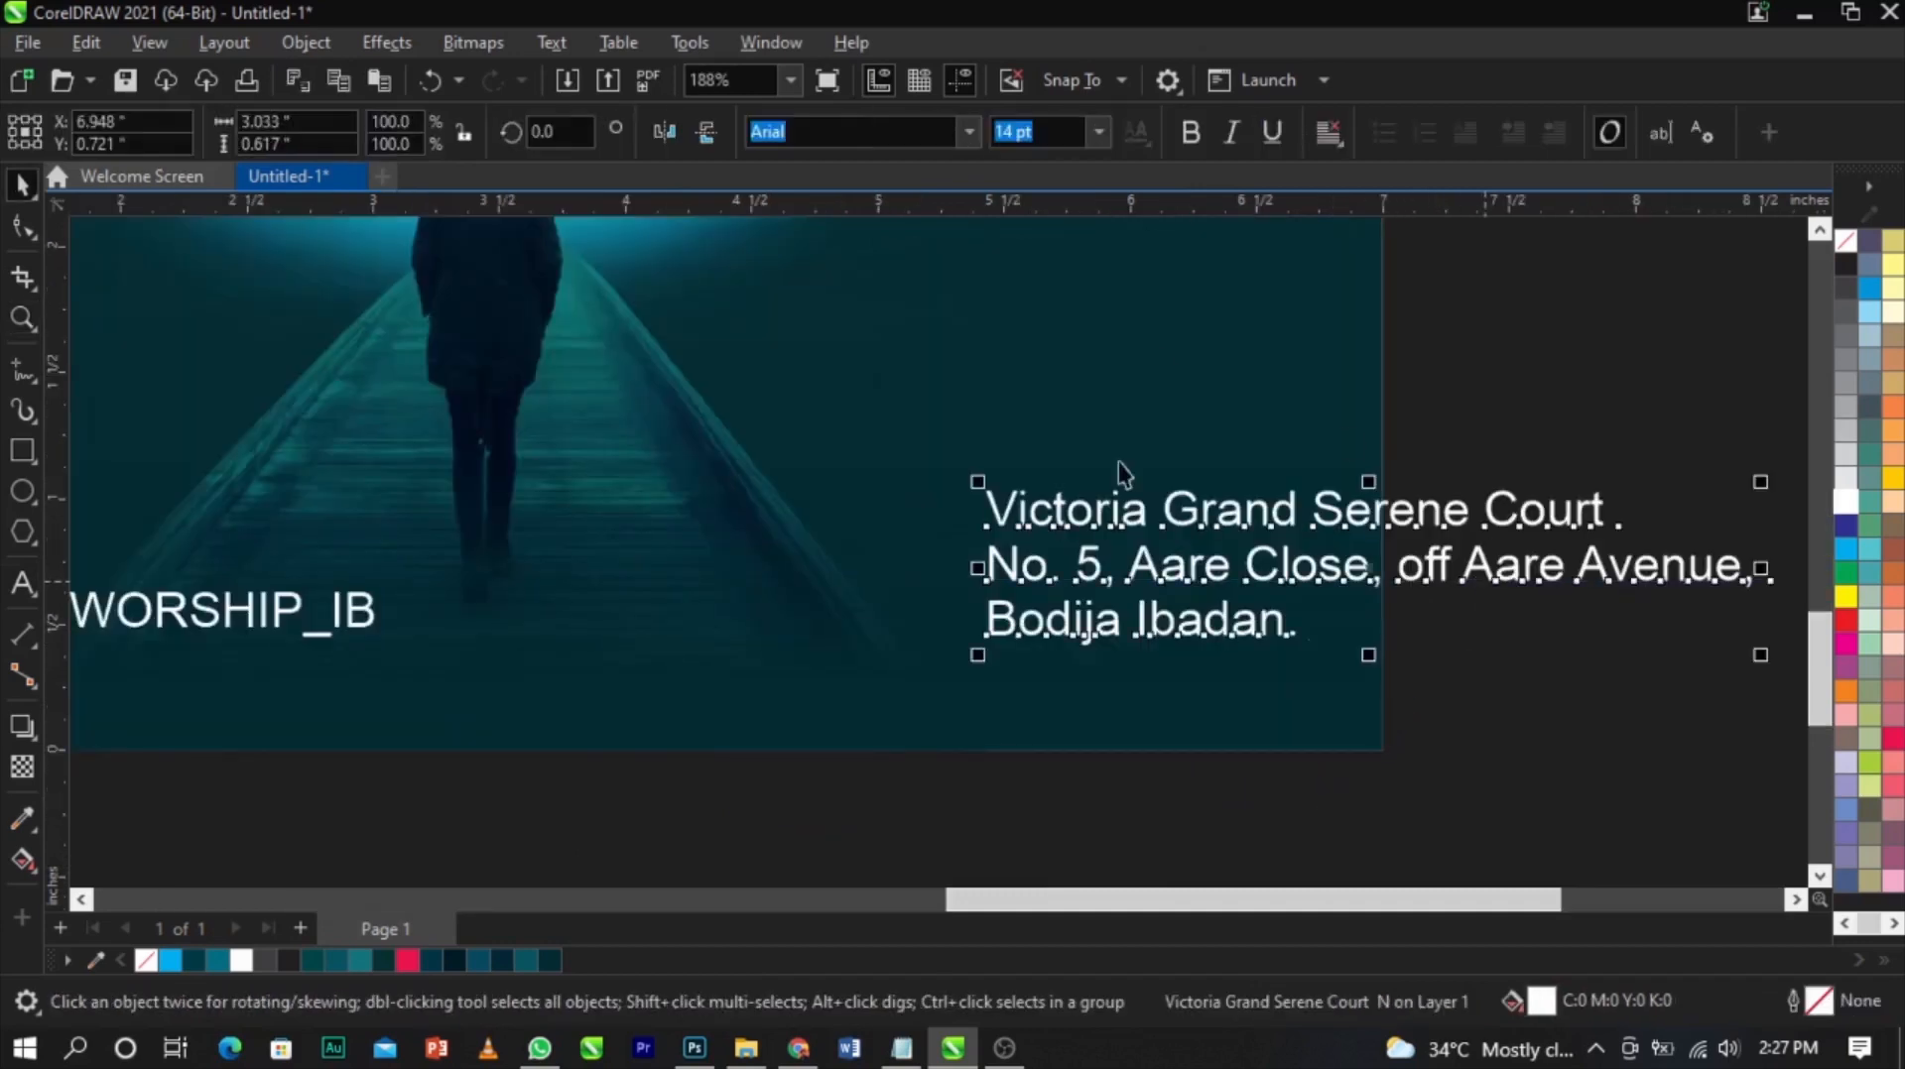
{"action": "left_click", "coordinate": [968, 132]}
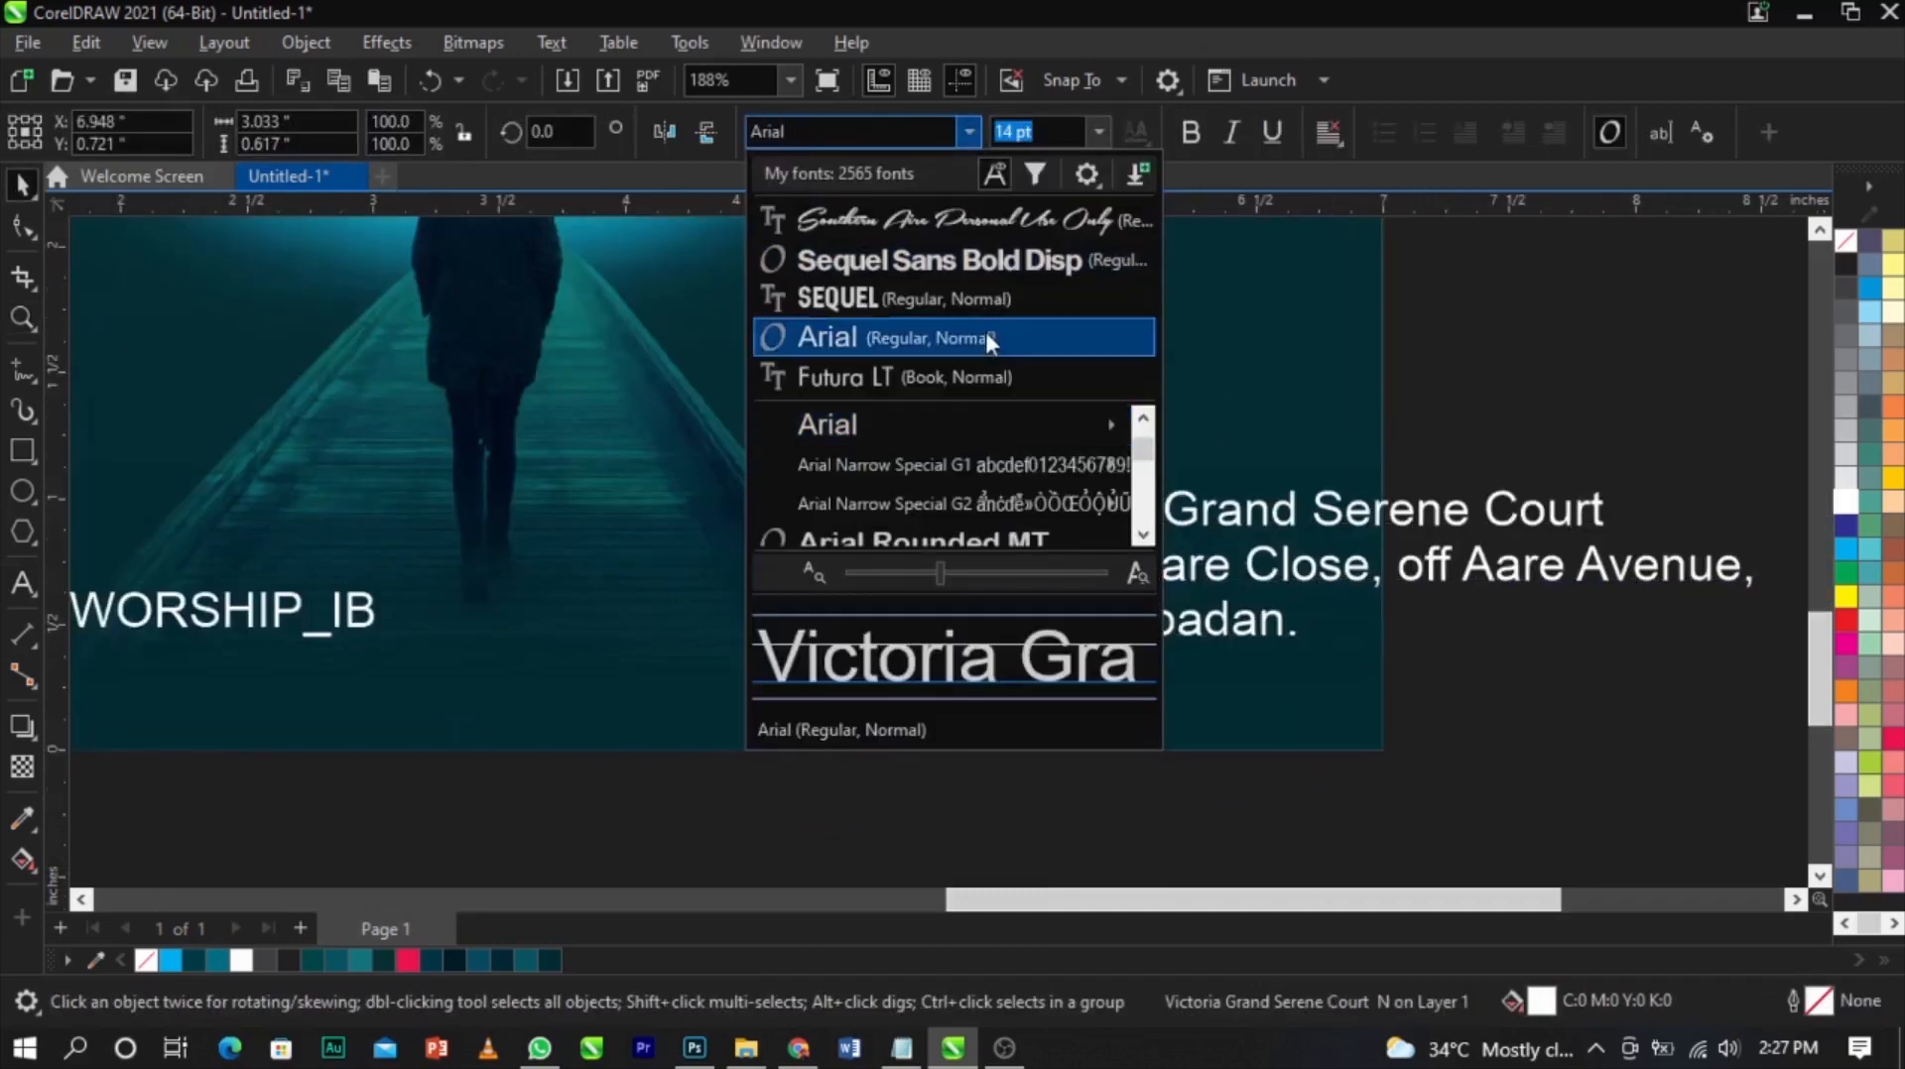
{"action": "left_click", "coordinate": [899, 132]}
{"action": "type", "text": "s"}
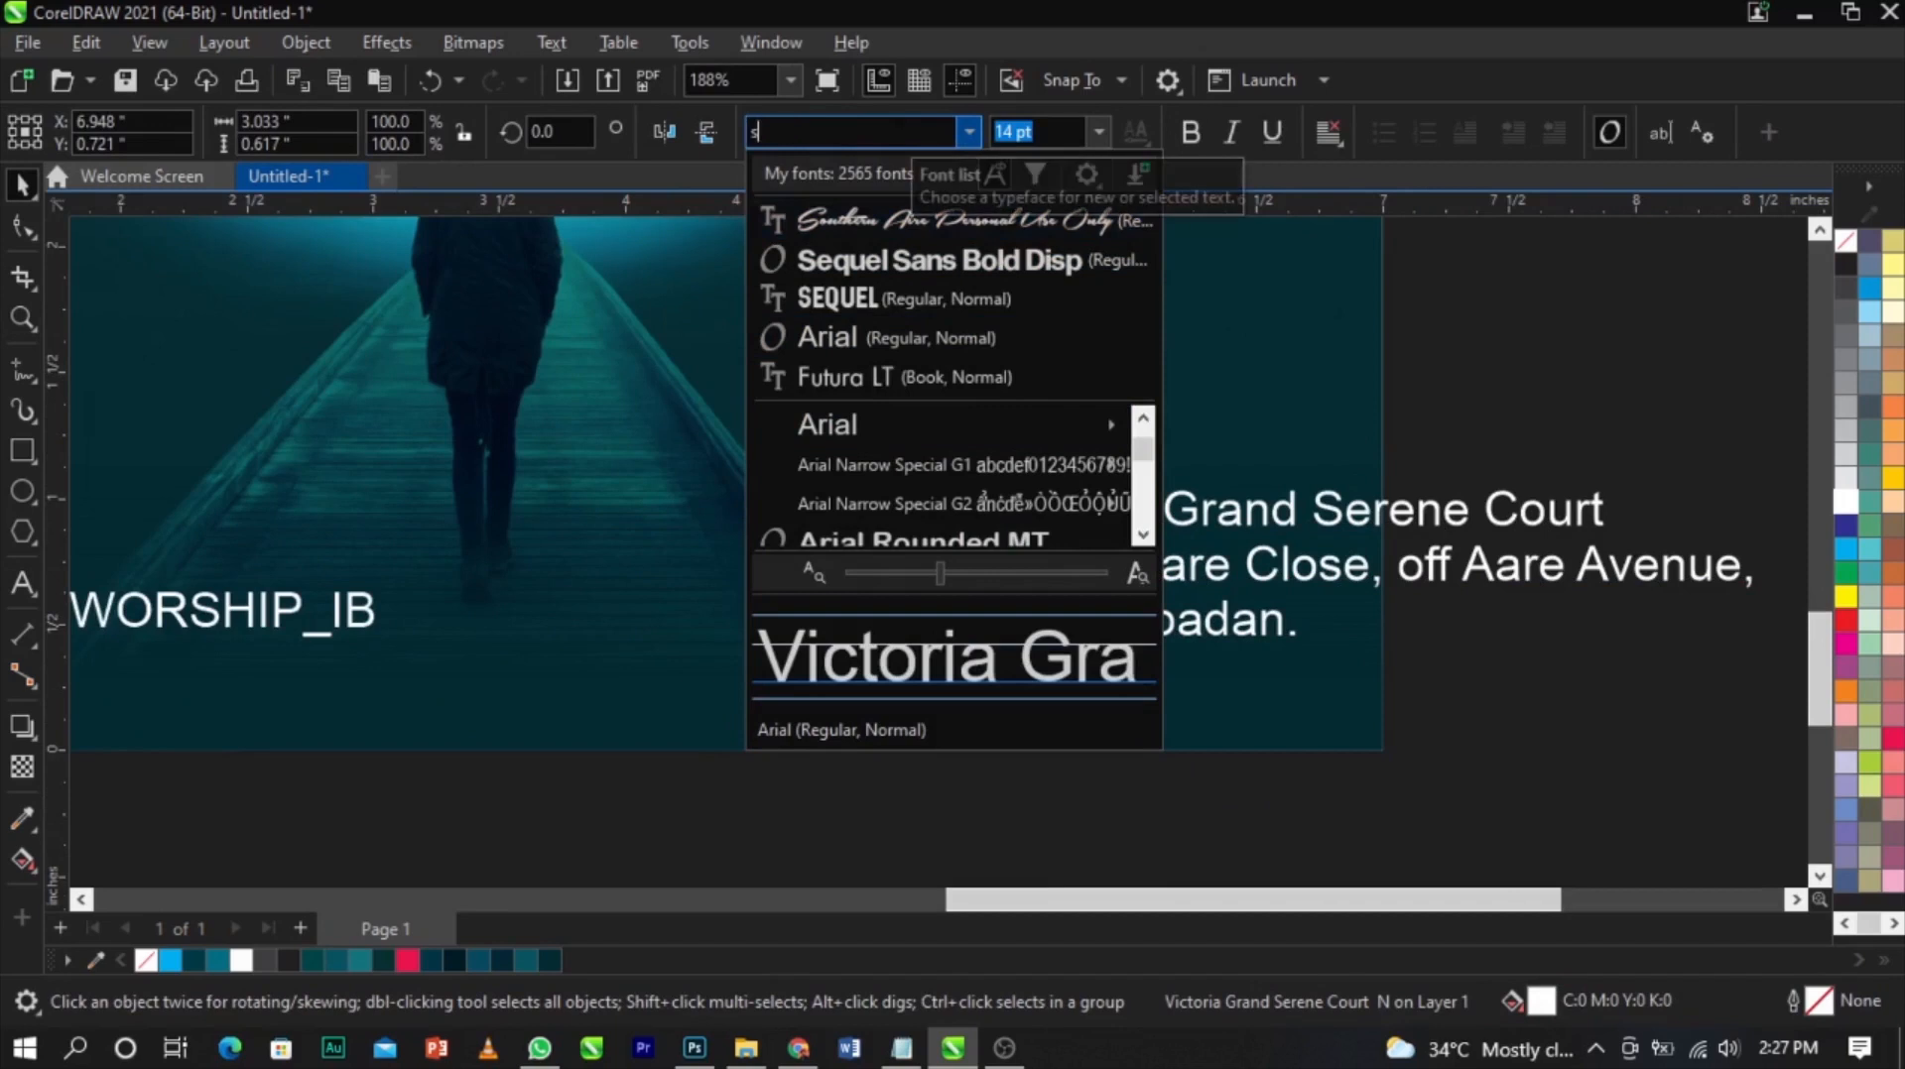
{"action": "type", "text": "eq"}
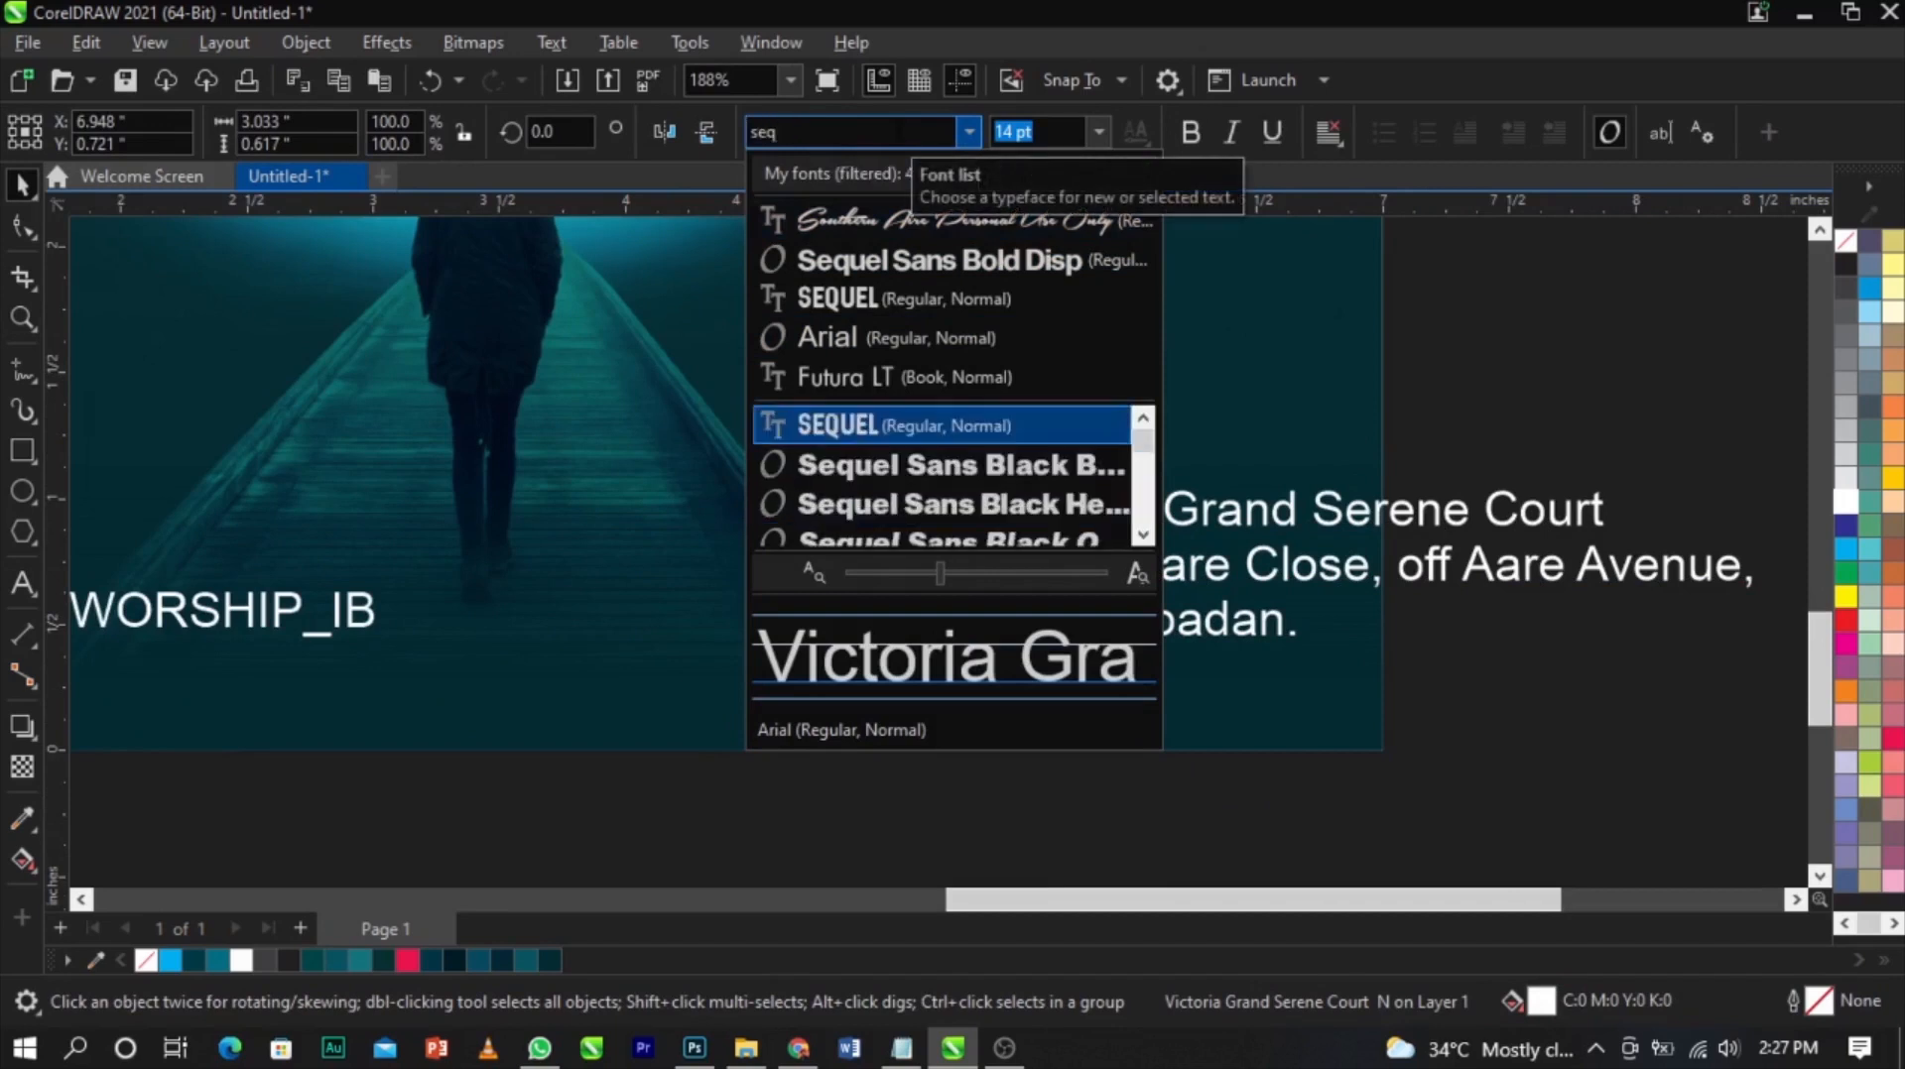
{"action": "key", "text": "Down"}
{"action": "key", "text": "Down"}
{"action": "key", "text": "Down"}
{"action": "key", "text": "Down"}
{"action": "key", "text": "Down"}
{"action": "key", "text": "Down"}
{"action": "key", "text": "Down"}
{"action": "key", "text": "Down"}
{"action": "key", "text": "Down"}
{"action": "key", "text": "Down"}
{"action": "key", "text": "Down"}
{"action": "key", "text": "Down"}
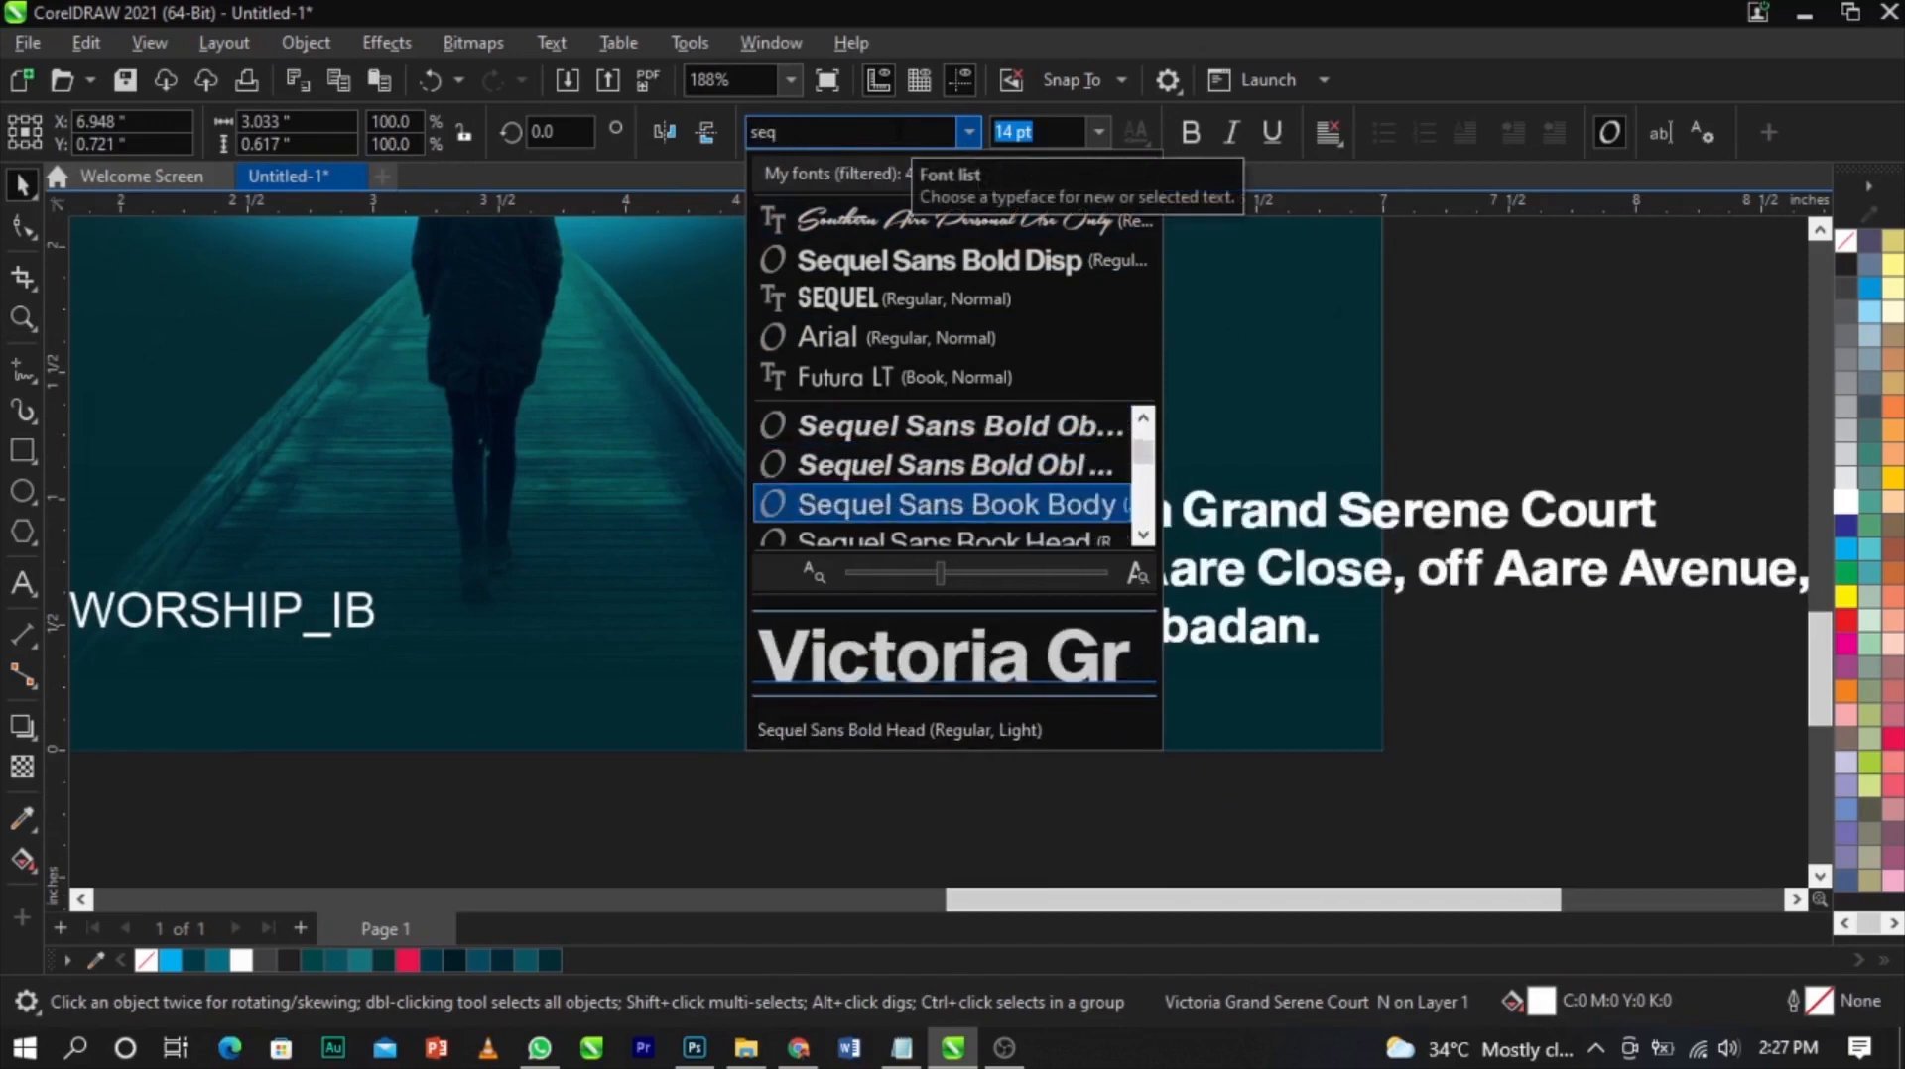
{"action": "key", "text": "Up"}
{"action": "key", "text": "Up"}
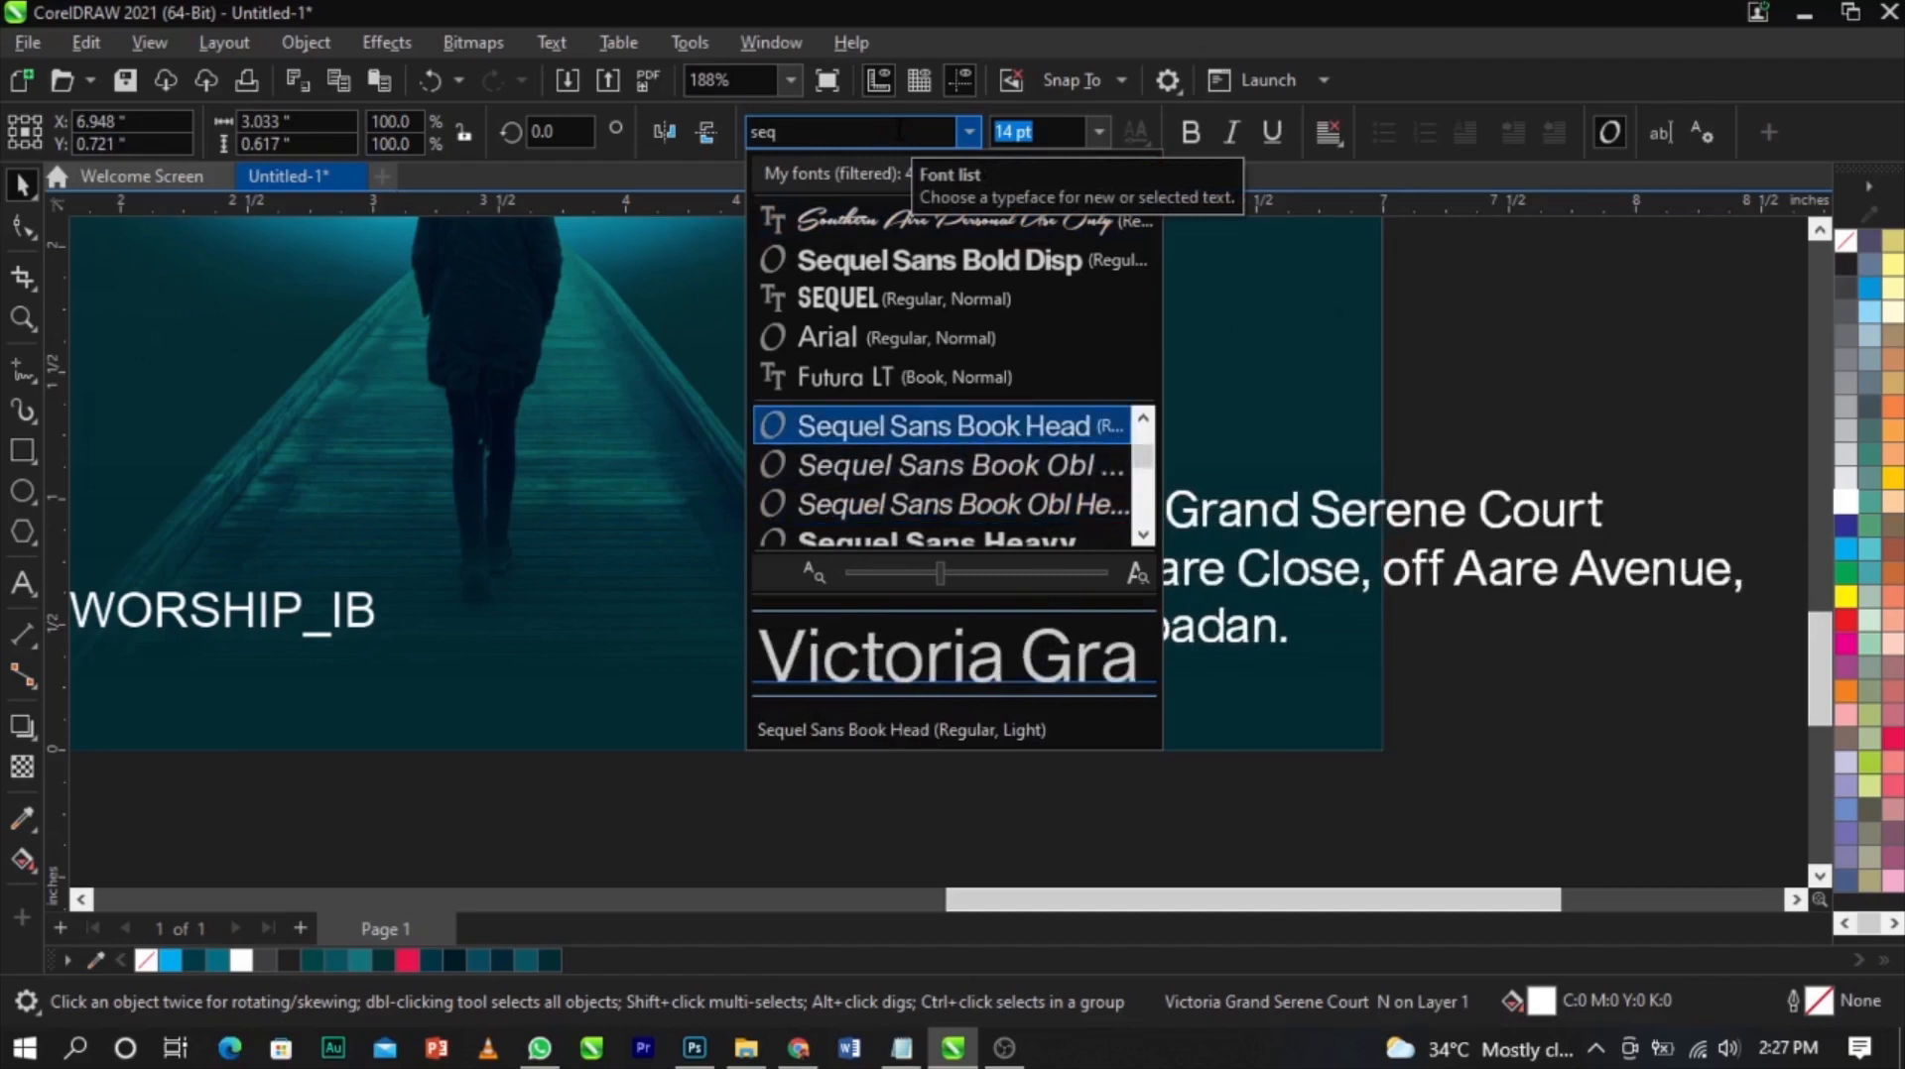
{"action": "key", "text": "Return"}
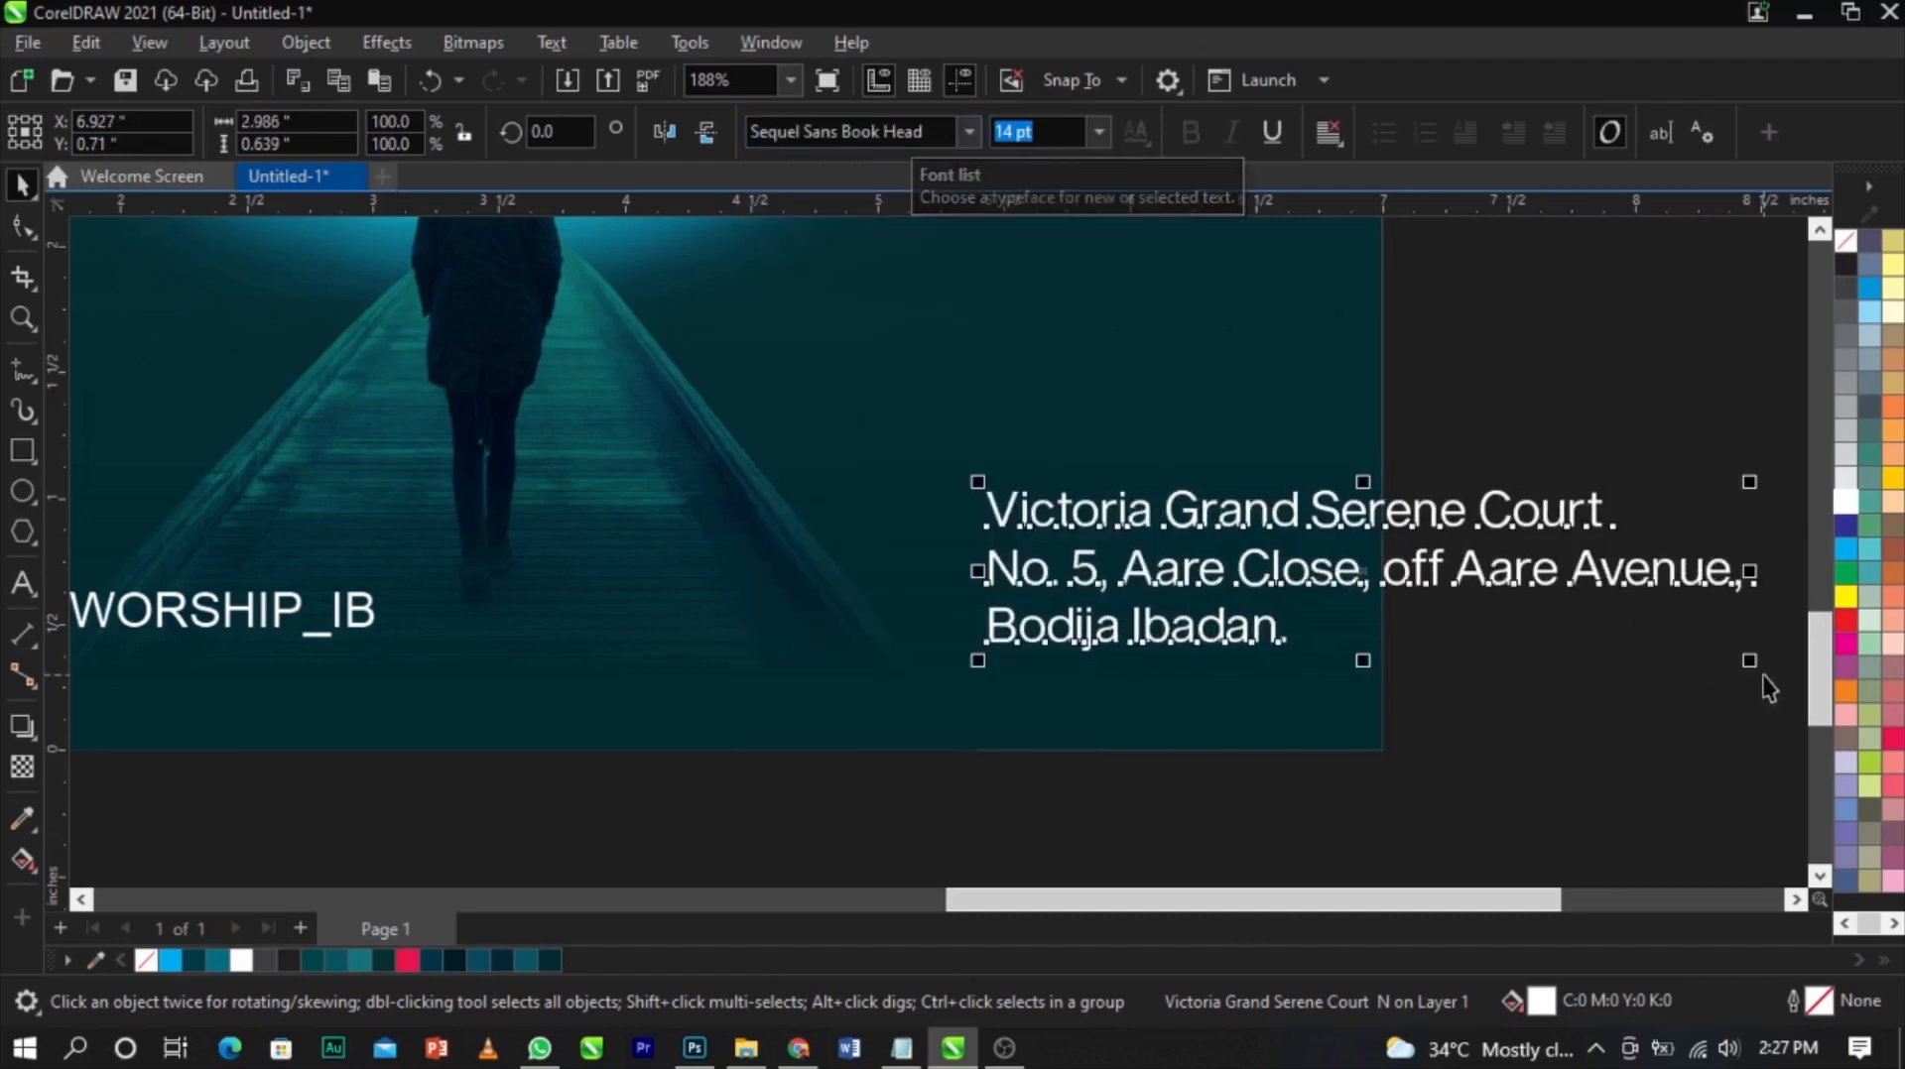
Scale the address text down and move it into the flyer's lower right corner
{"action": "left_click_drag", "start_coordinate": [1756, 672], "coordinate": [1385, 678]}
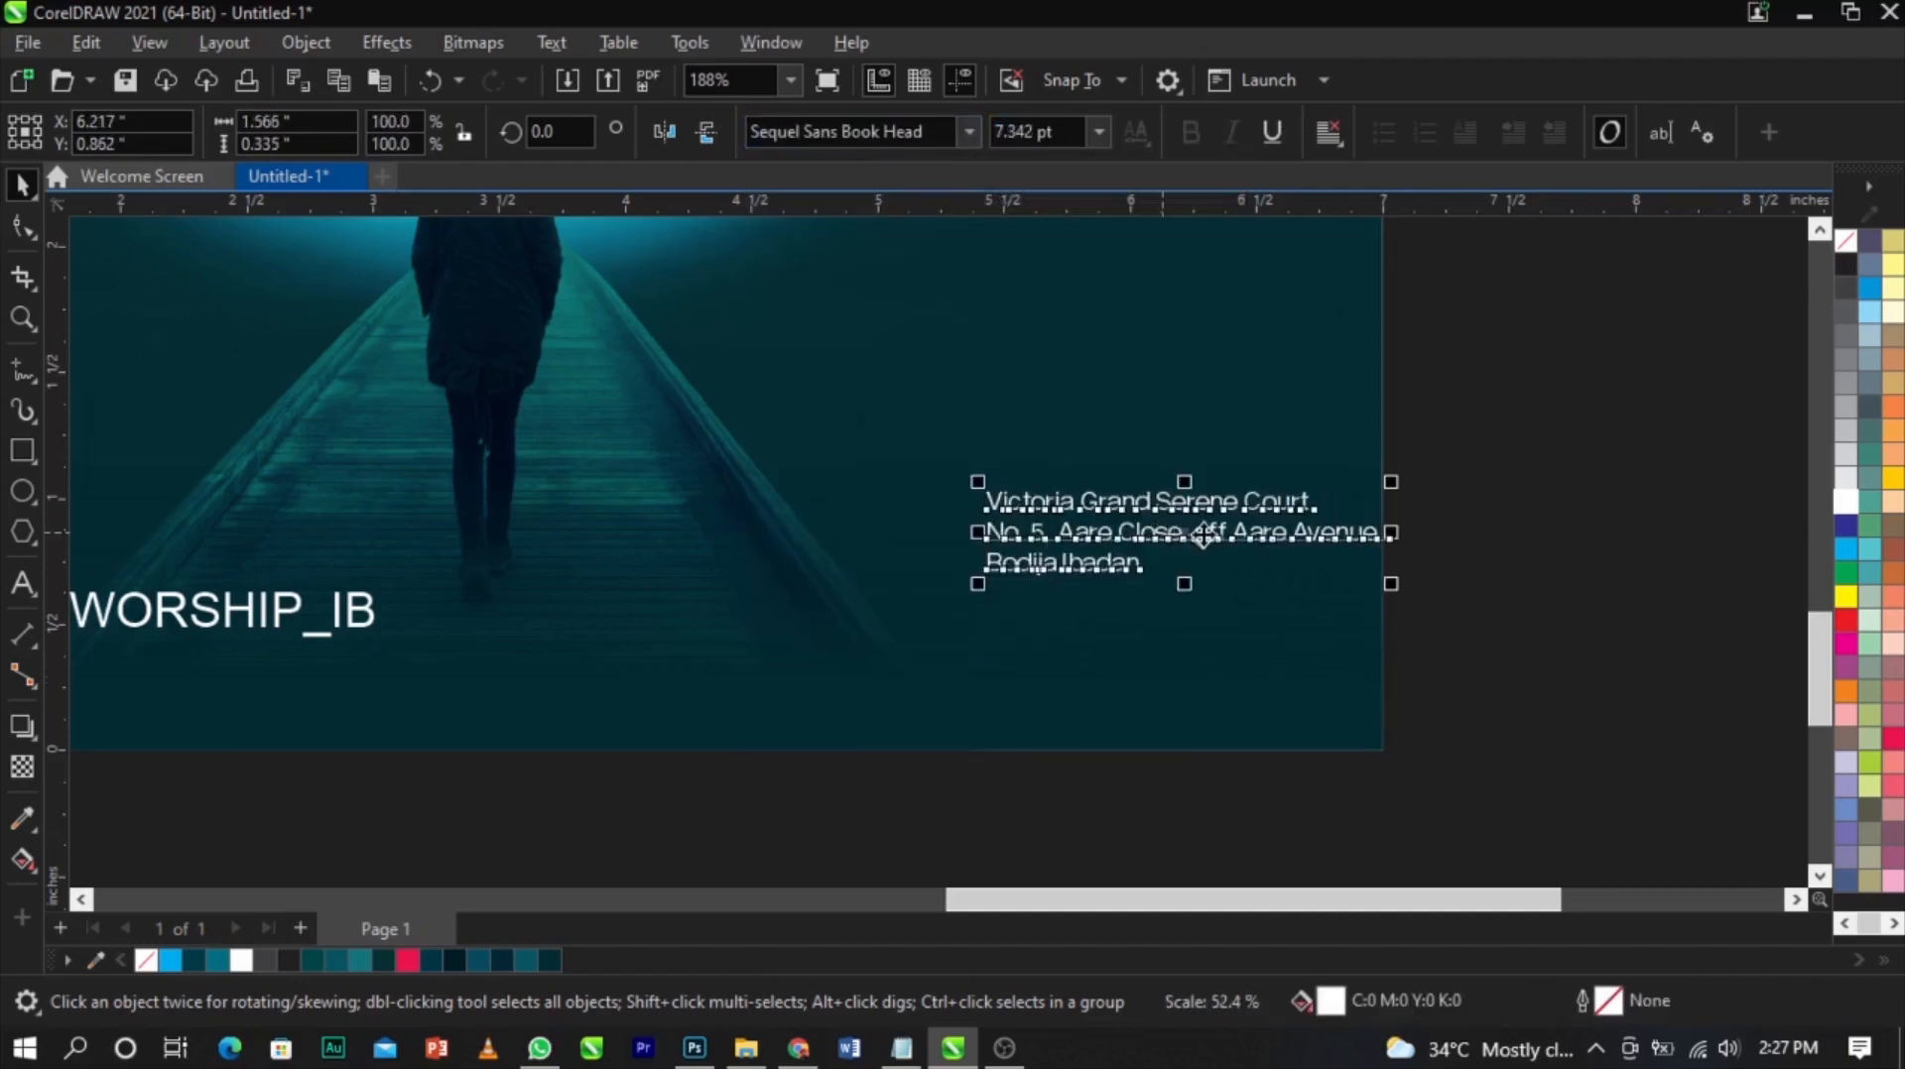
{"action": "left_click_drag", "start_coordinate": [1204, 536], "coordinate": [1109, 603]}
{"action": "left_click", "coordinate": [1479, 614]}
{"action": "scroll", "coordinate": [1352, 609], "scroll_direction": "down", "scroll_amount": 2}
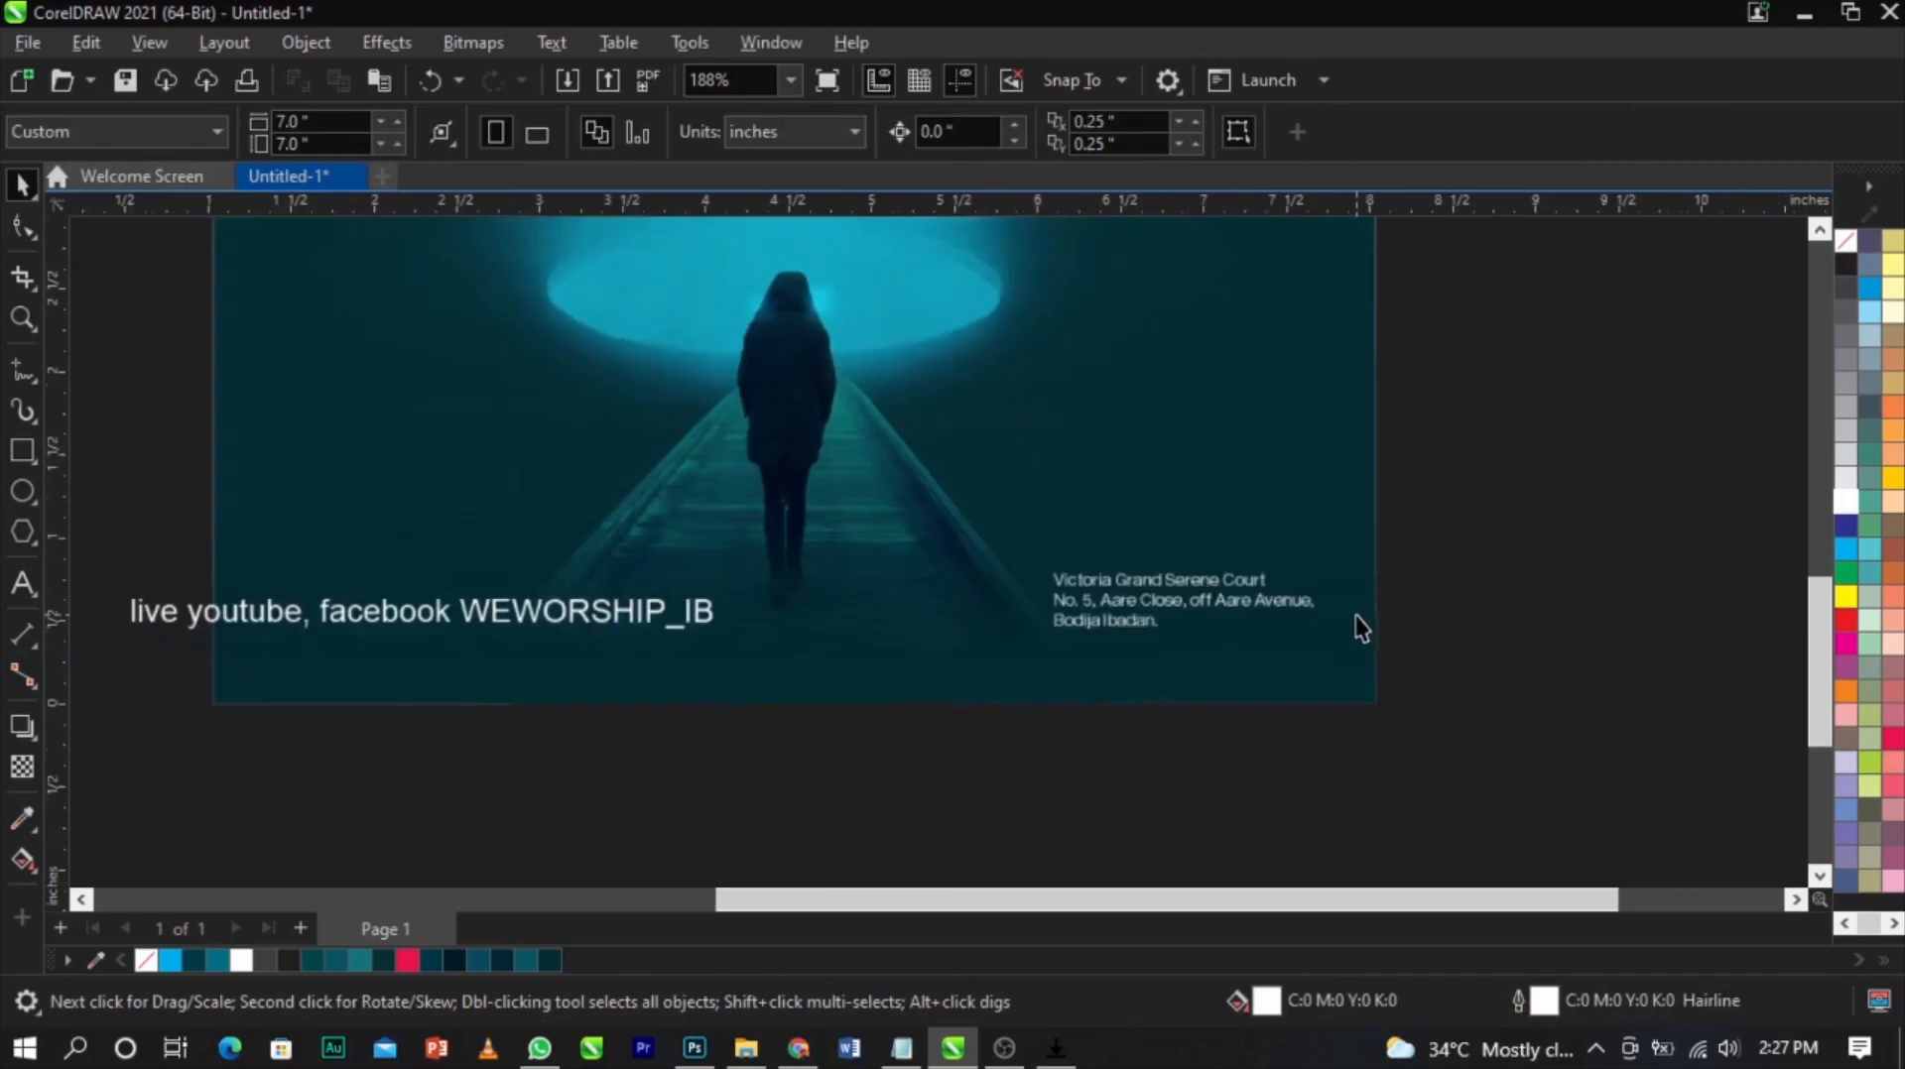
Apply the Sequel Sans Book Head font to the live youtube, facebook WEWORSHIP_IB line
{"action": "key", "text": "z"}
{"action": "left_click_drag", "start_coordinate": [383, 479], "coordinate": [1373, 719]}
{"action": "key", "text": "space"}
{"action": "left_click", "coordinate": [936, 584]}
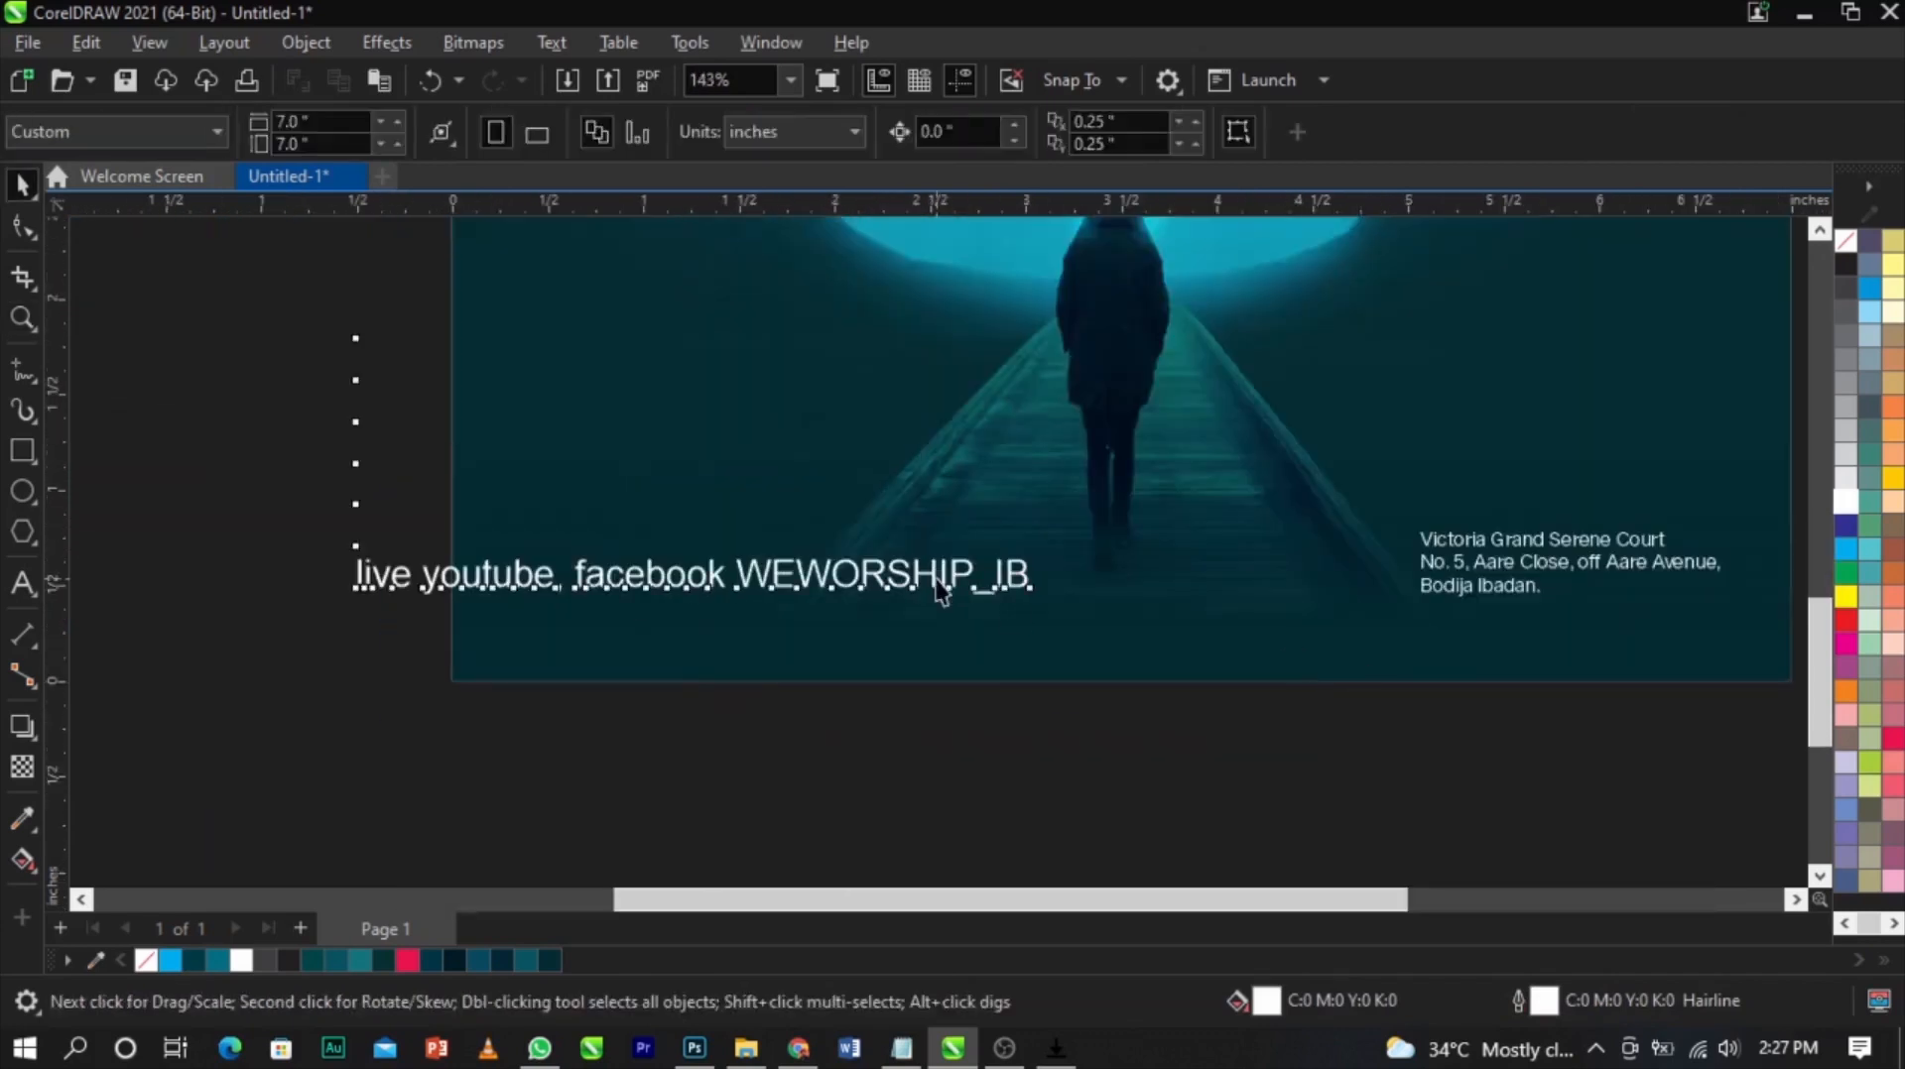
{"action": "left_click", "coordinate": [923, 132]}
{"action": "left_click", "coordinate": [906, 209]}
Delete the social media line's contents and paste the line back as new text on the flyer
{"action": "double_click", "coordinate": [355, 587]}
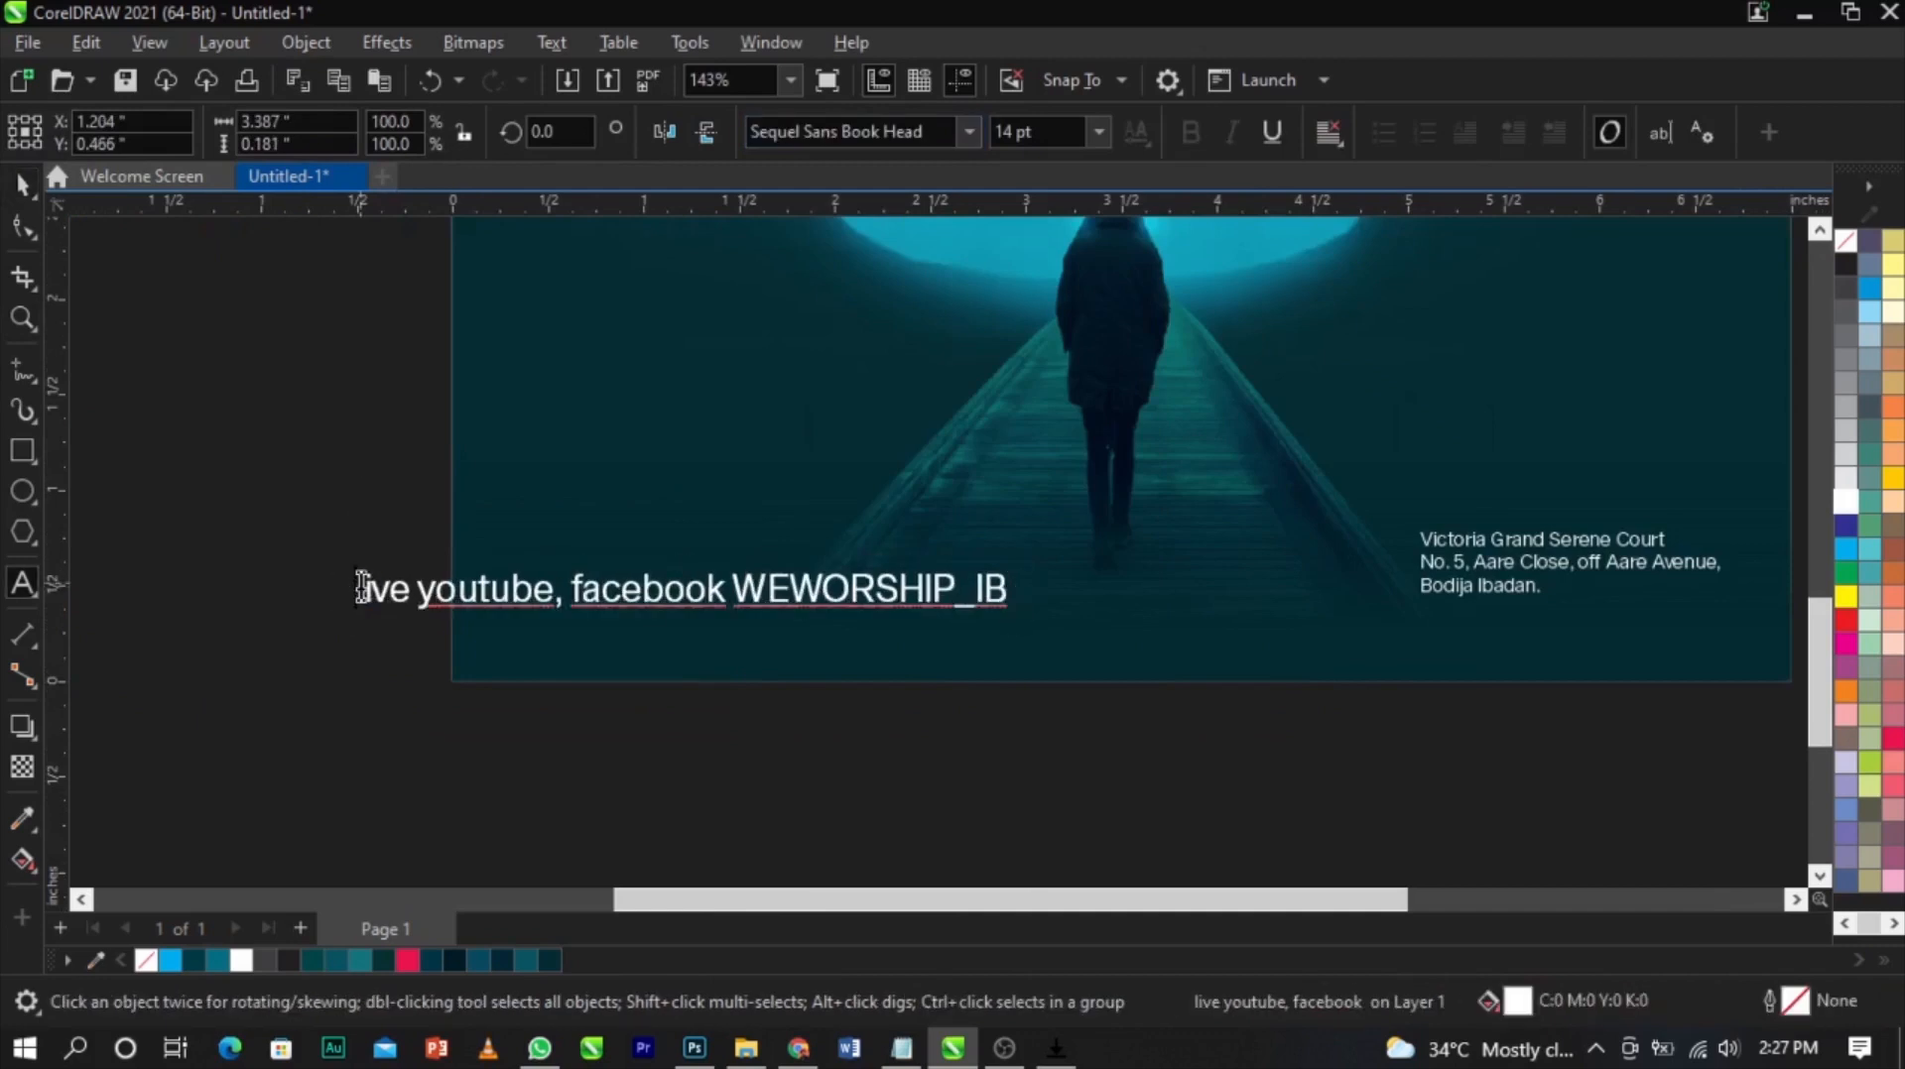
{"action": "left_click_drag", "start_coordinate": [355, 588], "coordinate": [1039, 615]}
{"action": "key", "text": "Delete"}
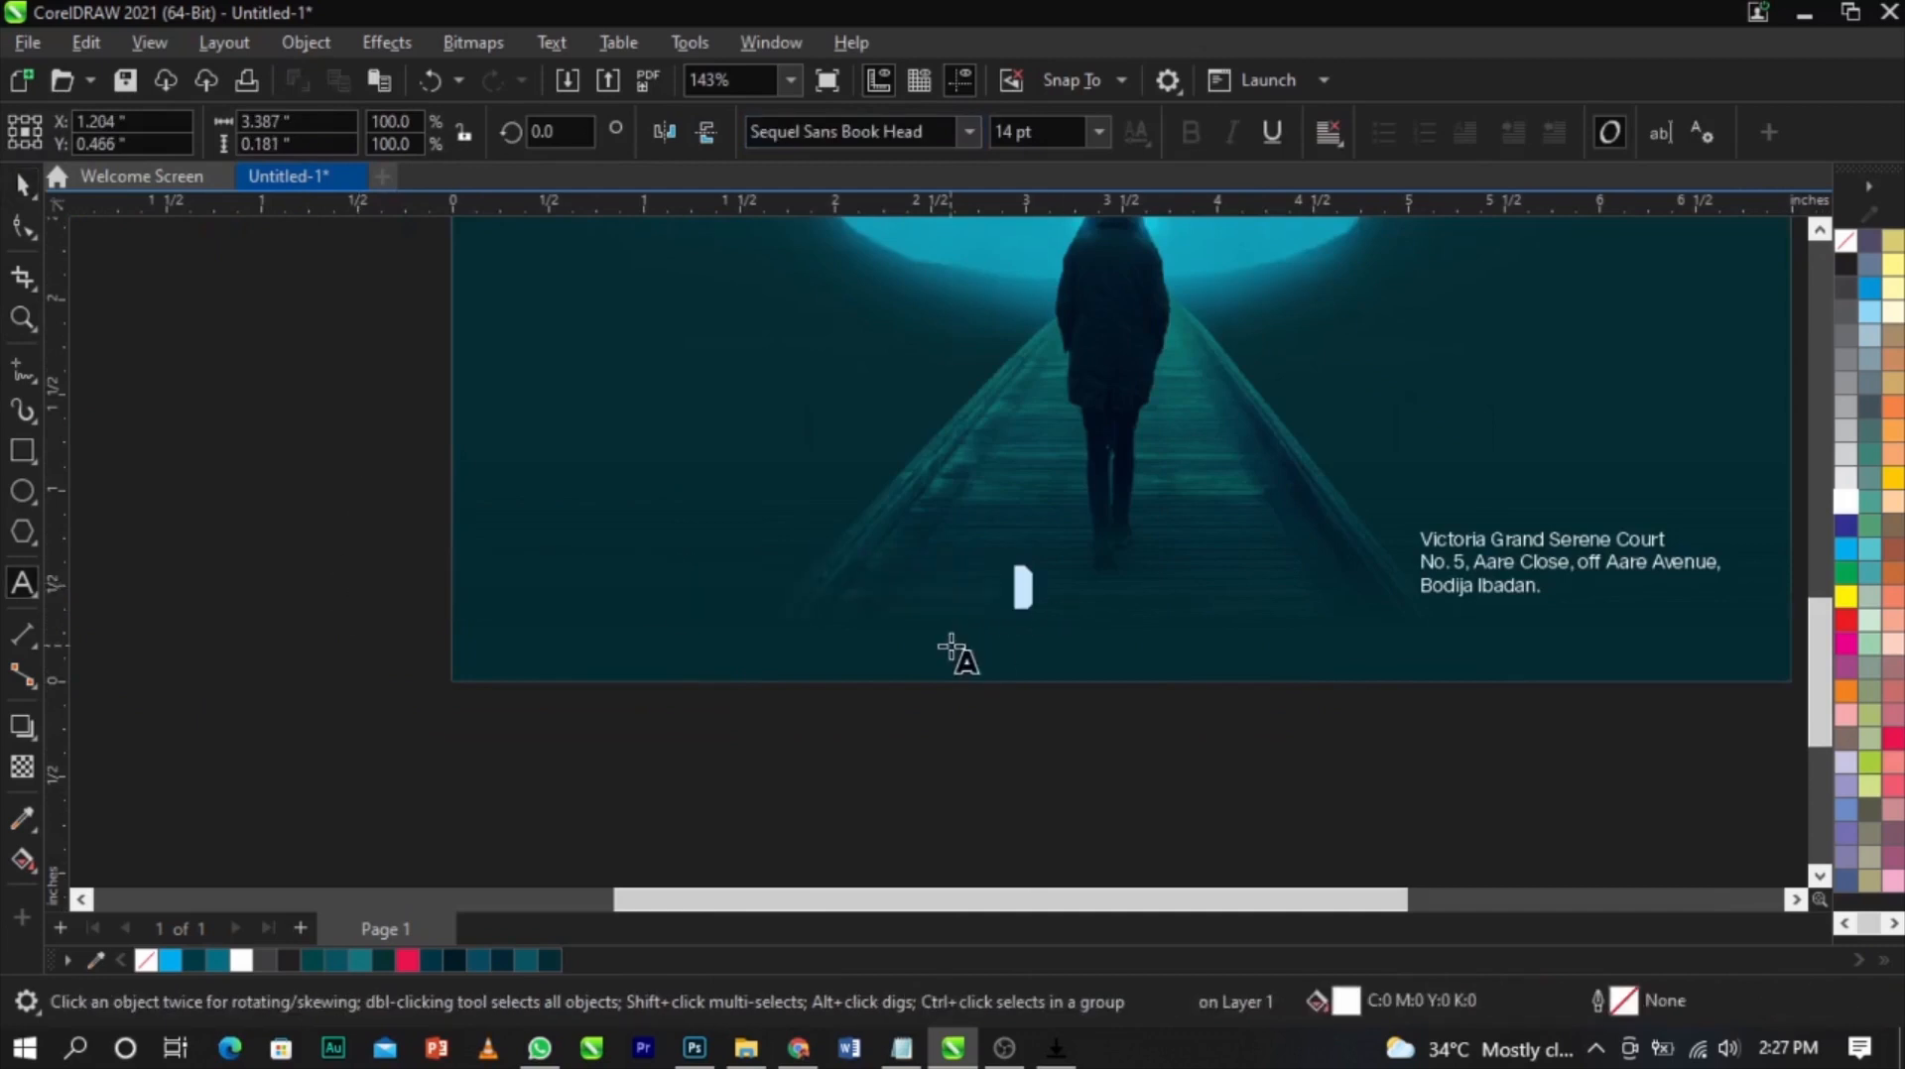
{"action": "key", "text": "ctrl+space"}
{"action": "left_click", "coordinate": [26, 587]}
{"action": "left_click", "coordinate": [724, 575]}
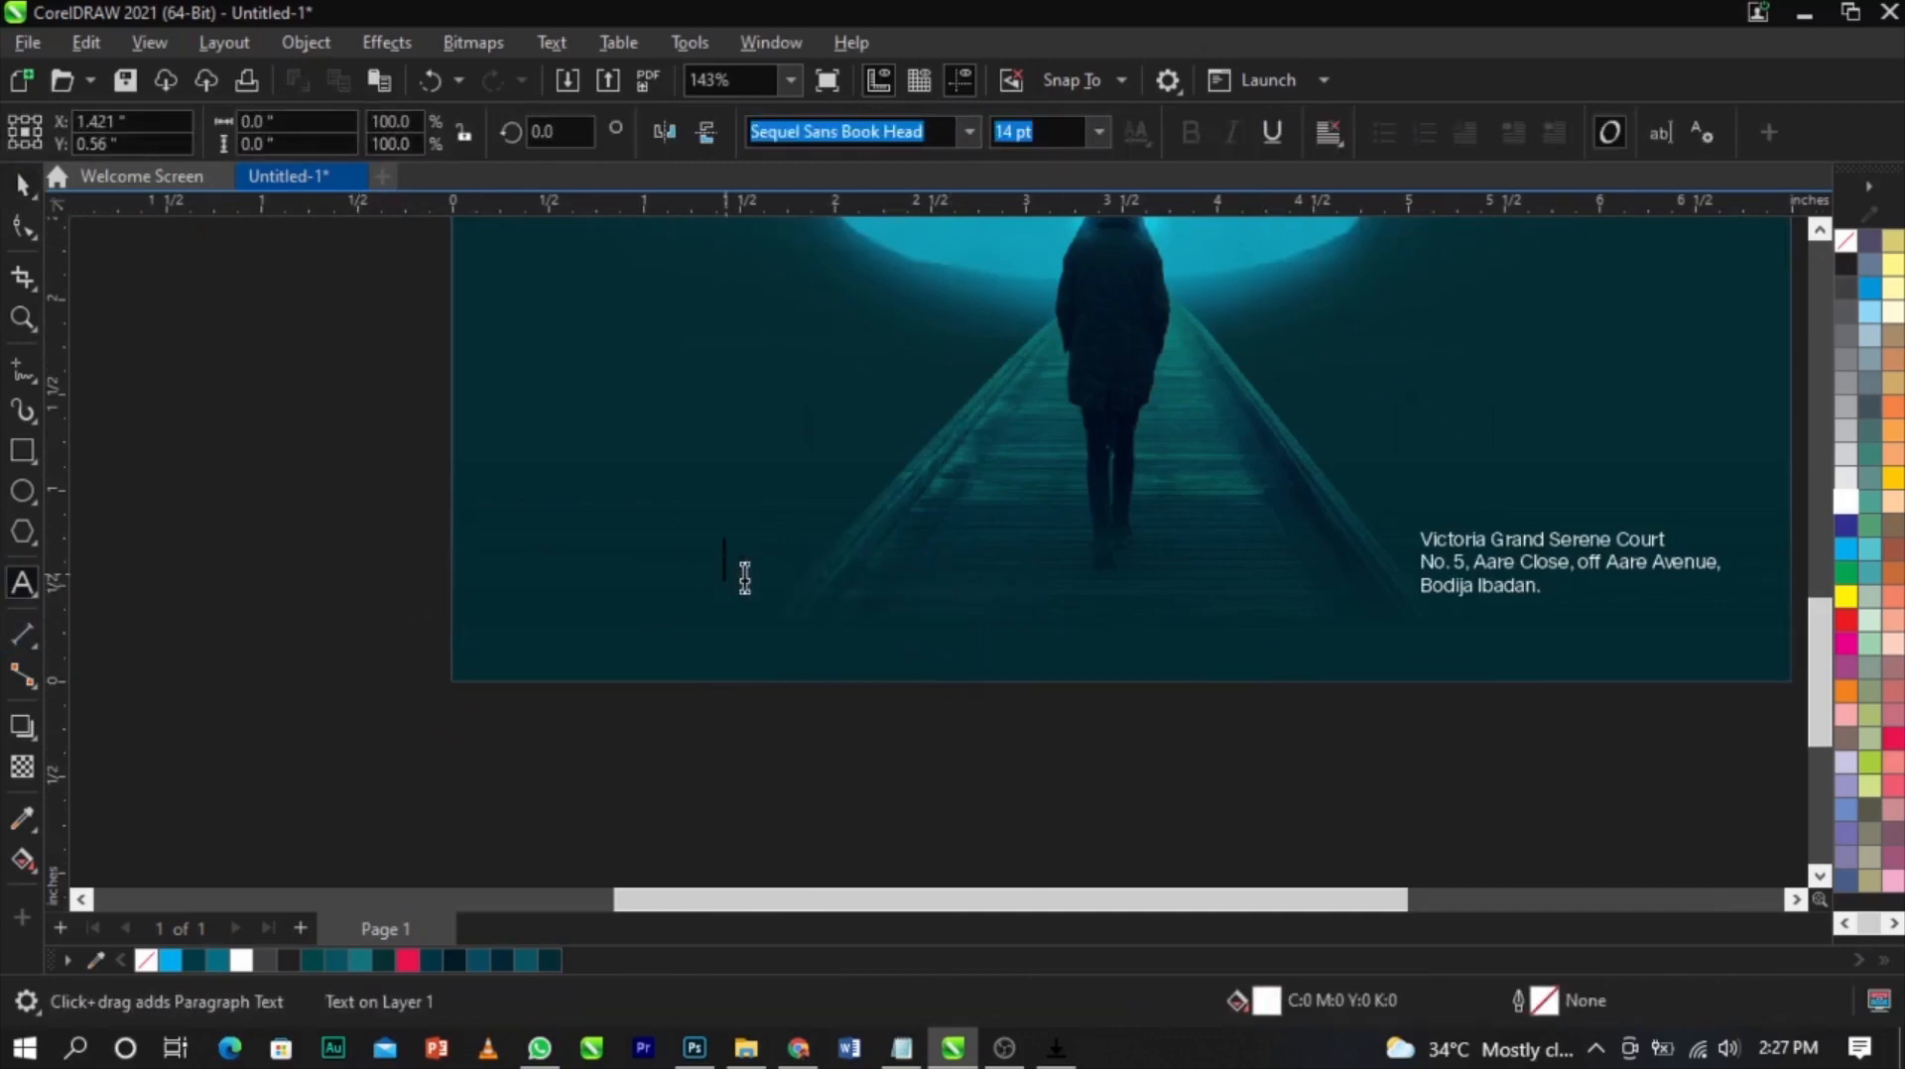
{"action": "key", "text": "ctrl+v"}
Move the pasted social media text lower on the flyer's left side
{"action": "key", "text": "ctrl+space"}
{"action": "double_click", "coordinate": [796, 580]}
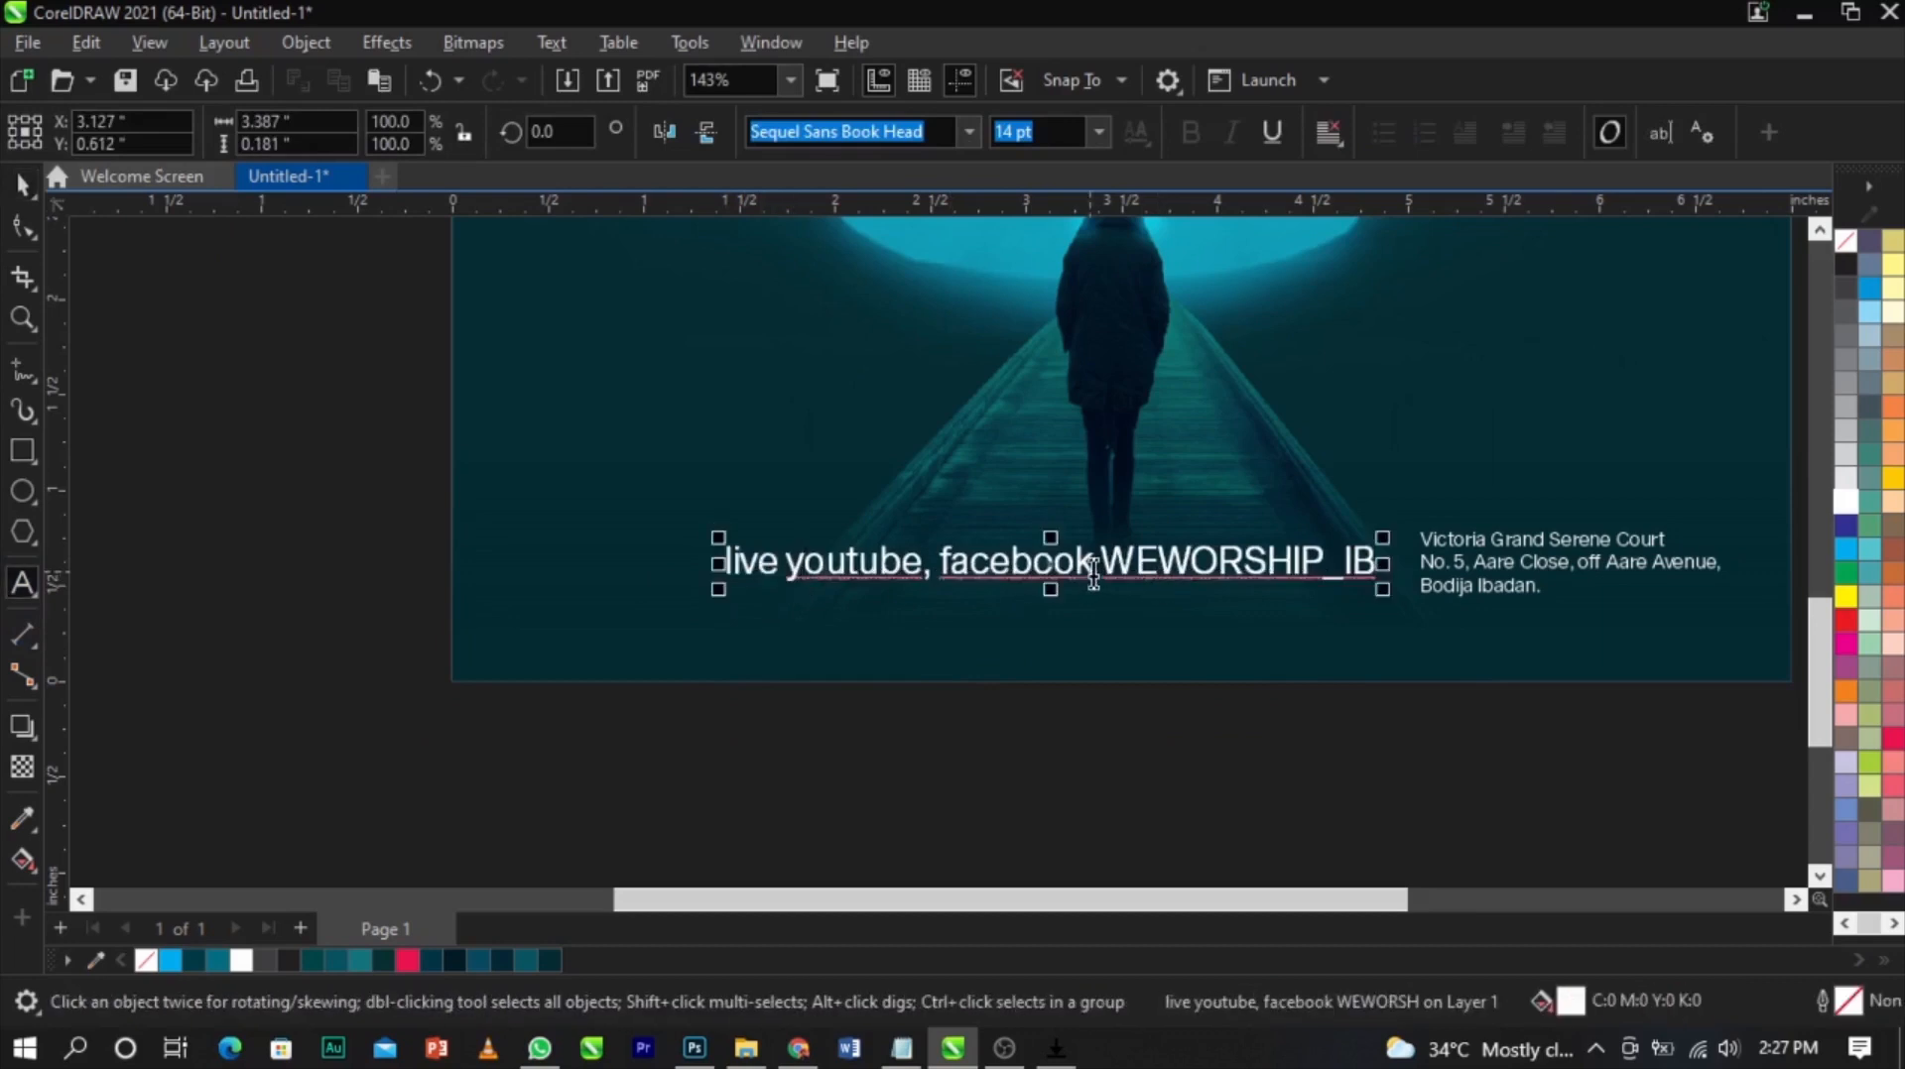
{"action": "key", "text": "ctrl+space"}
{"action": "left_click_drag", "start_coordinate": [1119, 567], "coordinate": [955, 598]}
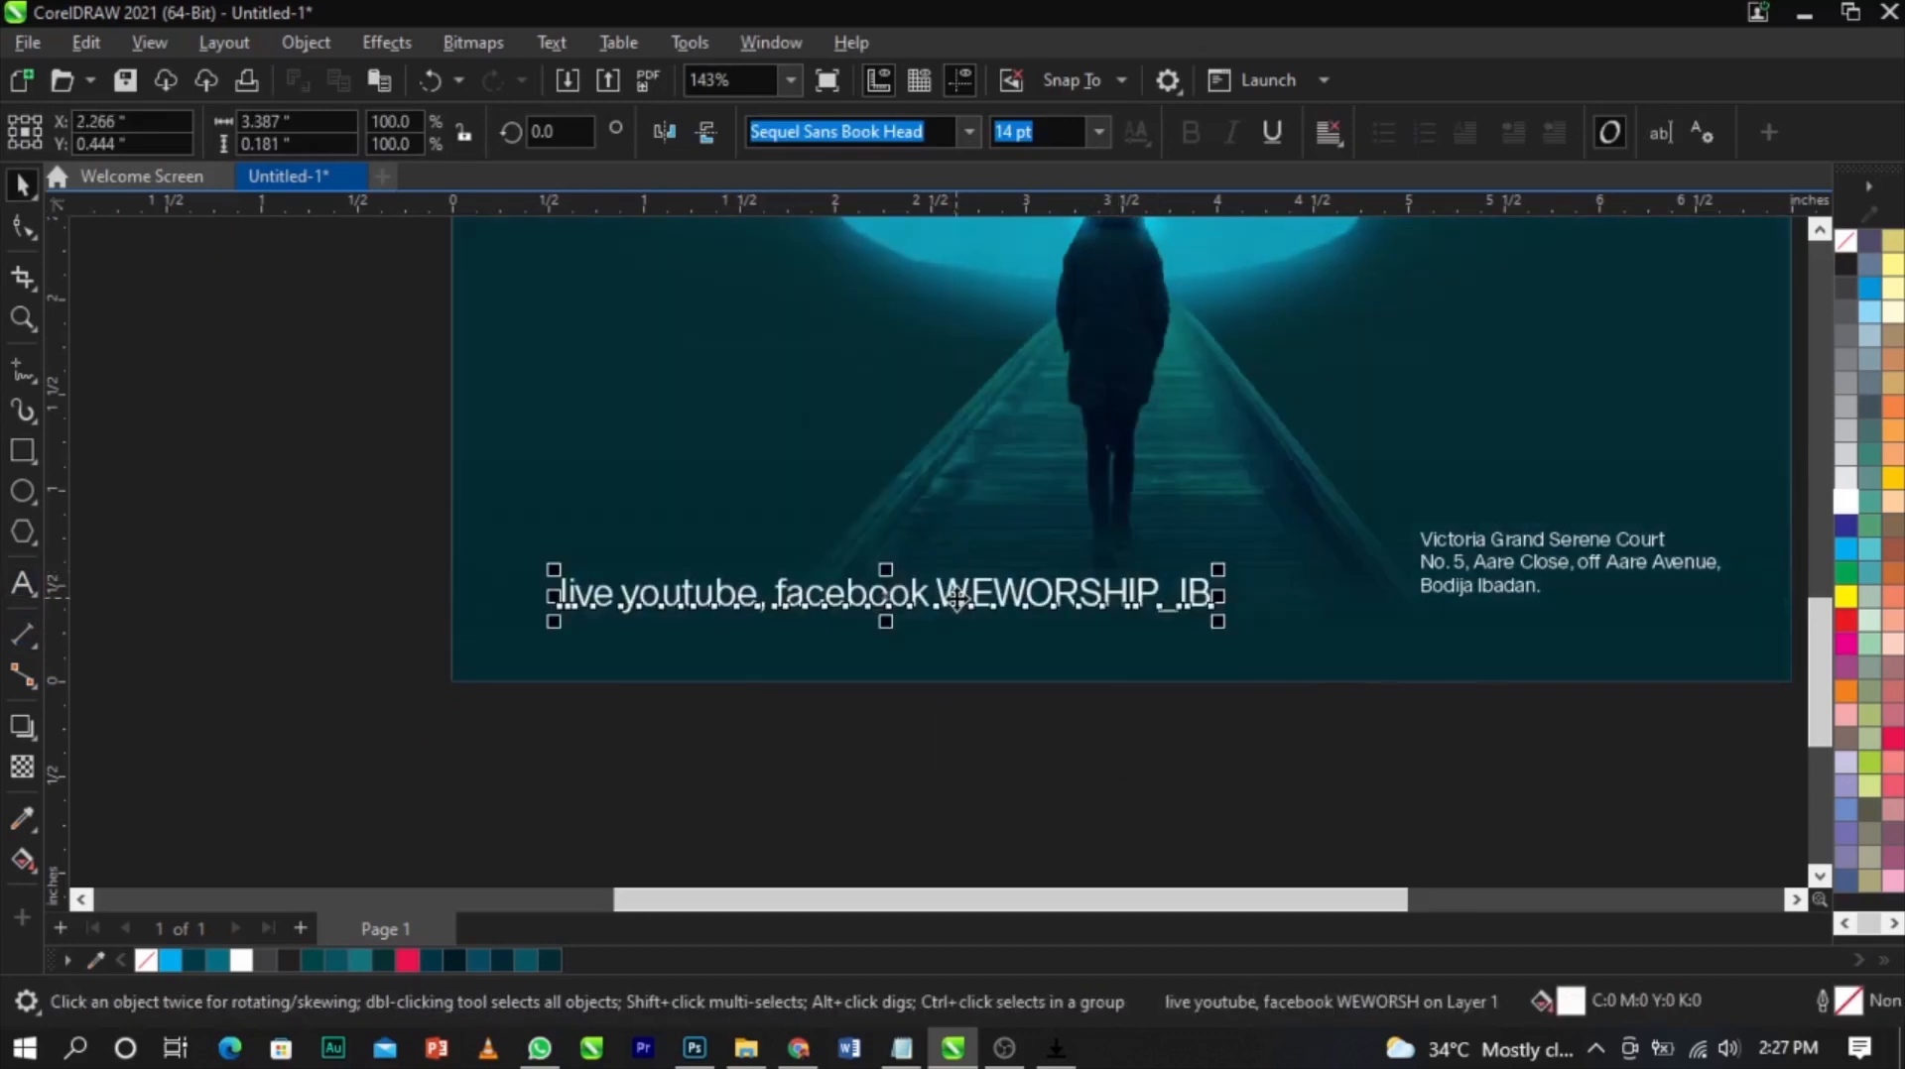
Cut "live youtube, facebook" from the social line and paste it as separate text above WEWORSHIP_IB
{"action": "double_click", "coordinate": [927, 595]}
{"action": "left_click_drag", "start_coordinate": [933, 596], "coordinate": [565, 615]}
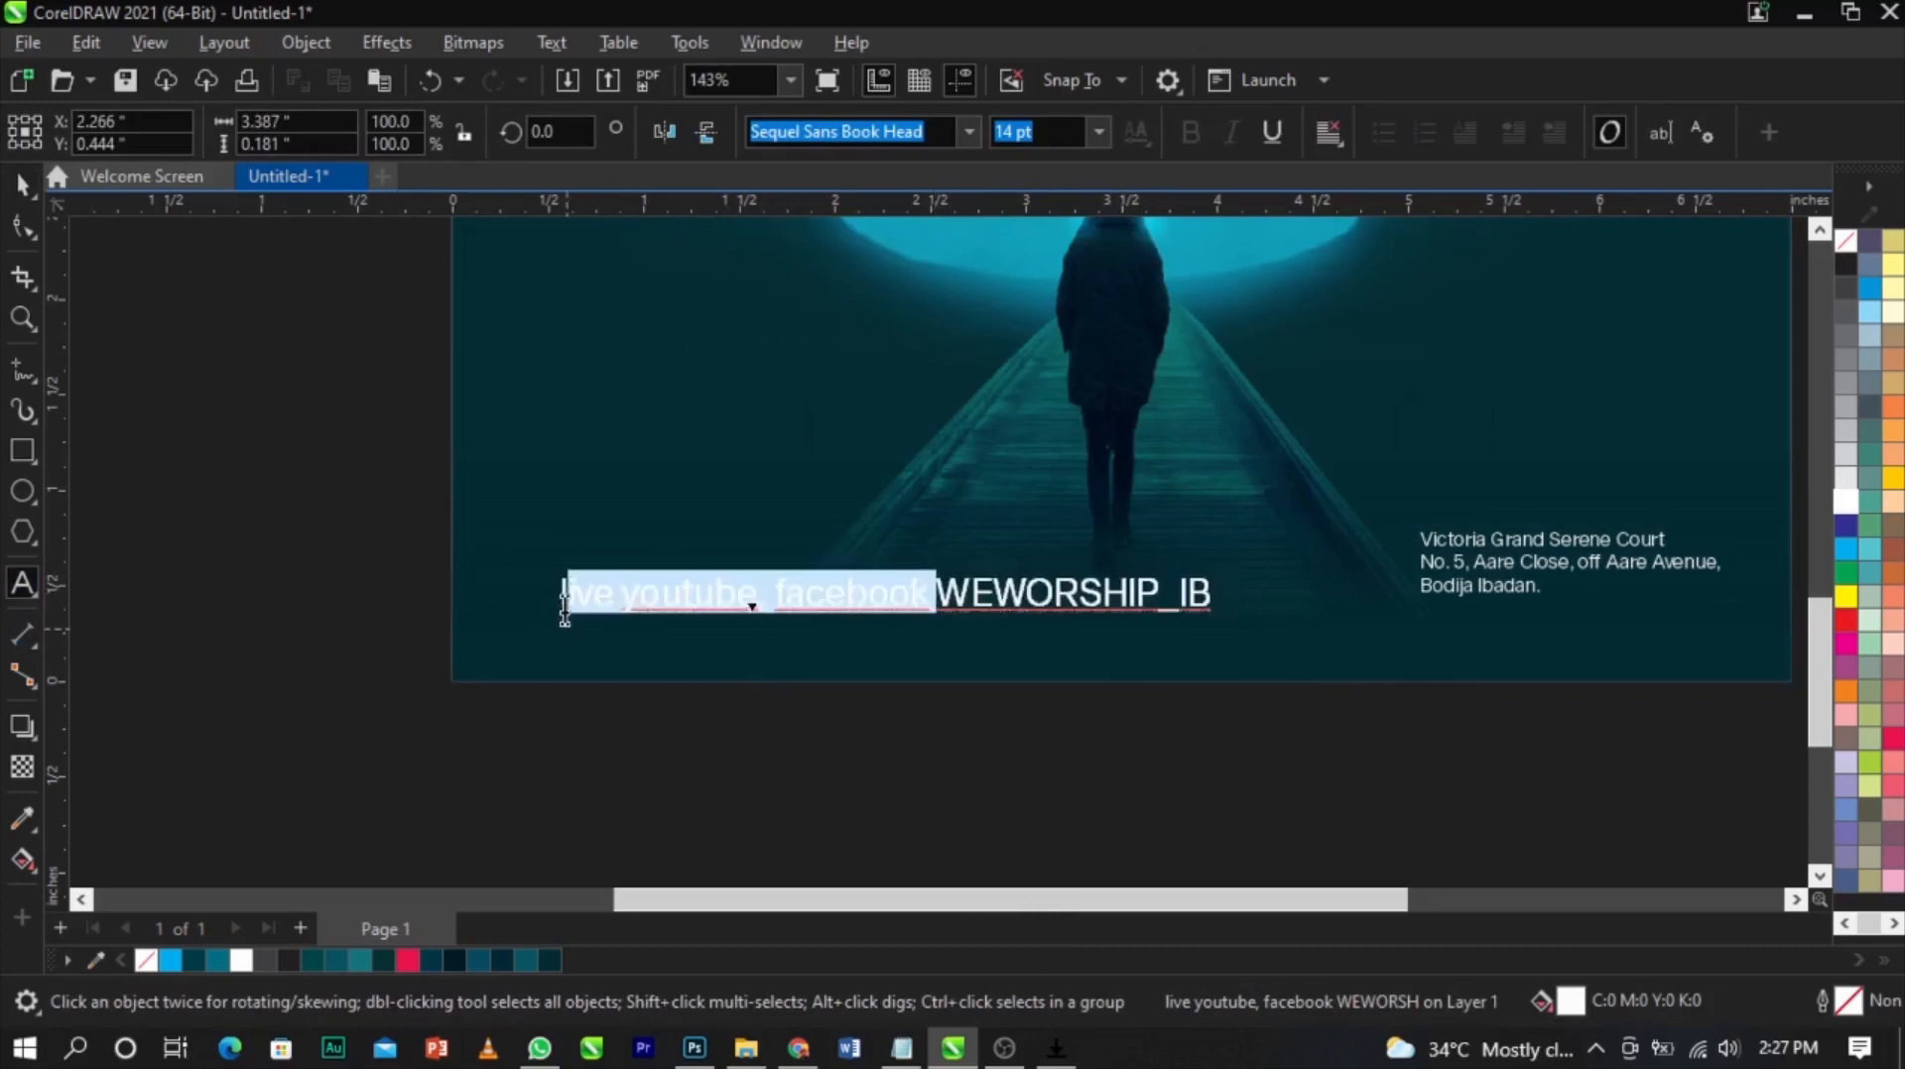
{"action": "key", "text": "ctrl+x"}
{"action": "left_click", "coordinate": [545, 485]}
{"action": "key", "text": "ctrl+v"}
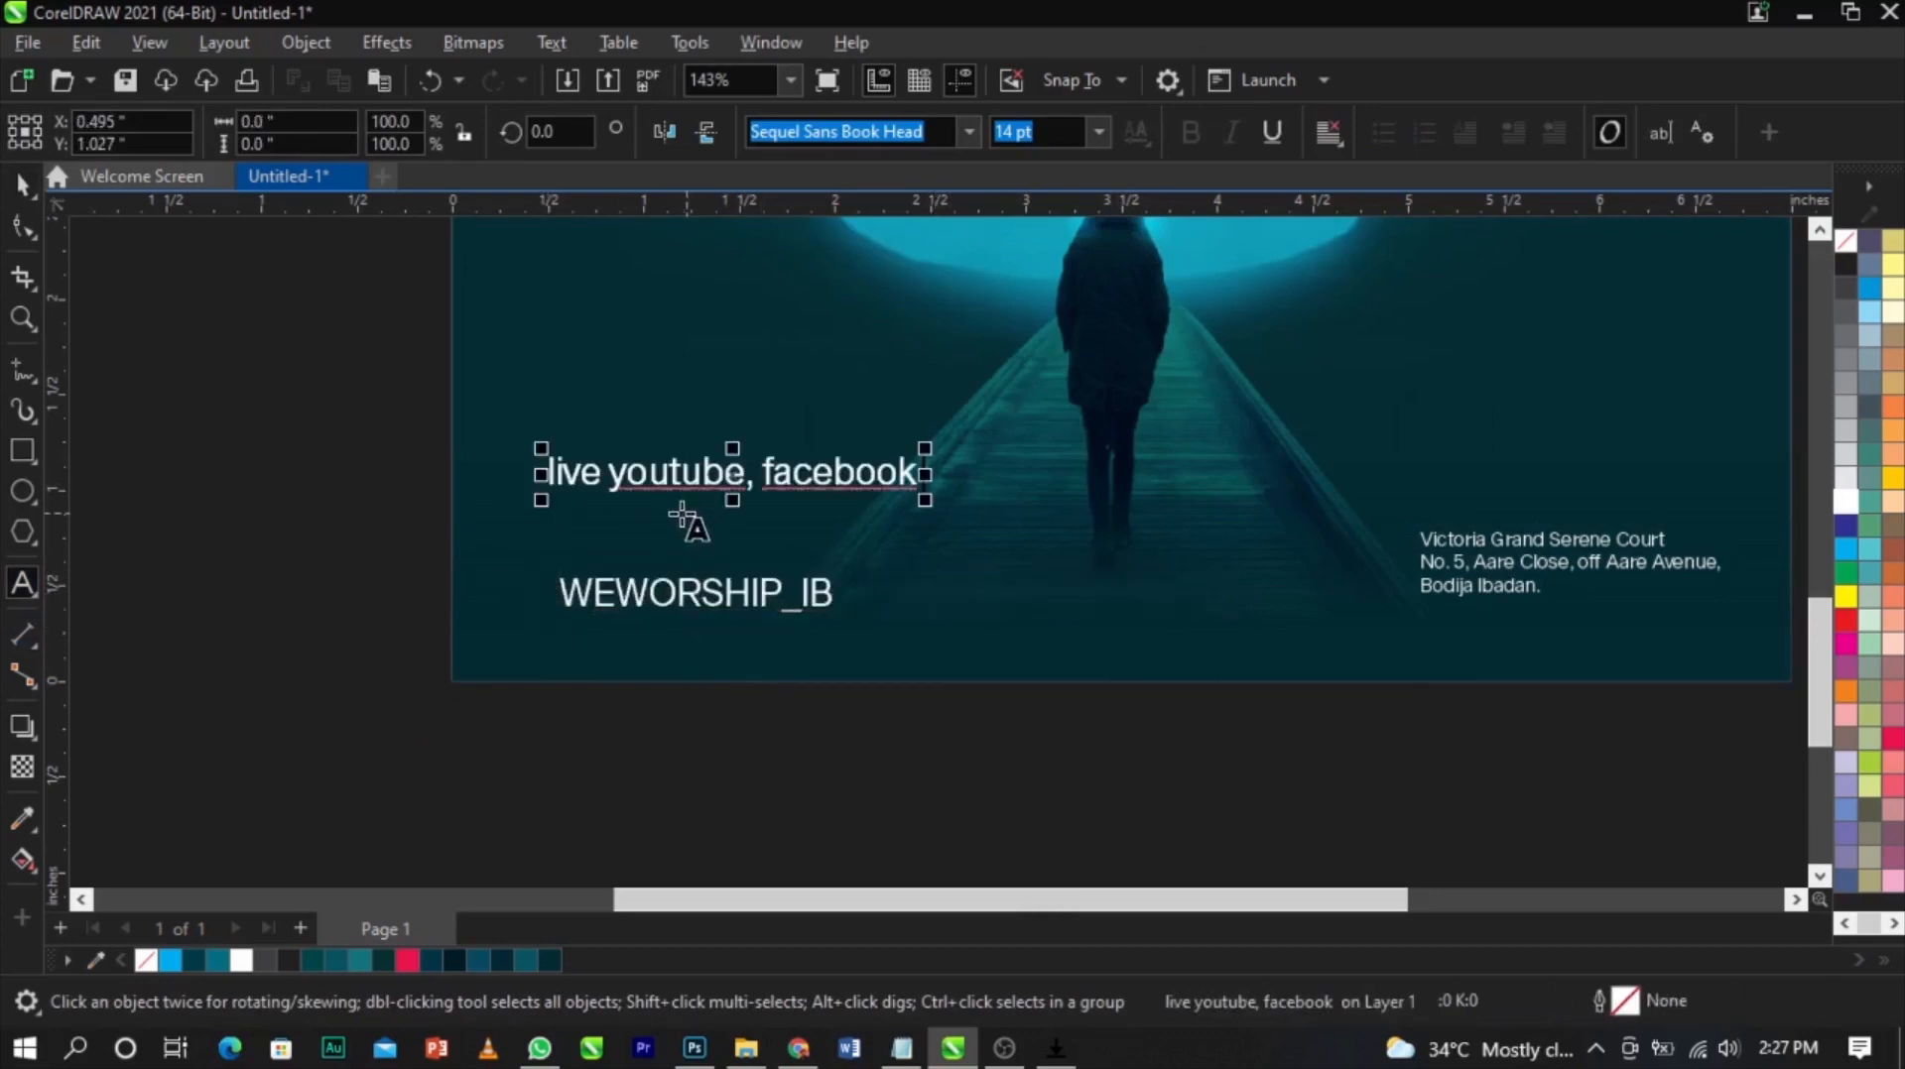
Delete "youtube, facebook" so only the word live remains in that text
{"action": "left_click", "coordinate": [954, 474], "text": "shift"}
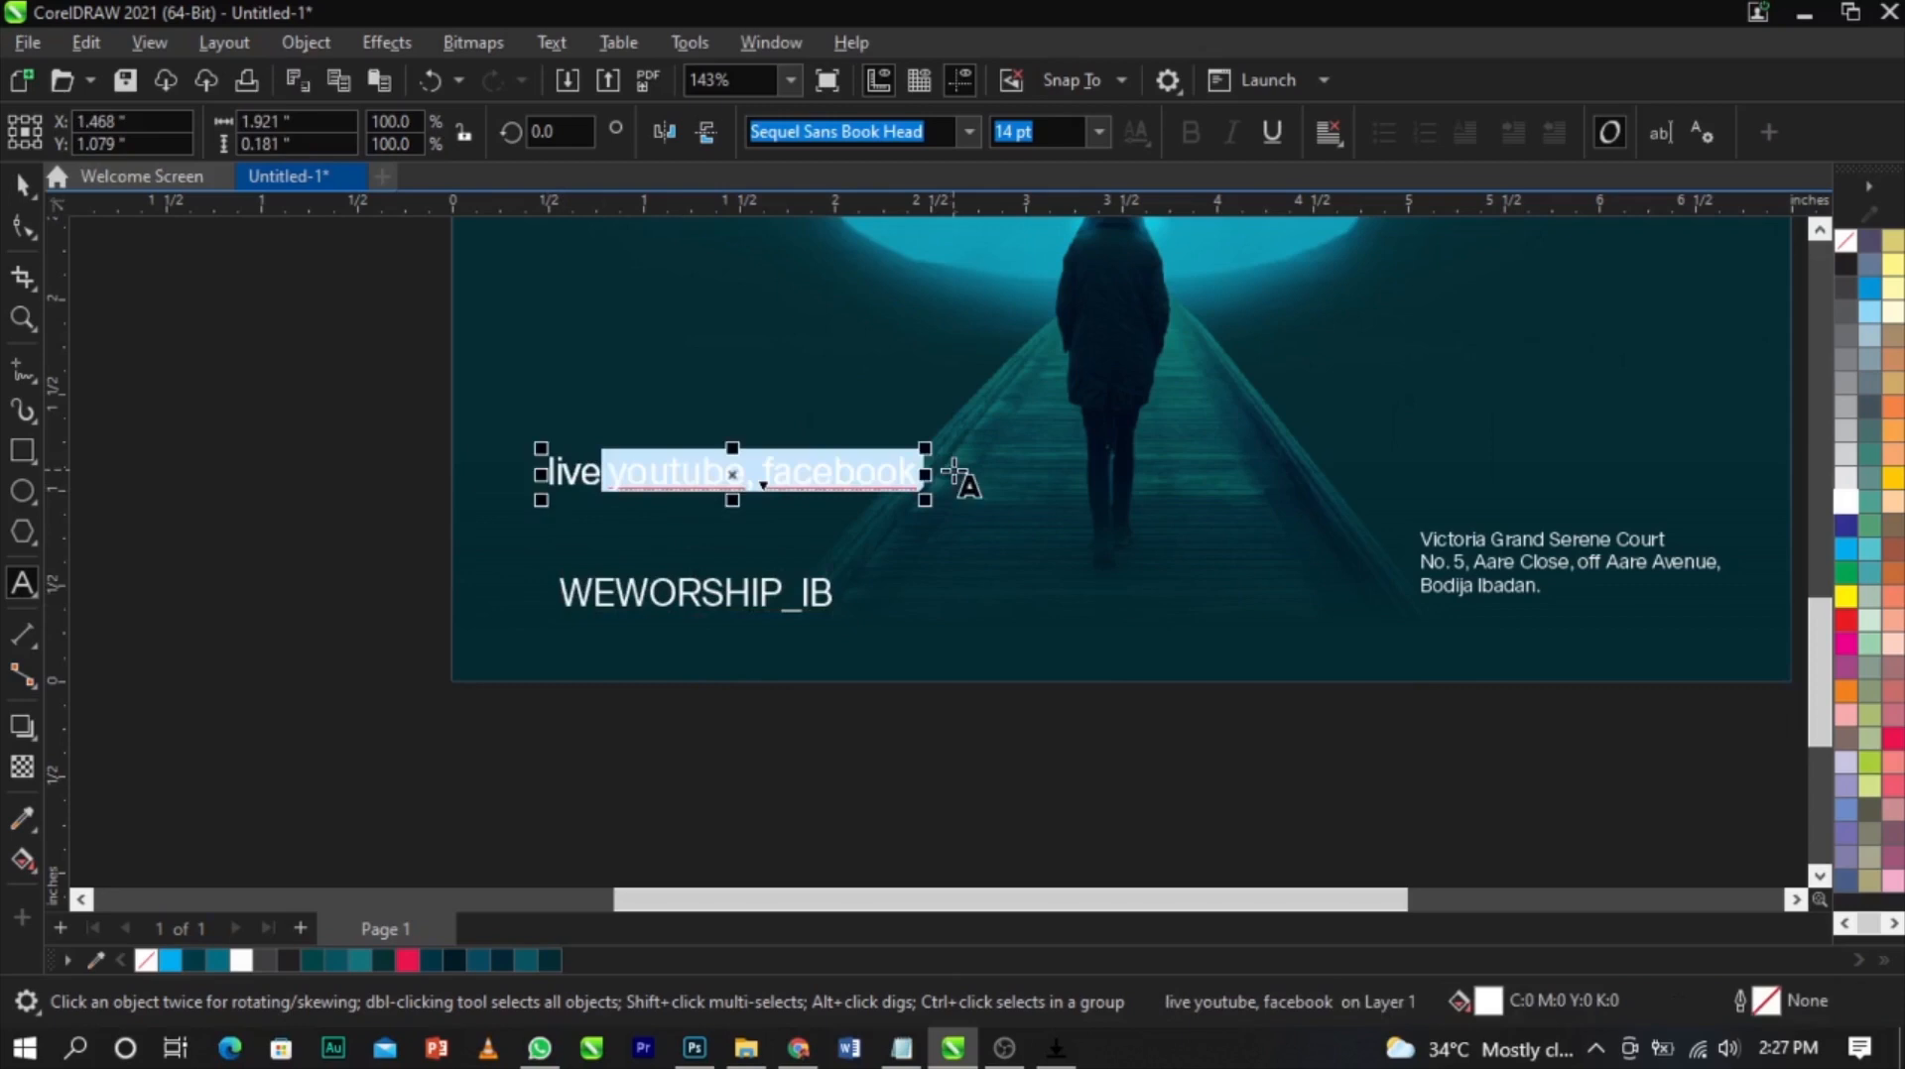
{"action": "key", "text": "Delete"}
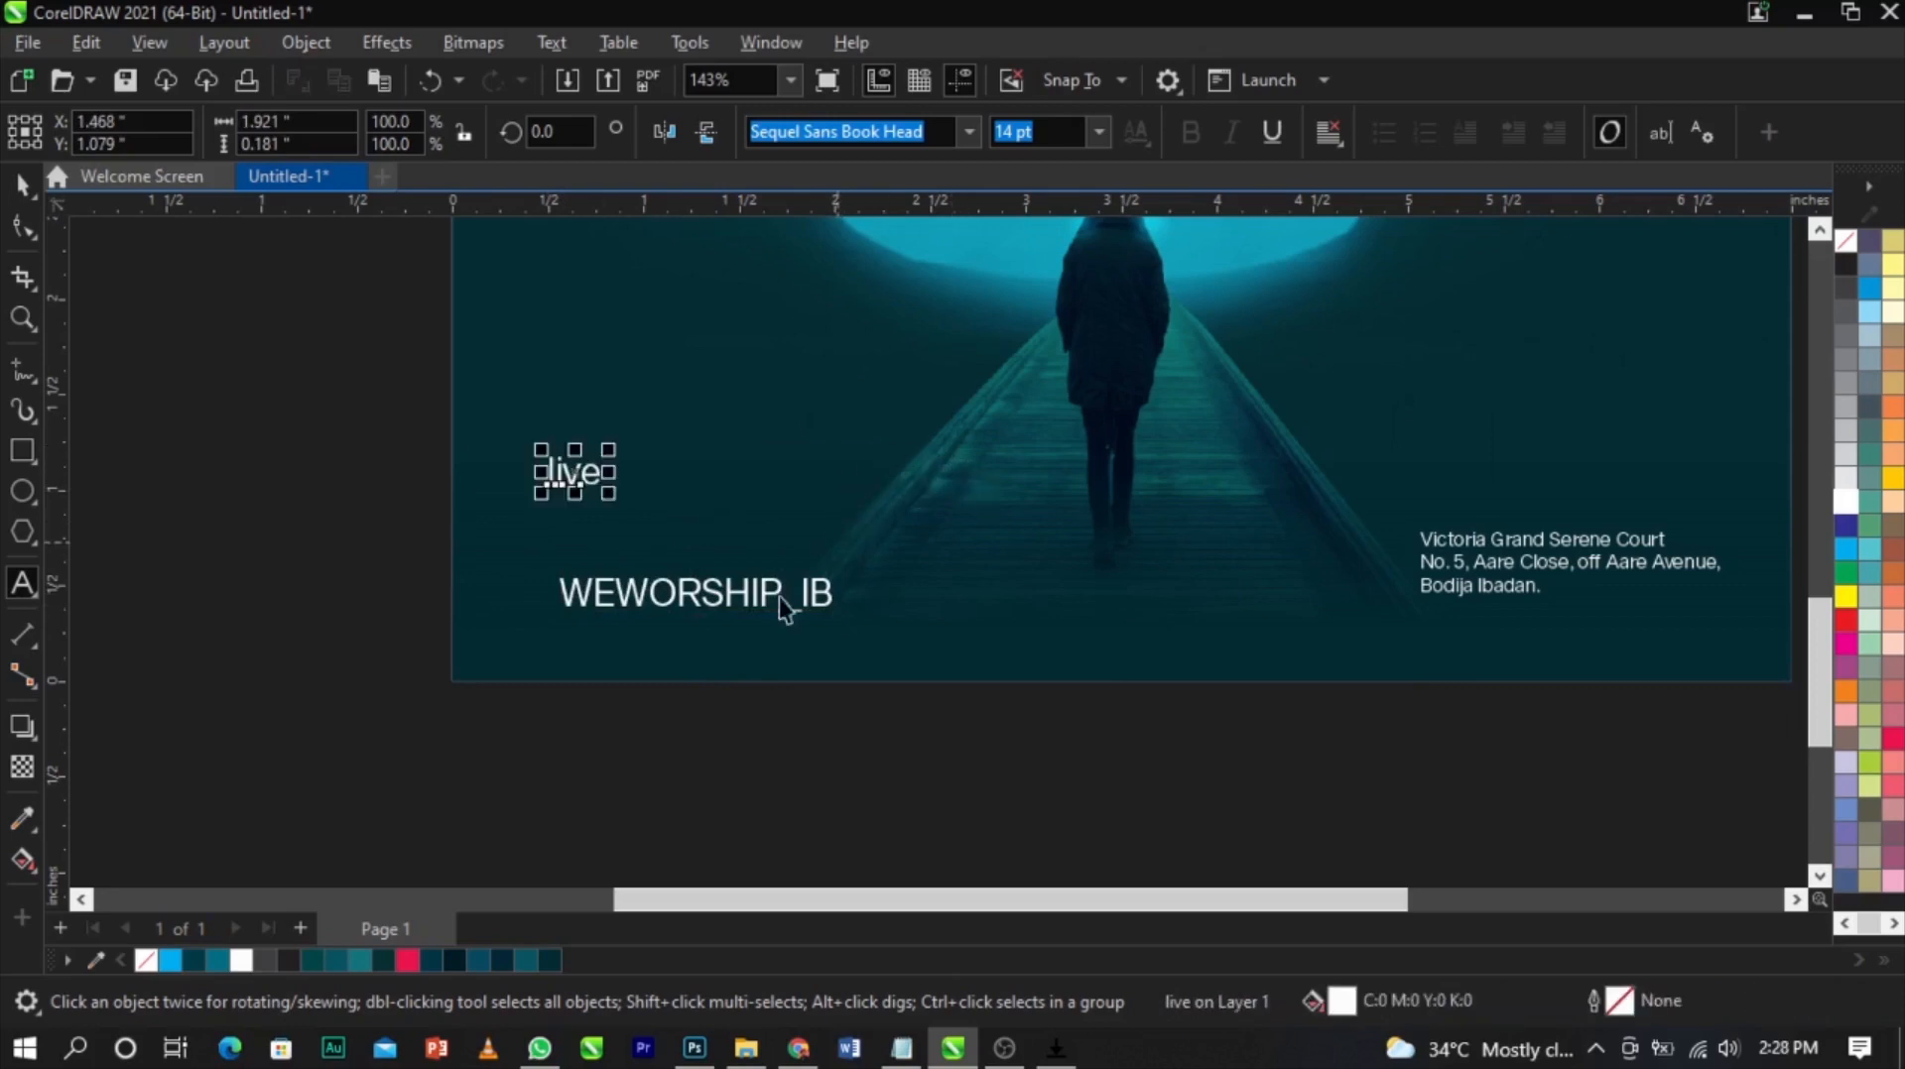
Set the WEWORSHIP_IB text's font size to 10 pt
{"action": "left_click", "coordinate": [810, 607]}
{"action": "scroll", "coordinate": [810, 607], "scroll_direction": "up", "scroll_amount": 2}
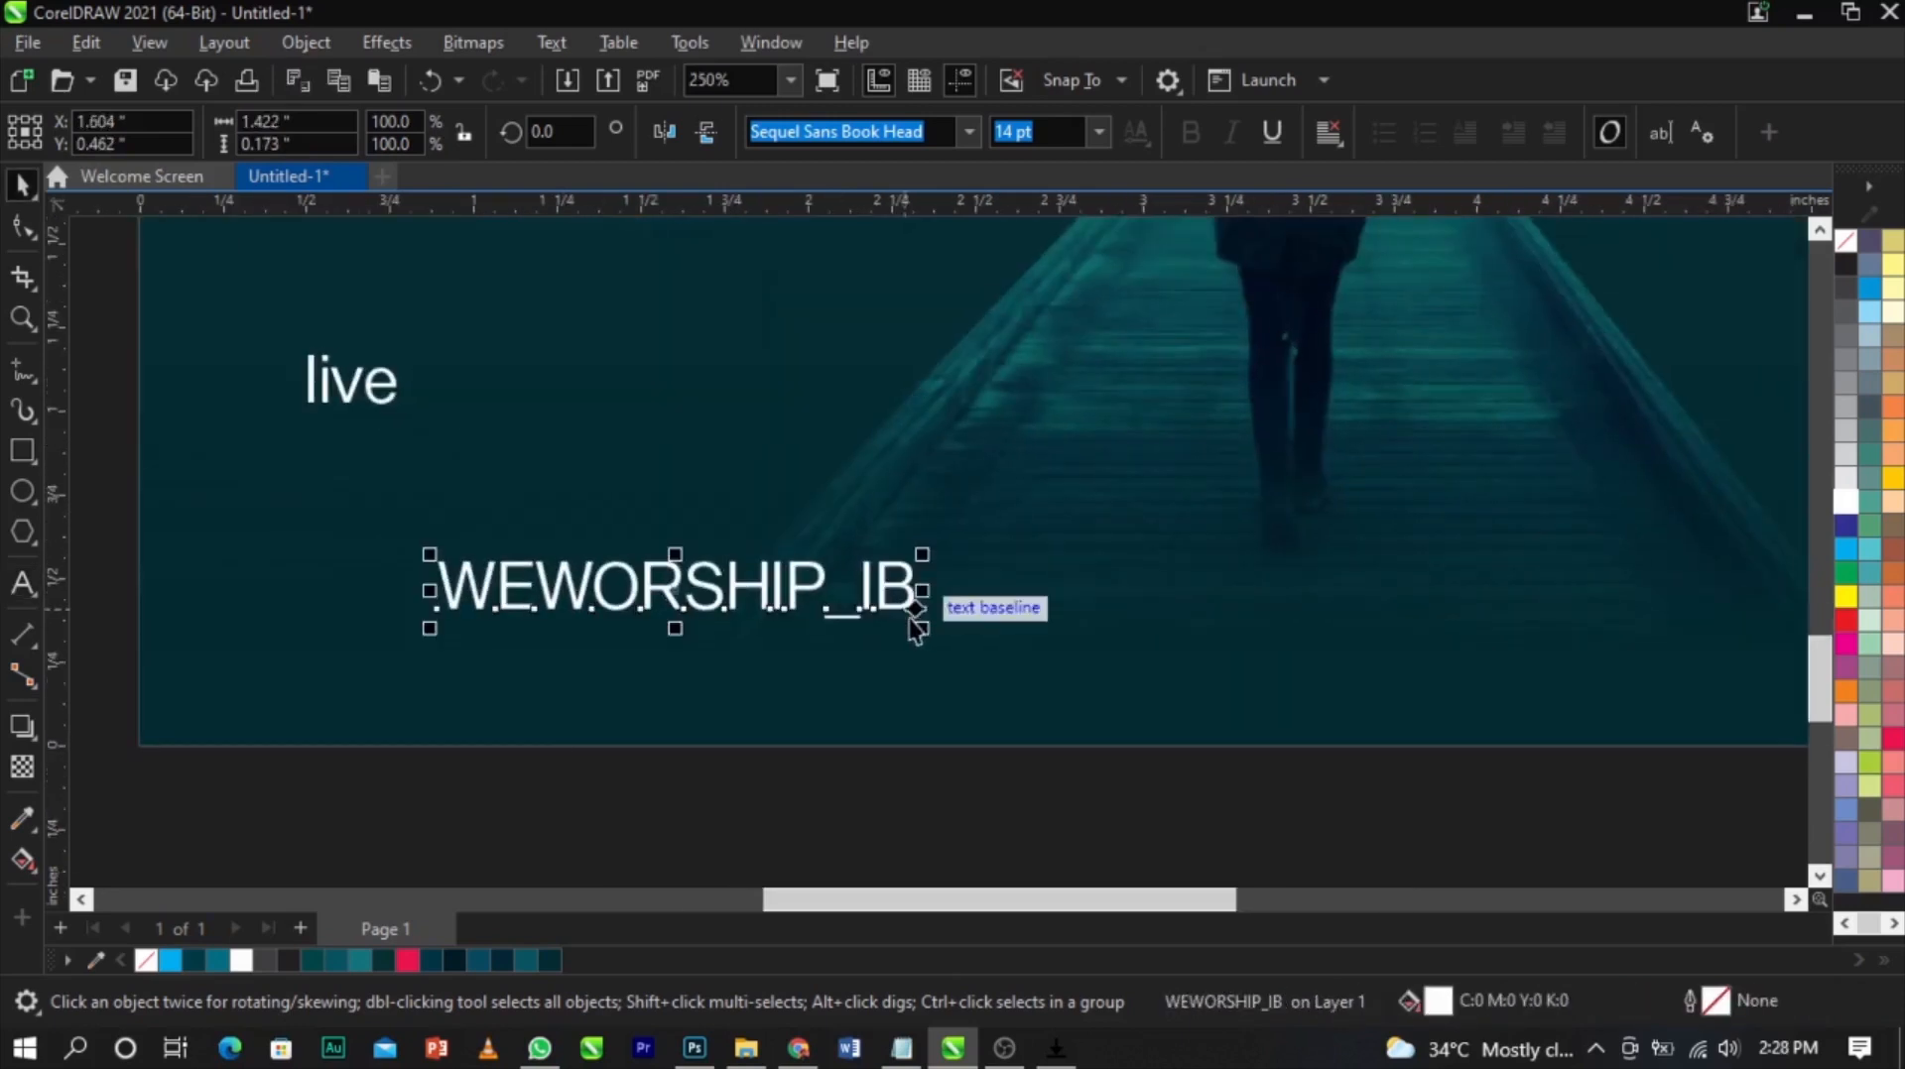
{"action": "left_click_drag", "start_coordinate": [921, 629], "coordinate": [785, 665]}
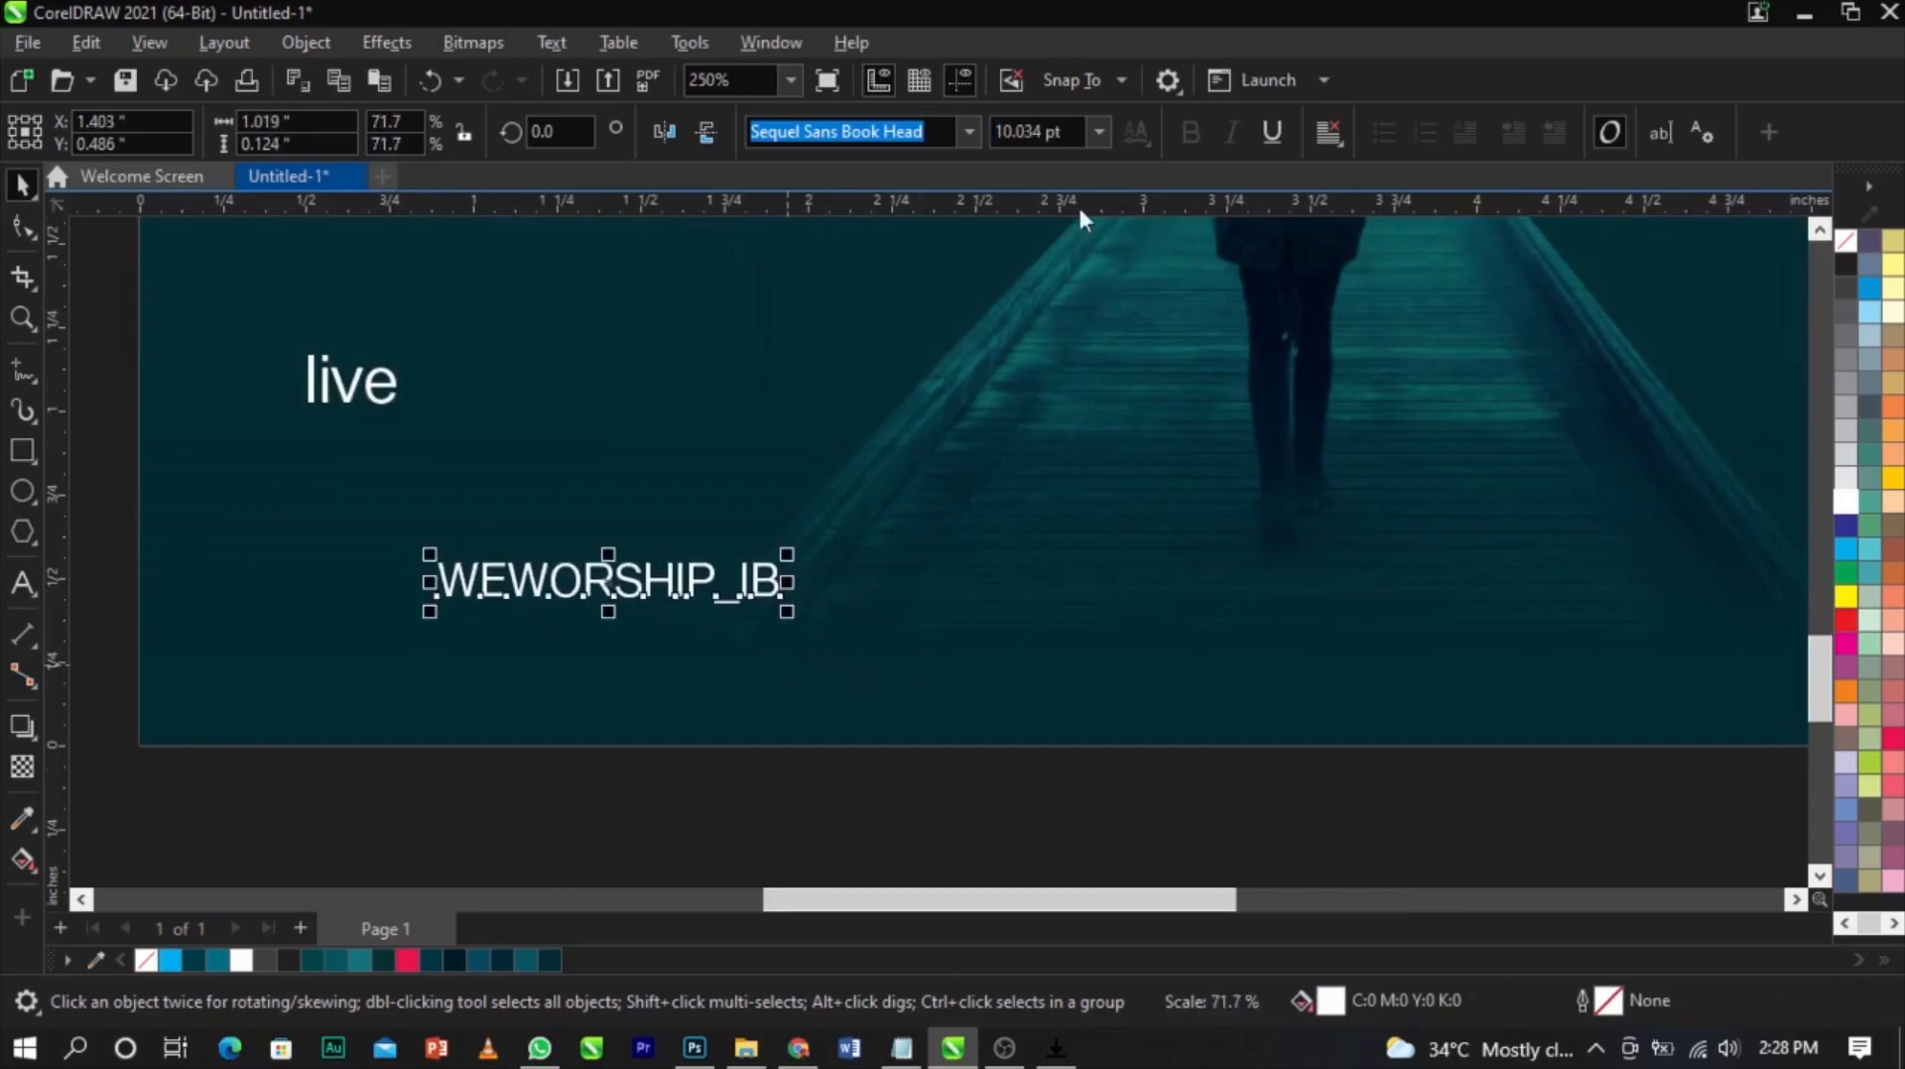
{"action": "type", "text": "10"}
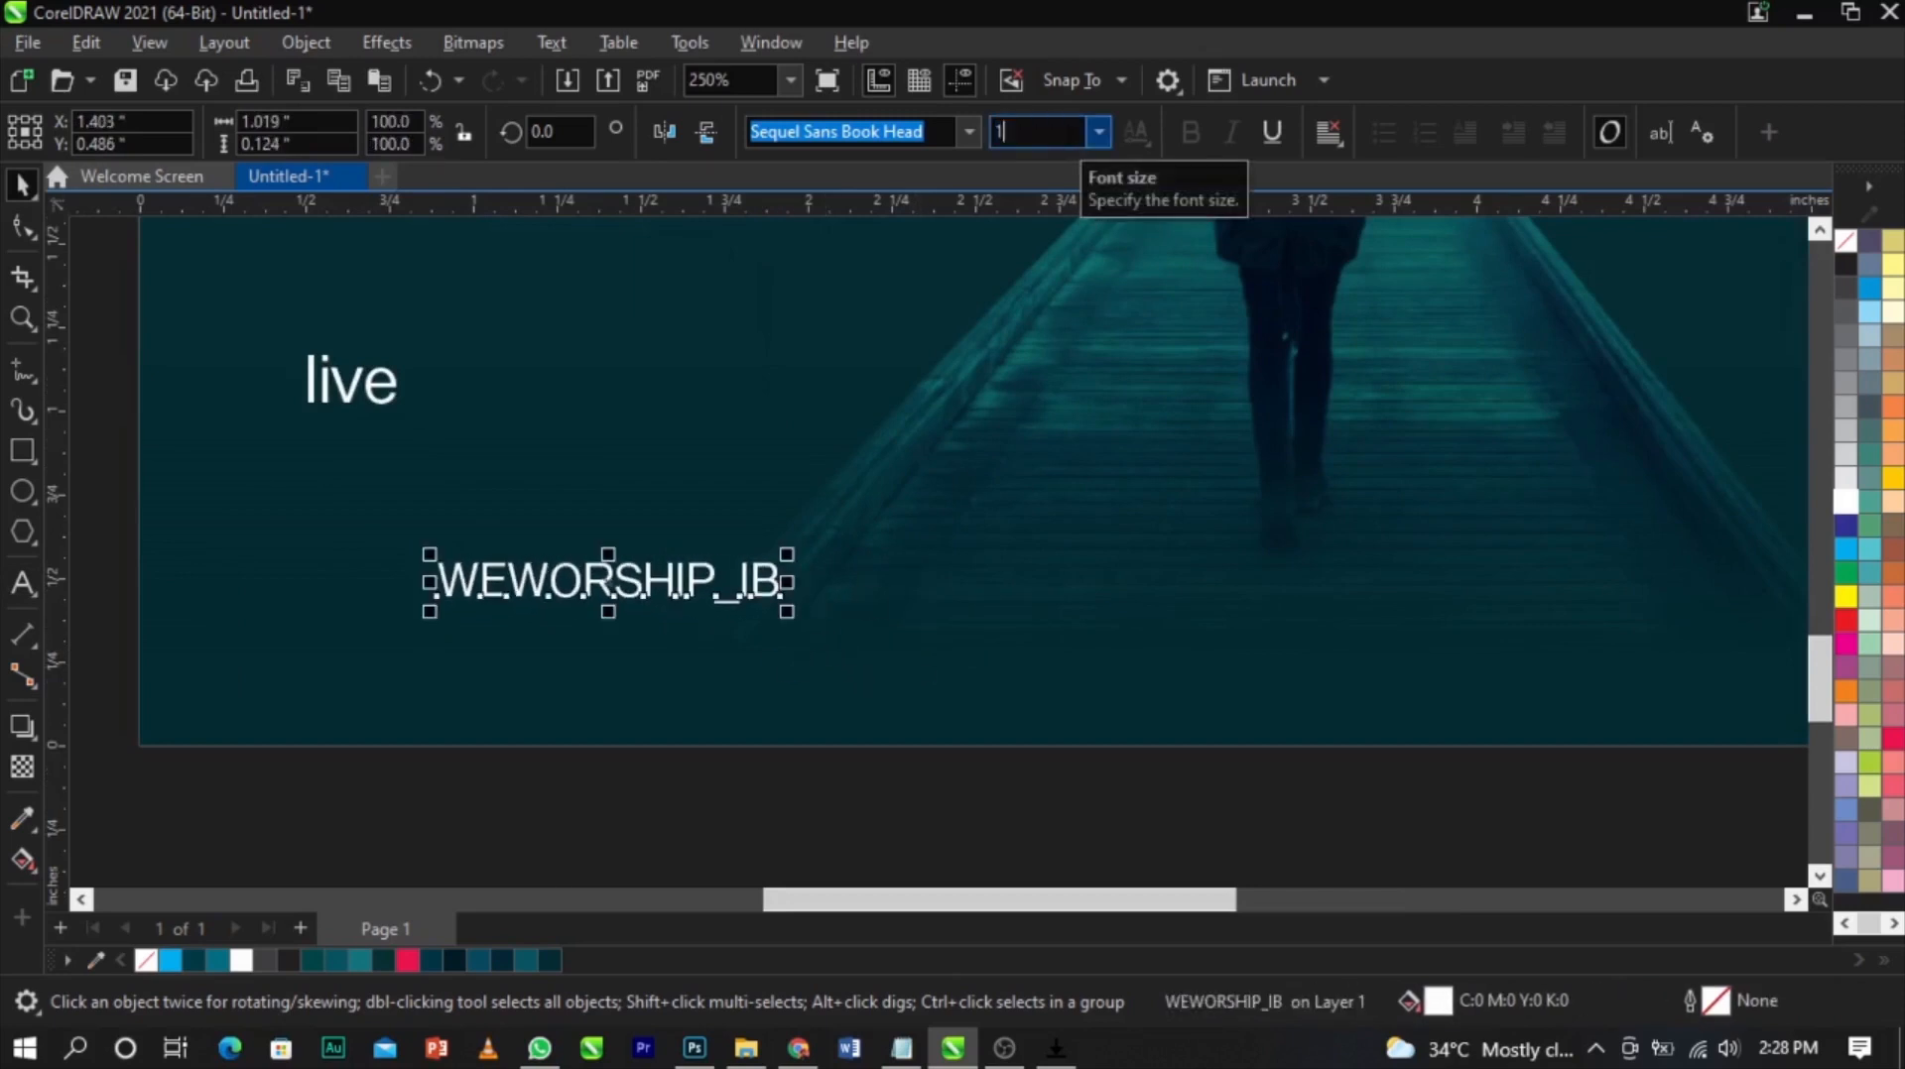
{"action": "scroll", "coordinate": [1054, 396], "scroll_direction": "down", "scroll_amount": 2}
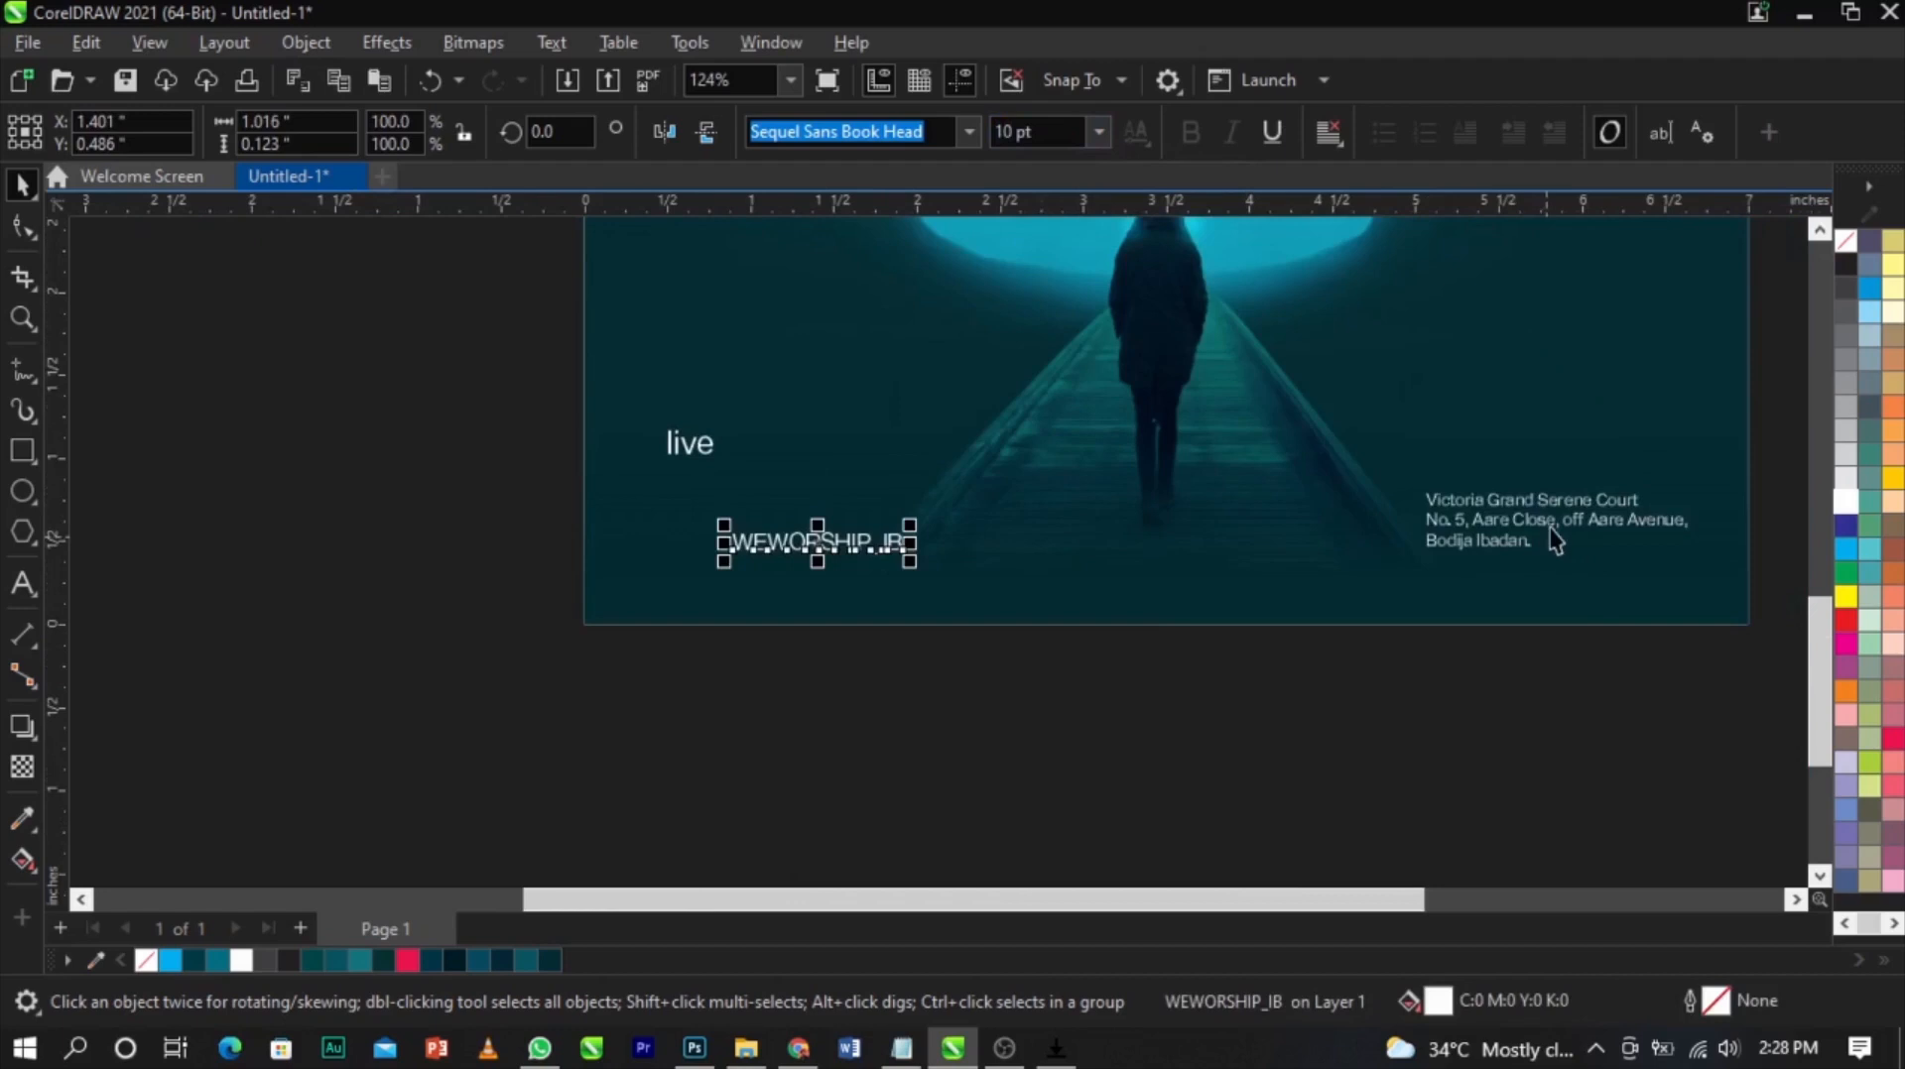
Set the venue address text's font size to 8 pt
{"action": "left_click", "coordinate": [1554, 535]}
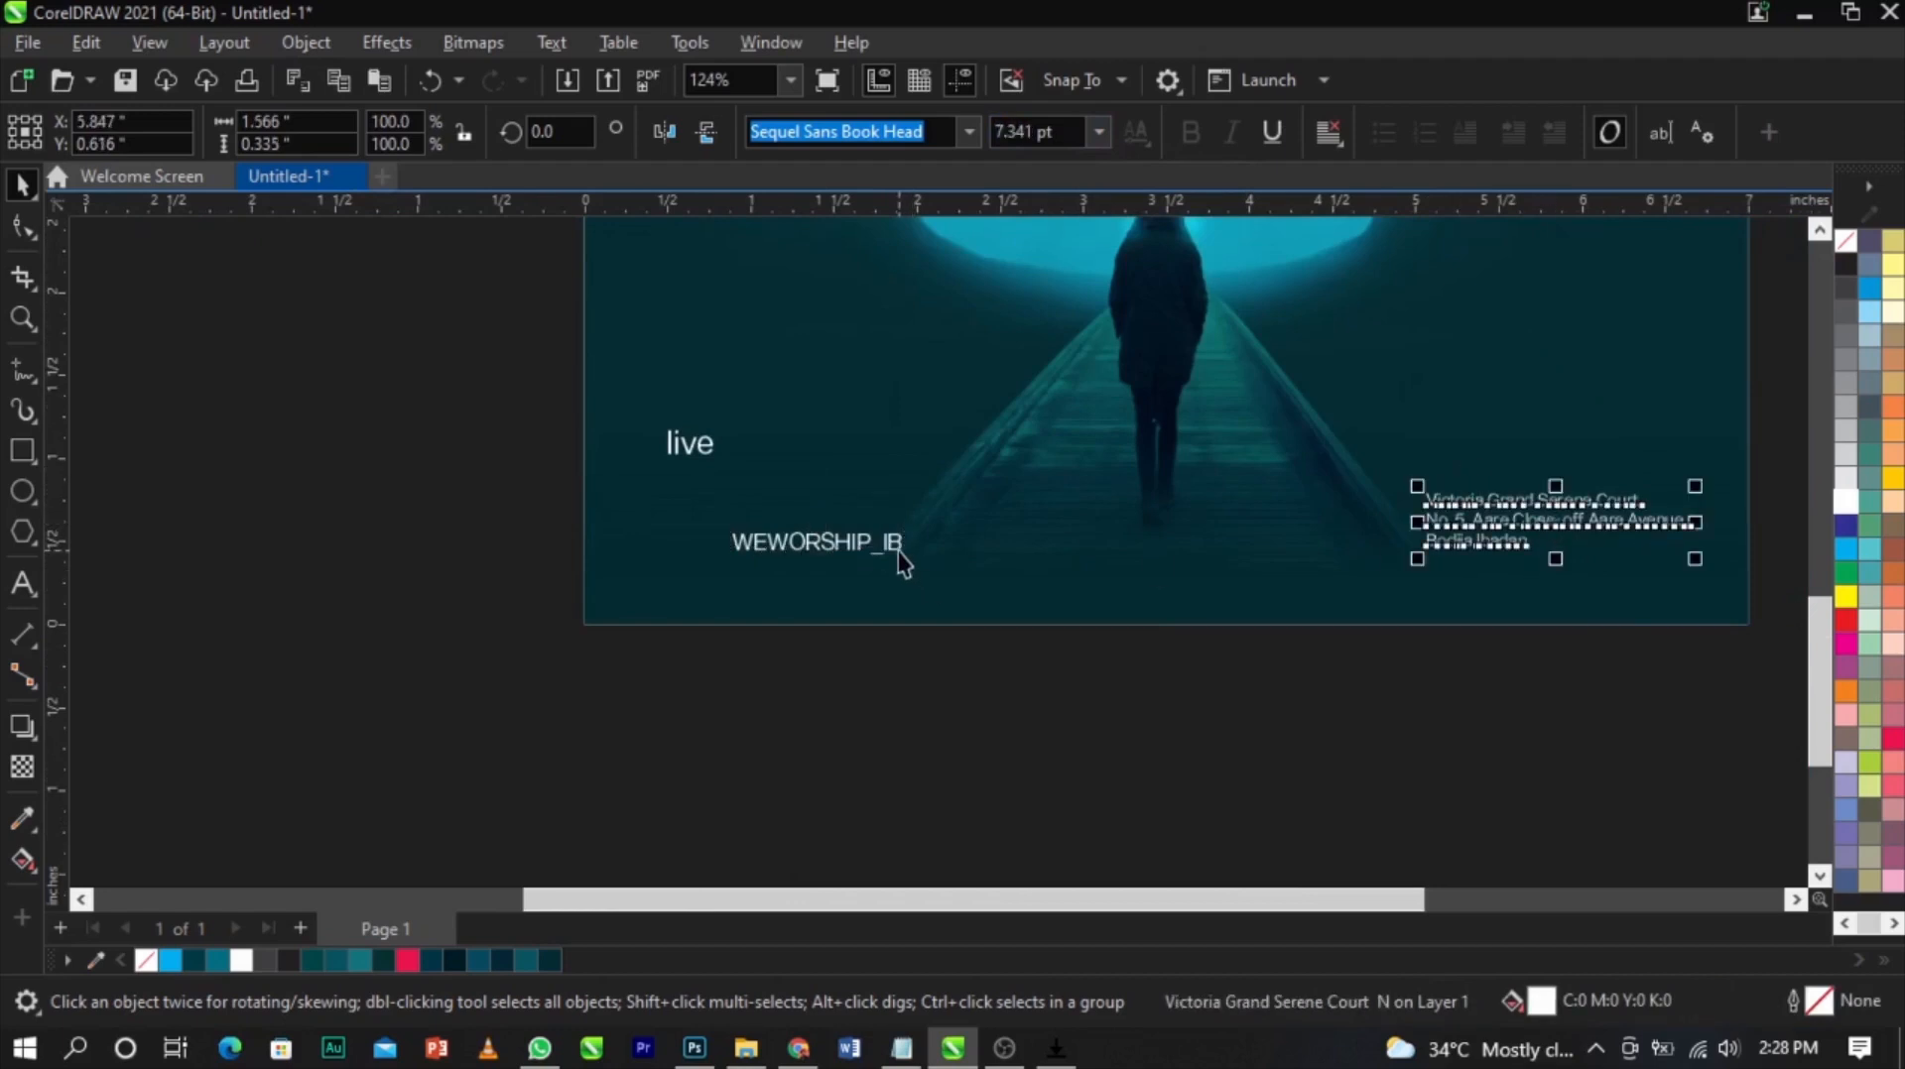
{"action": "left_click", "coordinate": [1556, 536]}
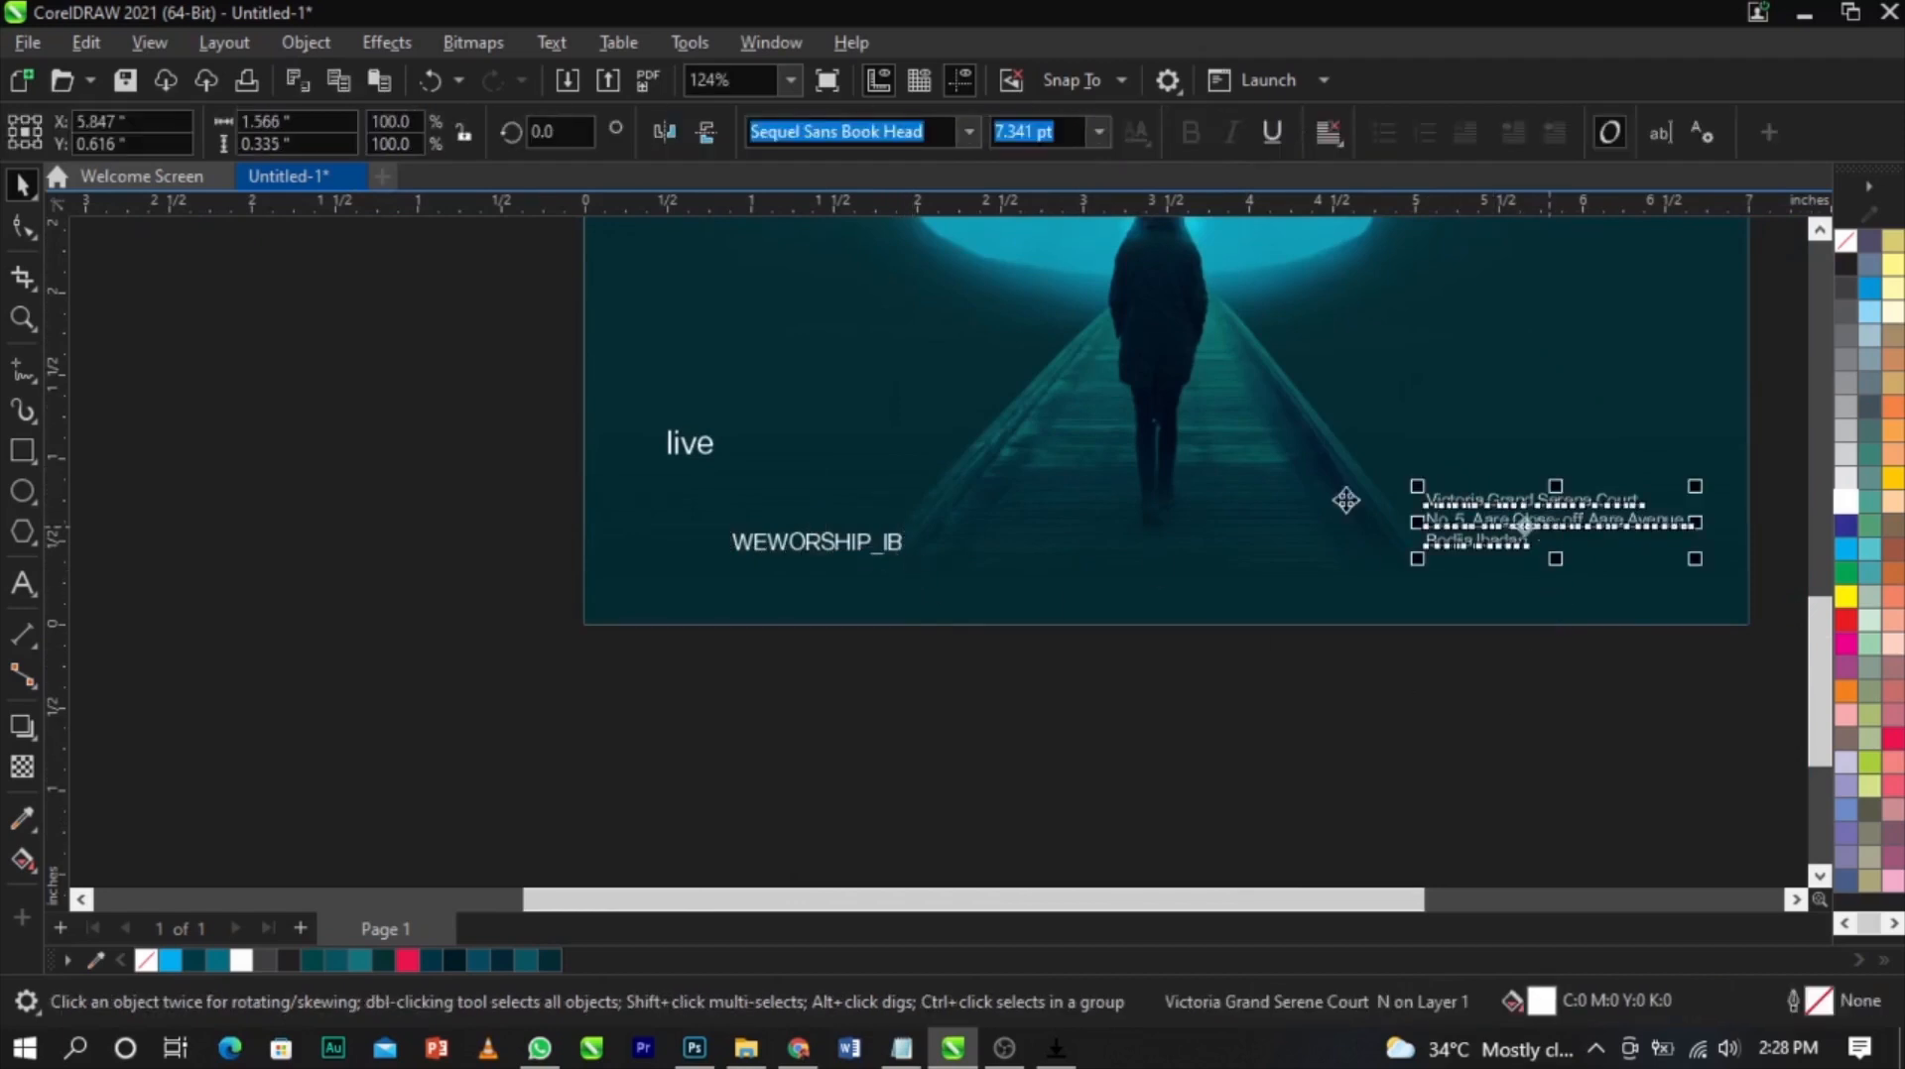
{"action": "type", "text": "8"}
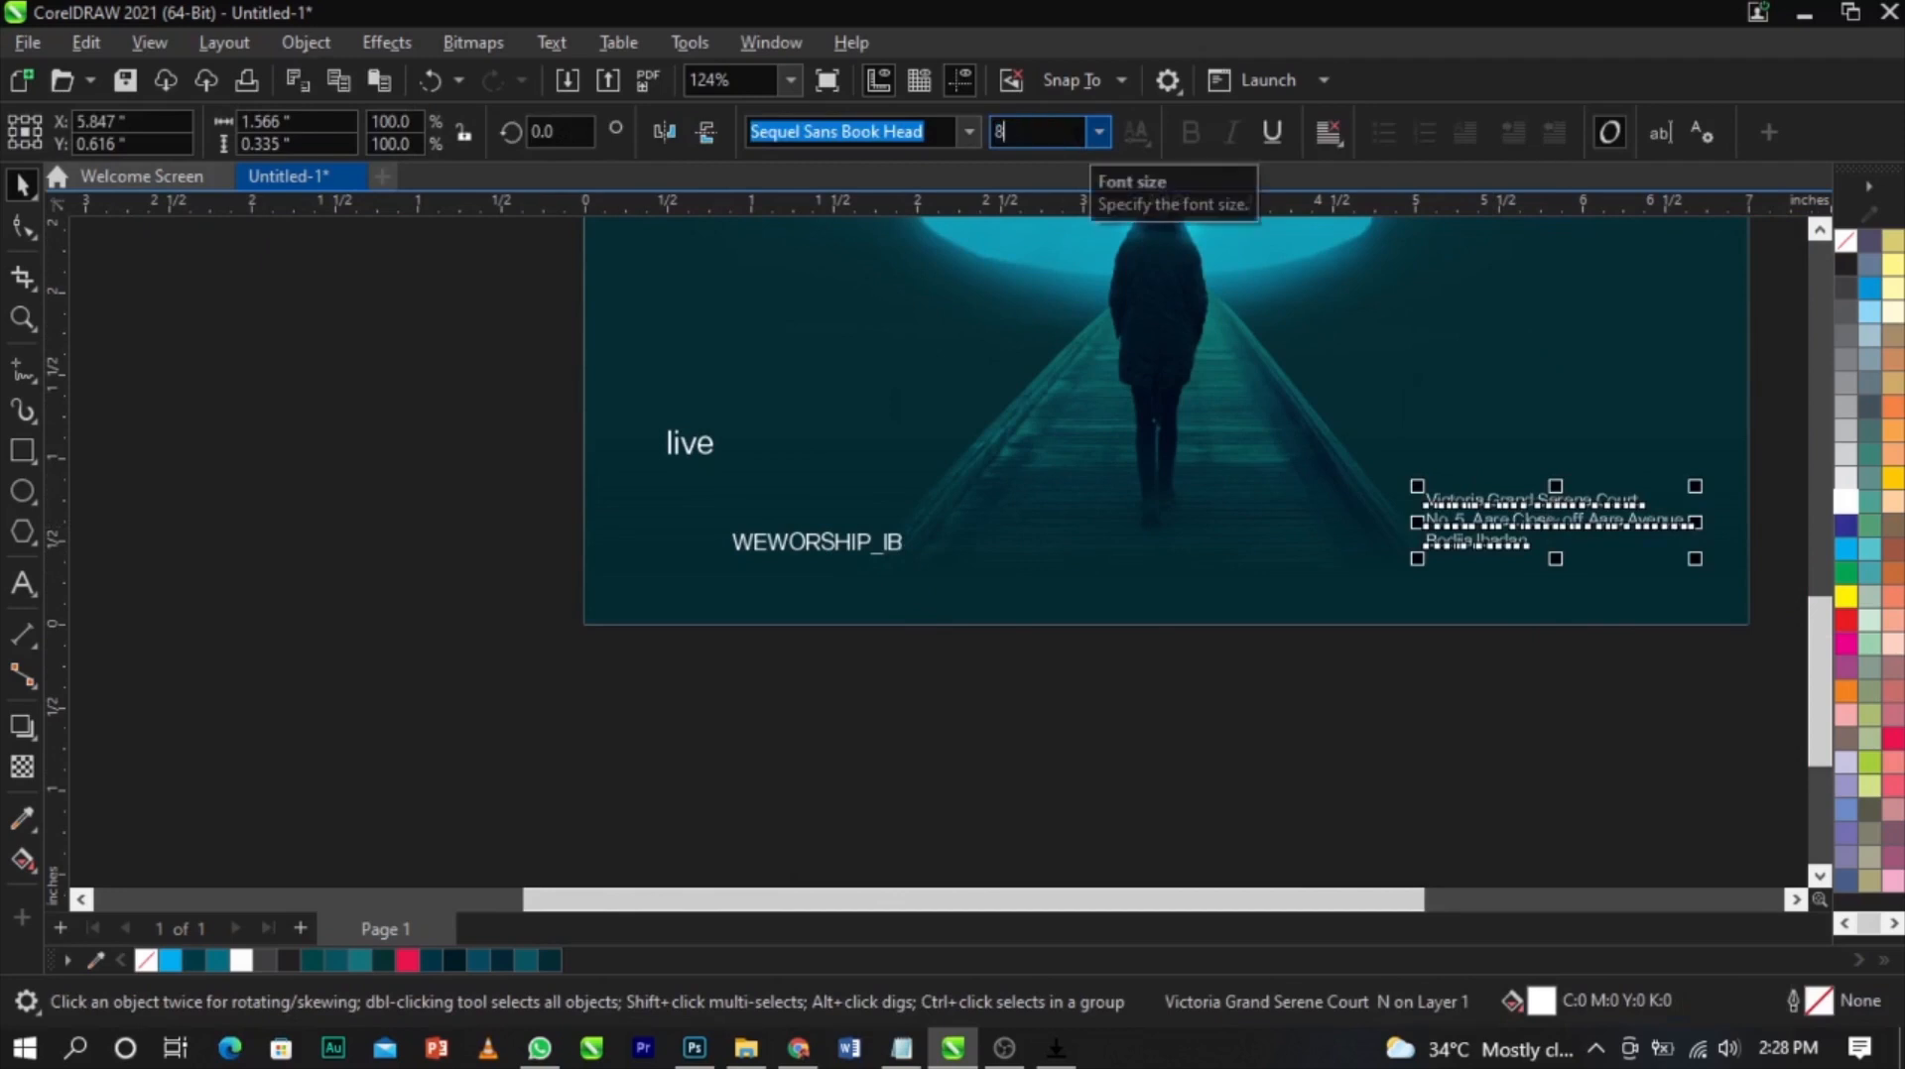
{"action": "key", "text": "Return"}
{"action": "scroll", "coordinate": [1592, 514], "scroll_direction": "up", "scroll_amount": 2}
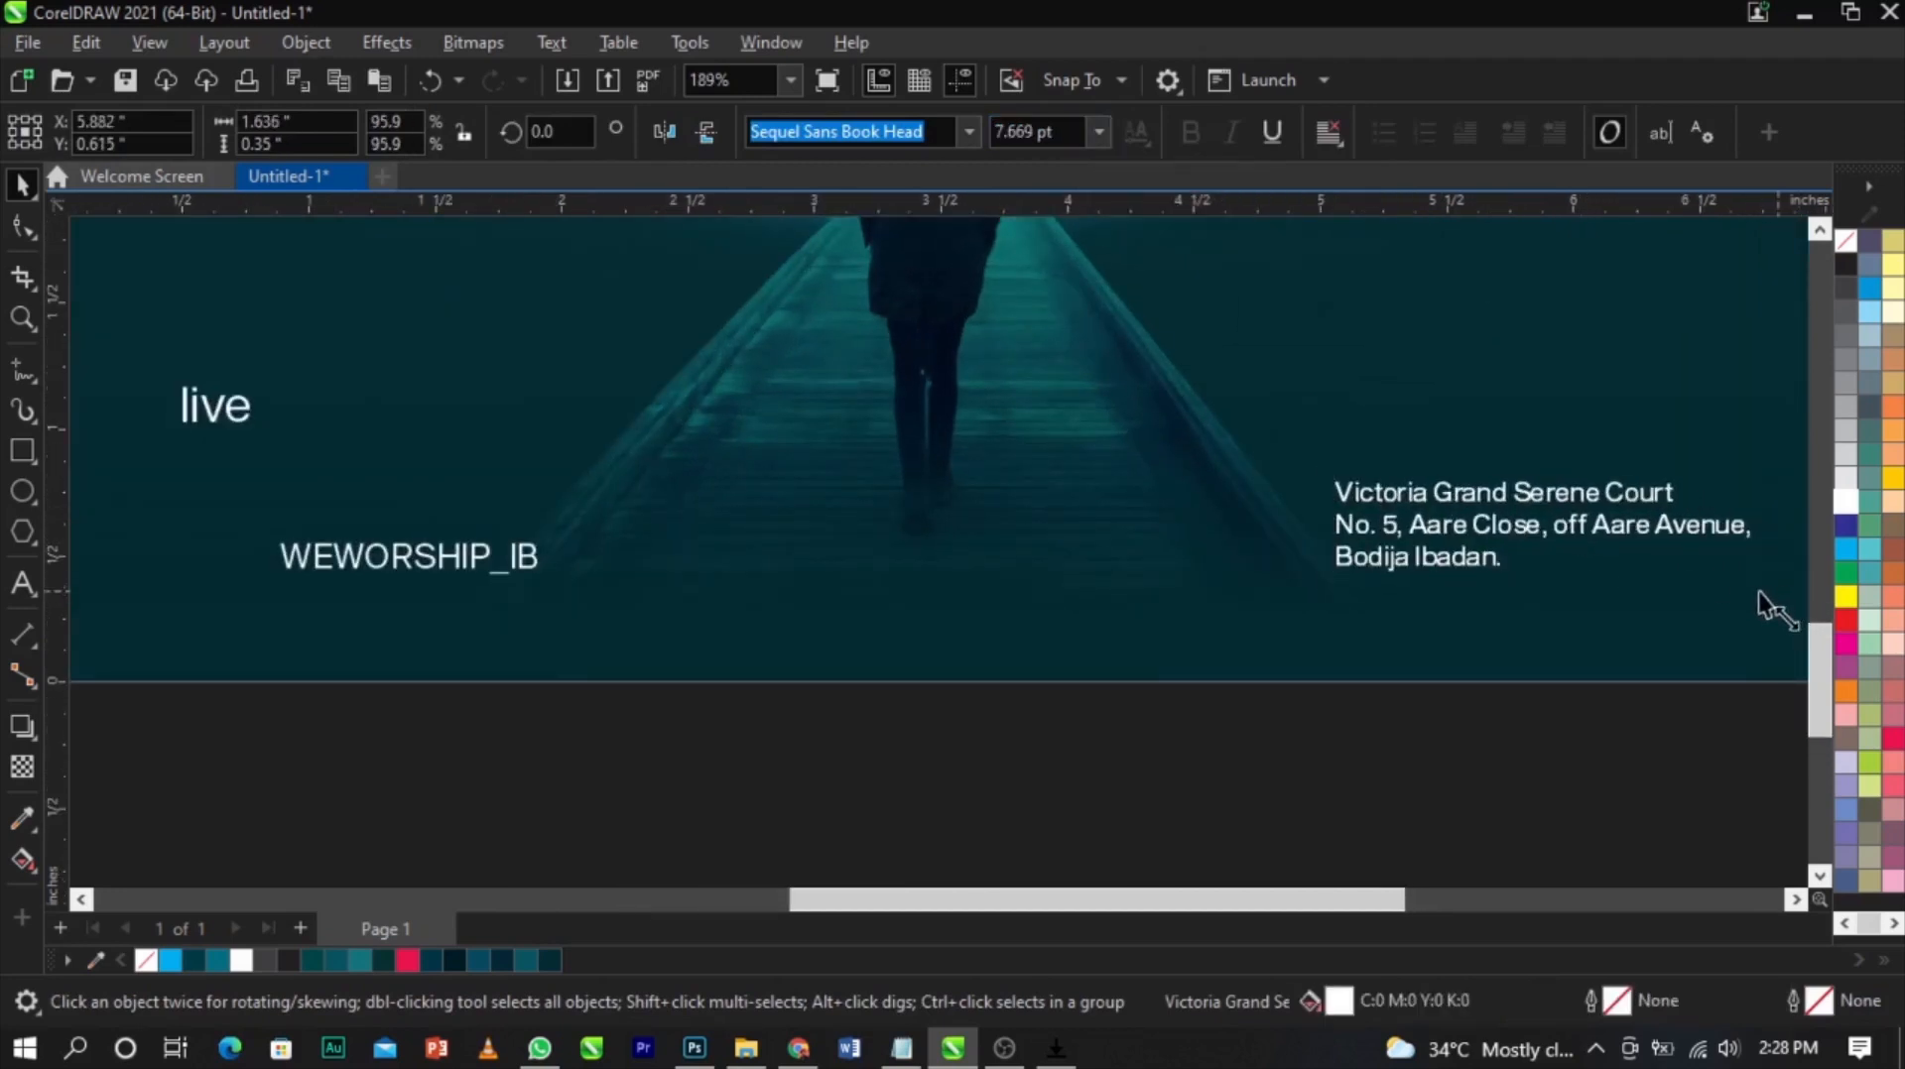
Nudge the WEWORSHIP_IB text slightly right into position
{"action": "scroll", "coordinate": [1761, 595], "scroll_direction": "down", "scroll_amount": 1}
{"action": "key", "text": "z"}
{"action": "left_click_drag", "start_coordinate": [258, 406], "coordinate": [897, 662]}
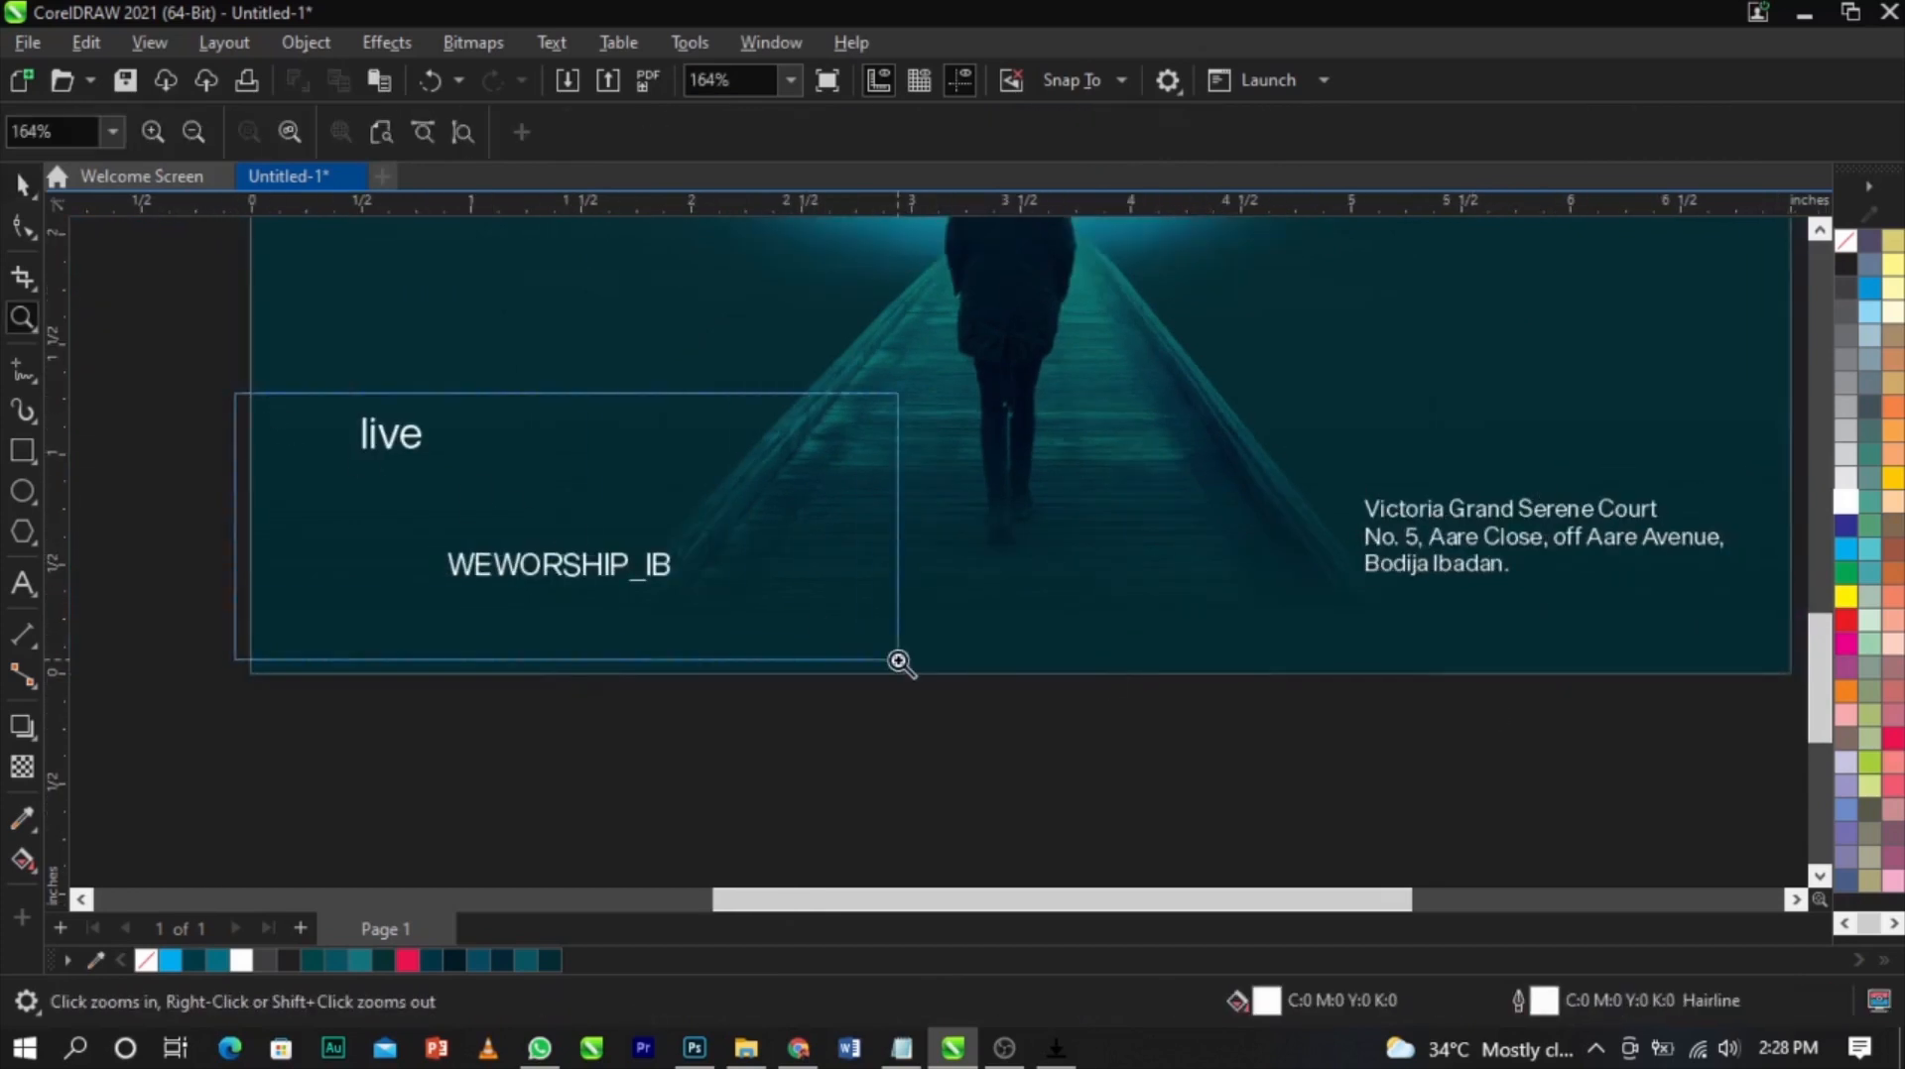
{"action": "key", "text": "space"}
{"action": "left_click", "coordinate": [953, 651]}
{"action": "left_click_drag", "start_coordinate": [629, 710], "coordinate": [698, 706]}
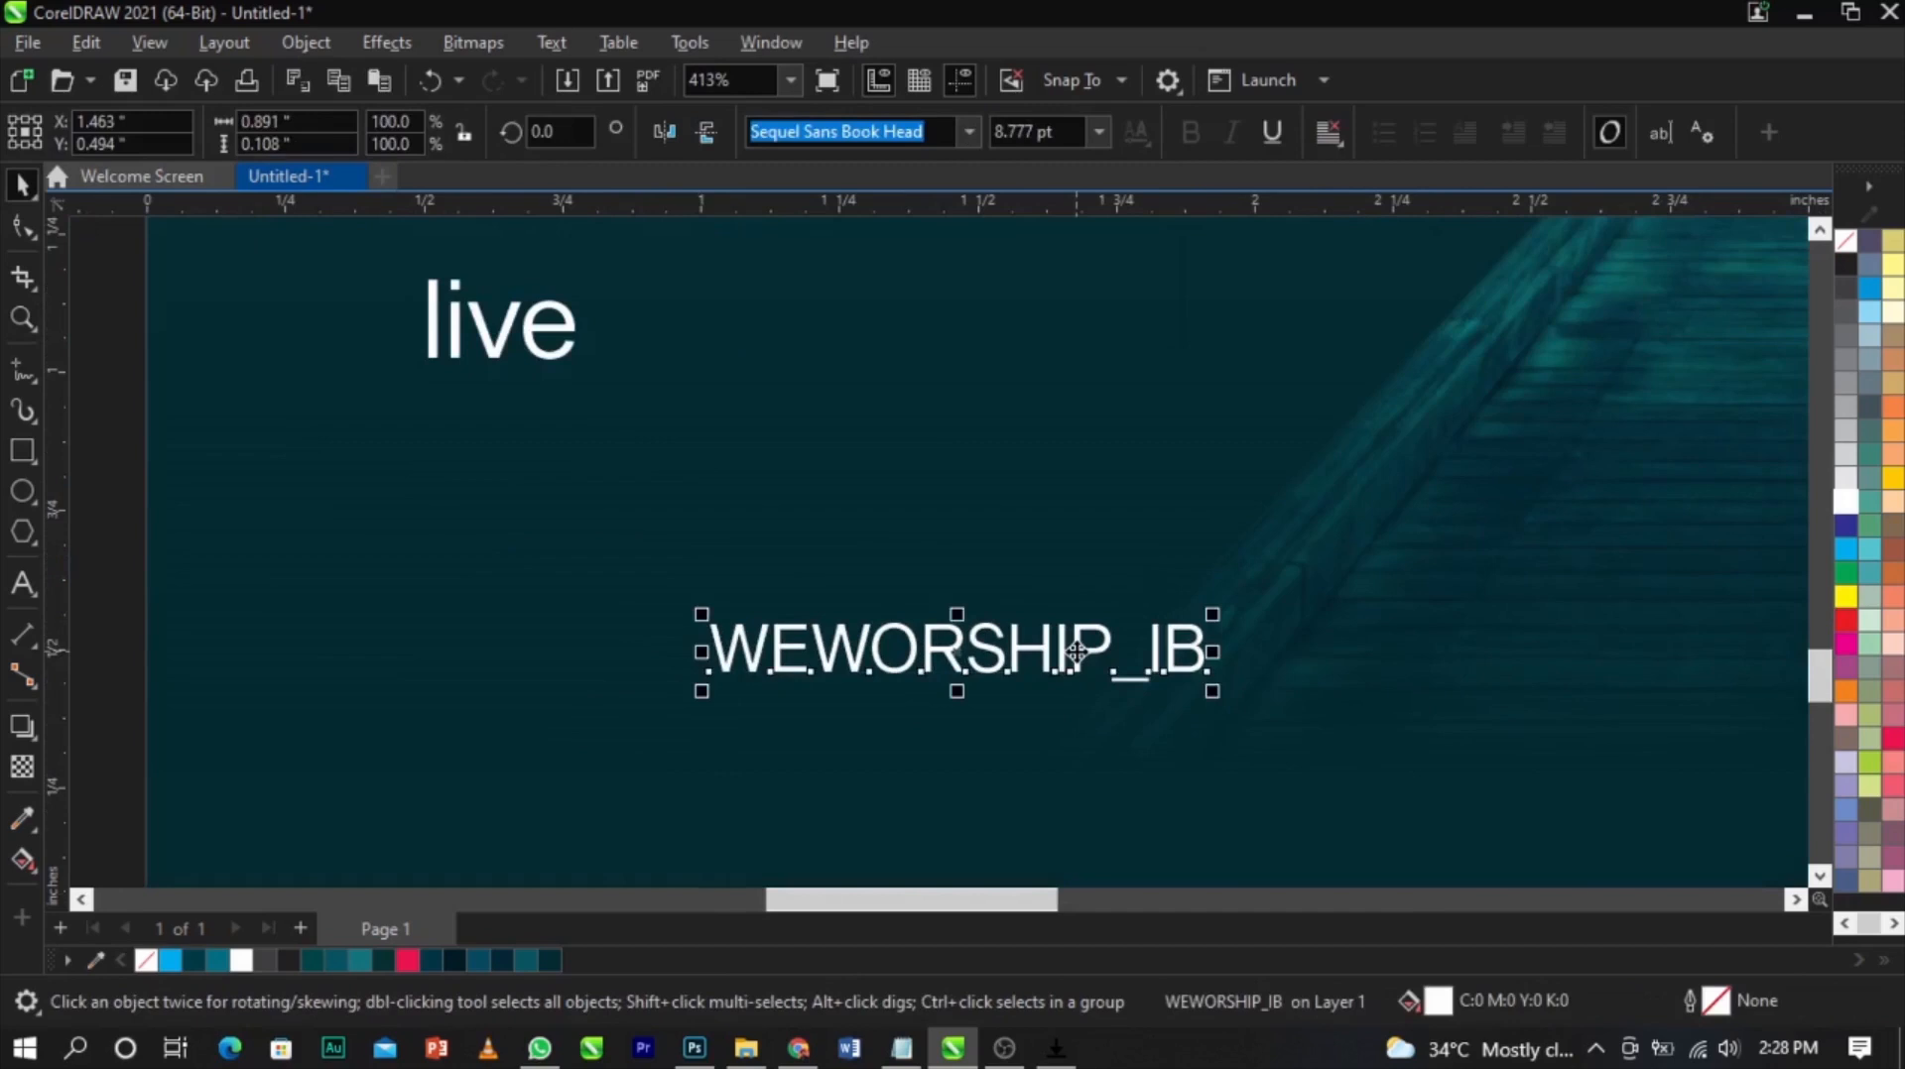
{"action": "left_click_drag", "start_coordinate": [1264, 657], "coordinate": [1260, 663]}
{"action": "left_click_drag", "start_coordinate": [1220, 678], "coordinate": [1195, 674]}
{"action": "scroll", "coordinate": [754, 548], "scroll_direction": "down", "scroll_amount": 6}
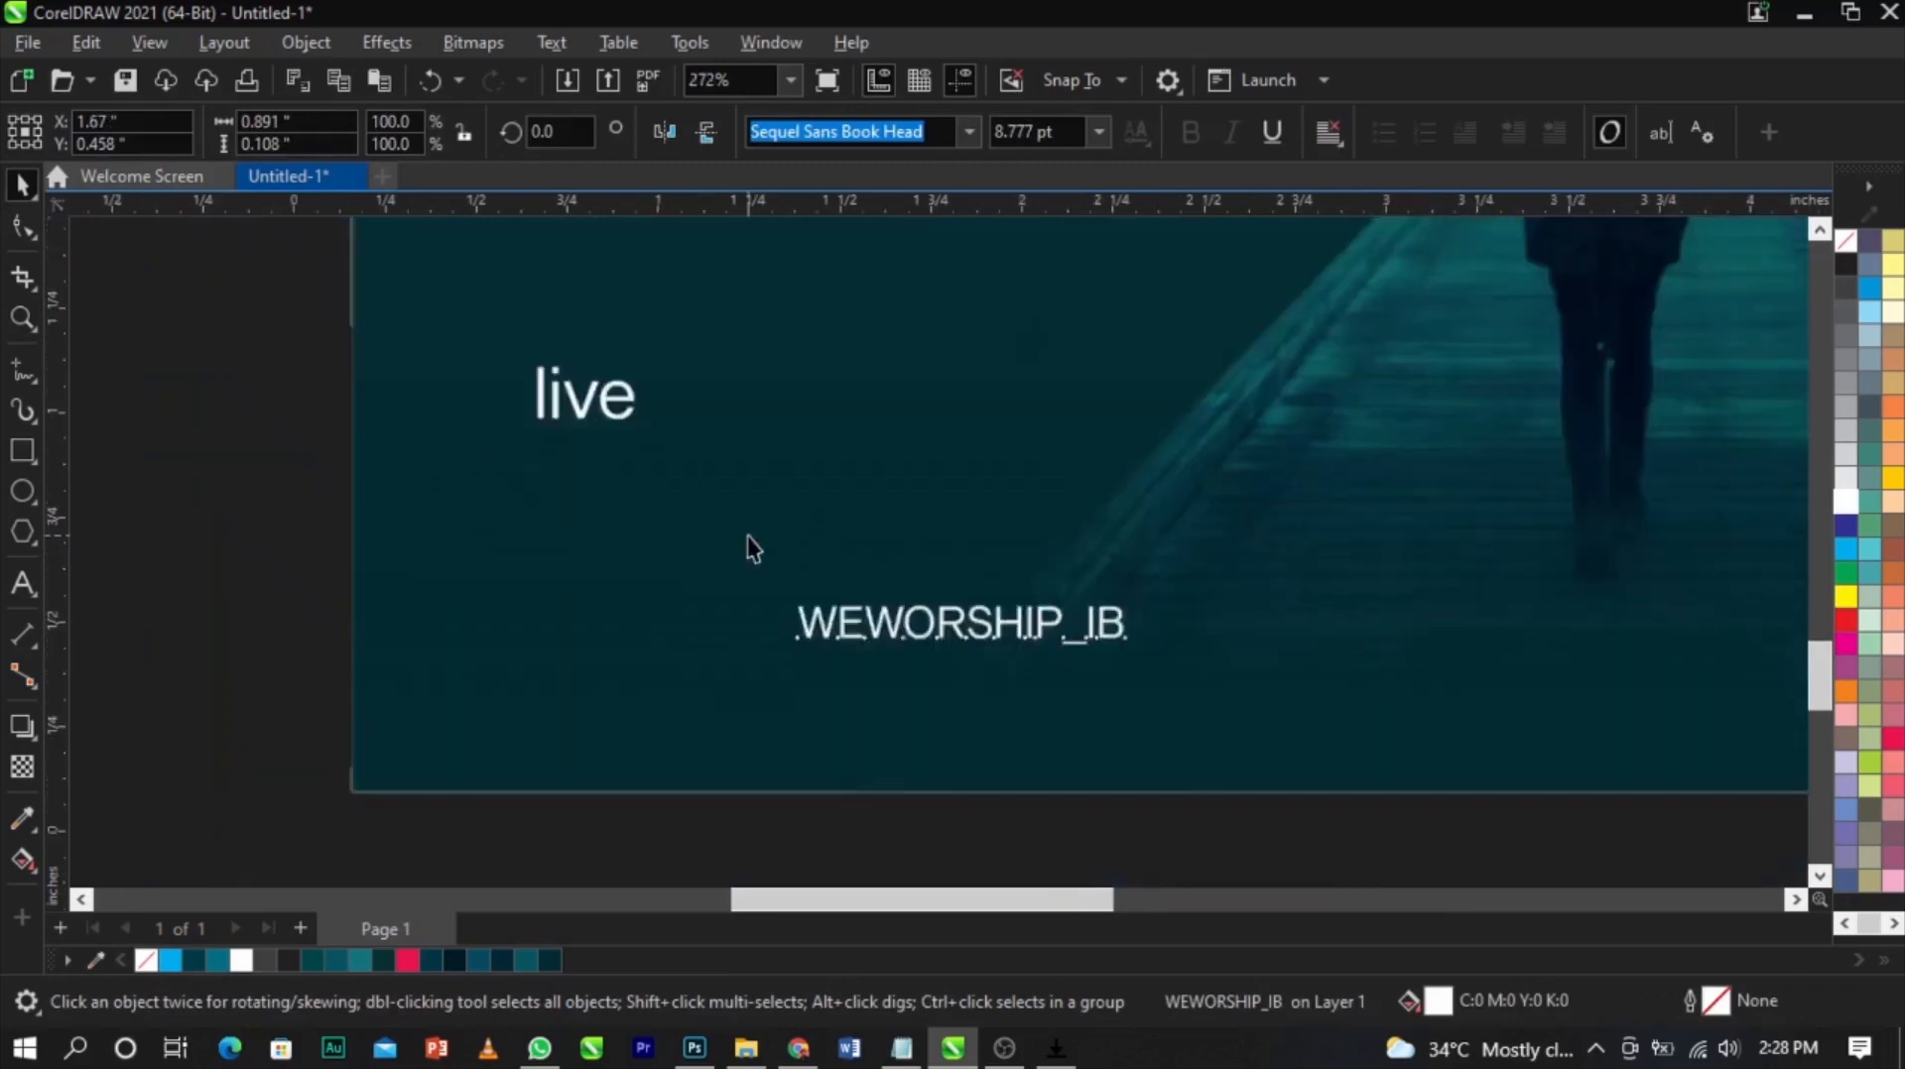
Select the location pin icon and convert it to a 1-bit Line Art bitmap
{"action": "left_click_drag", "start_coordinate": [512, 496], "coordinate": [940, 554]}
{"action": "key", "text": "z"}
{"action": "left_click_drag", "start_coordinate": [816, 459], "coordinate": [1046, 604]}
{"action": "key", "text": "space"}
{"action": "left_click_drag", "start_coordinate": [1071, 539], "coordinate": [892, 511]}
{"action": "left_click", "coordinate": [437, 45]}
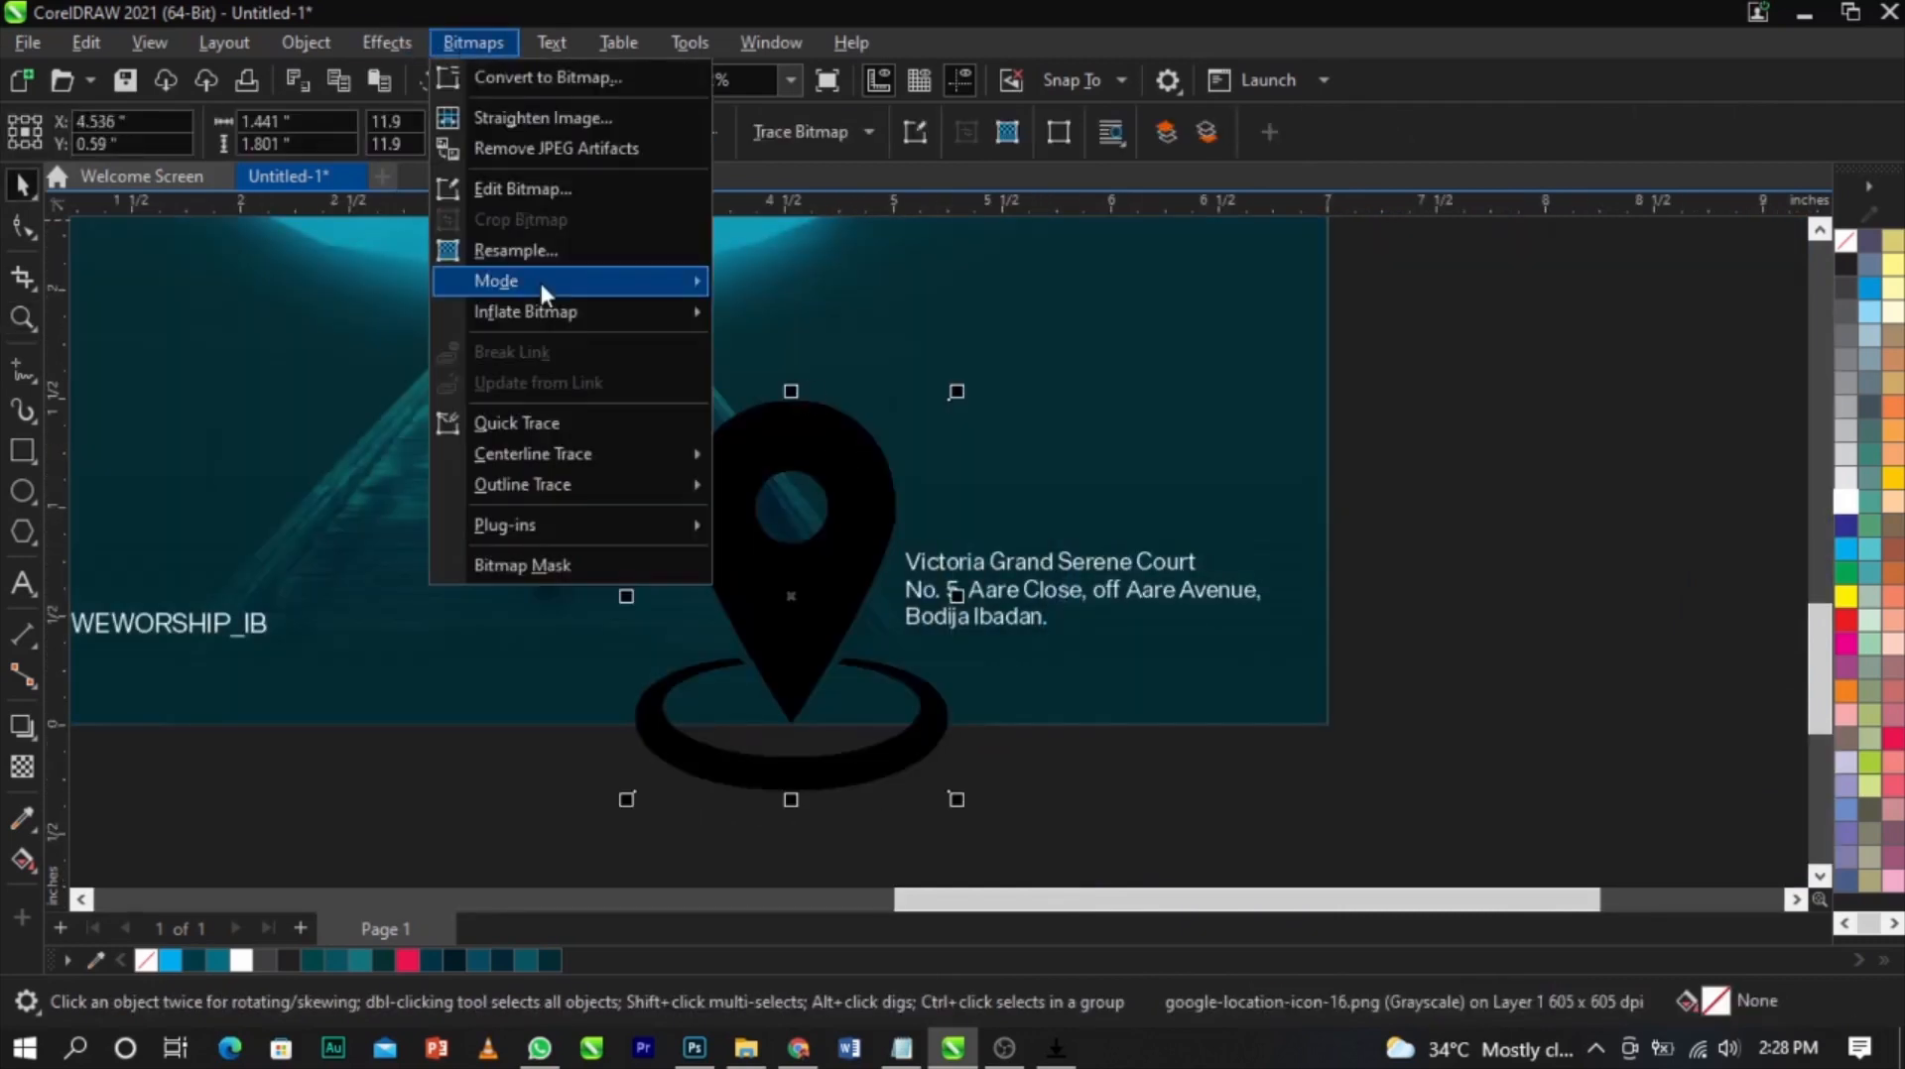
{"action": "mouse_move", "coordinate": [539, 281]}
{"action": "left_click", "coordinate": [837, 285]}
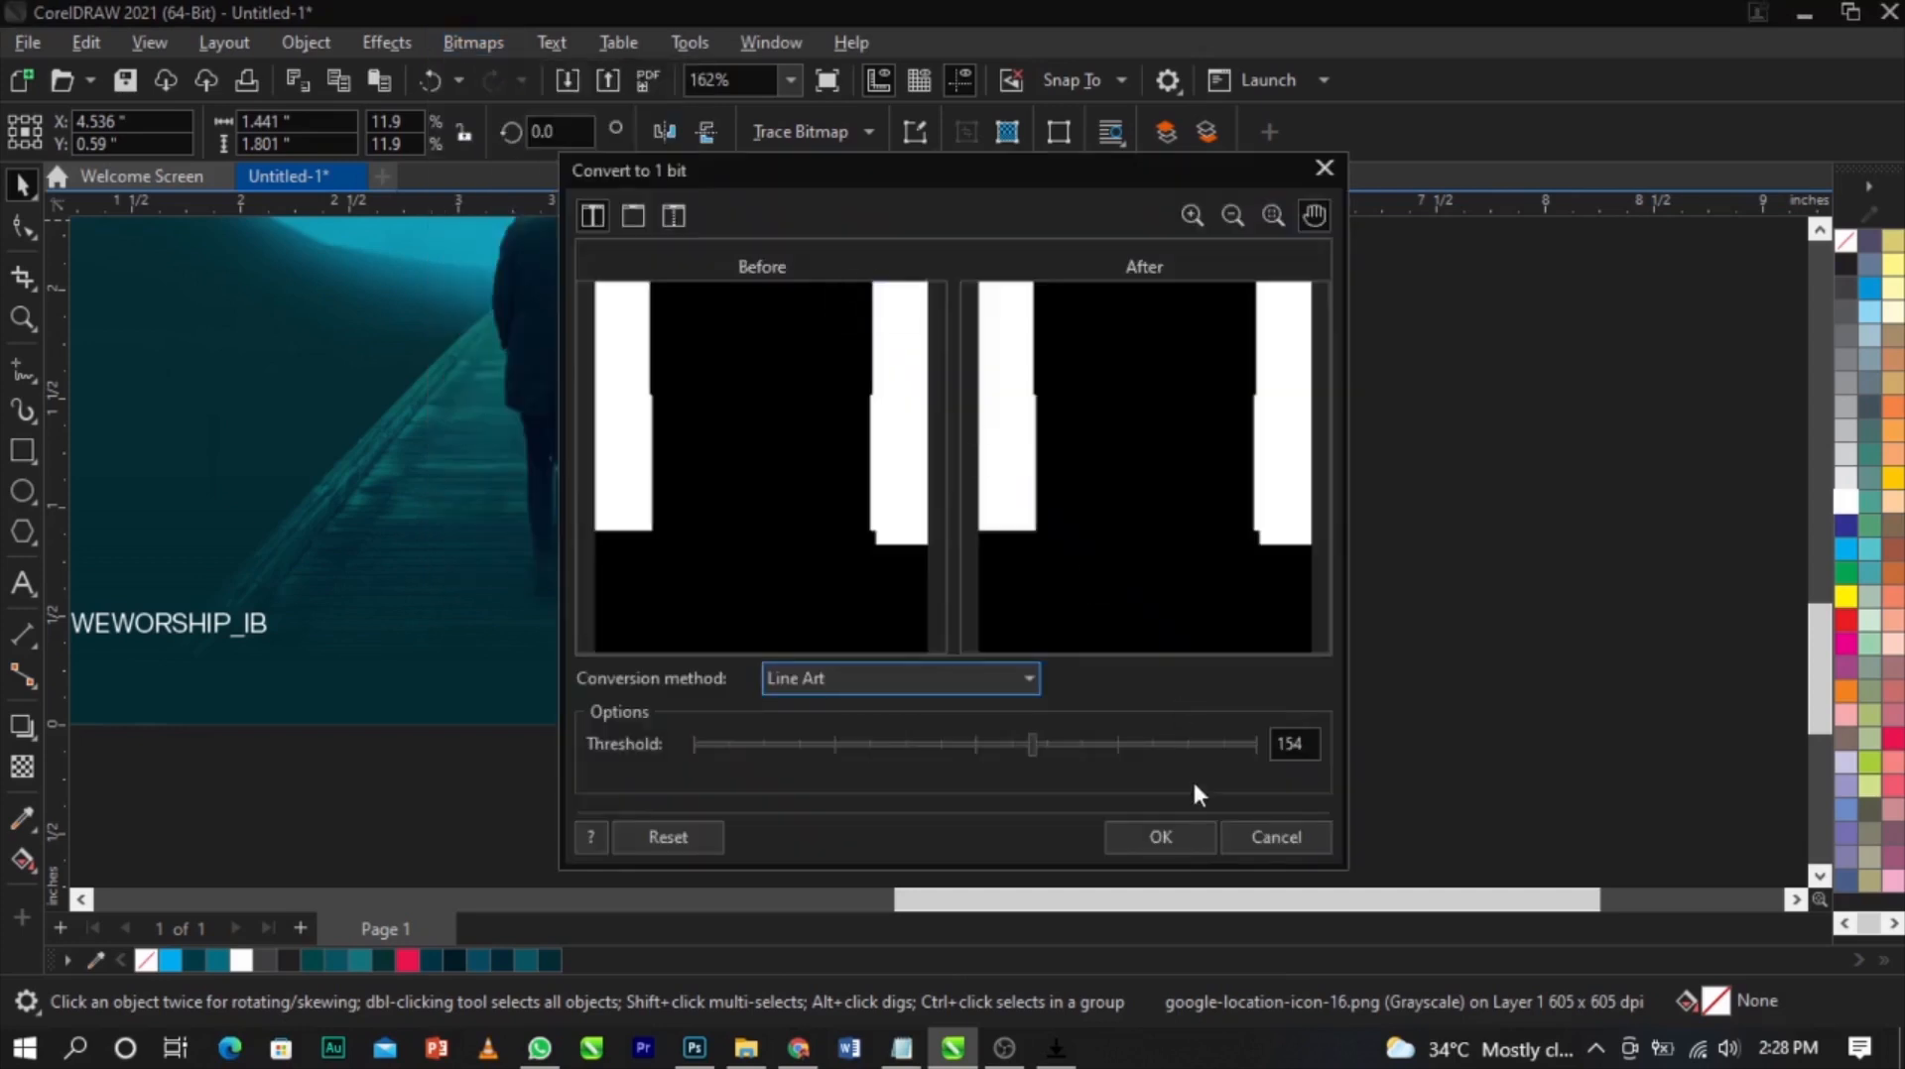
{"action": "left_click", "coordinate": [1185, 831]}
Trace the location pin icon with Outline Trace set to Line art
{"action": "left_click", "coordinate": [784, 129]}
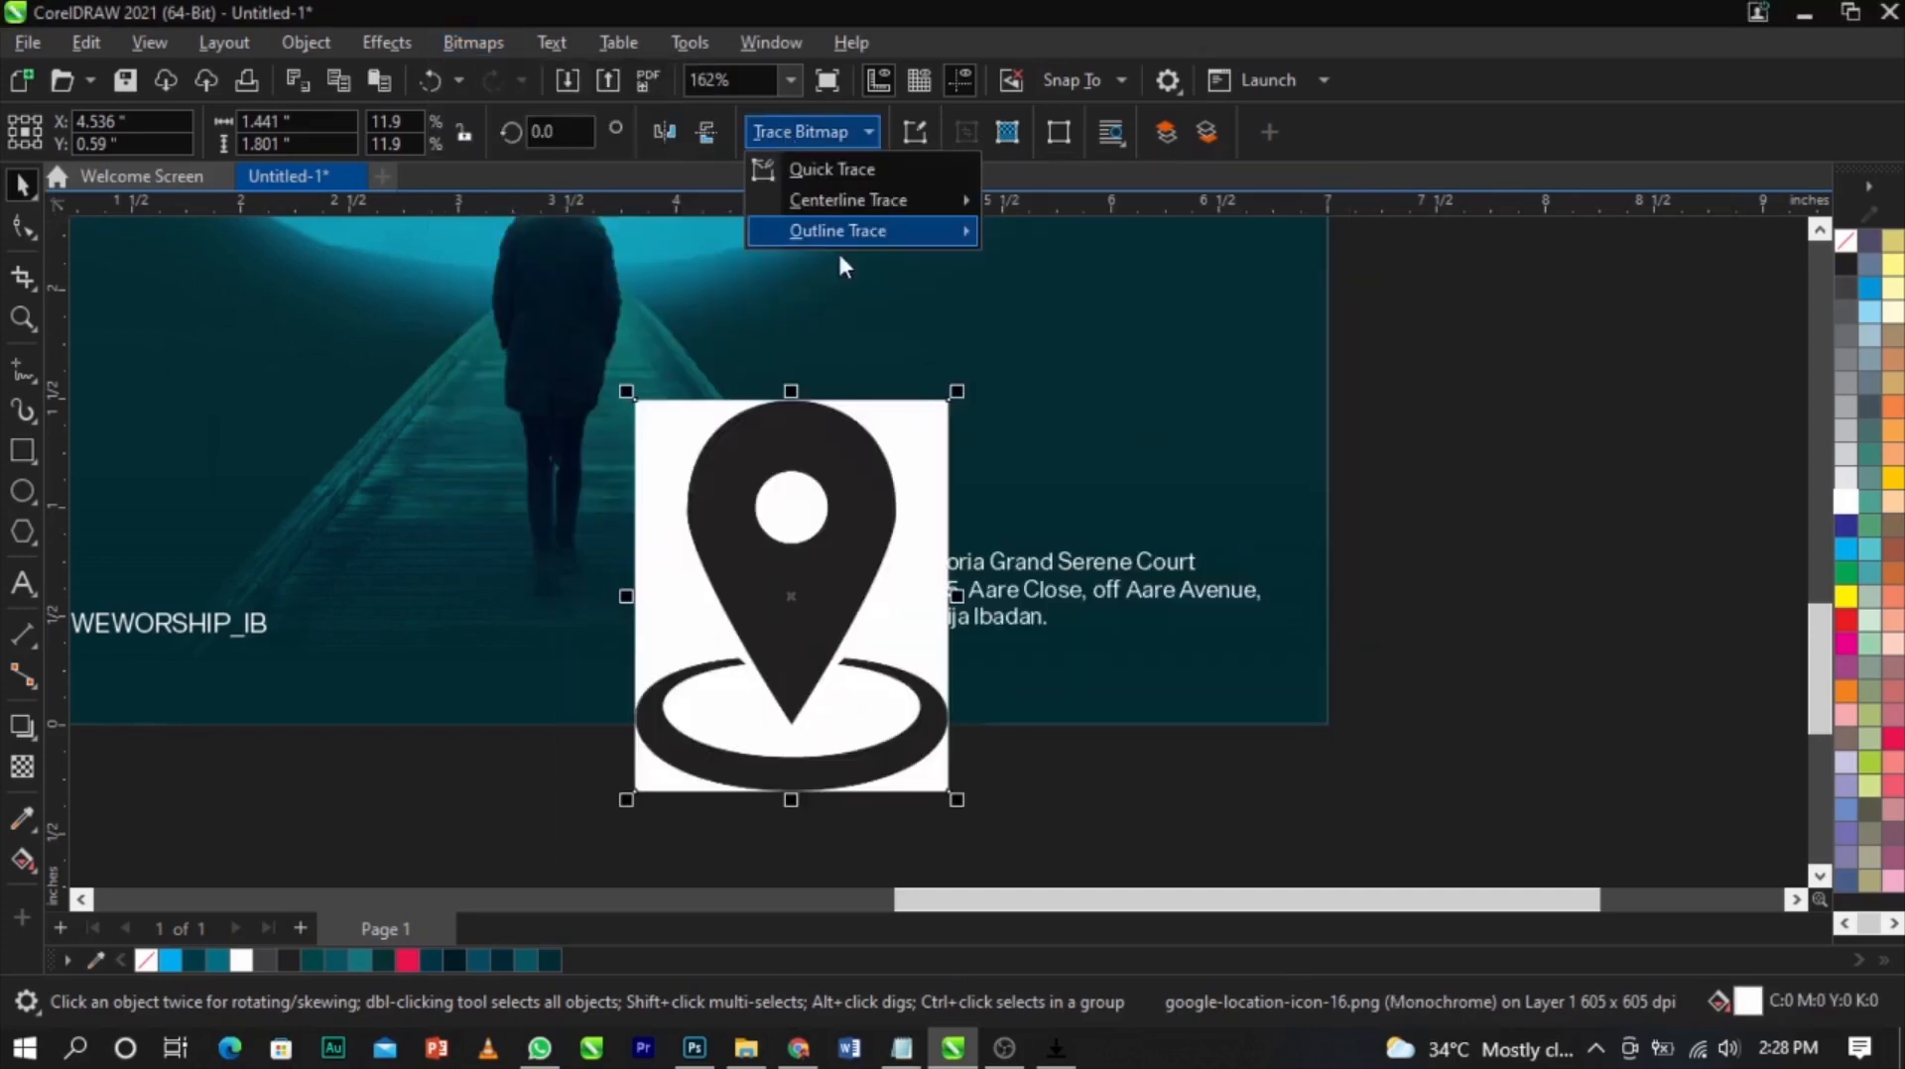
{"action": "mouse_move", "coordinate": [838, 232]}
{"action": "left_click", "coordinate": [1054, 230]}
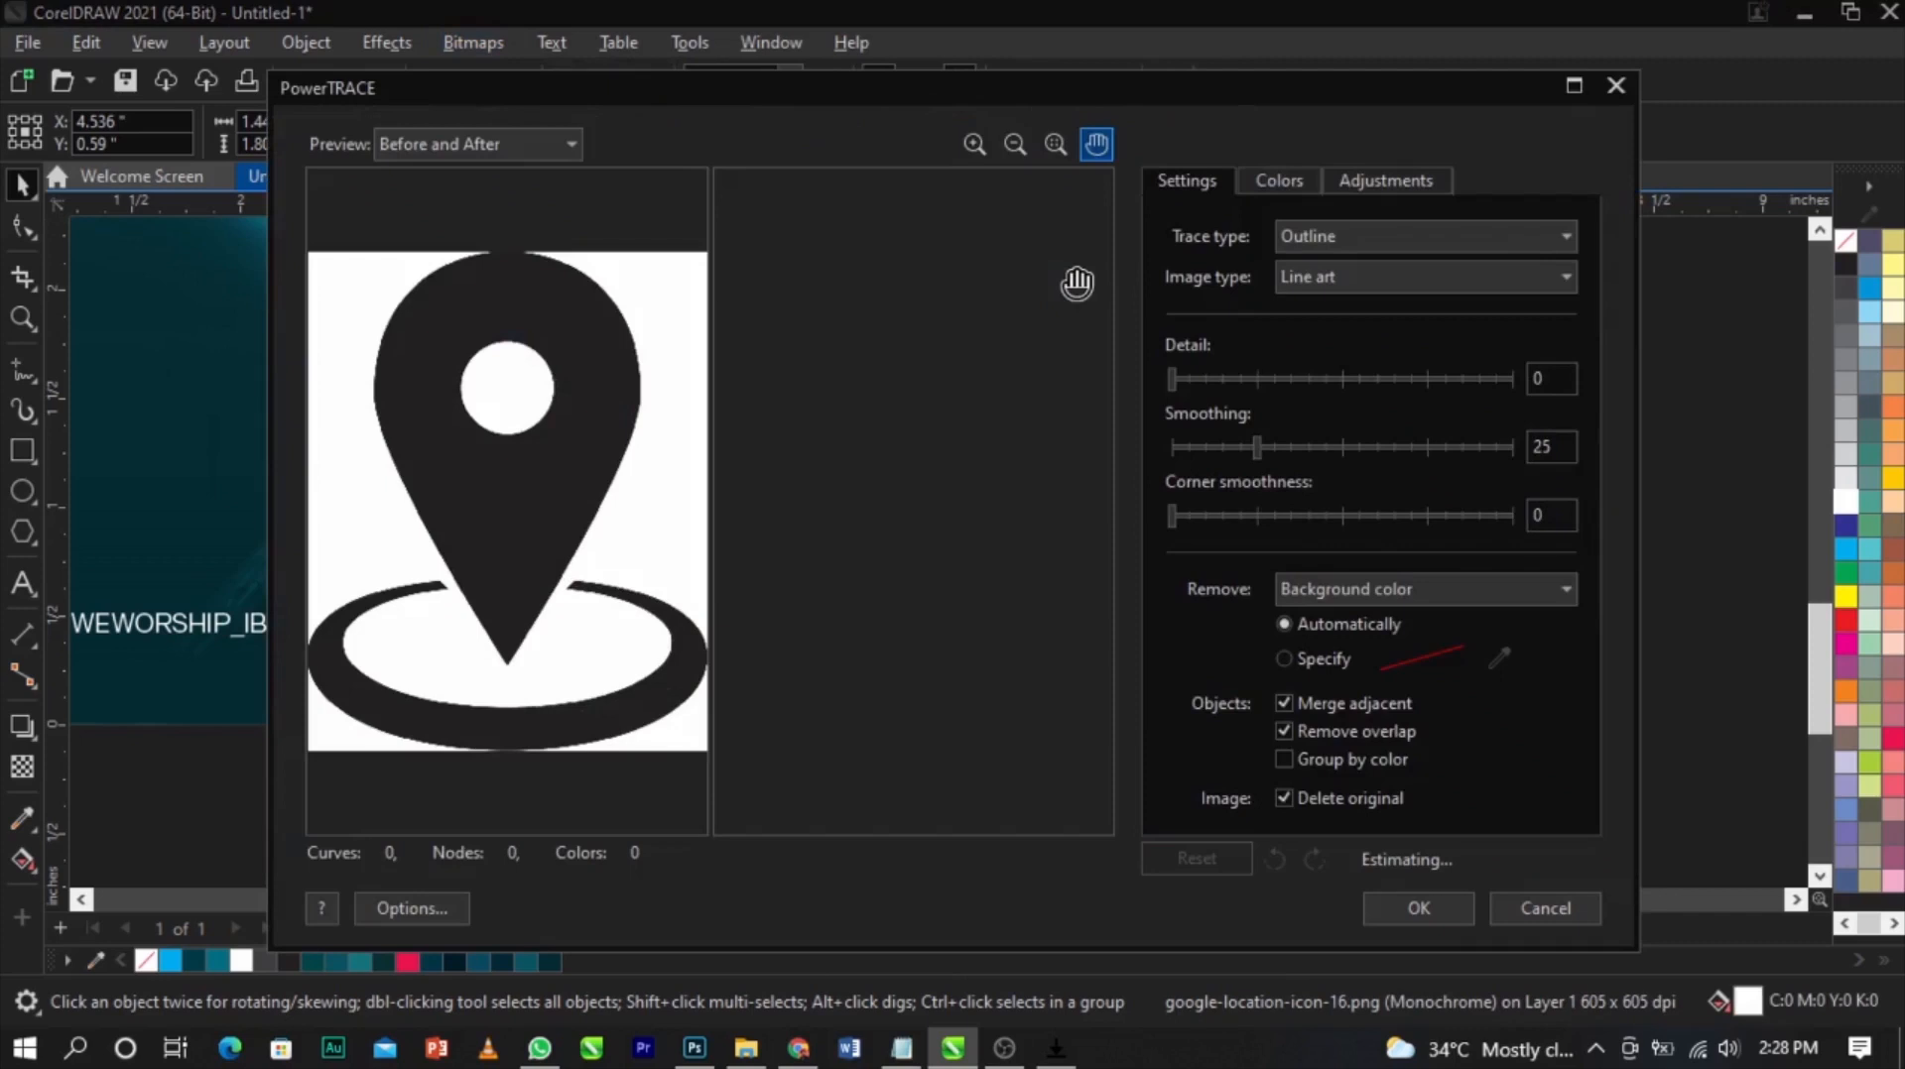
{"action": "left_click", "coordinate": [1425, 907]}
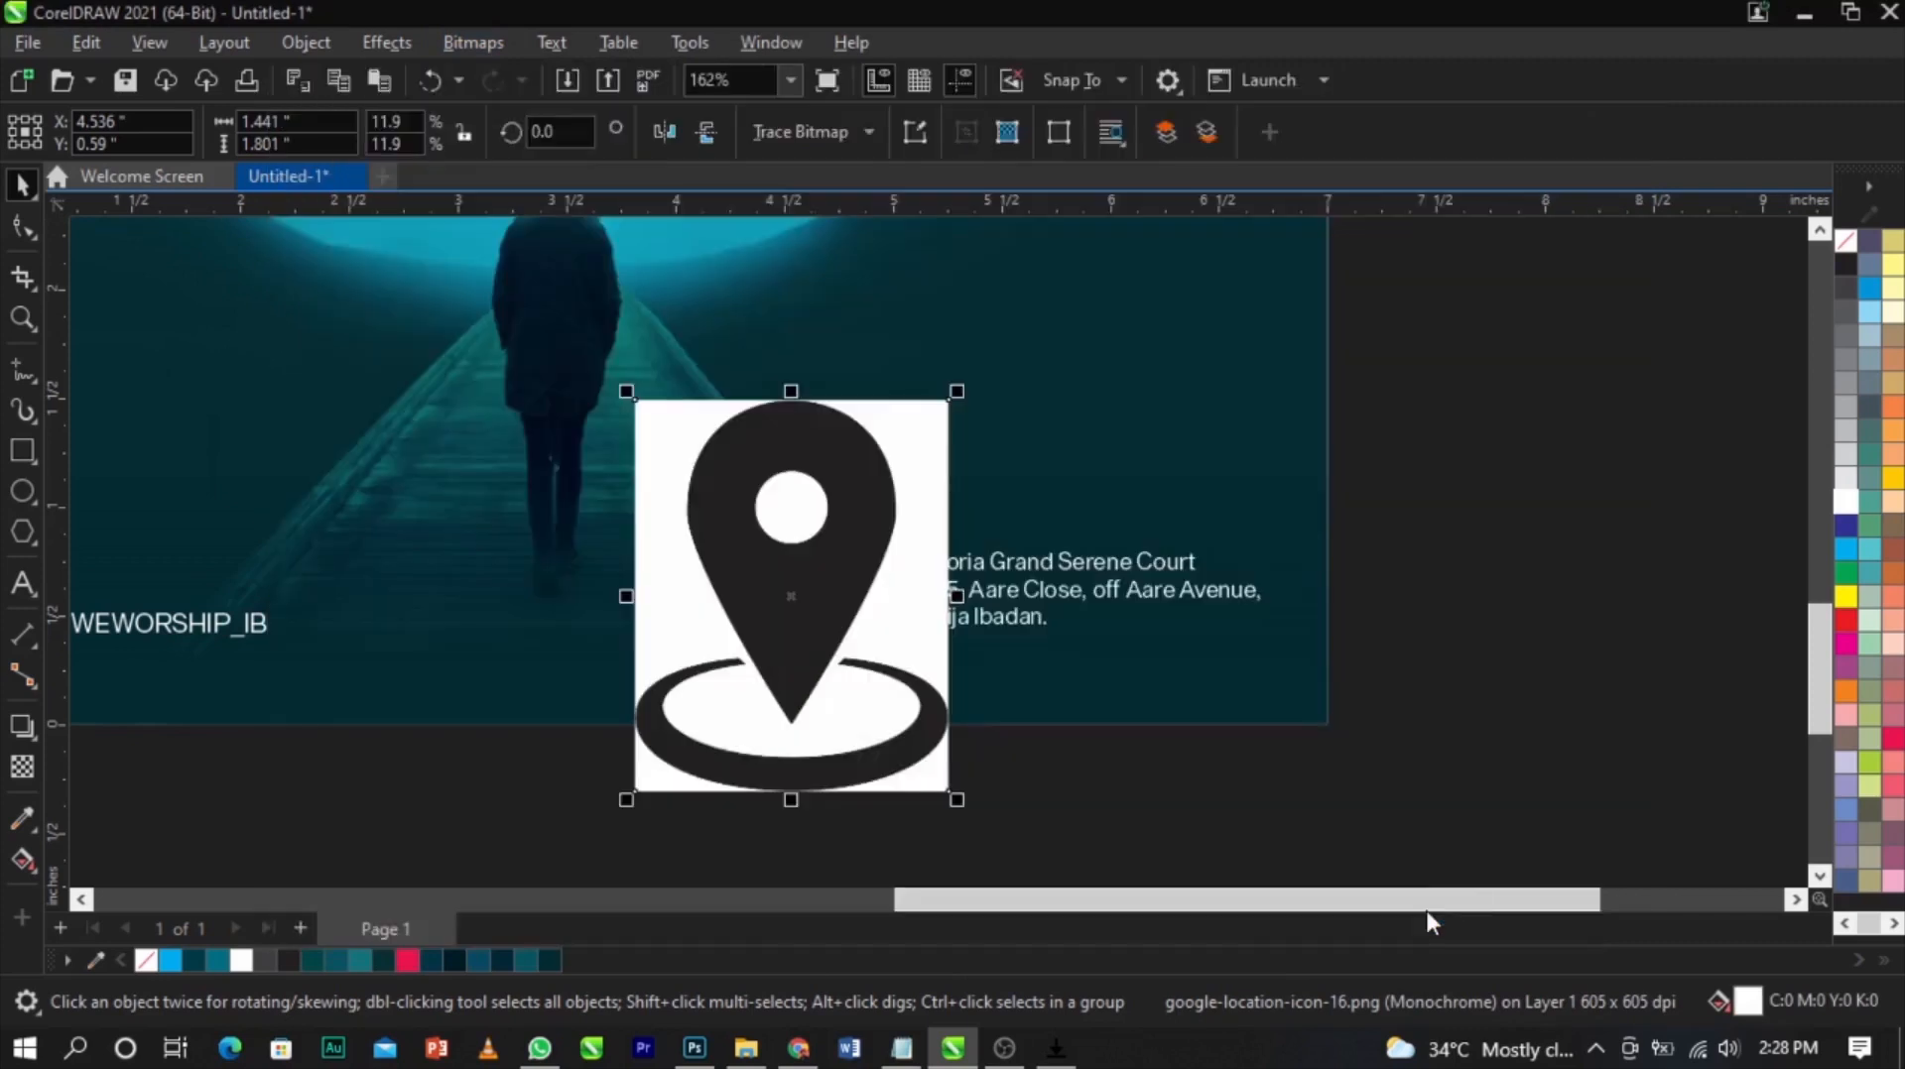
Delete the original location pin bitmap, leaving the traced vector pin
{"action": "left_click_drag", "start_coordinate": [842, 562], "coordinate": [760, 524]}
{"action": "left_click", "coordinate": [896, 562]}
{"action": "key", "text": "Delete"}
Delete the ellipse base from the traced location pin
{"action": "left_click", "coordinate": [776, 441]}
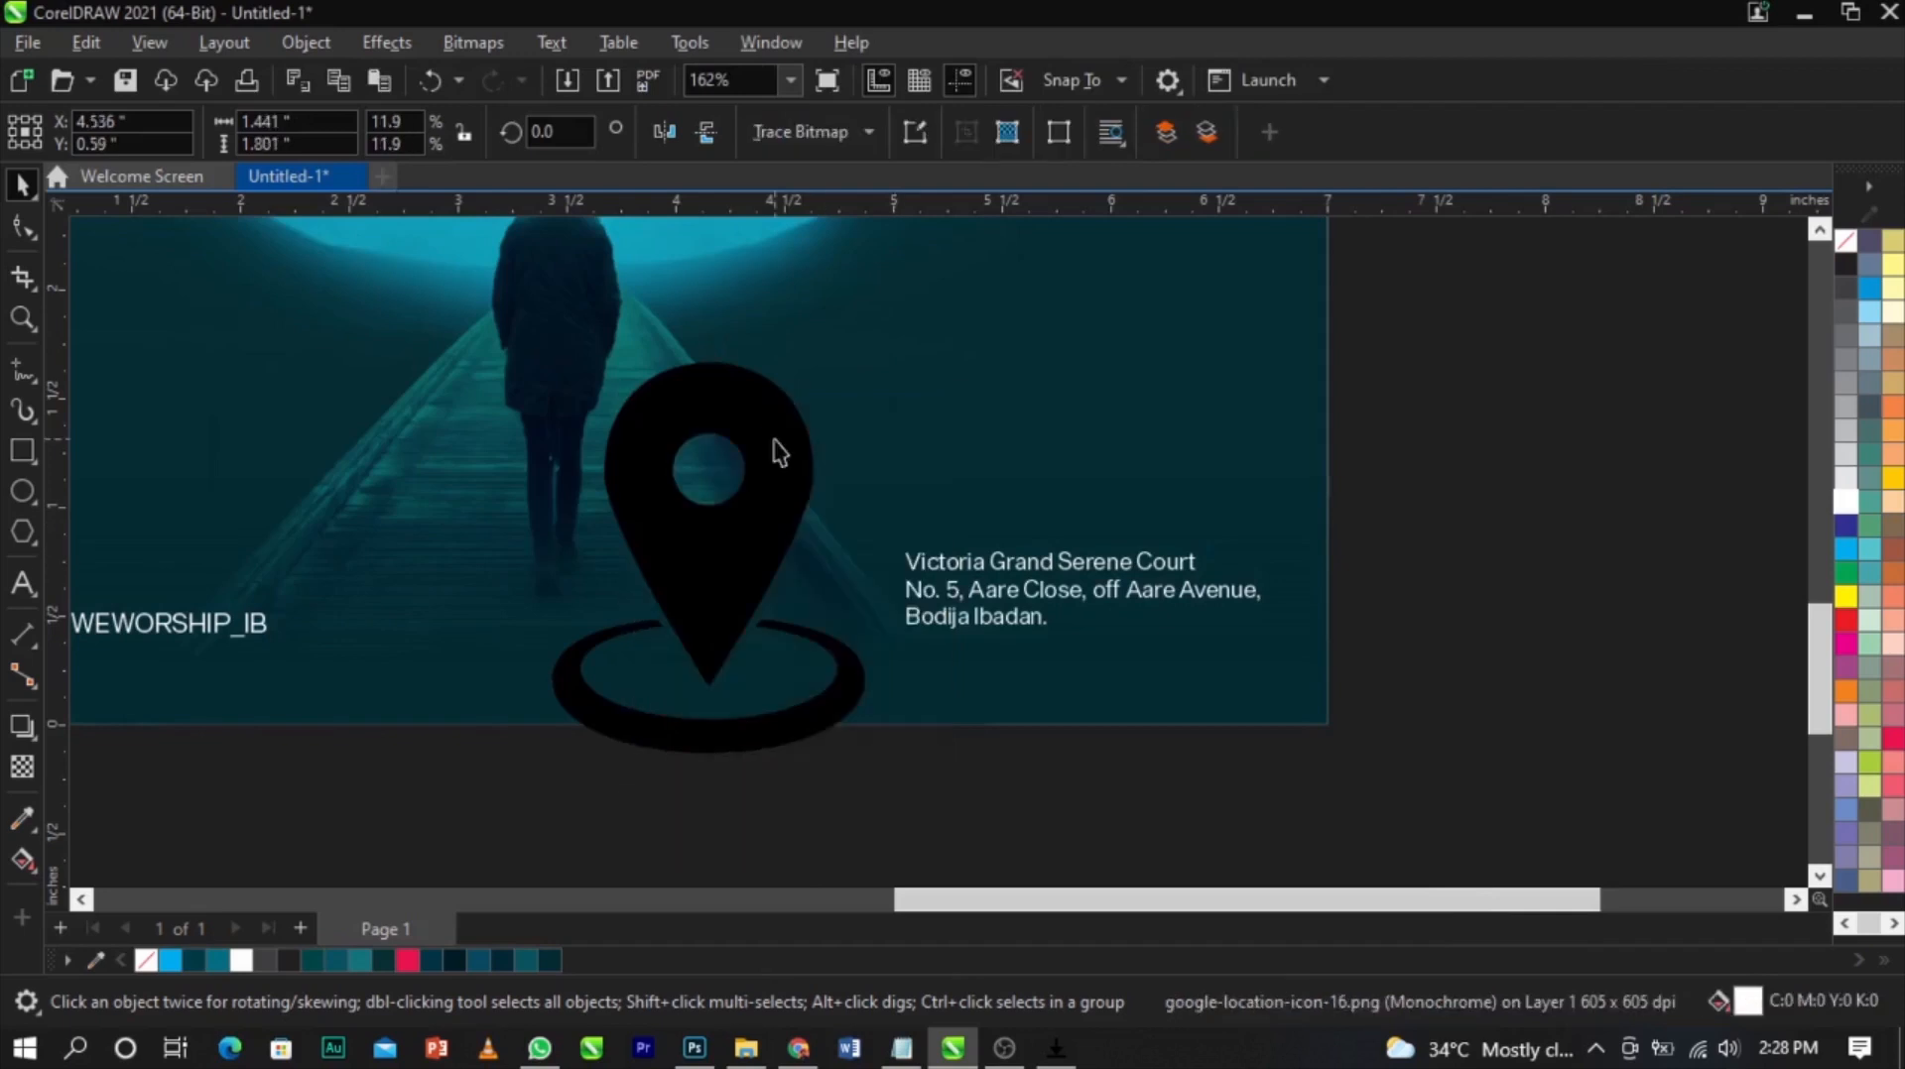
{"action": "left_click", "coordinate": [806, 721], "text": "ctrl"}
{"action": "key", "text": "Delete"}
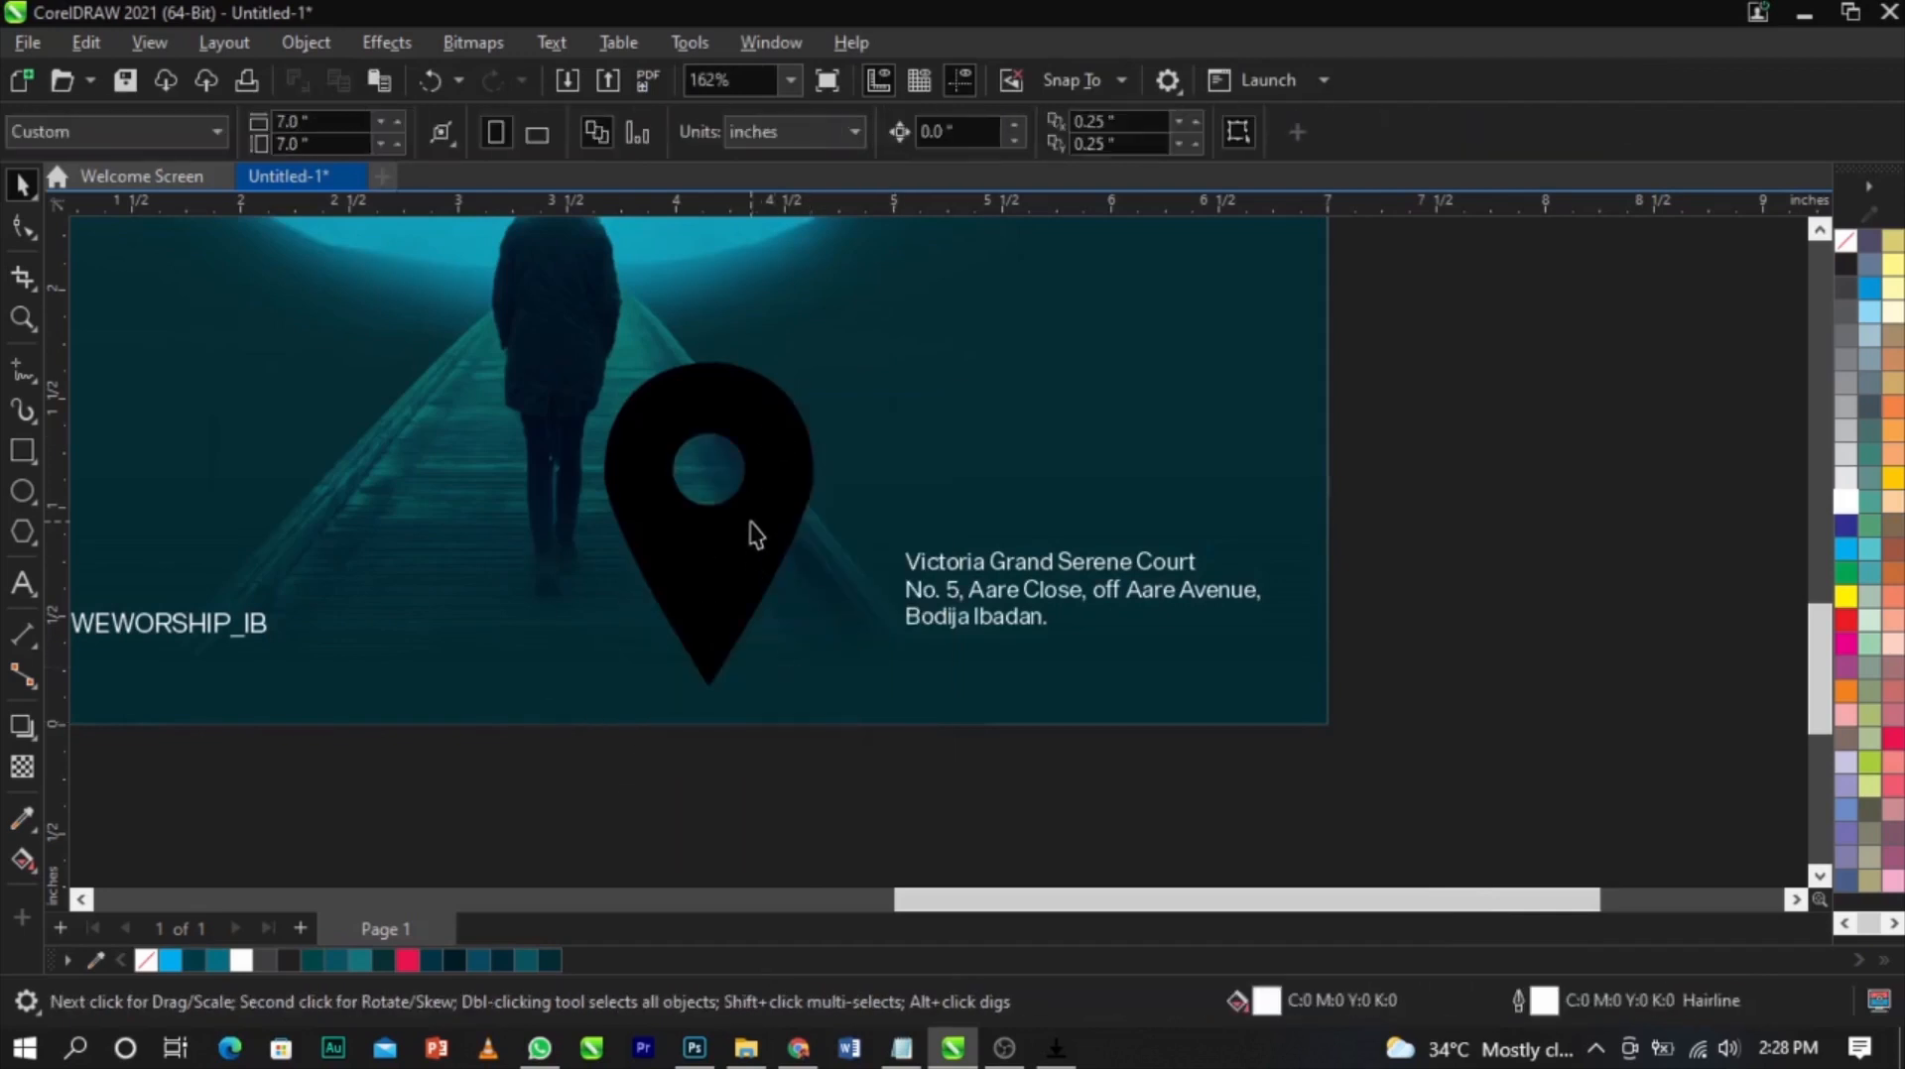
Fill the location pin white and scale it down
{"action": "left_click", "coordinate": [1845, 502]}
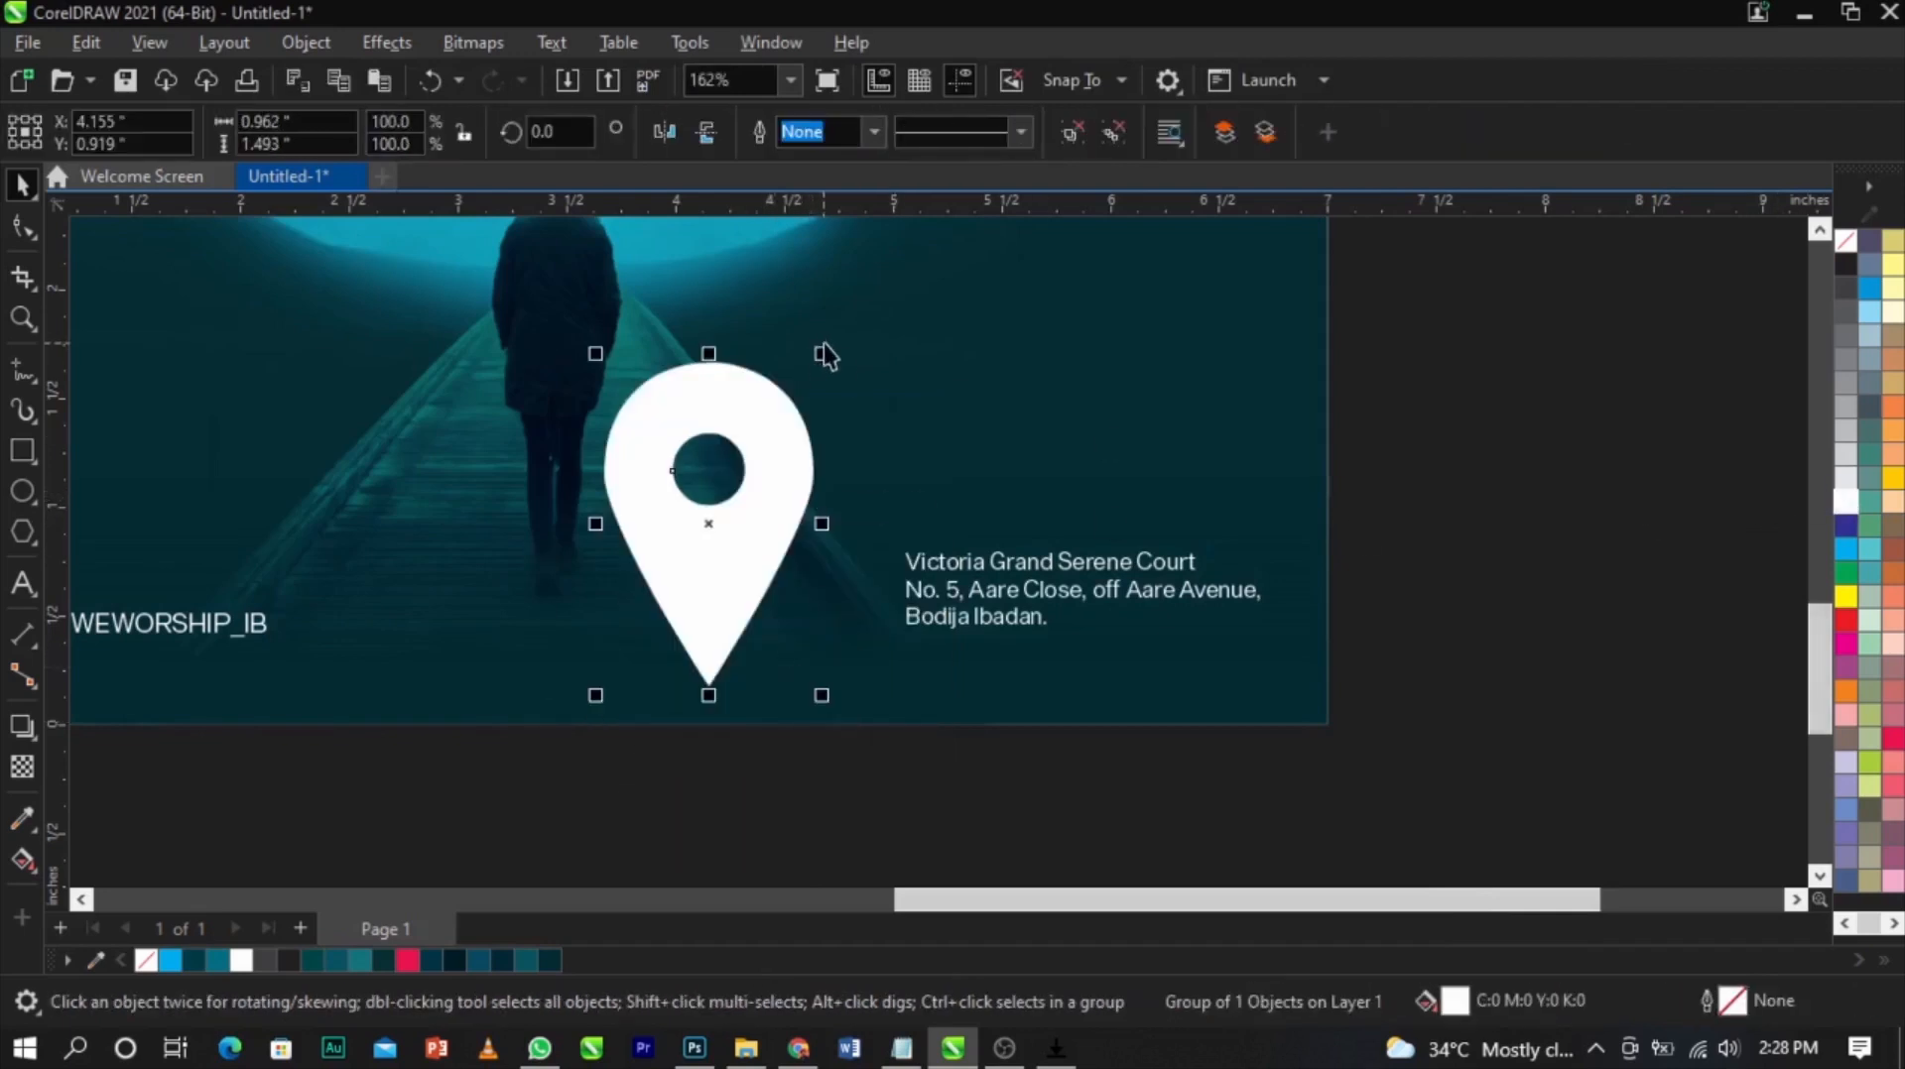
{"action": "left_click_drag", "start_coordinate": [827, 352], "coordinate": [811, 488]}
{"action": "scroll", "coordinate": [758, 488], "scroll_direction": "up", "scroll_amount": 2}
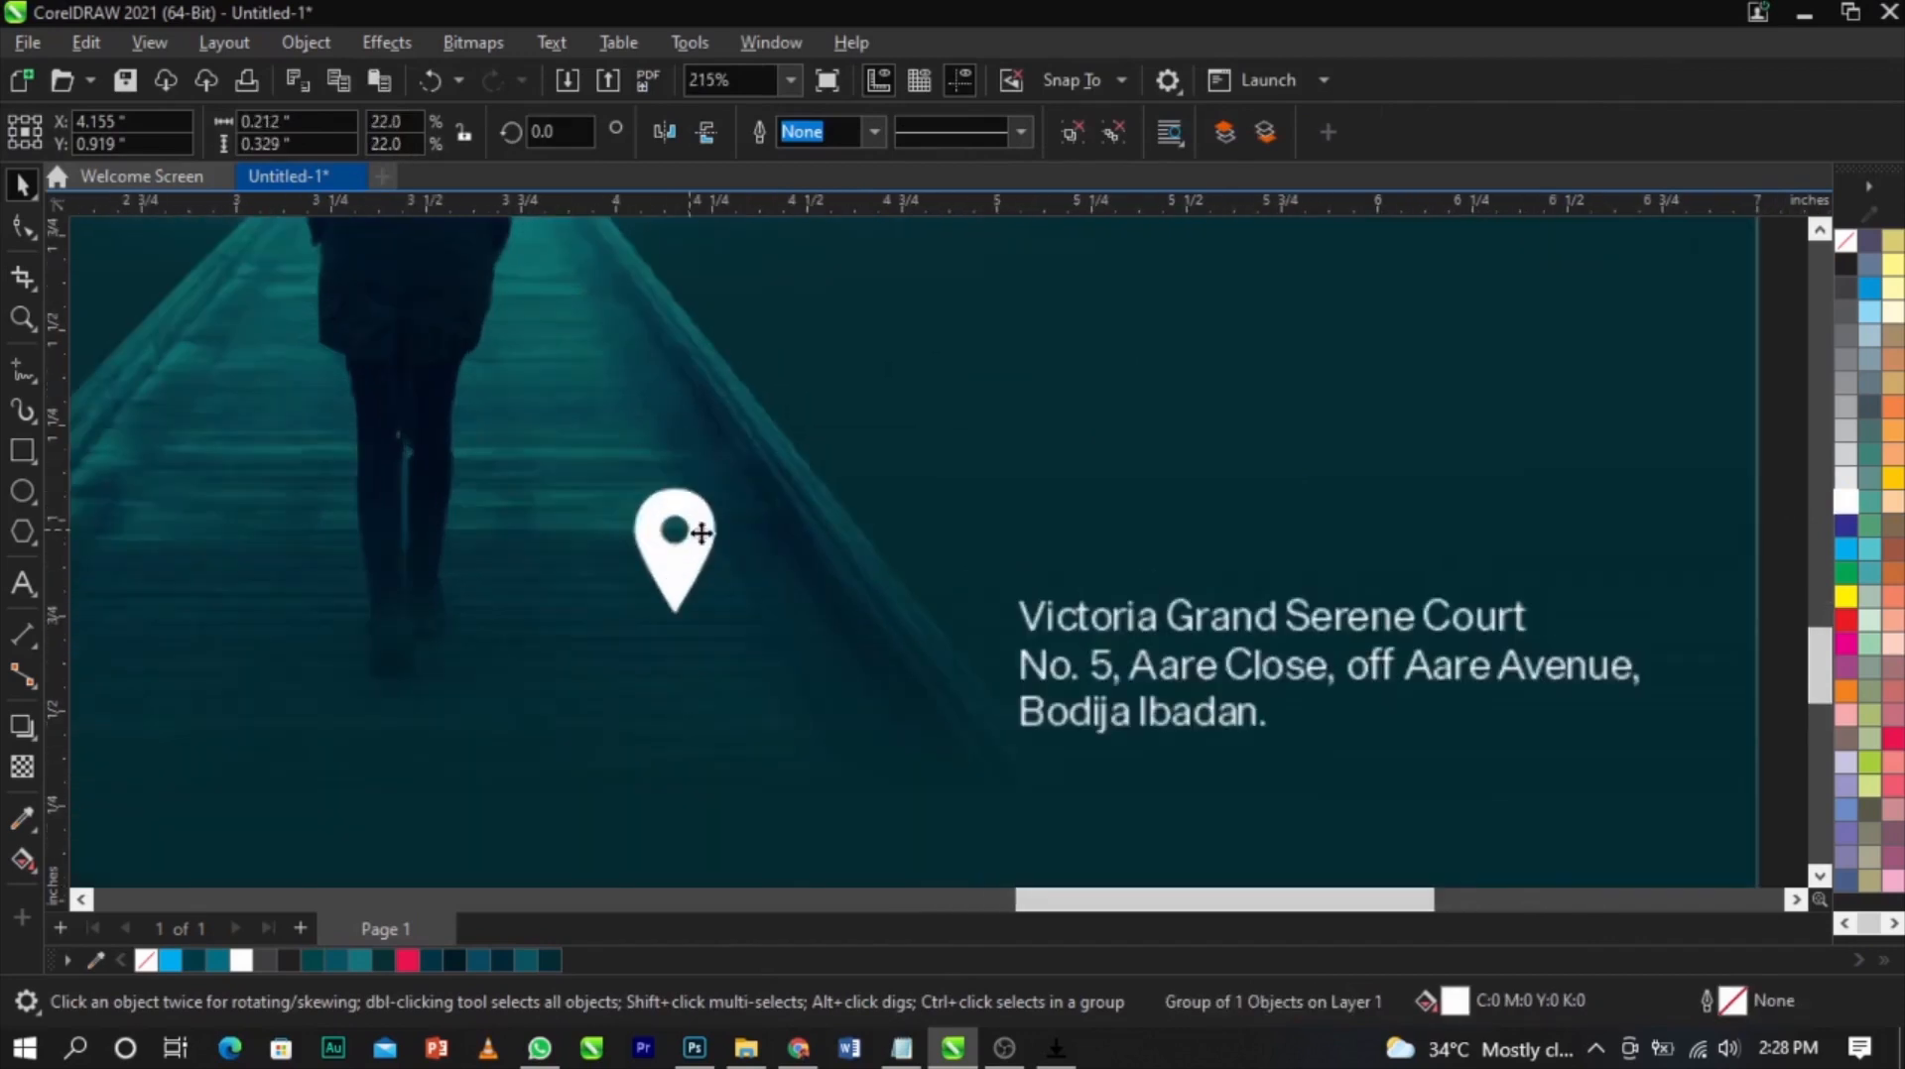
Shrink the pin and position it just left of the venue address lines
{"action": "left_click_drag", "start_coordinate": [682, 553], "coordinate": [957, 663]}
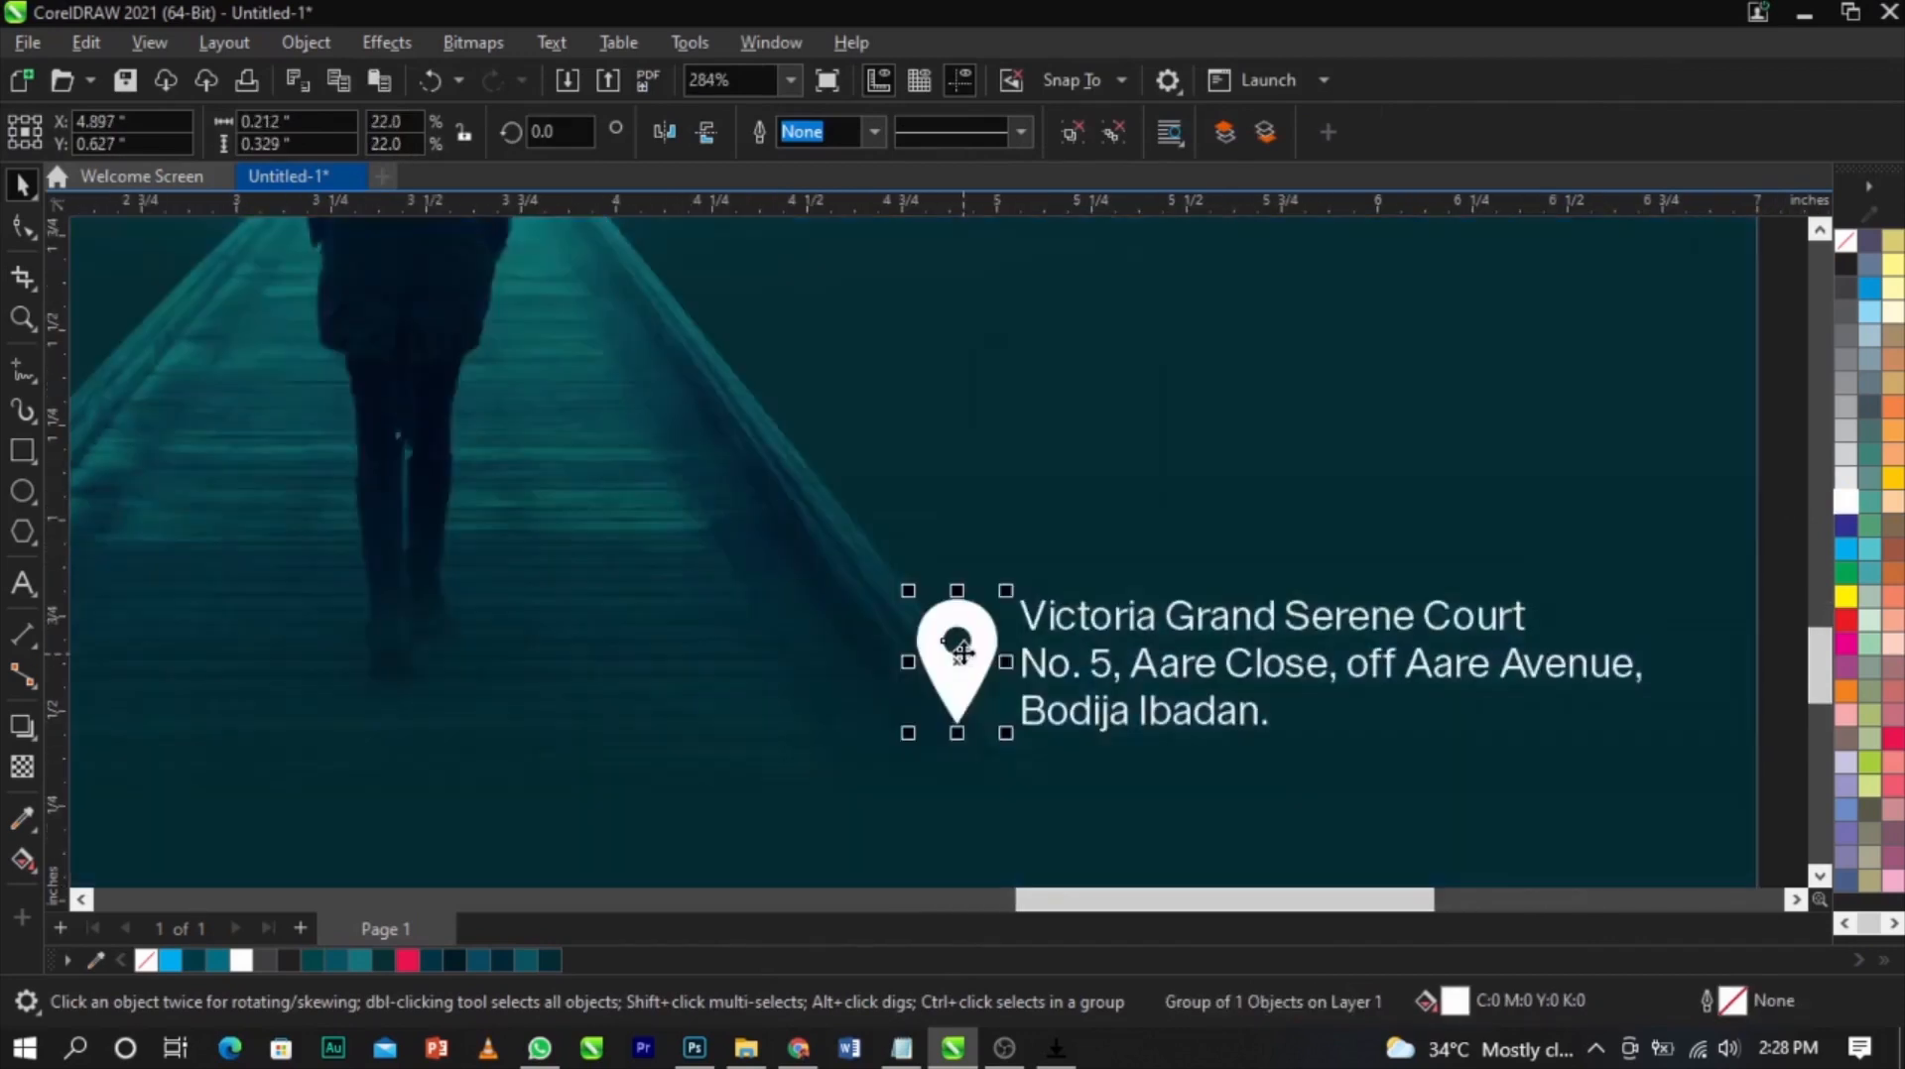
{"action": "scroll", "coordinate": [983, 625], "scroll_direction": "up", "scroll_amount": 2}
{"action": "left_click_drag", "start_coordinate": [1053, 534], "coordinate": [1054, 582]}
{"action": "left_click_drag", "start_coordinate": [997, 670], "coordinate": [1013, 629]}
{"action": "scroll", "coordinate": [1013, 629], "scroll_direction": "down", "scroll_amount": 2}
{"action": "scroll", "coordinate": [1022, 565], "scroll_direction": "down", "scroll_amount": 3}
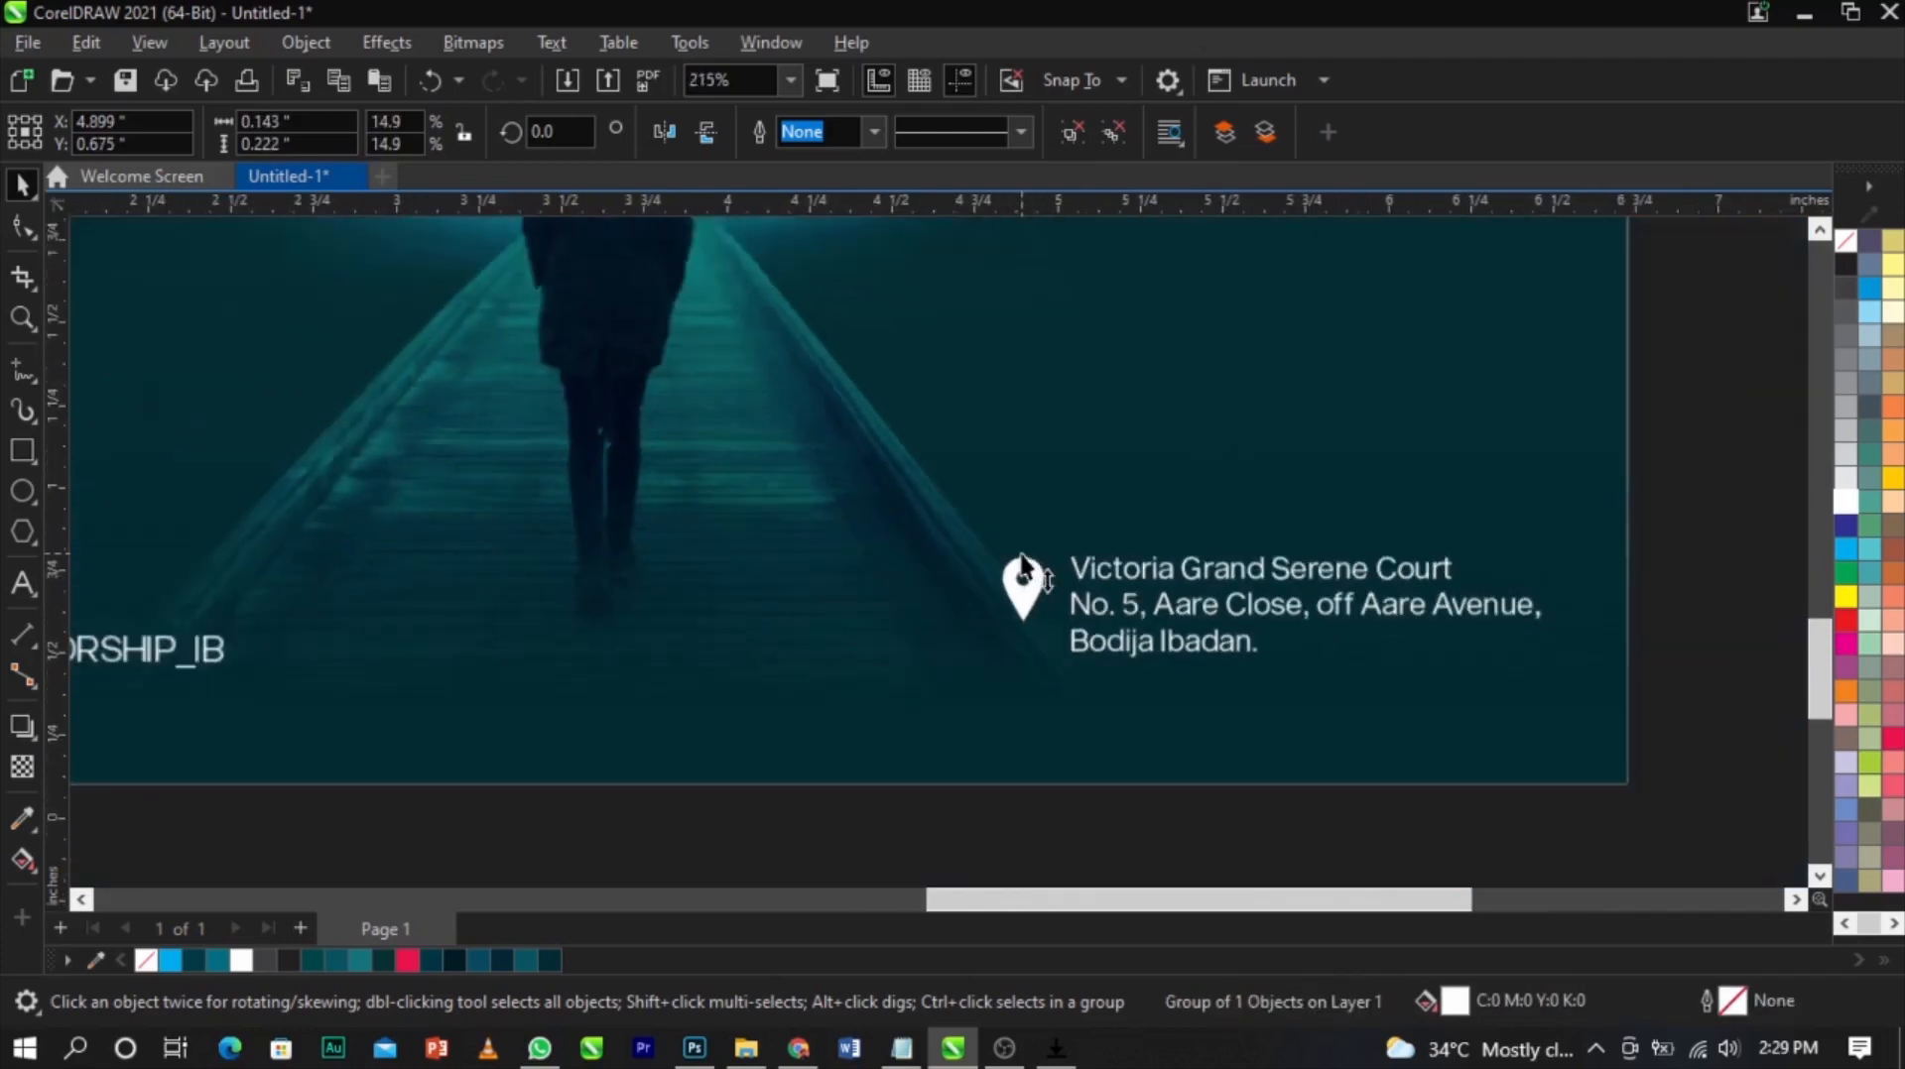
Select the YouTube logo image and convert it to a 1-bit Line Art bitmap with threshold 200
{"action": "left_click", "coordinate": [1540, 597]}
{"action": "scroll", "coordinate": [1539, 596], "scroll_direction": "down", "scroll_amount": 1}
{"action": "scroll", "coordinate": [1536, 585], "scroll_direction": "down", "scroll_amount": 1}
{"action": "key", "text": "F2"}
{"action": "left_click_drag", "start_coordinate": [645, 486], "coordinate": [1167, 664]}
{"action": "scroll", "coordinate": [1131, 655], "scroll_direction": "down", "scroll_amount": 3}
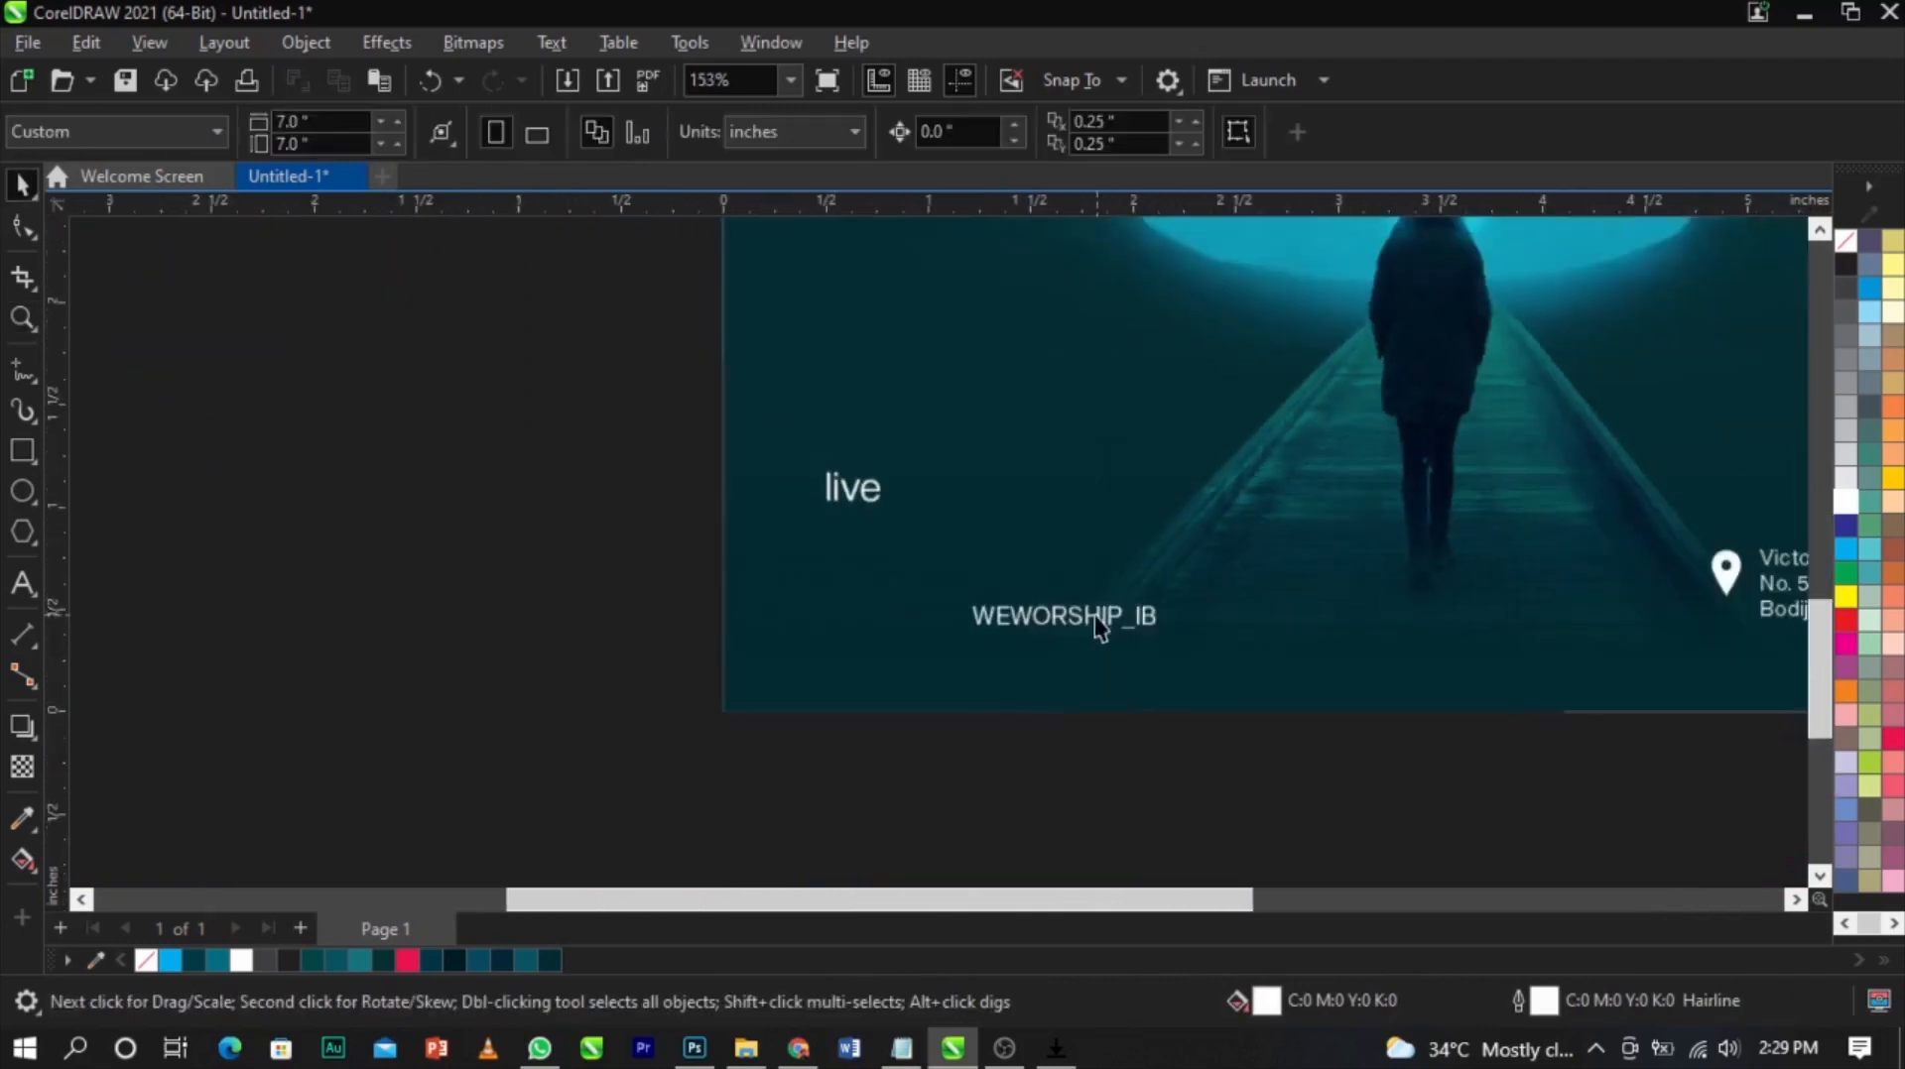
{"action": "left_click_drag", "start_coordinate": [435, 226], "coordinate": [822, 652]}
{"action": "left_click_drag", "start_coordinate": [148, 298], "coordinate": [581, 677]}
{"action": "key", "text": "F2"}
{"action": "left_click_drag", "start_coordinate": [433, 486], "coordinate": [1104, 759]}
{"action": "left_click", "coordinate": [927, 556]}
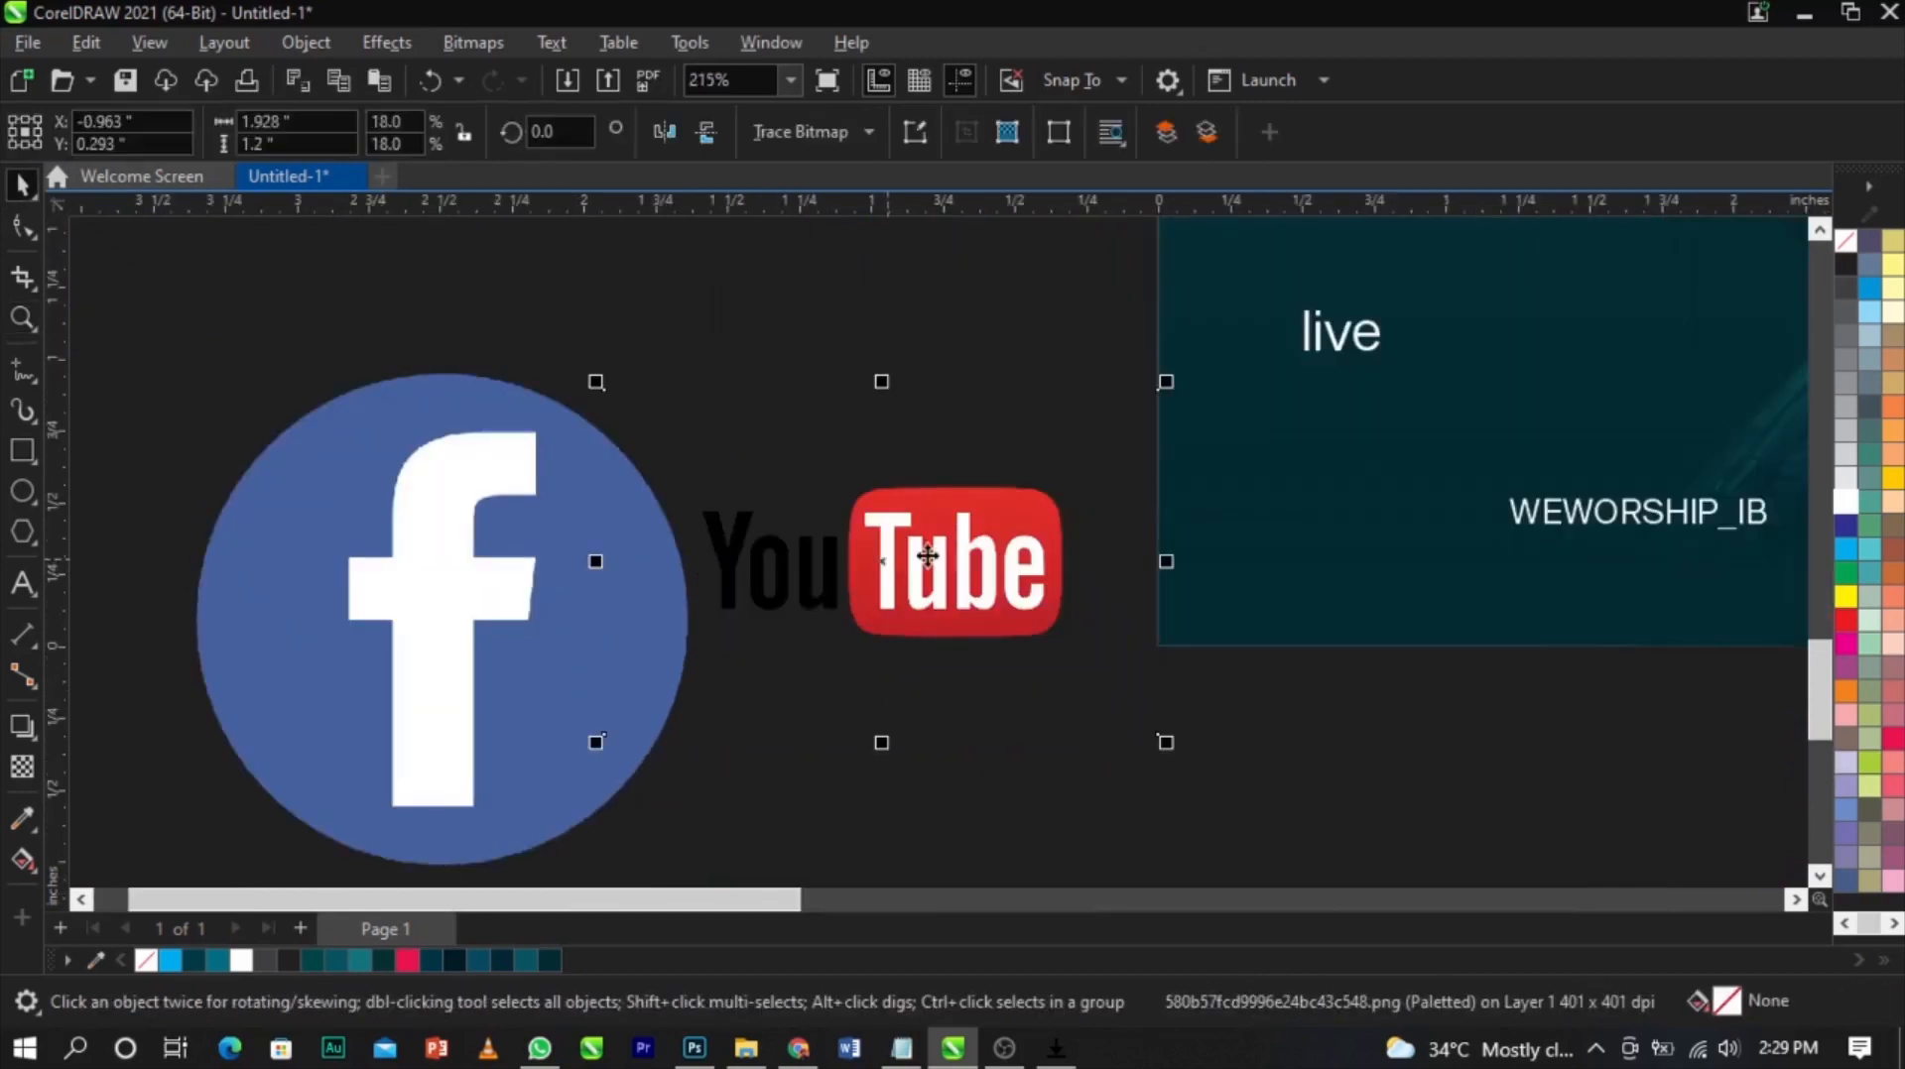
{"action": "left_click", "coordinate": [461, 40]}
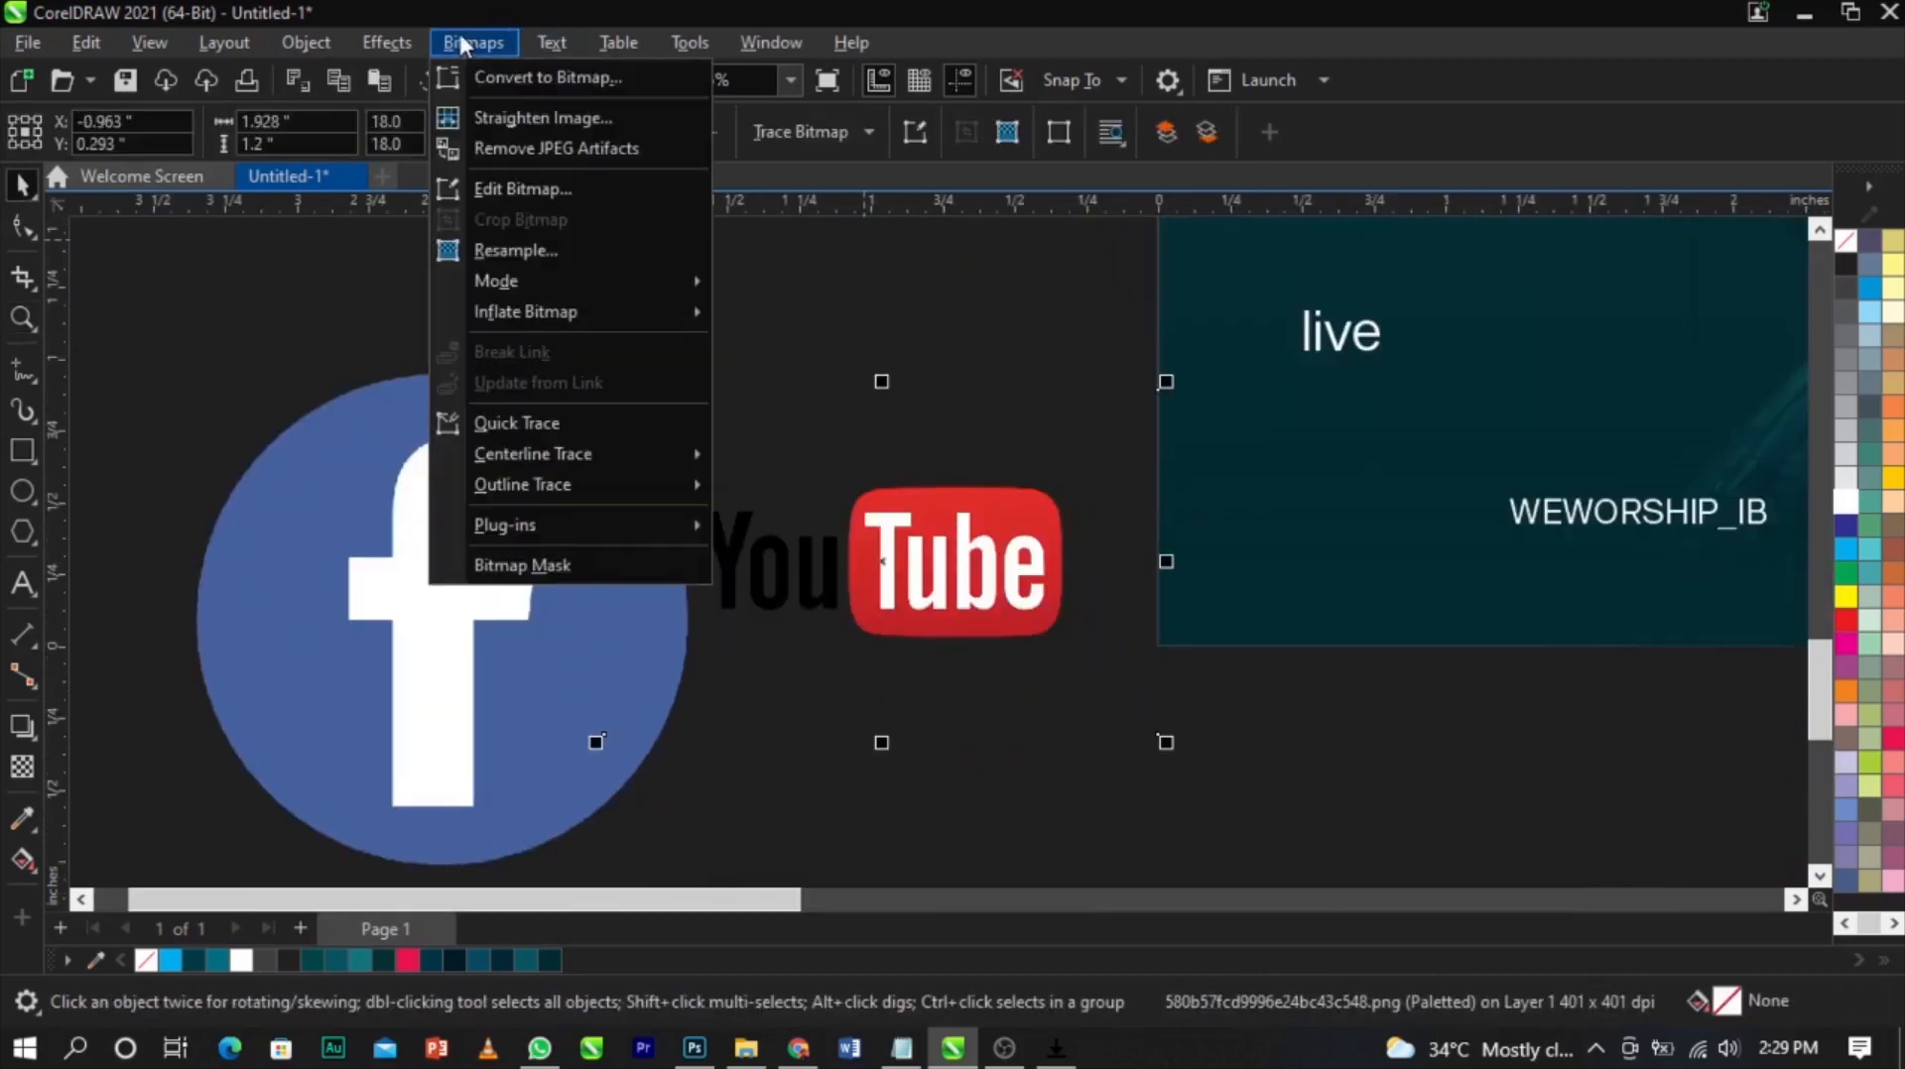
{"action": "left_click", "coordinate": [873, 283]}
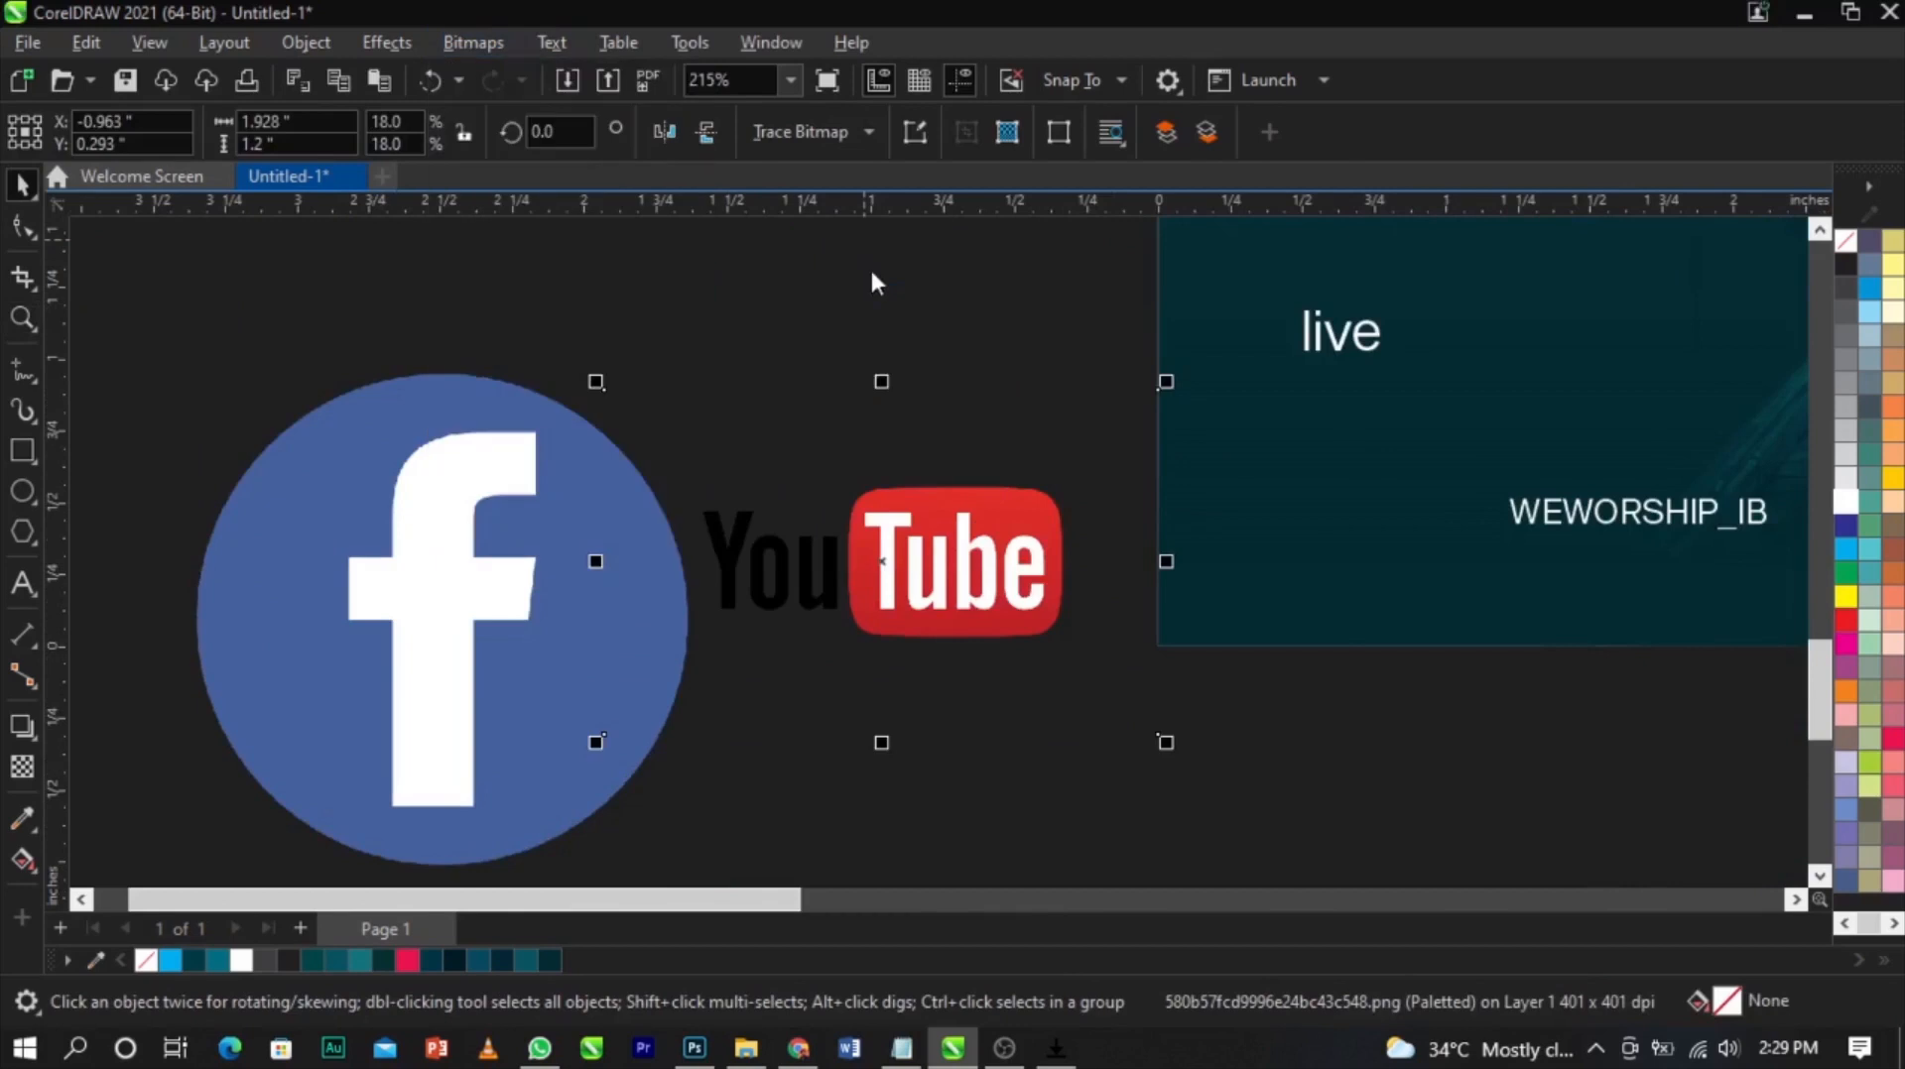
{"action": "left_click_drag", "start_coordinate": [1042, 744], "coordinate": [1135, 743]}
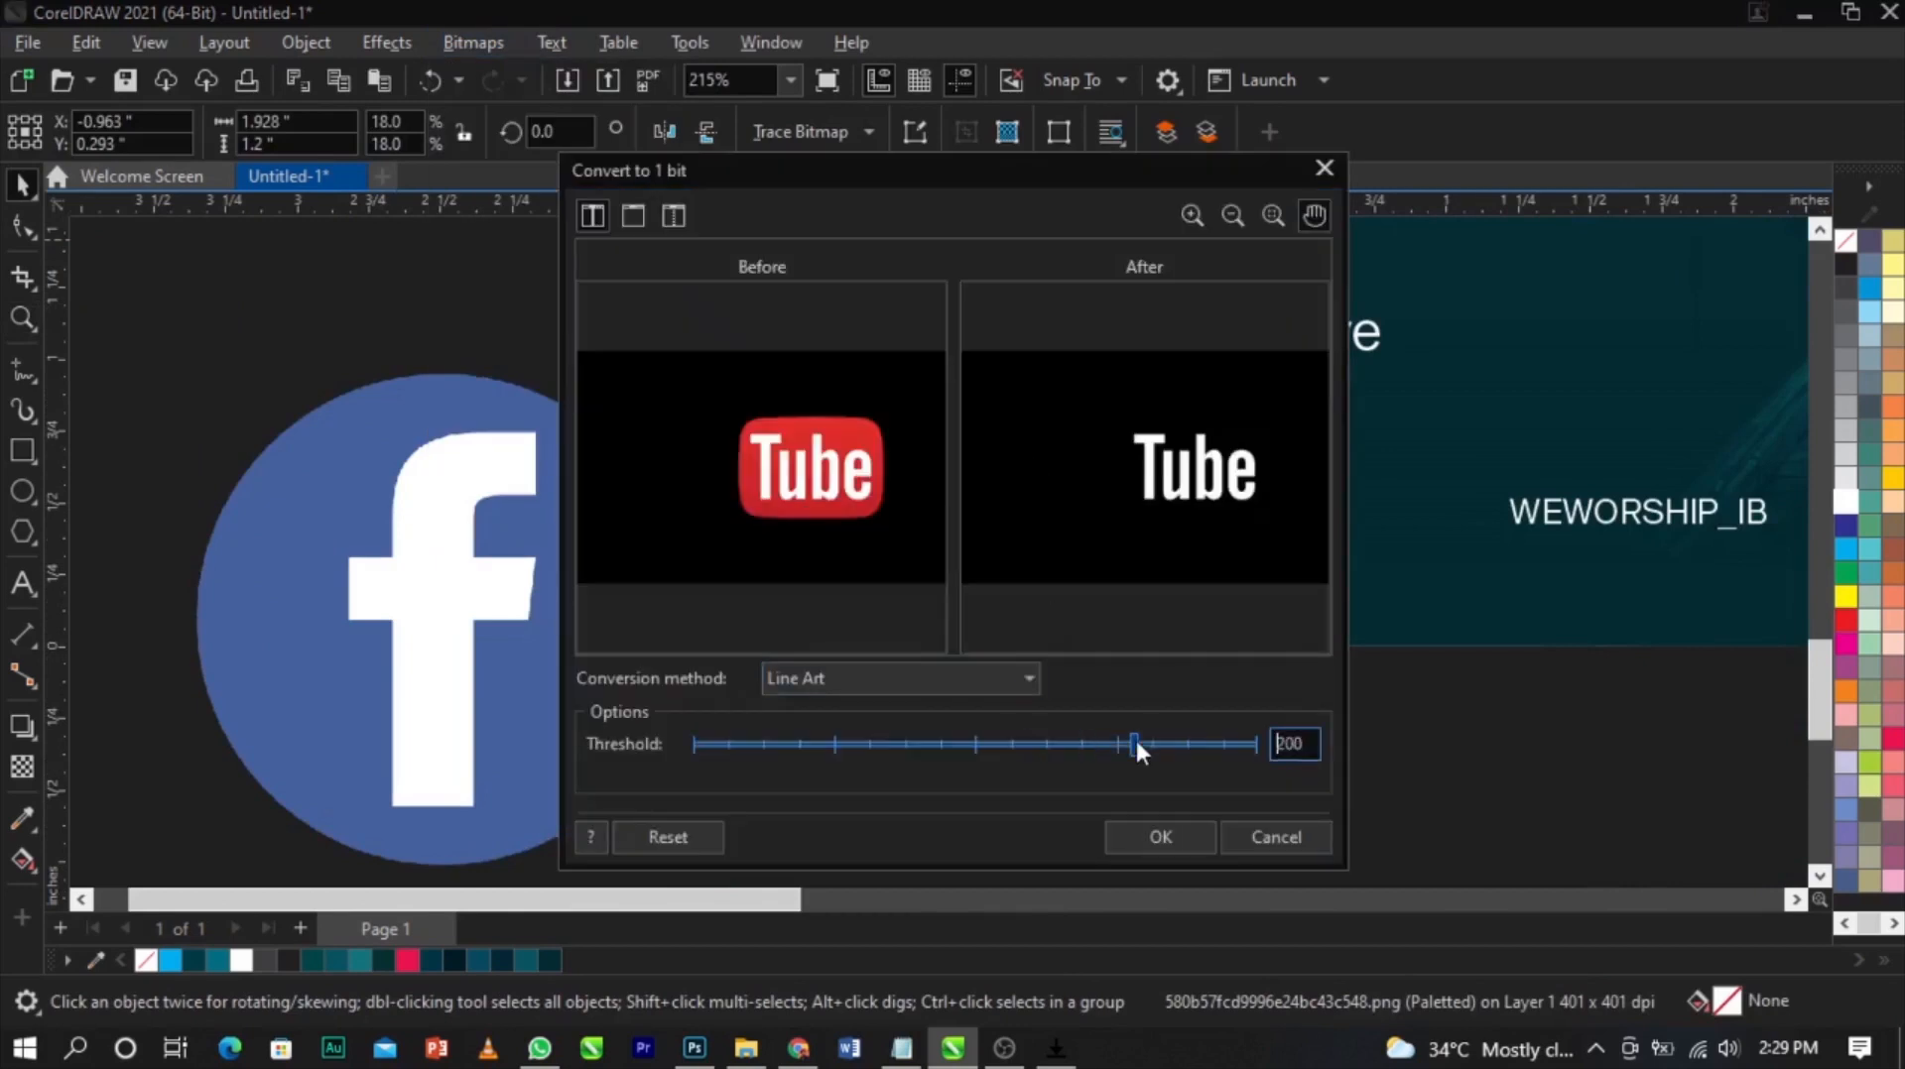
{"action": "left_click", "coordinate": [1152, 837]}
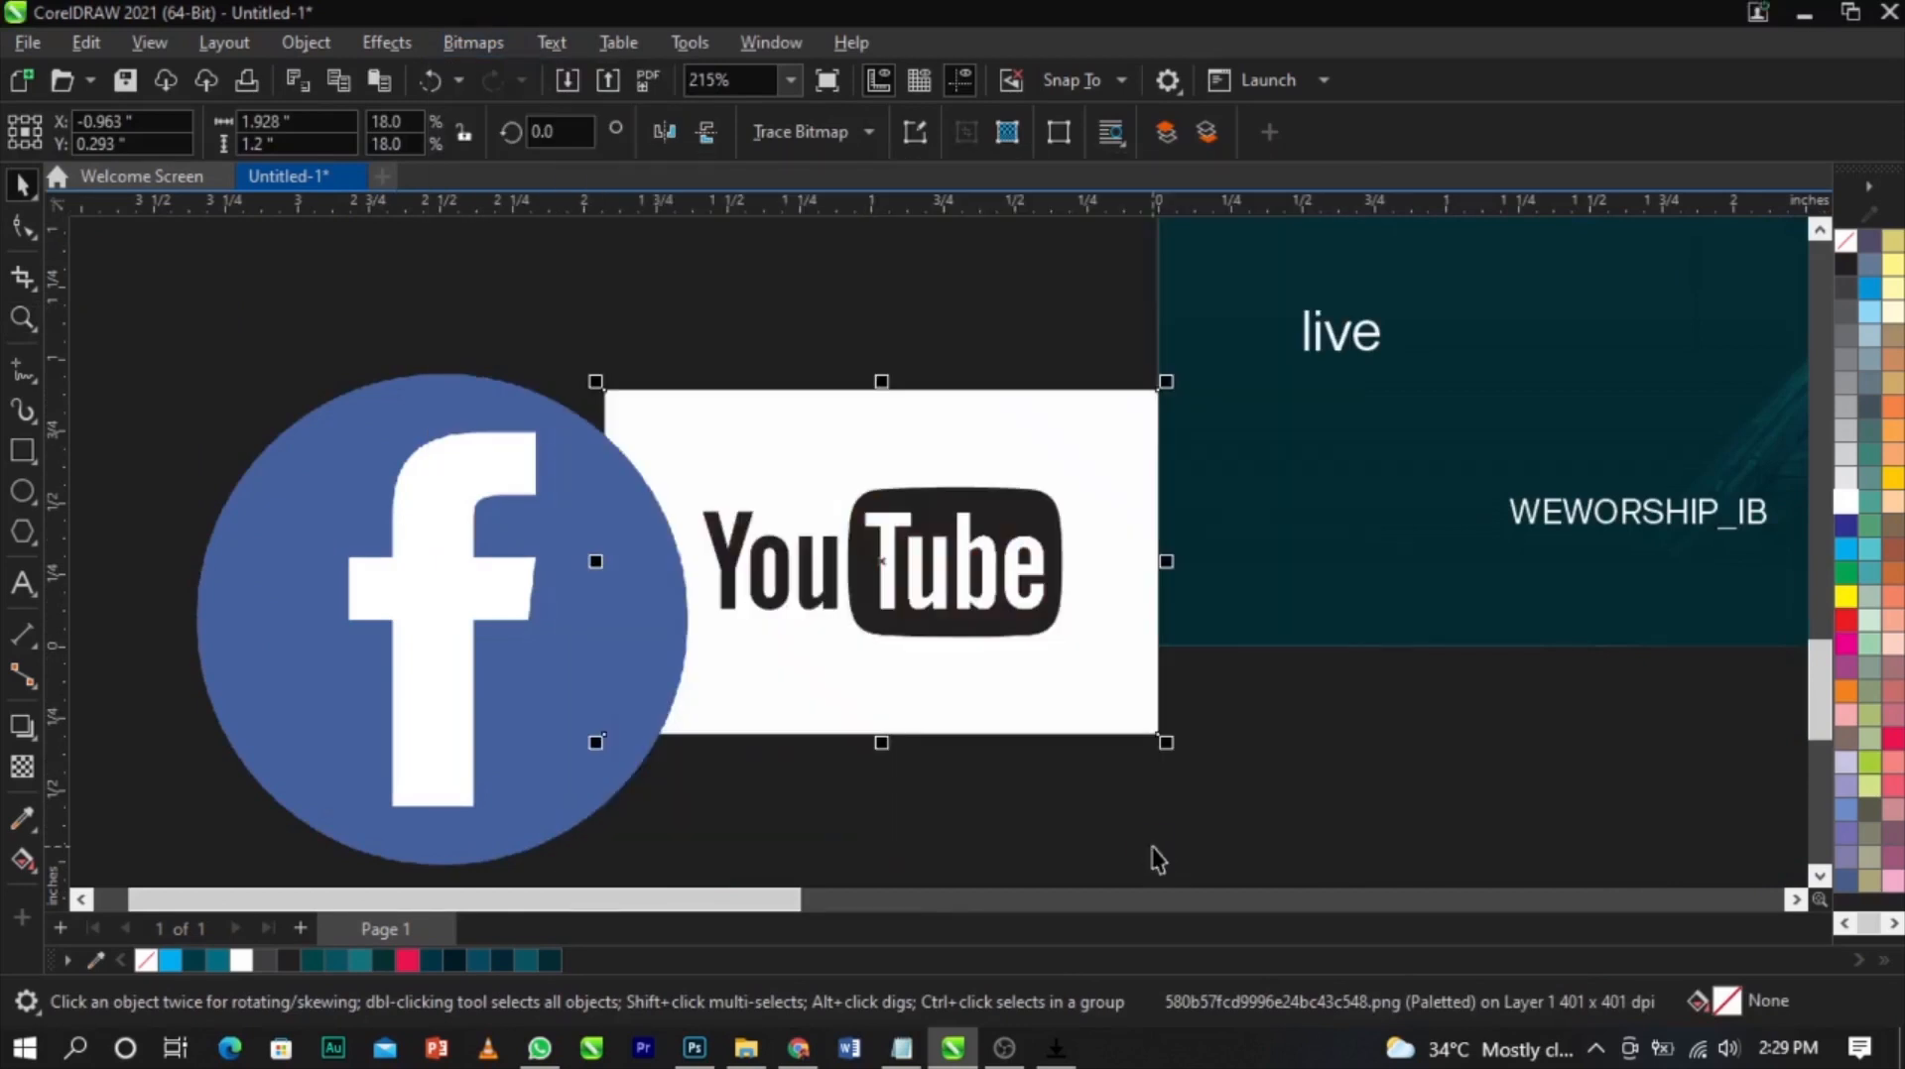
Trace the YouTube logo with Outline Trace set to Line art
{"action": "left_click", "coordinate": [769, 127]}
{"action": "mouse_move", "coordinate": [813, 230]}
{"action": "left_click", "coordinate": [1038, 232]}
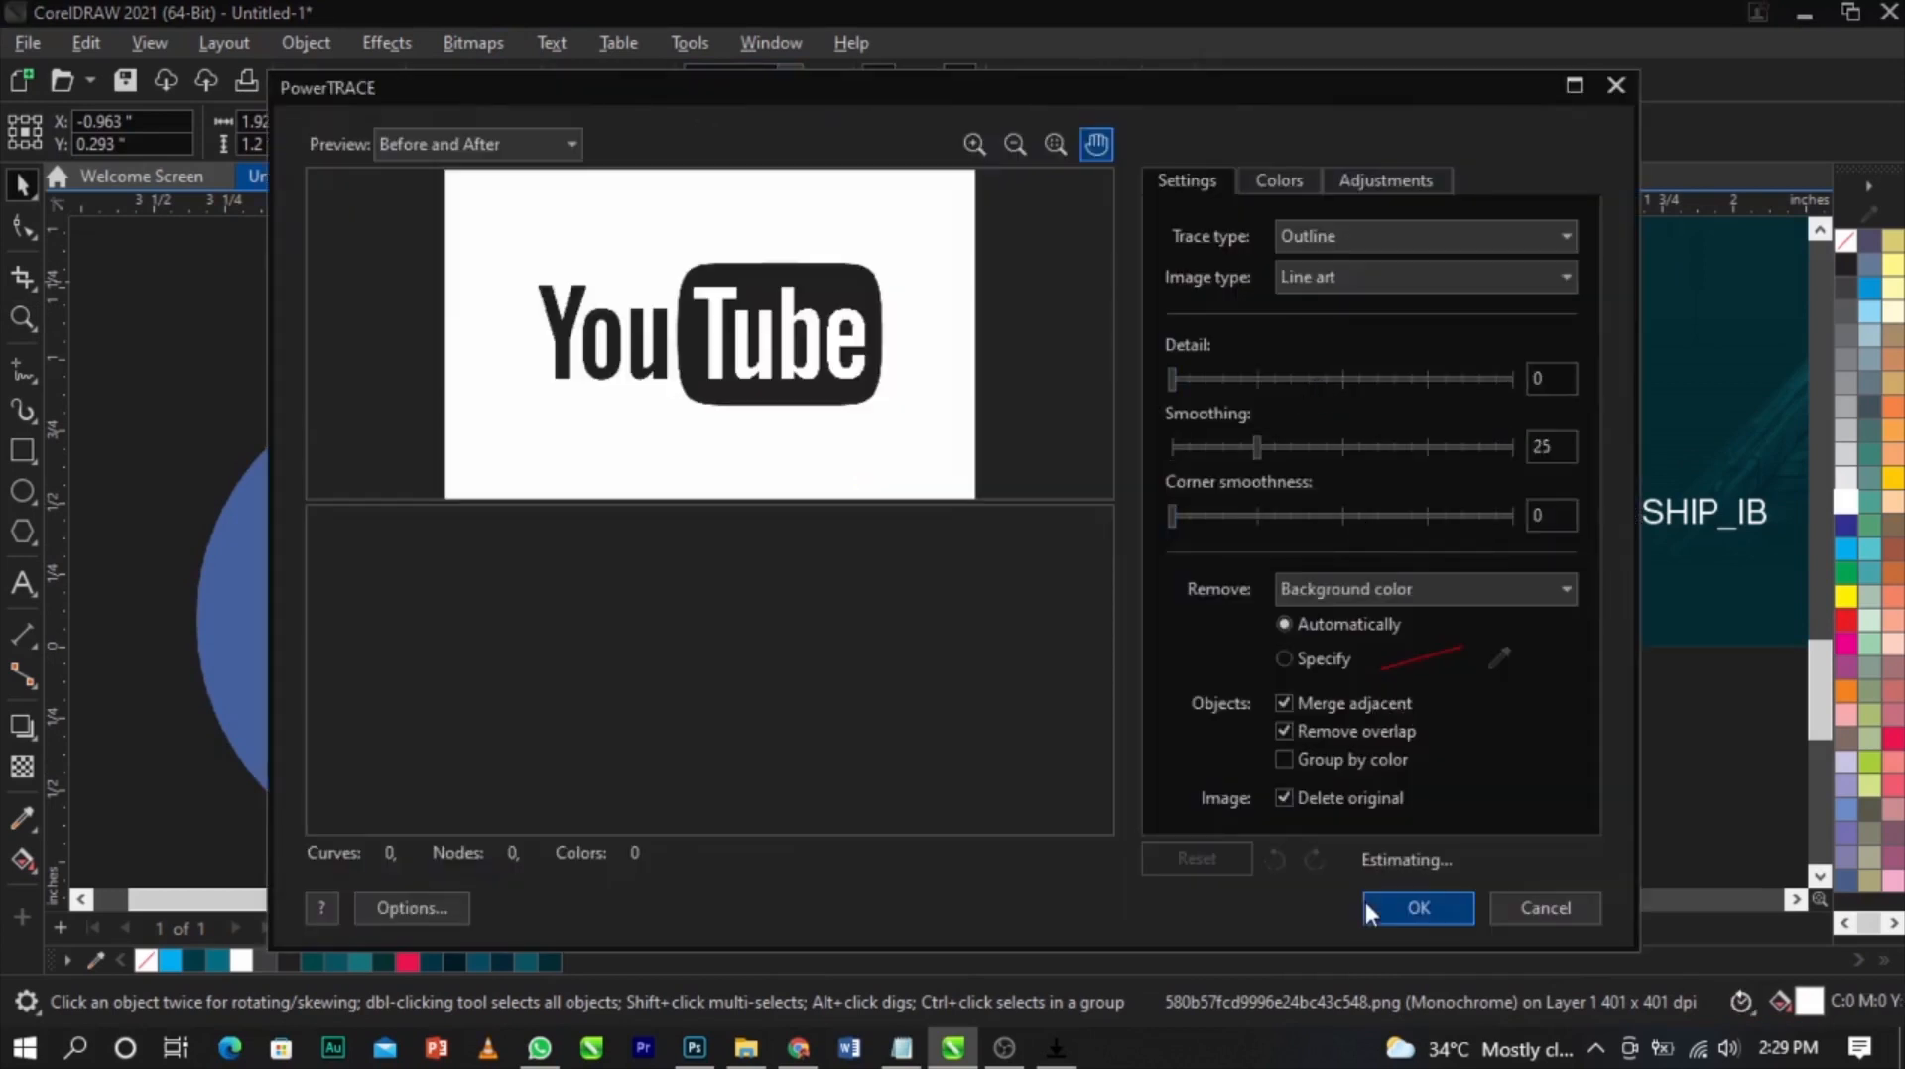
{"action": "left_click", "coordinate": [1378, 903]}
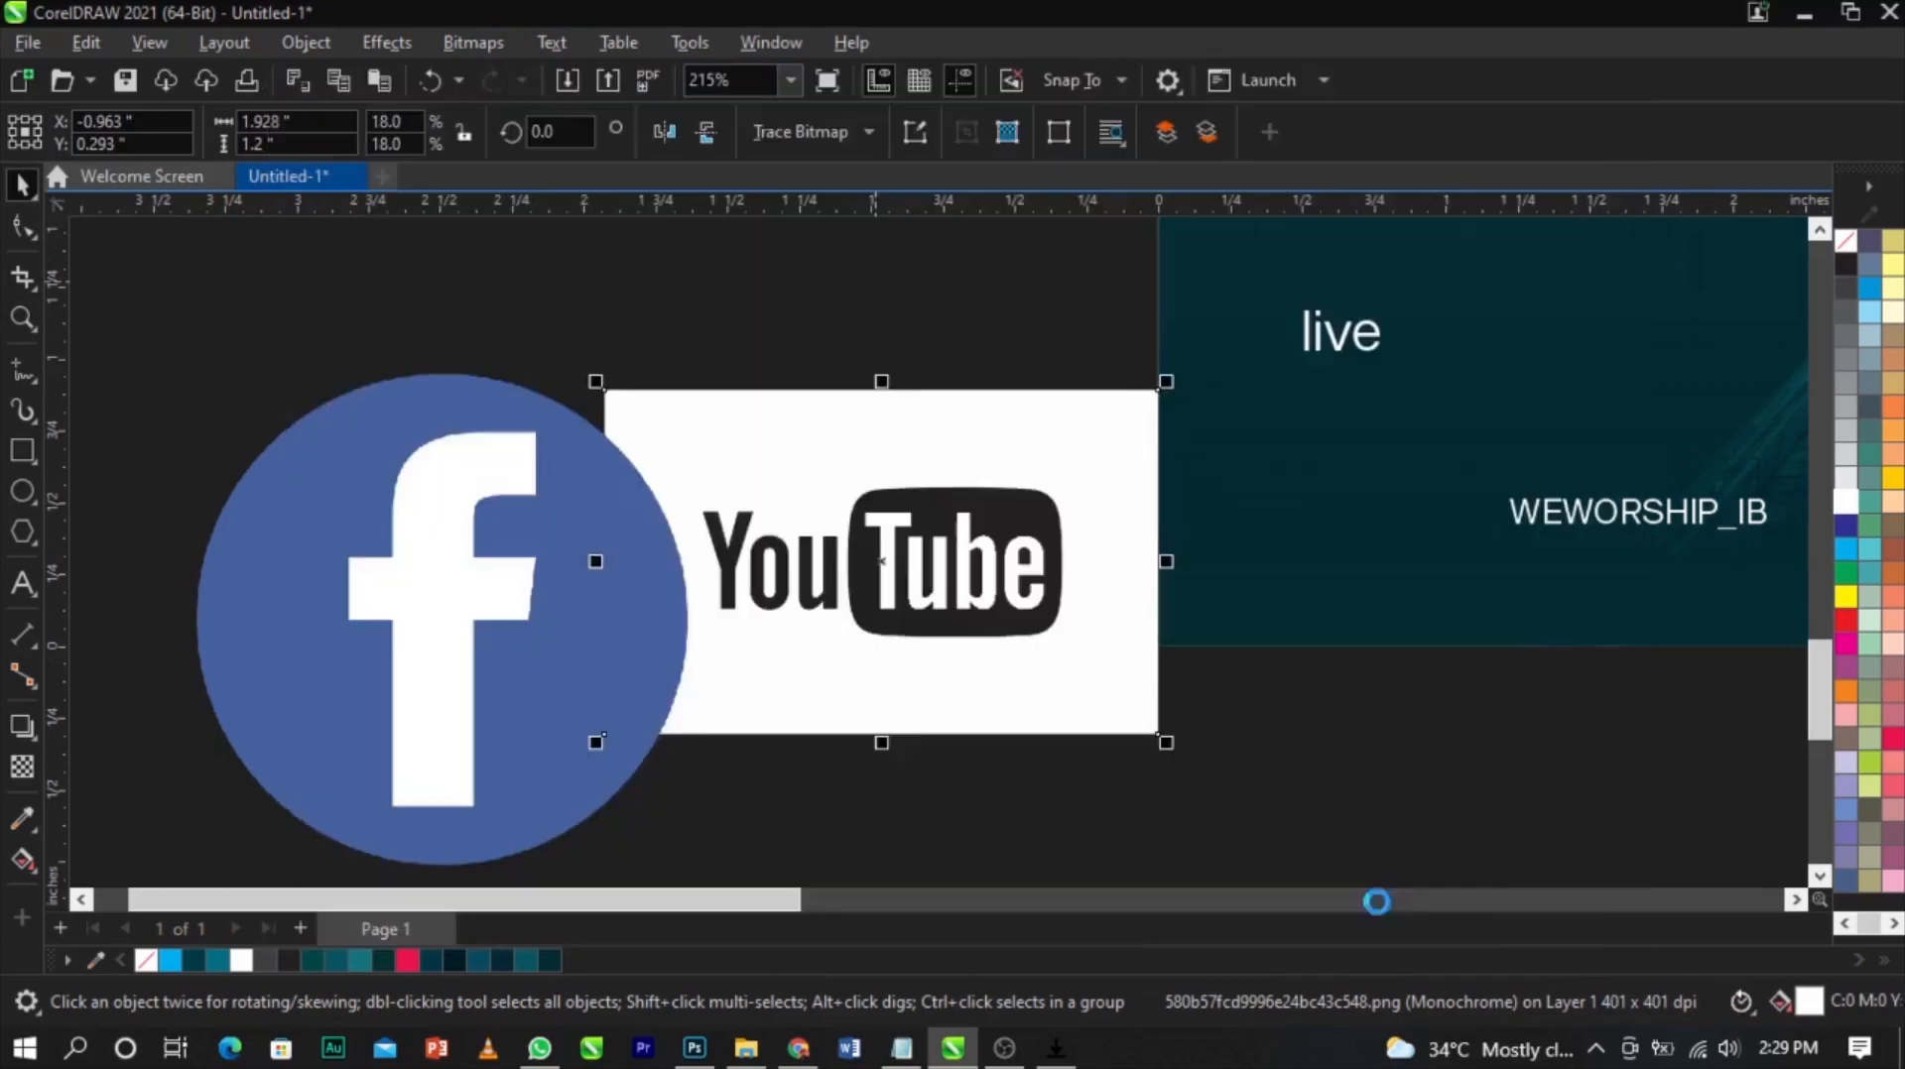
Delete the original YouTube bitmap behind the traced logo
{"action": "left_click", "coordinate": [813, 427]}
{"action": "key", "text": "Delete"}
{"action": "left_click", "coordinate": [982, 580]}
{"action": "scroll", "coordinate": [1022, 535], "scroll_direction": "up", "scroll_amount": 2}
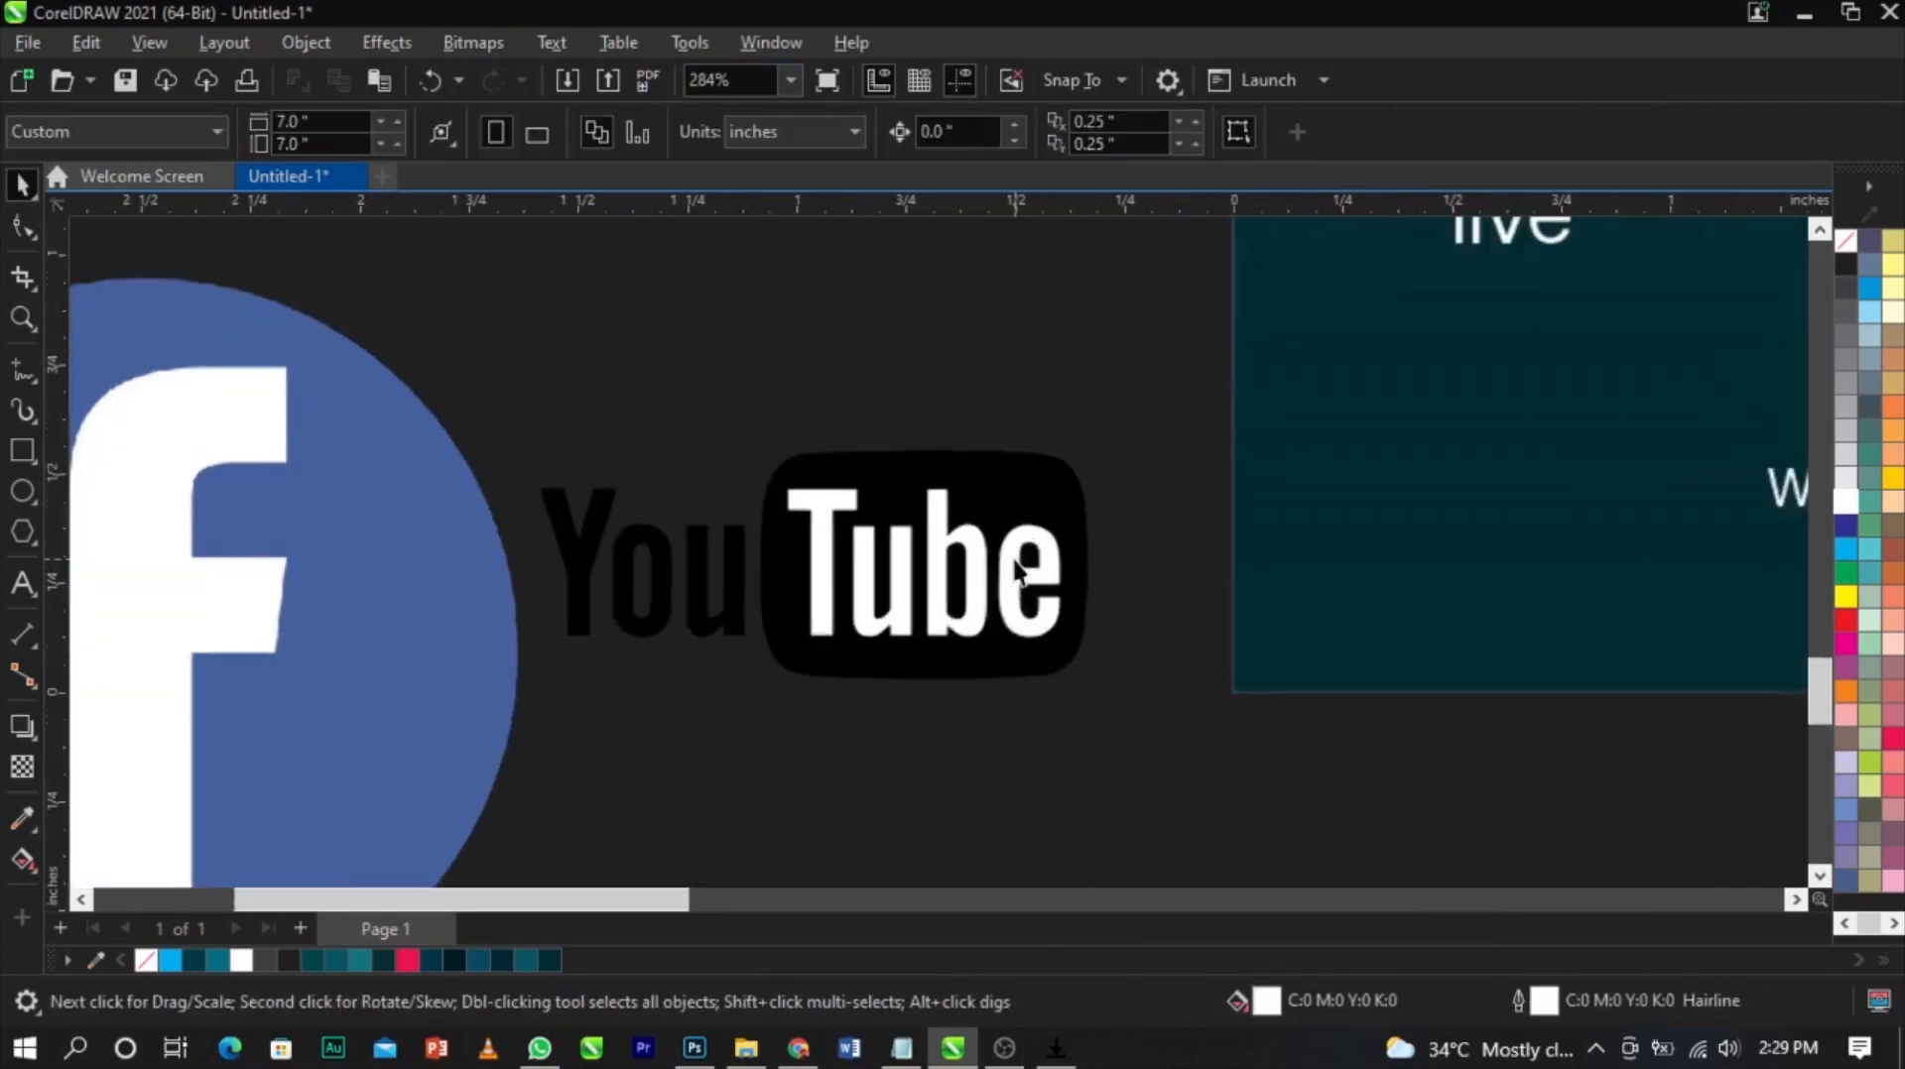
Delete the white letter and background shapes from the traced YouTube logo
{"action": "left_click", "coordinate": [923, 575], "text": "ctrl"}
{"action": "key", "text": "Delete"}
{"action": "left_click", "coordinate": [933, 568], "text": "ctrl"}
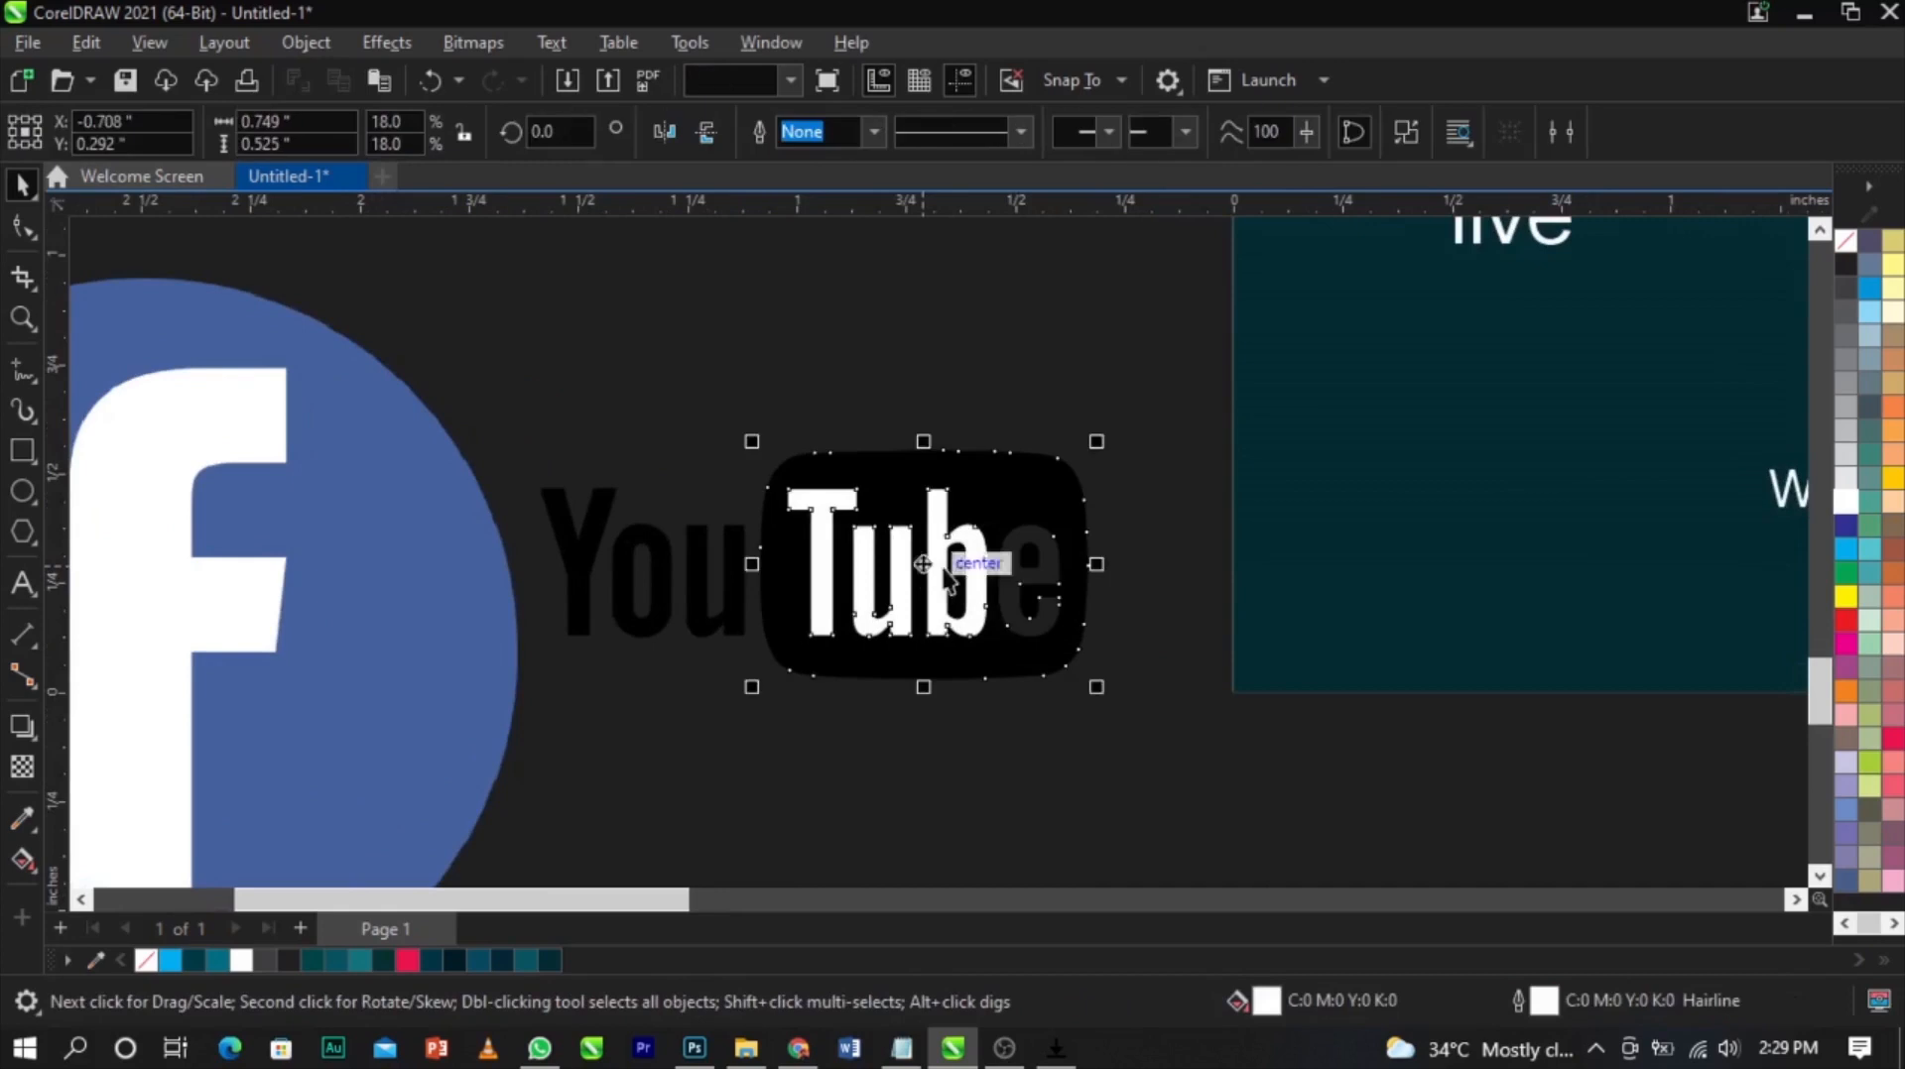
{"action": "key", "text": "Delete"}
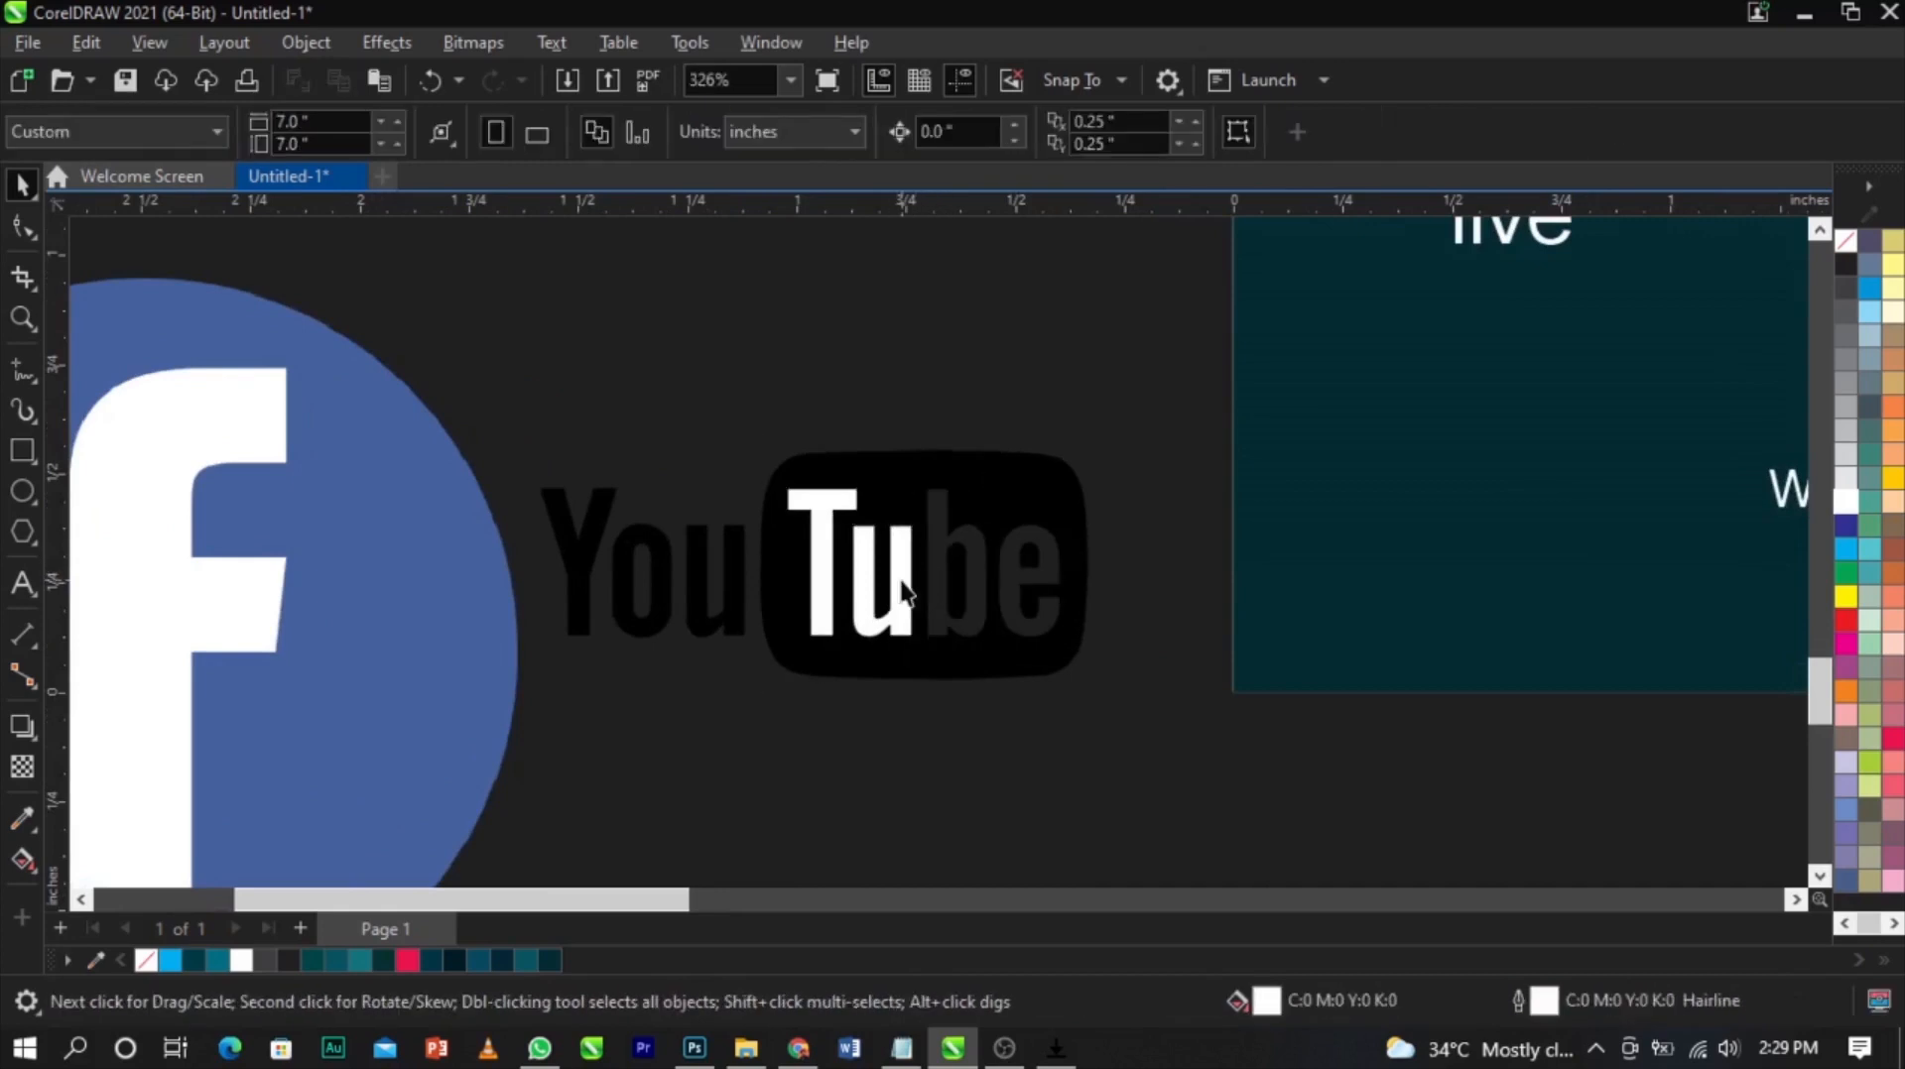
{"action": "left_click", "coordinate": [901, 581]}
{"action": "key", "text": "Delete"}
{"action": "left_click", "coordinate": [831, 559]}
{"action": "key", "text": "Delete"}
Select the traced YouTube logo and scale it down
{"action": "left_click_drag", "start_coordinate": [1144, 358], "coordinate": [420, 756]}
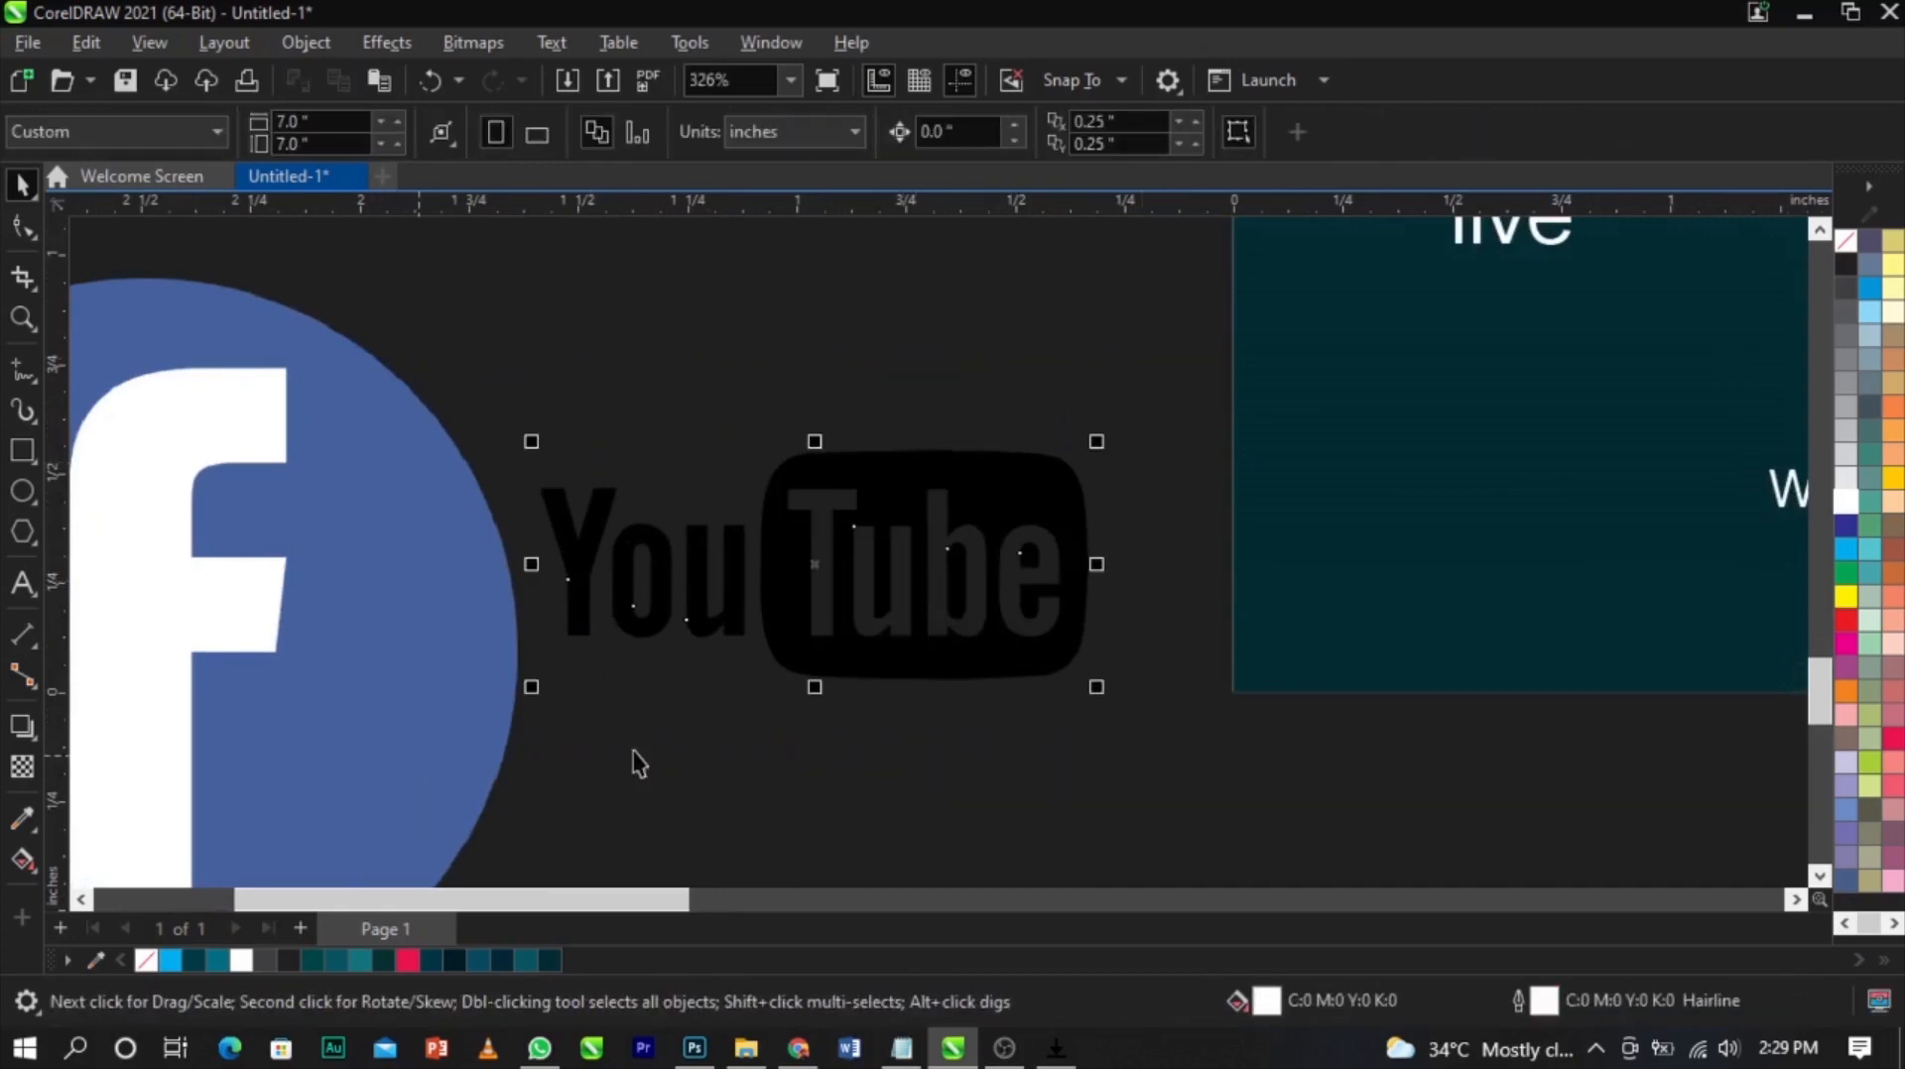
{"action": "left_click_drag", "start_coordinate": [1096, 686], "coordinate": [889, 710]}
{"action": "scroll", "coordinate": [1131, 625], "scroll_direction": "down", "scroll_amount": 2}
Select the Facebook icon image and convert it to a 1-bit Line Art bitmap
{"action": "left_click", "coordinate": [706, 644]}
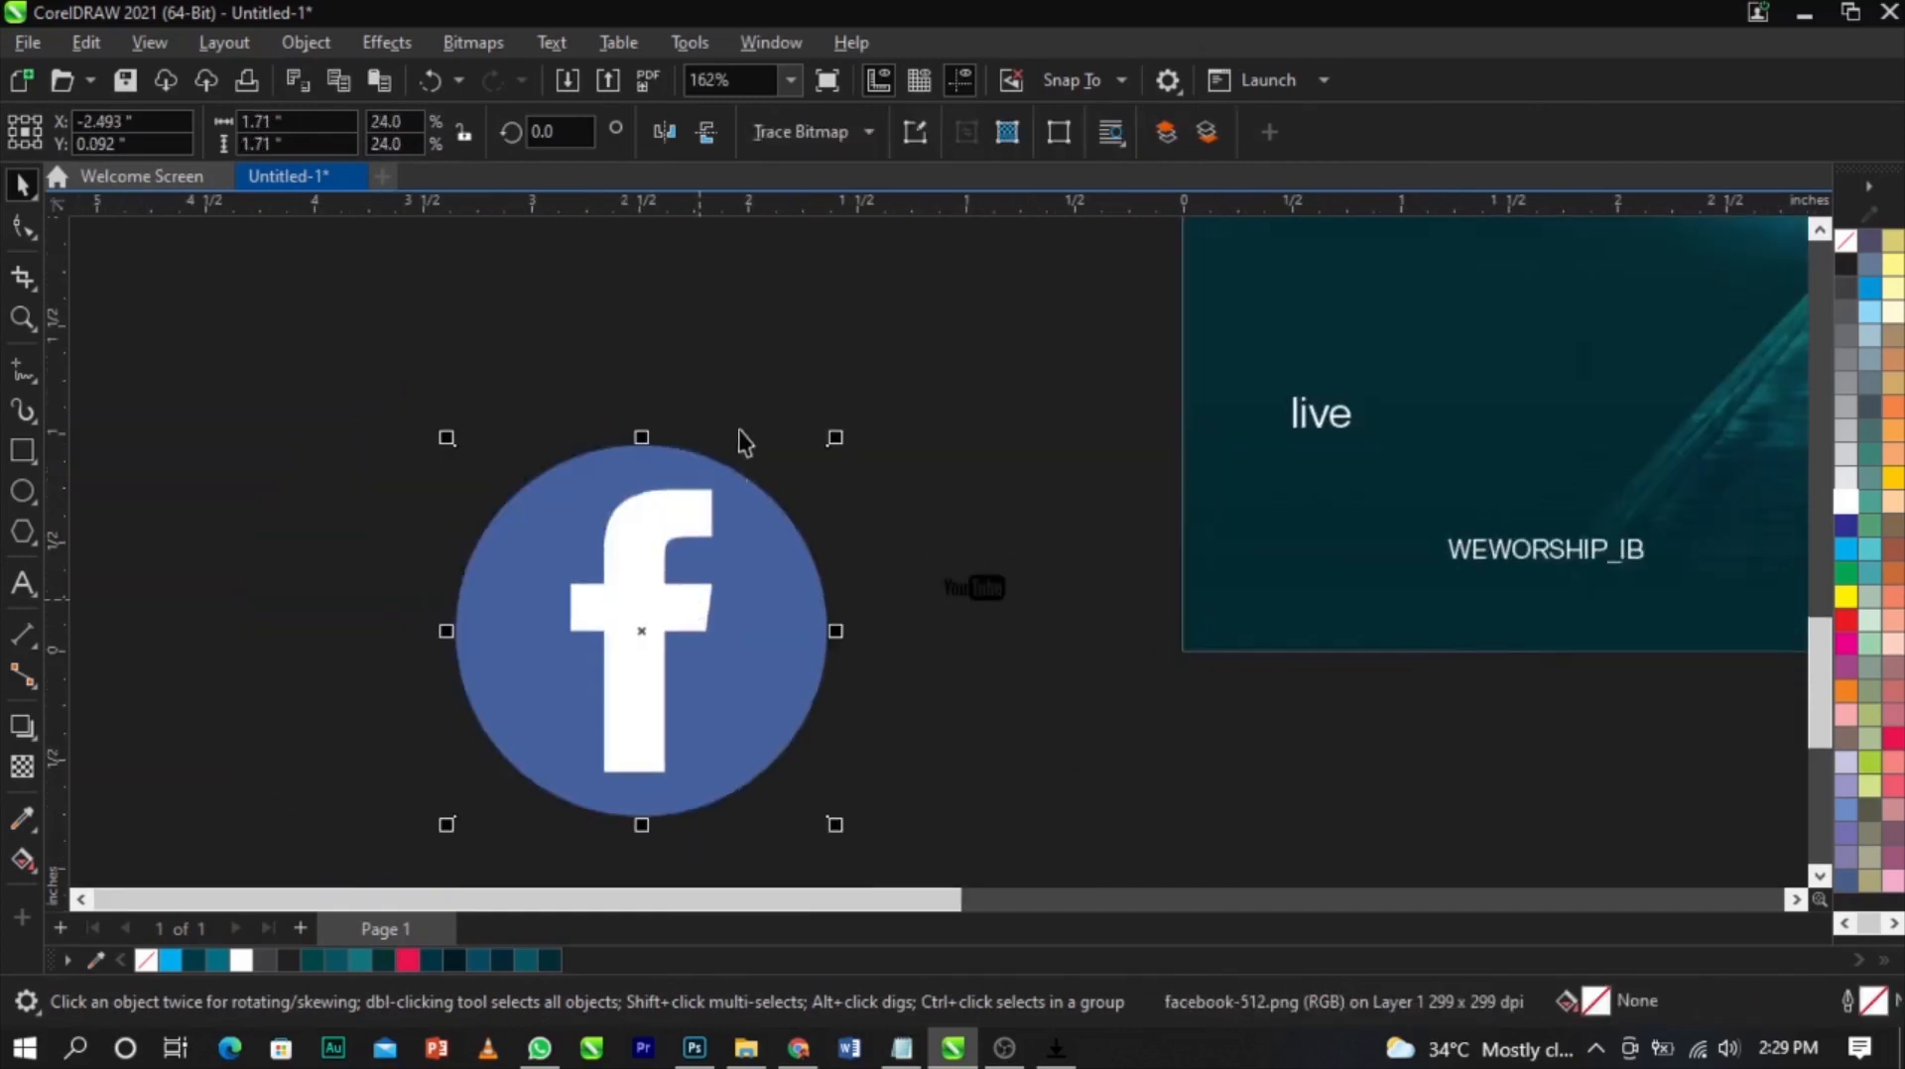
{"action": "left_click", "coordinate": [783, 137]}
{"action": "left_click", "coordinate": [463, 40]}
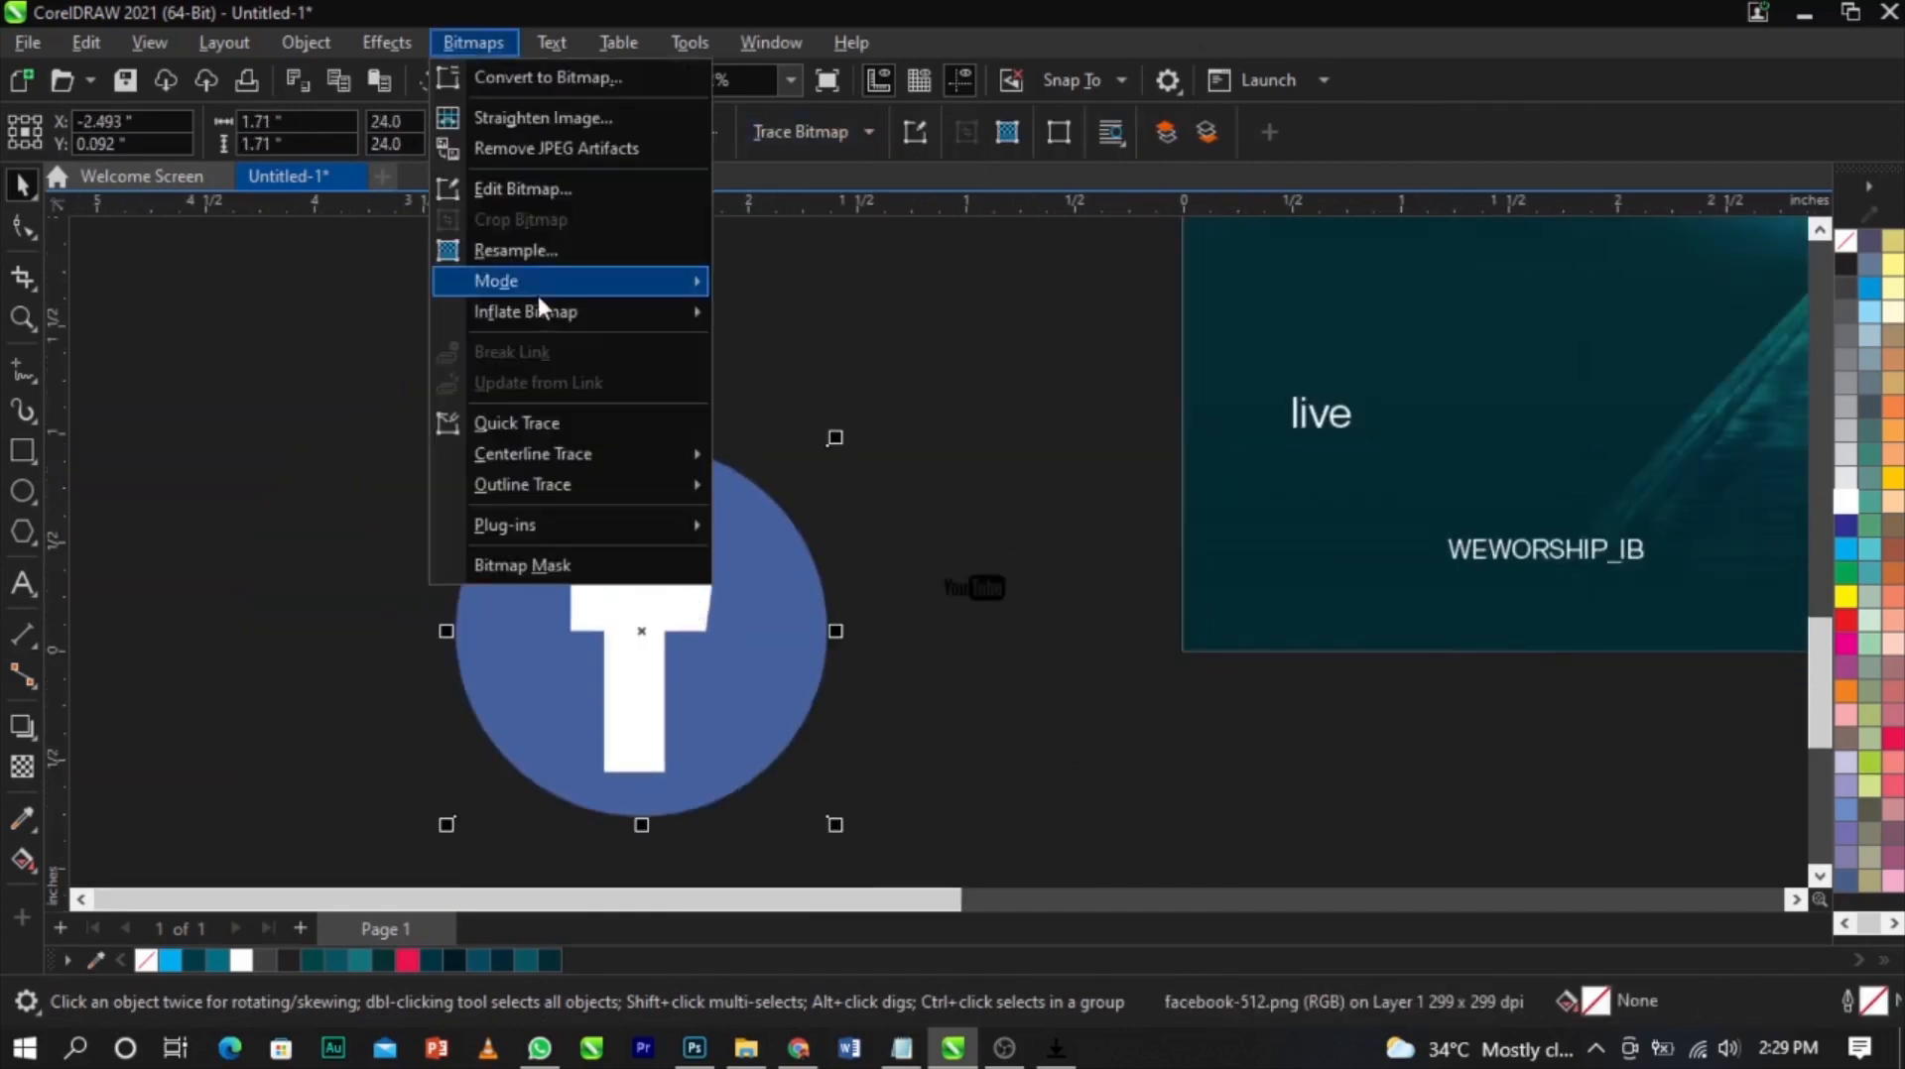
{"action": "mouse_move", "coordinate": [548, 285]}
{"action": "left_click", "coordinate": [748, 282]}
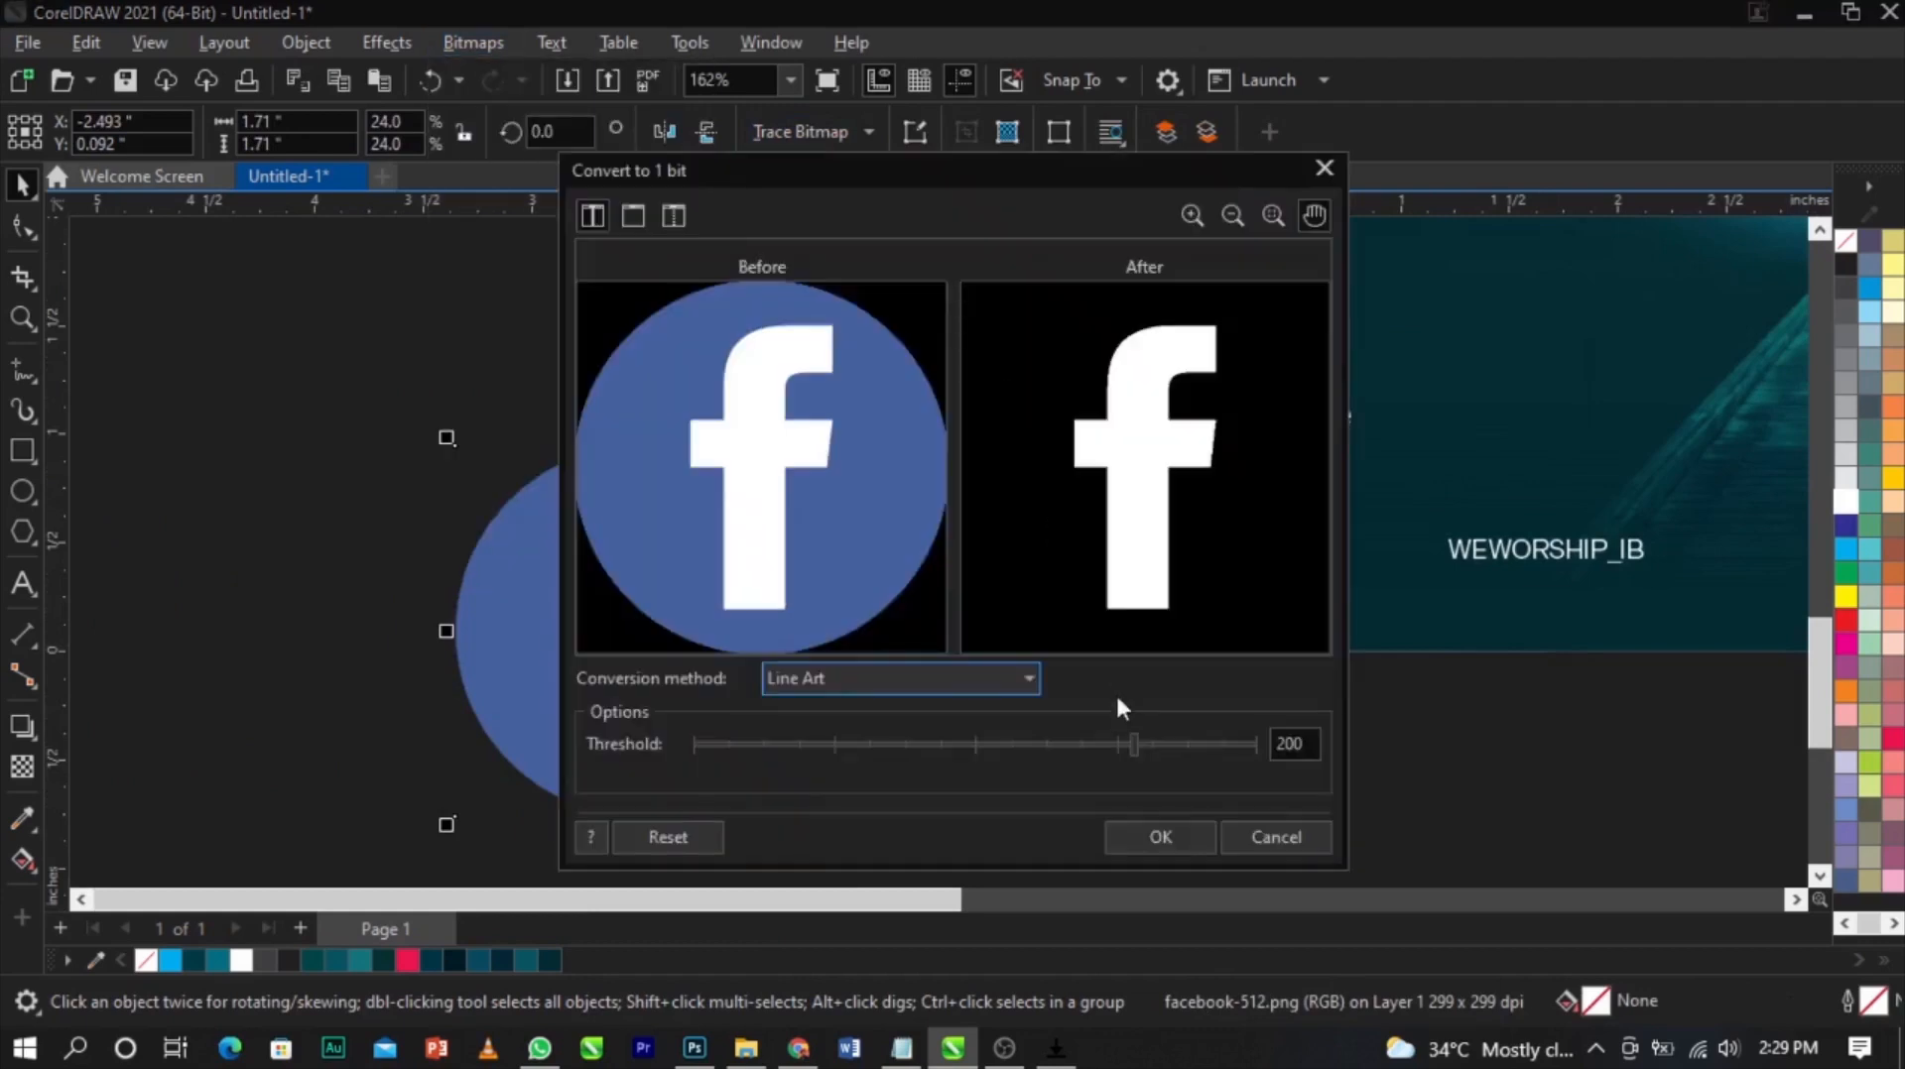
{"action": "left_click", "coordinate": [1170, 829]}
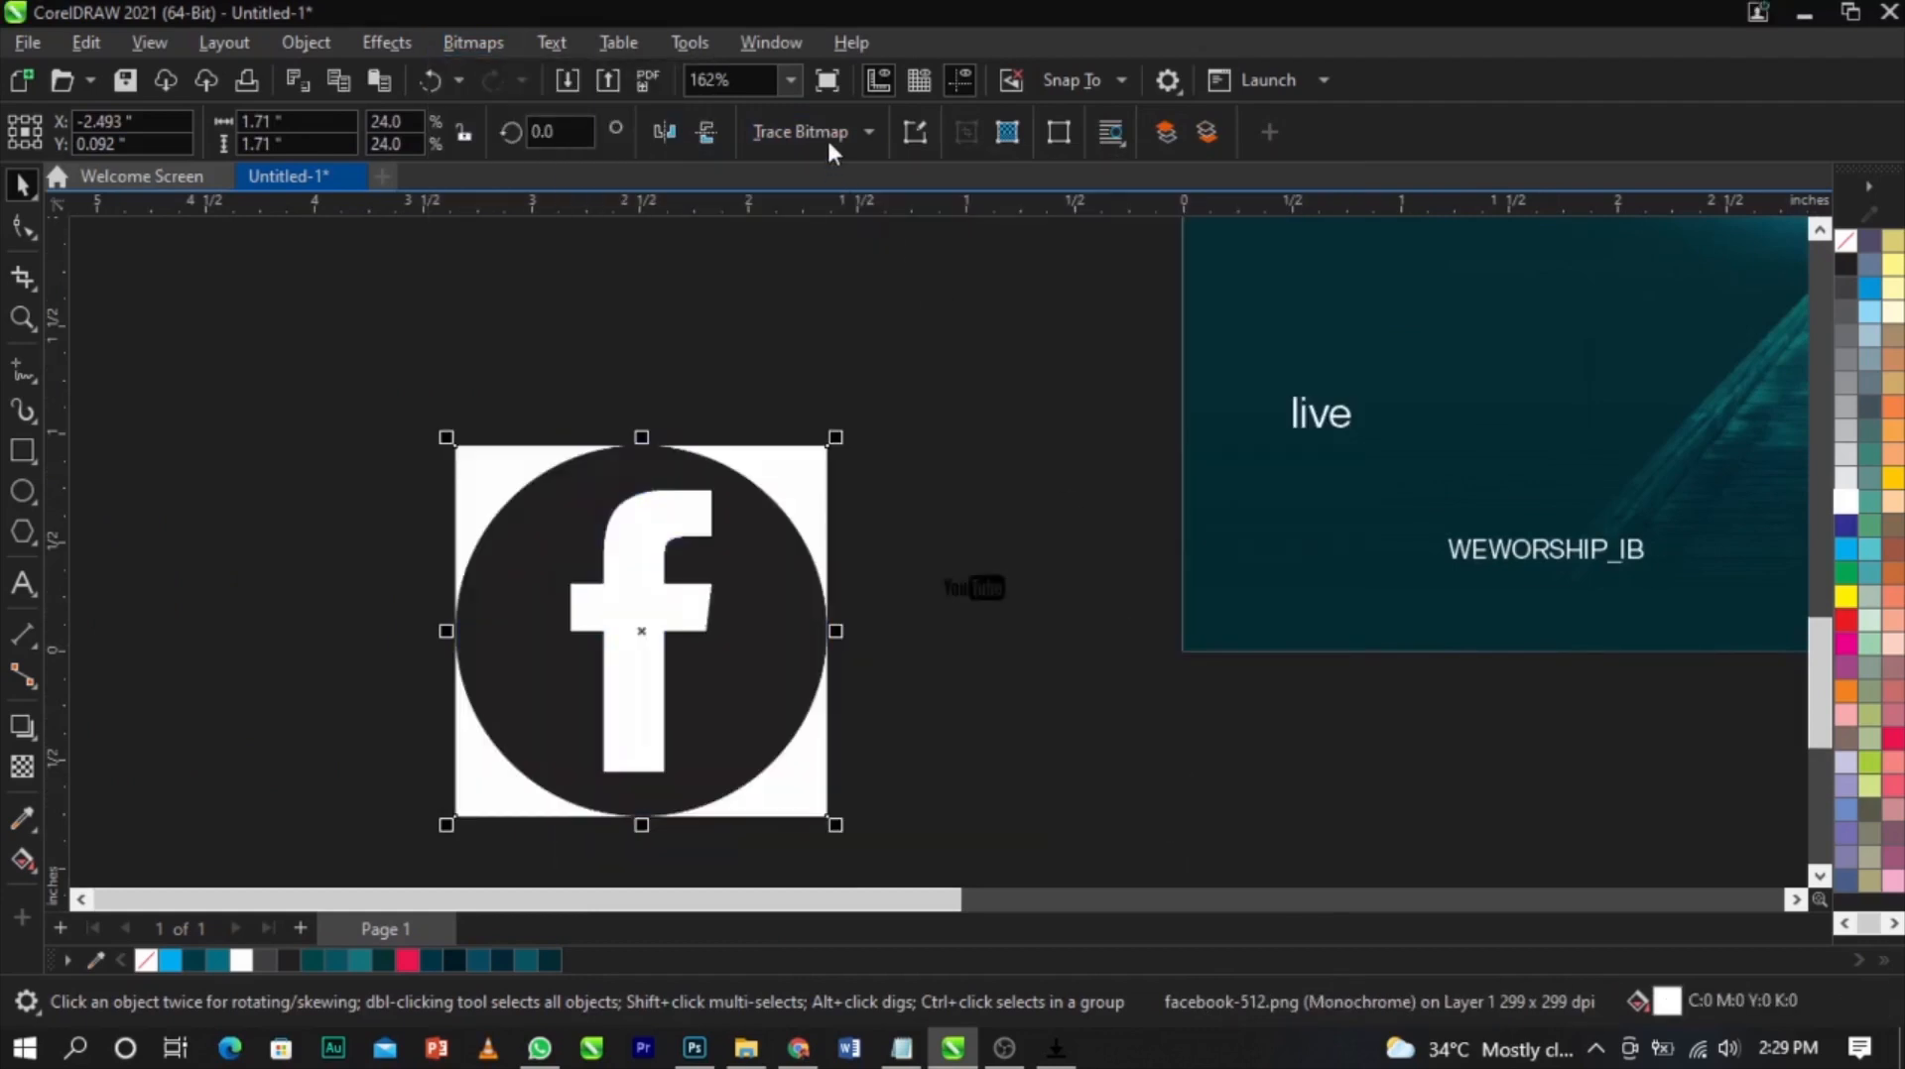
Trace the Facebook icon with Outline Trace set to Line art
{"action": "left_click", "coordinate": [825, 137]}
{"action": "mouse_move", "coordinate": [859, 230]}
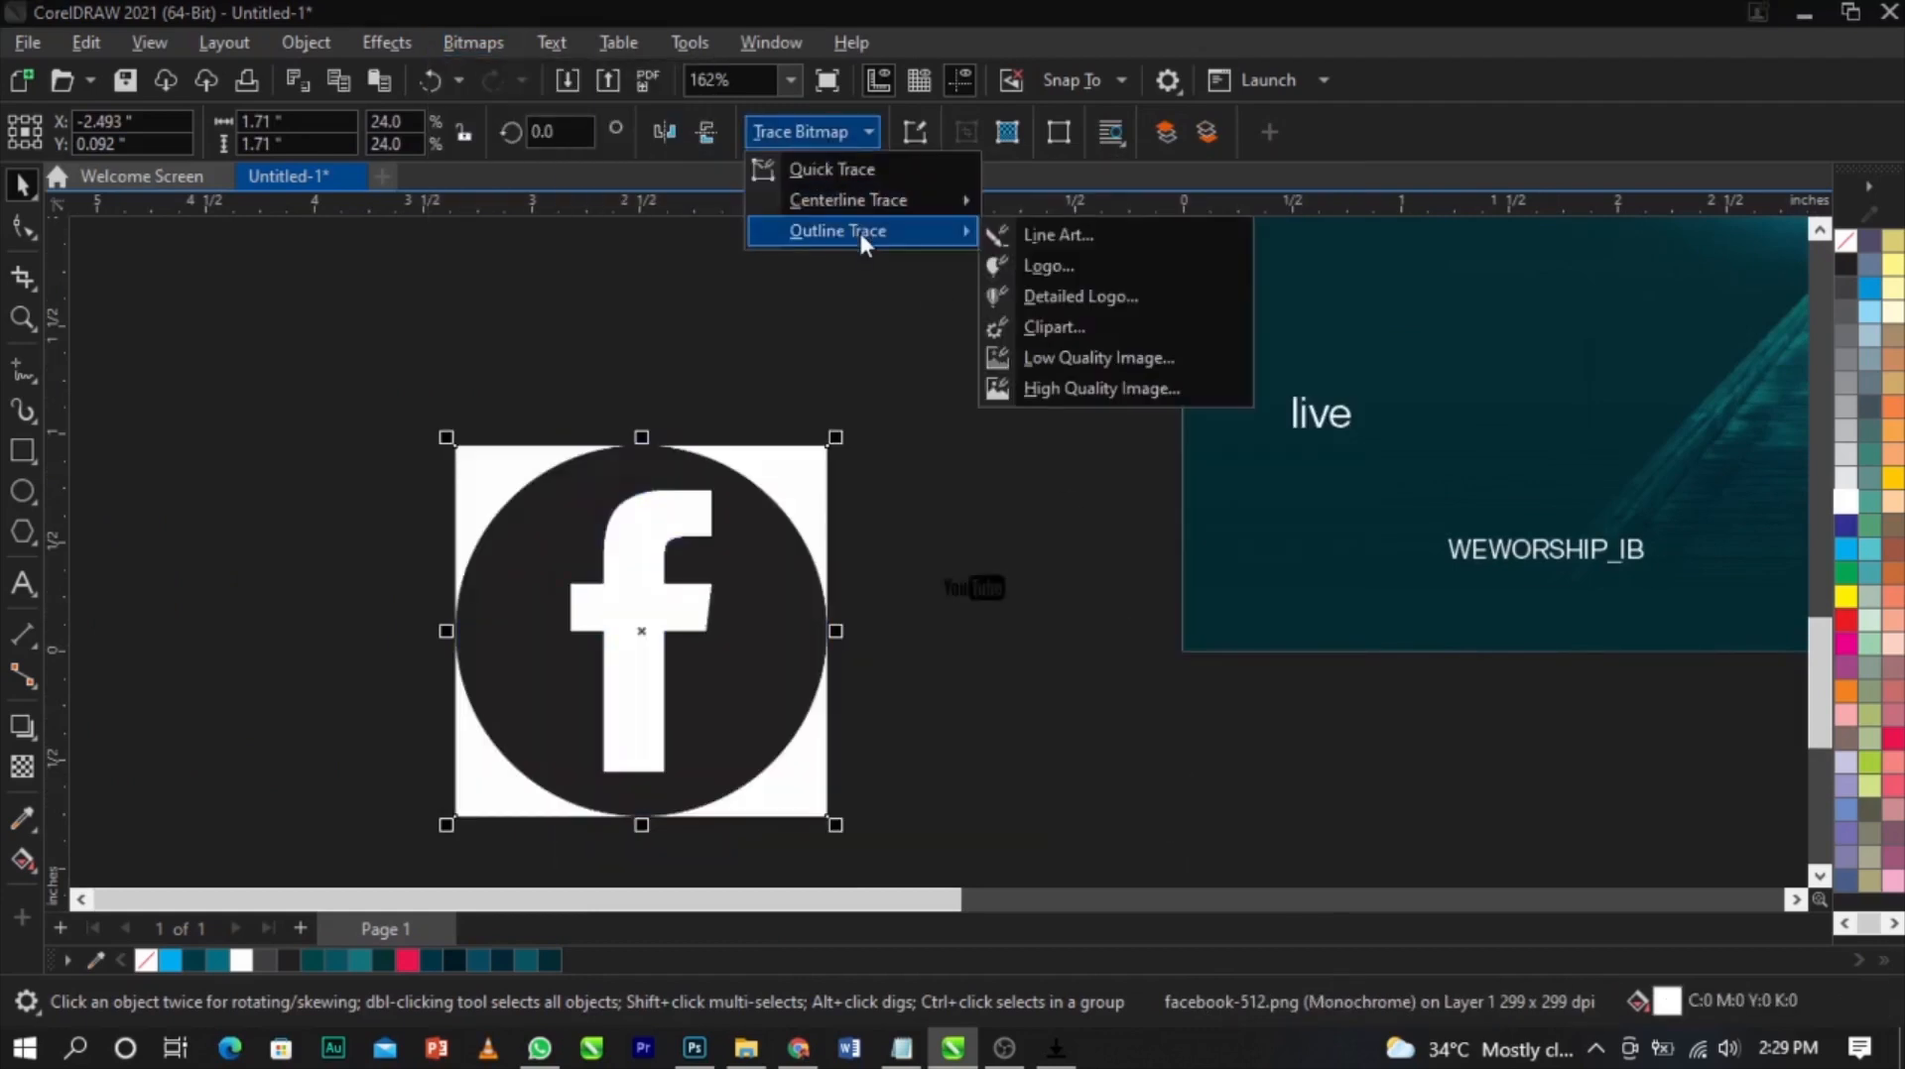
{"action": "left_click", "coordinate": [1110, 248]}
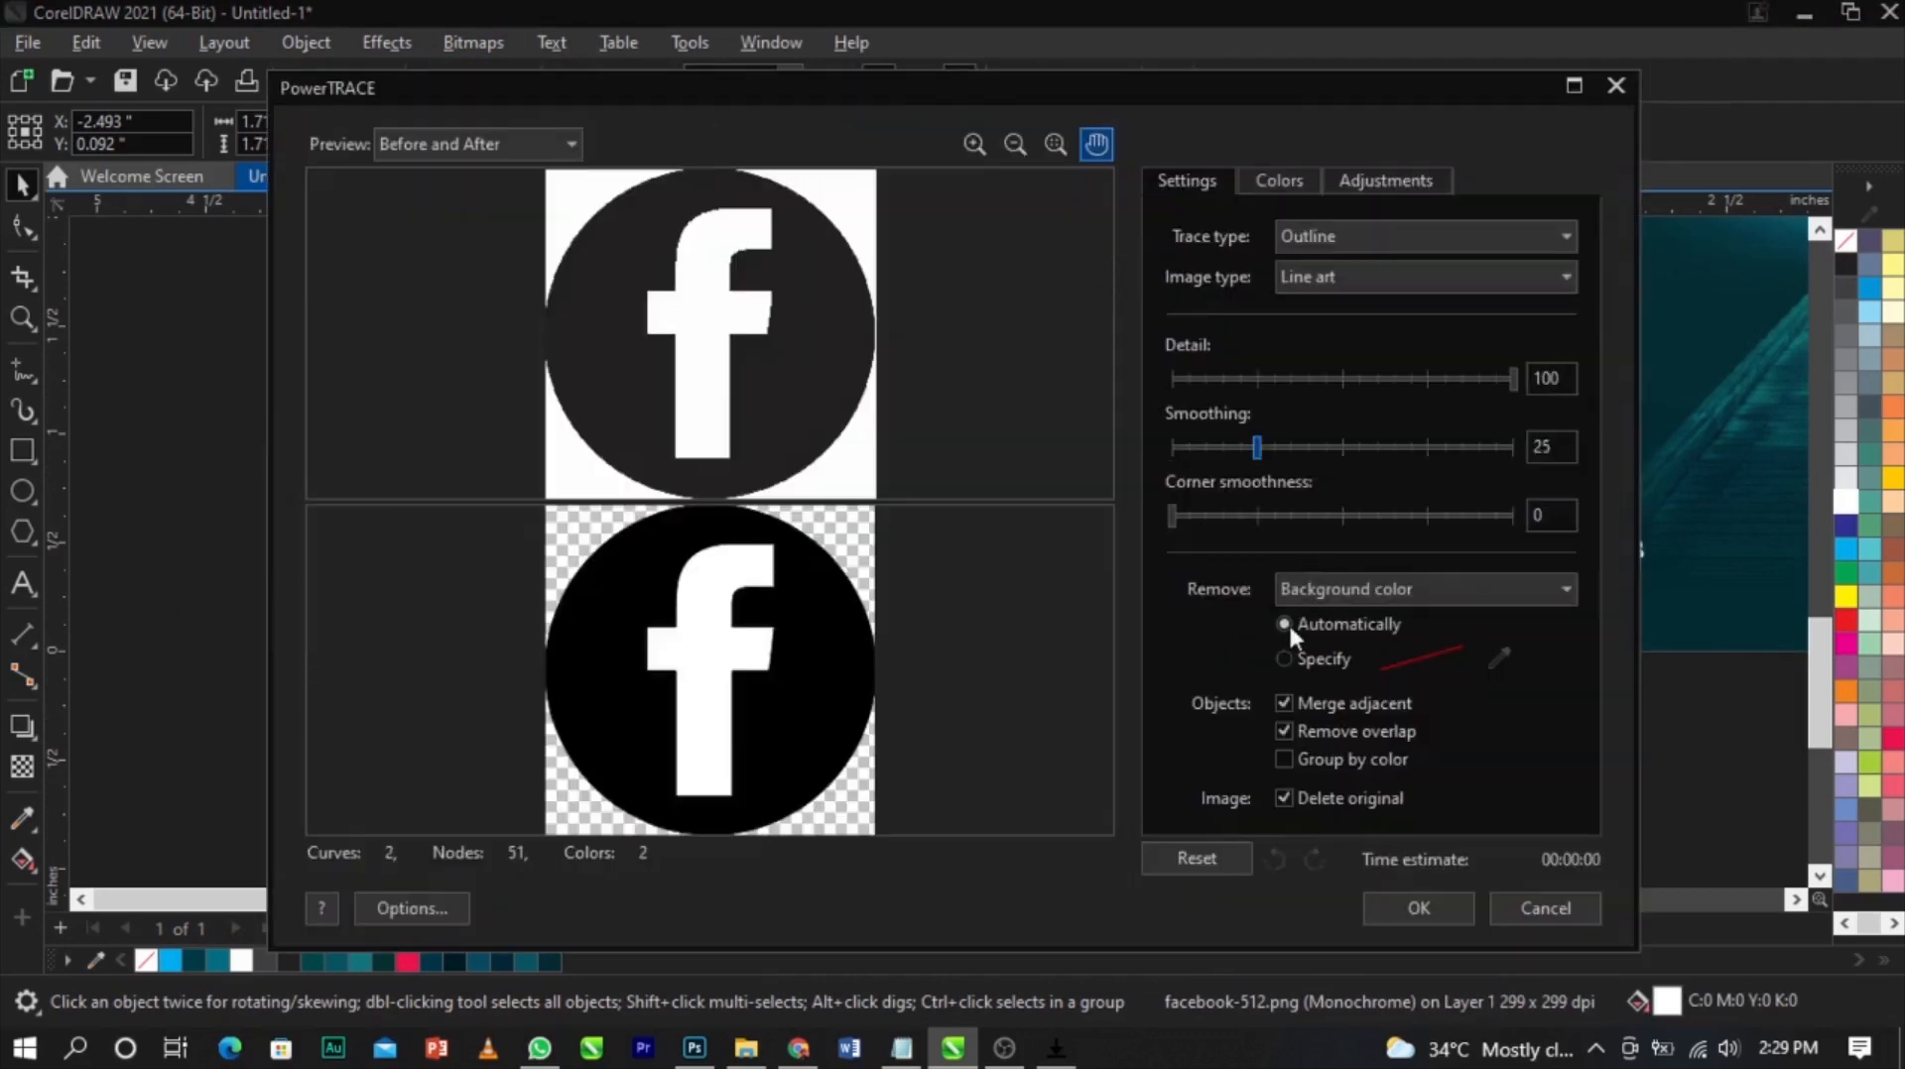
{"action": "left_click", "coordinate": [1416, 907]}
Delete the original Facebook bitmap and select the traced icon group
{"action": "left_click", "coordinate": [780, 477]}
{"action": "key", "text": "Delete"}
{"action": "left_click", "coordinate": [672, 541]}
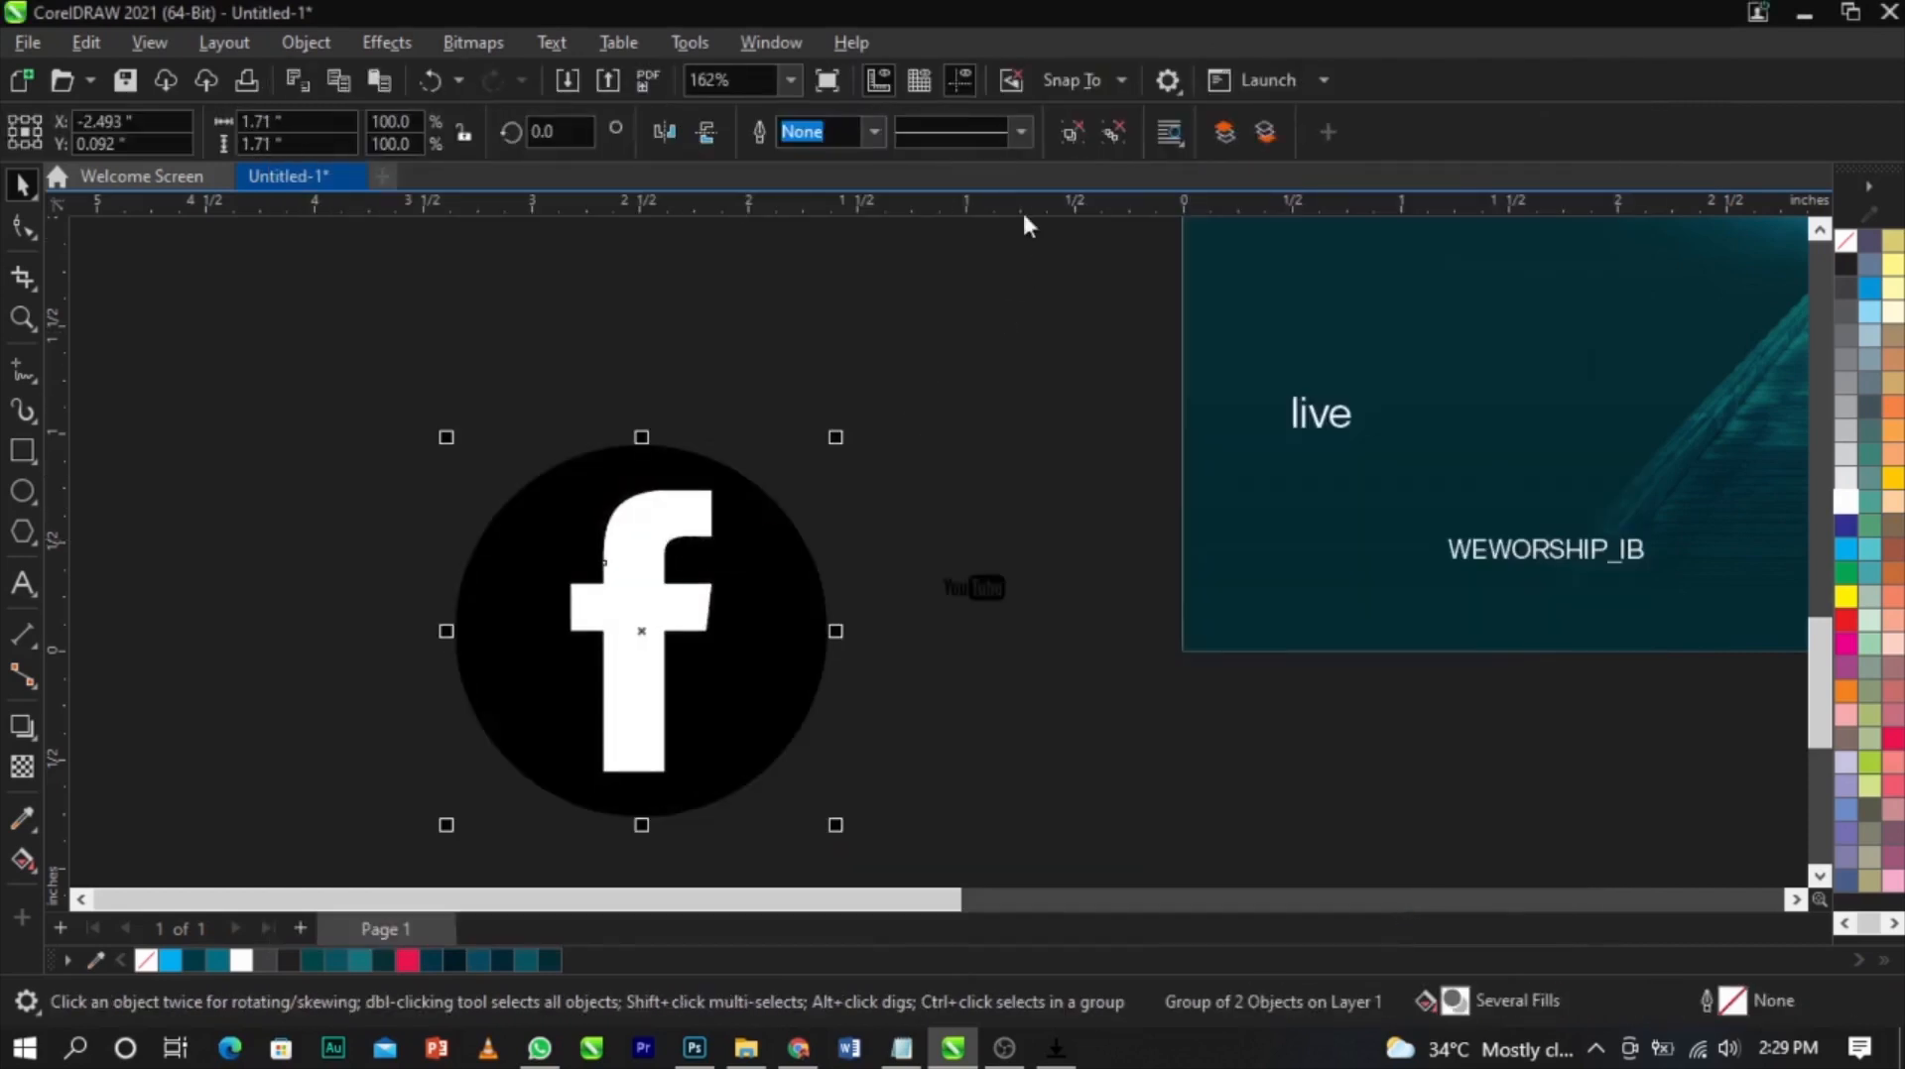
Ungroup the traced Facebook icon and delete its white background shape
{"action": "left_click", "coordinate": [1069, 141]}
{"action": "left_click", "coordinate": [428, 567]}
{"action": "left_click", "coordinate": [647, 546]}
{"action": "key", "text": "Delete"}
Scale the Facebook icon down to match the YouTube logo's size
{"action": "left_click", "coordinate": [764, 506]}
{"action": "mouse_move", "coordinate": [833, 436]}
{"action": "left_mouse_down"}
{"action": "mouse_move", "coordinate": [783, 765]}
{"action": "mouse_move", "coordinate": [579, 795]}
{"action": "mouse_move", "coordinate": [1045, 592]}
{"action": "left_mouse_up"}
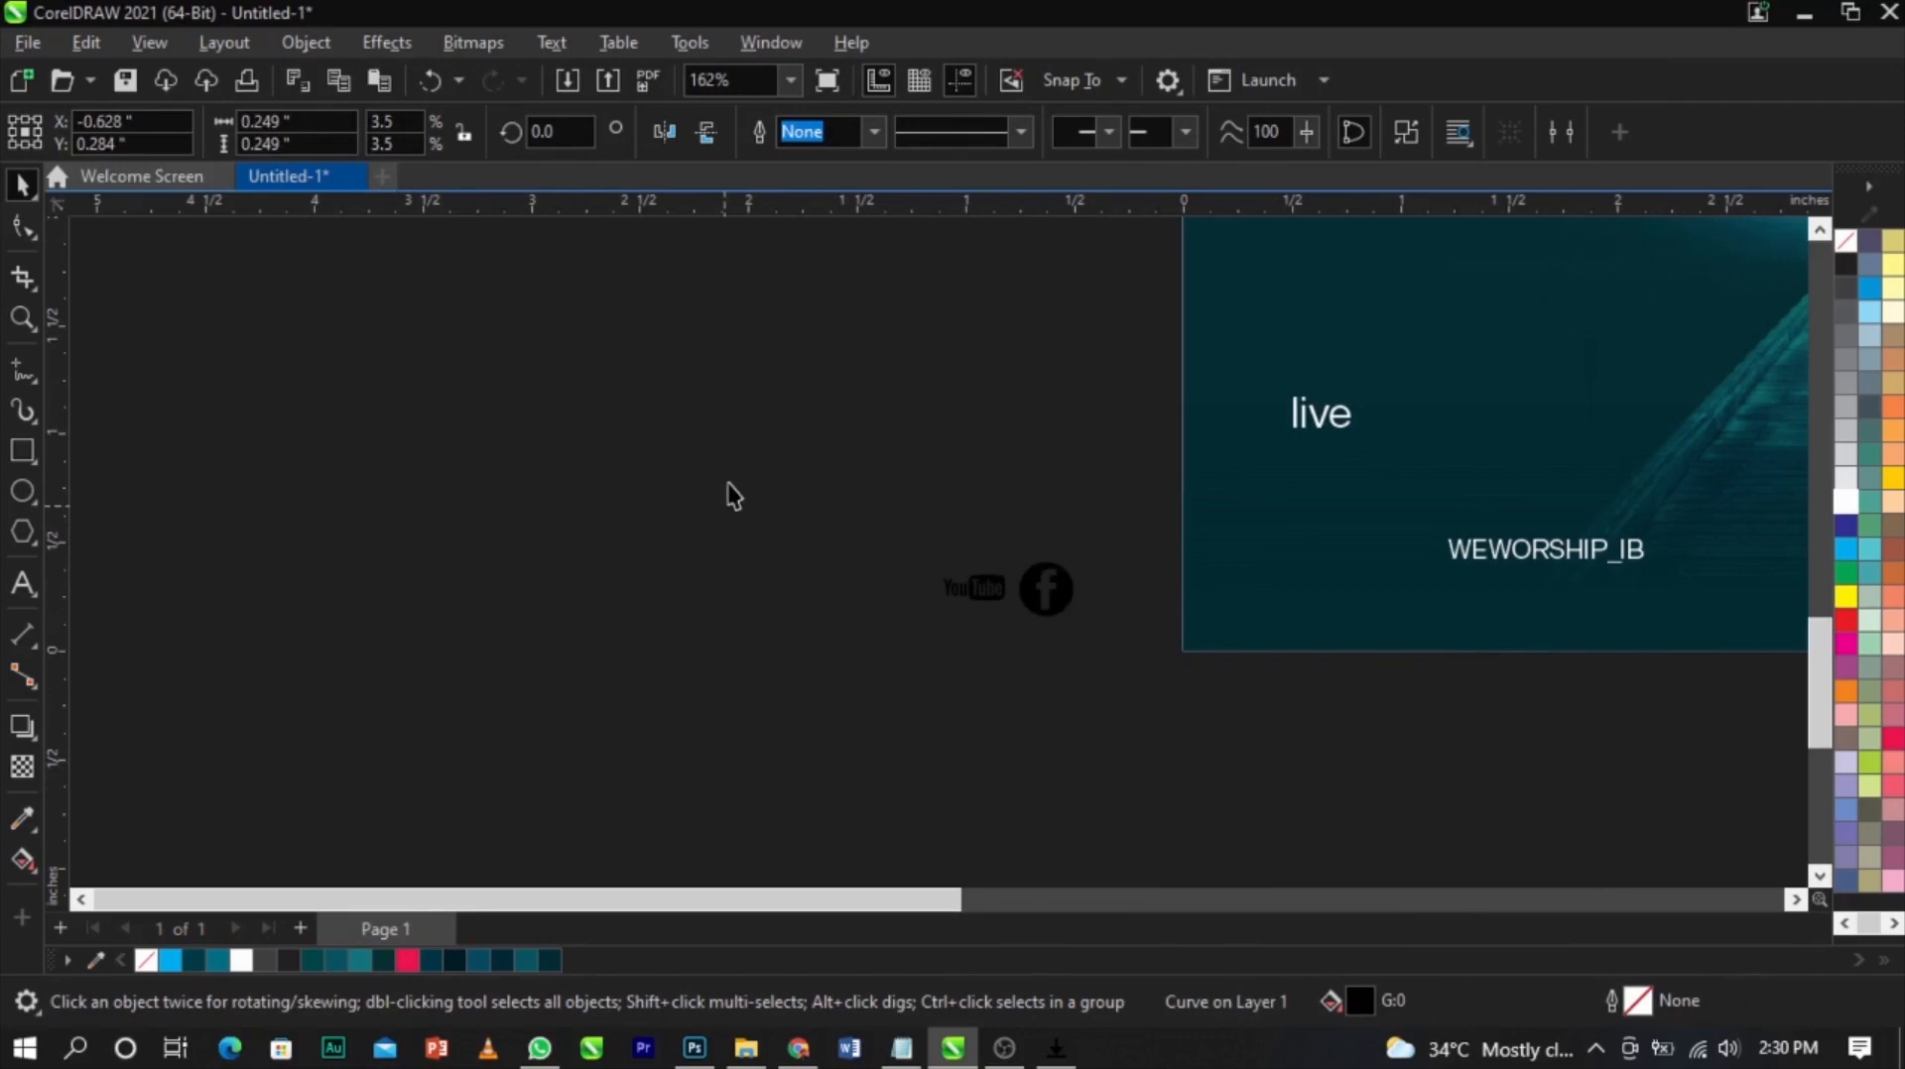
{"action": "key", "text": "z"}
{"action": "left_click_drag", "start_coordinate": [715, 536], "coordinate": [1428, 650]}
{"action": "left_click", "coordinate": [923, 595]}
{"action": "scroll", "coordinate": [910, 530], "scroll_direction": "up", "scroll_amount": 2}
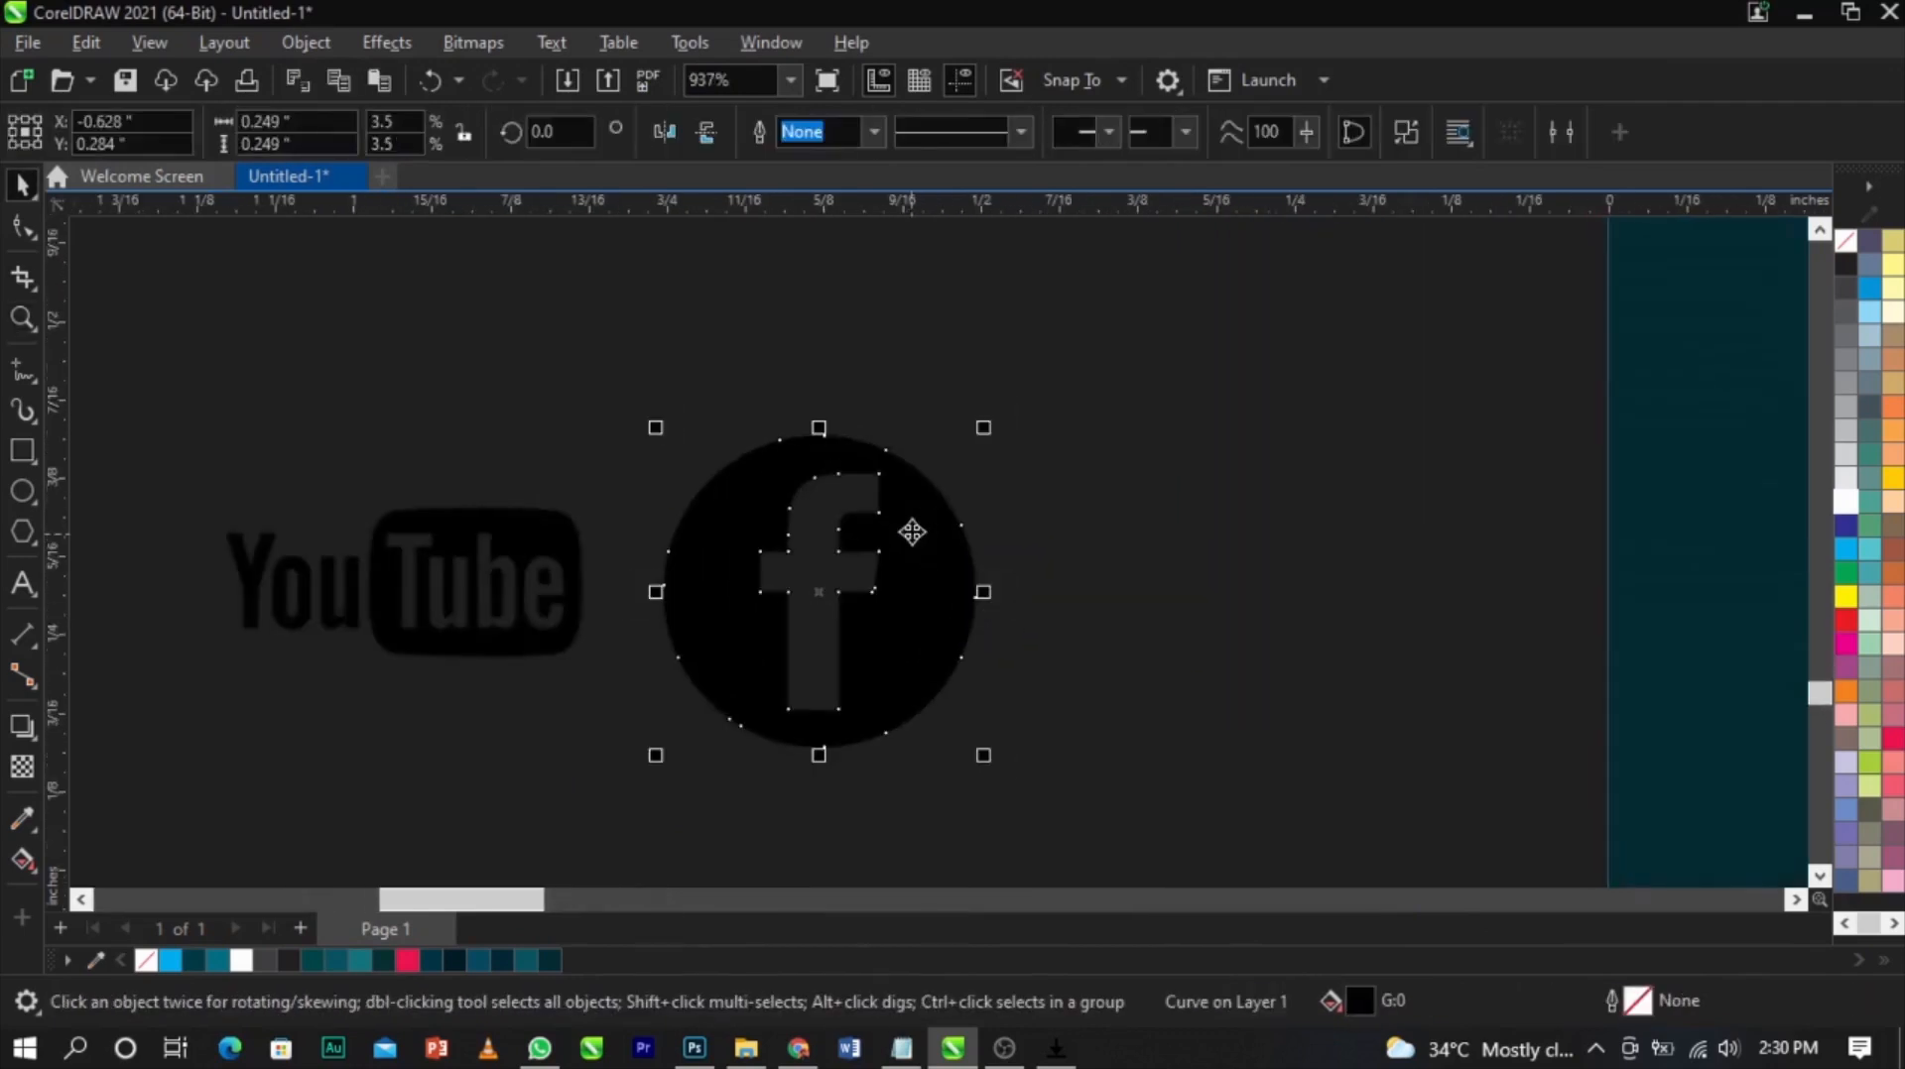
{"action": "left_click_drag", "start_coordinate": [997, 429], "coordinate": [938, 479]}
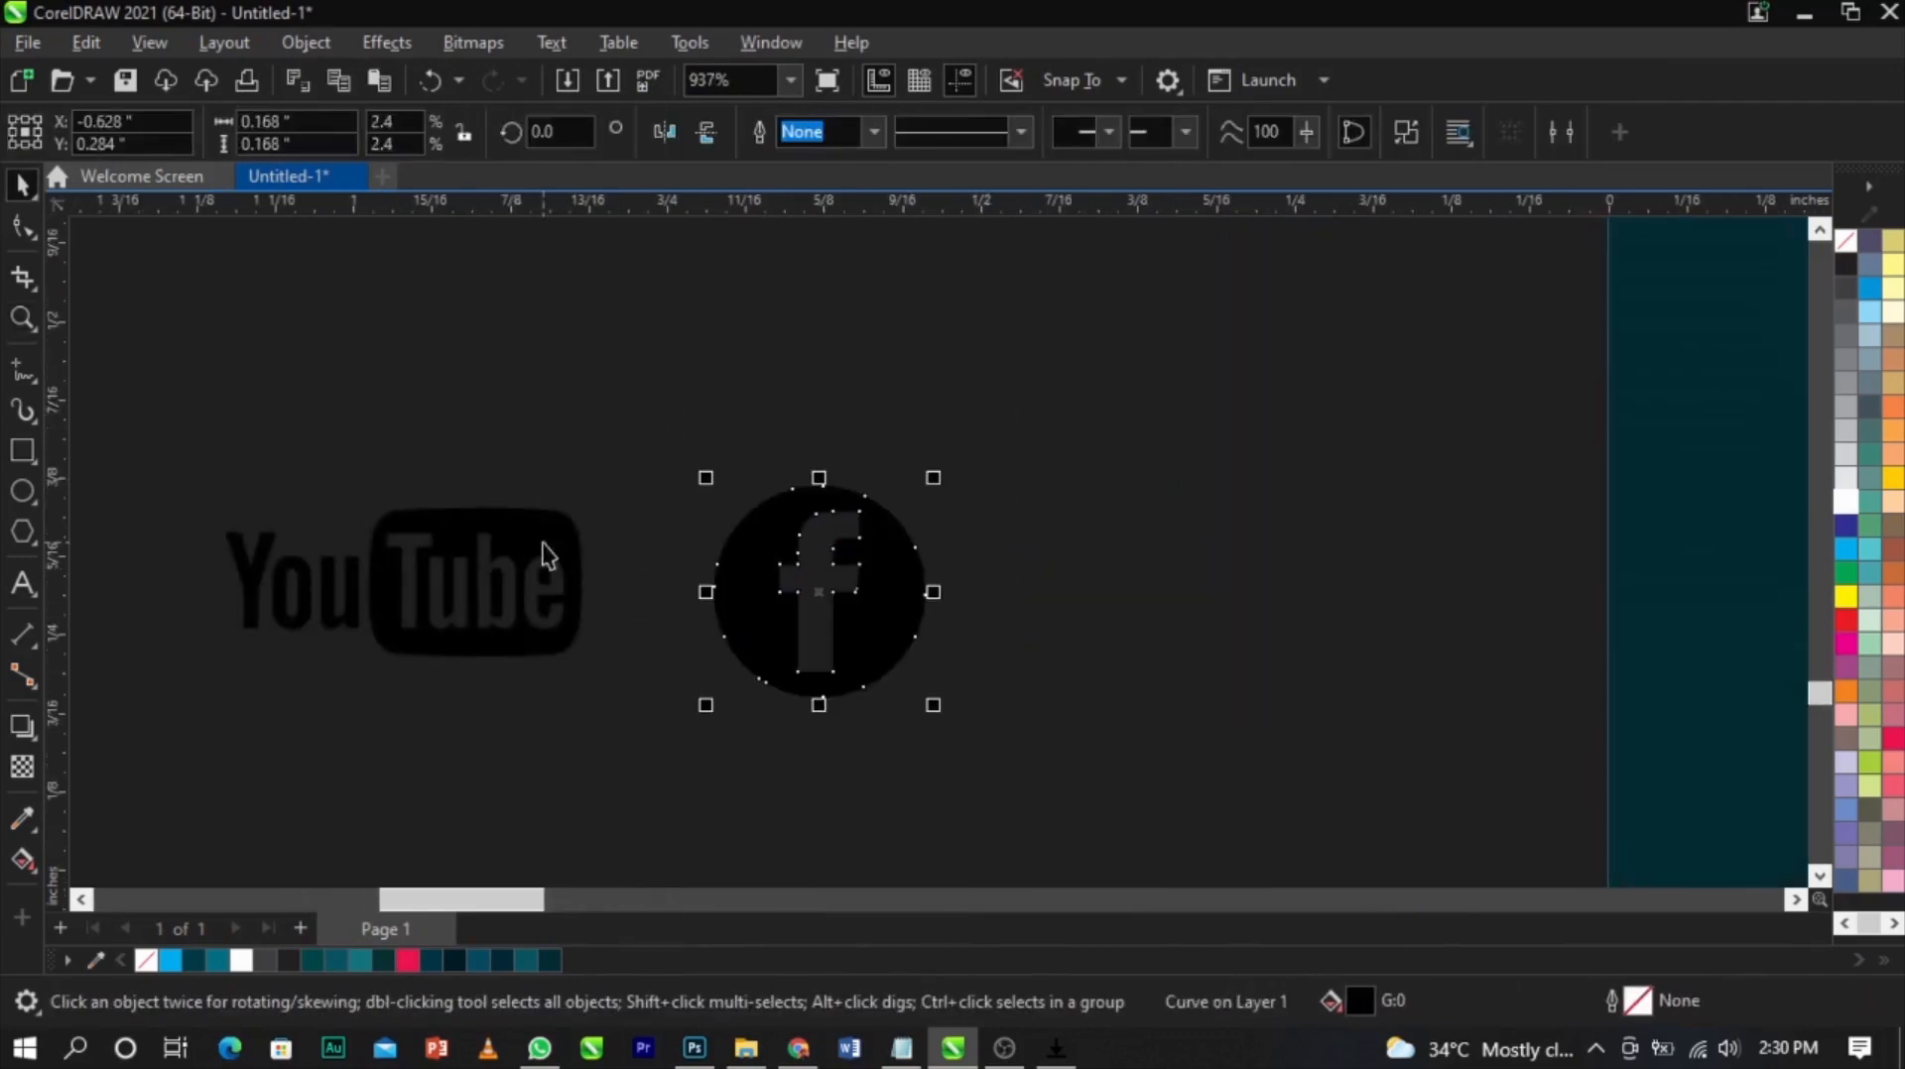
Move the YouTube and Facebook icons beside the WEWORSHIP_IB text
{"action": "left_click", "coordinate": [545, 548], "text": "shift"}
{"action": "scroll", "coordinate": [544, 545], "scroll_direction": "down", "scroll_amount": 4}
{"action": "mouse_move", "coordinate": [544, 545]}
{"action": "left_mouse_down"}
{"action": "mouse_move", "coordinate": [889, 565]}
{"action": "mouse_move", "coordinate": [979, 510]}
{"action": "mouse_move", "coordinate": [898, 506]}
{"action": "mouse_move", "coordinate": [1343, 563]}
{"action": "left_mouse_up"}
{"action": "key", "text": "F2"}
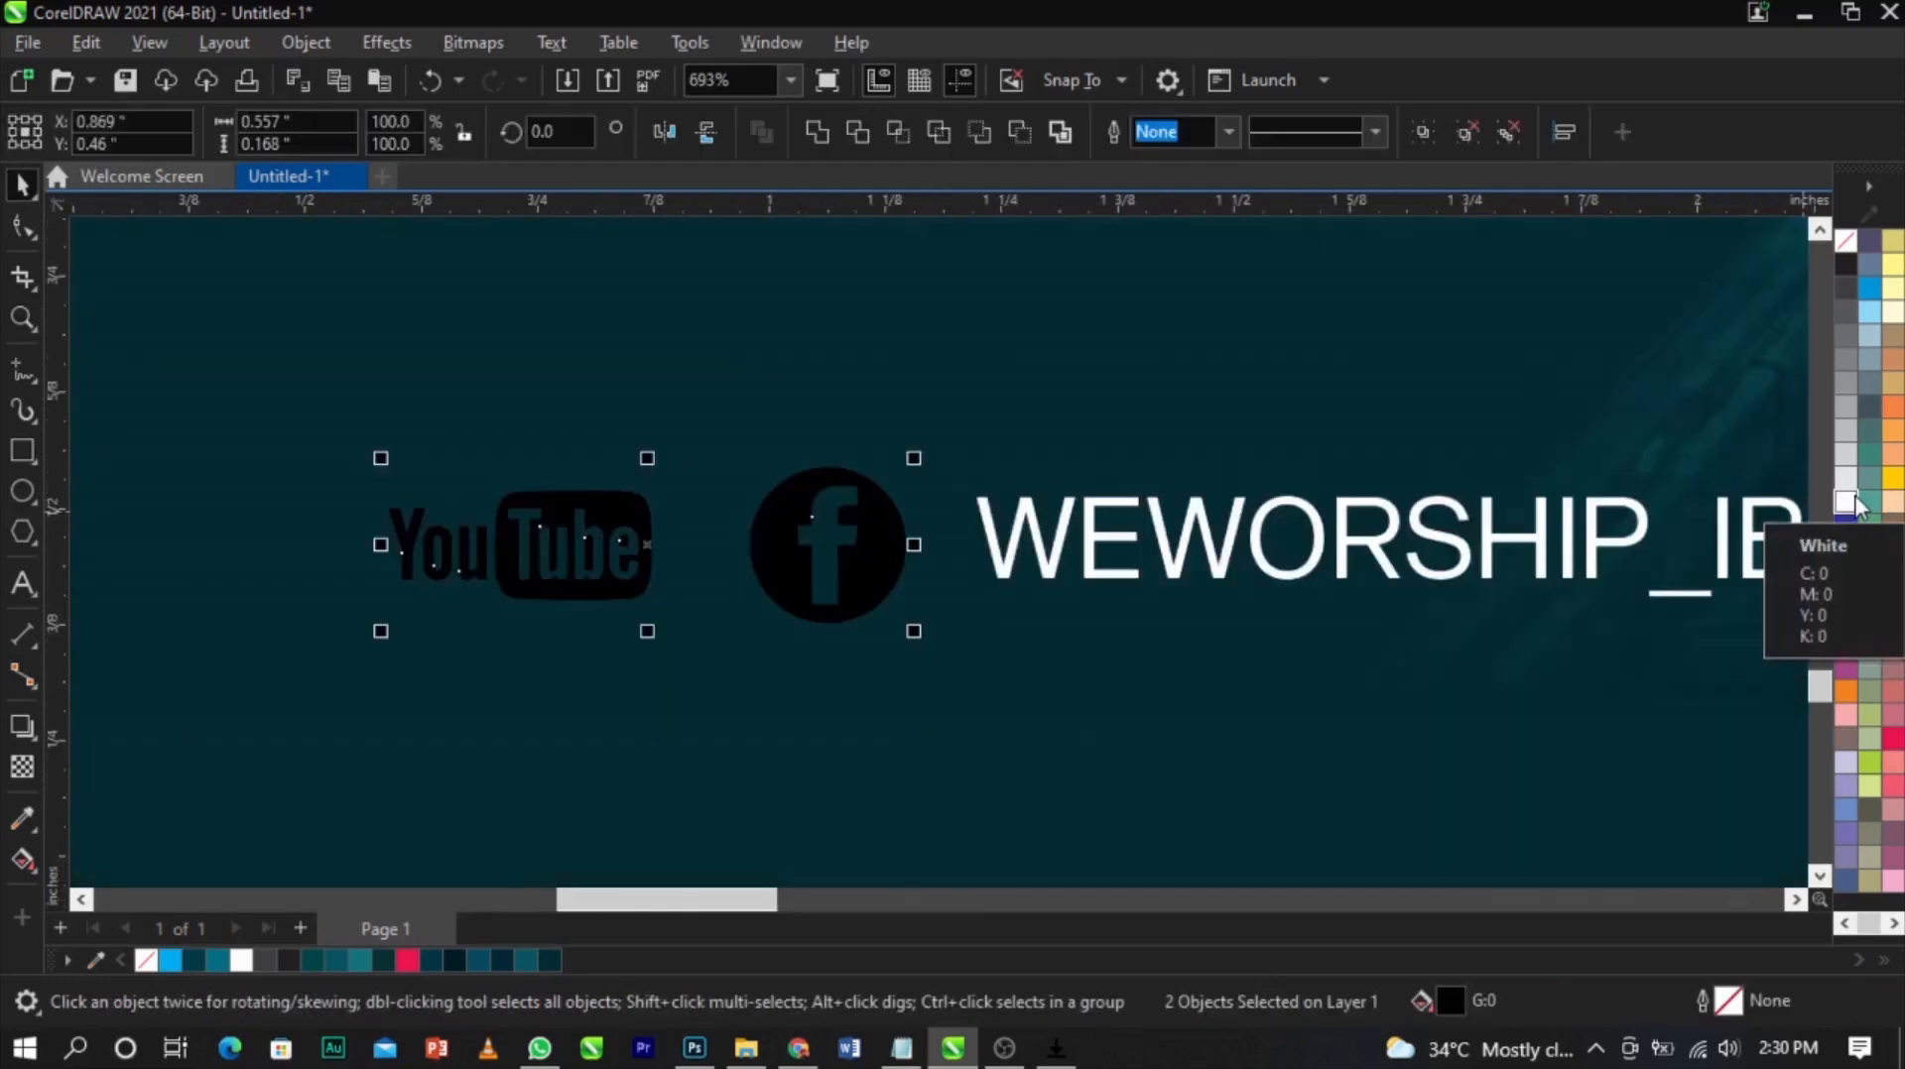
Fill both social icons white and resize them to the WEWORSHIP_IB text height
{"action": "left_click", "coordinate": [1847, 502]}
{"action": "left_click_drag", "start_coordinate": [914, 458], "coordinate": [893, 571]}
{"action": "scroll", "coordinate": [850, 524], "scroll_direction": "up", "scroll_amount": 2}
{"action": "left_click_drag", "start_coordinate": [932, 675], "coordinate": [915, 670]}
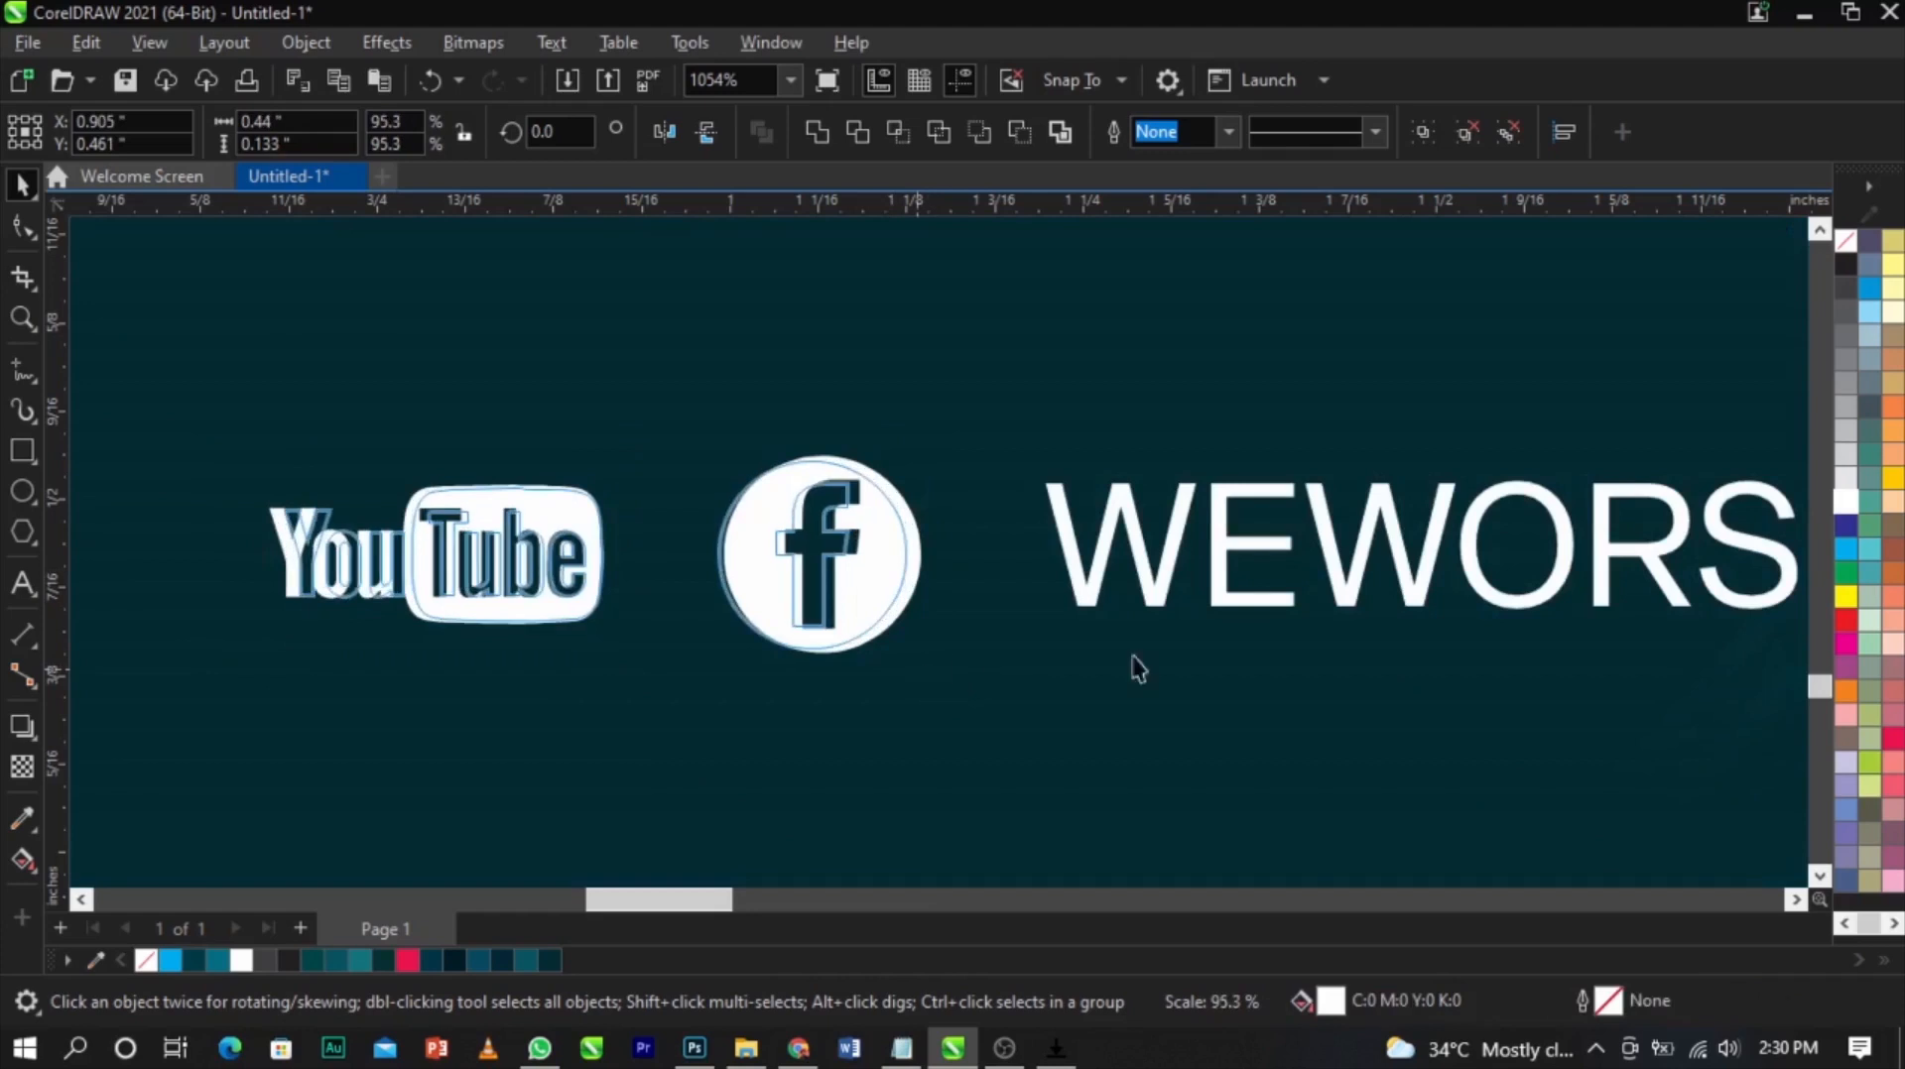
Recolor both social icons with a light teal fill
{"action": "left_click", "coordinate": [1873, 553]}
{"action": "left_click", "coordinate": [1024, 403]}
{"action": "scroll", "coordinate": [1000, 518], "scroll_direction": "down", "scroll_amount": 4}
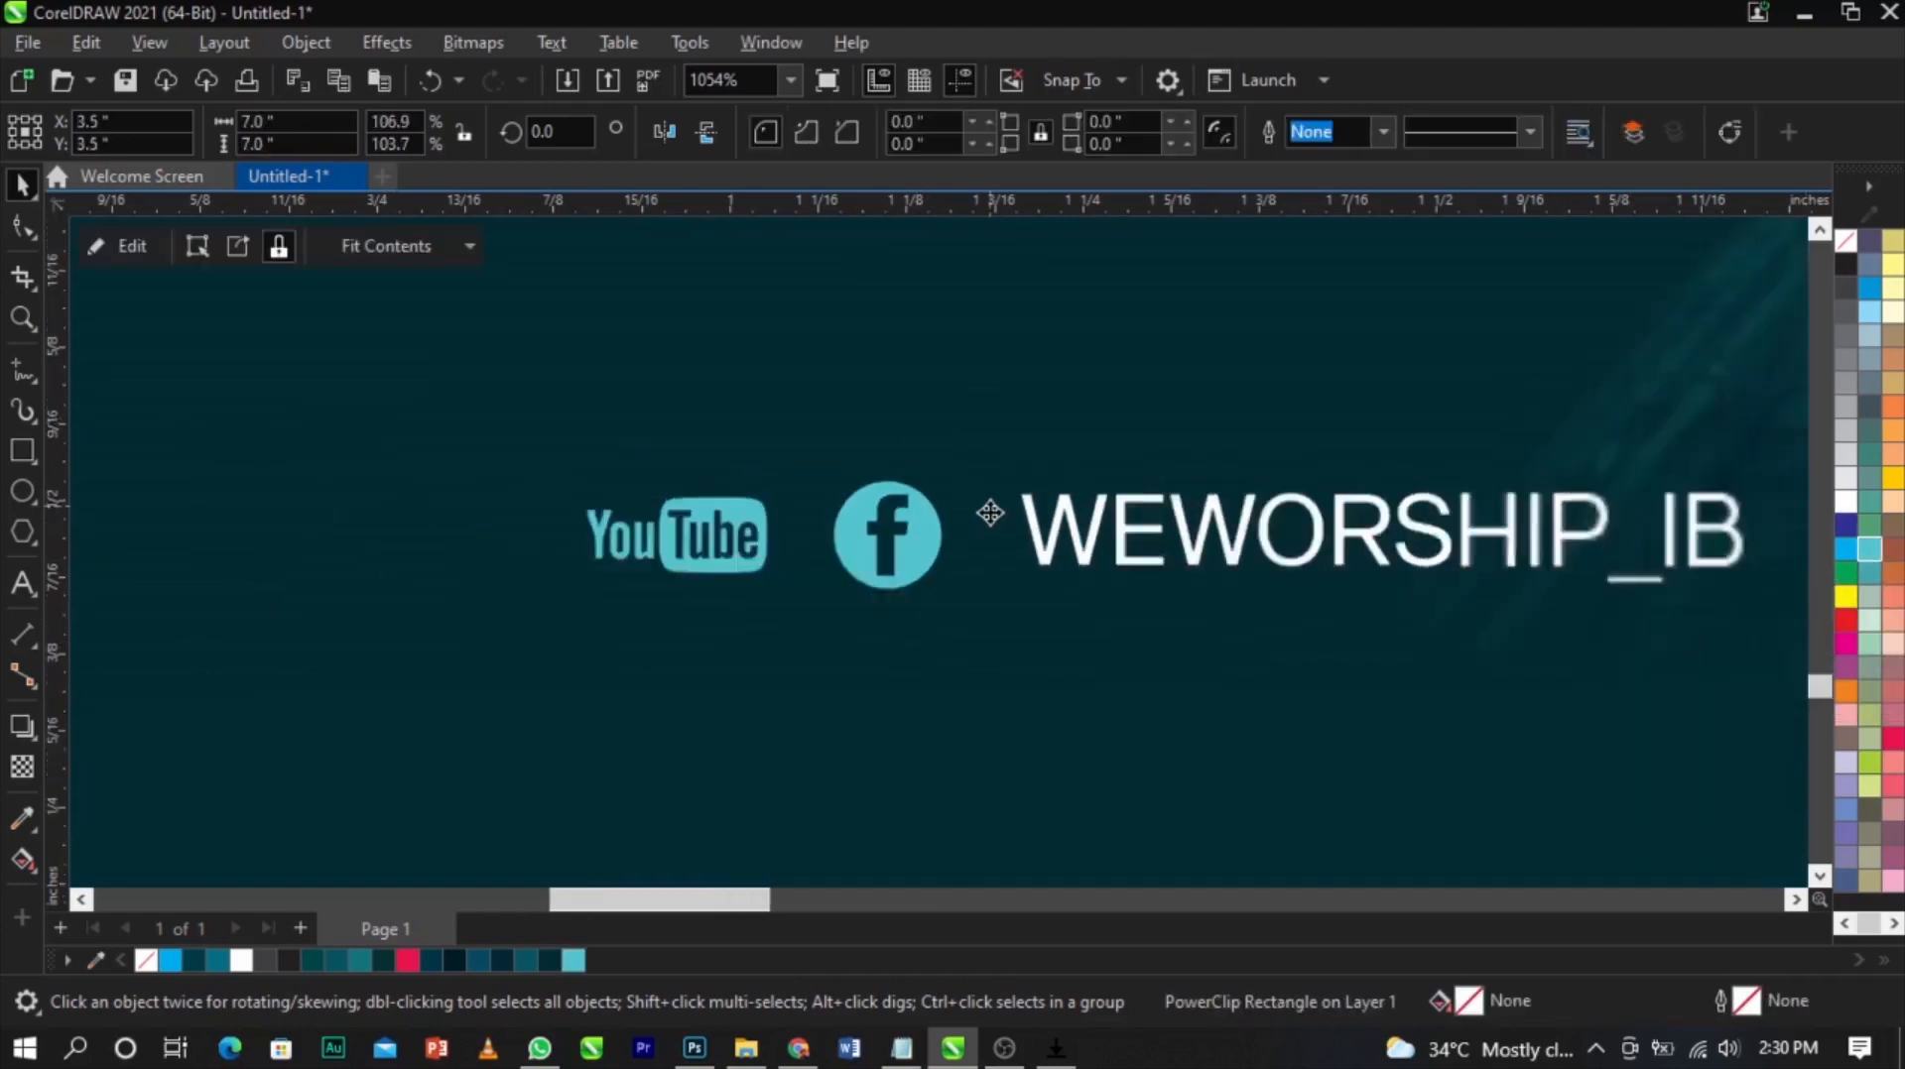
{"action": "scroll", "coordinate": [1000, 517], "scroll_direction": "up", "scroll_amount": 3}
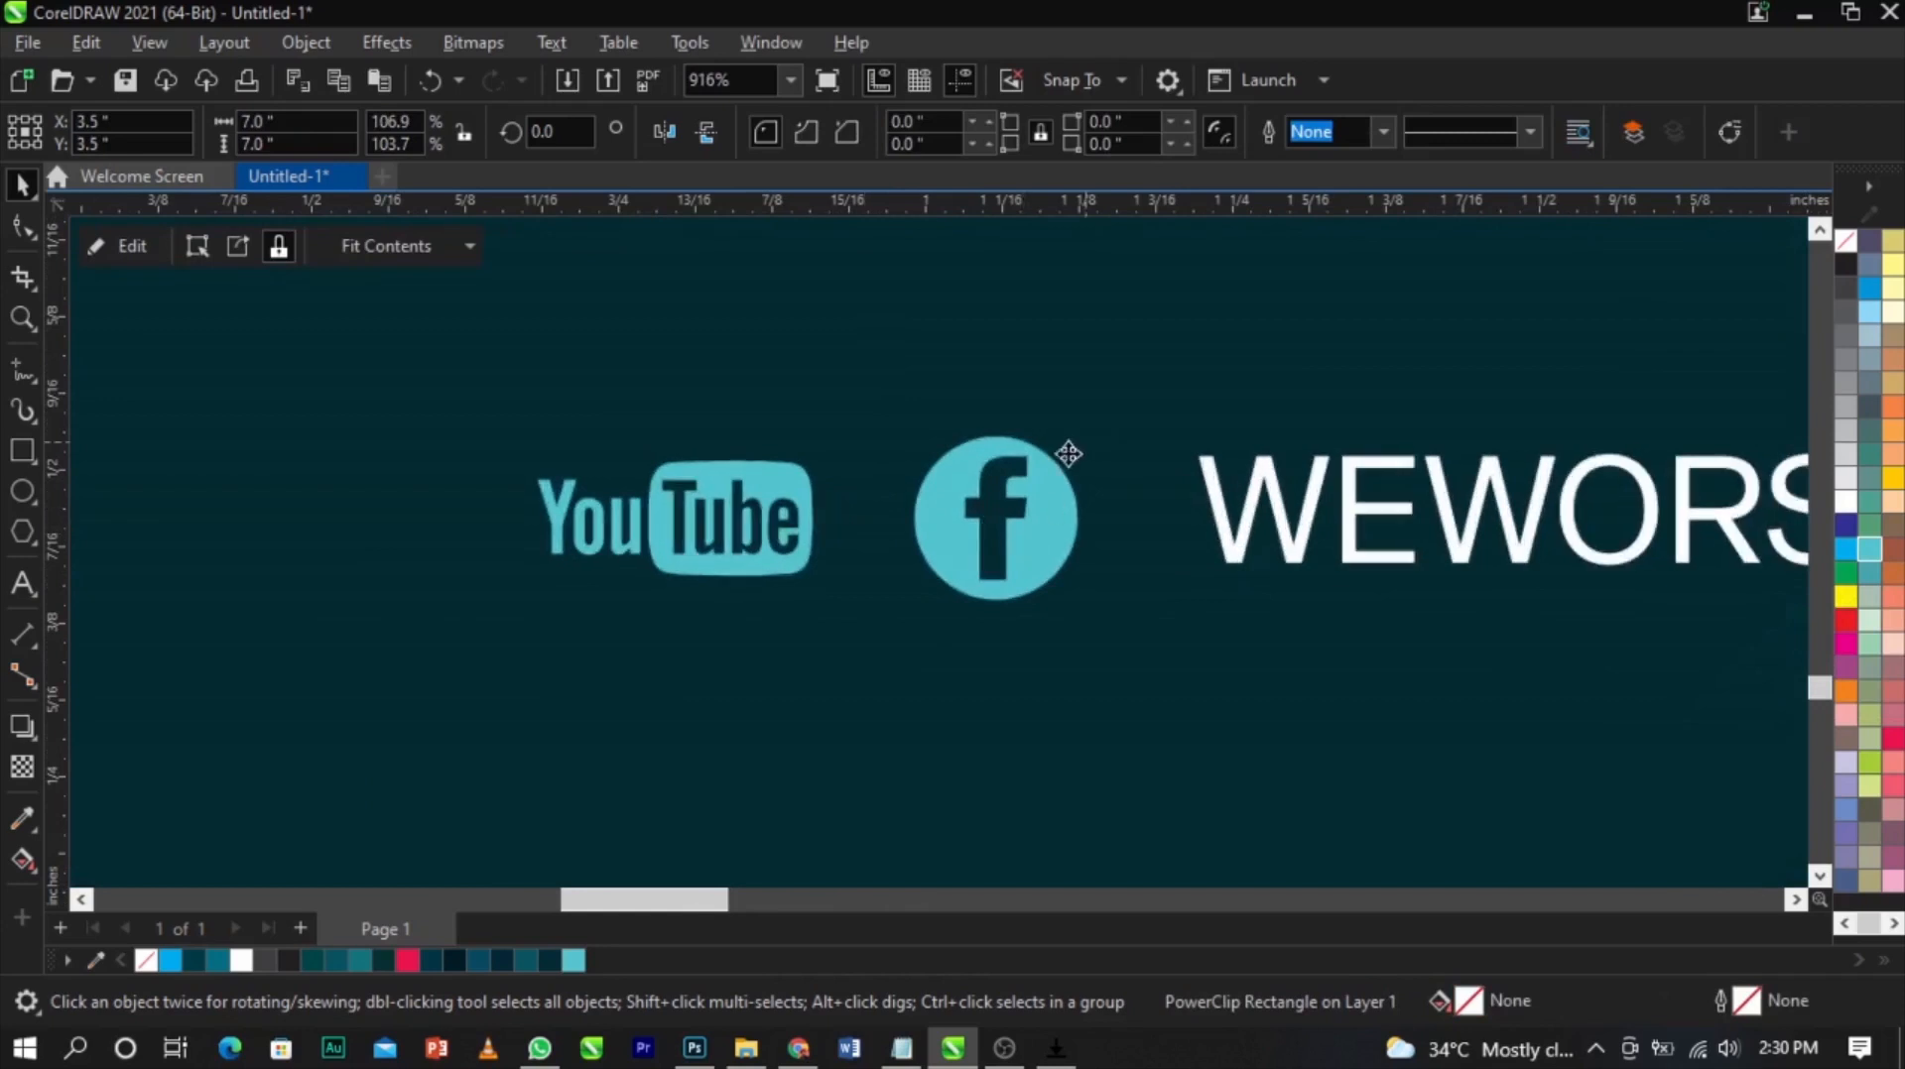
Adjust the YouTube logo's position to line up with the Facebook icon
{"action": "left_click", "coordinate": [813, 496]}
{"action": "scroll", "coordinate": [555, 476], "scroll_direction": "up", "scroll_amount": 2}
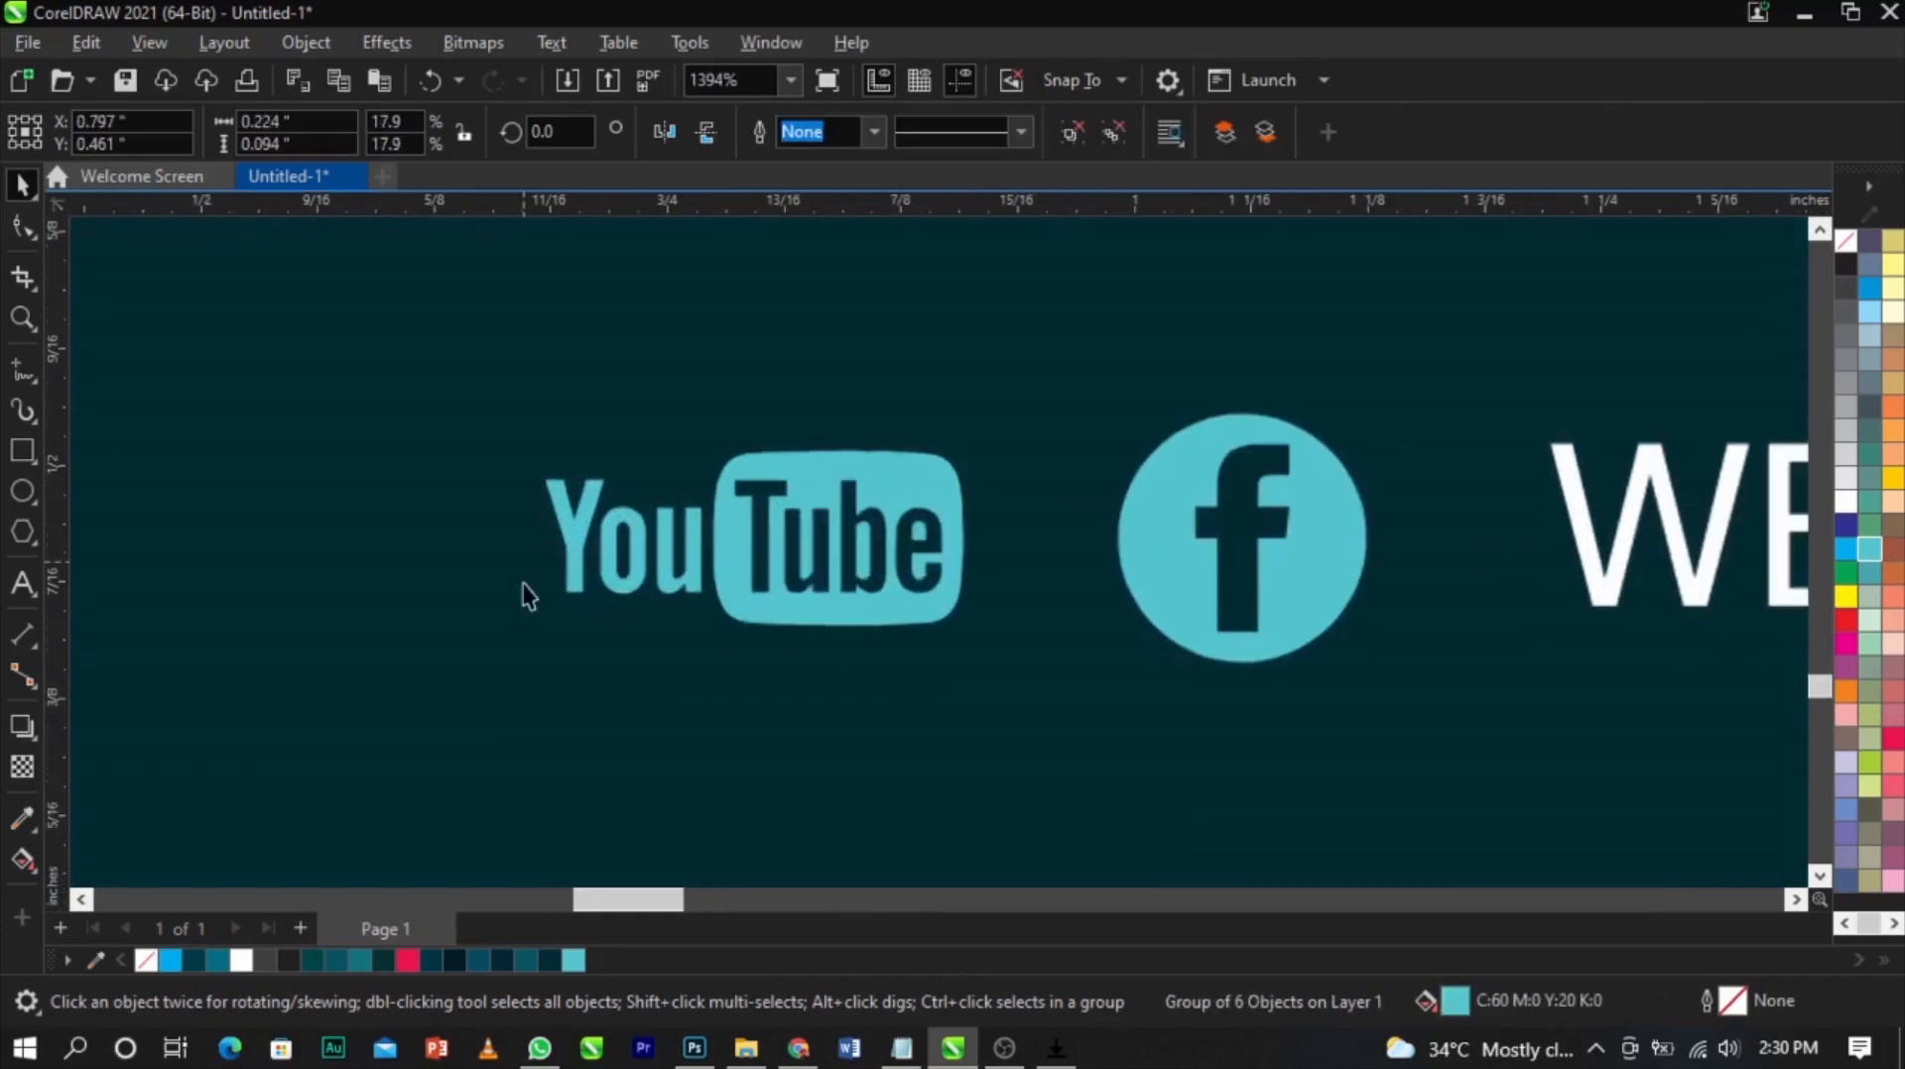
{"action": "left_click_drag", "start_coordinate": [539, 635], "coordinate": [514, 654]}
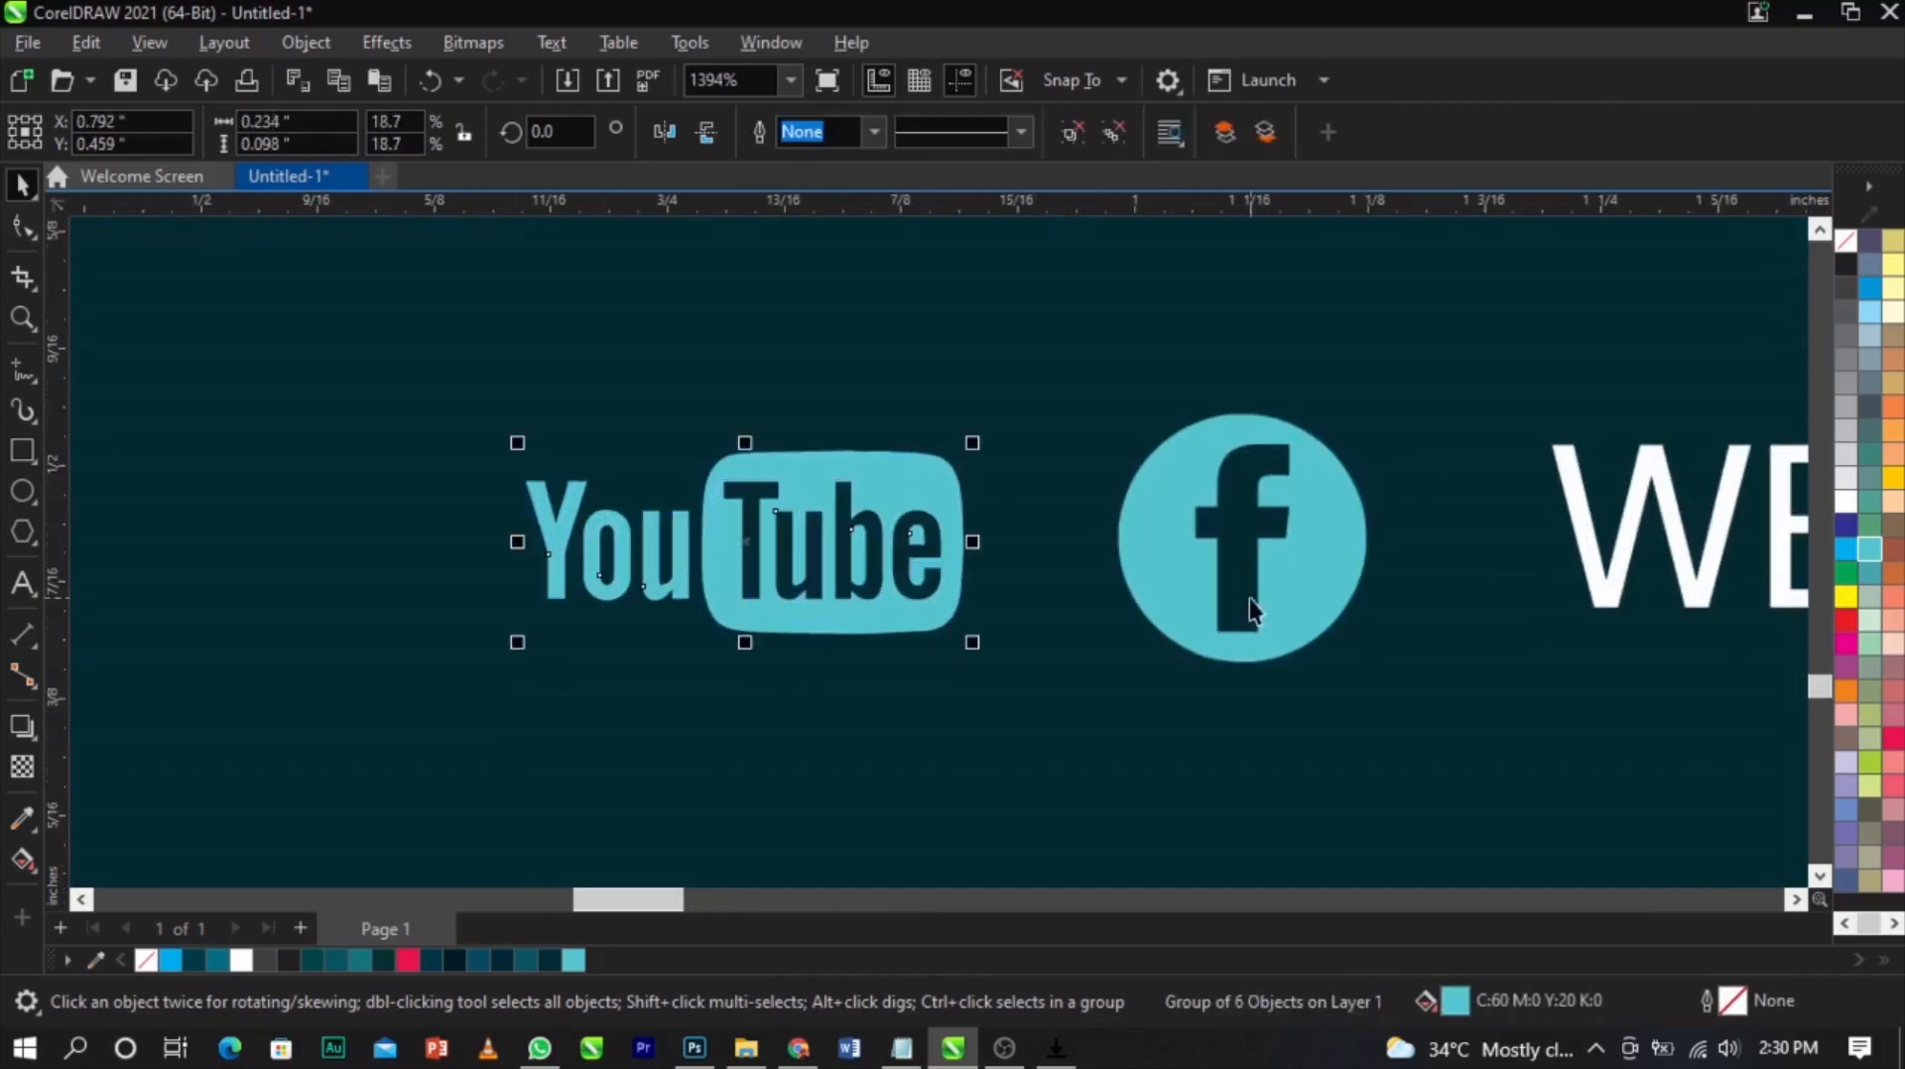
{"action": "left_click", "coordinate": [1283, 599], "text": "shift"}
{"action": "key", "text": "e"}
{"action": "left_click", "coordinate": [1373, 632]}
{"action": "left_click", "coordinate": [1353, 595]}
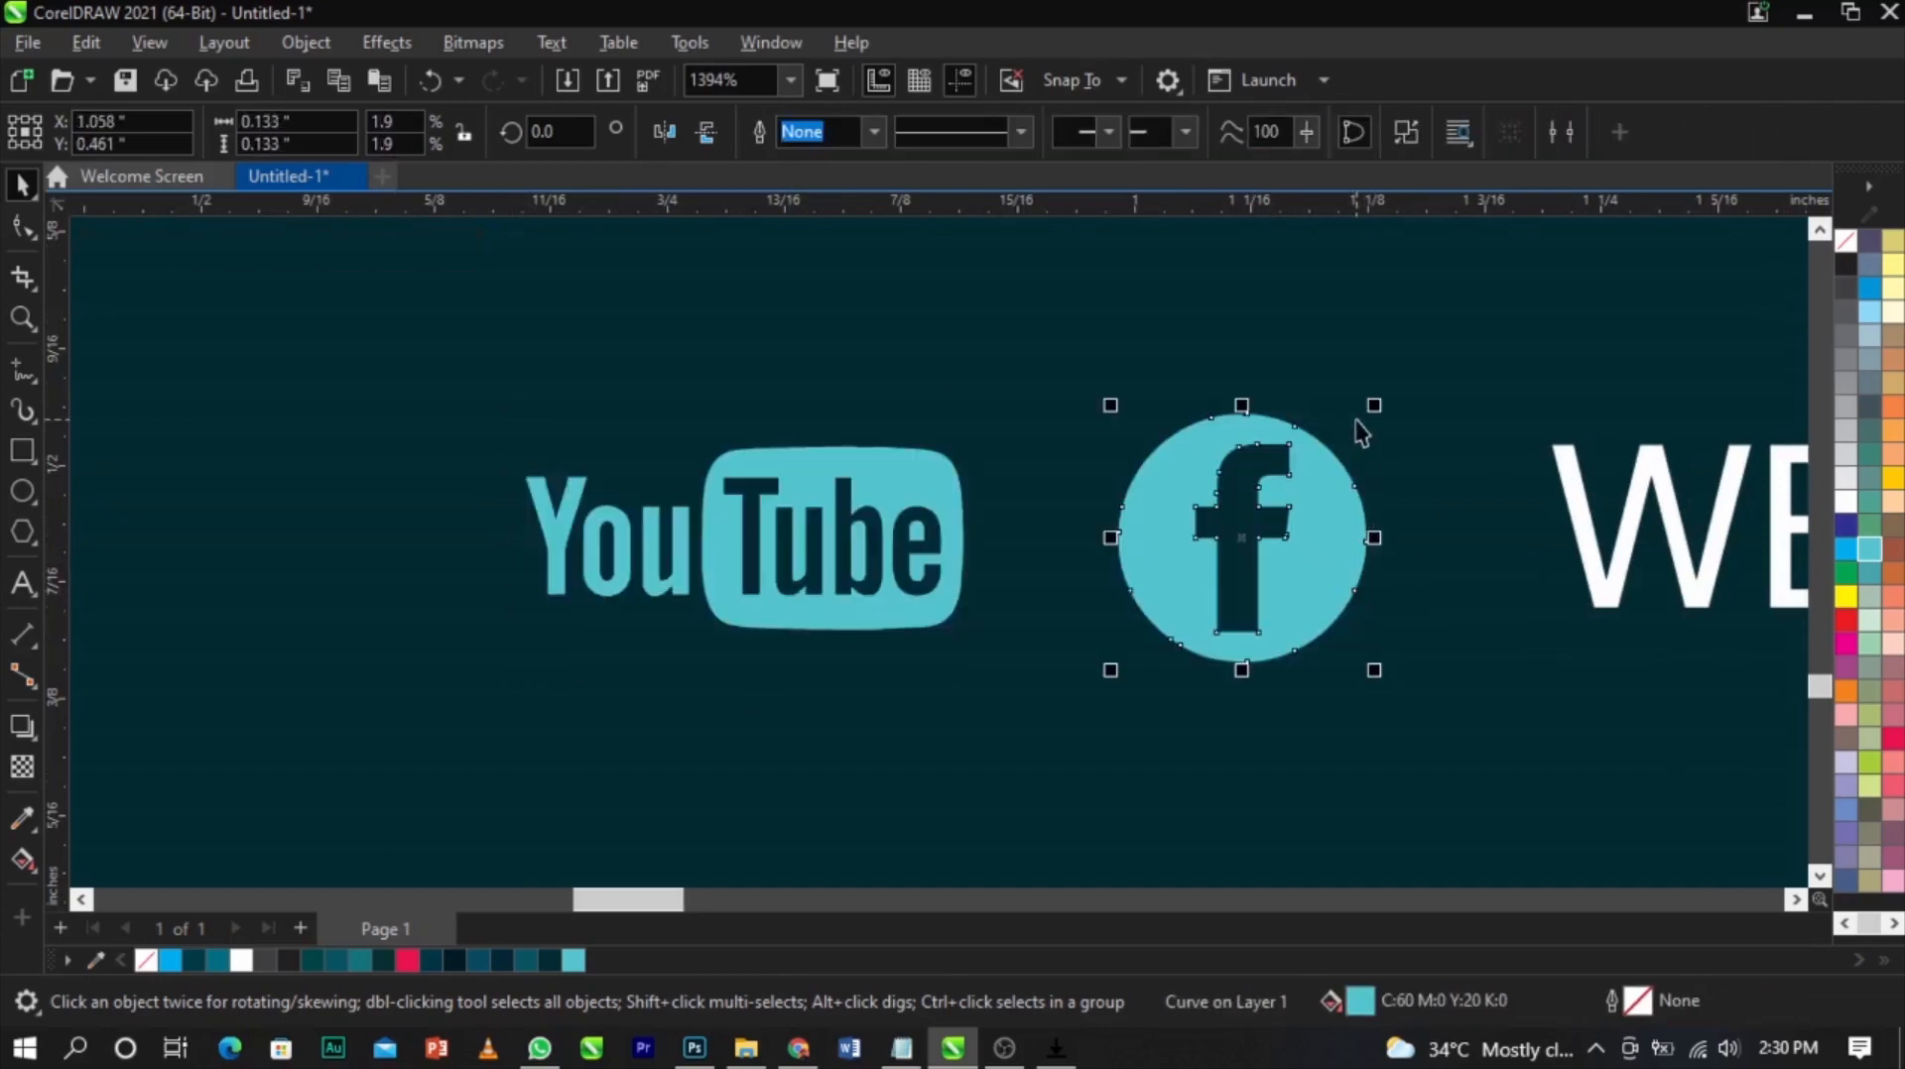
Scale the Facebook icon down slightly and move the YouTube logo closer to it
{"action": "left_click_drag", "start_coordinate": [1374, 405], "coordinate": [1375, 437]}
{"action": "scroll", "coordinate": [992, 553], "scroll_direction": "down", "scroll_amount": 3}
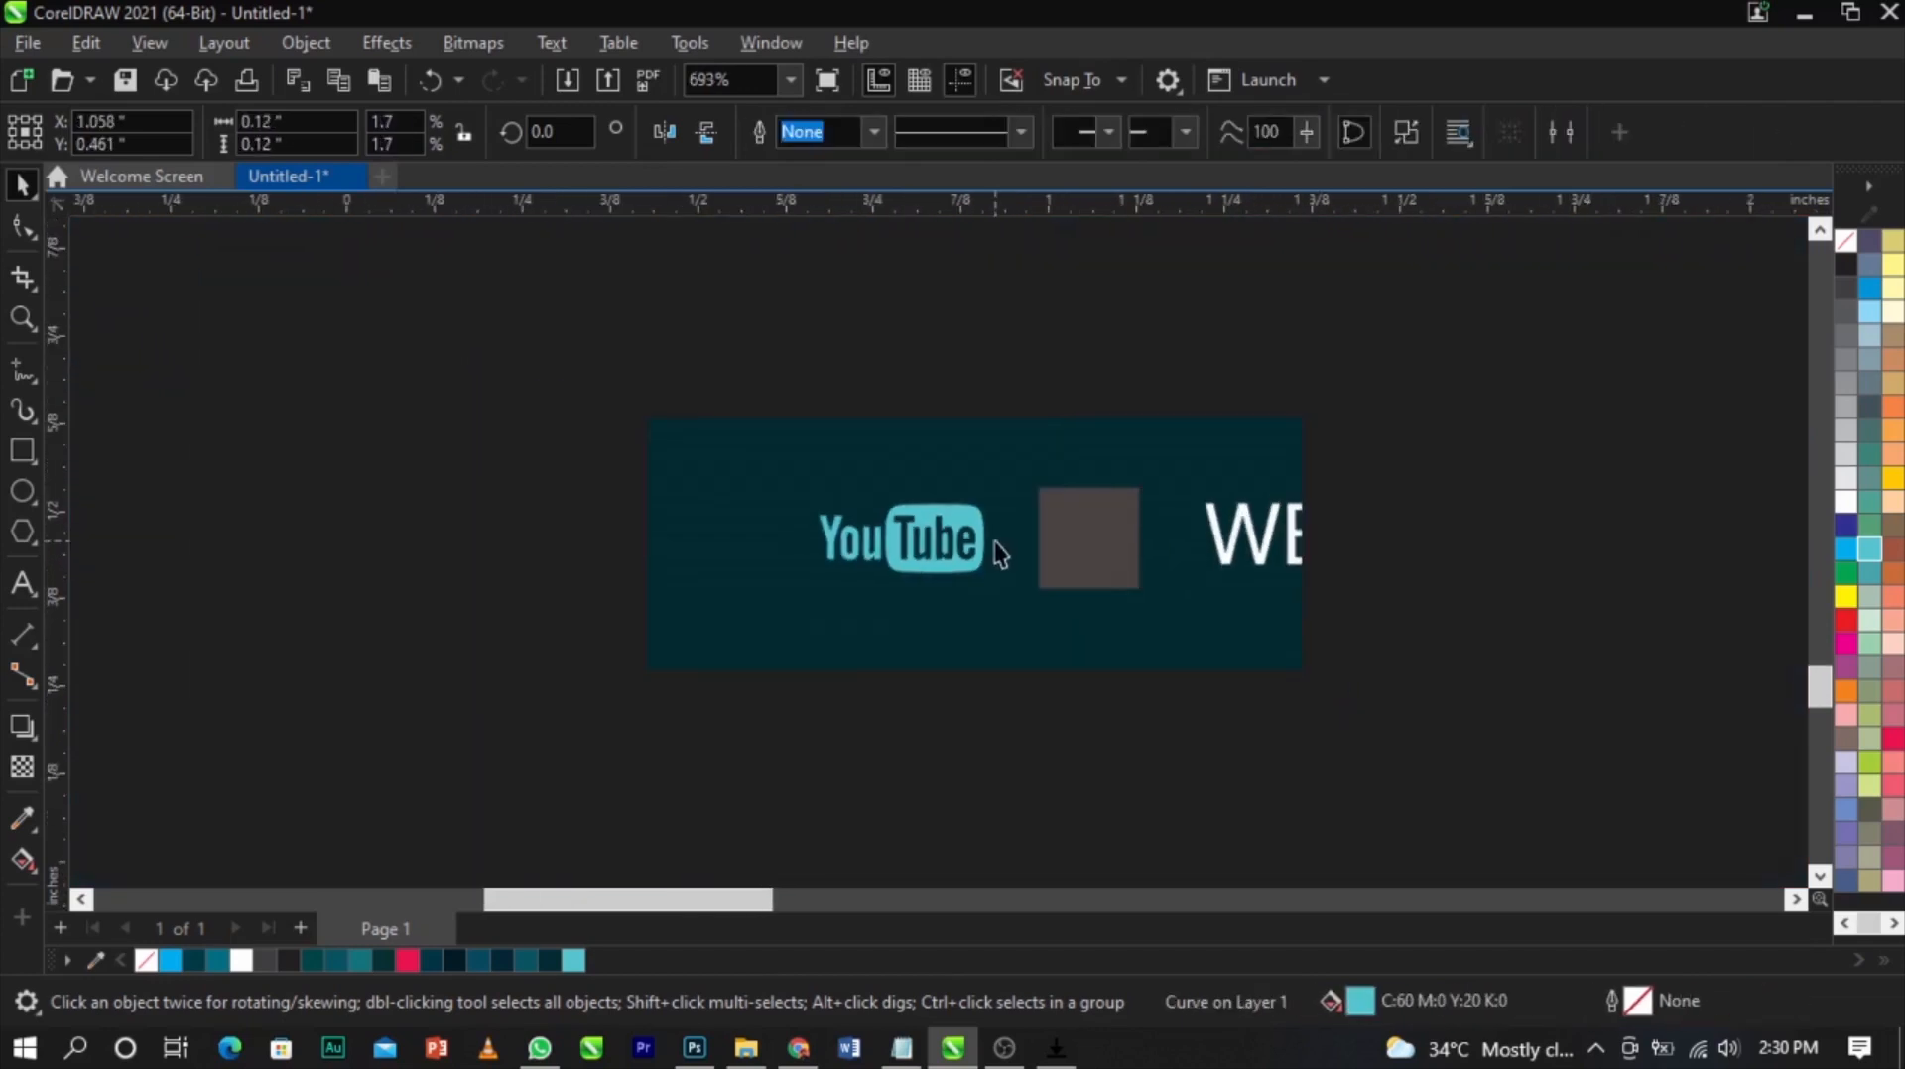
{"action": "left_click", "coordinate": [409, 501]}
{"action": "scroll", "coordinate": [575, 622], "scroll_direction": "down", "scroll_amount": 3}
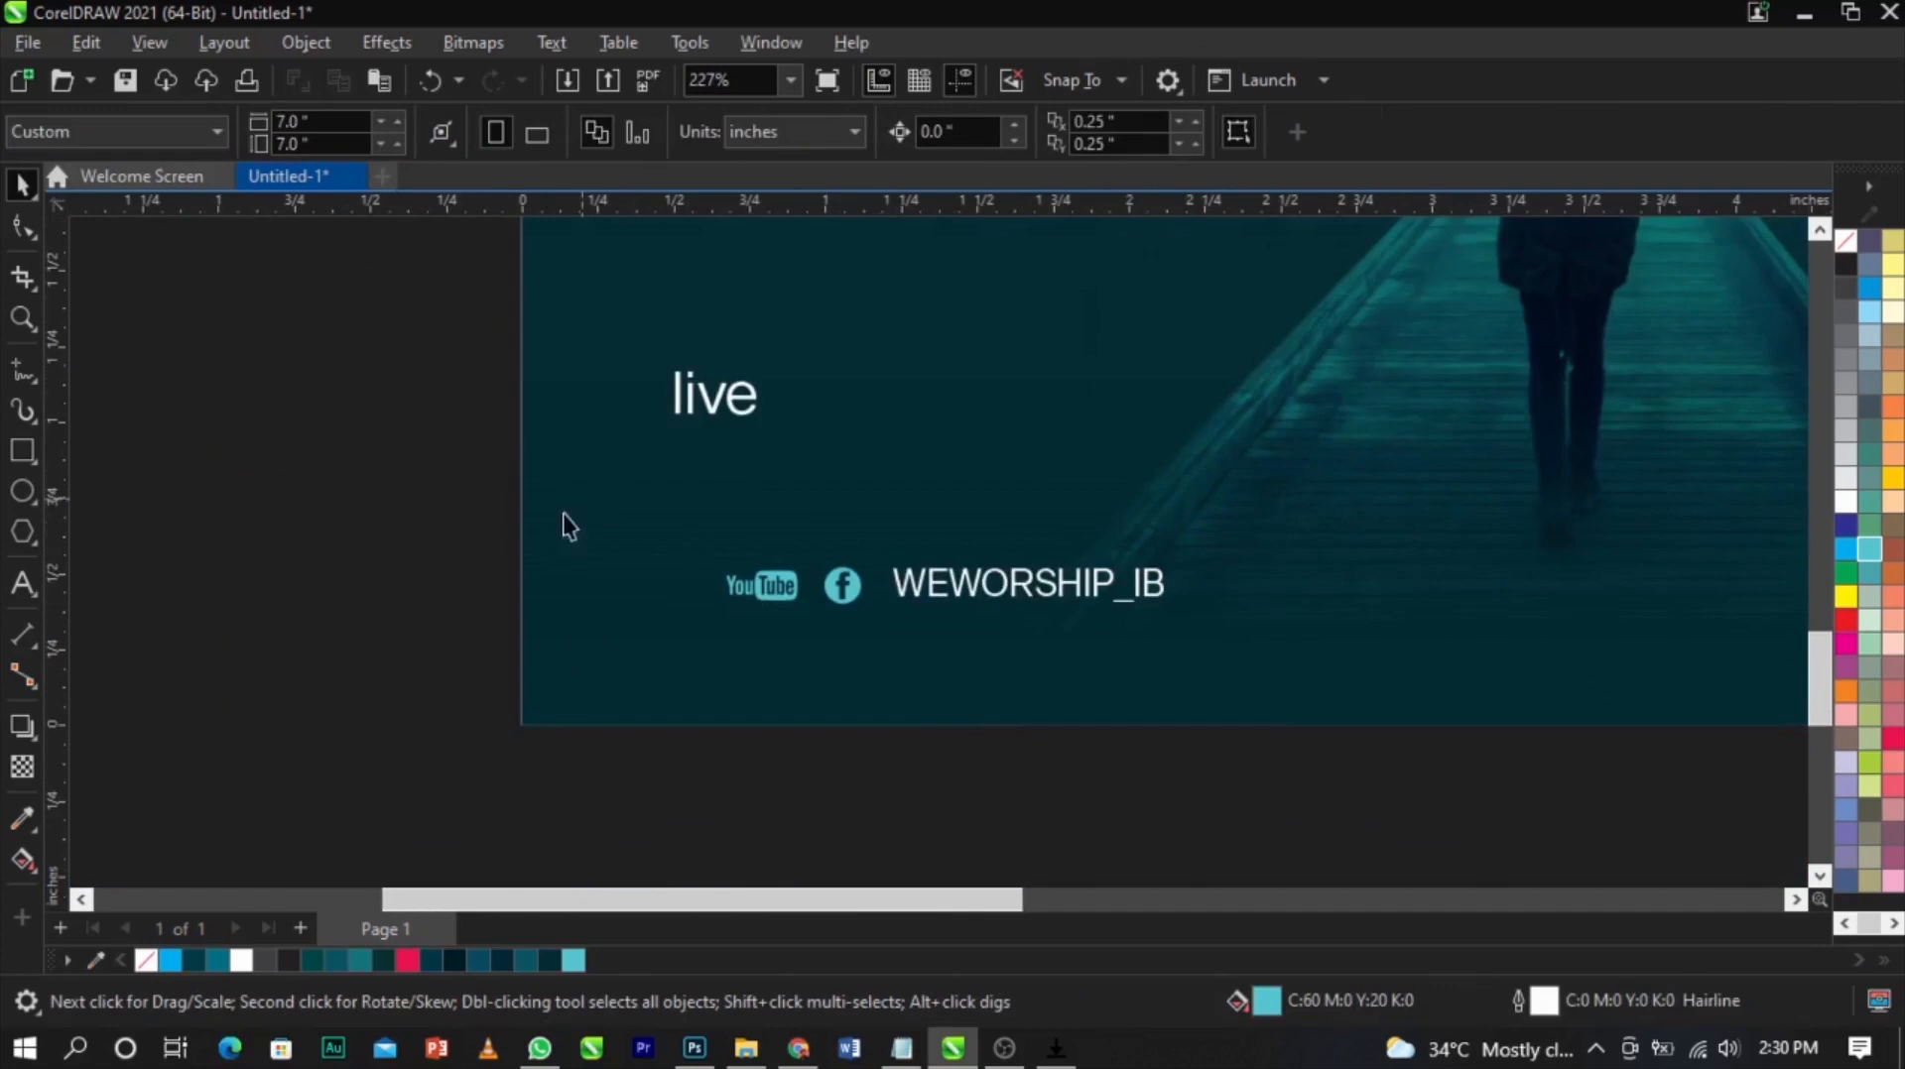
{"action": "scroll", "coordinate": [1006, 663], "scroll_direction": "down", "scroll_amount": 4}
{"action": "key", "text": "z"}
{"action": "left_click_drag", "start_coordinate": [651, 548], "coordinate": [954, 636]}
{"action": "scroll", "coordinate": [829, 580], "scroll_direction": "down", "scroll_amount": 2}
{"action": "left_click", "coordinate": [651, 353]}
{"action": "left_click_drag", "start_coordinate": [651, 353], "coordinate": [545, 562]}
{"action": "key", "text": "z"}
{"action": "left_click_drag", "start_coordinate": [413, 522], "coordinate": [1048, 680]}
{"action": "scroll", "coordinate": [953, 586], "scroll_direction": "up", "scroll_amount": 2}
{"action": "left_click", "coordinate": [1165, 566]}
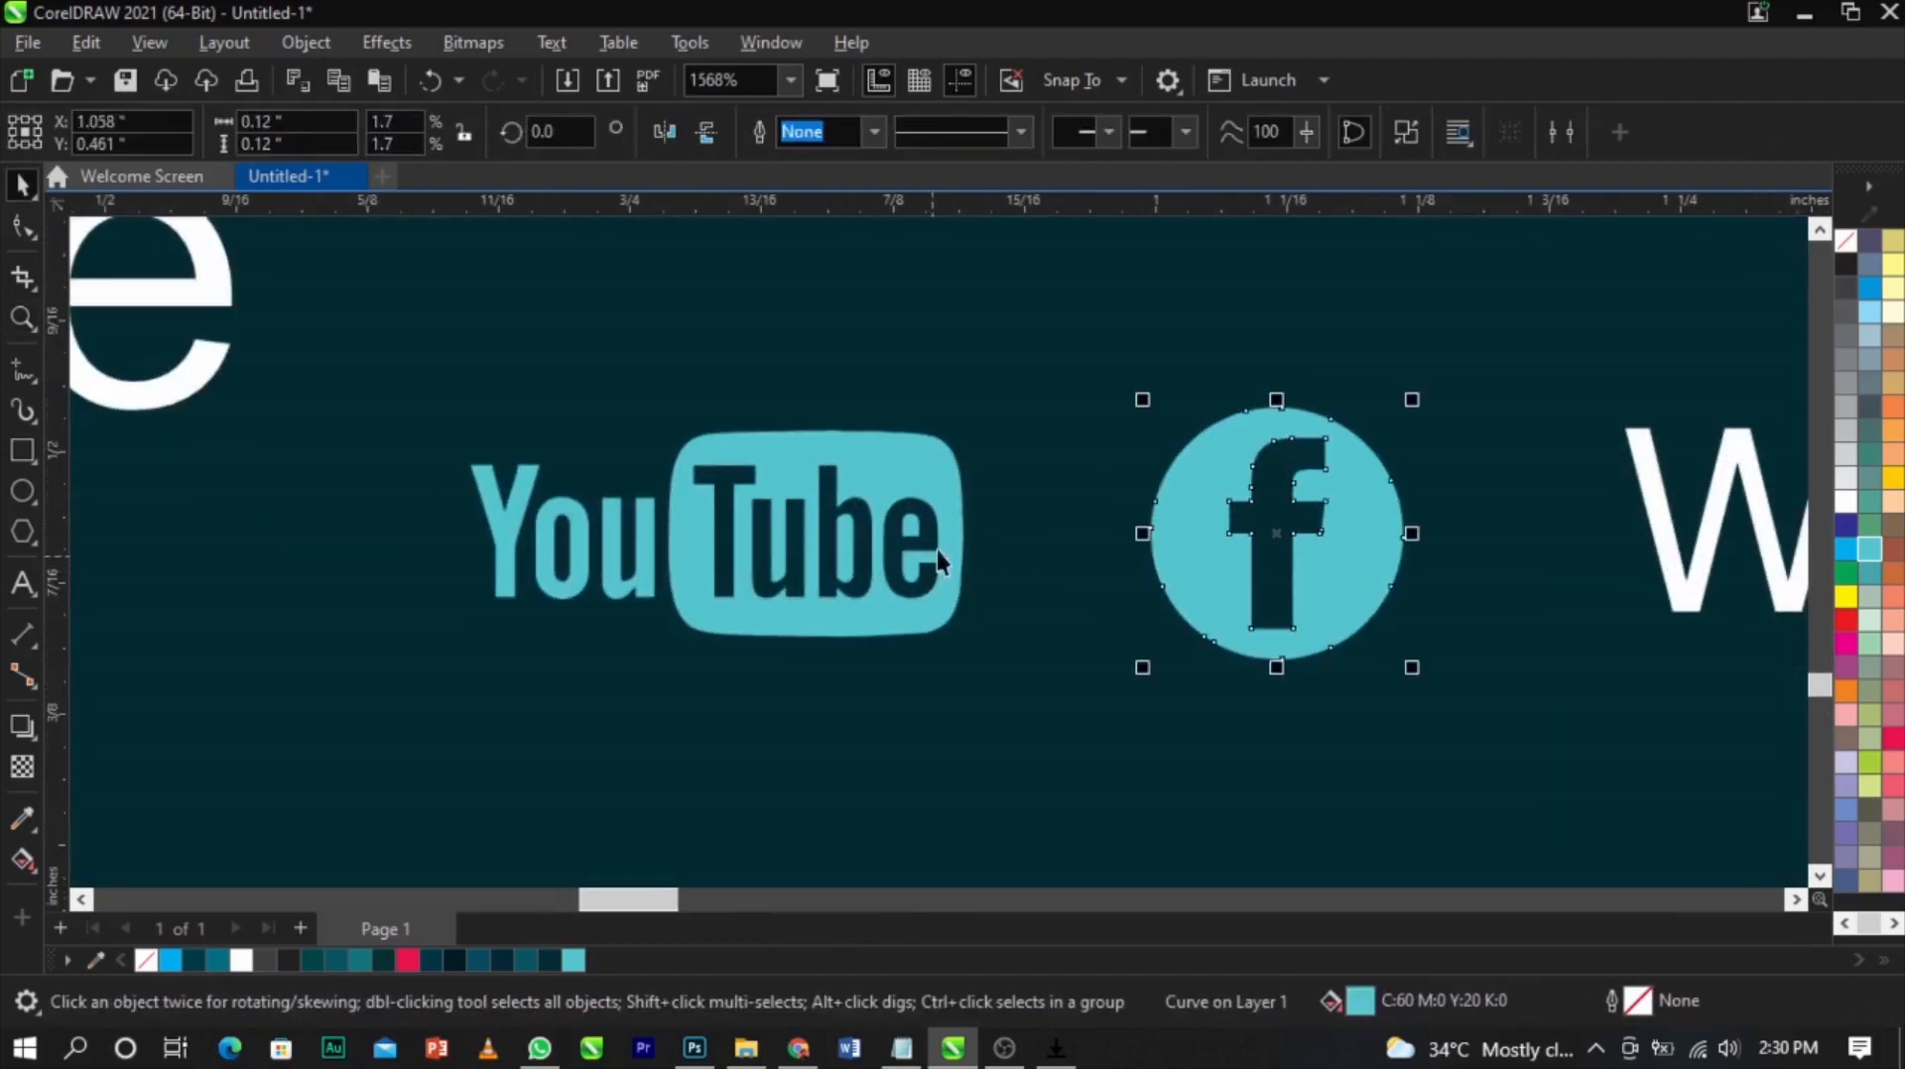
{"action": "left_click", "coordinate": [957, 521], "text": "shift"}
{"action": "left_click_drag", "start_coordinate": [959, 506], "coordinate": [1095, 510]}
Draw a short vertical divider line between the YouTube logo and the Facebook icon
{"action": "key", "text": "F5"}
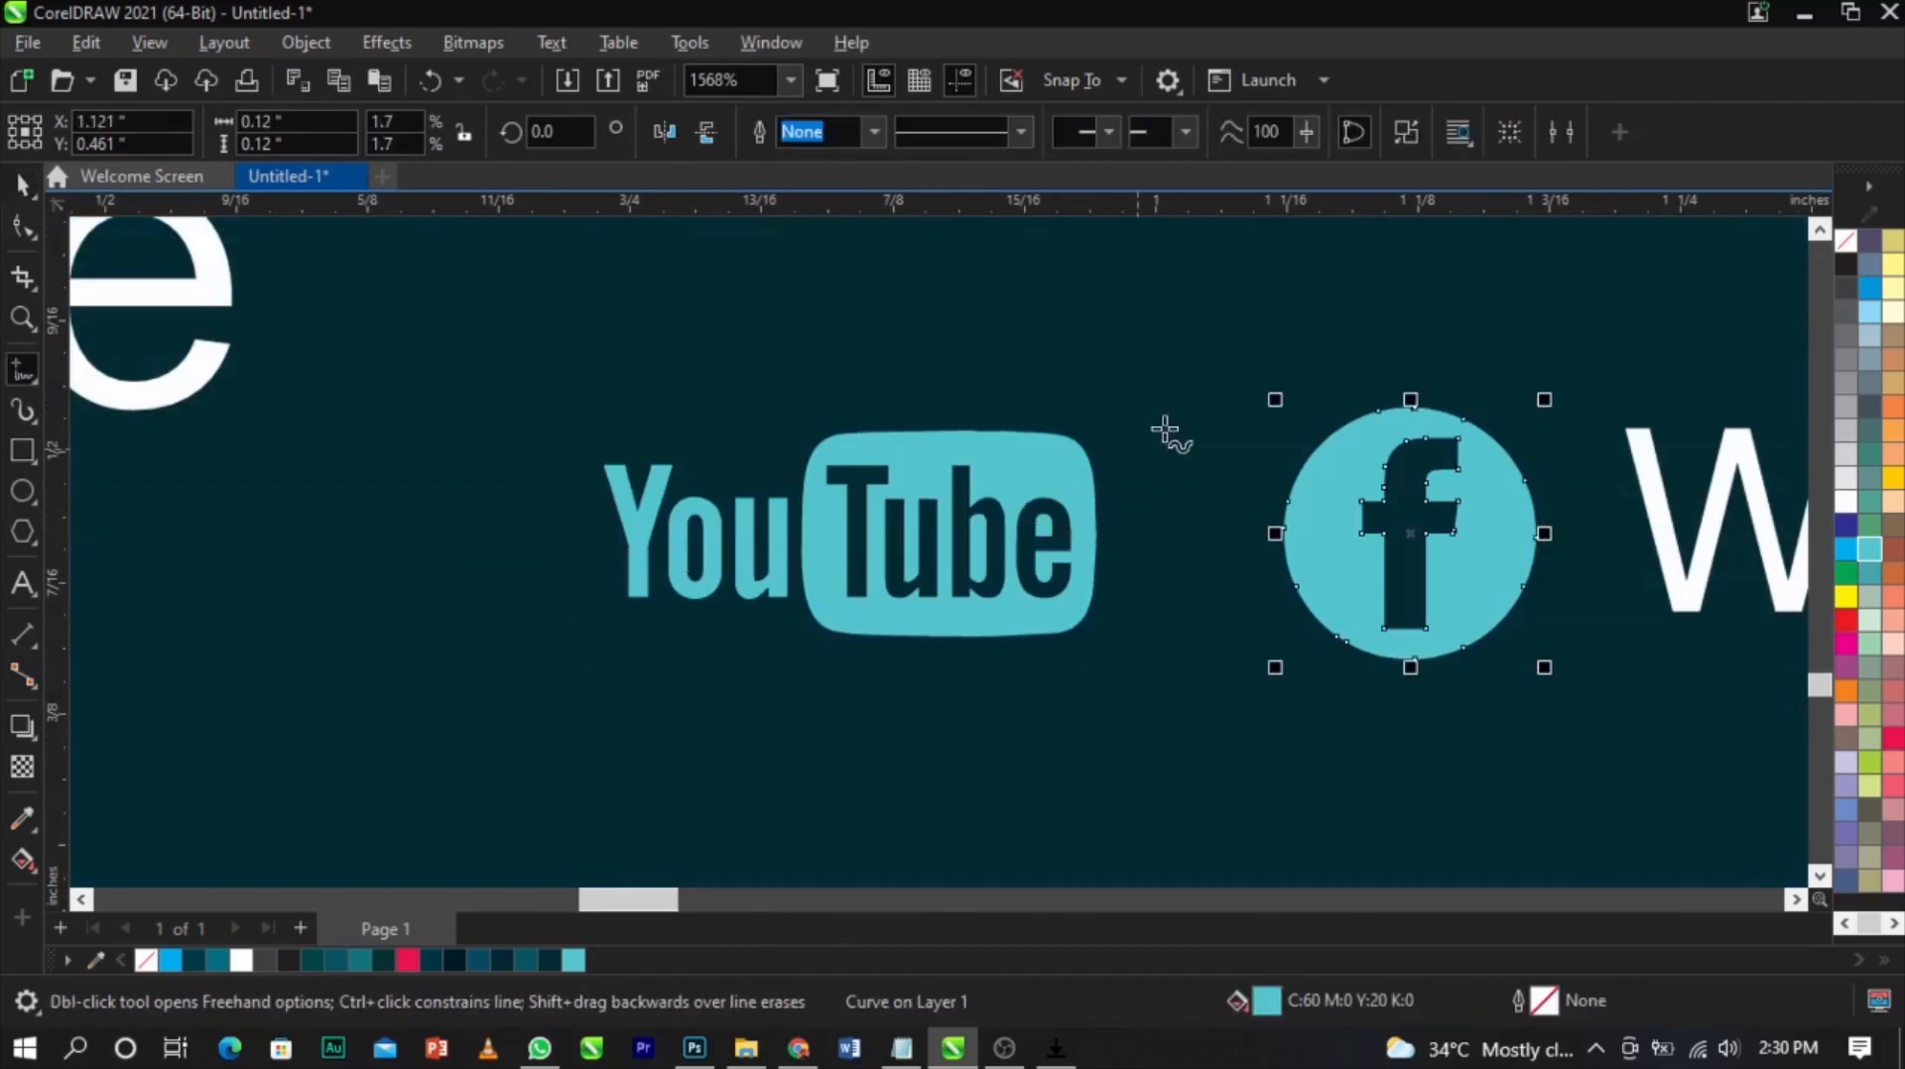
{"action": "left_click", "coordinate": [1176, 650]}
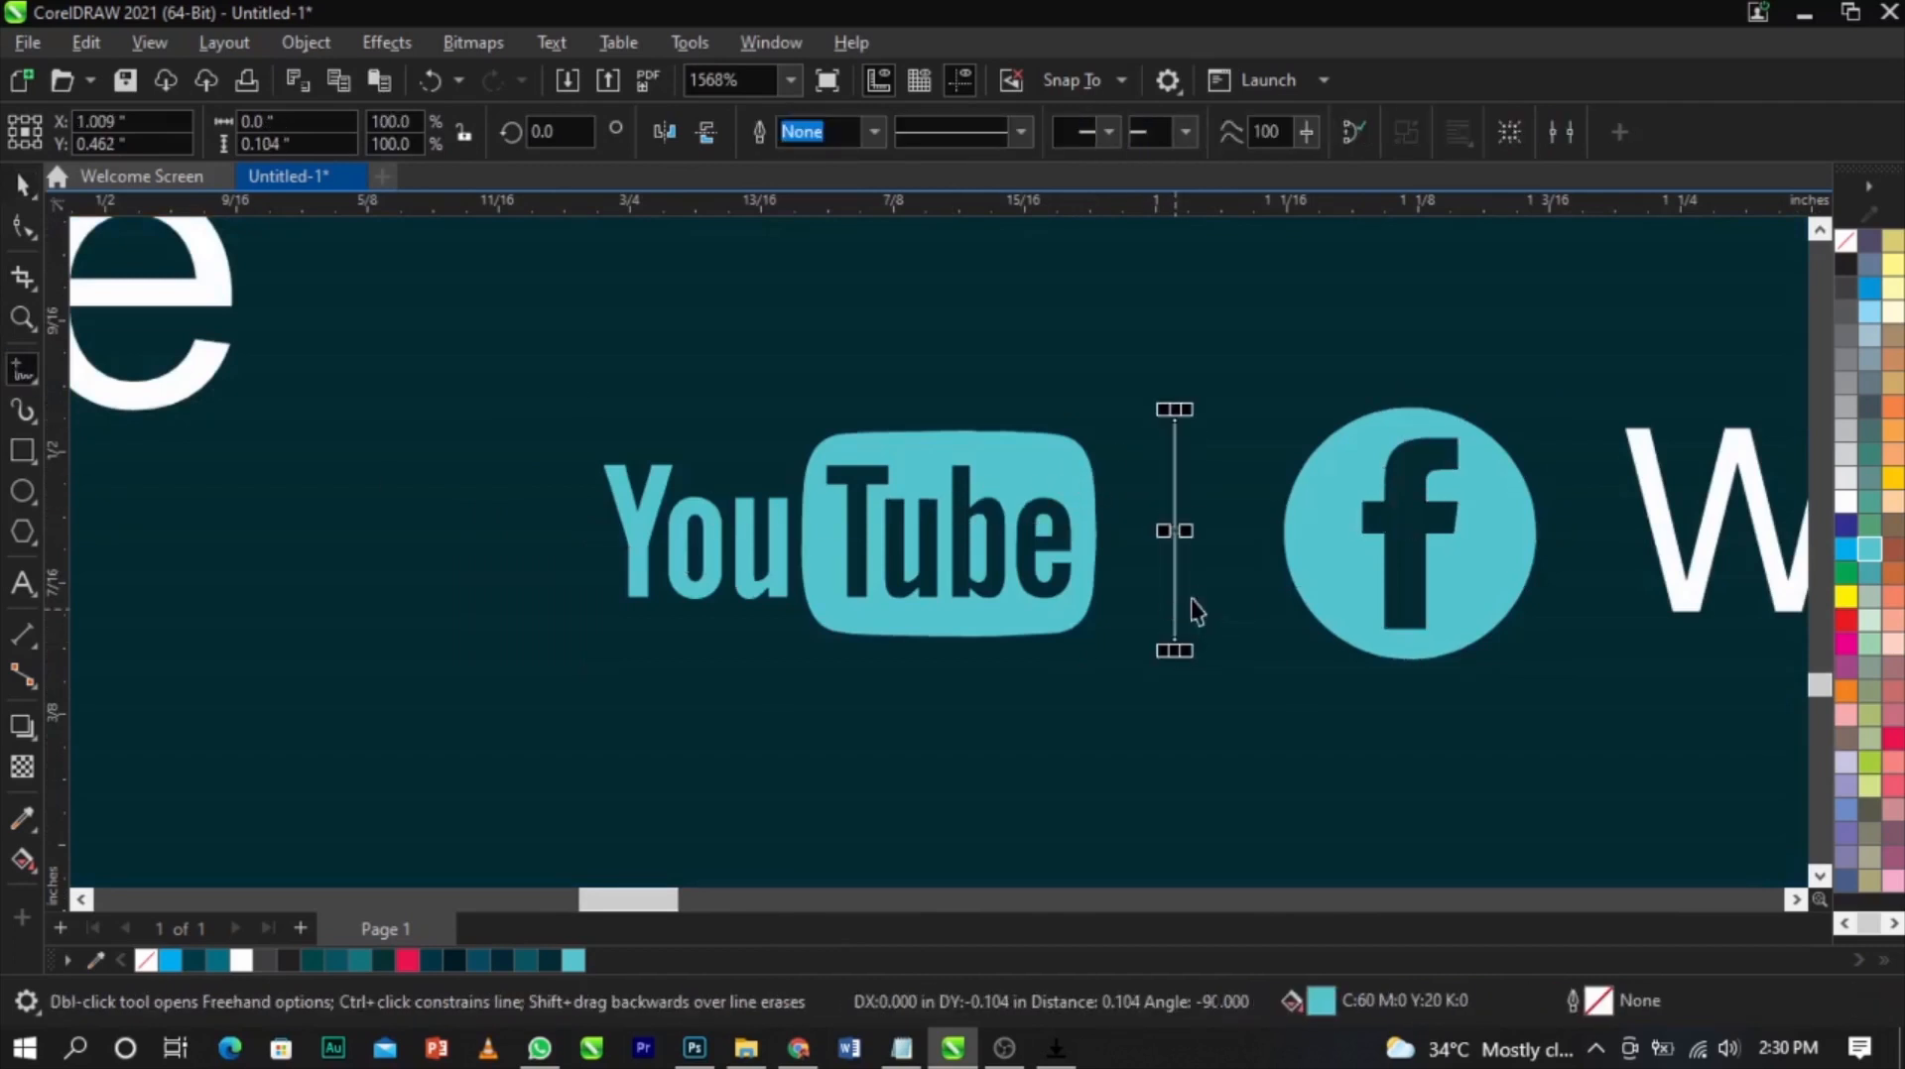
{"action": "key", "text": "space"}
{"action": "scroll", "coordinate": [1184, 558], "scroll_direction": "up", "scroll_amount": 2}
{"action": "scroll", "coordinate": [1177, 558], "scroll_direction": "down", "scroll_amount": 3}
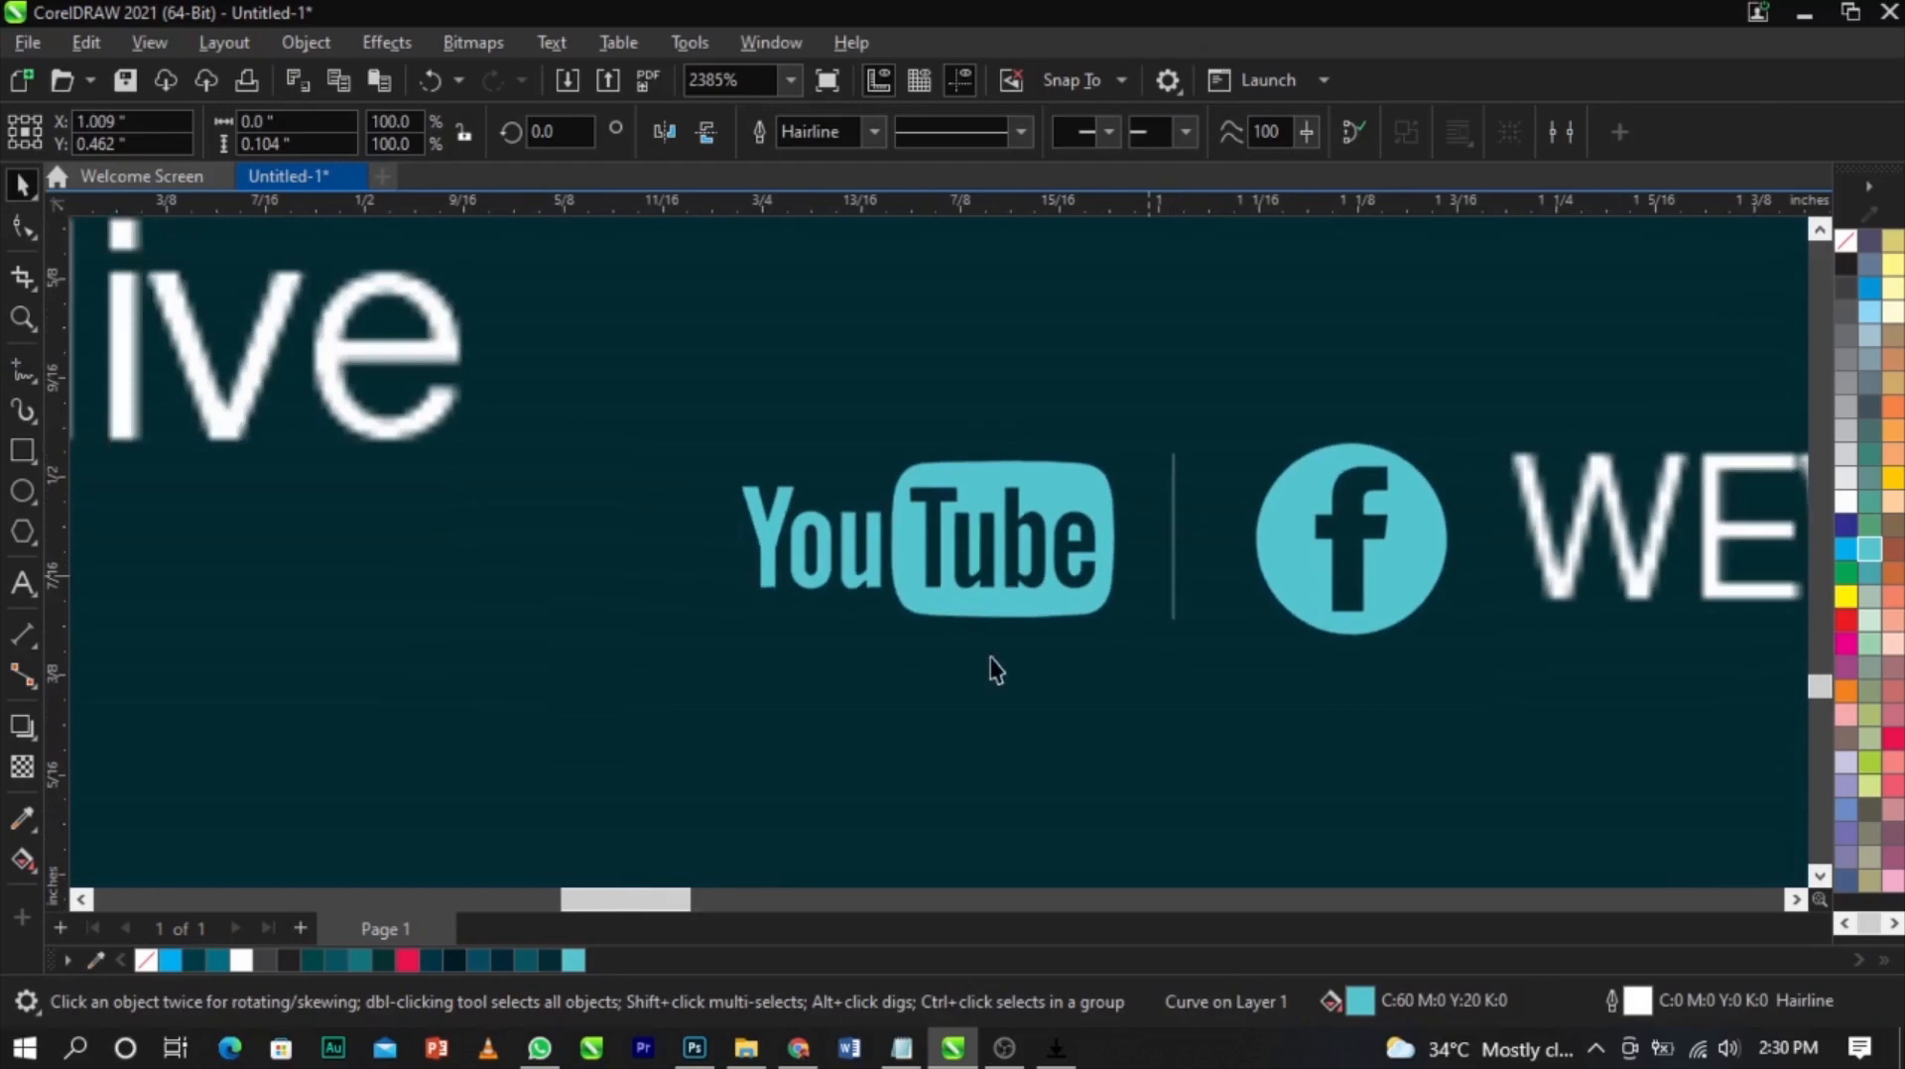
Draw a rectangle about 0.2 by 0.1 inch left of the YouTube logo and remove its outline
{"action": "left_click", "coordinate": [451, 390]}
{"action": "left_click", "coordinate": [449, 369]}
{"action": "scroll", "coordinate": [516, 498], "scroll_direction": "down", "scroll_amount": 4}
{"action": "scroll", "coordinate": [518, 500], "scroll_direction": "up", "scroll_amount": 2}
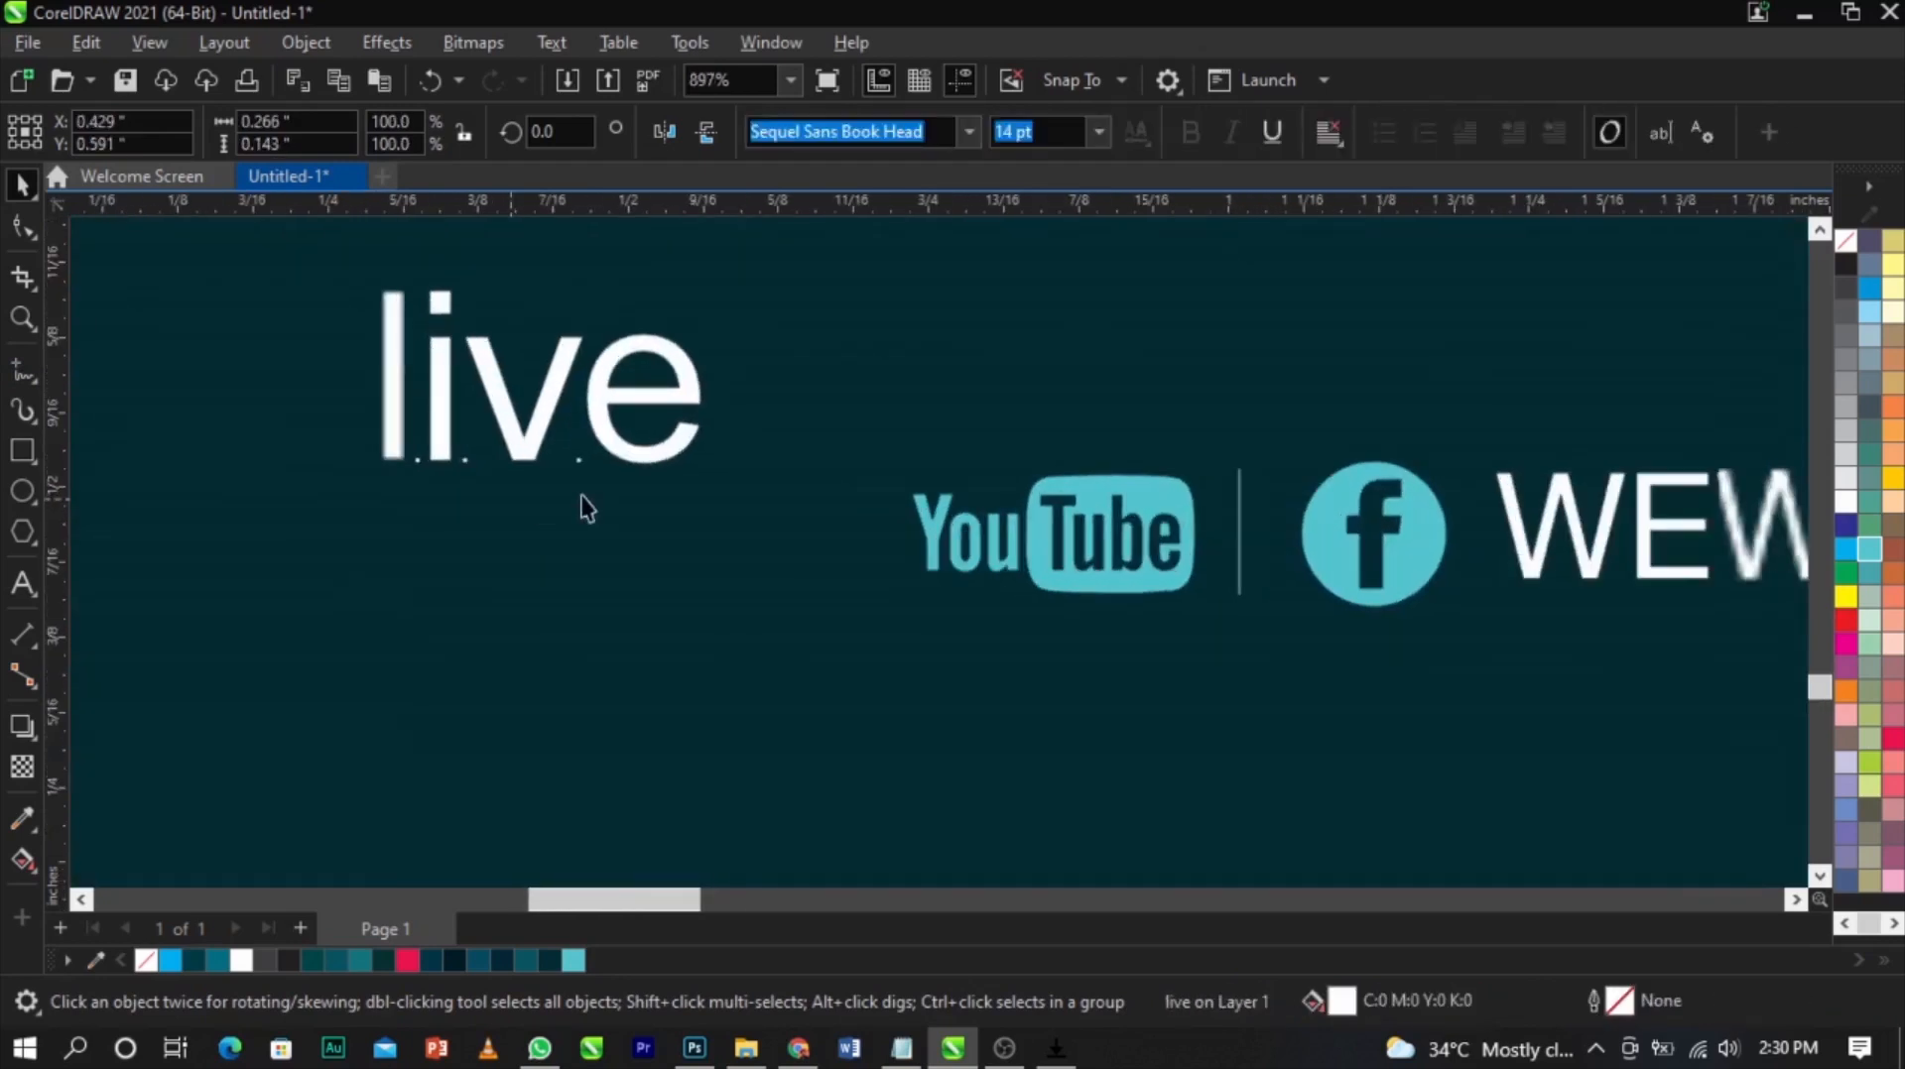
{"action": "left_click", "coordinate": [22, 451]}
{"action": "left_click_drag", "start_coordinate": [613, 478], "coordinate": [851, 596]}
{"action": "scroll", "coordinate": [759, 509], "scroll_direction": "up", "scroll_amount": 3}
{"action": "key", "text": "space"}
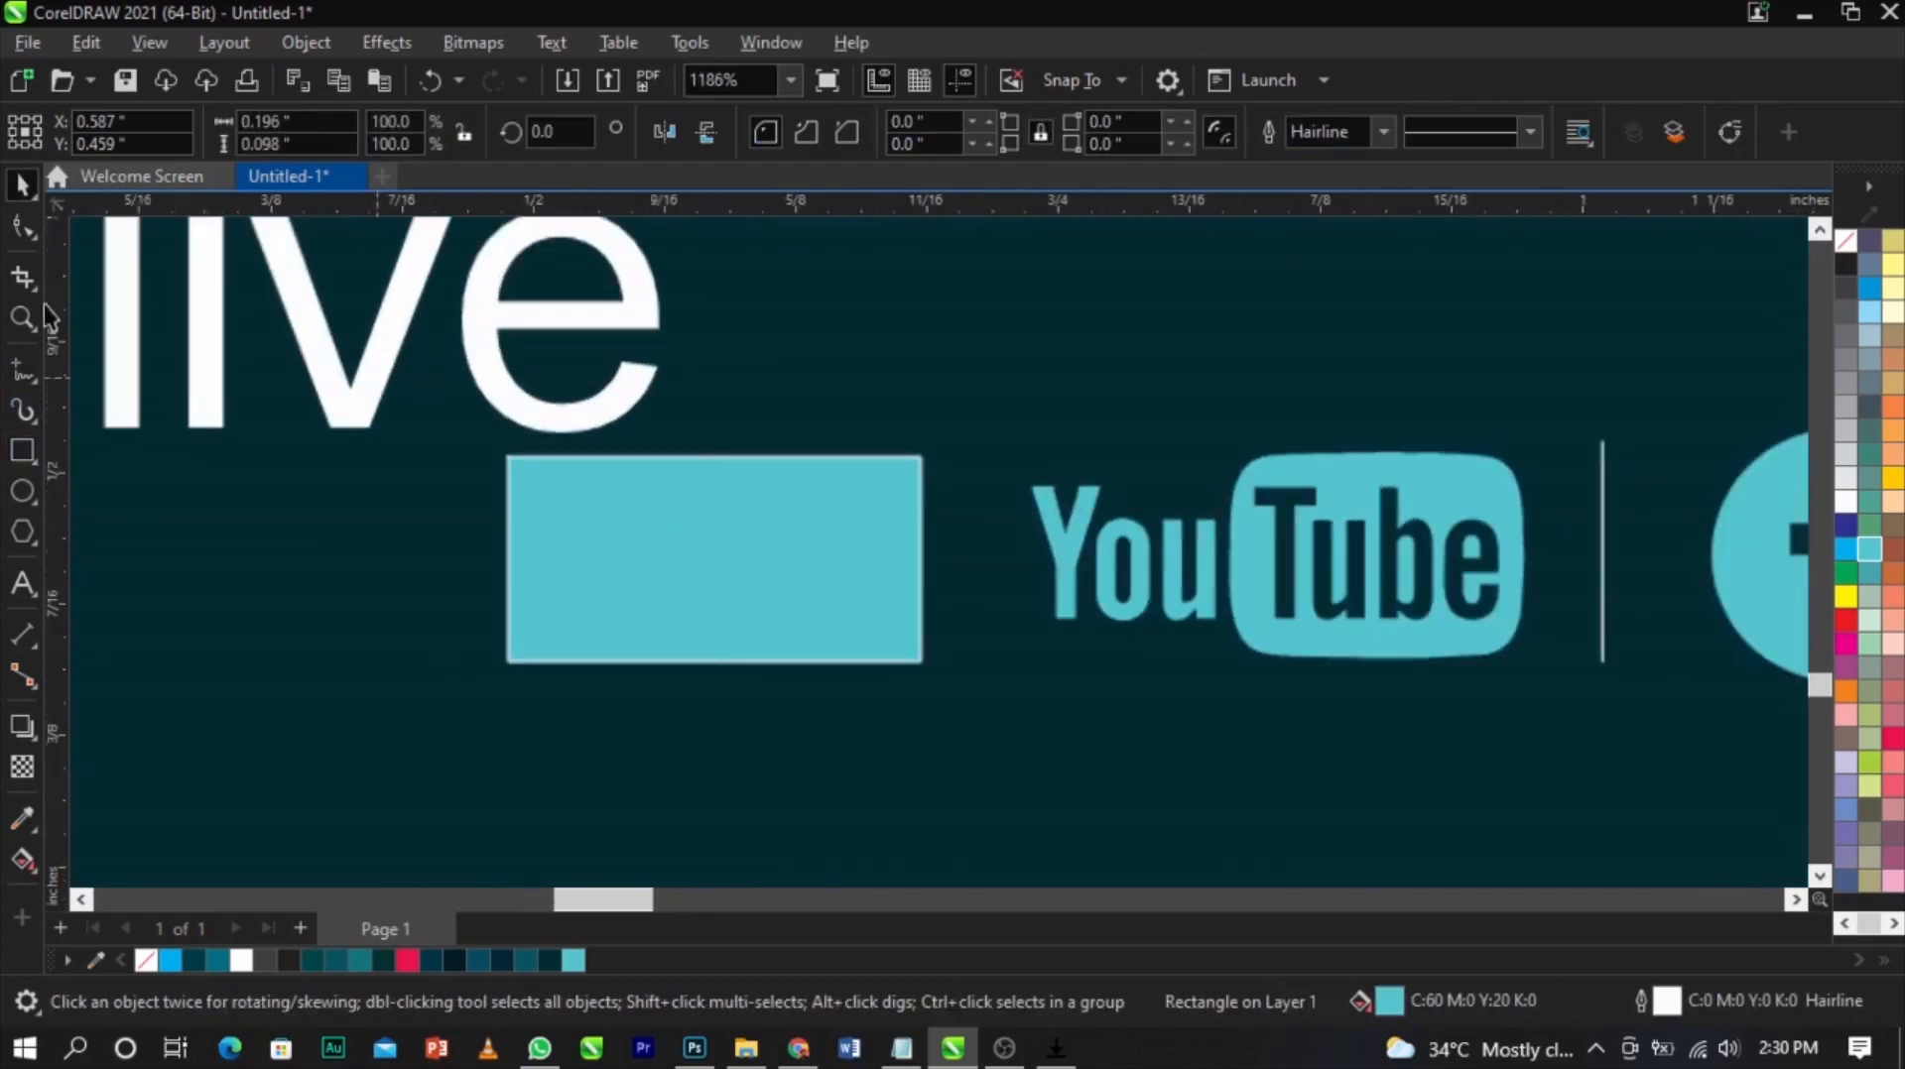
{"action": "right_click", "coordinate": [1852, 234]}
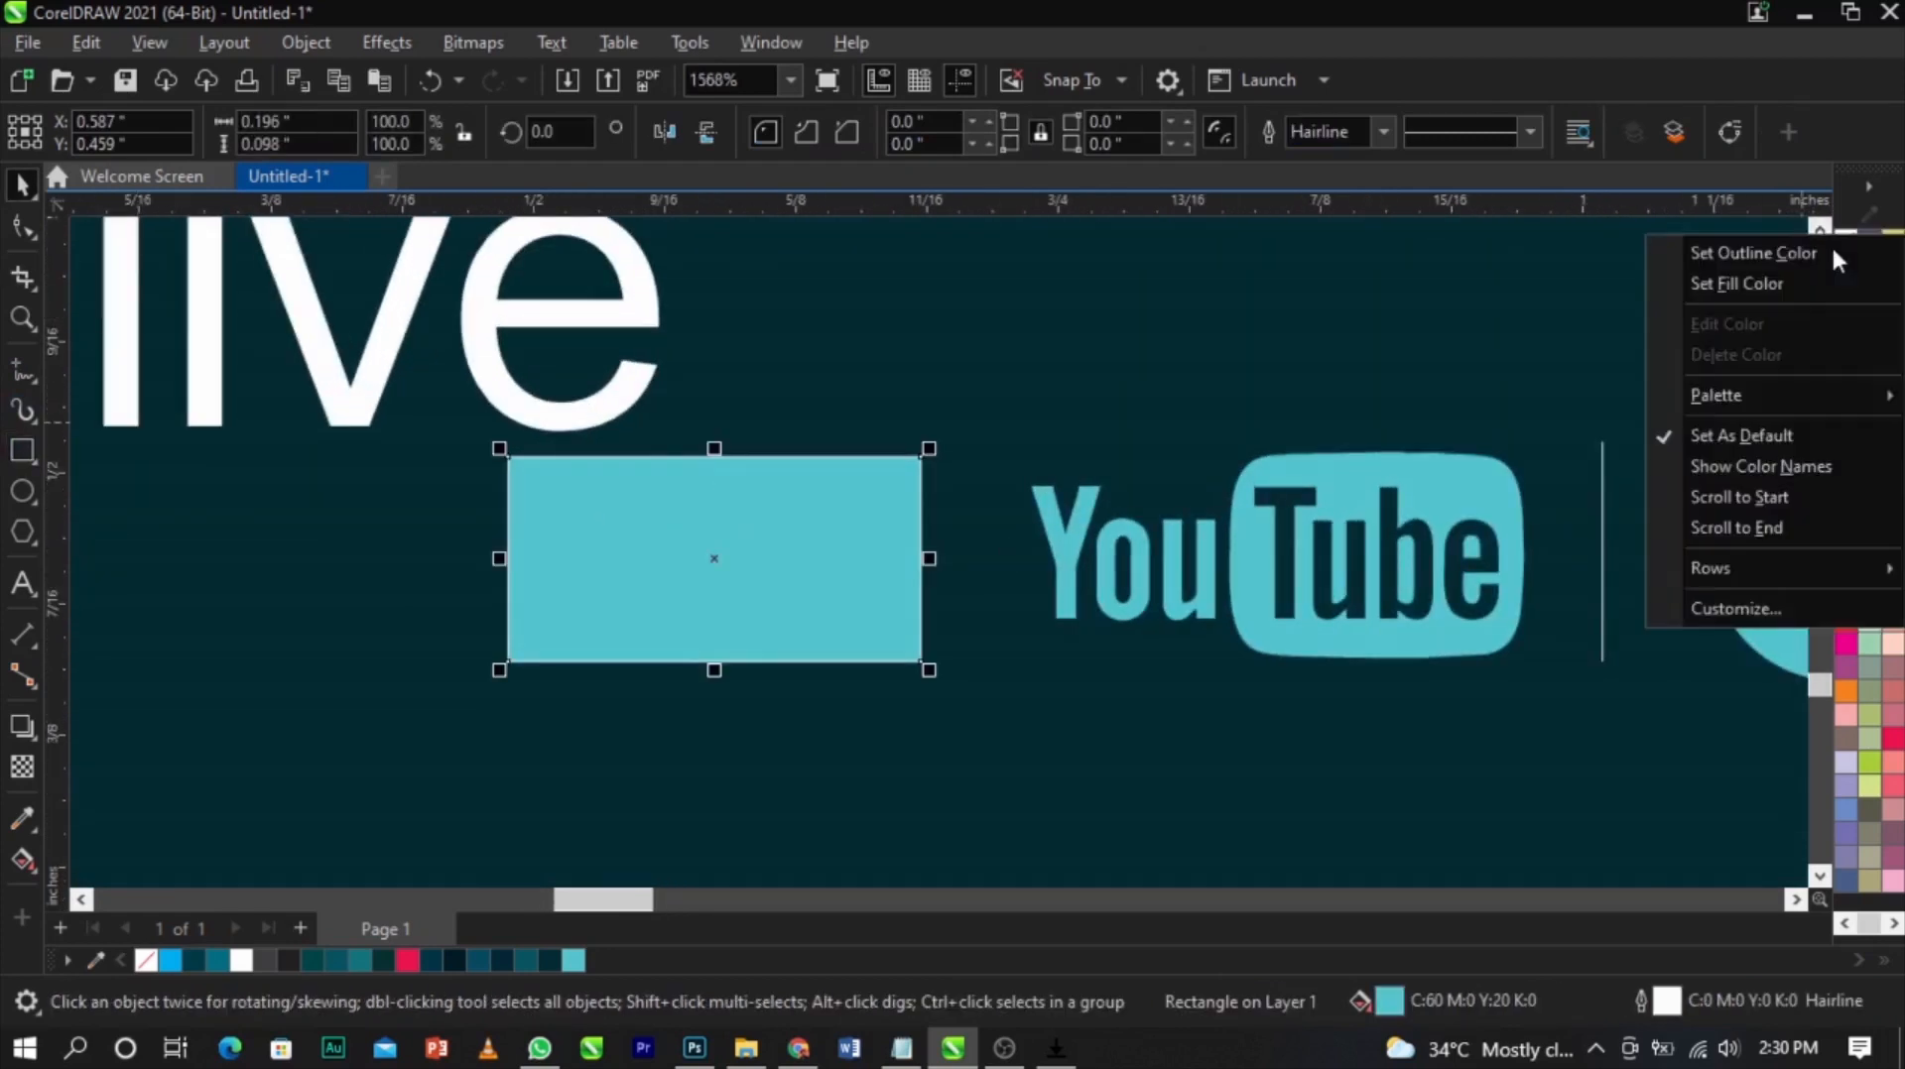
{"action": "left_click", "coordinate": [1826, 252]}
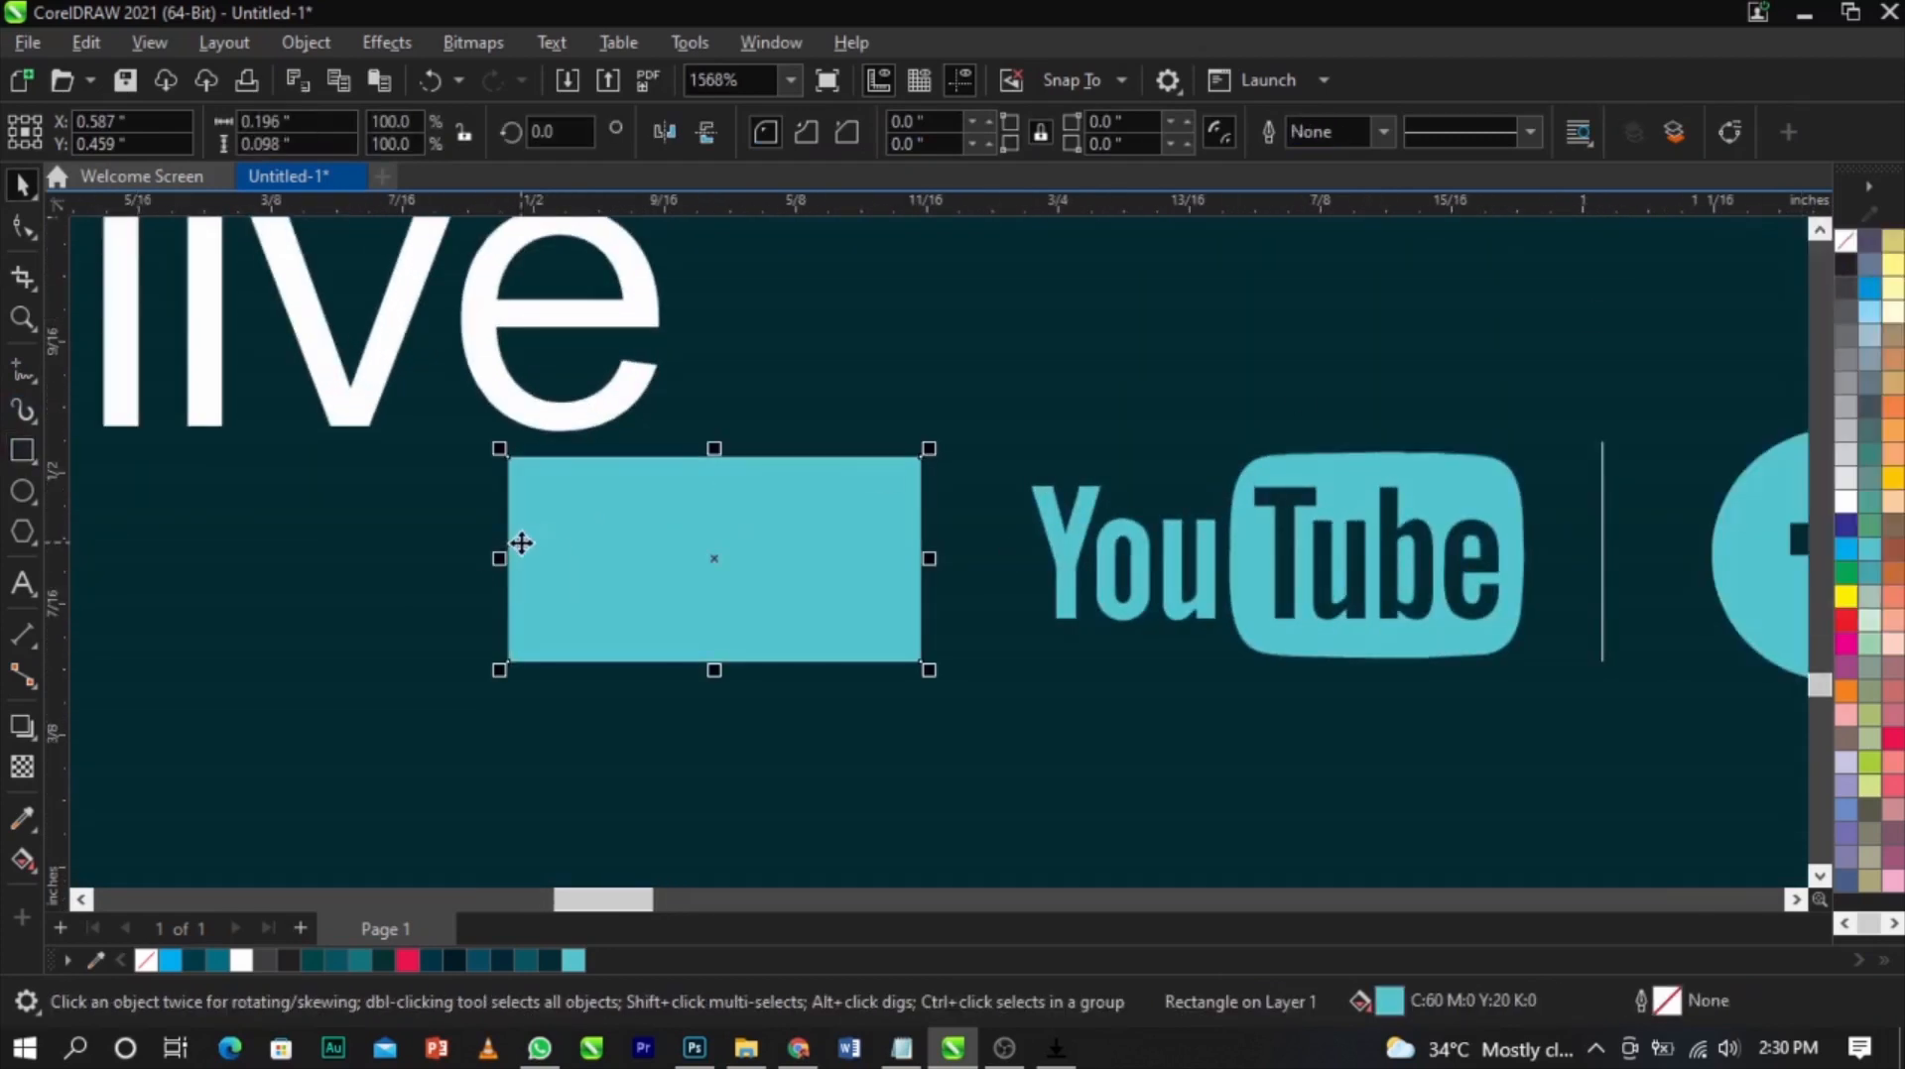
Round the rectangle's top-left and bottom-right corners to 0.049 inch
{"action": "scroll", "coordinate": [521, 543], "scroll_direction": "up", "scroll_amount": 1}
{"action": "left_click", "coordinate": [24, 227]}
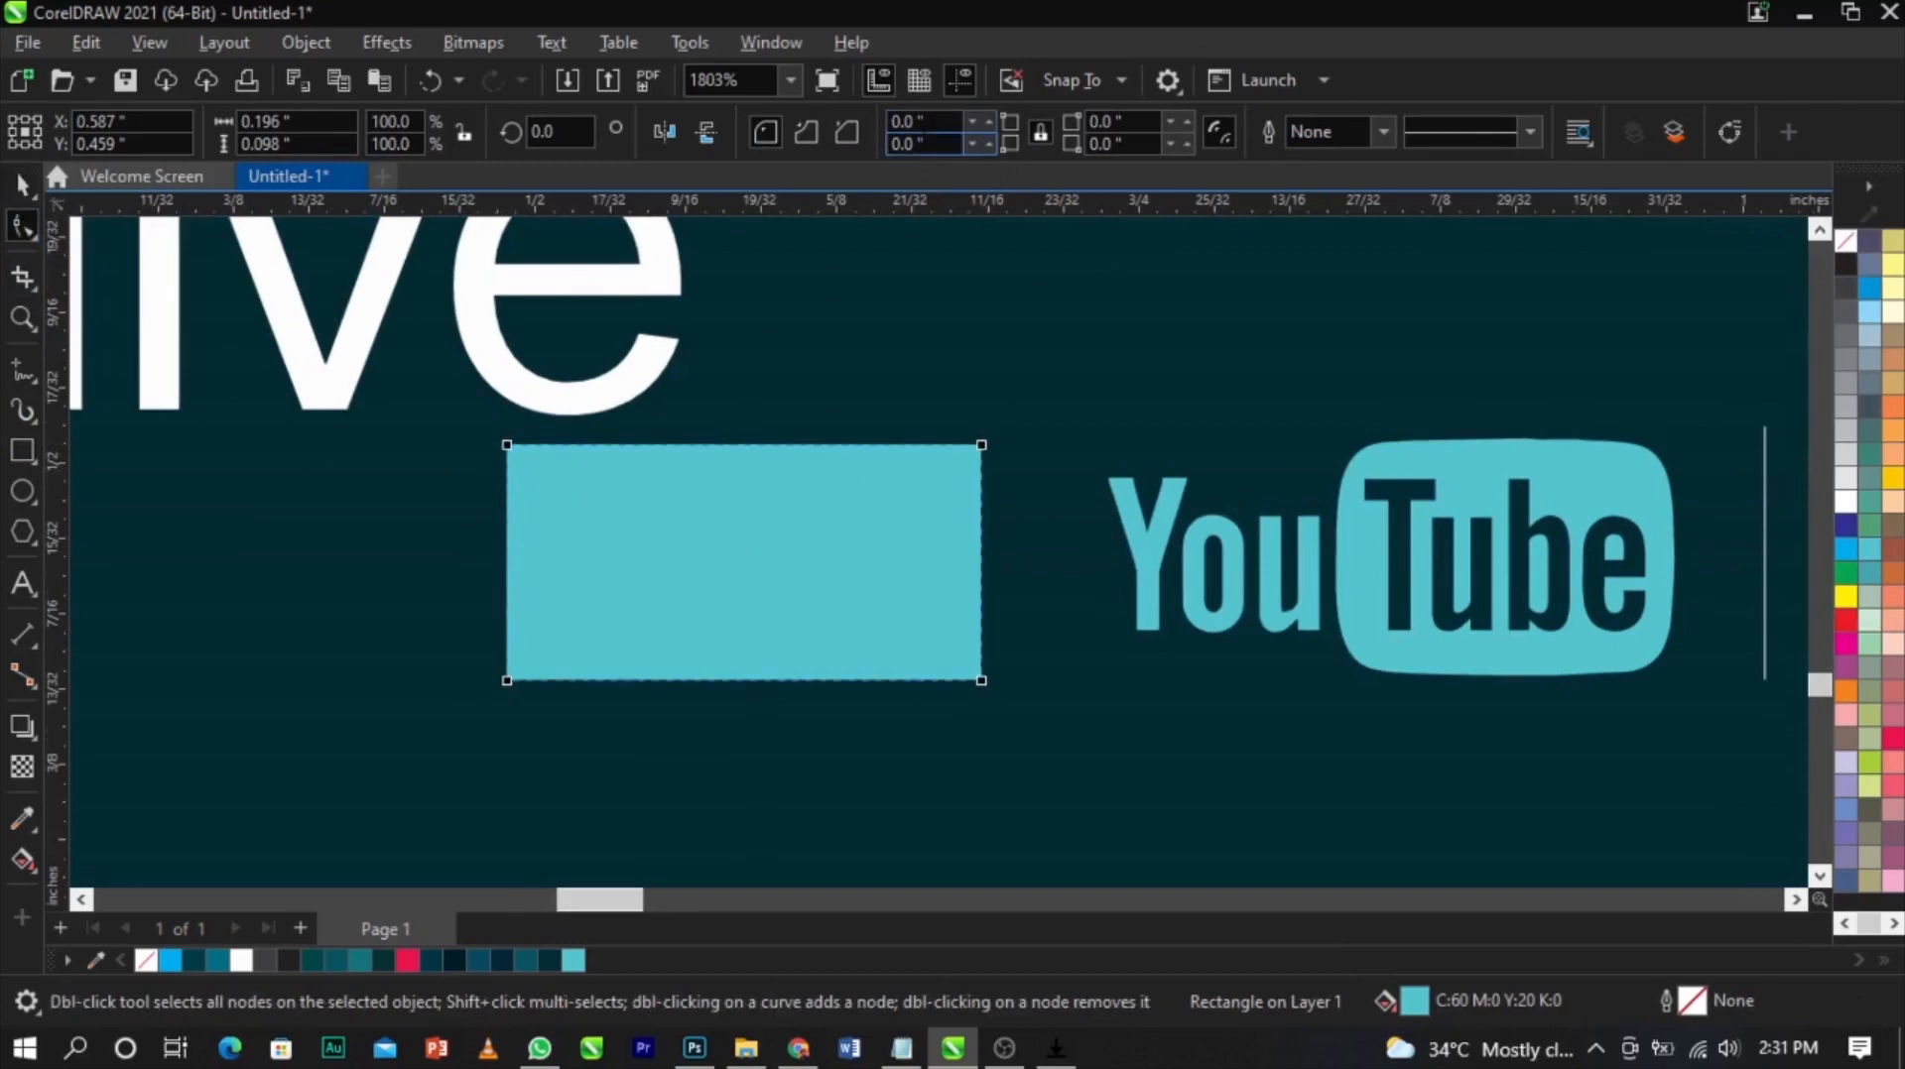
{"action": "left_click_drag", "start_coordinate": [507, 447], "coordinate": [625, 445]}
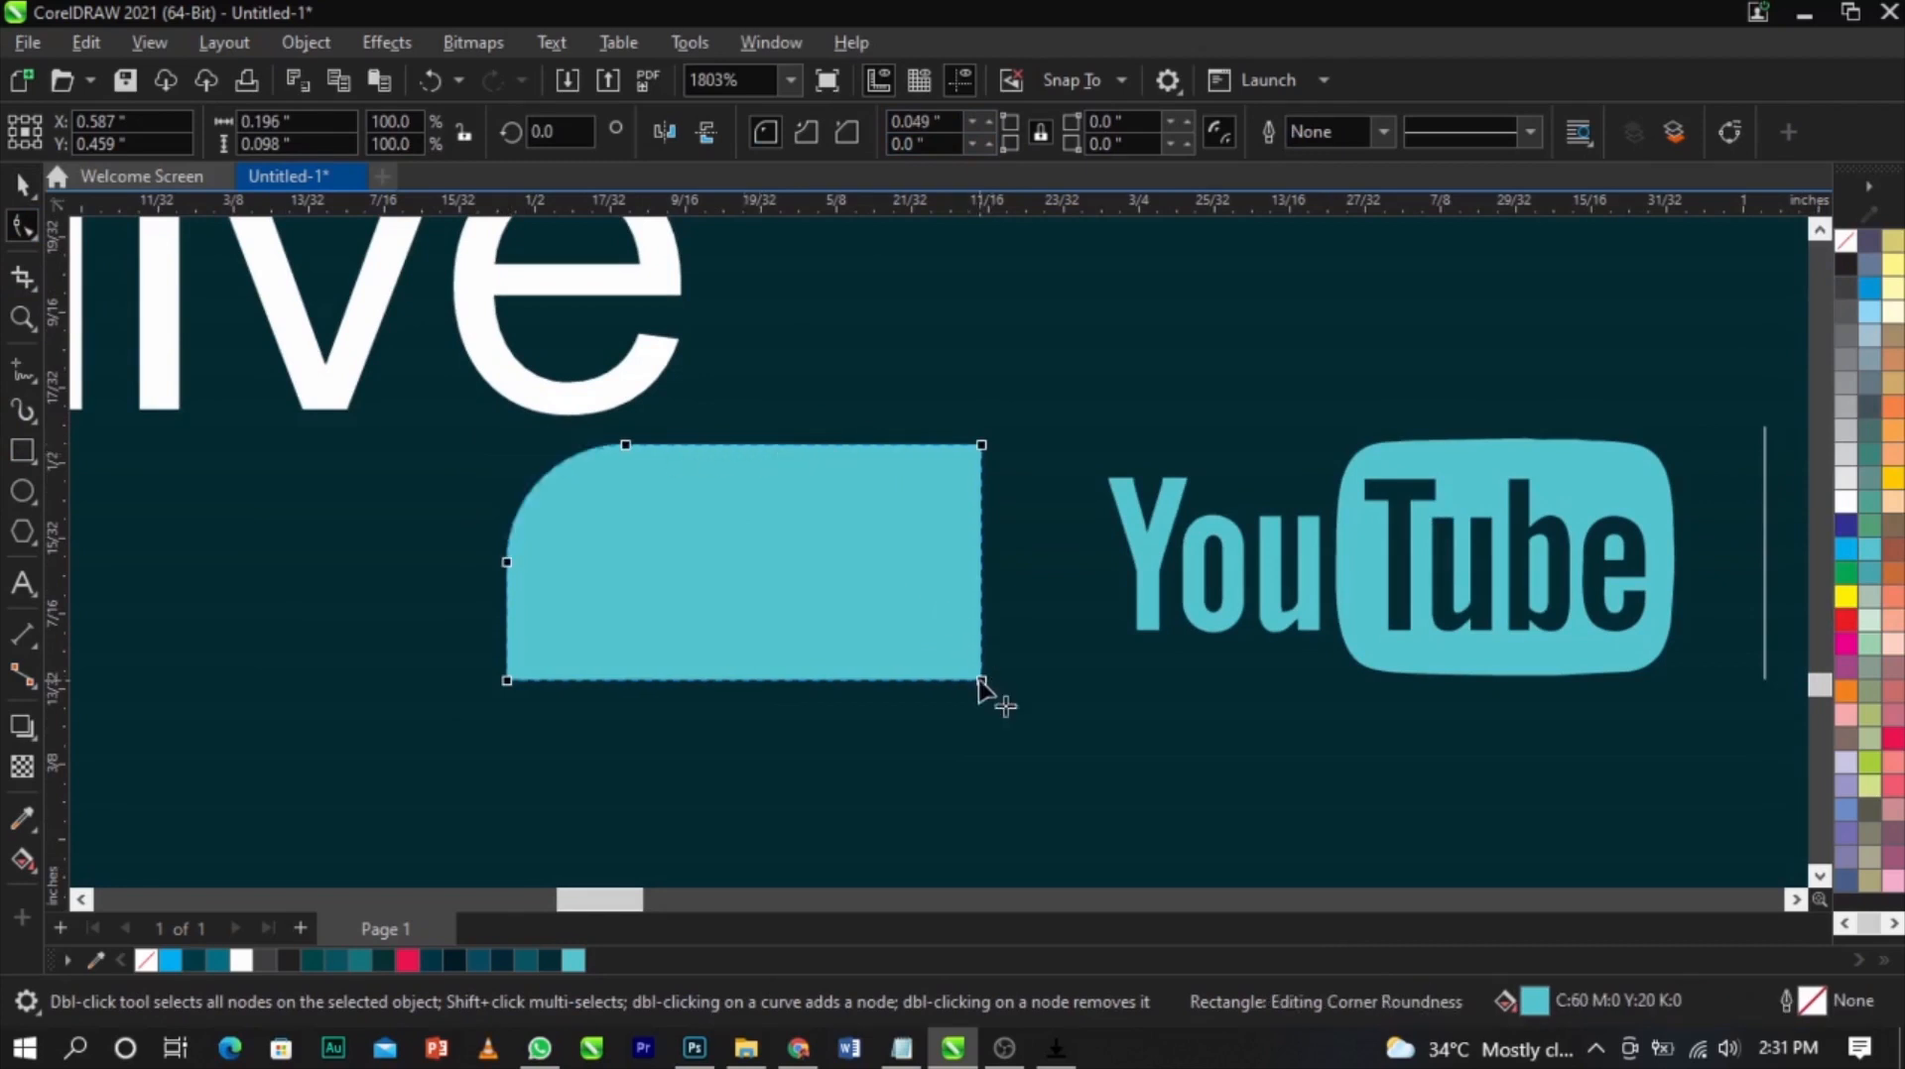
{"action": "left_click_drag", "start_coordinate": [724, 757], "coordinate": [710, 764]}
{"action": "key", "text": "space"}
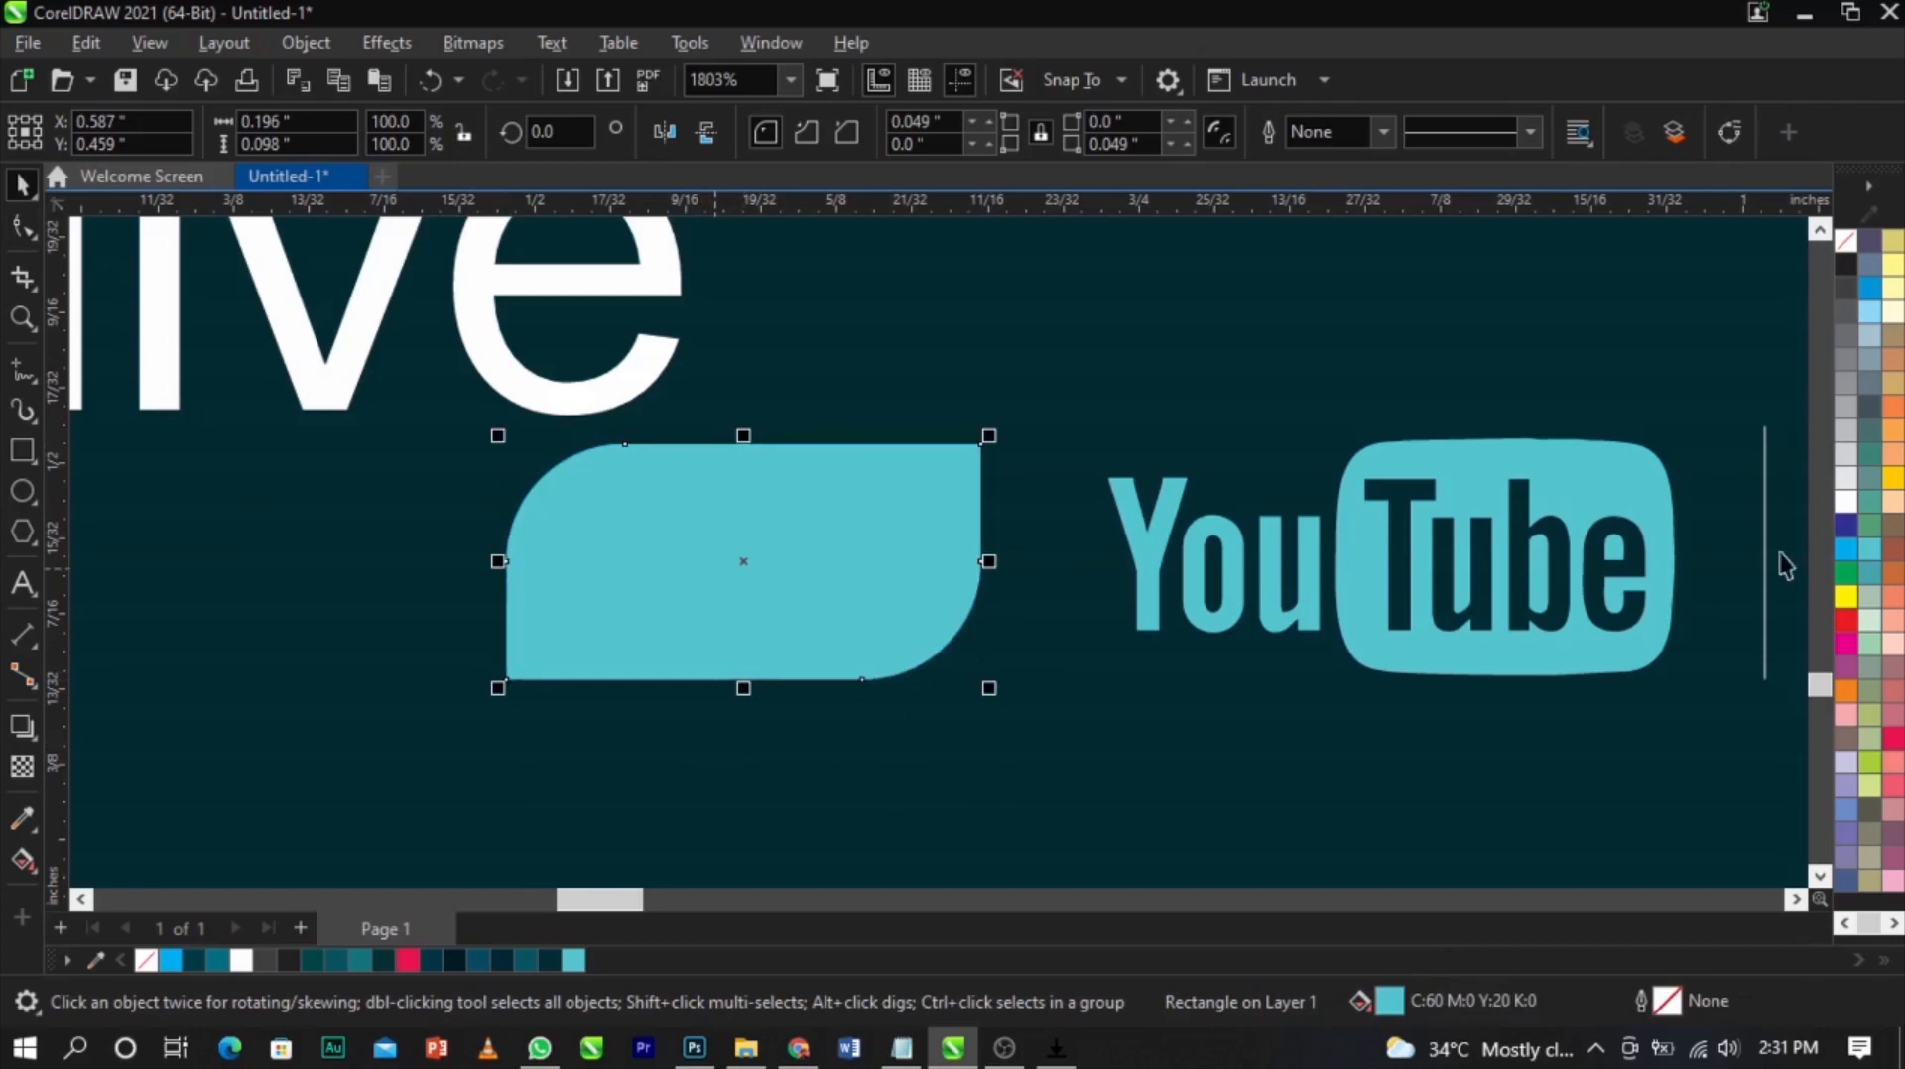
Fill the rectangle white and apply a vertical fountain transparency fading down from its top edge
{"action": "left_click", "coordinate": [1845, 503]}
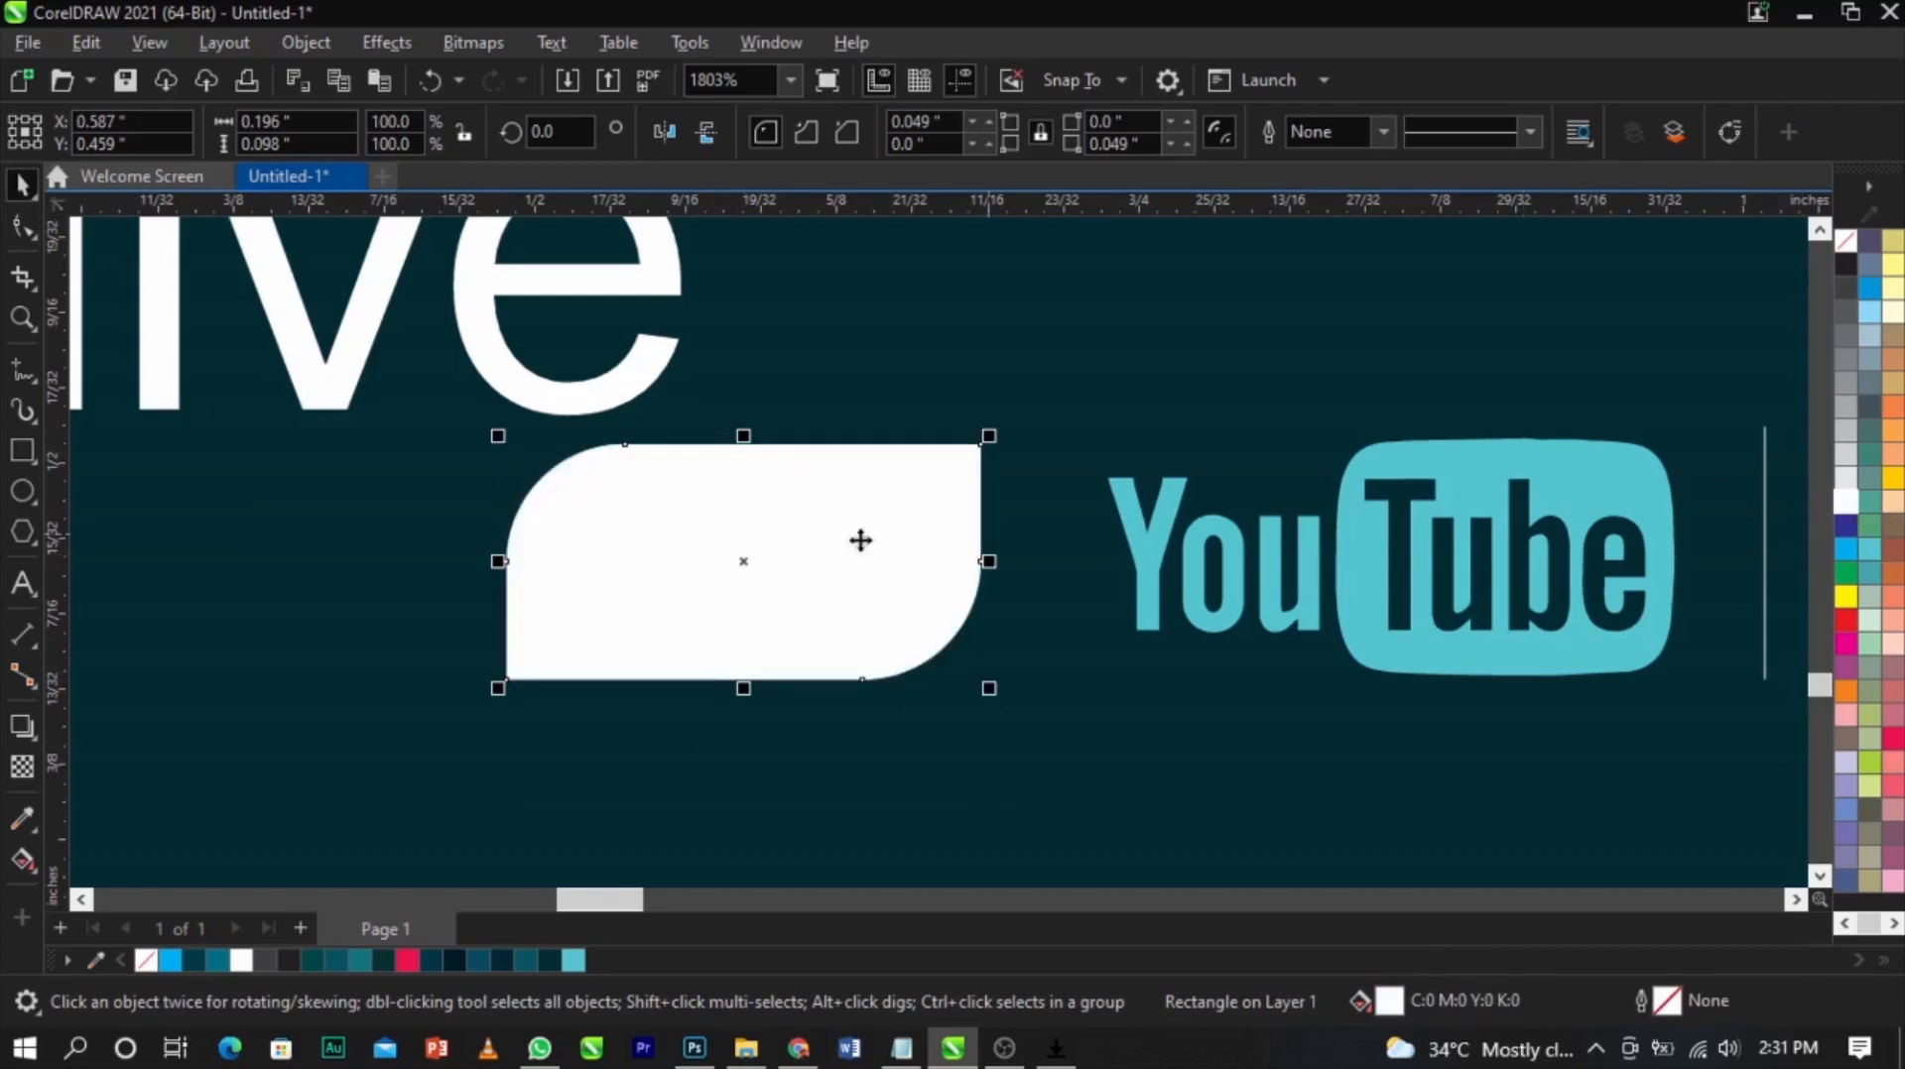
{"action": "left_click", "coordinate": [21, 773]}
{"action": "left_click_drag", "start_coordinate": [769, 452], "coordinate": [767, 510]}
{"action": "mouse_move", "coordinate": [767, 443]}
{"action": "left_mouse_down"}
{"action": "mouse_move", "coordinate": [767, 421]}
{"action": "mouse_move", "coordinate": [767, 444]}
{"action": "left_mouse_up"}
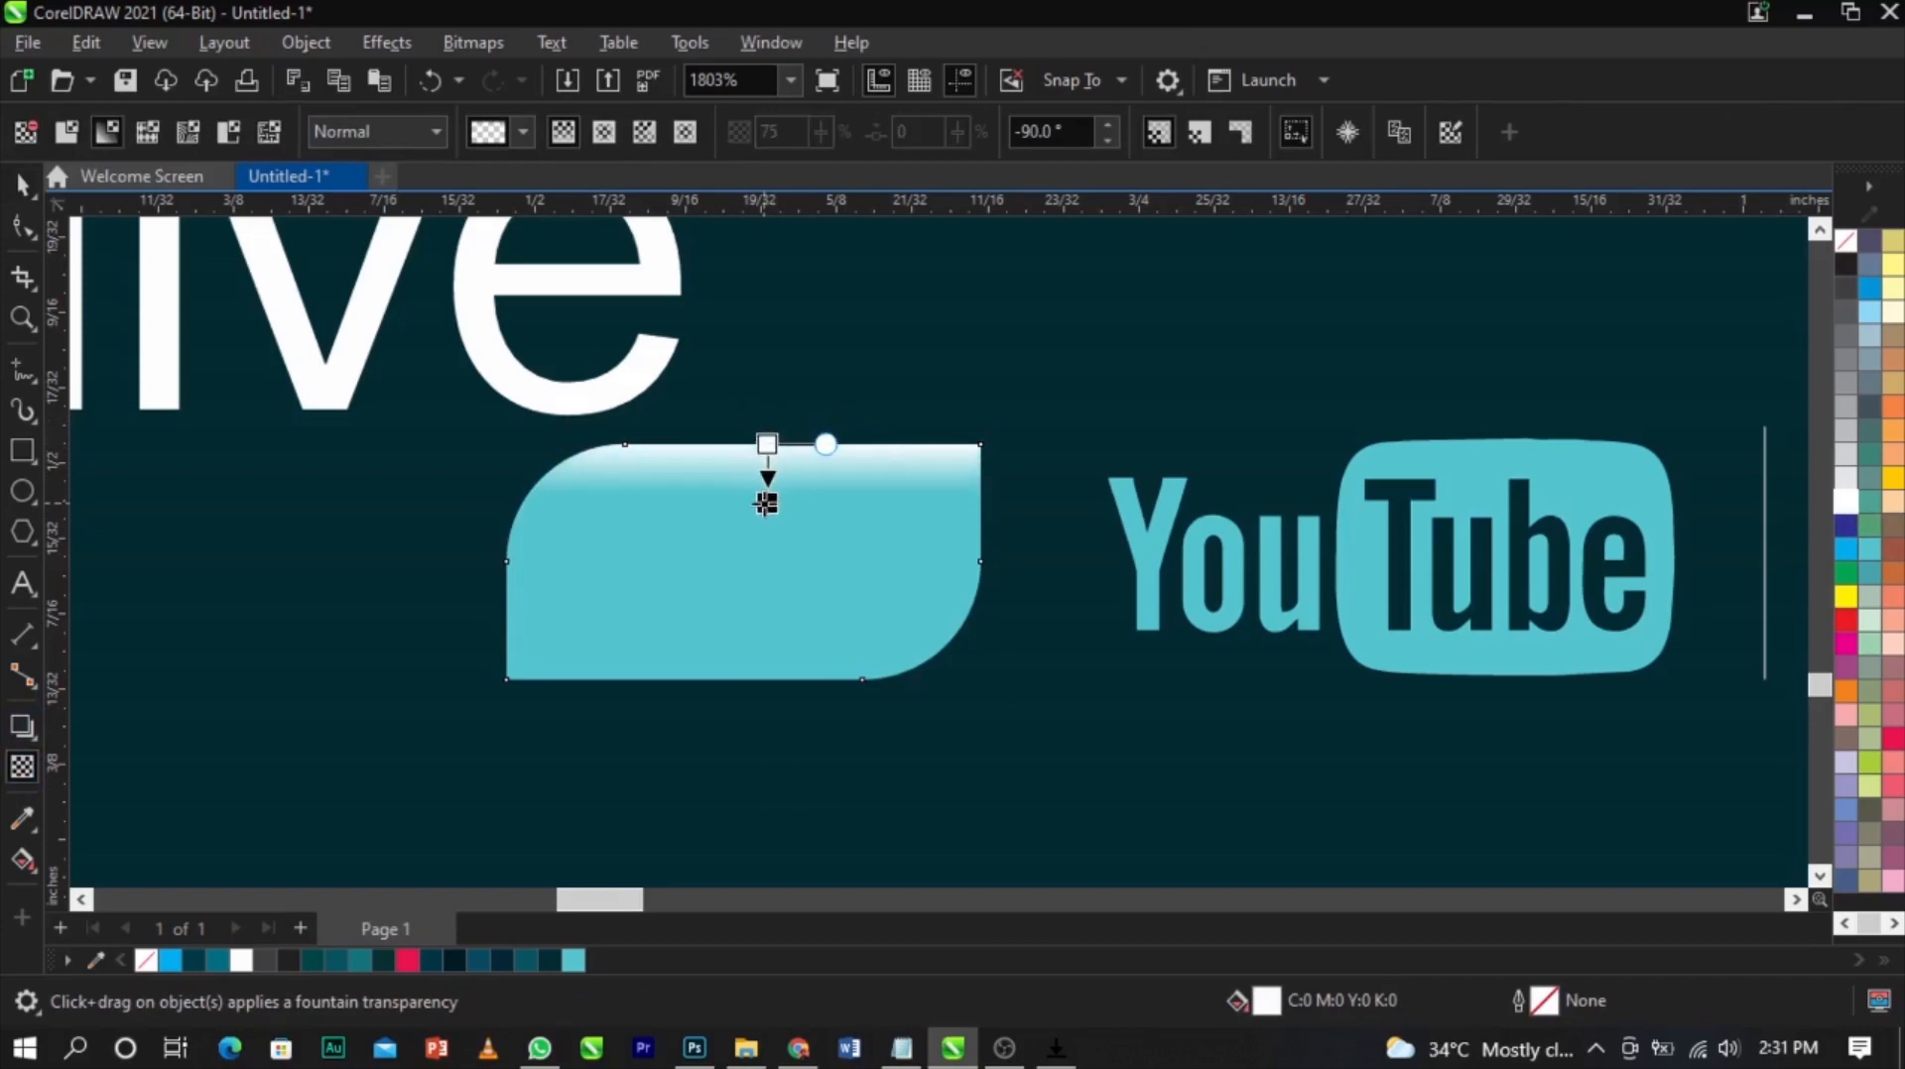
{"action": "key", "text": "space"}
Move the "live" text onto the rounded rectangle, bring it to the front and change it to uppercase
{"action": "scroll", "coordinate": [930, 369], "scroll_direction": "down", "scroll_amount": 3}
{"action": "left_click_drag", "start_coordinate": [765, 402], "coordinate": [917, 515]}
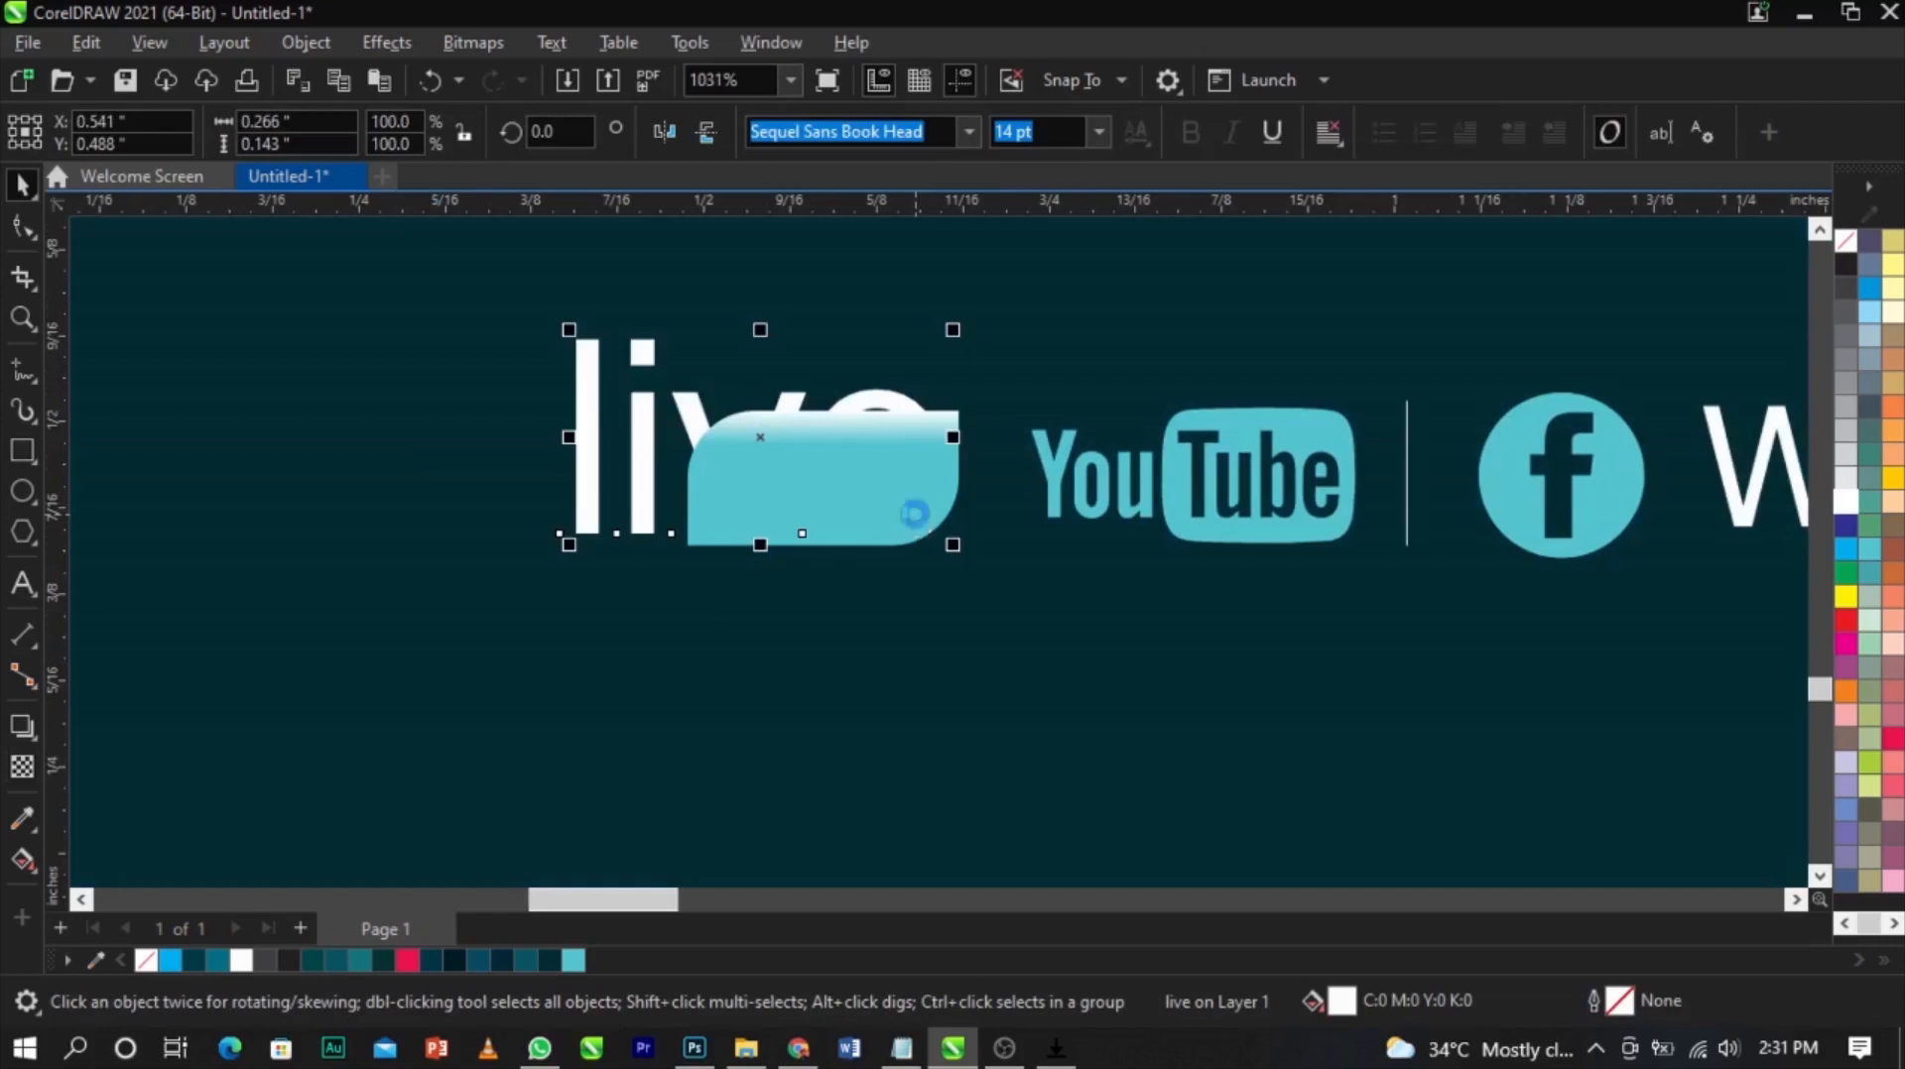
{"action": "key", "text": "shift+Page_Up"}
{"action": "double_click", "coordinate": [916, 515]}
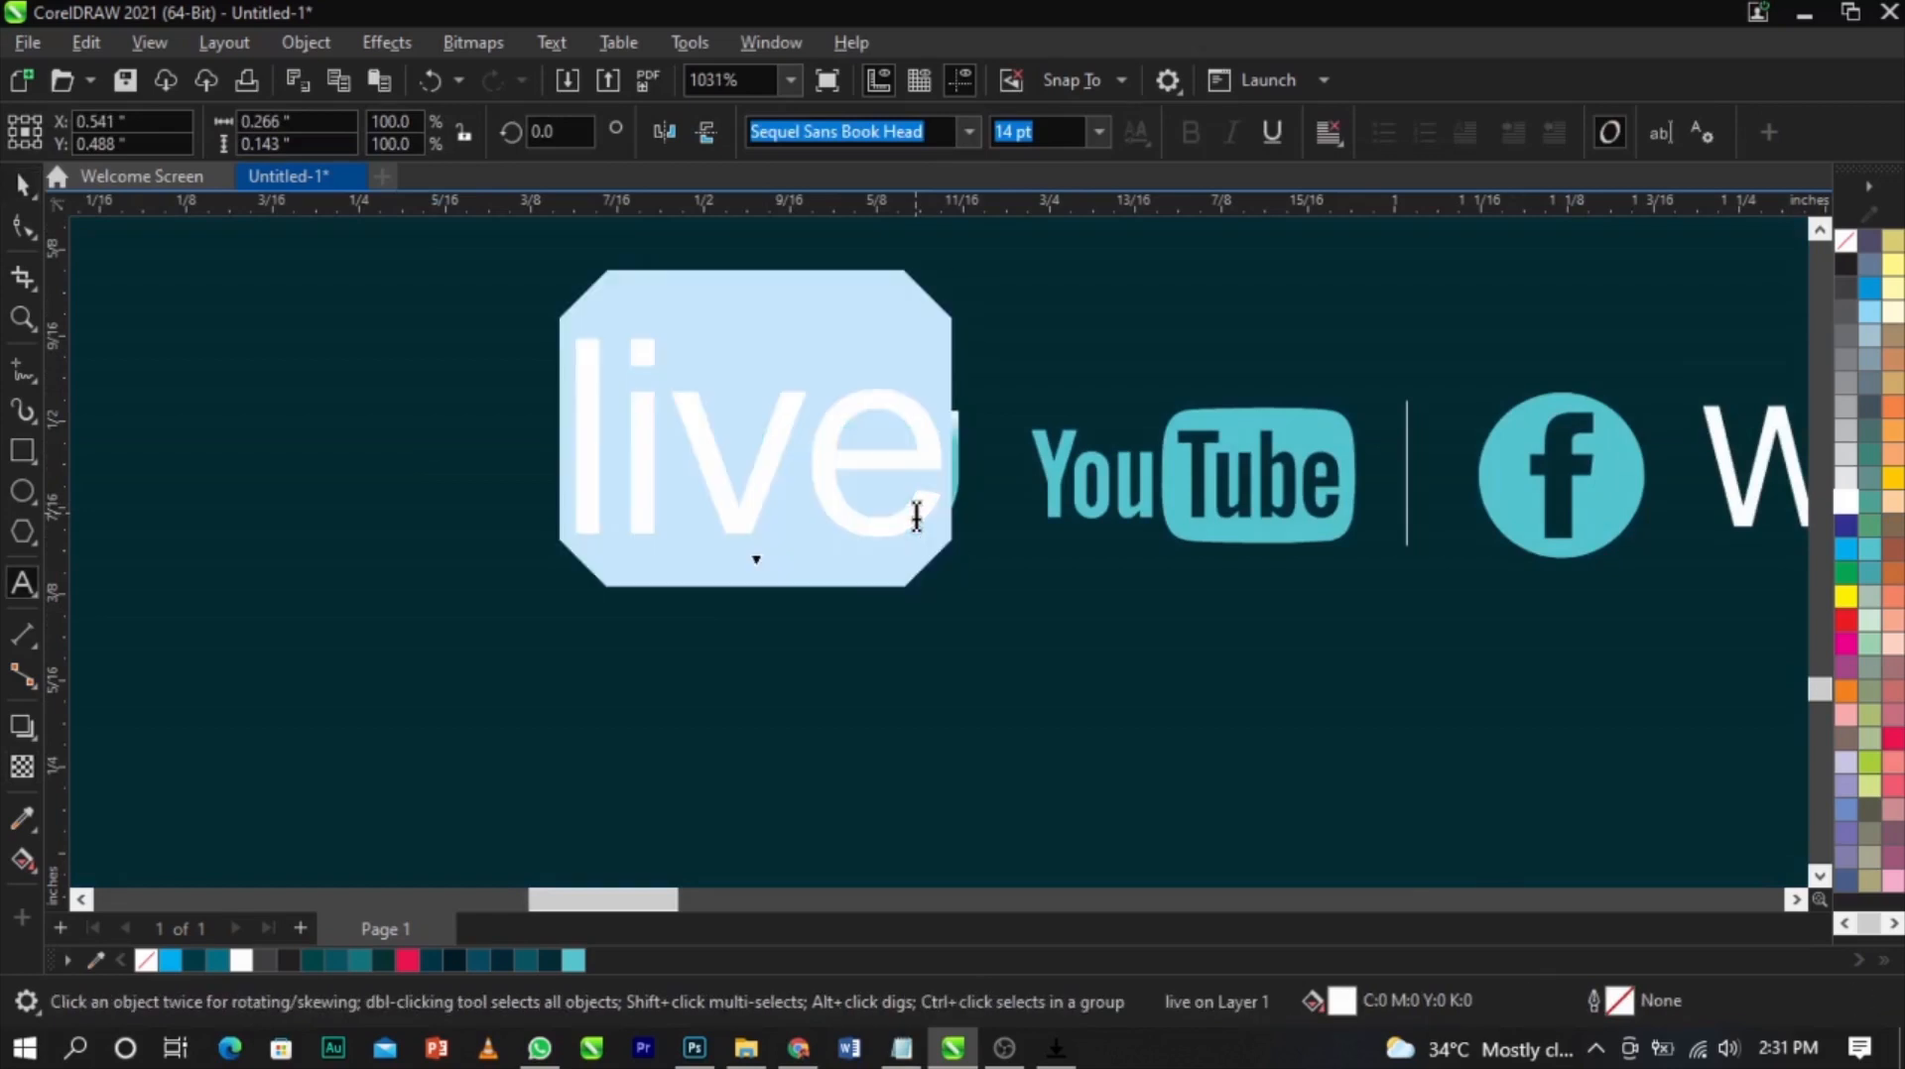
{"action": "key", "text": "shift+F3"}
Scale the LIVE text down to about 4 pt so it fits inside the rounded badge
{"action": "left_click", "coordinate": [908, 499]}
{"action": "left_click", "coordinate": [925, 600]}
{"action": "left_click_drag", "start_coordinate": [1111, 541], "coordinate": [919, 579]}
{"action": "scroll", "coordinate": [869, 465], "scroll_direction": "up", "scroll_amount": 1}
{"action": "scroll", "coordinate": [883, 449], "scroll_direction": "up", "scroll_amount": 1}
{"action": "left_click_drag", "start_coordinate": [896, 430], "coordinate": [897, 504]}
{"action": "scroll", "coordinate": [896, 504], "scroll_direction": "down", "scroll_amount": 4}
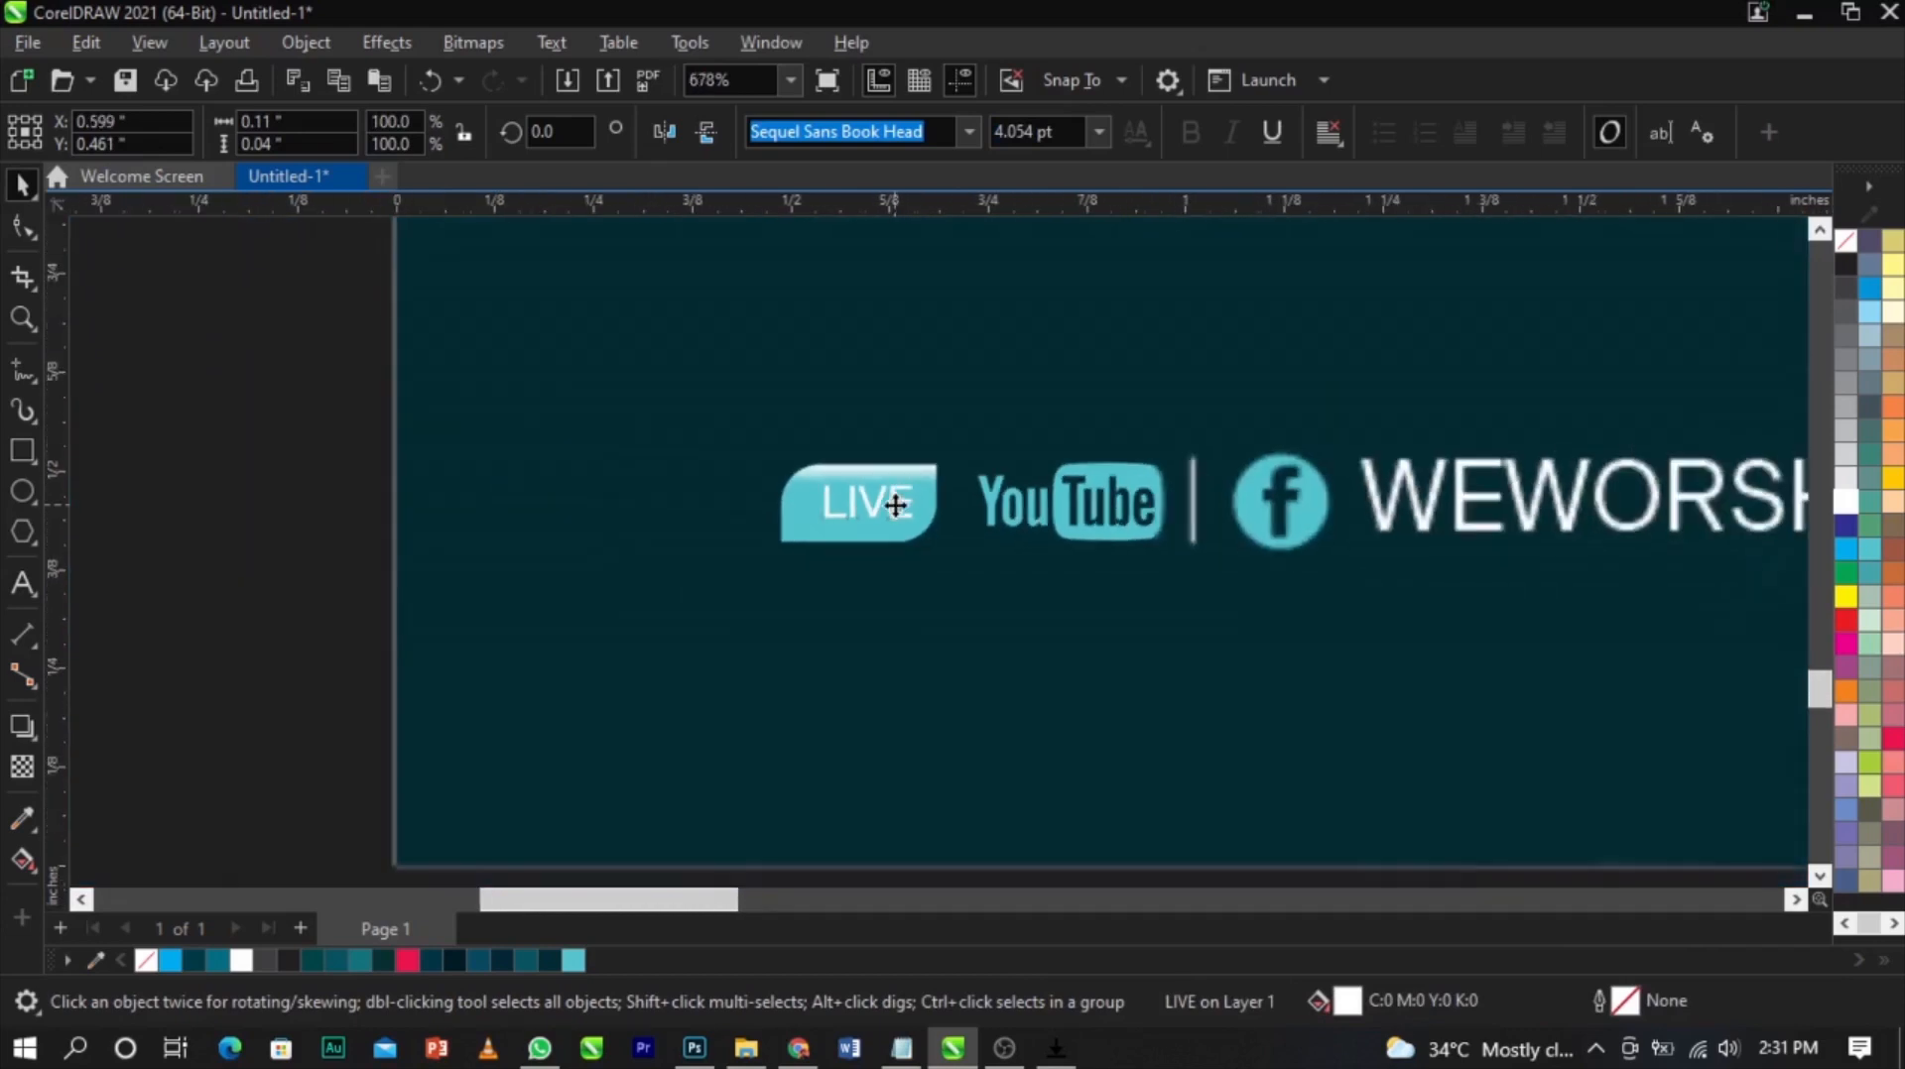
Copy the play triangle from the MARCH EDITION label onto the LIVE badge
{"action": "scroll", "coordinate": [896, 506], "scroll_direction": "down", "scroll_amount": 5}
{"action": "key", "text": "Escape"}
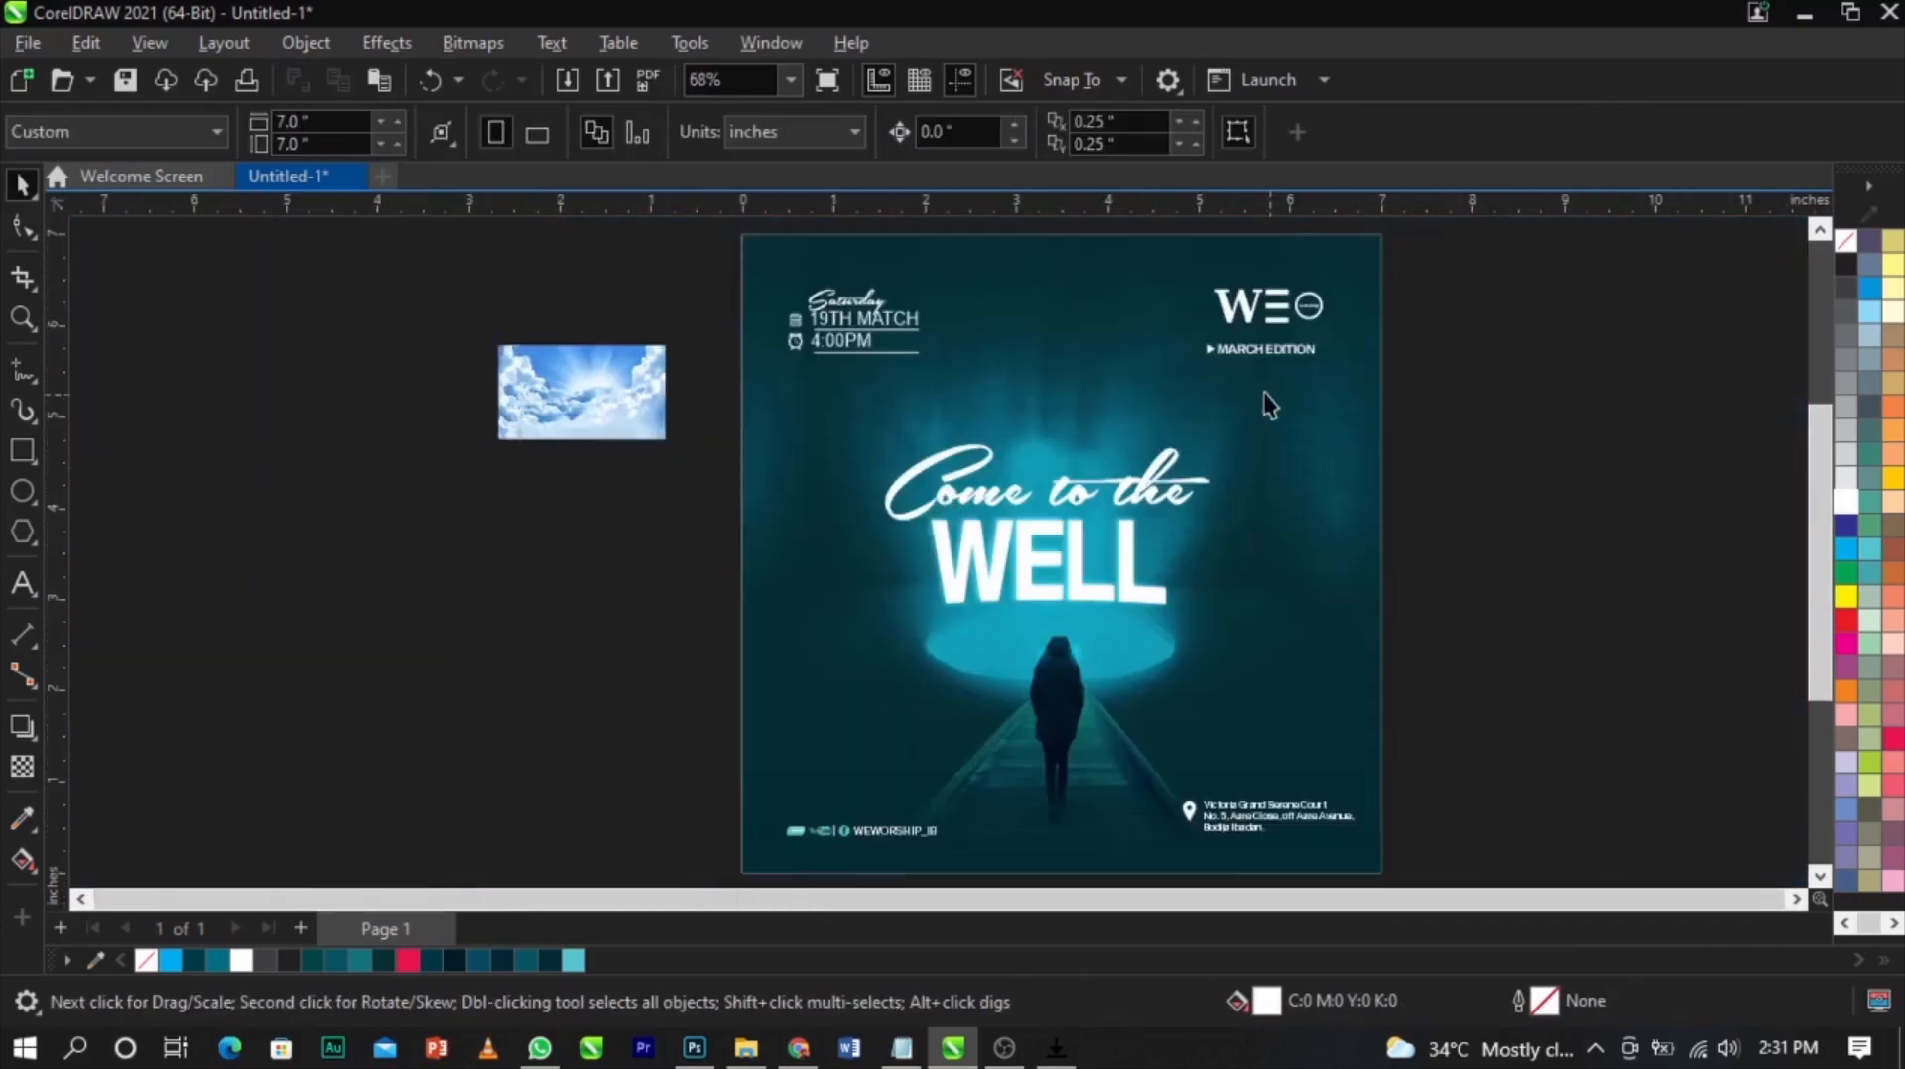
{"action": "scroll", "coordinate": [1178, 354], "scroll_direction": "up", "scroll_amount": 1}
{"action": "left_click", "coordinate": [1190, 343]}
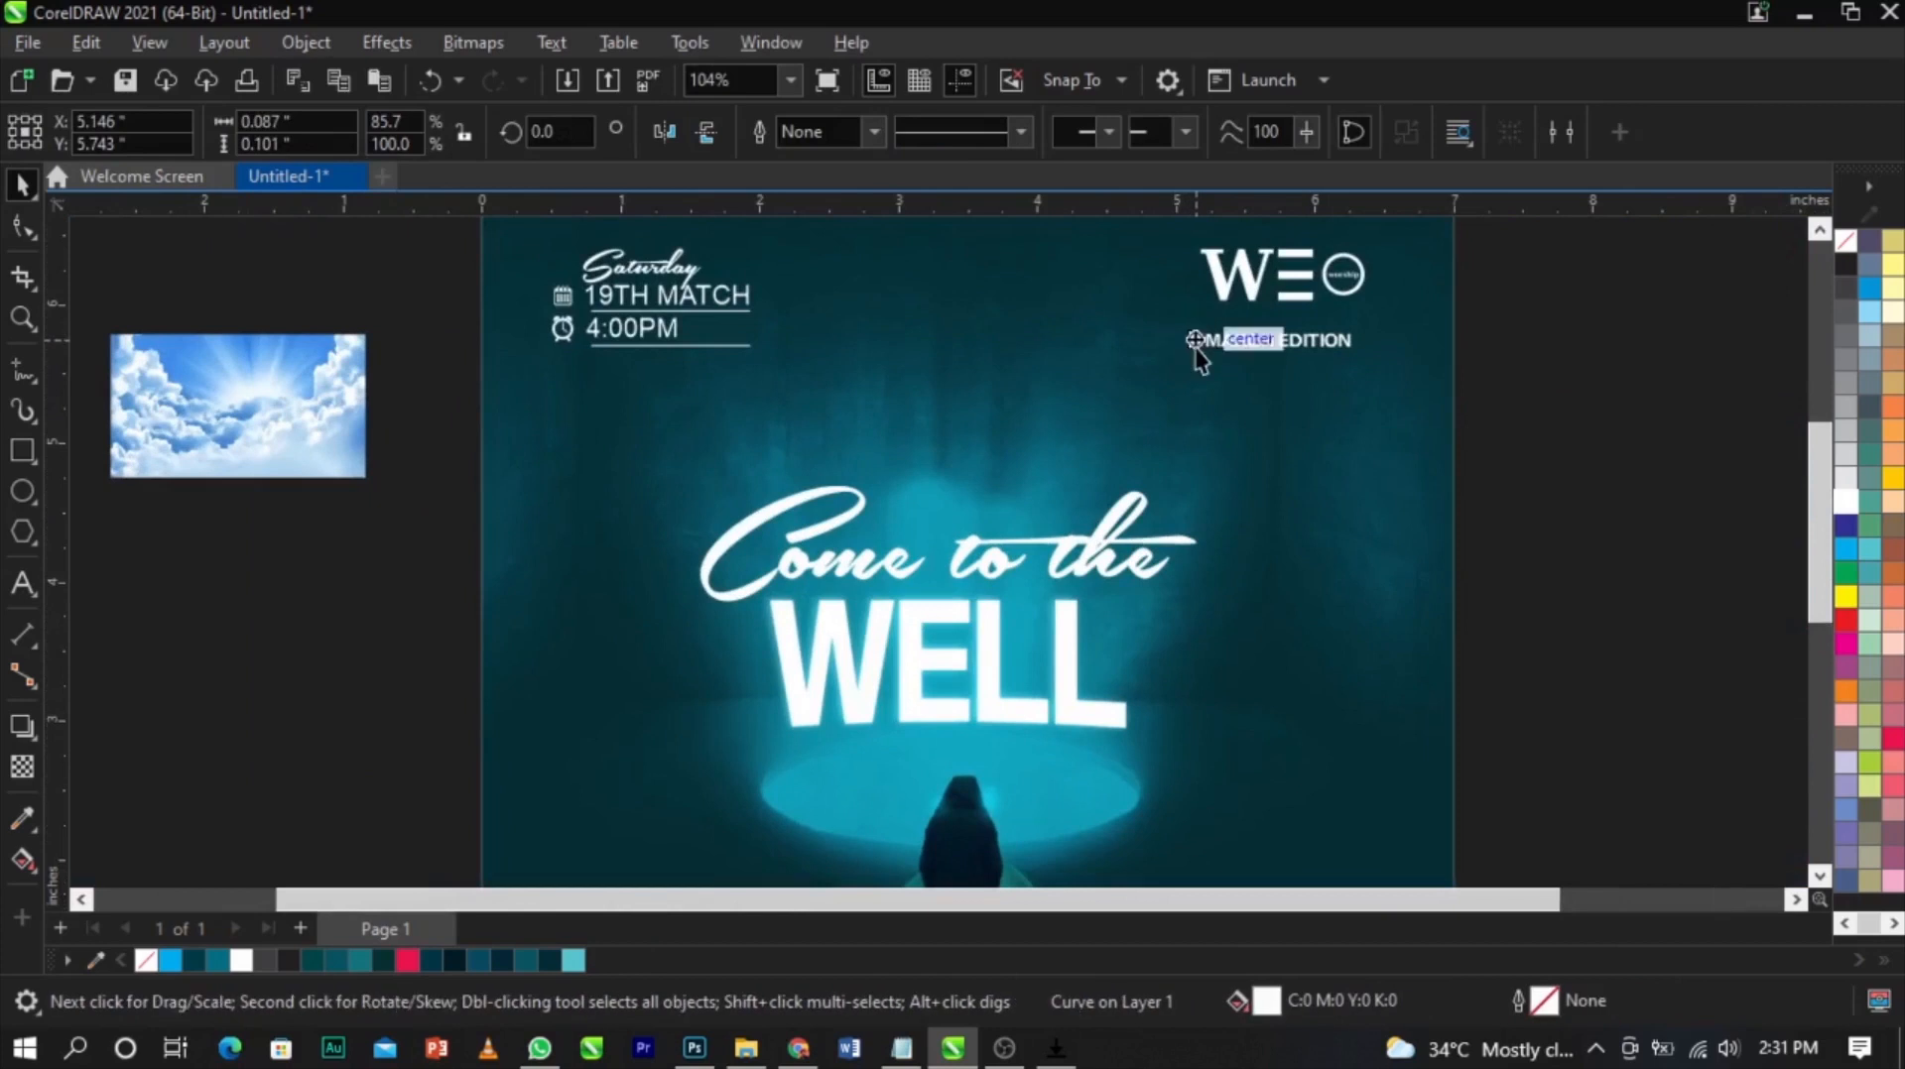
{"action": "scroll", "coordinate": [1196, 349], "scroll_direction": "down", "scroll_amount": 2}
{"action": "left_click_drag", "start_coordinate": [1195, 342], "coordinate": [845, 761]}
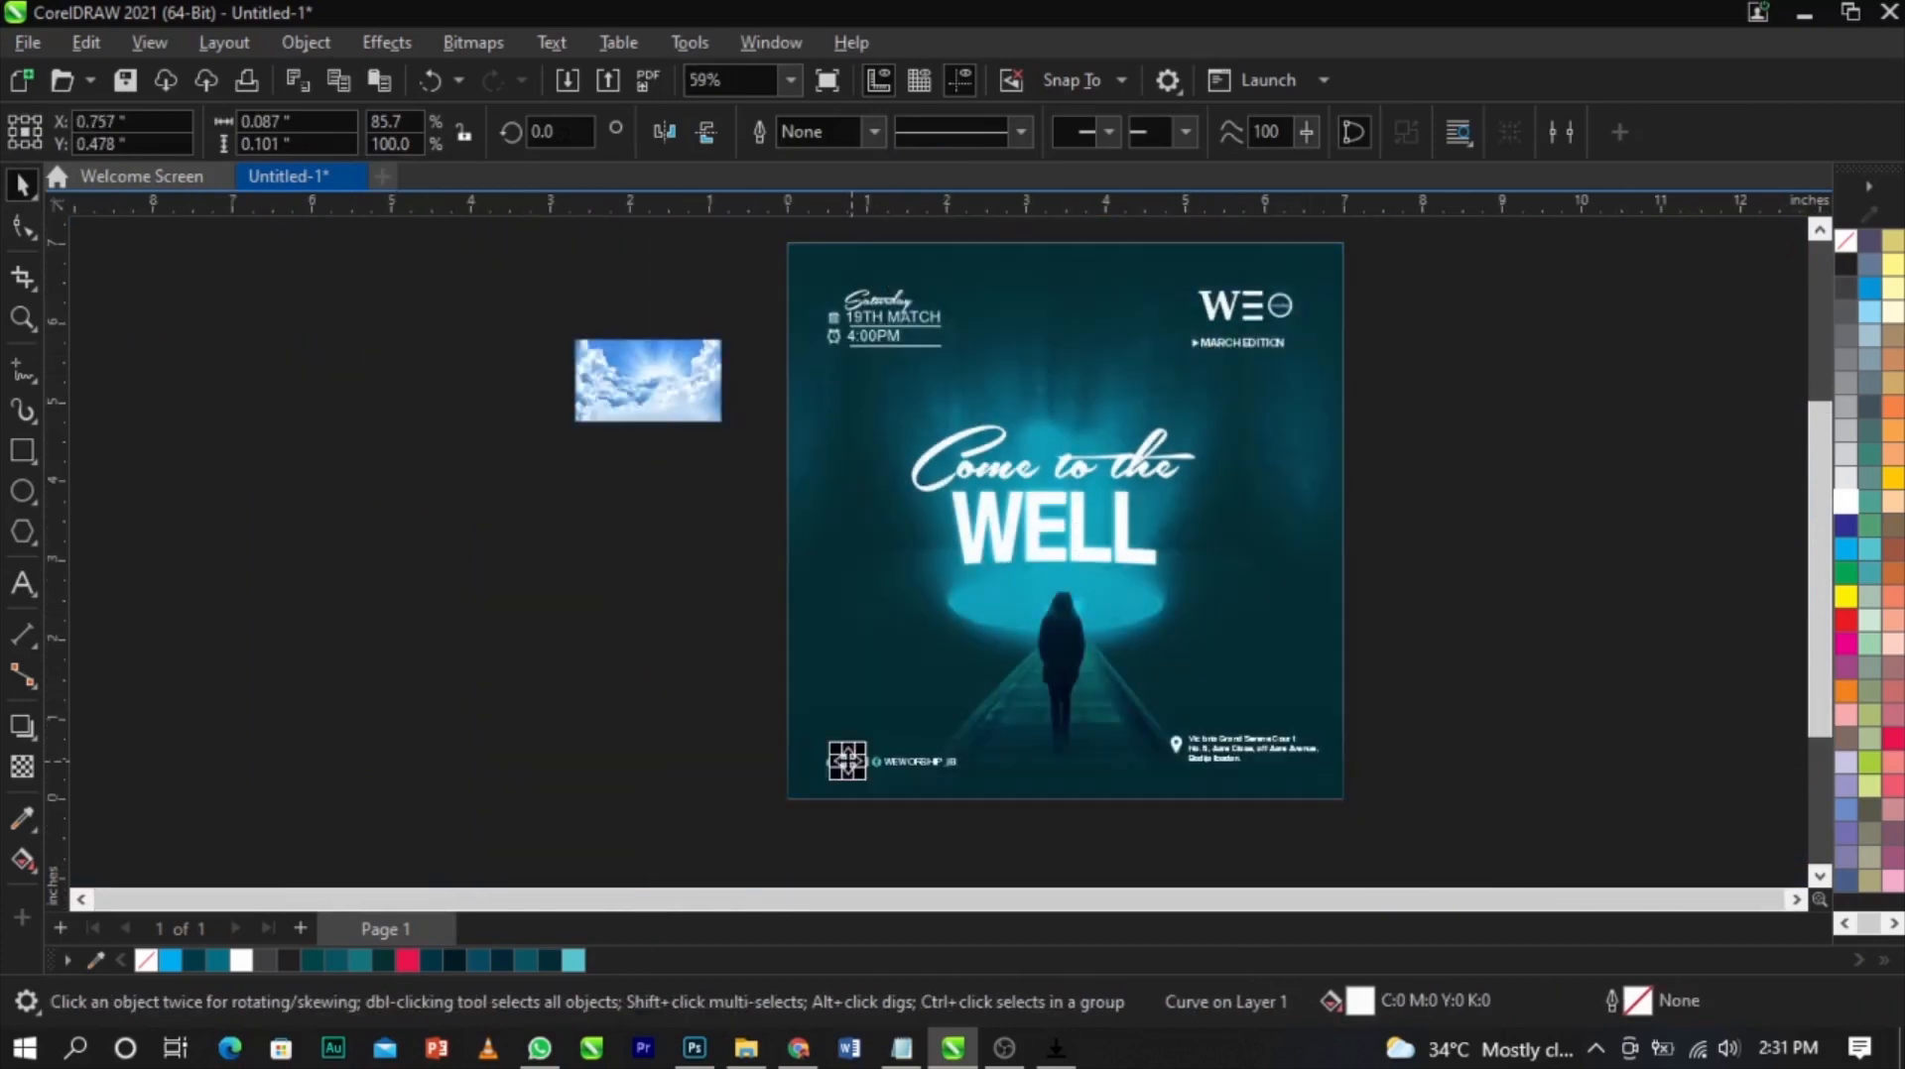
Resize the LIVE text beside the triangle, center both on the badge and group them
{"action": "key", "text": "z"}
{"action": "left_click_drag", "start_coordinate": [1219, 655], "coordinate": [958, 685]}
{"action": "scroll", "coordinate": [978, 657], "scroll_direction": "up", "scroll_amount": 1}
{"action": "left_click_drag", "start_coordinate": [1027, 577], "coordinate": [1115, 652]}
{"action": "scroll", "coordinate": [1005, 653], "scroll_direction": "up", "scroll_amount": 3}
{"action": "left_click", "coordinate": [930, 667], "text": "shift"}
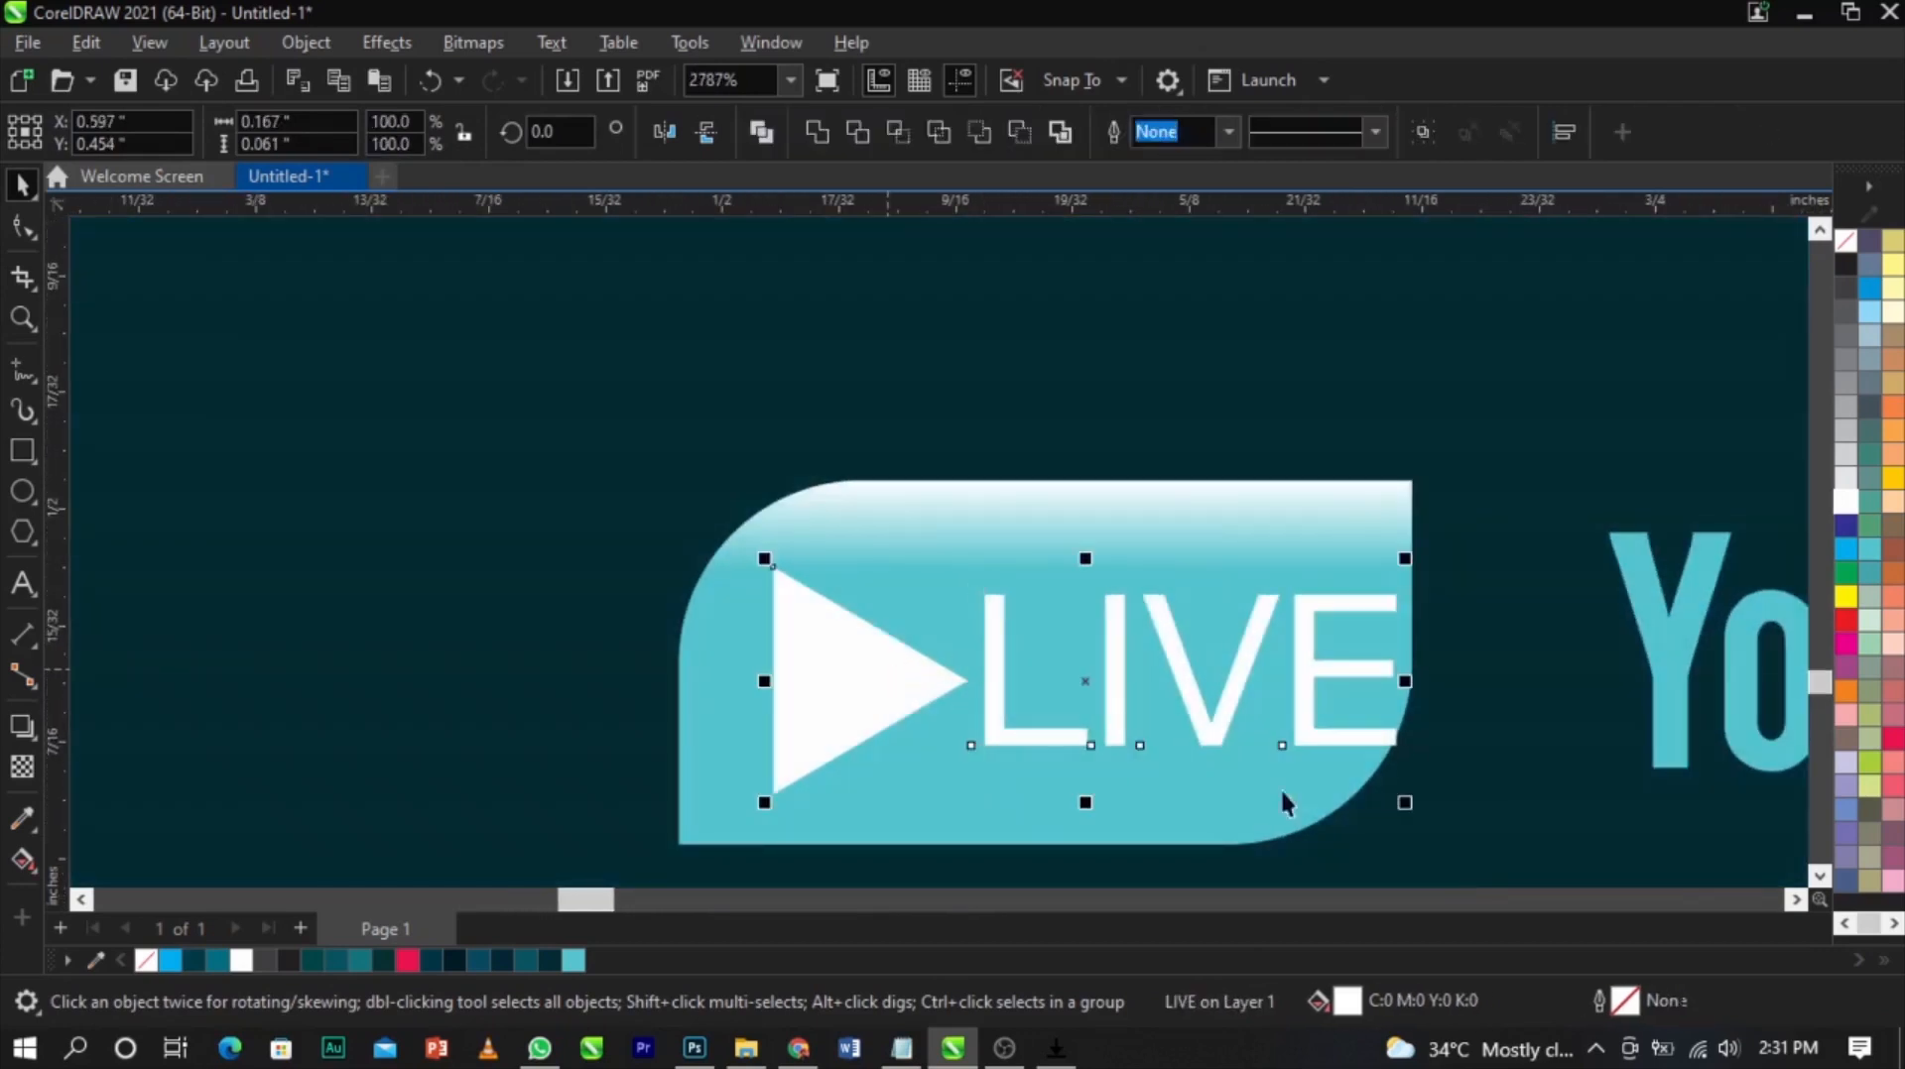
{"action": "left_click_drag", "start_coordinate": [1416, 808], "coordinate": [1296, 823]}
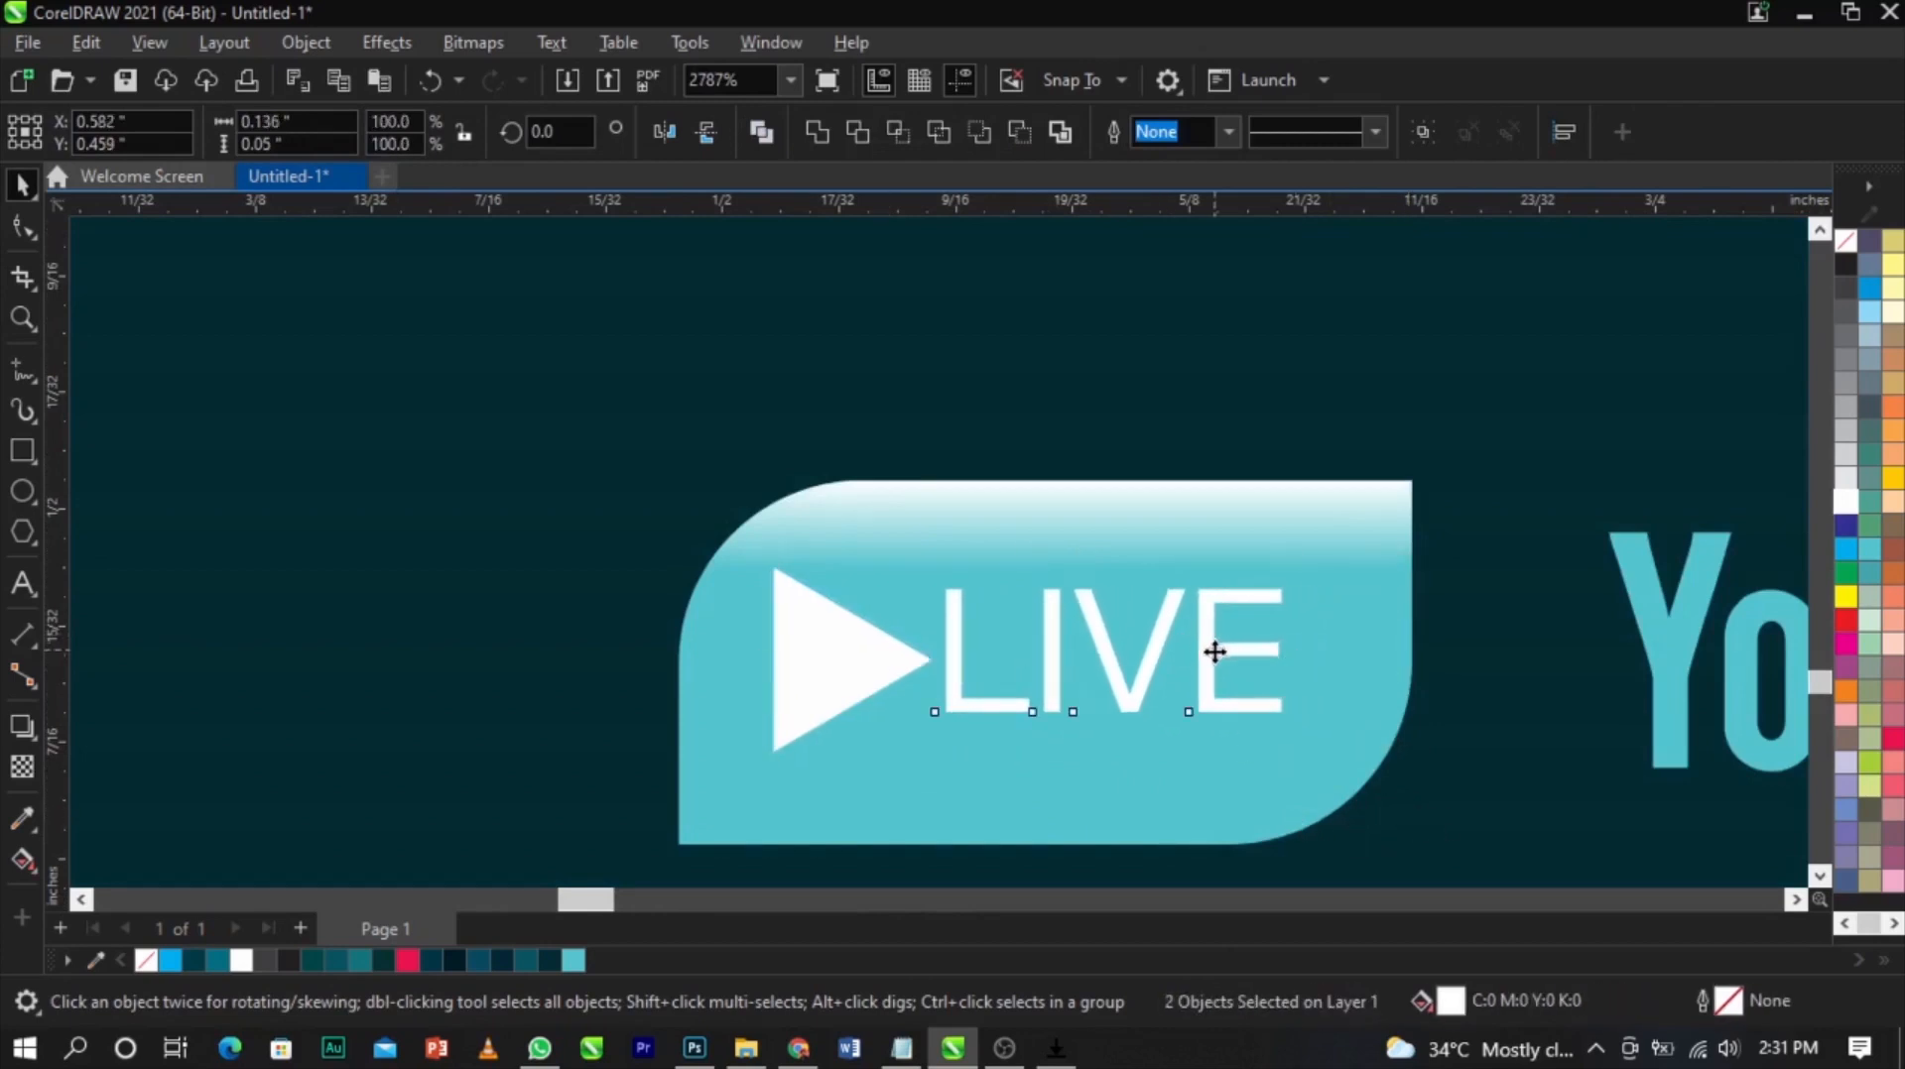
{"action": "left_click_drag", "start_coordinate": [1213, 650], "coordinate": [1222, 673]}
{"action": "key", "text": "ctrl+g"}
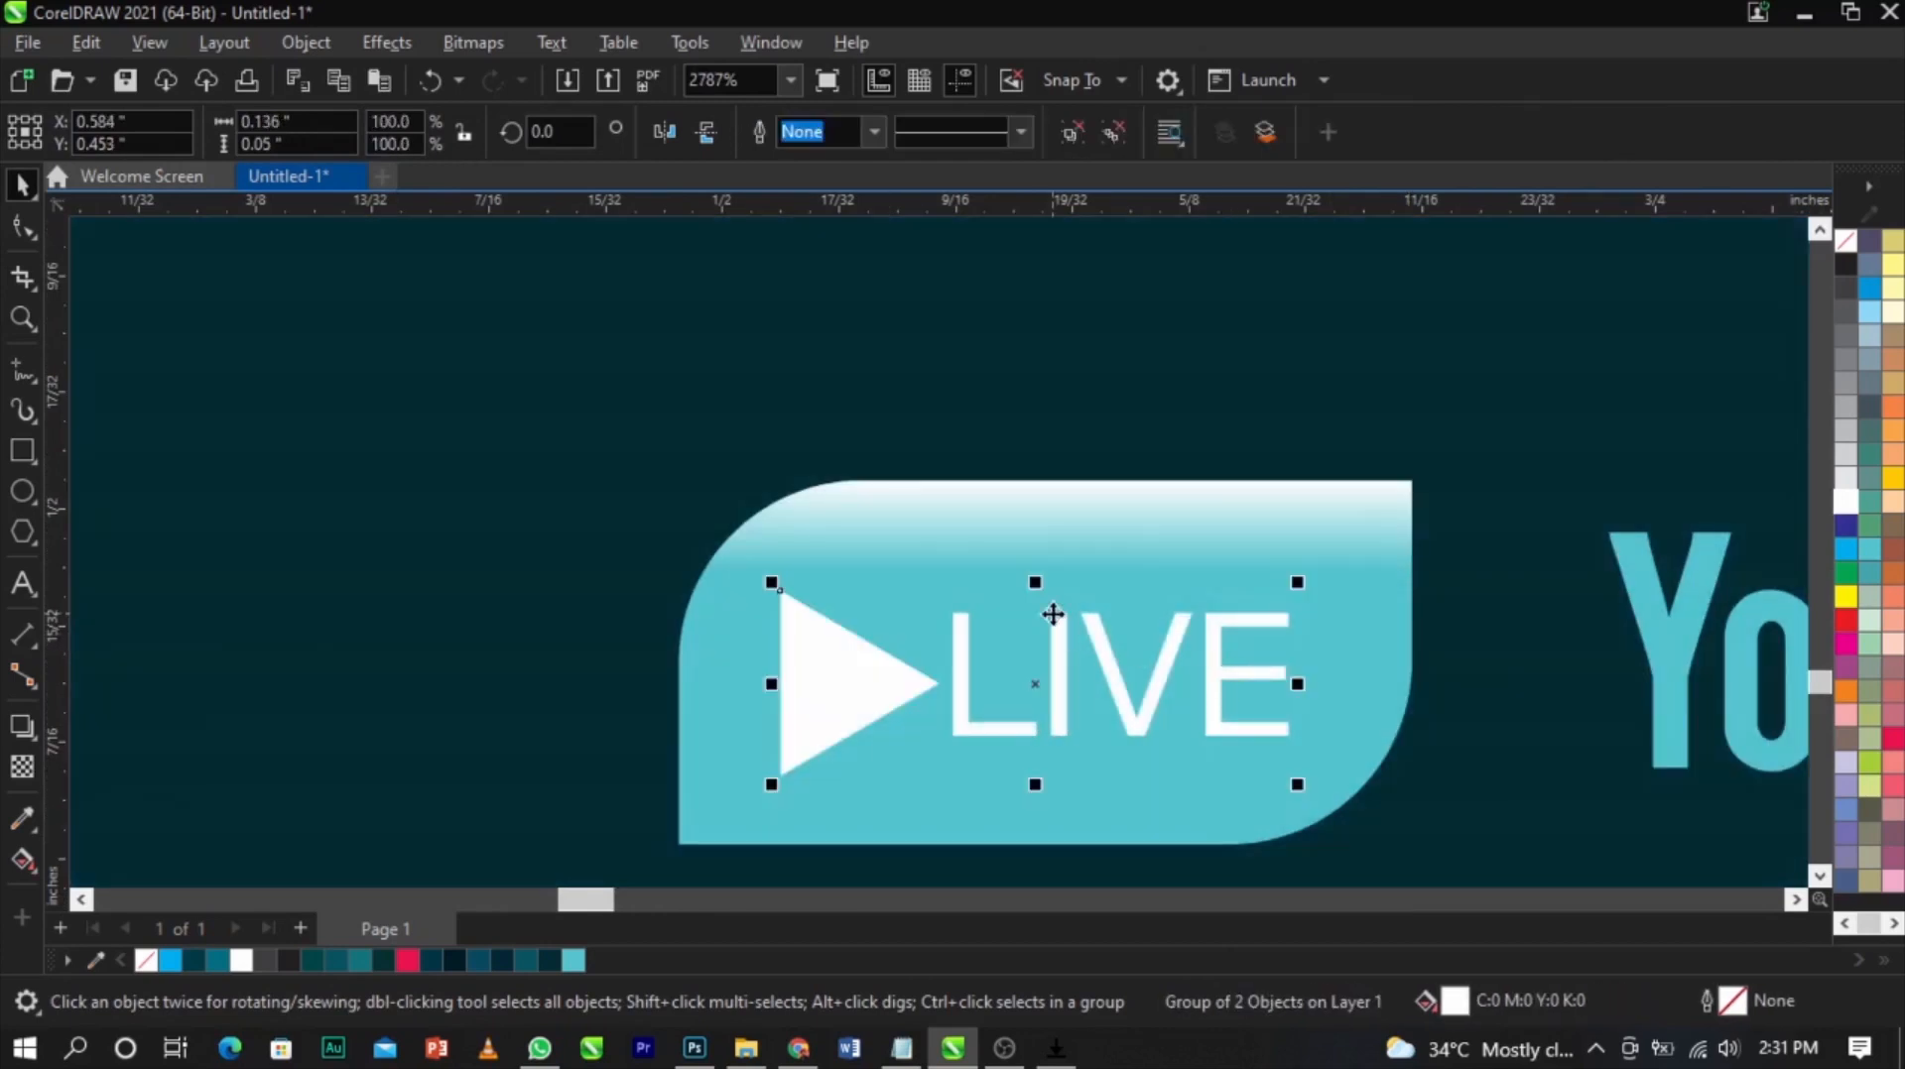
Group the LIVE badge, YouTube and Facebook icons, divider and WEWORSHIP_IB text together
{"action": "scroll", "coordinate": [1051, 616], "scroll_direction": "down", "scroll_amount": 5}
{"action": "left_click", "coordinate": [326, 545]}
{"action": "key", "text": "F4"}
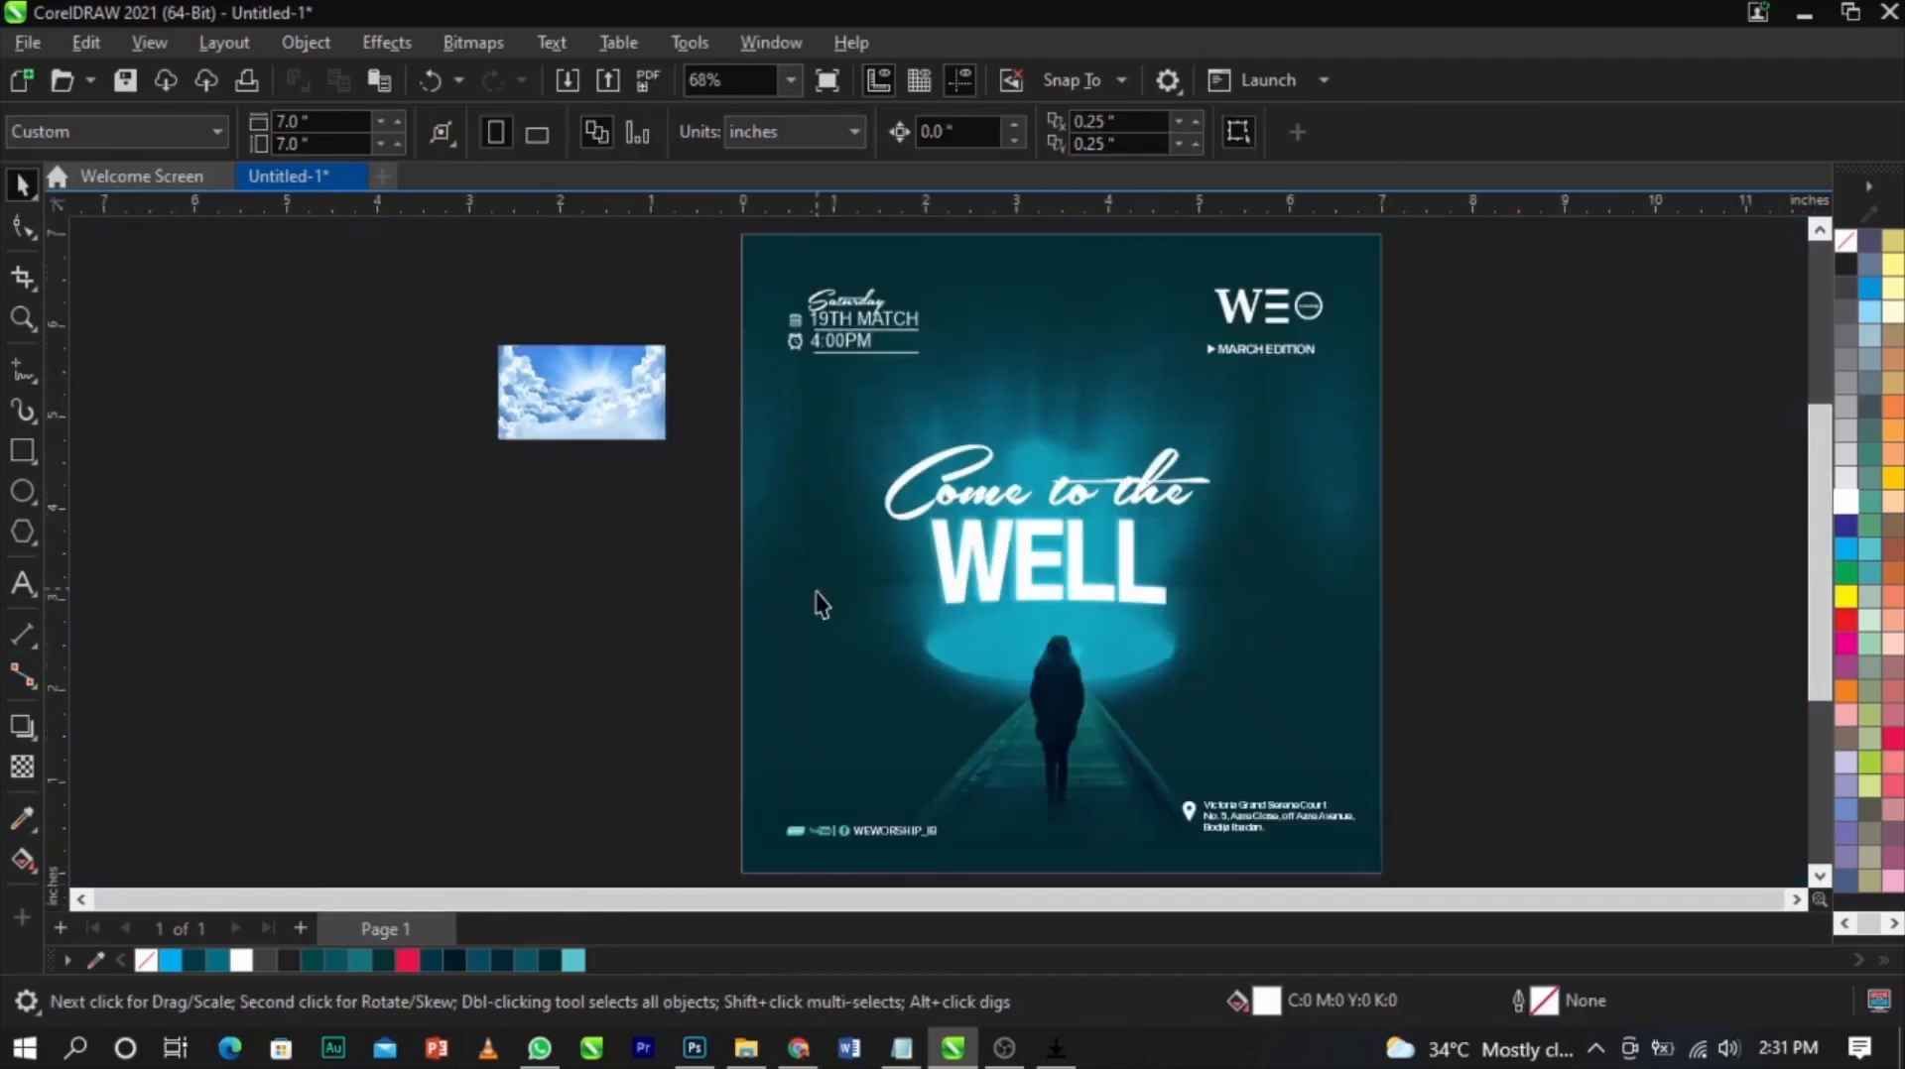
{"action": "key", "text": "F2"}
{"action": "left_click_drag", "start_coordinate": [587, 690], "coordinate": [969, 815]}
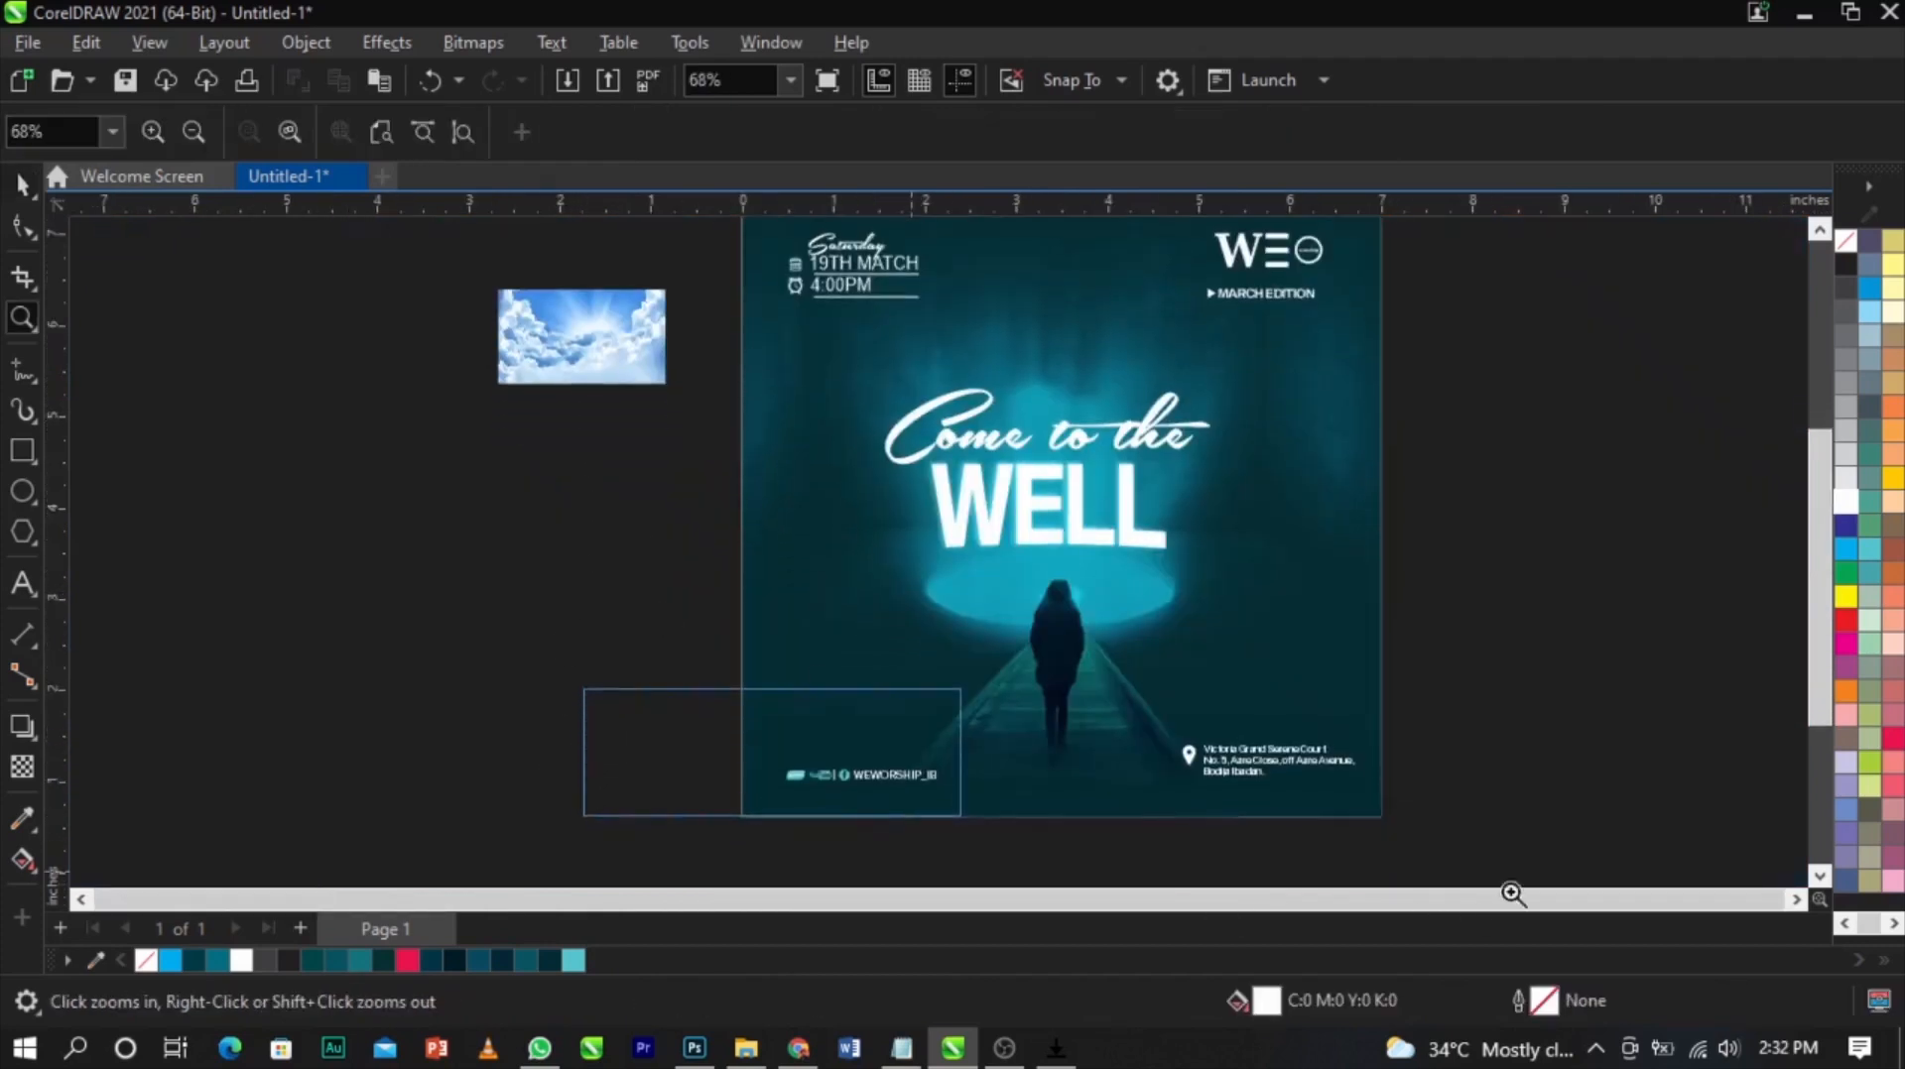
{"action": "left_click_drag", "start_coordinate": [289, 465], "coordinate": [774, 656]}
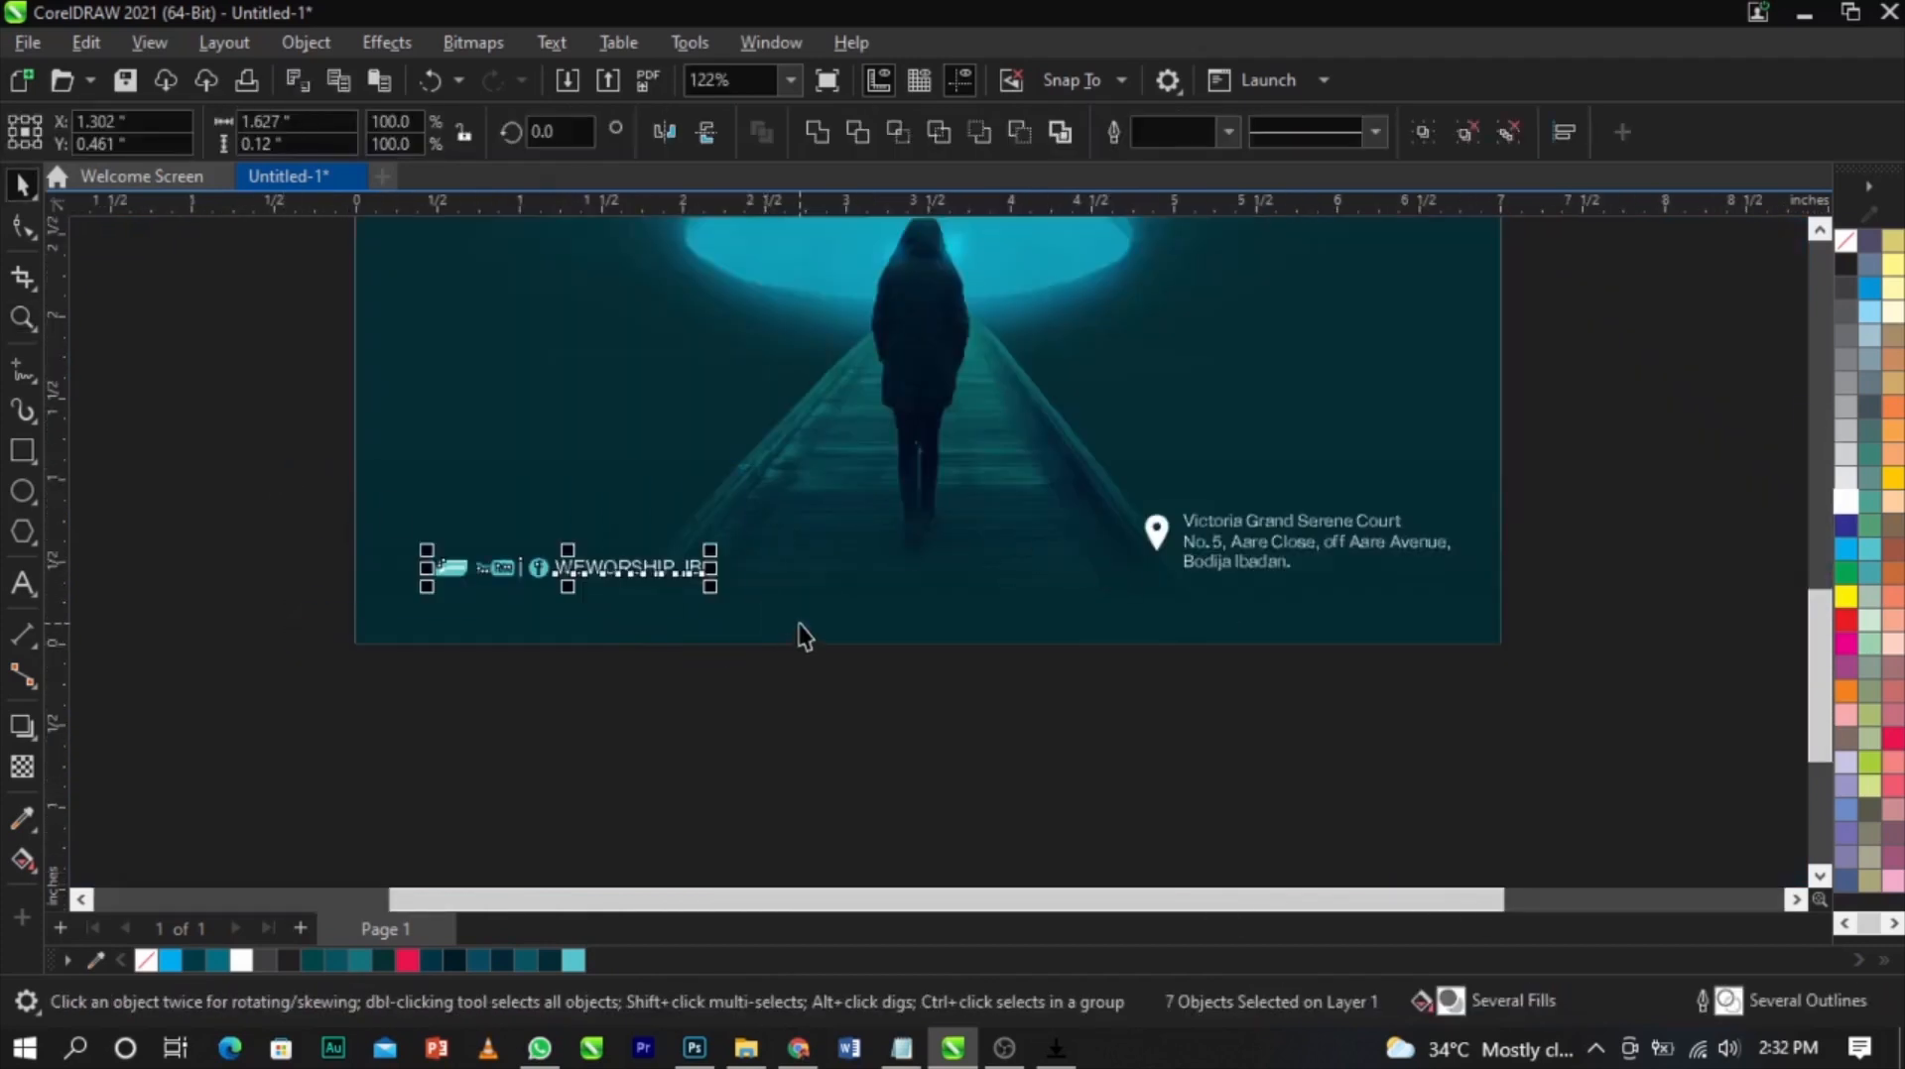
{"action": "key", "text": "ctrl+g"}
{"action": "scroll", "coordinate": [724, 540], "scroll_direction": "up", "scroll_amount": 2}
{"action": "left_click_drag", "start_coordinate": [701, 573], "coordinate": [721, 586]}
{"action": "key", "text": "ctrl+z"}
{"action": "key", "text": "F4"}
Nudge the location pin and address text slightly to the right
{"action": "left_click", "coordinate": [1513, 558]}
{"action": "key", "text": "z"}
{"action": "left_click_drag", "start_coordinate": [1464, 744], "coordinate": [1040, 886]}
{"action": "key", "text": "space"}
{"action": "left_click_drag", "start_coordinate": [1594, 408], "coordinate": [356, 751]}
{"action": "left_click_drag", "start_coordinate": [605, 455], "coordinate": [646, 460]}
{"action": "key", "text": "F4"}
{"action": "left_click", "coordinate": [1536, 501]}
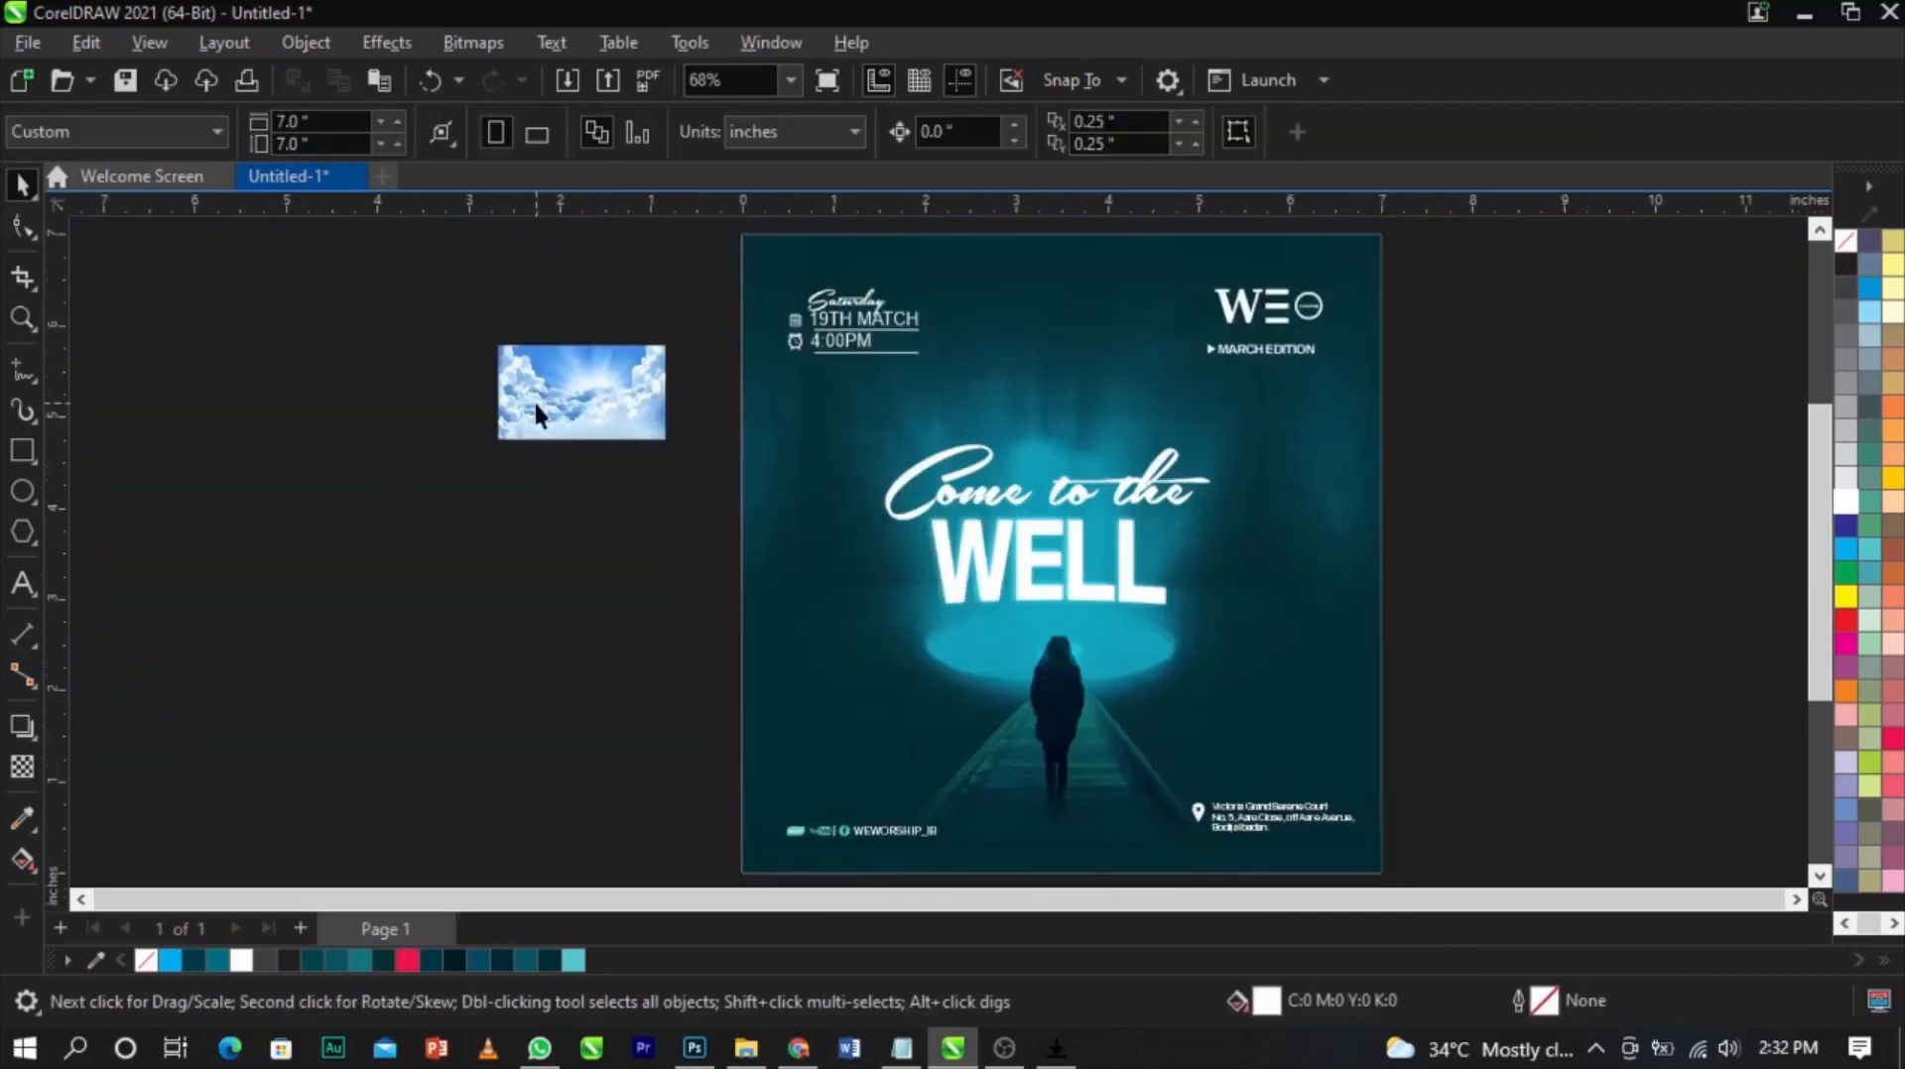
Move the clouds photo over the top of the flyer and enlarge it to span the page width
{"action": "left_click", "coordinate": [593, 395]}
{"action": "left_click_drag", "start_coordinate": [673, 454], "coordinate": [948, 598]}
{"action": "left_click_drag", "start_coordinate": [728, 519], "coordinate": [1194, 530]}
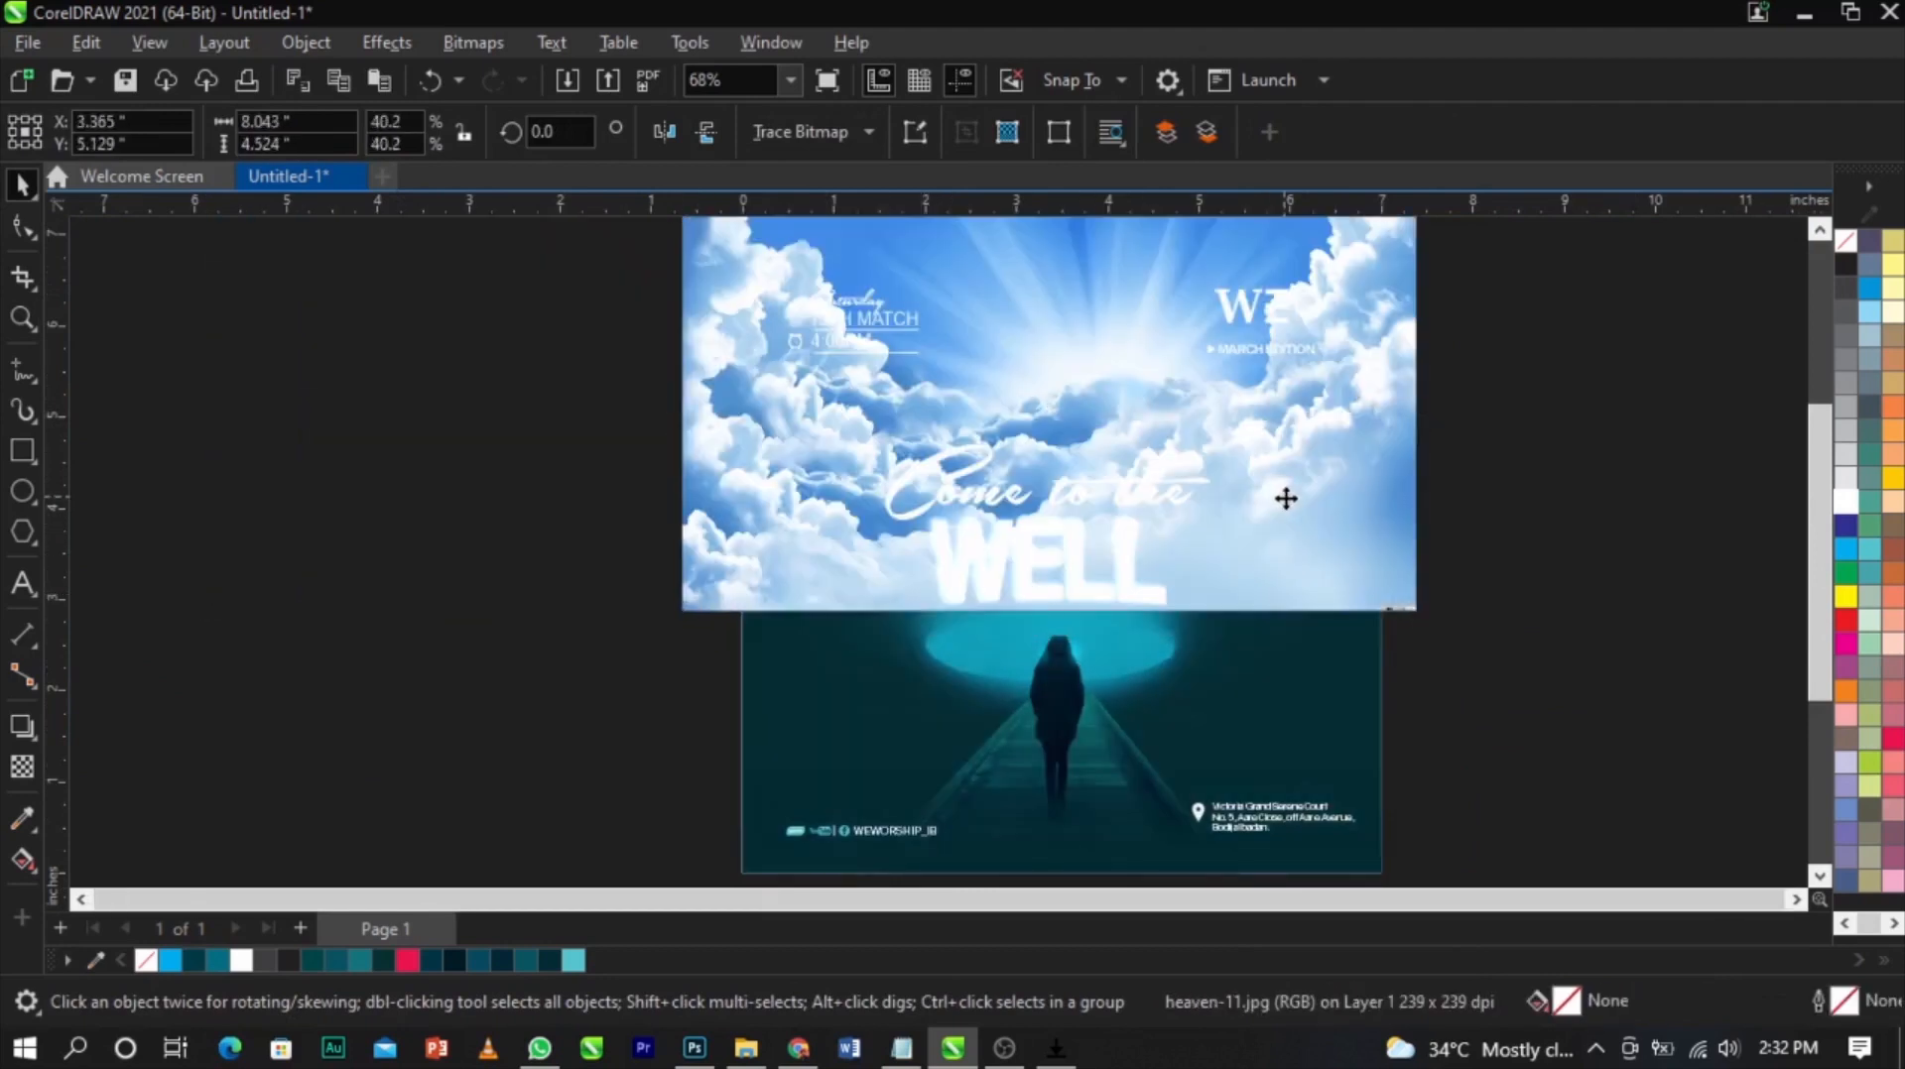
Convert the clouds photo to Grayscale (8-bit) mode
{"action": "left_click", "coordinate": [474, 40]}
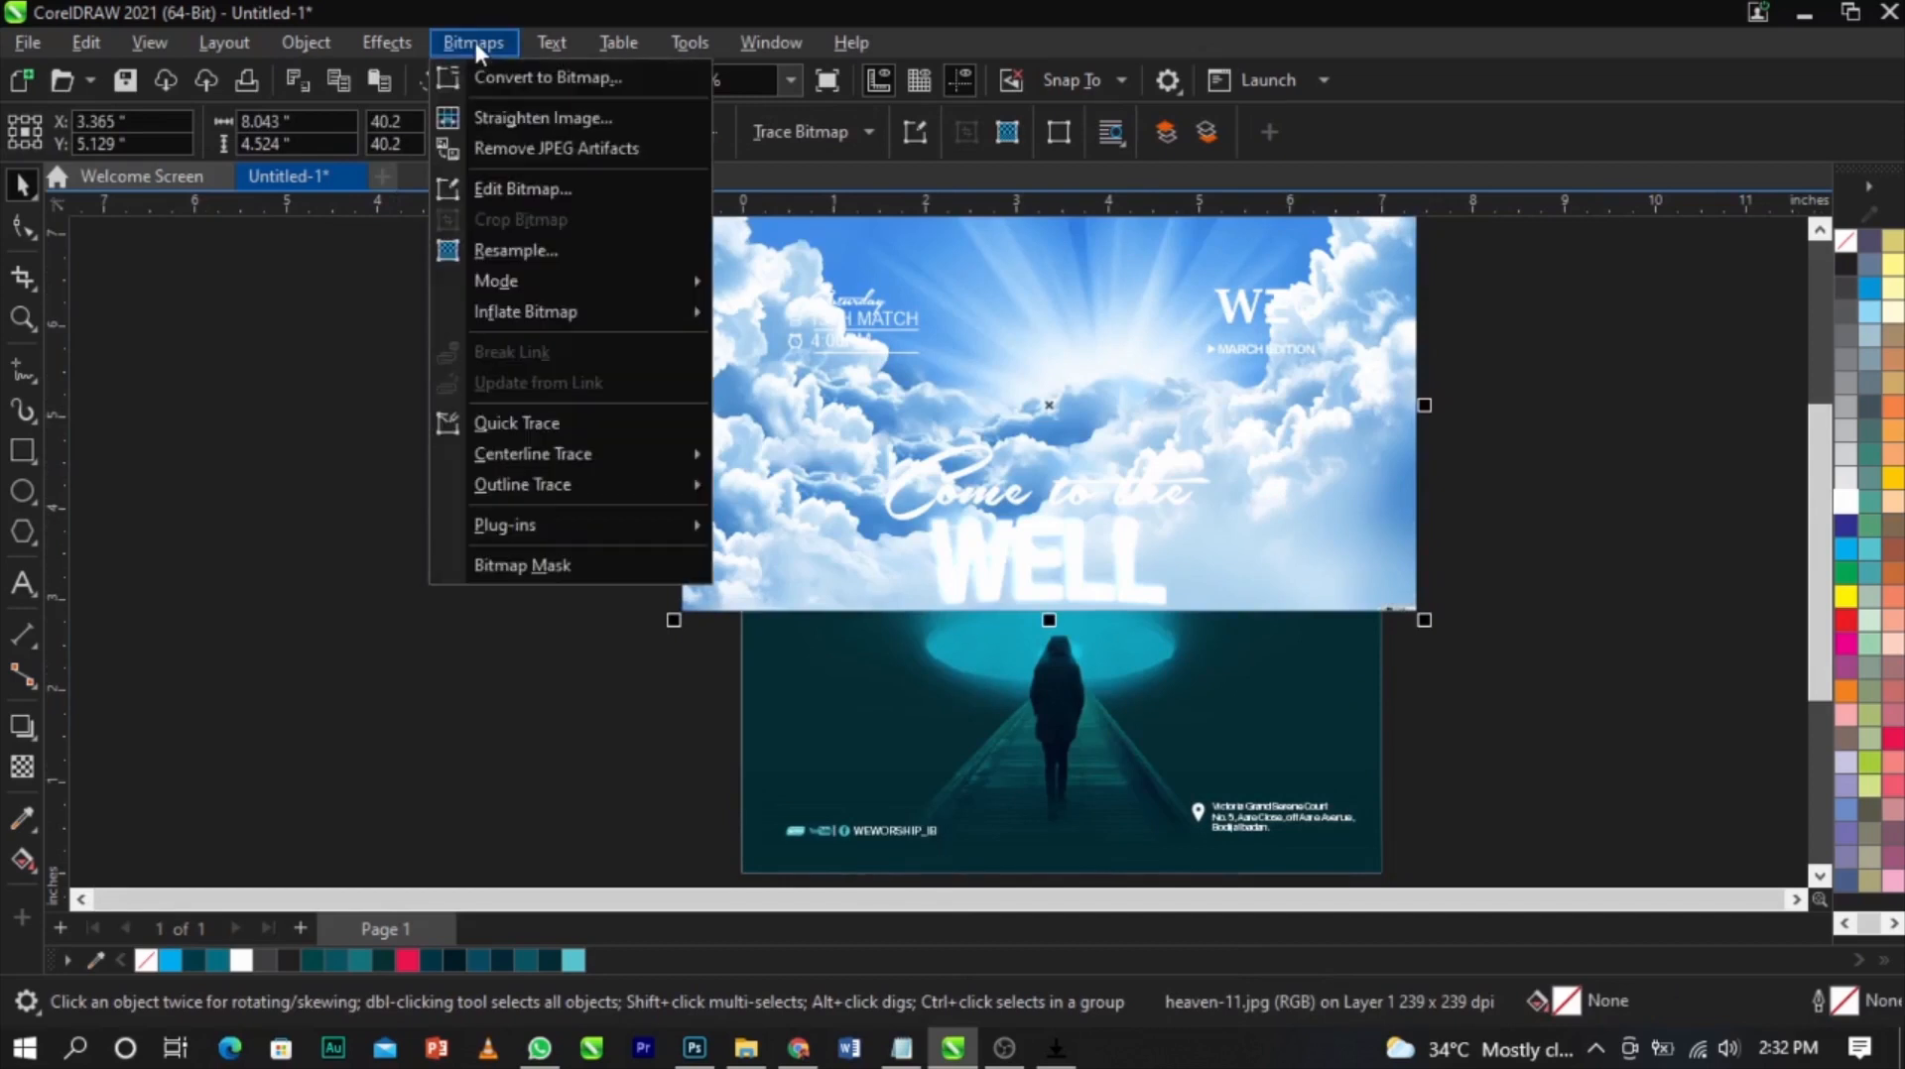
{"action": "mouse_move", "coordinate": [565, 288]}
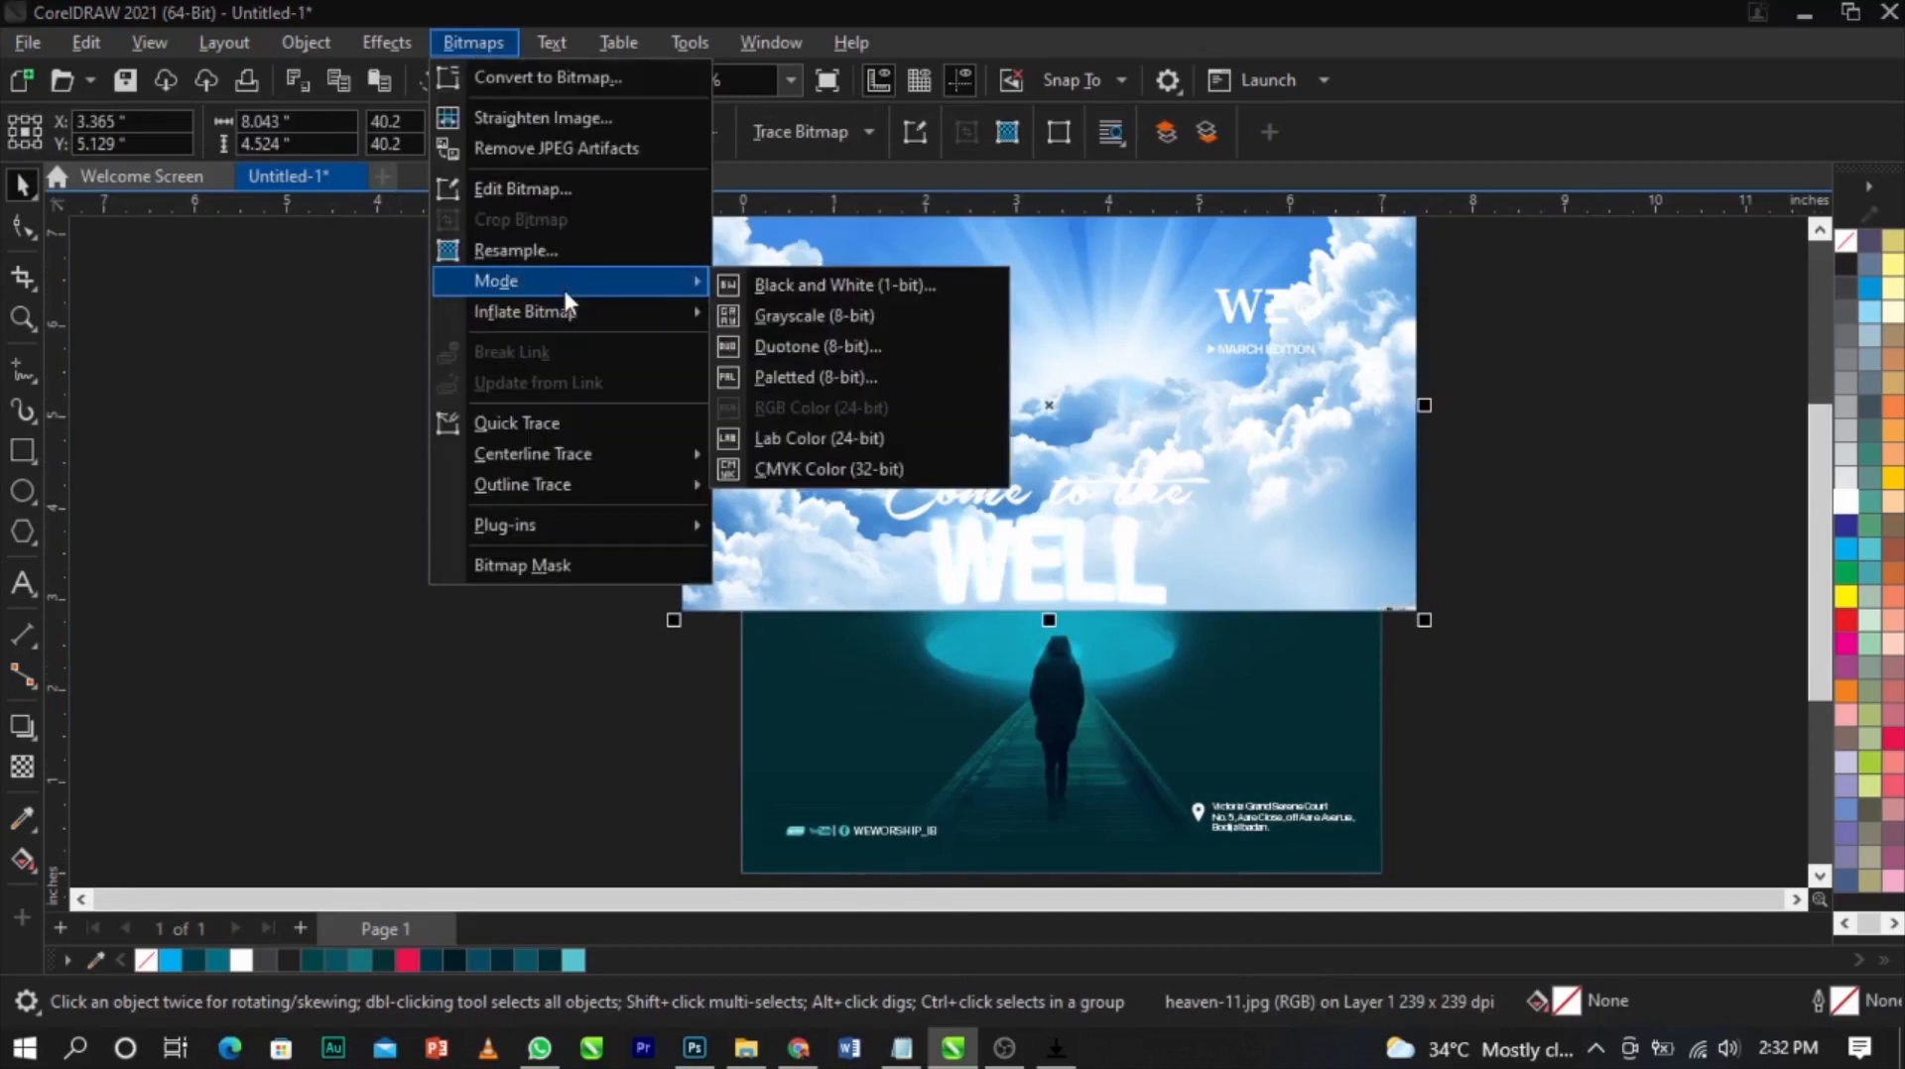
{"action": "left_click", "coordinate": [933, 329]}
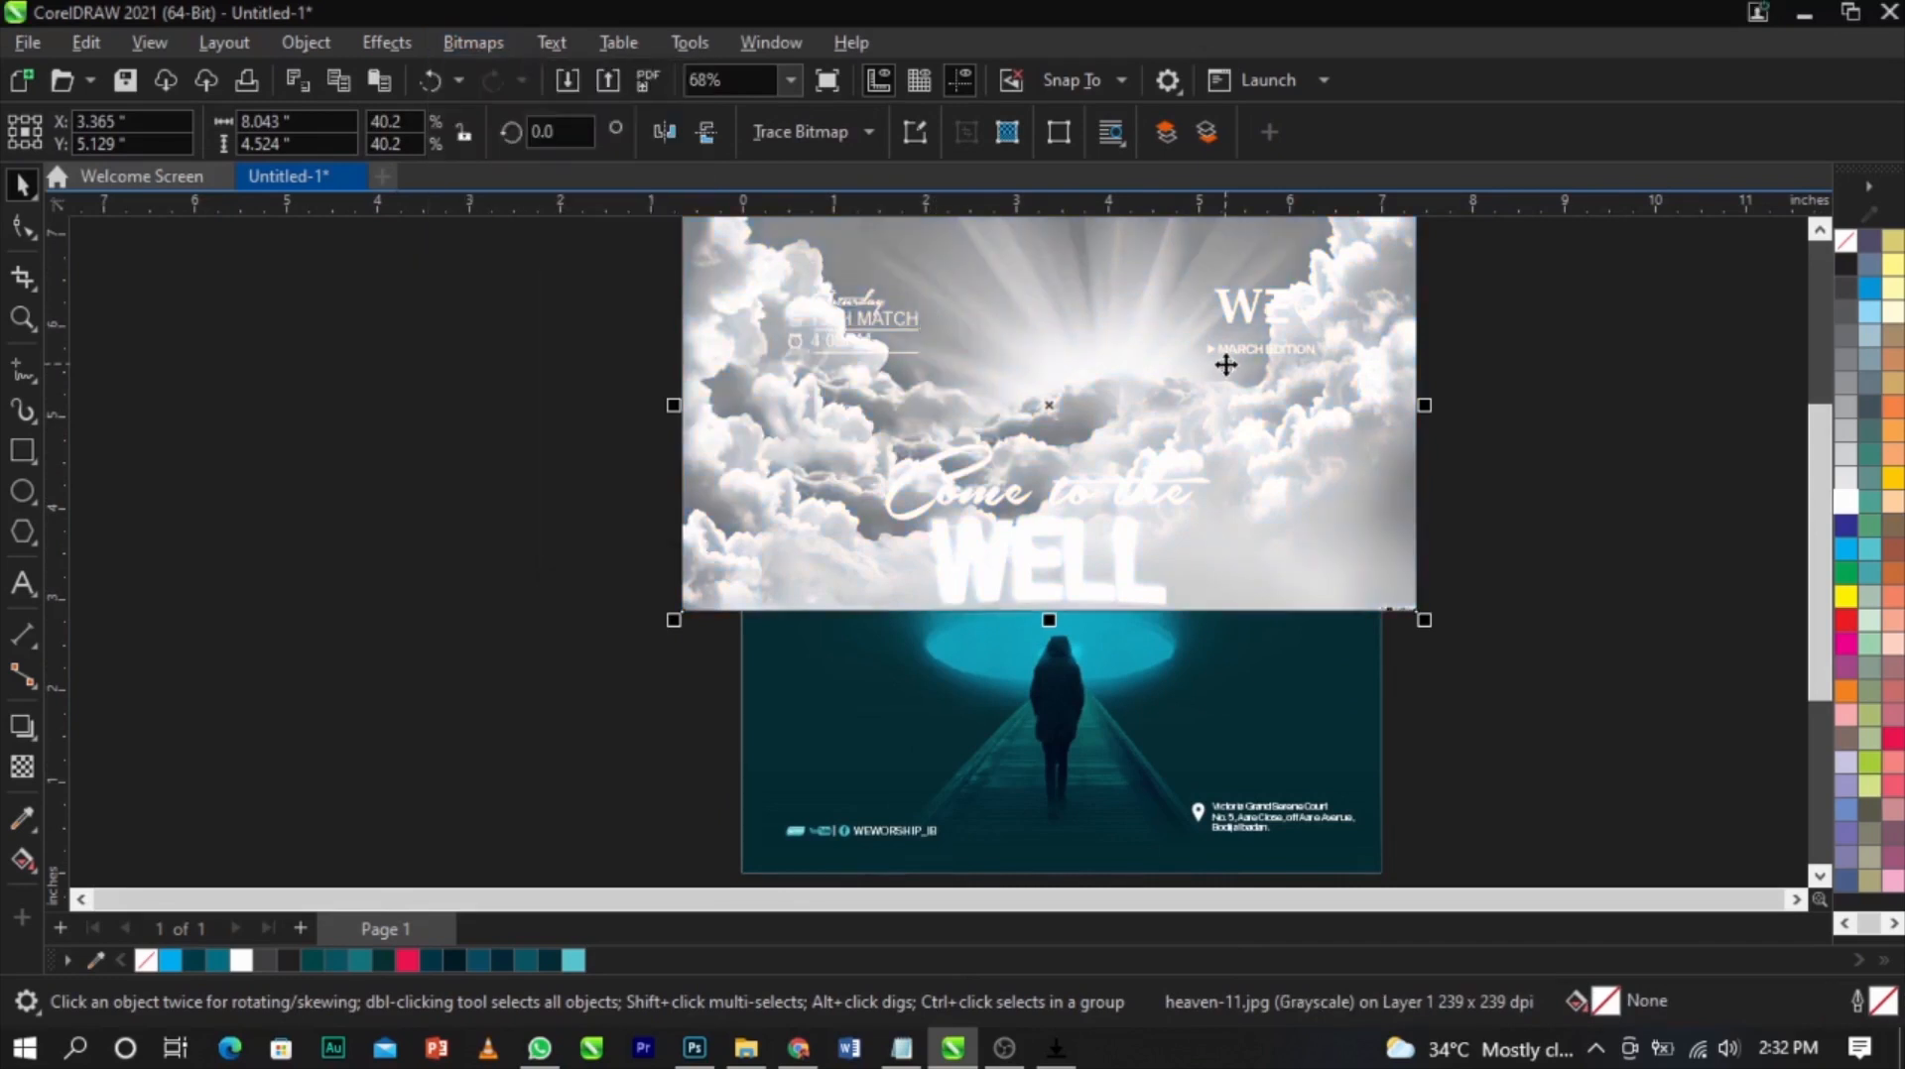
Apply a vertical fountain transparency to the clouds photo, fading it out toward the WELL text
{"action": "left_click", "coordinate": [22, 766]}
{"action": "left_click_drag", "start_coordinate": [1101, 361], "coordinate": [1101, 596]}
{"action": "left_click_drag", "start_coordinate": [1101, 362], "coordinate": [1100, 385]}
{"action": "left_click_drag", "start_coordinate": [1100, 596], "coordinate": [1100, 565]}
Set the transparency merge mode to Overlay and its midpoint to 51
{"action": "left_click", "coordinate": [401, 131]}
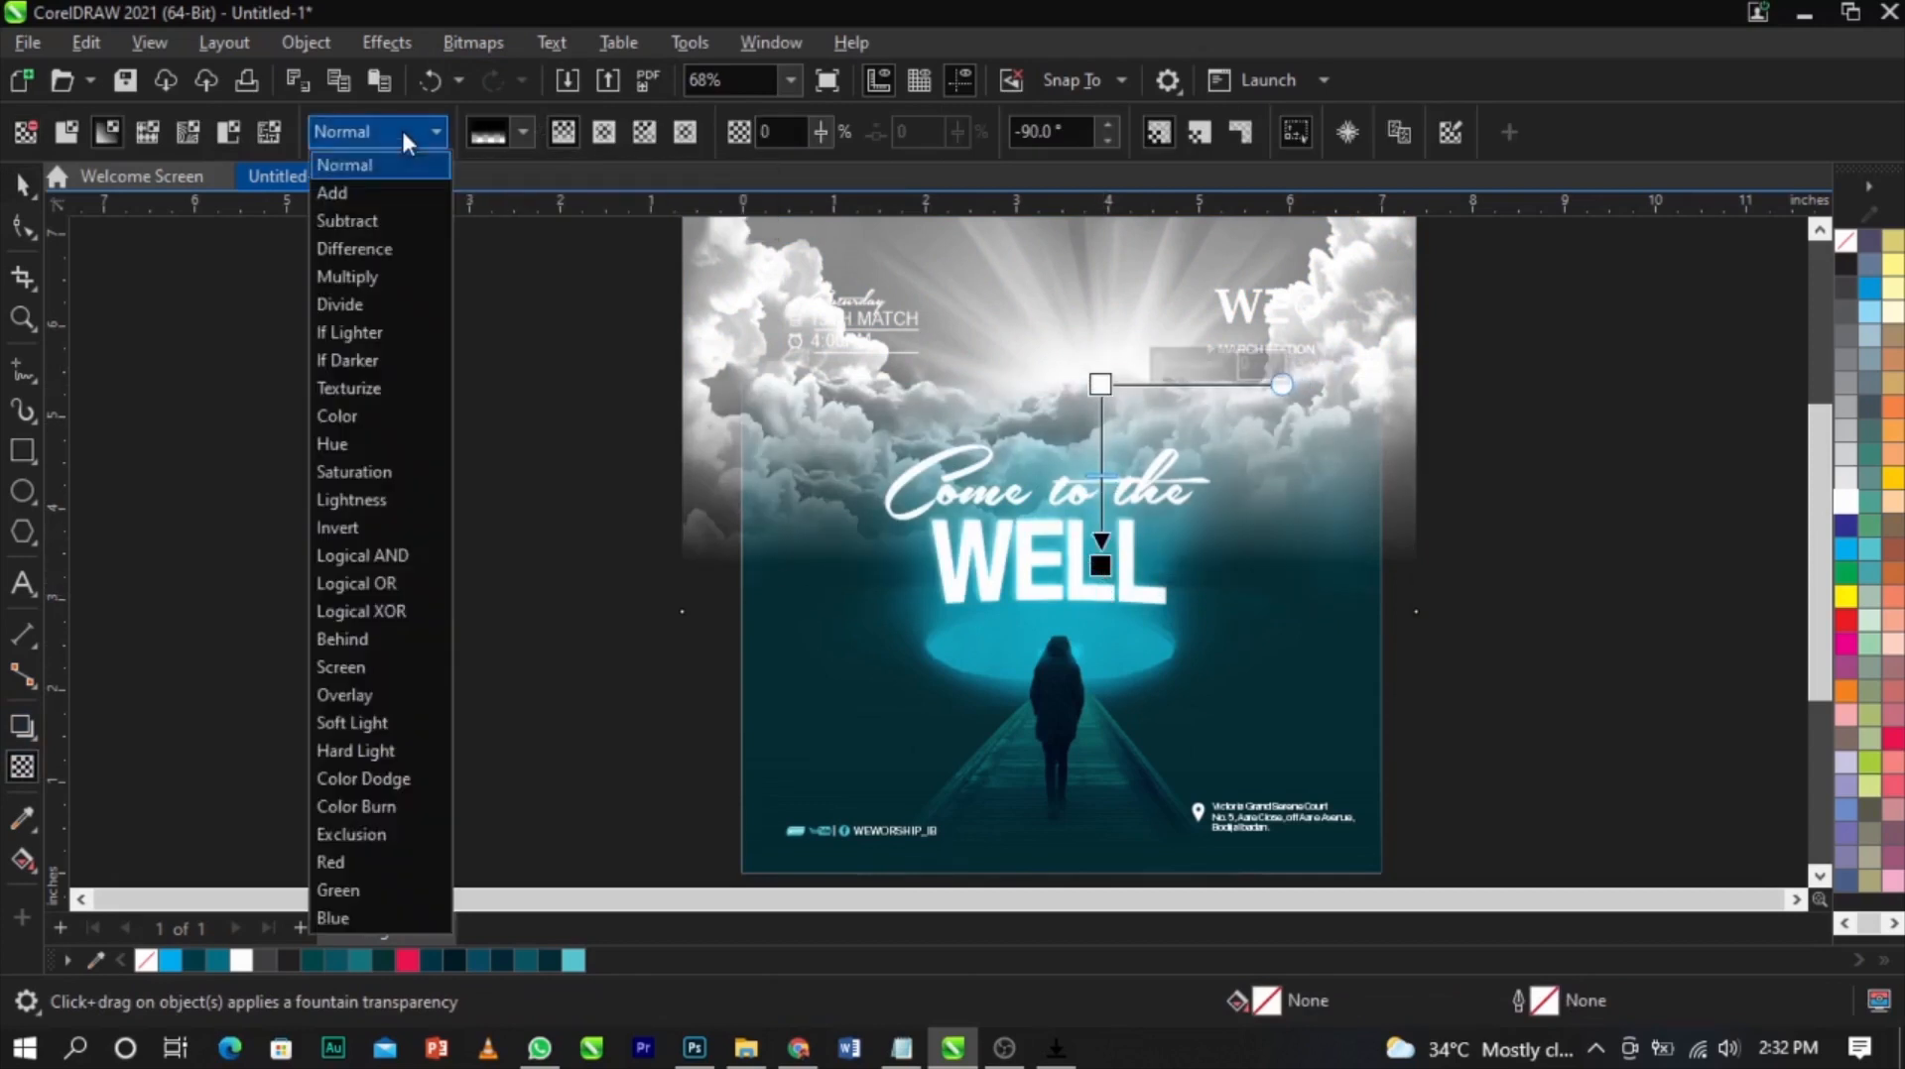
{"action": "left_click", "coordinate": [426, 703]}
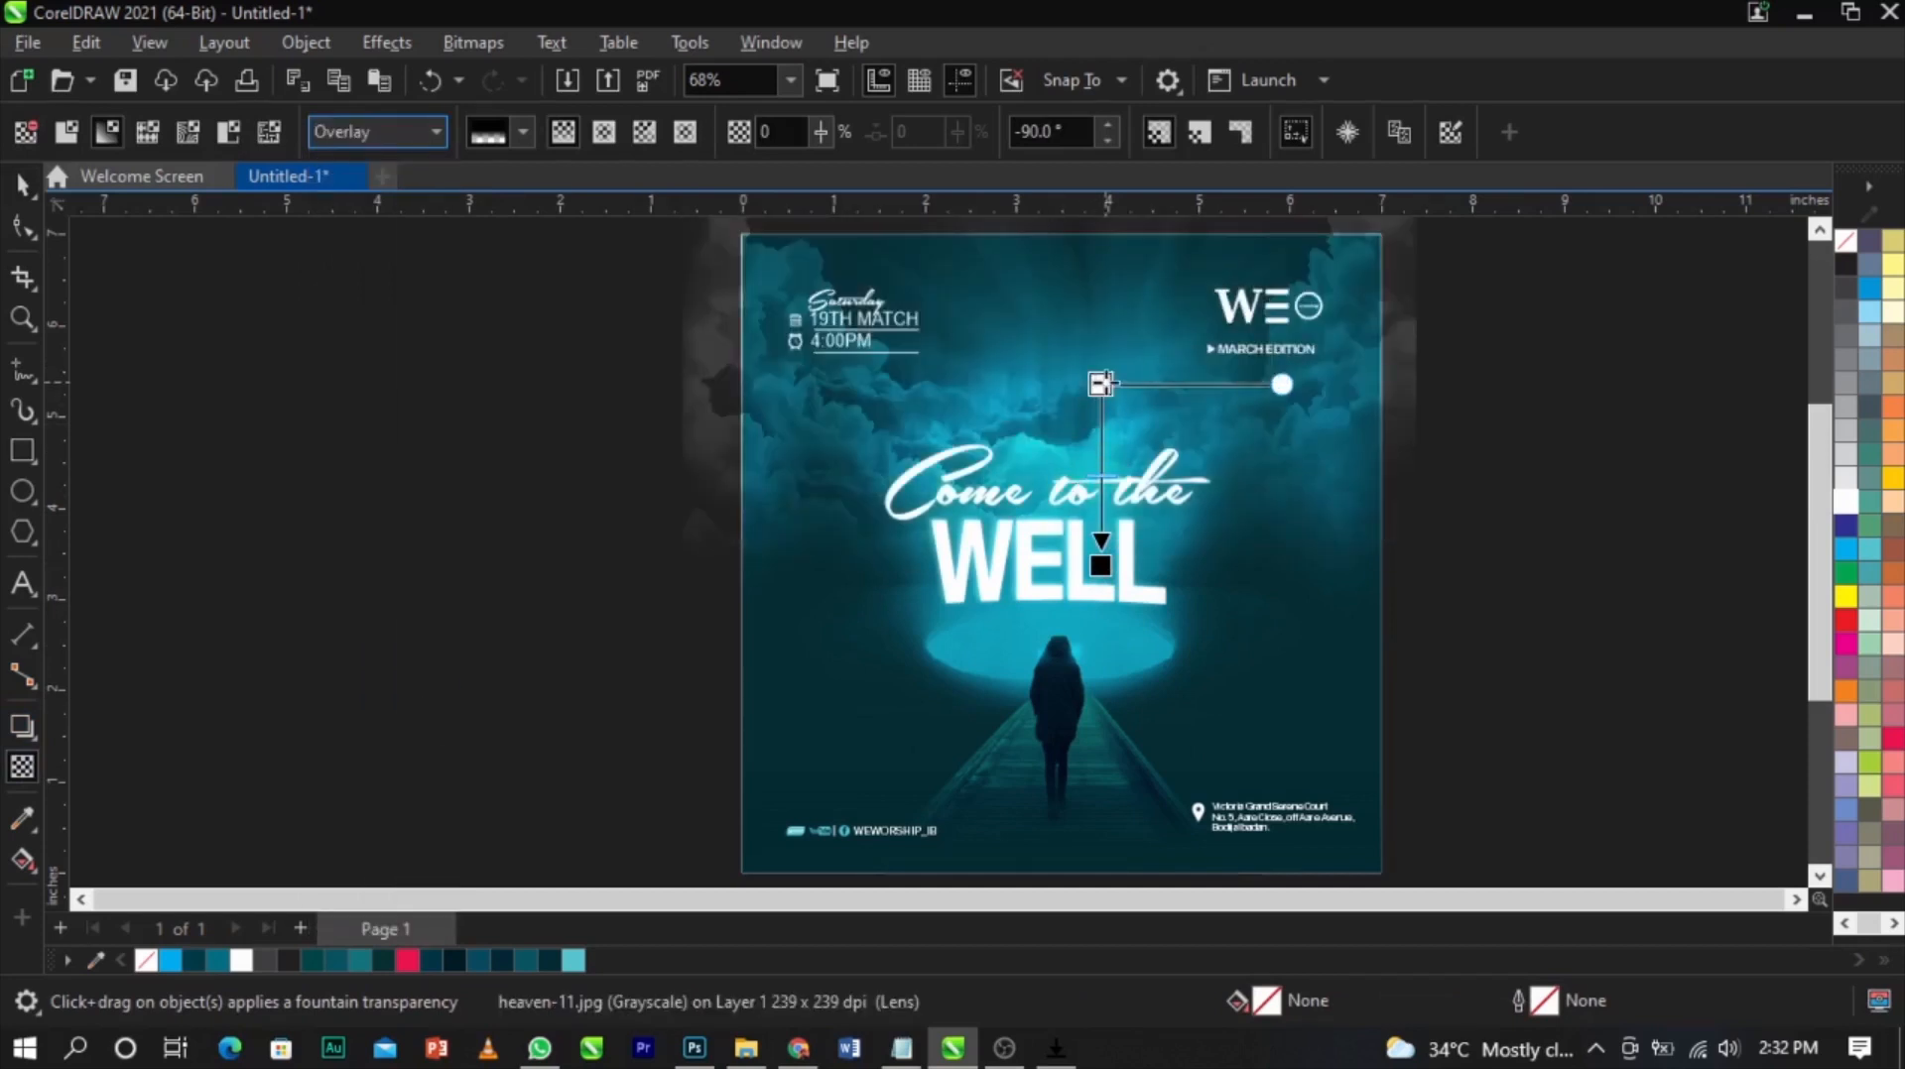
{"action": "left_click_drag", "start_coordinate": [1183, 366], "coordinate": [1190, 363]}
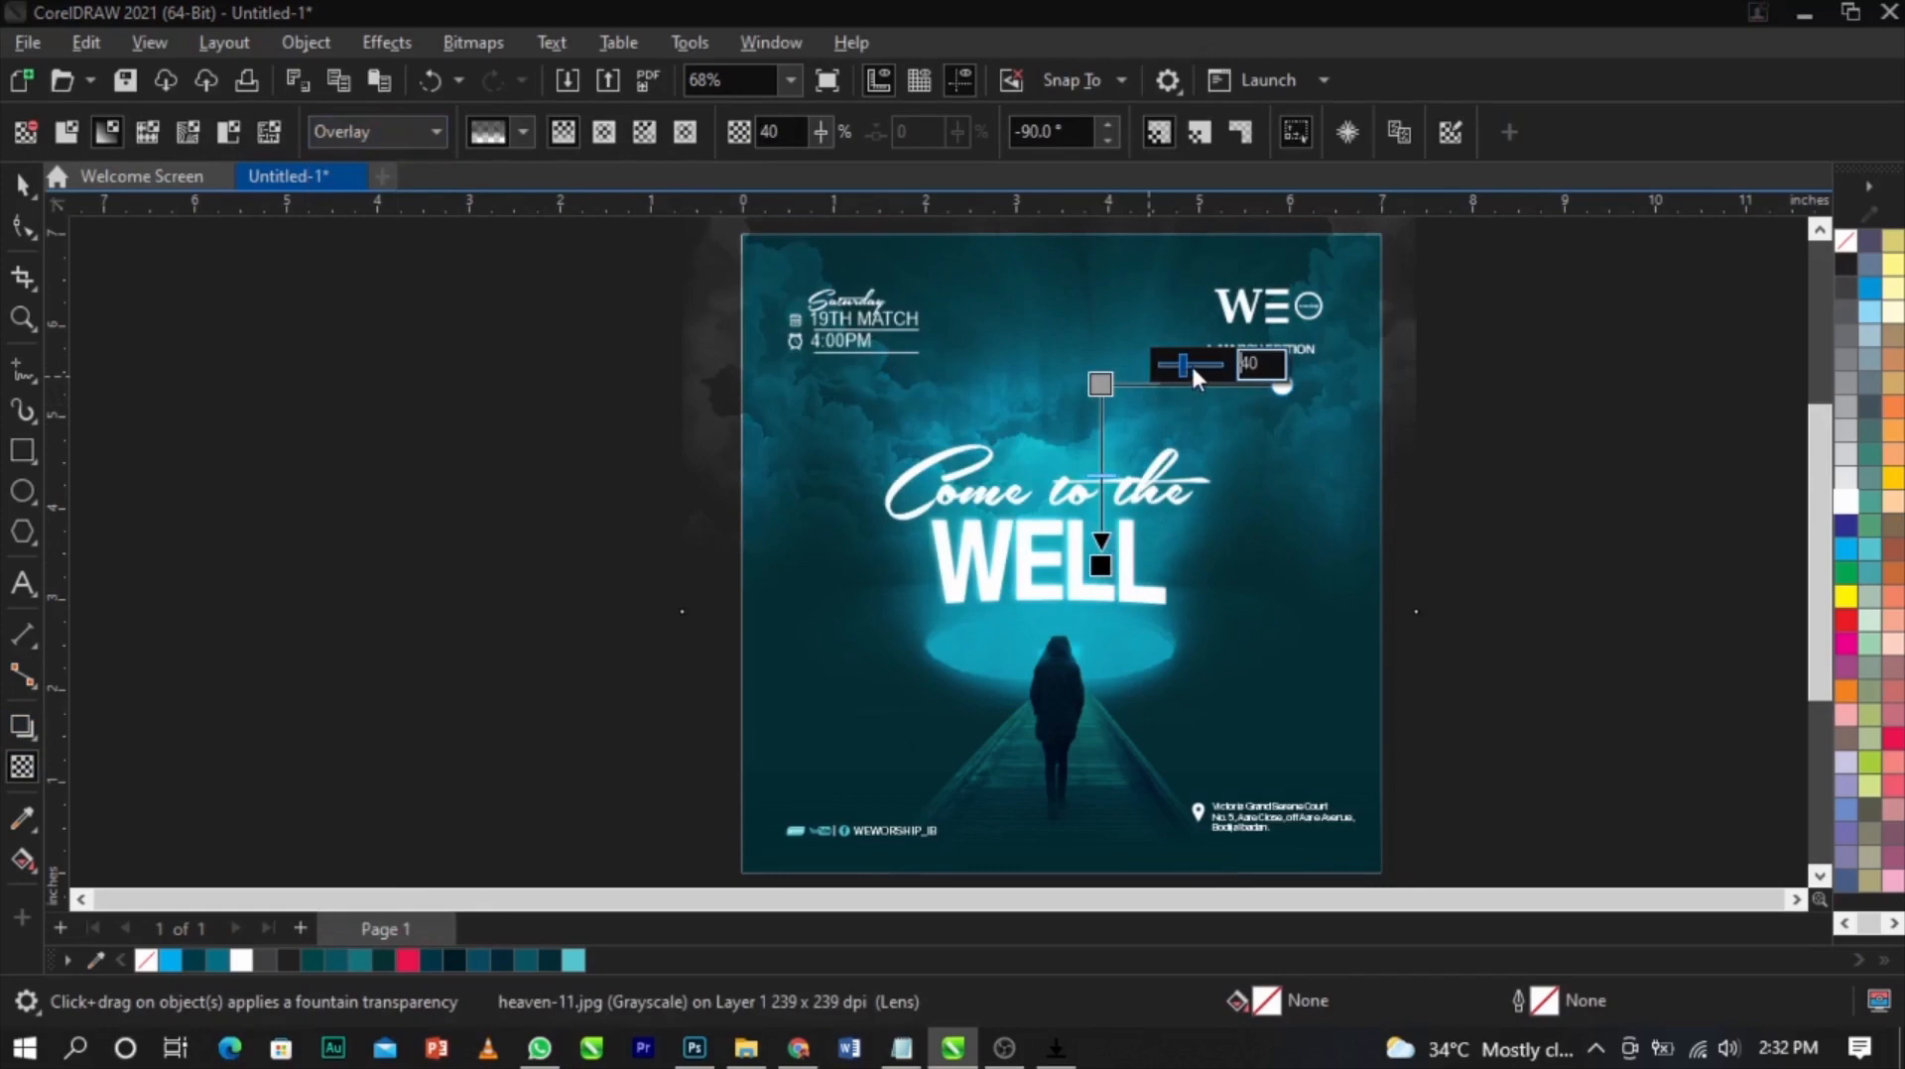
{"action": "key", "text": "space"}
PowerClip the clouds photo inside the flyer background
{"action": "right_click", "coordinate": [1220, 412]}
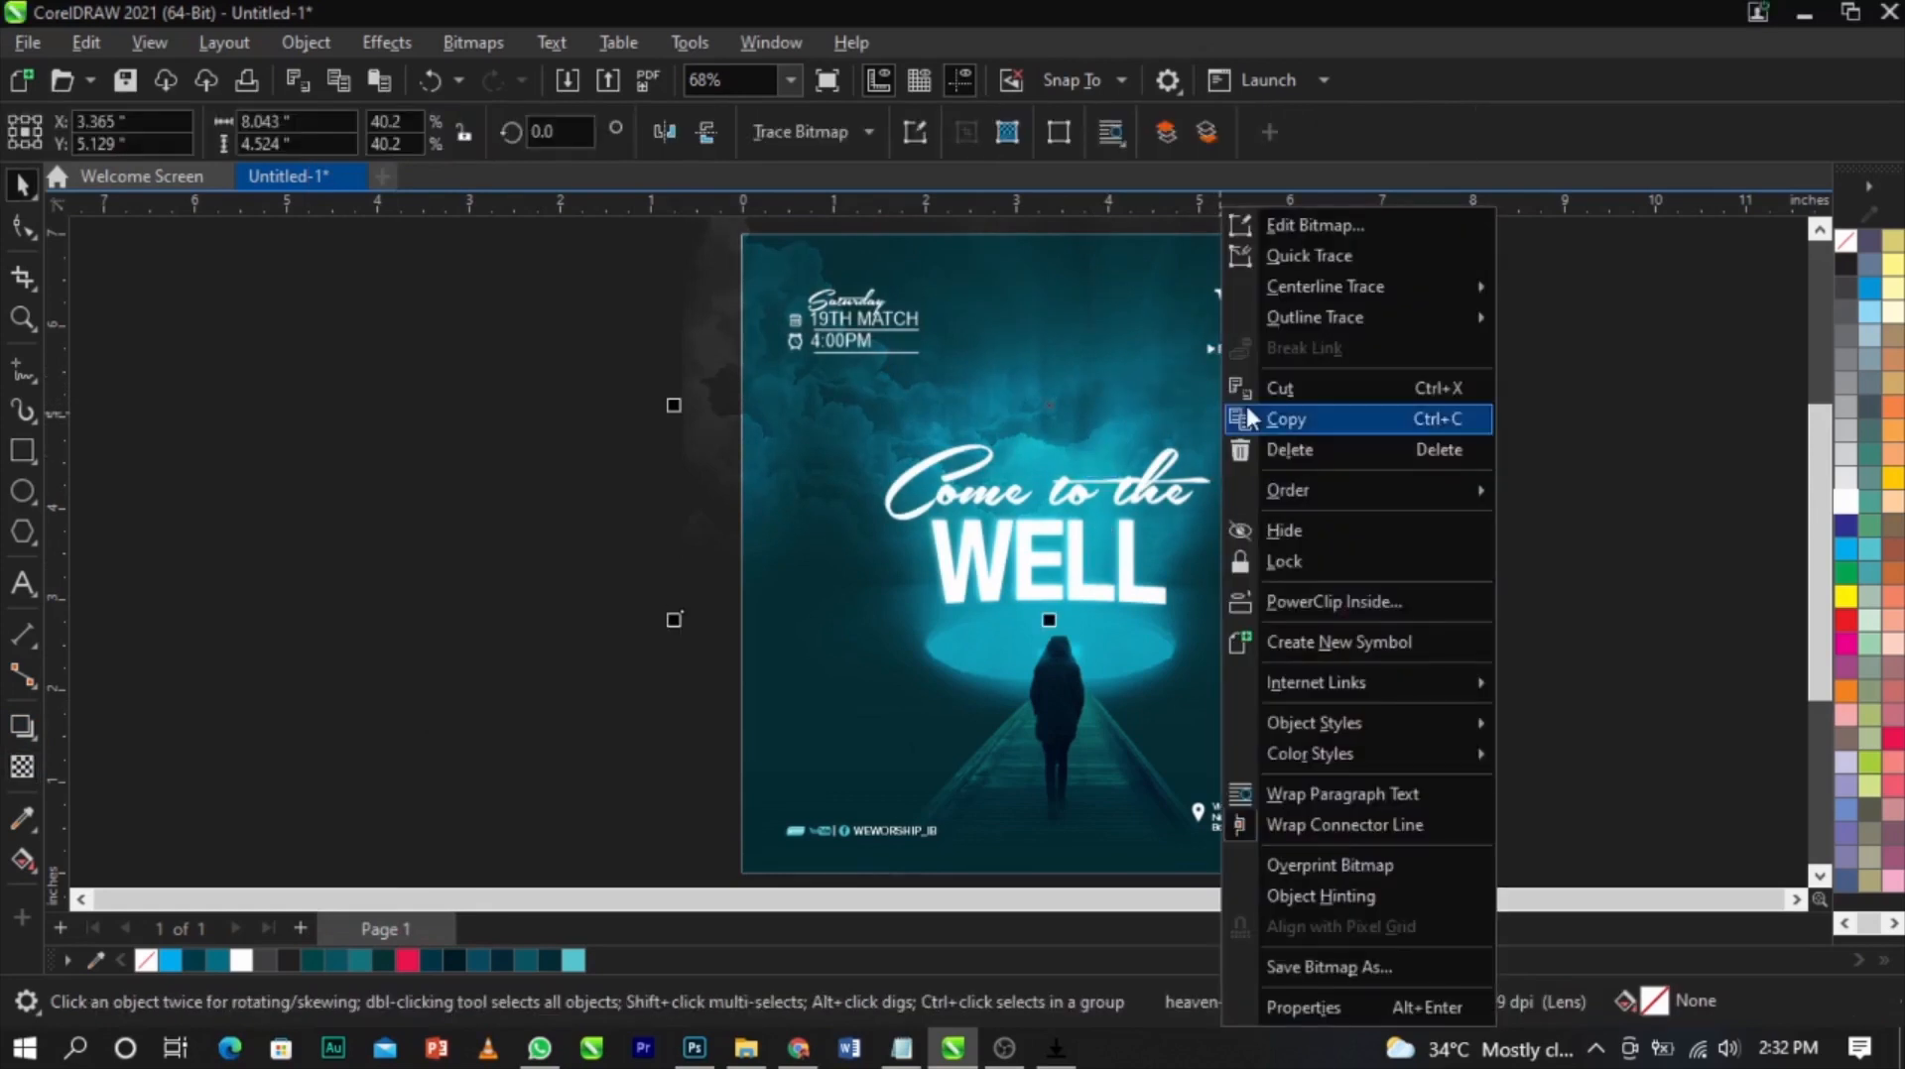
{"action": "left_click", "coordinate": [1324, 598]}
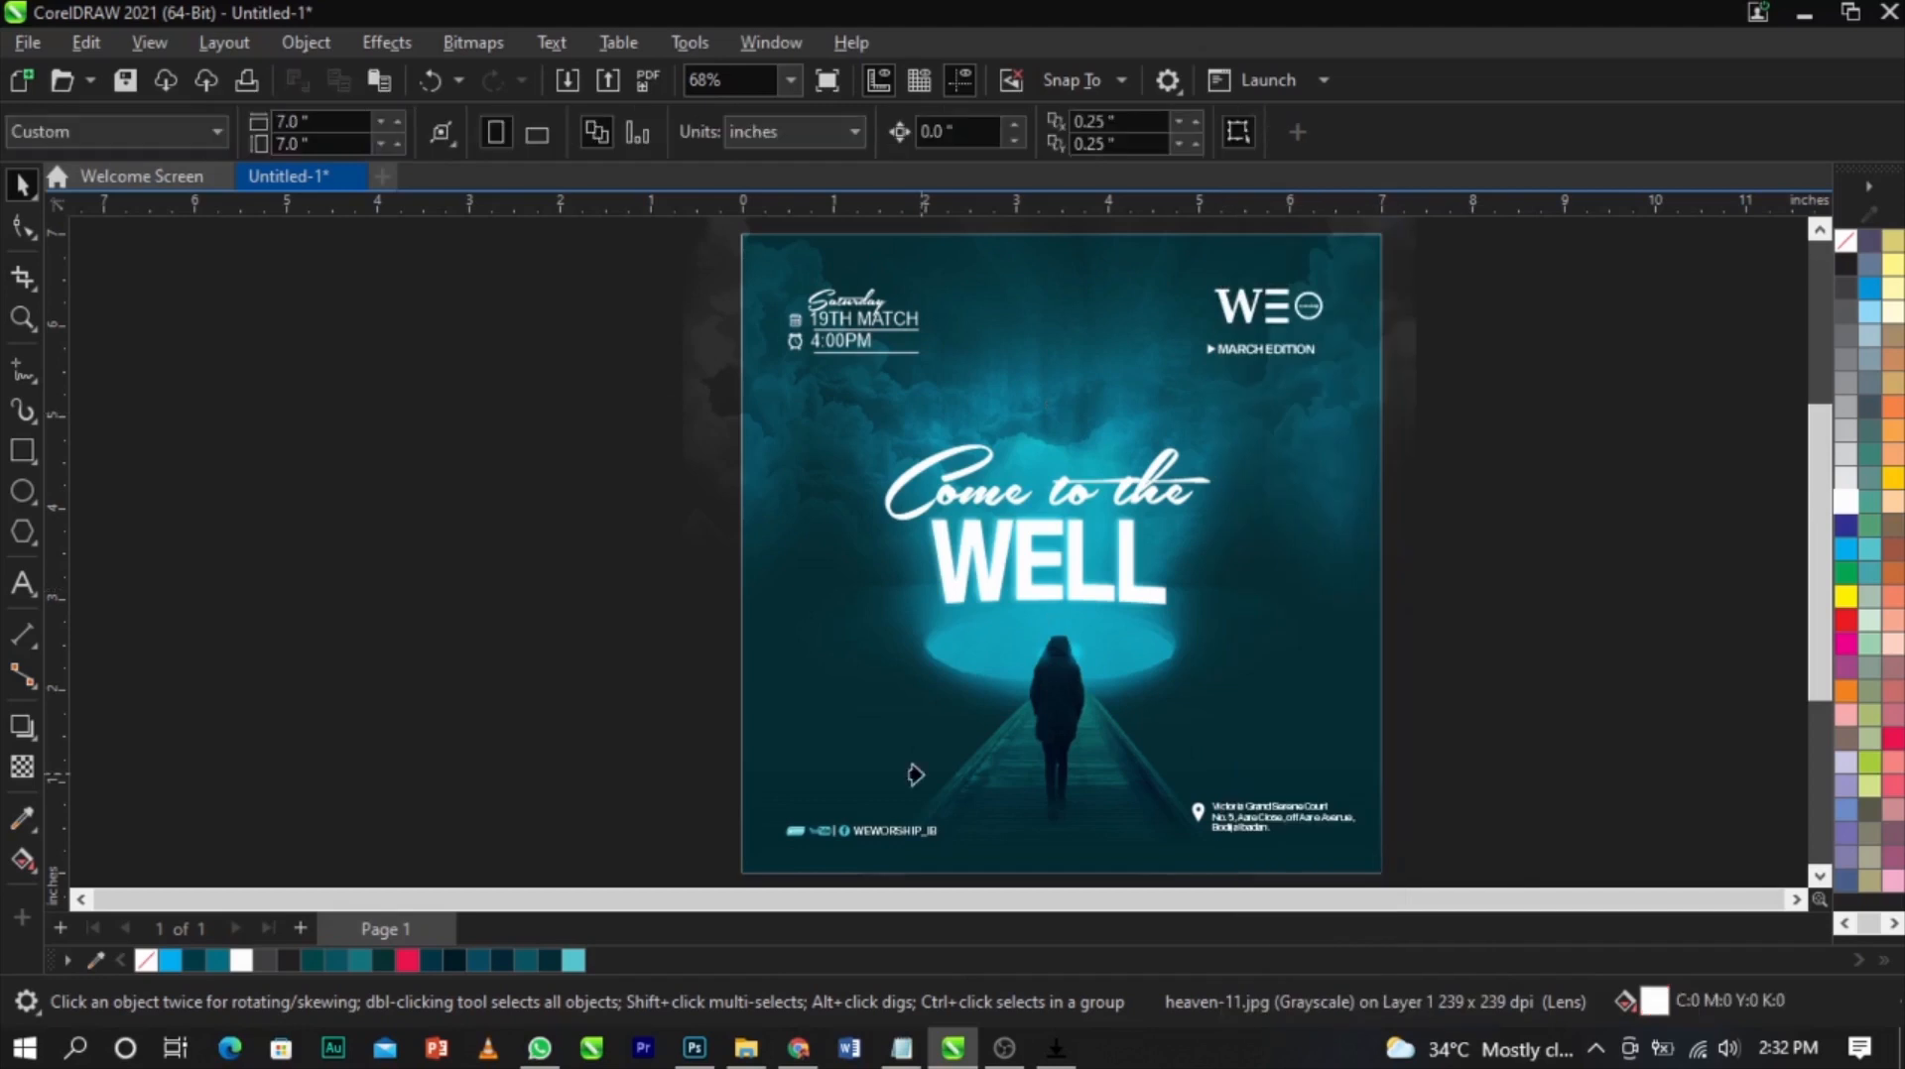
Preview the finished flyer in full screen
{"action": "left_click", "coordinate": [1597, 536]}
{"action": "key", "text": "F4"}
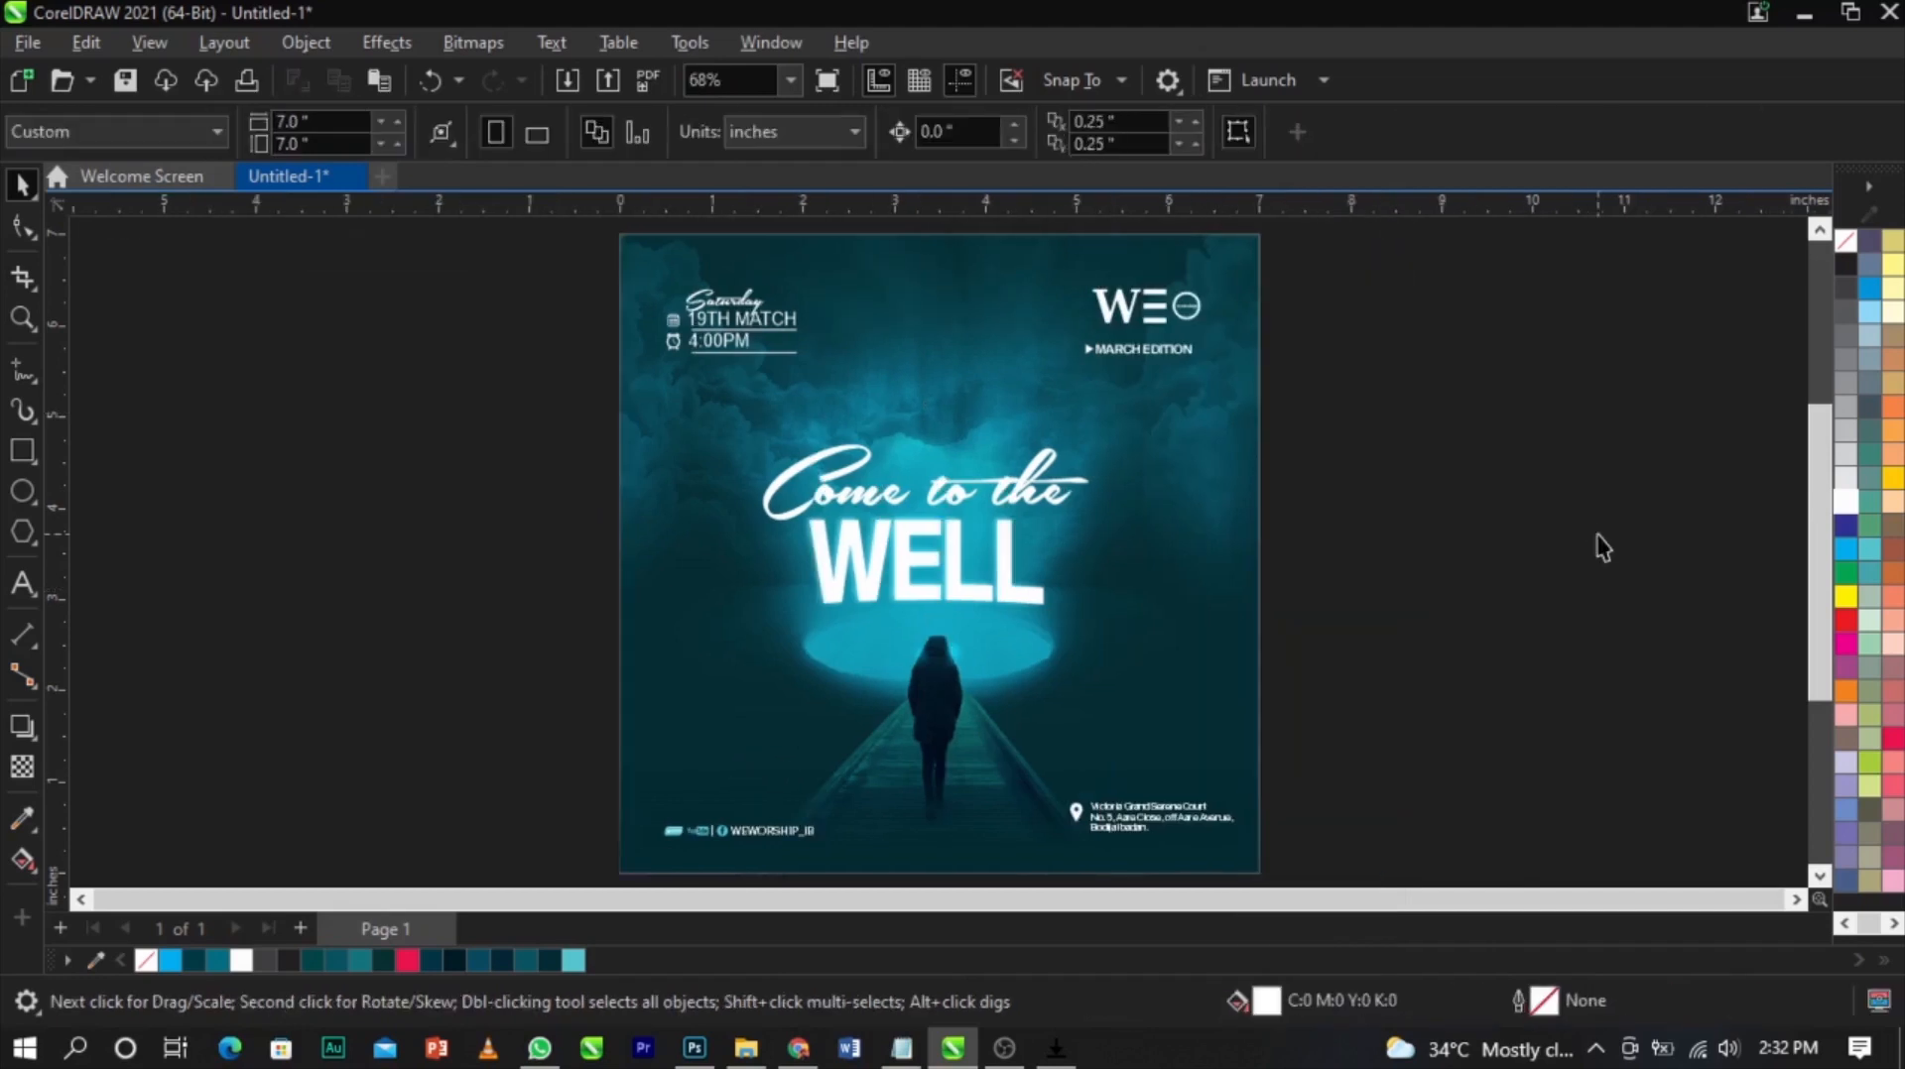
{"action": "key", "text": "F9"}
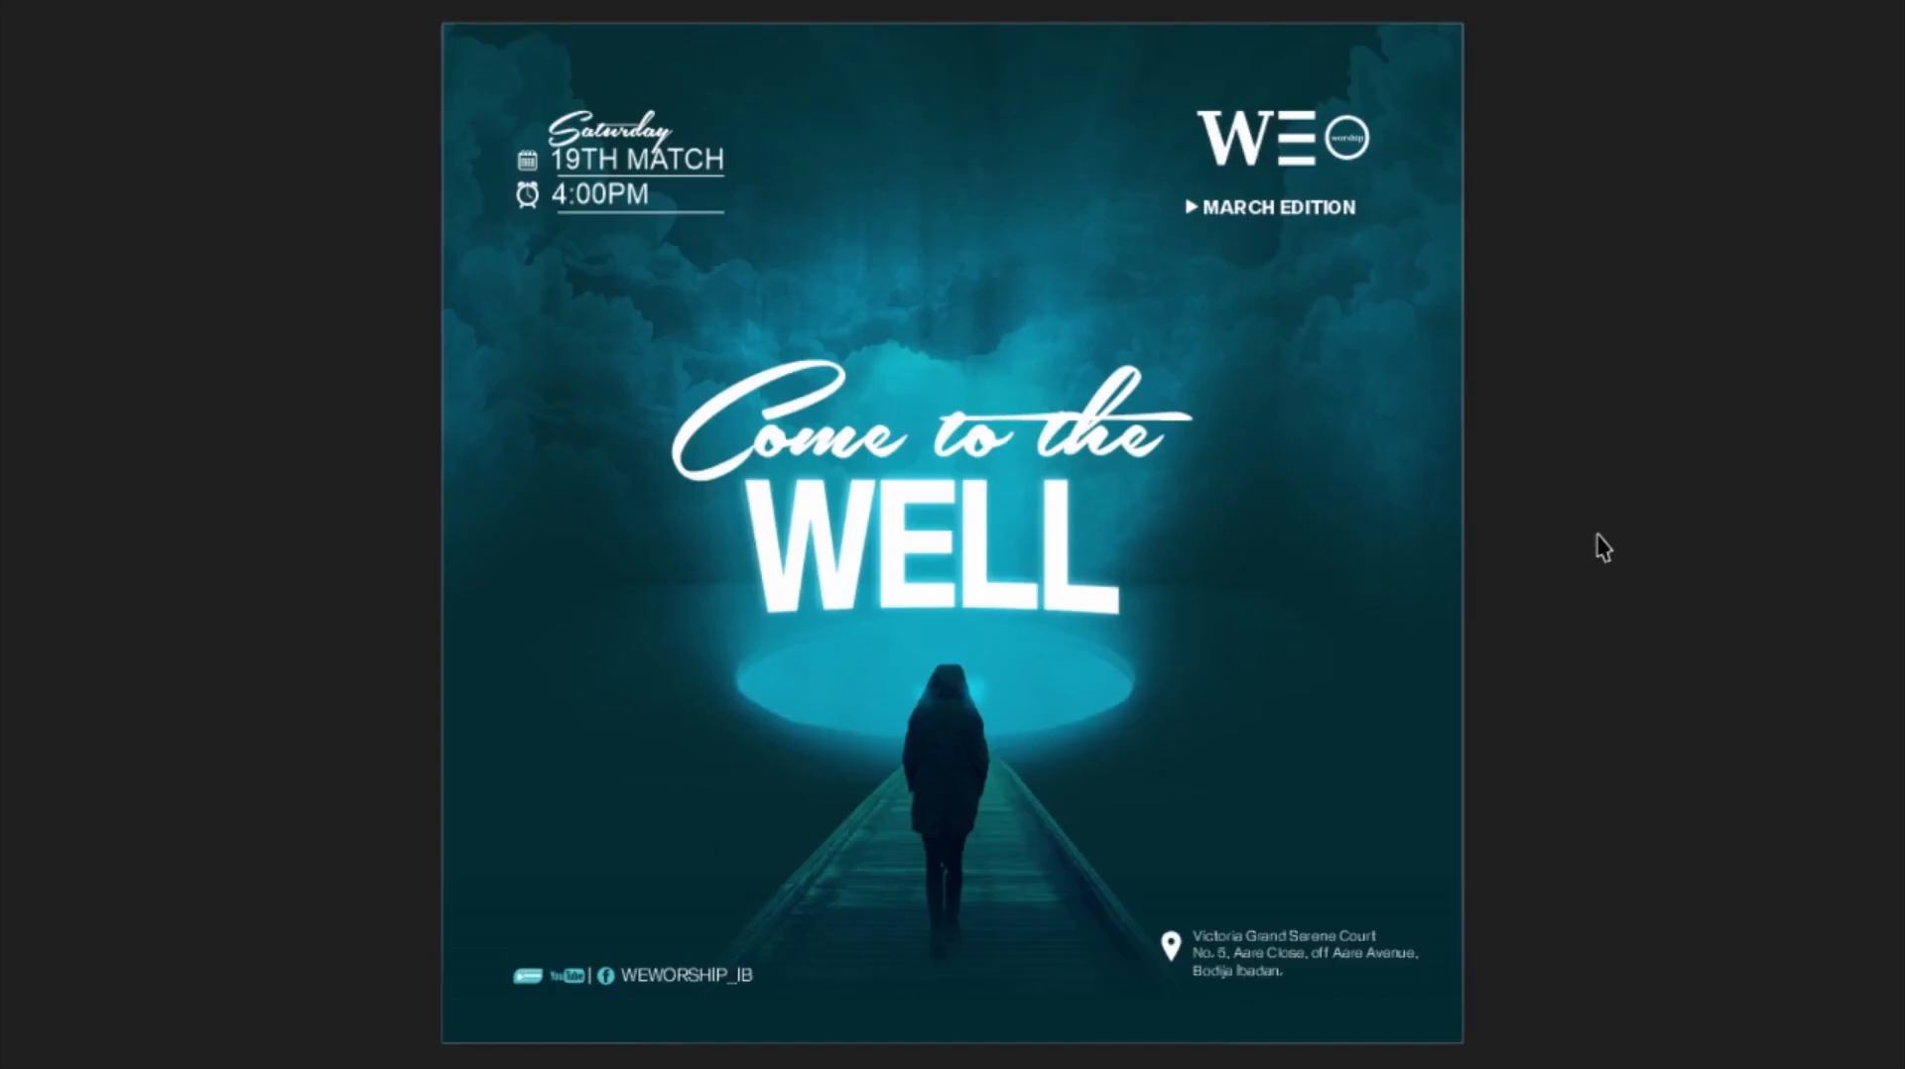